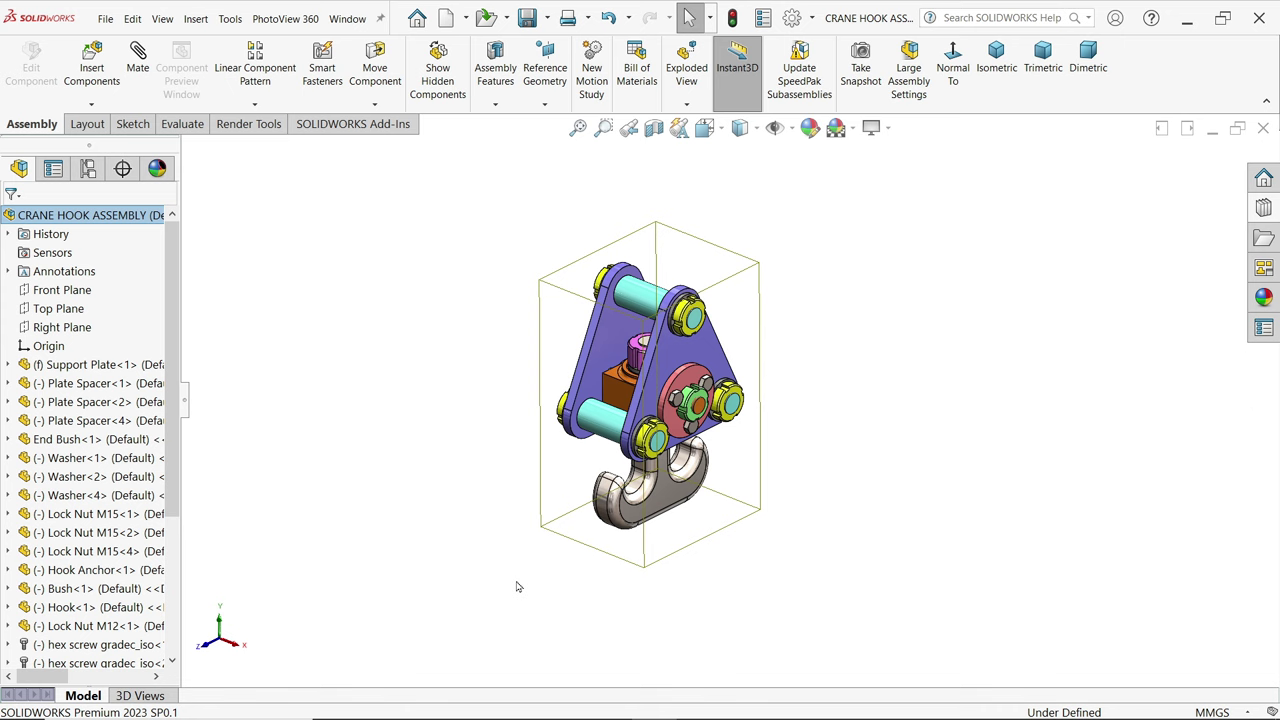
- Play the crane hook assembly's Animate explode preview from the top assembly's menu
right_click(100, 218)
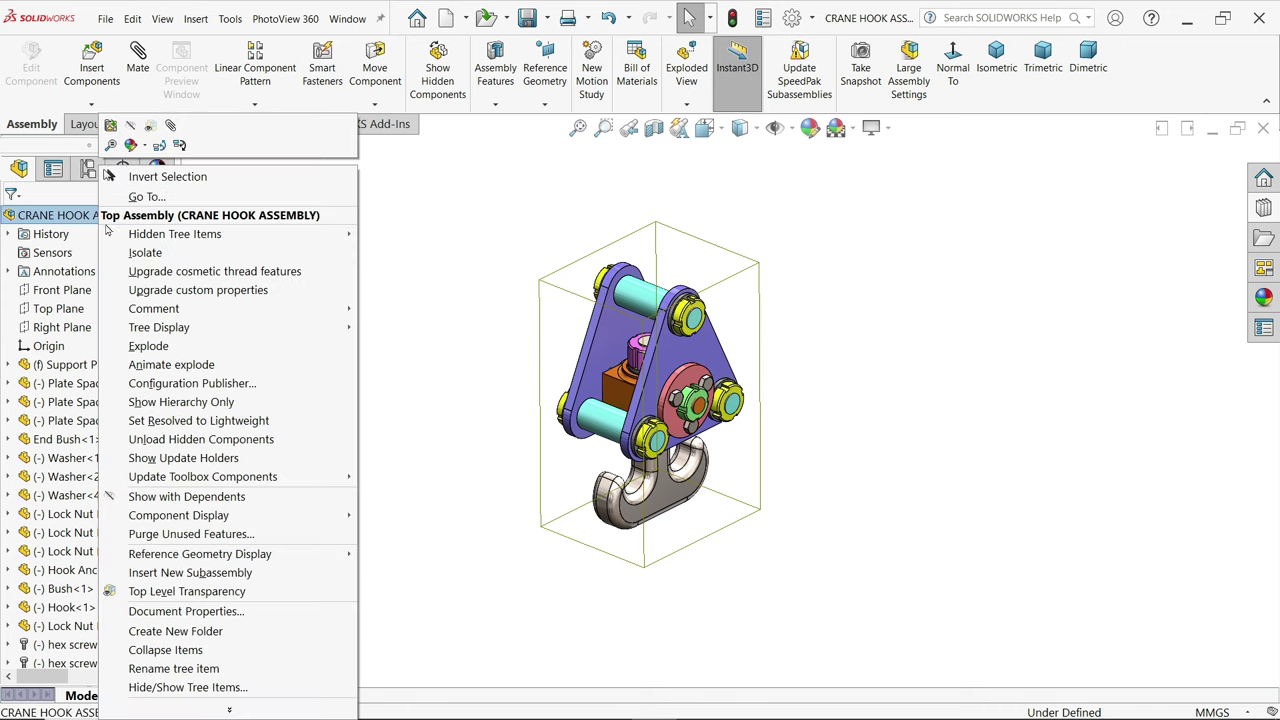
click(166, 364)
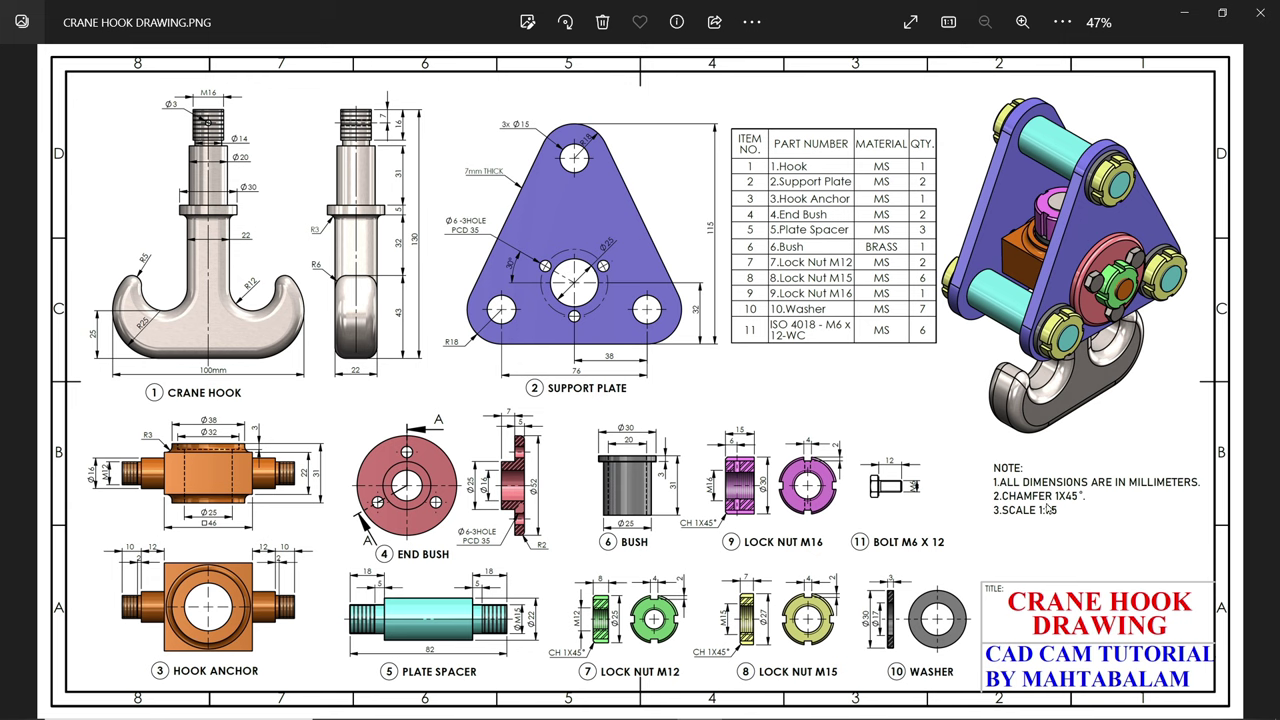
- Zoom over the support plate and hook dimensions, then minimize Photos to reach Part1
scroll(1085, 514, up, 3)
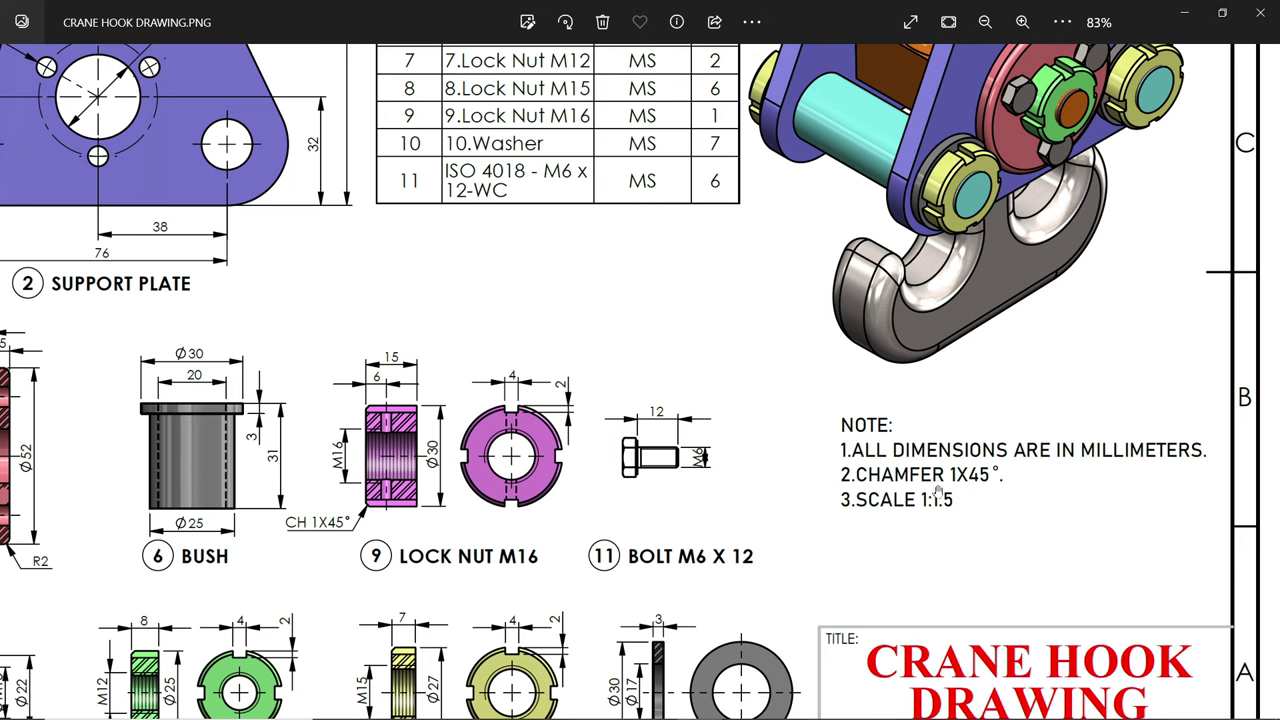
scroll(933, 505, down, 3)
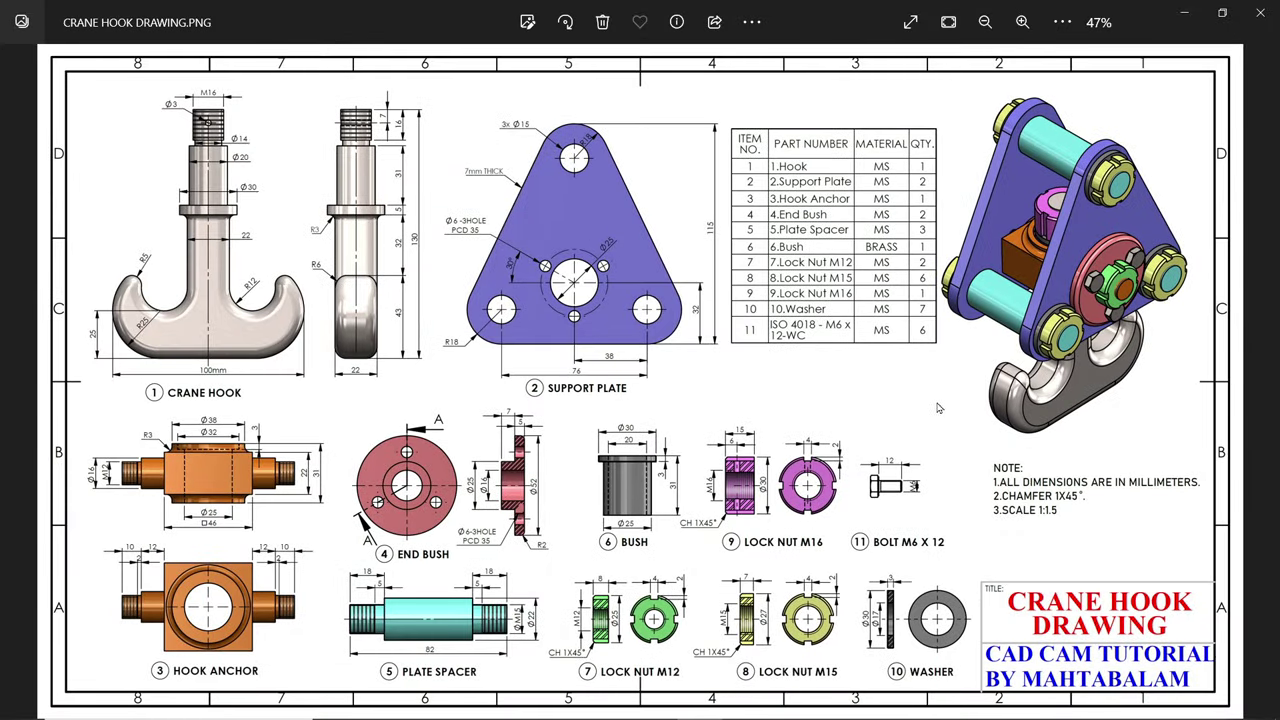
scroll(855, 140, up, 4)
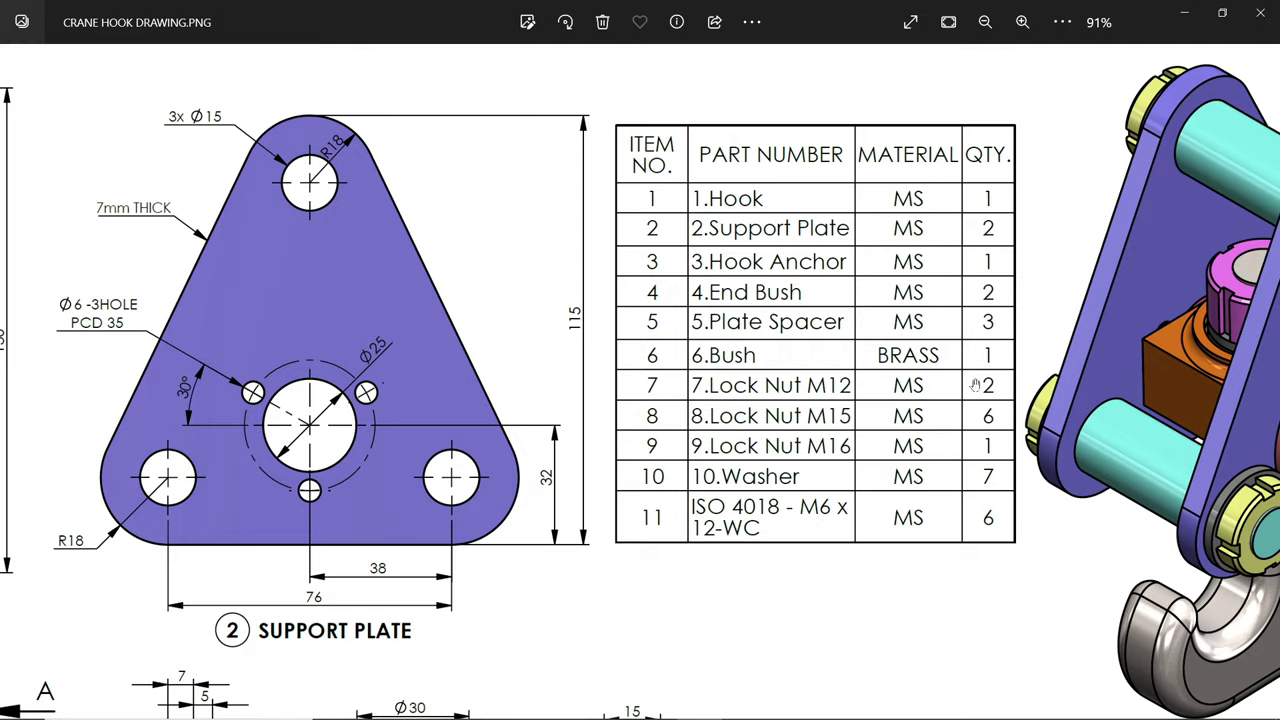
scroll(976, 385, down, 5)
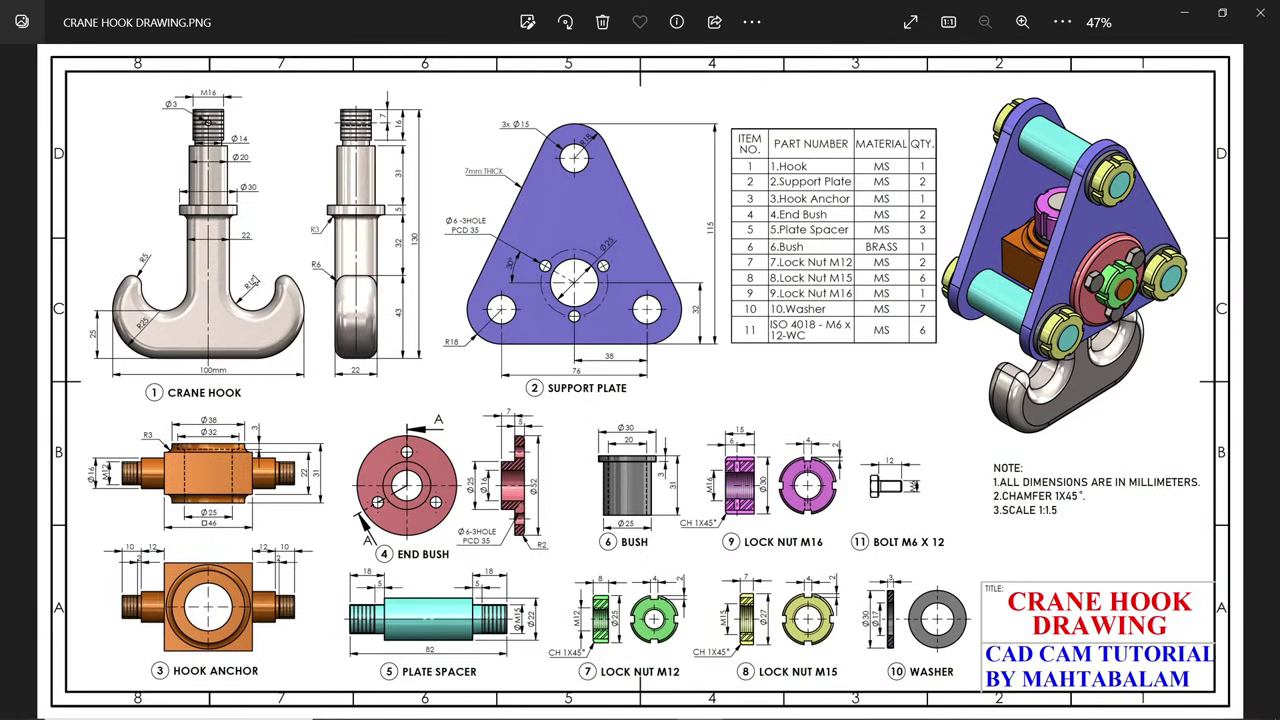
scroll(256, 281, up, 4)
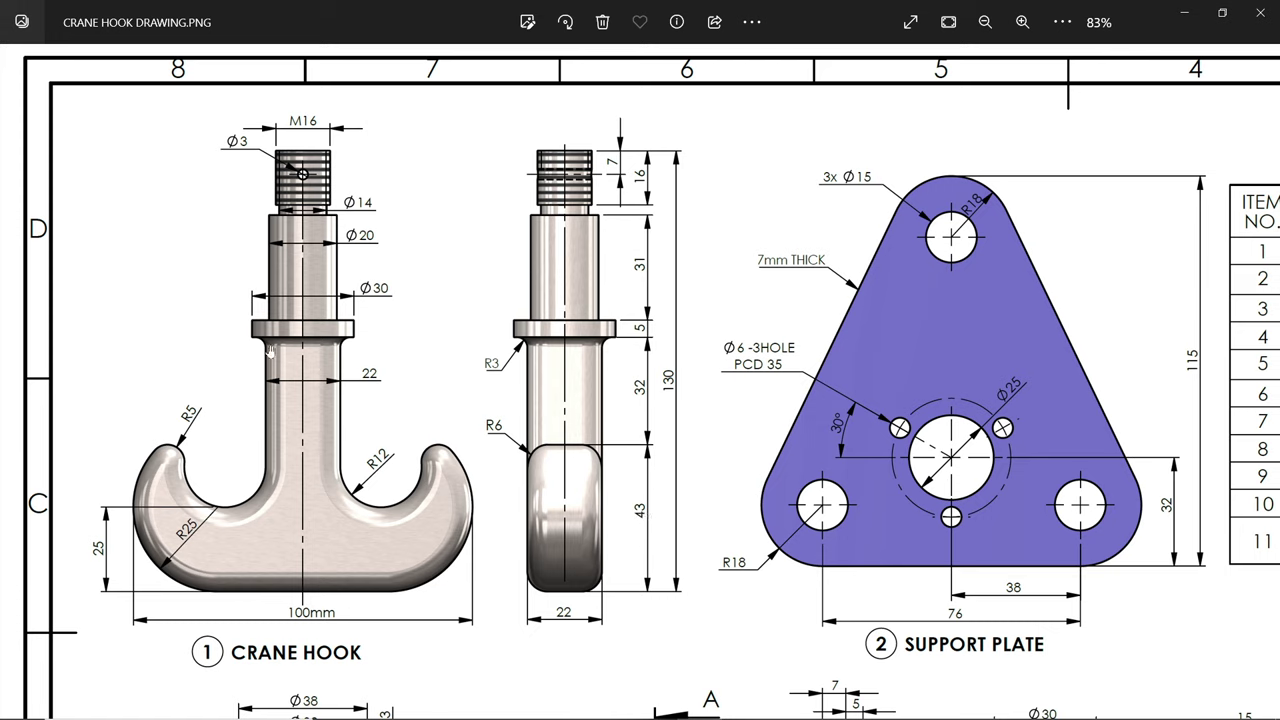
click(1184, 14)
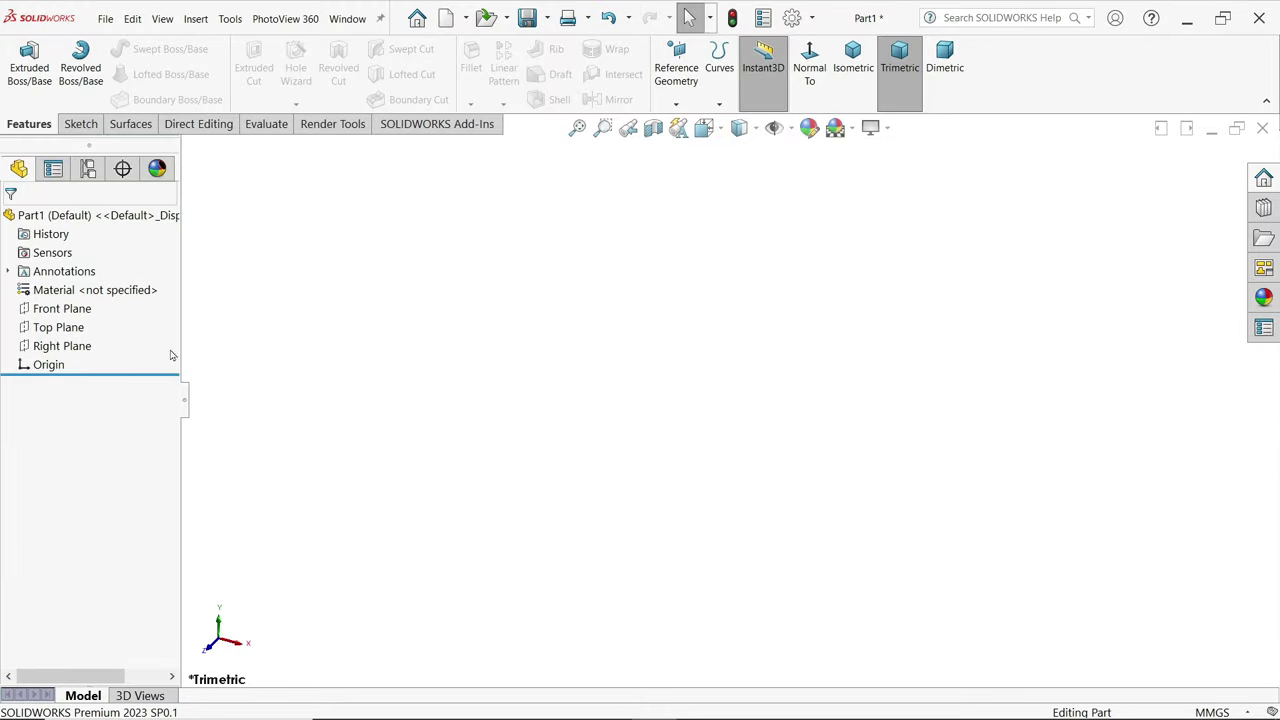
- Start a Front Plane sketch with a vertical centerline down to the origin
click(77, 316)
click(97, 287)
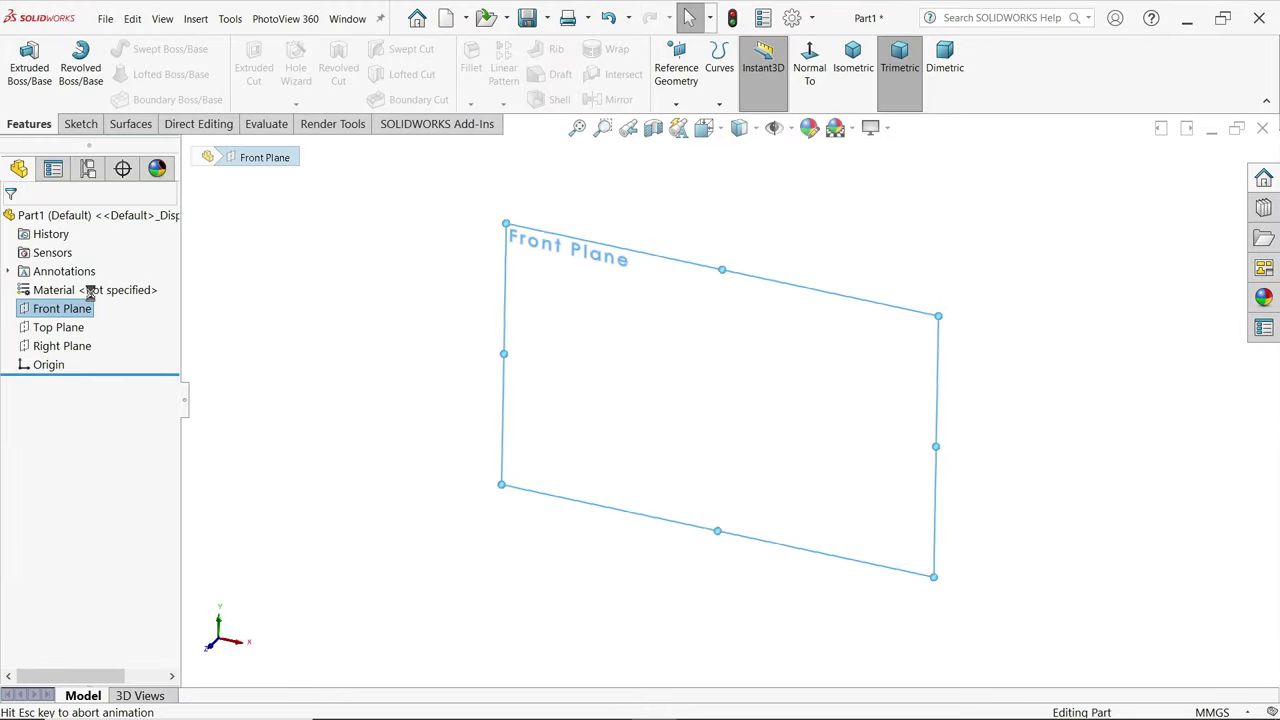
click(125, 50)
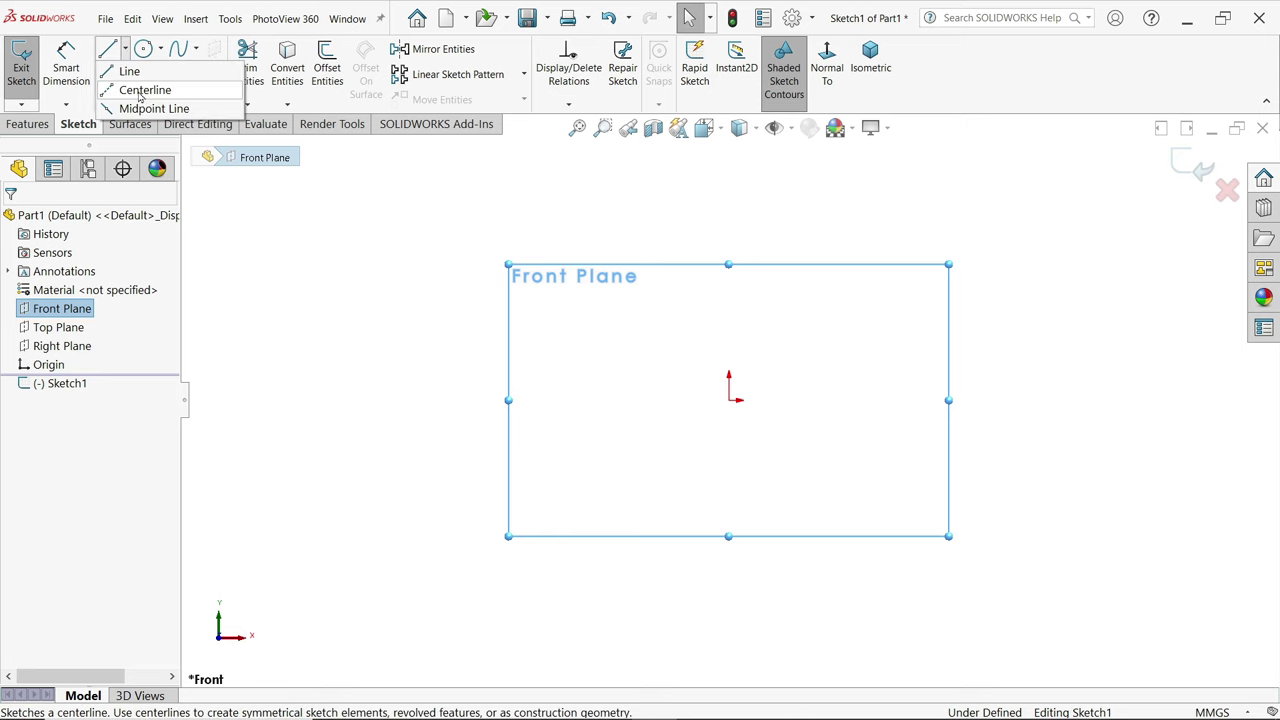
click(143, 88)
click(729, 160)
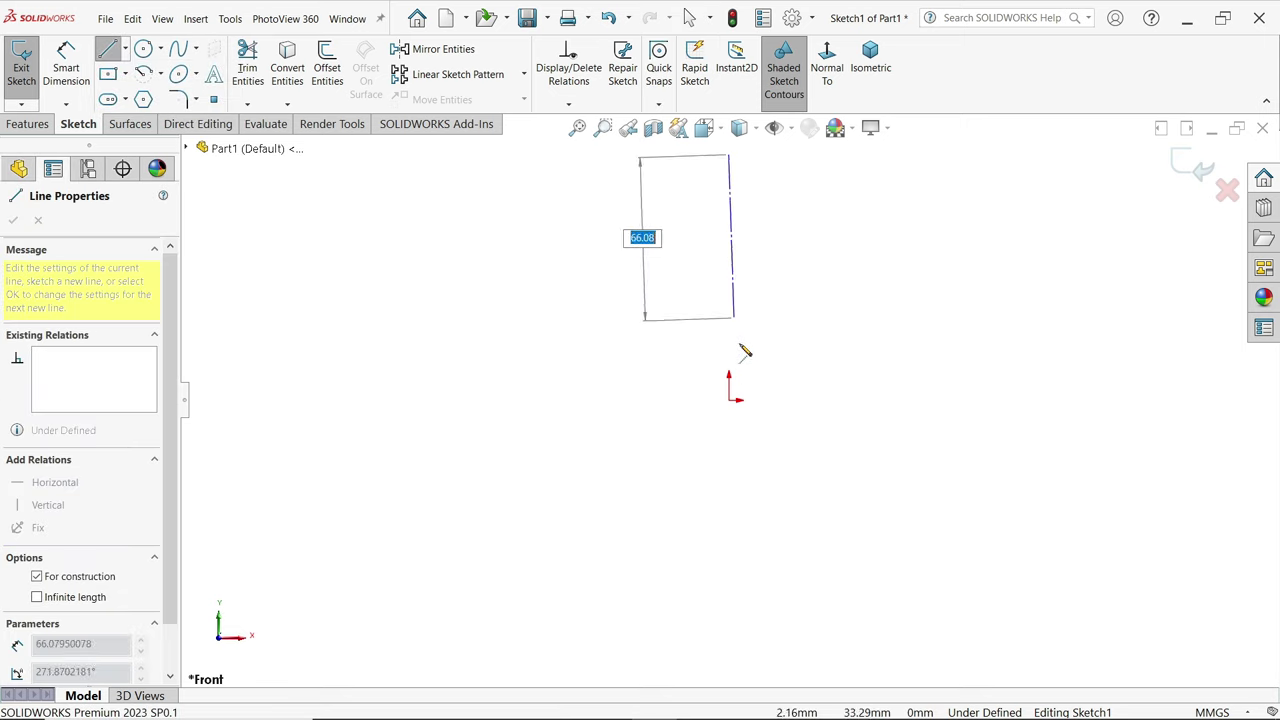
click(728, 400)
key(Escape)
- Draw the half hook outline: vertical line, three tangent arcs, and a horizontal base line
click(107, 52)
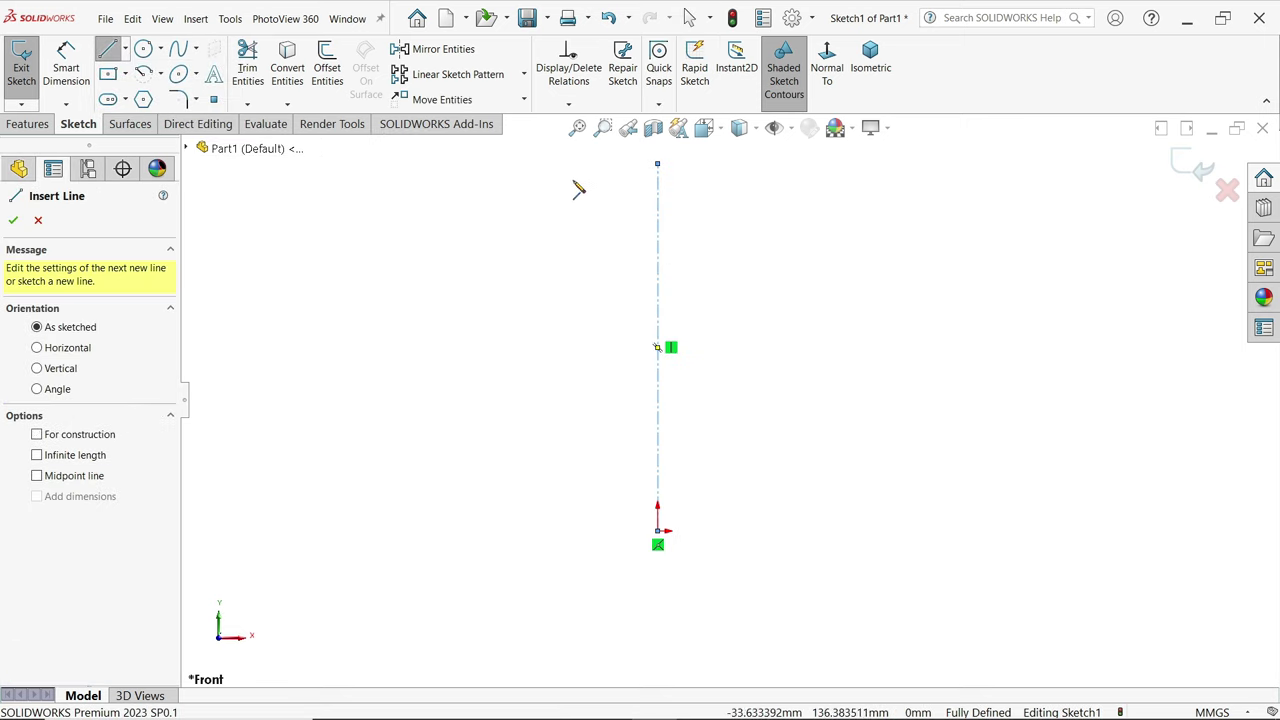
click(603, 163)
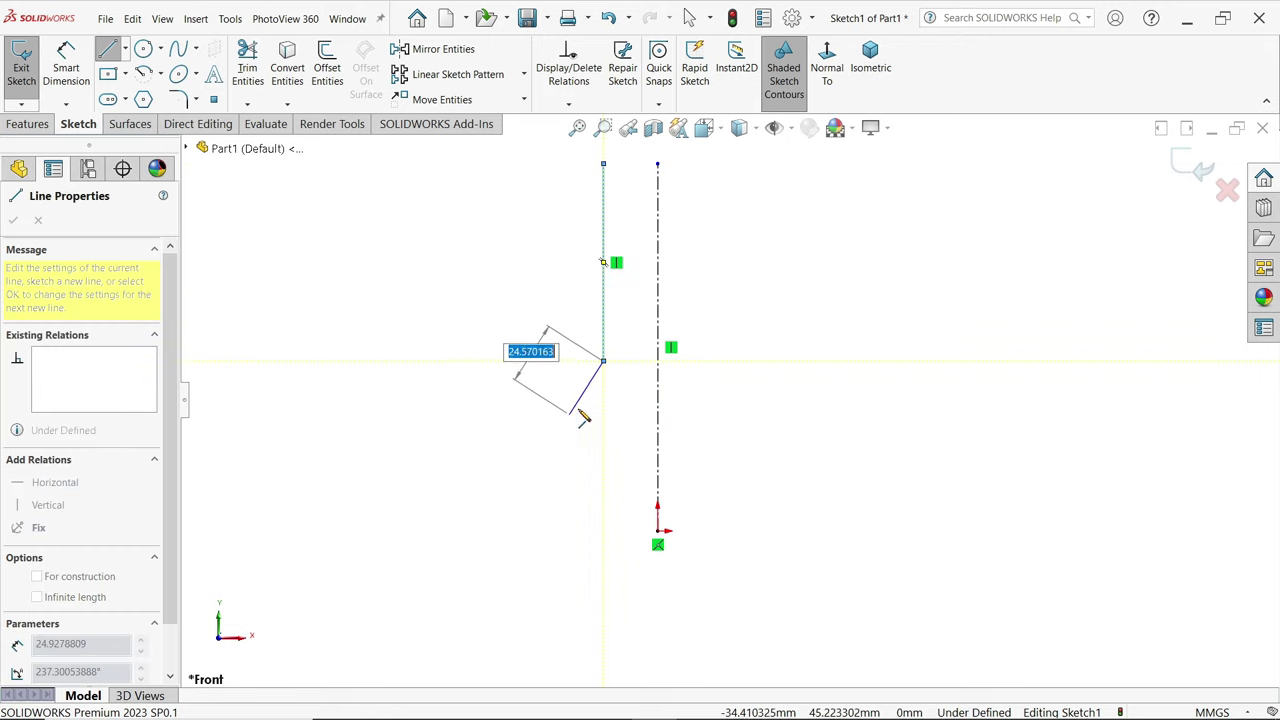
click(604, 362)
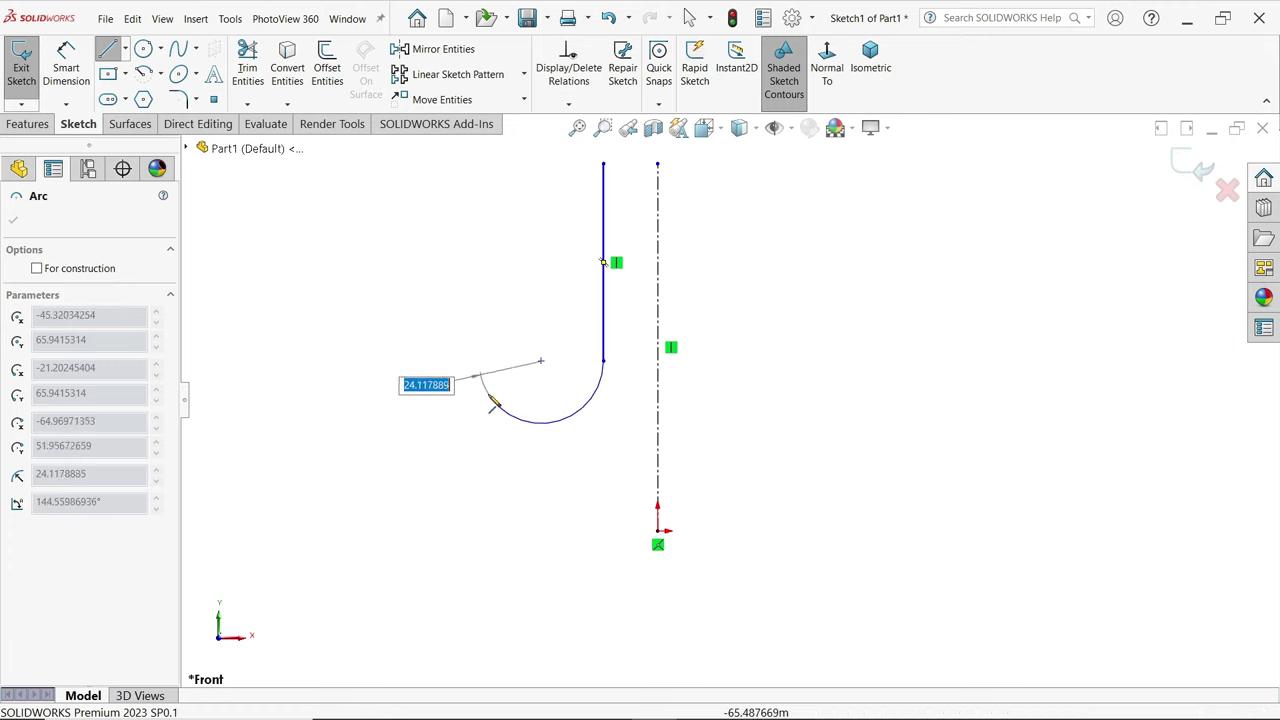
click(477, 384)
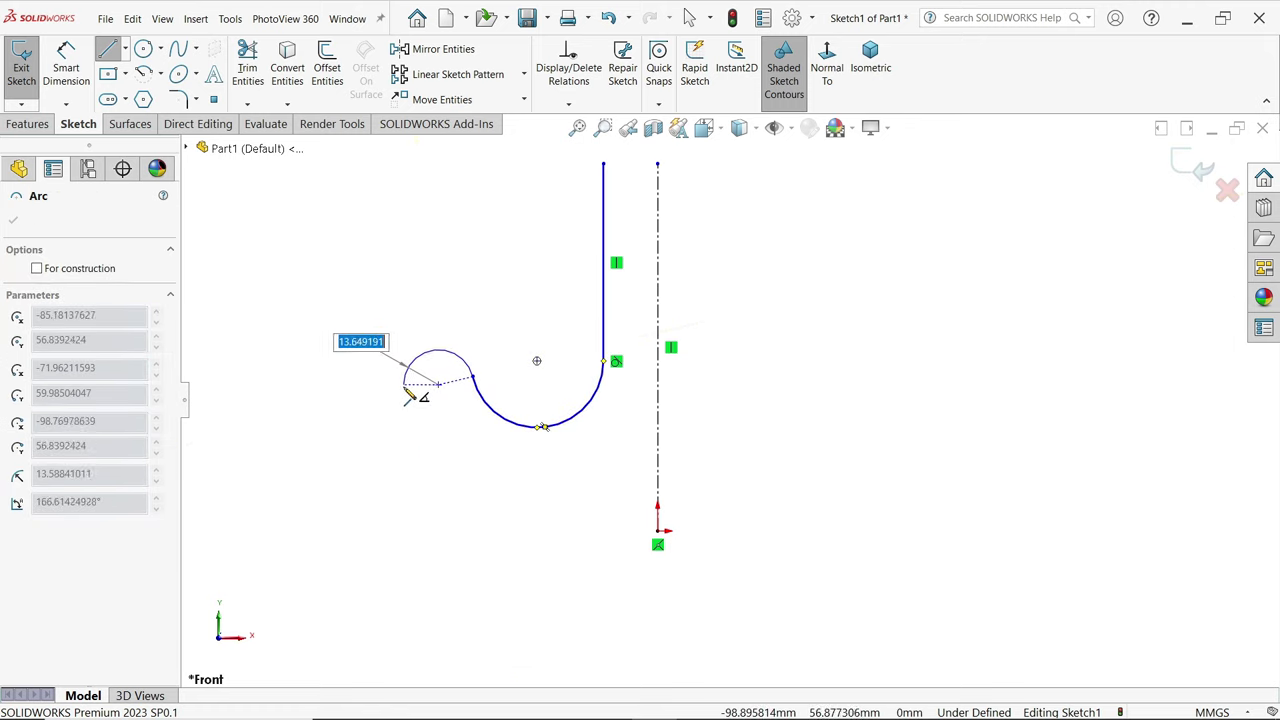
click(406, 398)
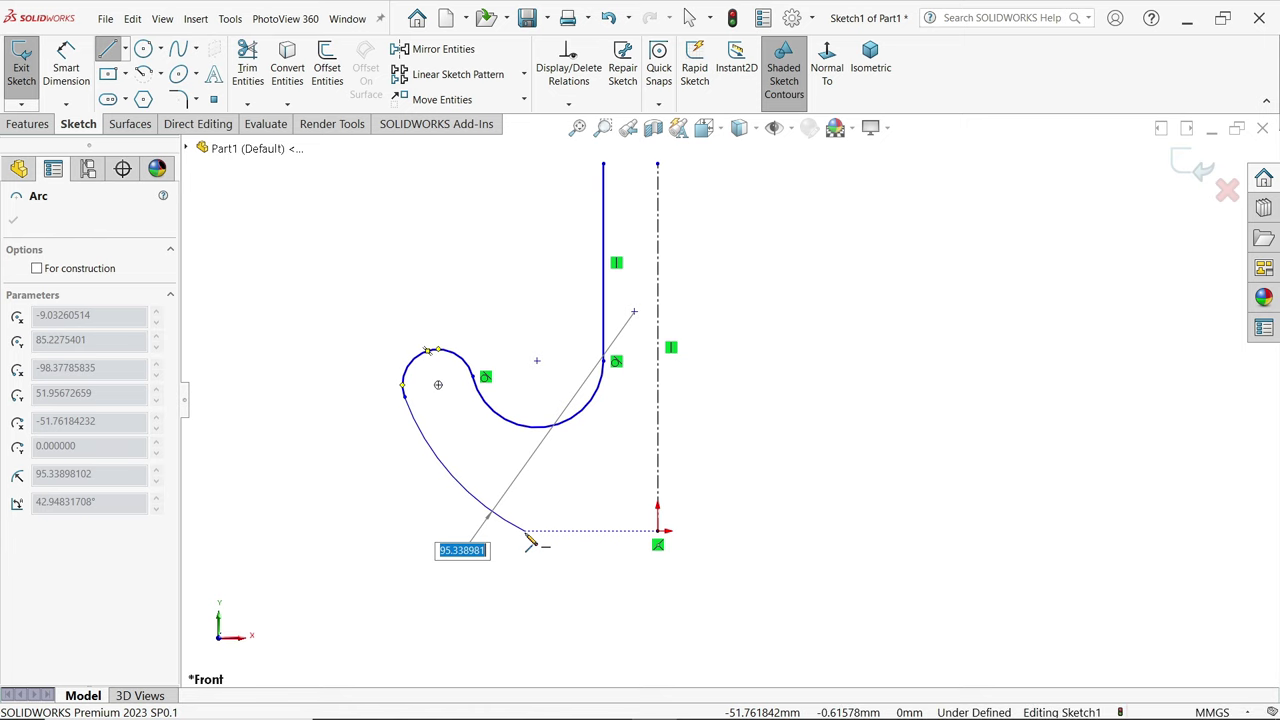
click(525, 531)
click(656, 534)
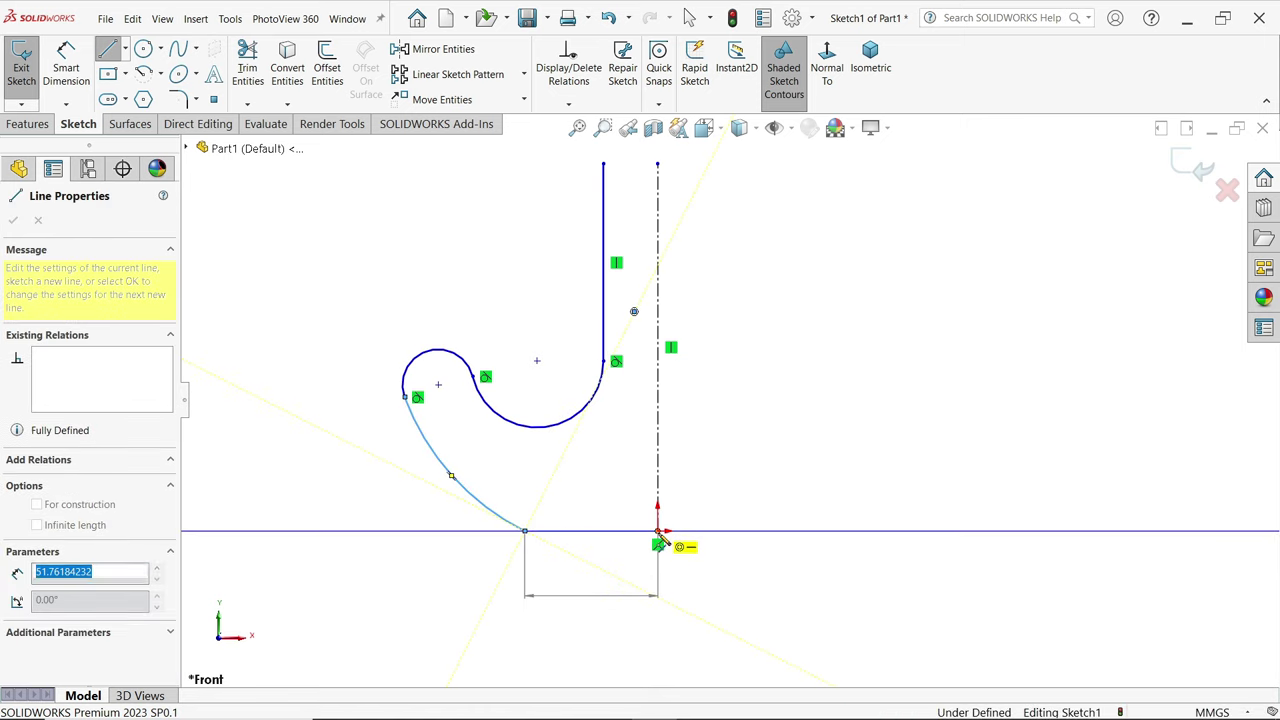
key(Escape)
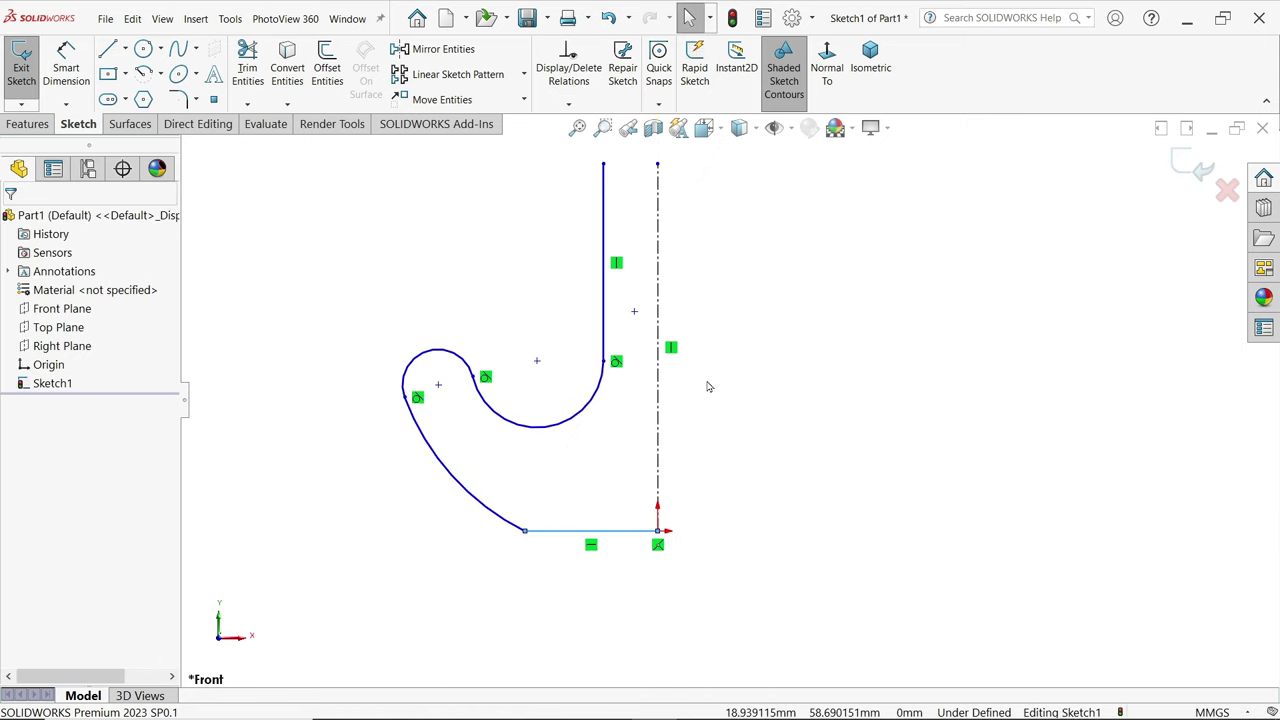
scroll(690, 365, up, 1)
scroll(658, 341, down, 1)
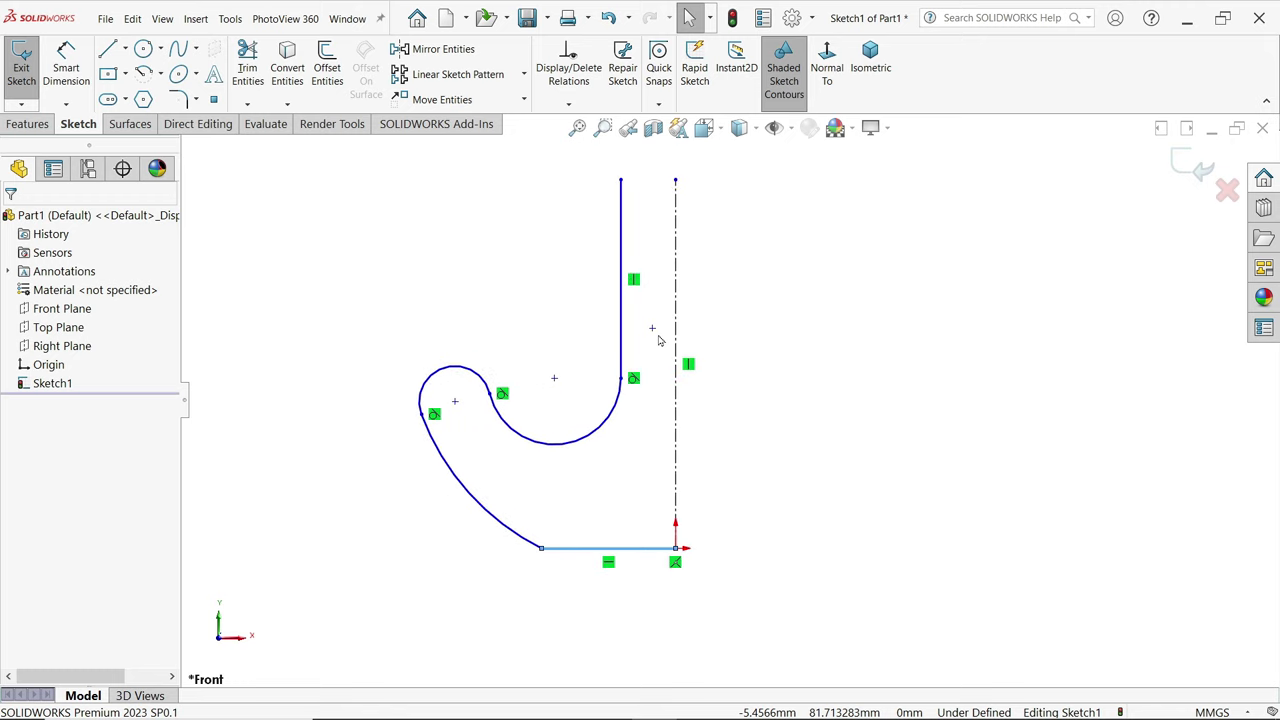
- Dimension the inner arc as R12 and the vertical line 11 mm from the centerline
click(66, 62)
click(606, 434)
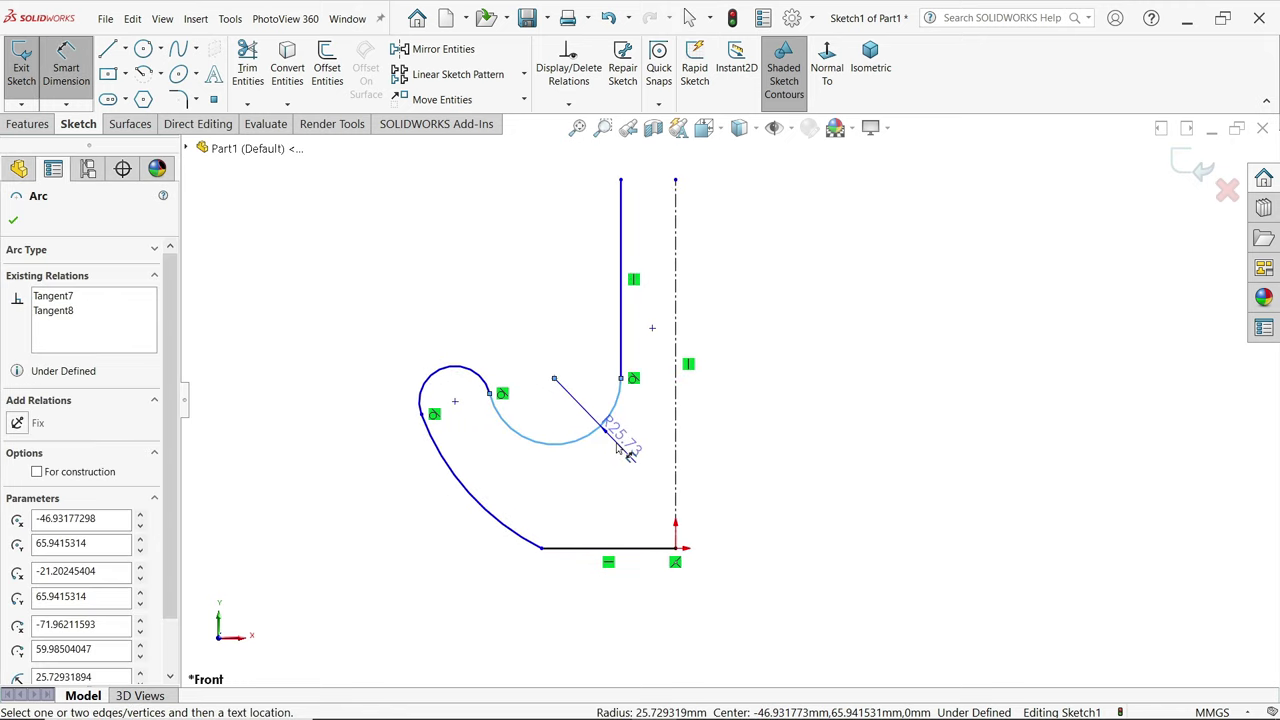
click(623, 446)
text(2)
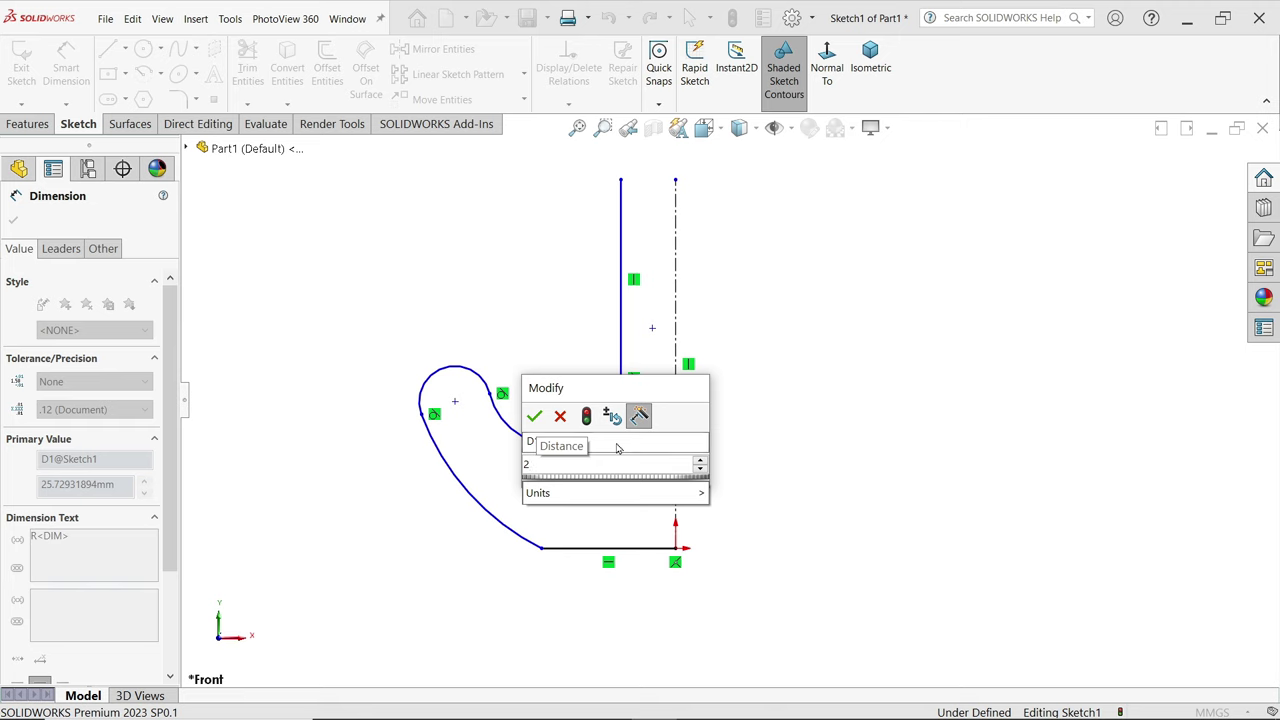
key(BackSpace)
text(12)
key(Return)
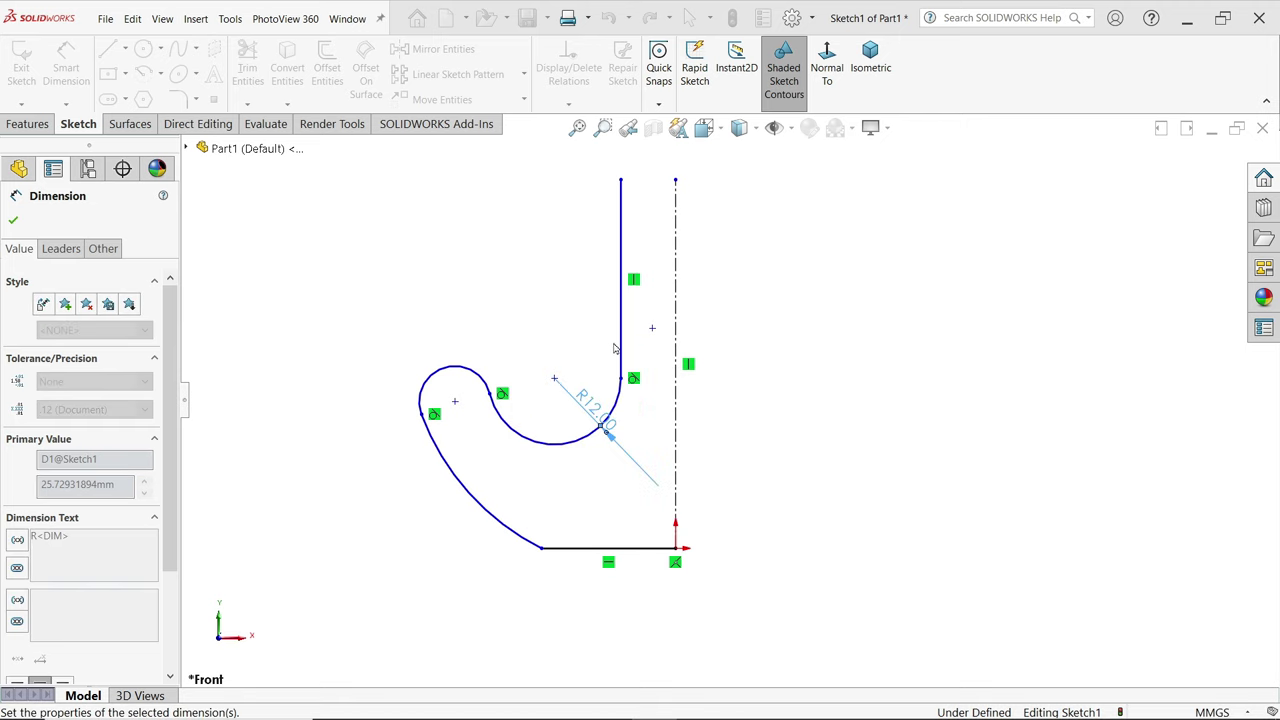
click(621, 272)
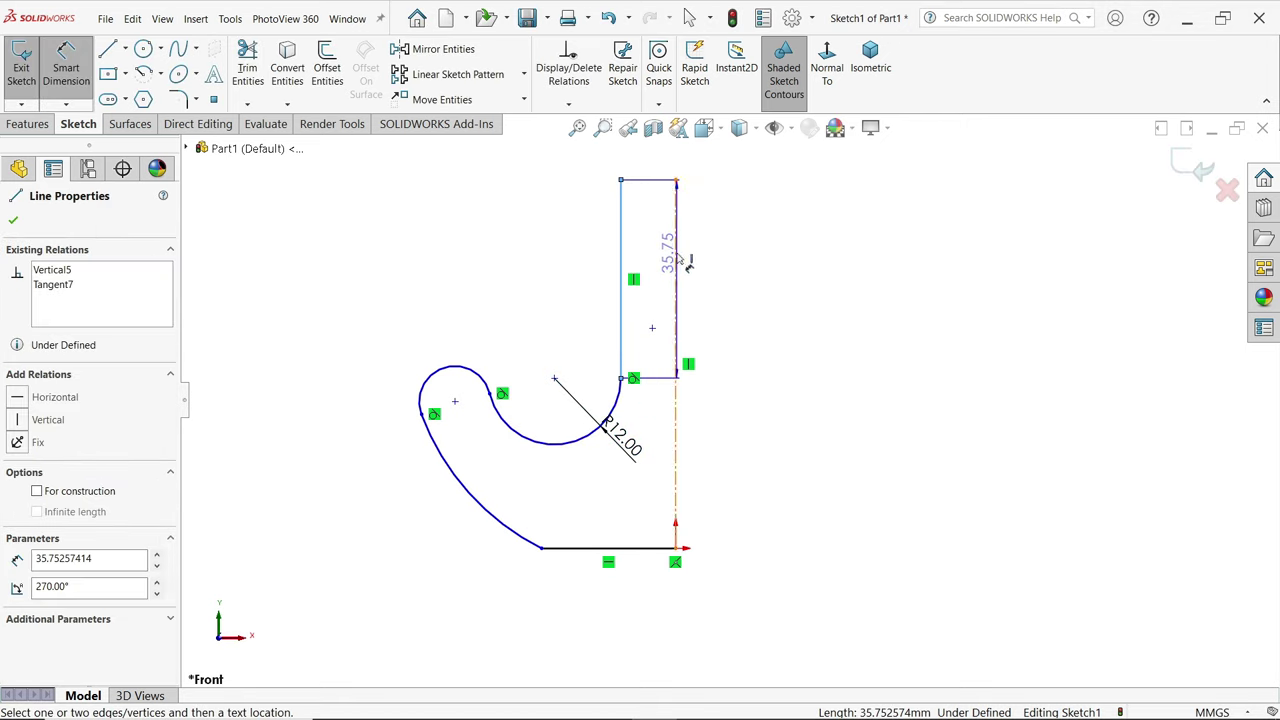
click(677, 254)
click(651, 234)
text(11)
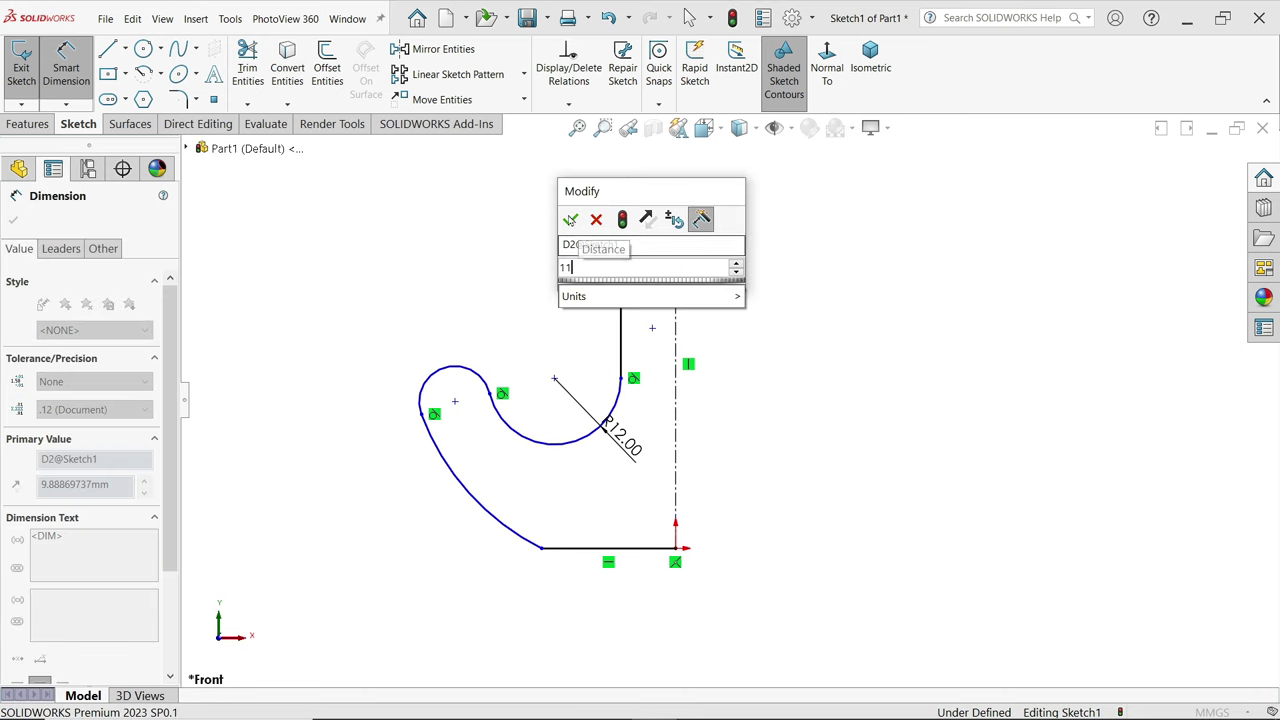
key(Return)
- Dimension the tip arc as R5 and the large lower arc as R25
click(476, 372)
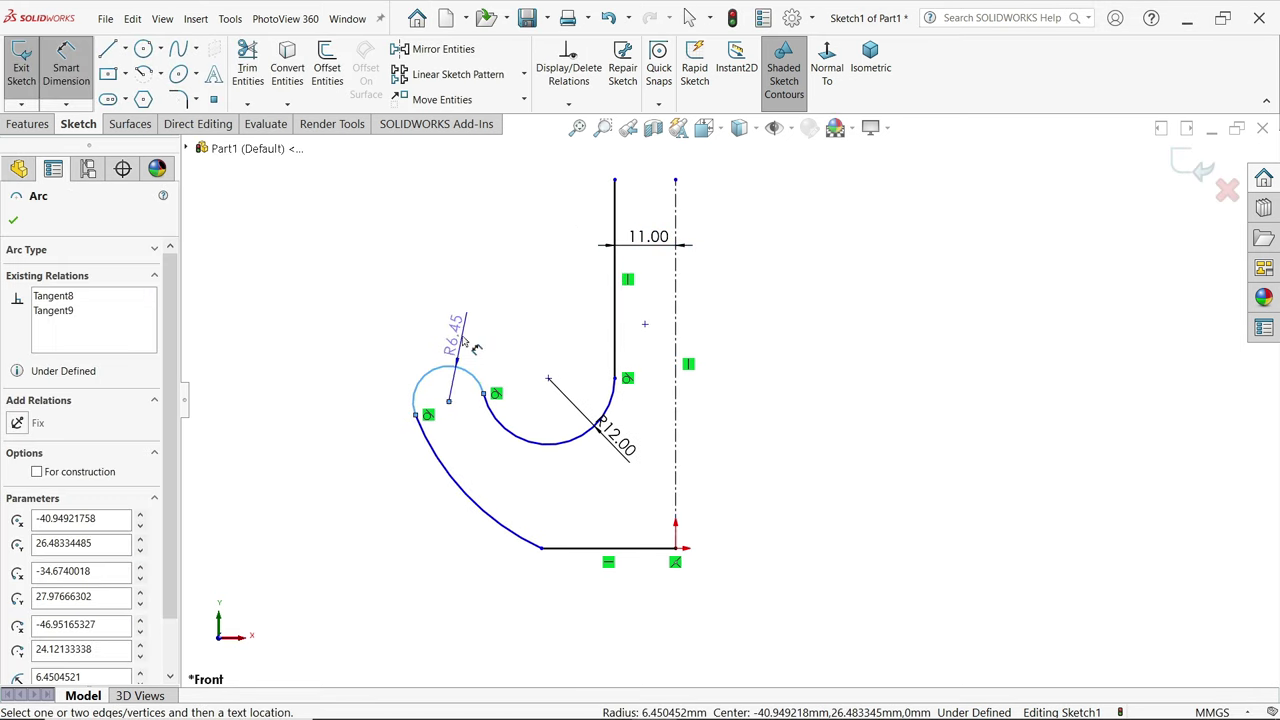
click(476, 348)
key(Return)
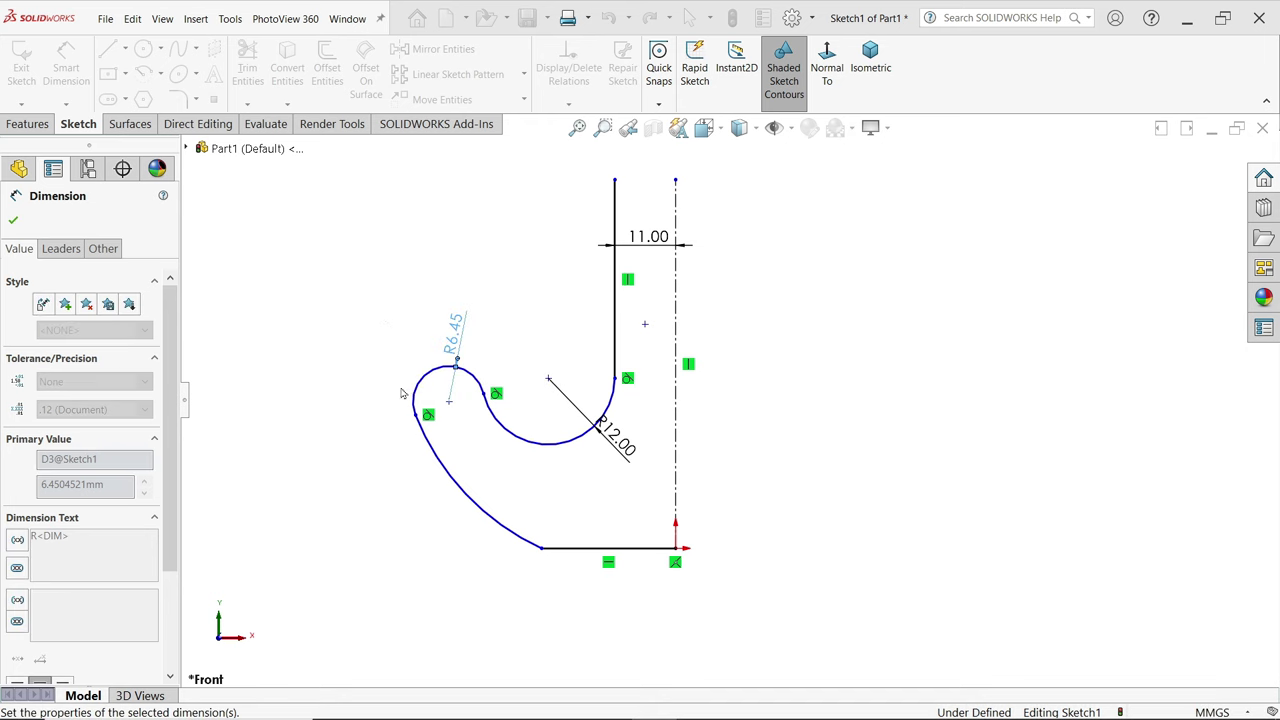
click(456, 468)
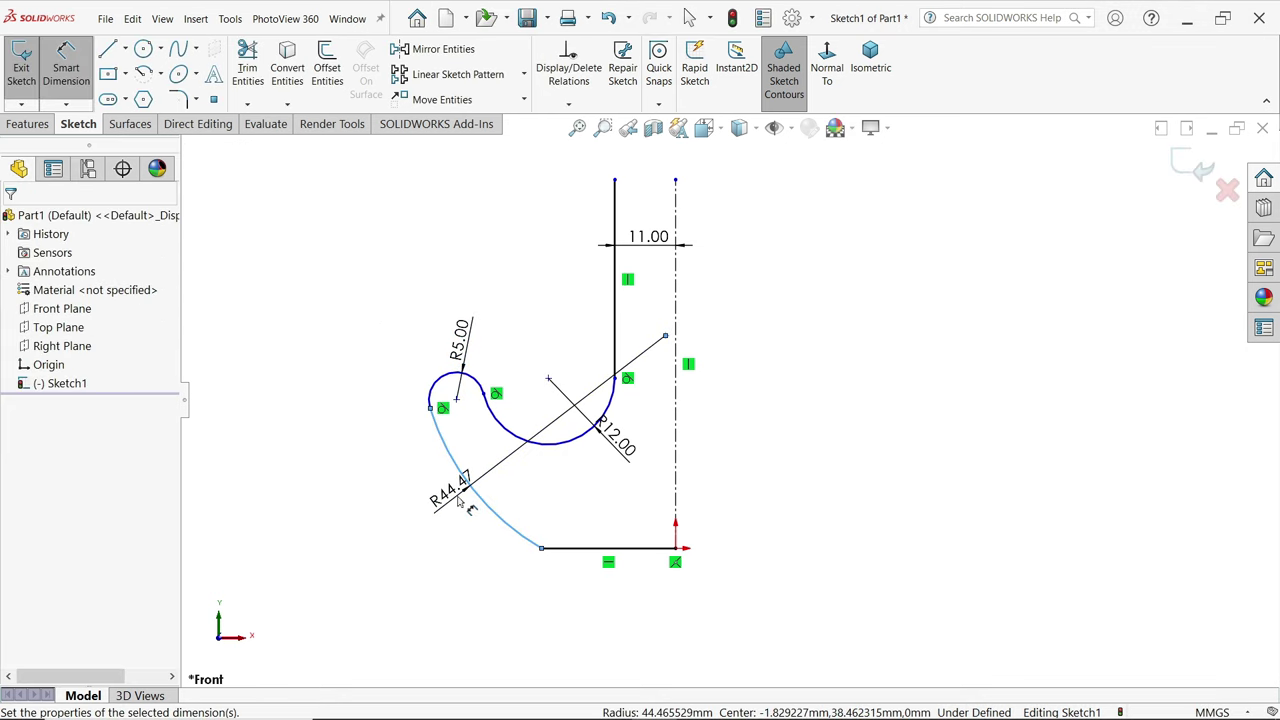
click(455, 500)
text(25)
click(372, 470)
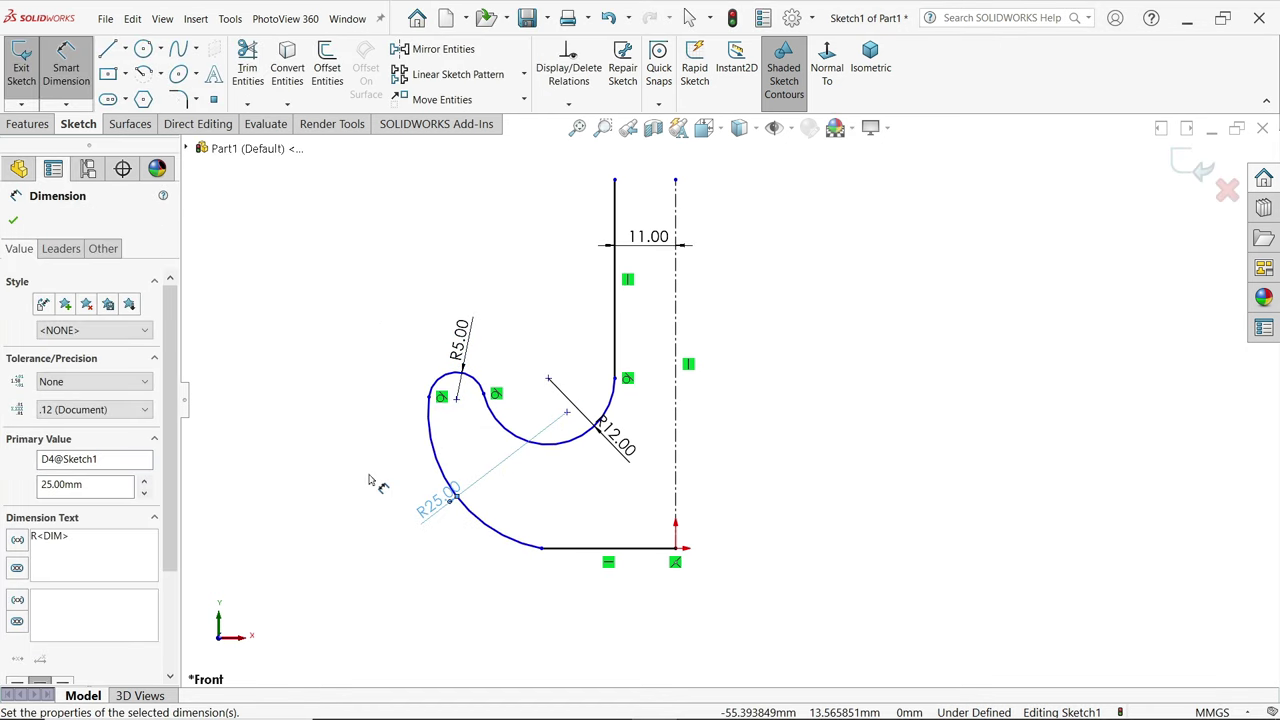
click(227, 378)
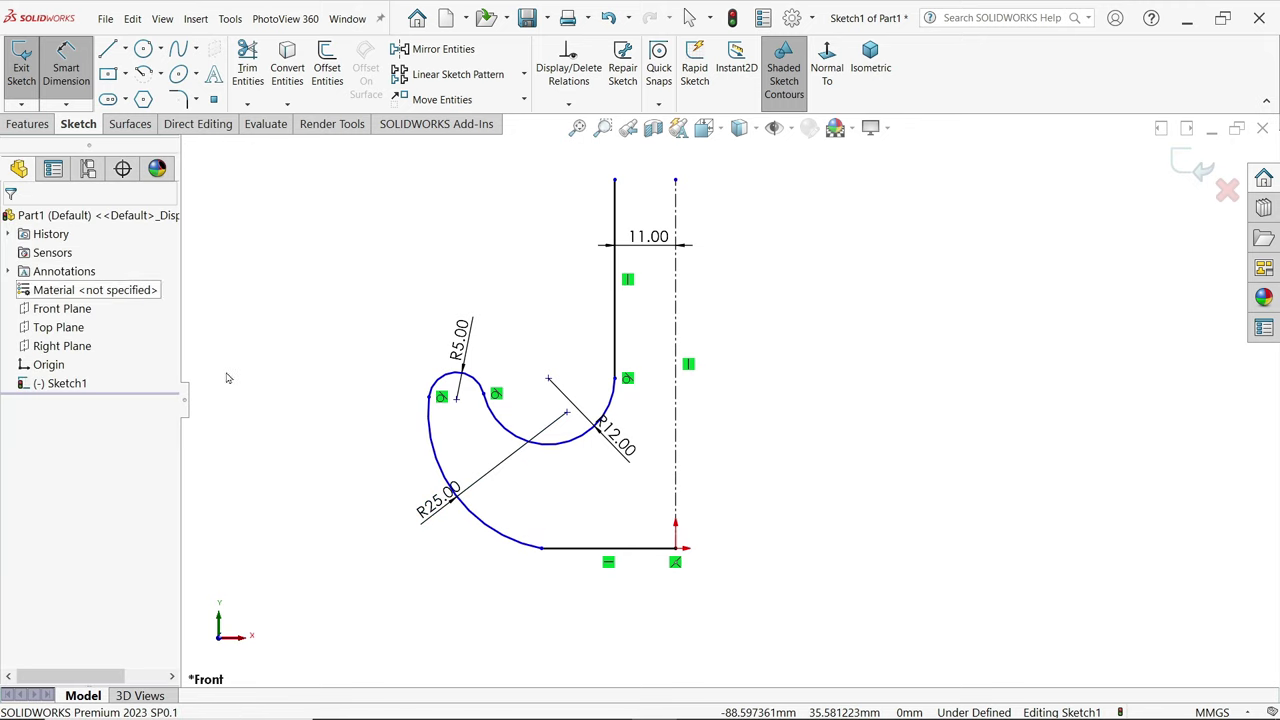
key(Escape)
- Make the lower R25 arc tangent to the bottom horizontal line
click(541, 548)
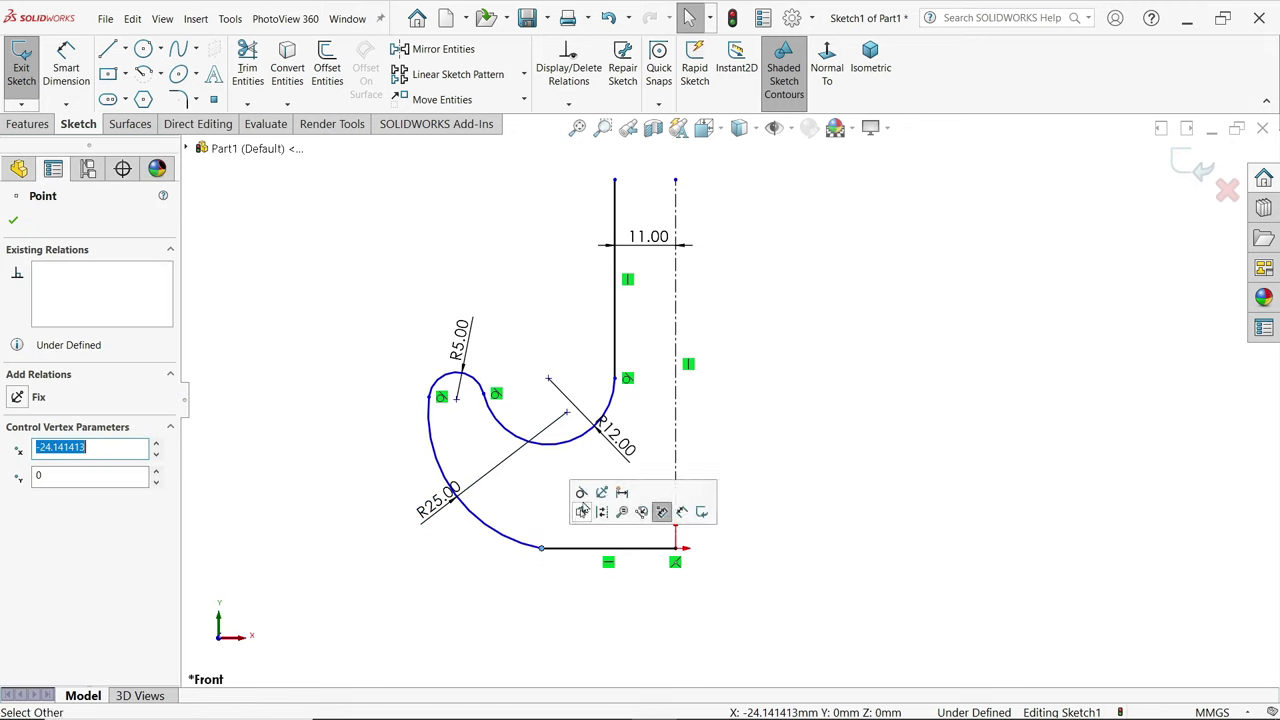
click(661, 511)
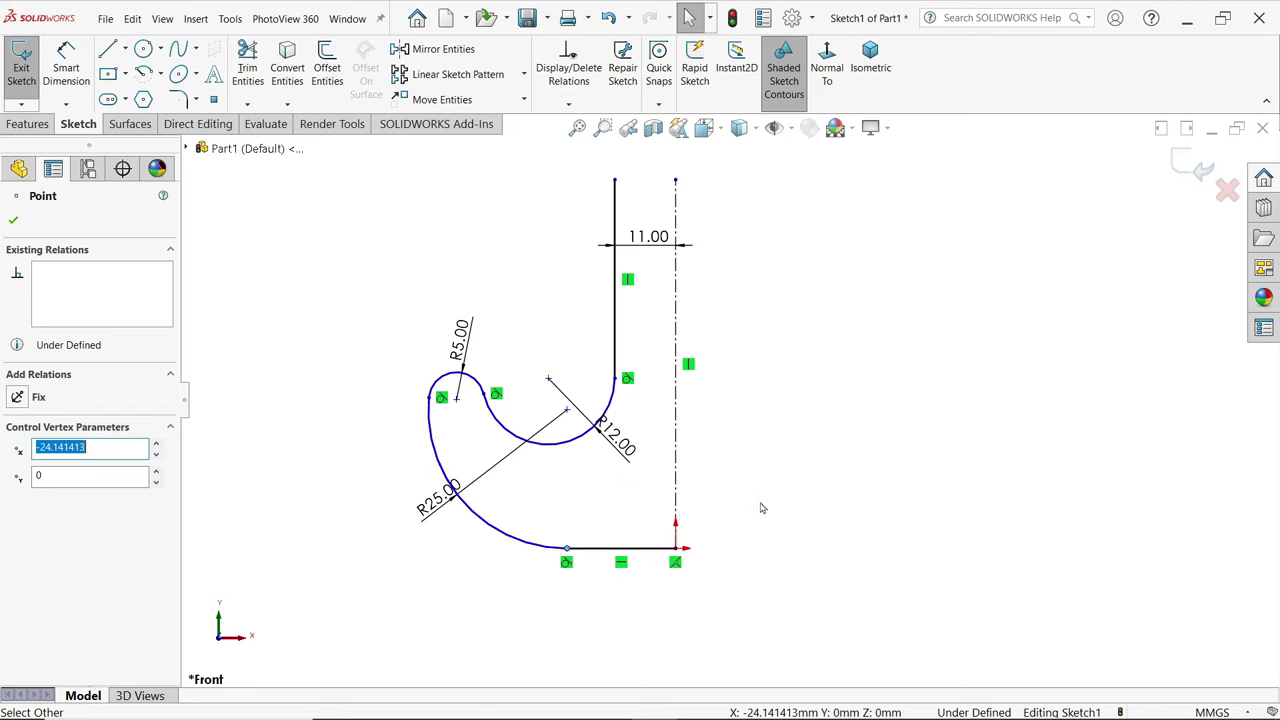
click(66, 67)
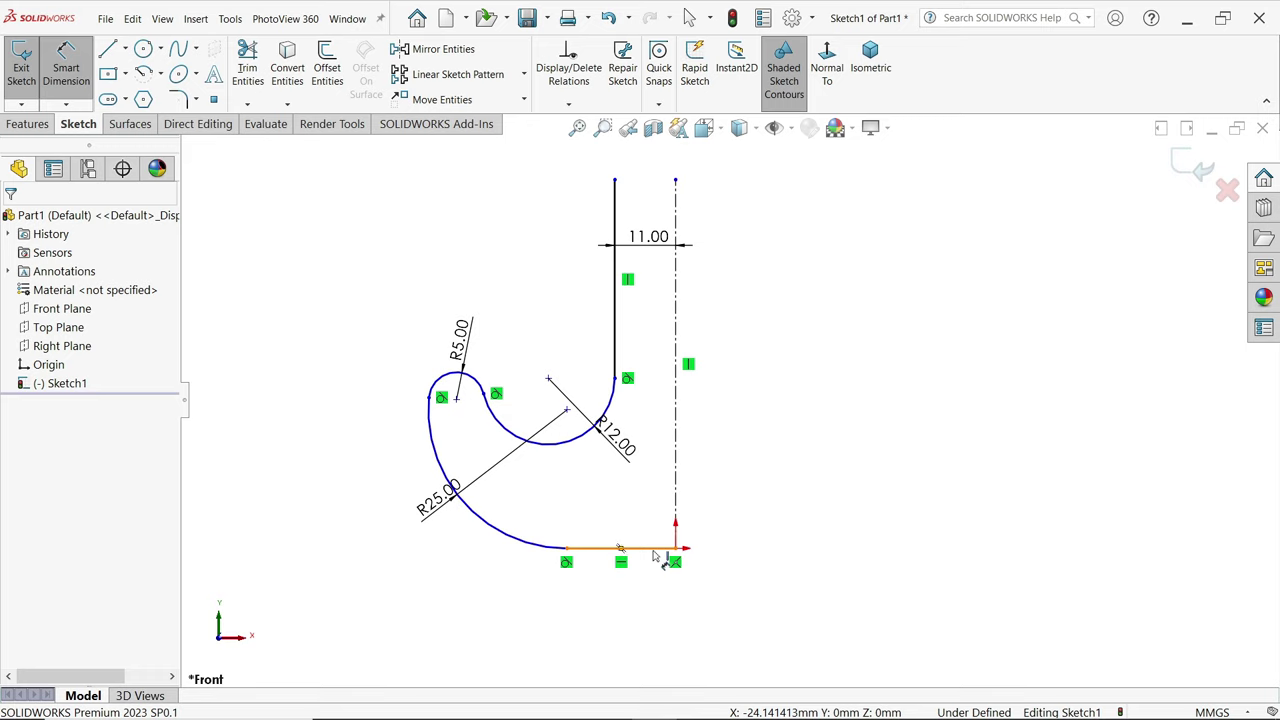
key(Escape)
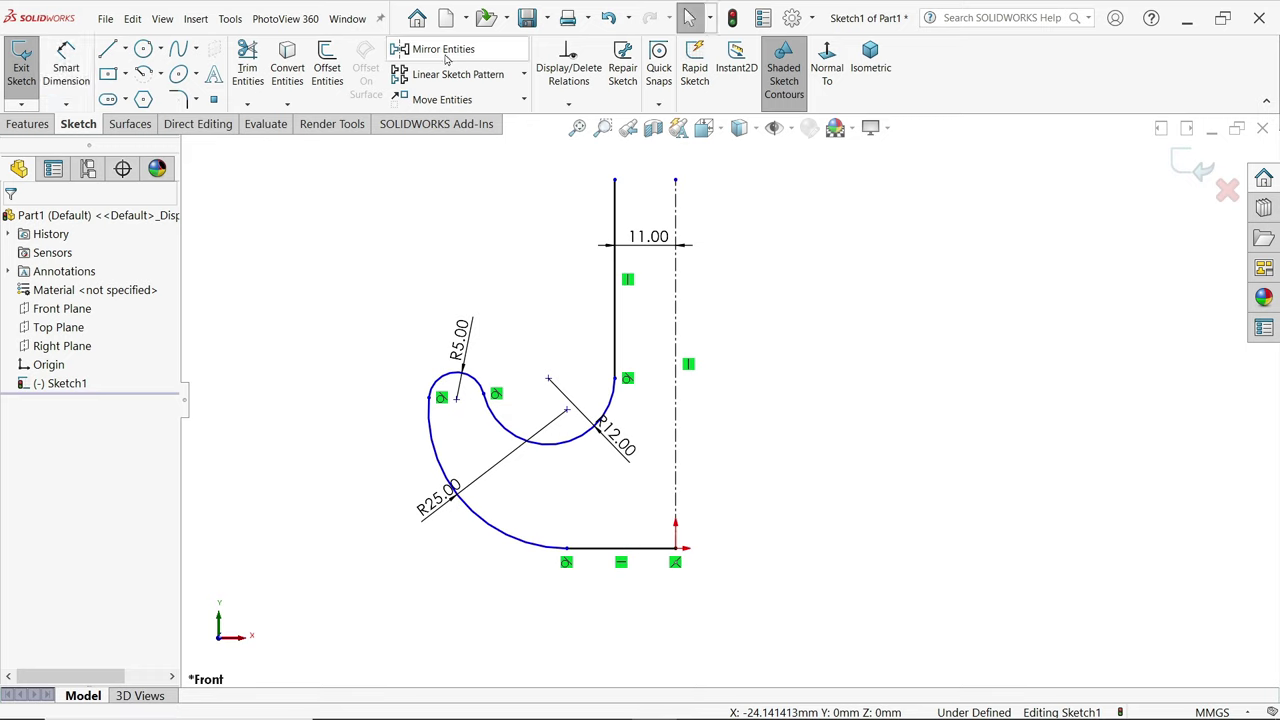
- Mirror the vertical line, R12, R5, R25 arcs and bottom line about the centerline
click(440, 49)
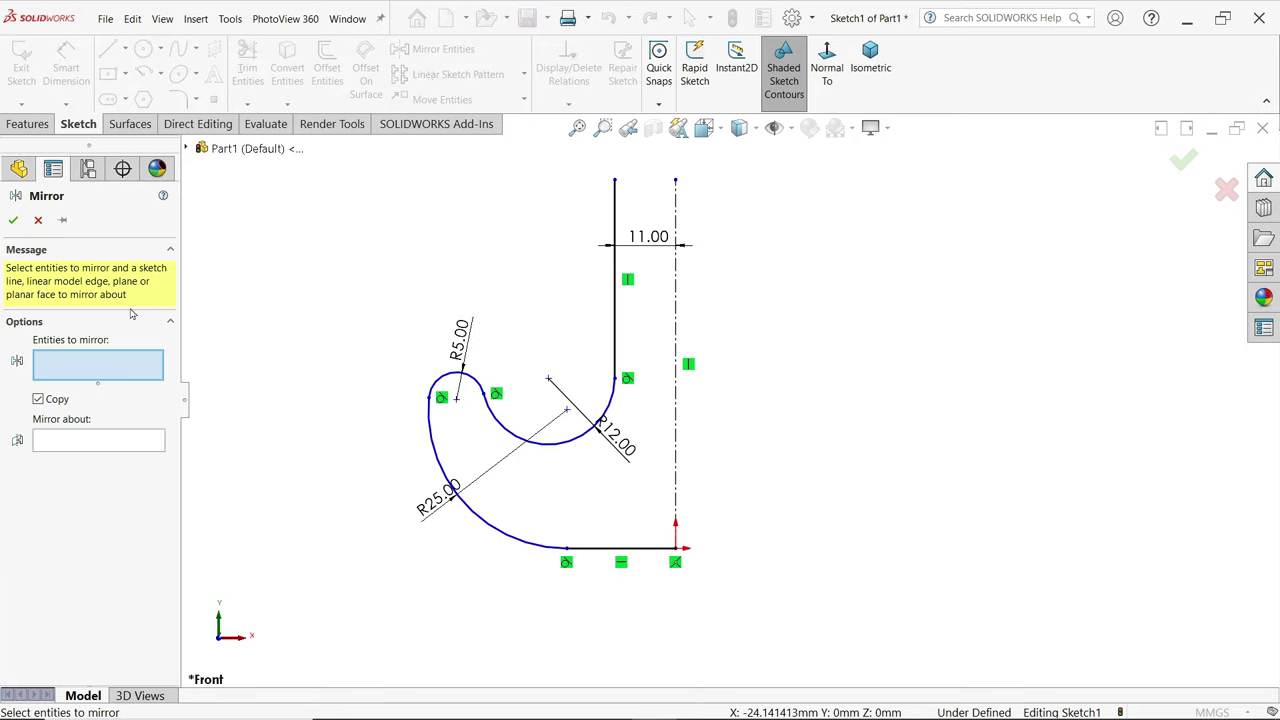
click(615, 330)
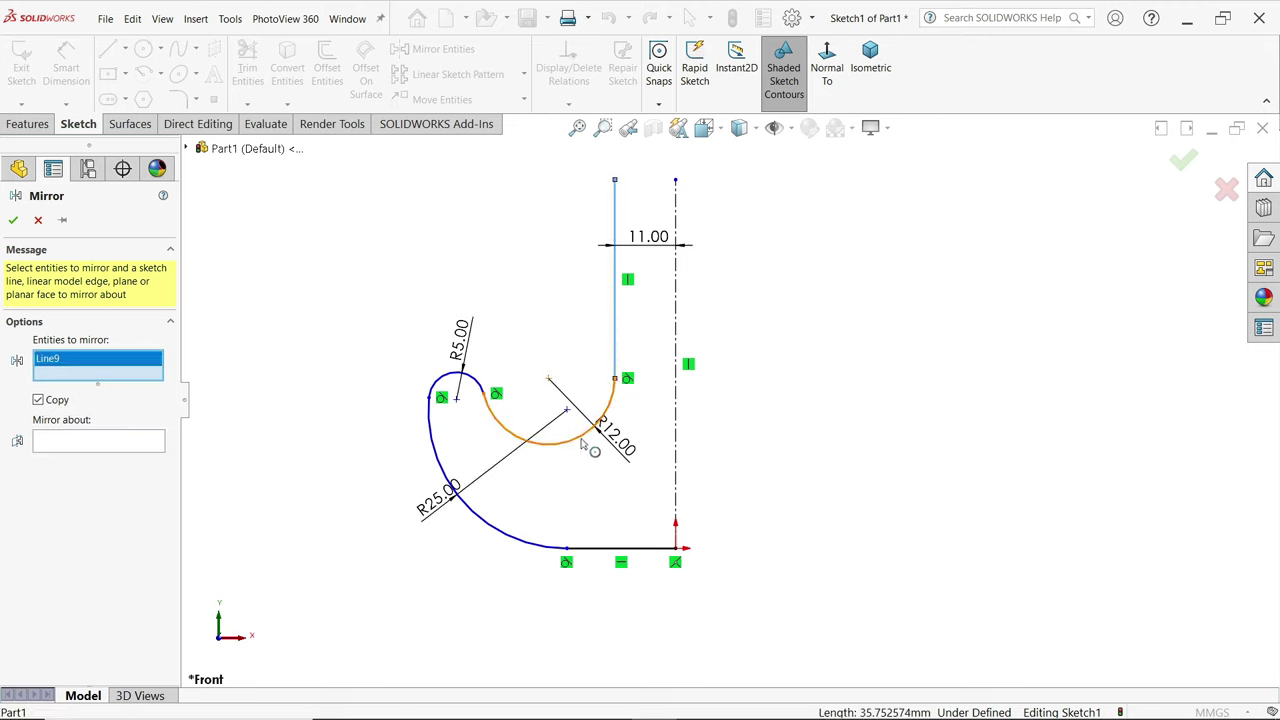
click(578, 445)
click(462, 466)
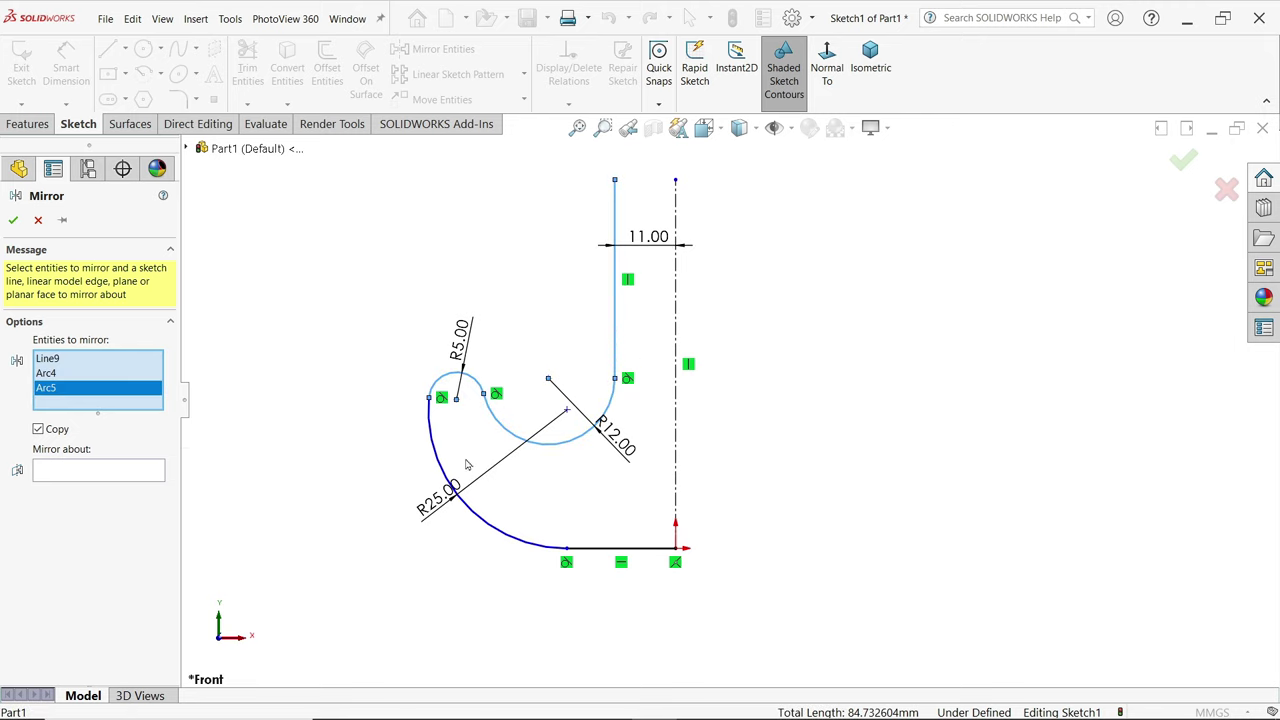
click(477, 519)
click(590, 548)
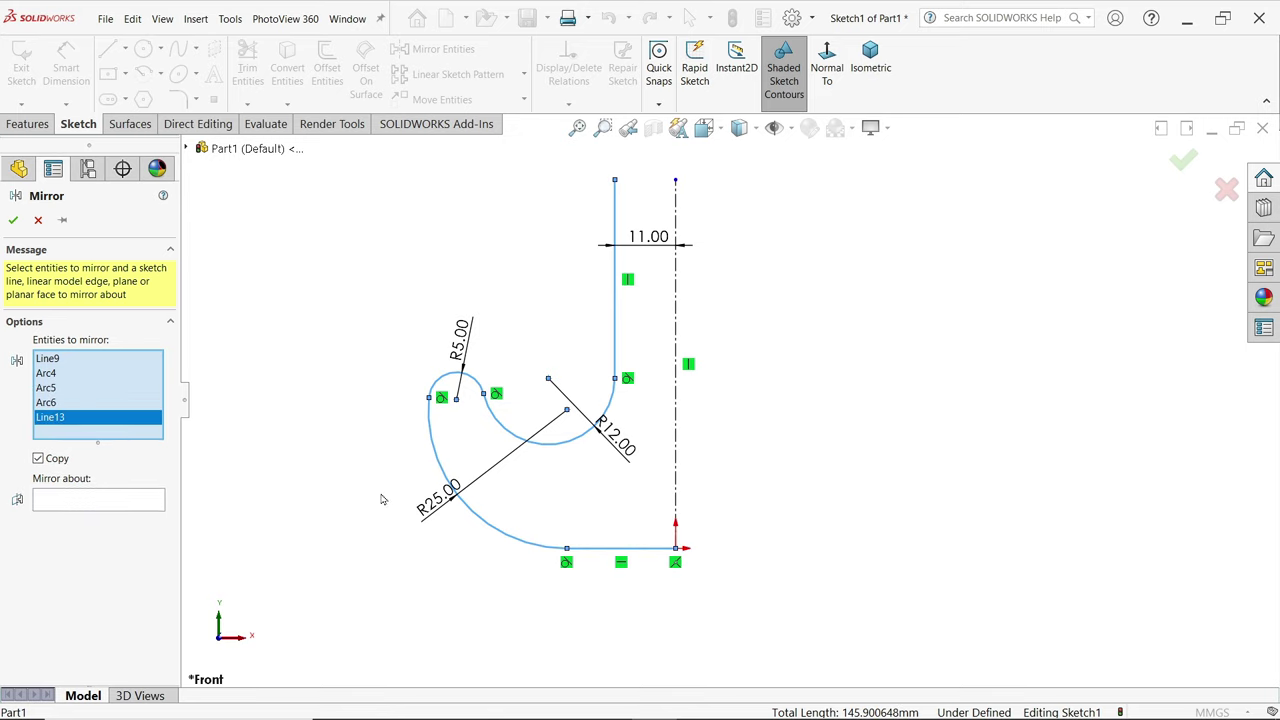
click(79, 505)
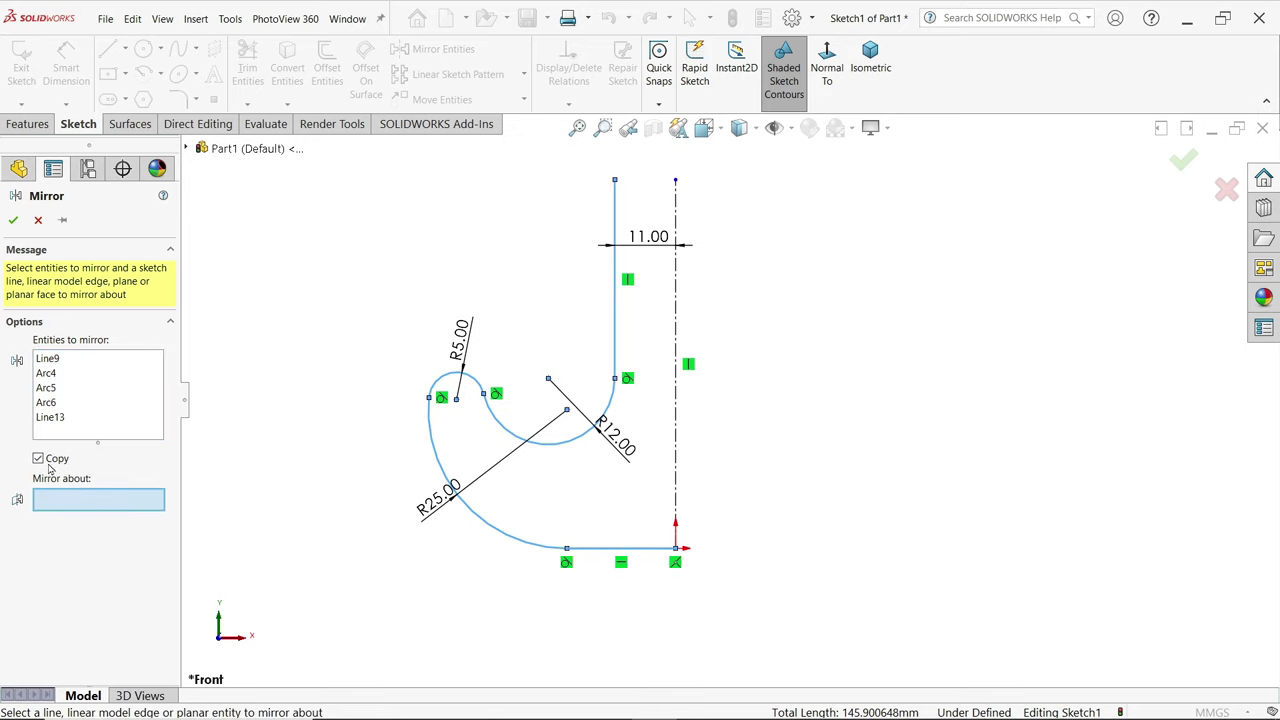
click(677, 347)
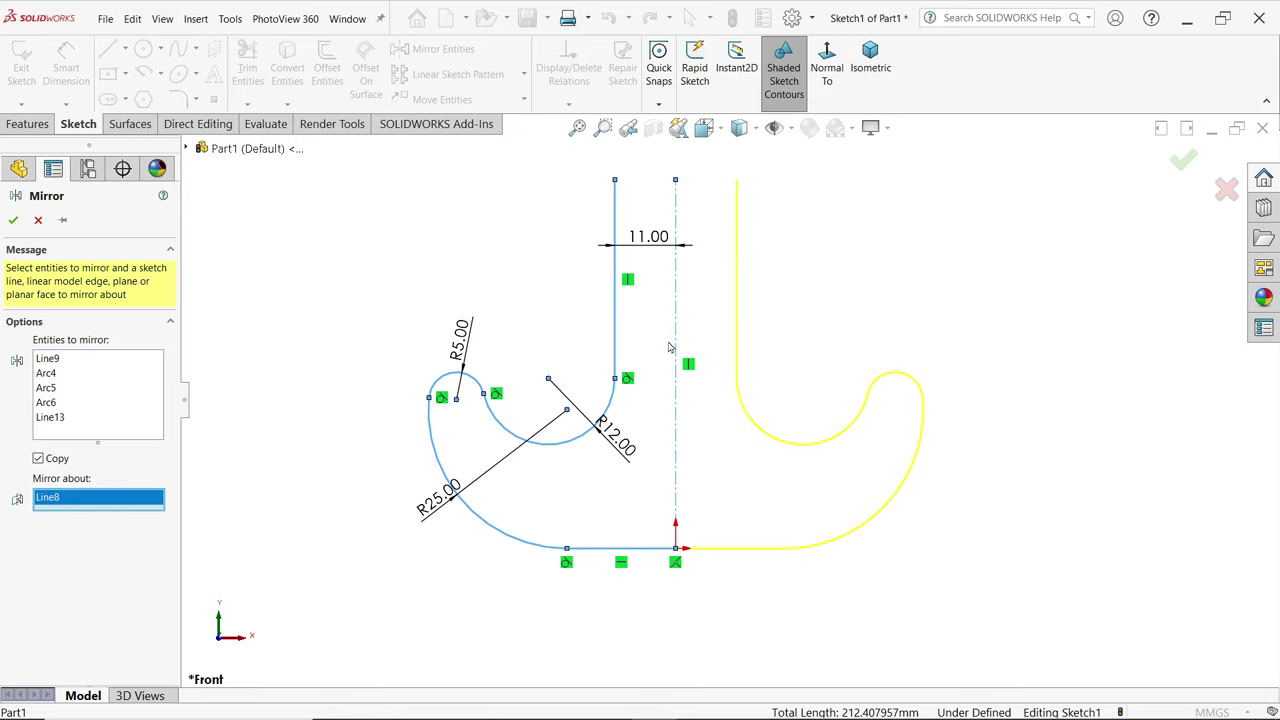
click(13, 220)
- Close the profile with a line joining the two top endpoints
click(108, 48)
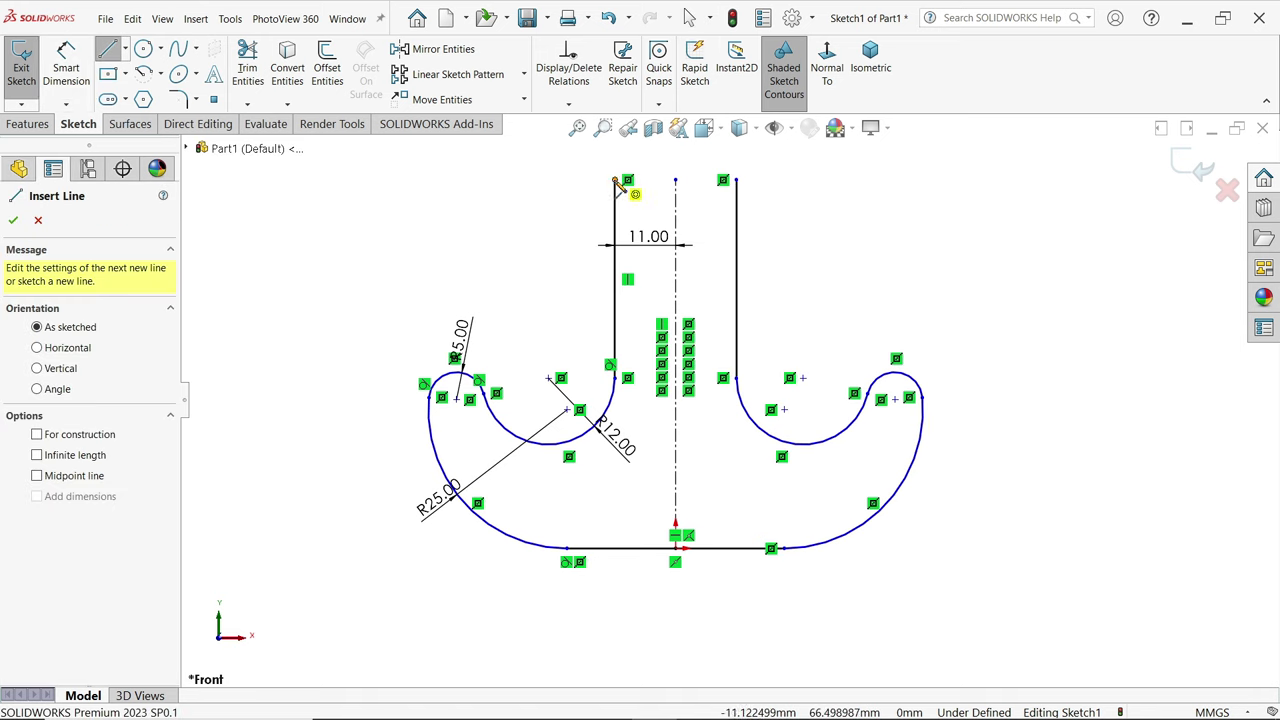
click(615, 180)
click(738, 181)
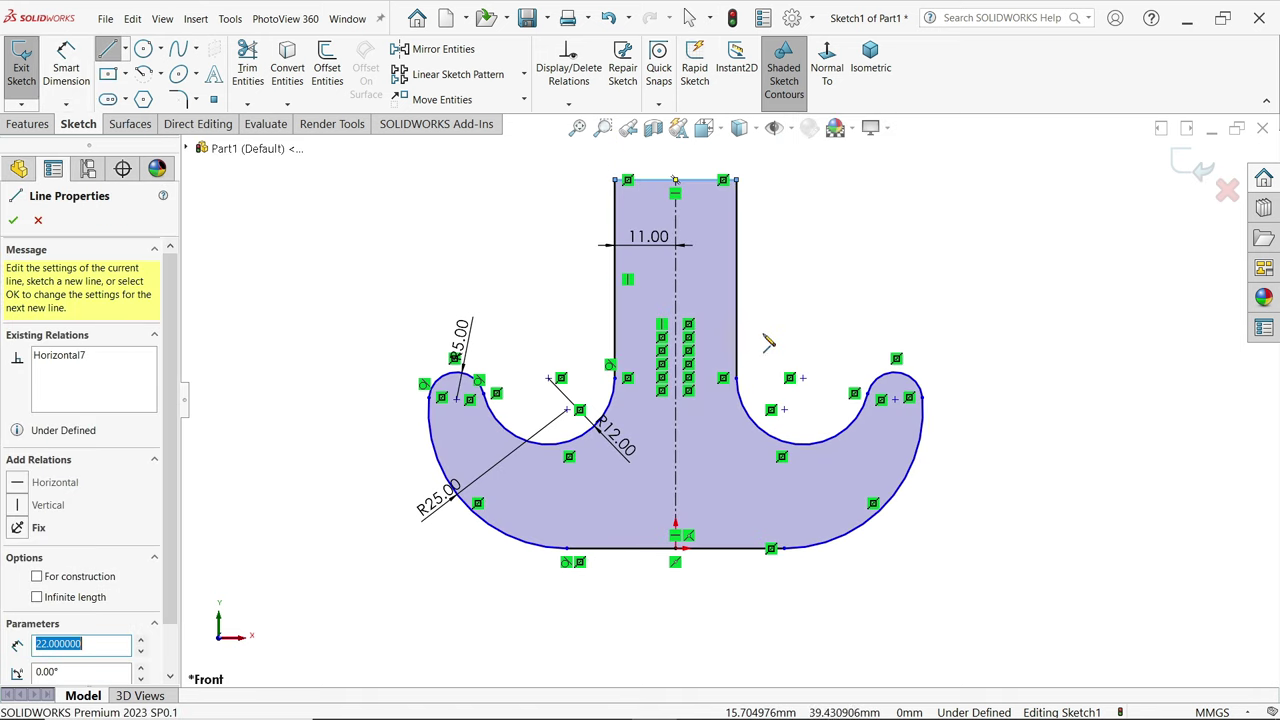
key(Escape)
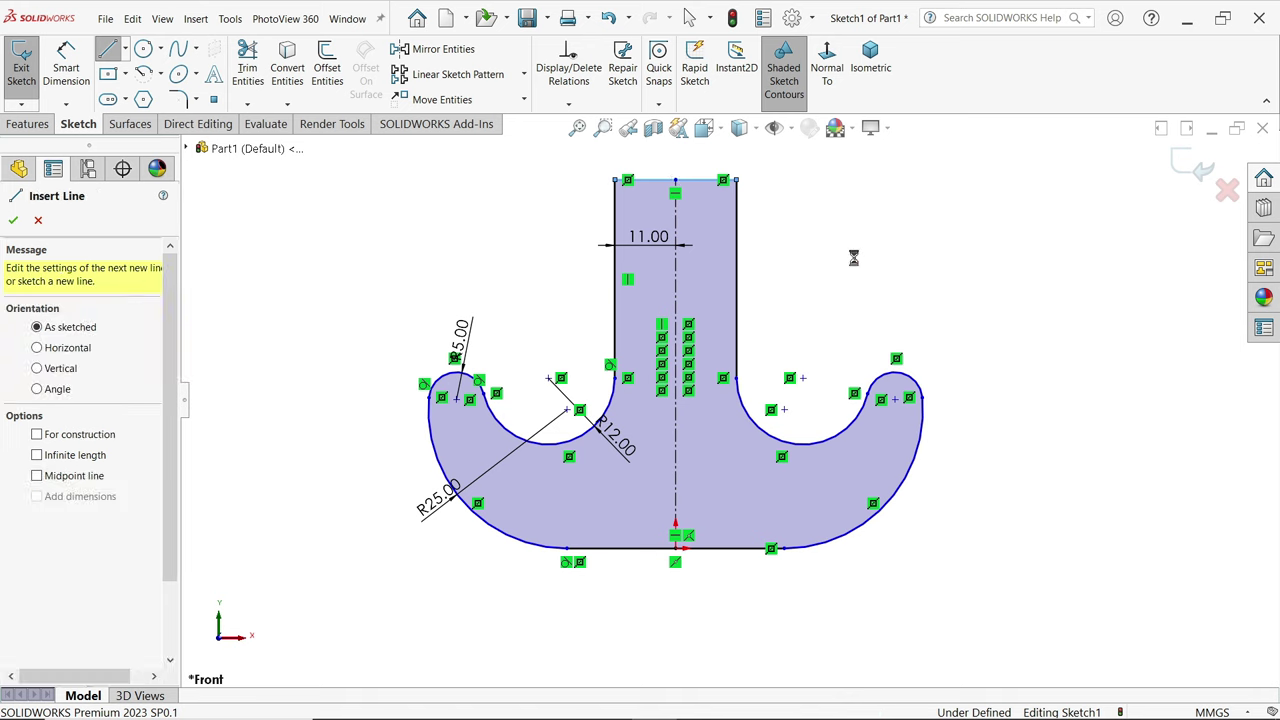
key(Escape)
key(d)
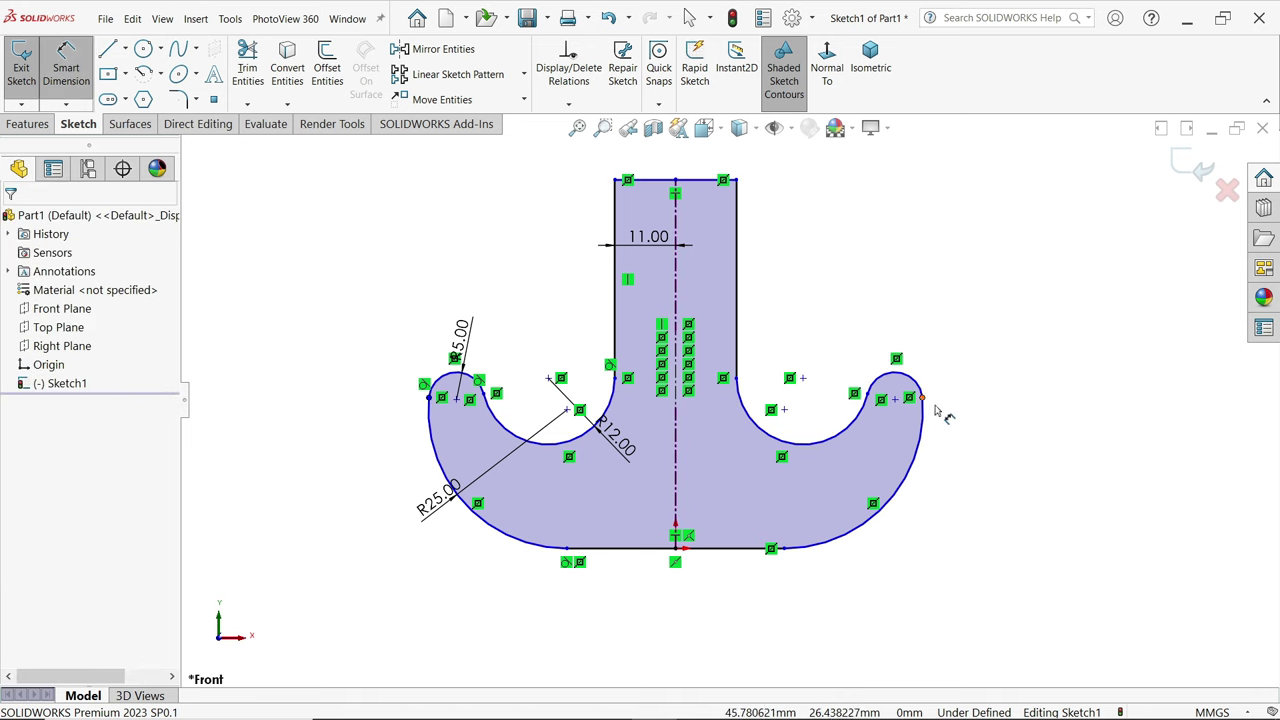
click(922, 430)
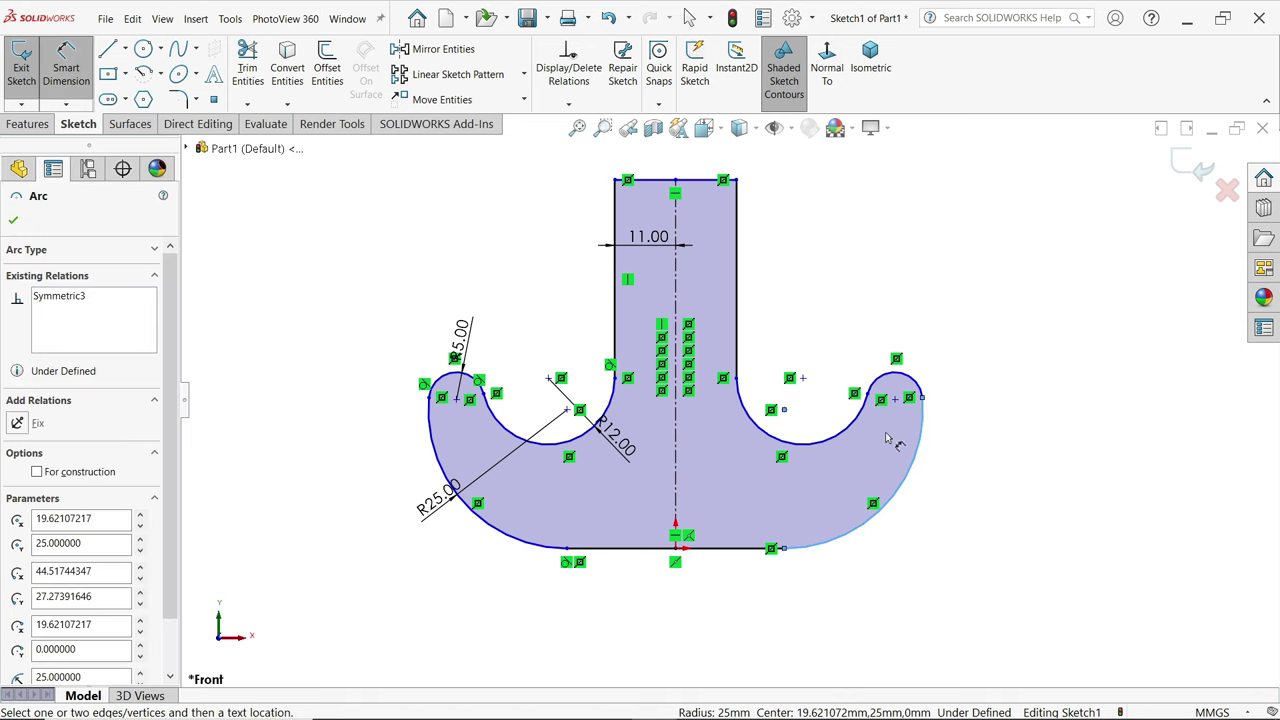
- Set a 100 mm width between the outer arcs and drag a point to reshape the left slot
click(430, 410)
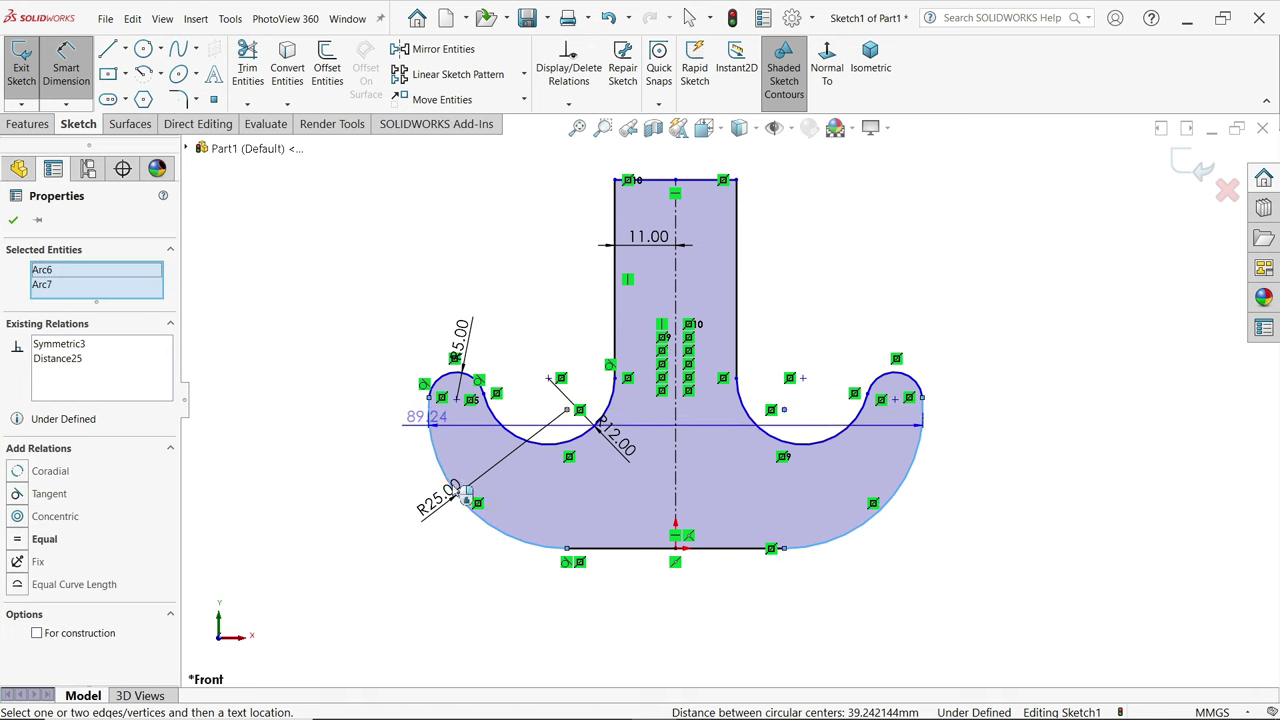
click(640, 603)
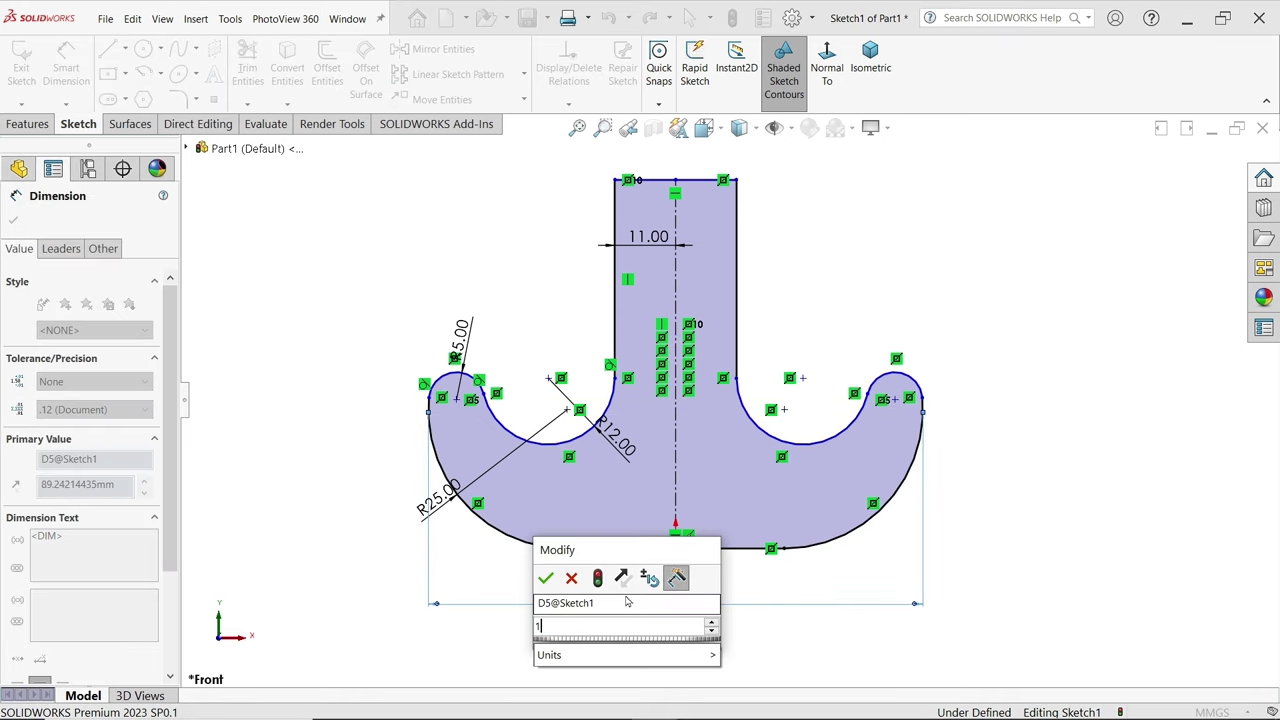
text(100)
click(545, 578)
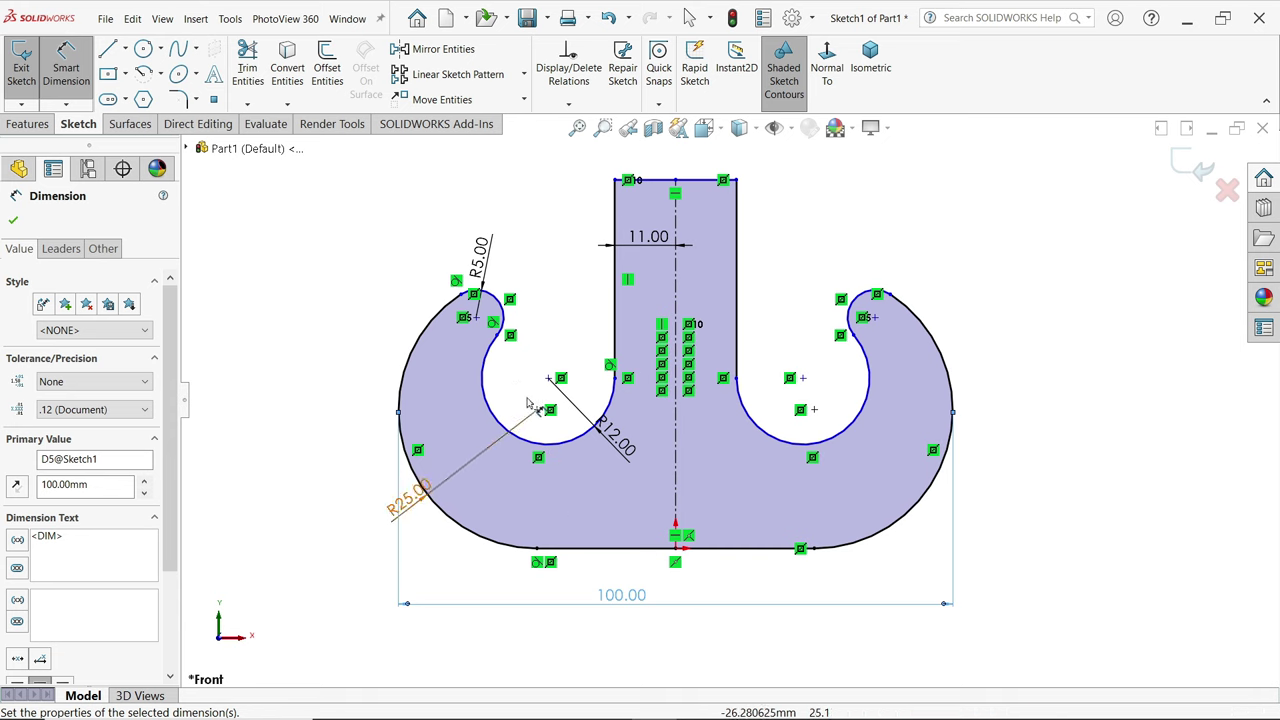
key(Escape)
drag(496, 335, 440, 350)
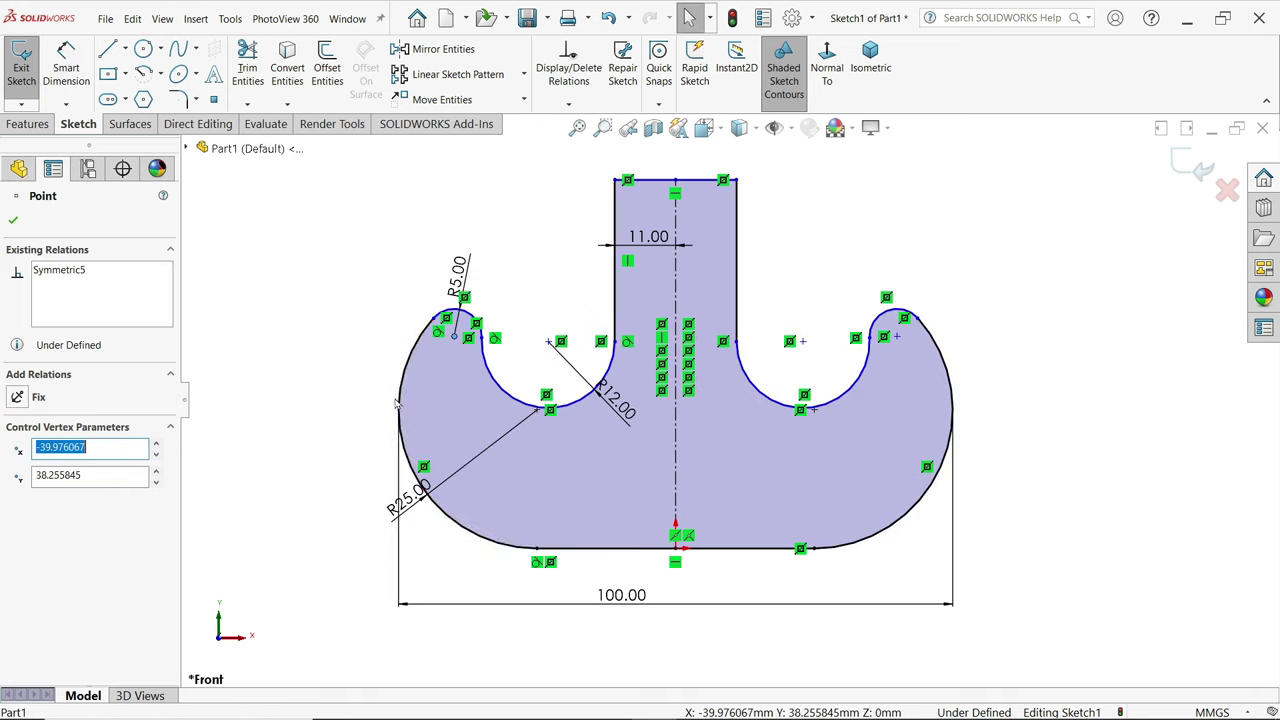
click(358, 332)
- Attempt a 43 mm height from the bottom line to the left R5 arc, then undo it
key(d)
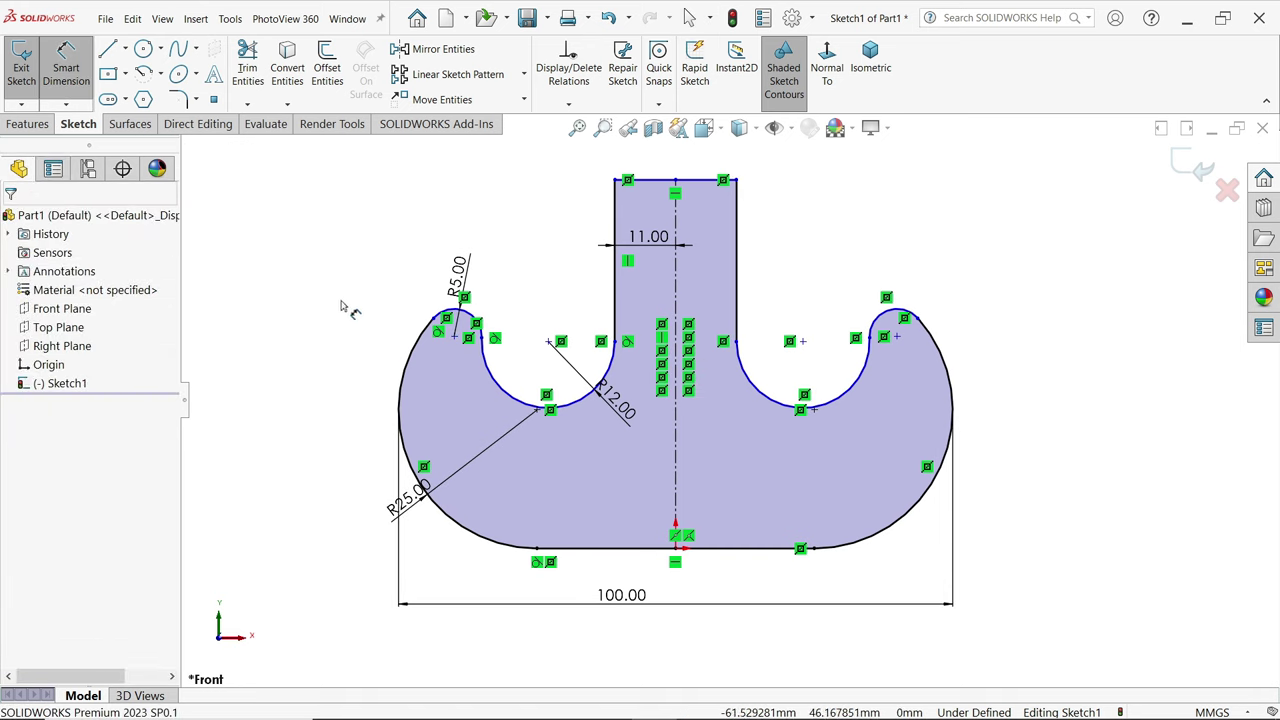
click(609, 551)
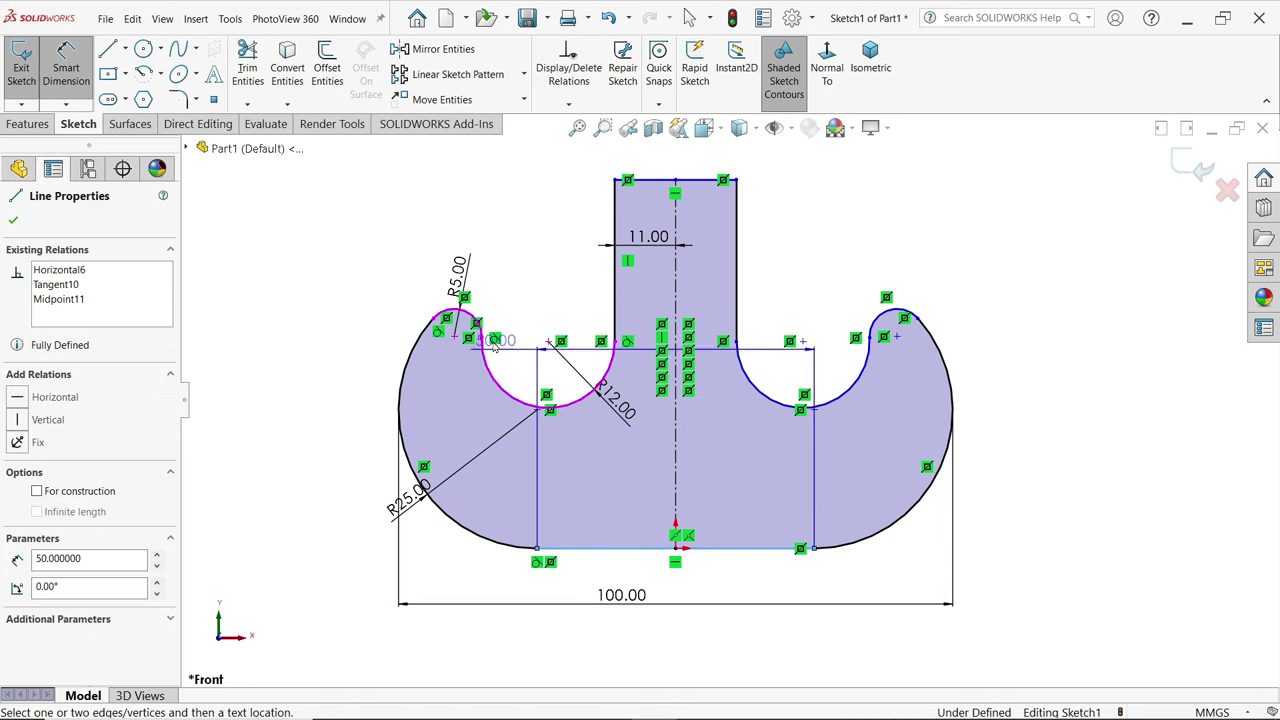
click(452, 309)
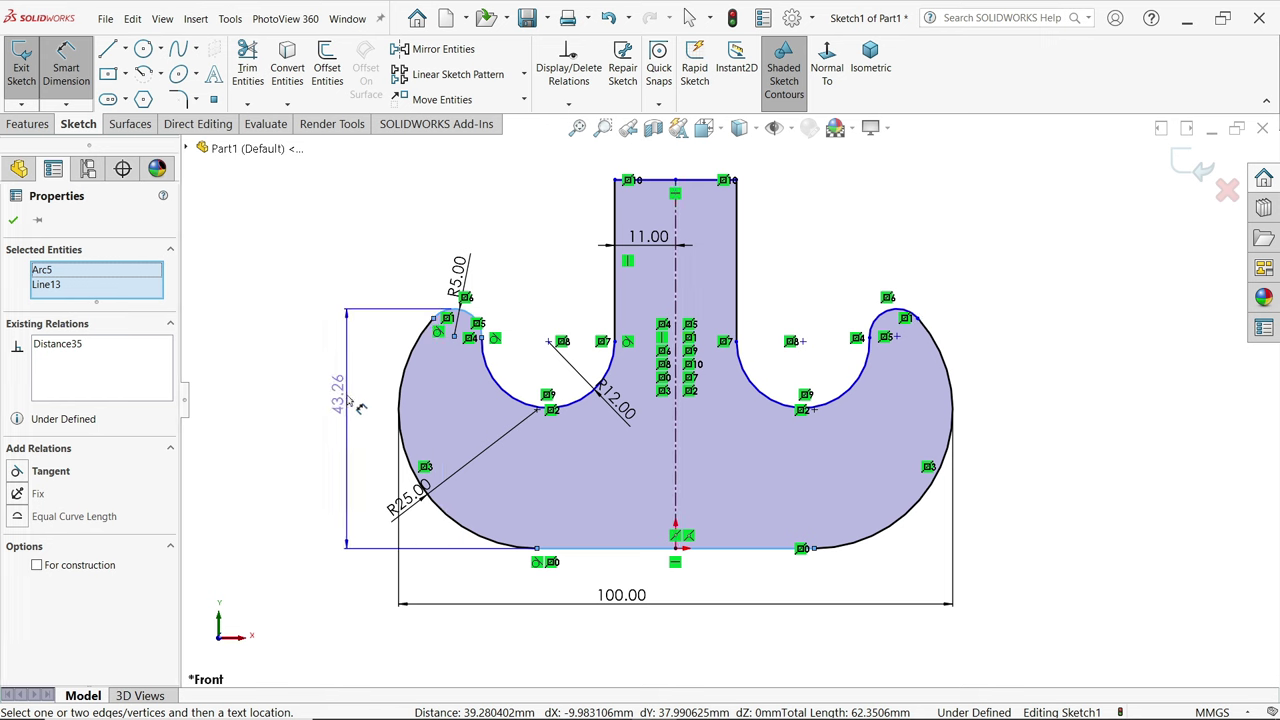
click(347, 395)
text(43)
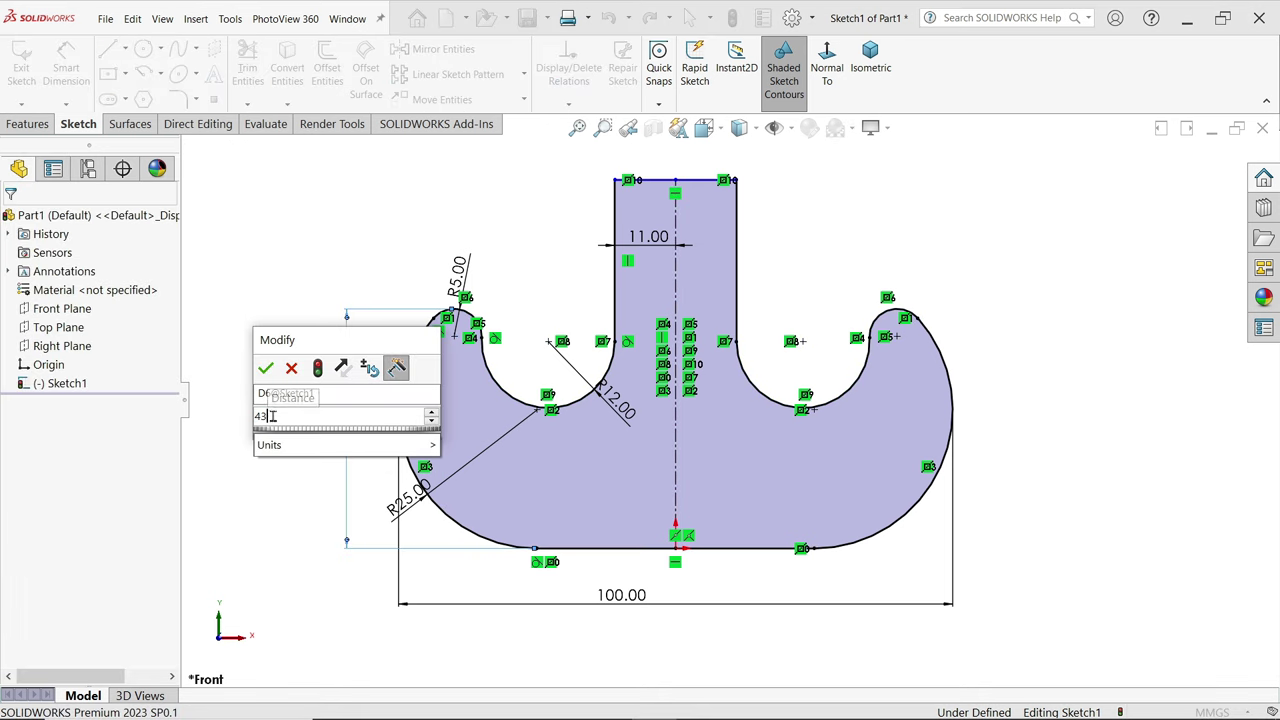
click(265, 368)
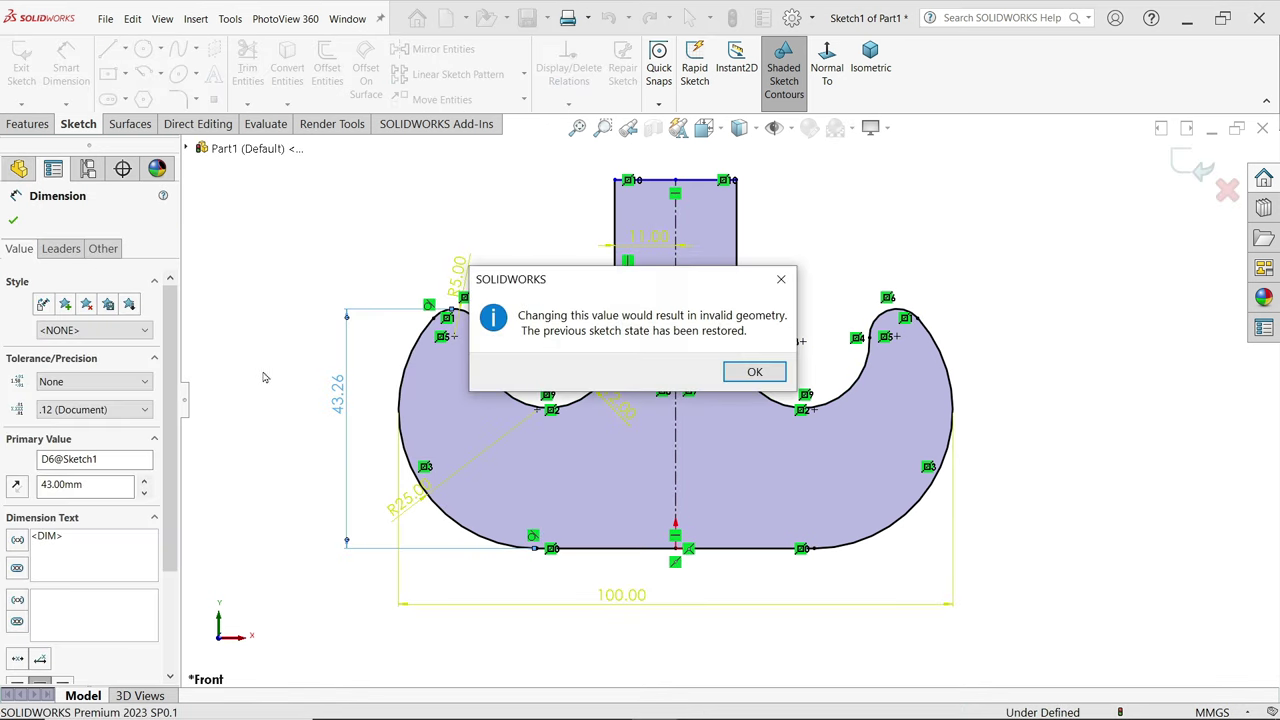
click(752, 372)
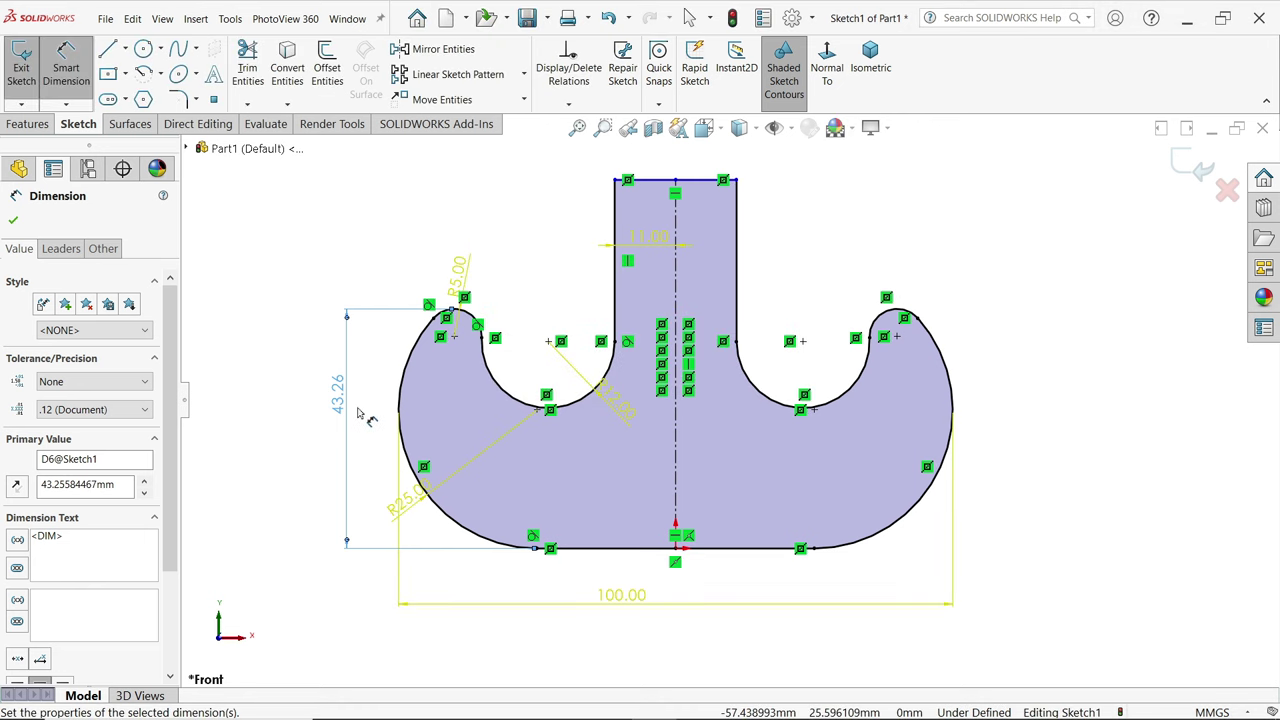
click(607, 19)
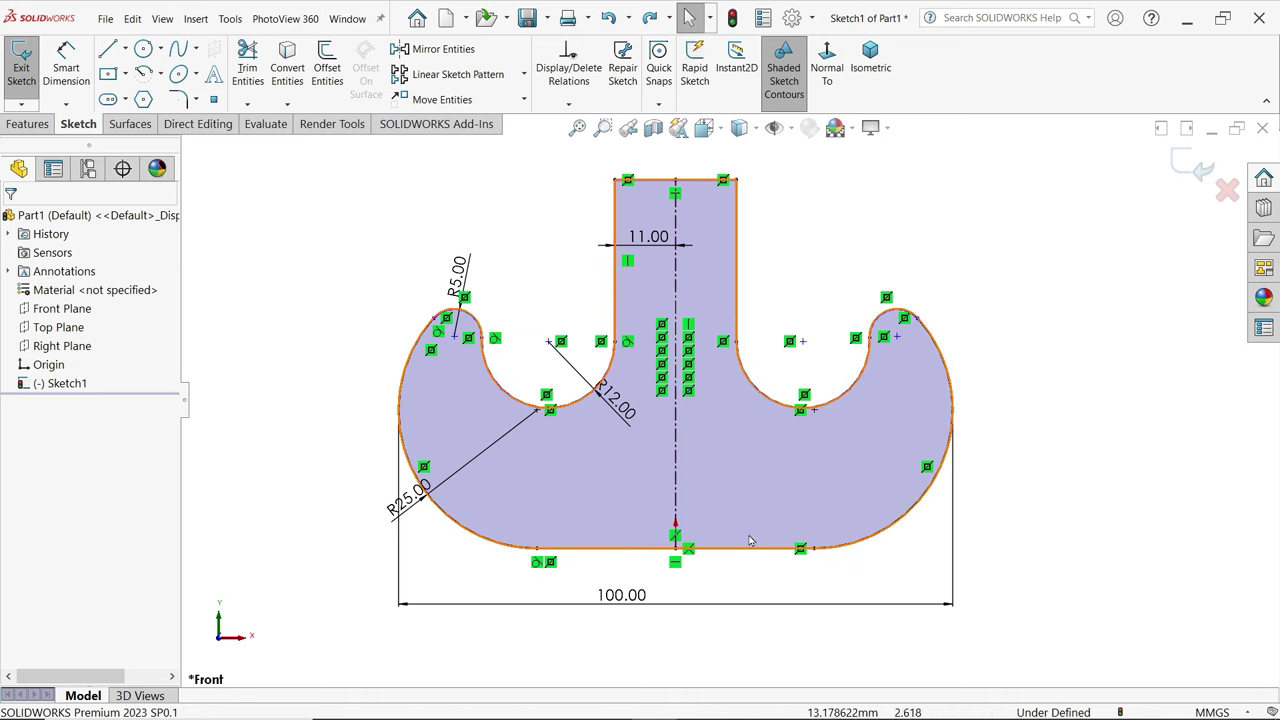
- Dimension the bottom-to-top height as 43+32 = 75 mm
click(66, 60)
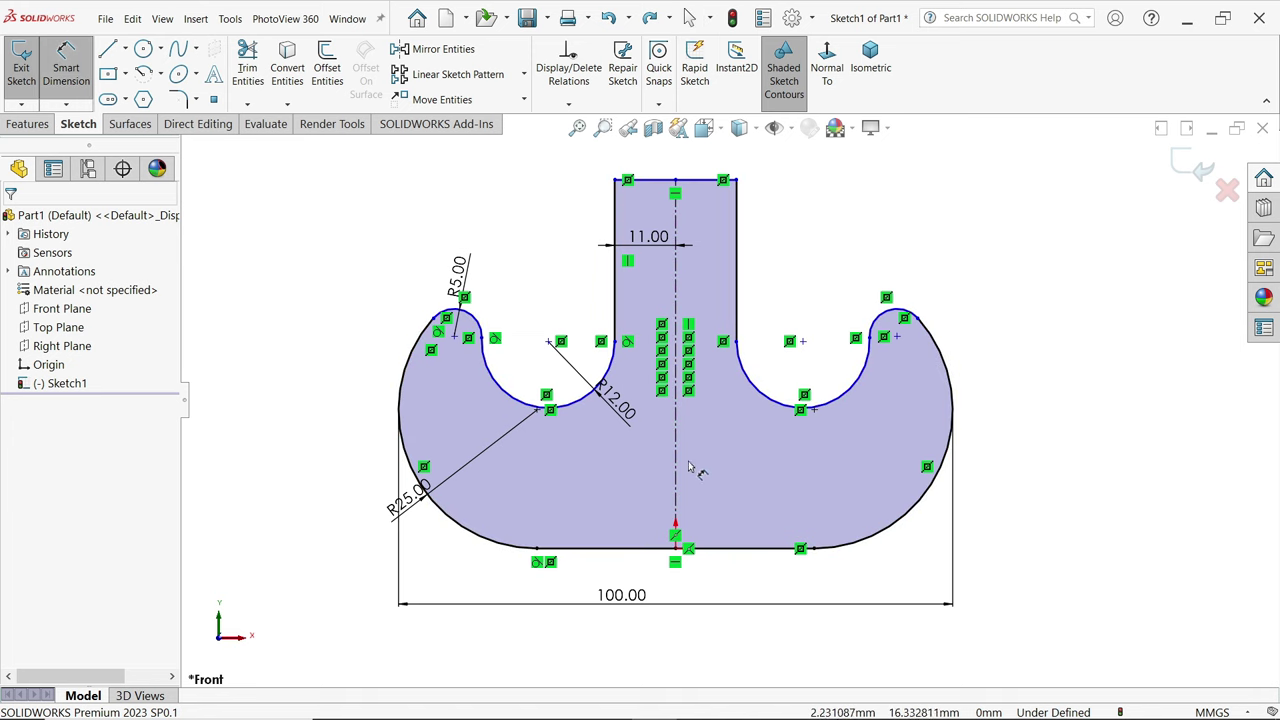
click(737, 548)
click(700, 181)
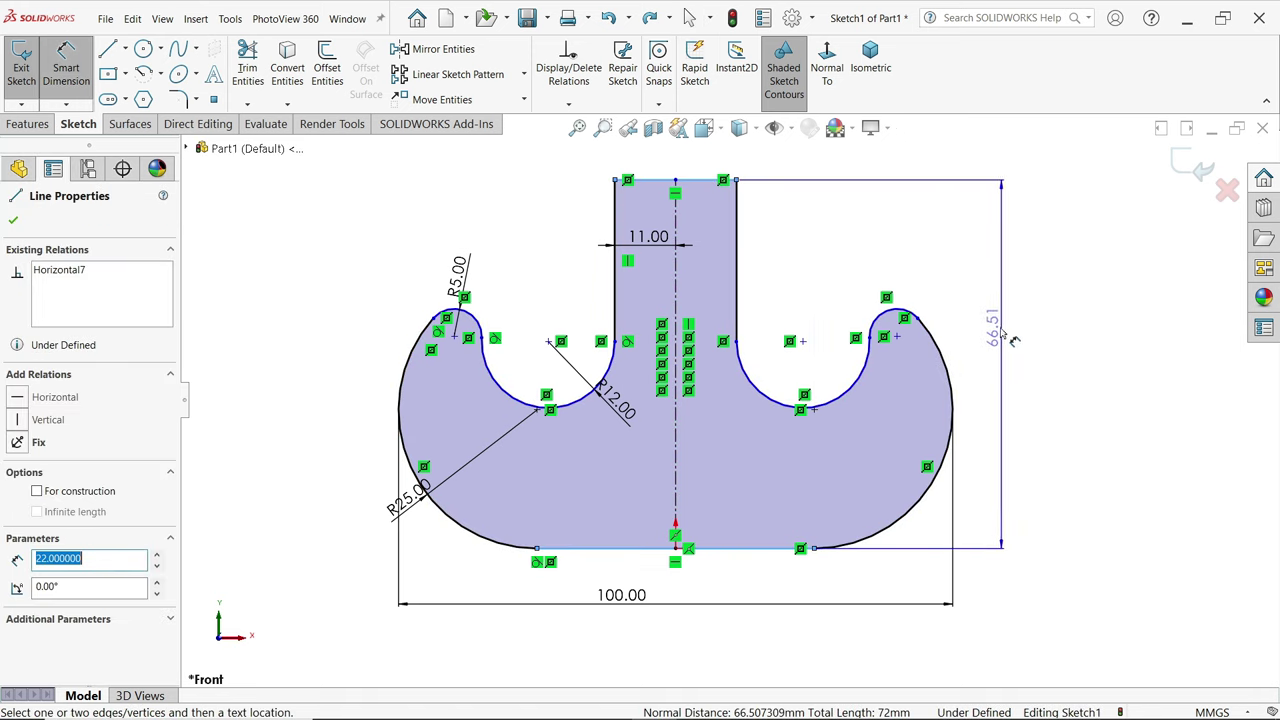
click(1001, 334)
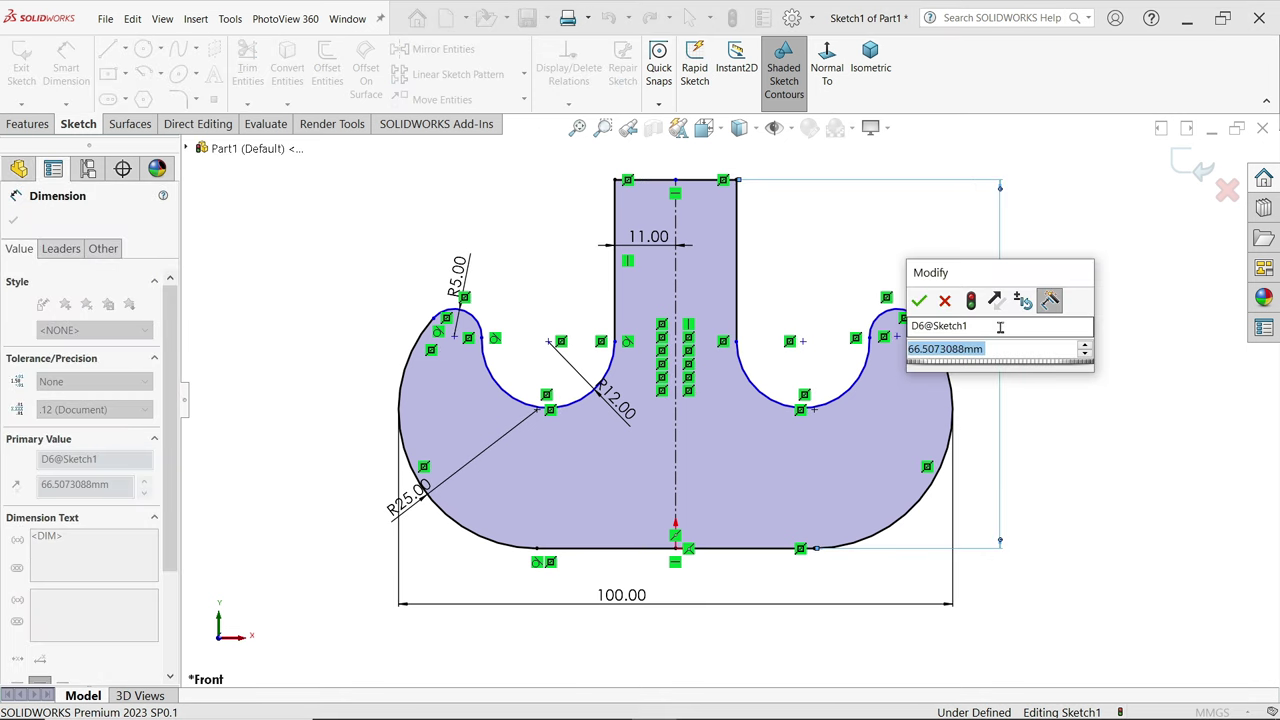
text(43+32)
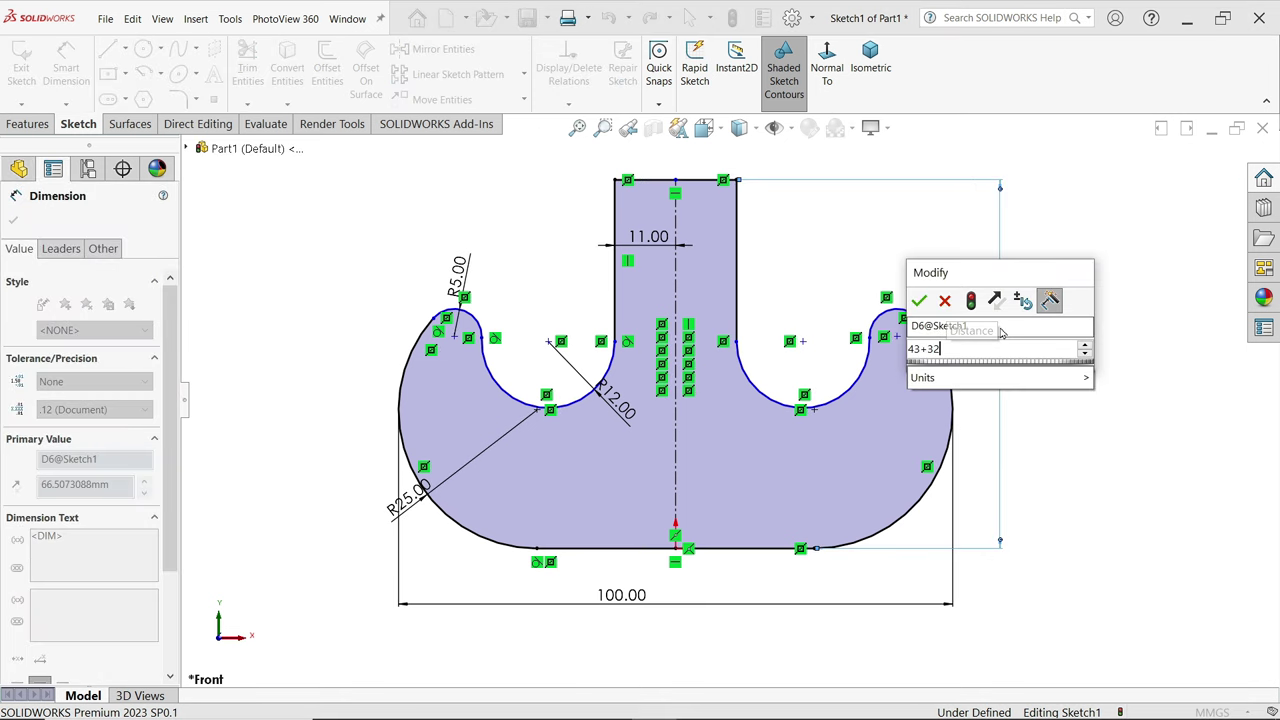
key(Return)
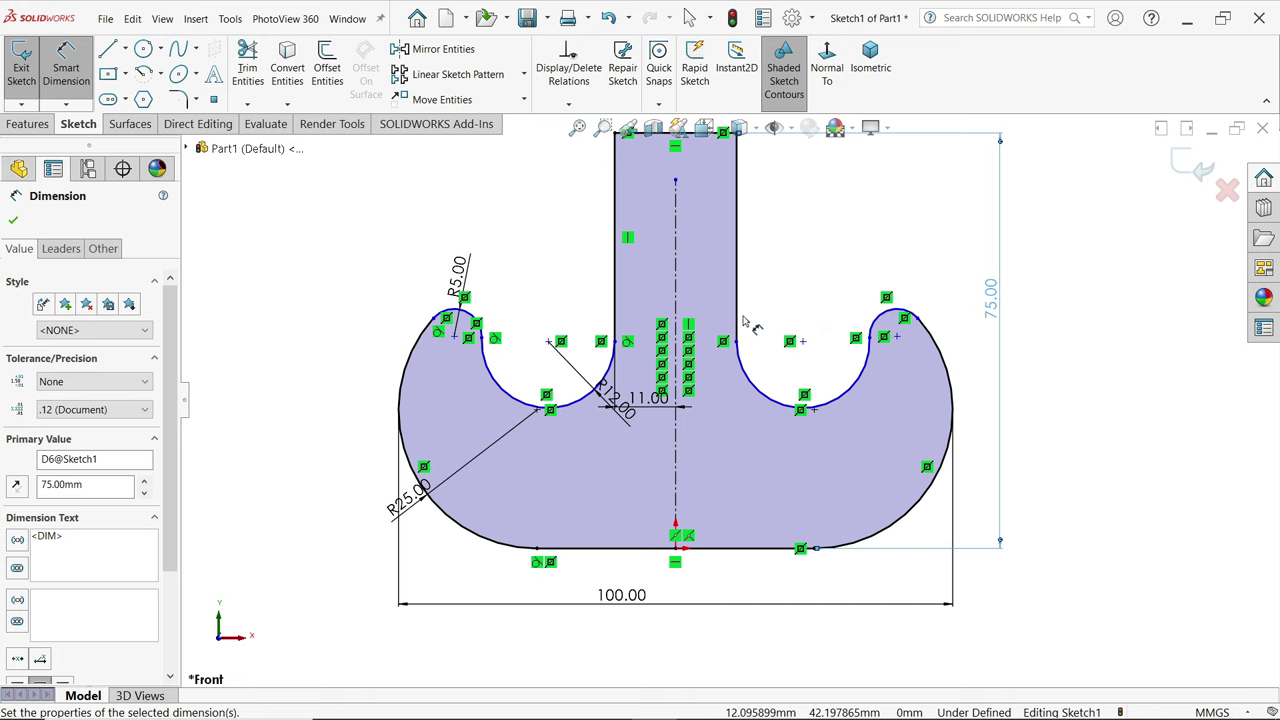
scroll(740, 295, down, 2)
scroll(740, 295, up, 1)
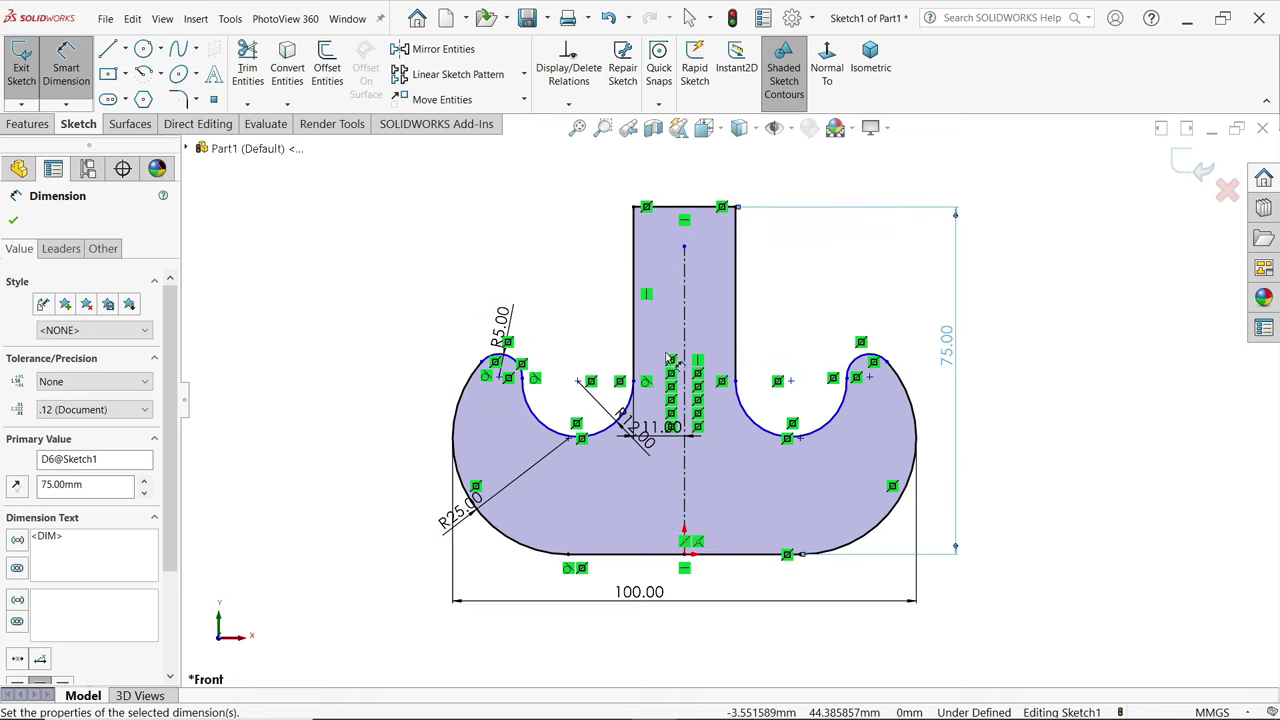
click(13, 222)
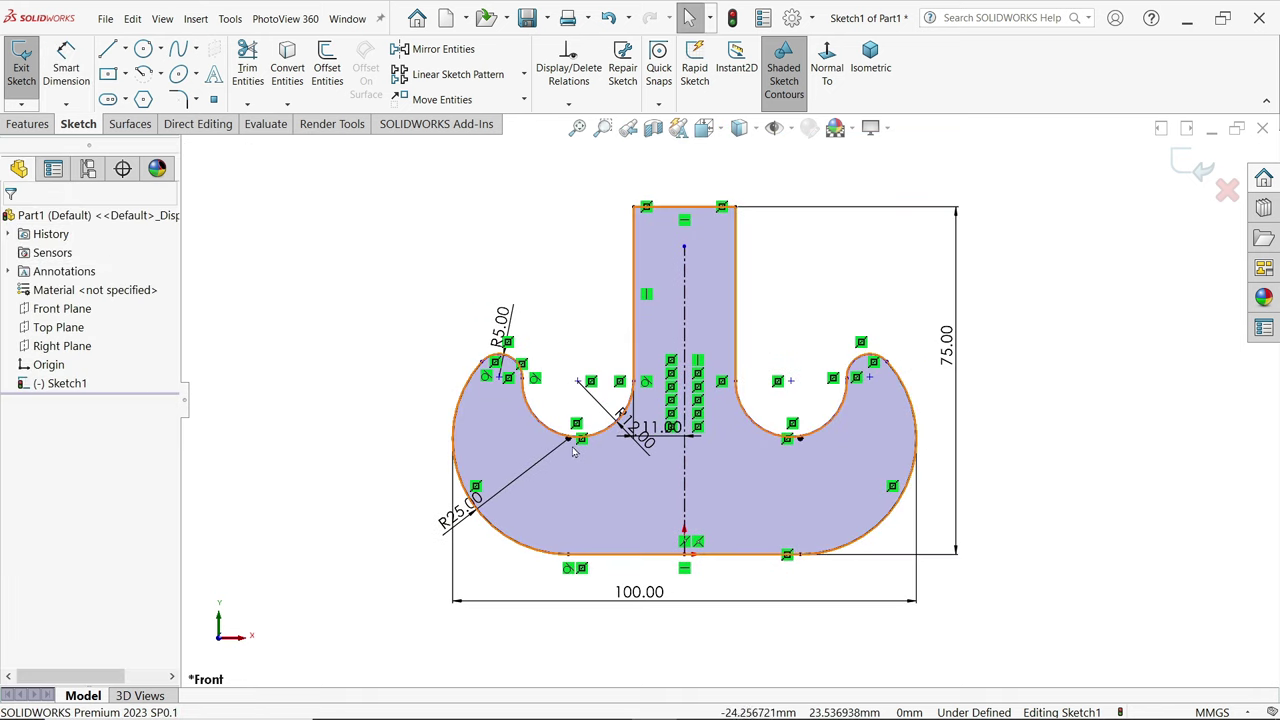
- Make the endpoint coincident with the left inner arc to fully define the sketch
click(569, 441)
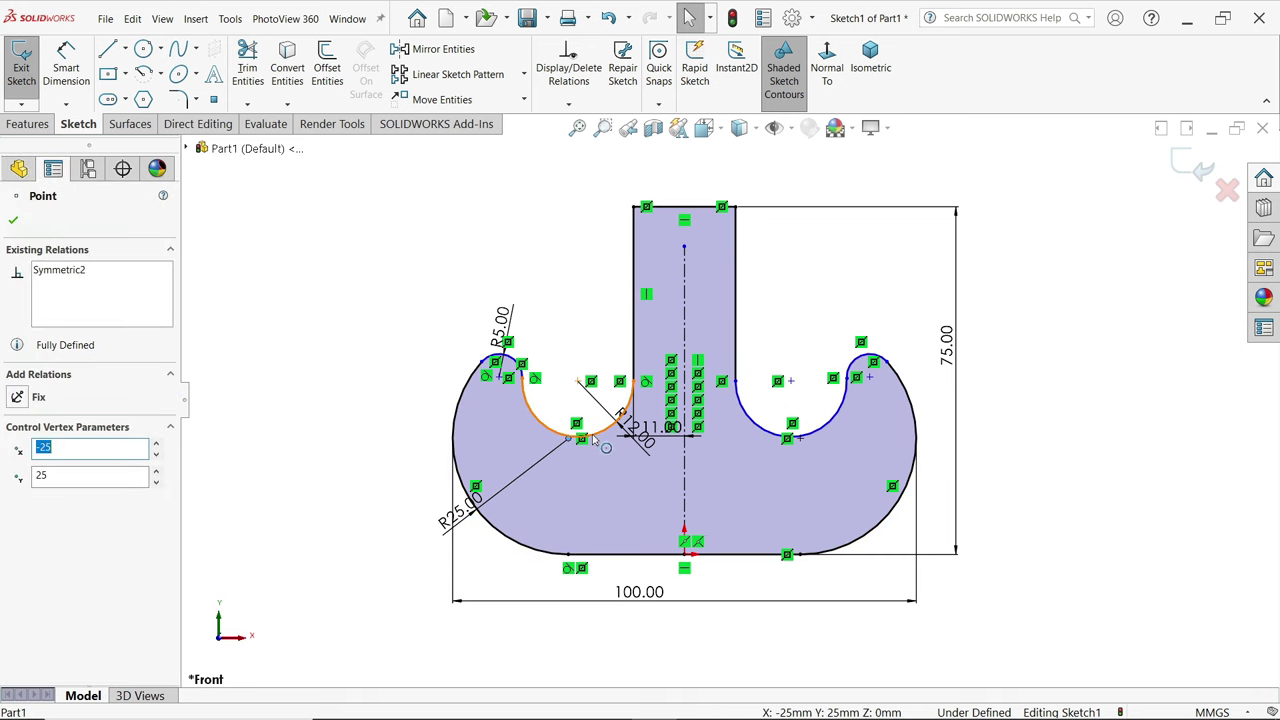
ctrl+click(545, 424)
click(651, 394)
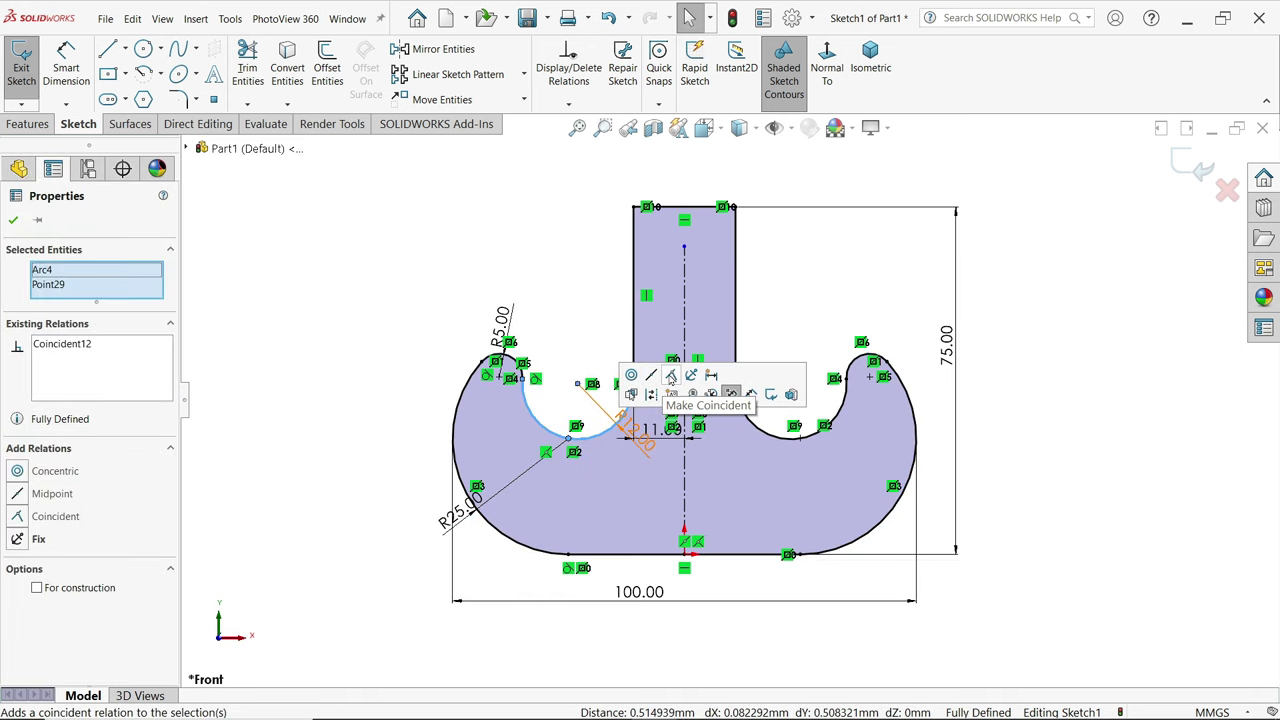
click(403, 292)
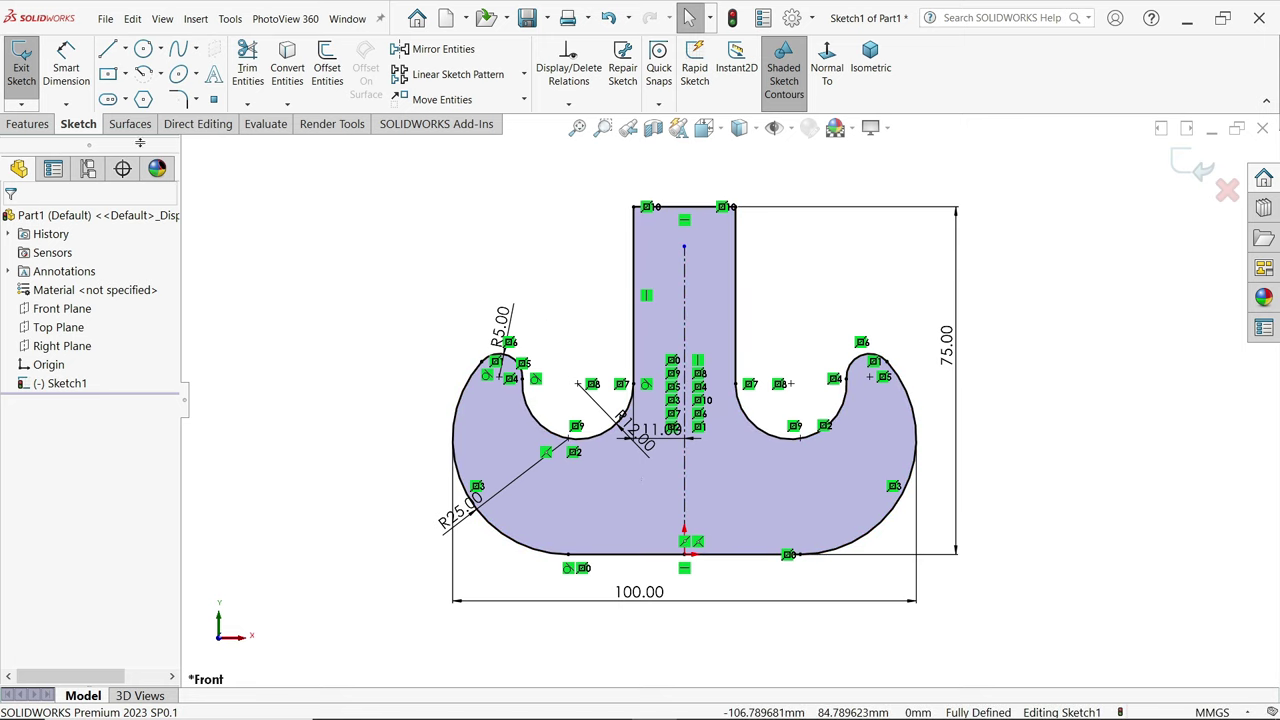
- Extrude the hook sketch Mid Plane to a 22 mm depth
click(27, 123)
click(29, 70)
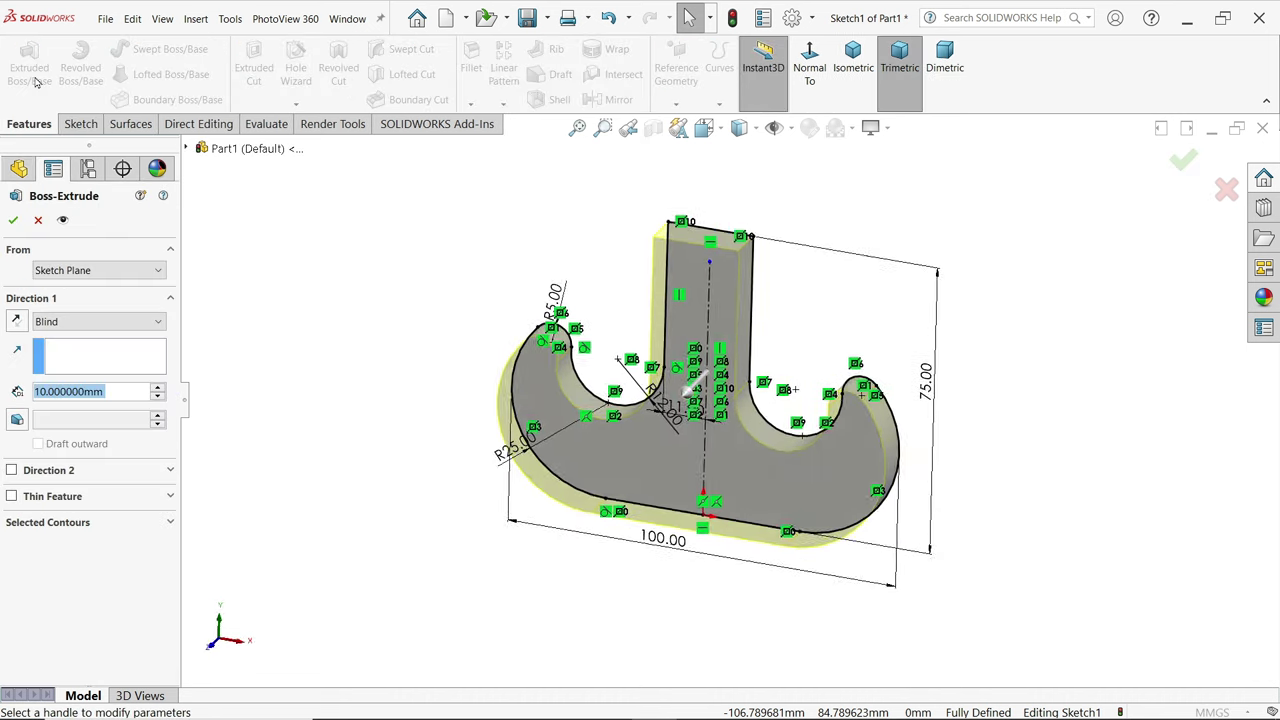
click(72, 321)
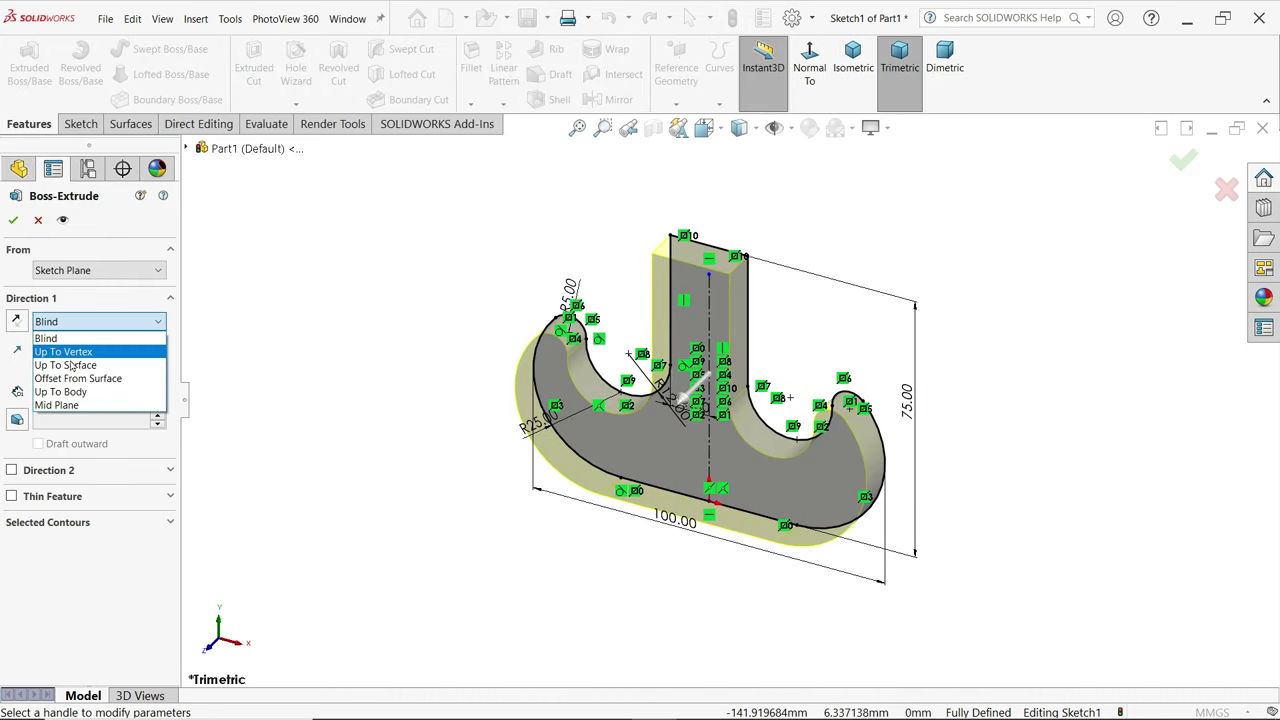
click(77, 405)
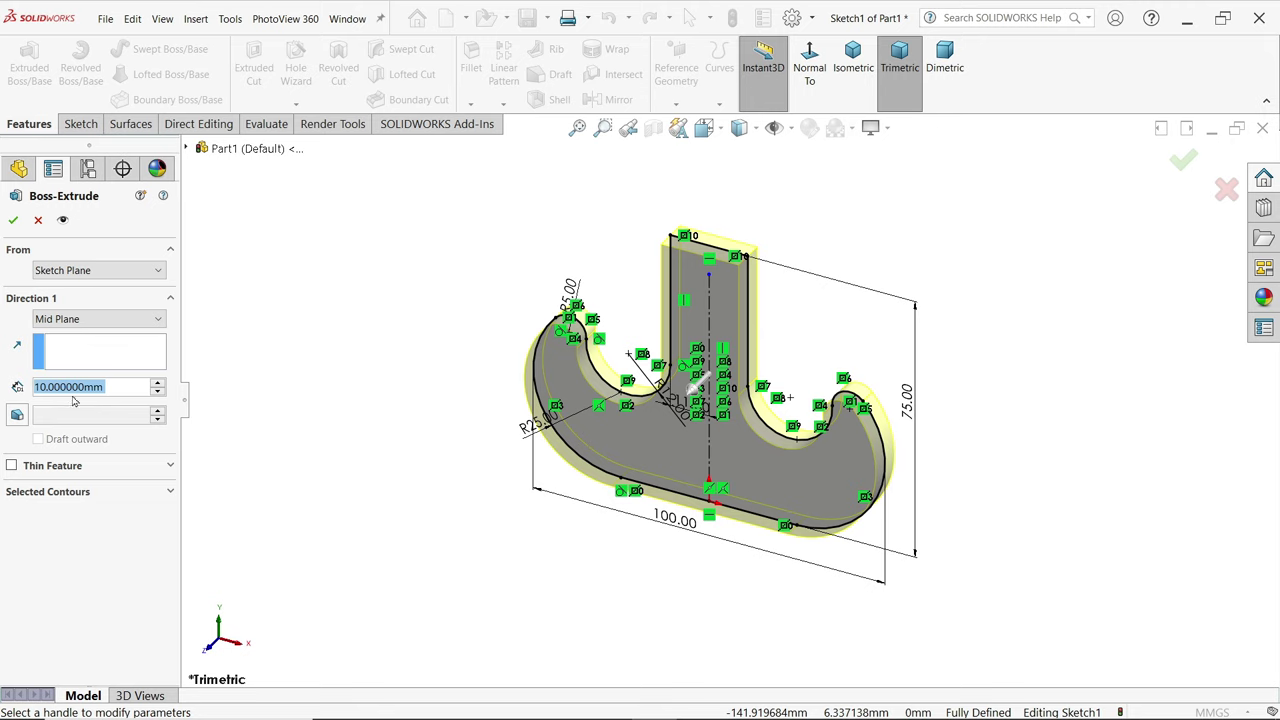
text(22)
key(Return)
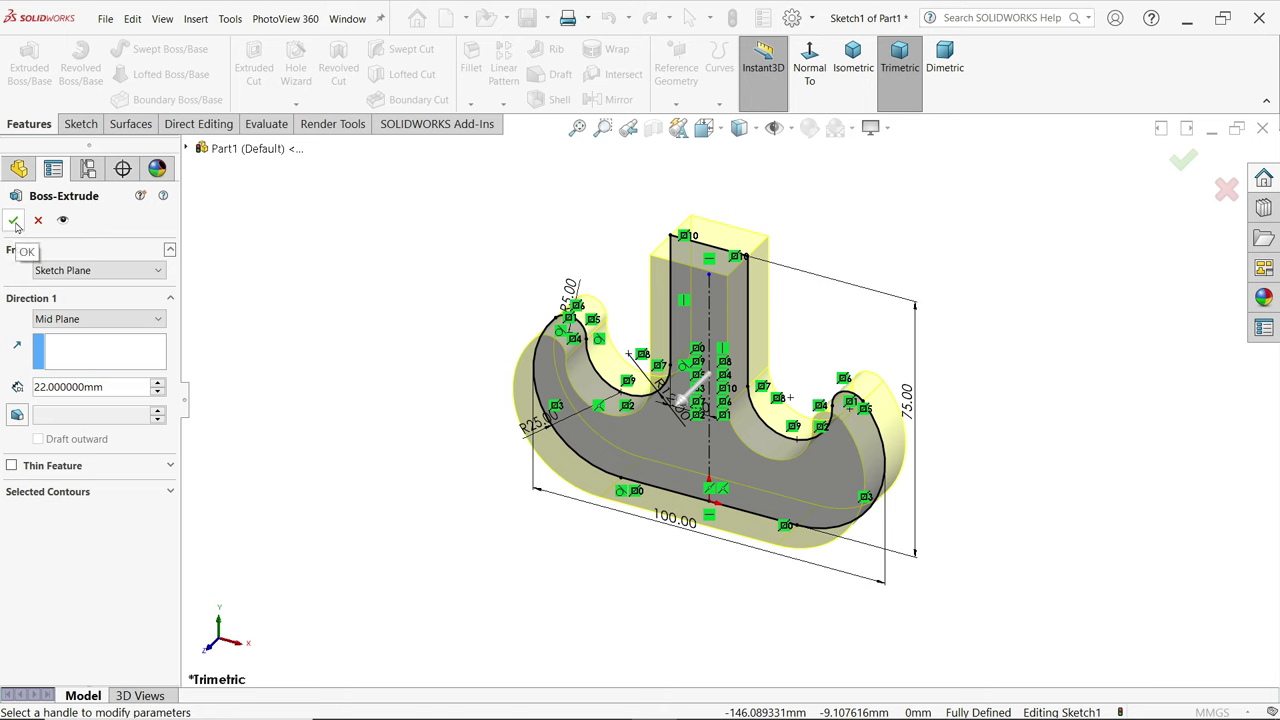
key(Return)
- Review the crane hook drawing in Photos, then close it to return to the extruded hook
key(alt+Tab)
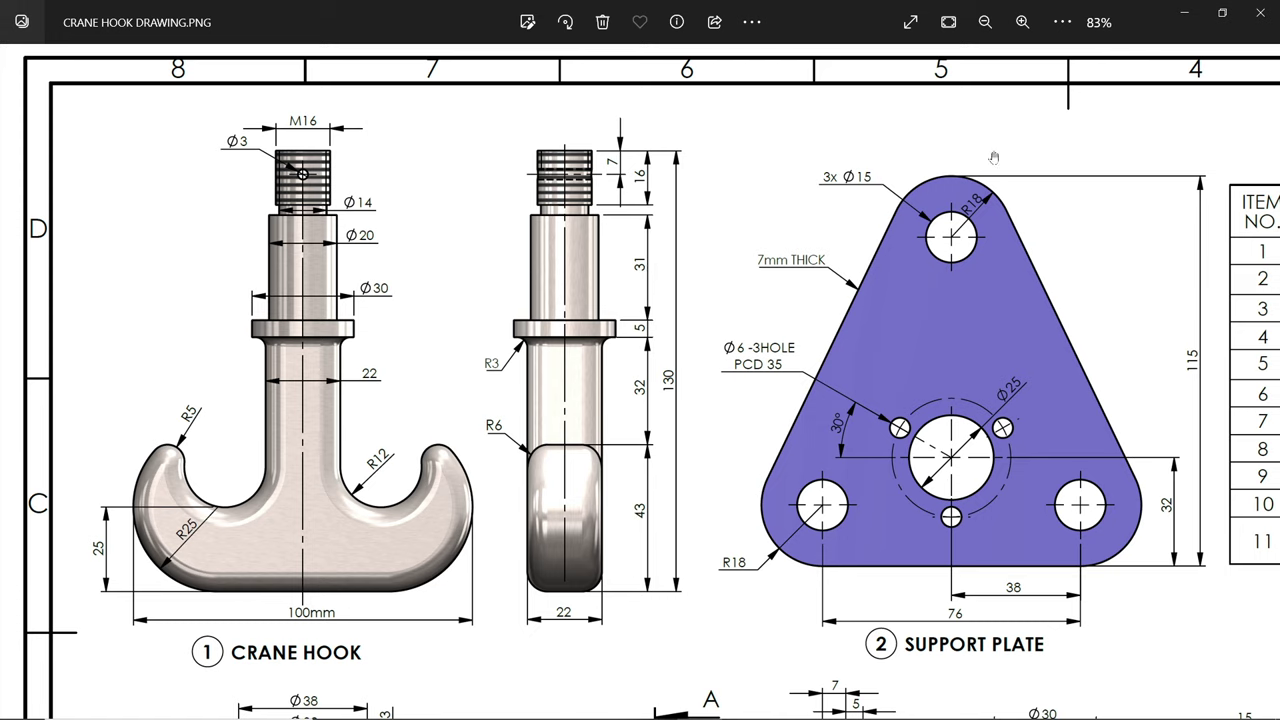
click(1190, 13)
click(469, 277)
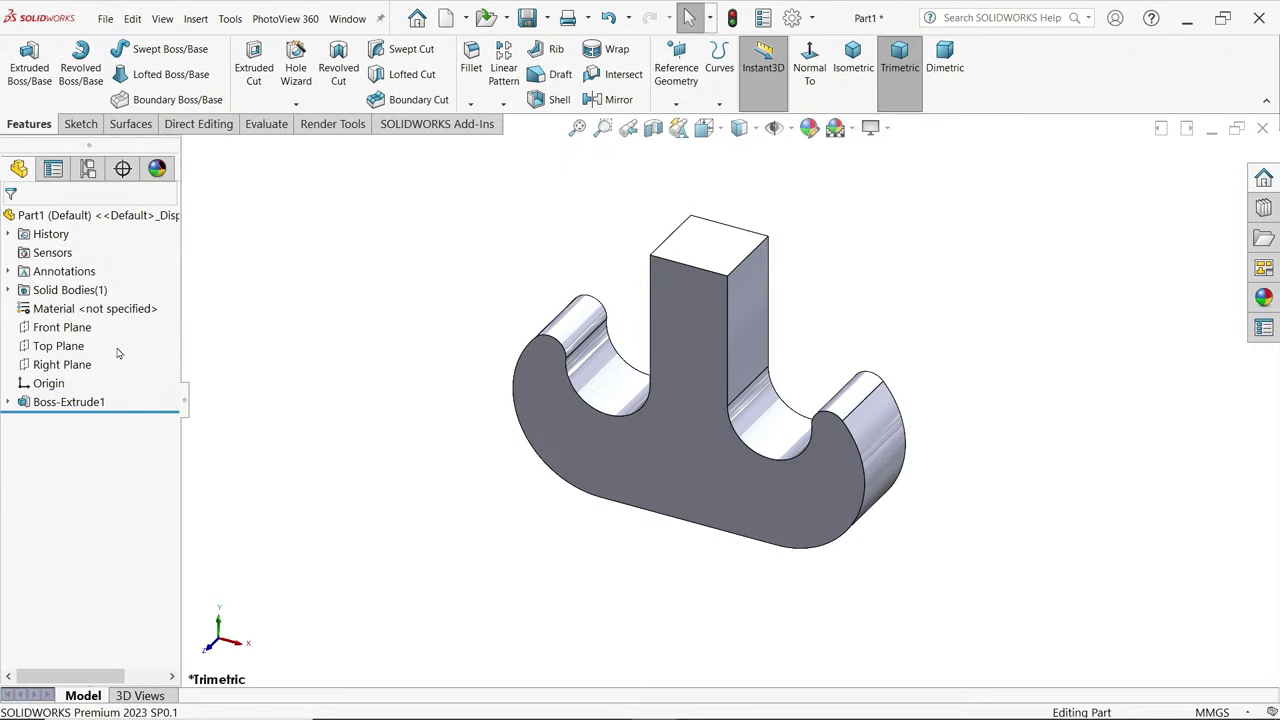
- Start a Front Plane sketch with a line up from the stem's top midpoint and across the top
click(66, 327)
click(77, 305)
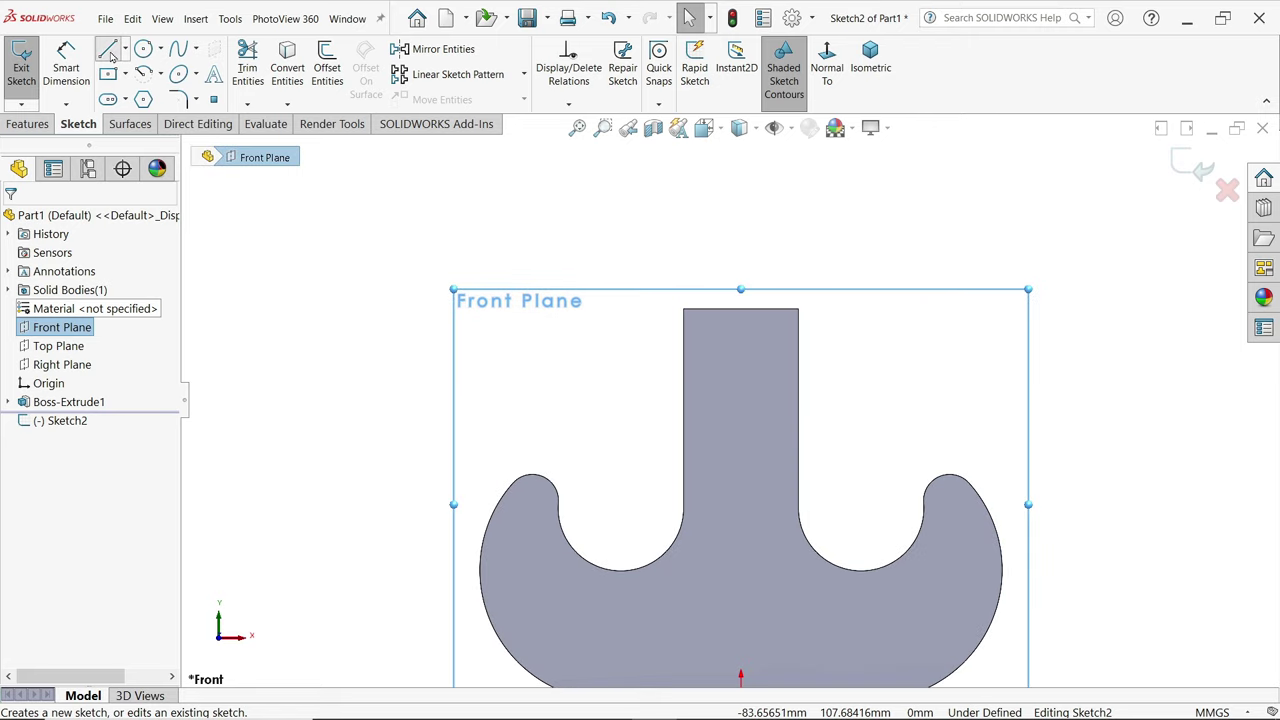
click(108, 50)
scroll(723, 366, down, 2)
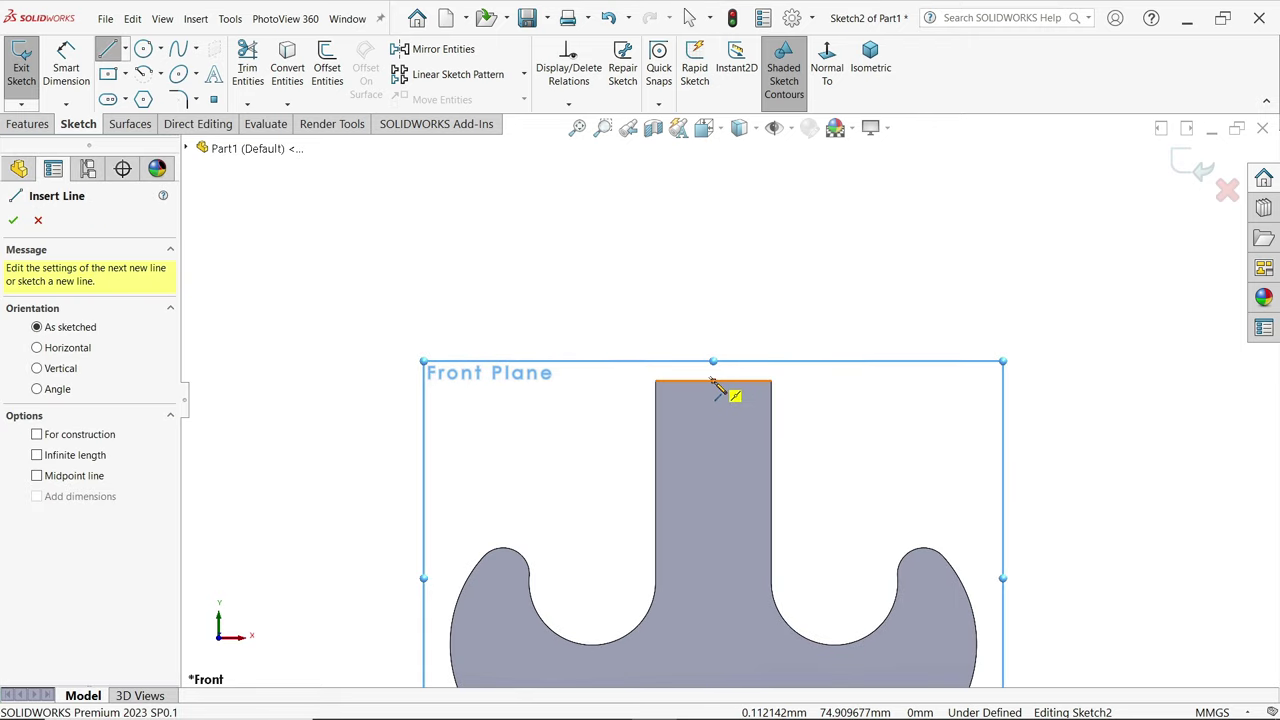
click(713, 381)
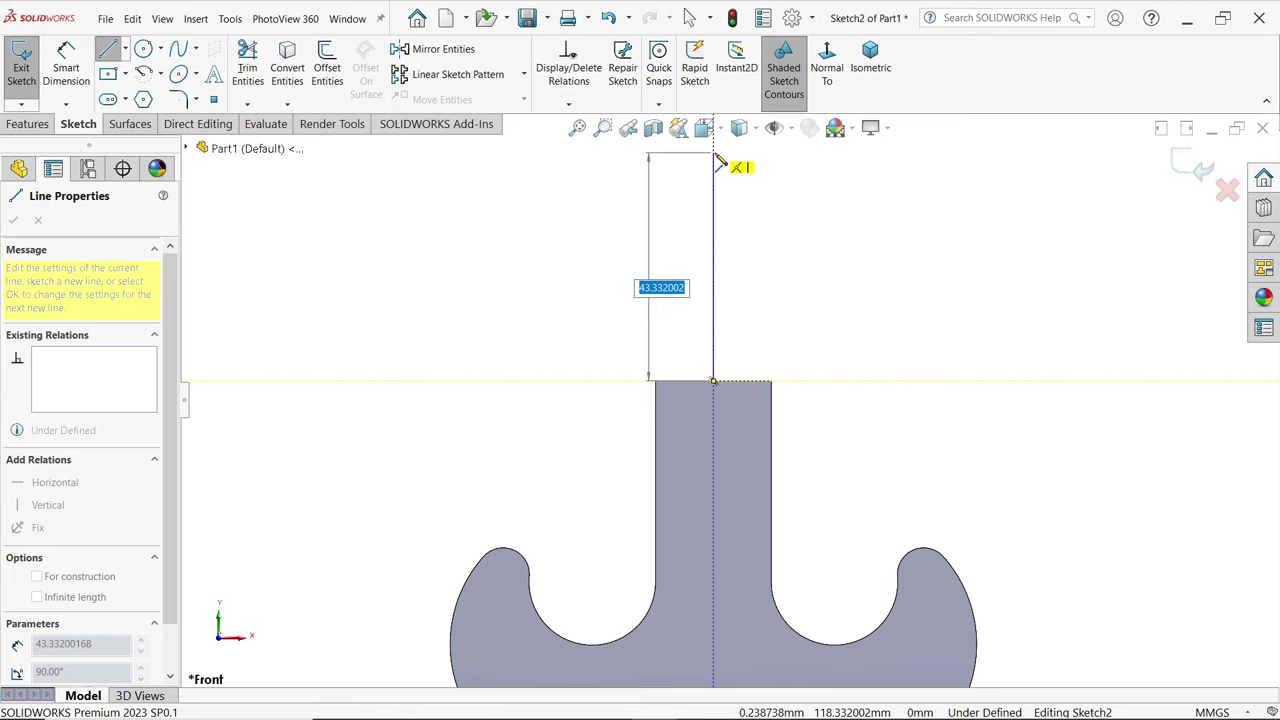
scroll(717, 160, up, 2)
click(719, 201)
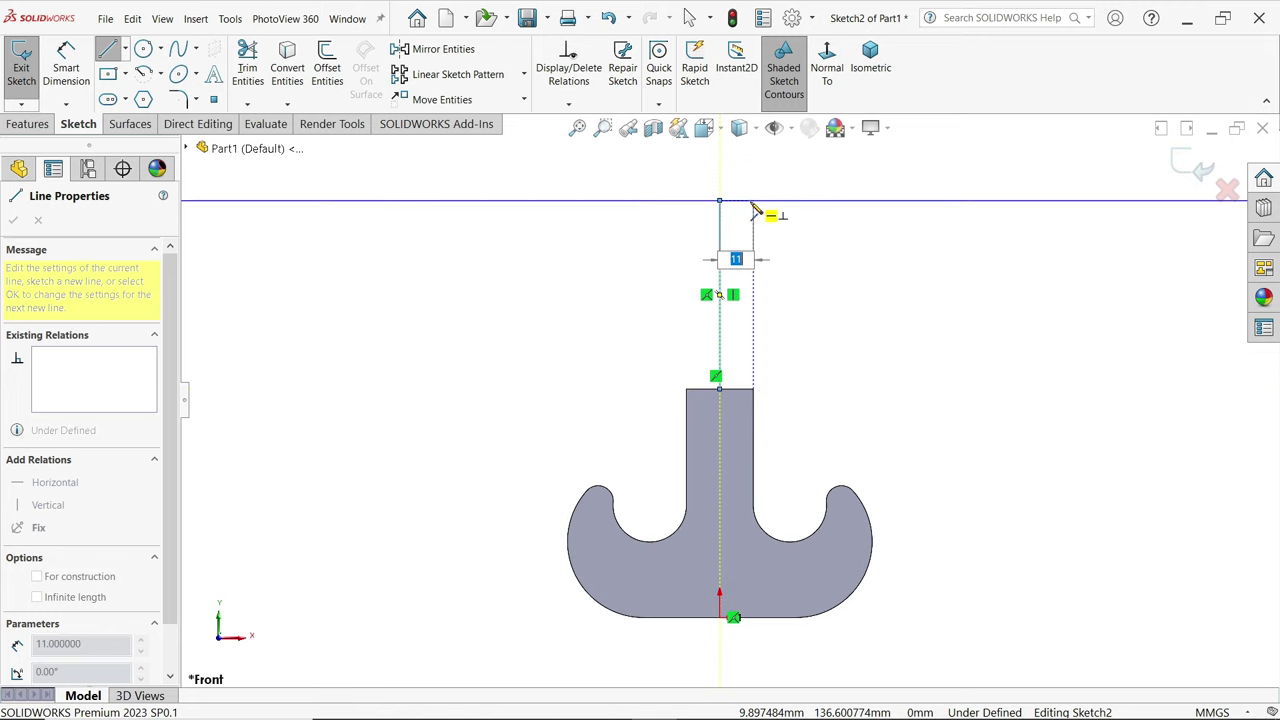
click(753, 201)
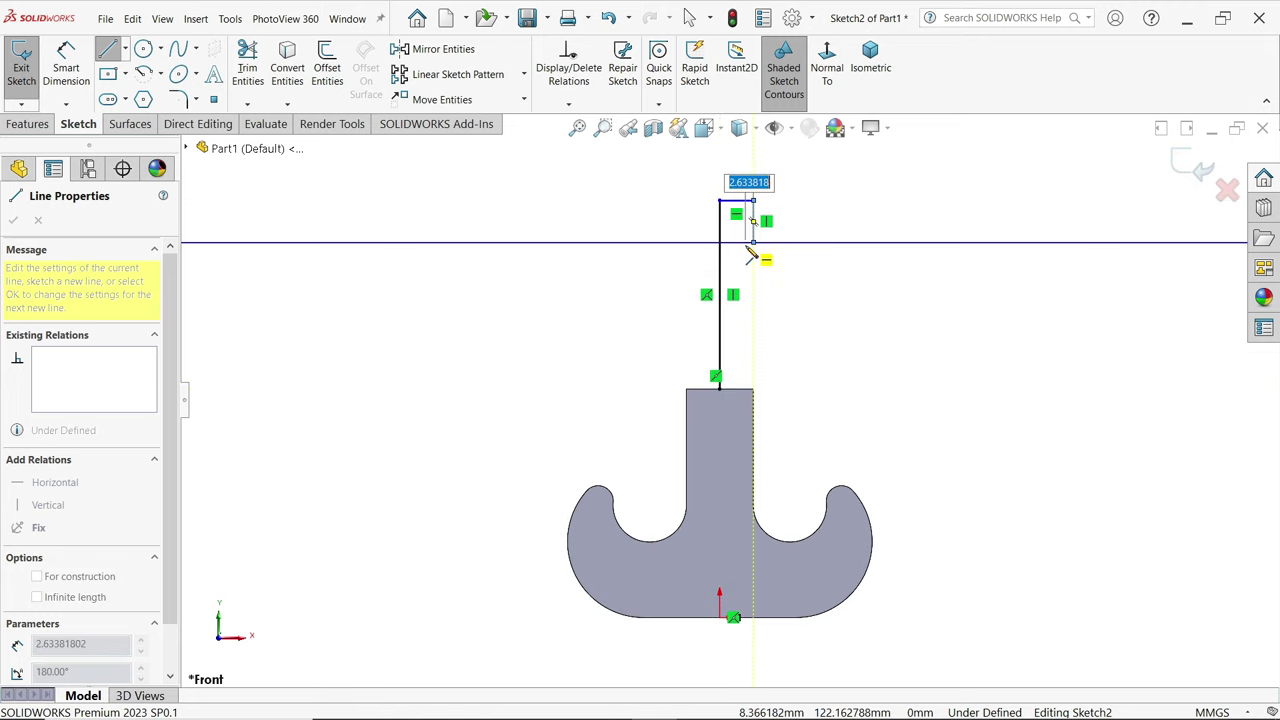
- Draw the stepped right side of the shank outline down to the stem and close it
scroll(748, 251, down, 3)
click(758, 280)
click(736, 280)
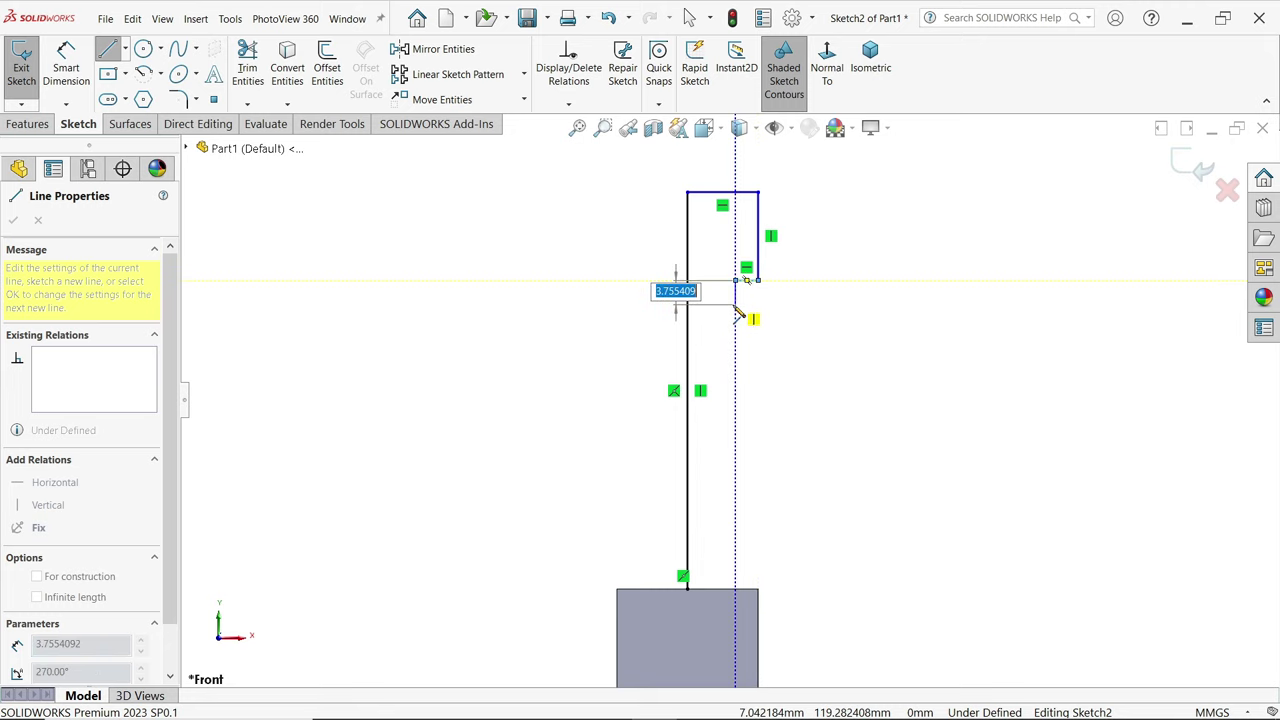
click(736, 303)
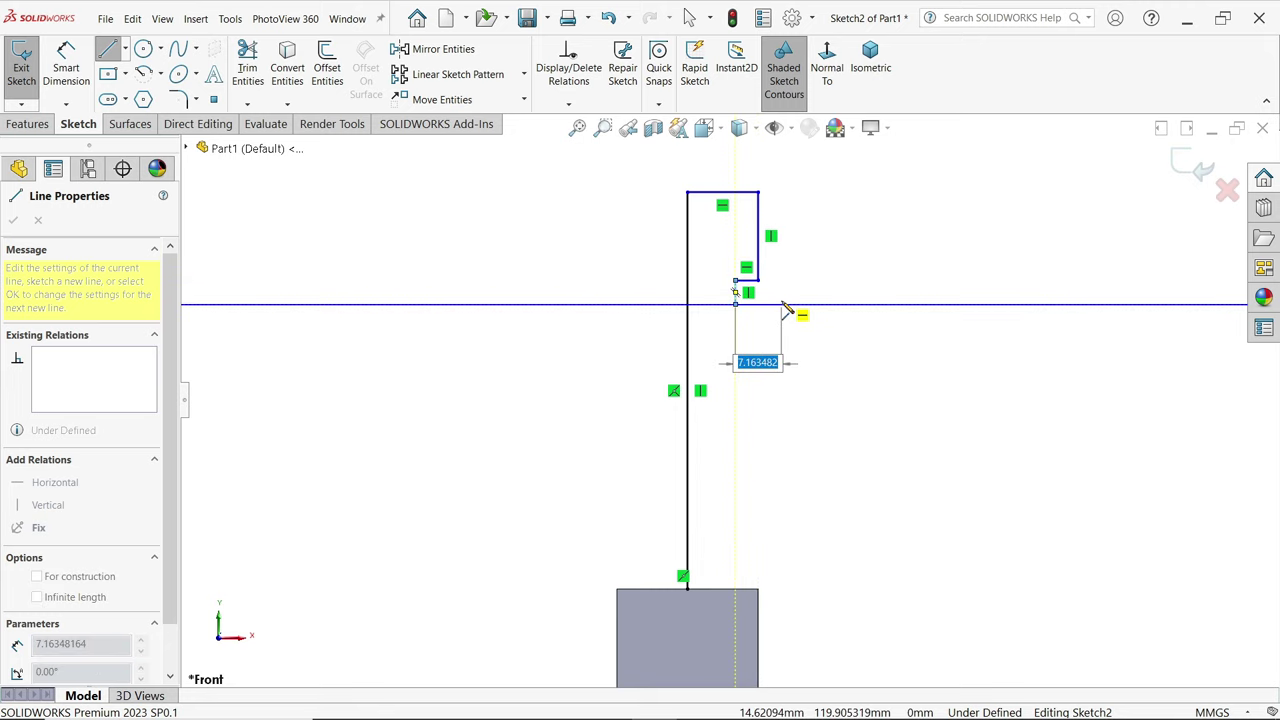
click(776, 304)
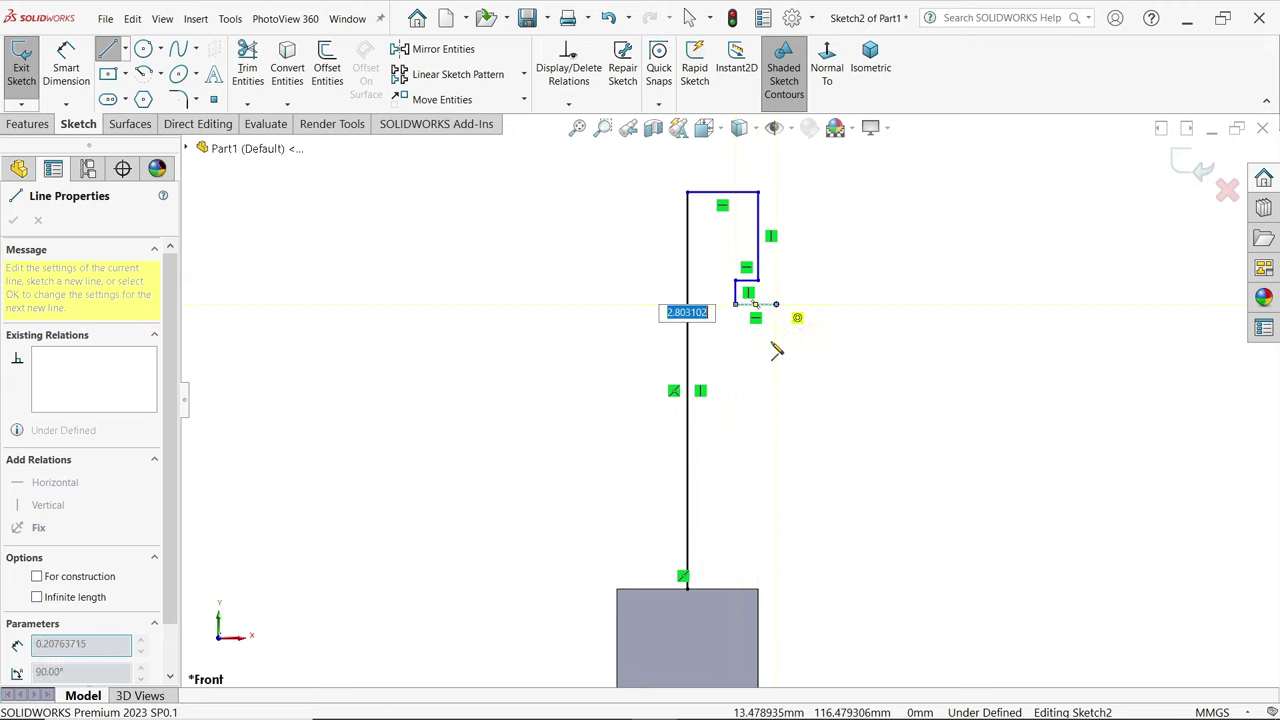
click(777, 543)
click(812, 543)
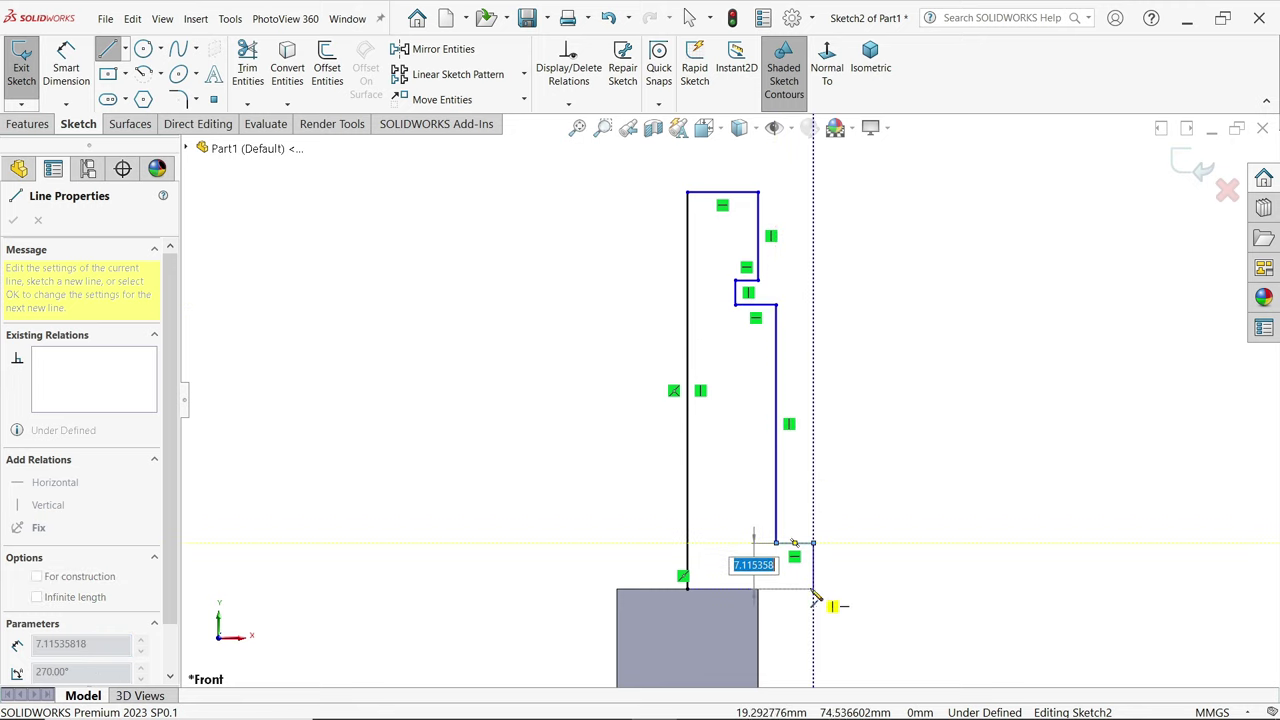
click(812, 588)
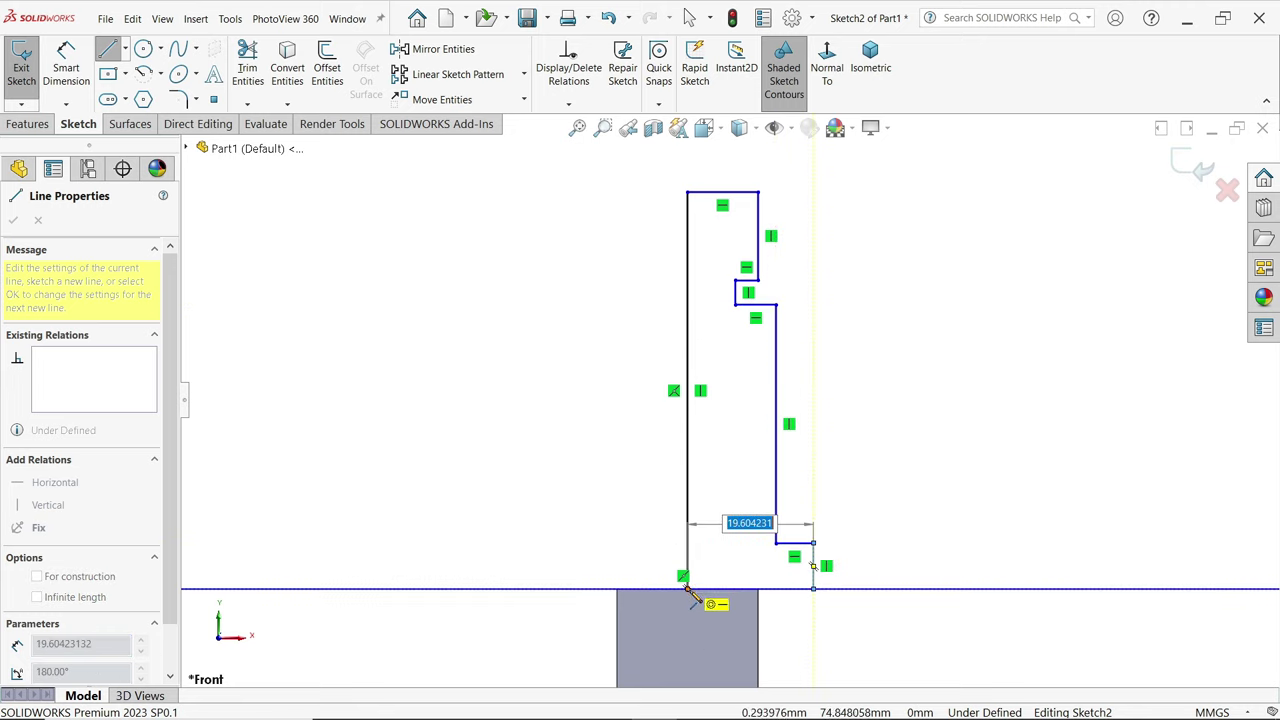
click(687, 590)
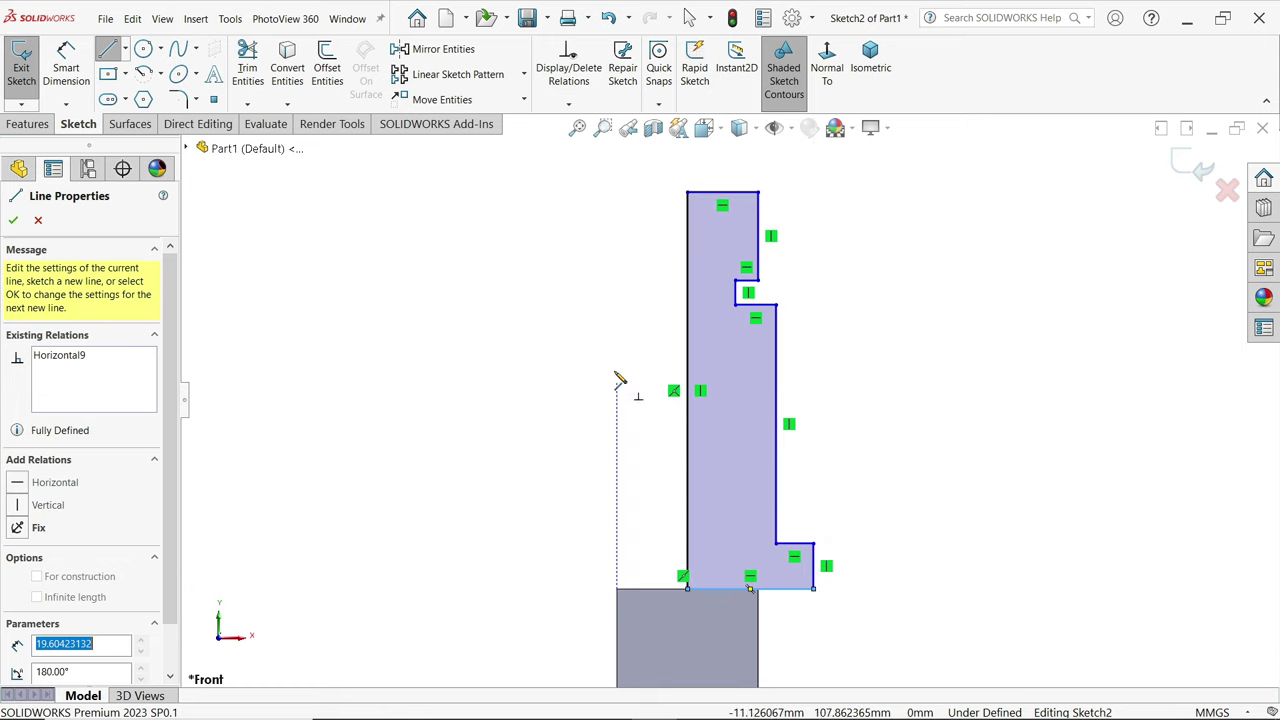
right_click(584, 277)
click(622, 280)
- Convert the outline's left vertical line into a centreline
key(d)
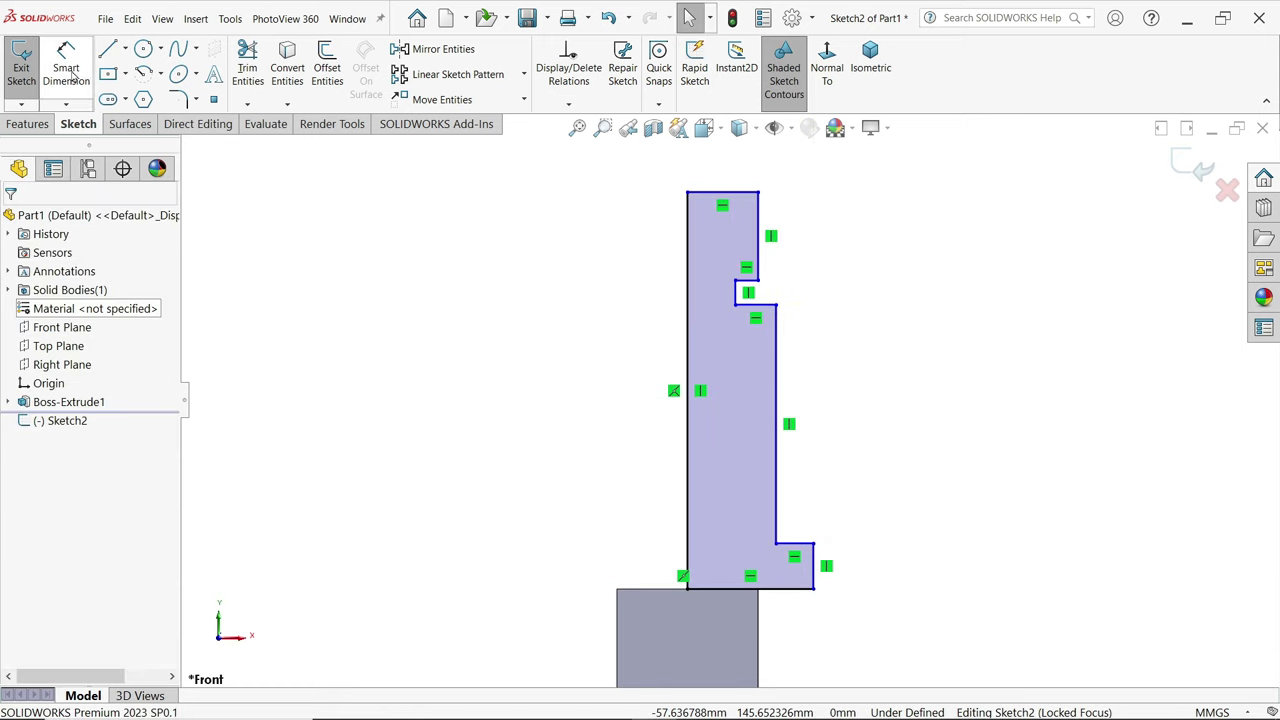
key(Escape)
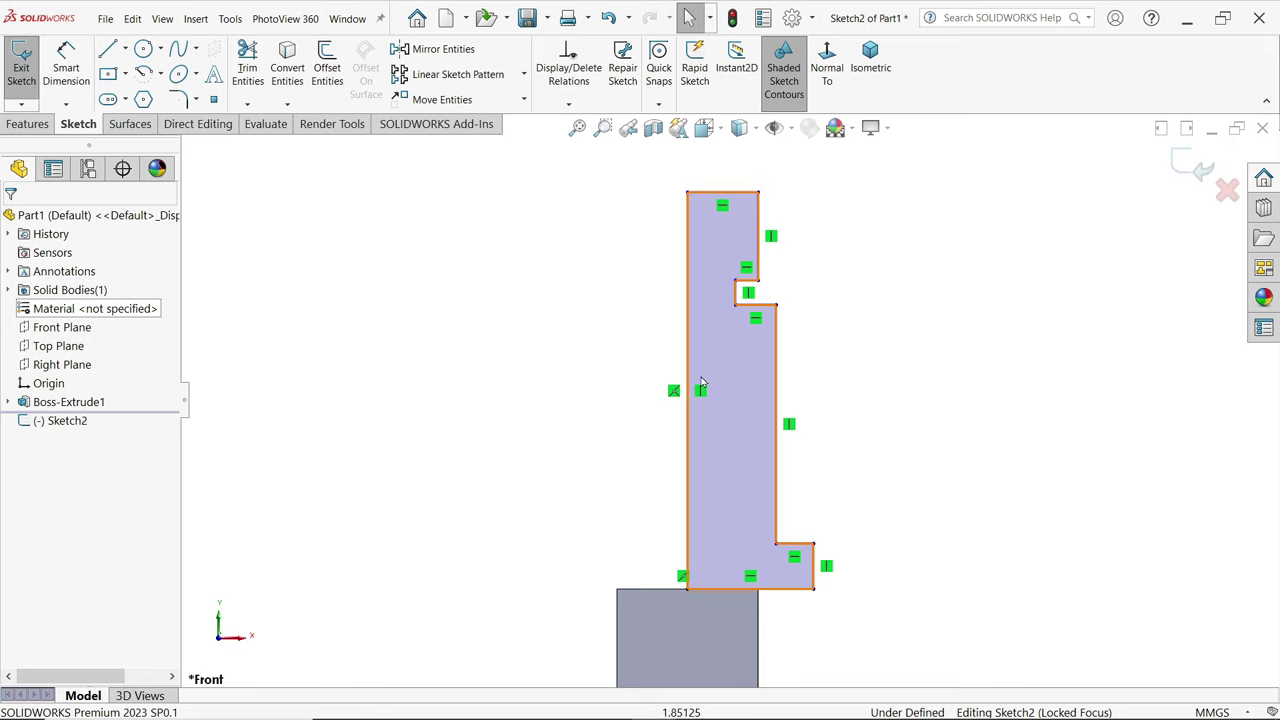
click(689, 356)
click(825, 327)
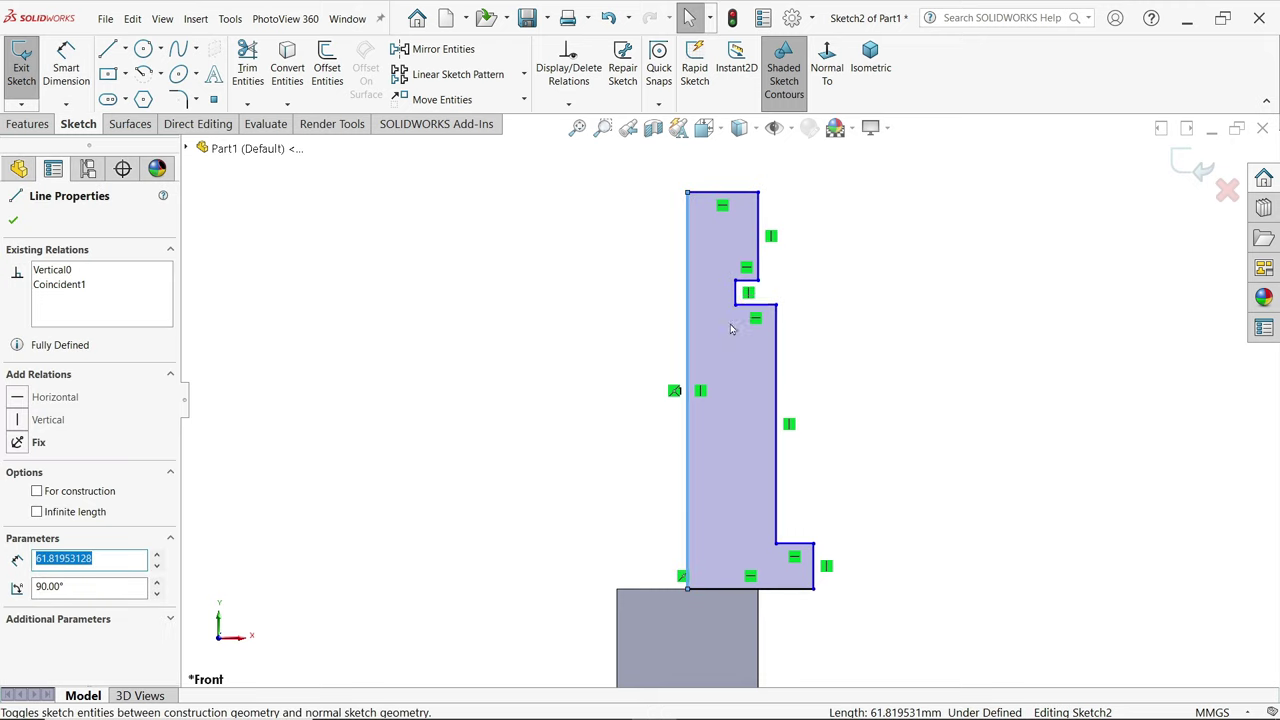
- Dimension the top shaft diameter to 16 mm and the upper step width to 14 mm from the centreline
click(65, 72)
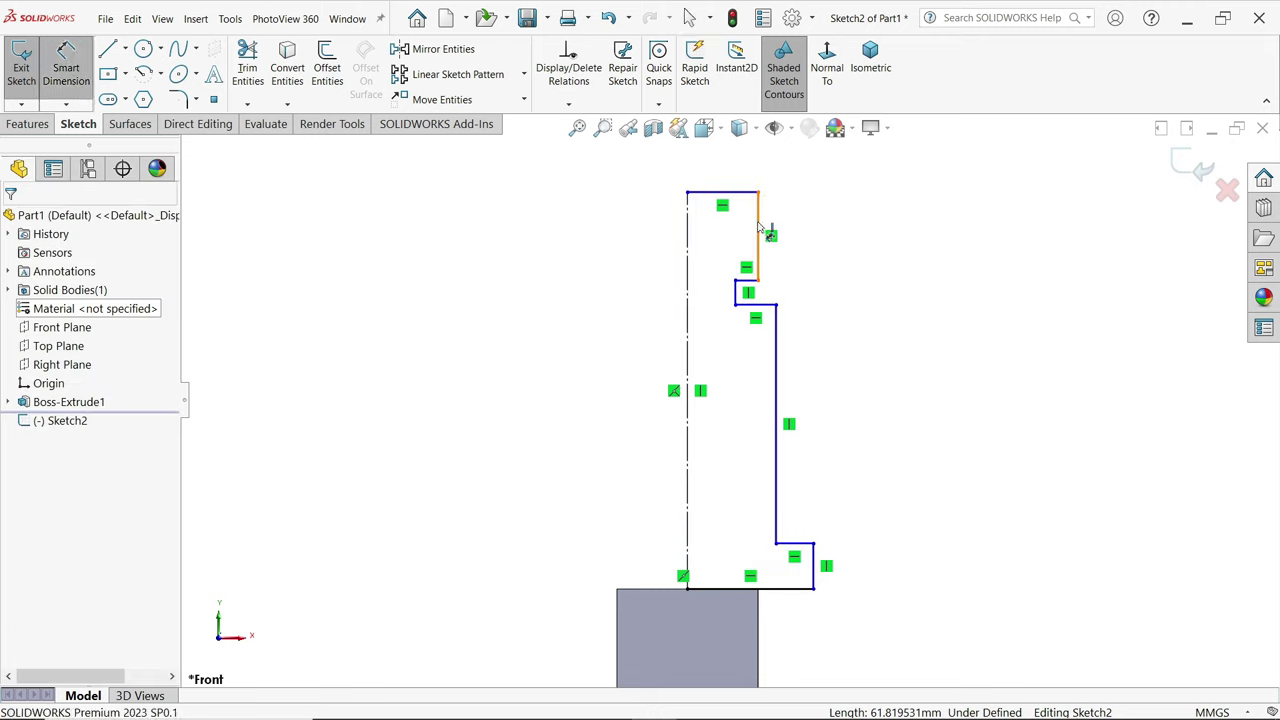
click(687, 215)
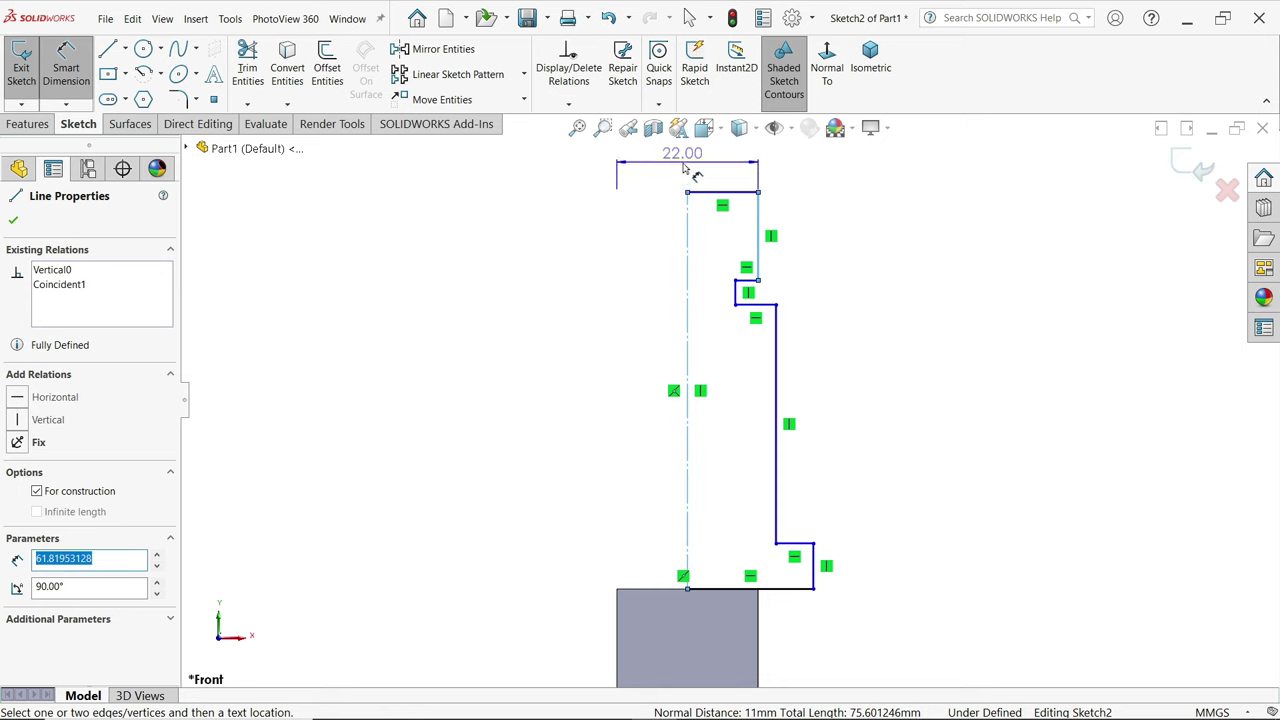
click(685, 168)
text(16)
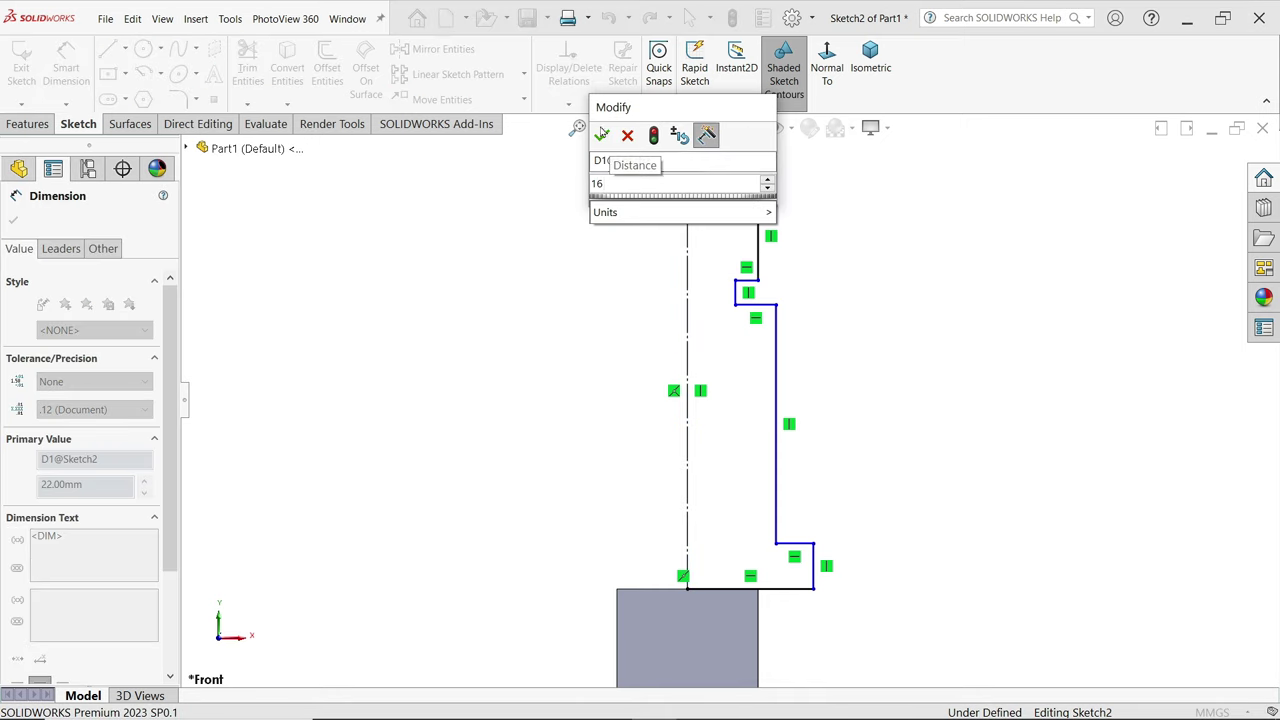
click(601, 135)
click(716, 293)
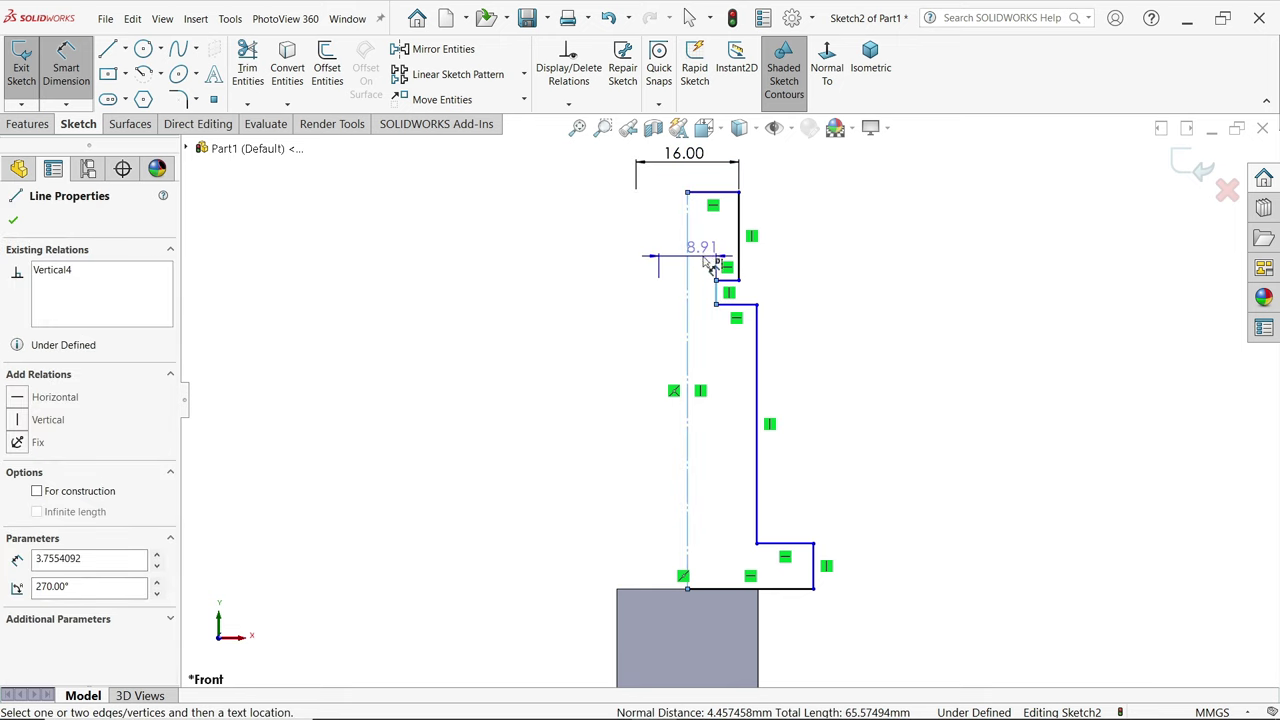
click(703, 250)
text(14)
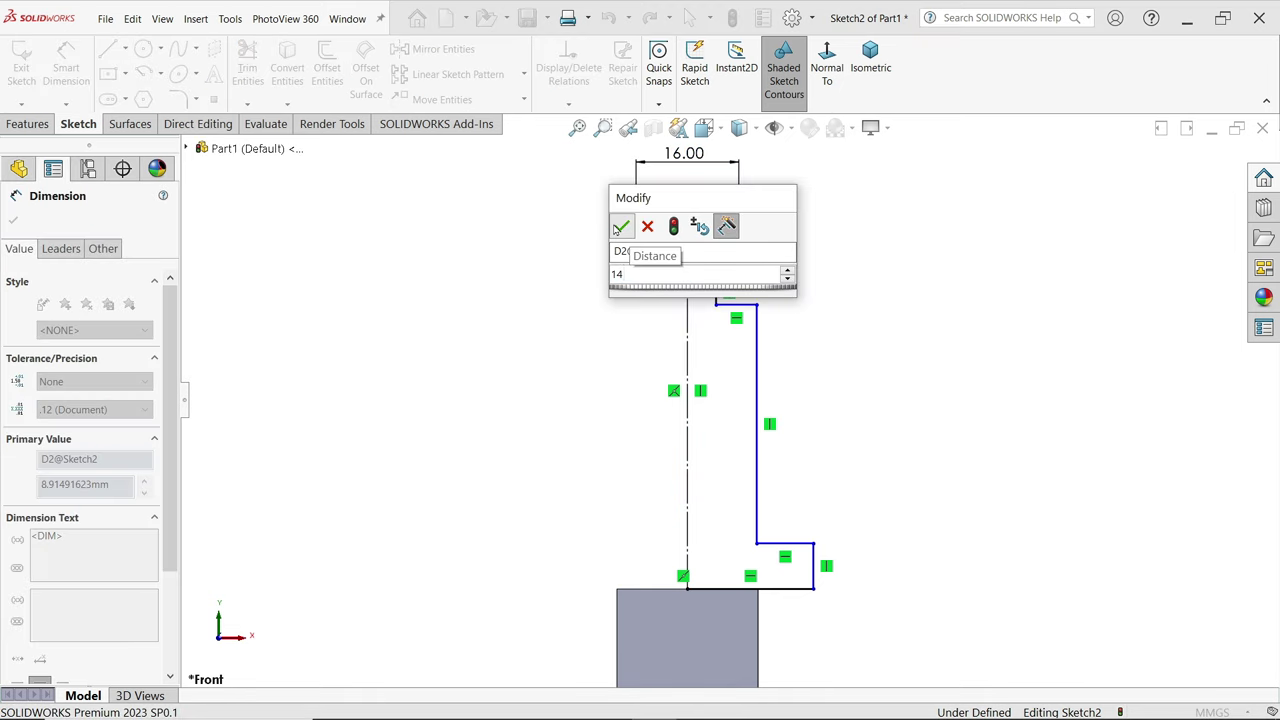
click(621, 226)
- Add the remaining centreline widths of 20 mm and 30 mm to the lower steps
click(771, 370)
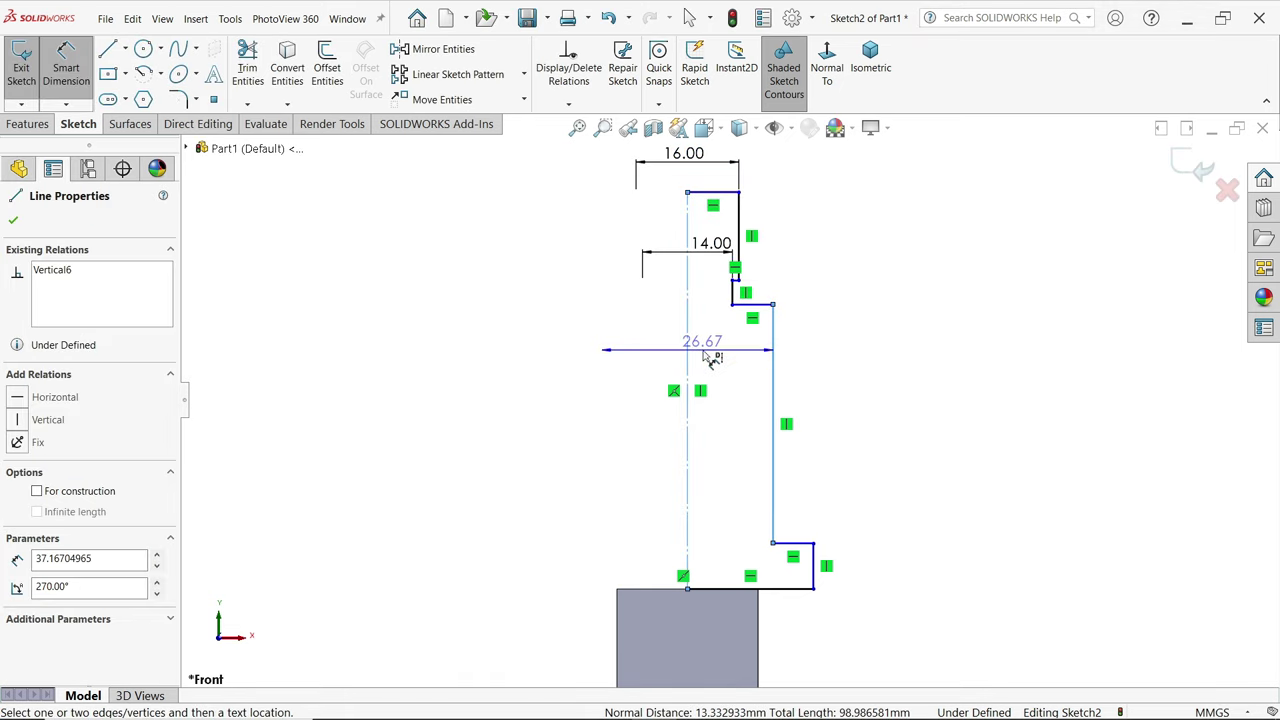
click(712, 358)
text(20)
click(622, 325)
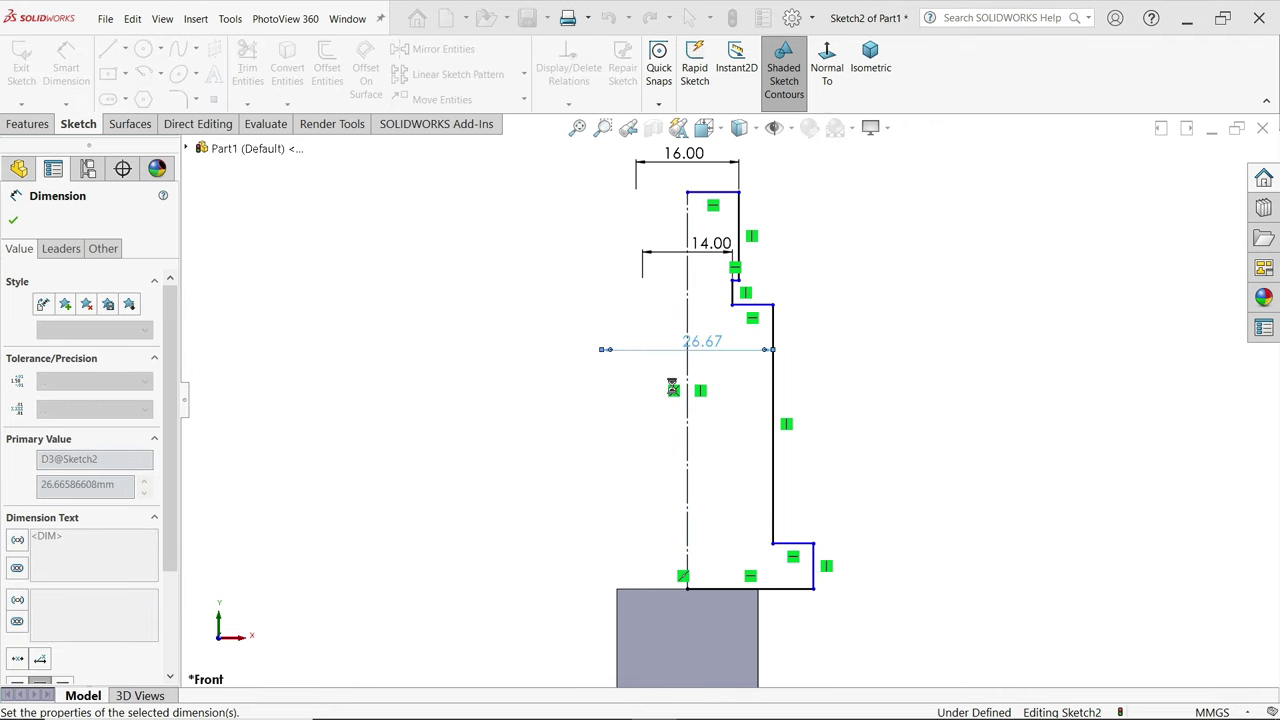
click(814, 567)
click(705, 509)
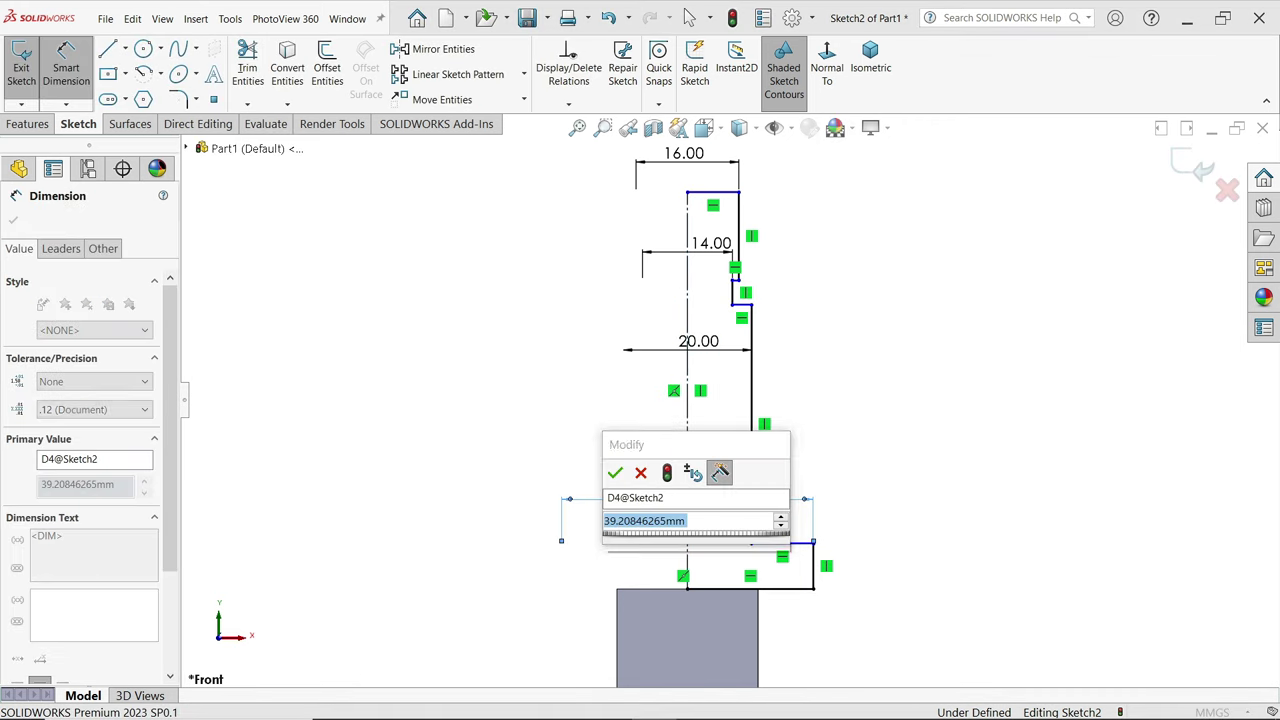
text(40)
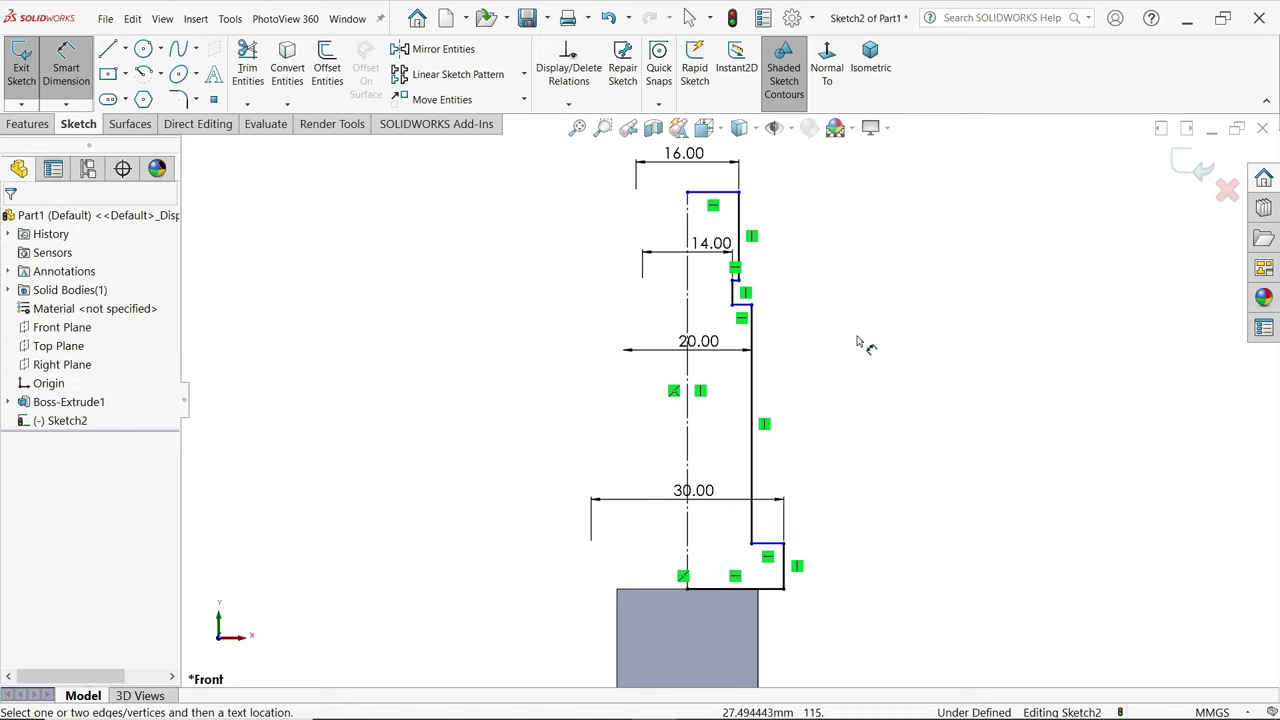
- Dimension the top vertical line to 16 mm and the bottom-right vertical line to 5 mm
click(742, 228)
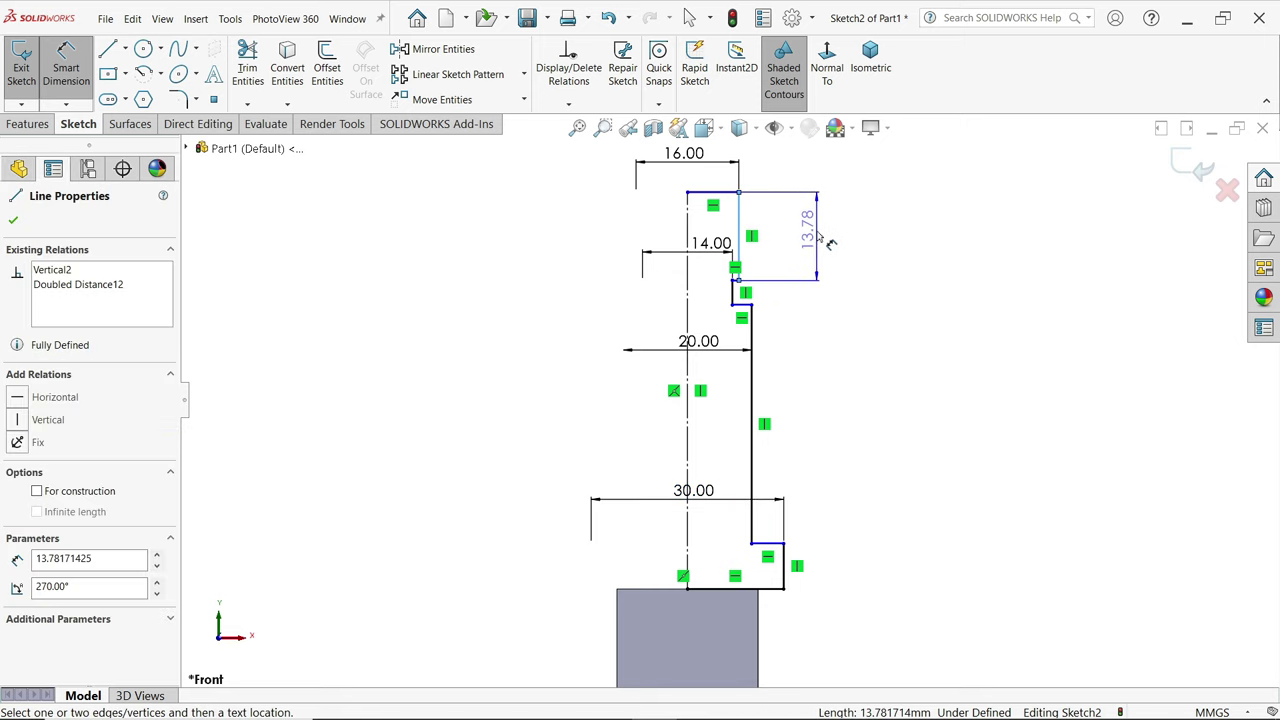
click(820, 240)
text(16)
click(735, 204)
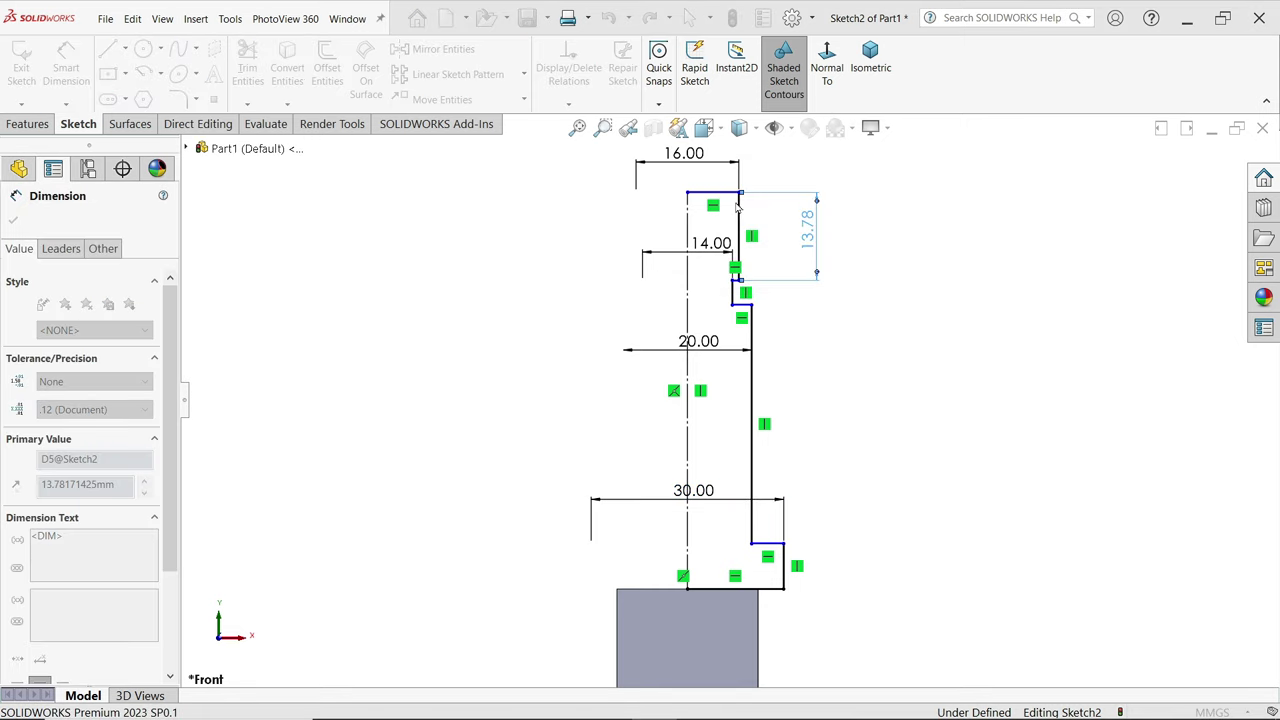
click(785, 578)
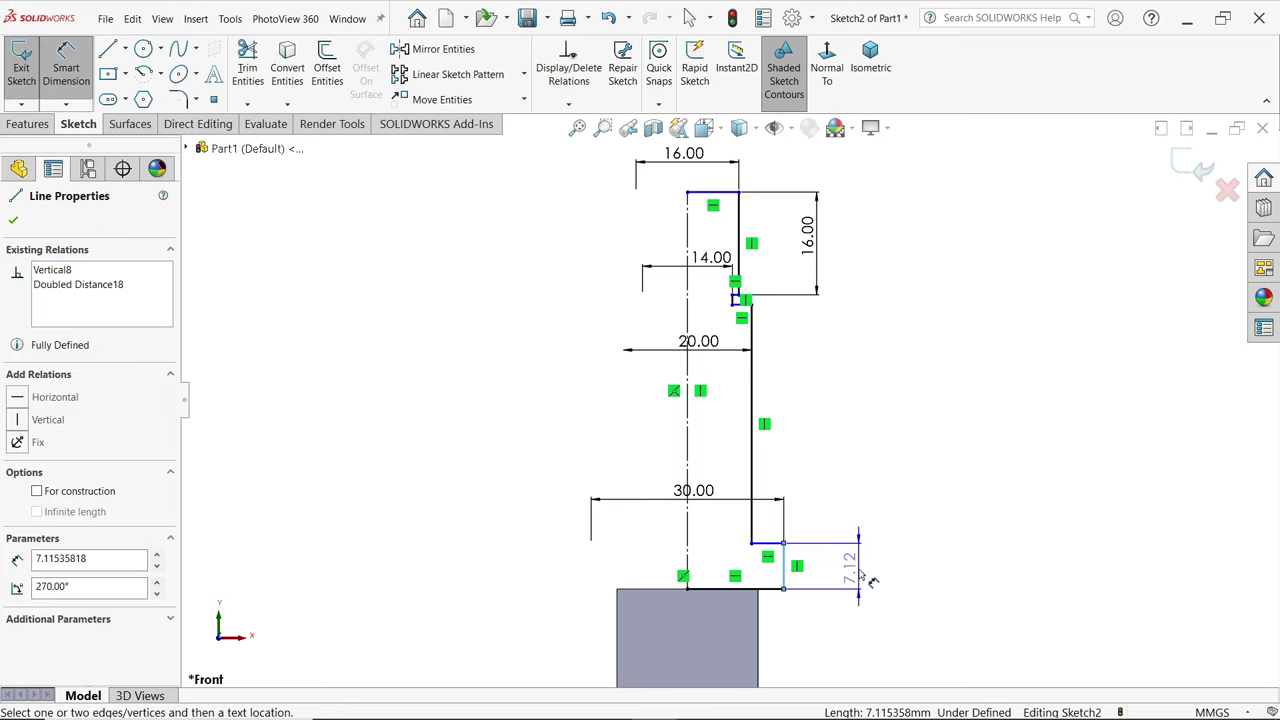
click(866, 578)
text(5)
click(779, 541)
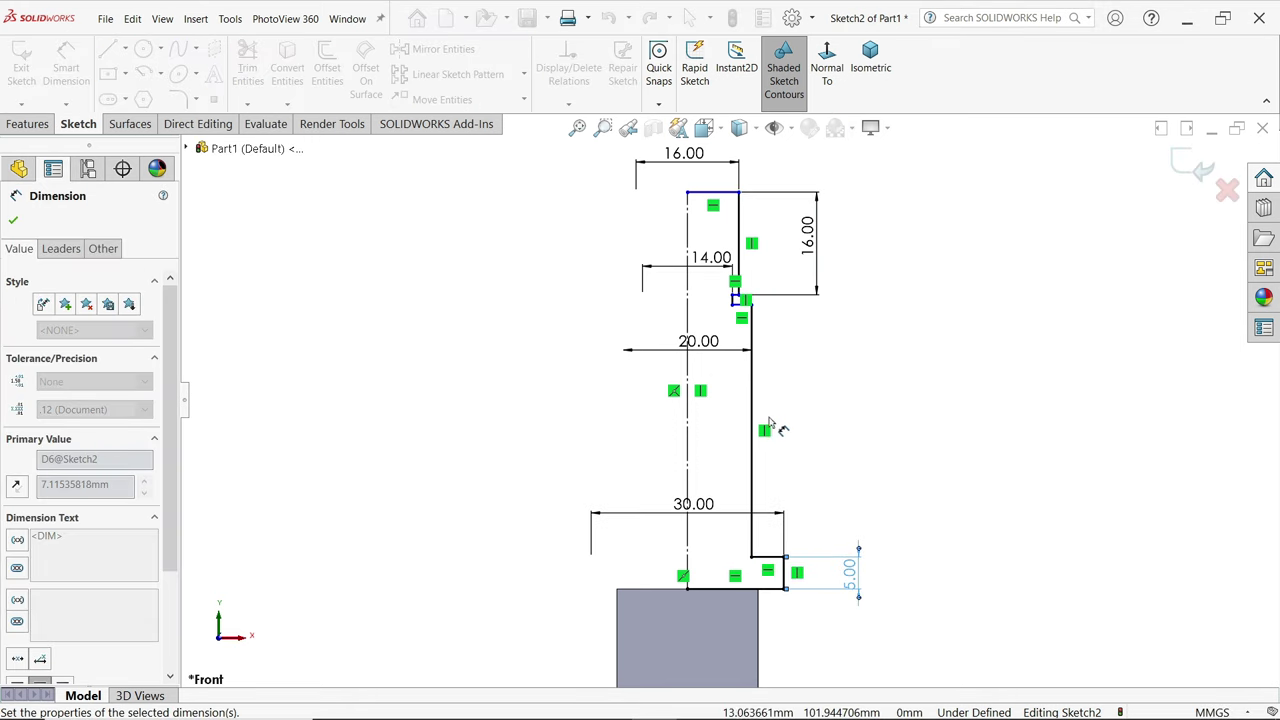
- Set the tiny step height to 3 mm and the middle section length to 31 mm
scroll(757, 420, down, 2)
scroll(731, 200, down, 2)
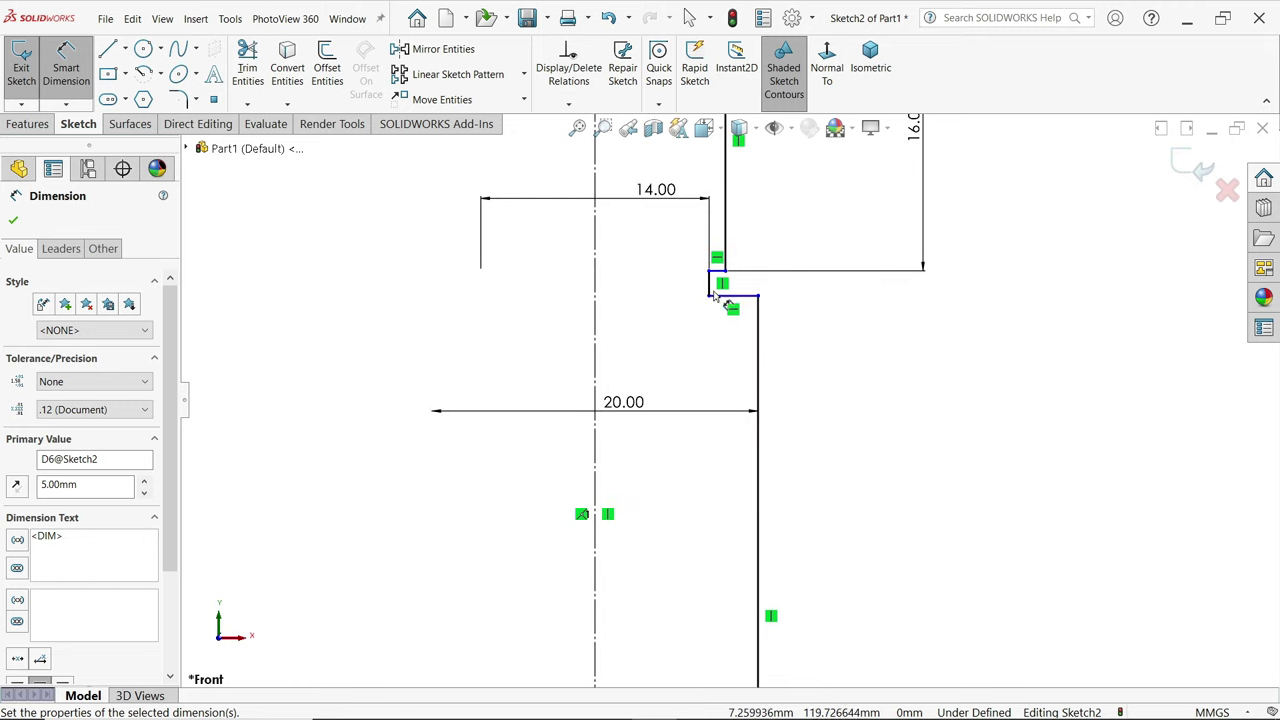
click(710, 285)
click(689, 289)
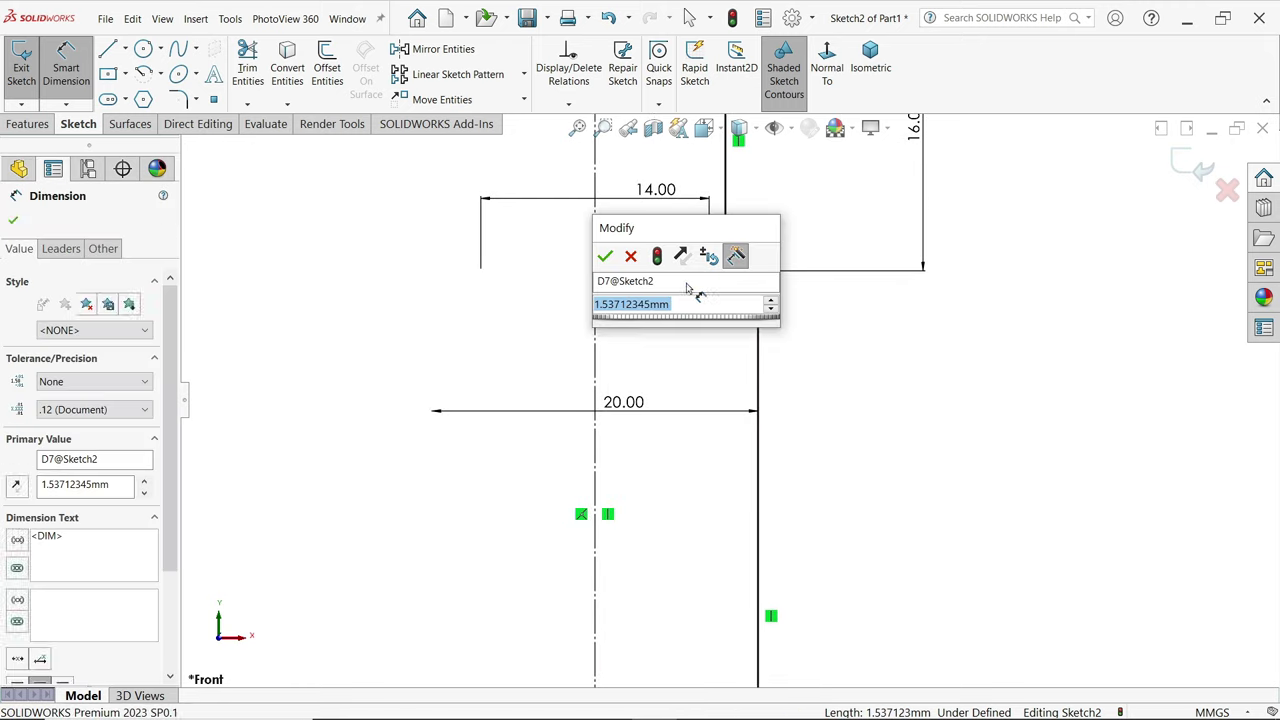
text(3)
click(605, 257)
scroll(815, 350, up, 4)
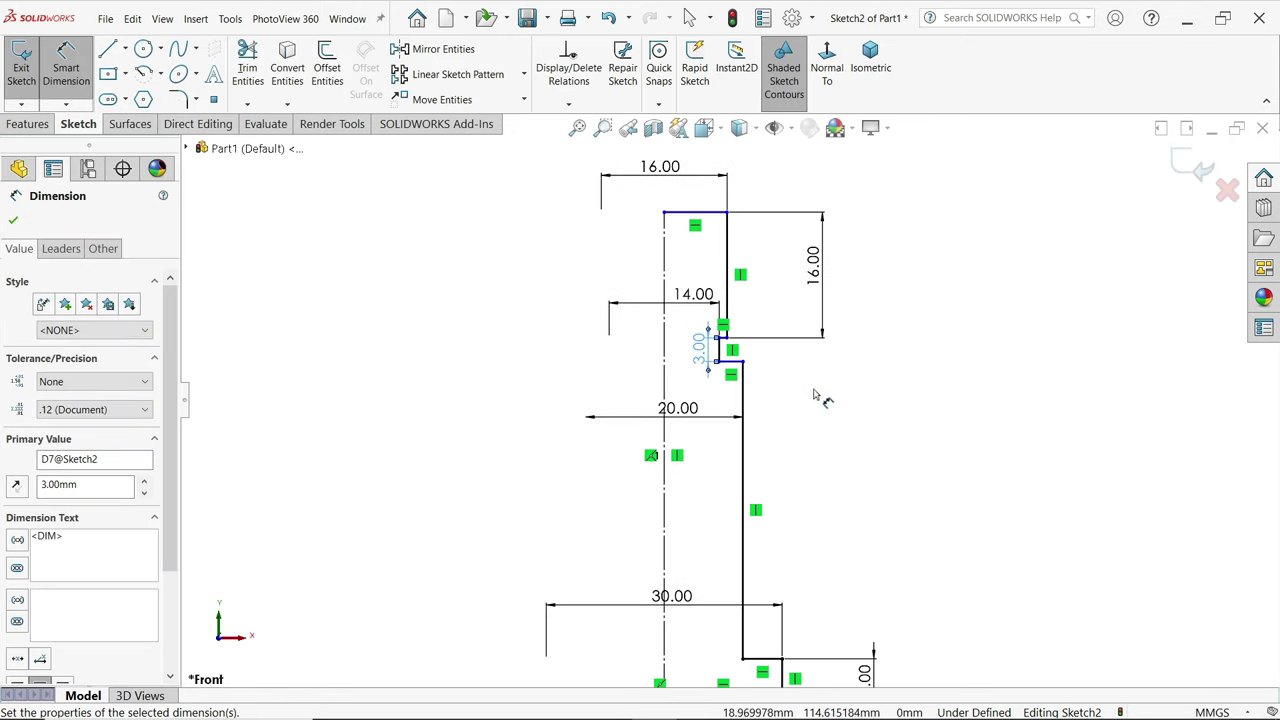
scroll(750, 567, down, 1)
click(735, 428)
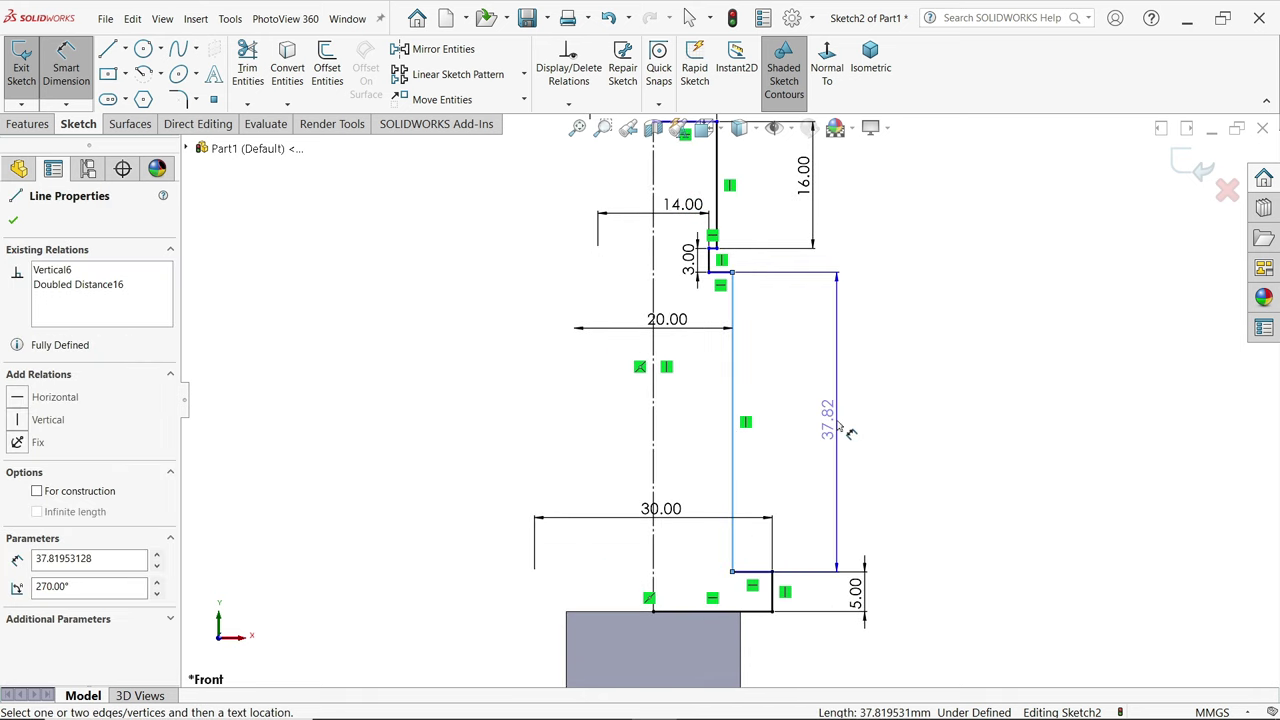
click(848, 432)
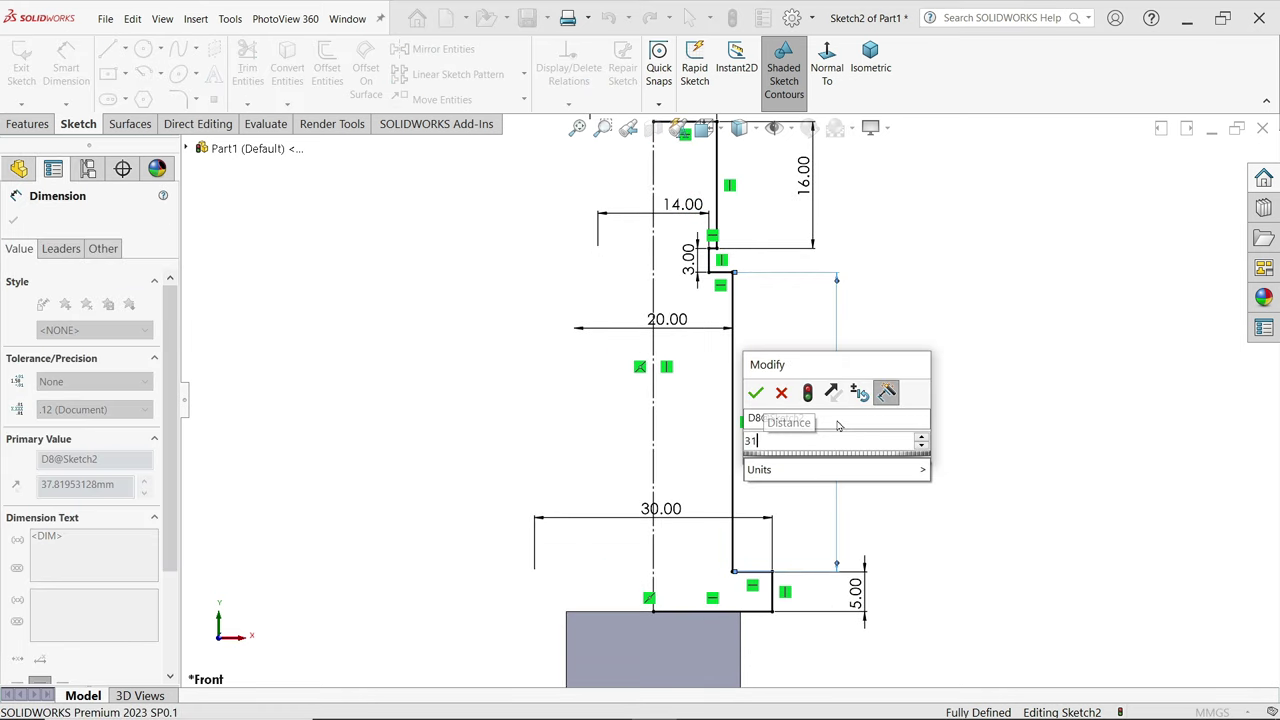
key(Return)
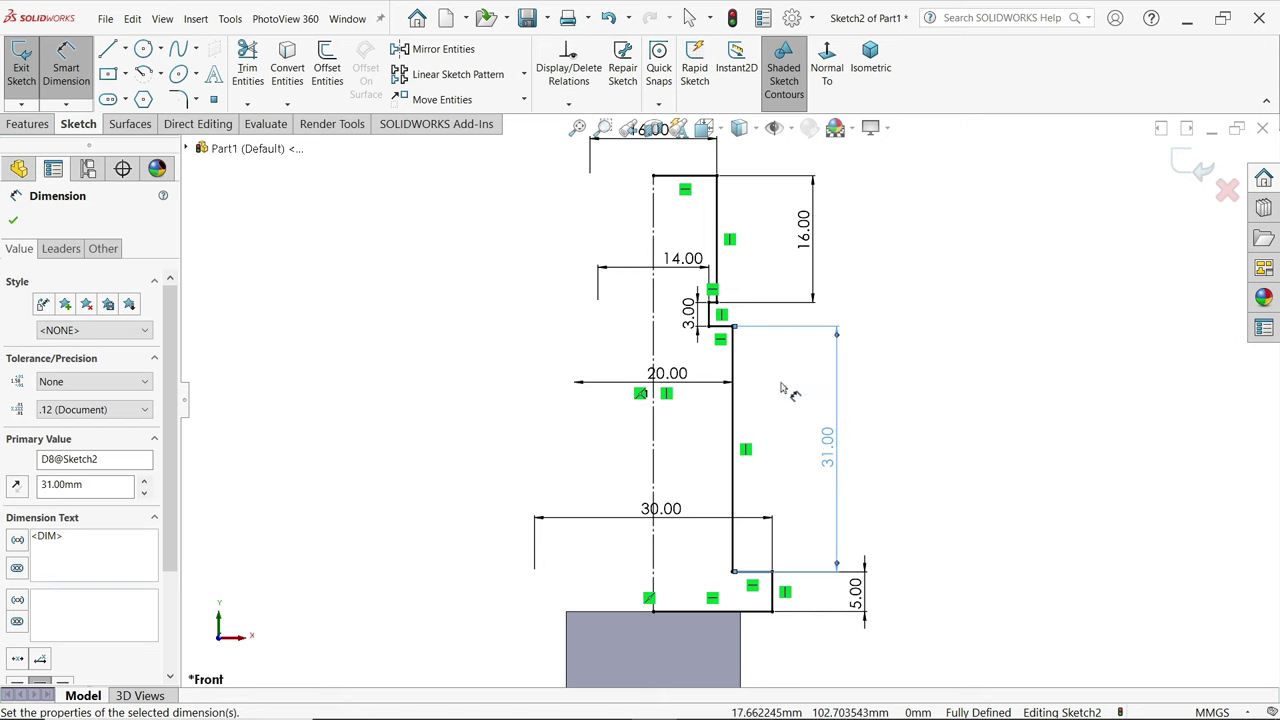
click(14, 221)
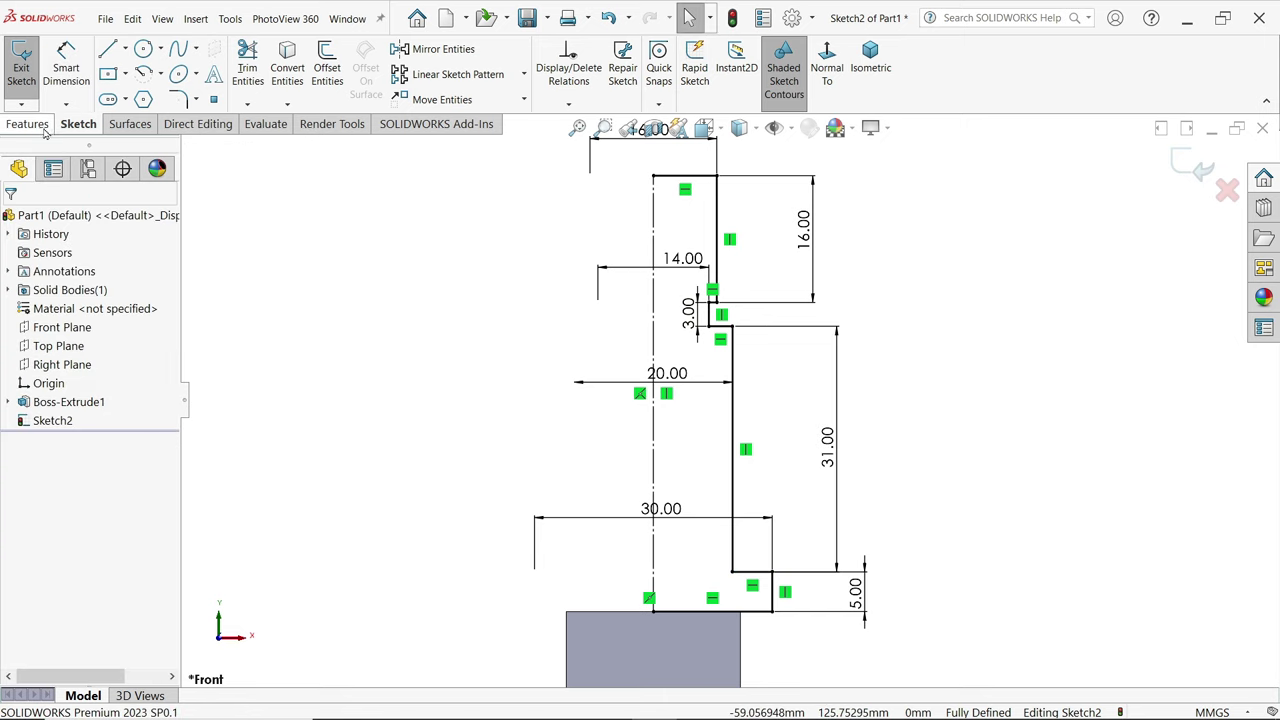
- Revolve the auto-closed shank profile 360° about Line1 to create Revolve1
click(30, 125)
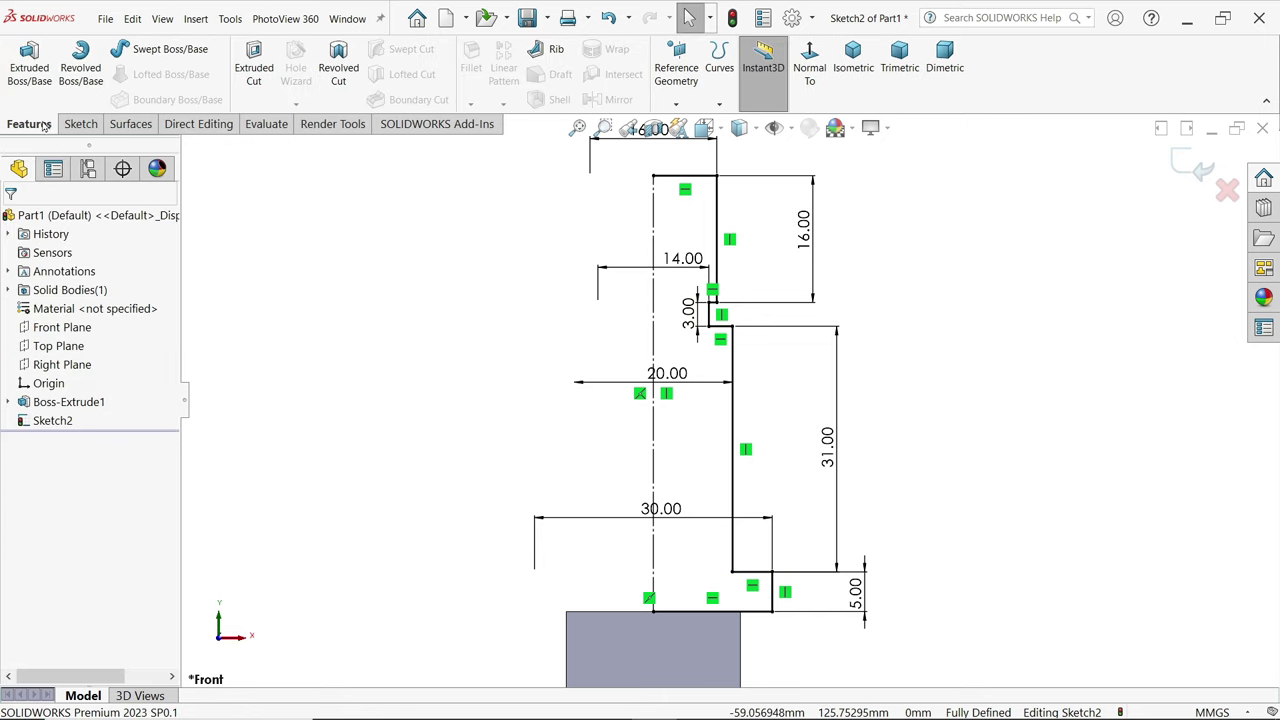
click(84, 78)
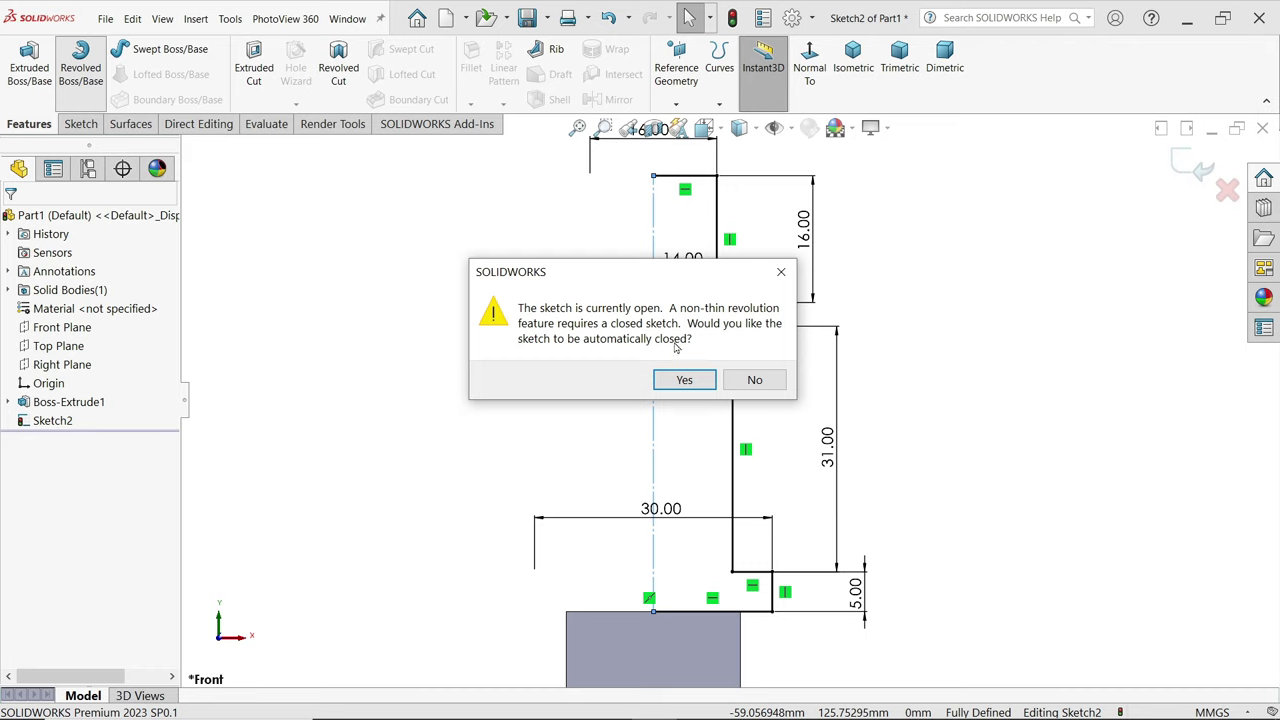
click(684, 381)
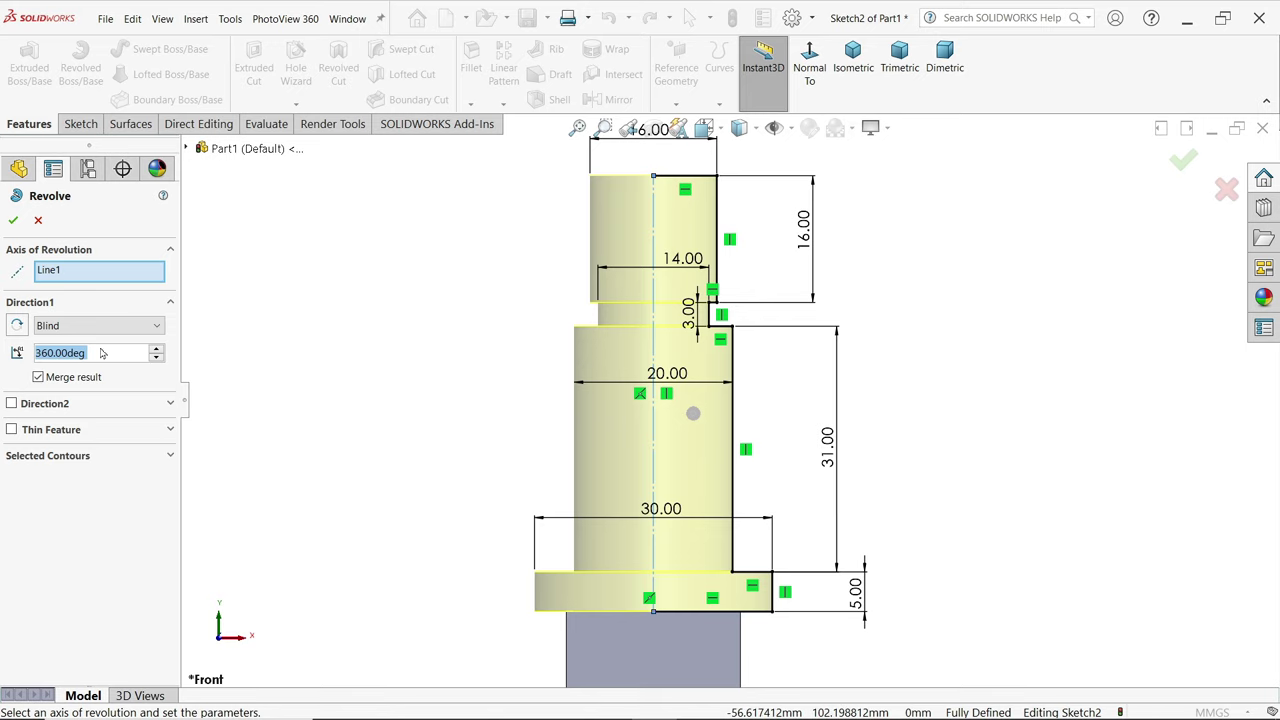
middle_drag(463, 286, 450, 386)
mouse_move(369, 380)
middle_down()
mouse_move(537, 394)
mouse_move(674, 474)
middle_up()
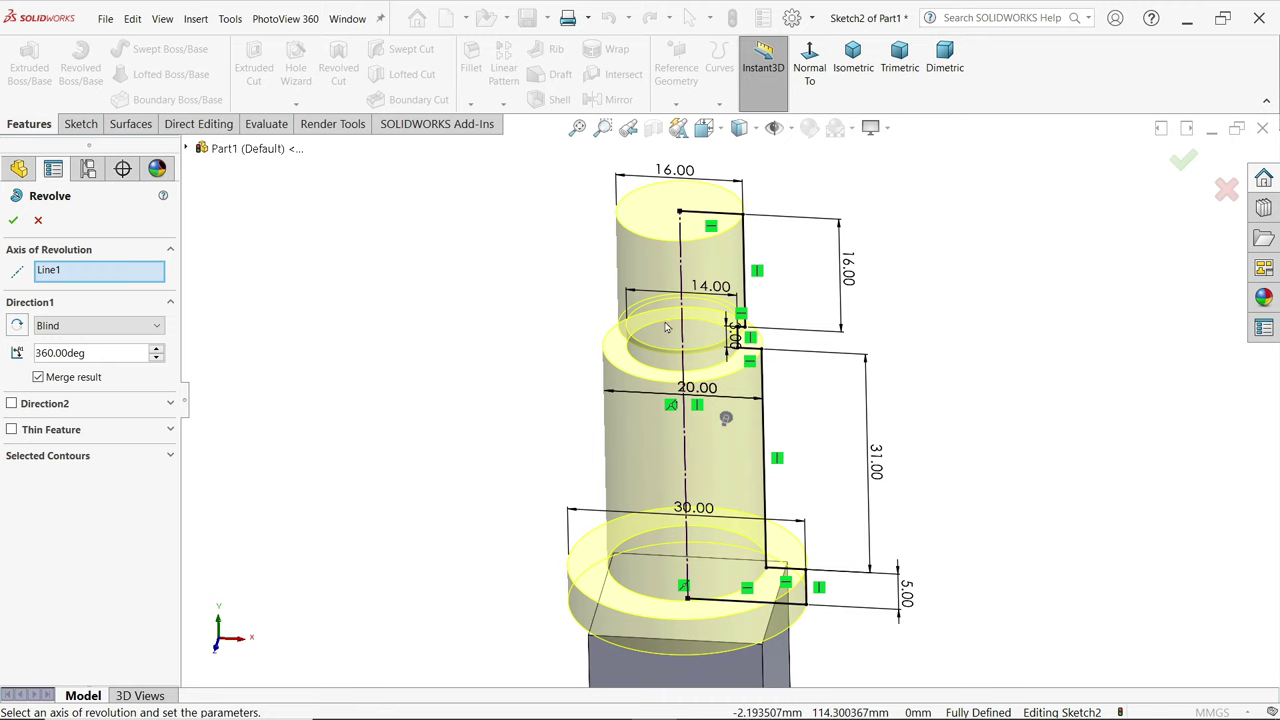
click(13, 221)
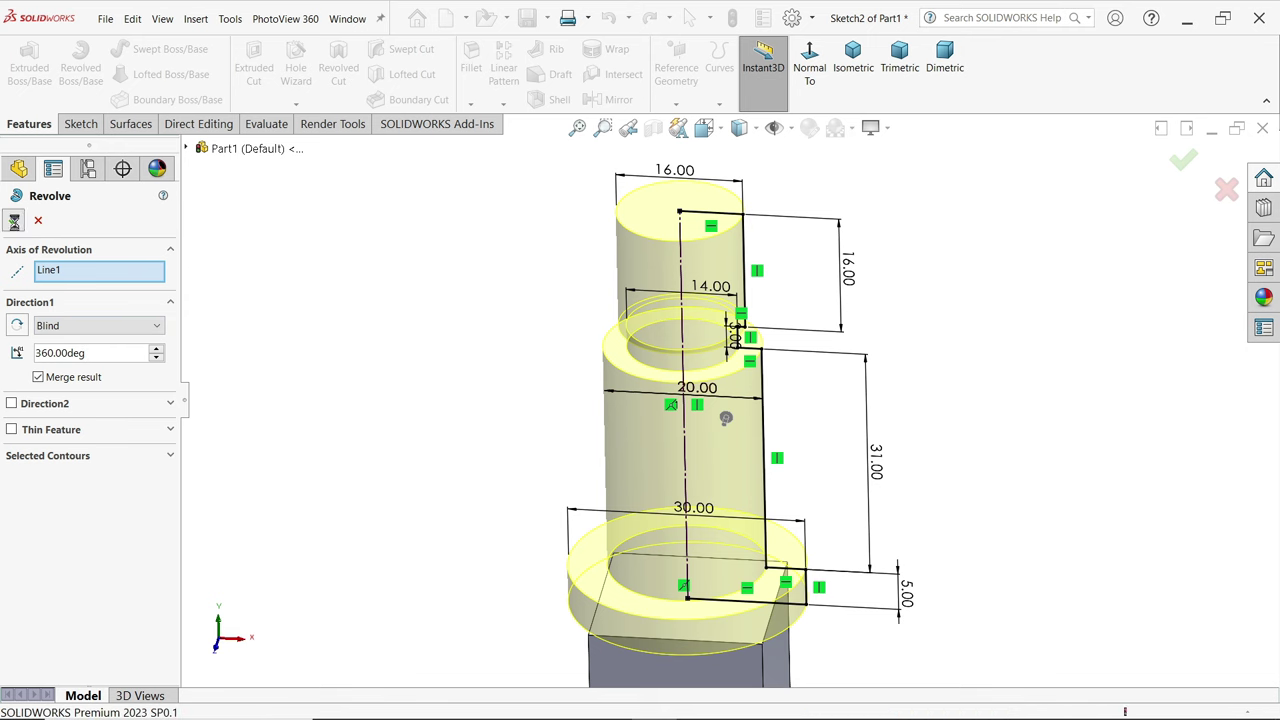
scroll(813, 272, up, 3)
- Fillet two outer edges of the hook plate with a 6 mm radius
click(836, 367)
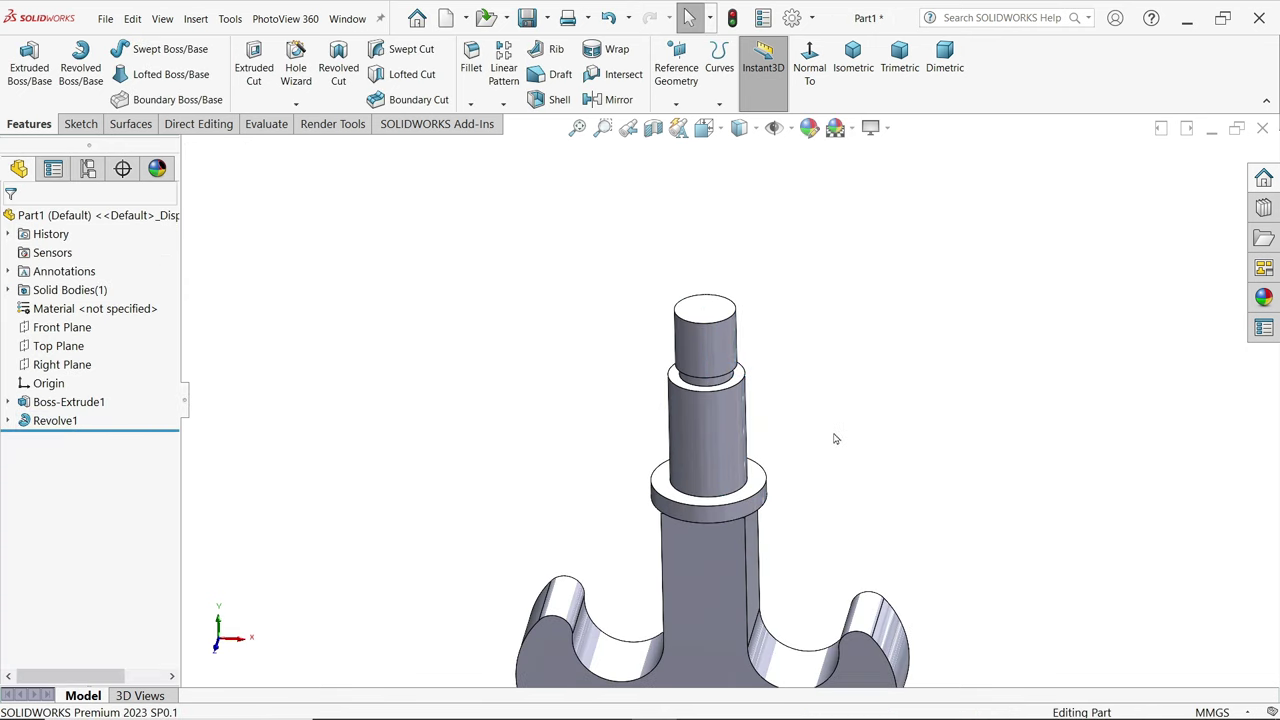
key(alt+Tab)
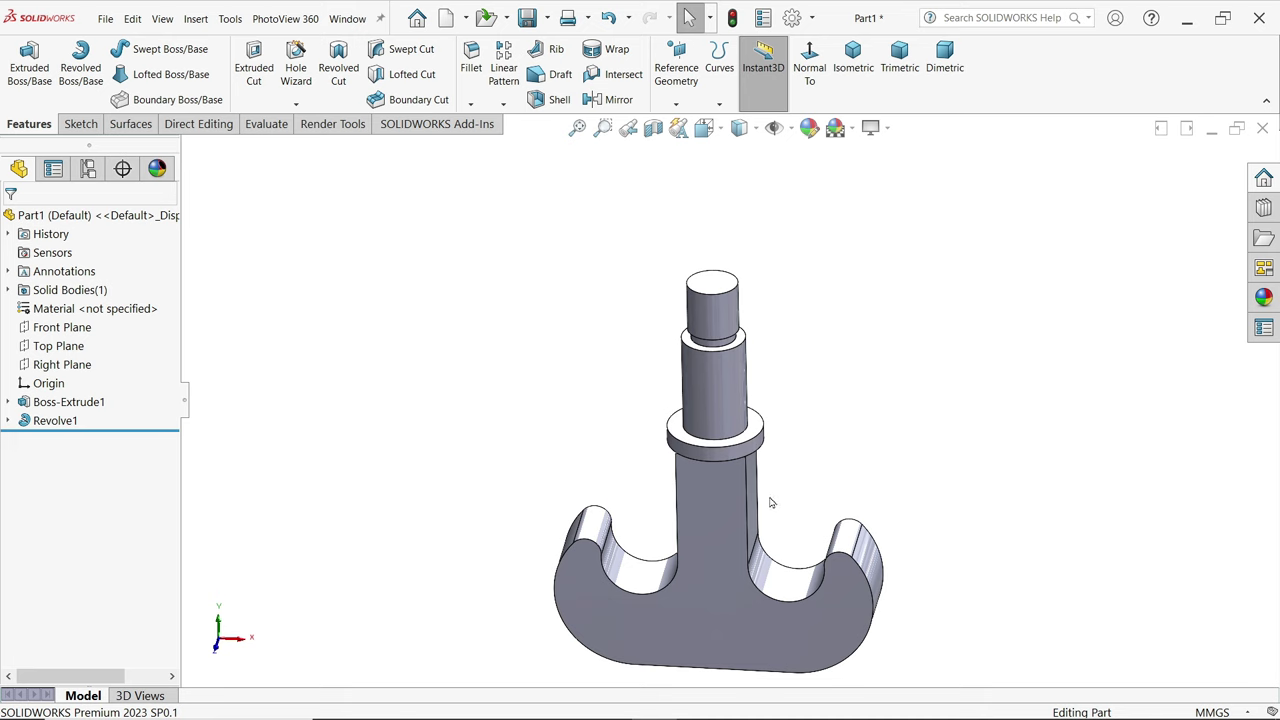
click(471, 60)
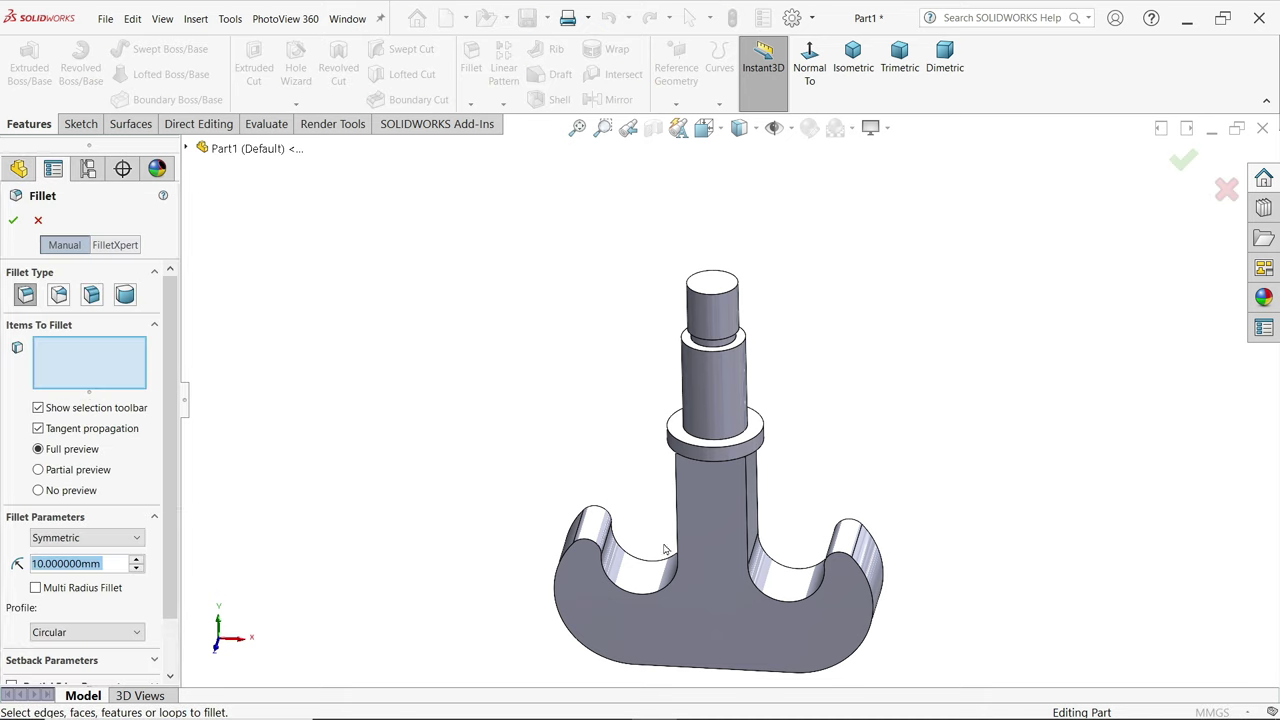
click(671, 590)
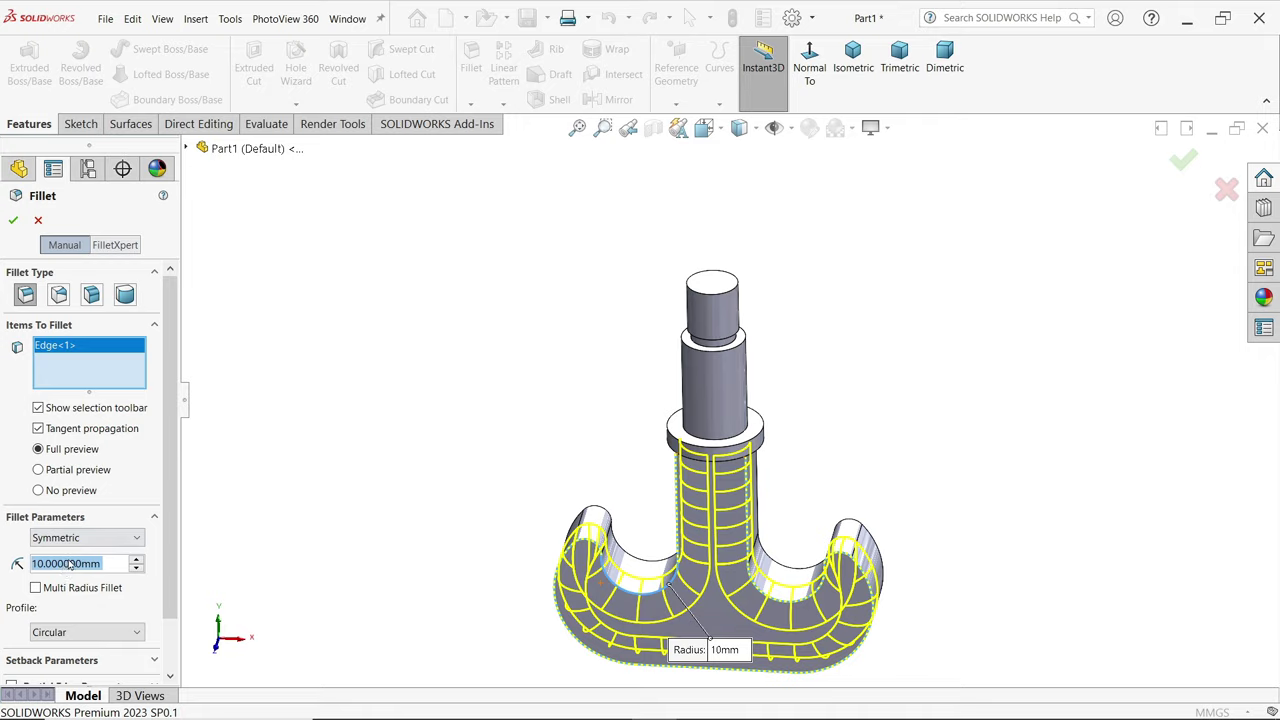
text(6)
key(Return)
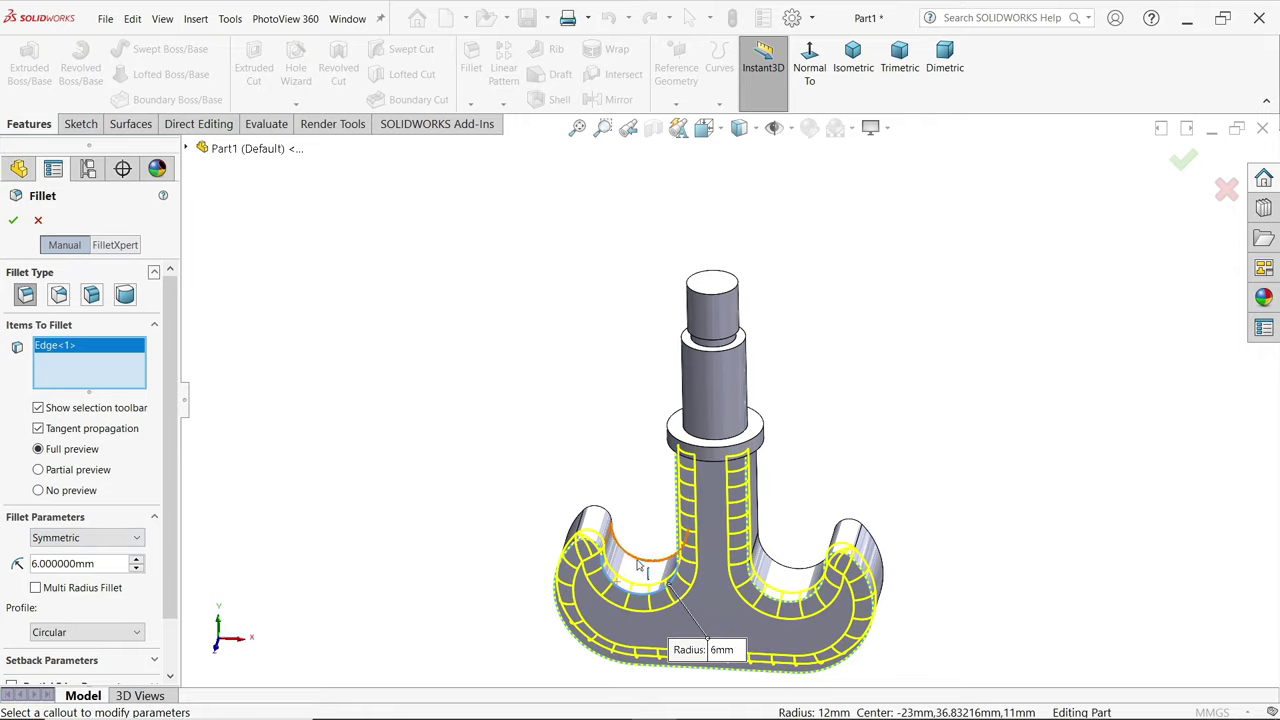
click(640, 570)
middle_drag(645, 580, 740, 510)
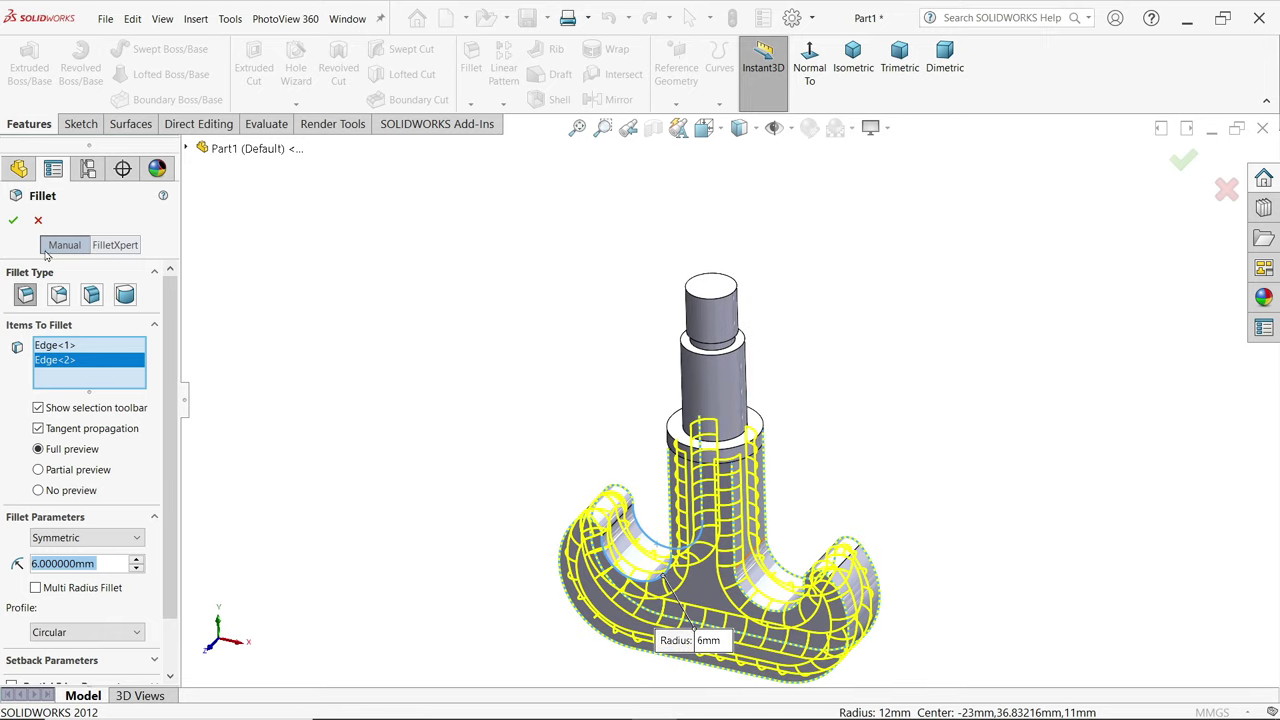
click(13, 220)
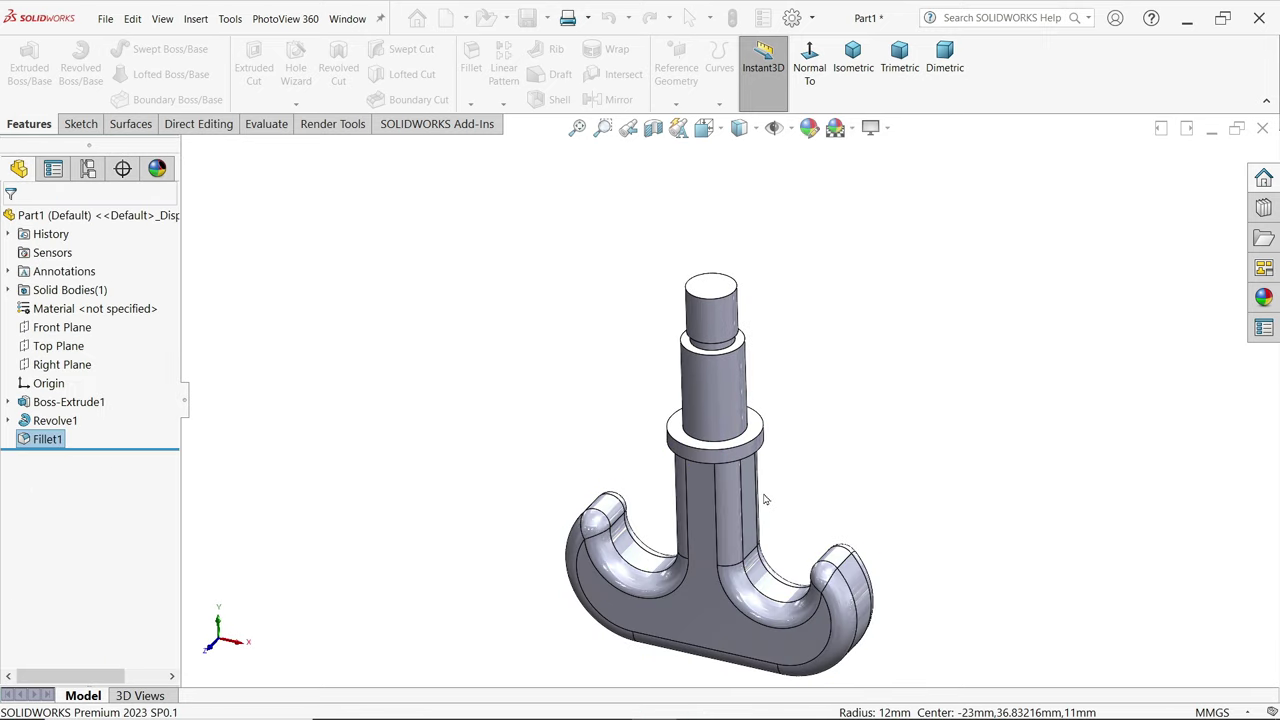
scroll(727, 458, down, 5)
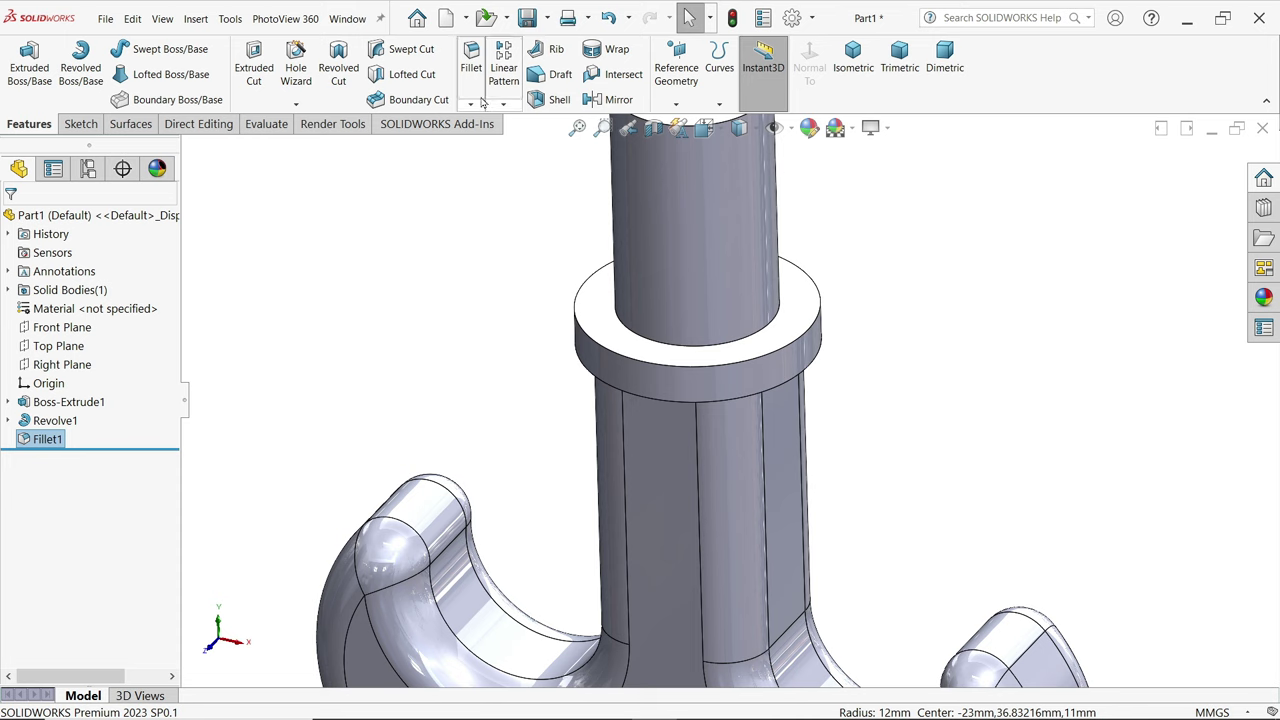
- Round the collar edge of the shaft with a 3 mm fillet
click(471, 58)
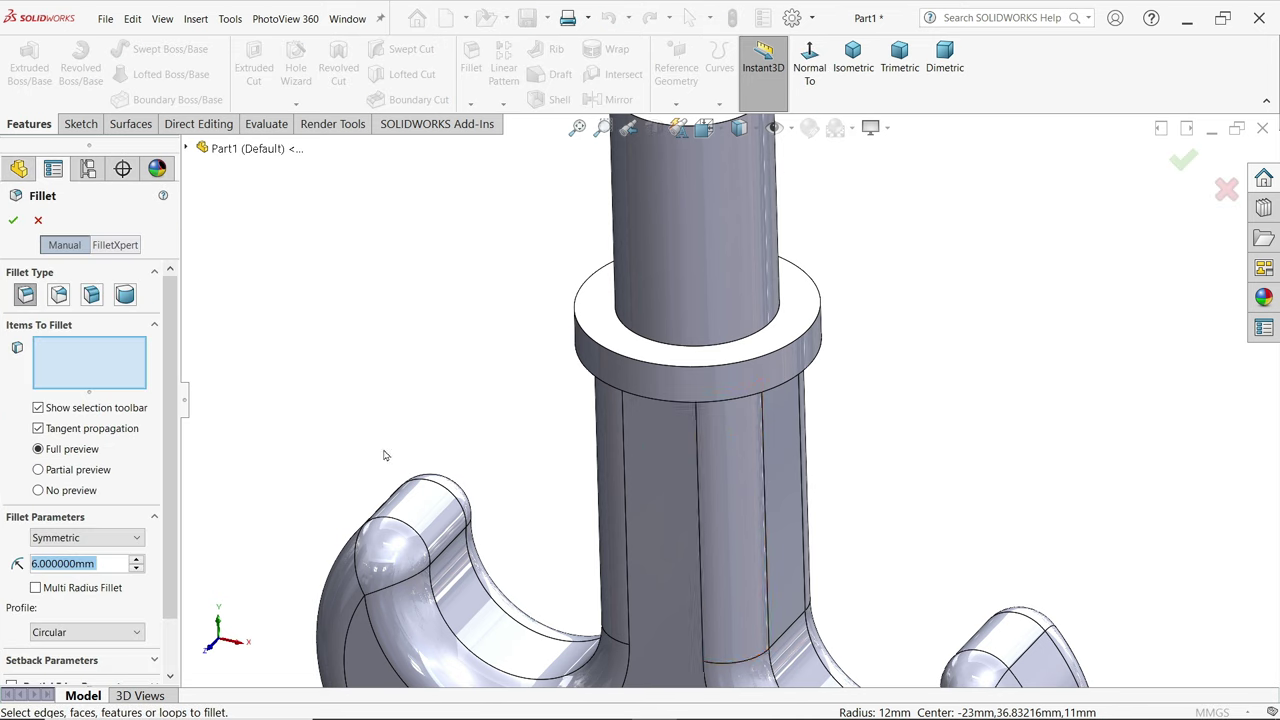
text(3)
key(Return)
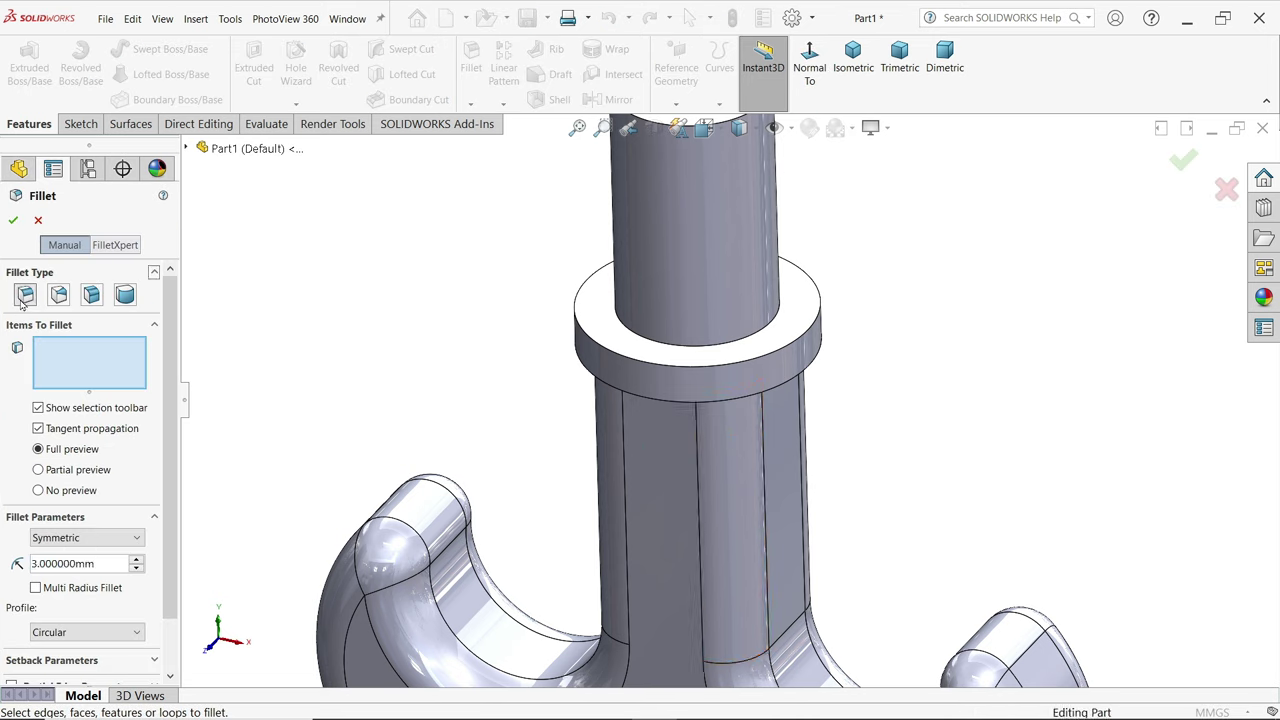
middle_drag(237, 428, 431, 306)
click(762, 190)
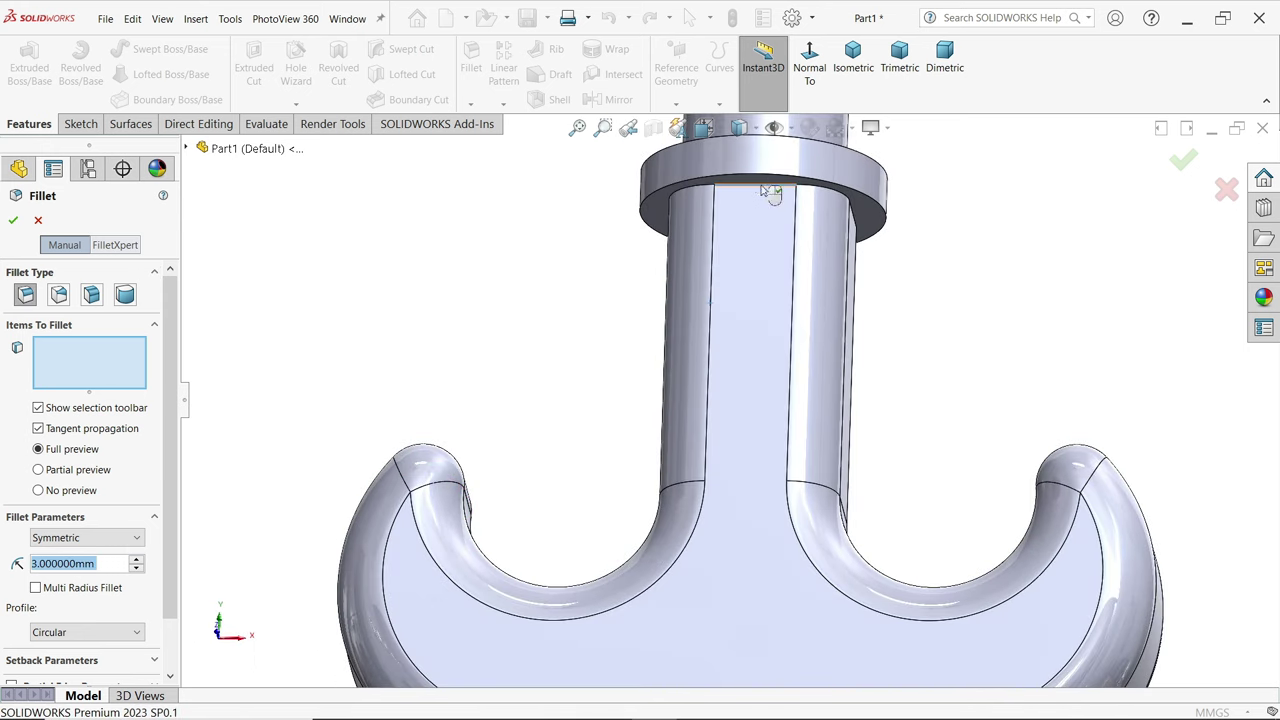
click(13, 220)
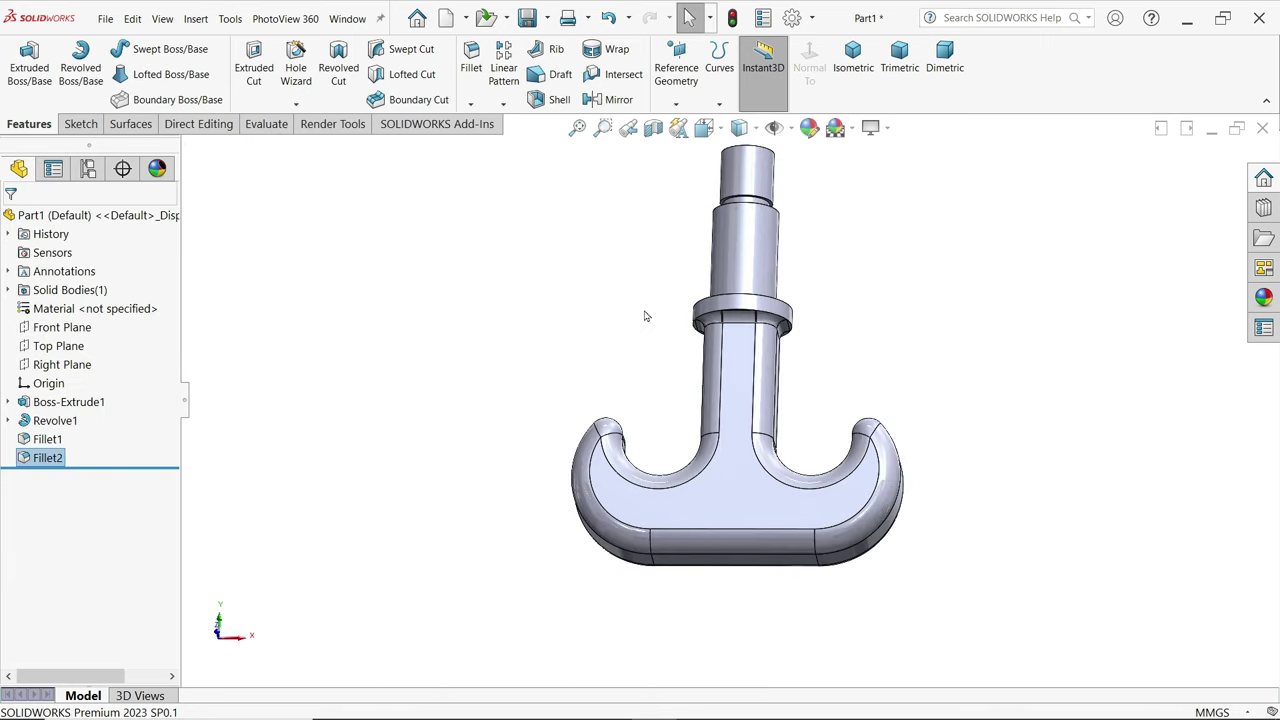
scroll(766, 250, down, 3)
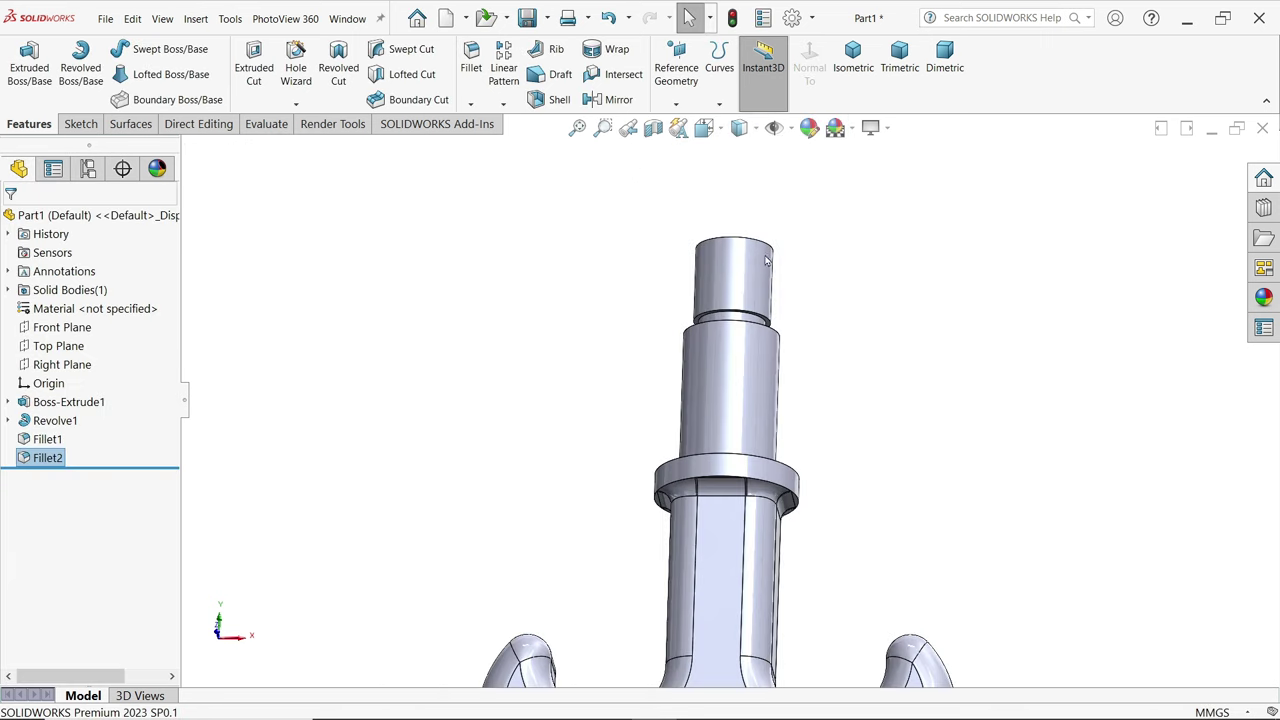
- Add an ISO M16 machine cosmetic thread on the shaft's top circular edge
click(853, 55)
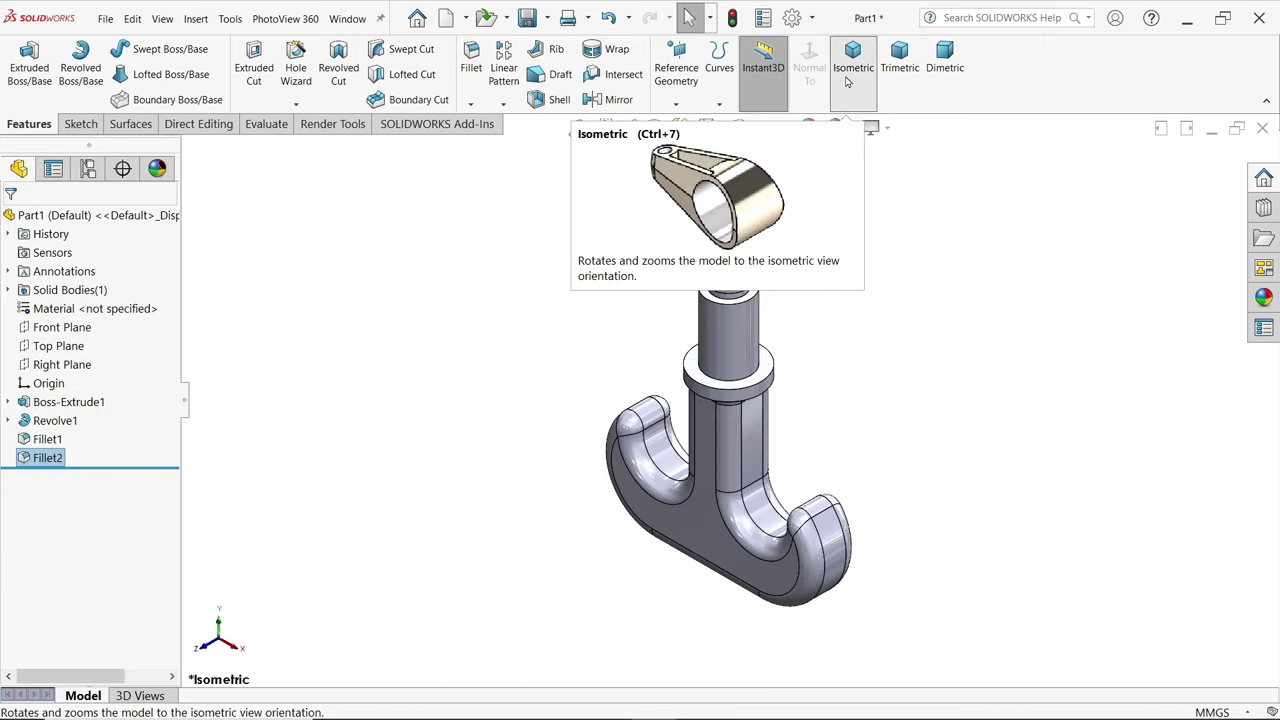
click(68, 328)
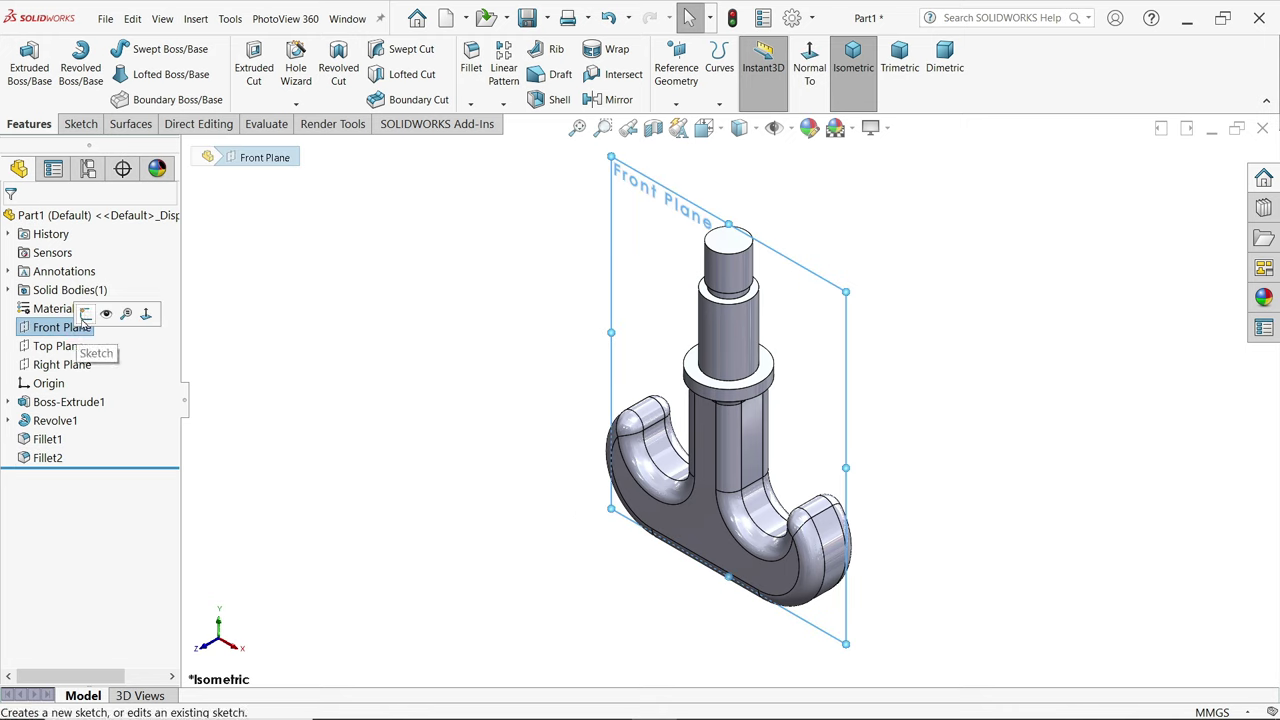
click(318, 312)
scroll(750, 265, down, 5)
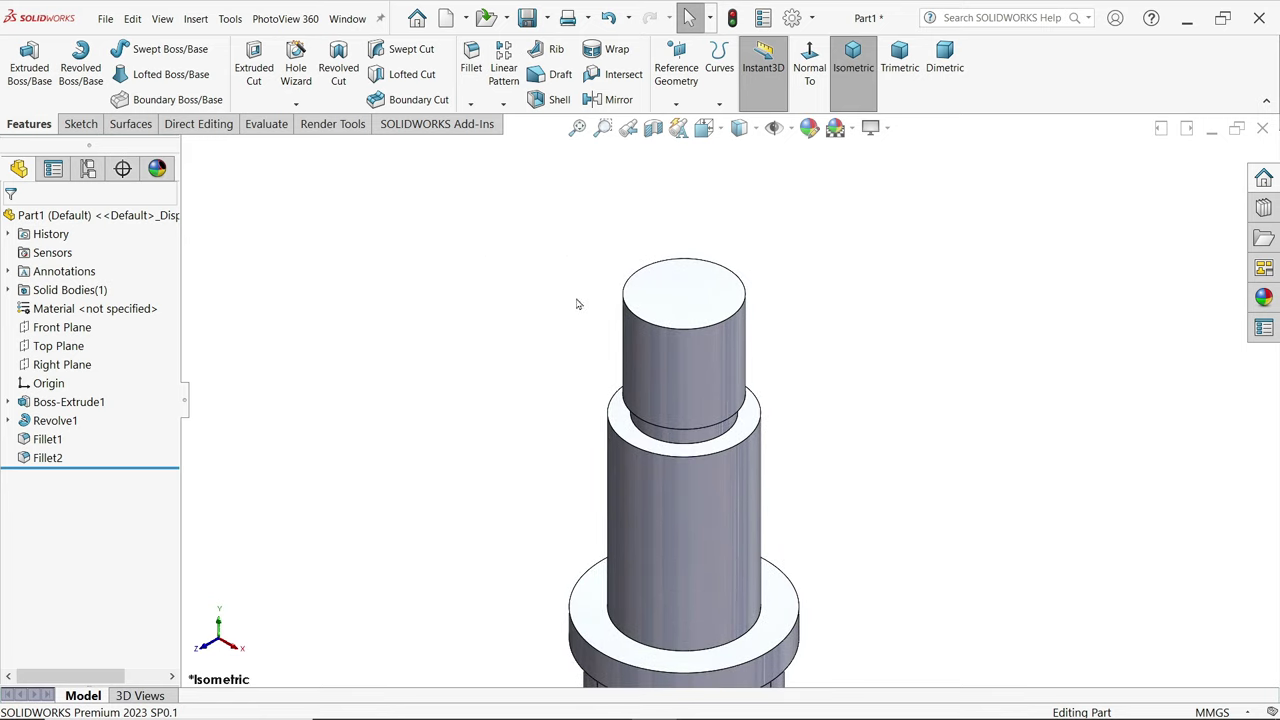
click(196, 19)
mouse_move(240, 652)
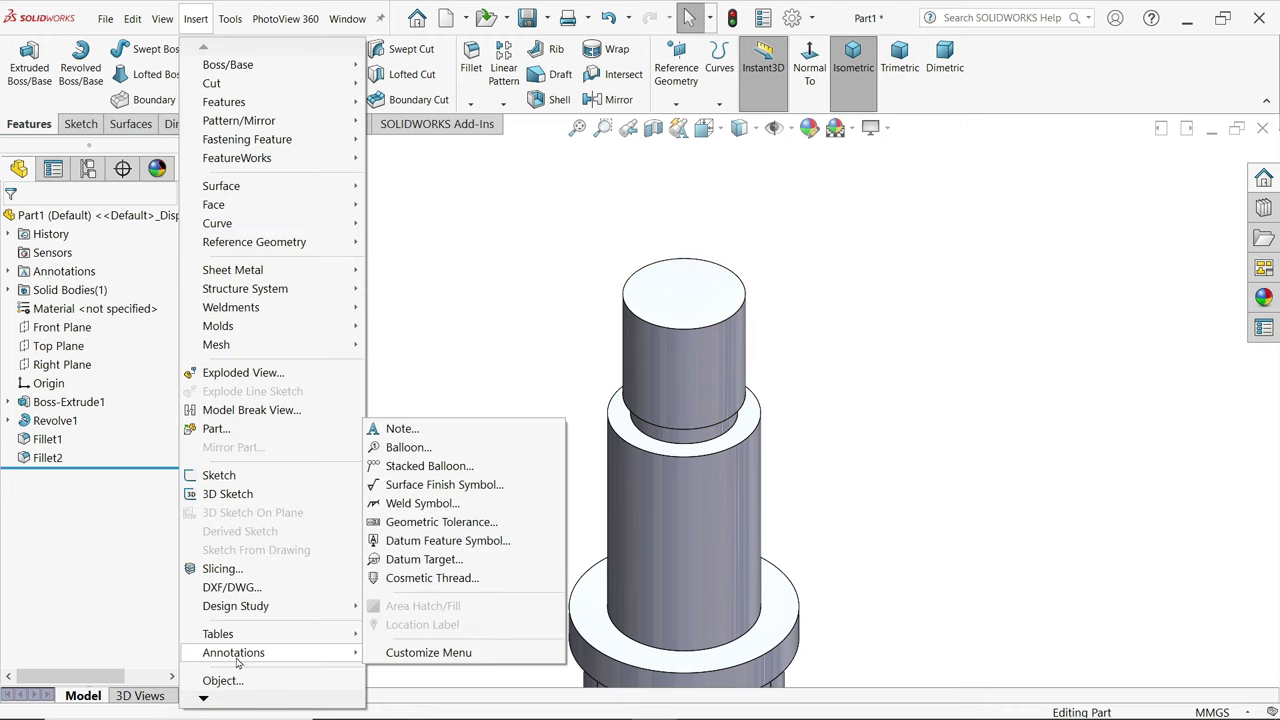
click(440, 578)
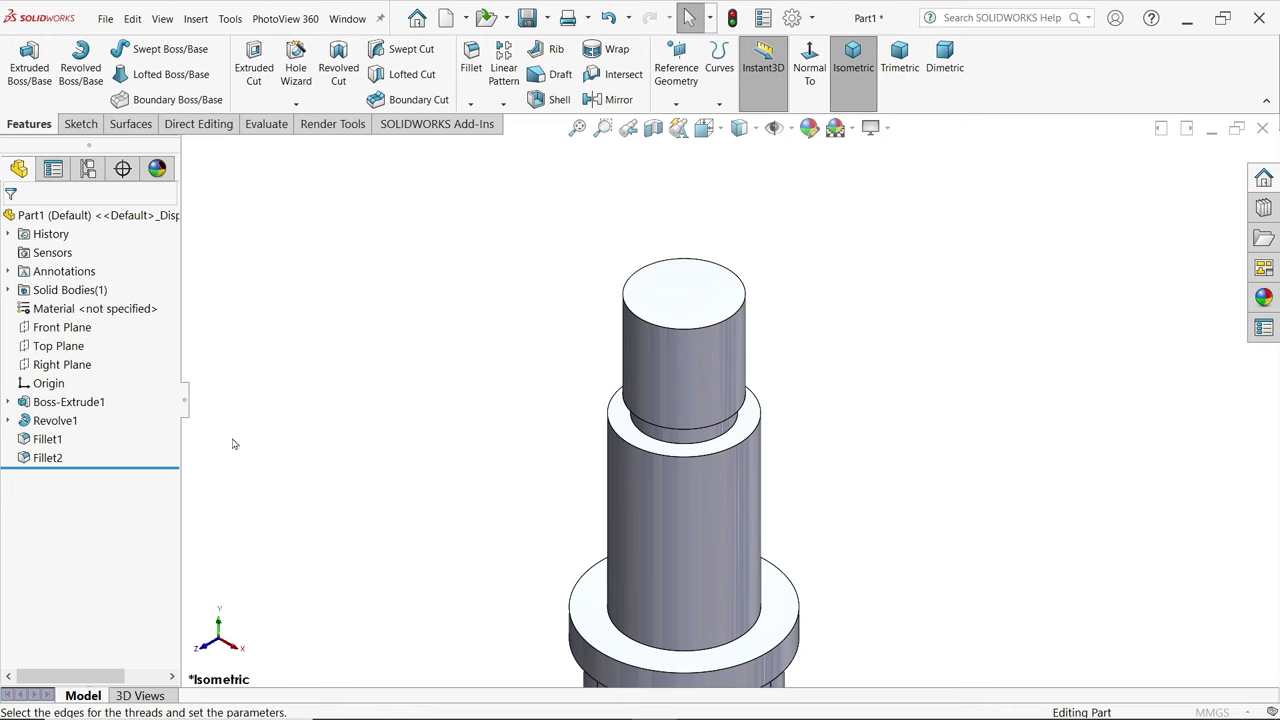
click(666, 328)
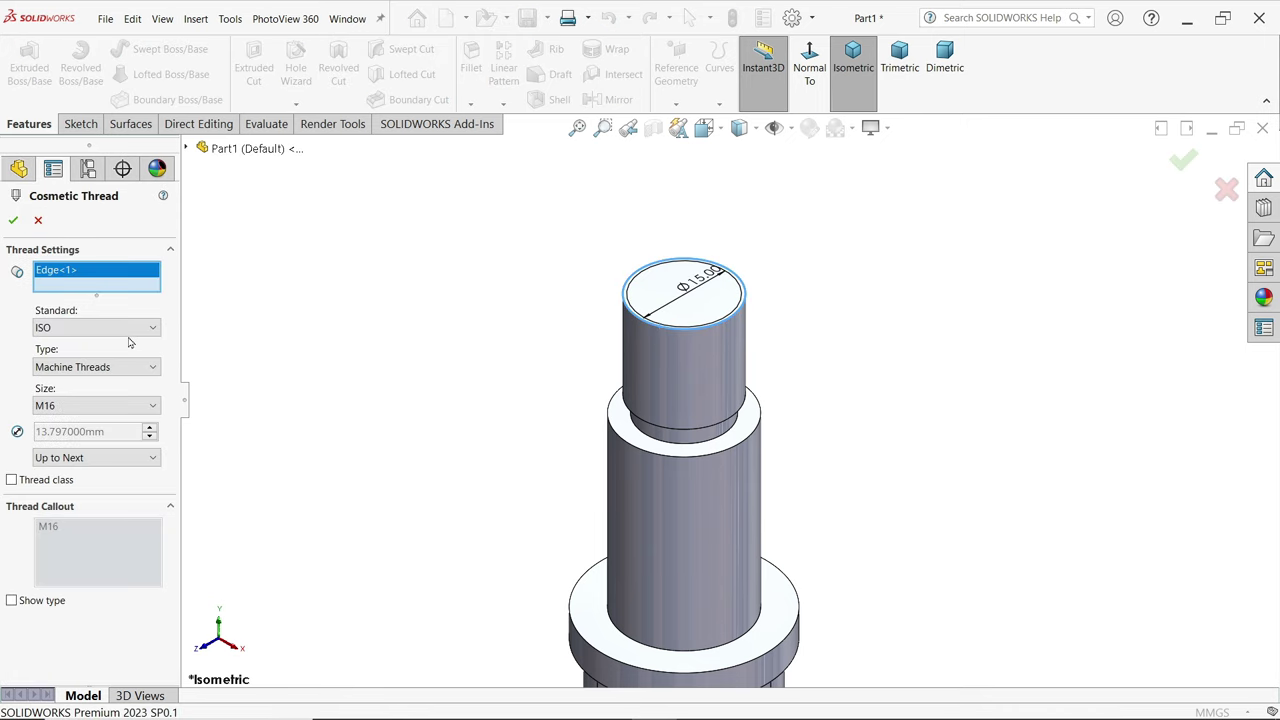
click(123, 329)
click(90, 446)
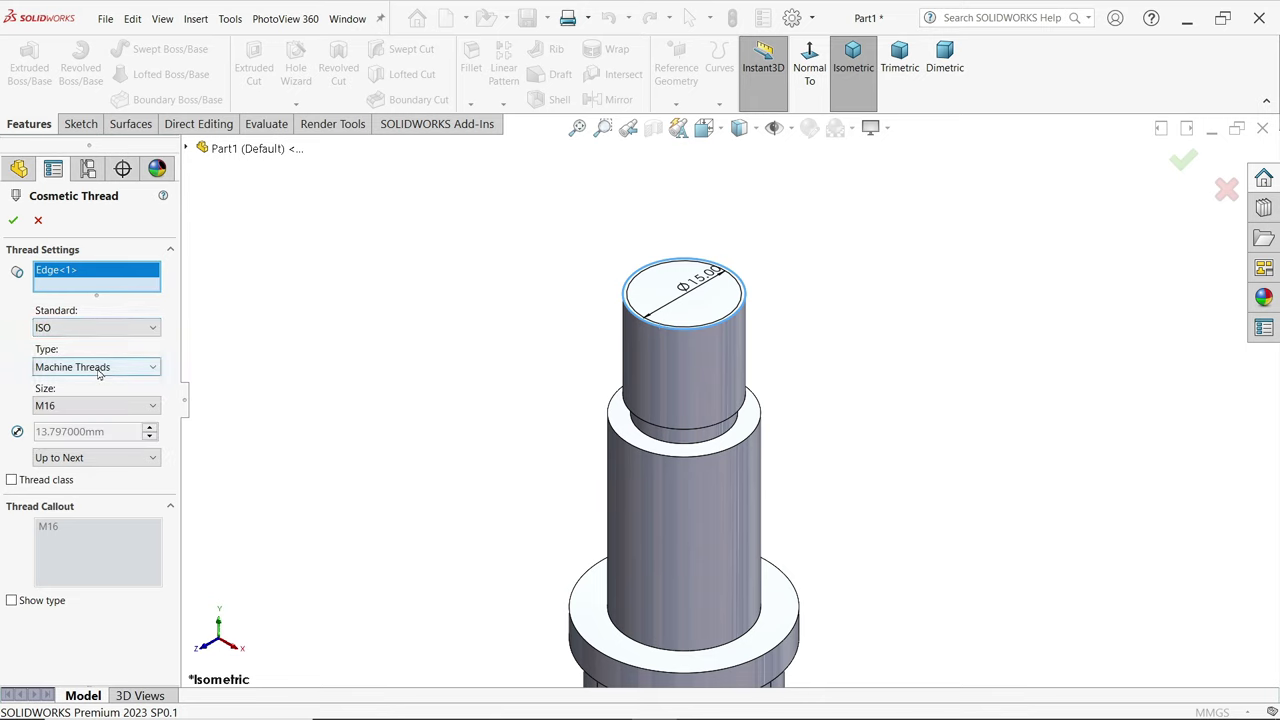
click(85, 406)
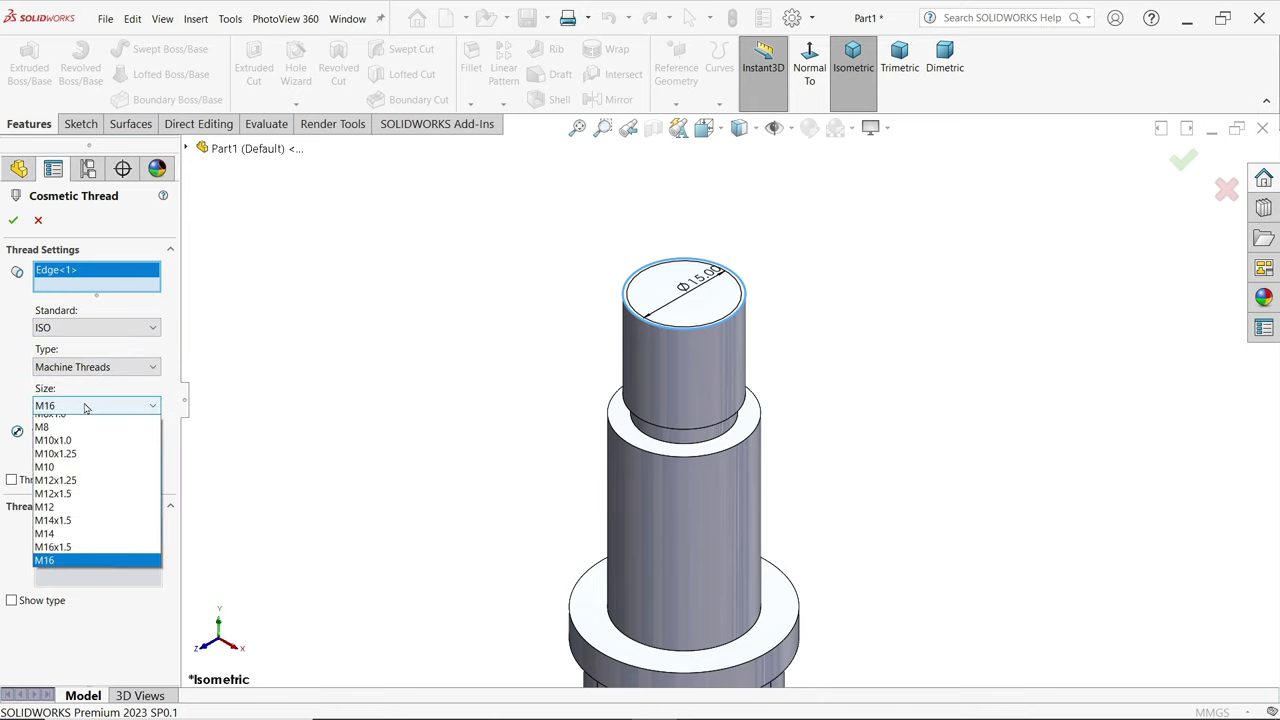
click(85, 406)
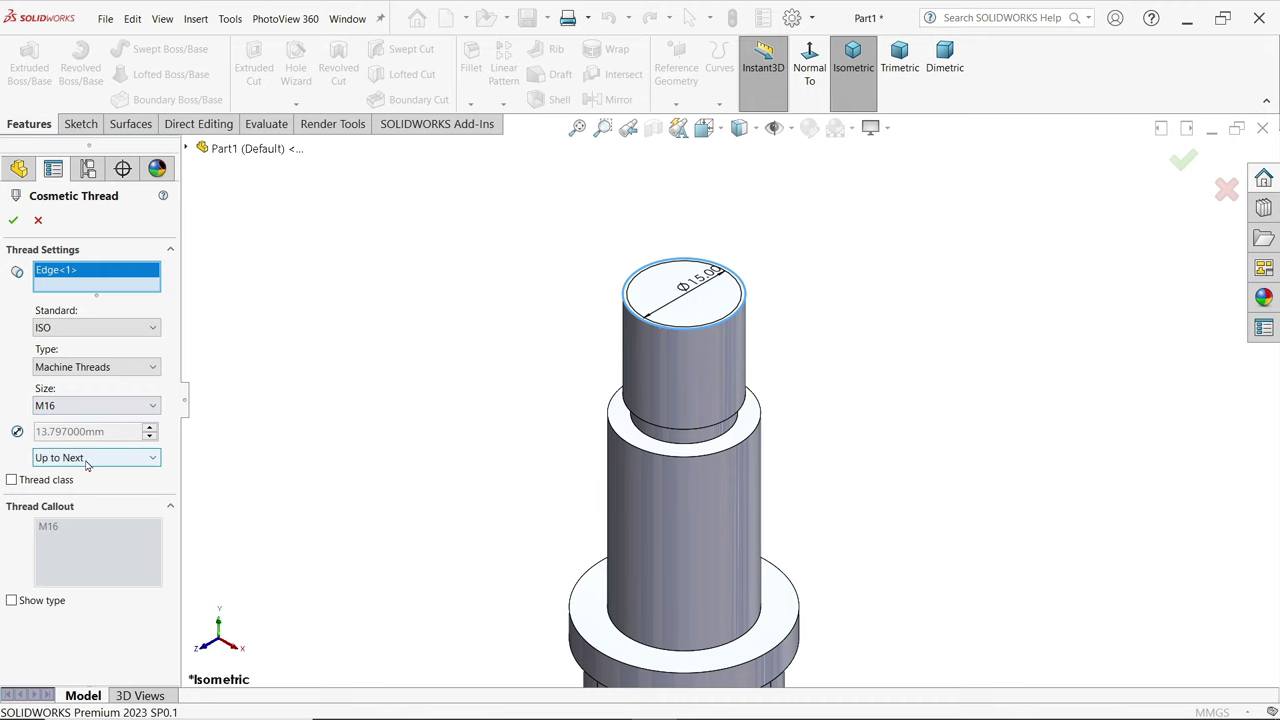
click(13, 219)
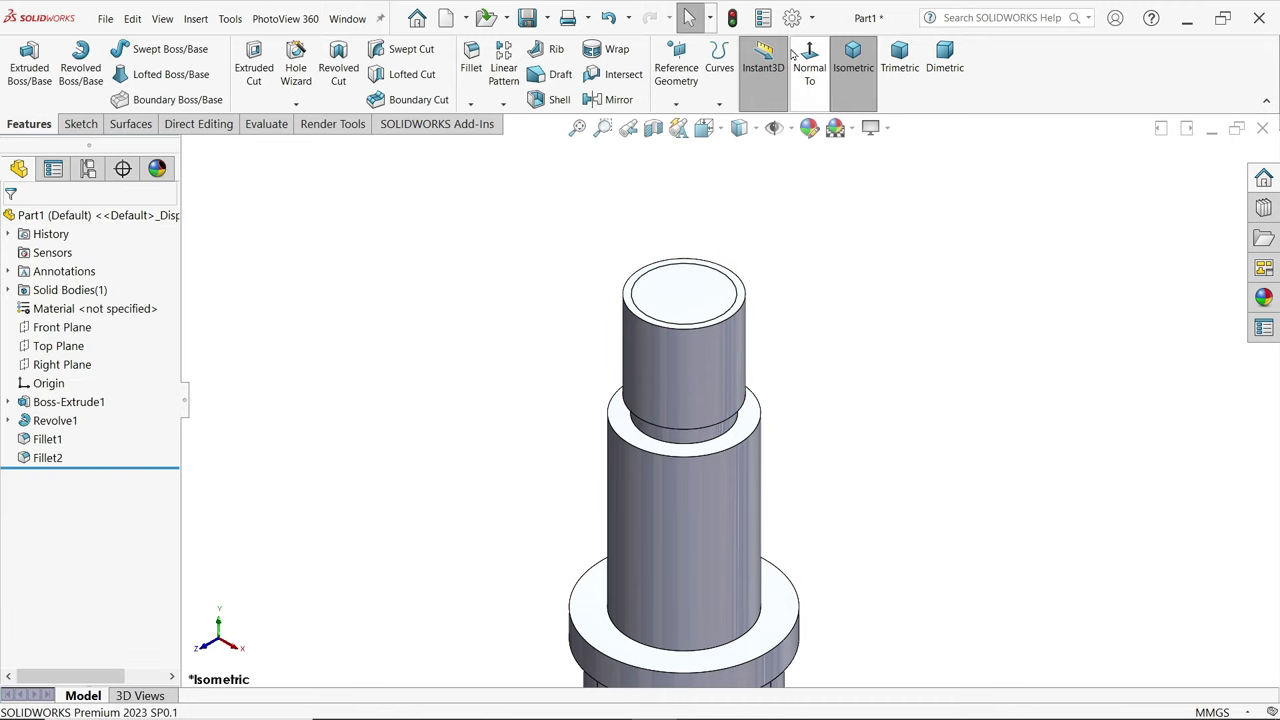
- Enable Shaded cosmetic threads under Document Properties > Detailing
click(793, 18)
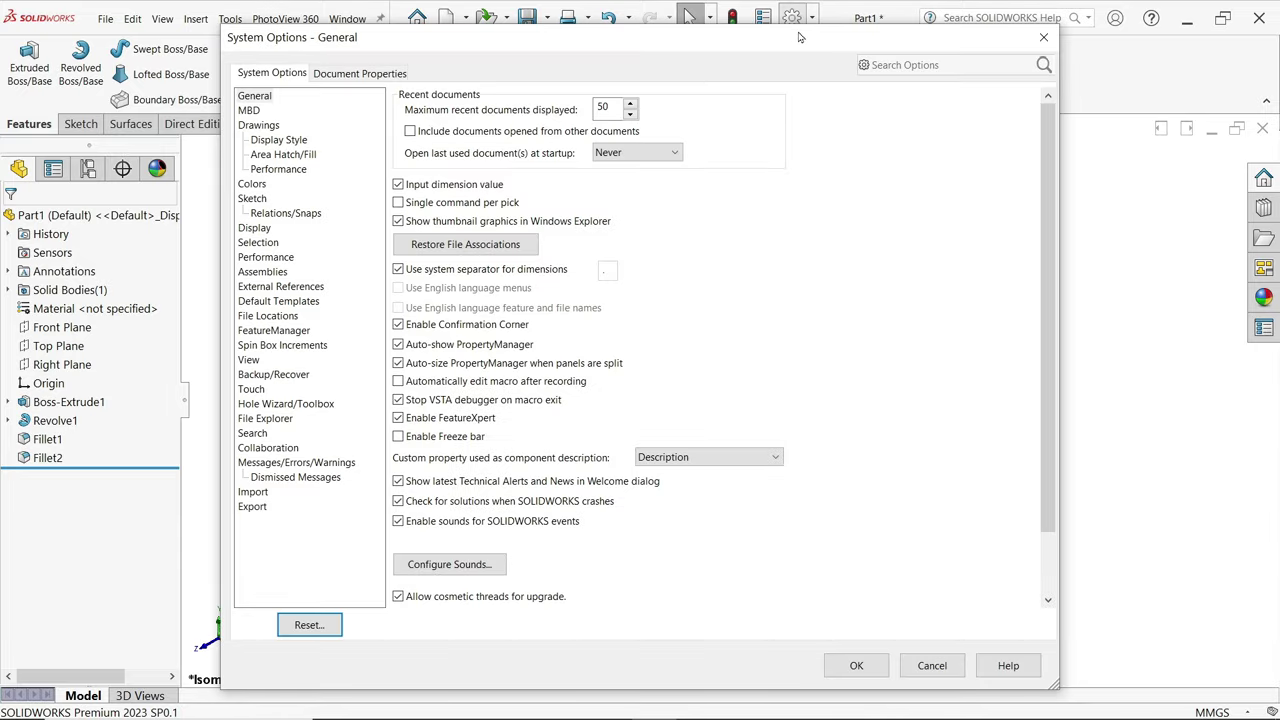
click(359, 73)
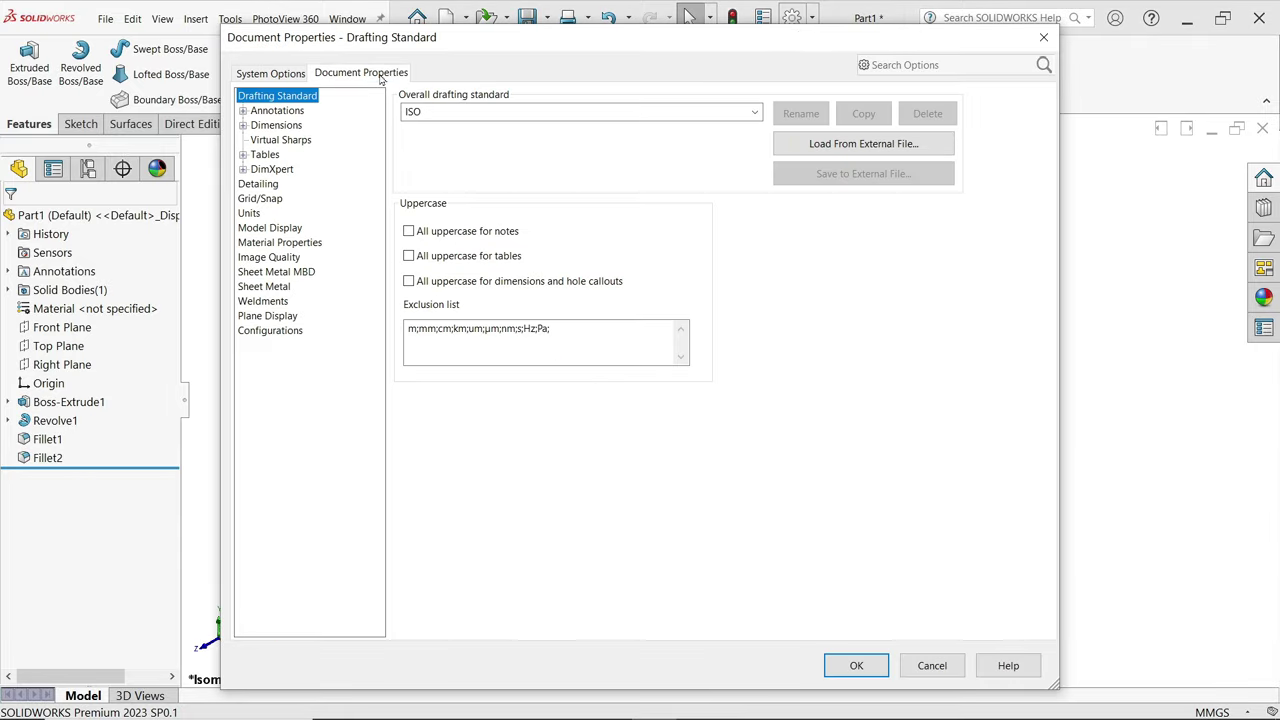
click(257, 184)
click(531, 112)
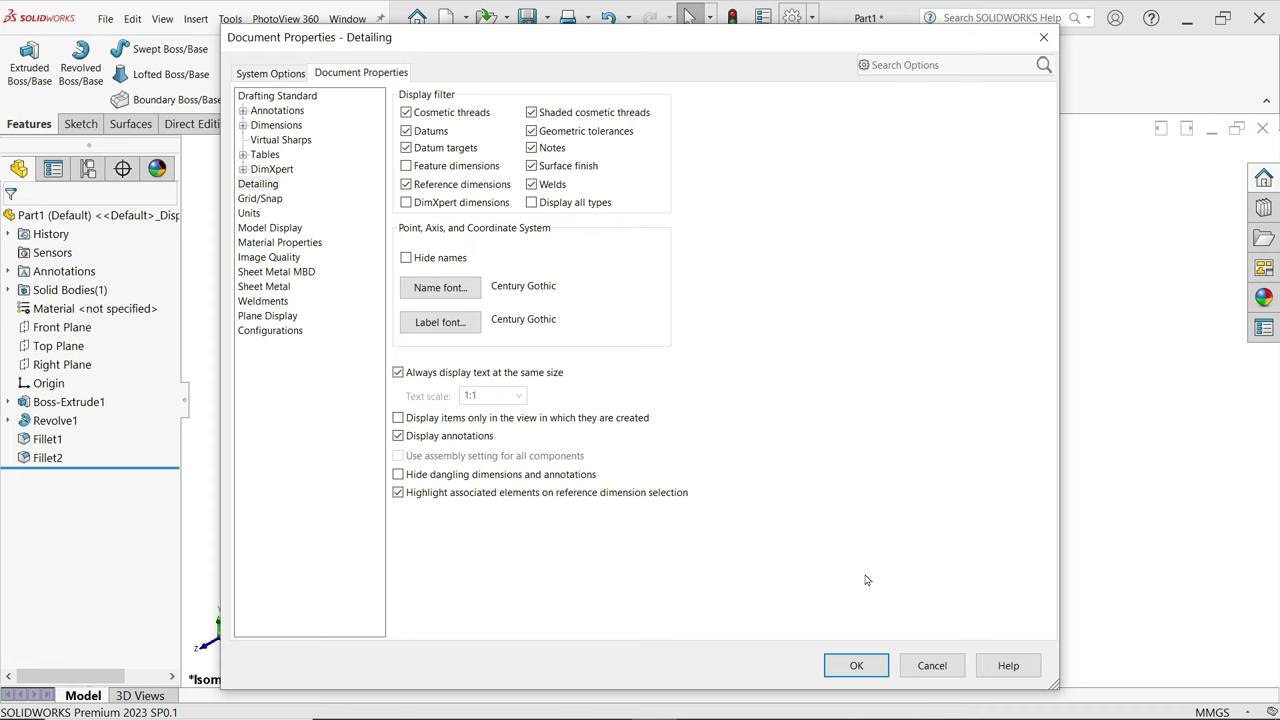
click(834, 666)
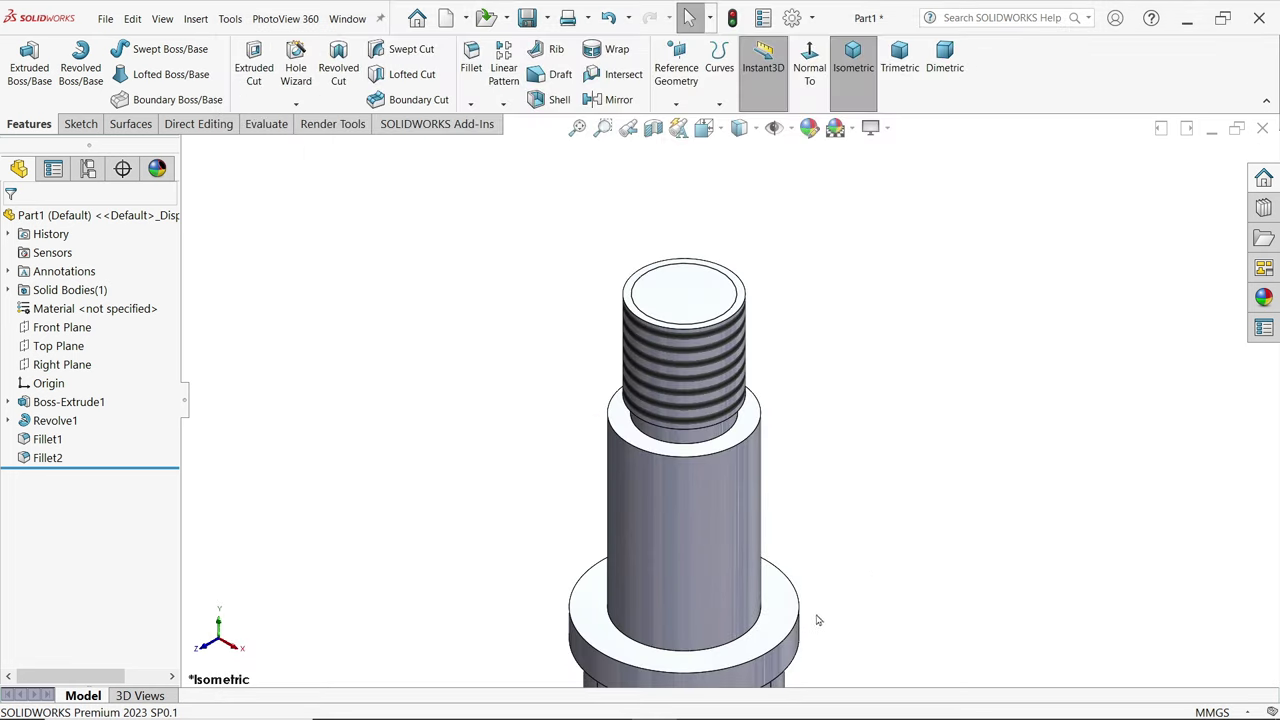
click(60, 327)
- Sketch a 3 mm diameter circle on the Front Plane over the threaded end
click(150, 302)
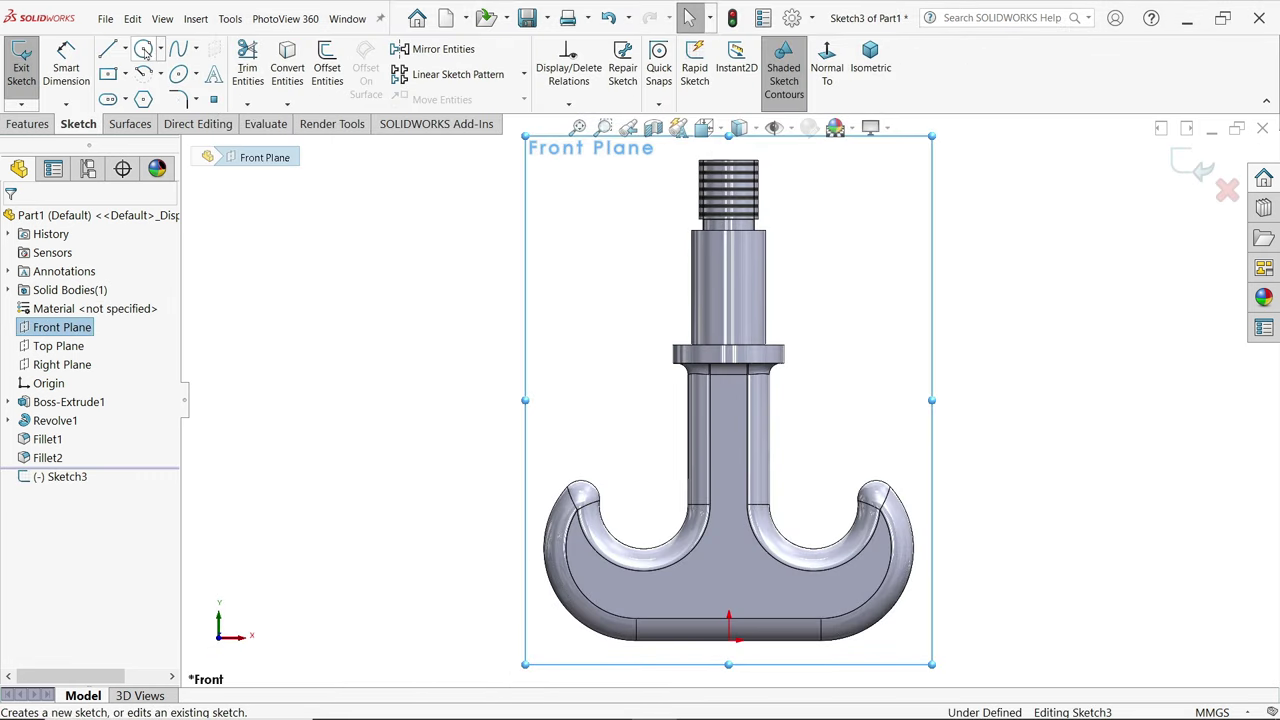
click(143, 48)
scroll(829, 265, up, 5)
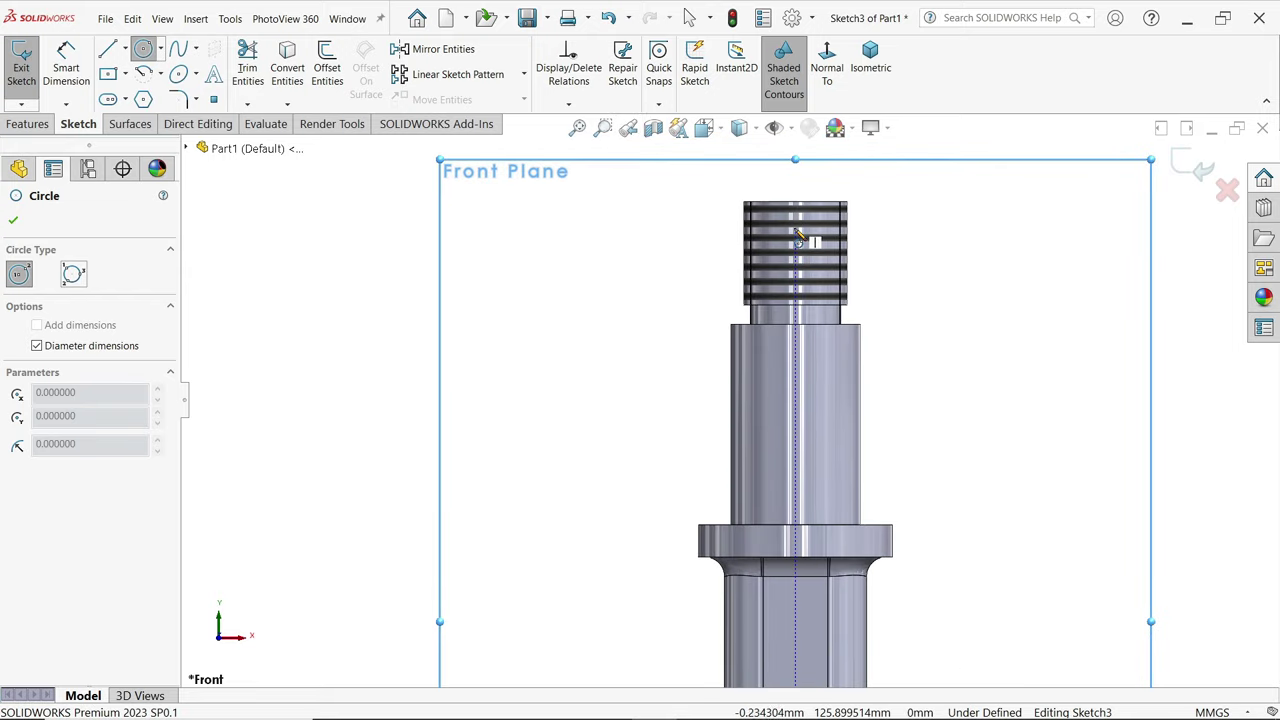
click(797, 233)
text(3)
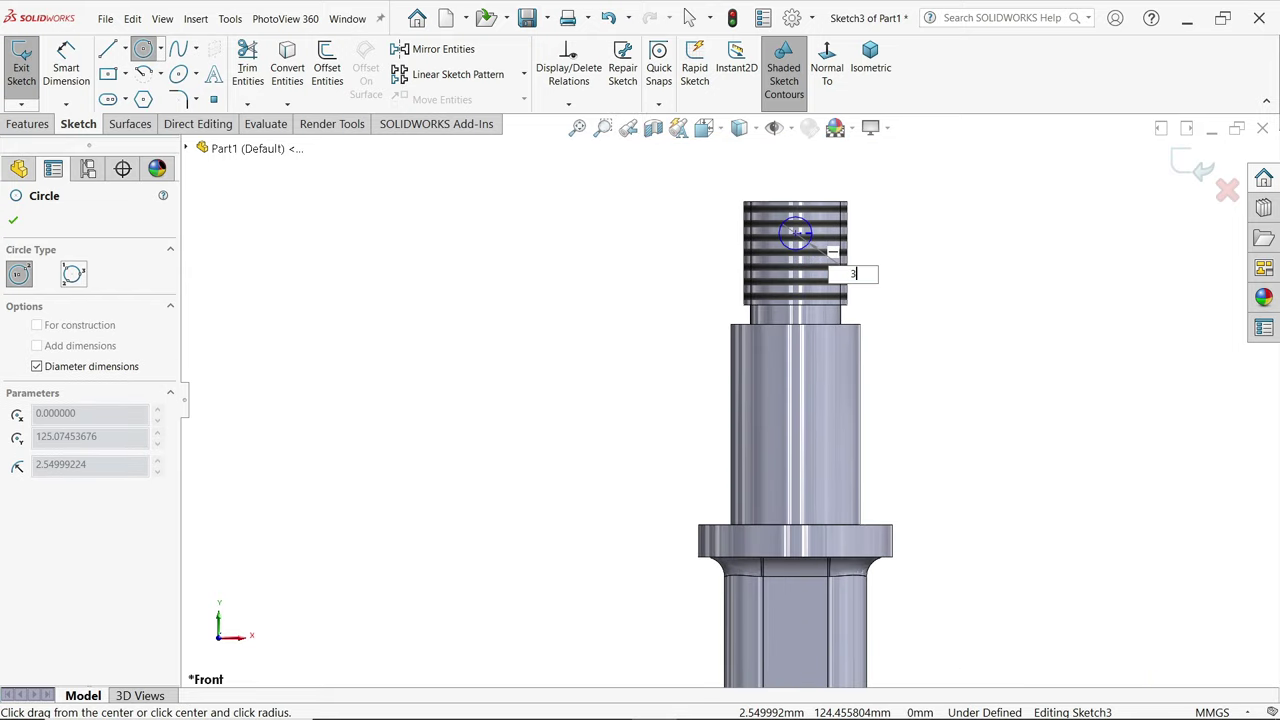
key(Return)
key(Escape)
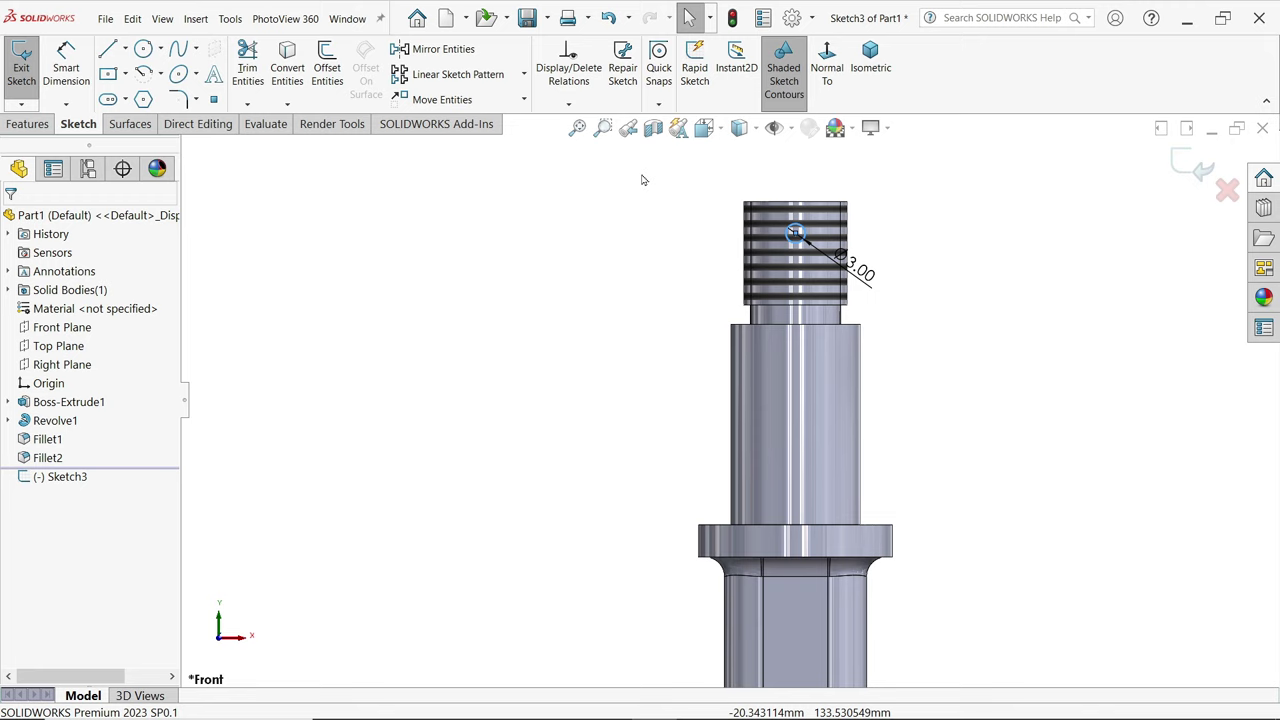
- Place the circle centre 7 mm below the thread top, vertically aligned with the origin
click(66, 67)
click(795, 233)
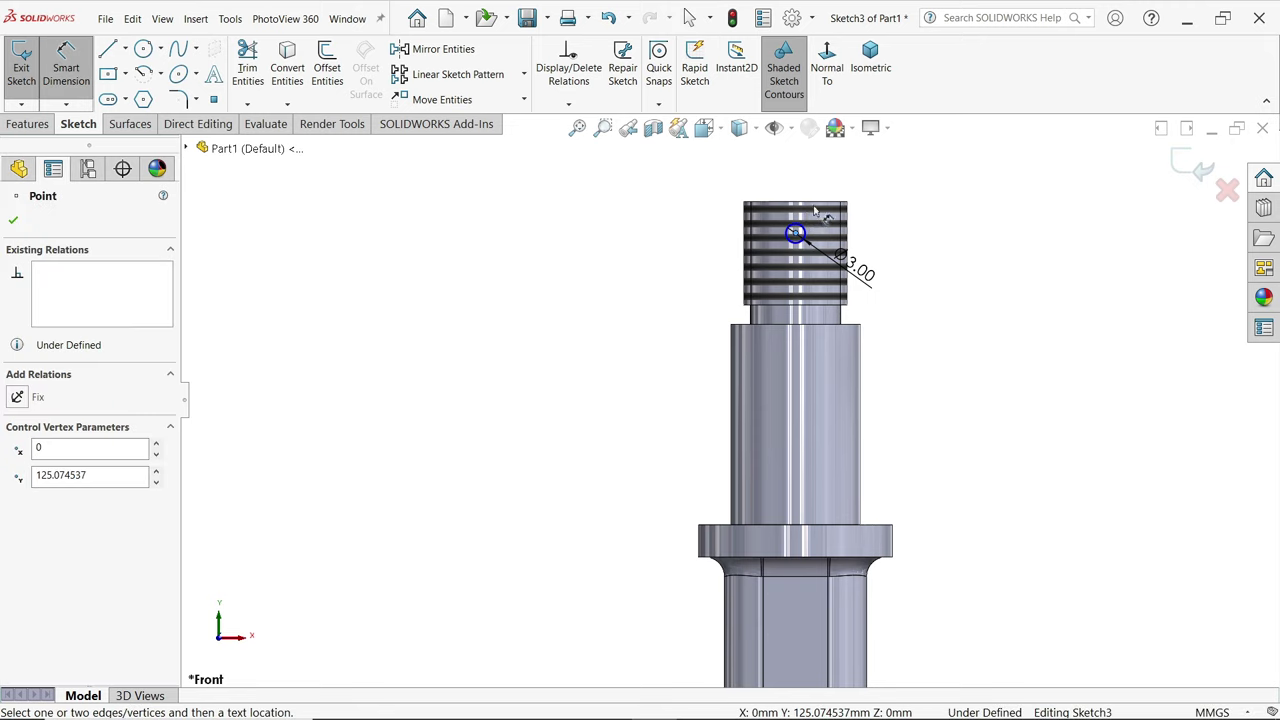
click(818, 204)
click(705, 230)
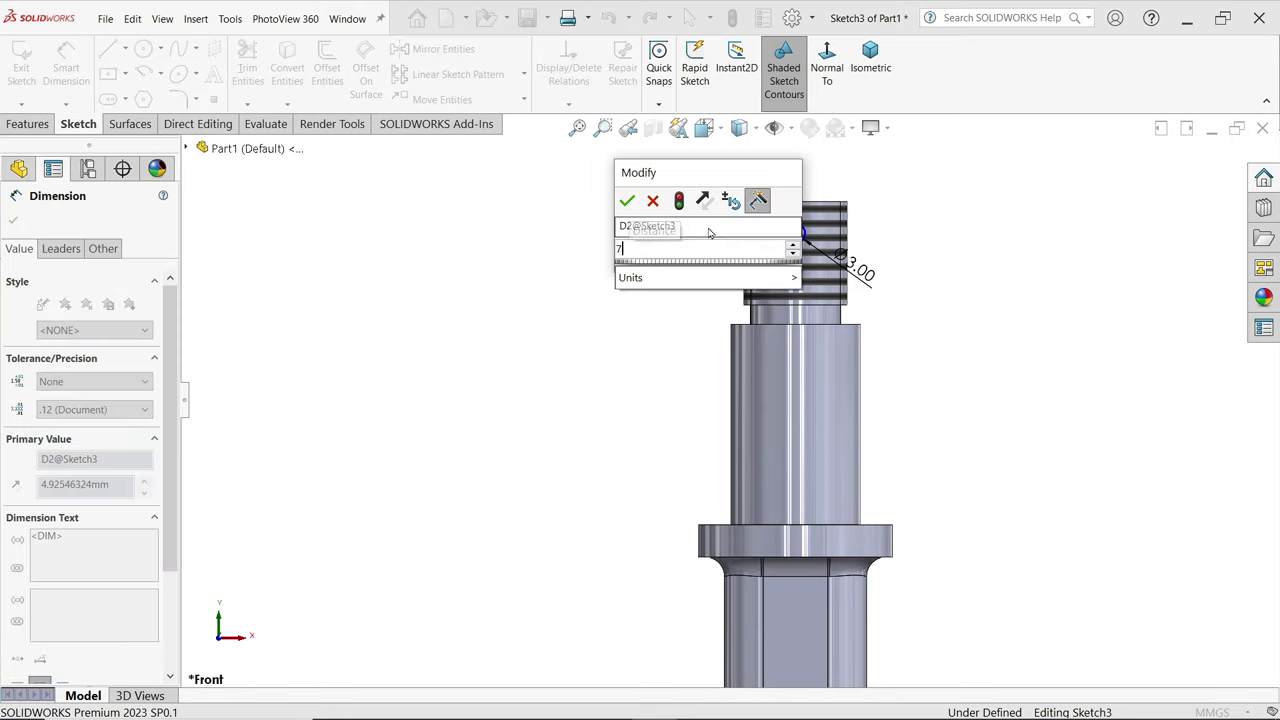
text(7)
key(Return)
key(Escape)
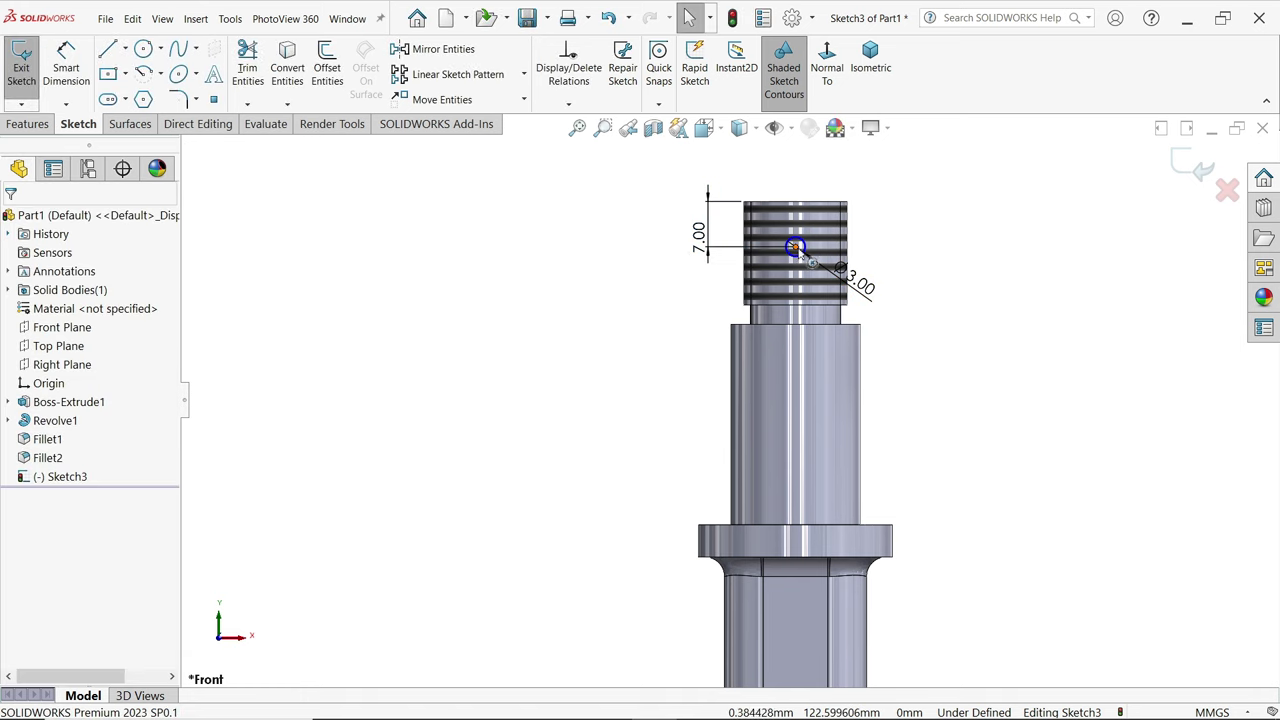
click(795, 248)
scroll(822, 236, up, 5)
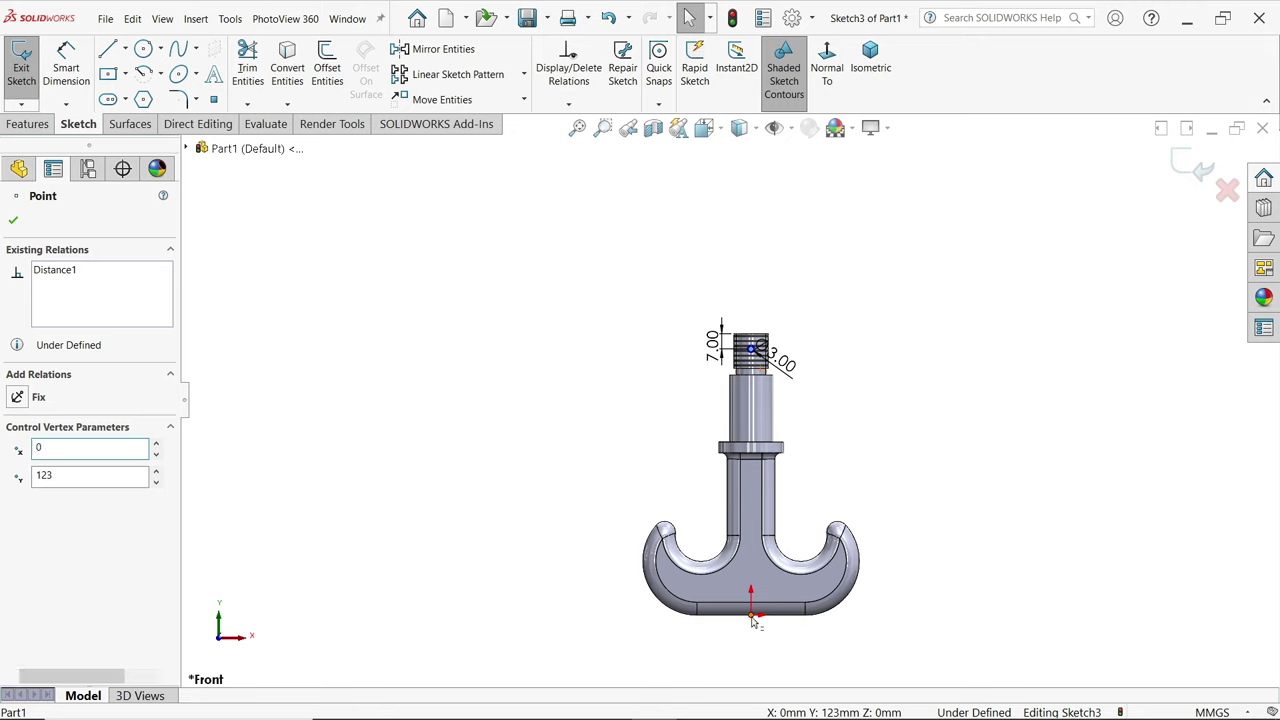
ctrl+click(751, 614)
click(48, 494)
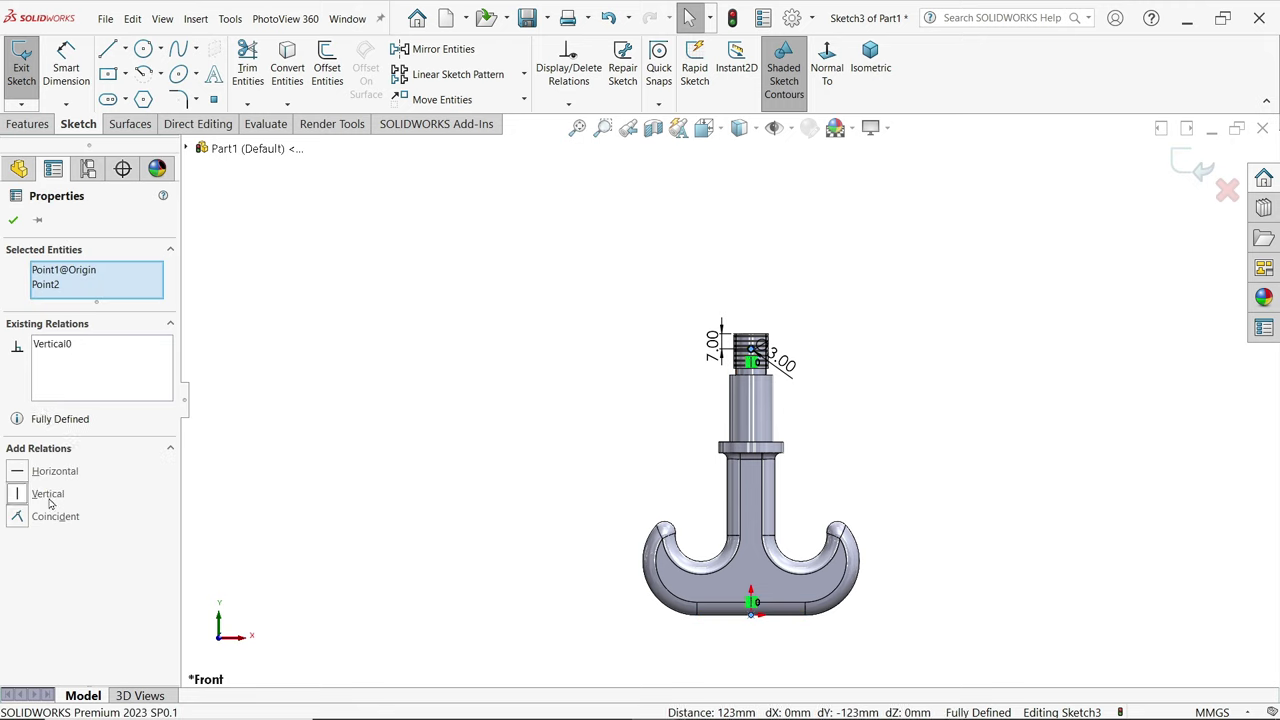
scroll(703, 388, down, 5)
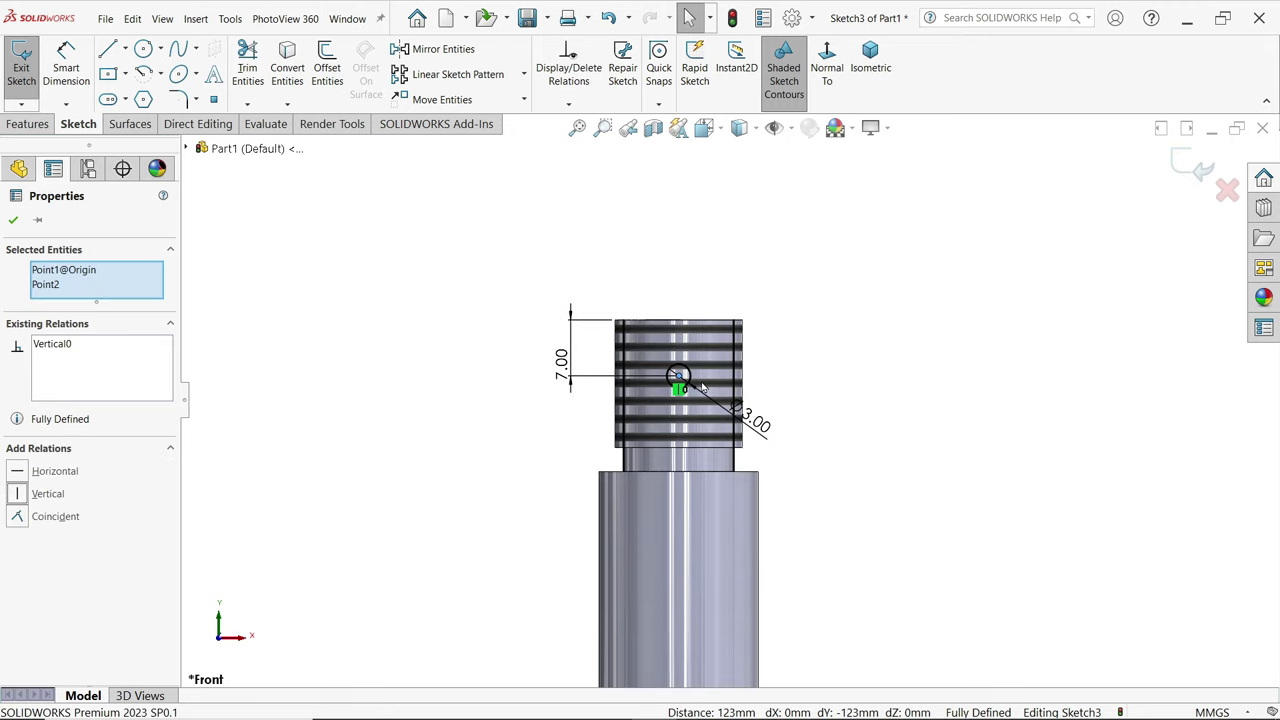
- Cut-extrude the circle Through All - Both to make Cut-Extrude1
click(870, 62)
click(27, 123)
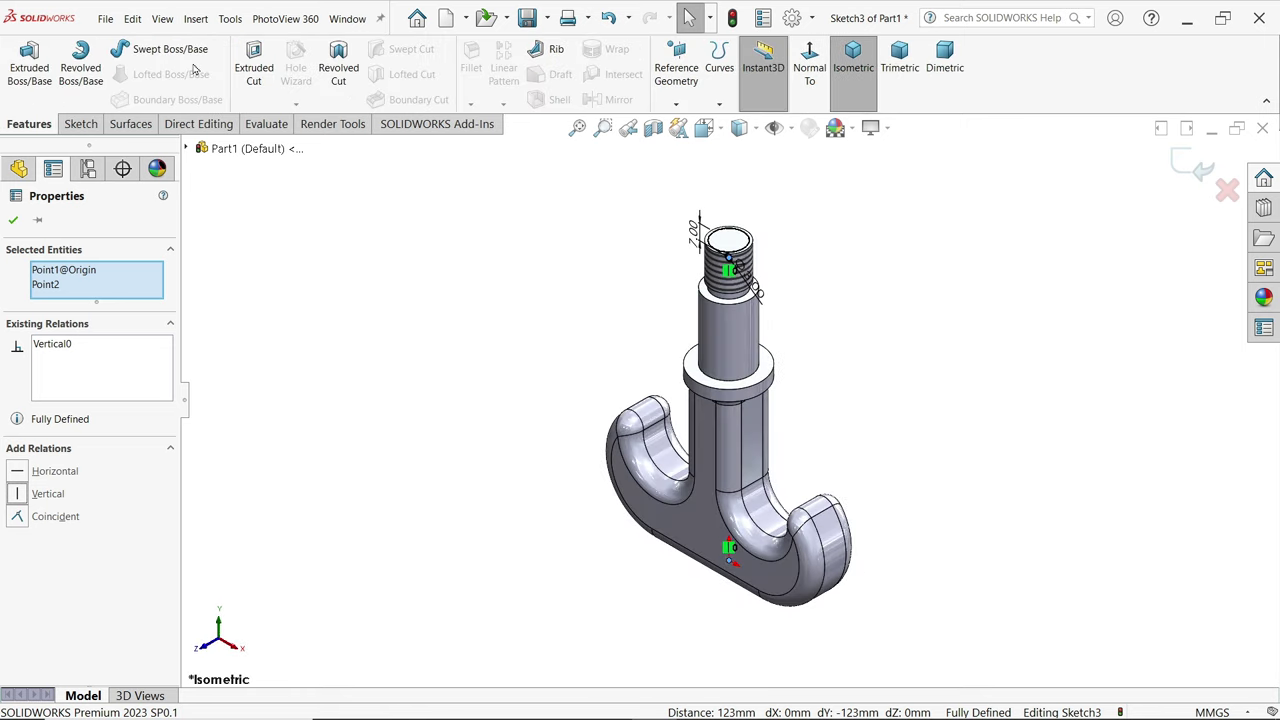
click(254, 67)
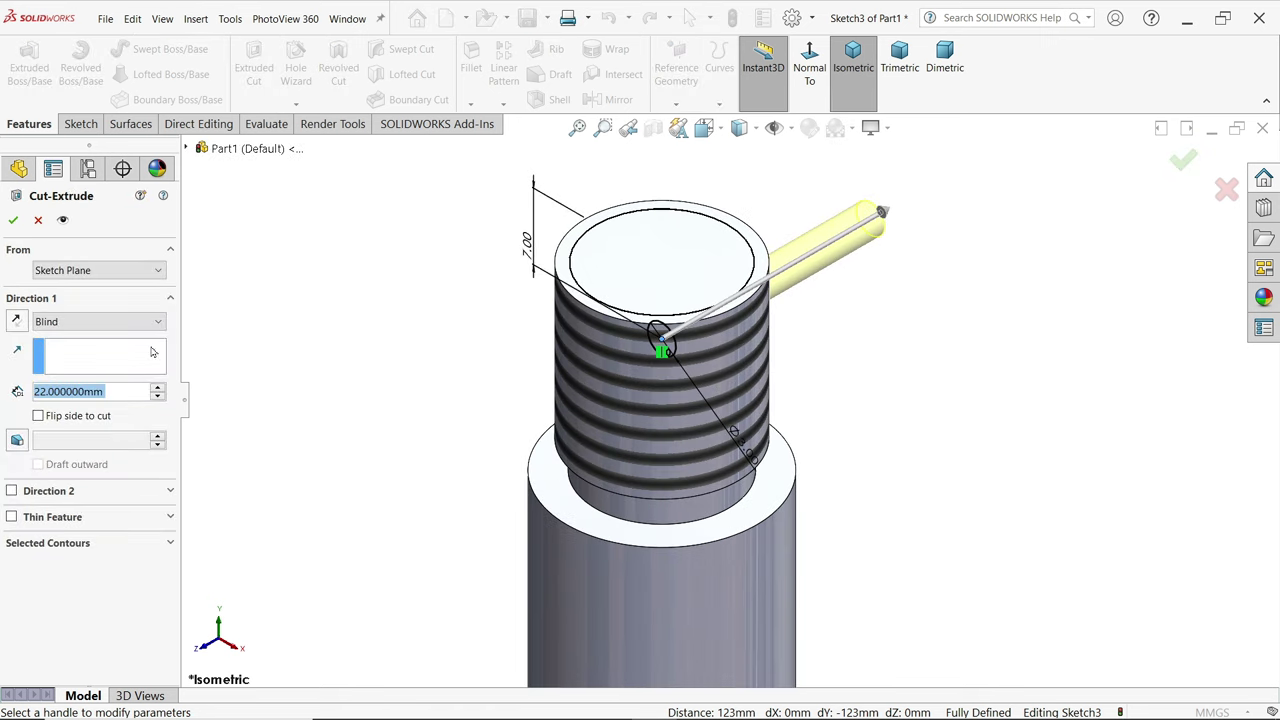
click(42, 322)
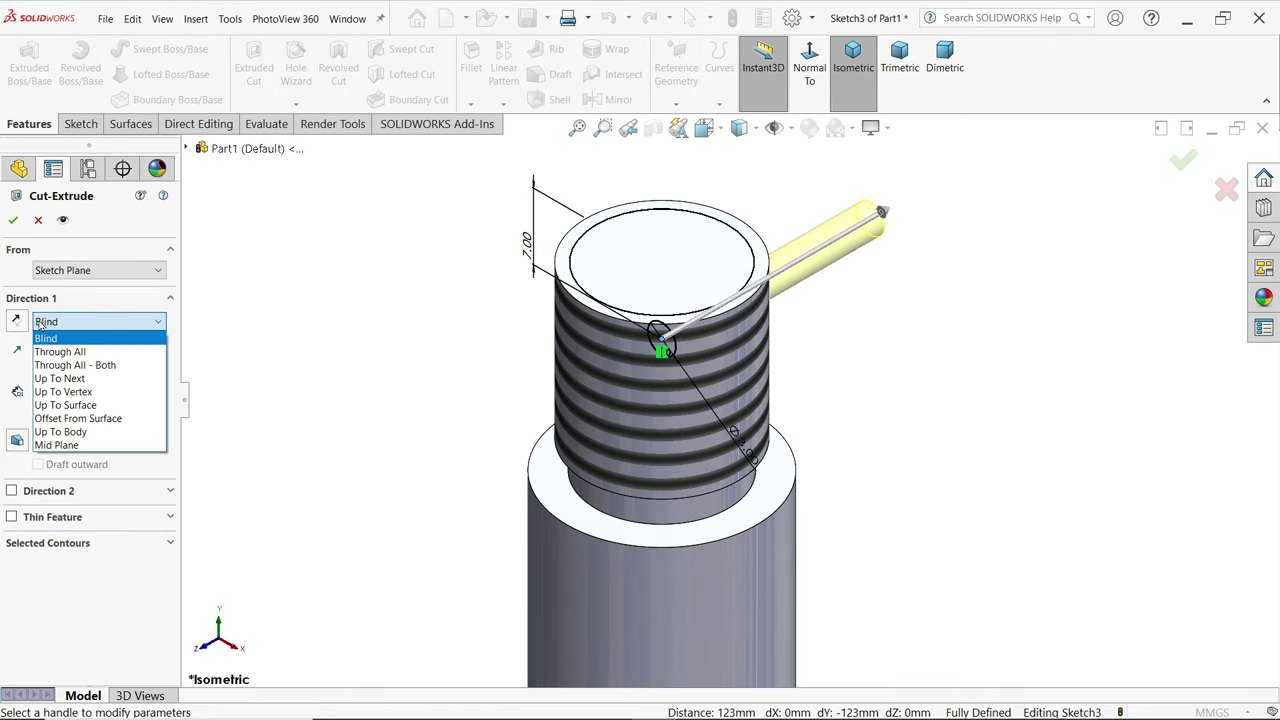
click(113, 366)
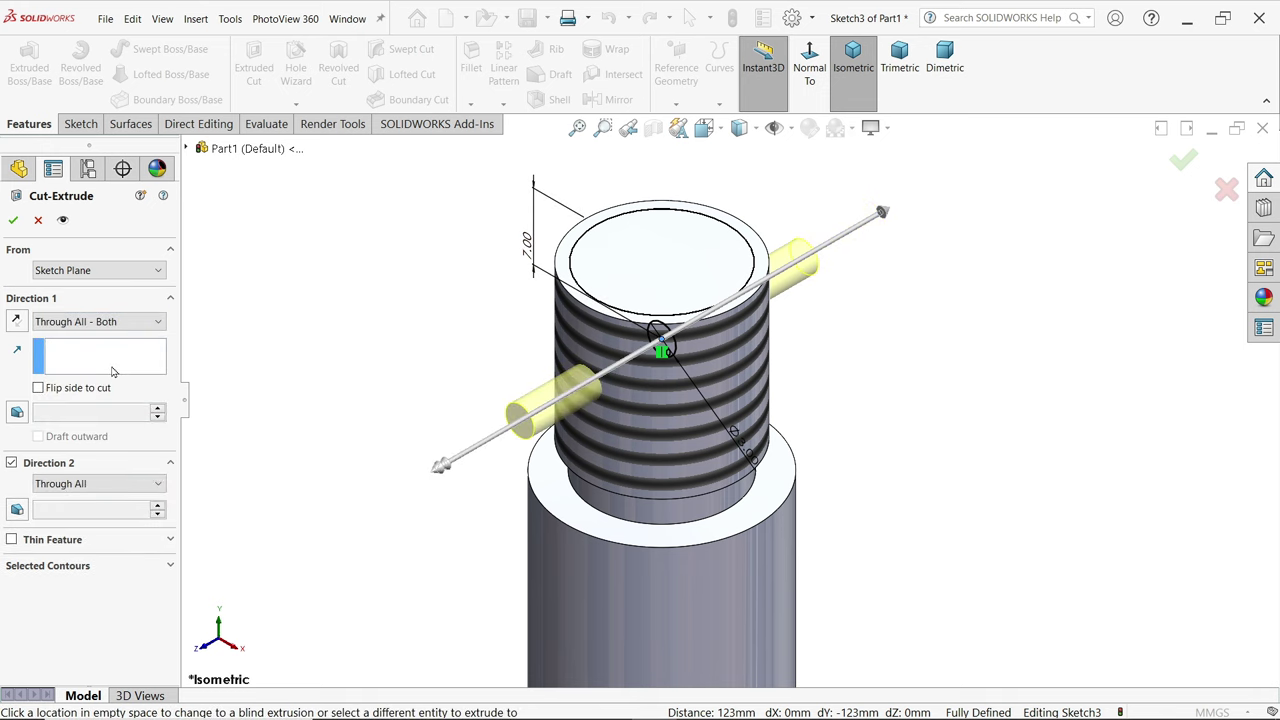
click(13, 221)
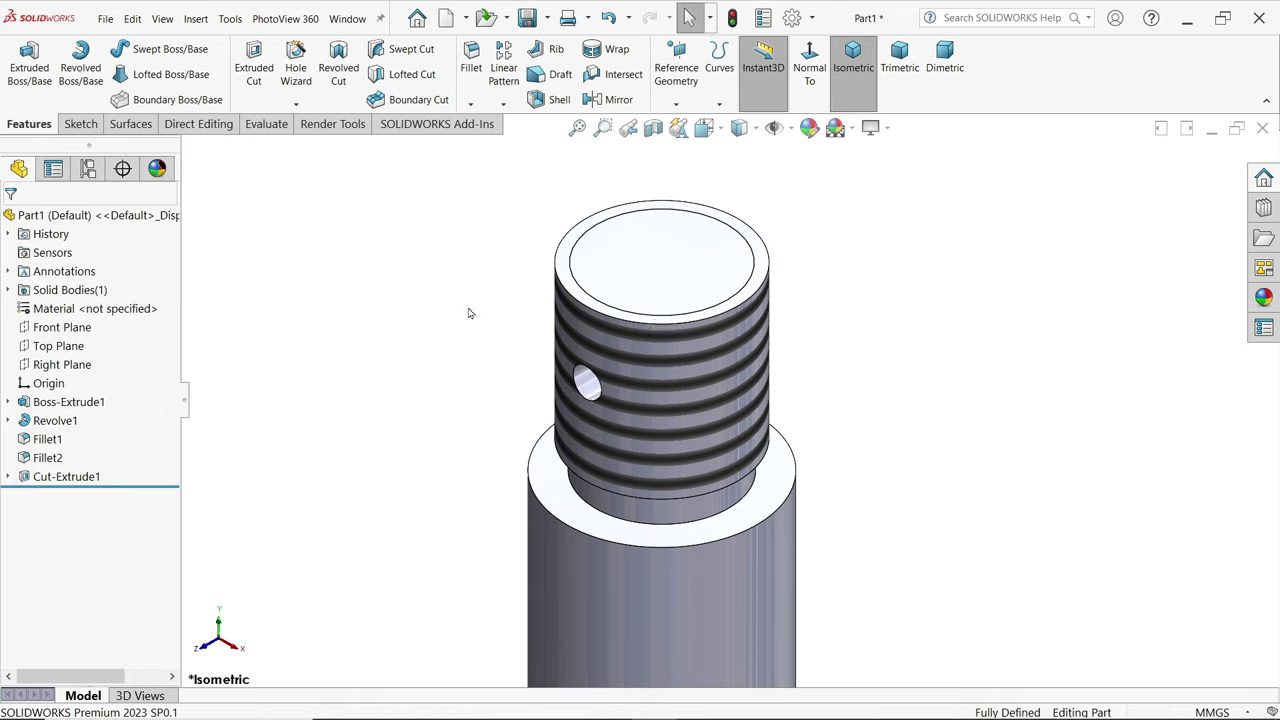
- Apply Plain Carbon Steel as the part's material
scroll(490, 330, up, 5)
scroll(772, 486, down, 4)
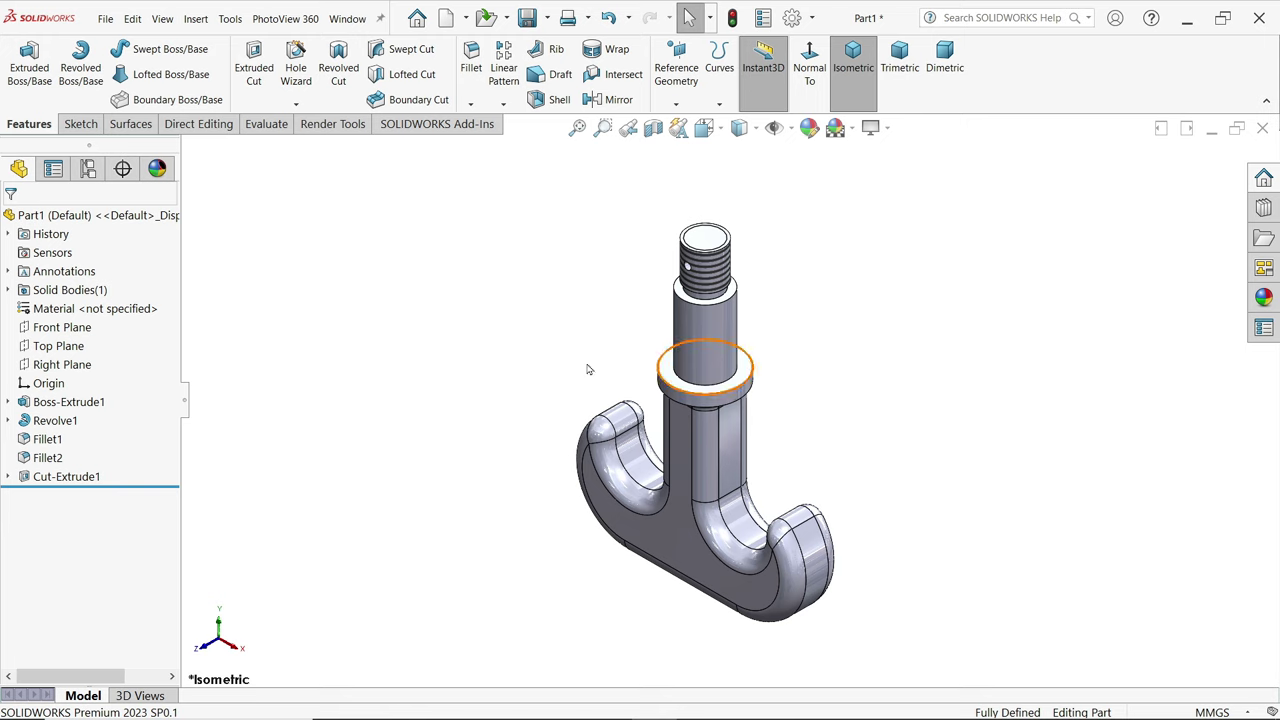
right_click(113, 312)
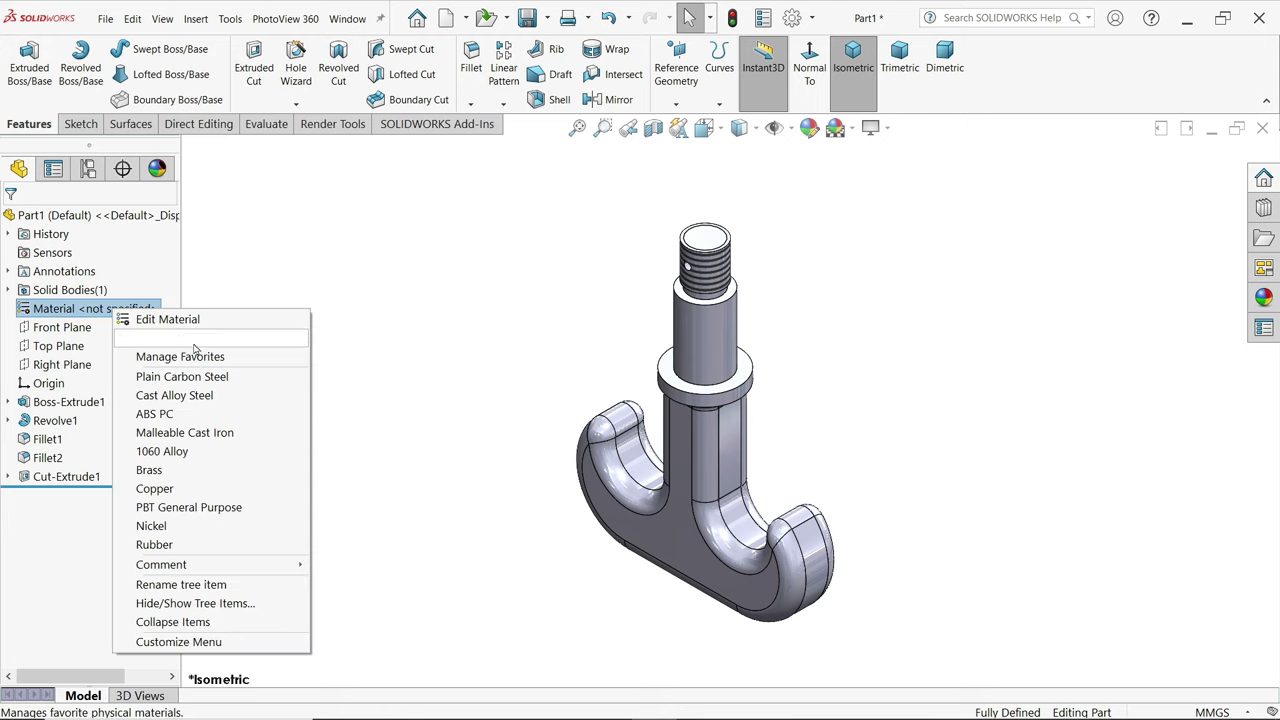
click(170, 320)
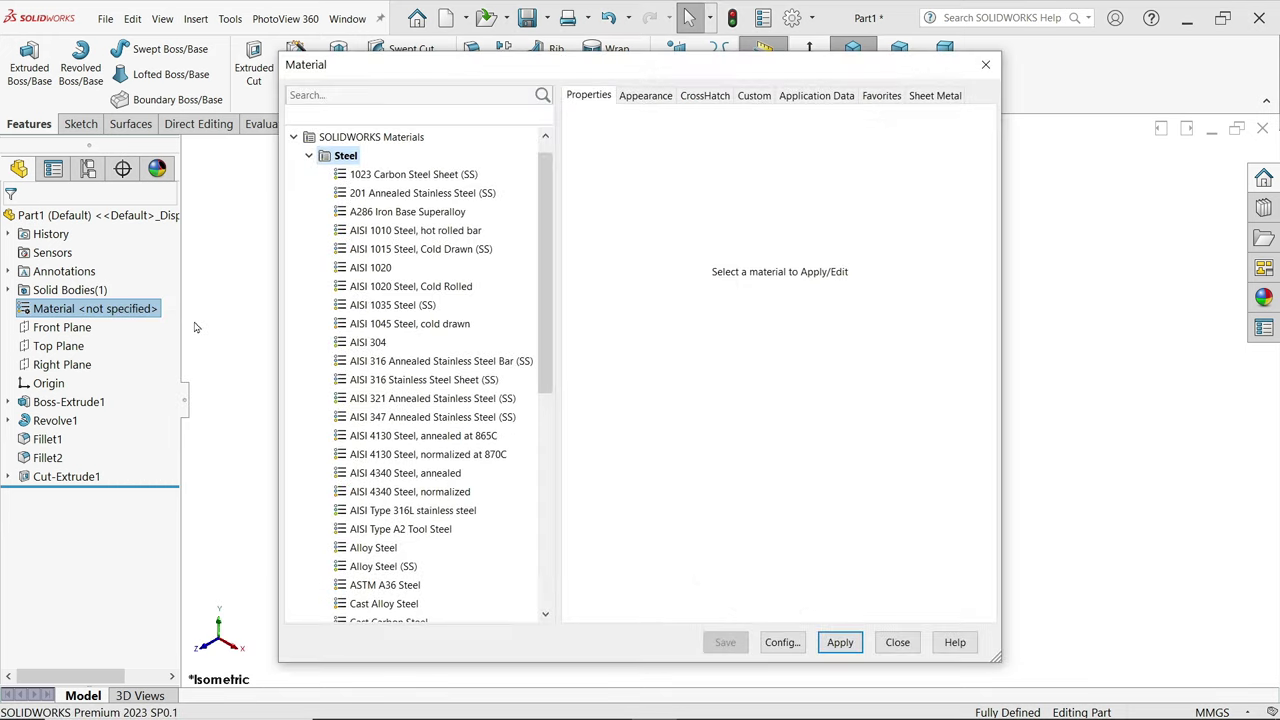
drag(546, 264, 545, 422)
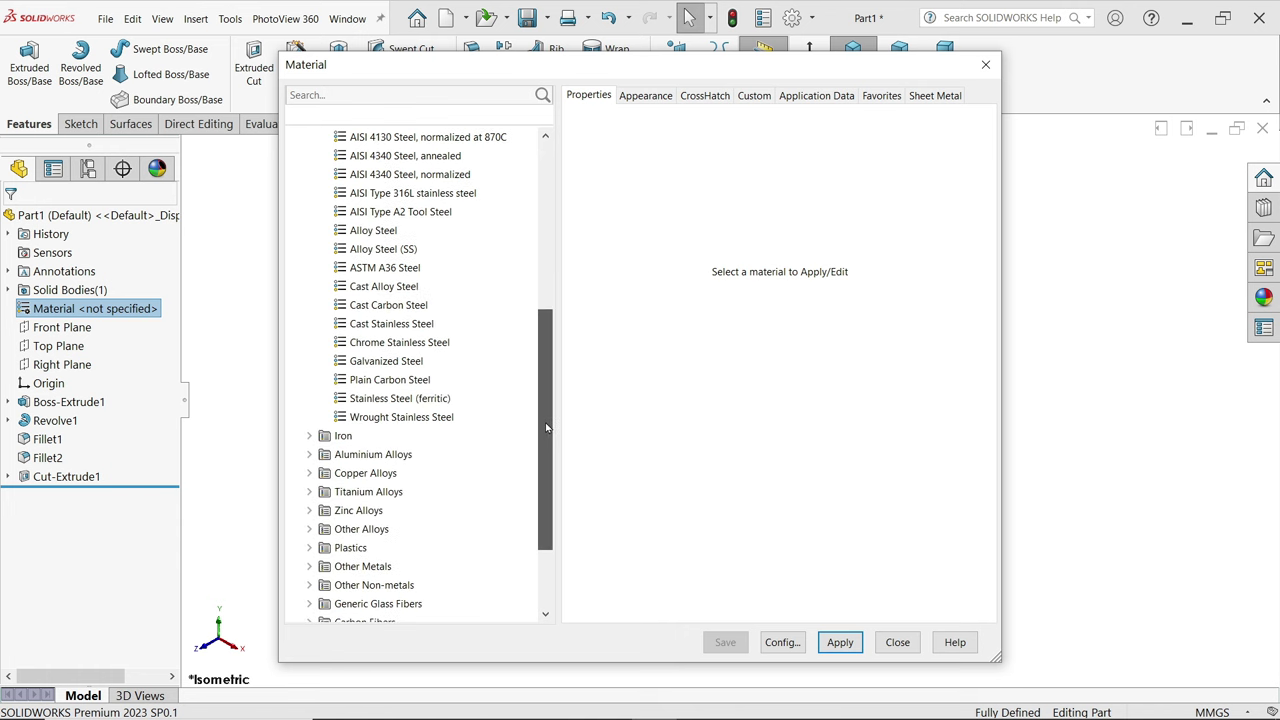
click(397, 381)
click(840, 642)
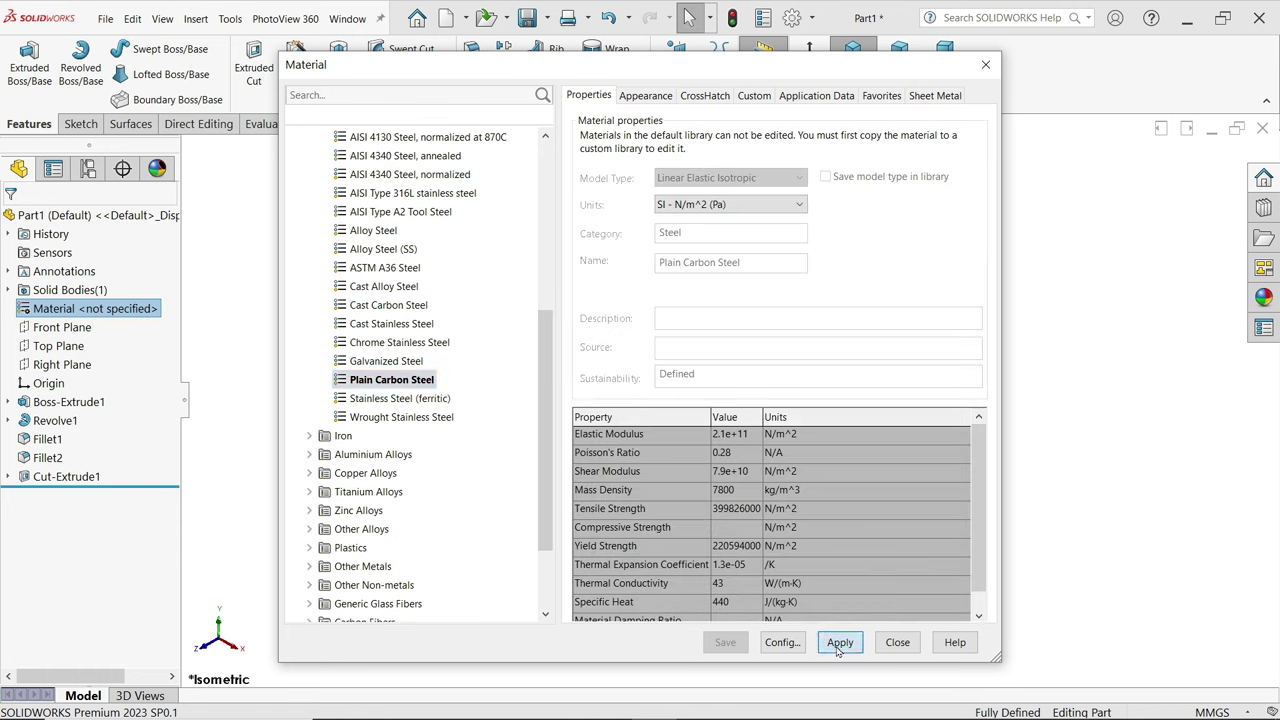
click(898, 643)
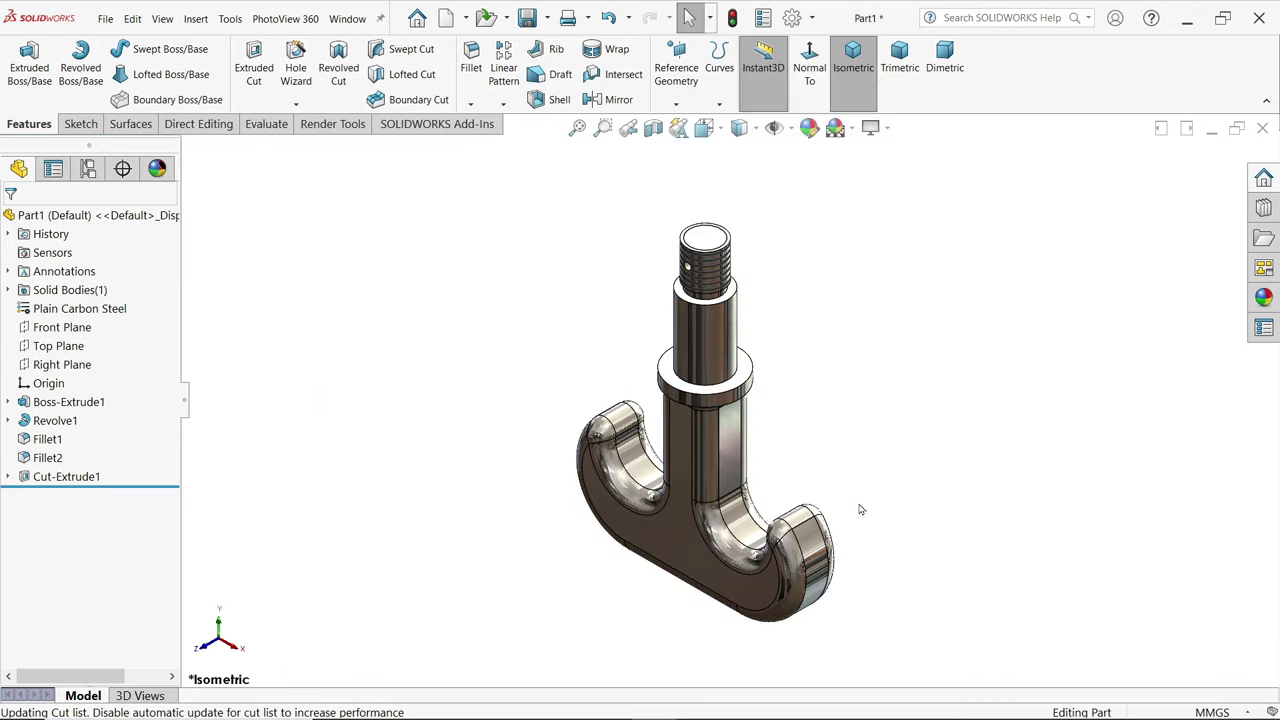
mouse_move(860, 510)
middle_down()
mouse_move(851, 374)
mouse_move(909, 249)
mouse_move(894, 371)
mouse_move(714, 386)
mouse_move(843, 391)
mouse_move(863, 293)
mouse_move(866, 340)
middle_up()
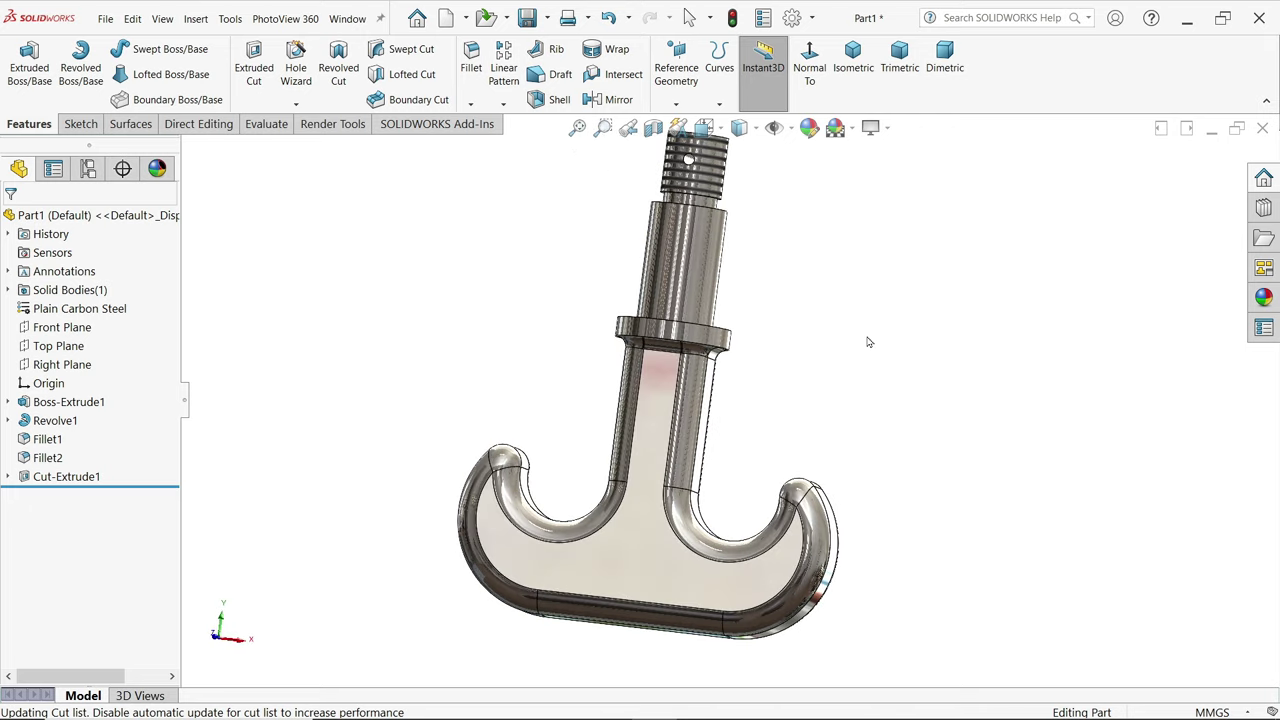
- Give the hook the brushed steel appearance from Metal > Steel and view it trimetric
click(1264, 299)
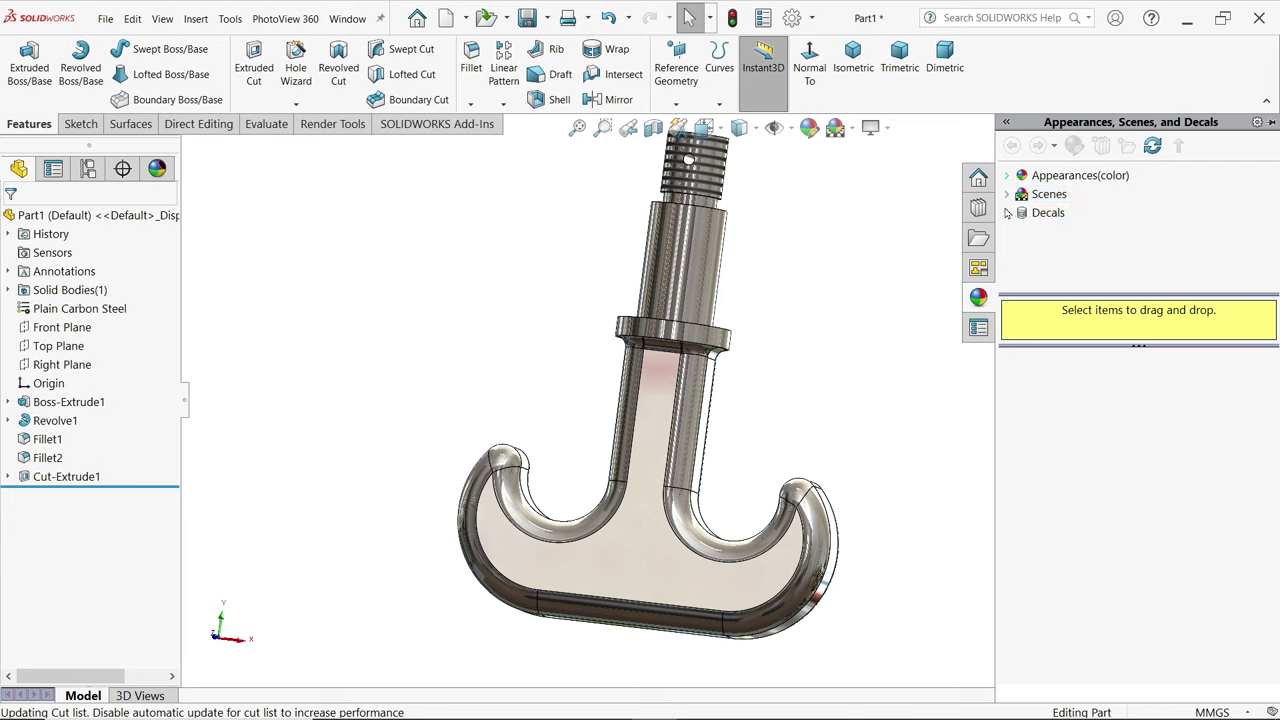
click(1007, 175)
double_click(1062, 210)
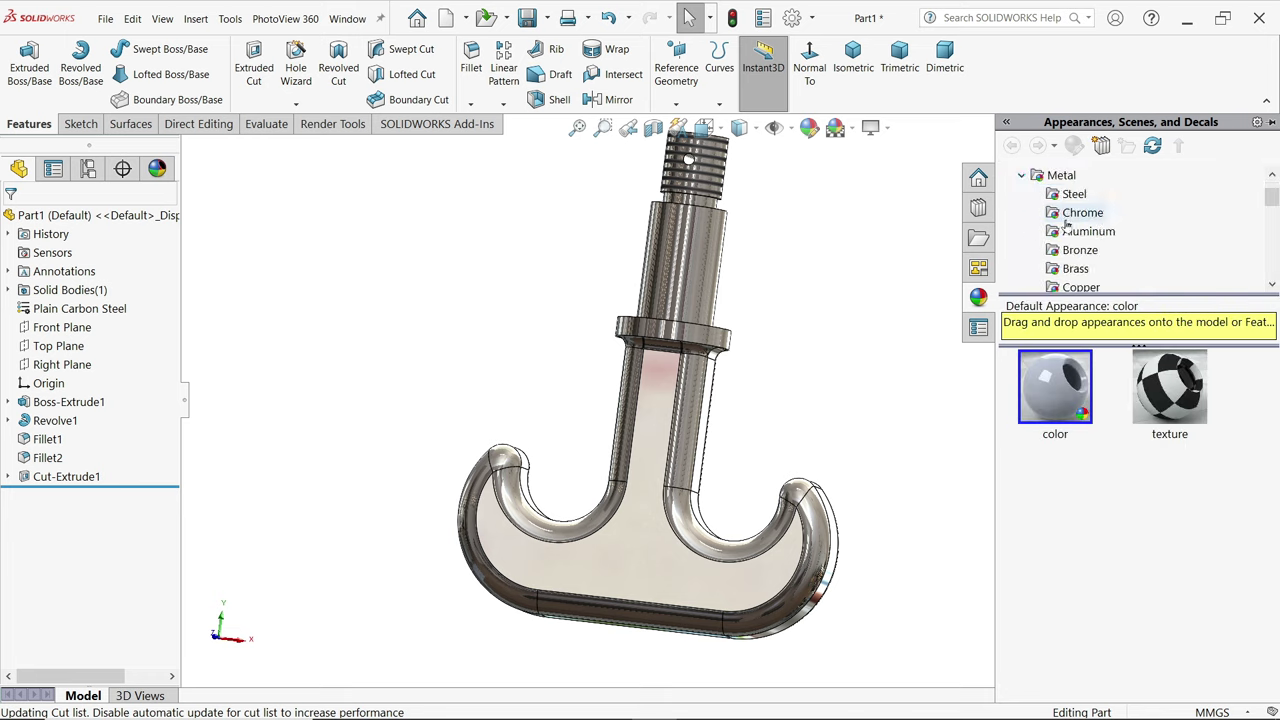
click(1074, 194)
click(1176, 392)
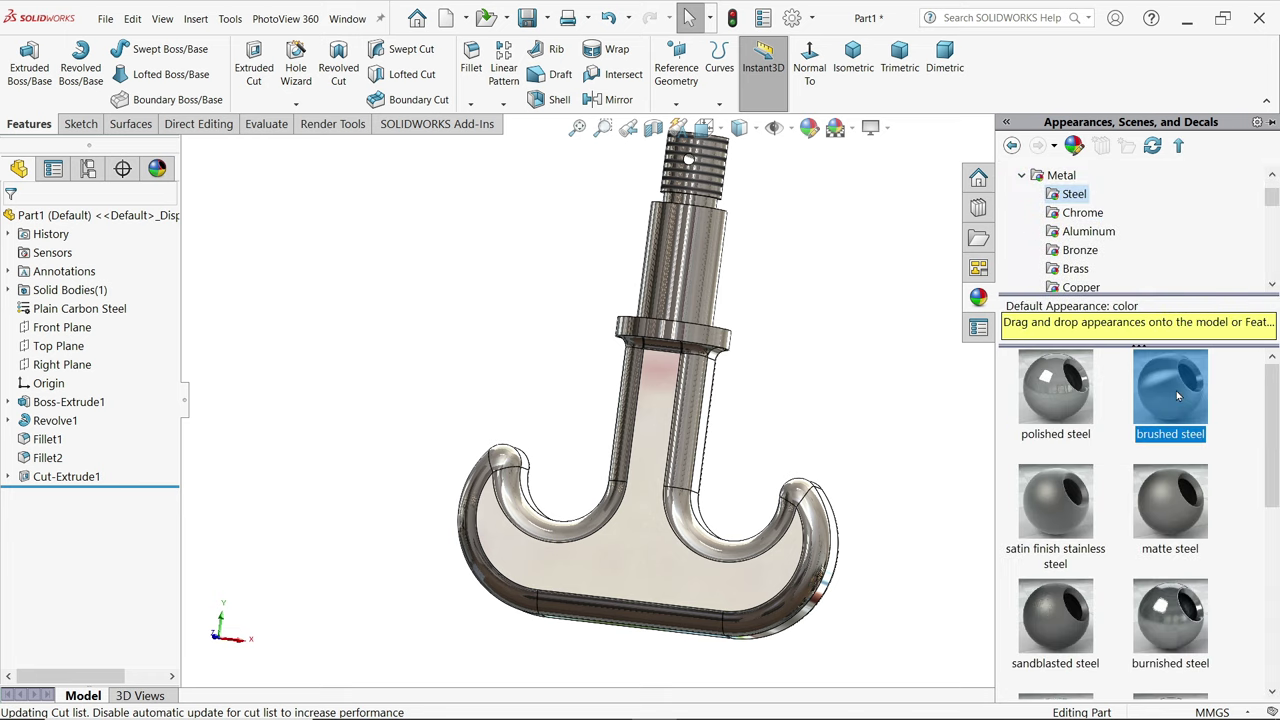
mouse_move(600, 420)
middle_down()
mouse_move(651, 441)
mouse_move(830, 360)
middle_up()
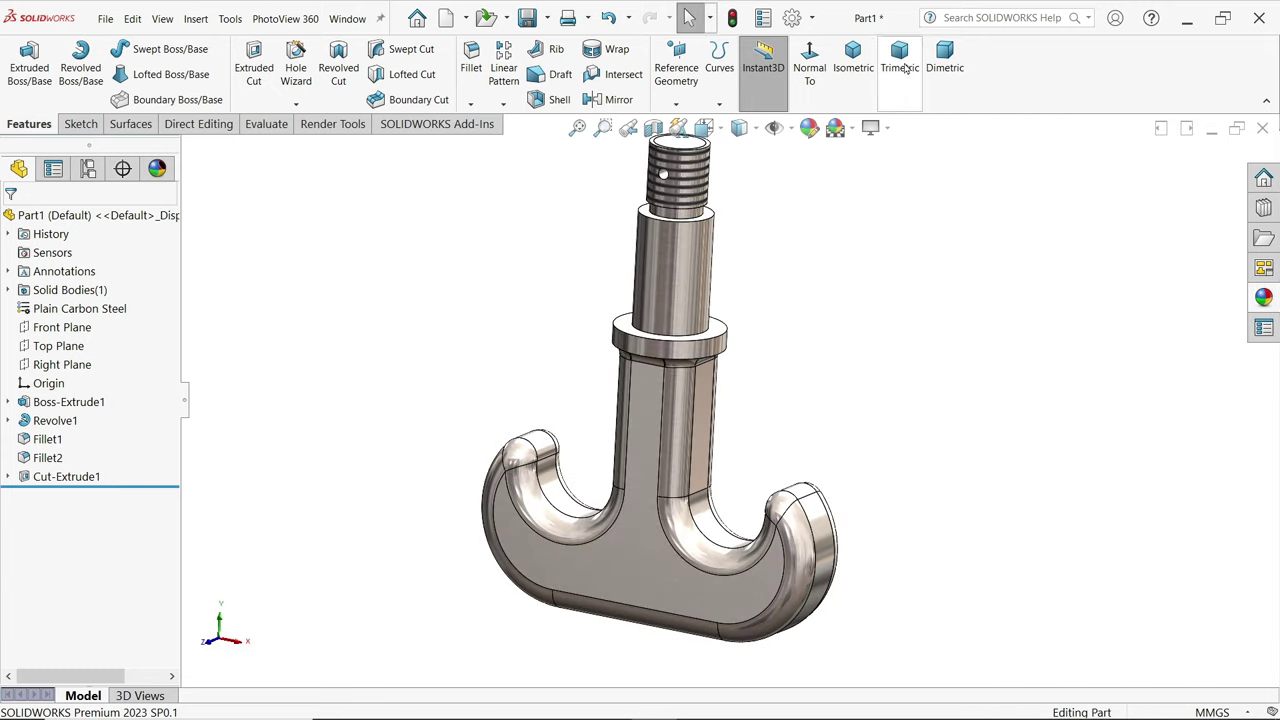
click(900, 60)
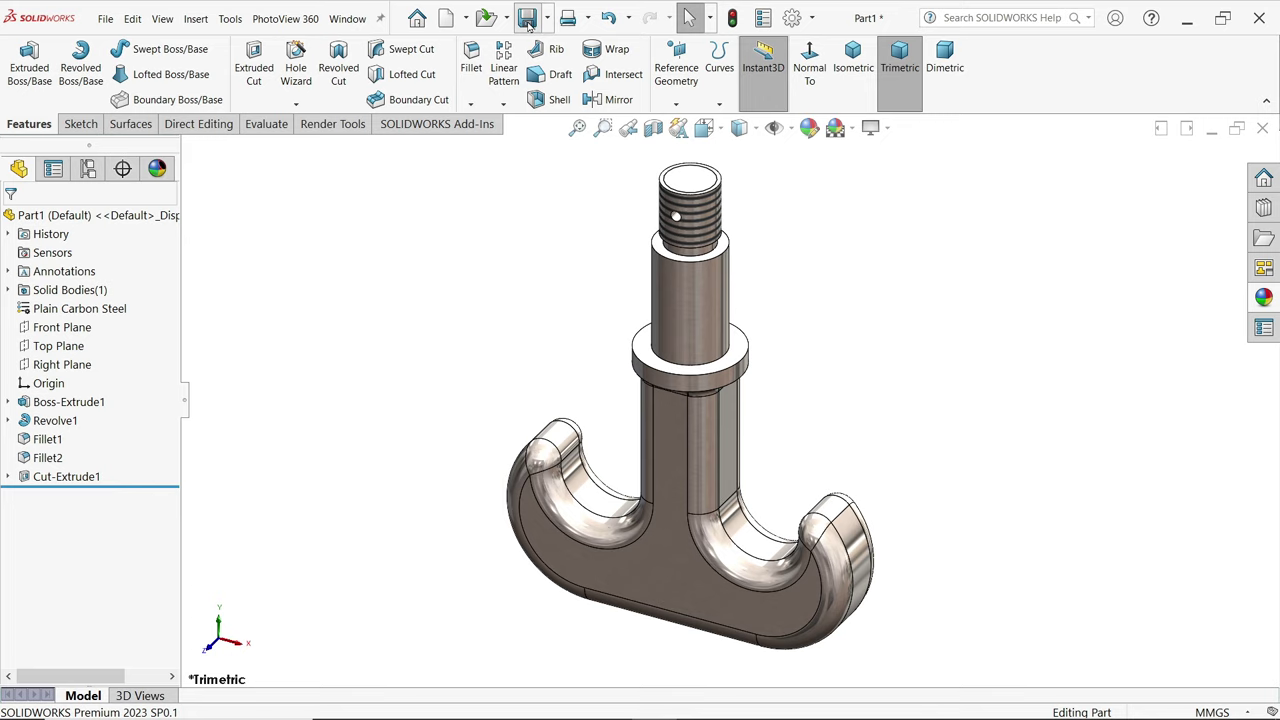
- Save the part as Hook in a new Desktop folder 'CRANE HOOK DRAWING'
click(527, 19)
click(670, 285)
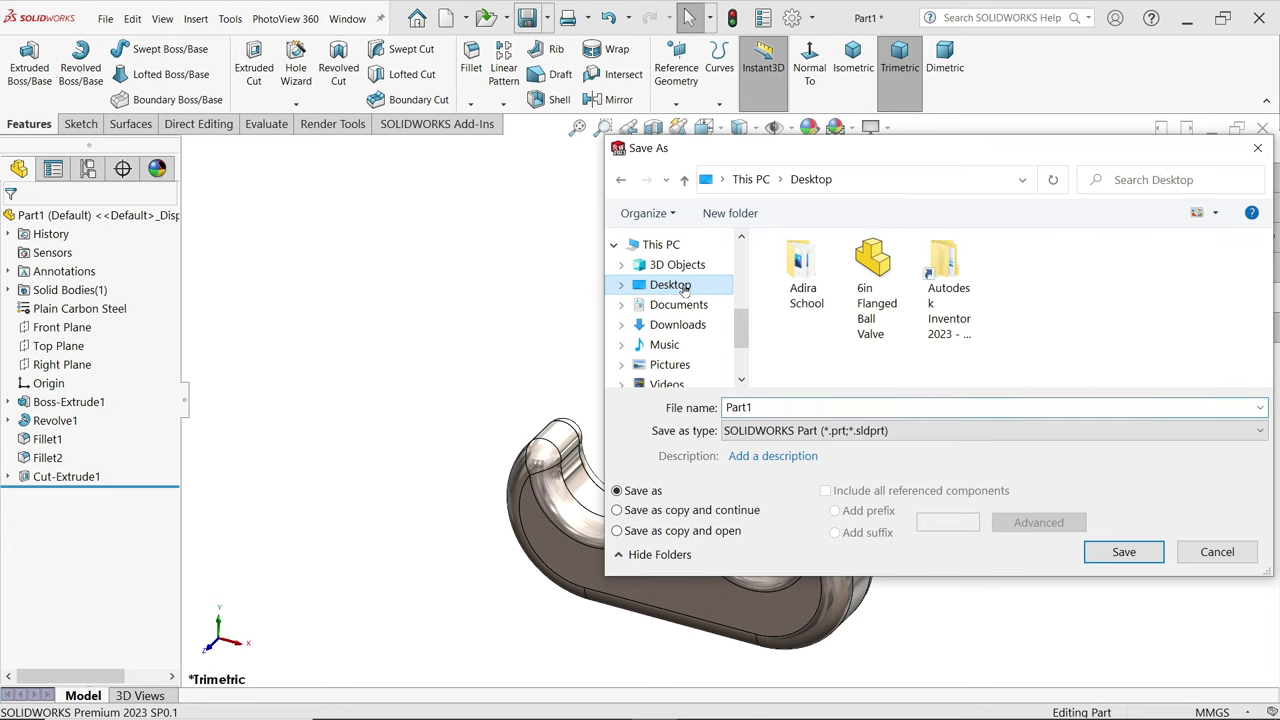
click(729, 212)
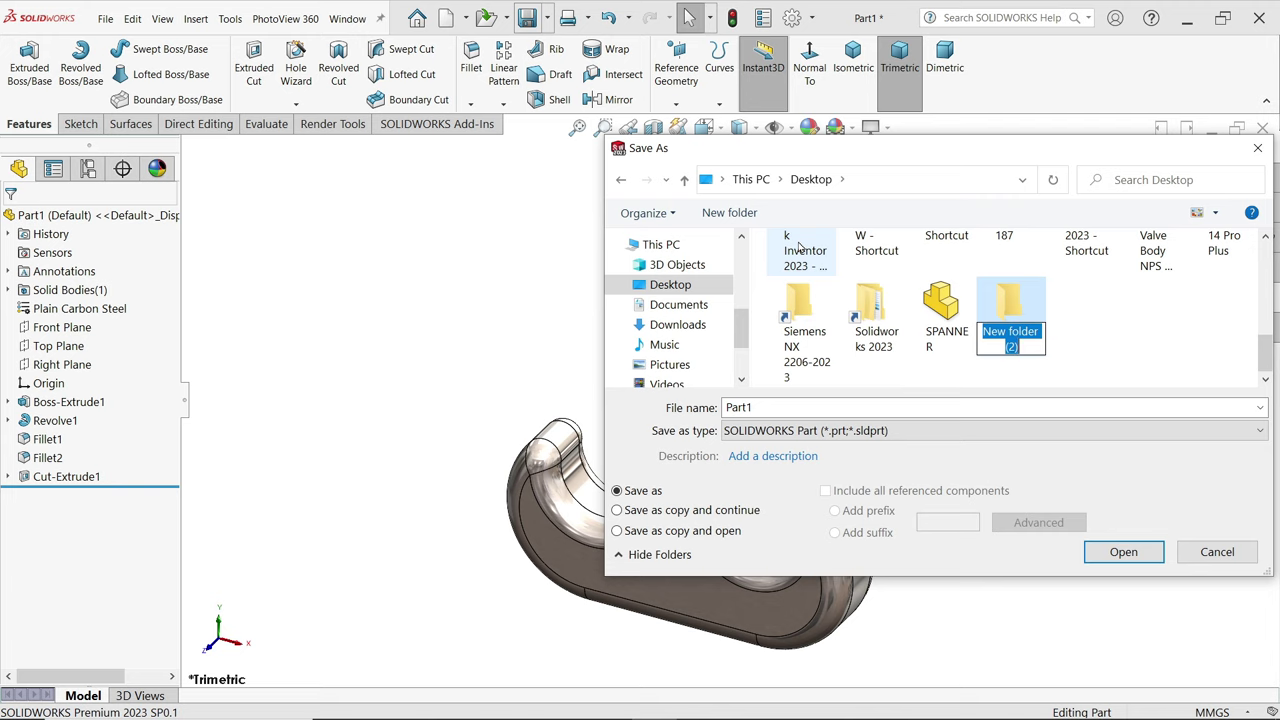
text(CRAN)
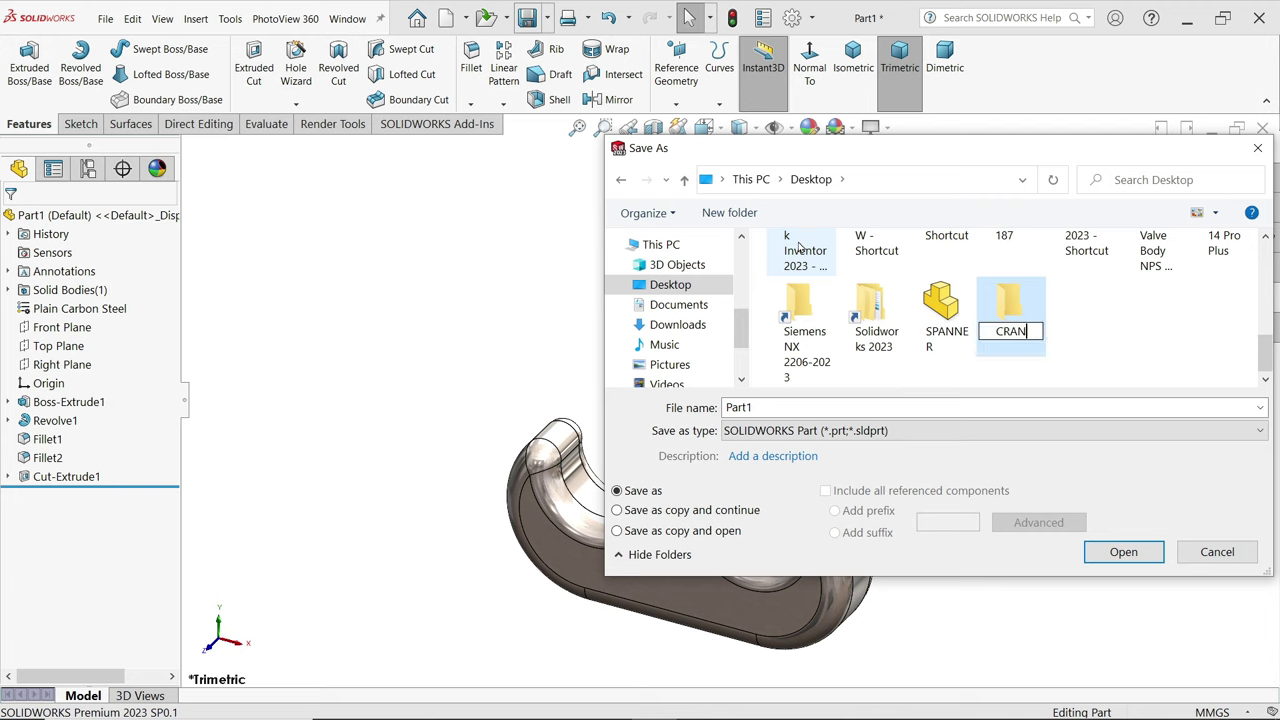
text(E HOOK)
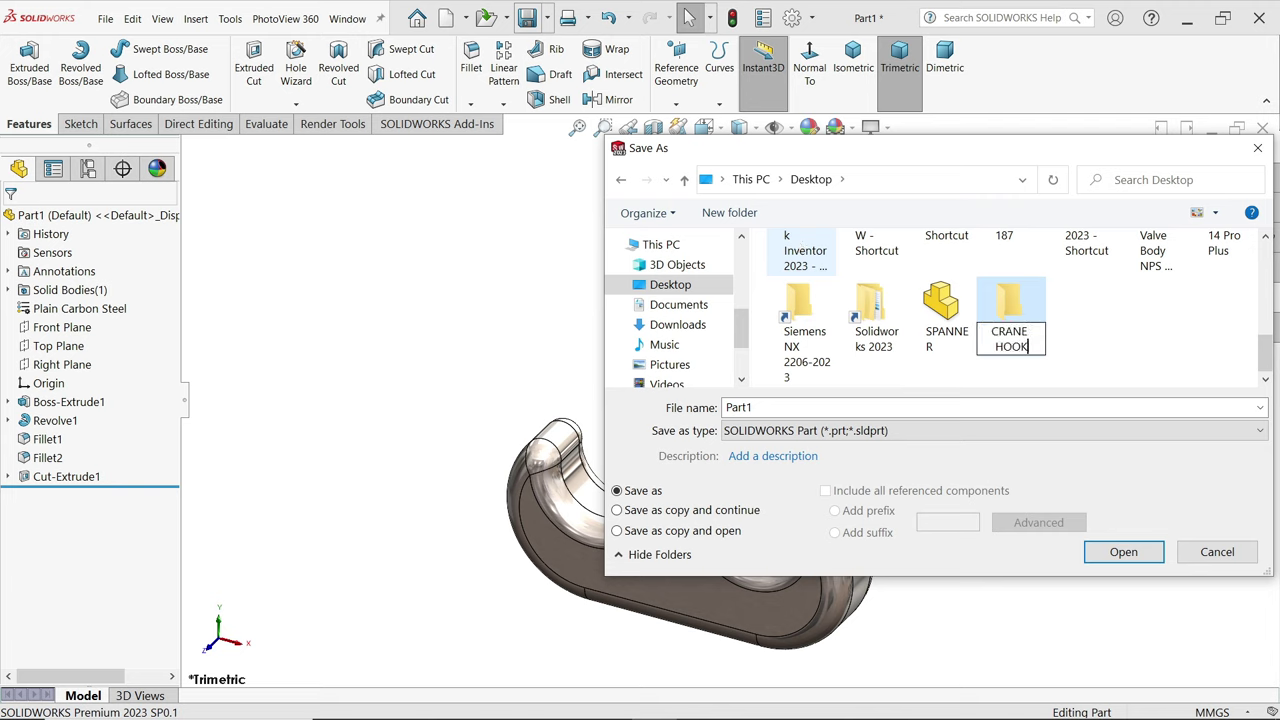
text( DRAWING)
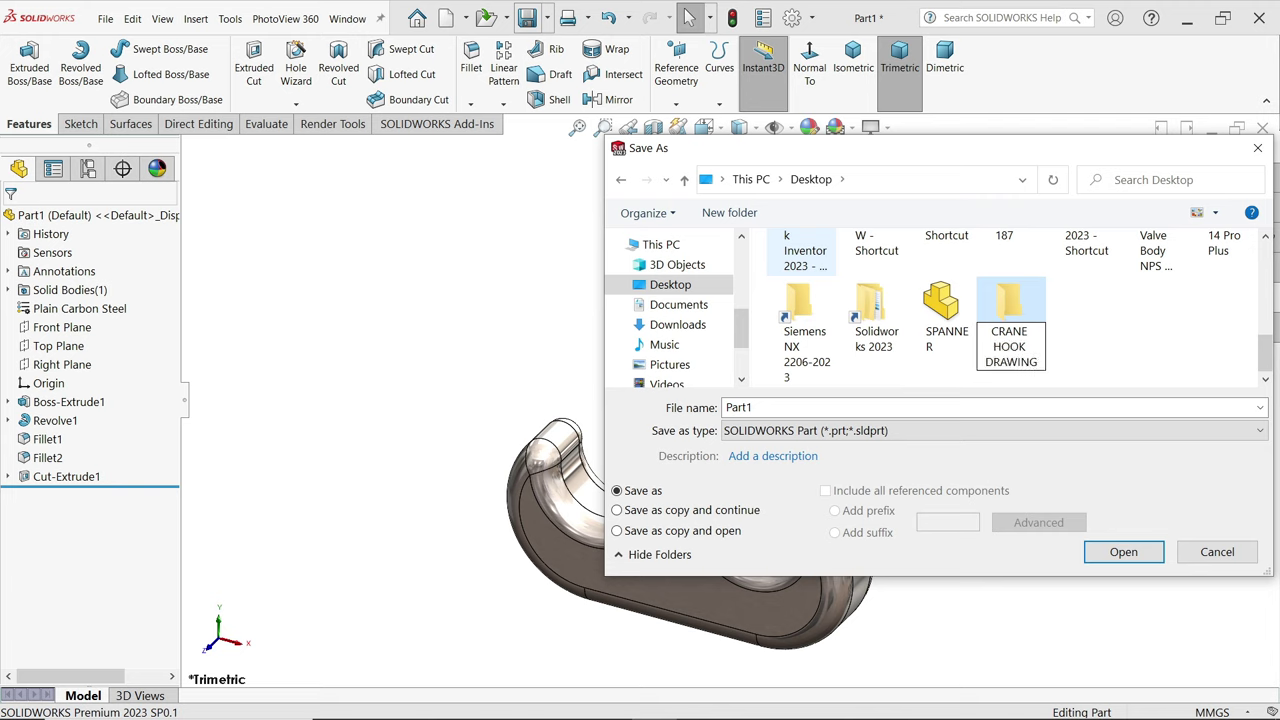
double_click(1019, 312)
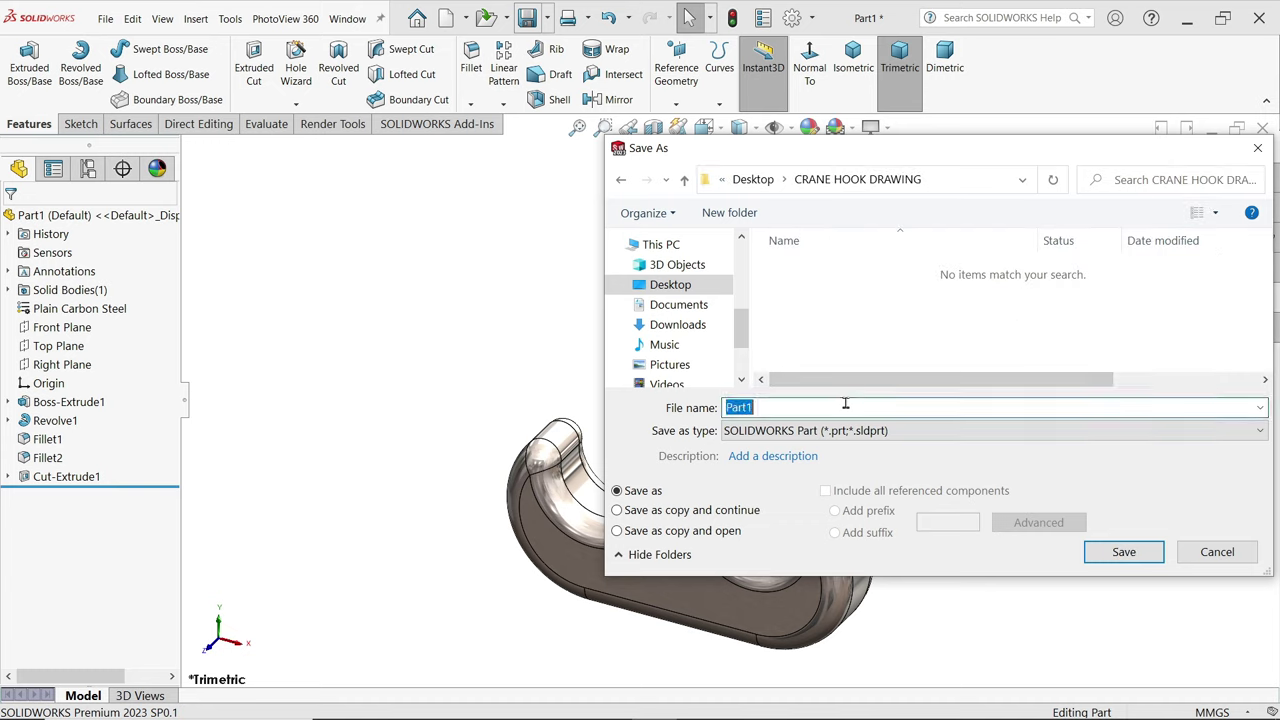
text(Hook)
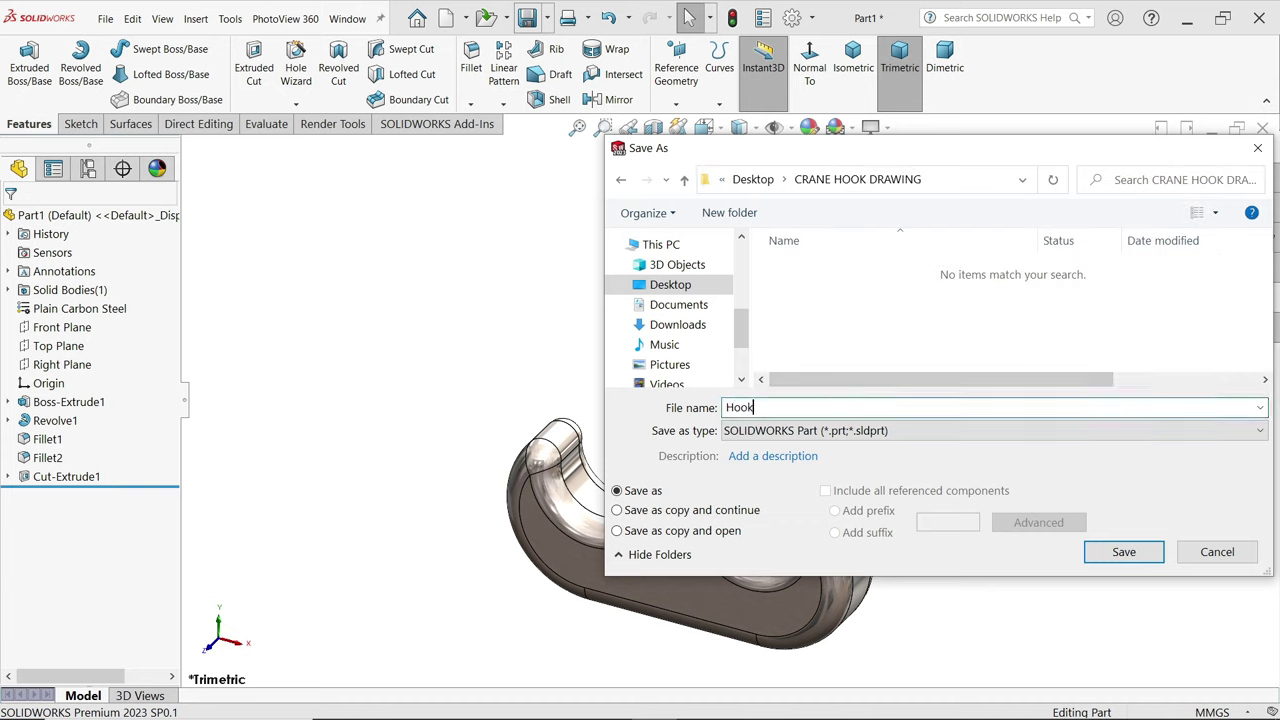
click(1122, 553)
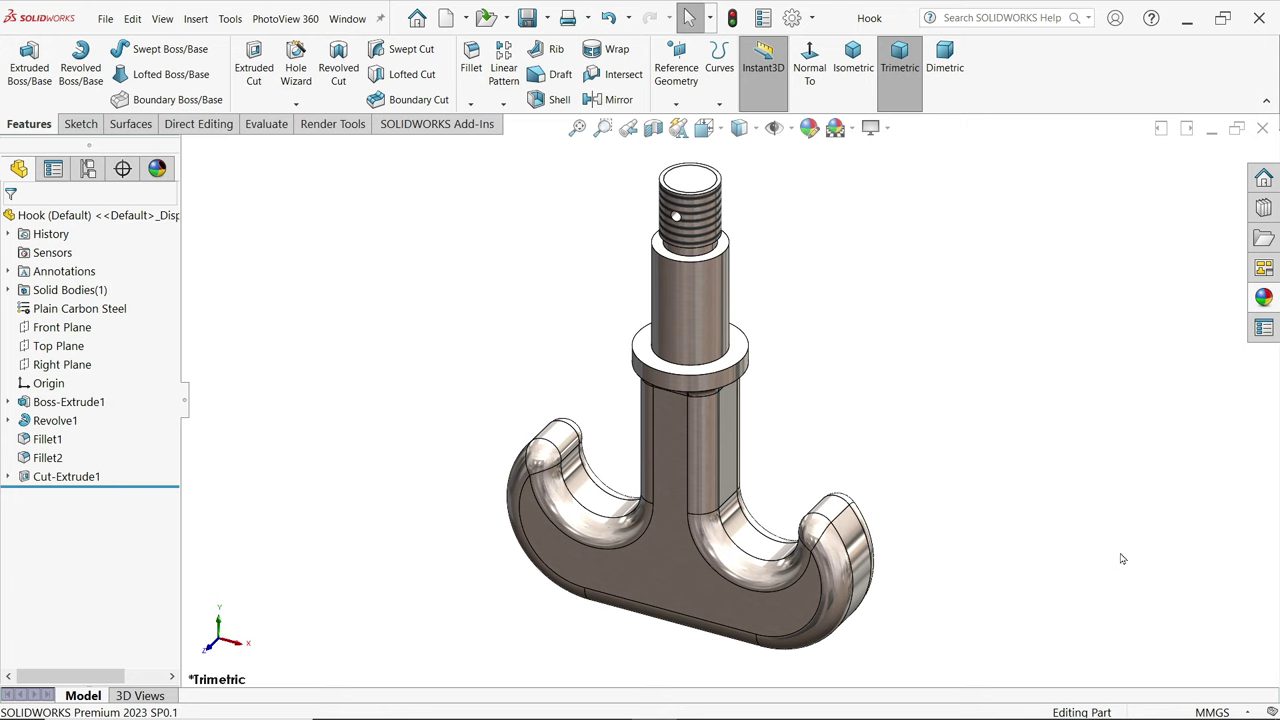
- Create a new part with a Plain White background scene
click(105, 18)
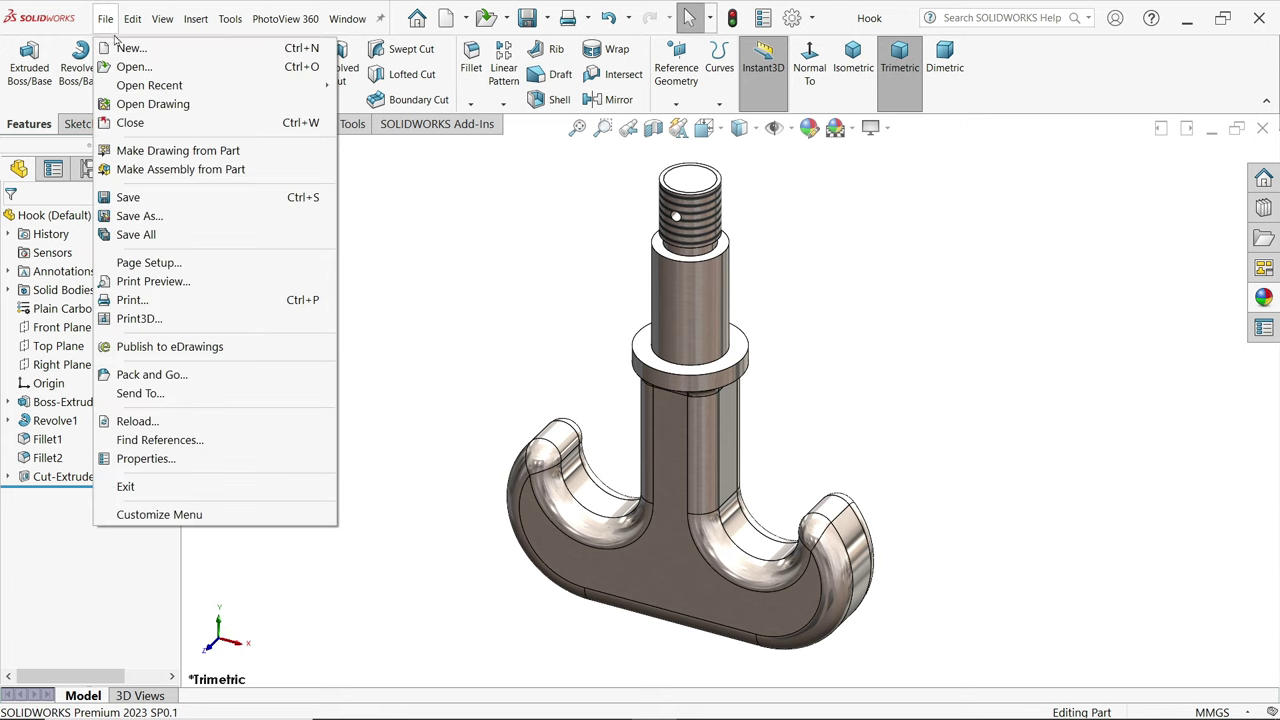
click(122, 47)
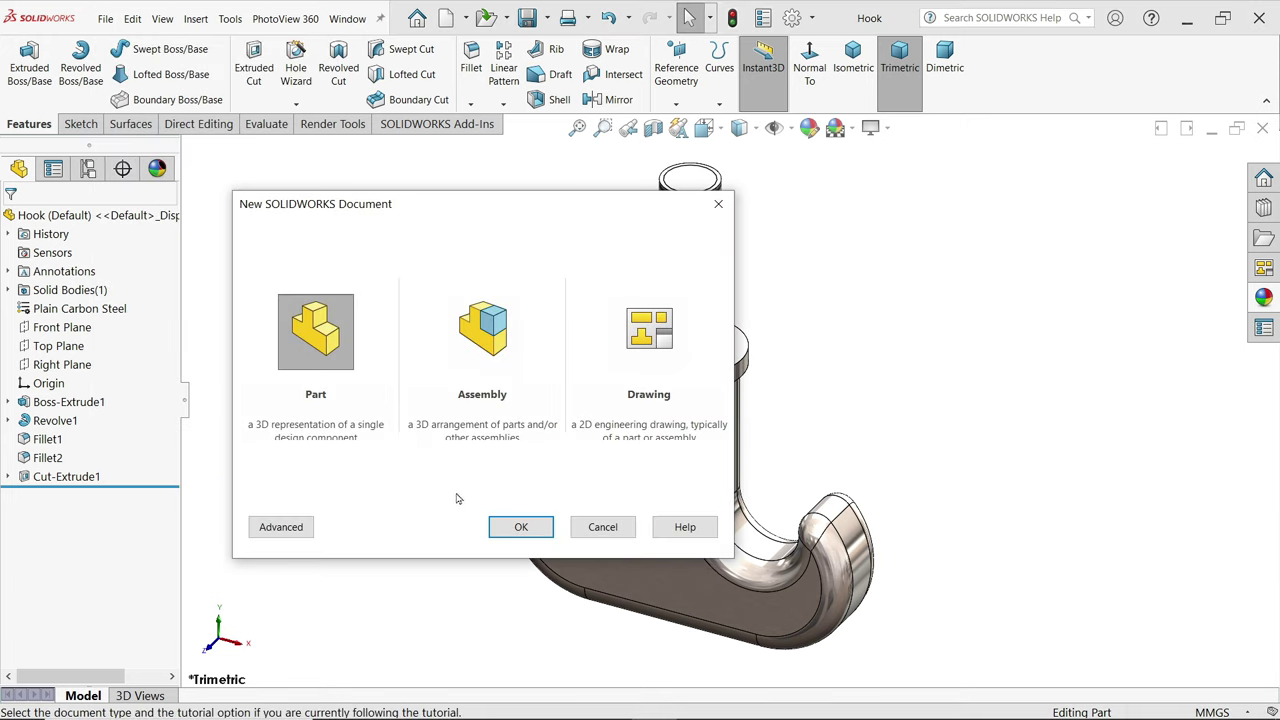
click(505, 532)
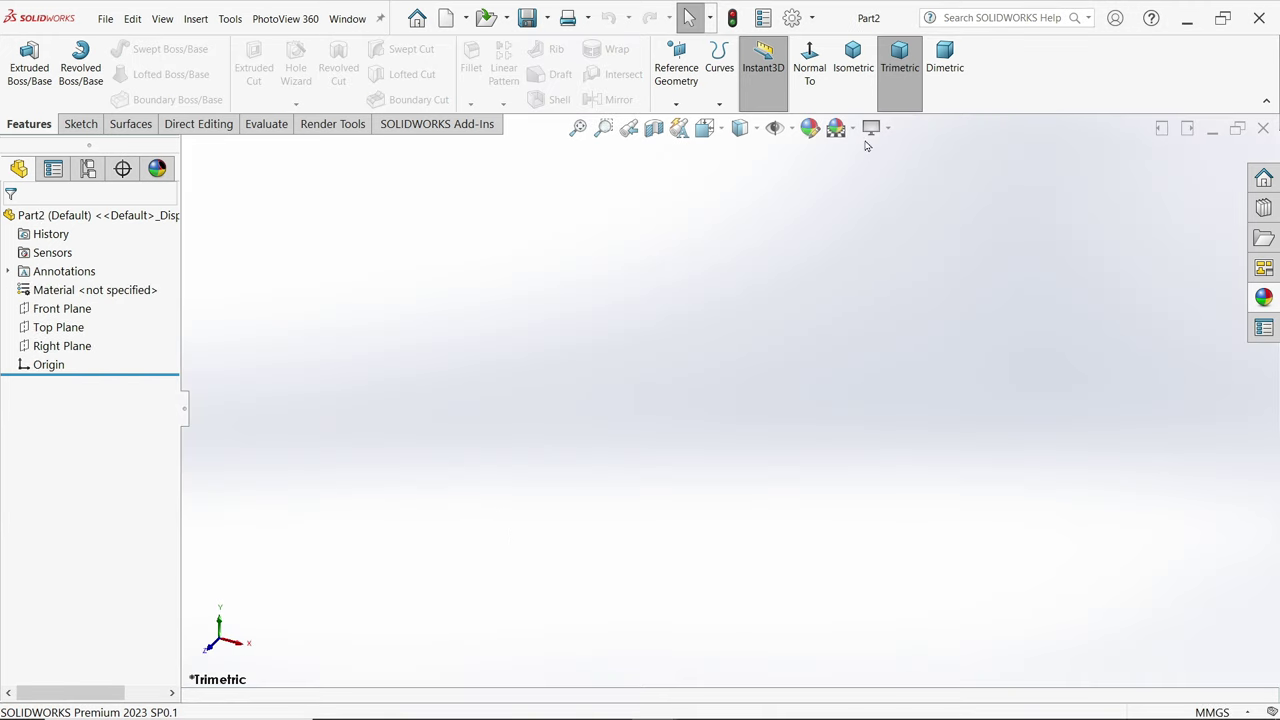
click(836, 128)
click(872, 169)
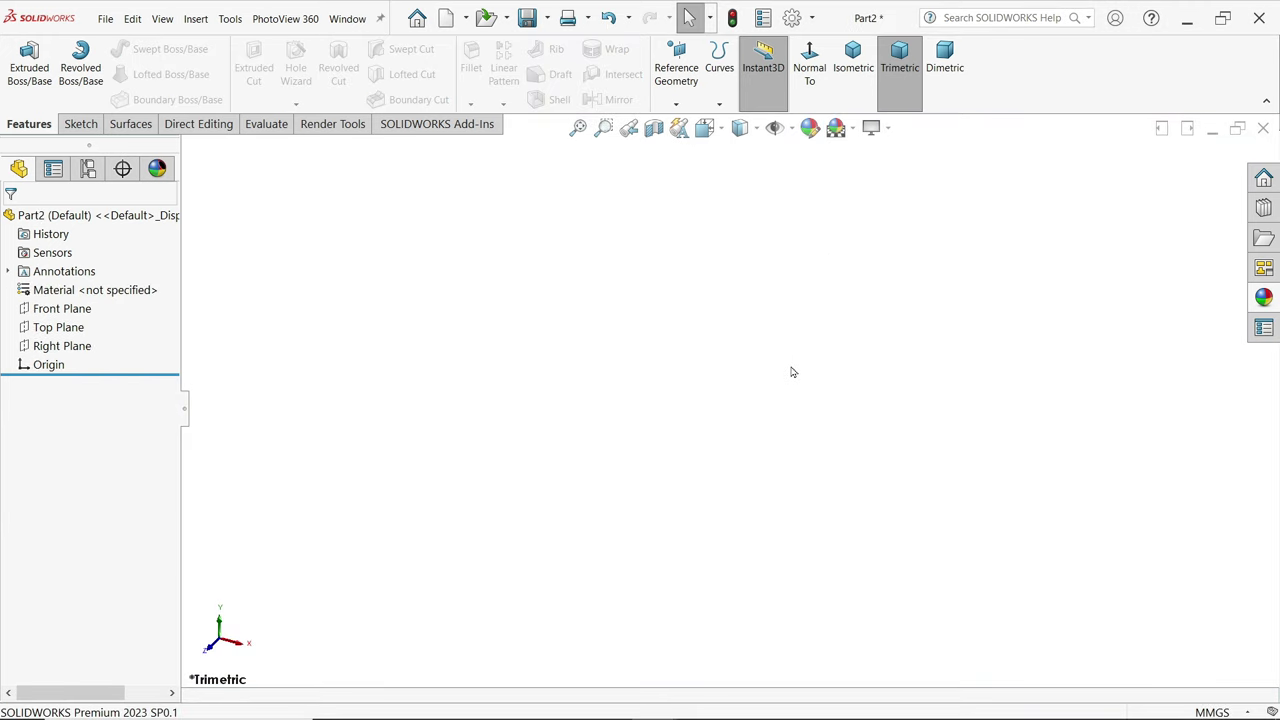
key(alt+Tab)
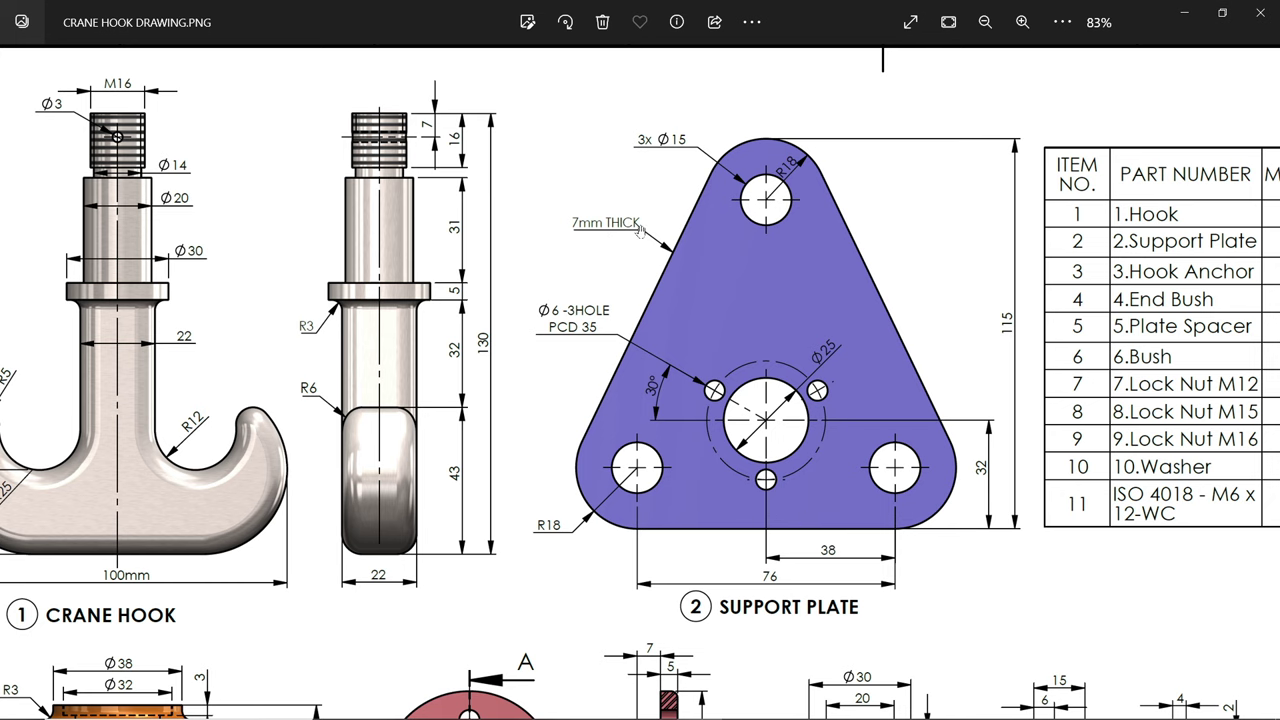
- On the Front Plane, sketch a closed triangle with a top apex and a level base
click(1184, 14)
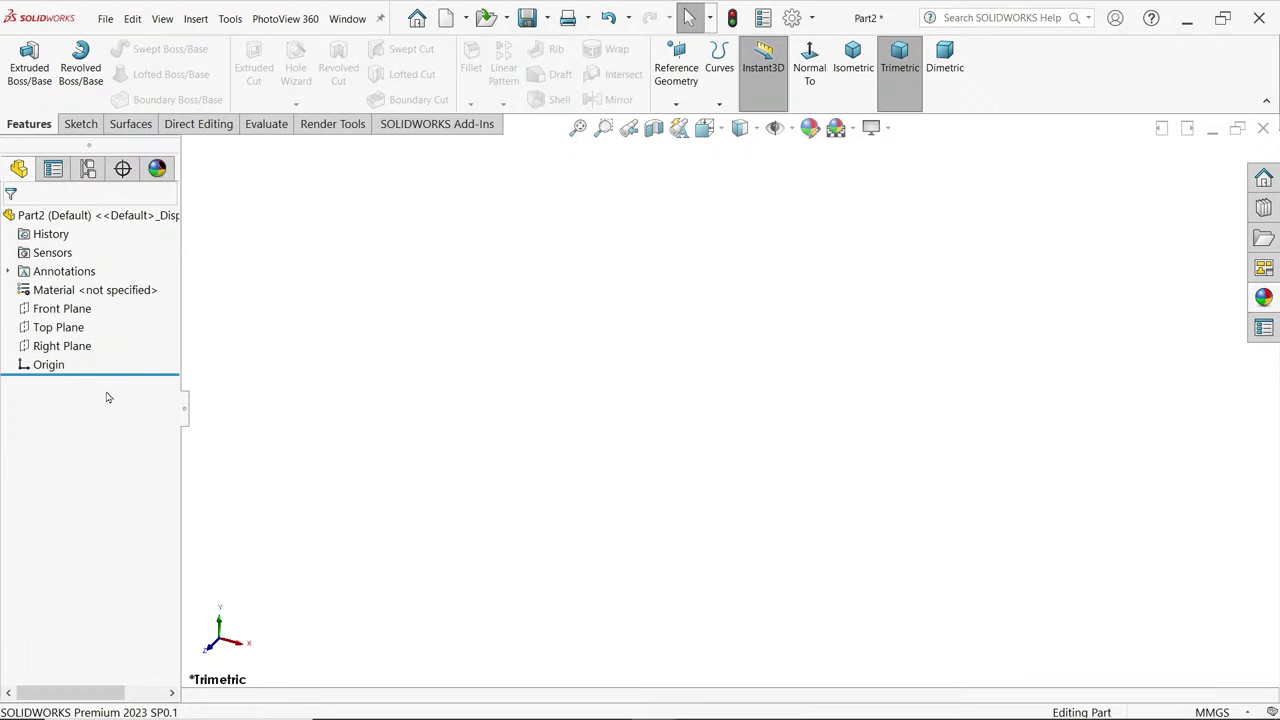
click(62, 308)
click(87, 289)
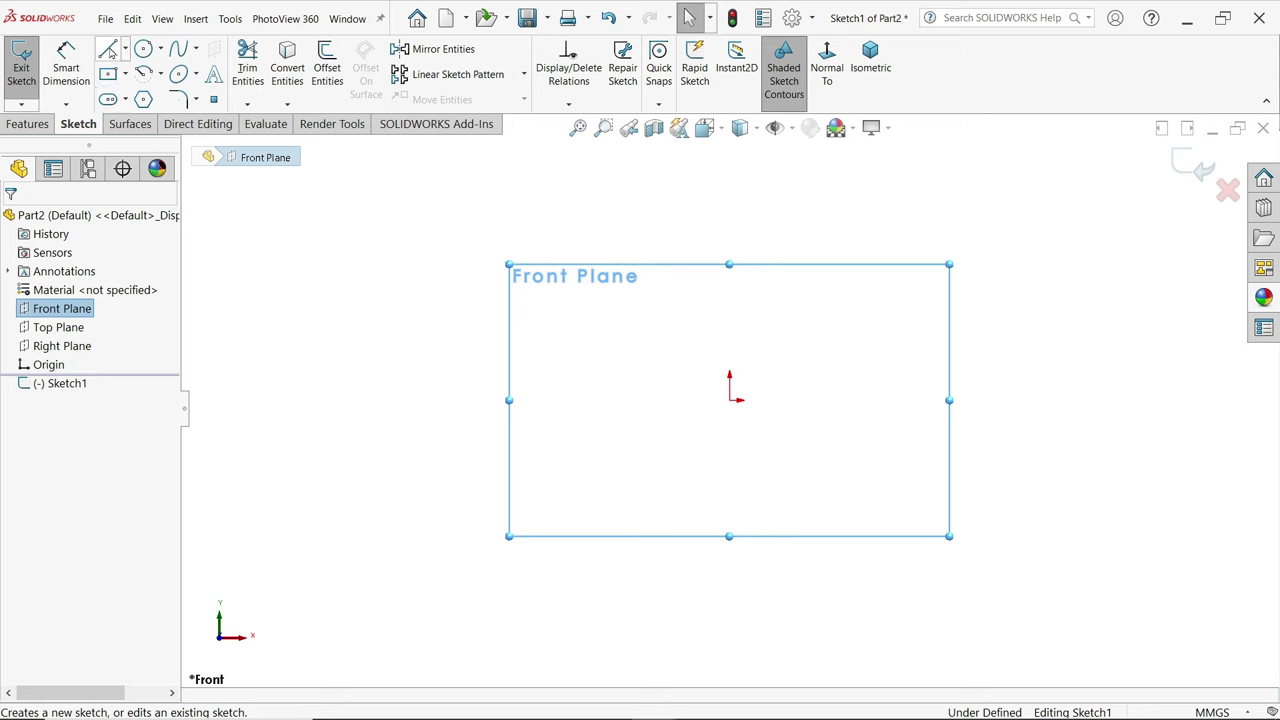
click(108, 50)
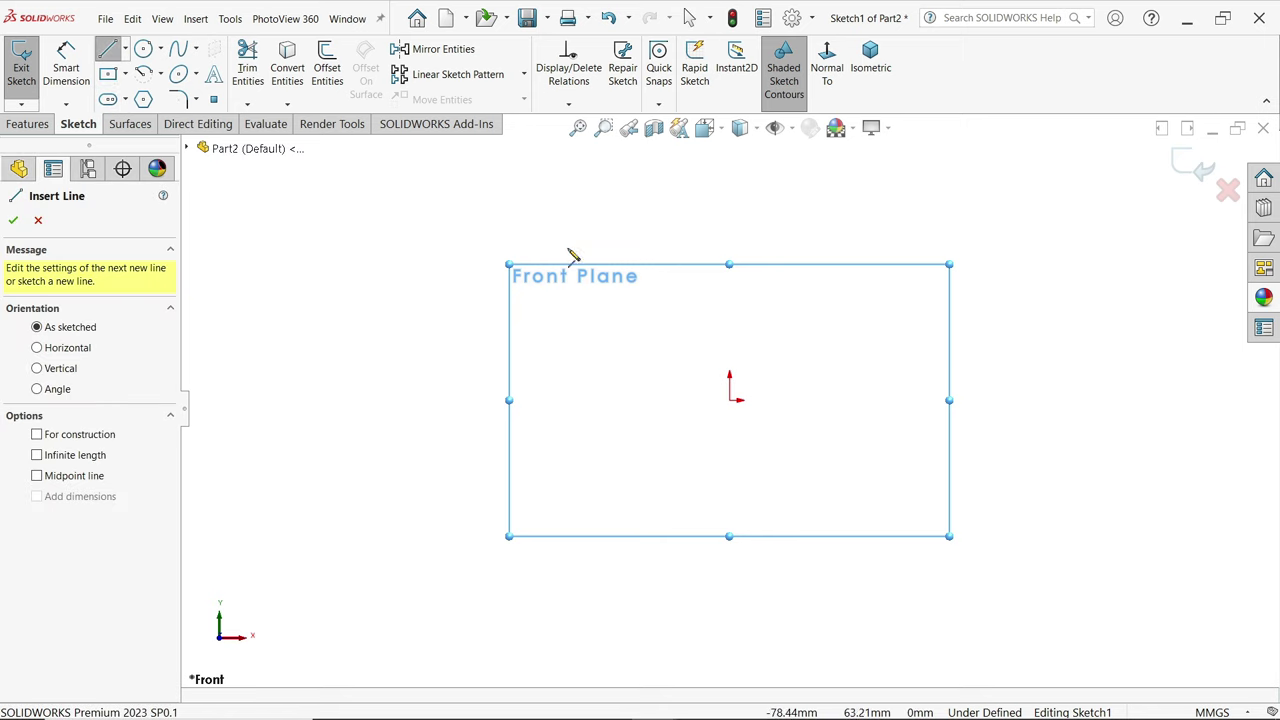
click(729, 175)
click(563, 400)
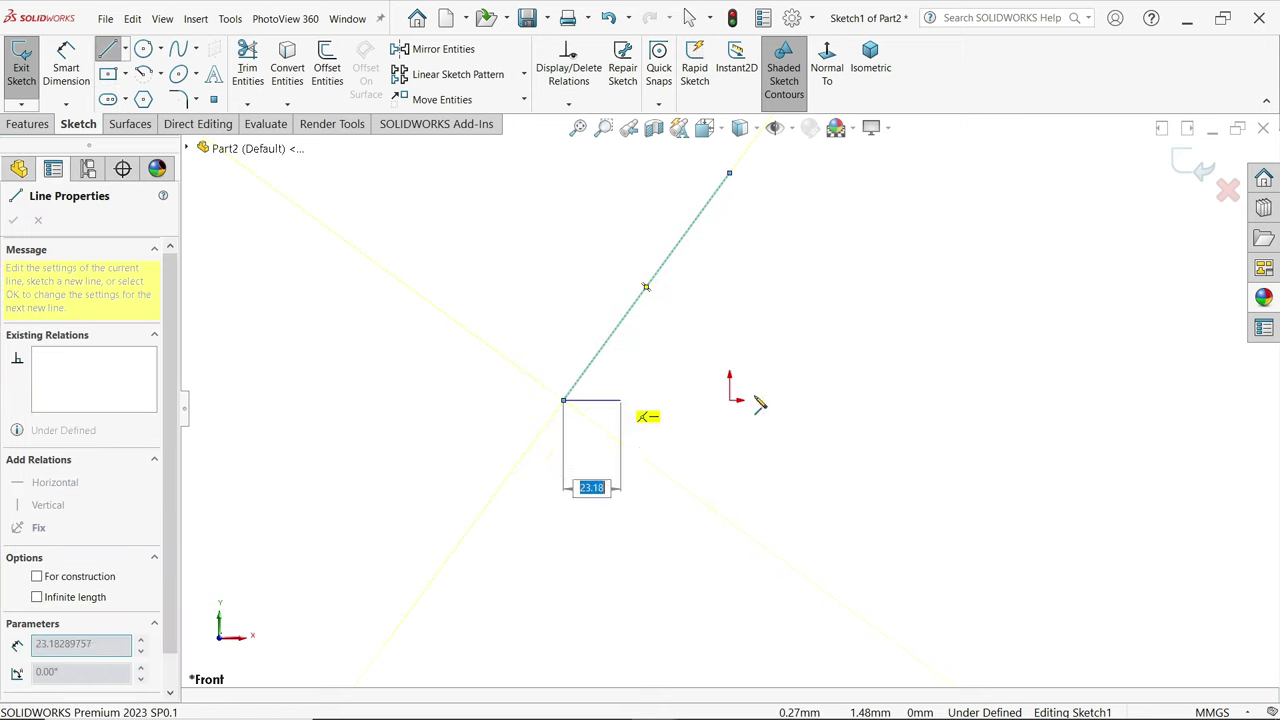
click(890, 400)
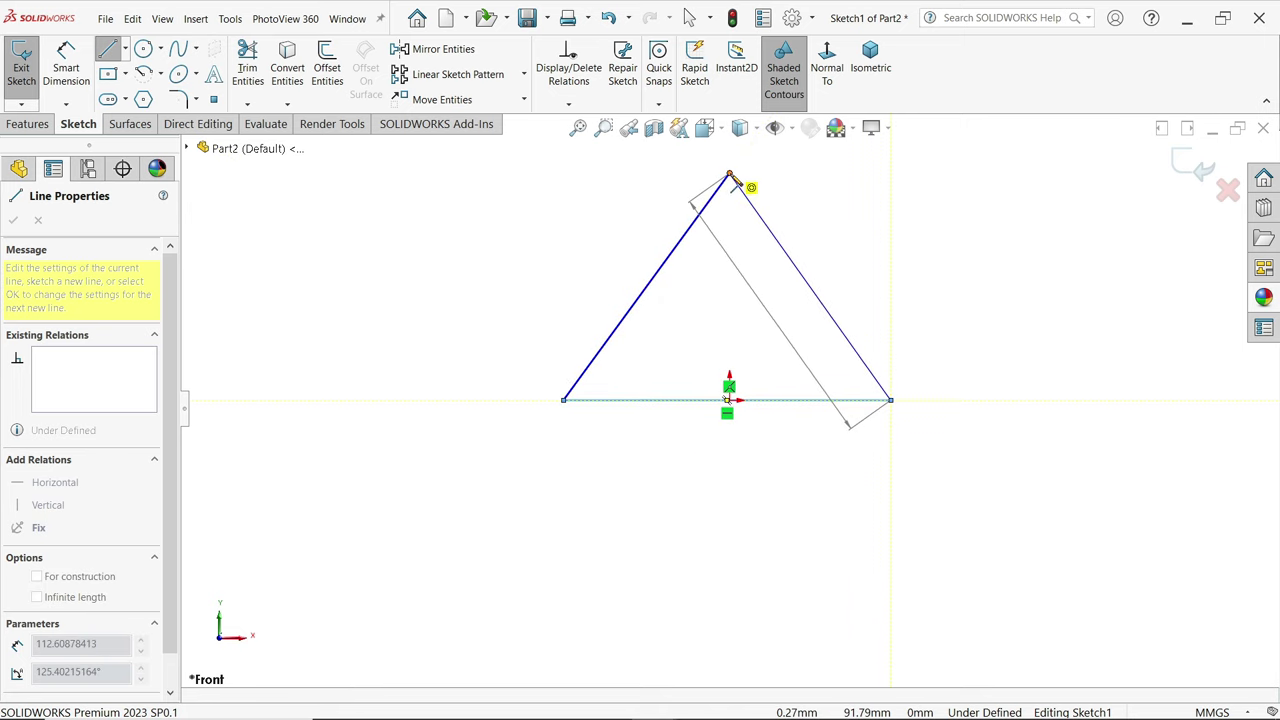
click(730, 176)
scroll(780, 258, down, 2)
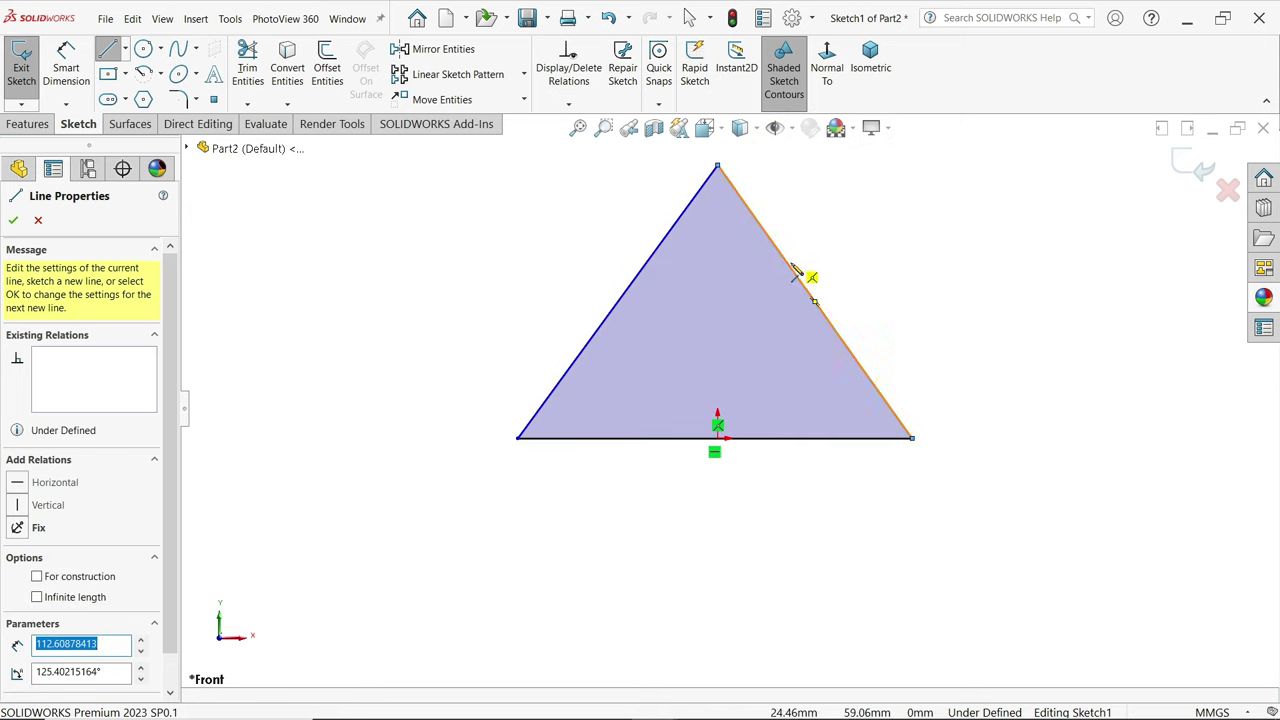
key(Escape)
- Add a Vertical relation between apex and origin, and a Midpoint relation between base line and origin
click(717, 167)
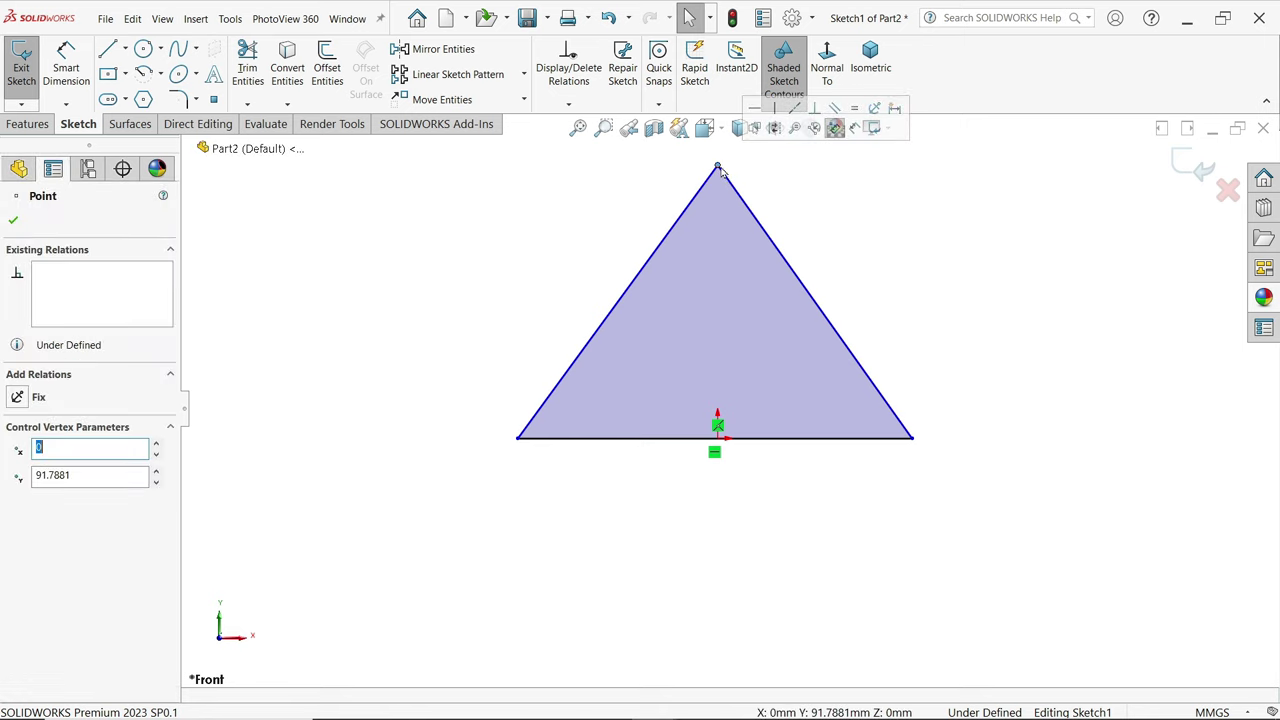
key(Escape)
ctrl+click(717, 437)
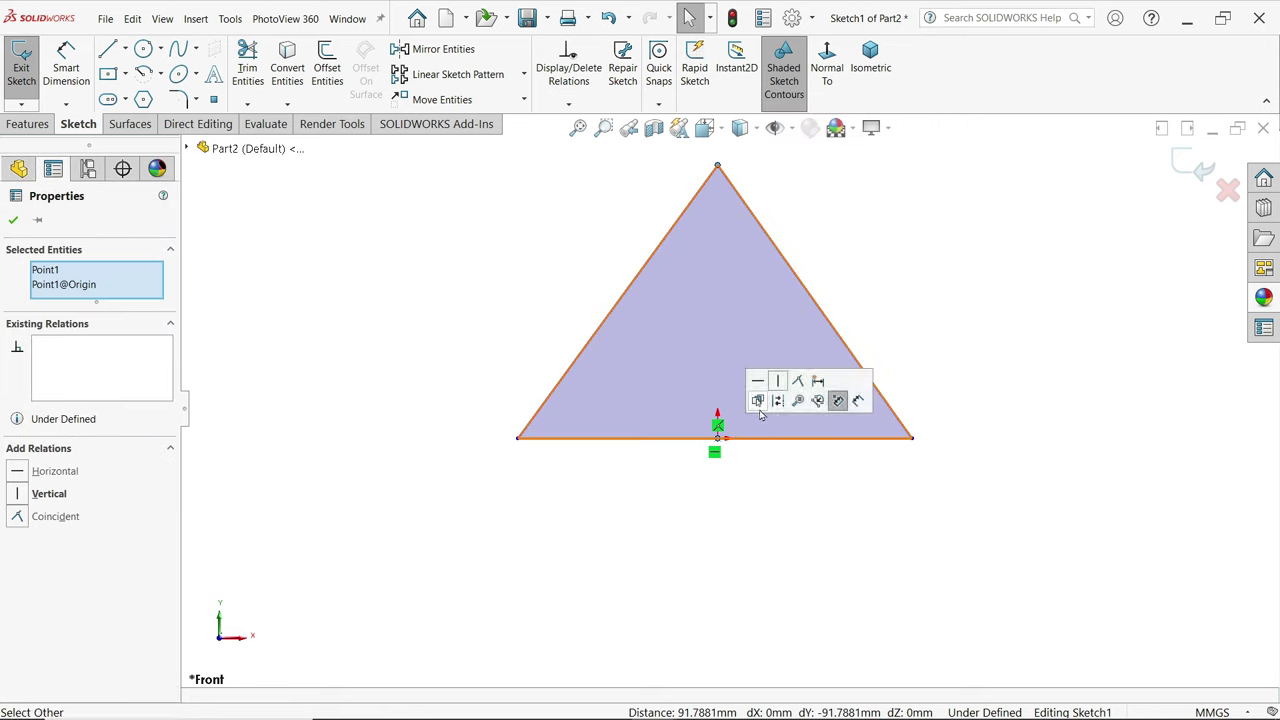
key(Escape)
click(716, 440)
ctrl+click(768, 439)
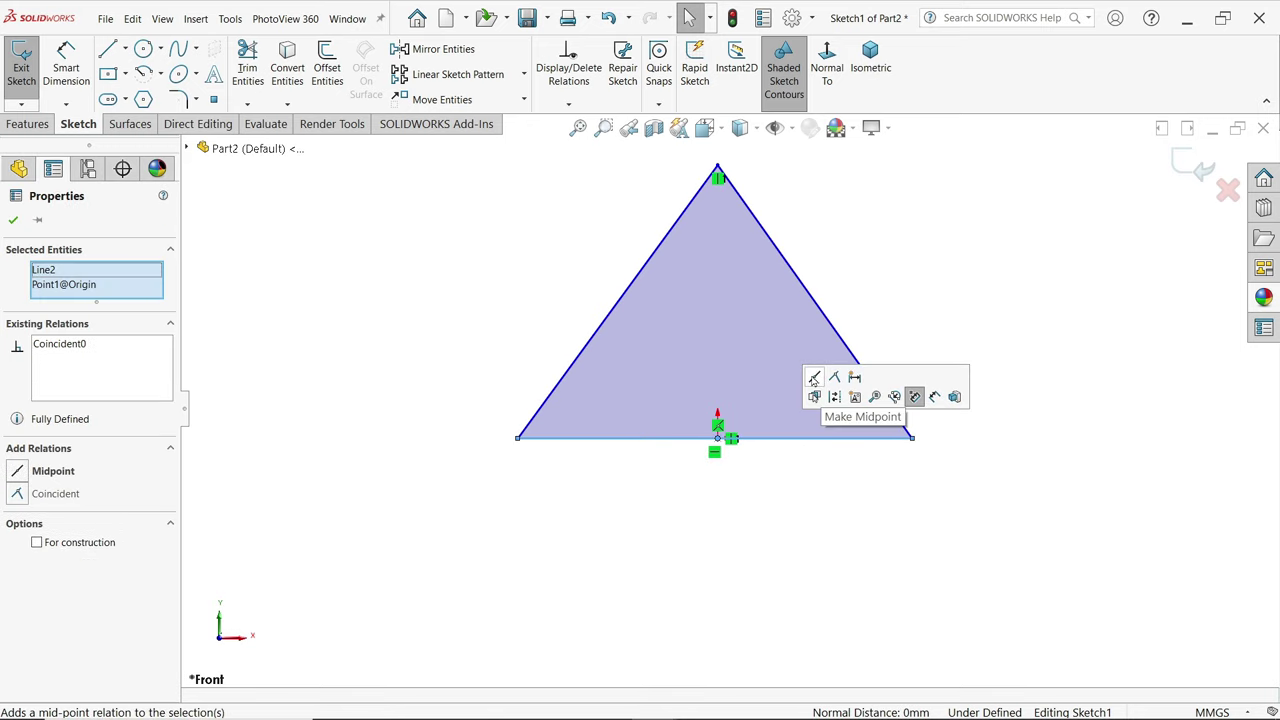
click(814, 378)
click(896, 278)
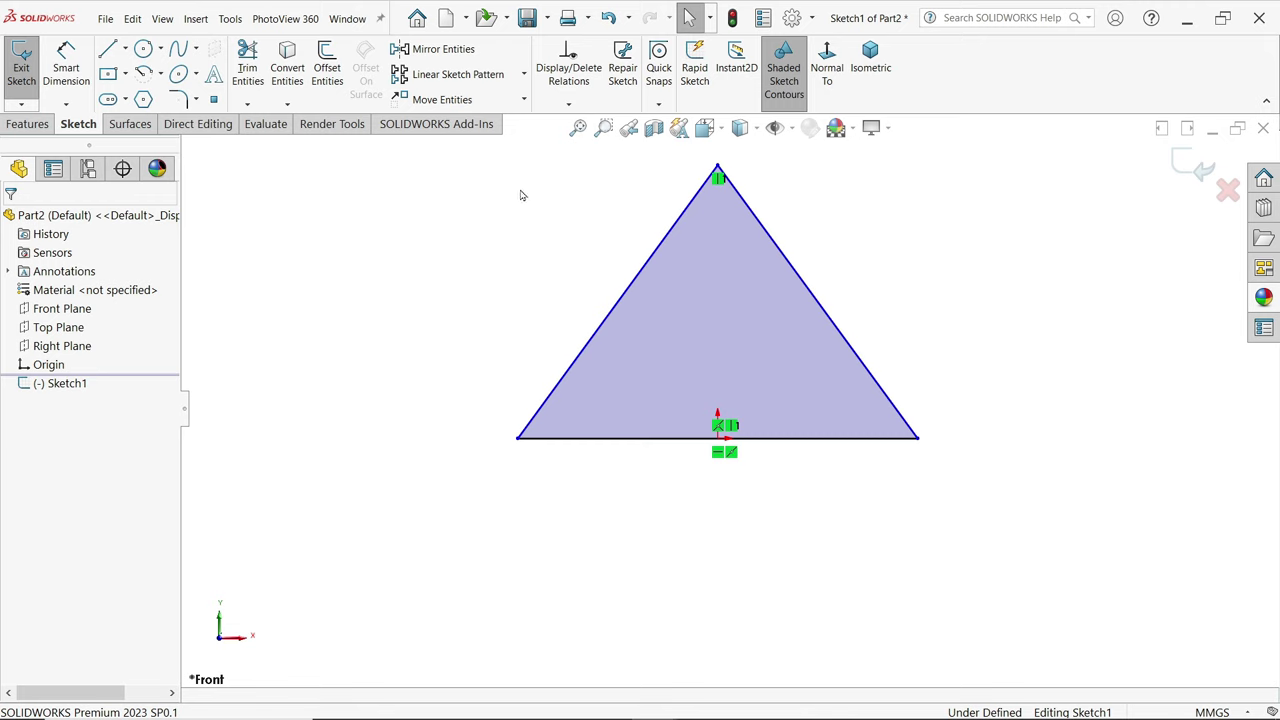
- Fillet all three triangle corners with an 18 mm radius, accepting the relation-removal warnings
click(180, 100)
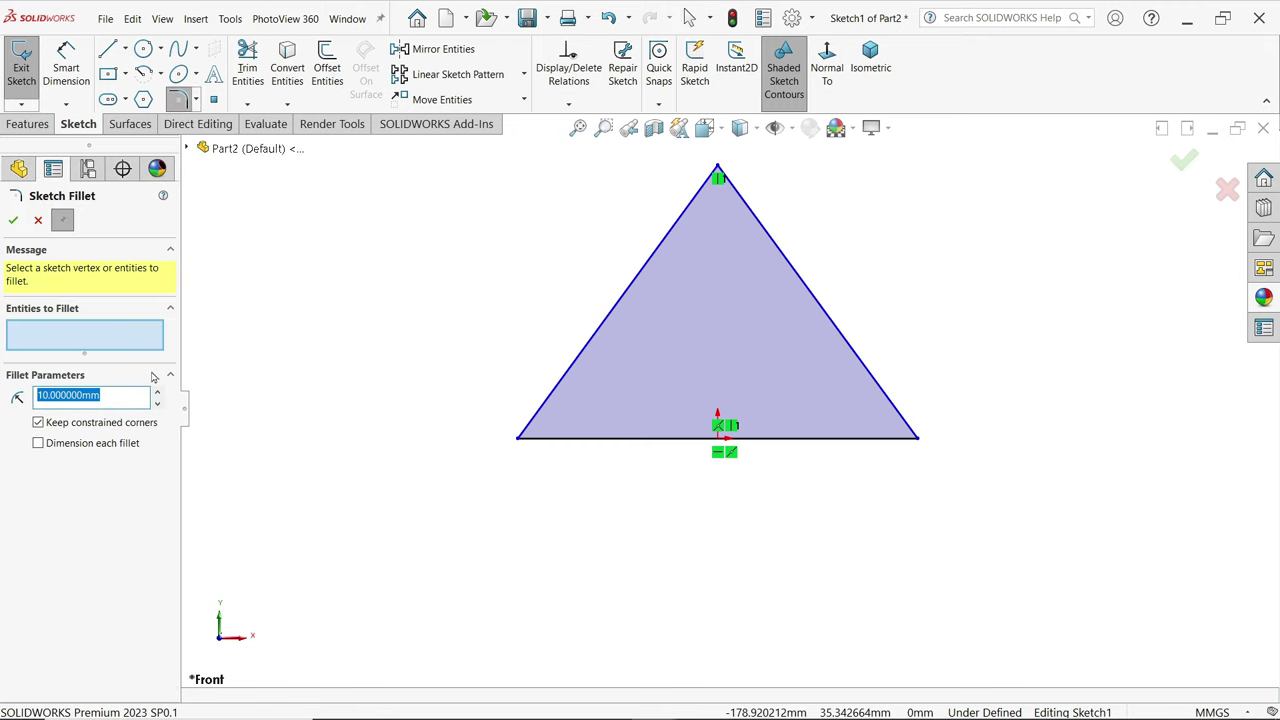
text(18)
key(Return)
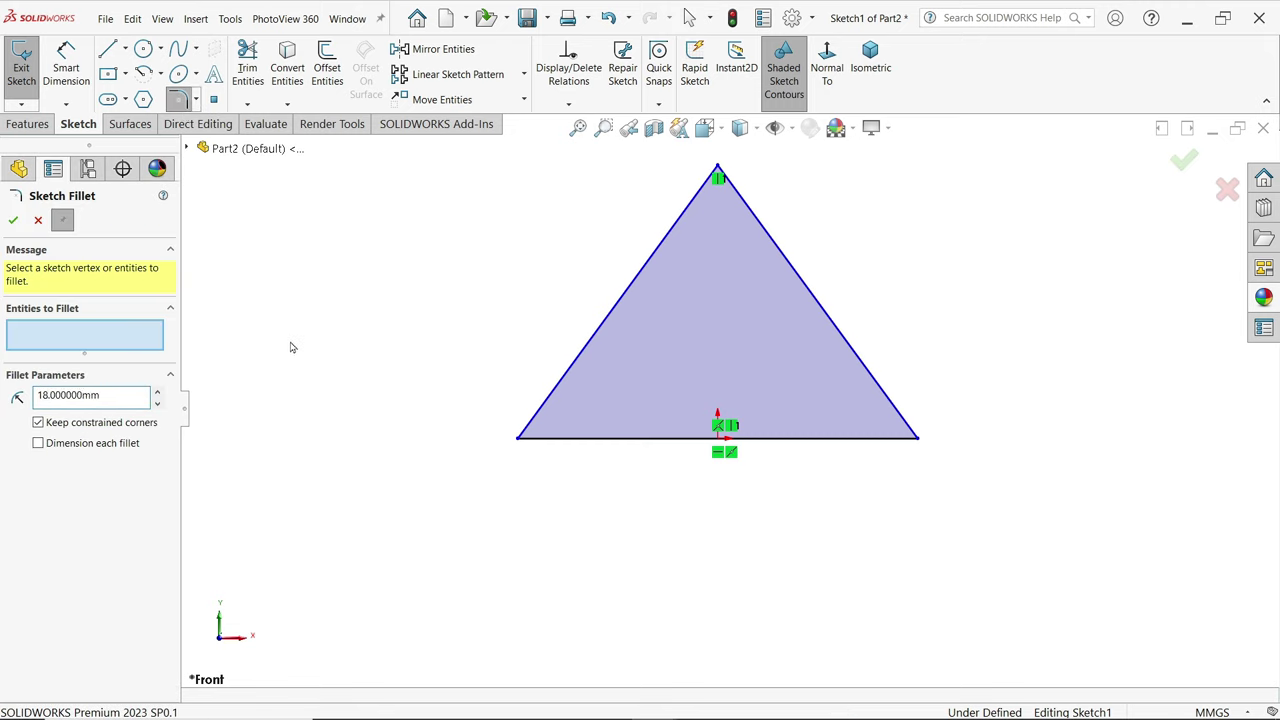
scroll(380, 329, up, 1)
drag(992, 484, 963, 174)
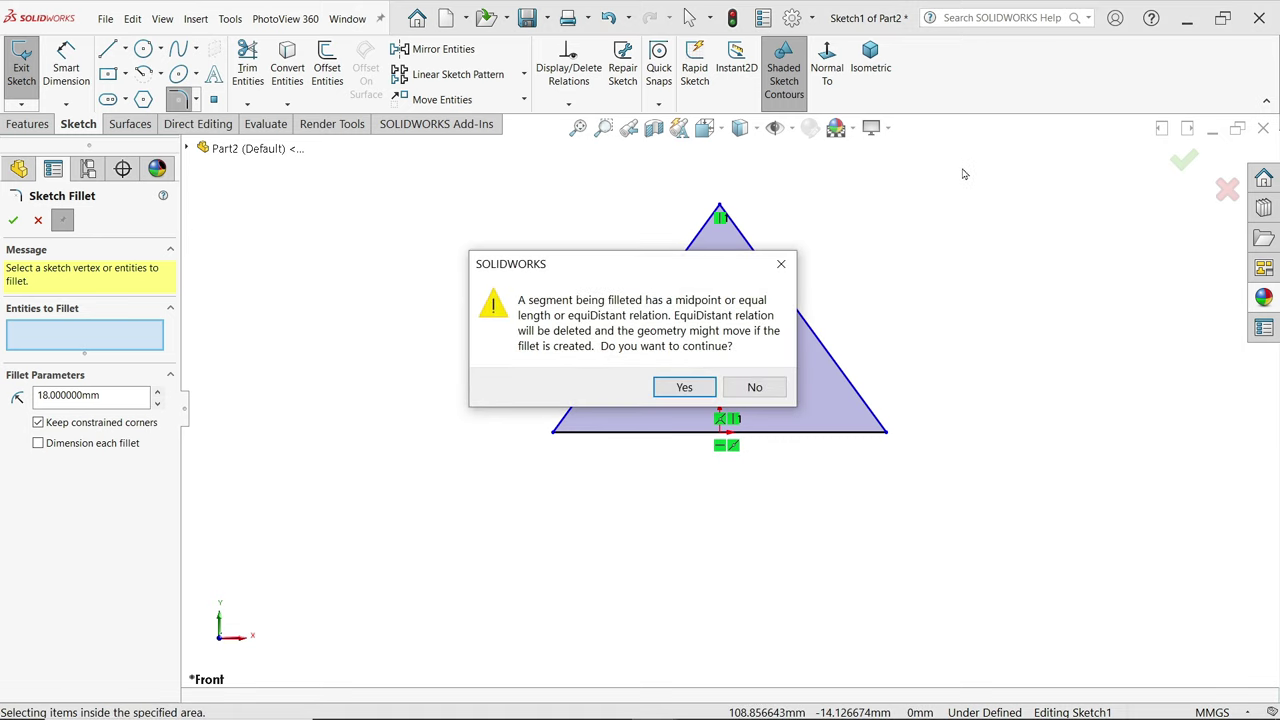
click(672, 394)
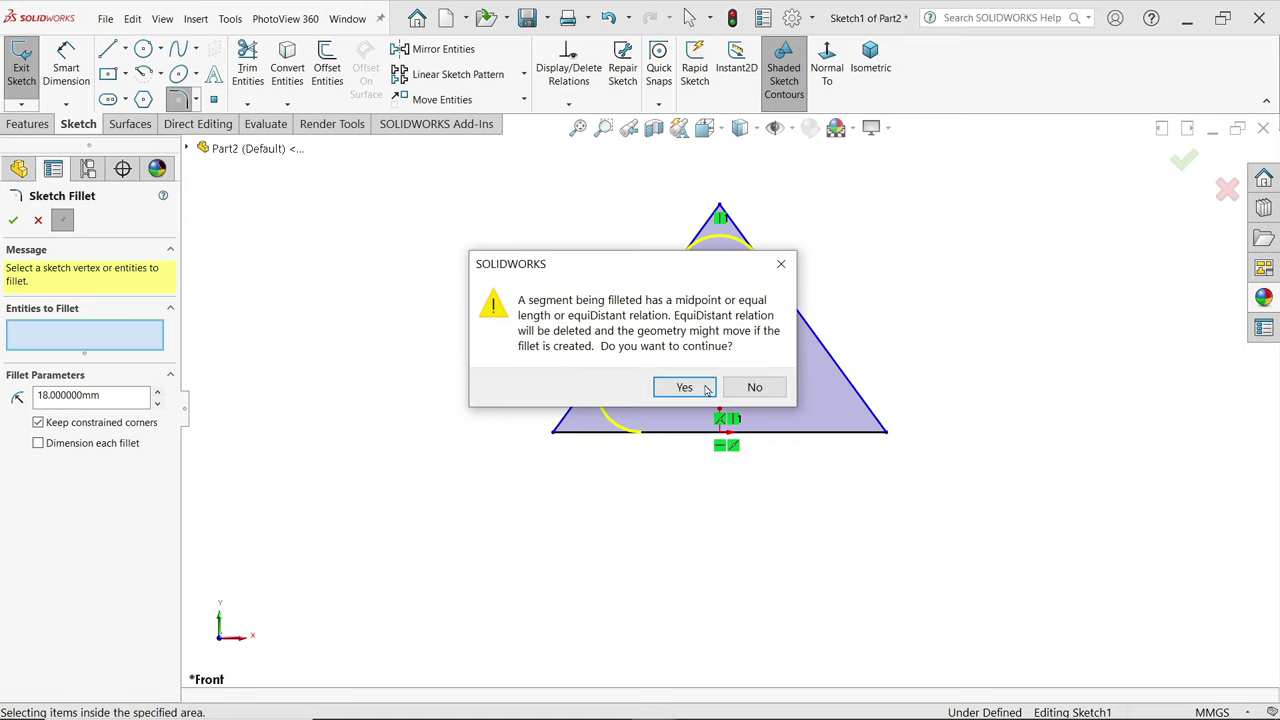
click(705, 389)
click(12, 221)
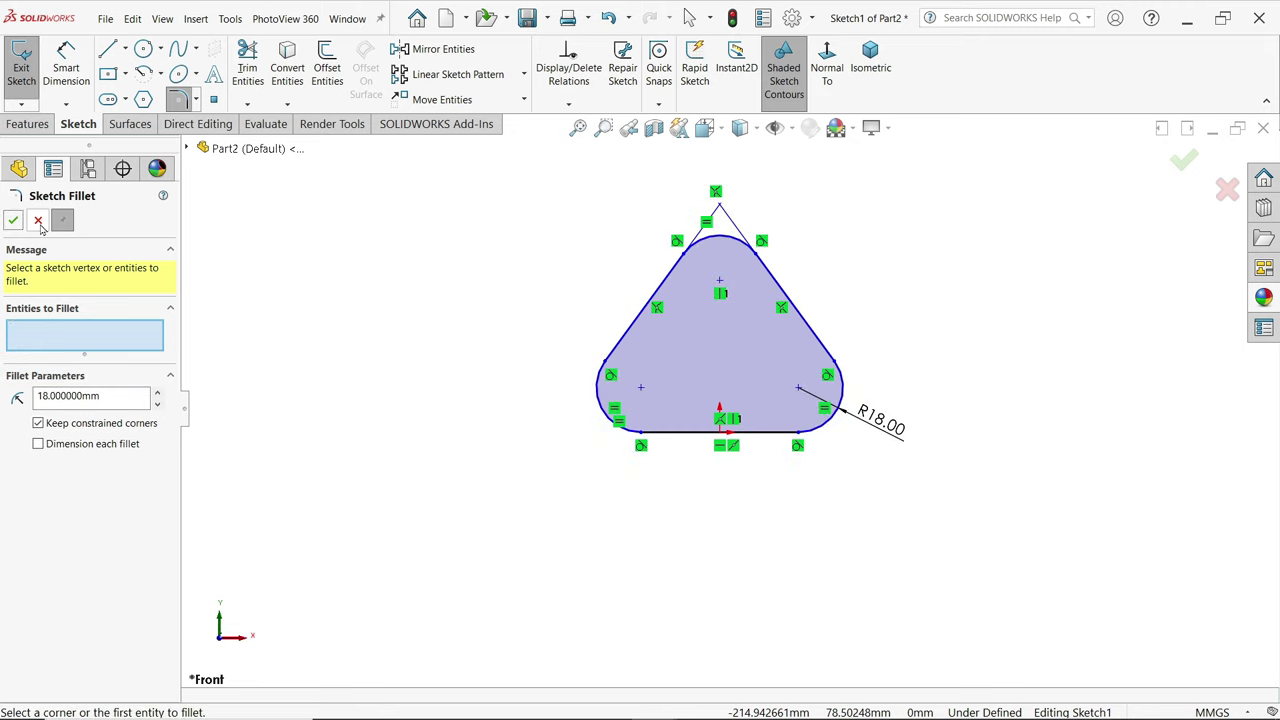
click(38, 221)
scroll(552, 232, down, 1)
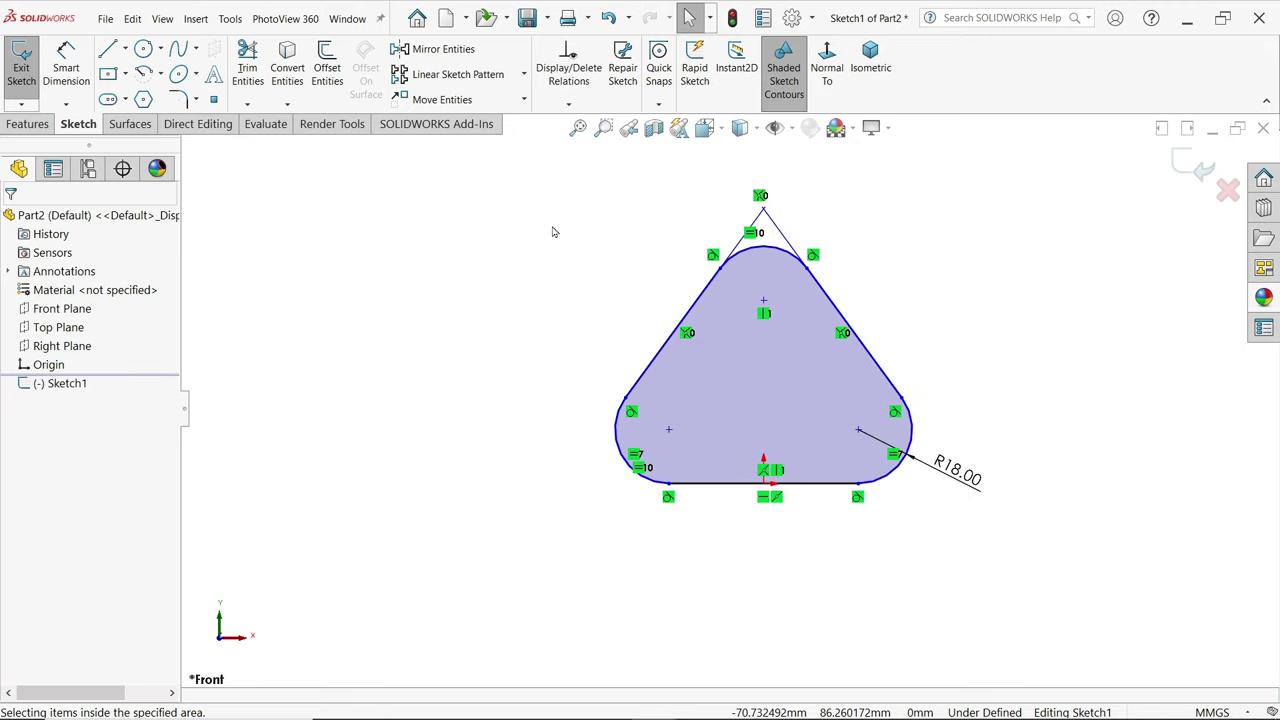
click(66, 62)
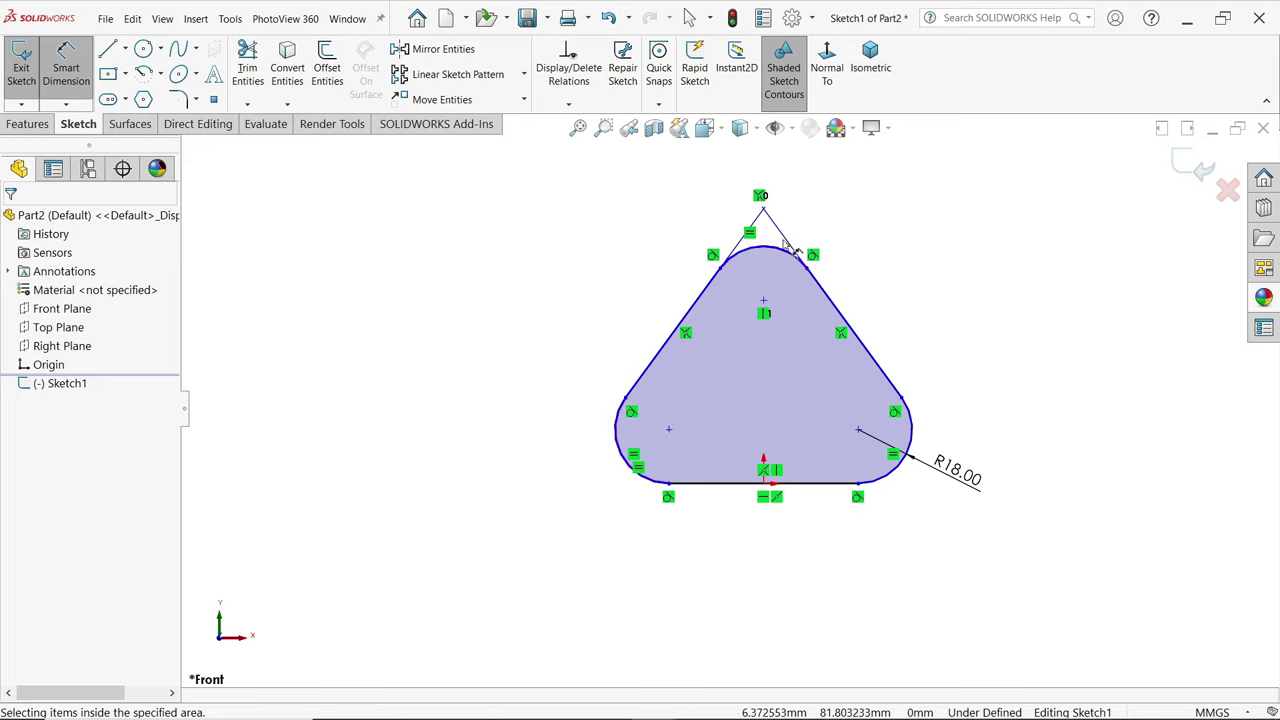
- Dimension the height from the top arc to the base line as 115 mm
click(816, 486)
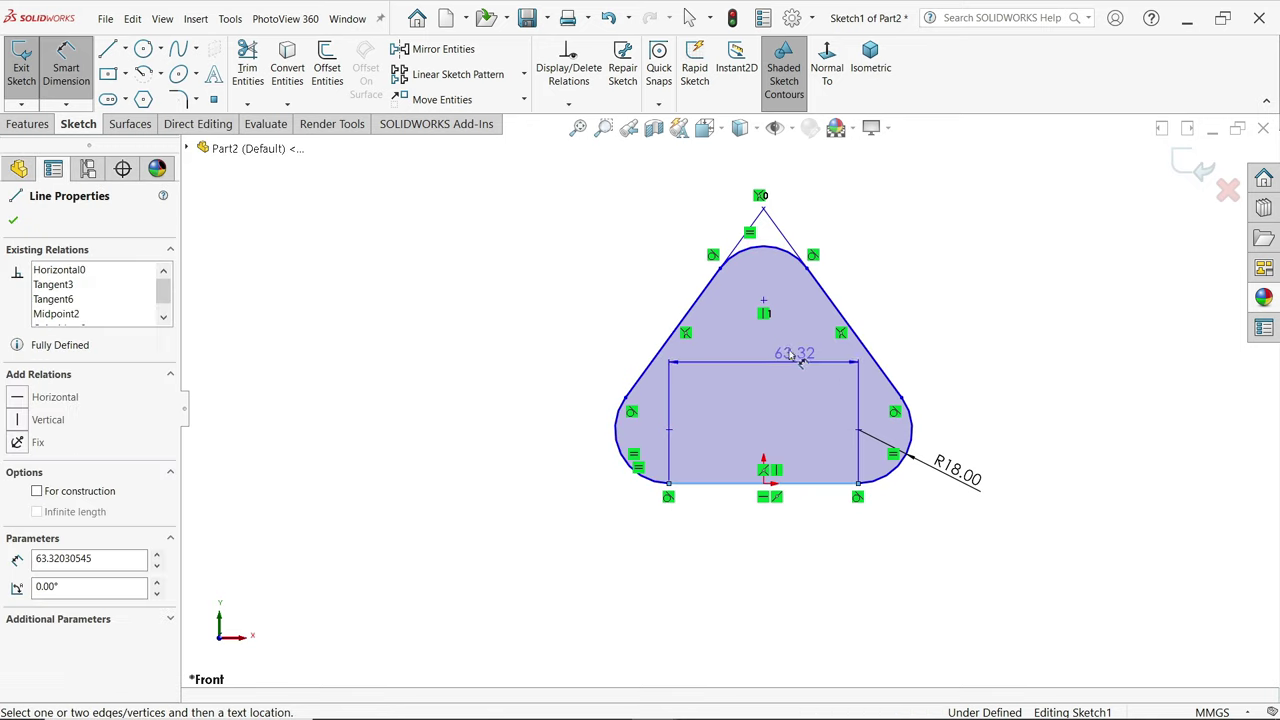
click(785, 250)
click(995, 320)
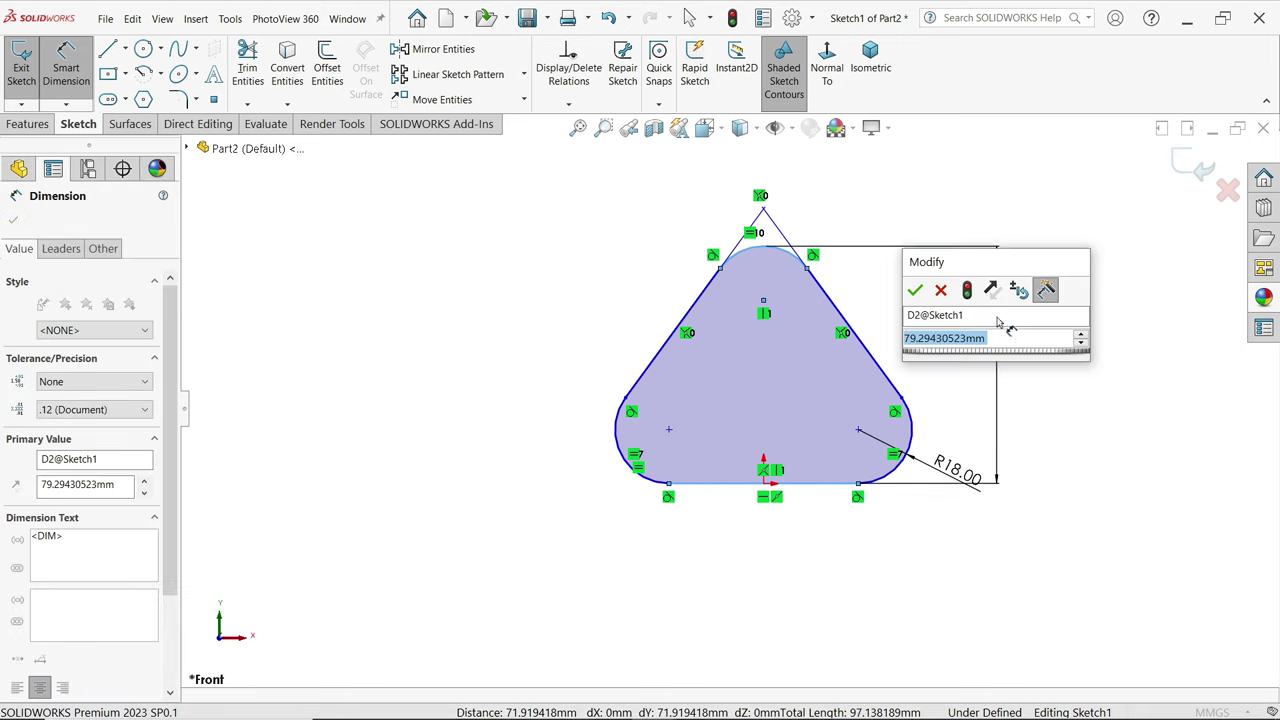
text(115)
click(915, 290)
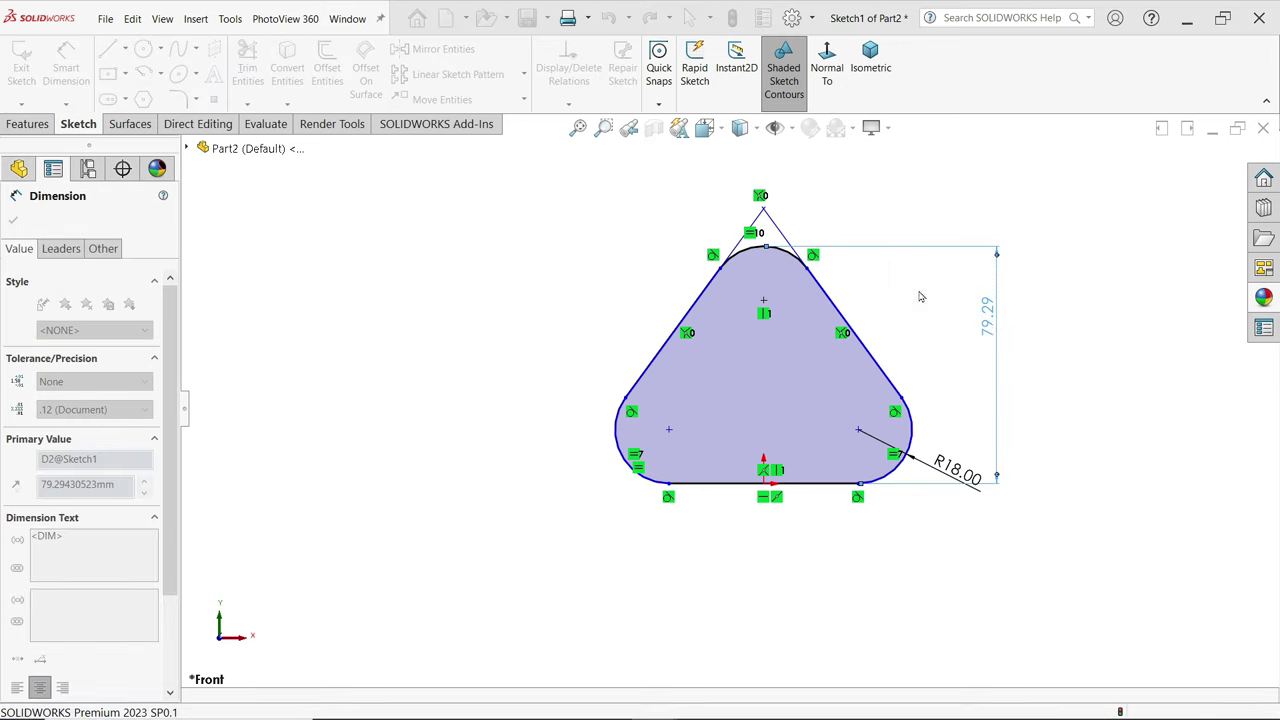
scroll(880, 440, up, 2)
key(Escape)
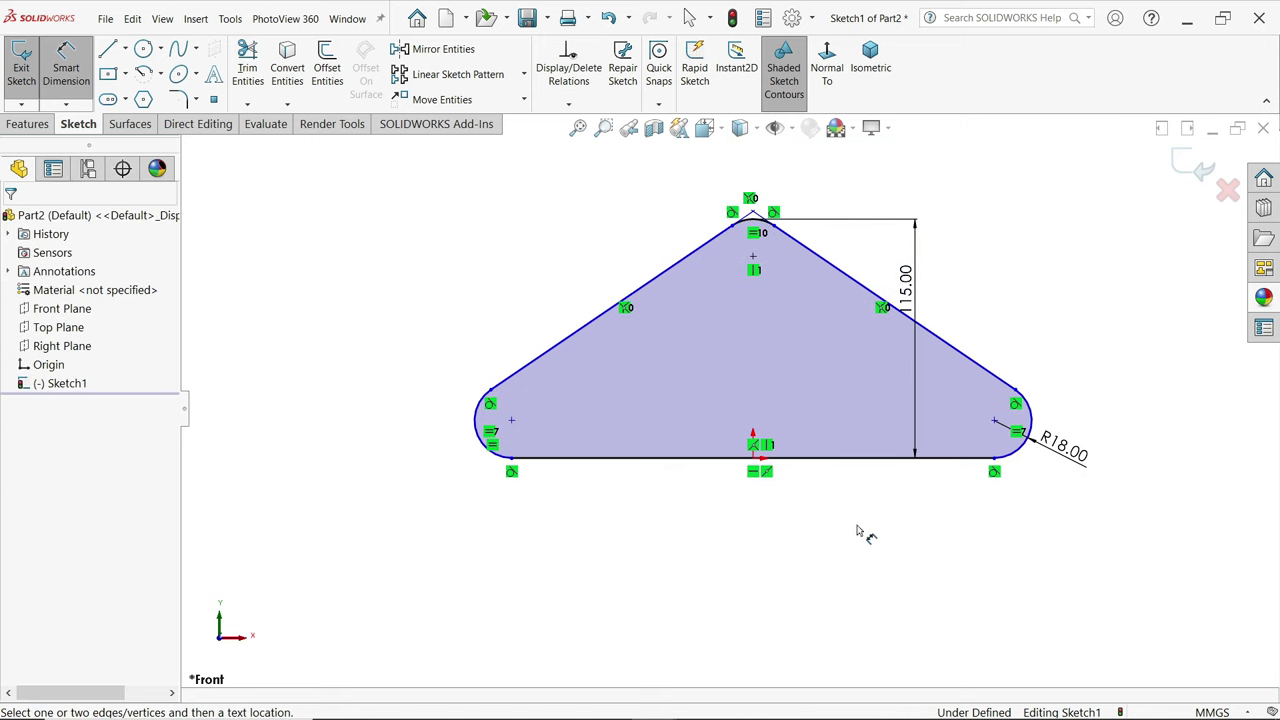
- Set the spacing between the lower-left and lower-right arc centres to 76 mm
scroll(760, 520, down, 2)
click(1041, 401)
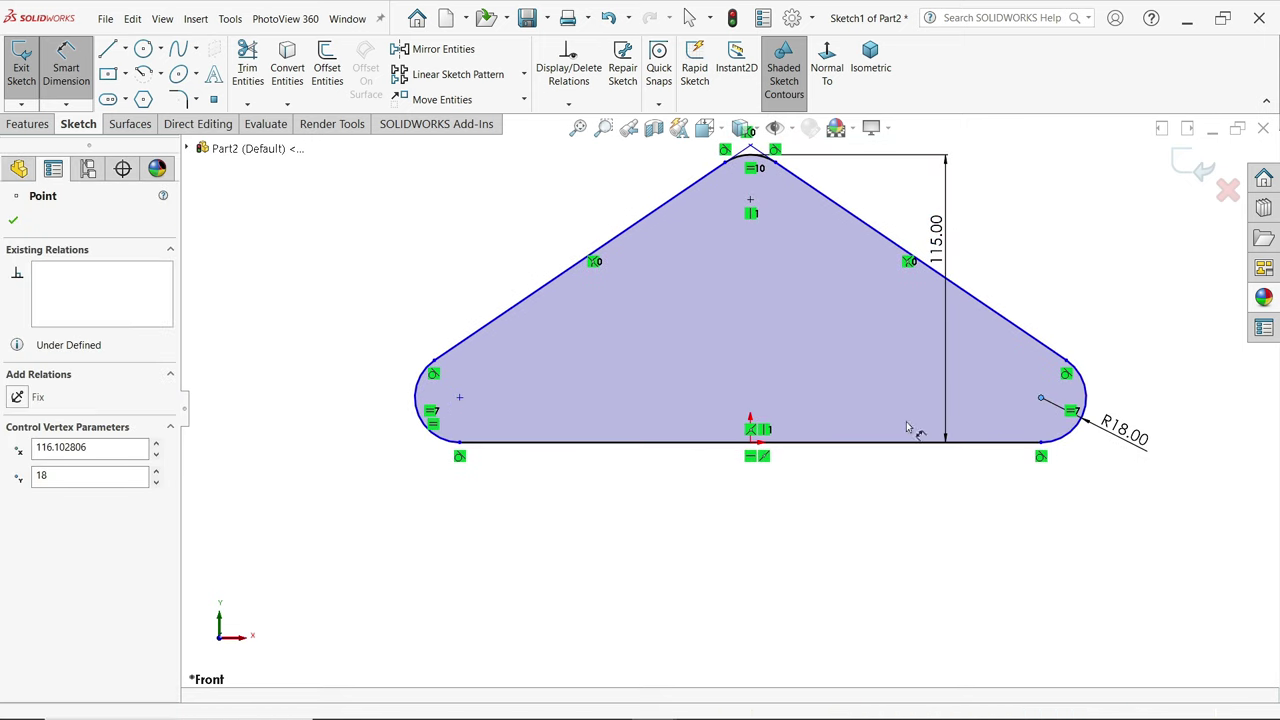
click(460, 400)
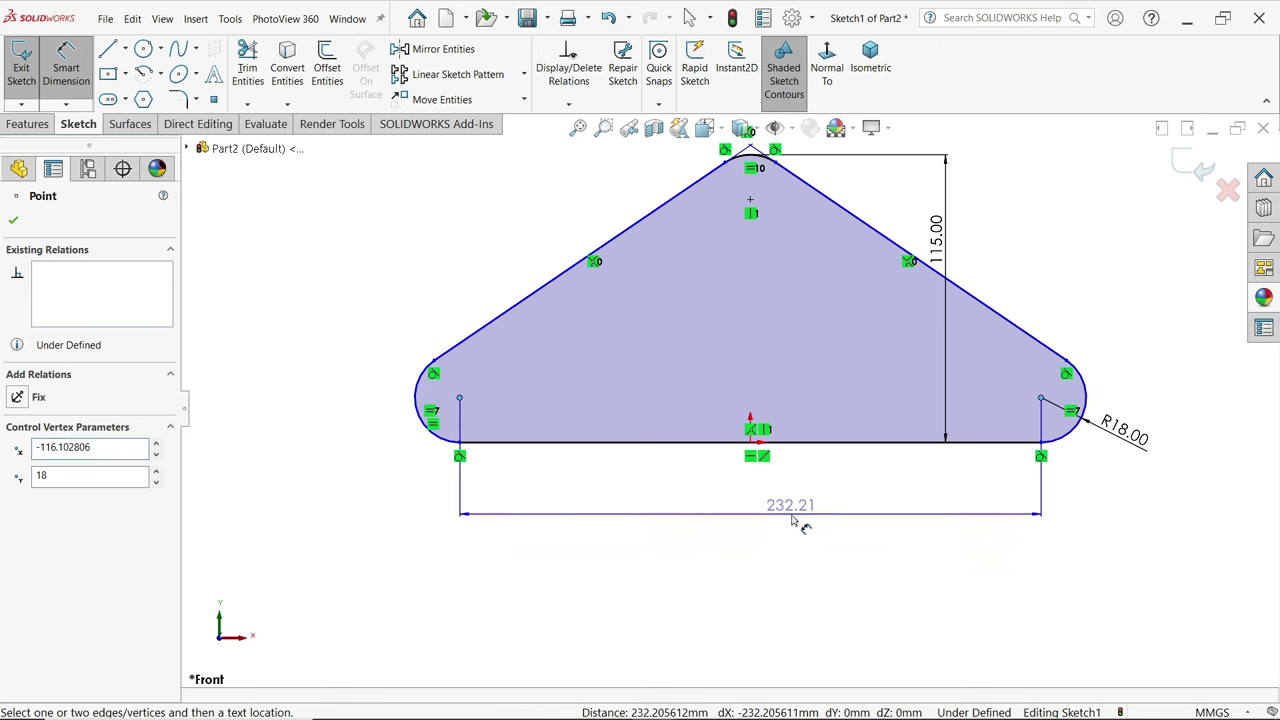
click(806, 515)
text(76)
click(711, 488)
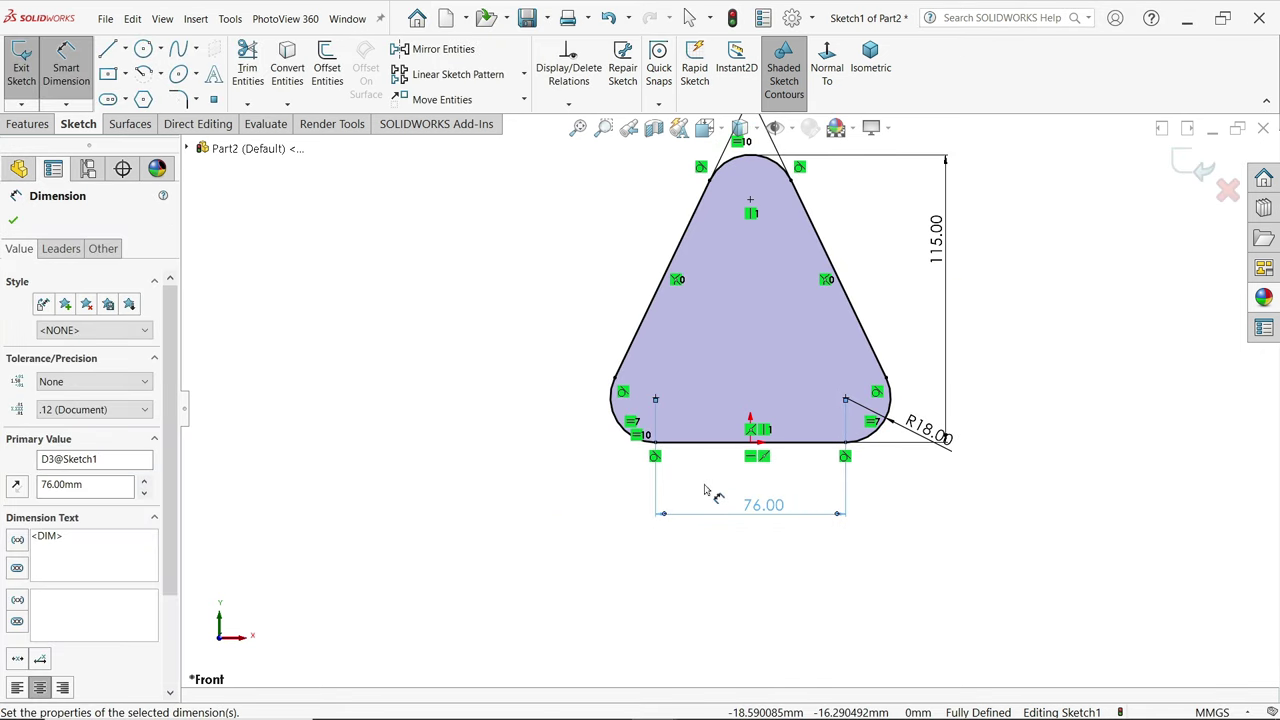
- Draw a 15 mm circle at the top arc centre, circles at both lower arc centres, and two concentric middle circles
click(143, 48)
click(747, 204)
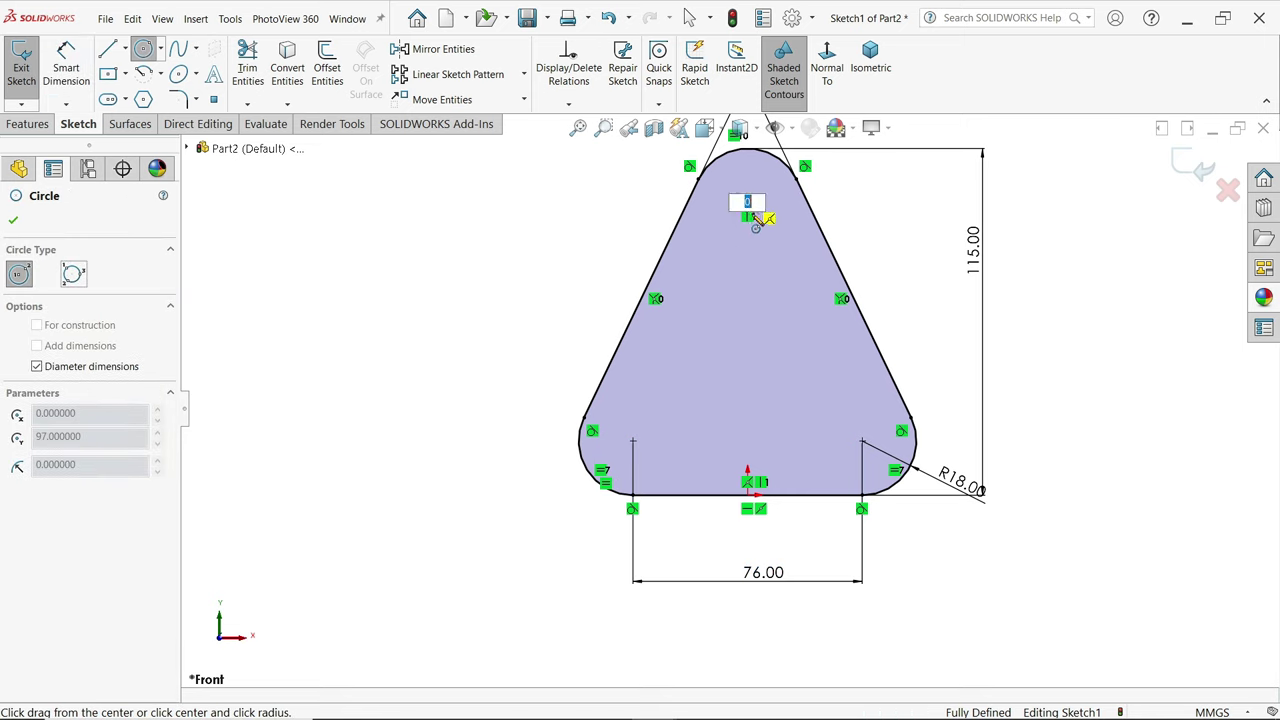
key(Return)
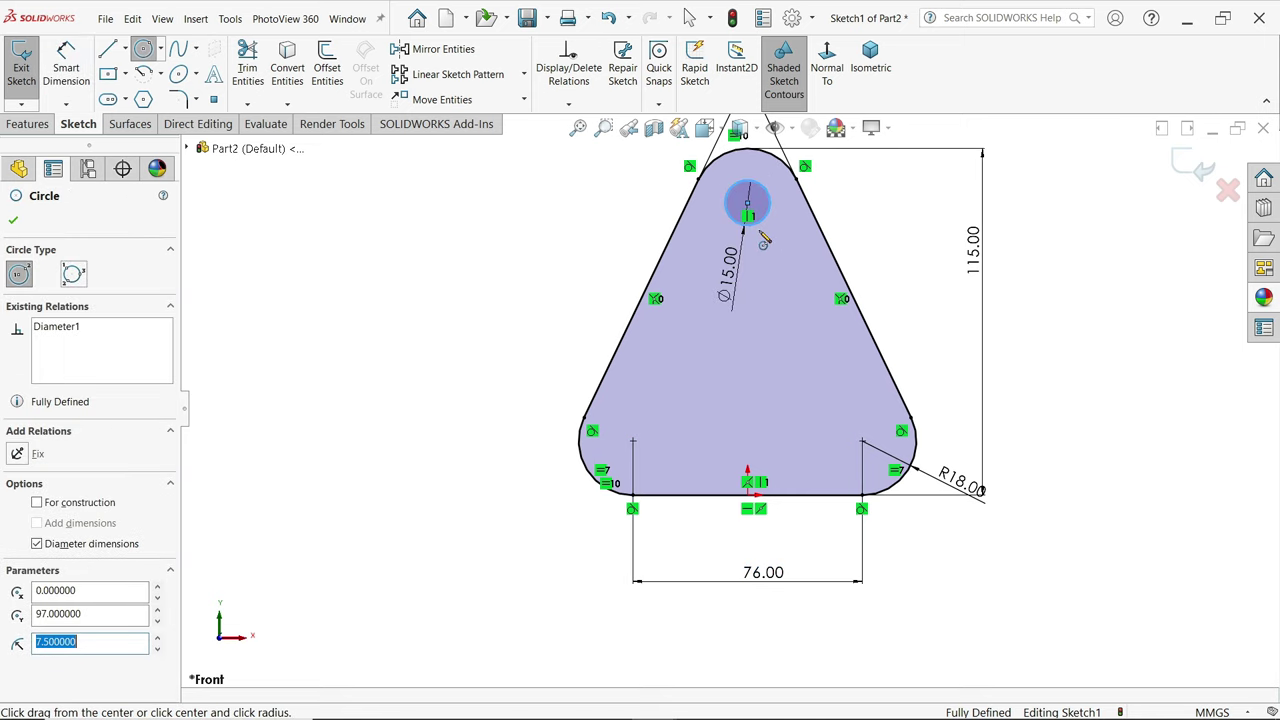
click(632, 441)
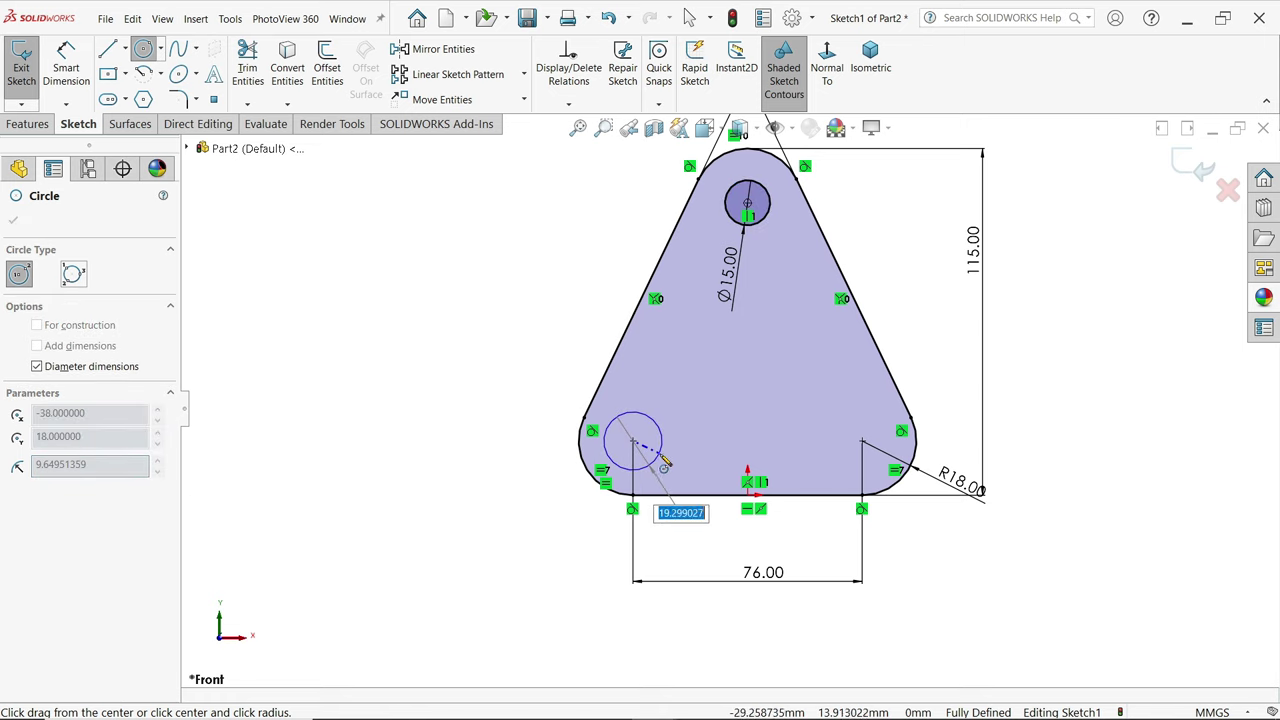
click(666, 441)
click(862, 441)
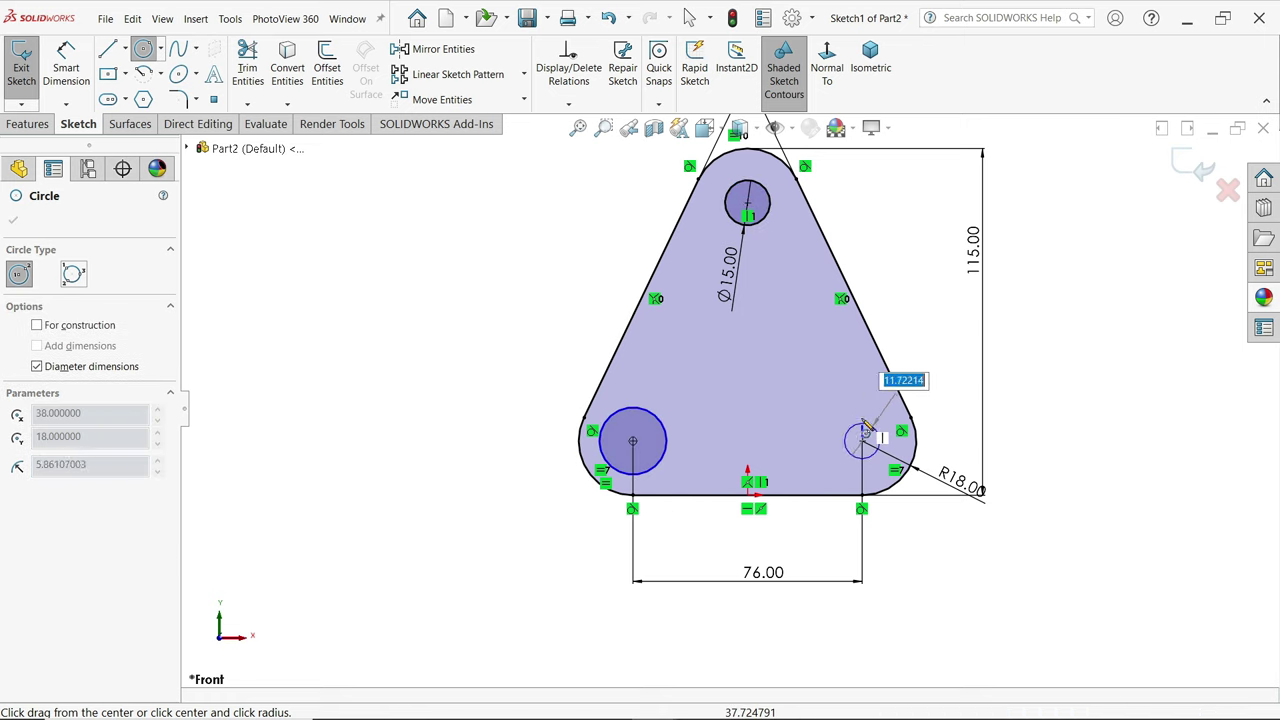
click(830, 411)
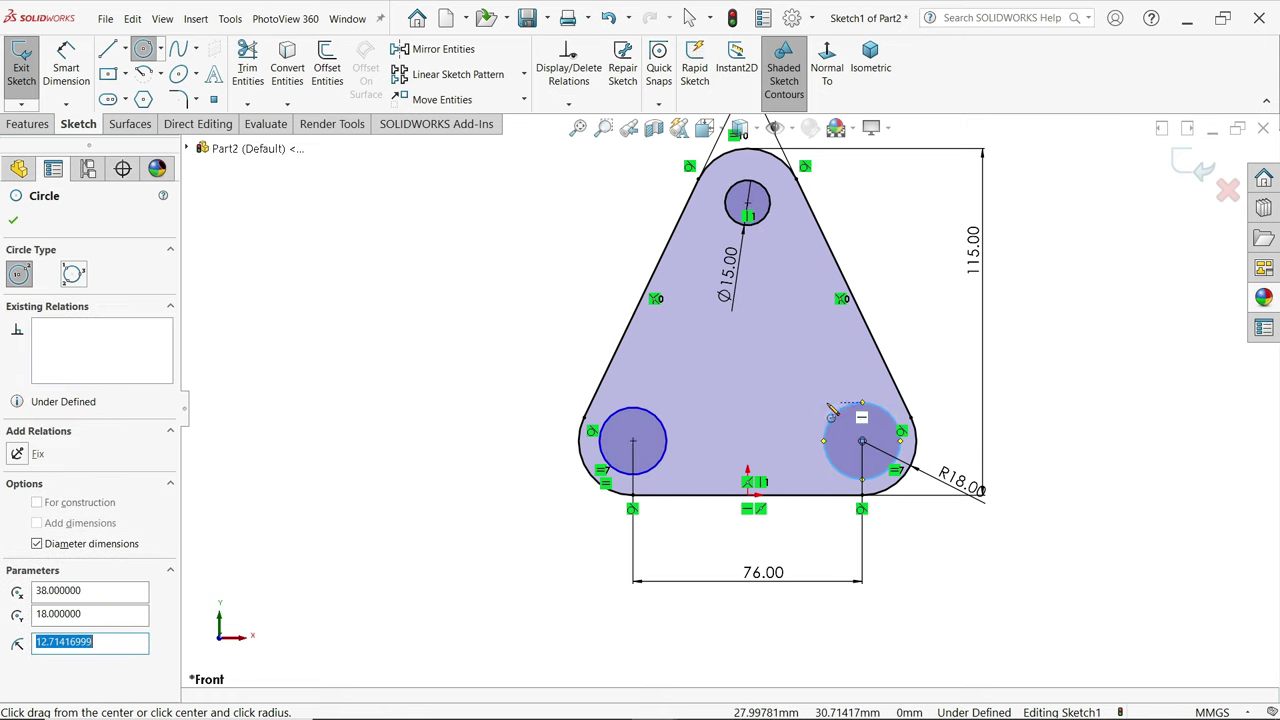
click(749, 394)
click(781, 346)
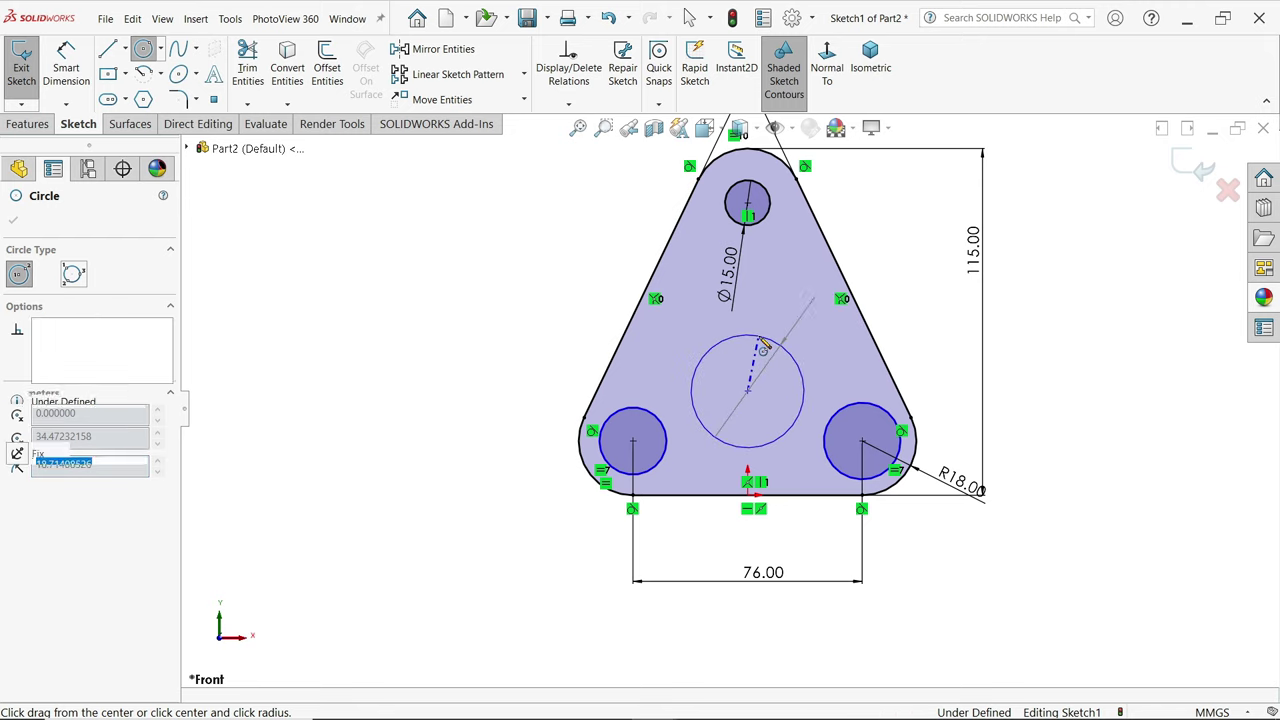
click(748, 392)
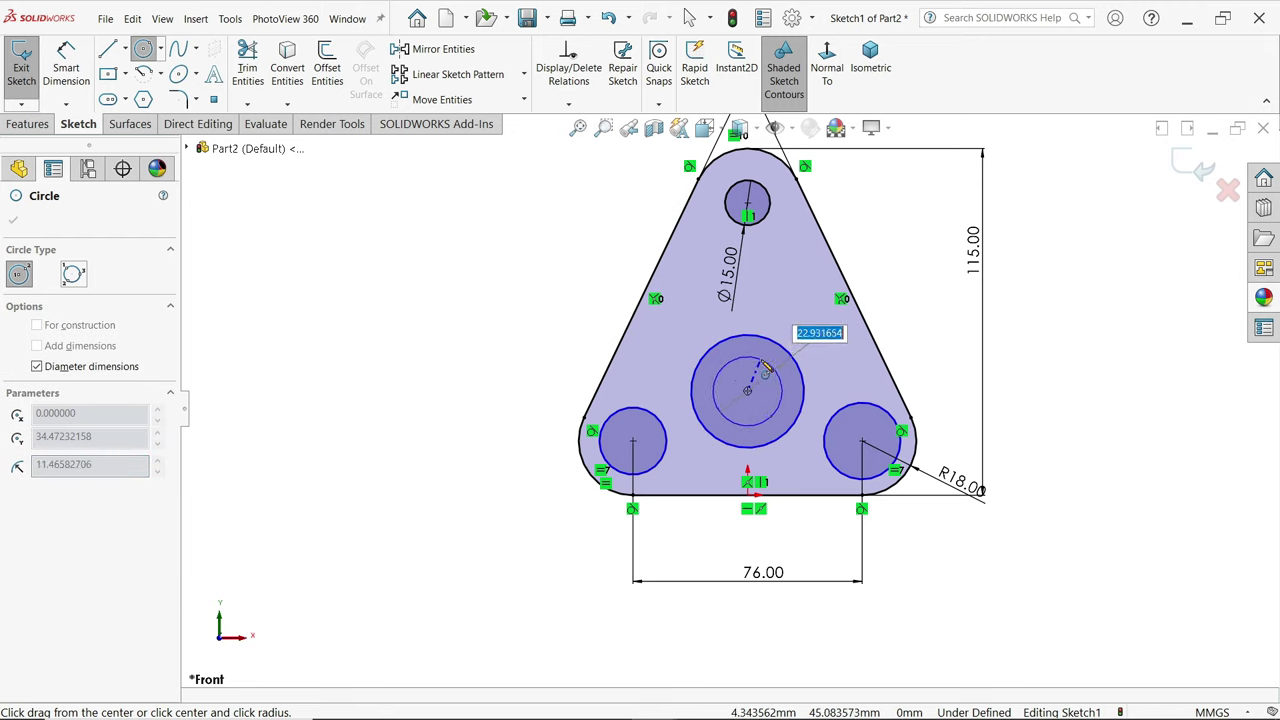
click(769, 366)
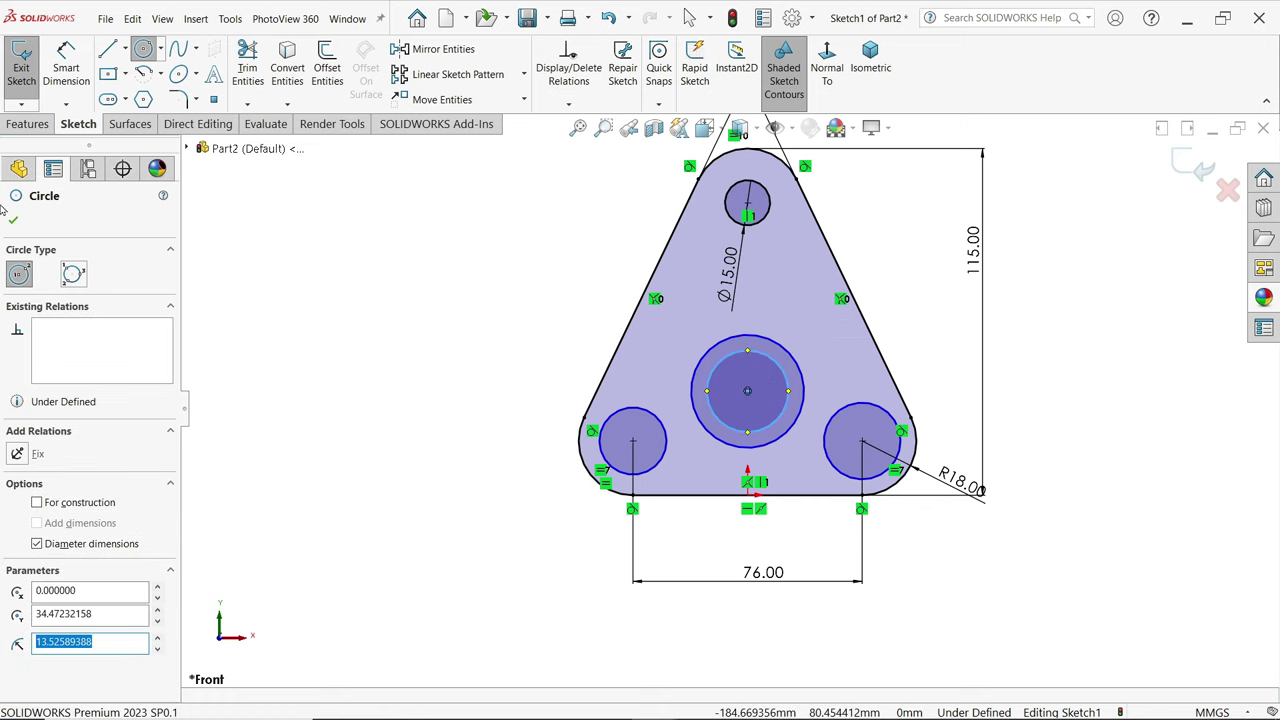
click(12, 224)
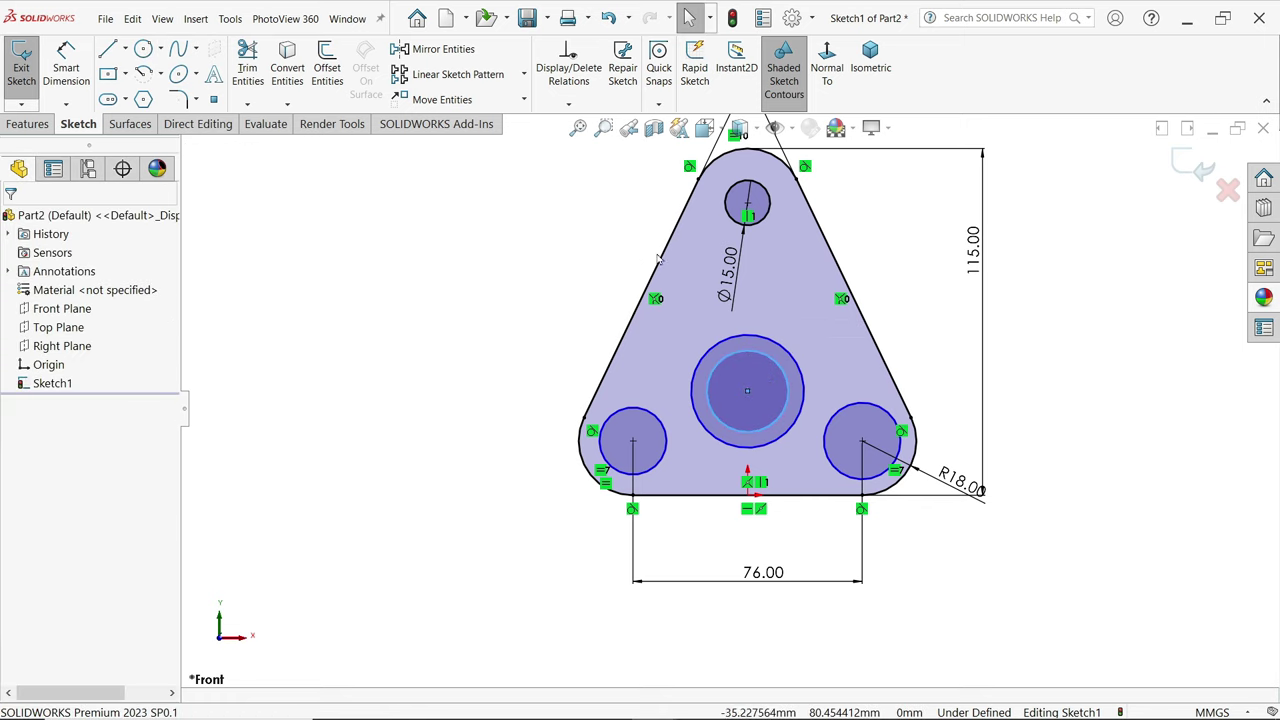
- Make the top, lower-left and lower-right holes equal in size
click(766, 222)
ctrl+click(664, 448)
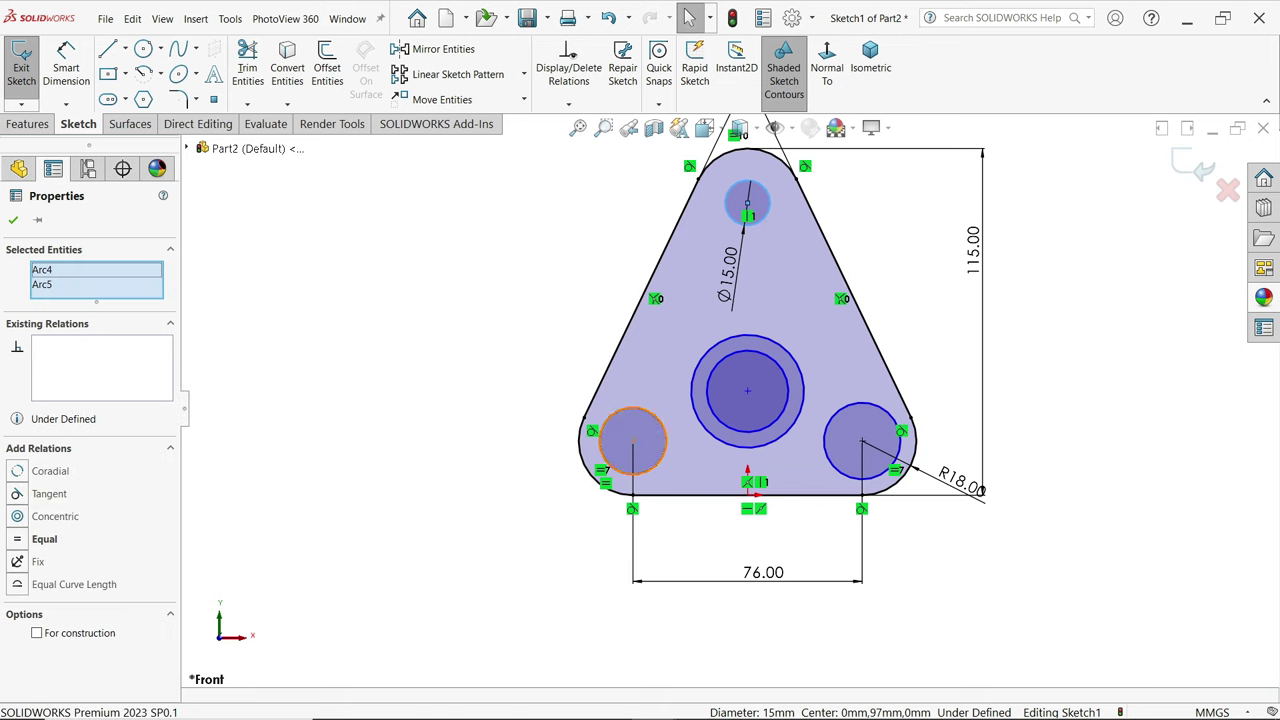
ctrl+click(822, 452)
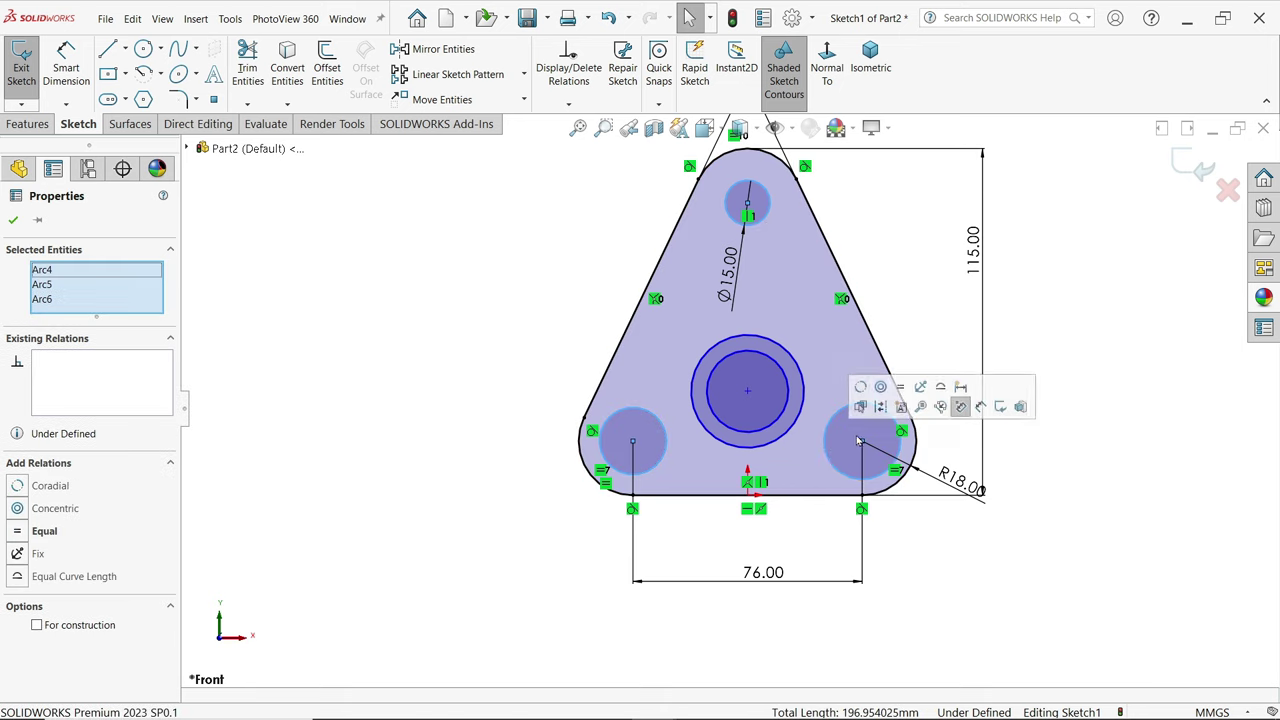
click(903, 389)
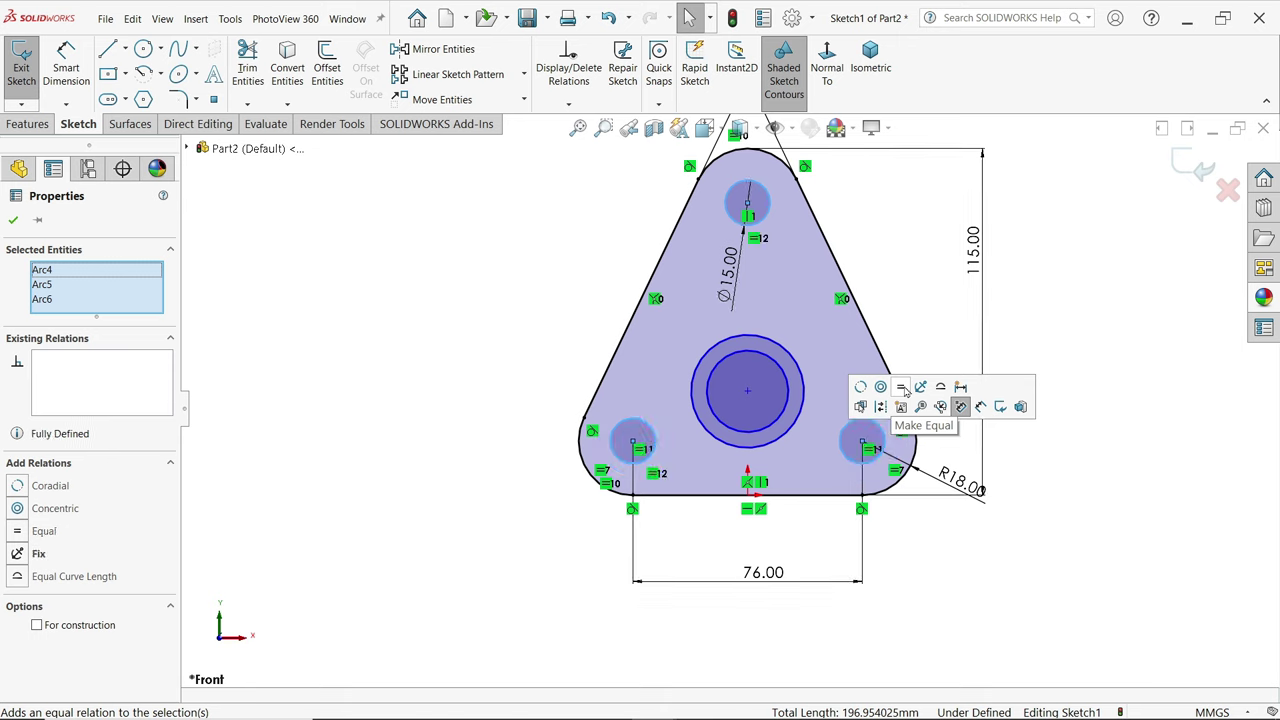
click(550, 298)
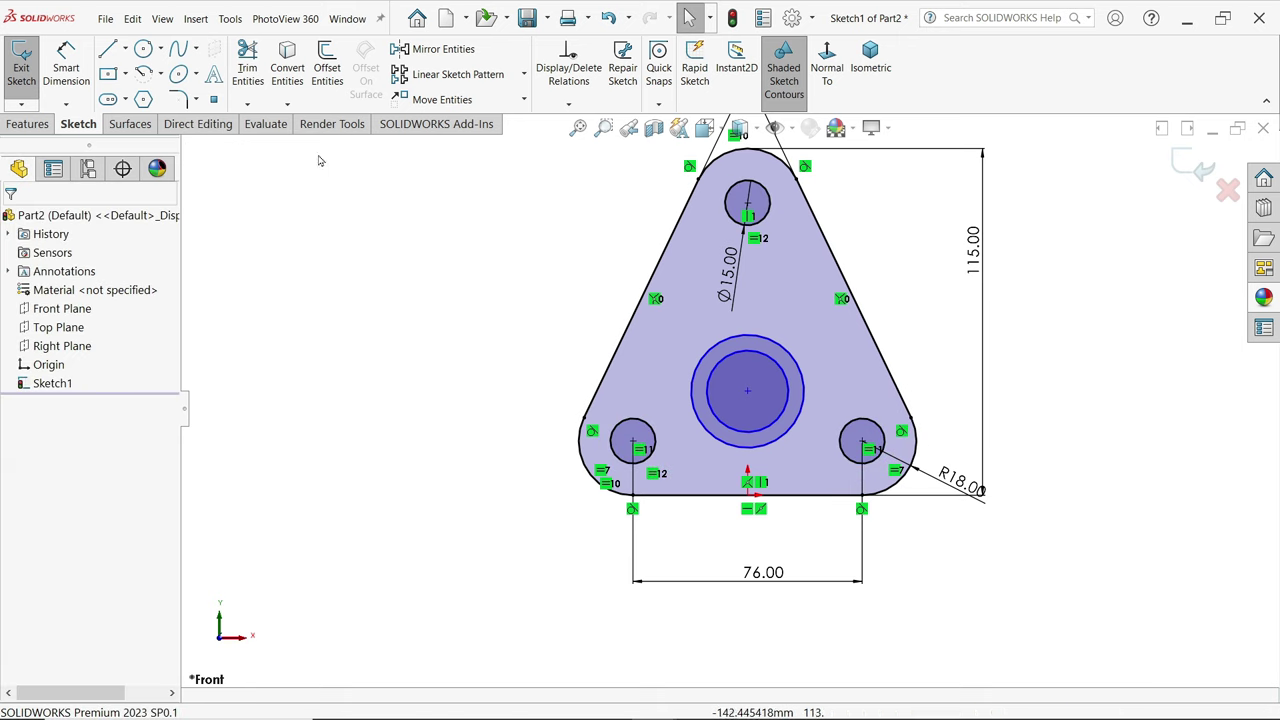
click(723, 348)
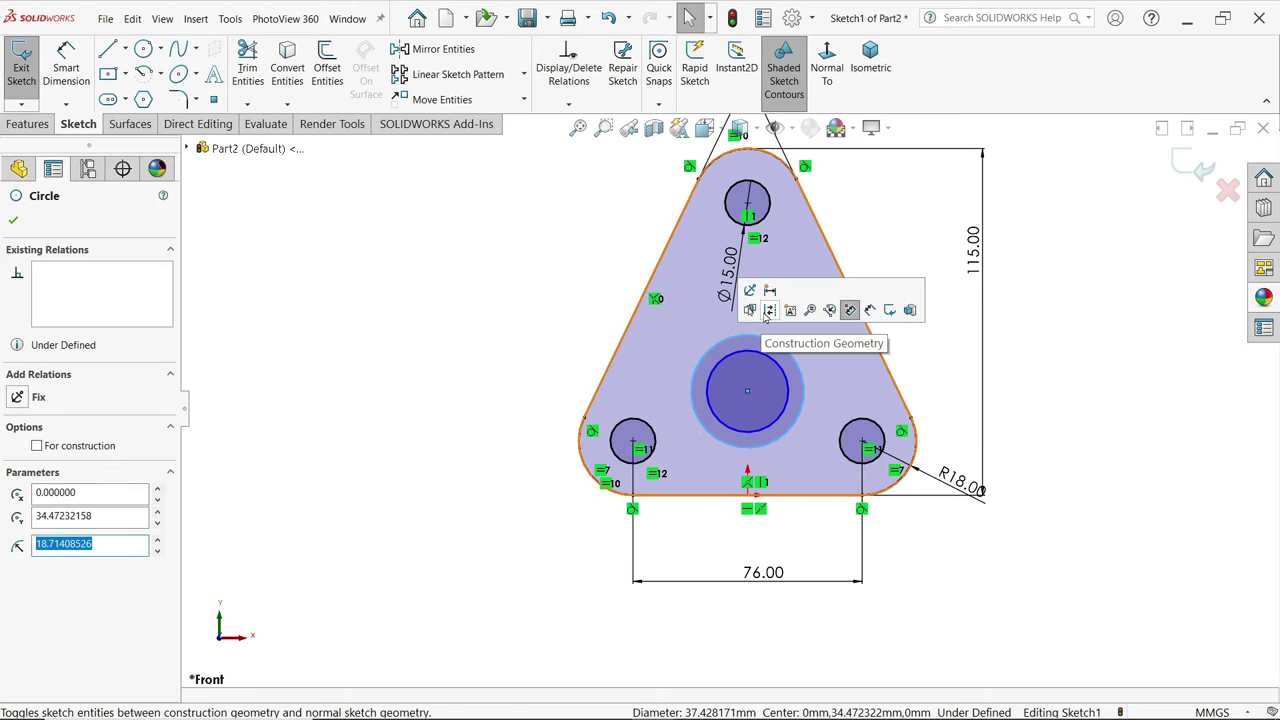
- Convert the outer middle circle to construction and draw a 6 mm circle above-left of the centre hole
click(770, 311)
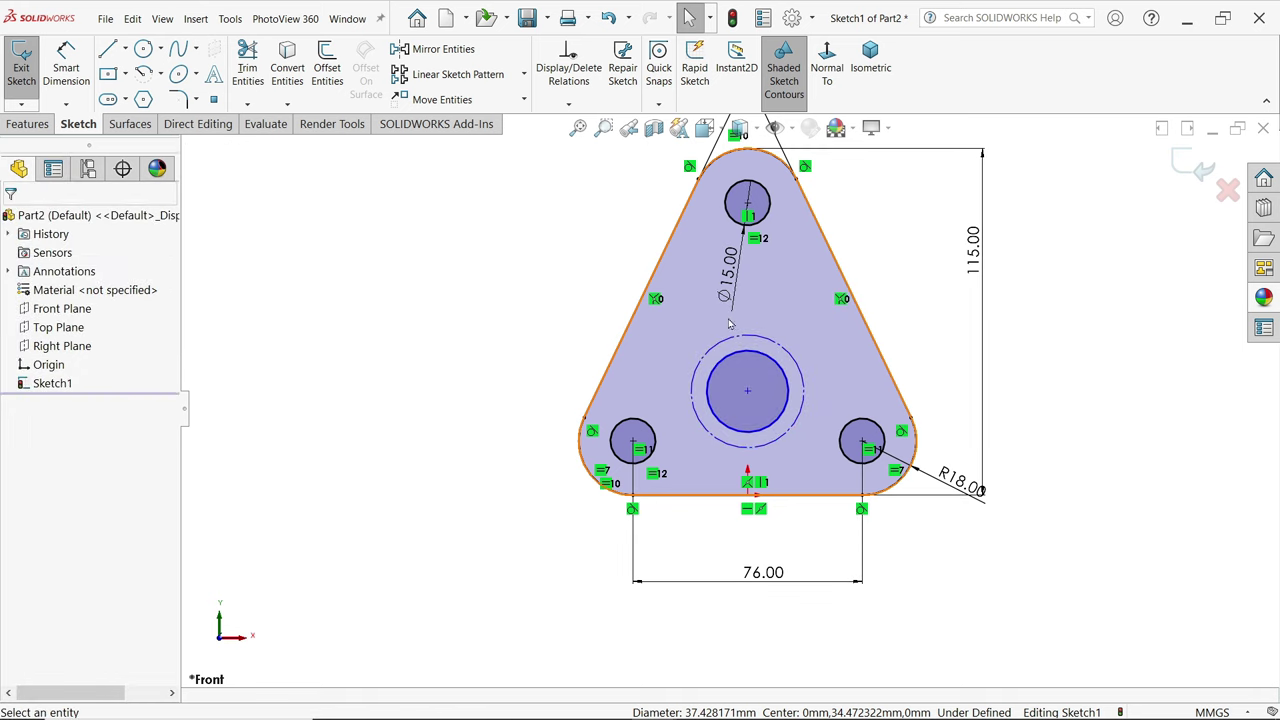
click(143, 48)
scroll(780, 348, up, 4)
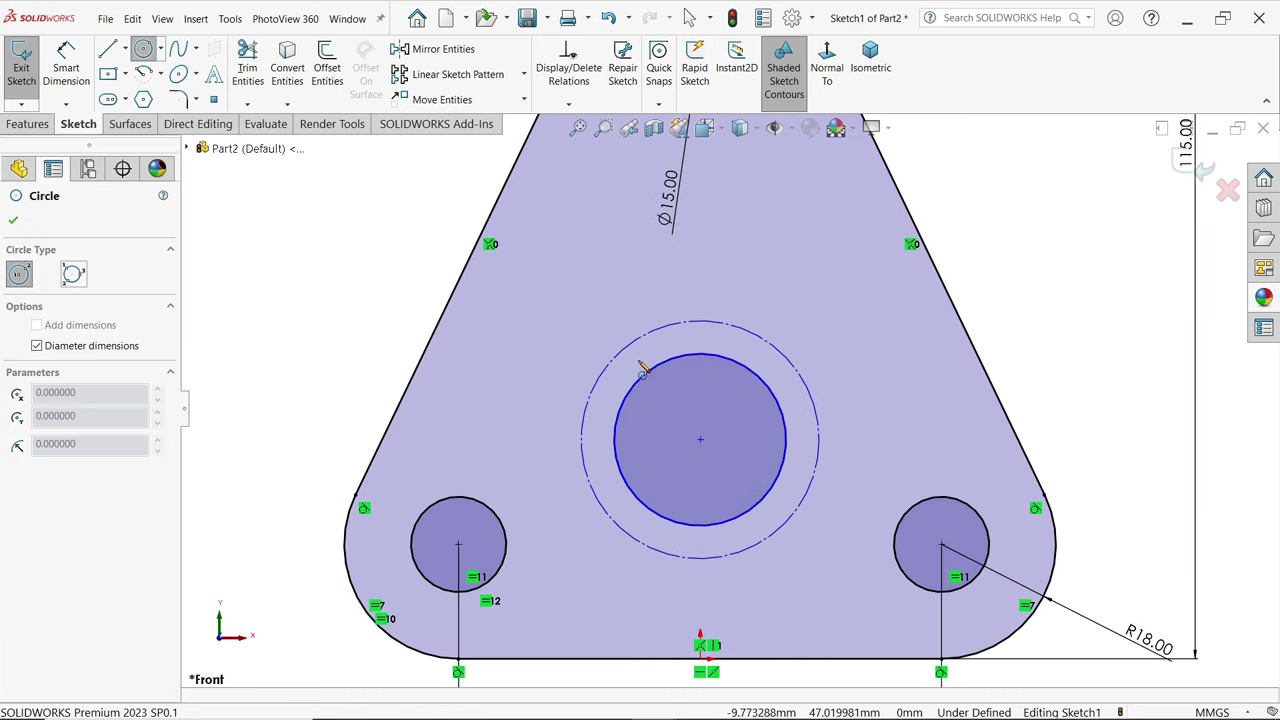
click(615, 357)
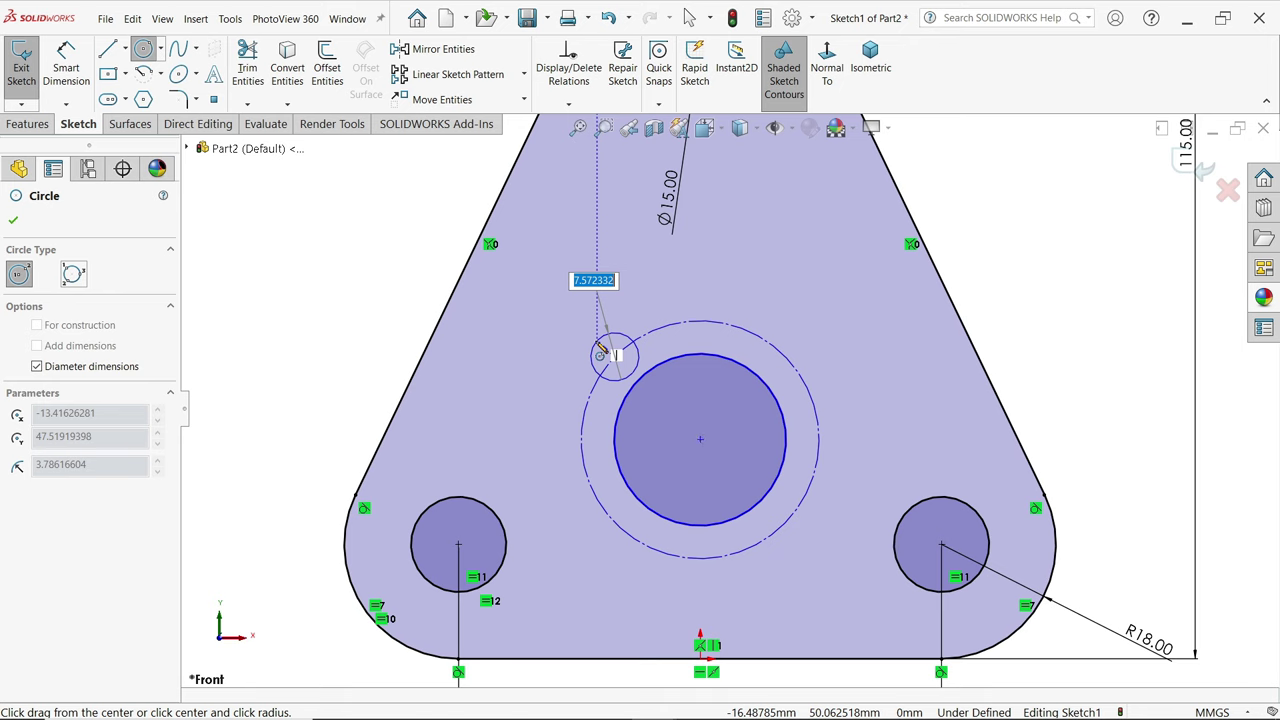
key(Return)
right_click(314, 272)
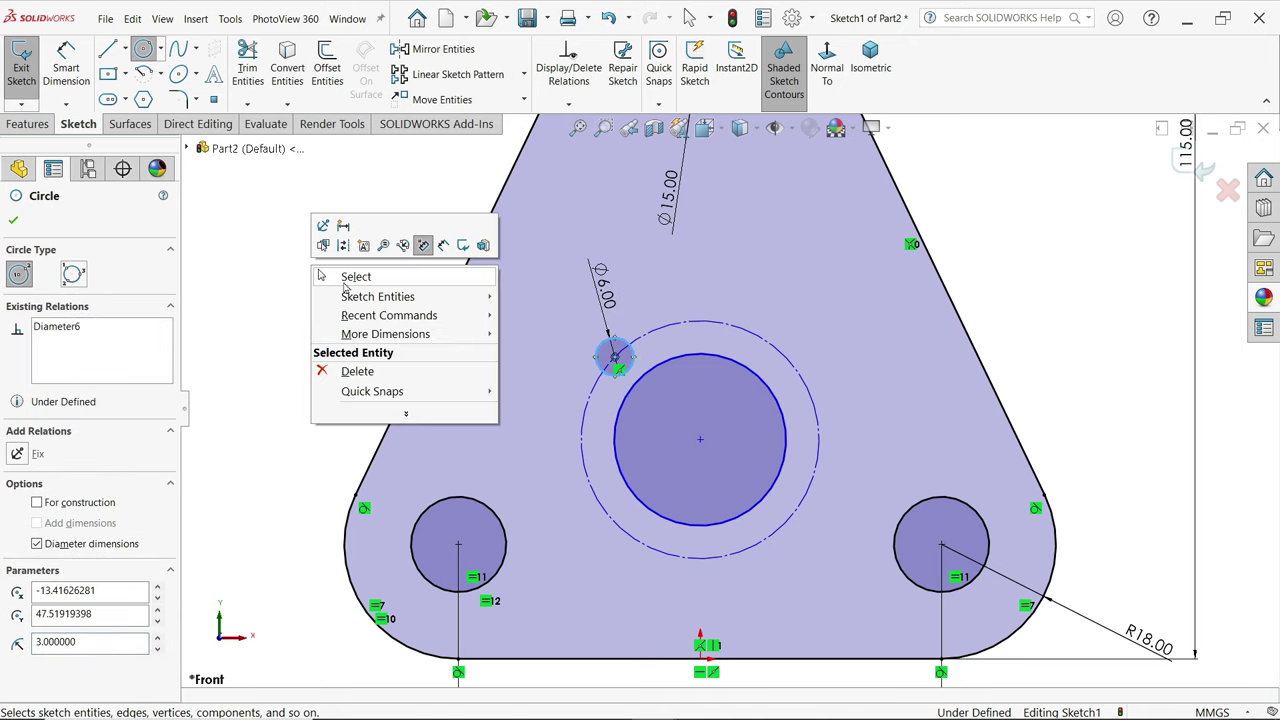
click(345, 283)
- Align the centre hole vertically with the origin and dimension it Ø25, the construction circle Ø35
click(700, 439)
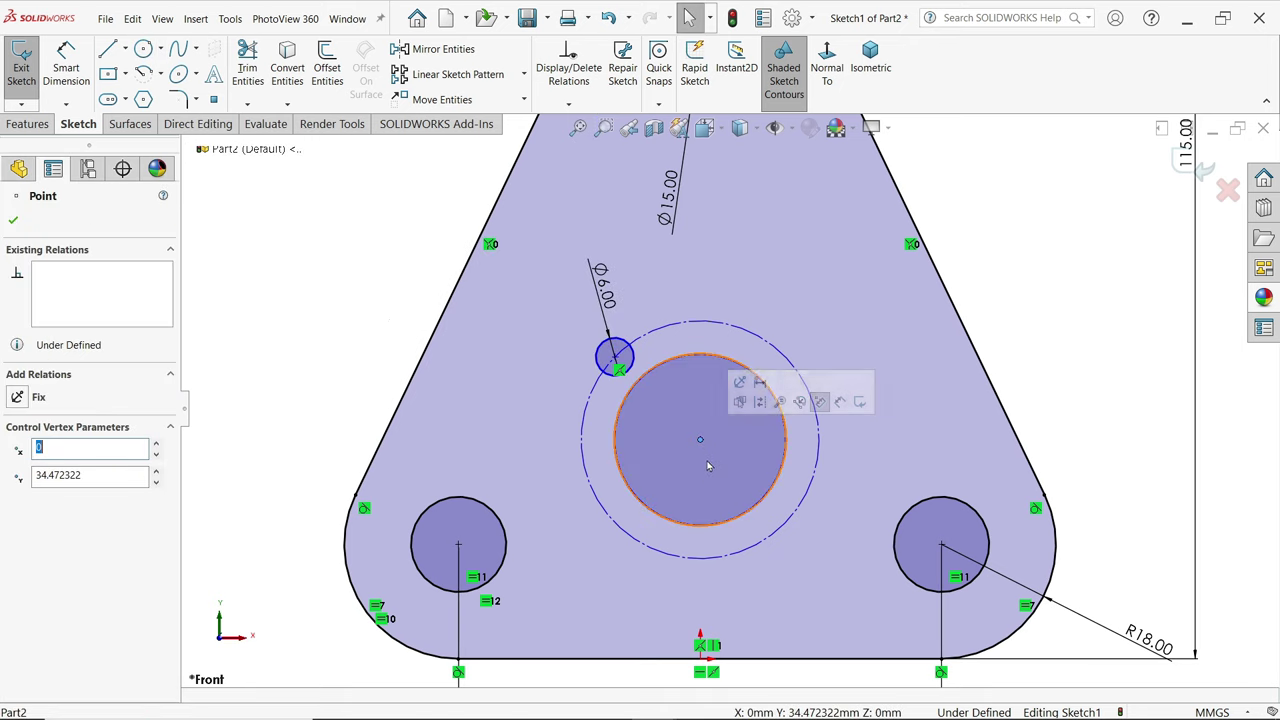
ctrl+click(703, 645)
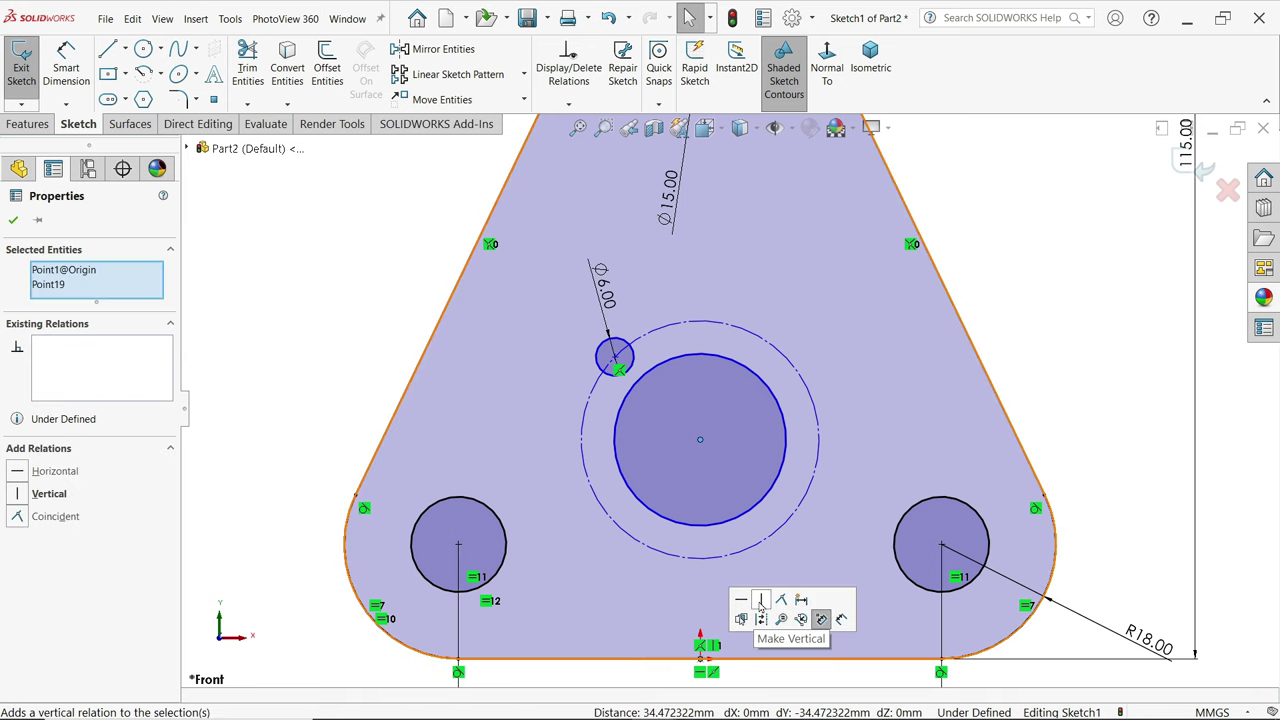
click(760, 605)
key(d)
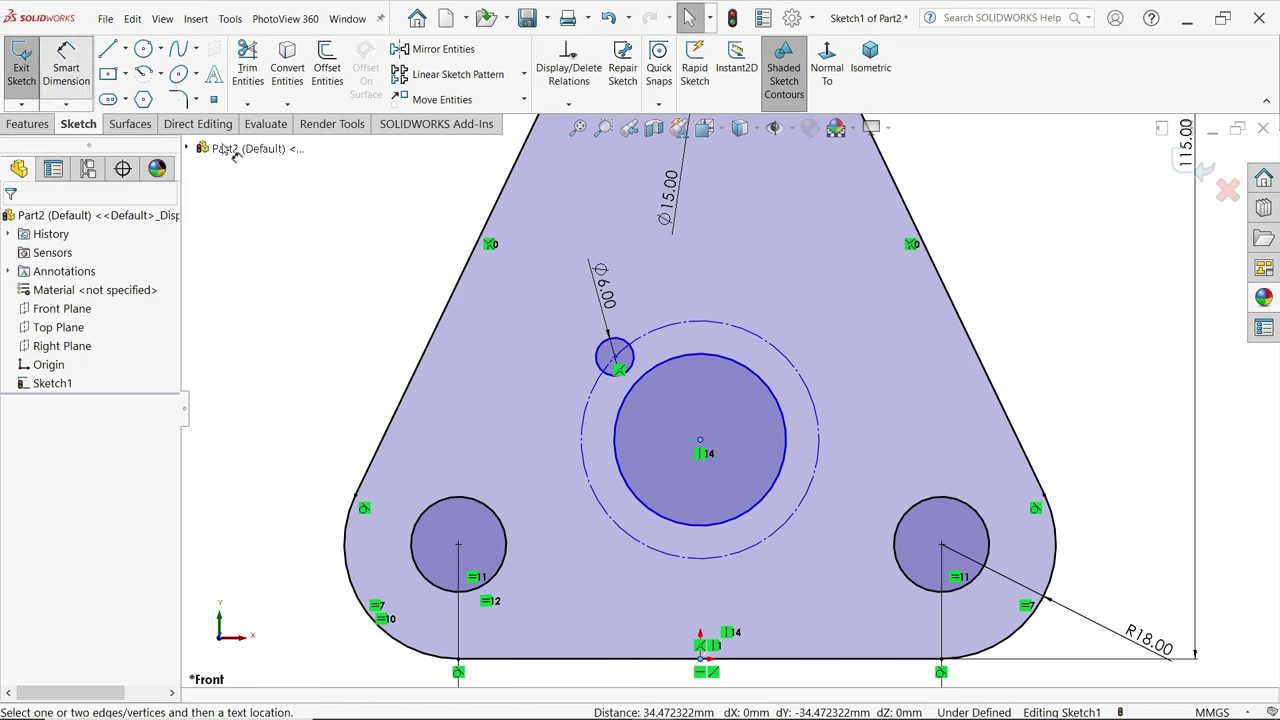
click(785, 415)
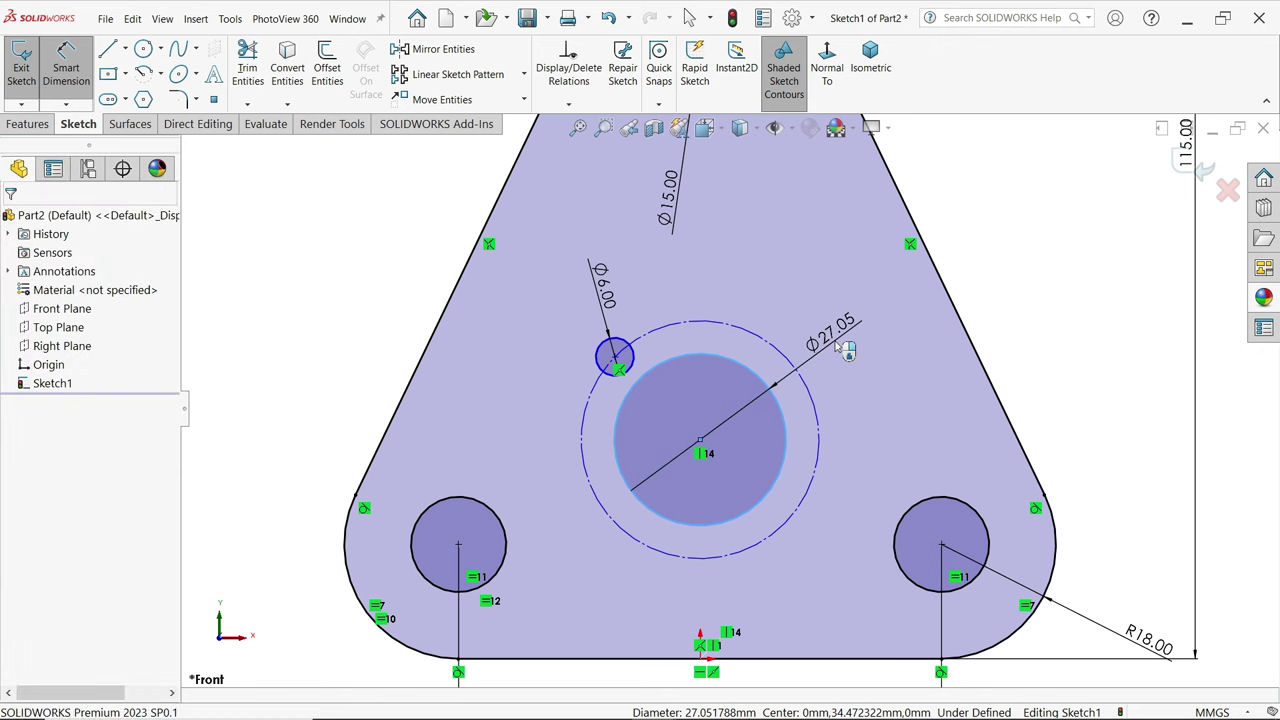
click(783, 340)
text(25)
key(Return)
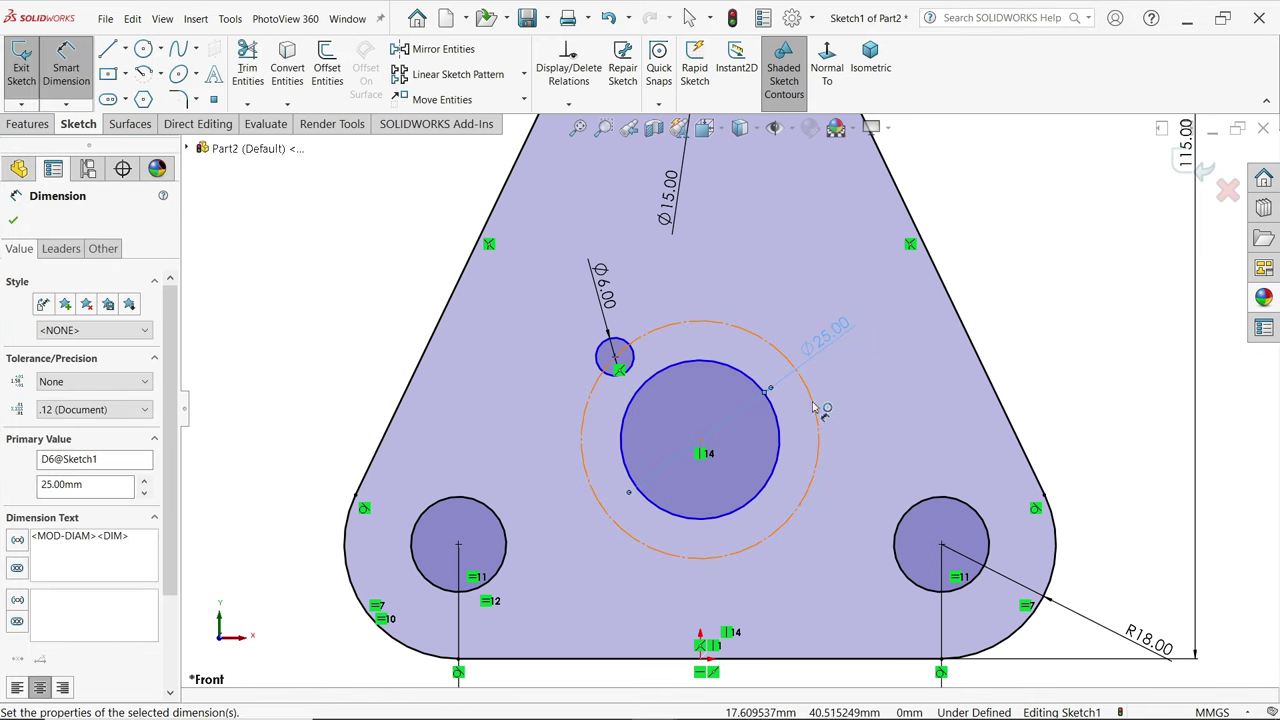
click(816, 408)
click(850, 395)
text(35)
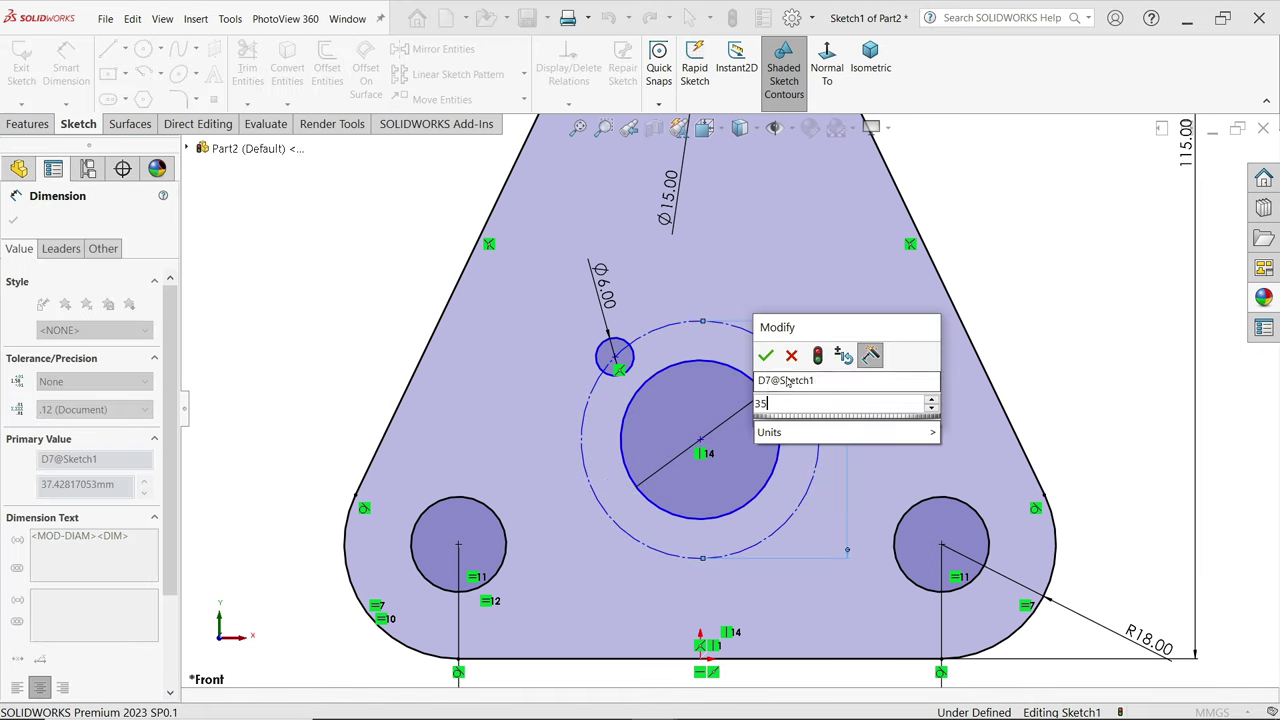
click(766, 357)
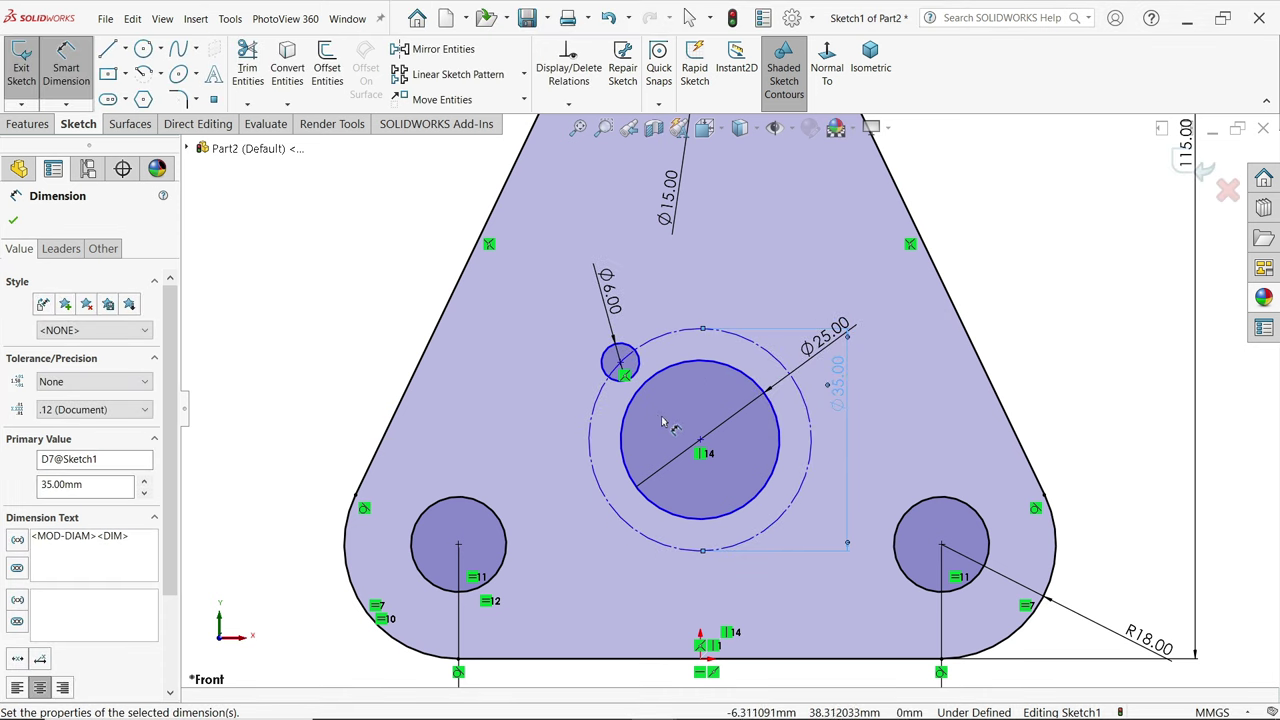
- Draw a centerline from the centre hole to the construction circle and dimension it at 30°
click(125, 48)
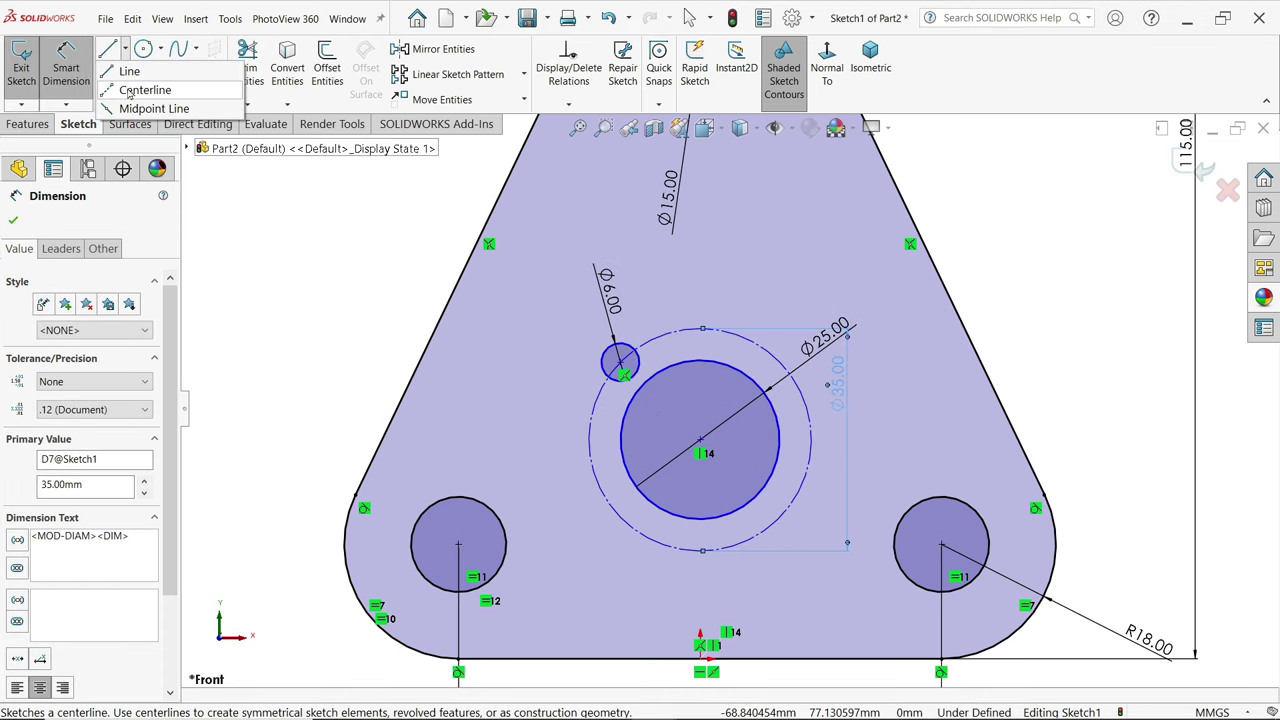
click(128, 83)
click(701, 438)
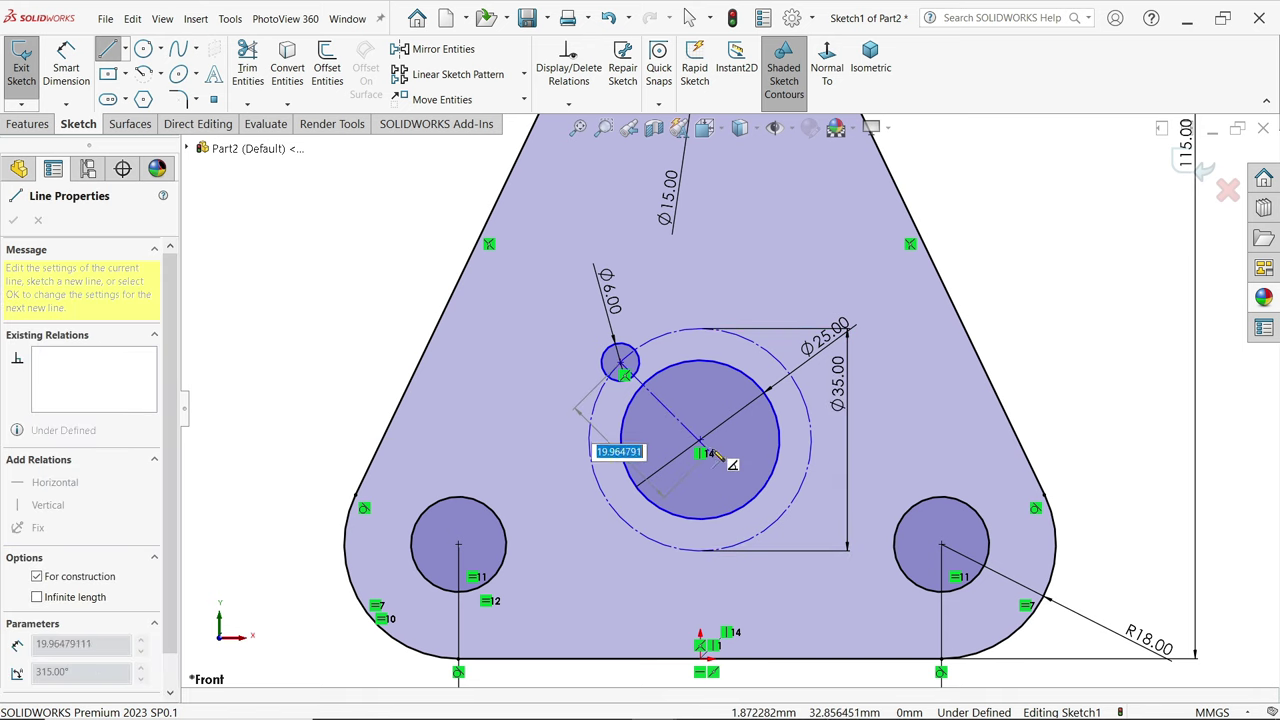
click(586, 440)
key(Escape)
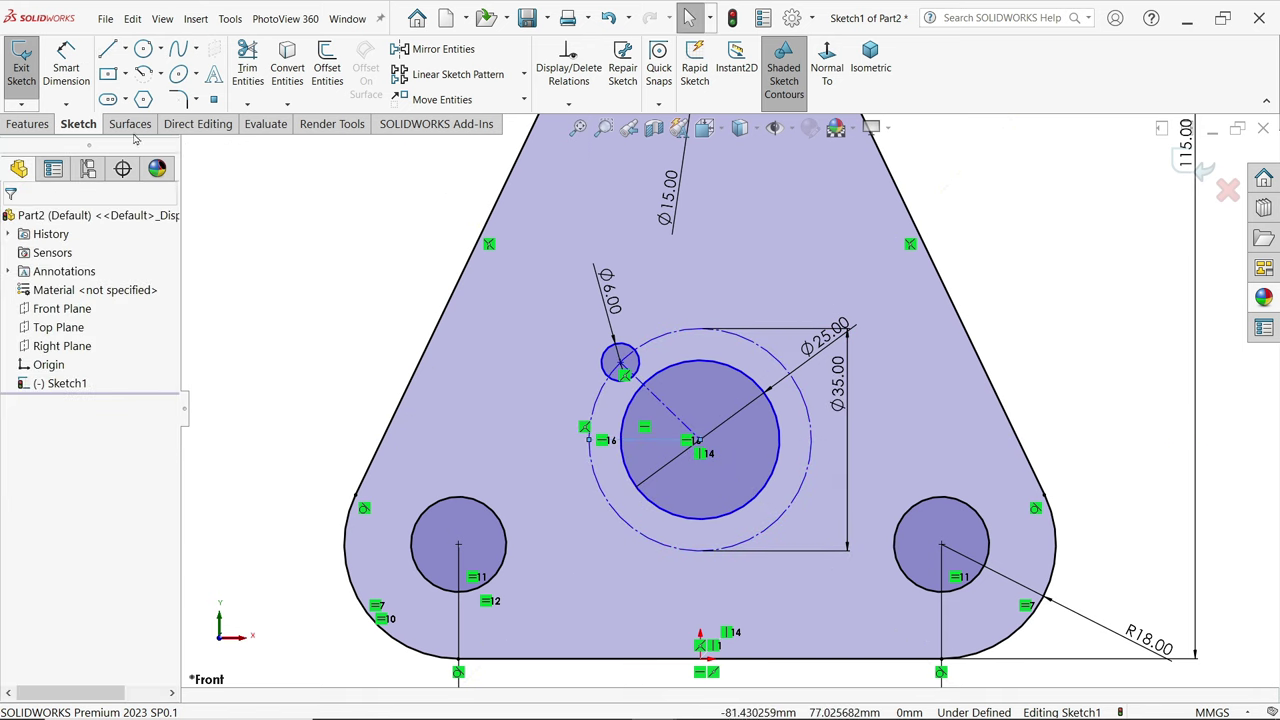
click(66, 67)
scroll(594, 359, down, 3)
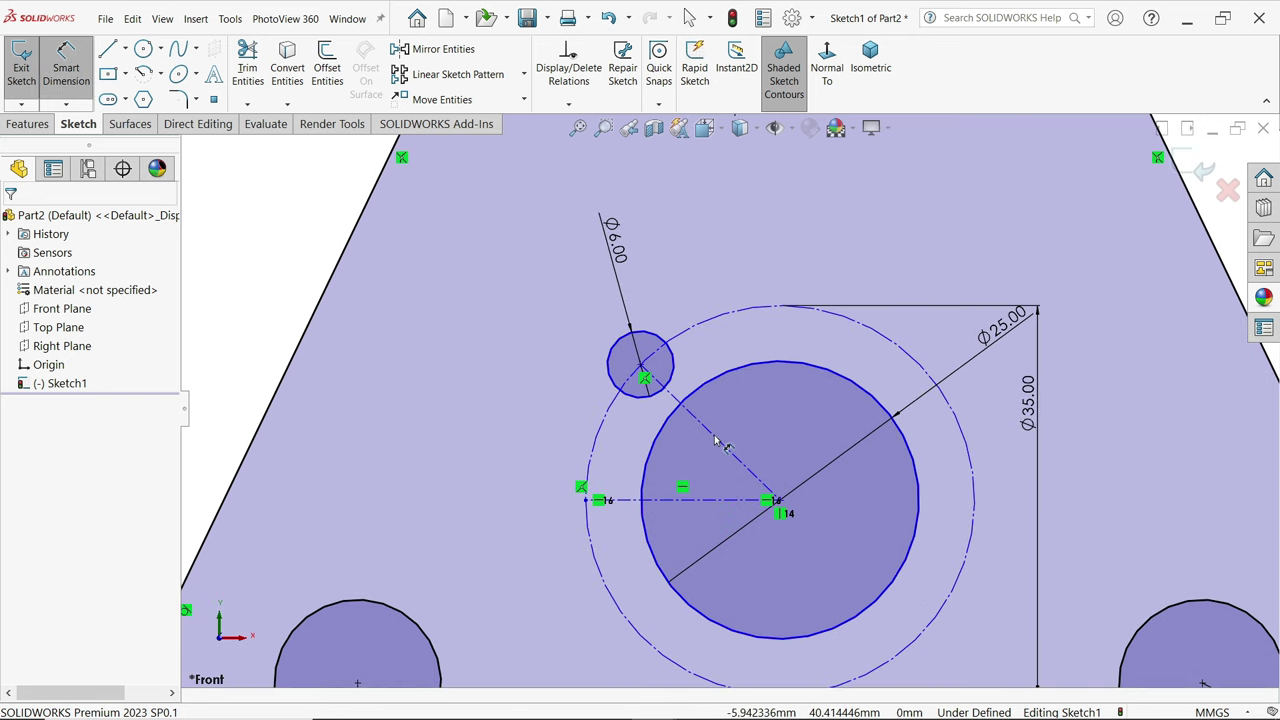
click(717, 442)
click(684, 499)
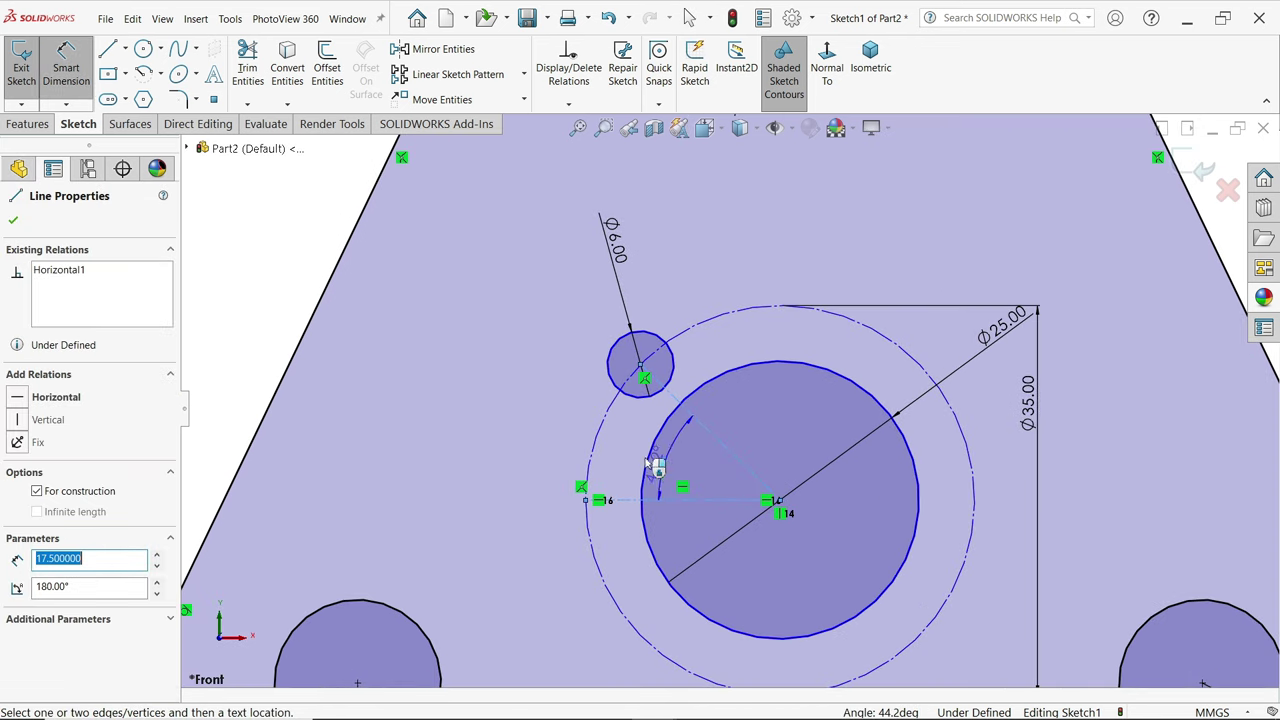
click(543, 420)
text(30)
key(Return)
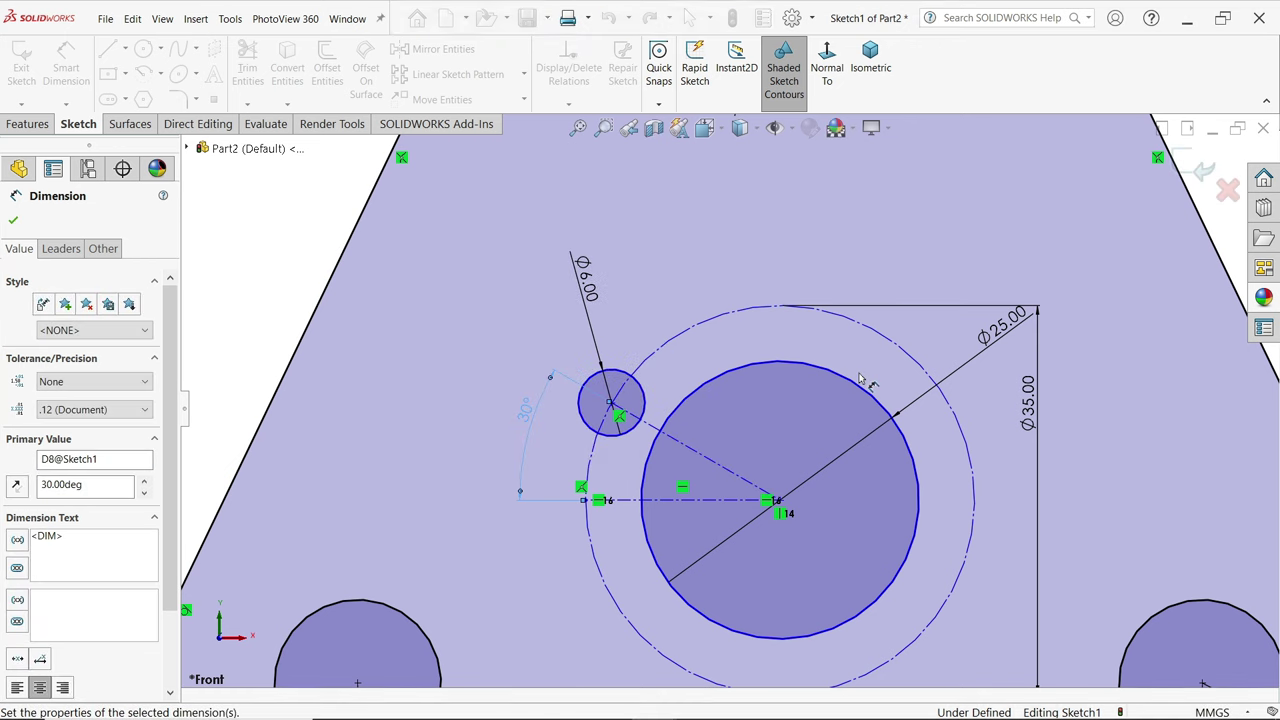
- Dimension the centre hole 32 mm above the plate's bottom edge
scroll(862, 380, up, 5)
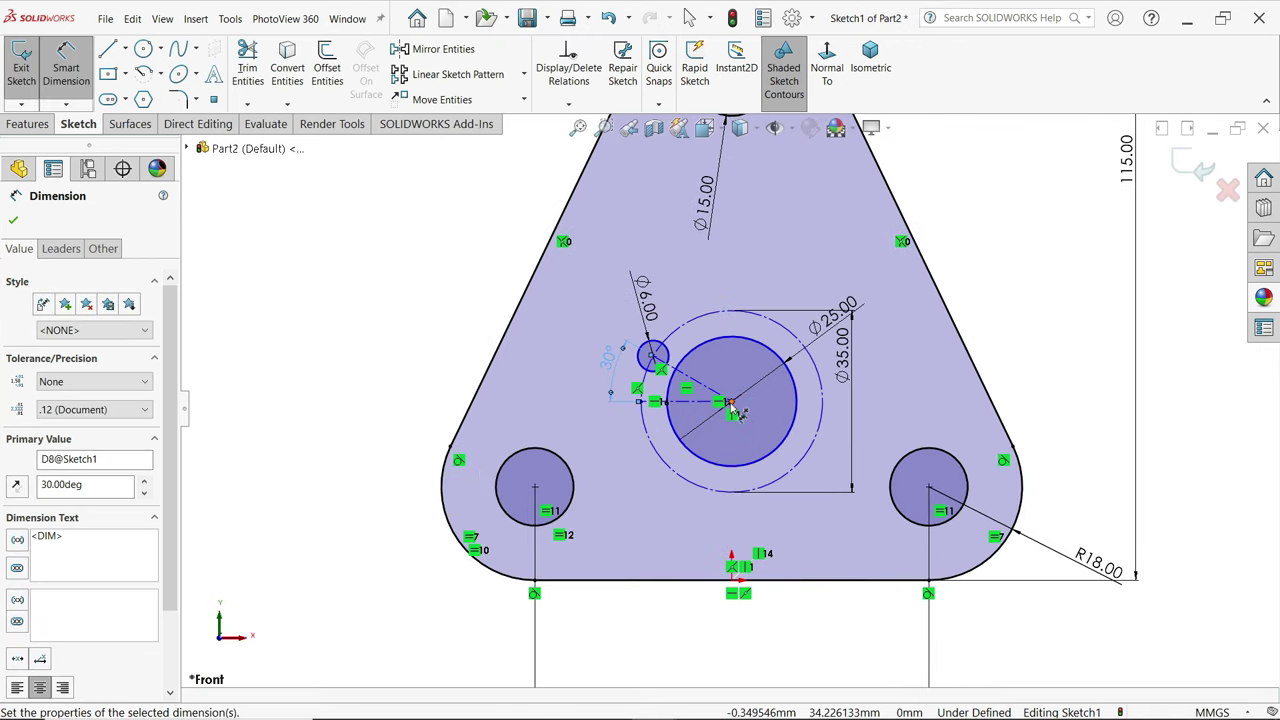
click(733, 405)
click(760, 581)
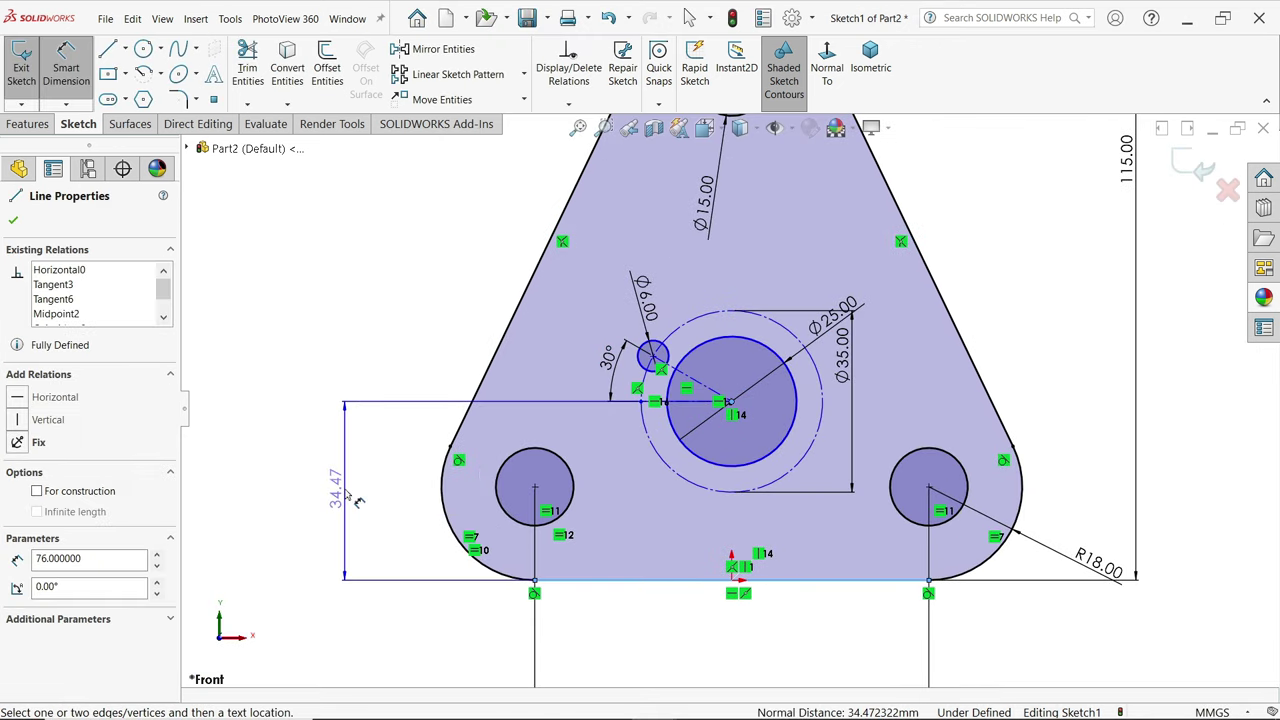
click(344, 488)
text(32)
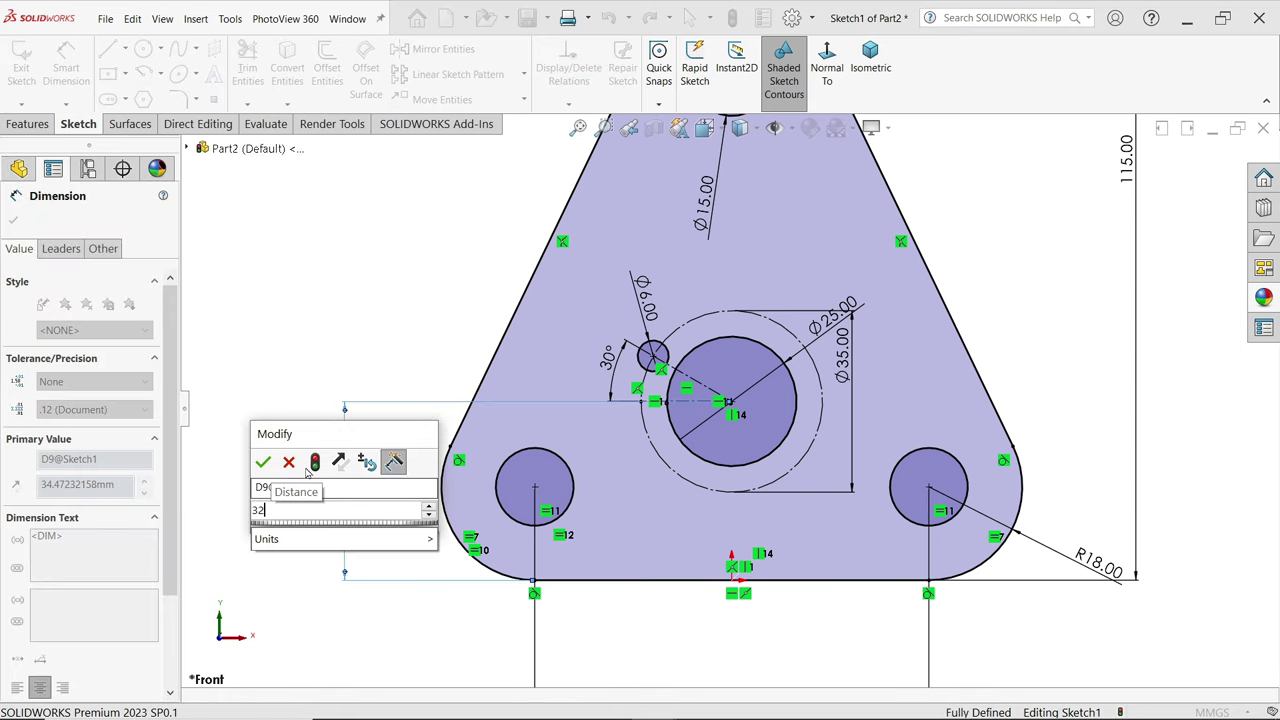
click(264, 462)
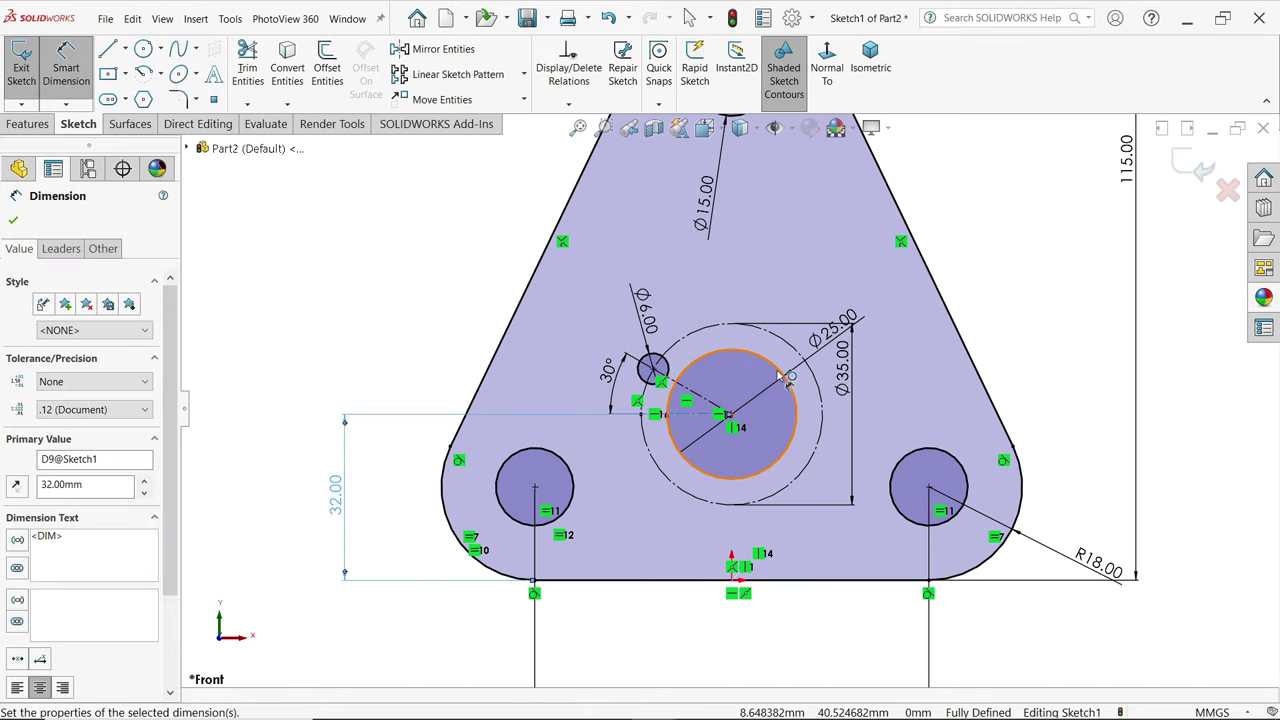
click(13, 220)
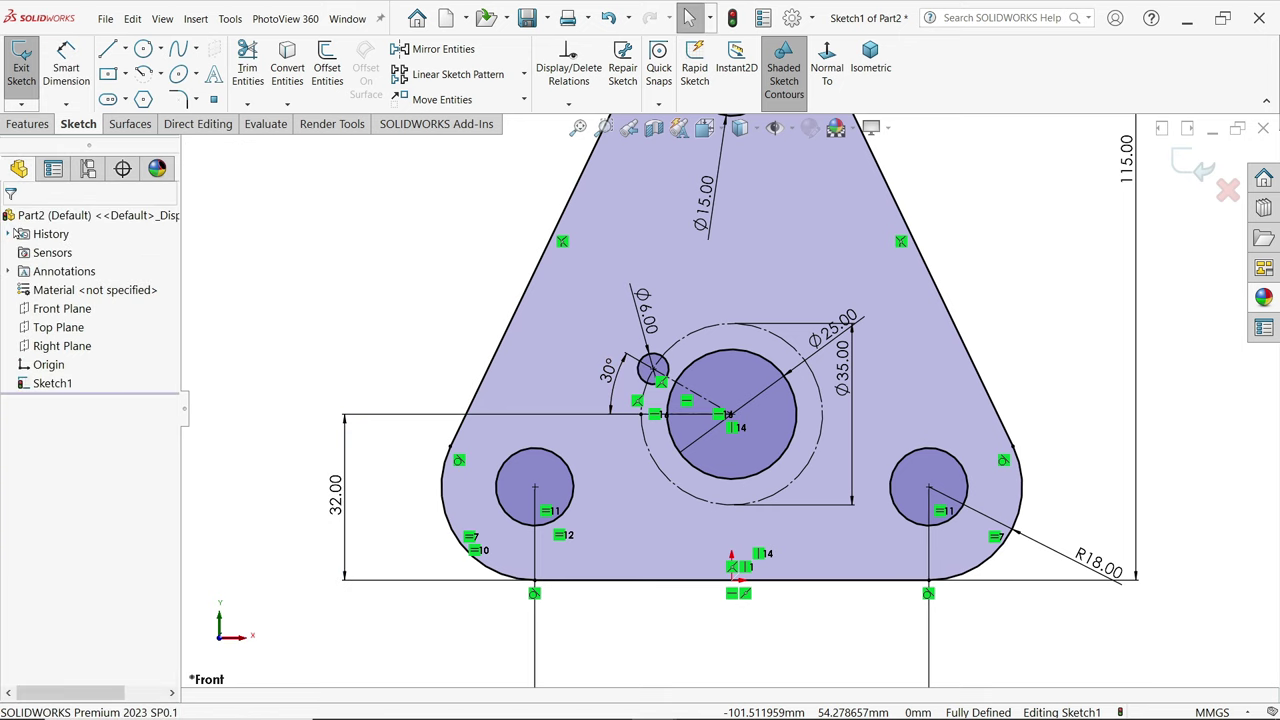
- Circular-pattern the Ø6 hole around the large circle's centre into 3 equally spaced instances
click(524, 78)
click(470, 116)
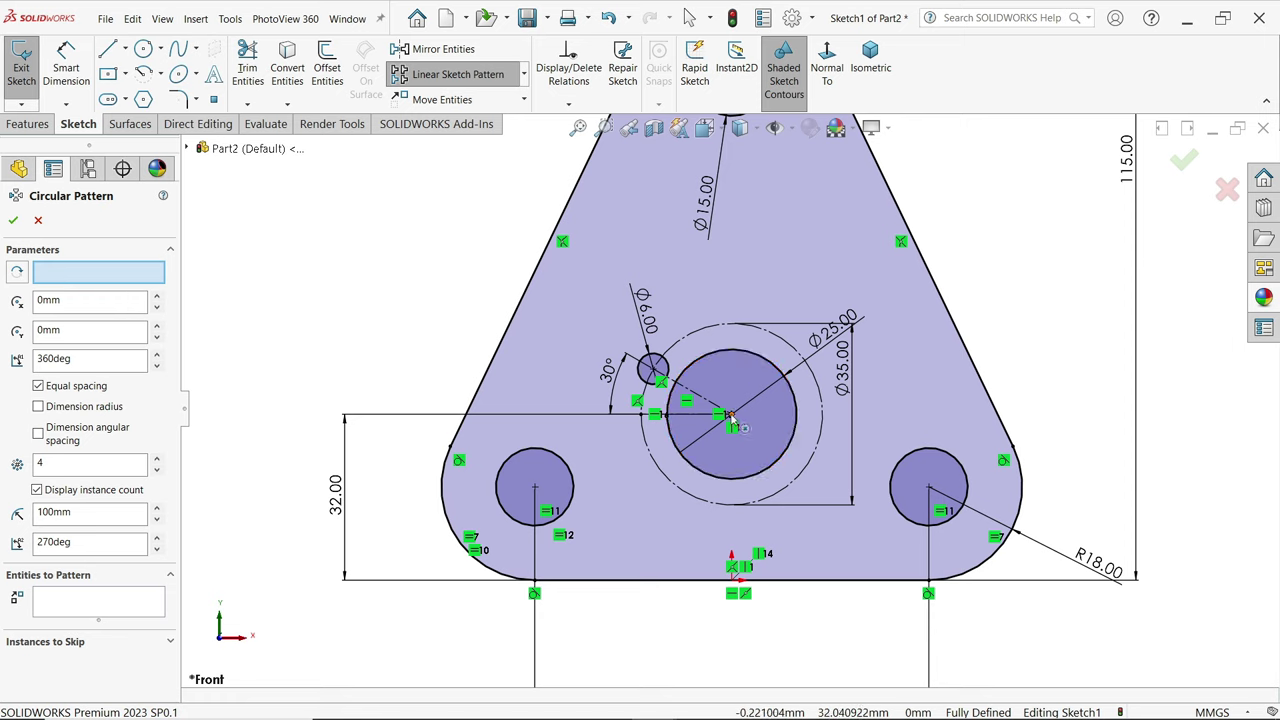
click(98, 272)
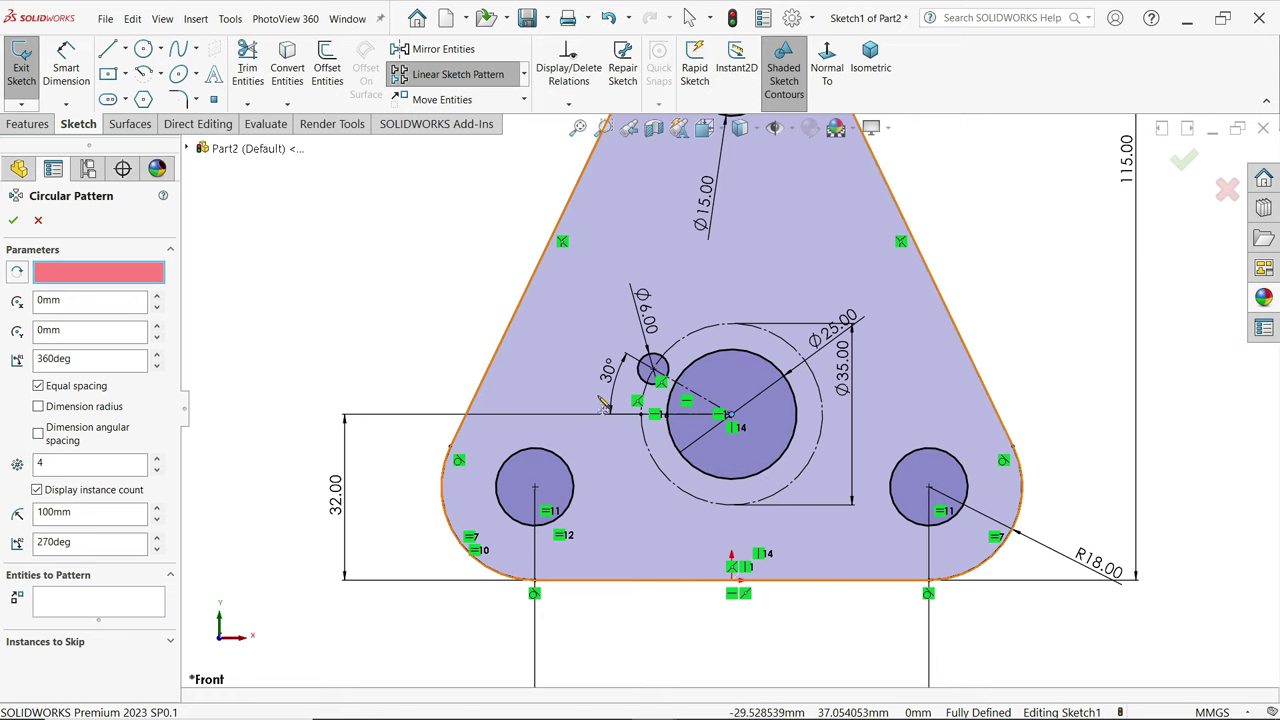
click(730, 415)
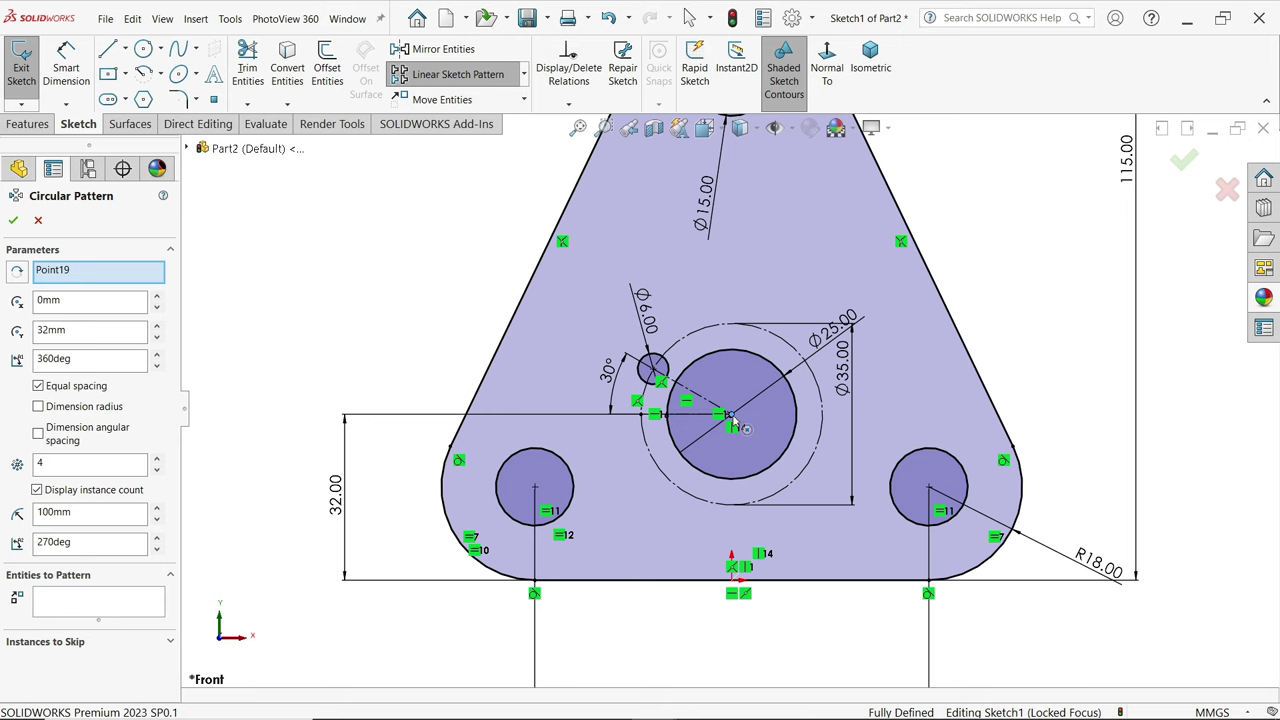
click(95, 601)
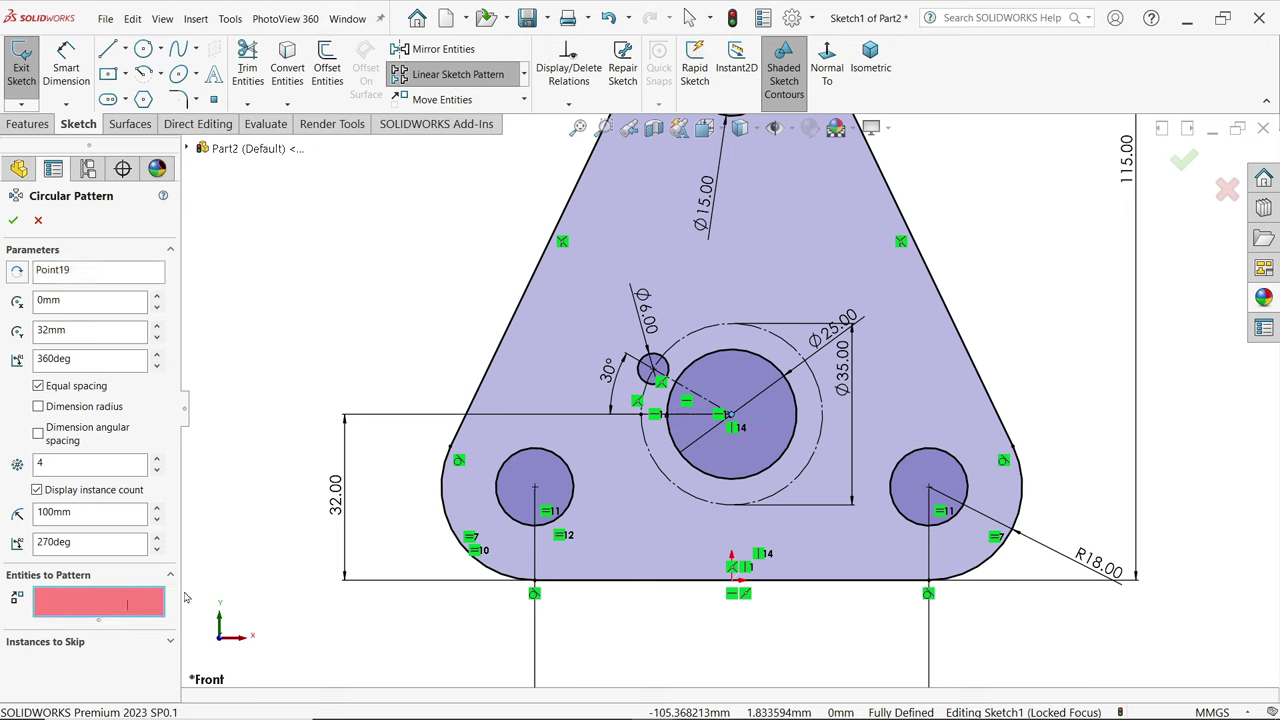
click(667, 371)
scroll(762, 430, down, 2)
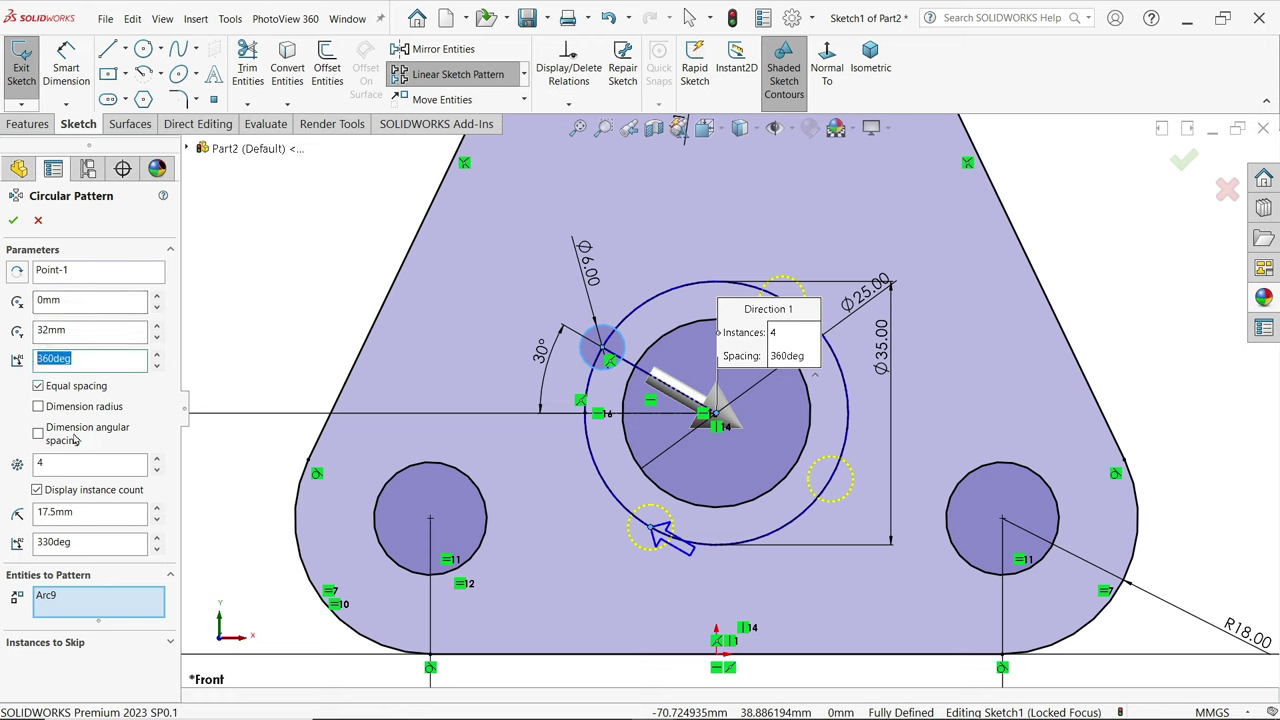
click(43, 463)
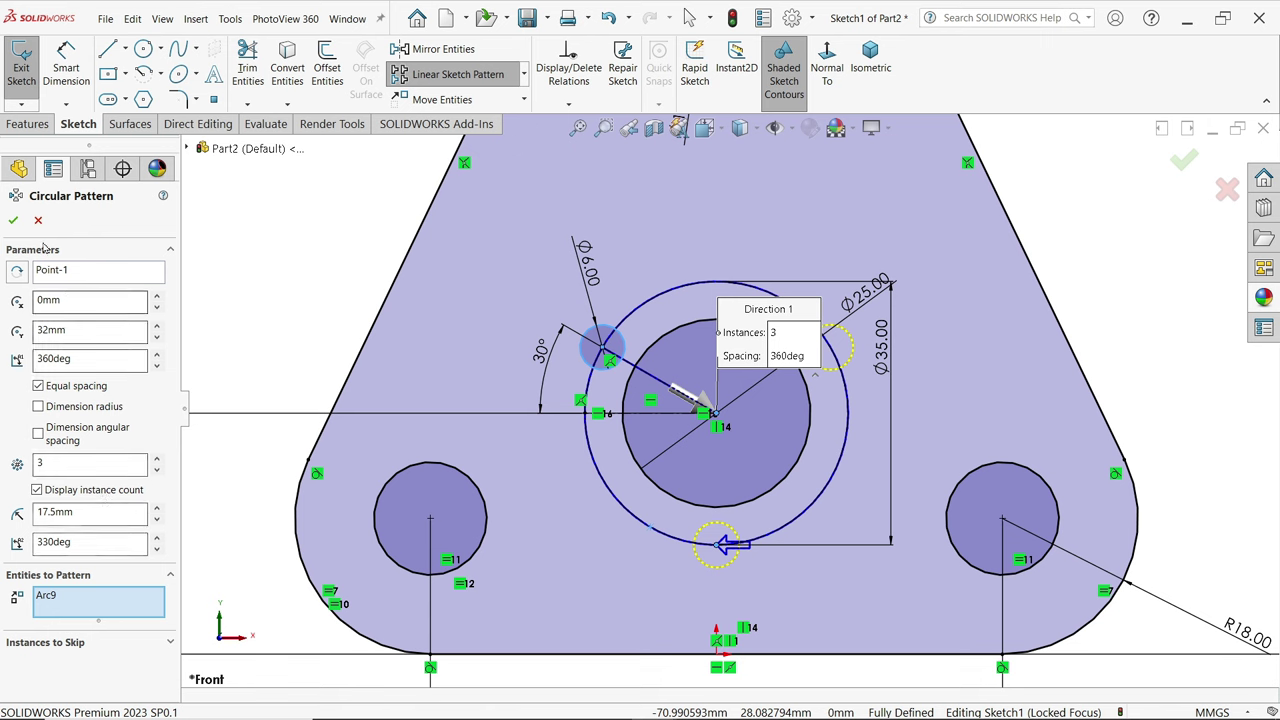
click(13, 220)
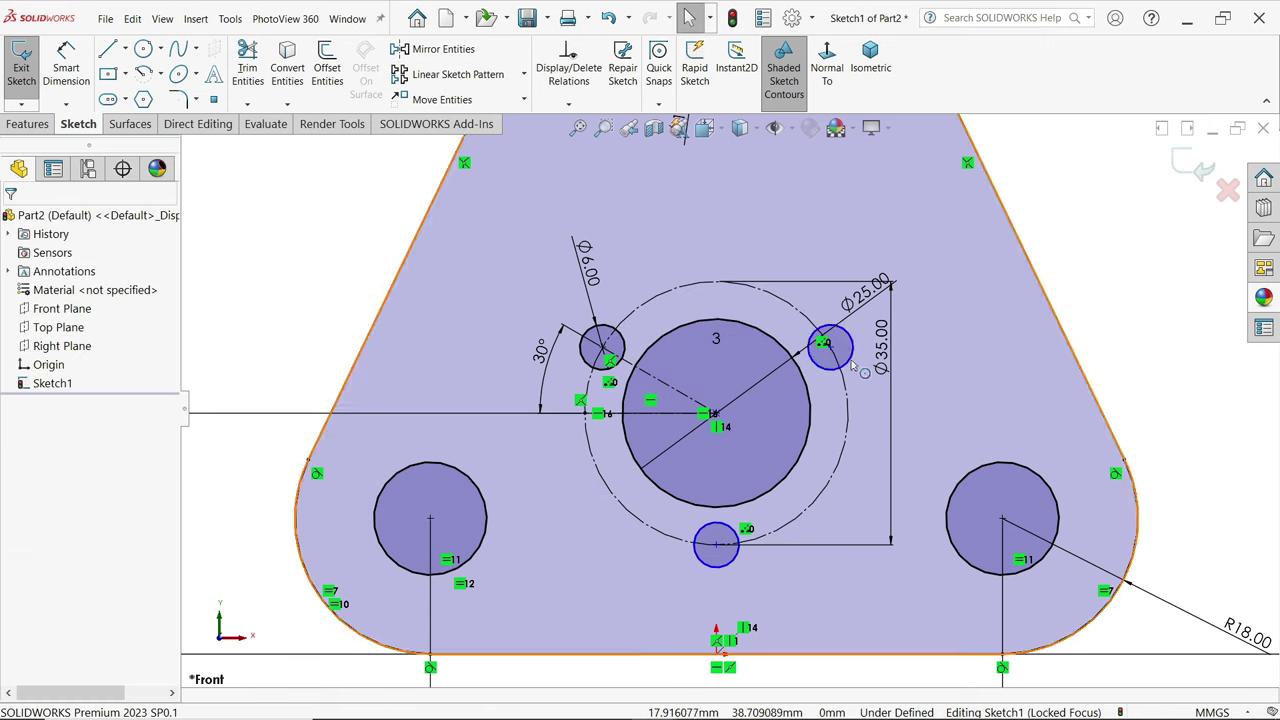
- Make the two patterned hole centres coincident with the Ø35 construction circle
click(826, 344)
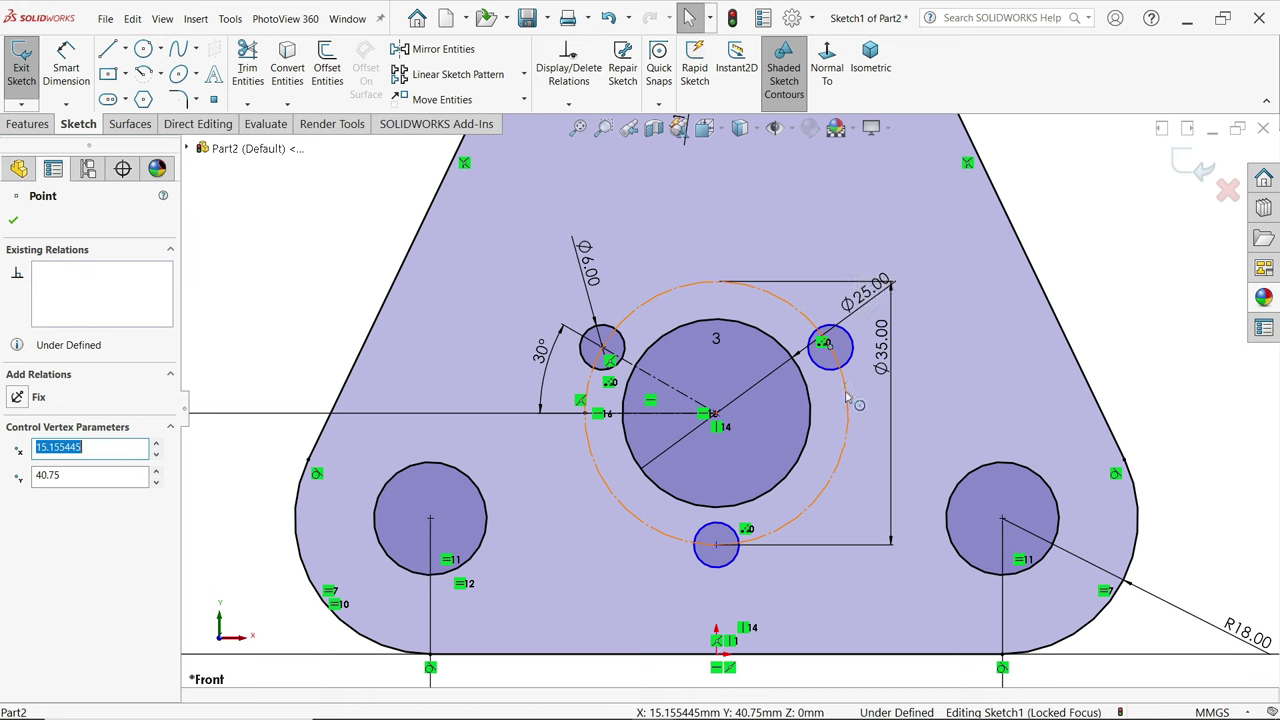
ctrl+click(846, 382)
click(904, 334)
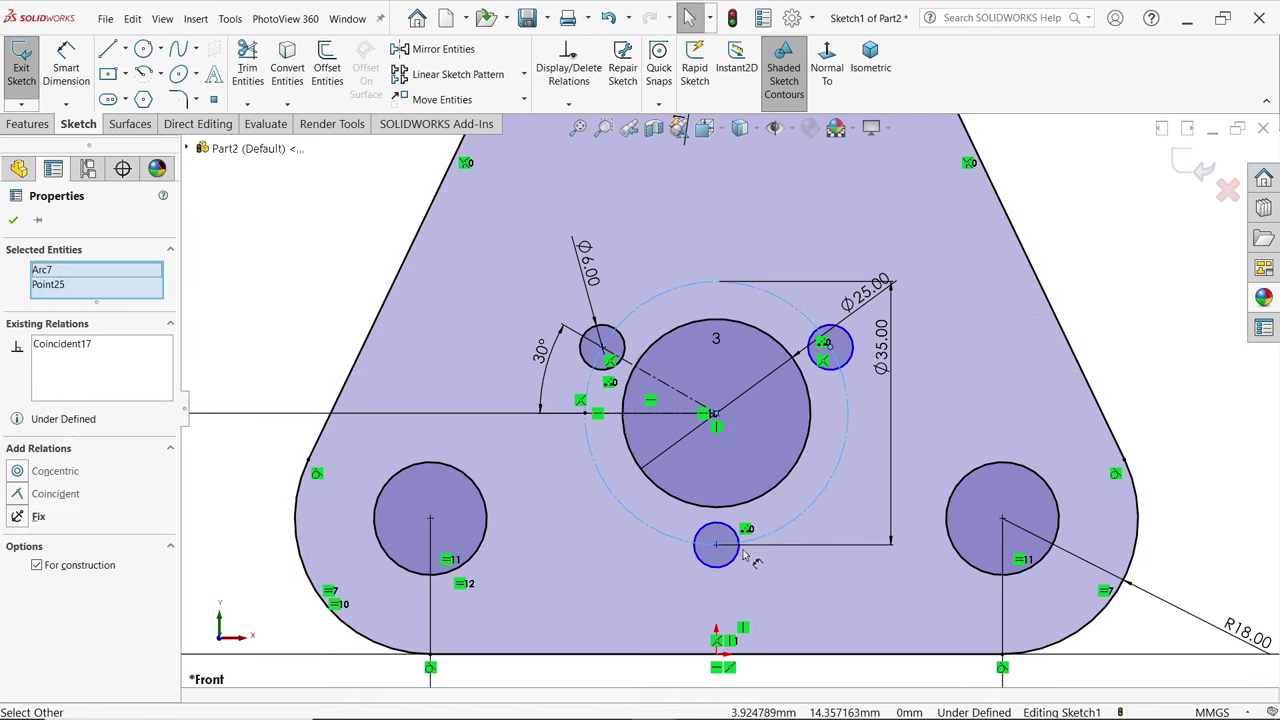
click(717, 546)
ctrl+click(777, 531)
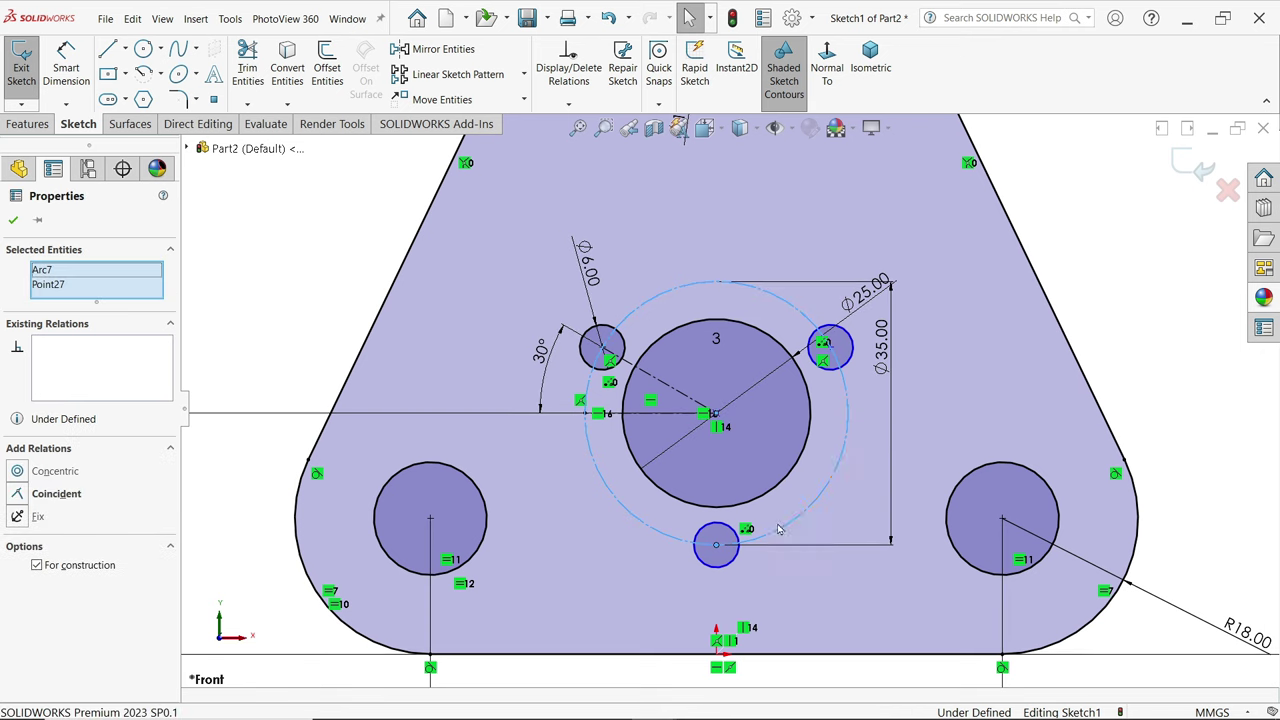
click(813, 470)
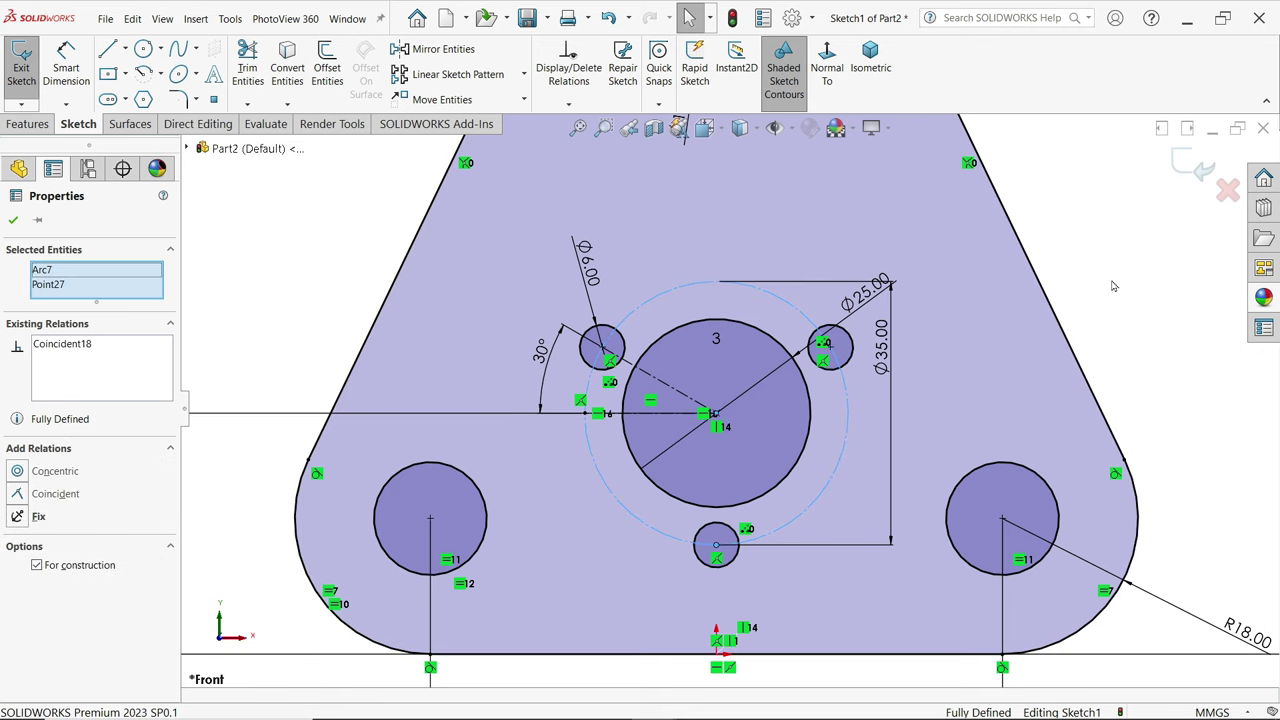
click(1048, 329)
scroll(1048, 329, up, 4)
scroll(979, 239, down, 1)
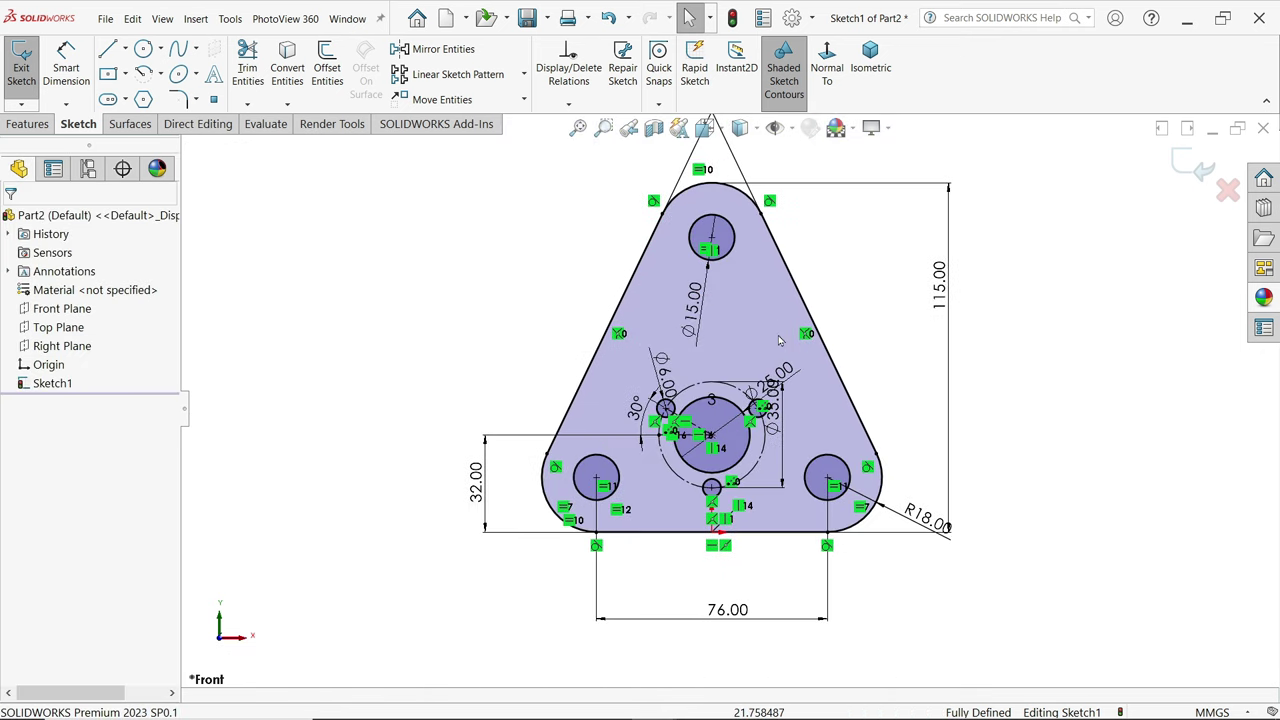
- Extrude the sketch 7 mm with Mid Plane end condition to create Boss-Extrude1
click(27, 124)
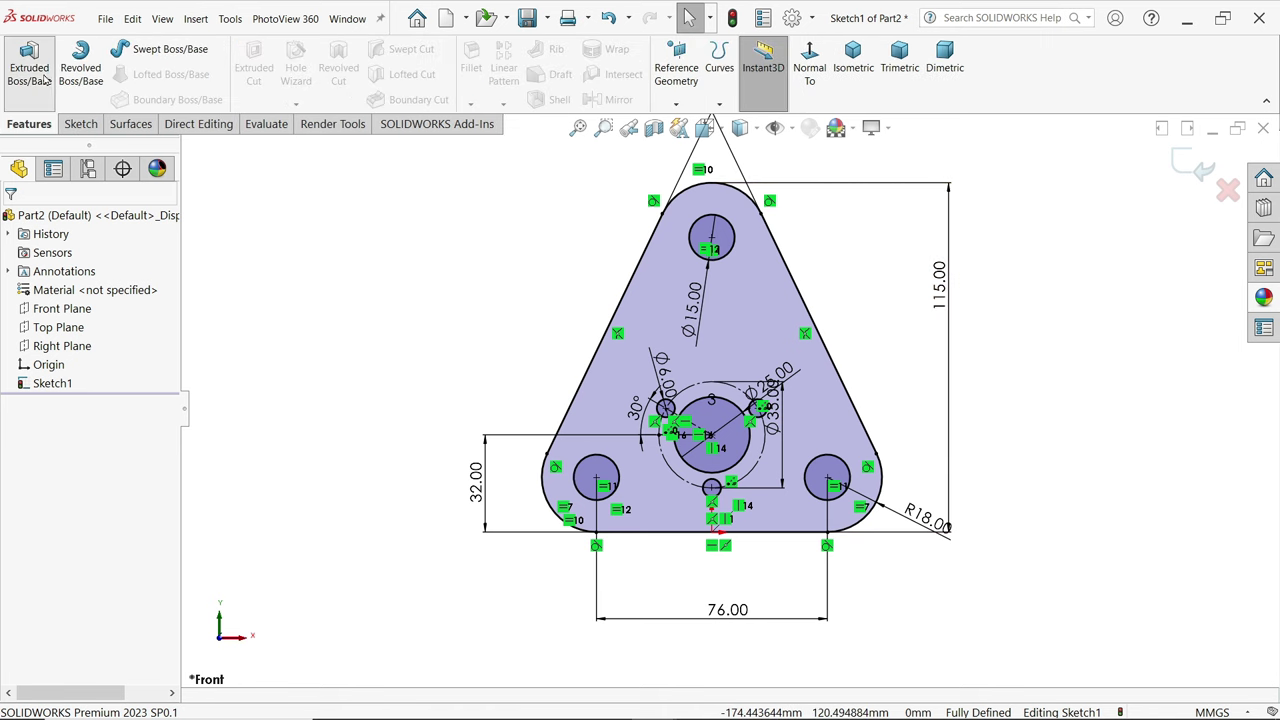
click(30, 72)
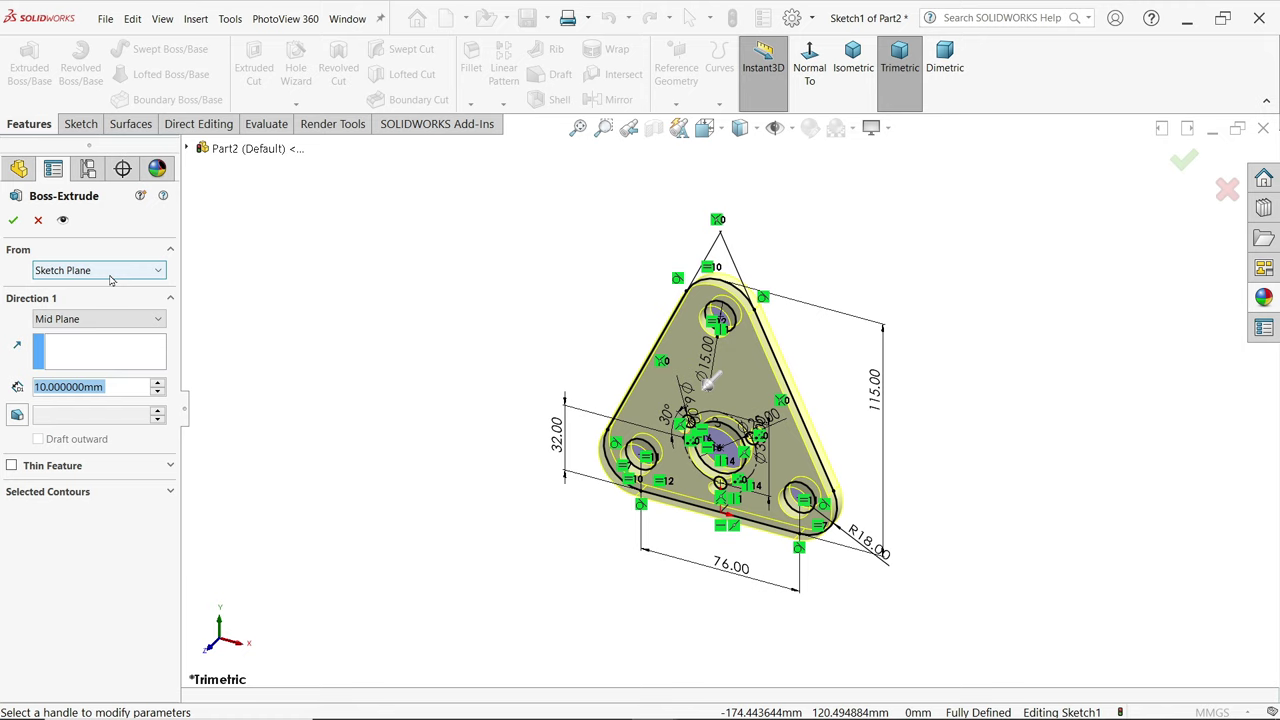
click(63, 320)
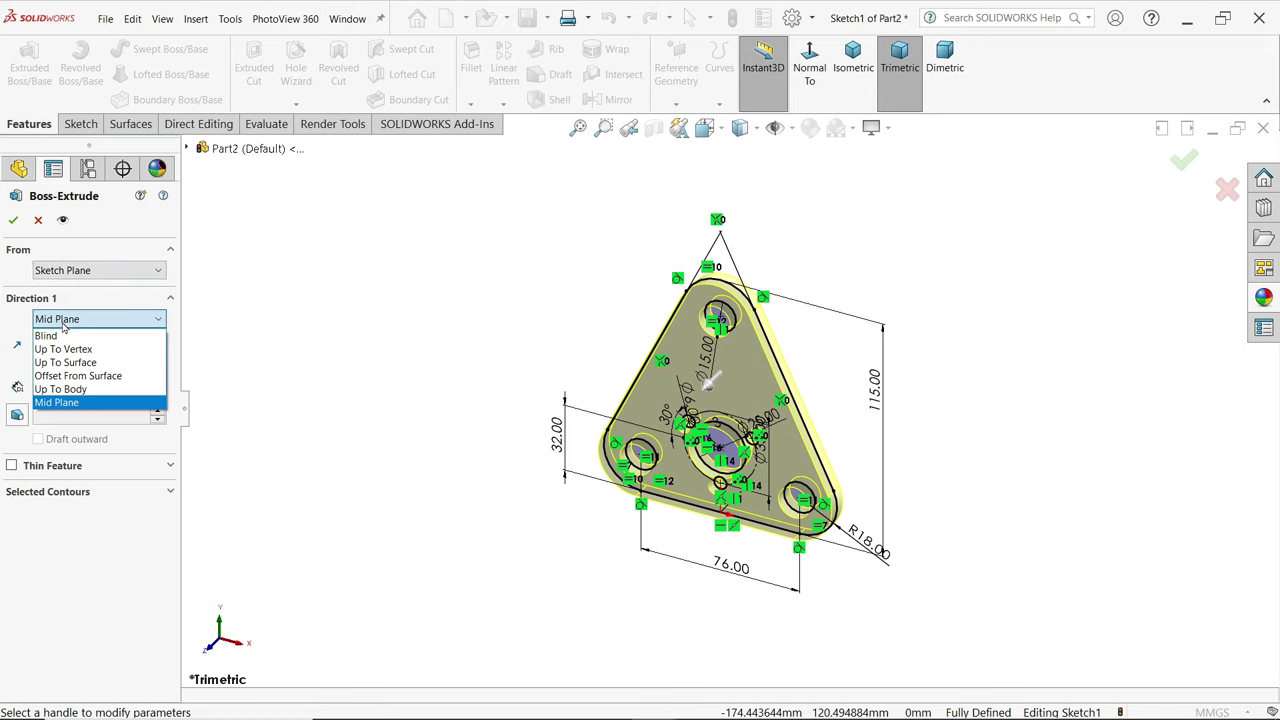
click(63, 320)
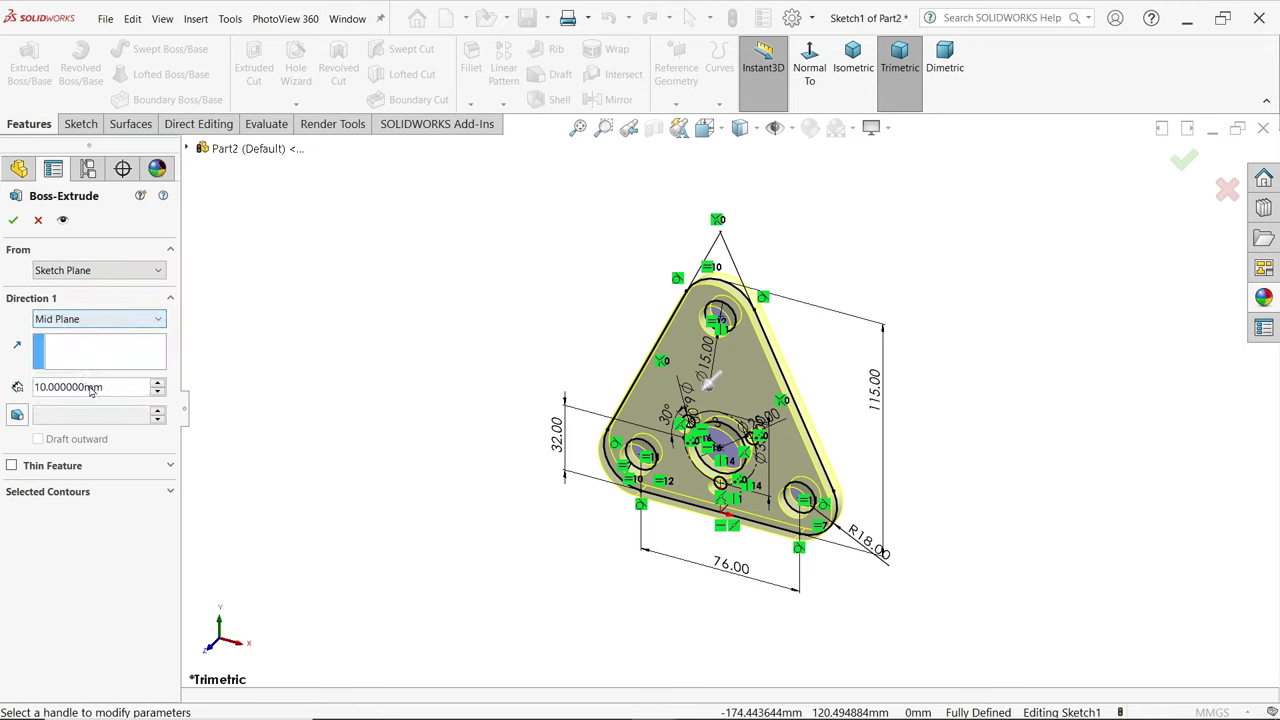
double_click(38, 386)
text(7)
key(Return)
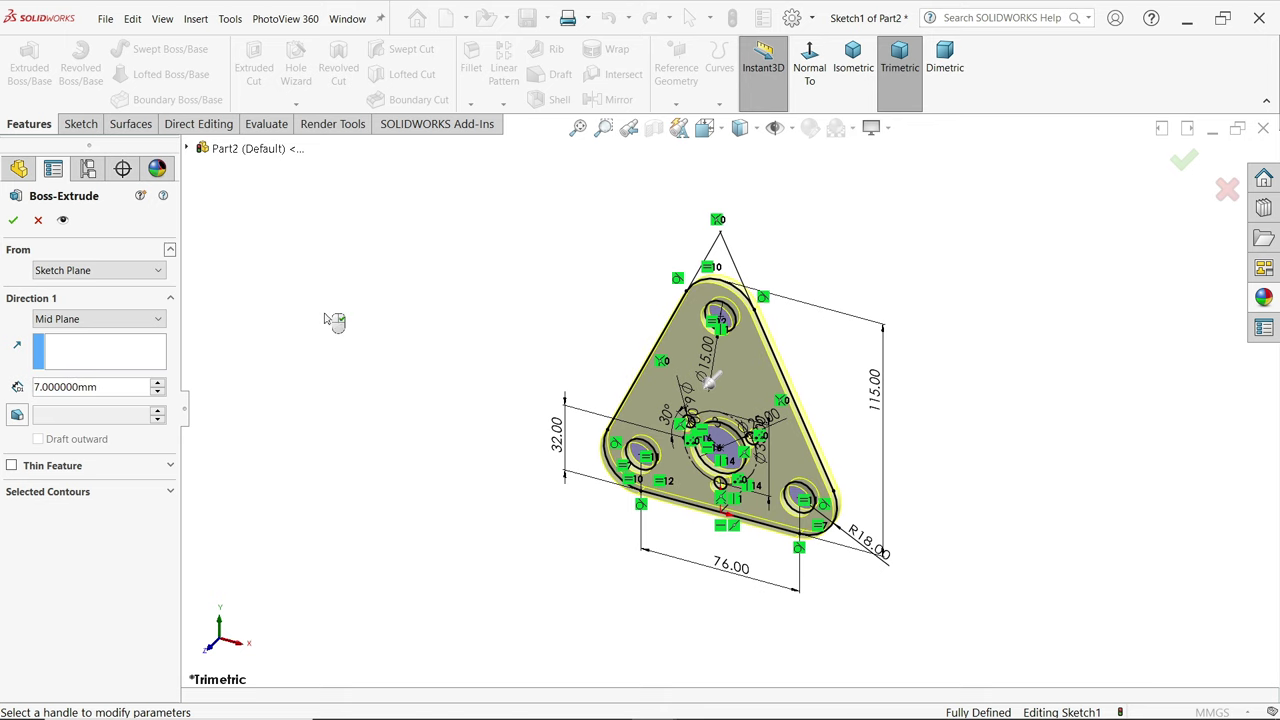
click(13, 221)
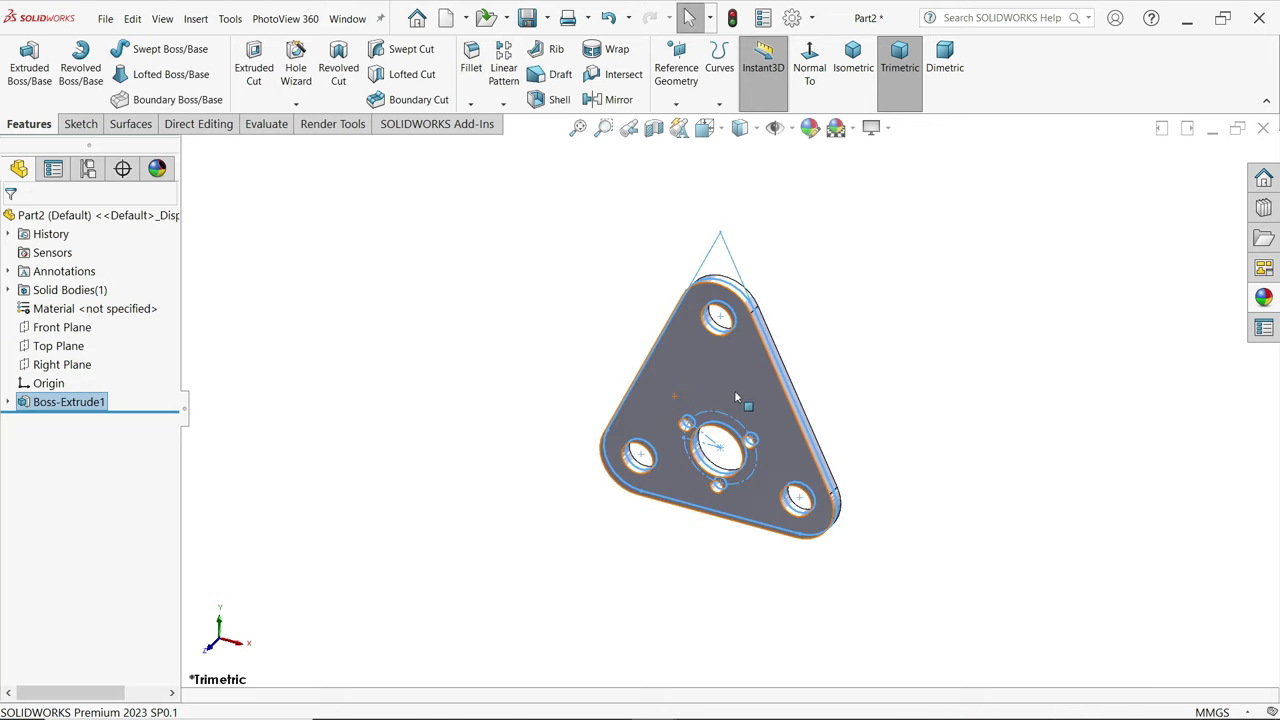
- Assign Plain Carbon Steel as the material and apply a purple plain-colour appearance to the plate
right_click(105, 311)
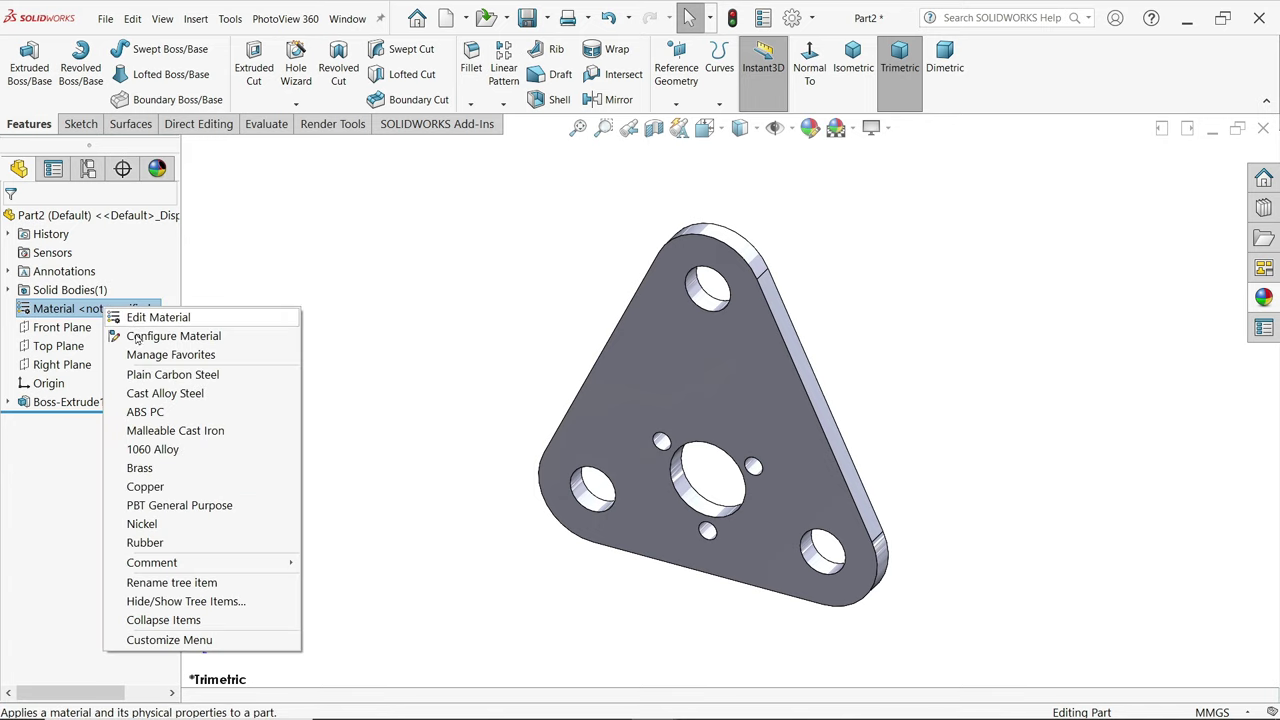
click(170, 375)
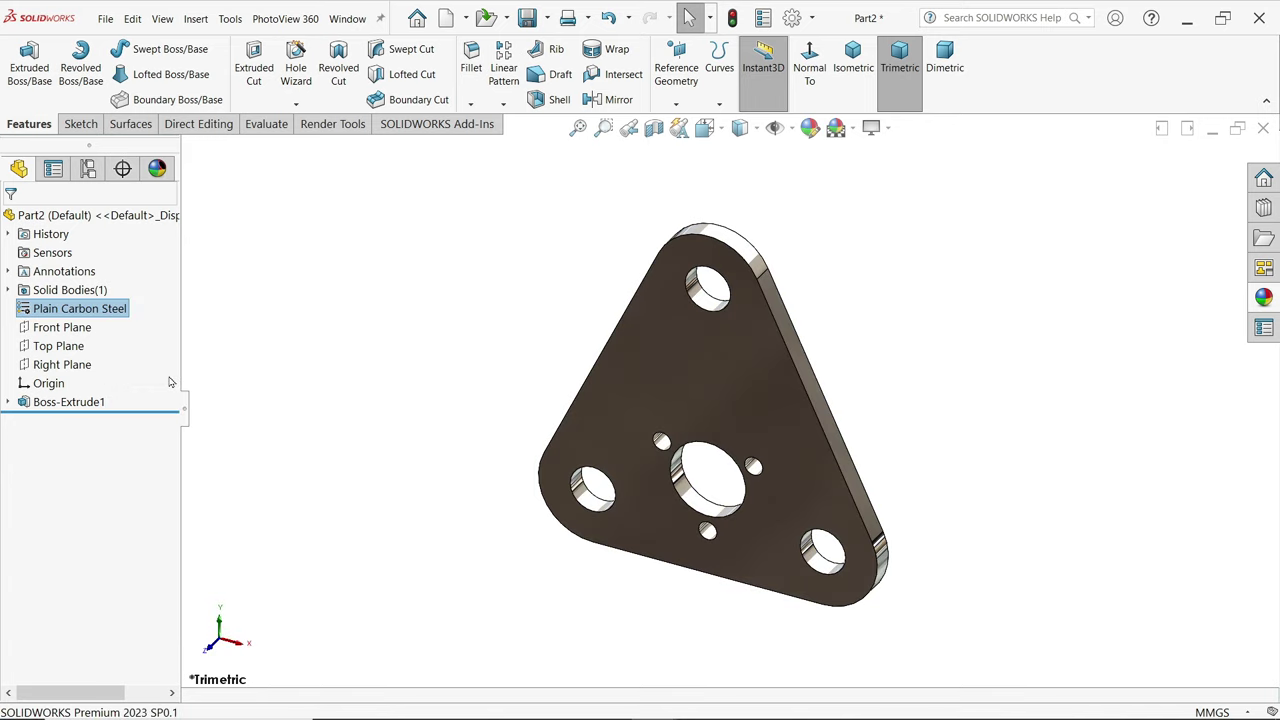
click(1264, 297)
click(1080, 175)
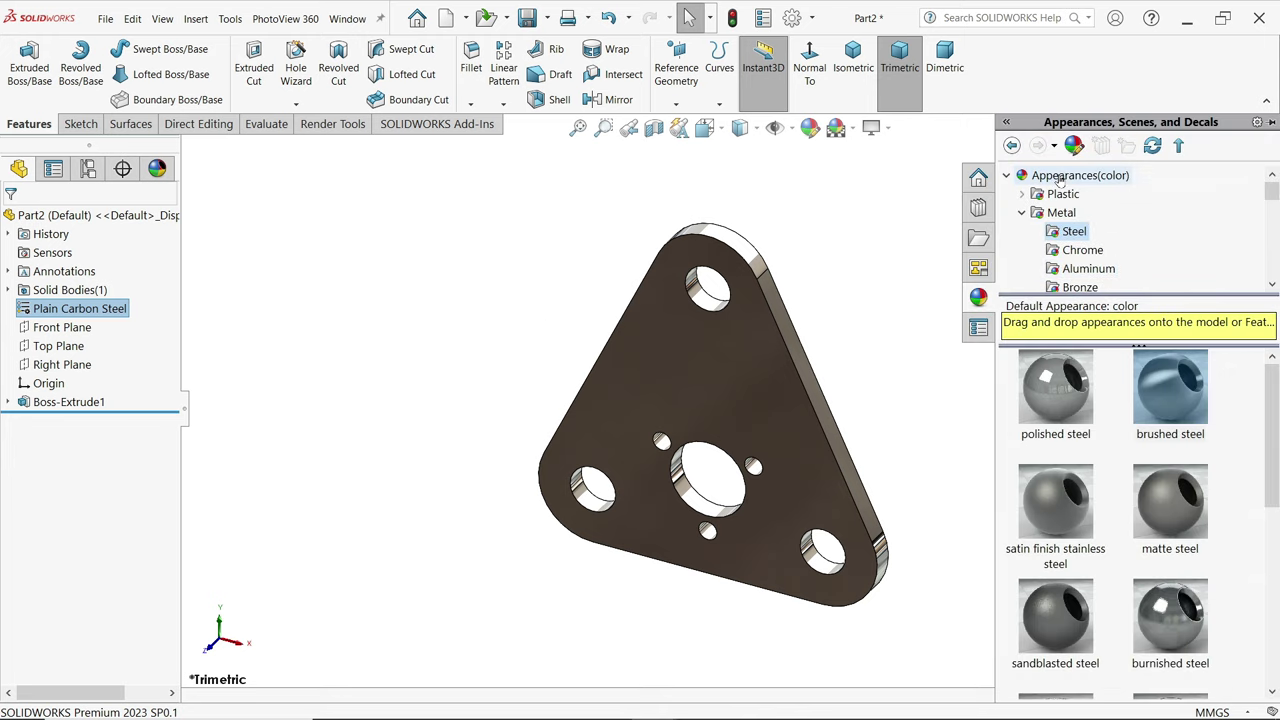
click(1055, 390)
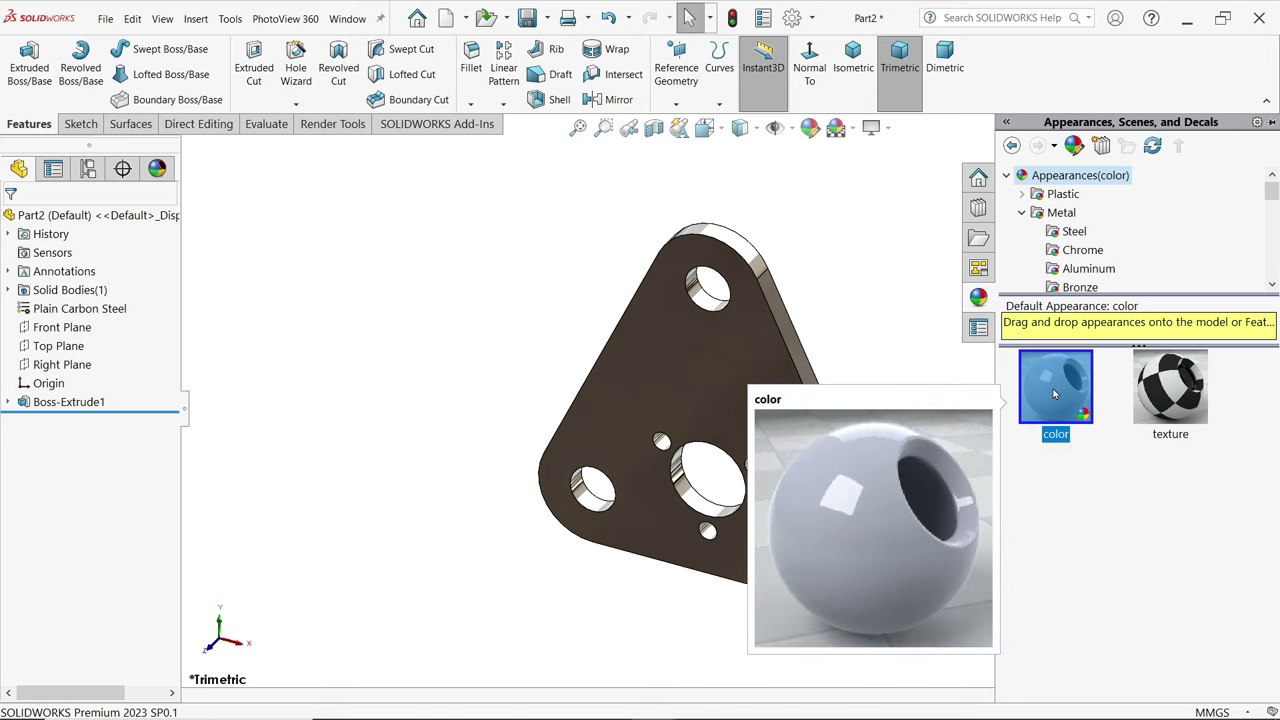
drag(1054, 393, 787, 414)
click(786, 412)
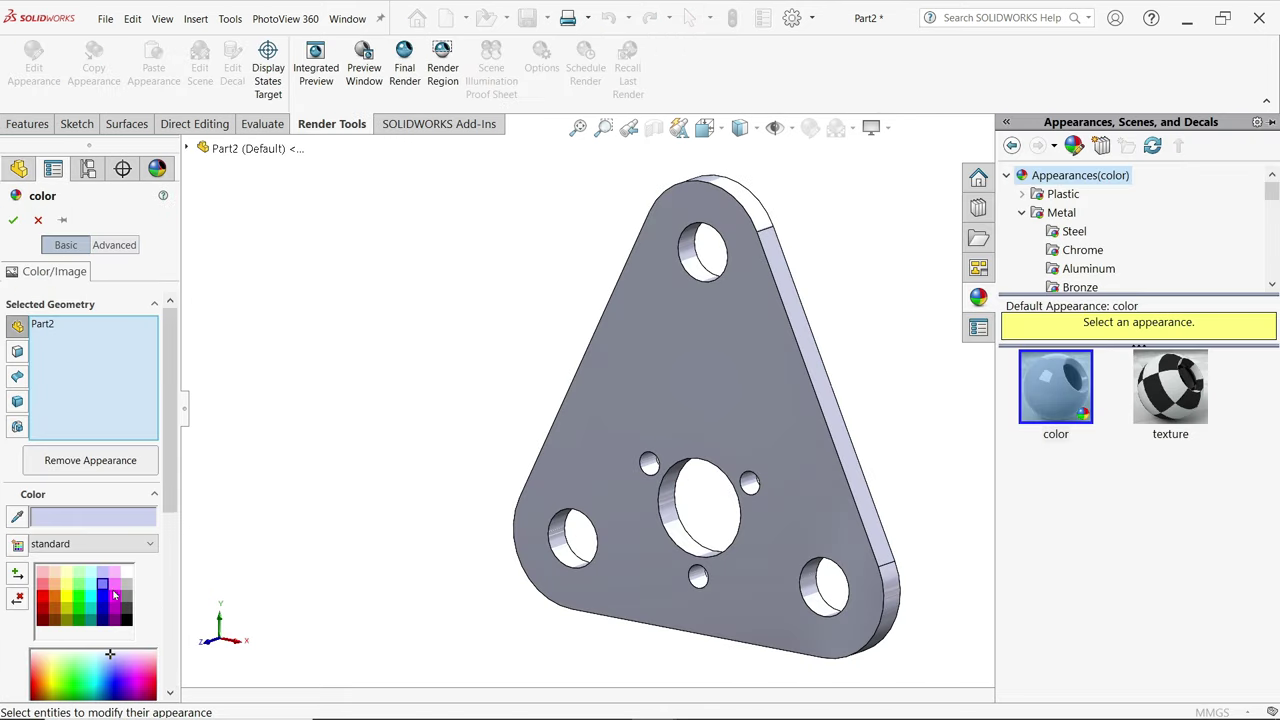
click(103, 587)
click(17, 401)
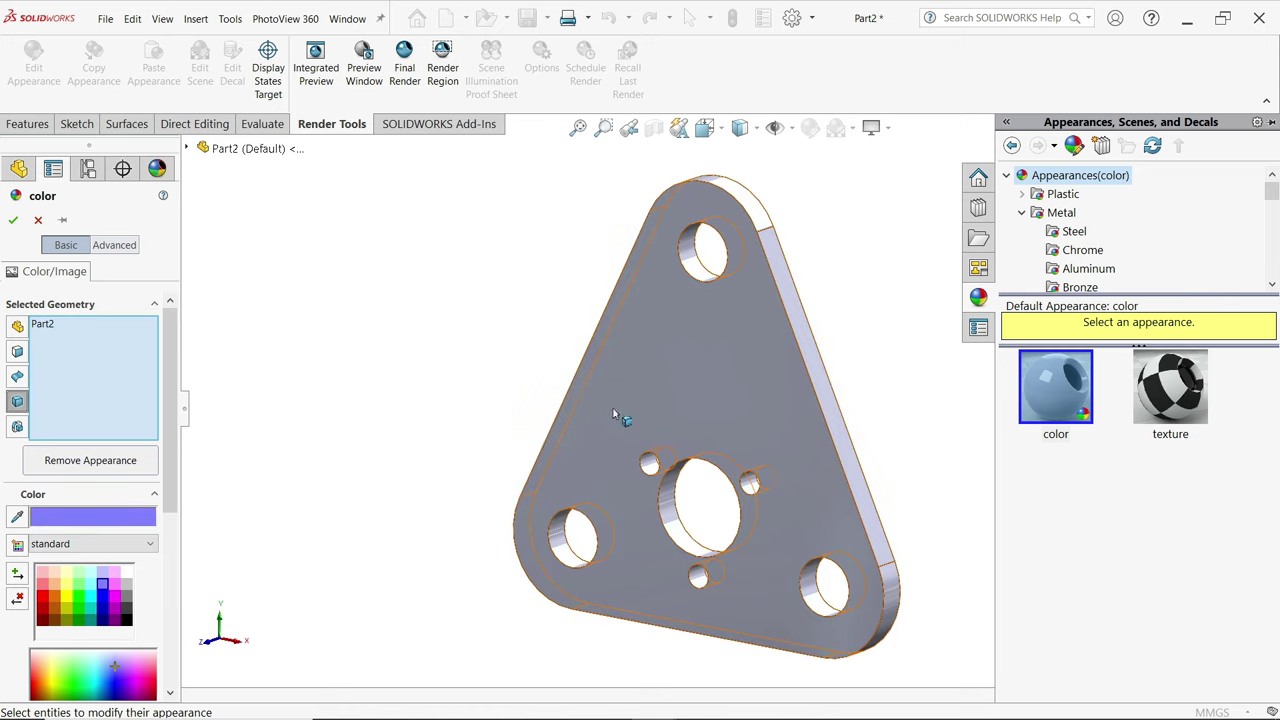
click(640, 413)
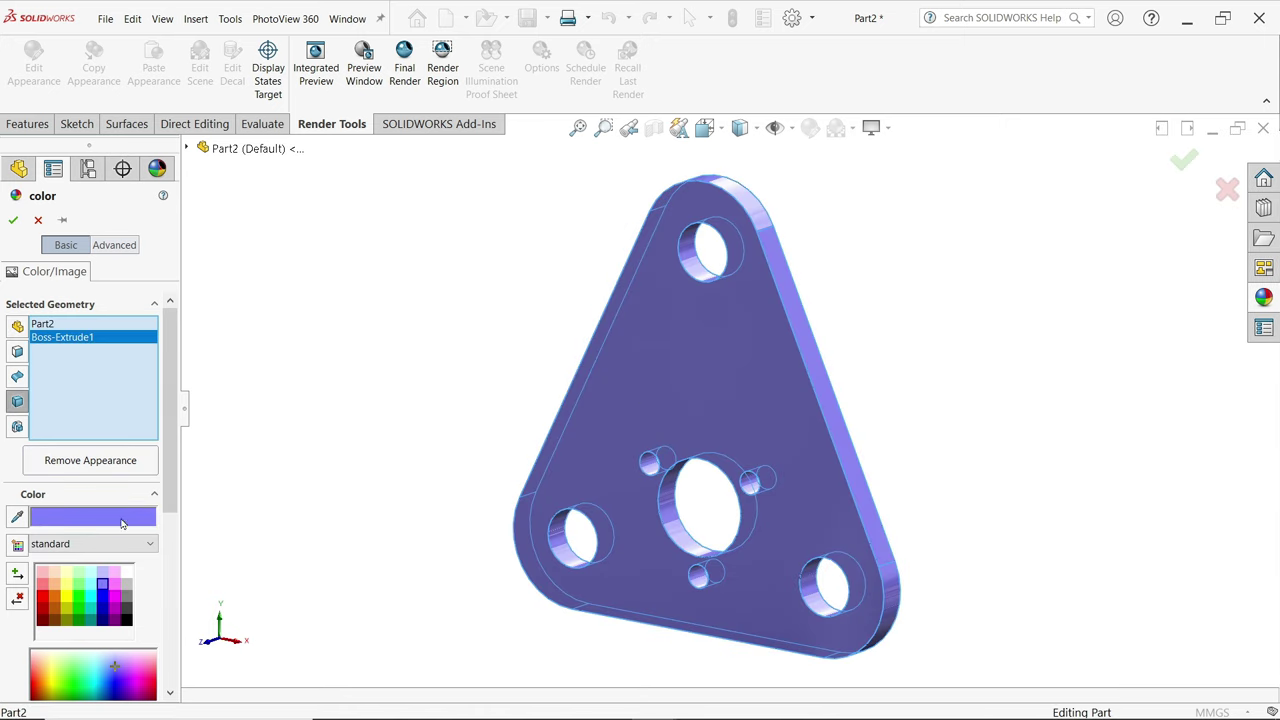
click(13, 221)
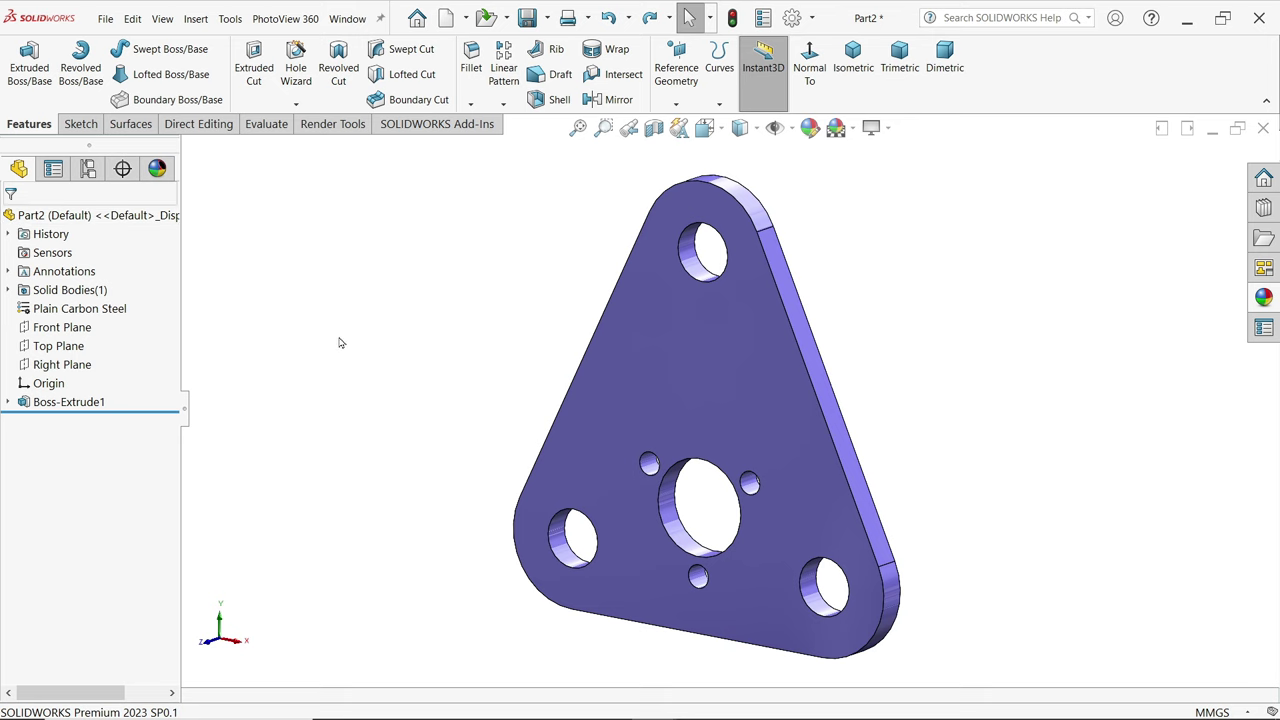
- Save the part with the file name 'Support Plate'
click(527, 19)
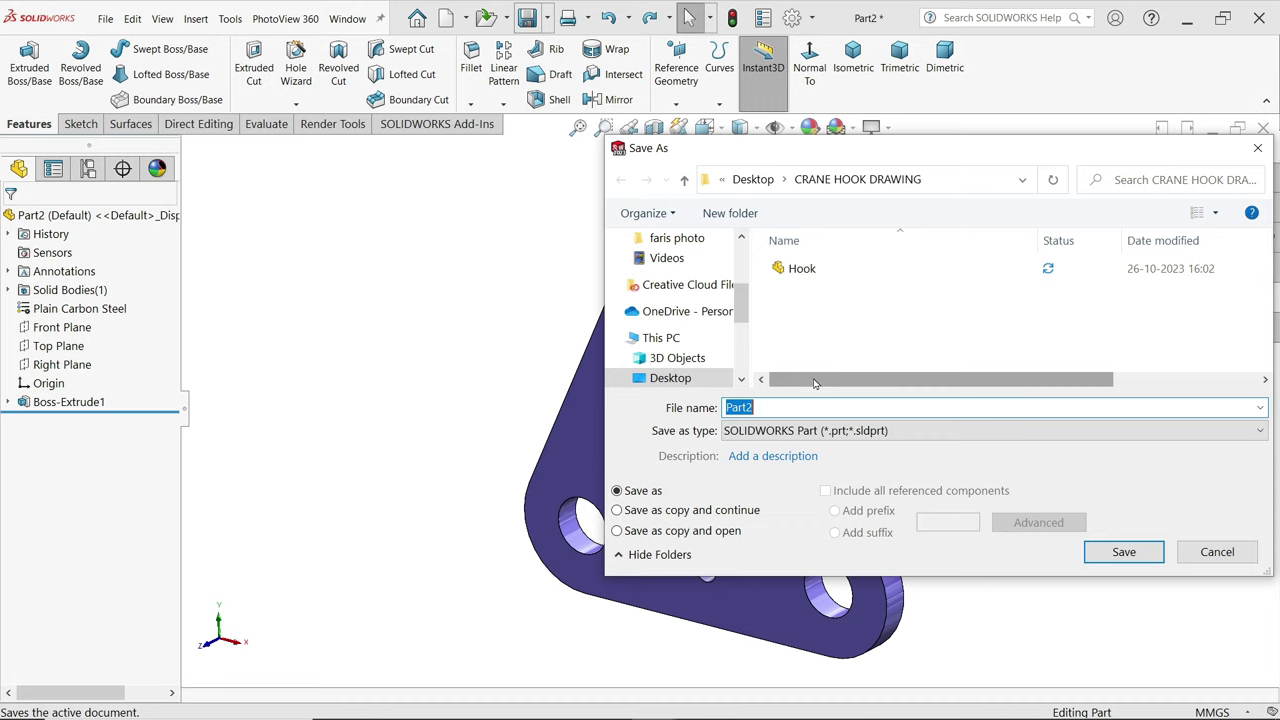
text(Support Plate)
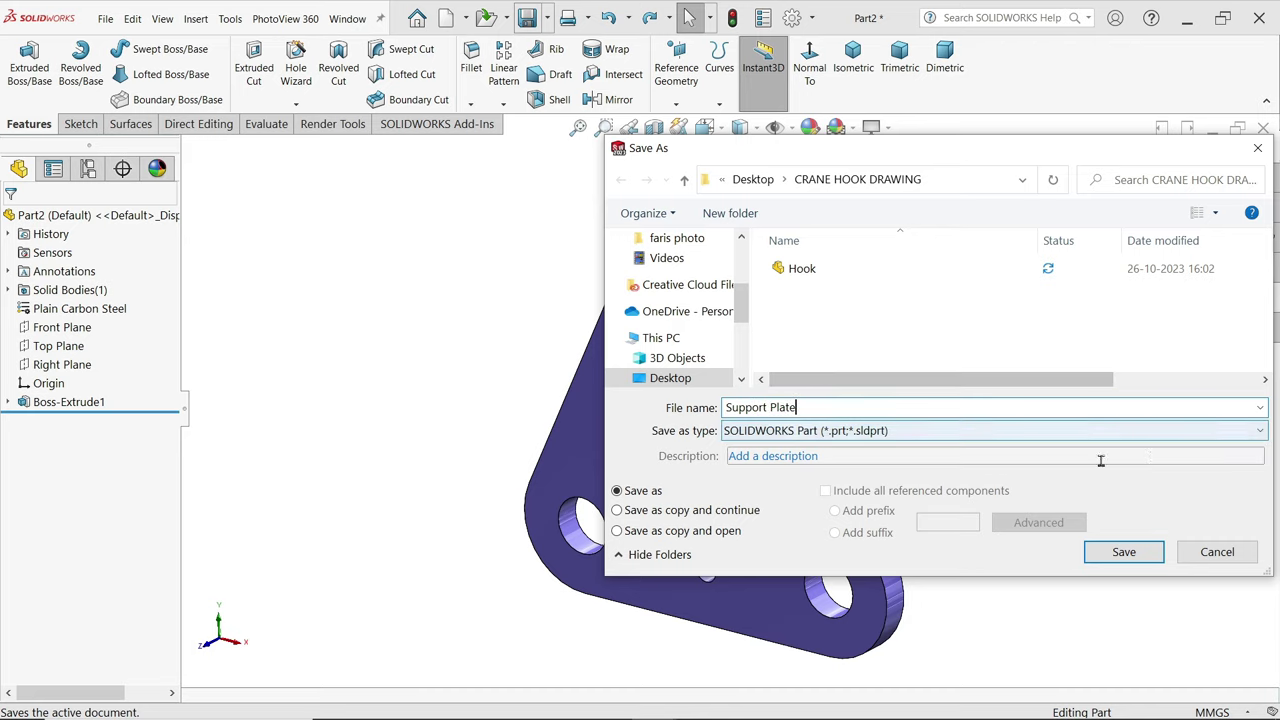
click(1123, 553)
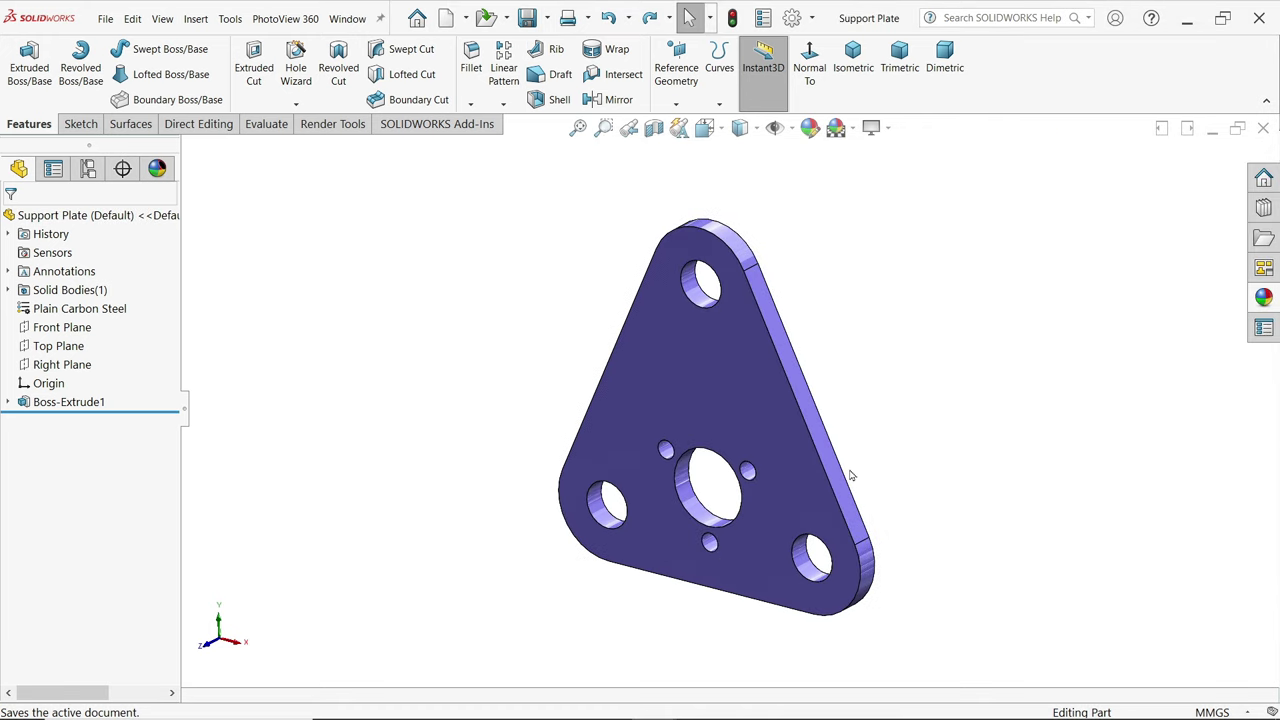
middle_drag(832, 444, 728, 543)
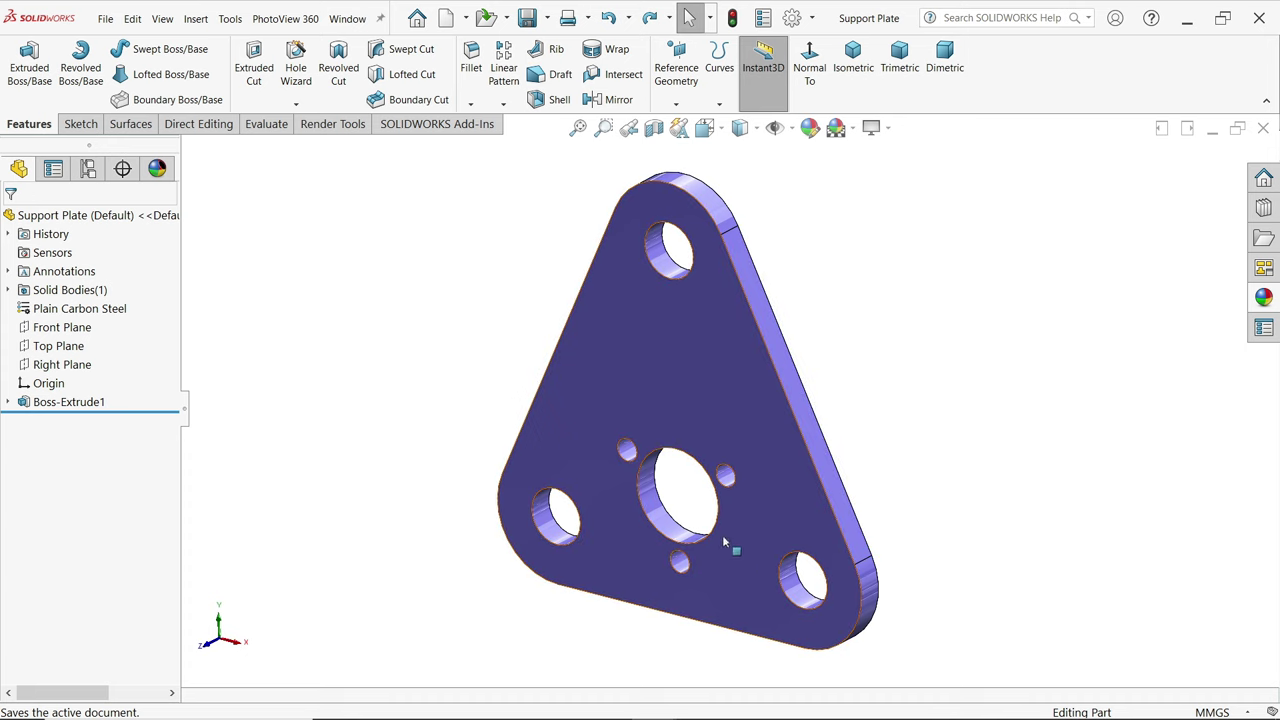
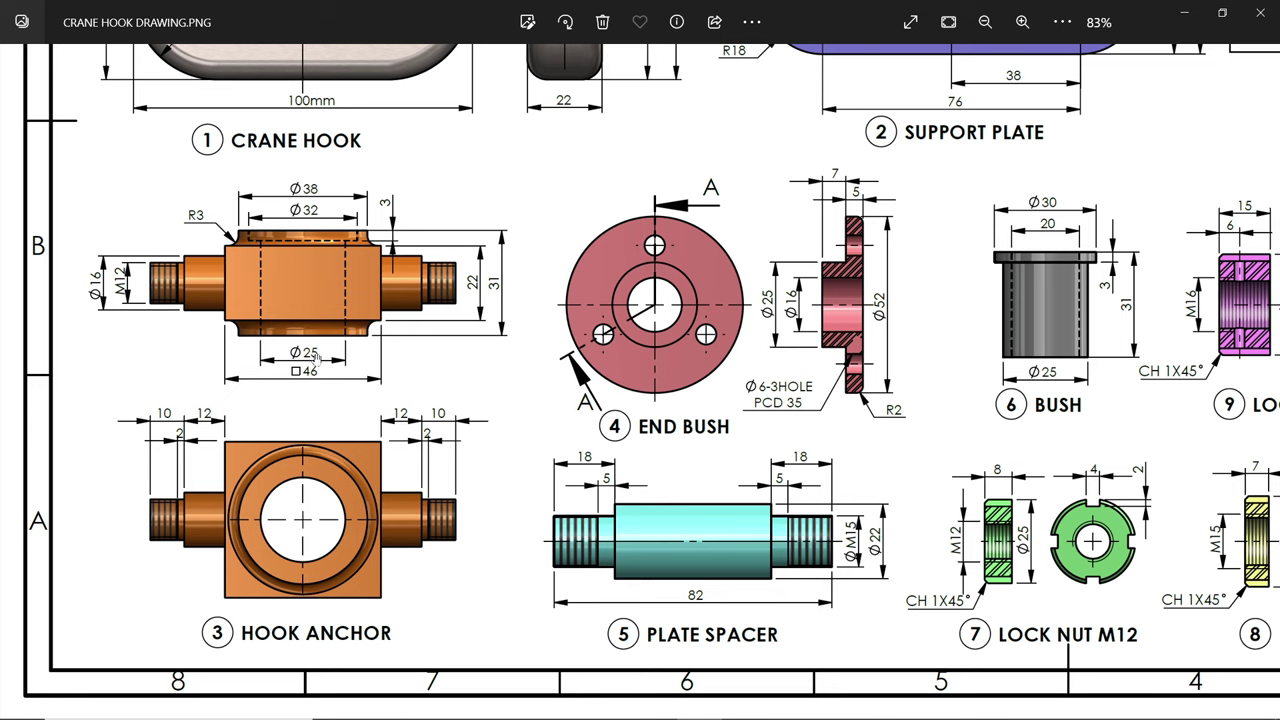
- Minimize the Photos window with the crane hook drawing to bring back the SOLIDWORKS part
click(1184, 20)
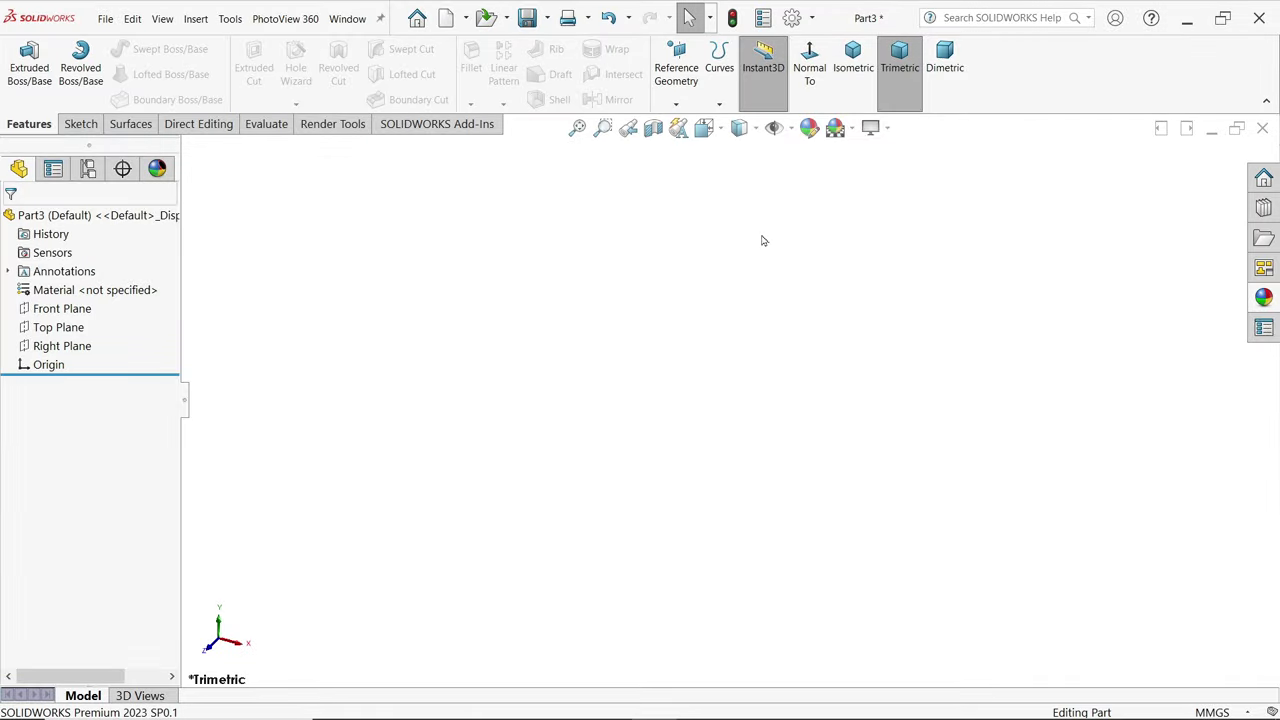
- Sketch a 22 × 46 mm center rectangle at the origin on the Front Plane
click(79, 311)
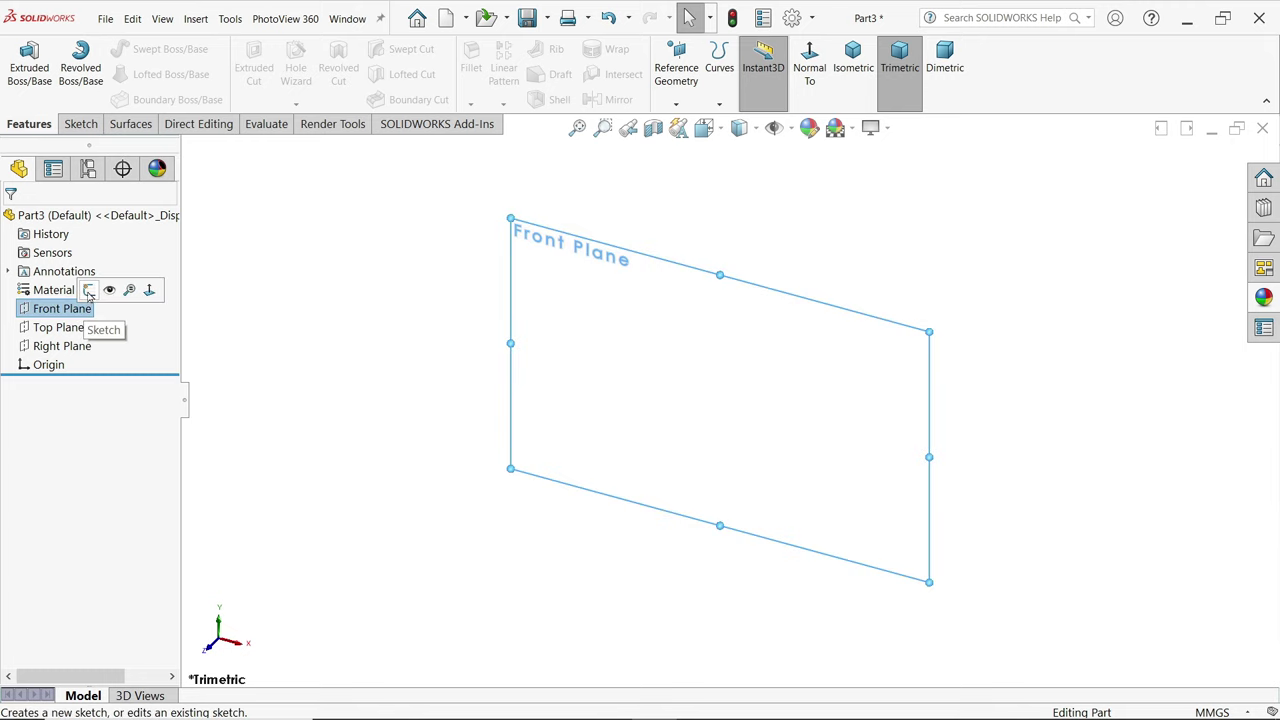
click(88, 290)
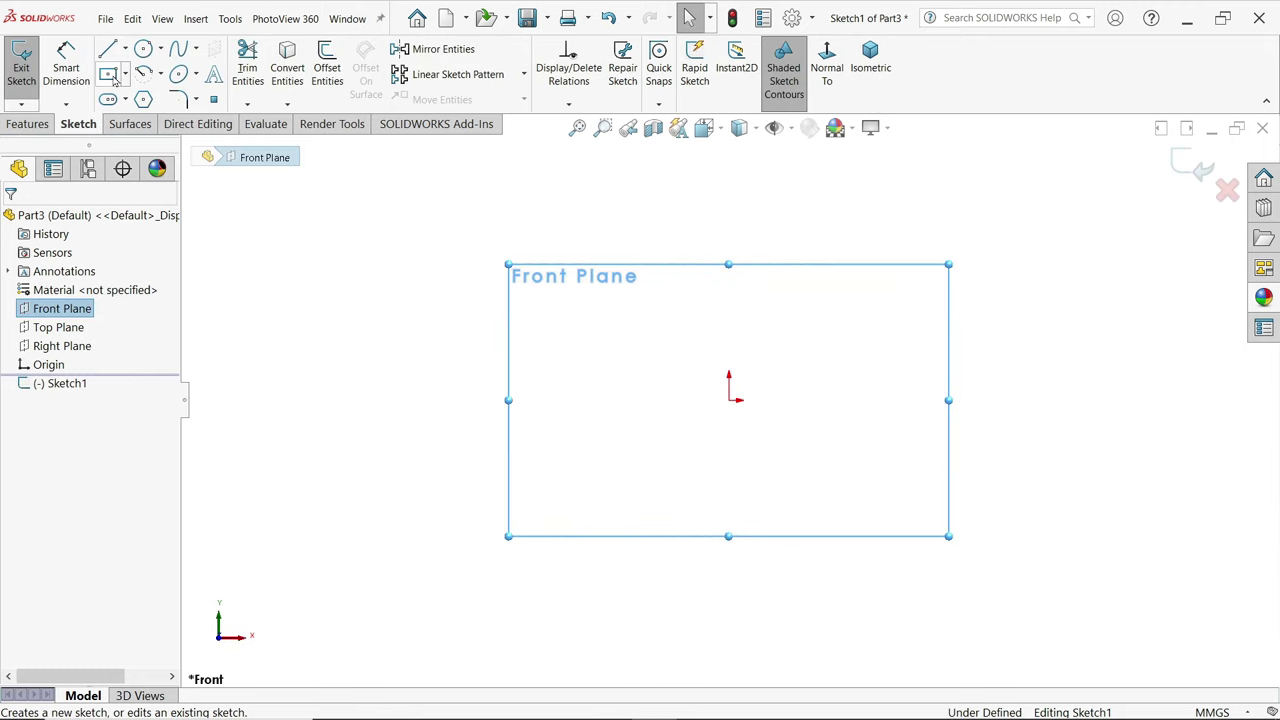
click(108, 74)
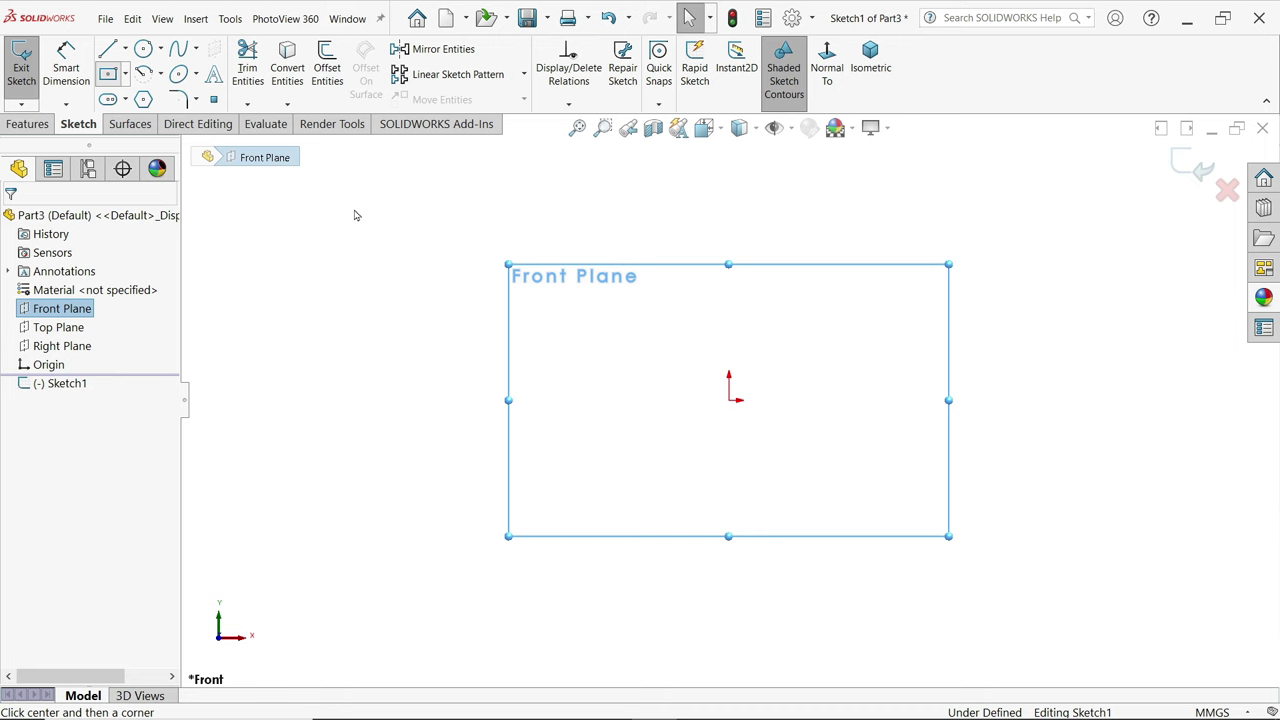
click(729, 400)
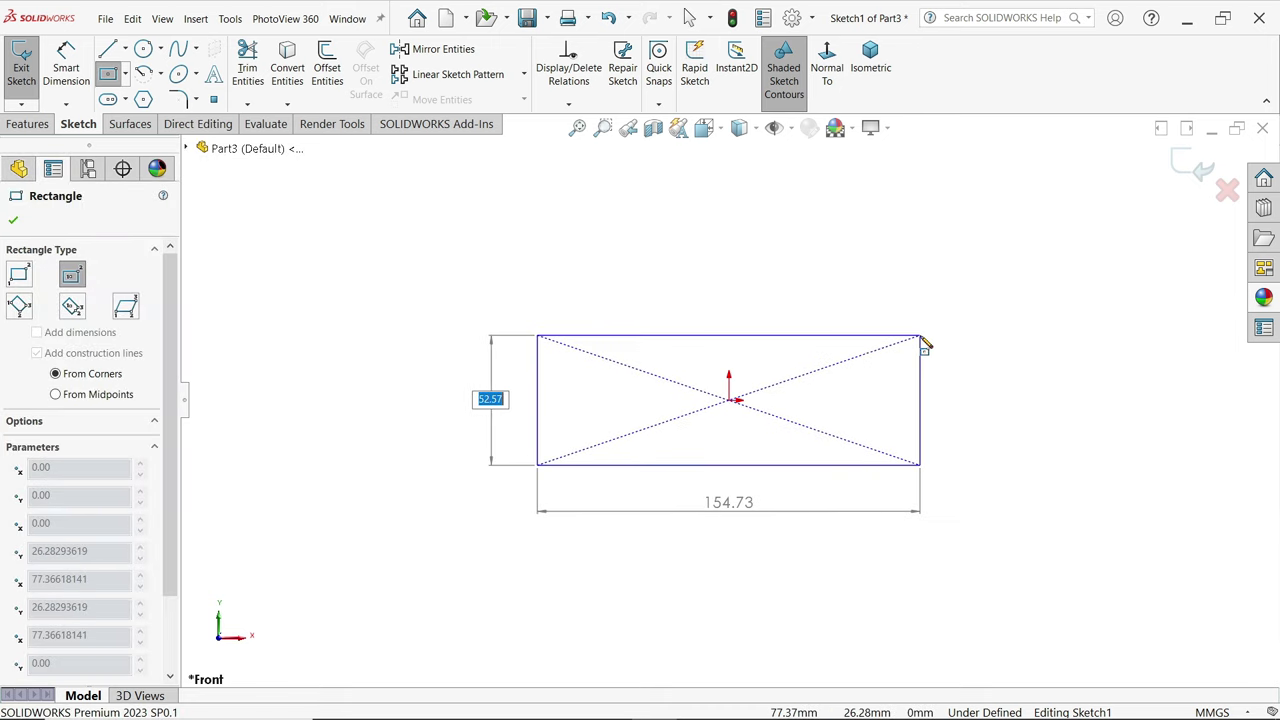
text(22)
key(Tab)
text(46)
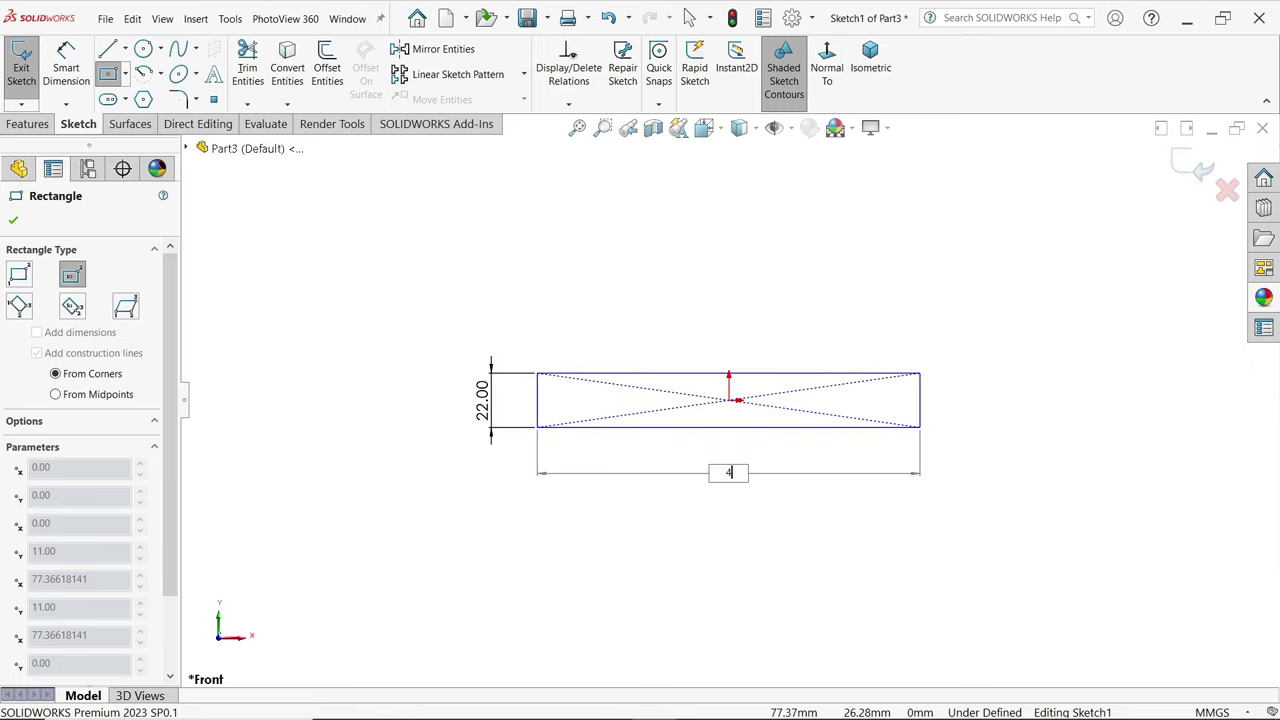
key(Return)
right_click(882, 314)
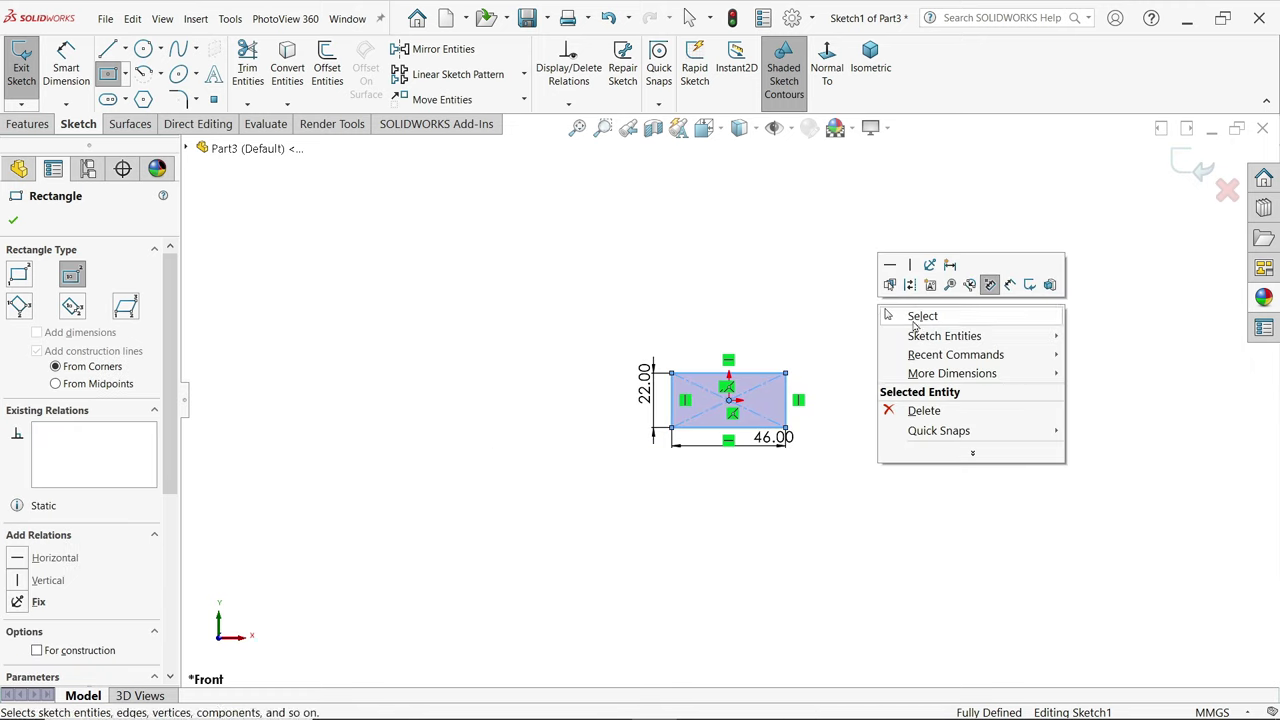
click(916, 316)
- Extrude the rectangle 46 mm with a Mid Plane end condition
scroll(805, 410, down, 3)
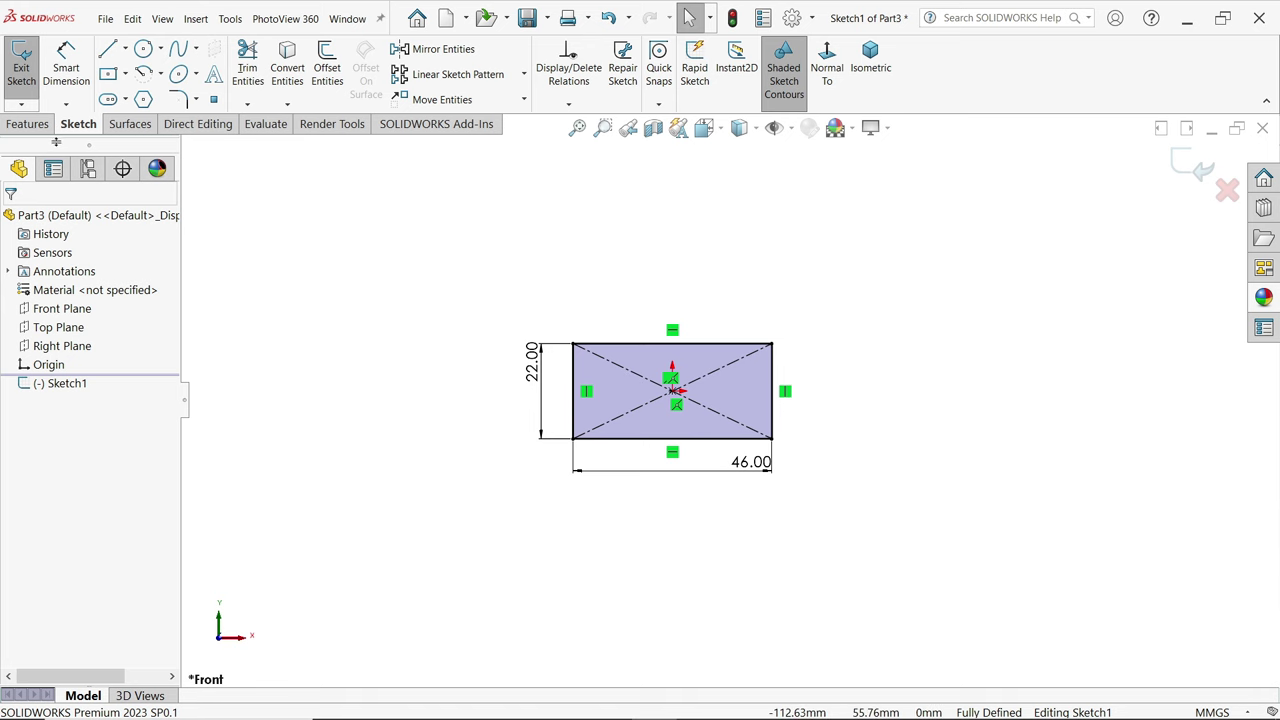
click(28, 124)
click(29, 66)
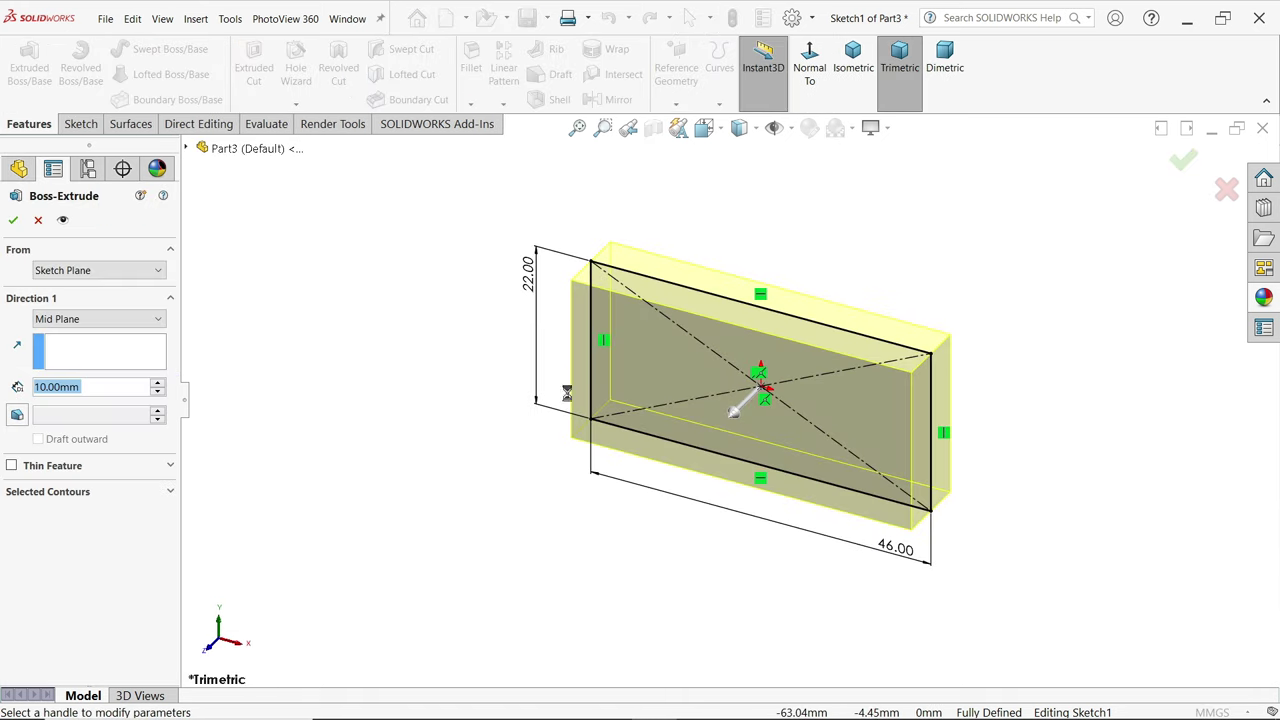
click(100, 322)
click(100, 325)
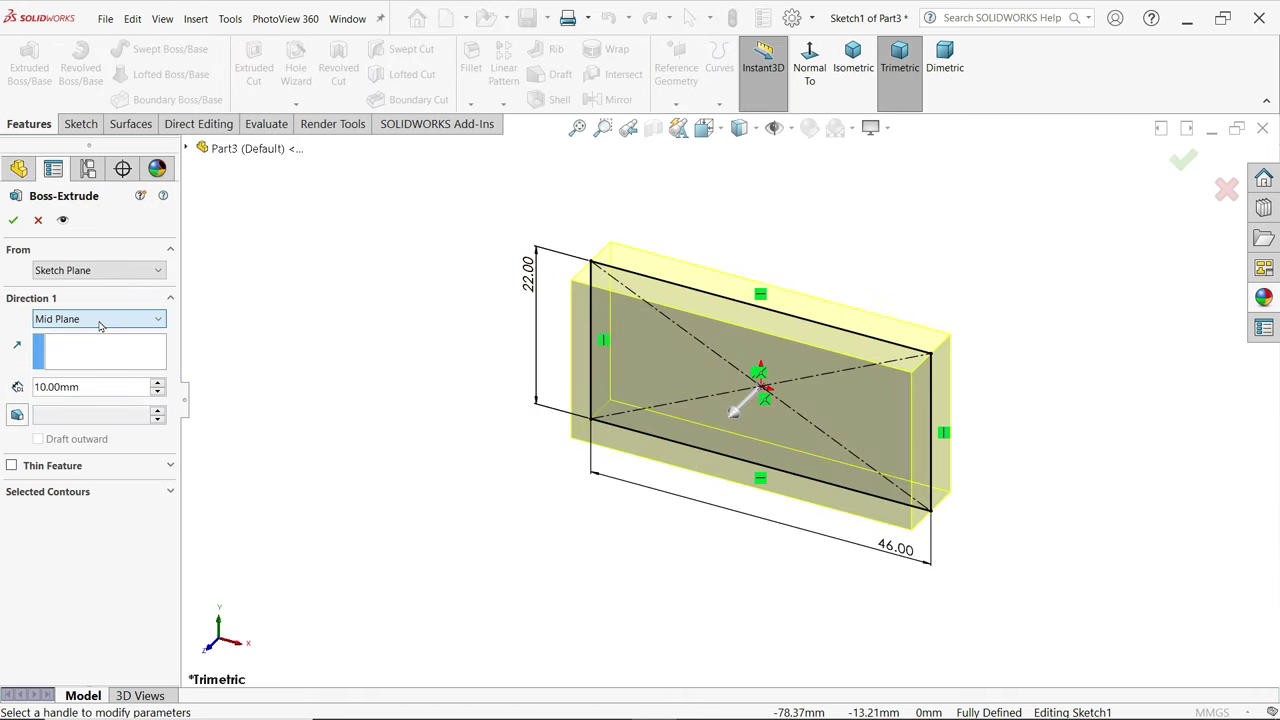
drag(100, 389, 32, 385)
text(46)
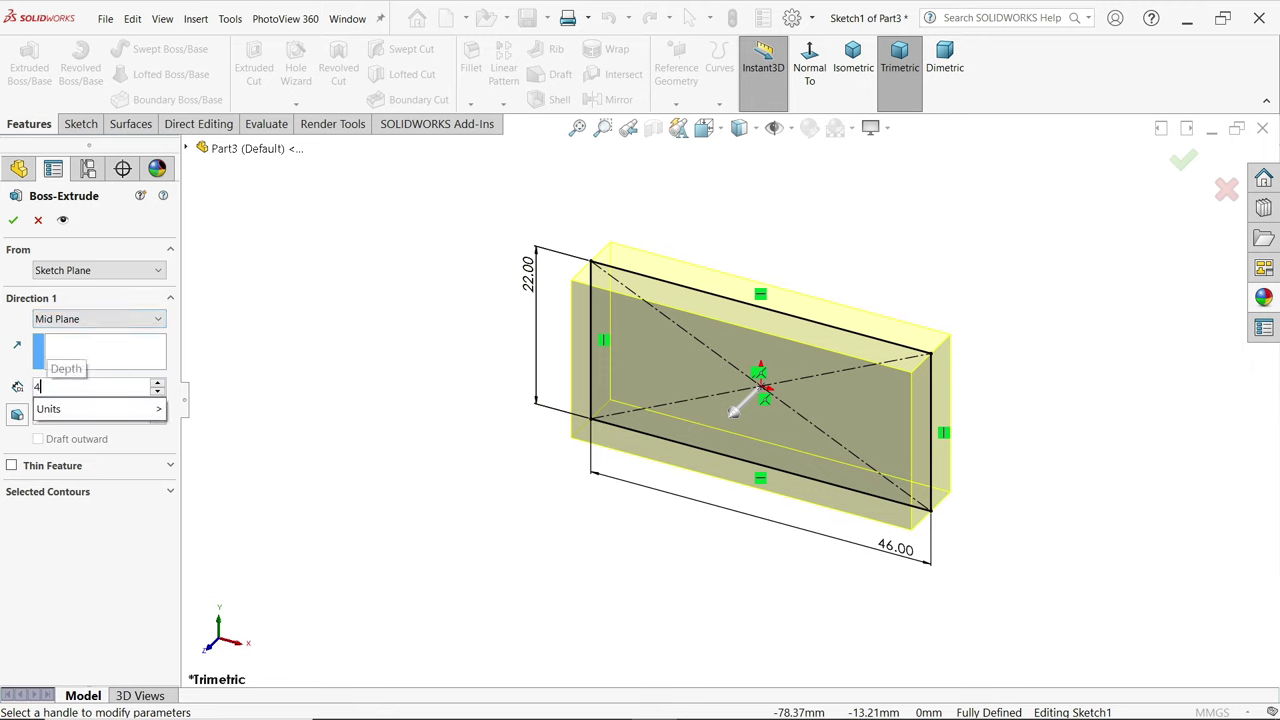
key(Return)
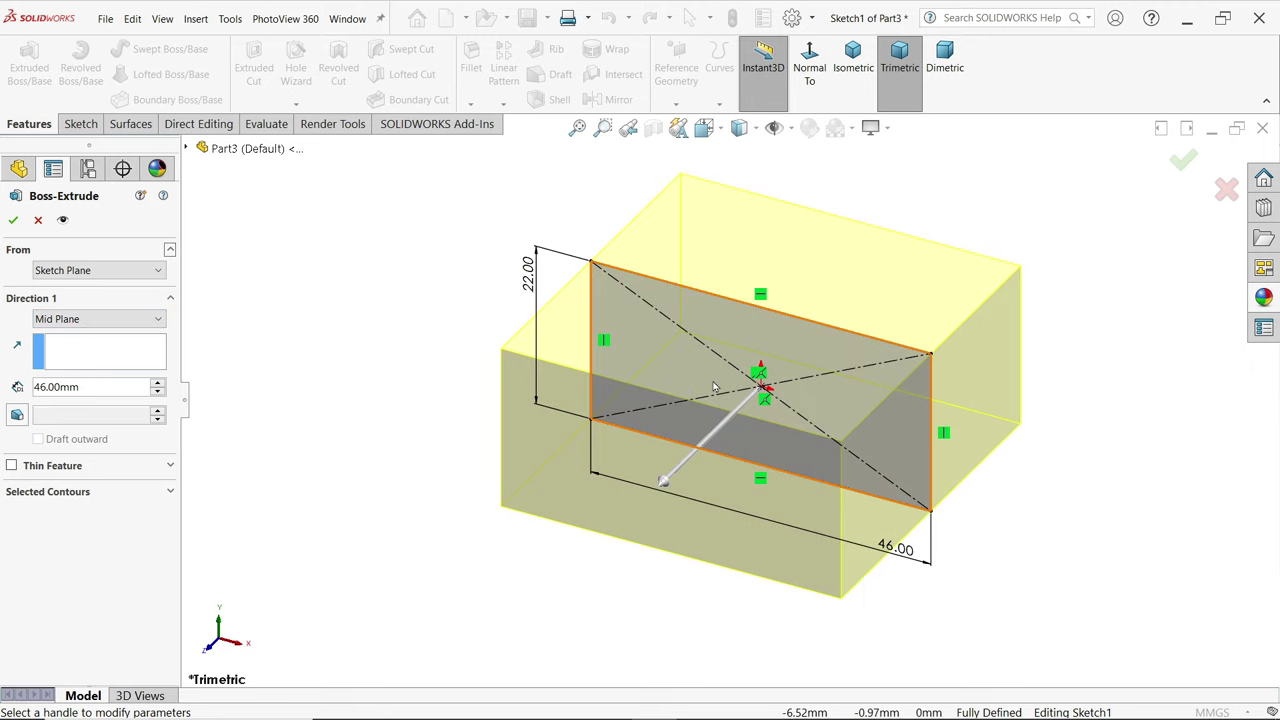
- Accept the block extrusion and sketch a Ø38 mm circle at the origin on its top face
click(13, 221)
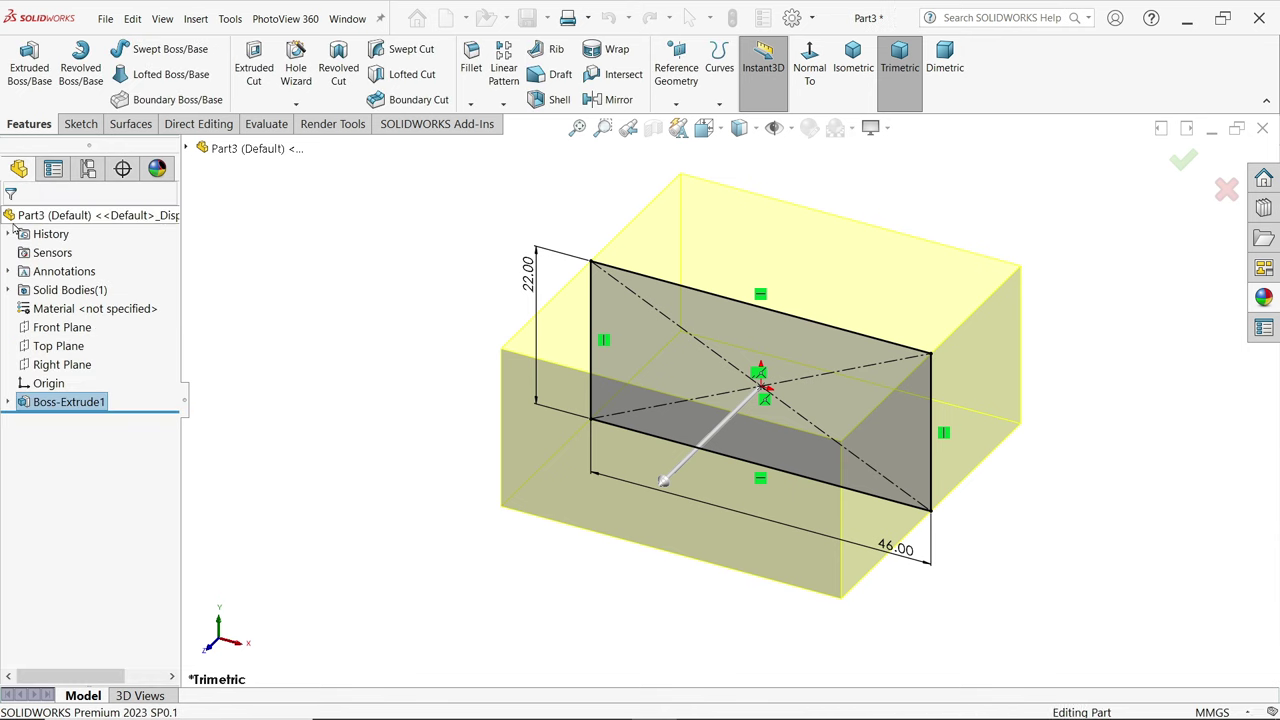
click(800, 271)
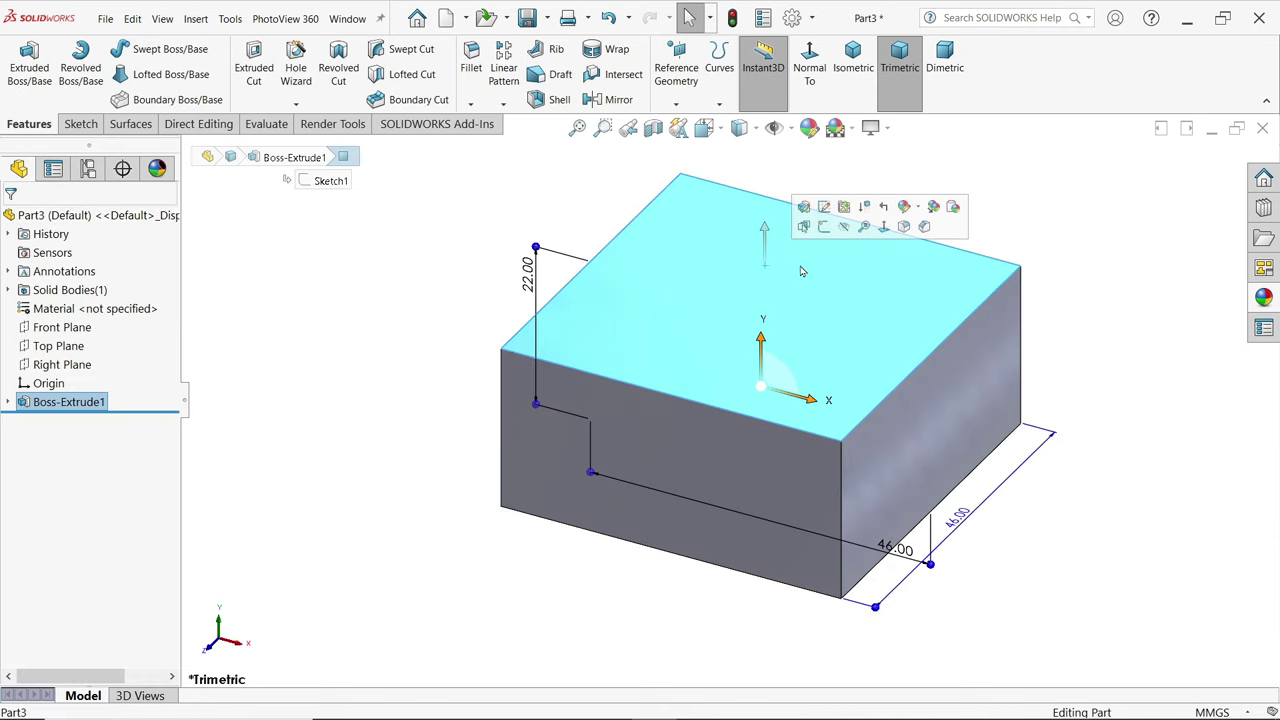
click(823, 206)
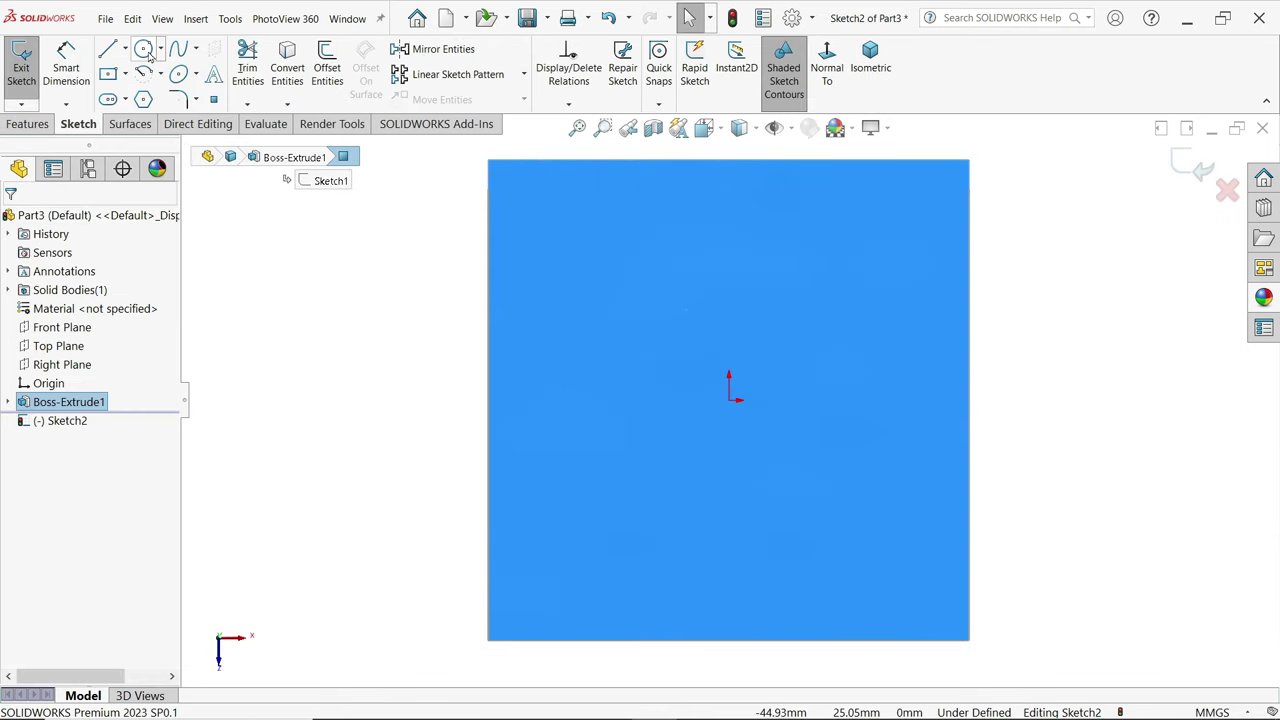
click(143, 48)
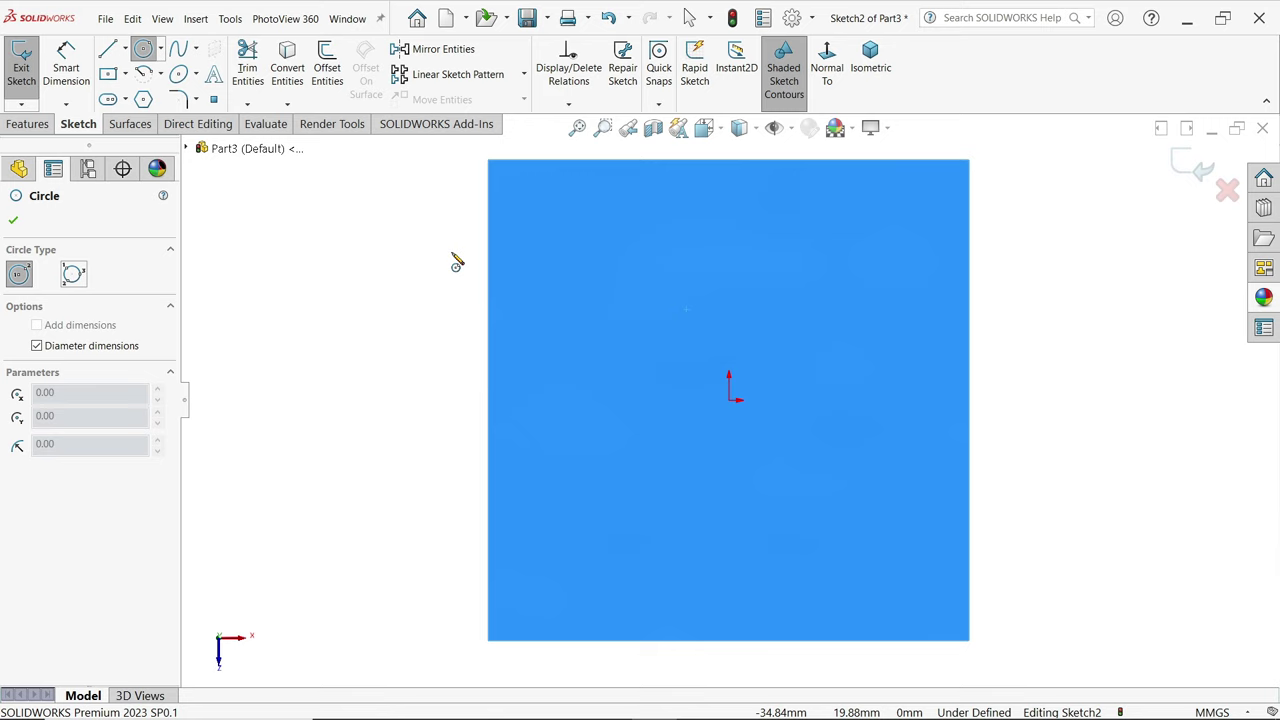
click(731, 402)
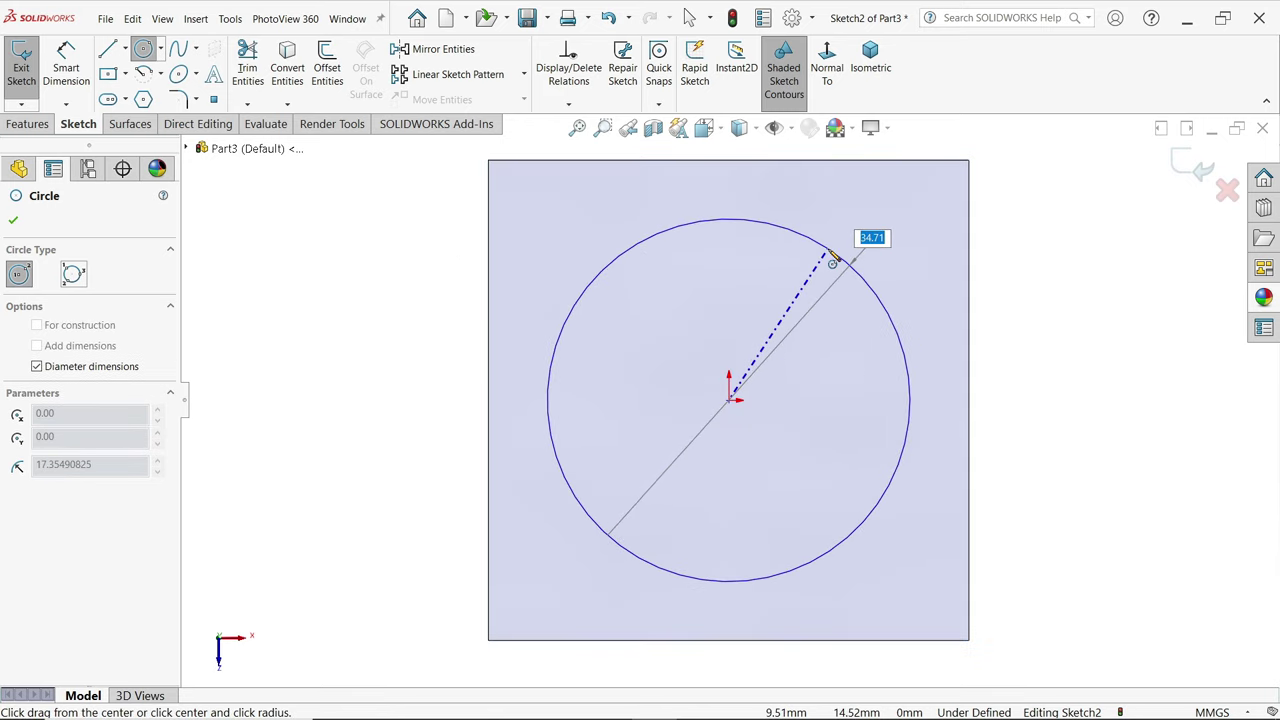
text(38)
key(Return)
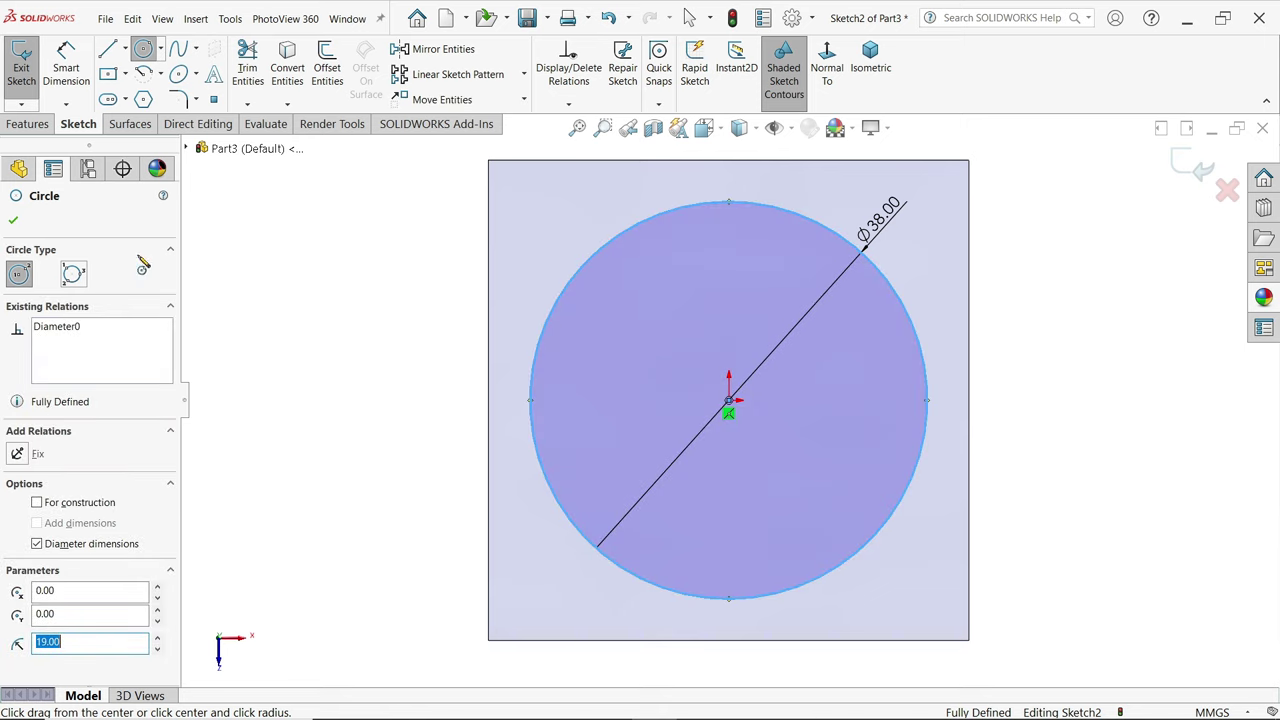
click(15, 221)
- Start extruding the circle and work out the 4.5 mm depth as (31 − 22) / 2 in the calculator
click(28, 124)
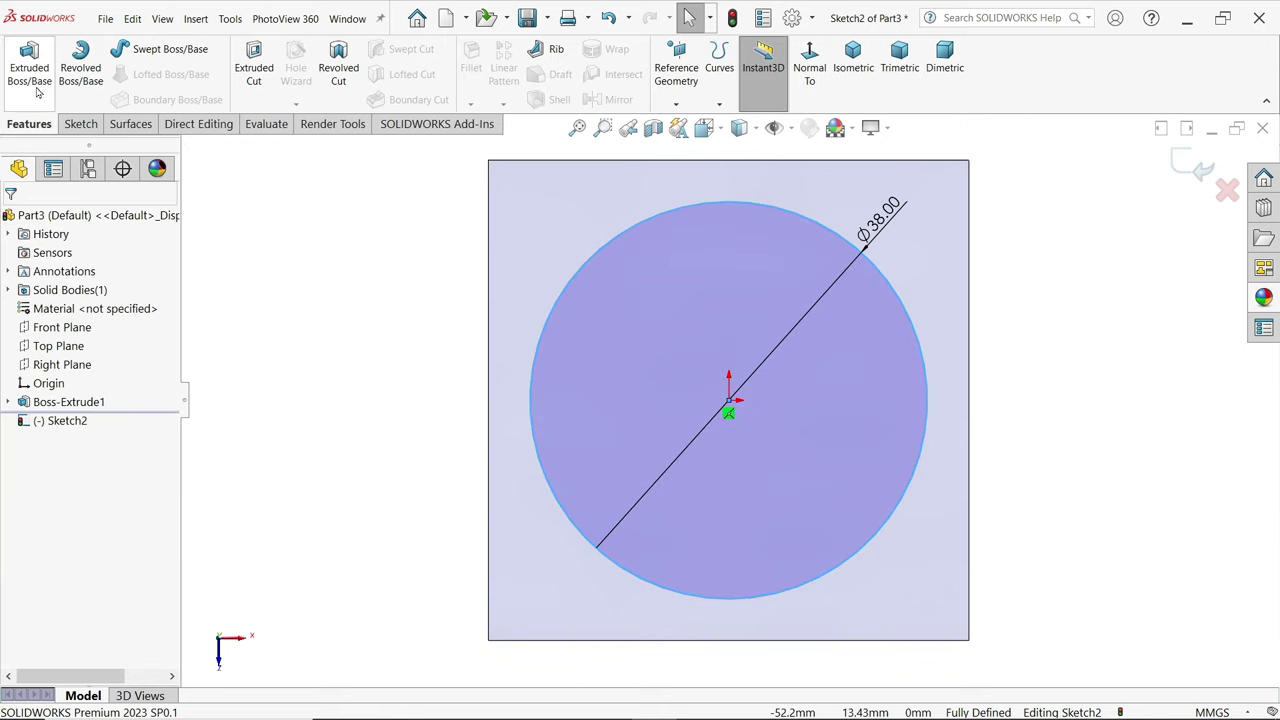
click(29, 68)
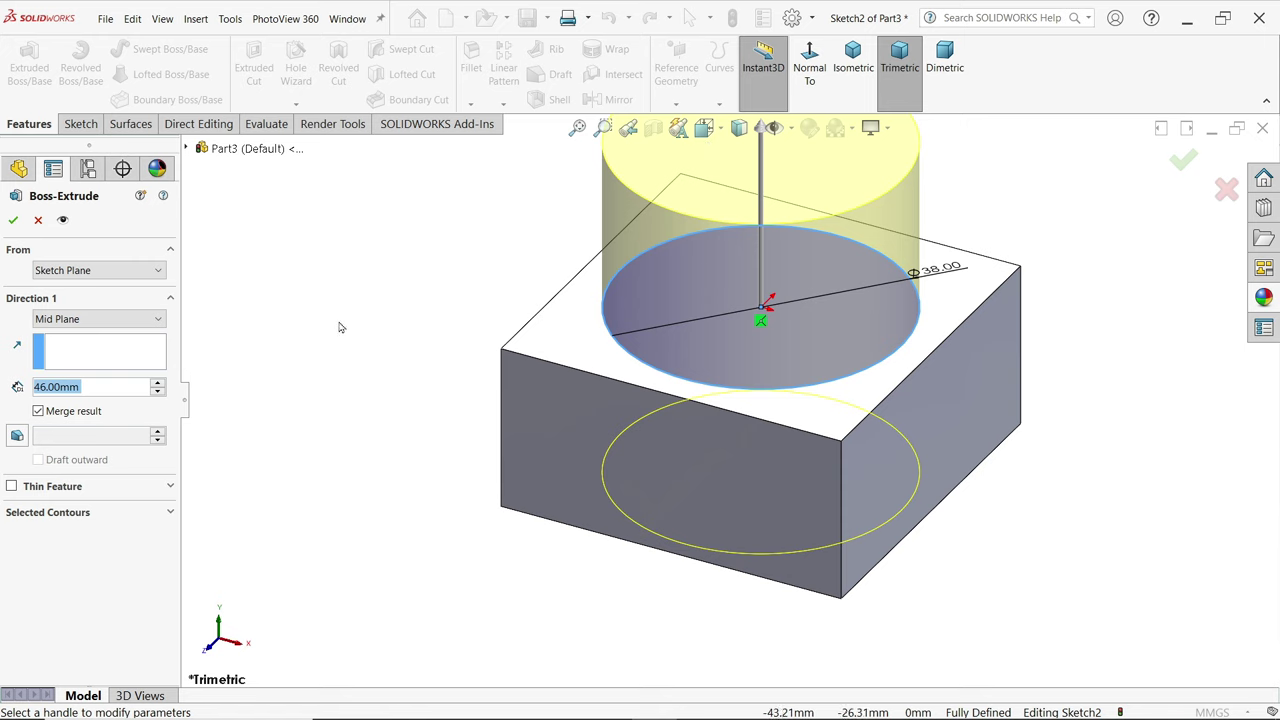
key(XF86Calculator)
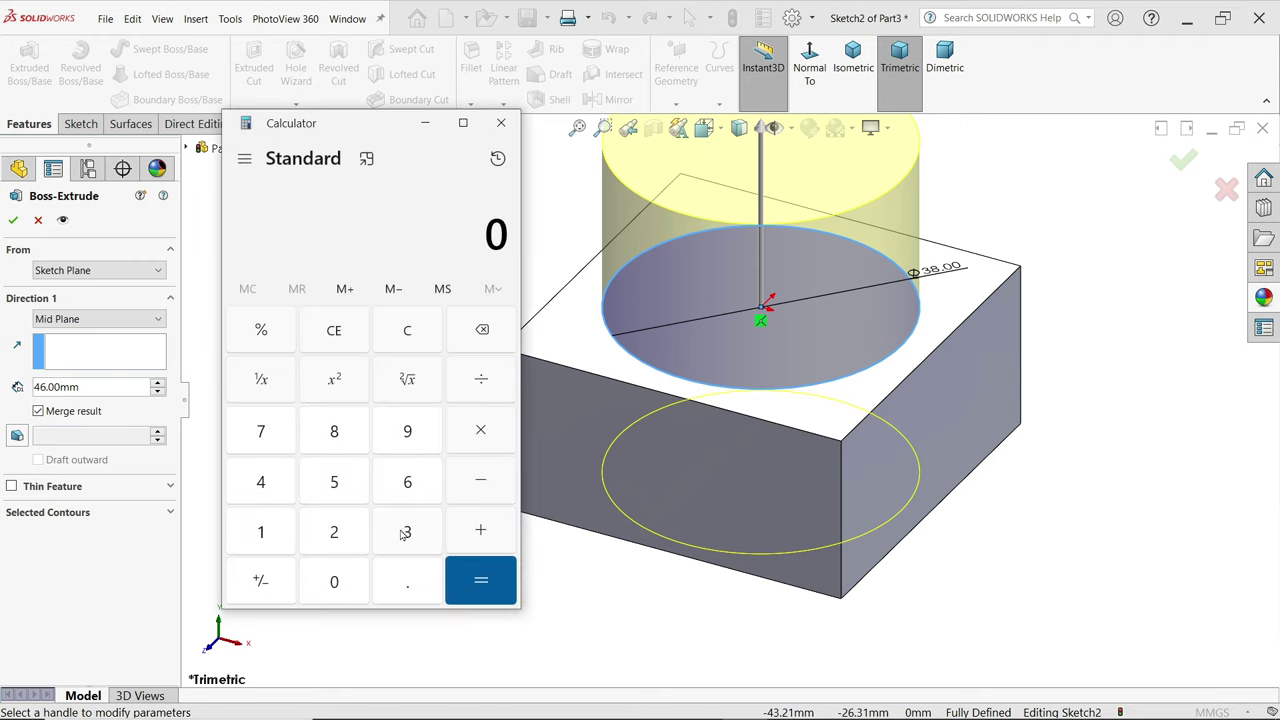
click(404, 533)
click(261, 532)
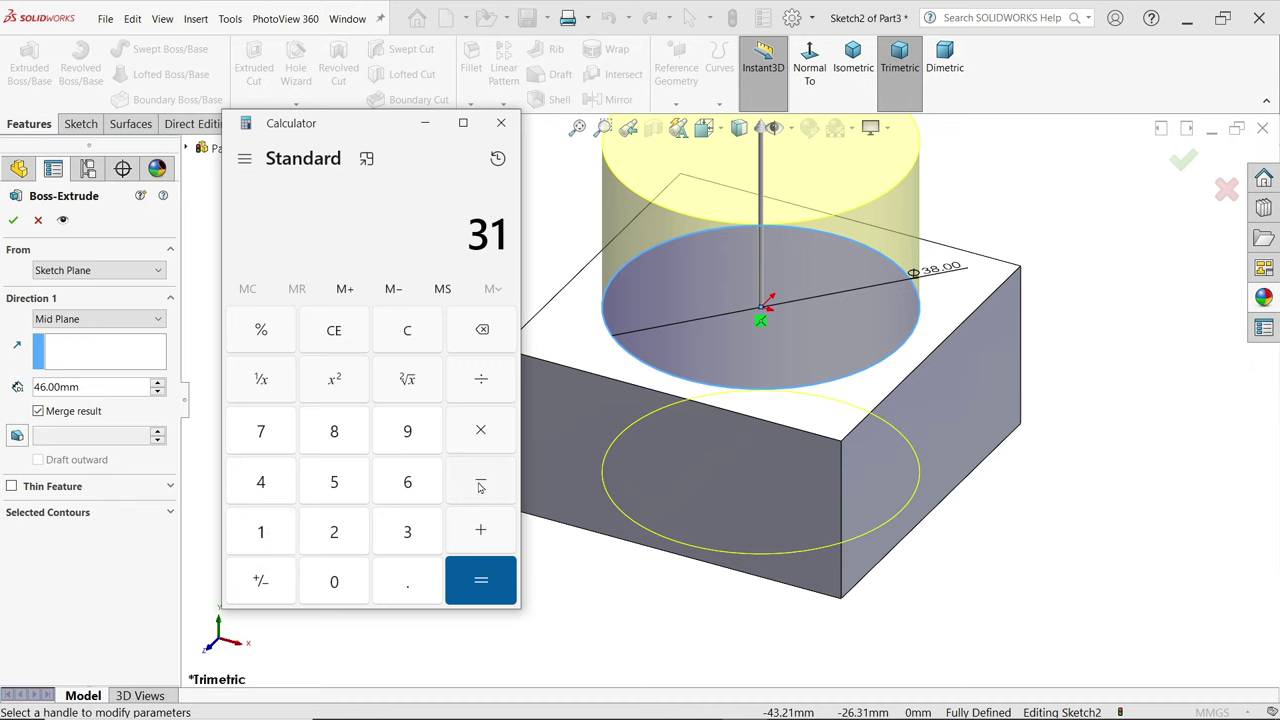
double_click(334, 532)
click(480, 580)
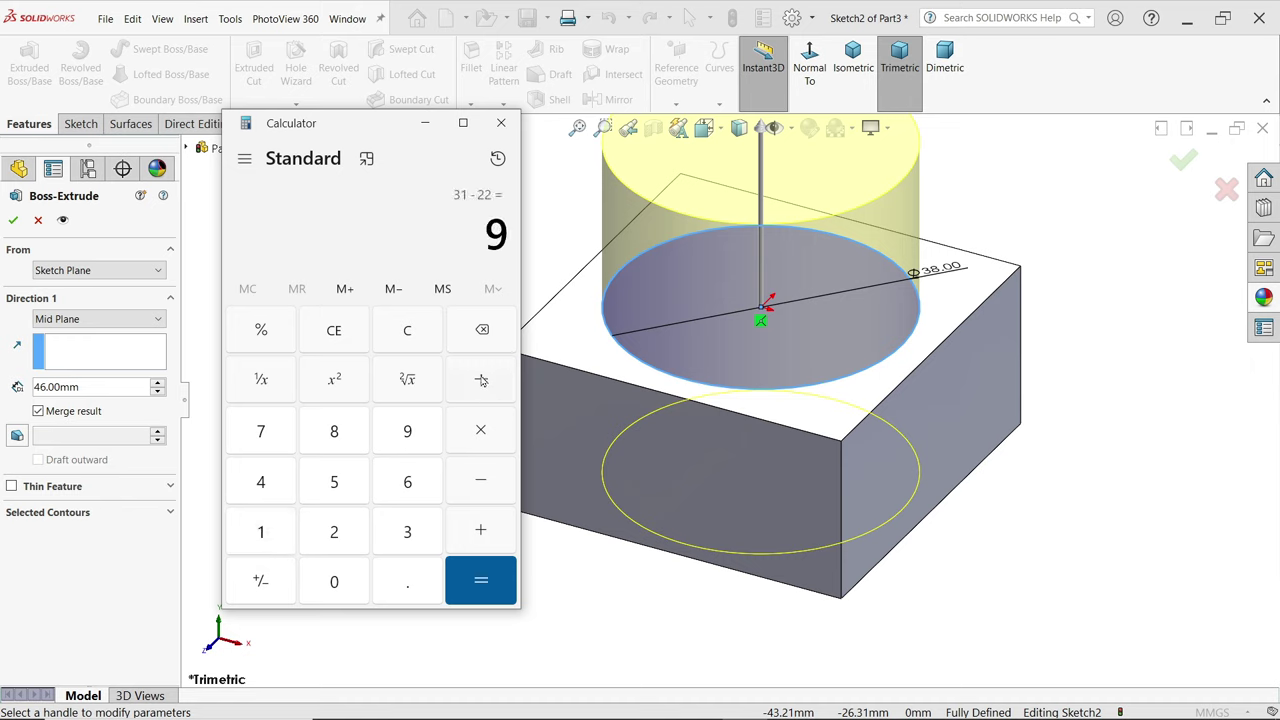
click(343, 541)
click(480, 580)
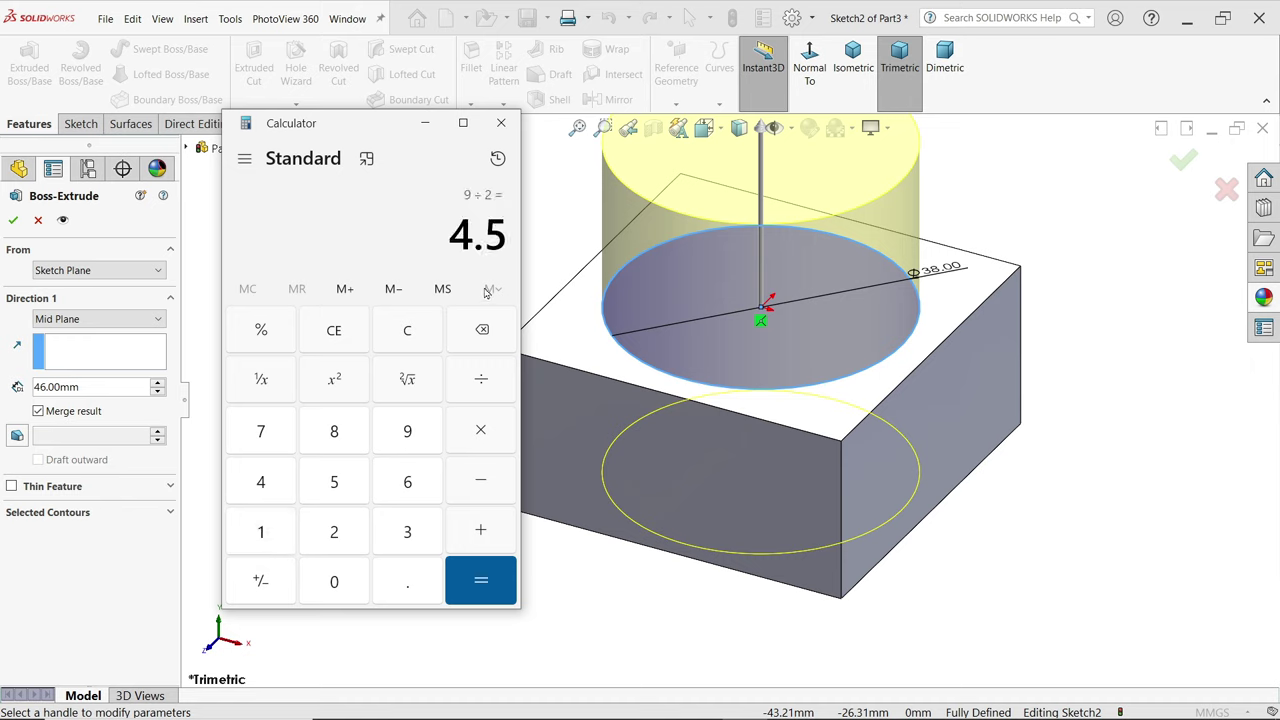
click(502, 123)
- Extrude the Ø38 boss 4.5 mm Blind one way and 26.5 mm (22+4.5) in Direction 2
drag(88, 387, 38, 387)
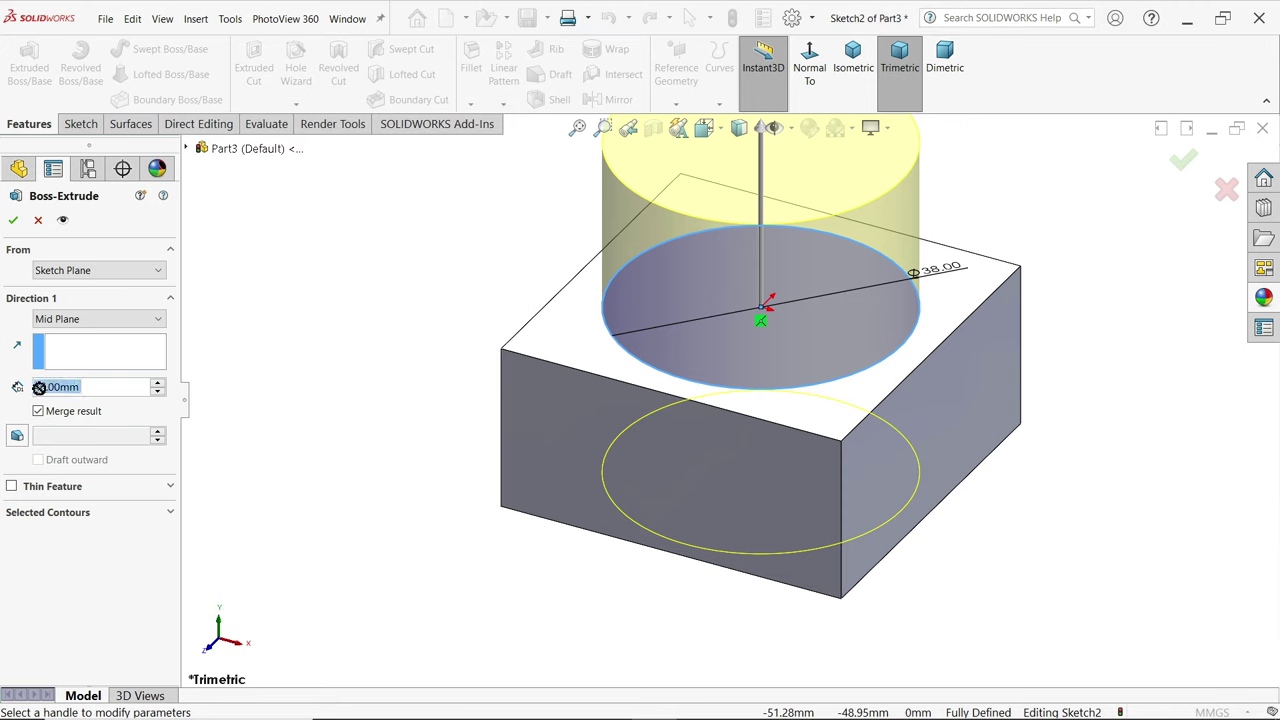
text(4.5)
key(Return)
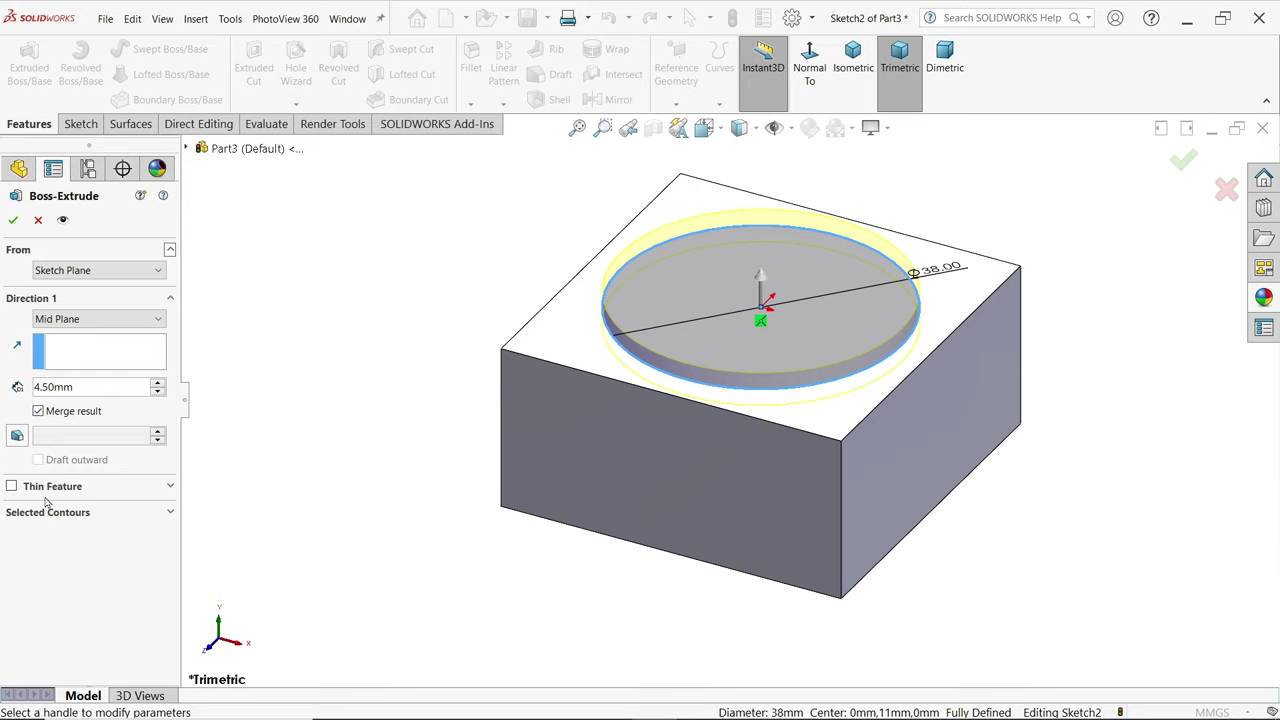
click(98, 318)
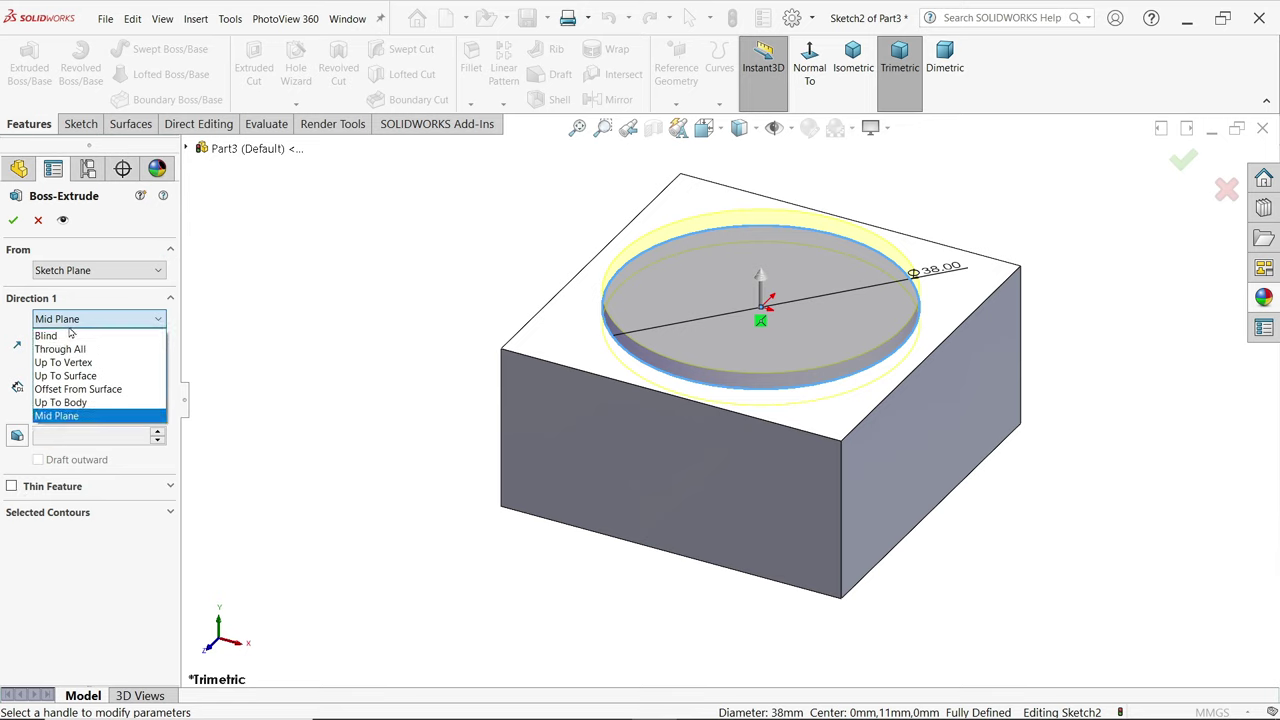
click(80, 334)
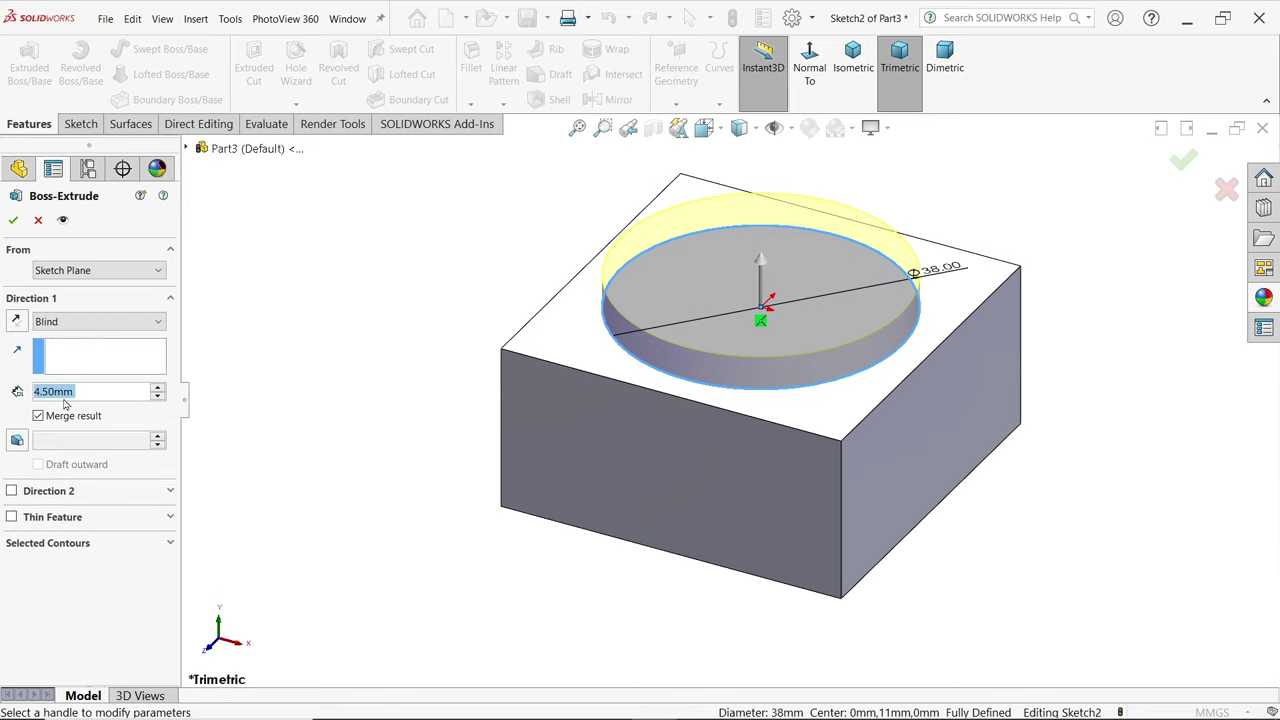
click(11, 491)
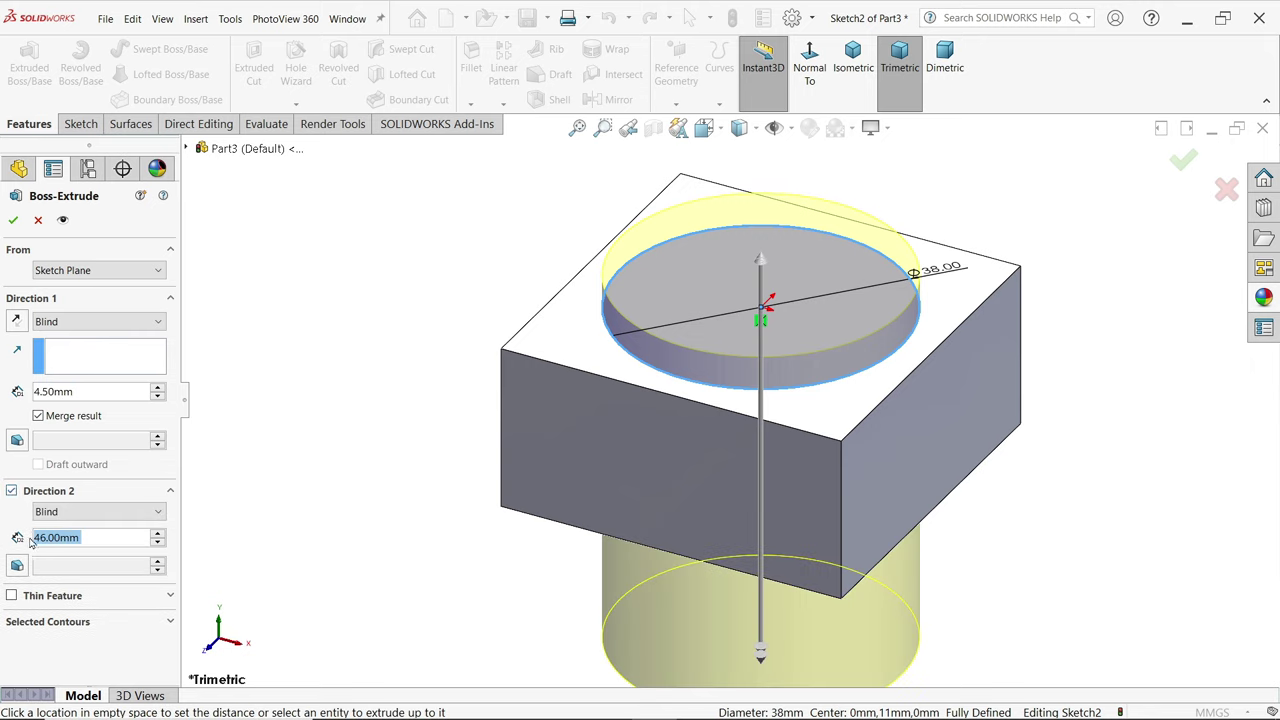
text(2)
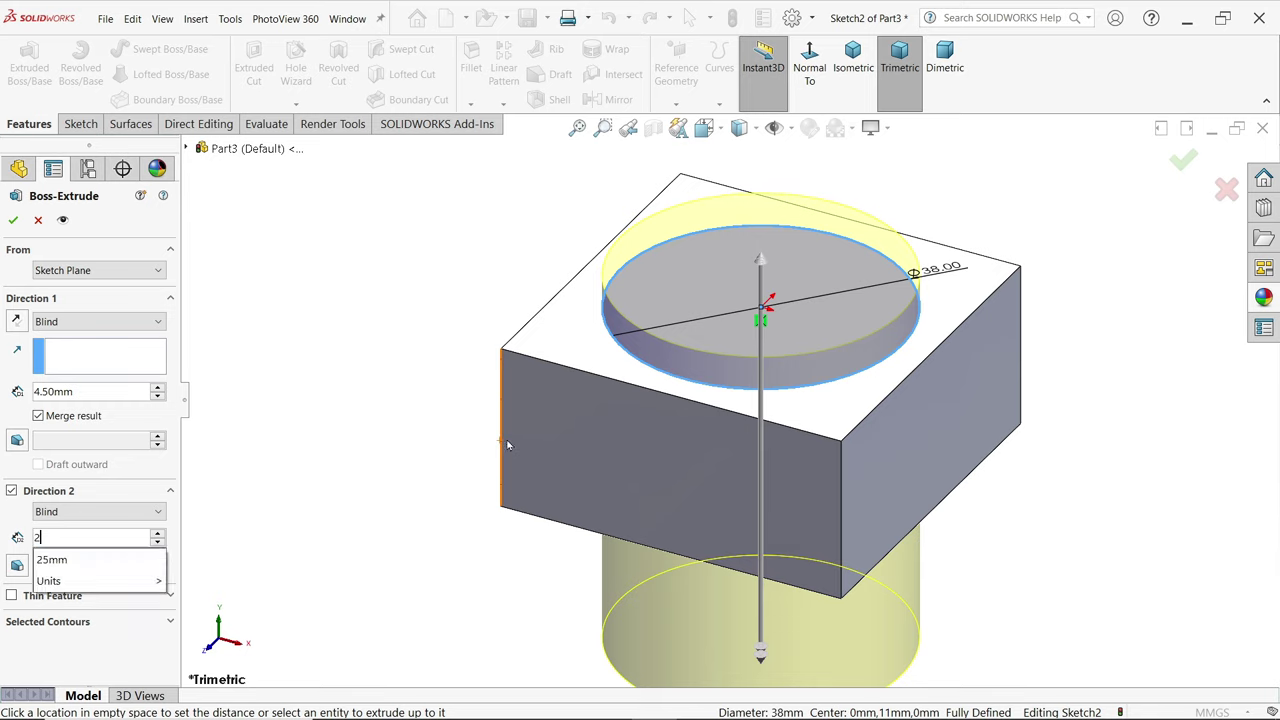
text(2+)
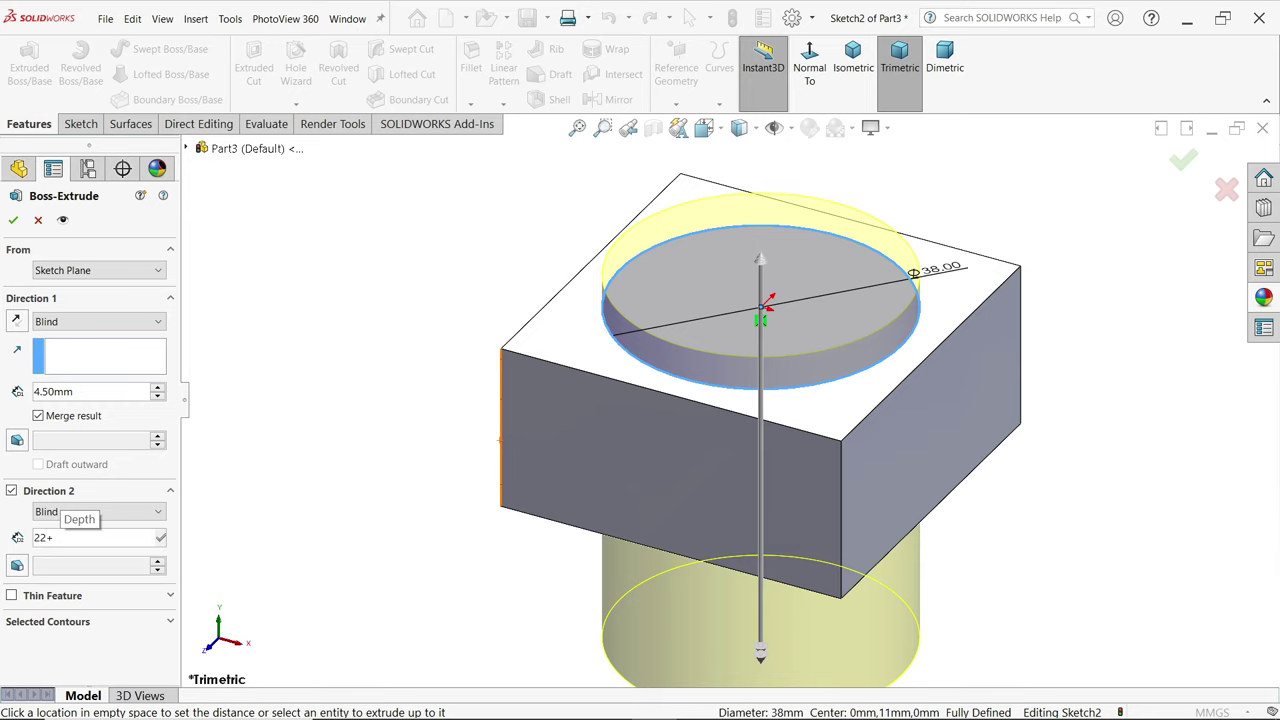
text(4.5)
key(Return)
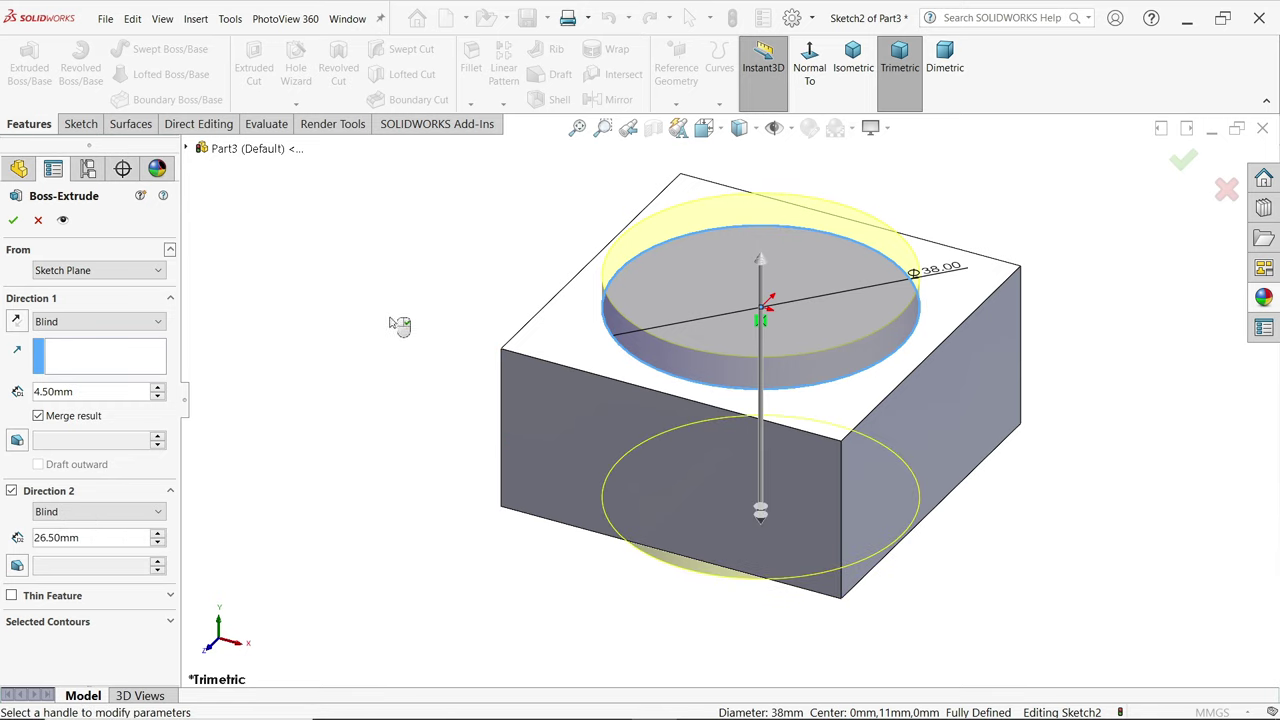
middle_drag(400, 325, 390, 403)
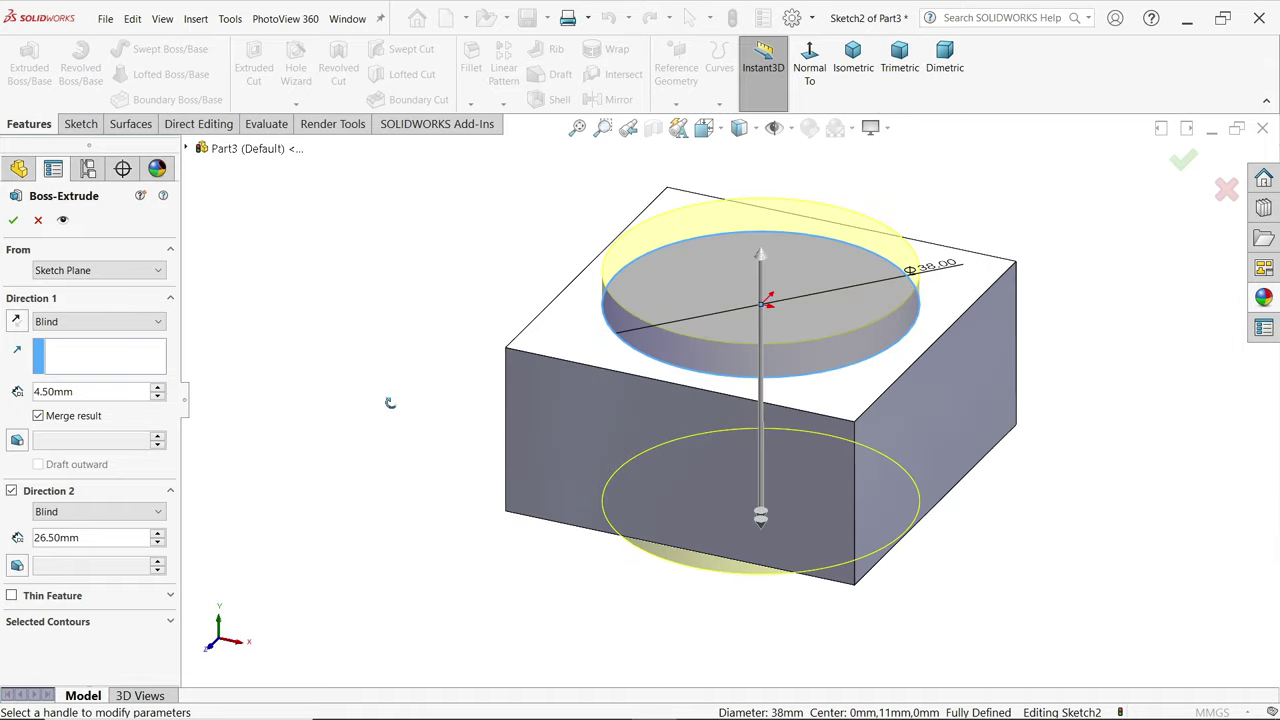
click(13, 220)
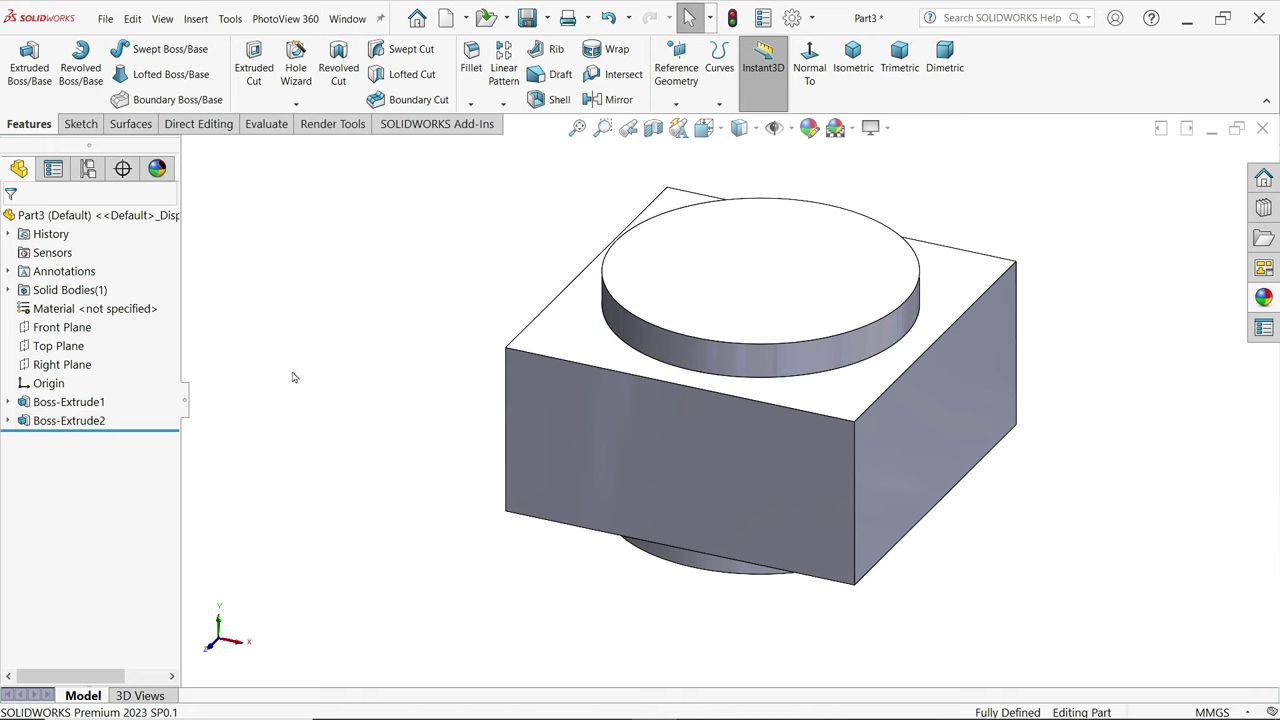
- Draw a closed stepped line profile from the centre line on the Front Plane
click(62, 328)
click(78, 312)
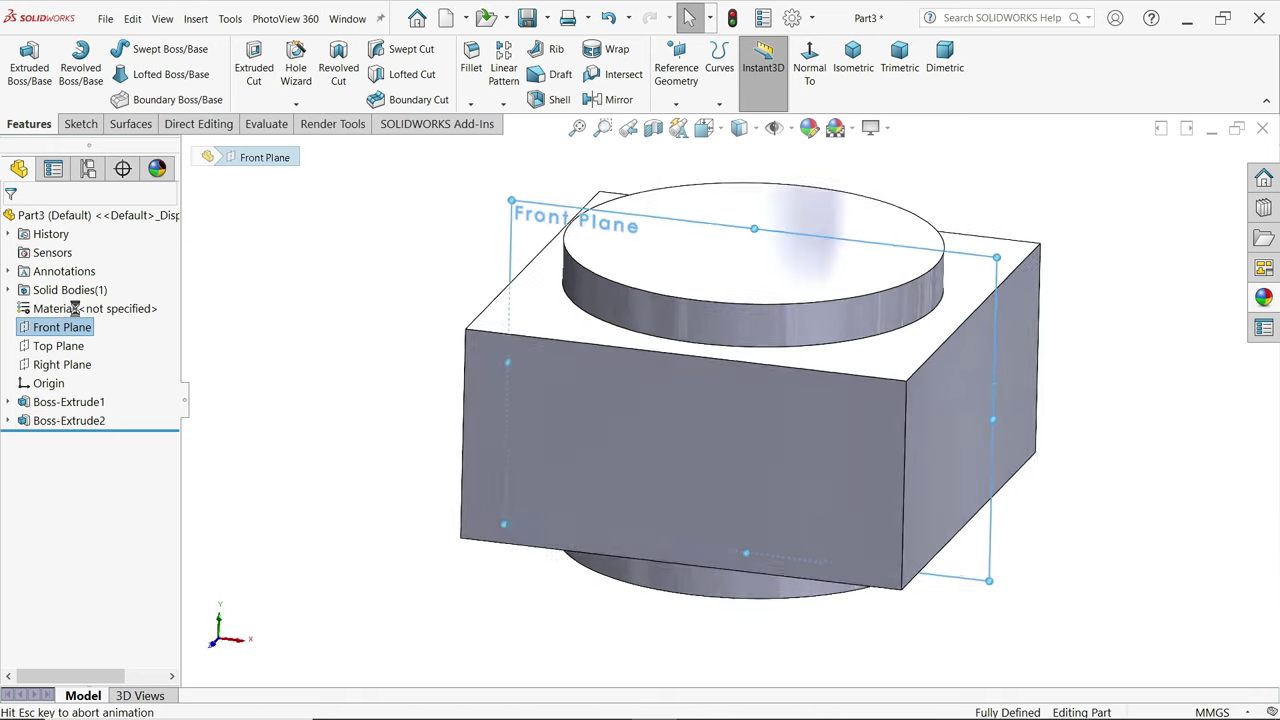
click(112, 49)
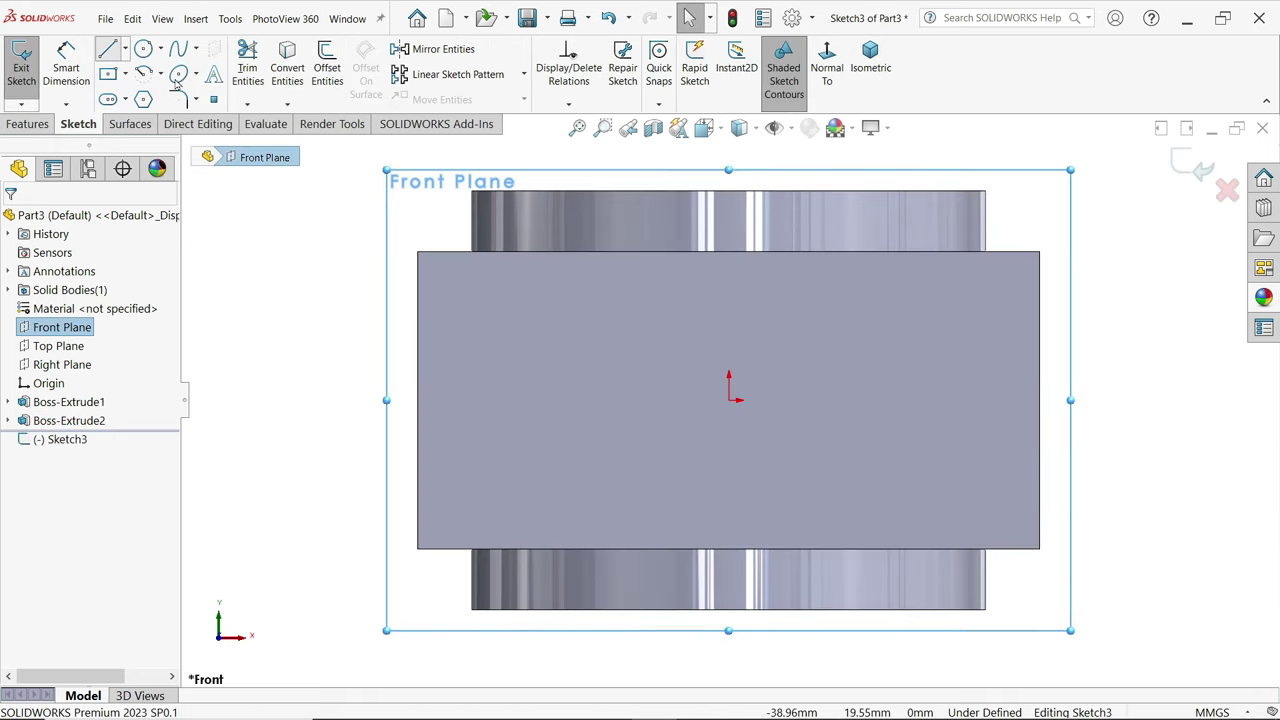
click(729, 191)
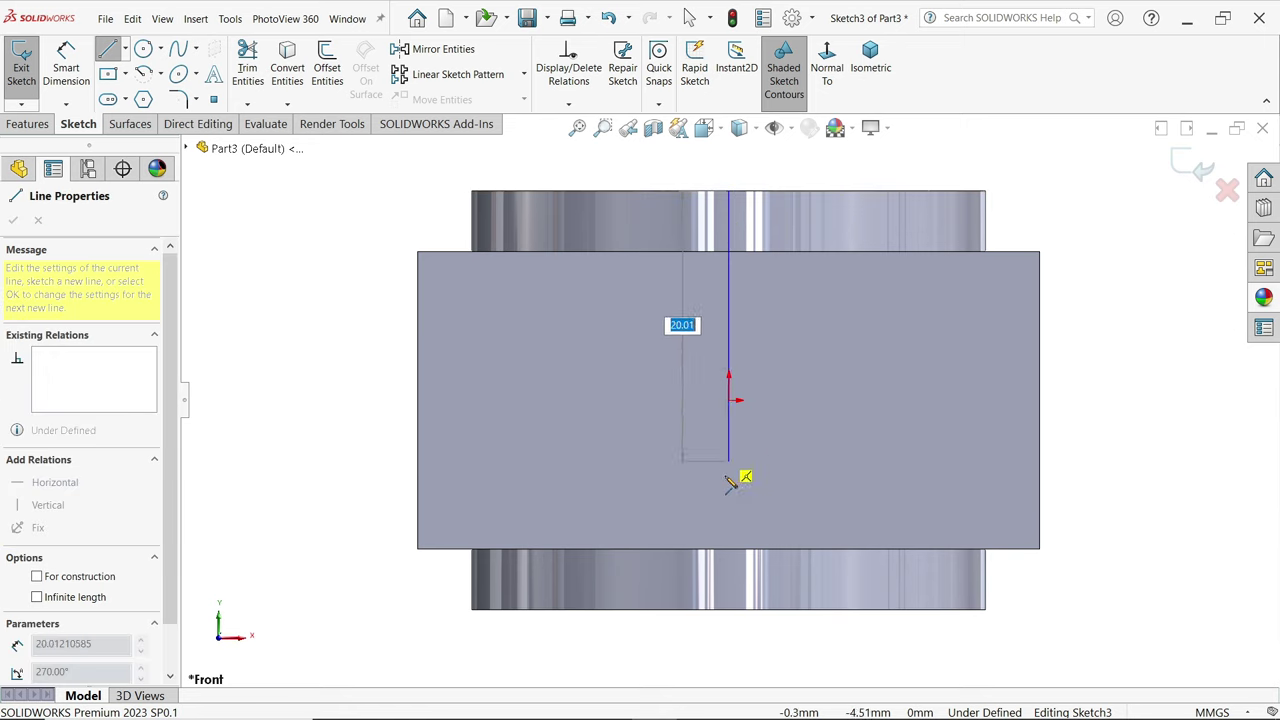
click(728, 610)
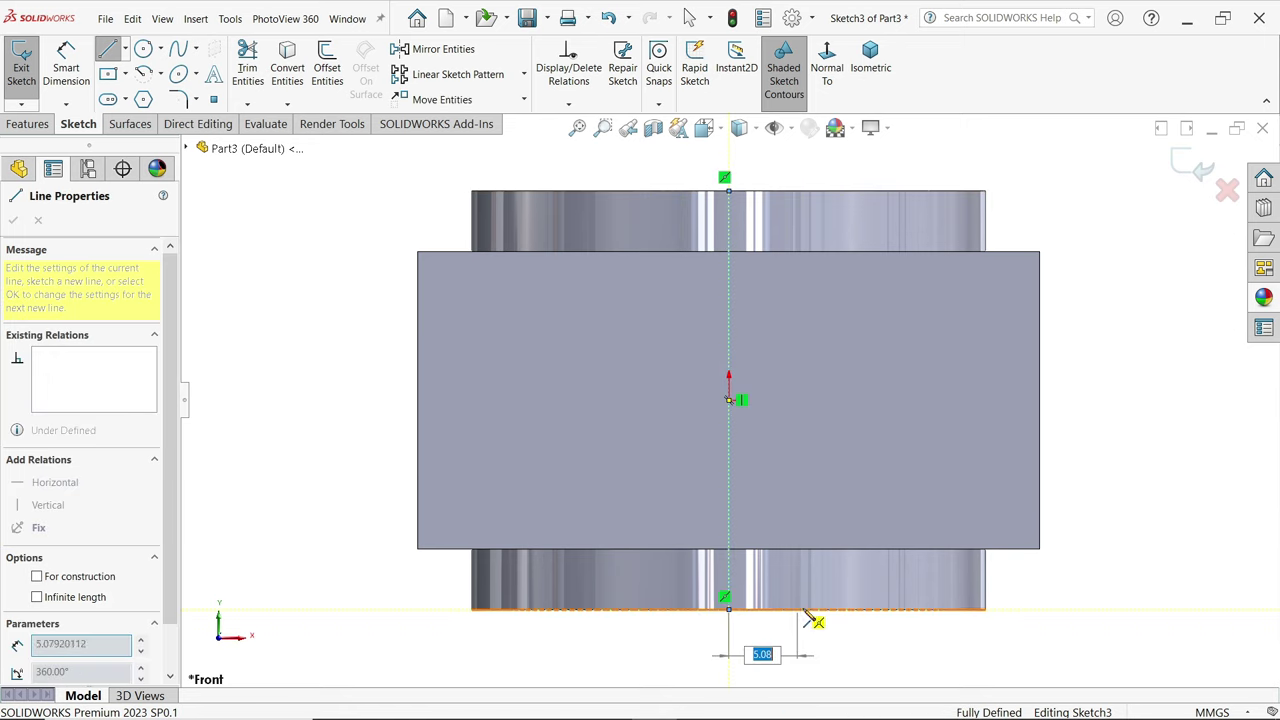
click(889, 611)
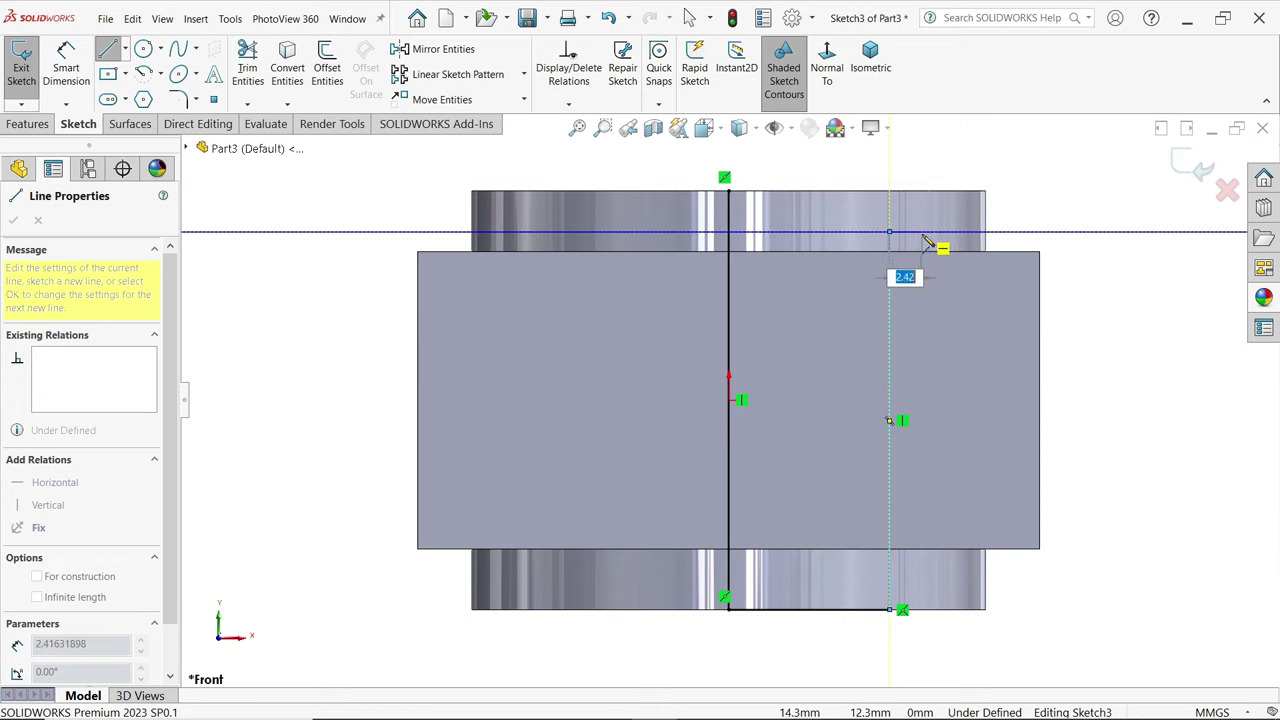
click(891, 234)
click(922, 191)
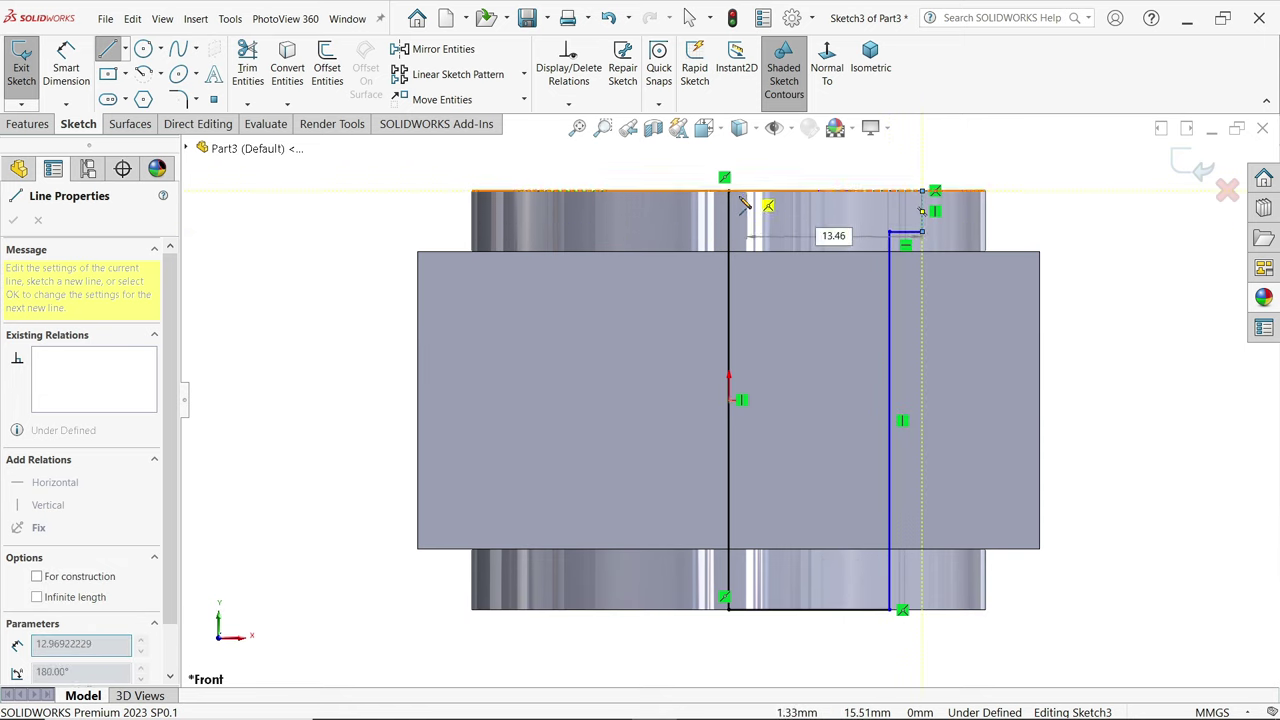
click(728, 191)
right_click(632, 214)
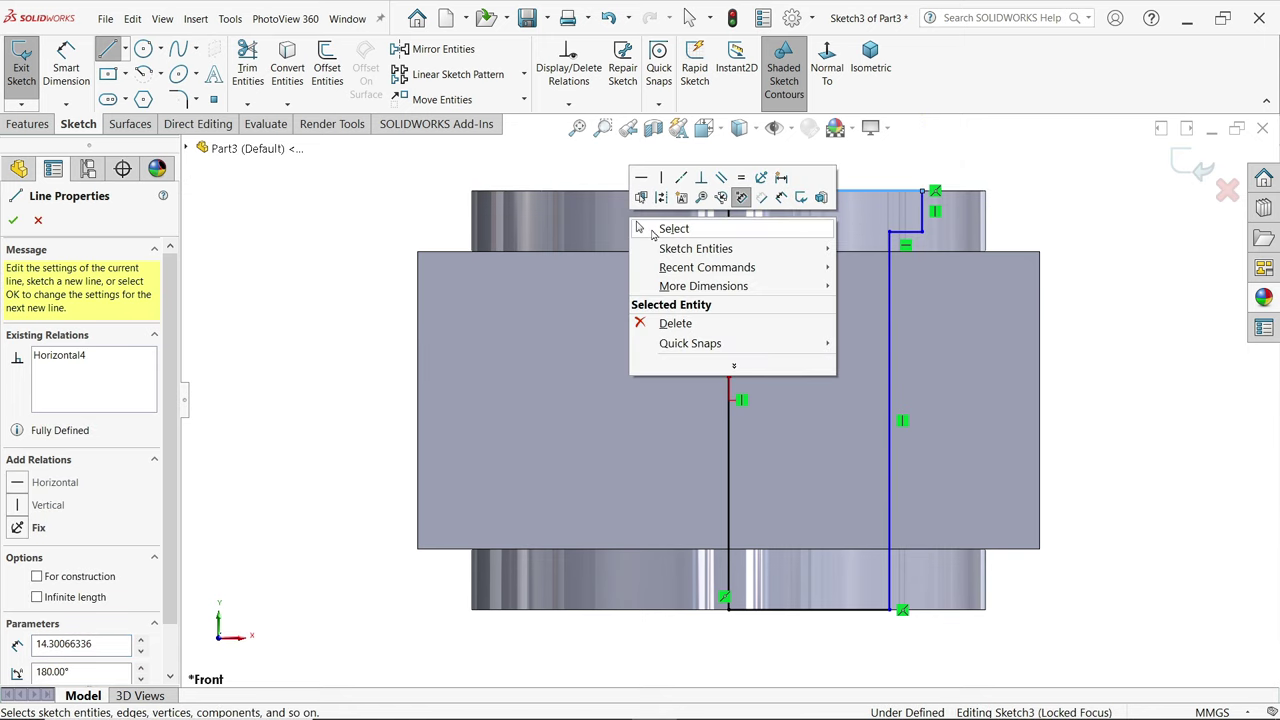
click(657, 226)
- Dimension the profile: 3 mm step height, 12.5 mm bottom width, 16 mm (32/2) top width
scroll(795, 340, up, 2)
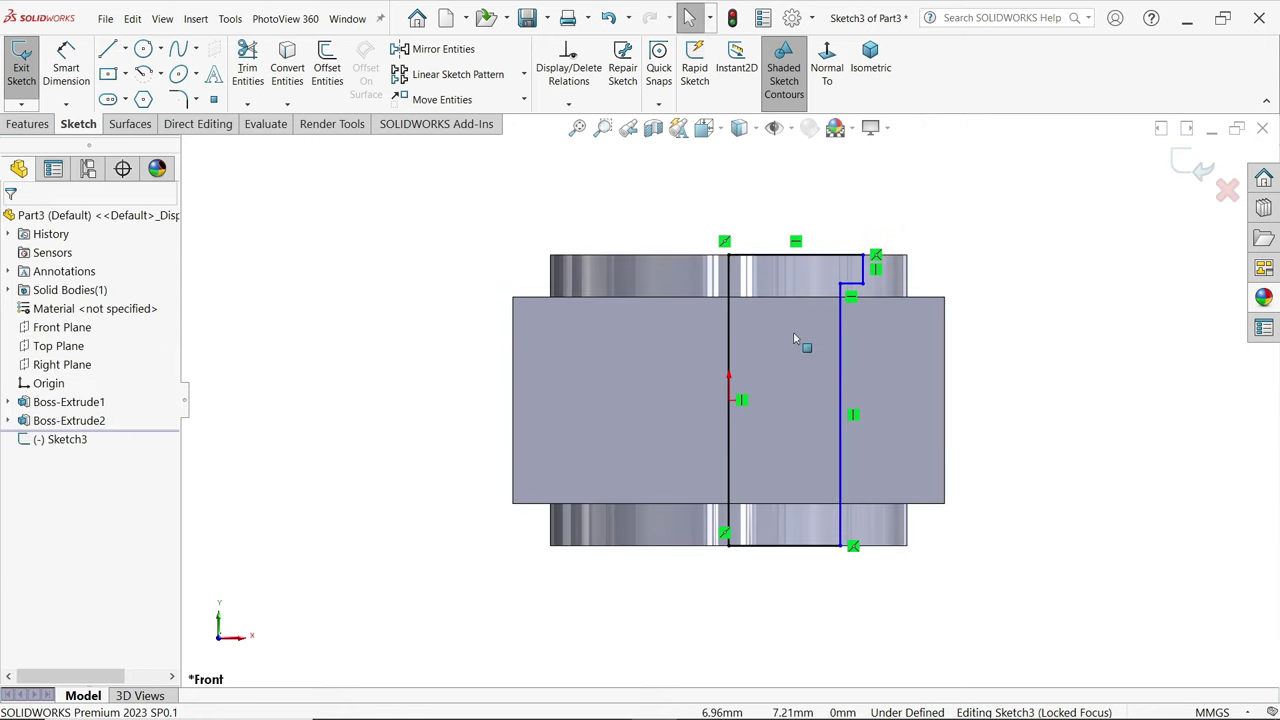
click(65, 66)
scroll(430, 171, down, 1)
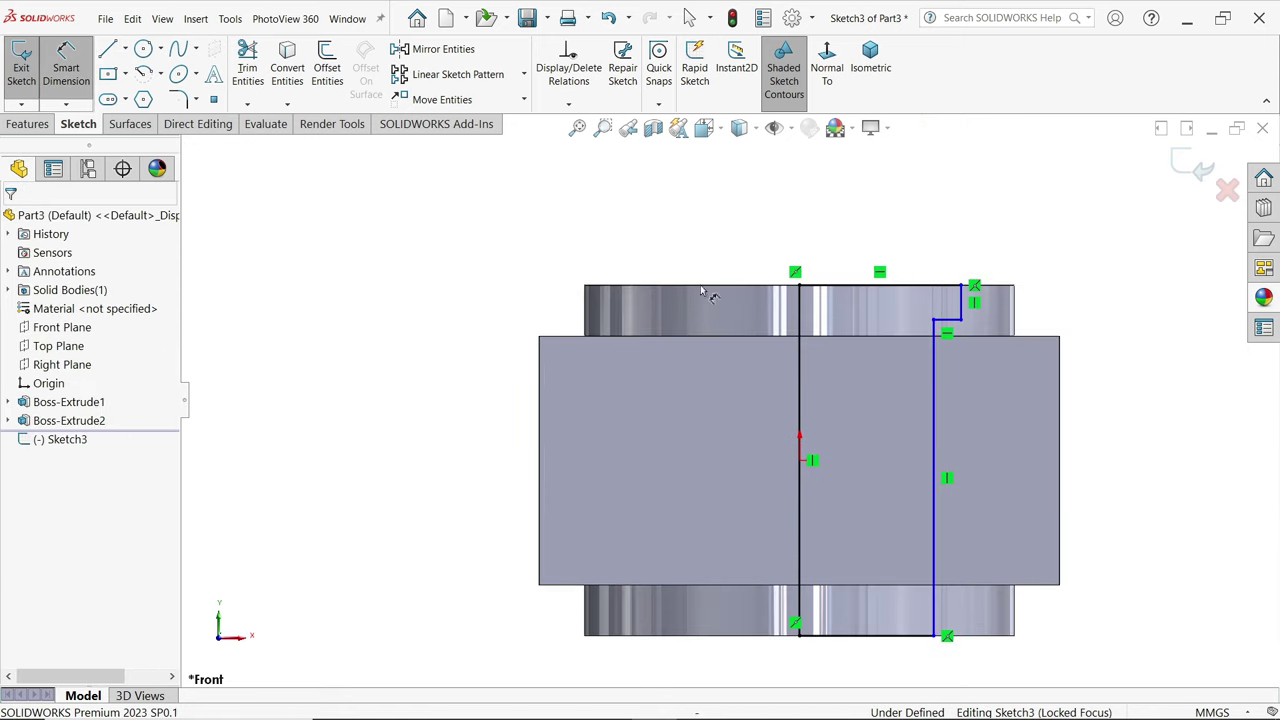
click(996, 309)
click(1078, 313)
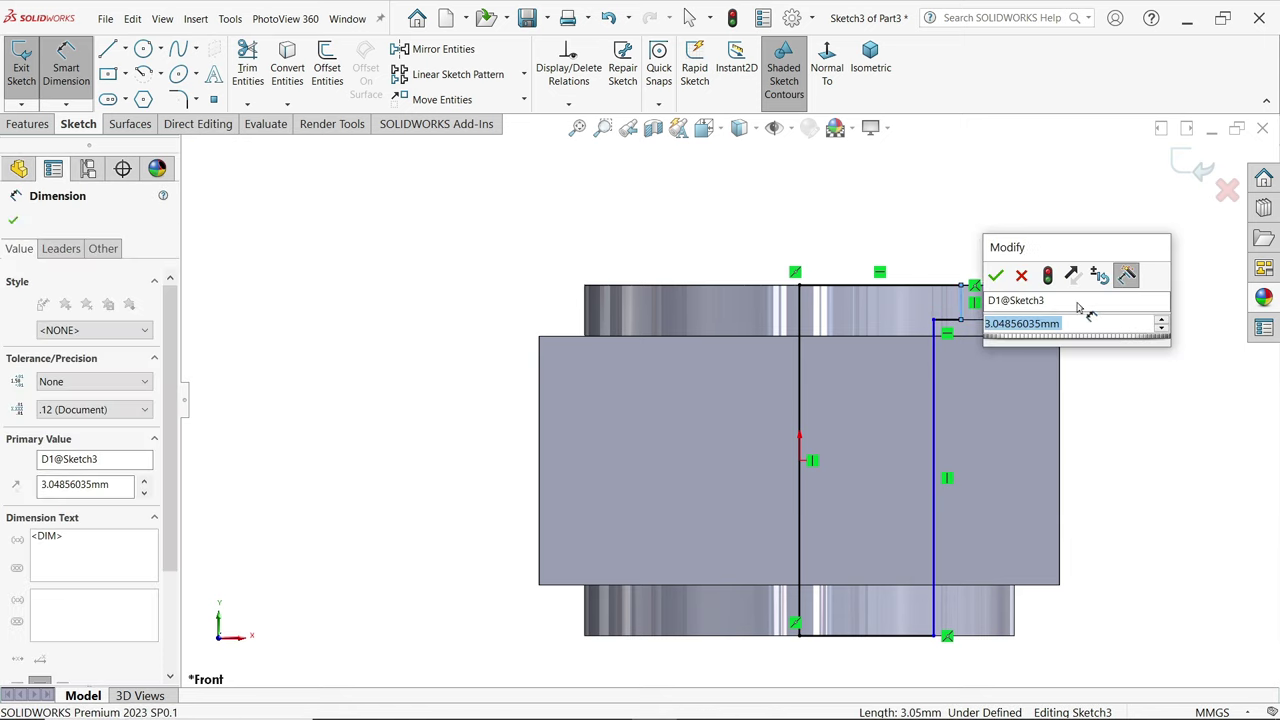
text(3)
click(996, 275)
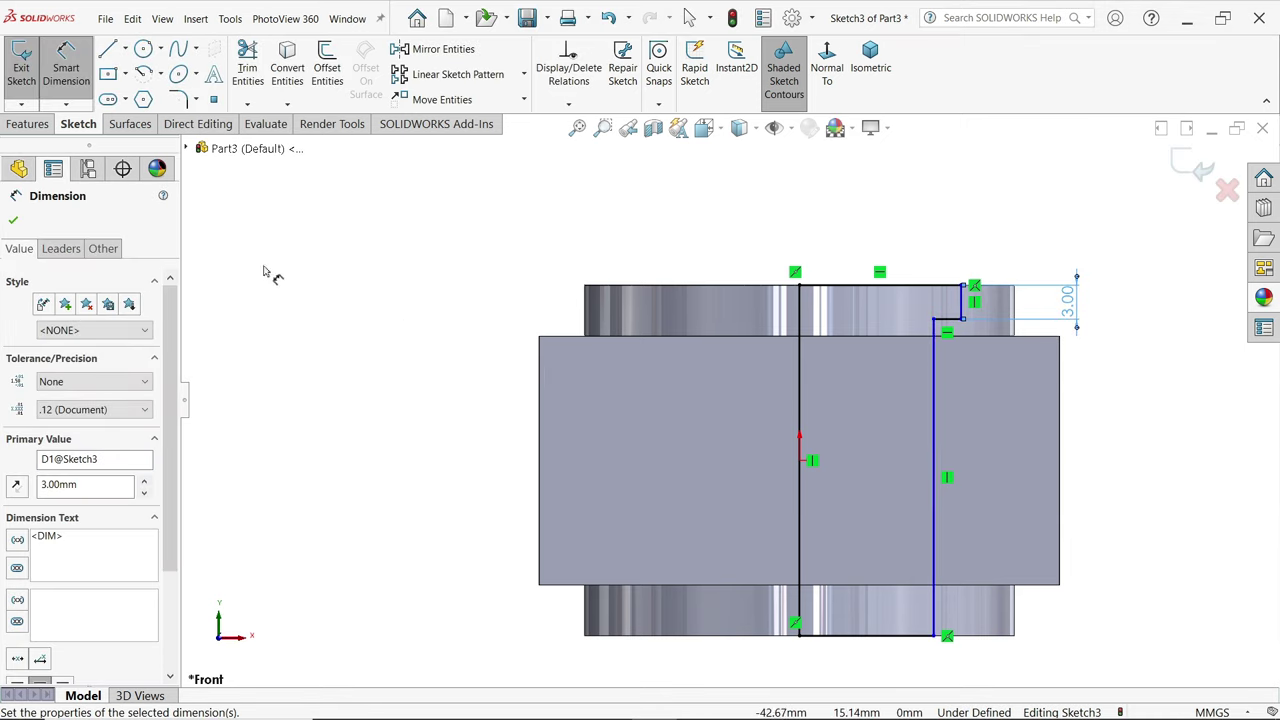
click(935, 455)
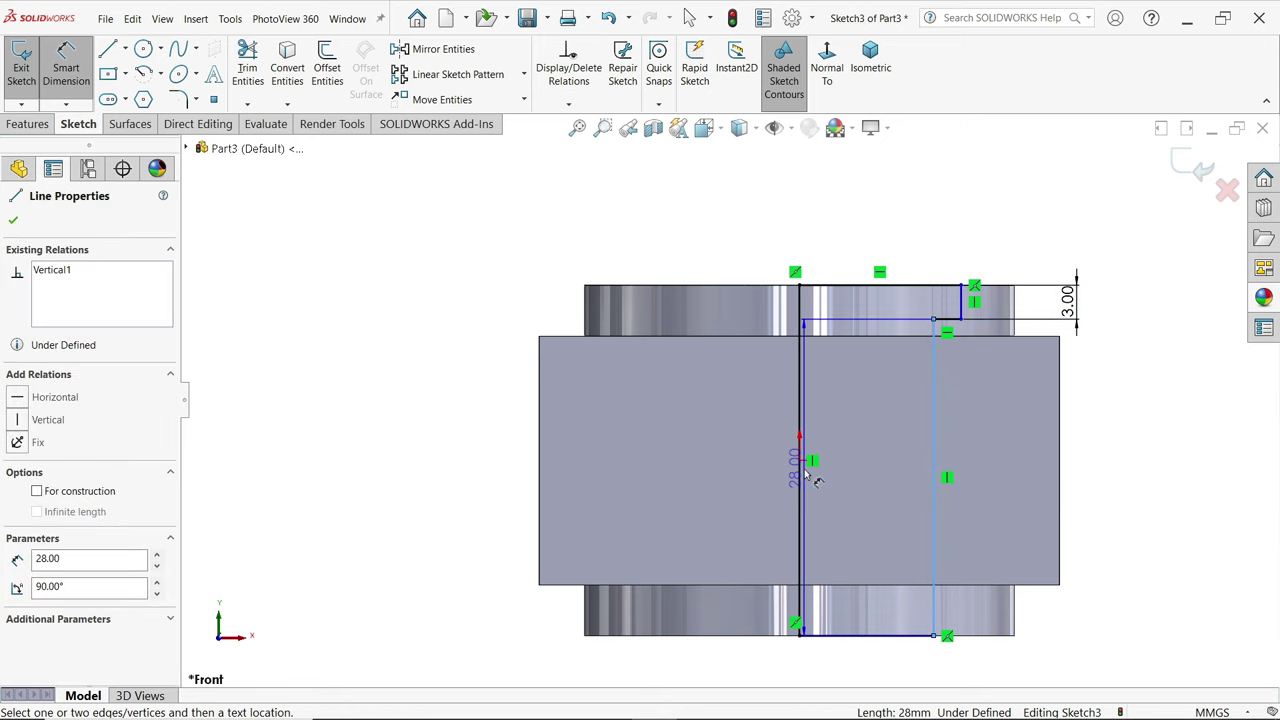
click(800, 458)
scroll(814, 463, up, 2)
click(816, 585)
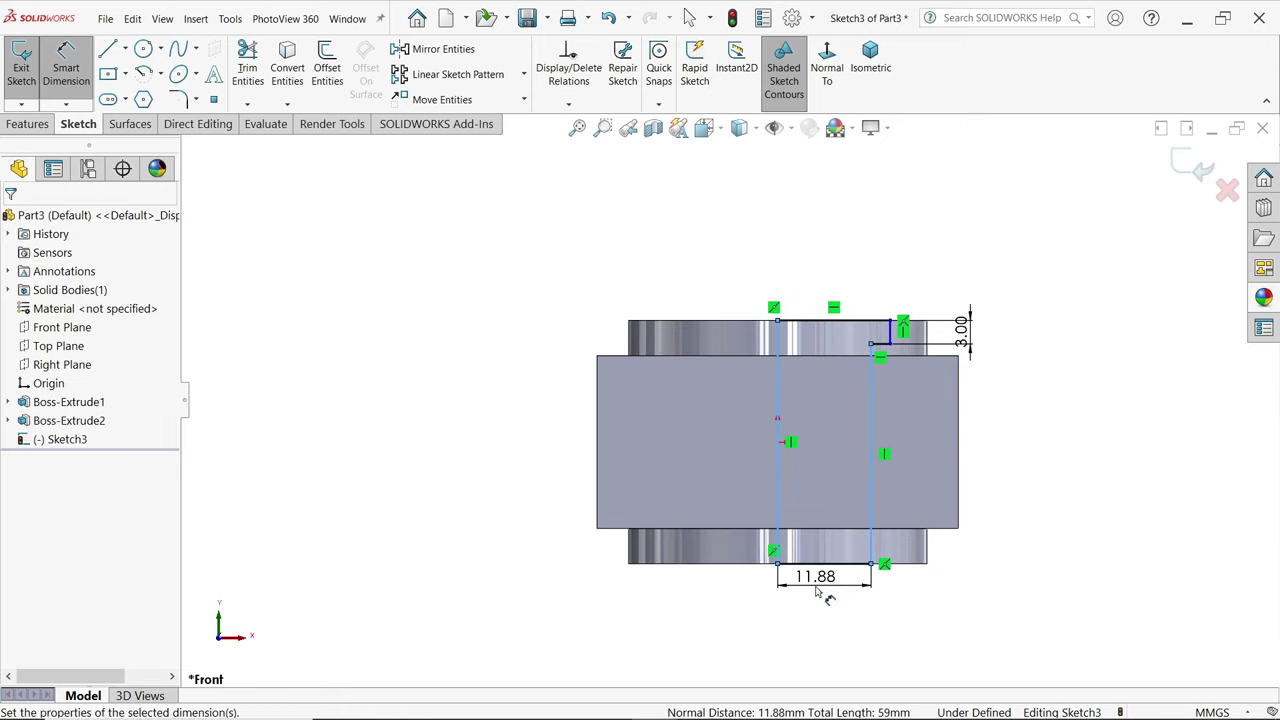
text(20)
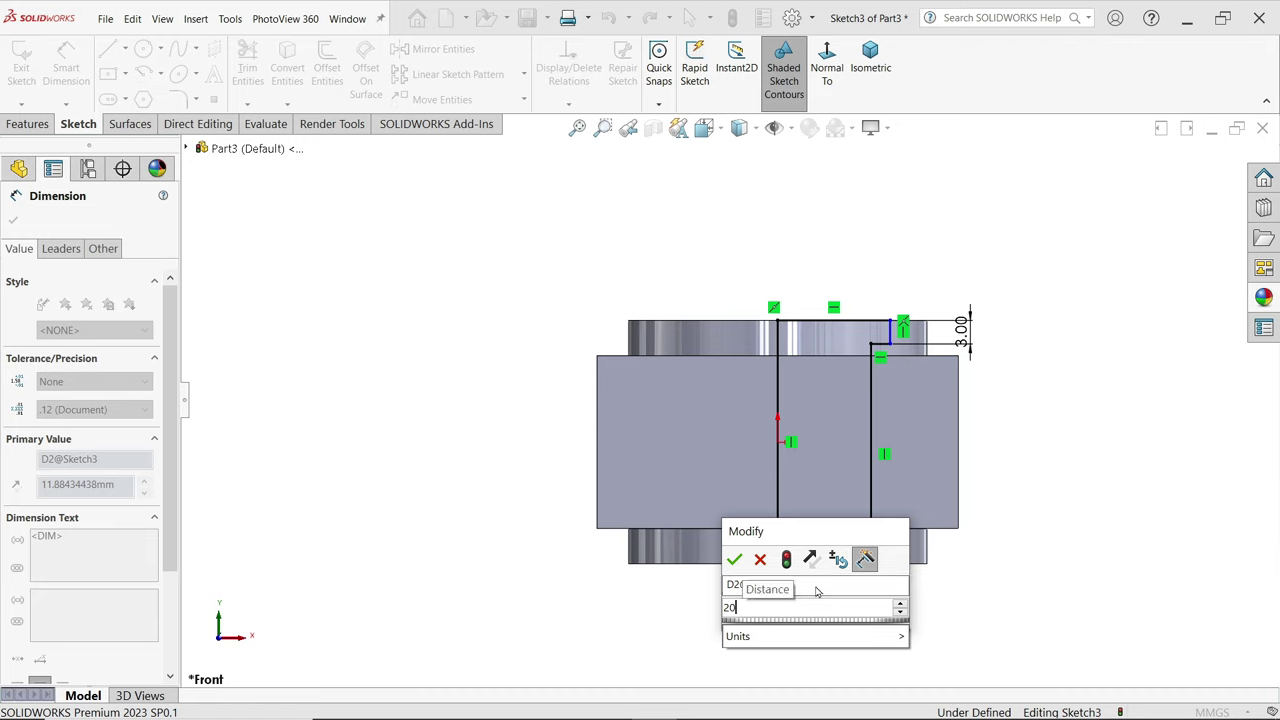
key(Escape)
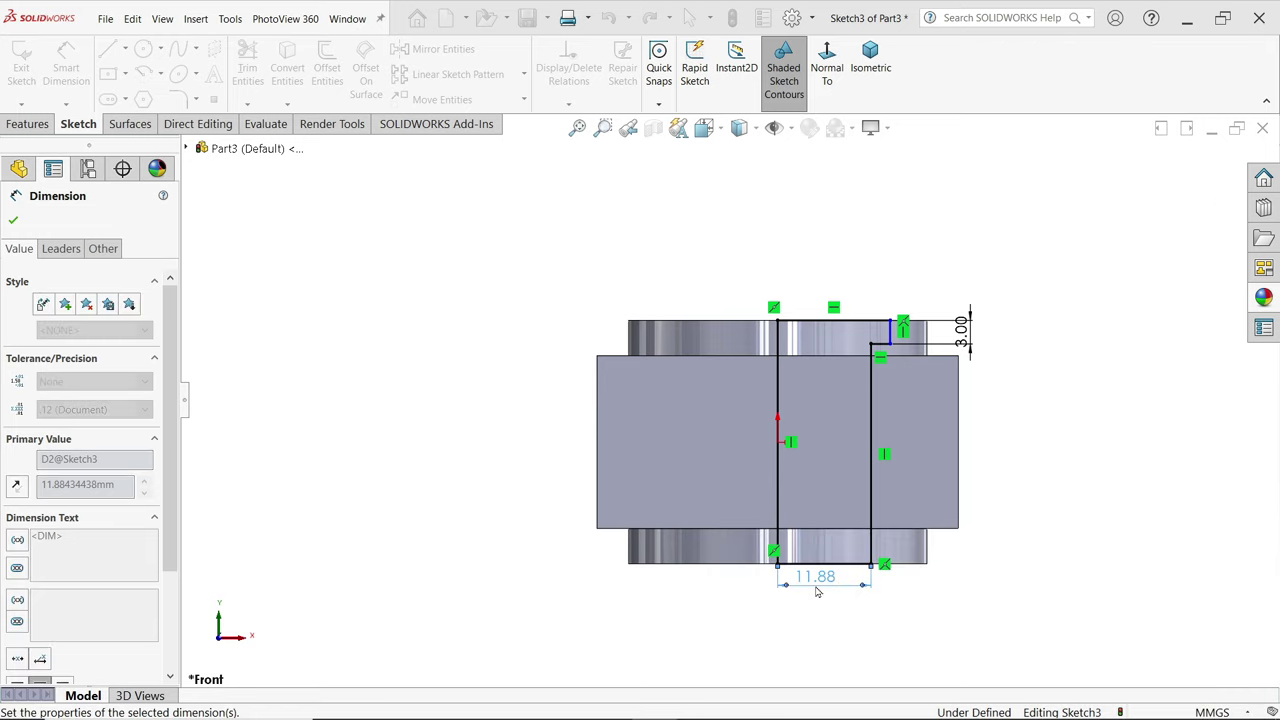
click(890, 336)
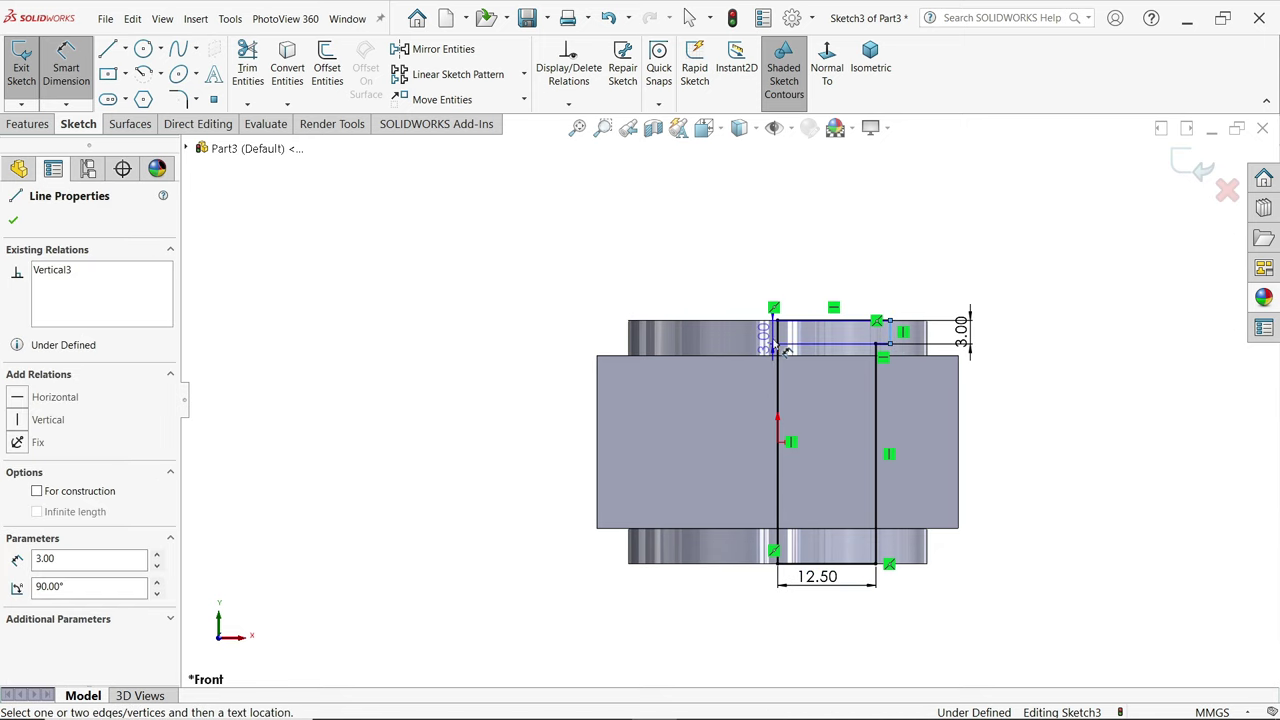
click(779, 345)
click(812, 252)
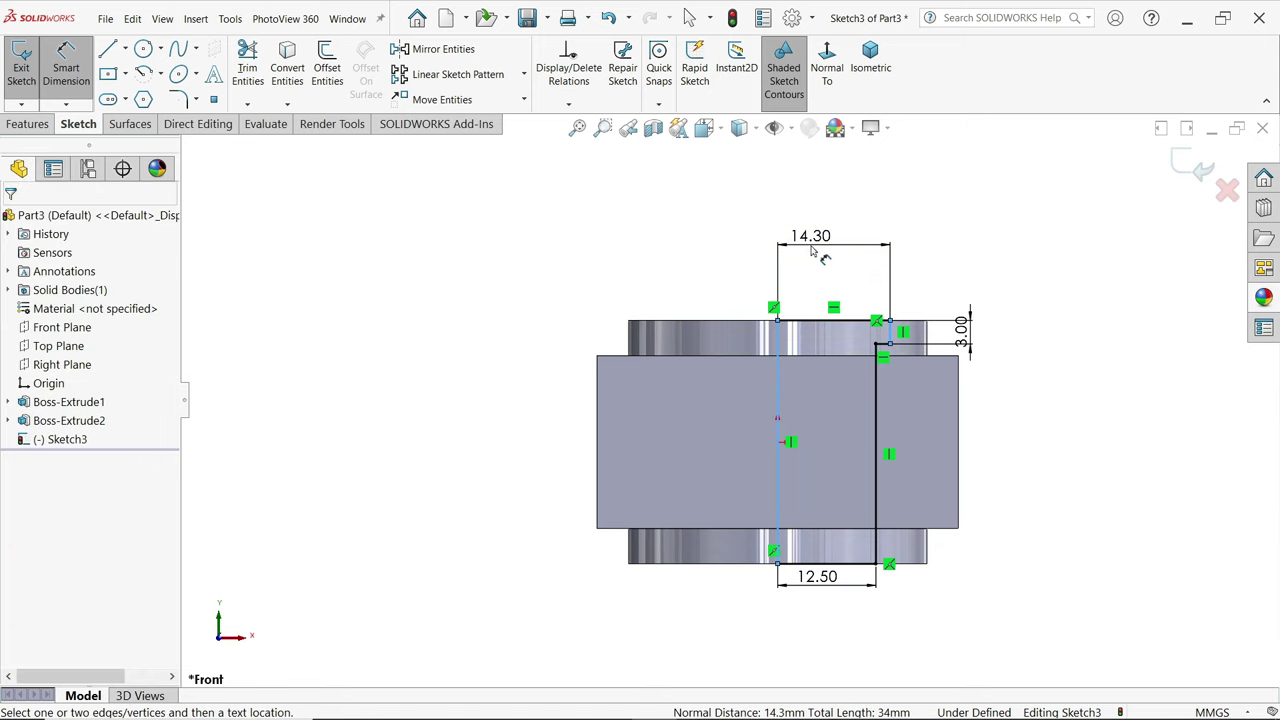
text(32/)
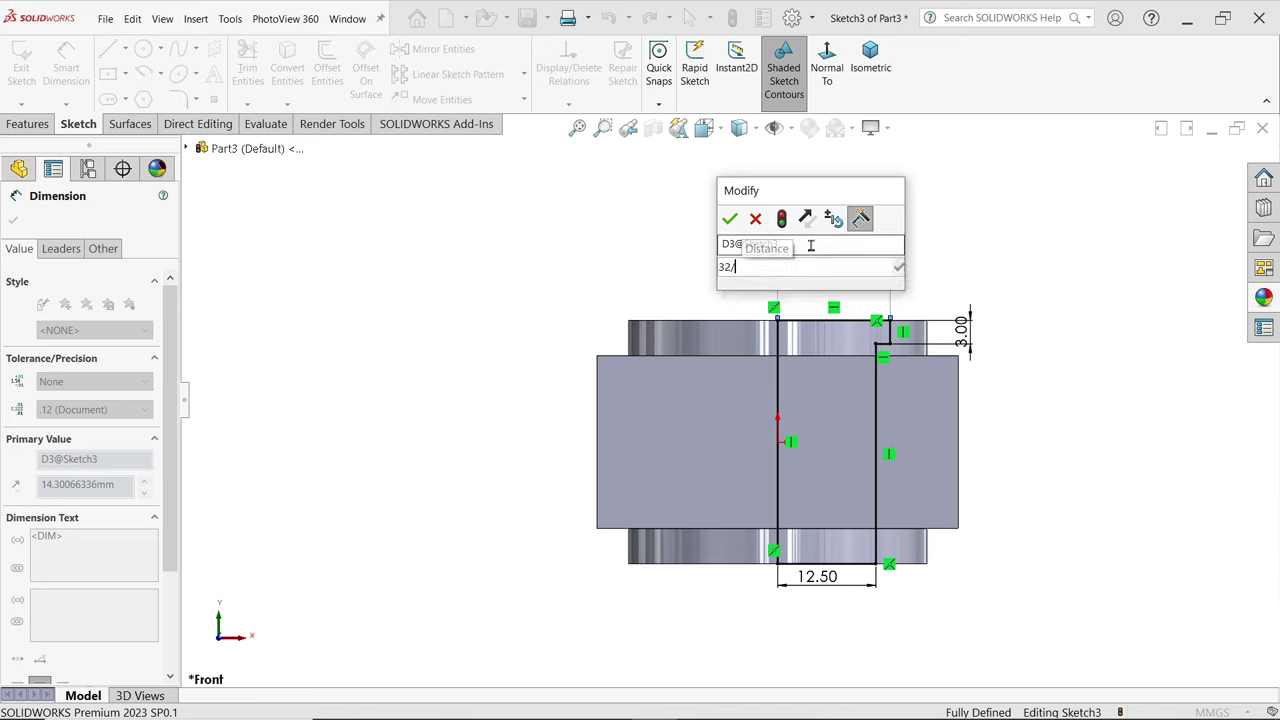
text(2)
key(Return)
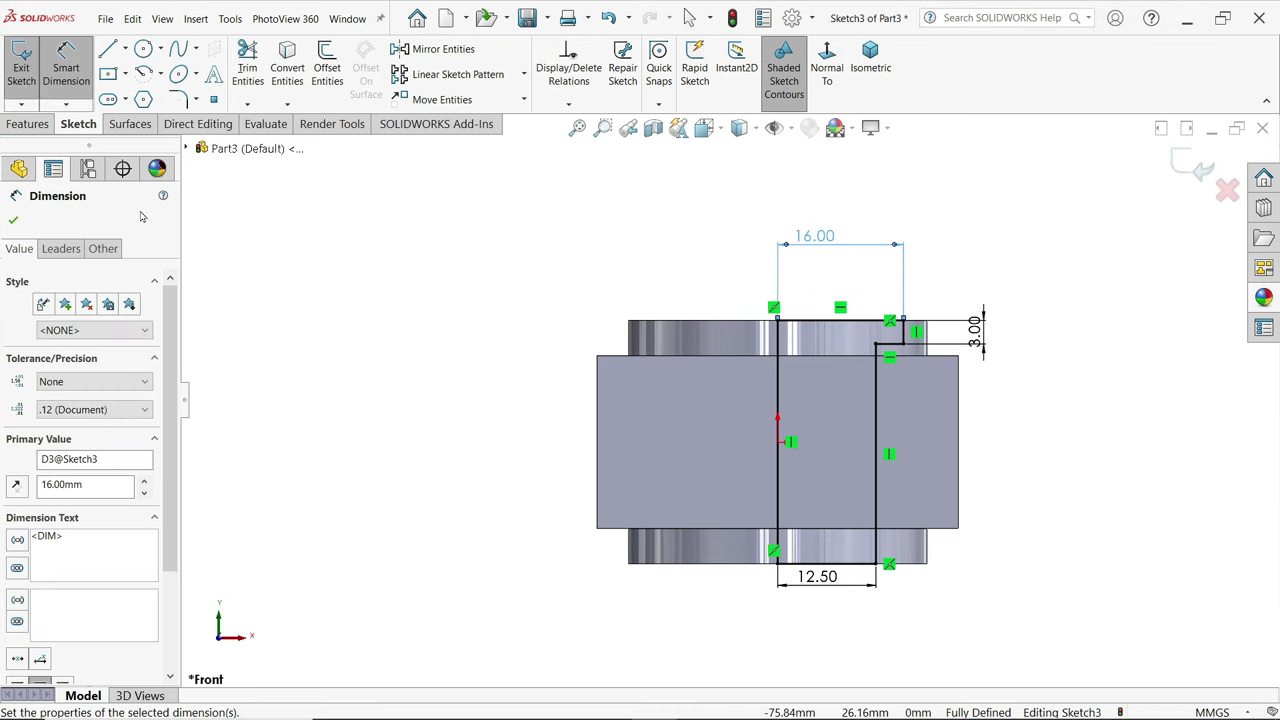
click(40, 126)
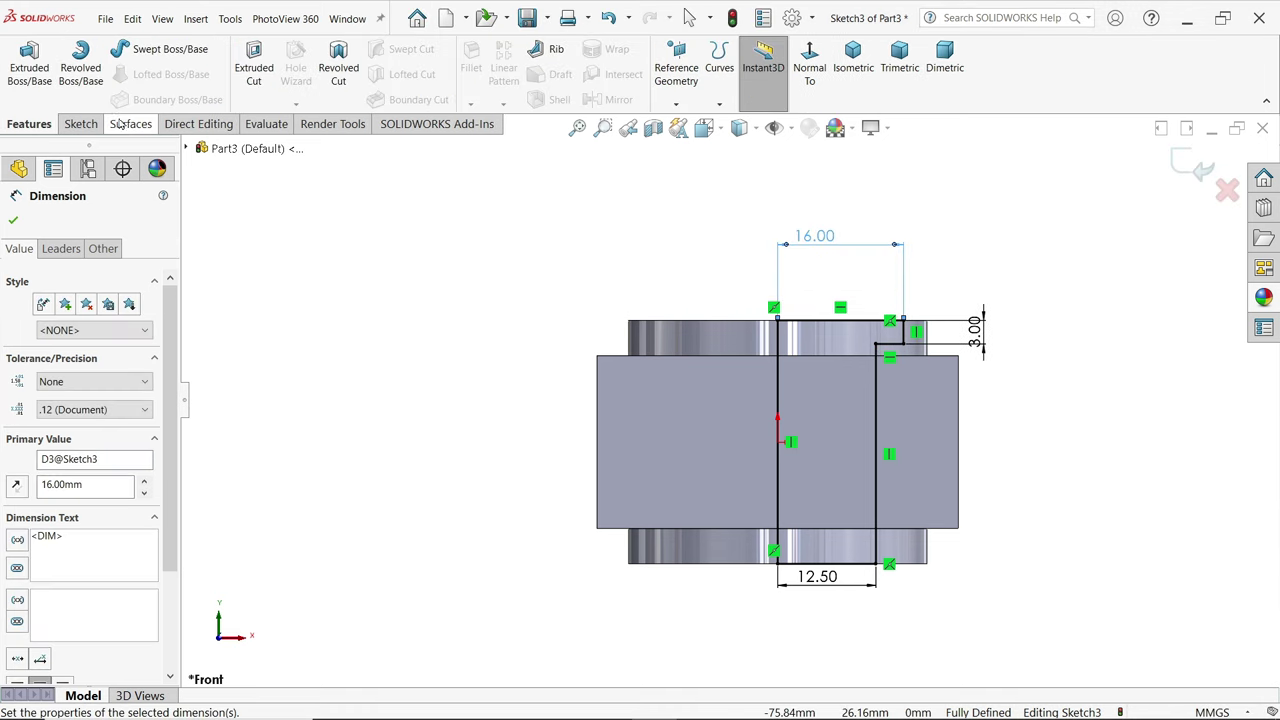
- Revolve-cut the stepped sketch 360° Blind about the centre line to create Cut-Revolve1
click(340, 67)
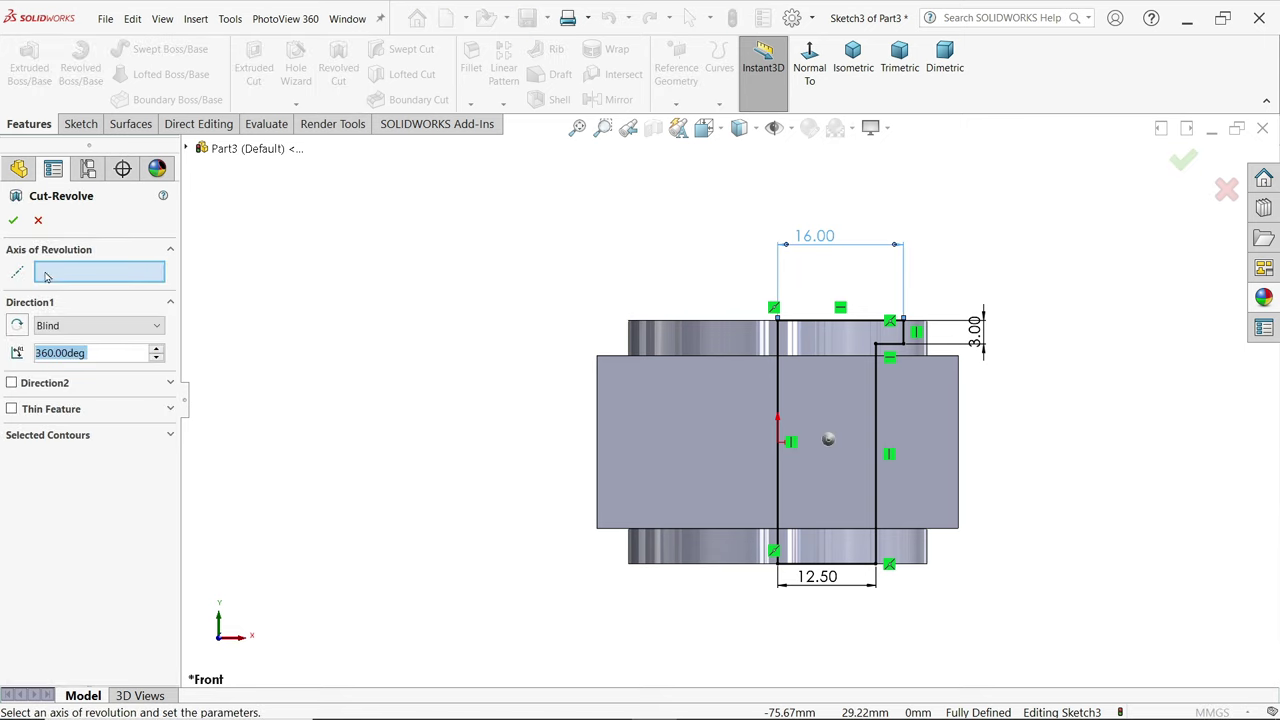
middle_drag(703, 246, 615, 300)
scroll(618, 307, down, 1)
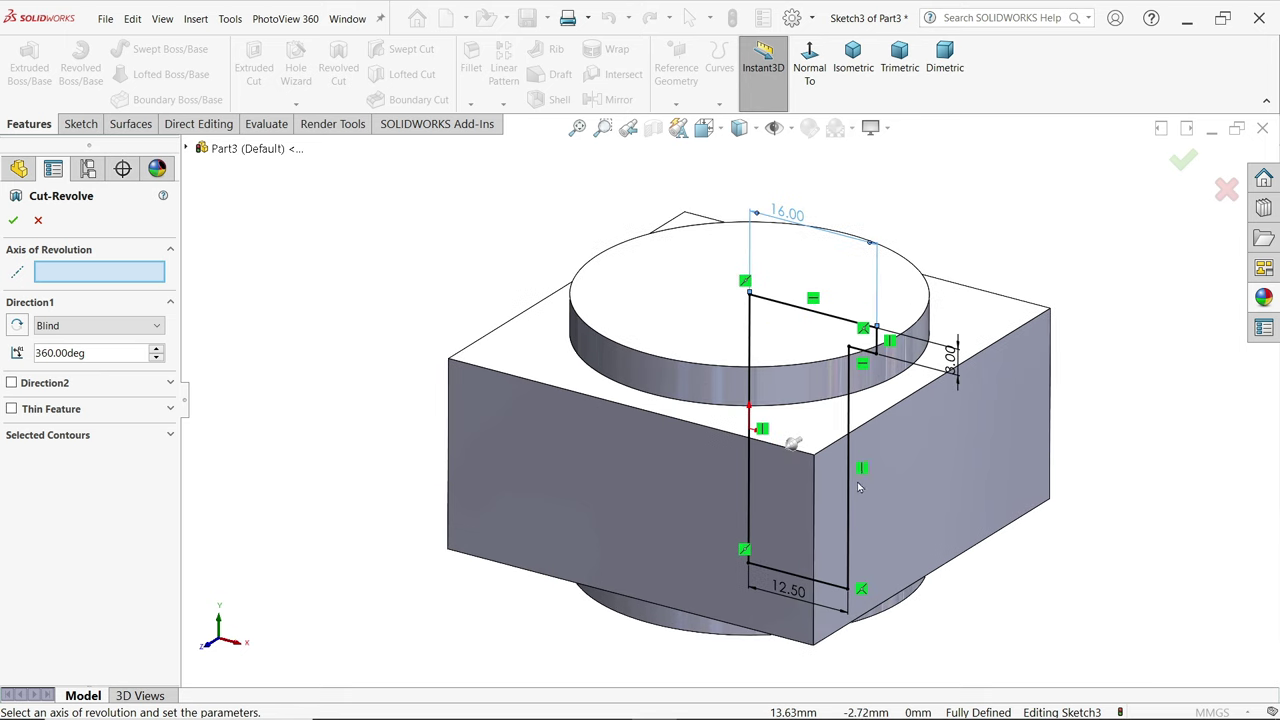
click(750, 357)
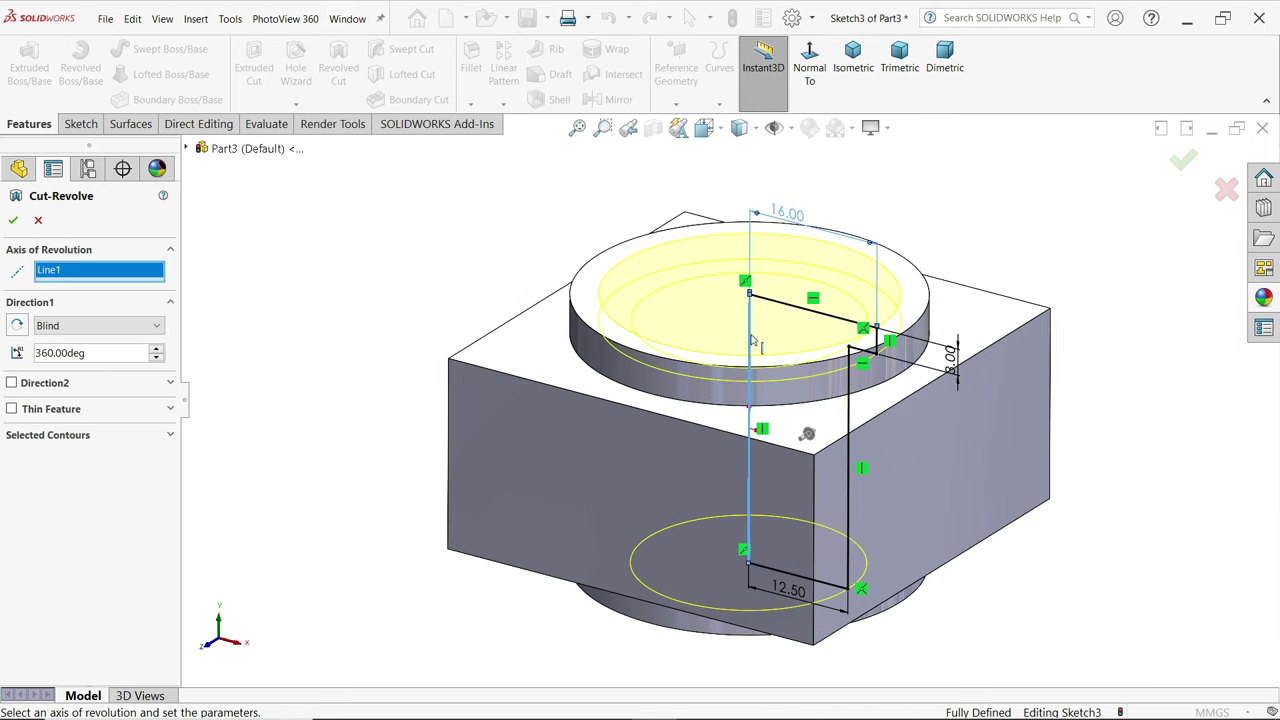
click(45, 330)
click(45, 330)
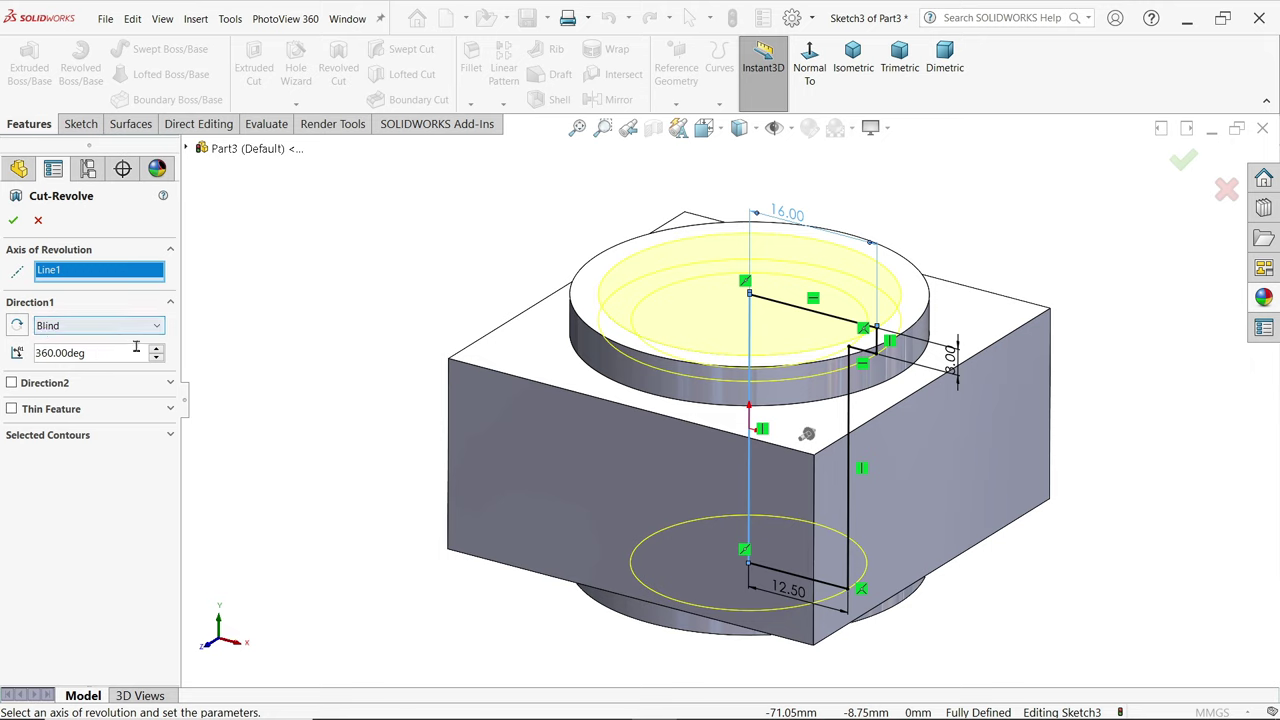
click(104, 332)
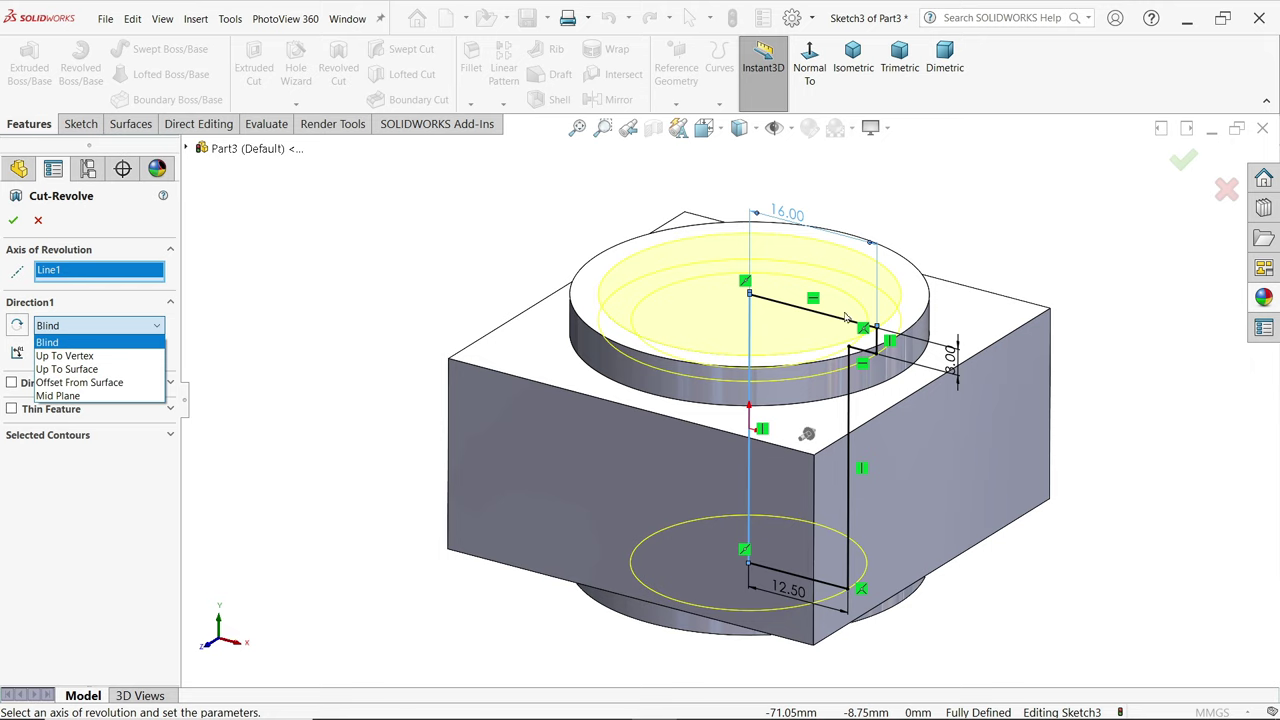
click(134, 342)
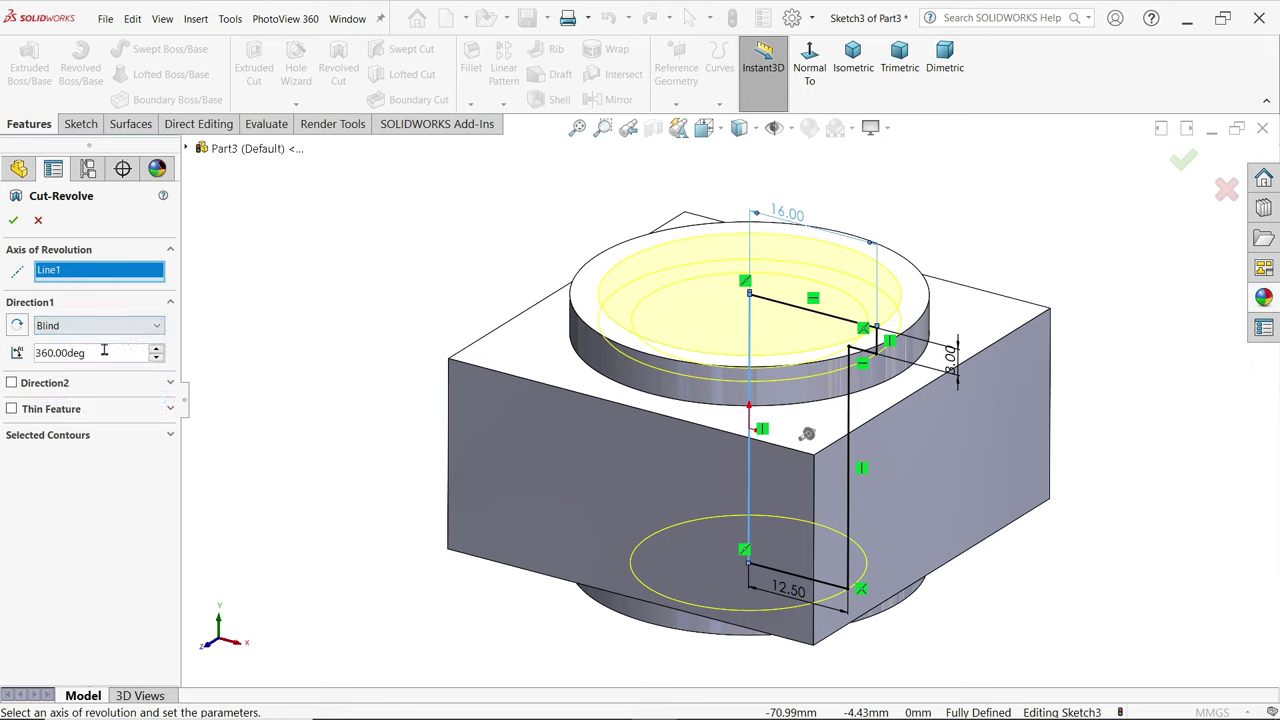
click(13, 220)
mouse_move(380, 260)
middle_down()
mouse_move(414, 366)
mouse_move(406, 491)
mouse_move(428, 284)
mouse_move(405, 420)
mouse_move(380, 269)
middle_up()
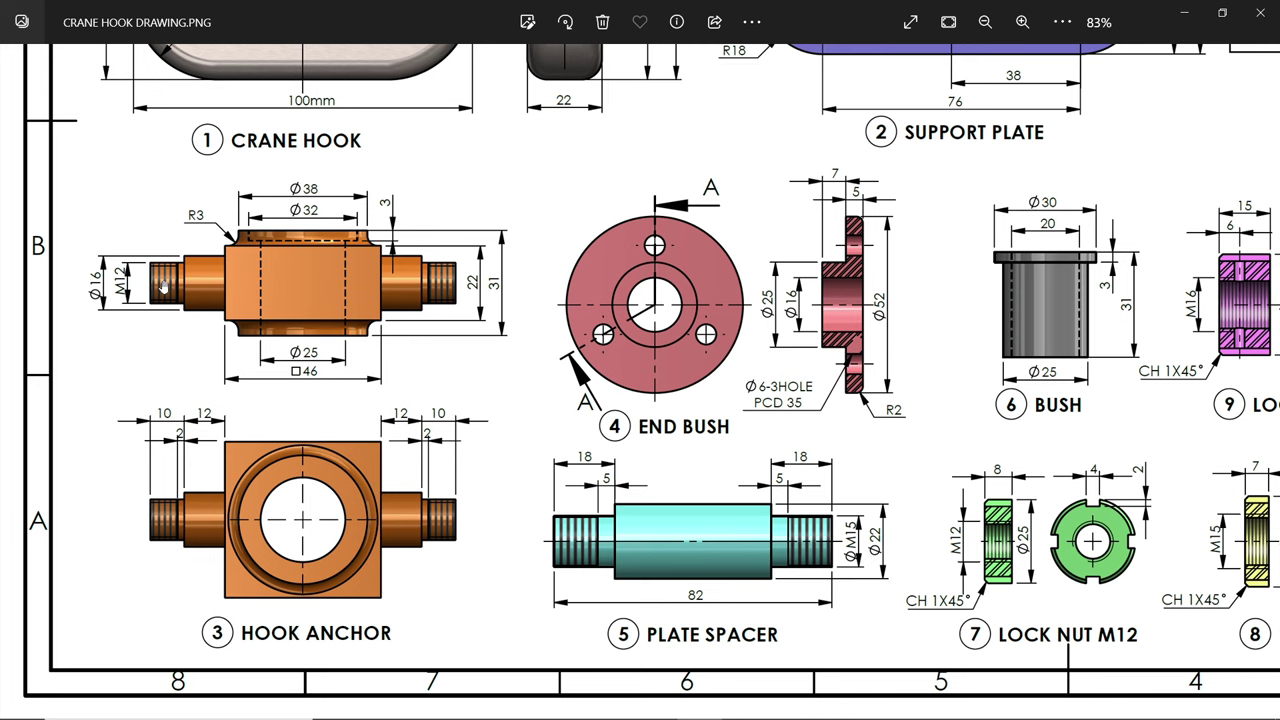
click(1185, 13)
scroll(751, 338, up, 3)
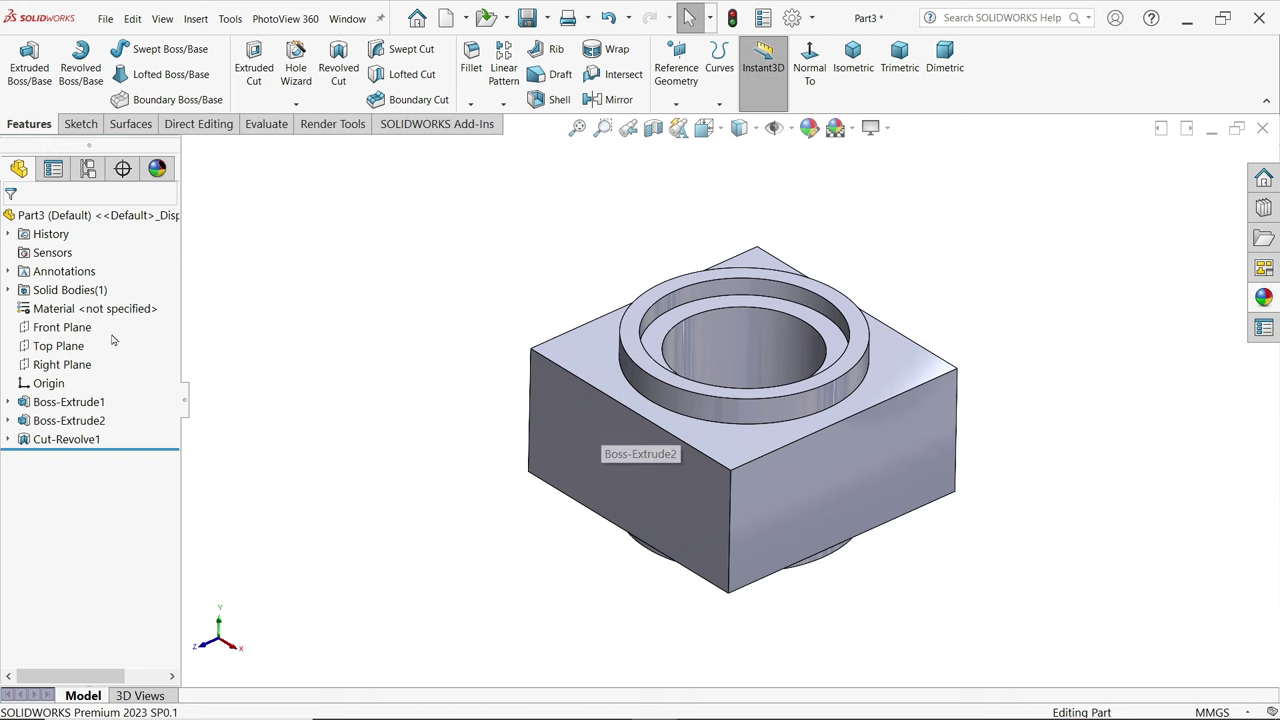
- Begin a line profile on the Right Plane: base line left from the block and first step
click(80, 365)
click(88, 343)
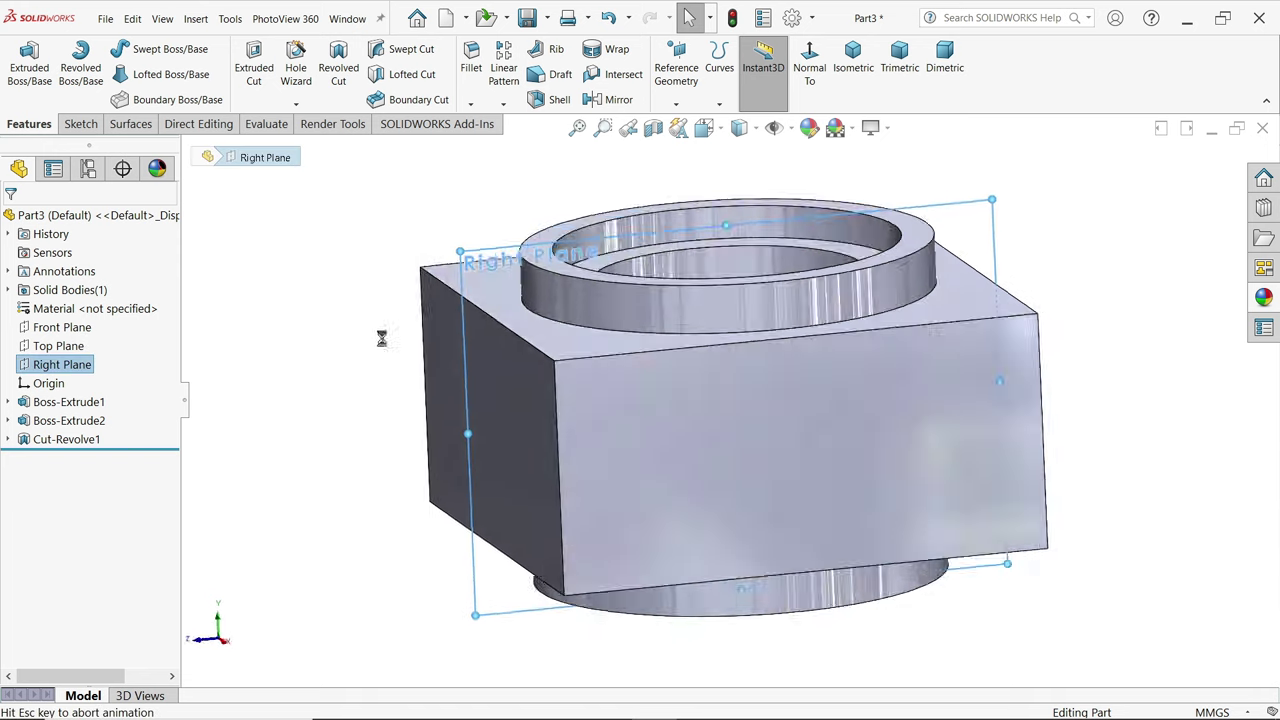
scroll(413, 411, down, 1)
key(l)
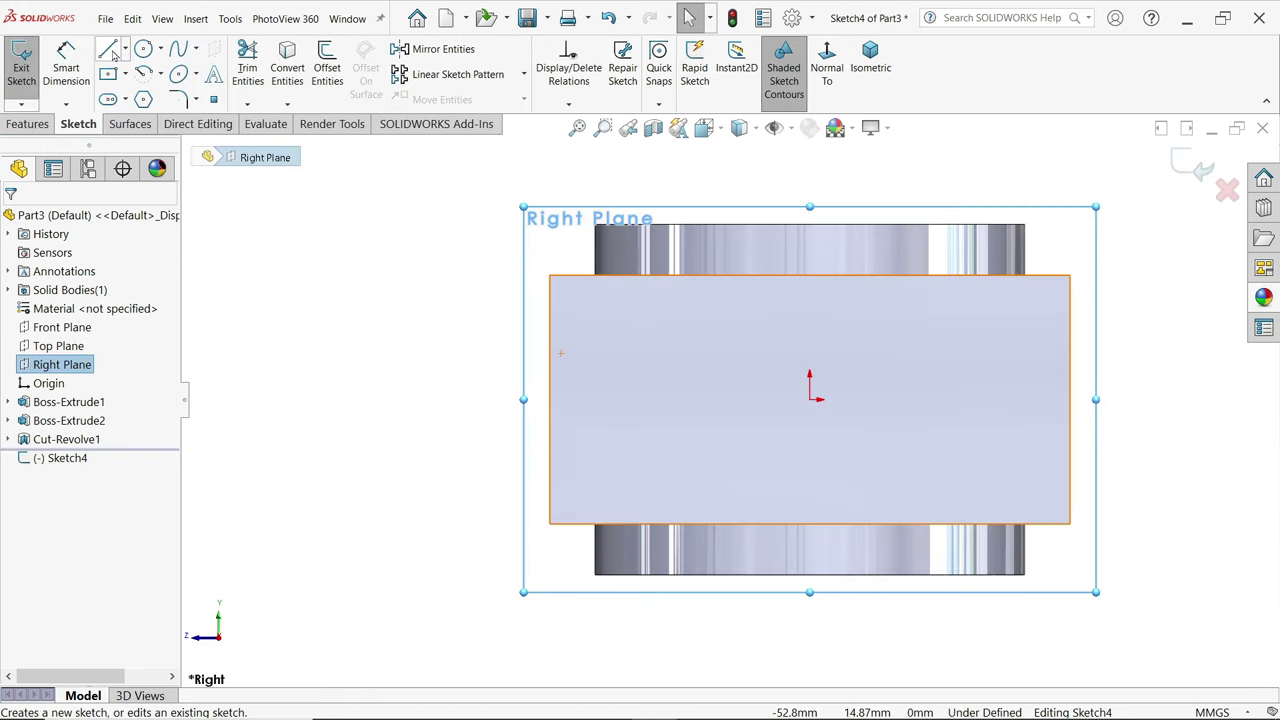
click(550, 399)
click(287, 399)
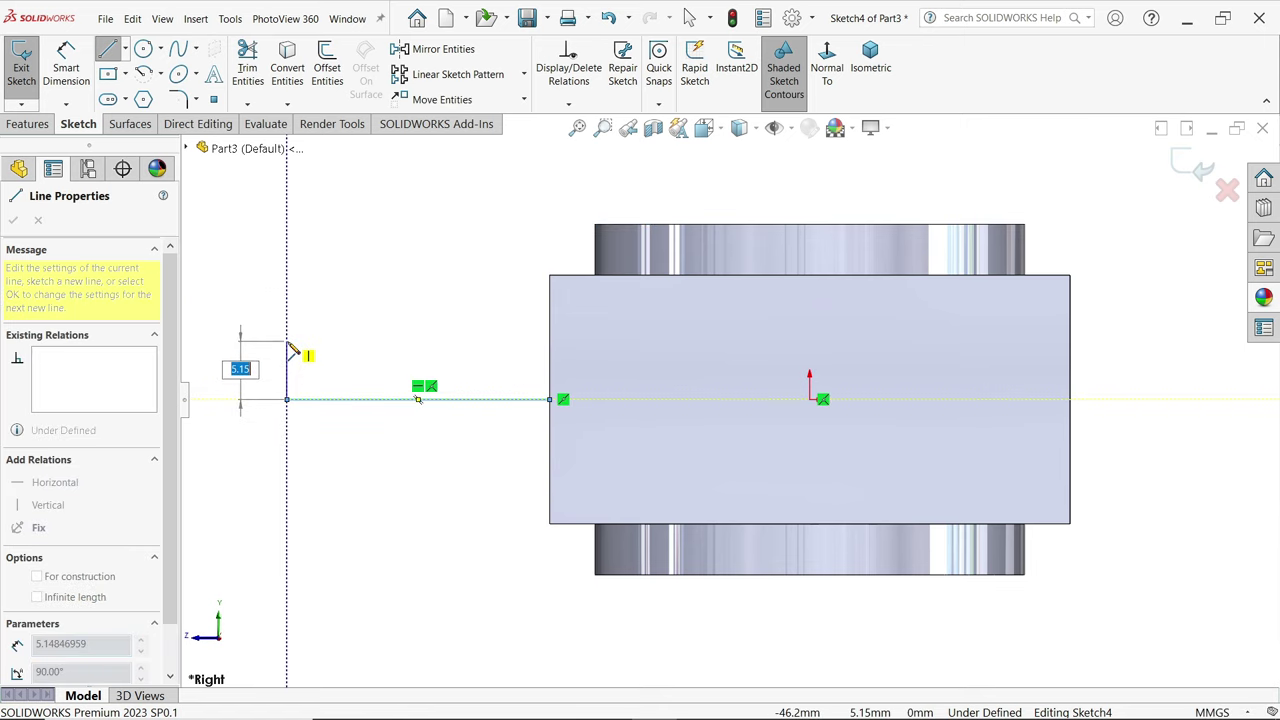
click(287, 329)
click(395, 329)
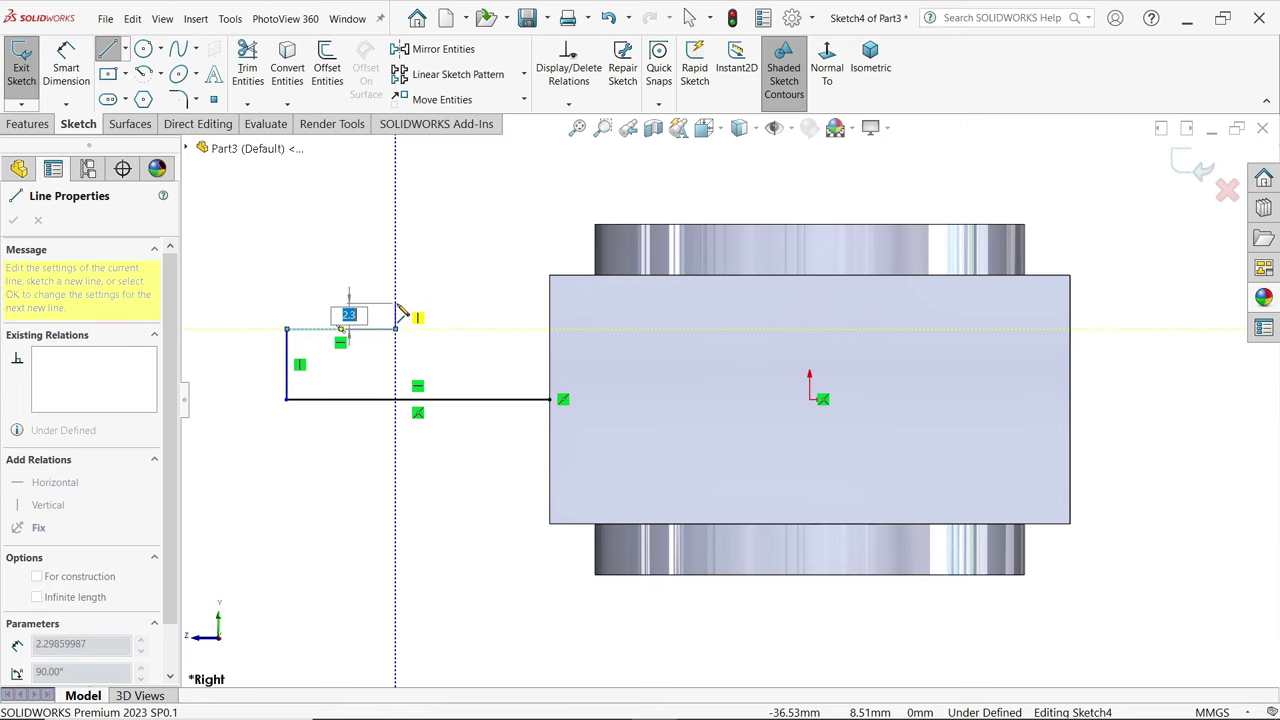
- Close the stepped profile at the block and make its bottom line construction geometry
click(395, 303)
click(550, 304)
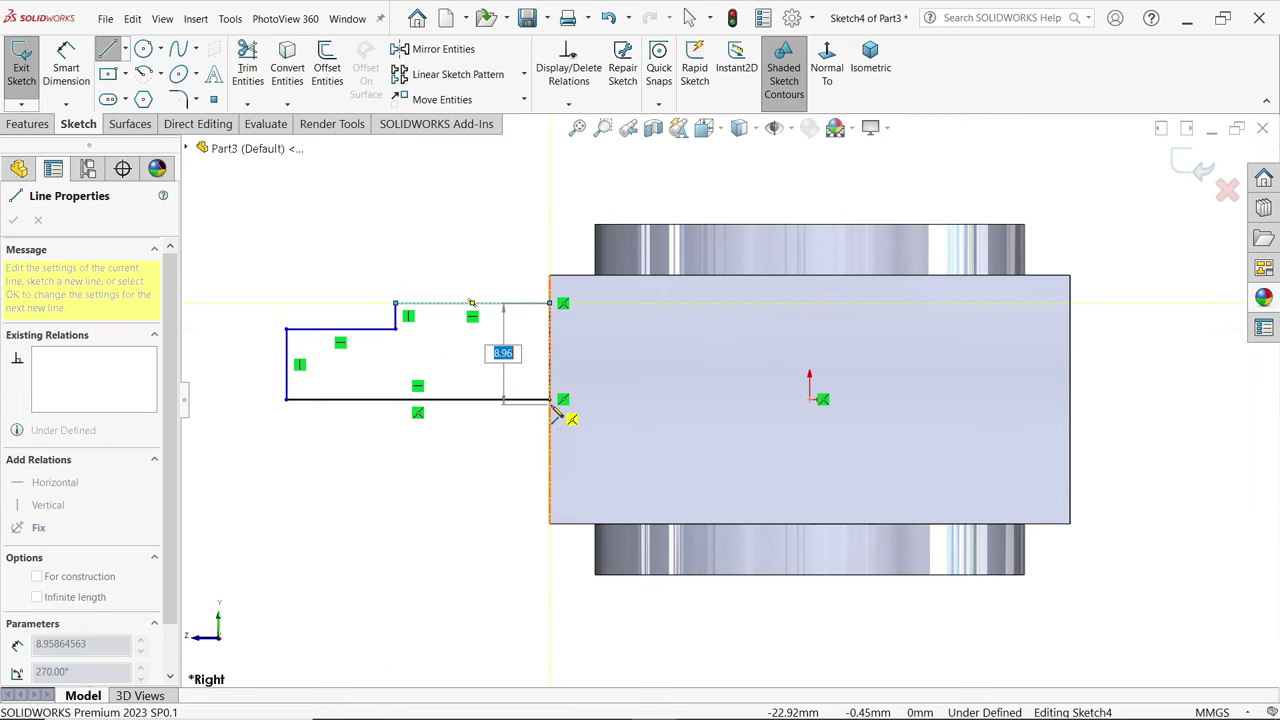
click(550, 399)
key(Escape)
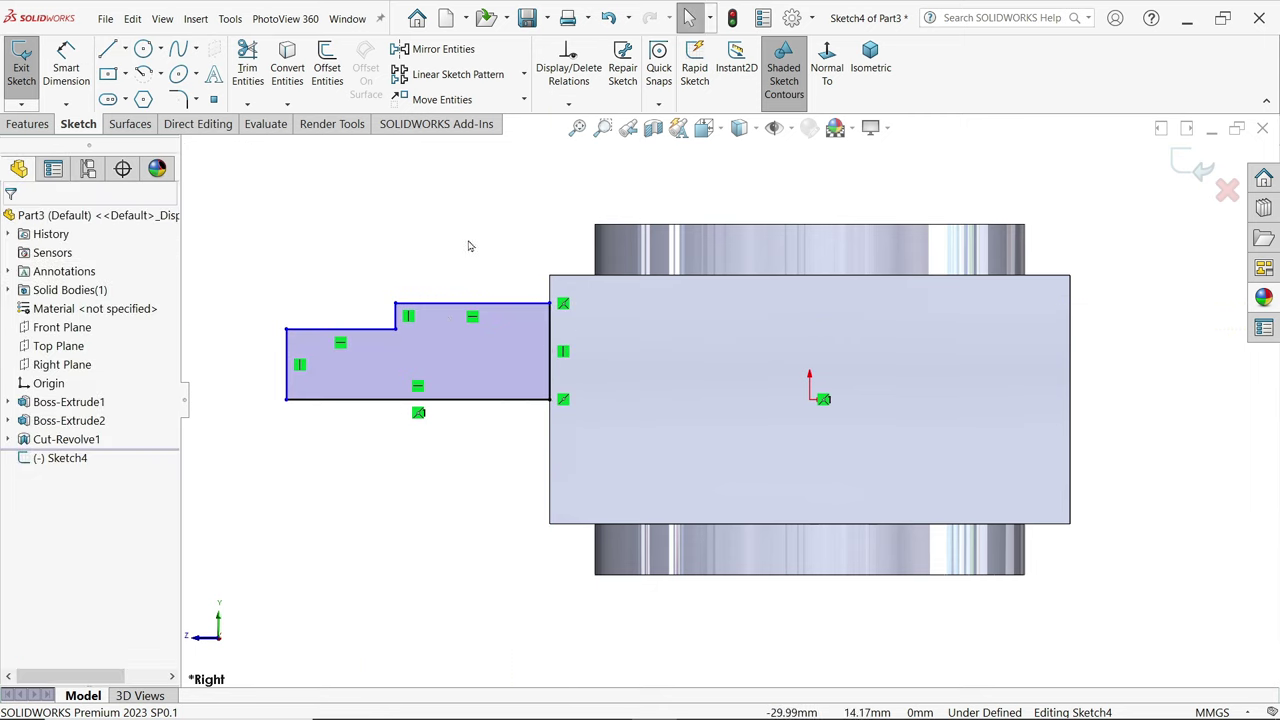
click(470, 399)
click(521, 363)
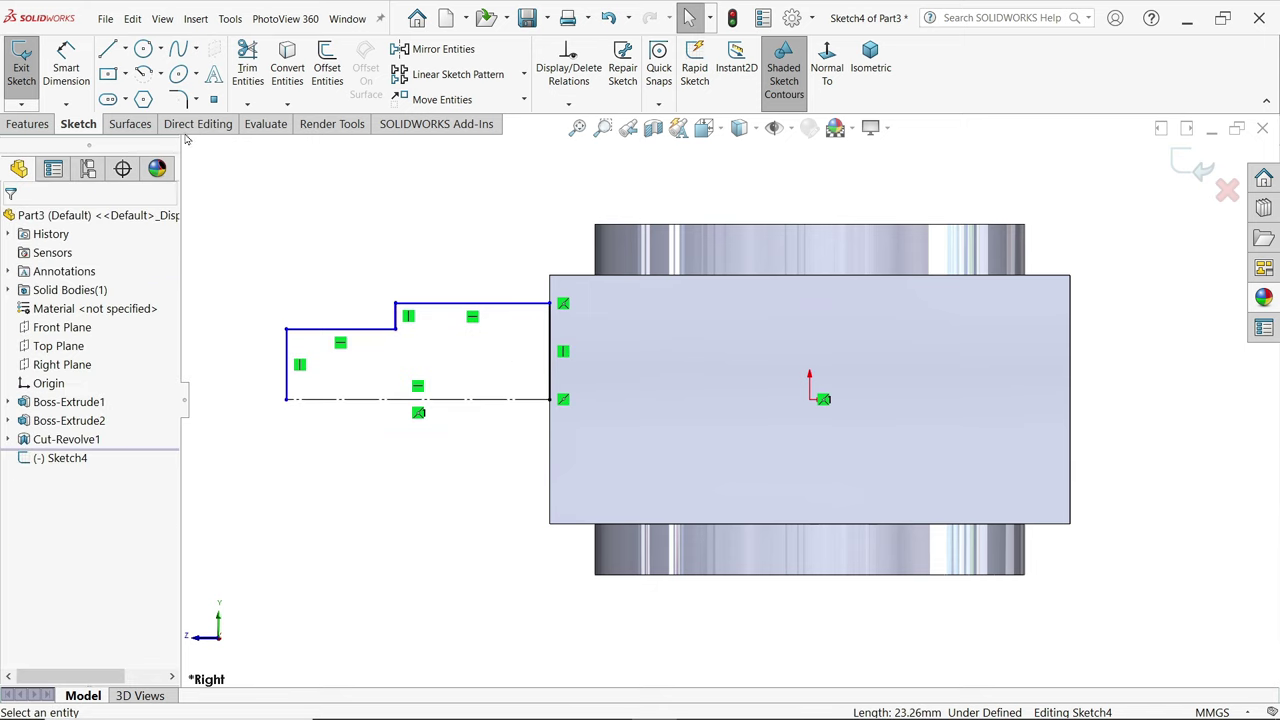
- Dimension the profile's diameters to 16 mm and 12 mm about the construction axis
click(66, 64)
click(440, 303)
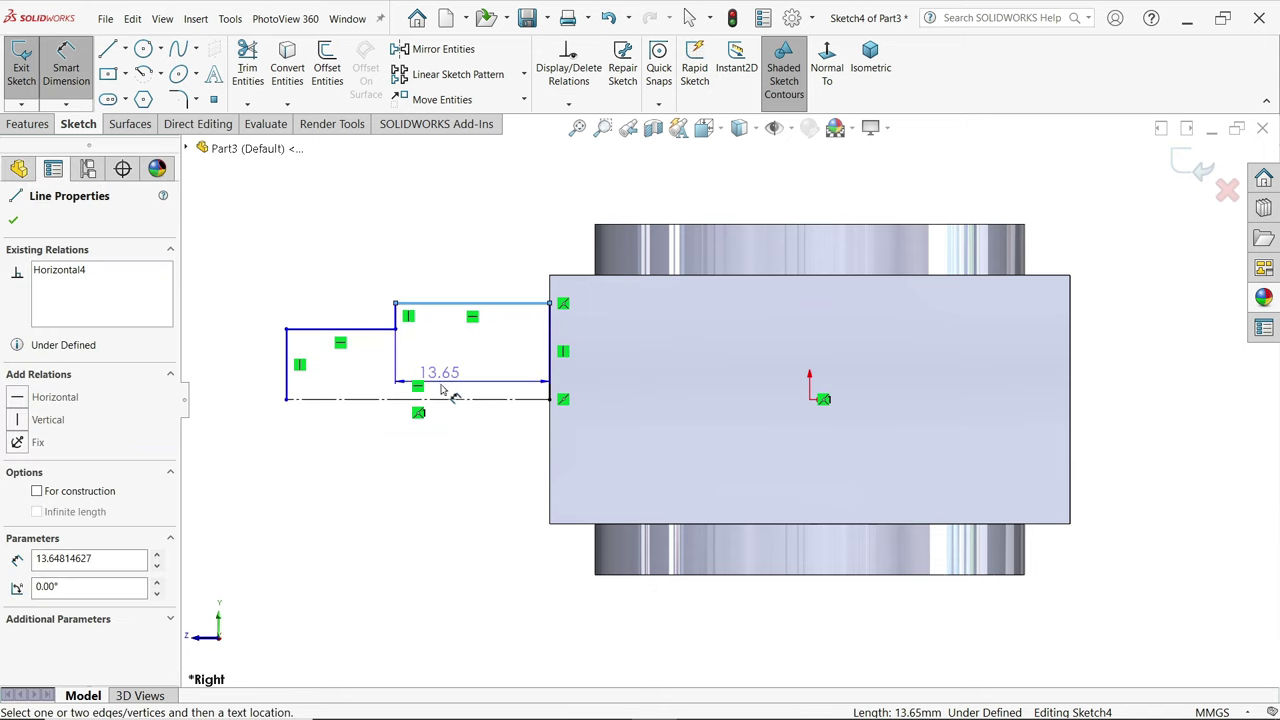
click(447, 400)
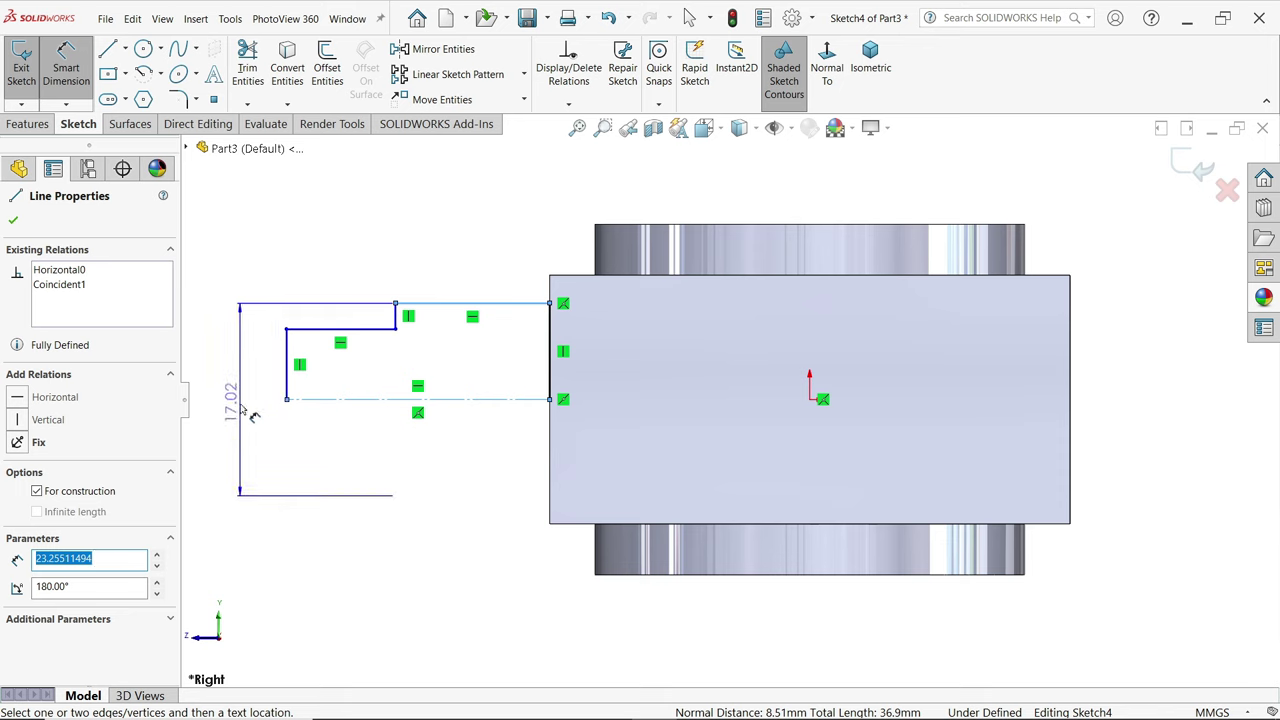
click(231, 400)
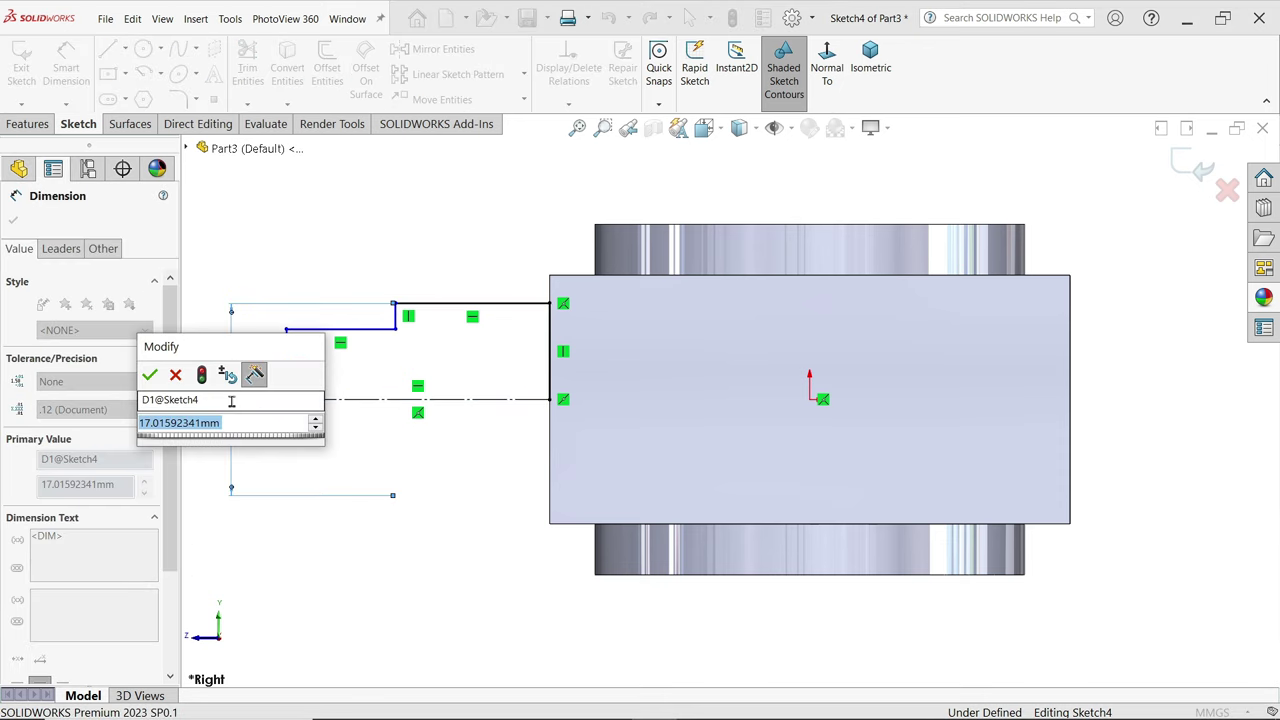
text(16)
click(150, 375)
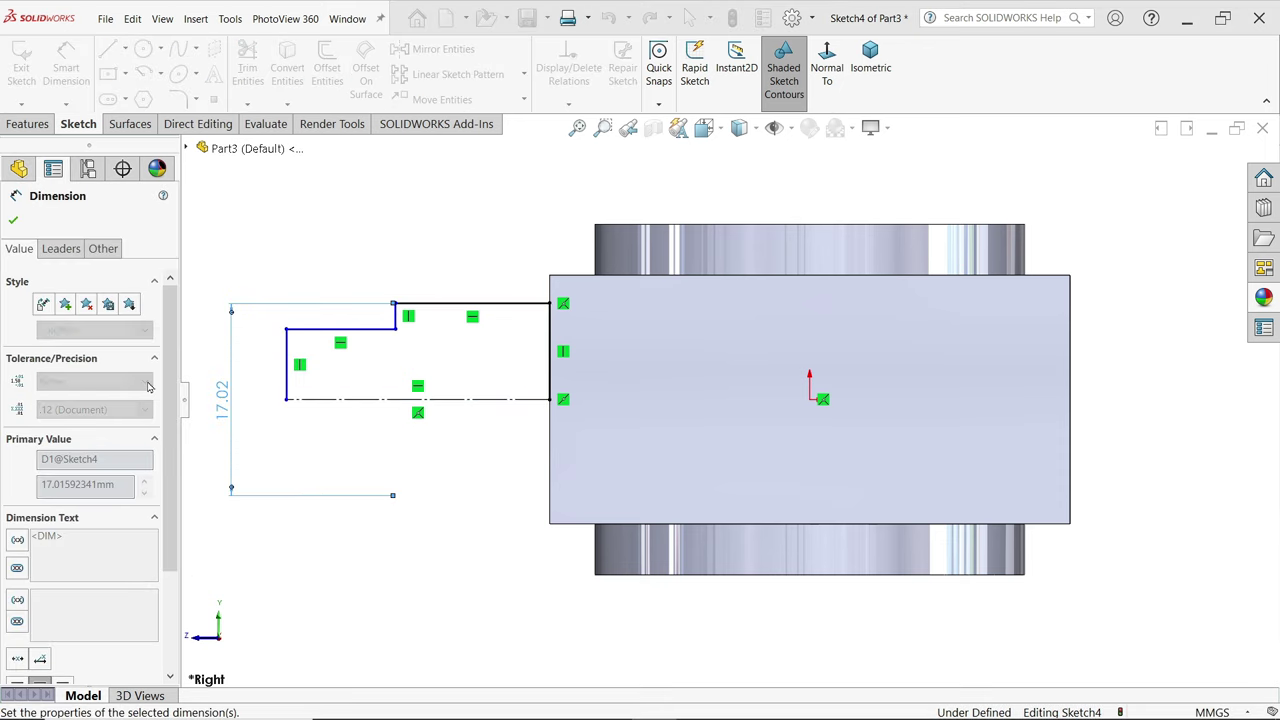
click(335, 329)
click(272, 394)
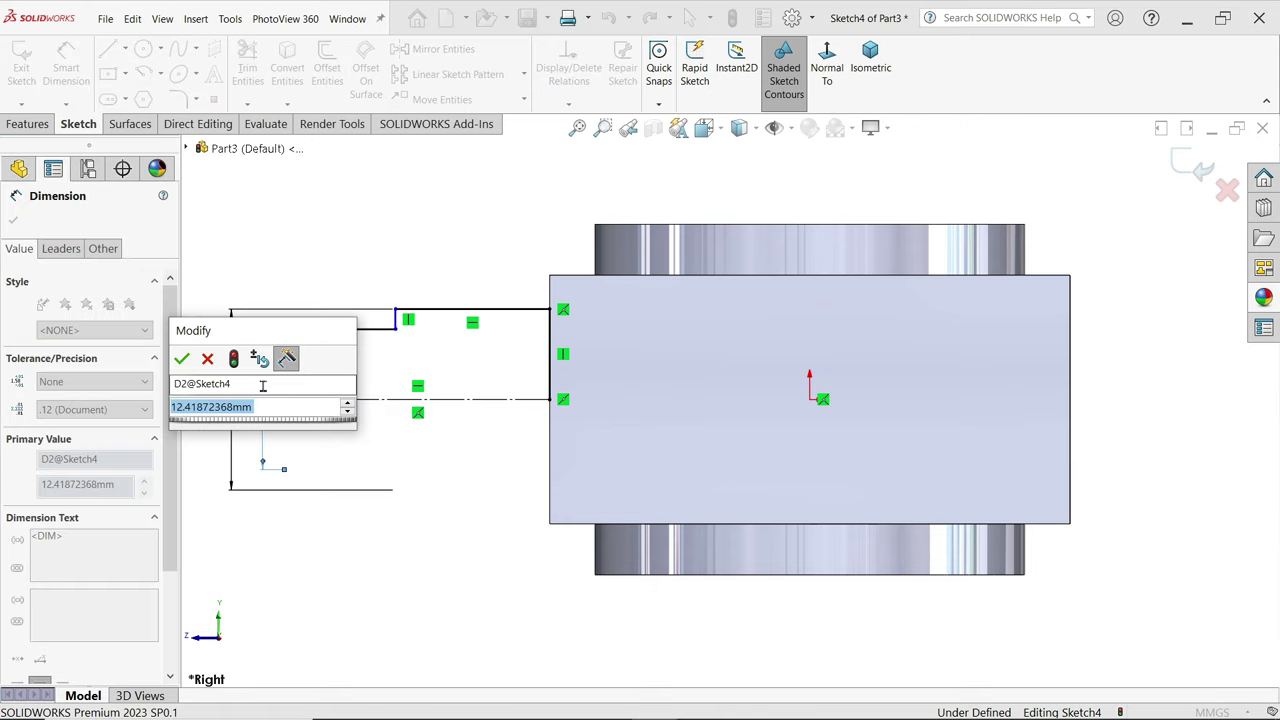
text(12)
click(181, 358)
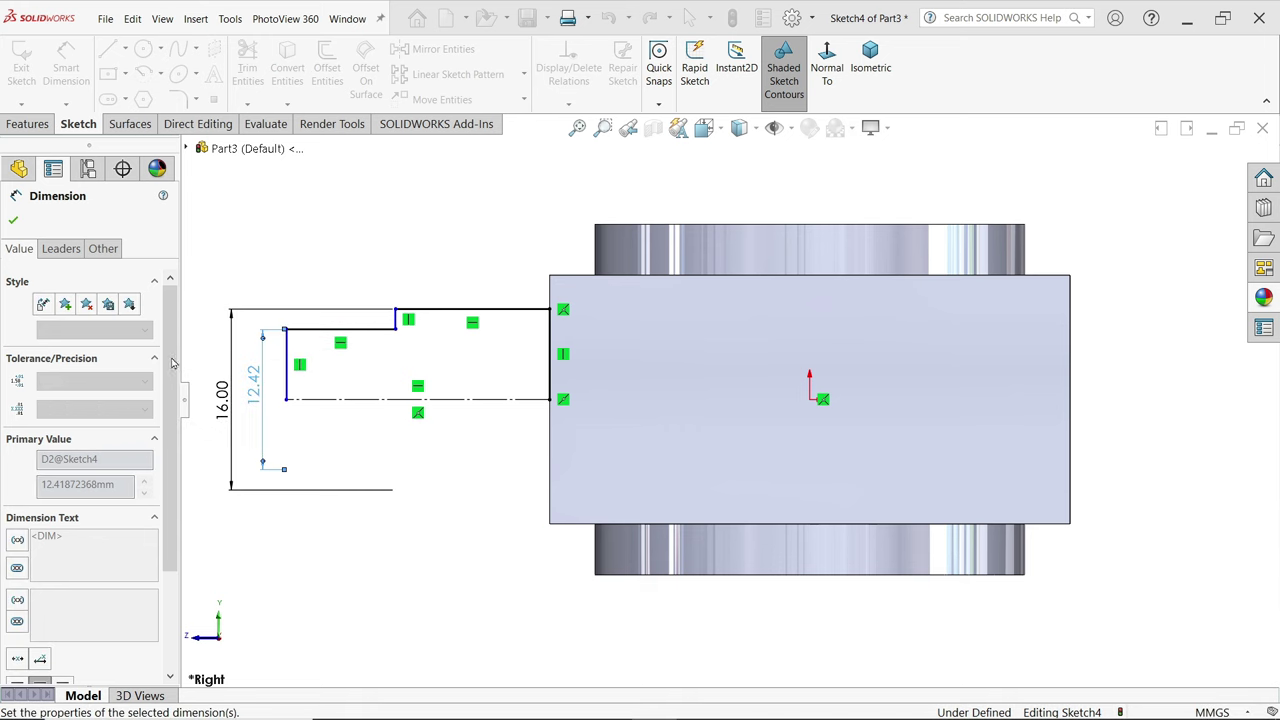
- Set the step lengths to 12 mm and 10 mm
click(507, 312)
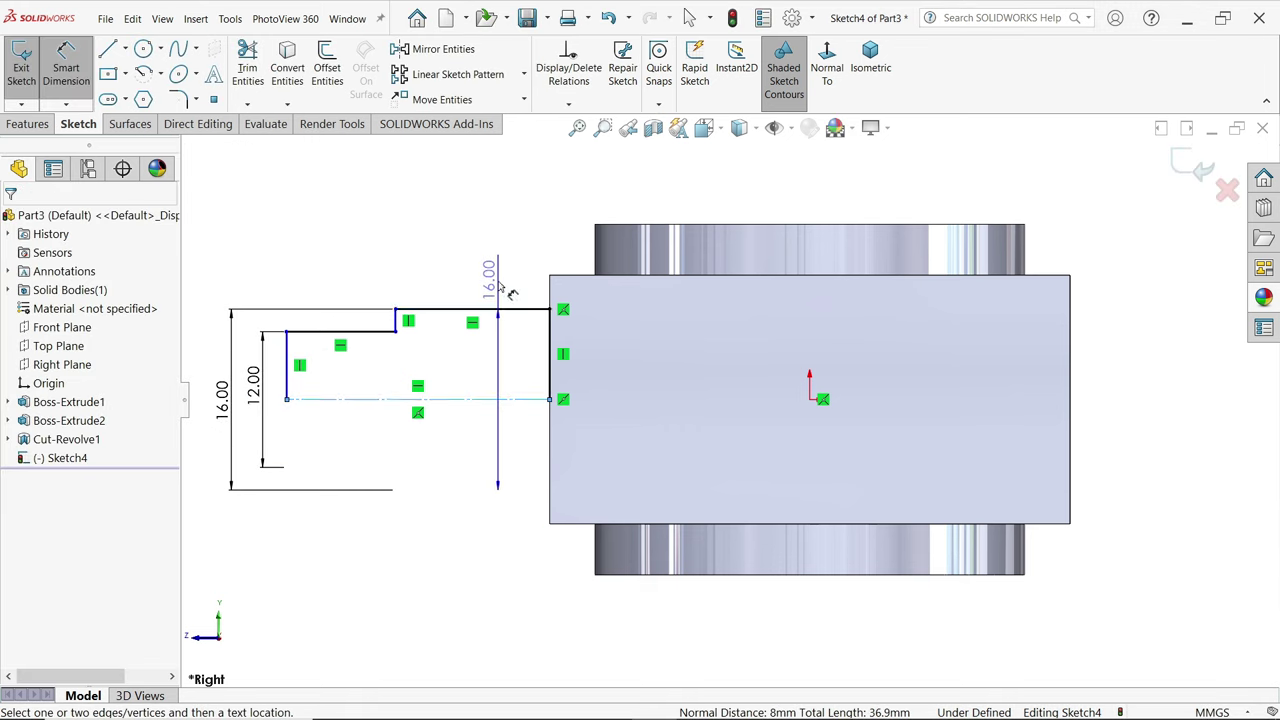
click(489, 264)
text(12)
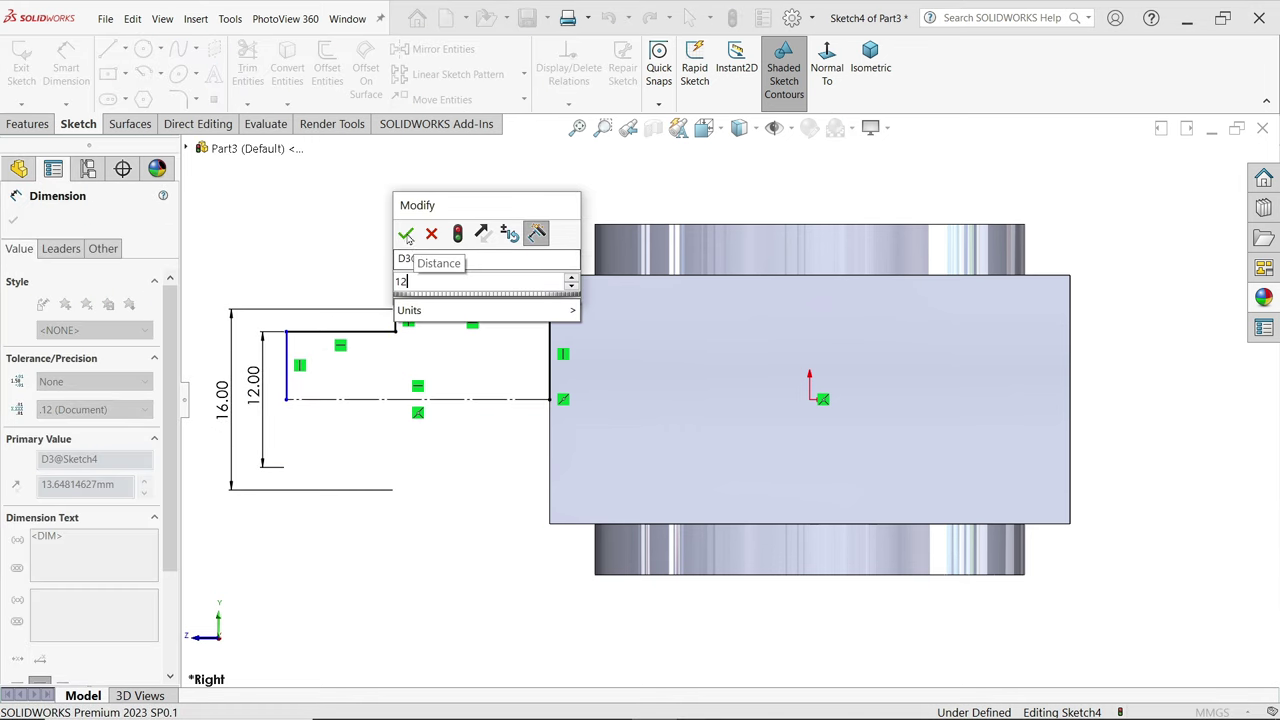
key(Return)
click(367, 333)
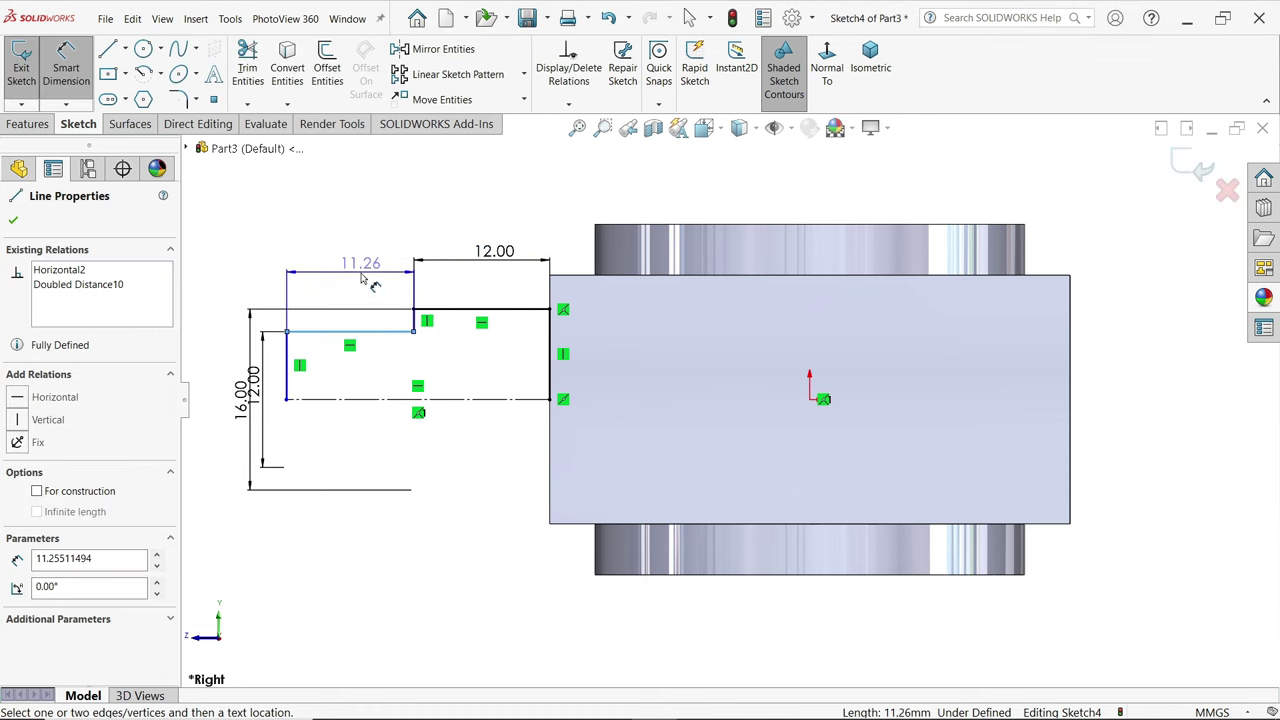
click(360, 268)
text(10)
key(Return)
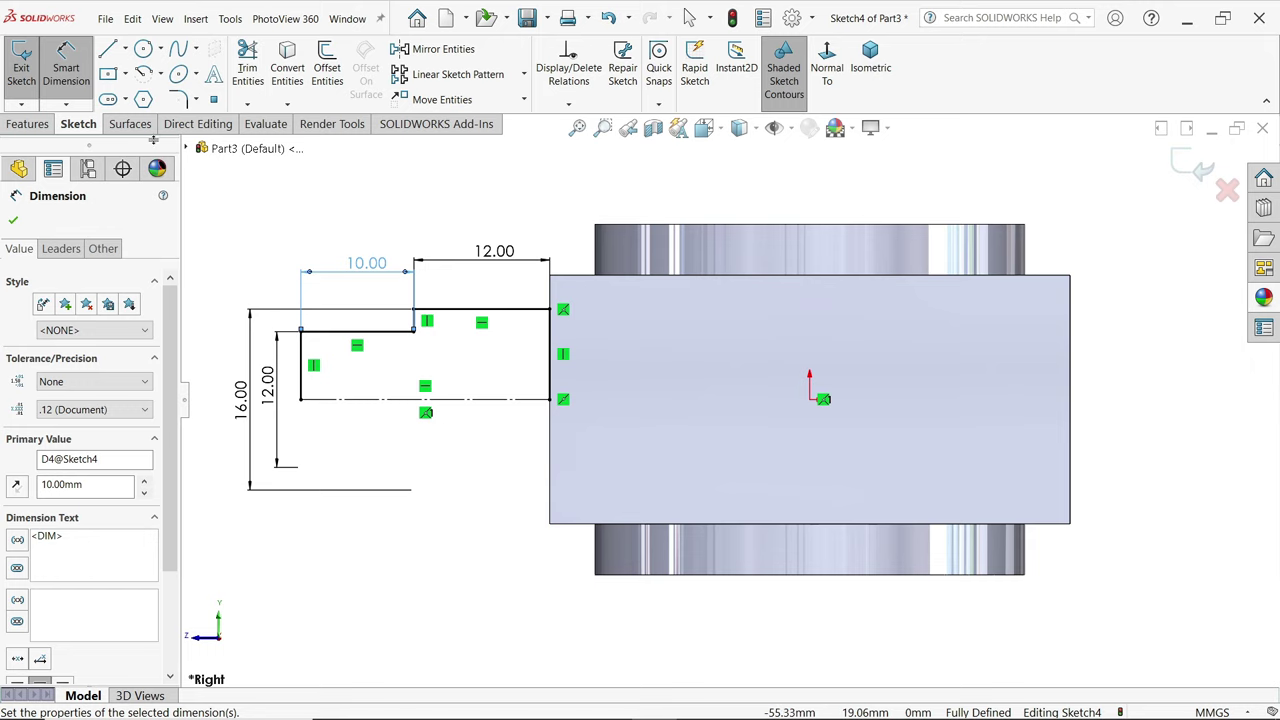
click(24, 124)
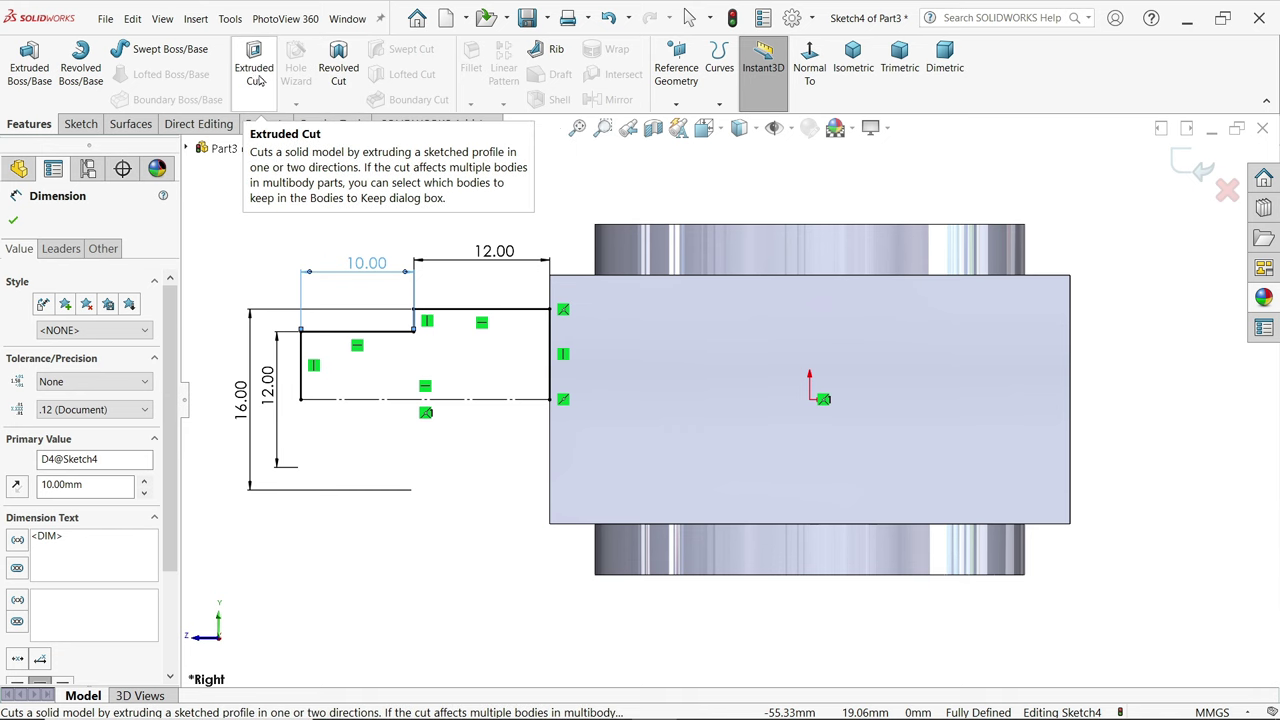
- Revolve Sketch4 360° about Line1, letting the sketch auto-close, to create Revolve1
click(81, 65)
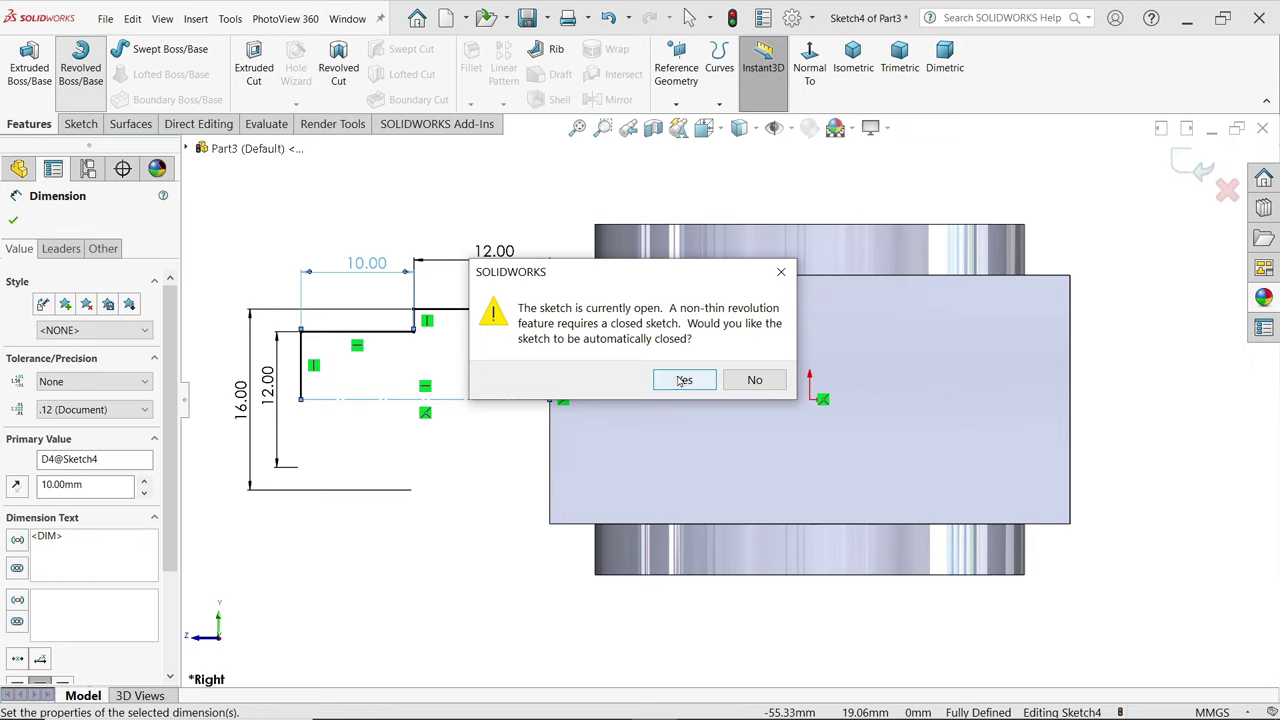
click(683, 381)
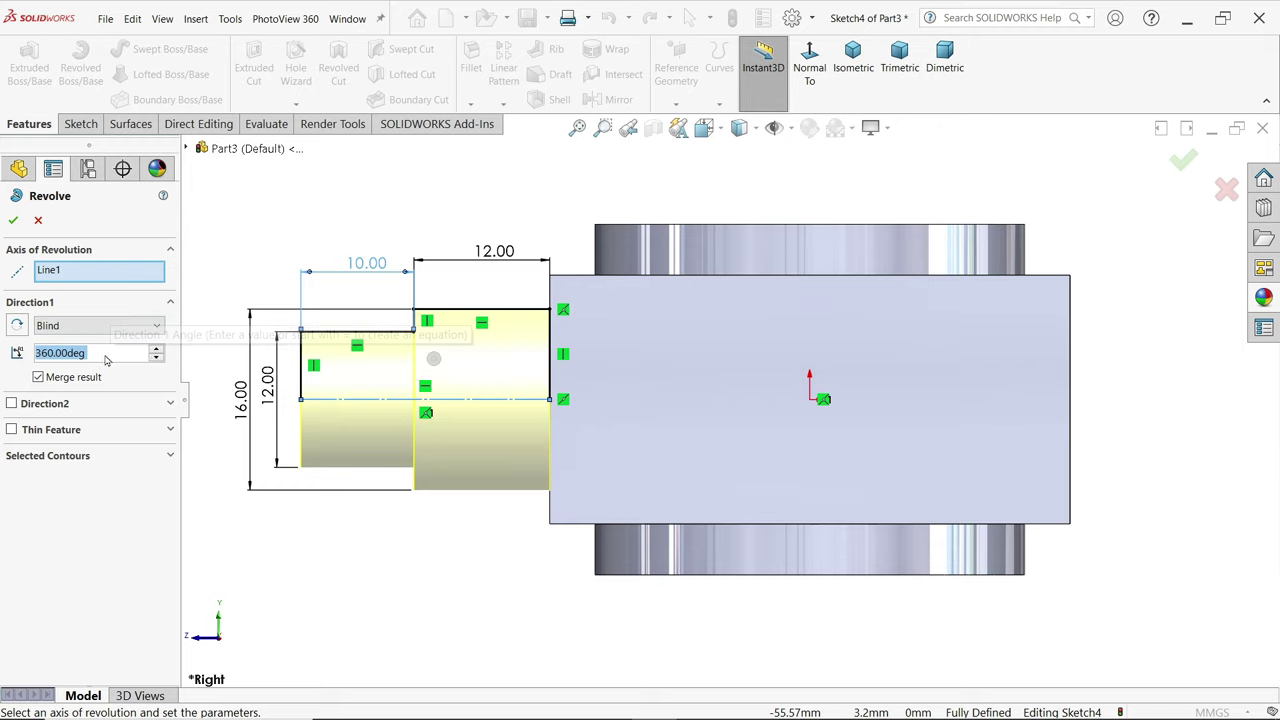
middle_drag(371, 229, 409, 290)
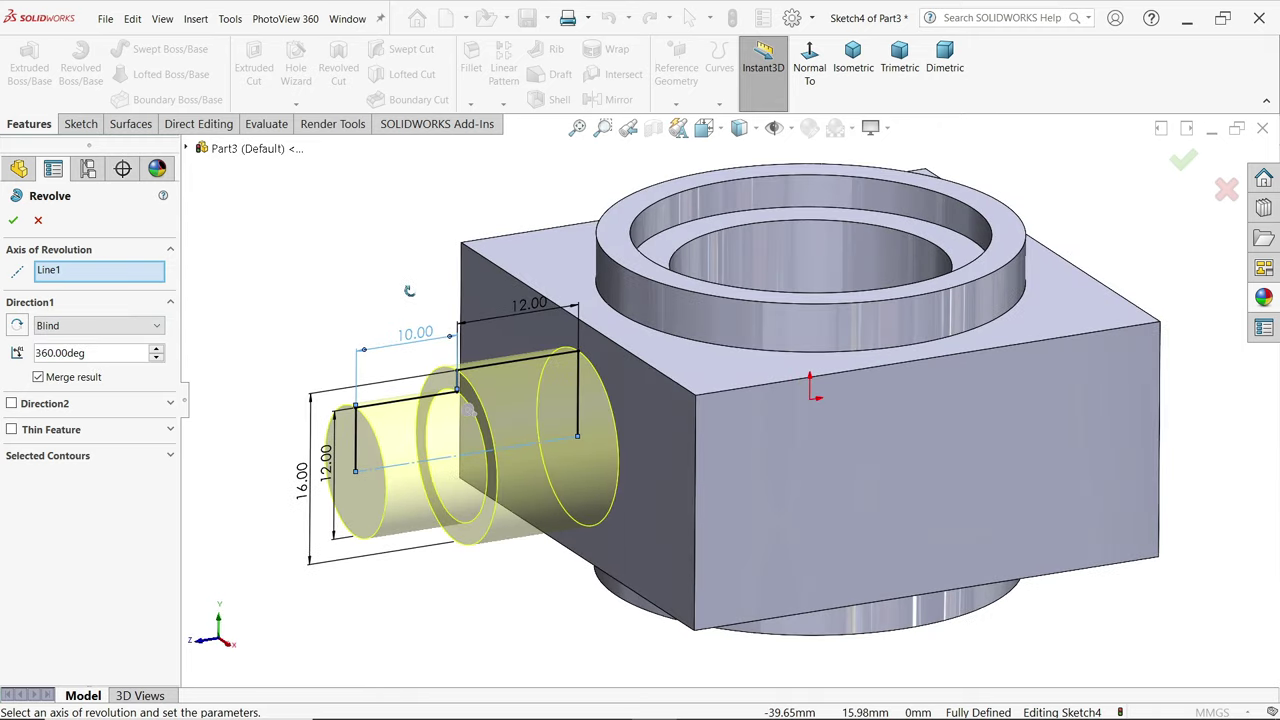
click(13, 222)
key(f)
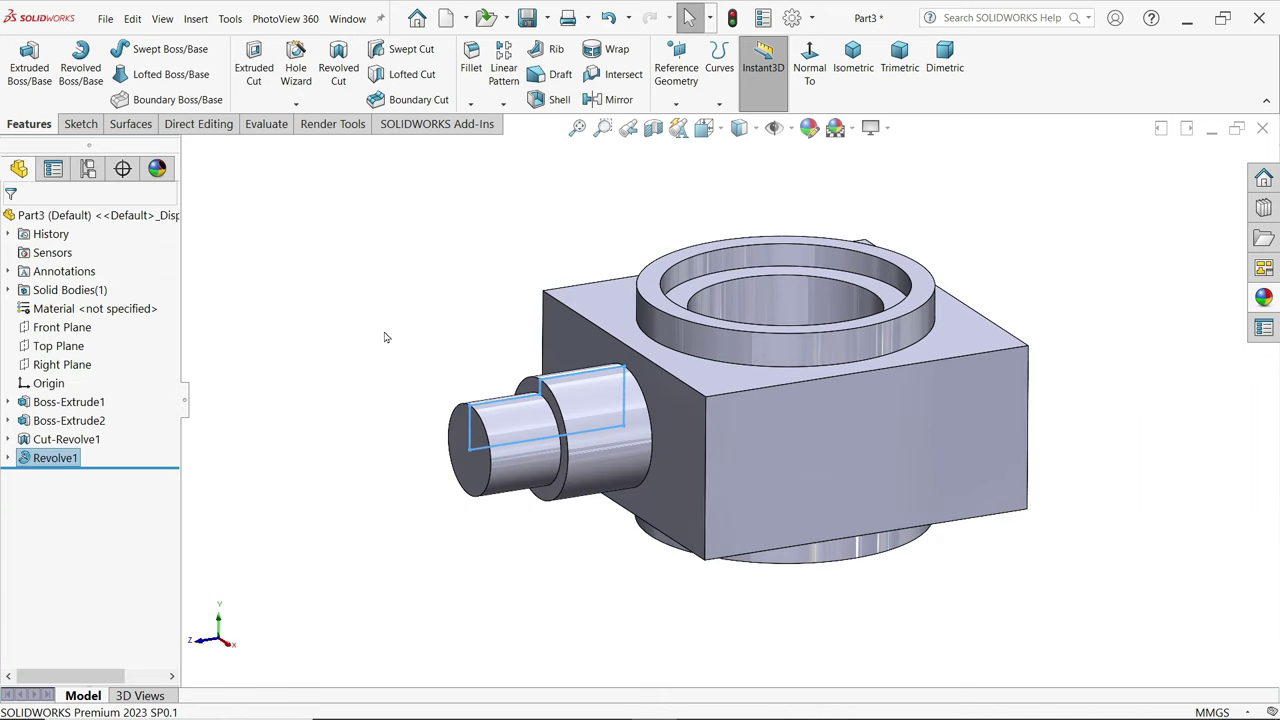
scroll(616, 468, down, 2)
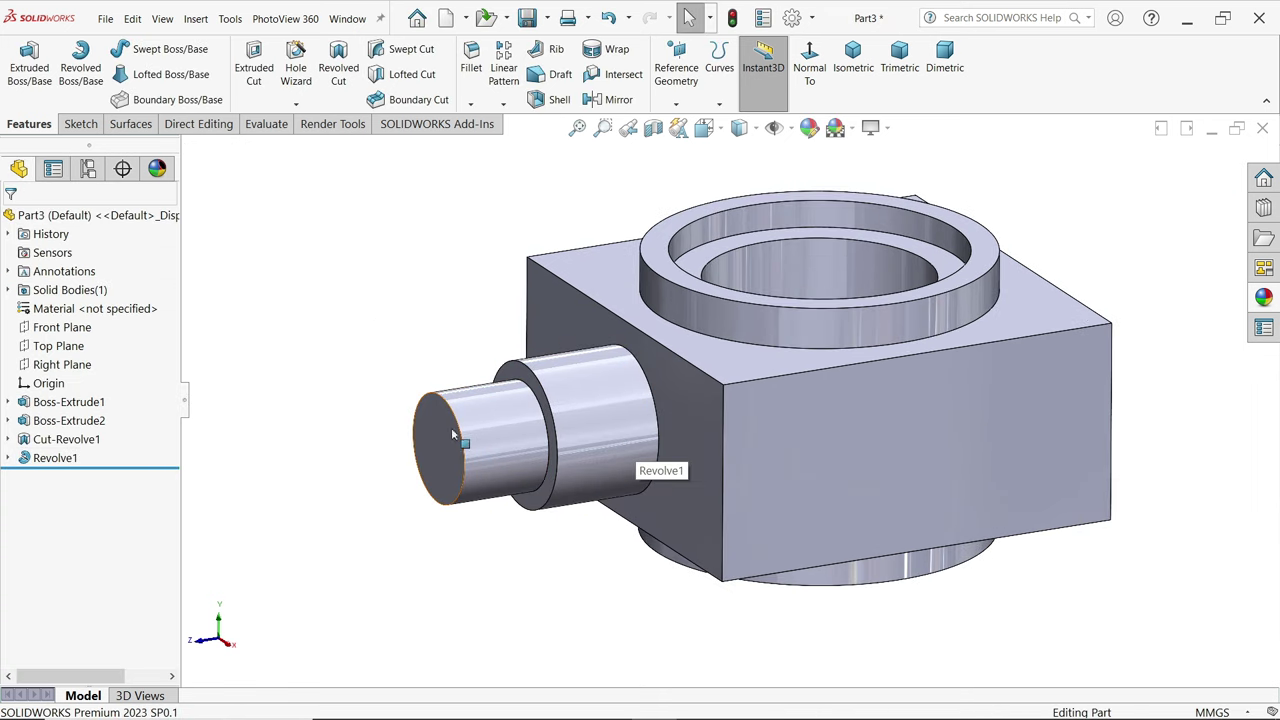
- Add an ISO machine cosmetic thread, blind 8 mm deep, on the small shaft end's edge
click(196, 20)
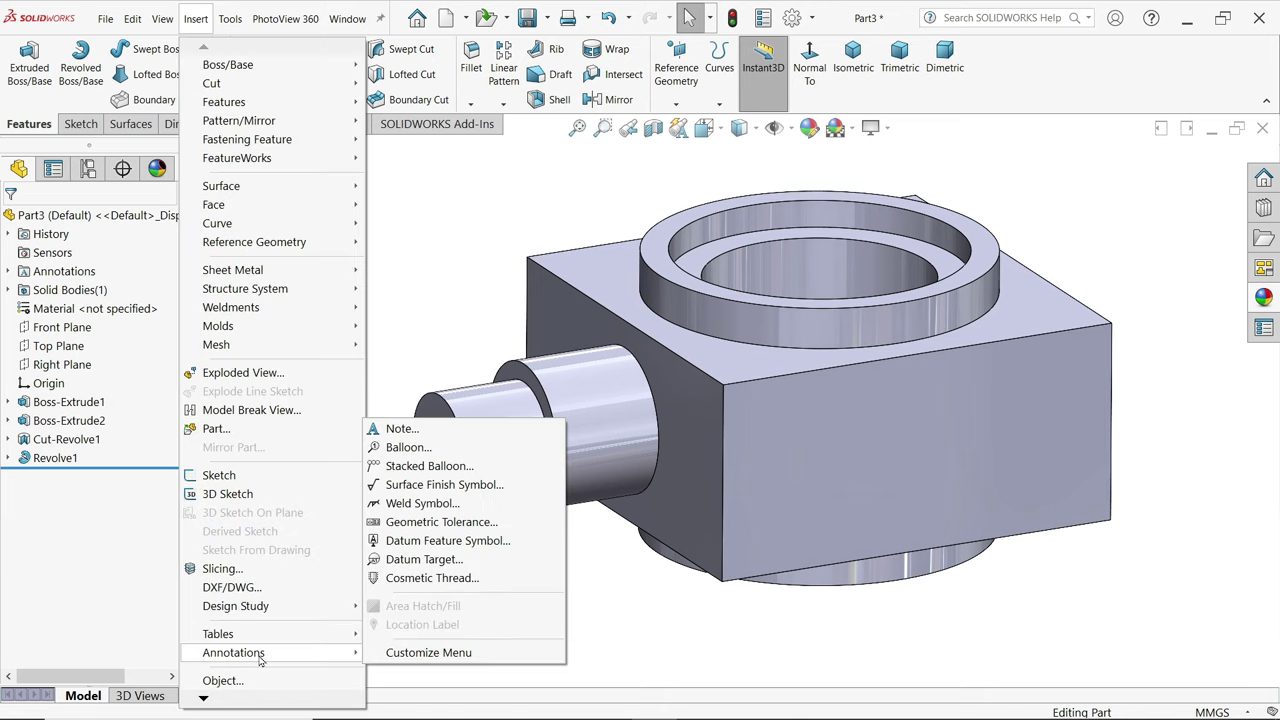
mouse_move(240, 652)
click(432, 578)
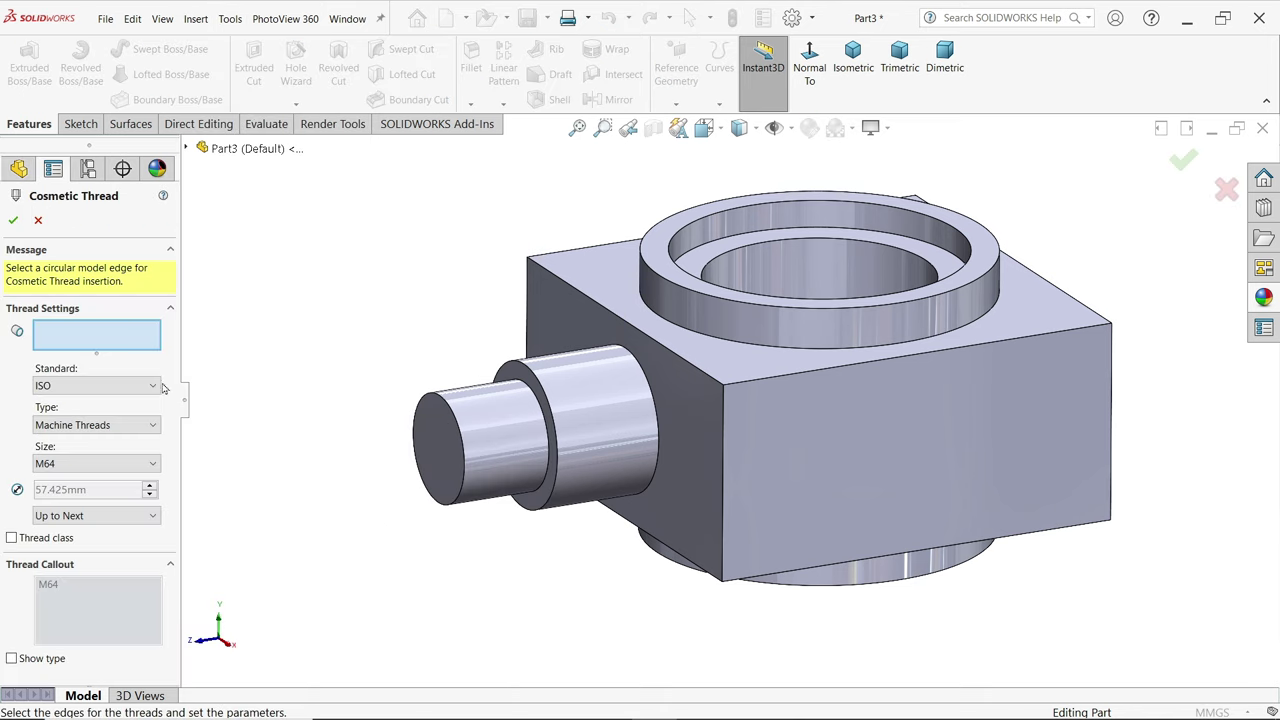
click(452, 415)
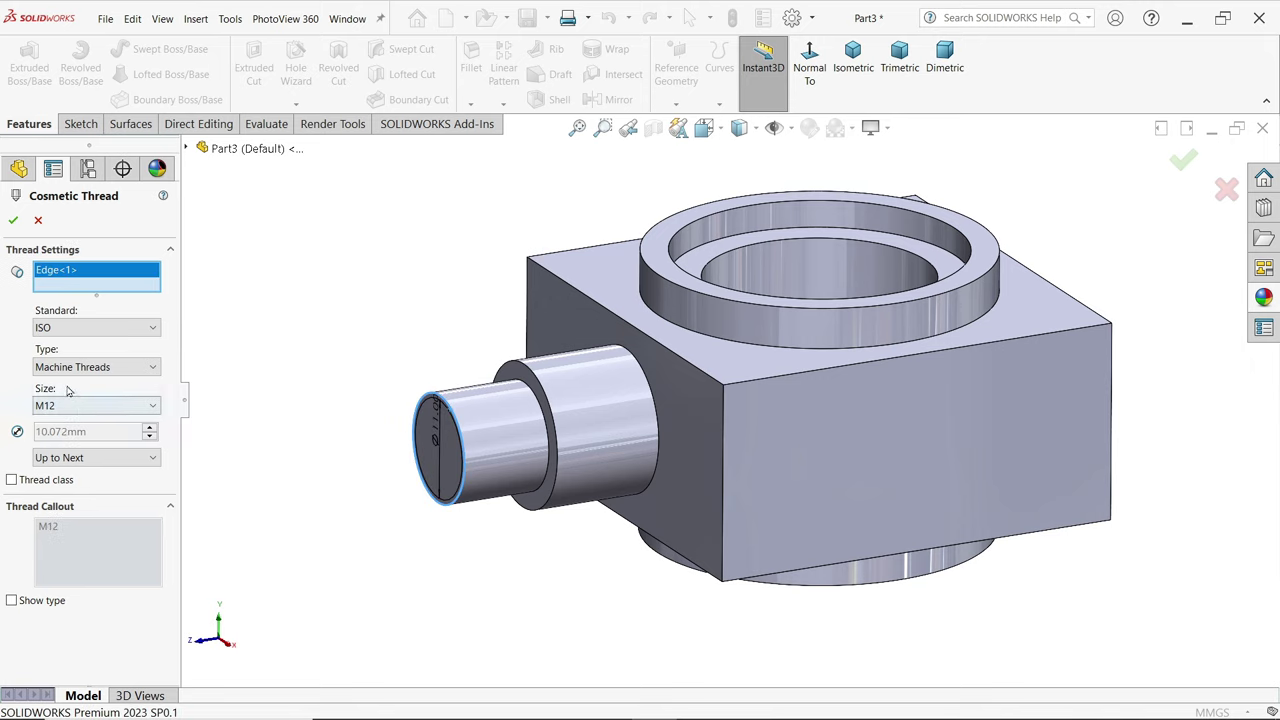
click(55, 337)
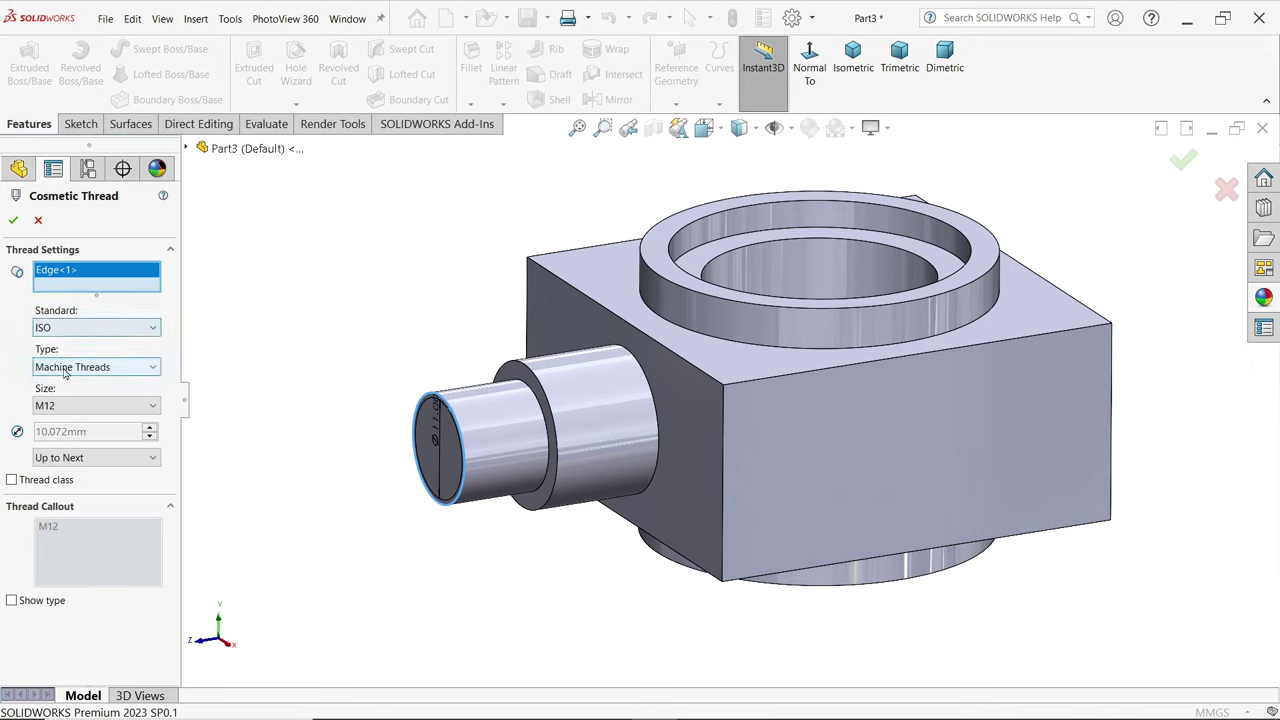
click(70, 367)
click(70, 381)
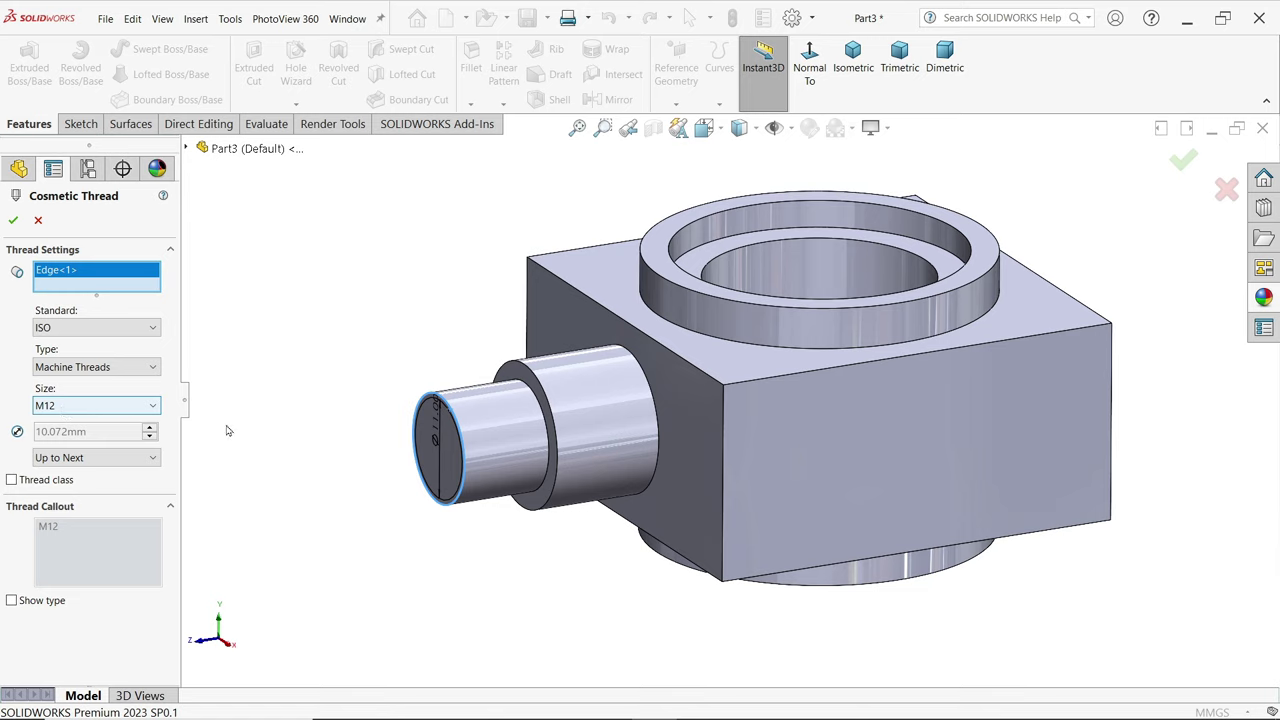
click(72, 461)
click(84, 475)
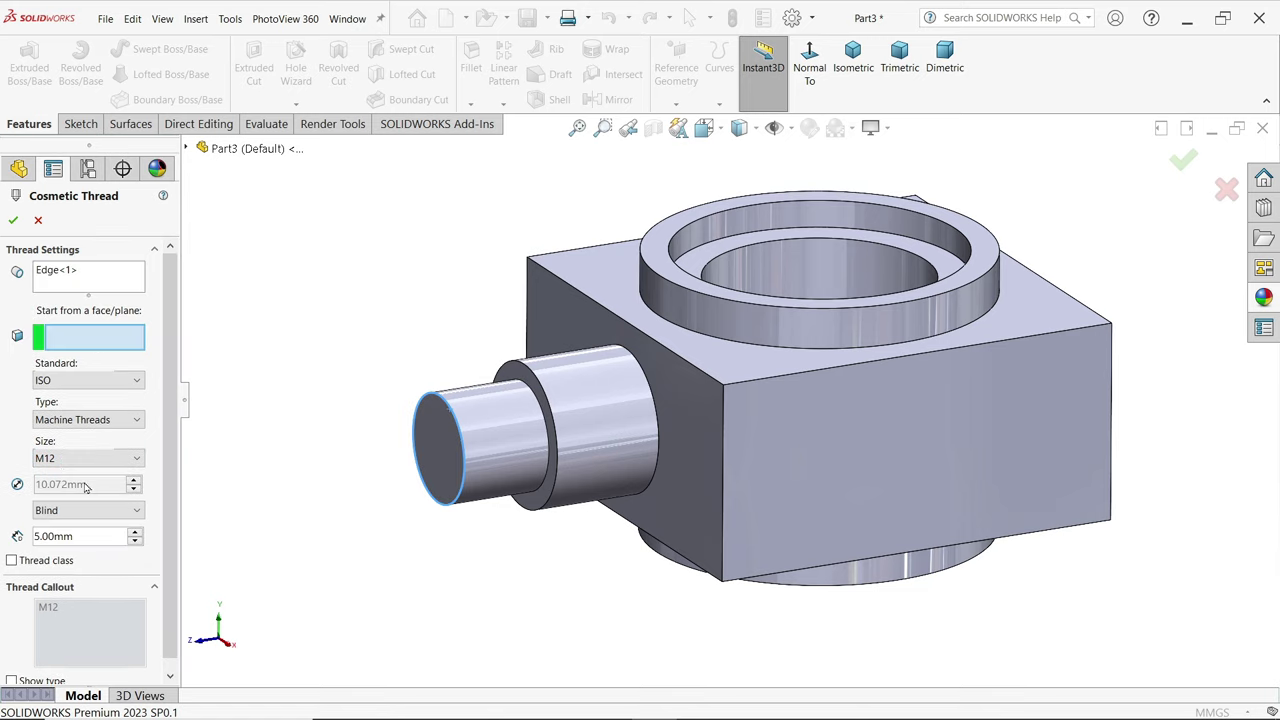
drag(84, 536, 27, 535)
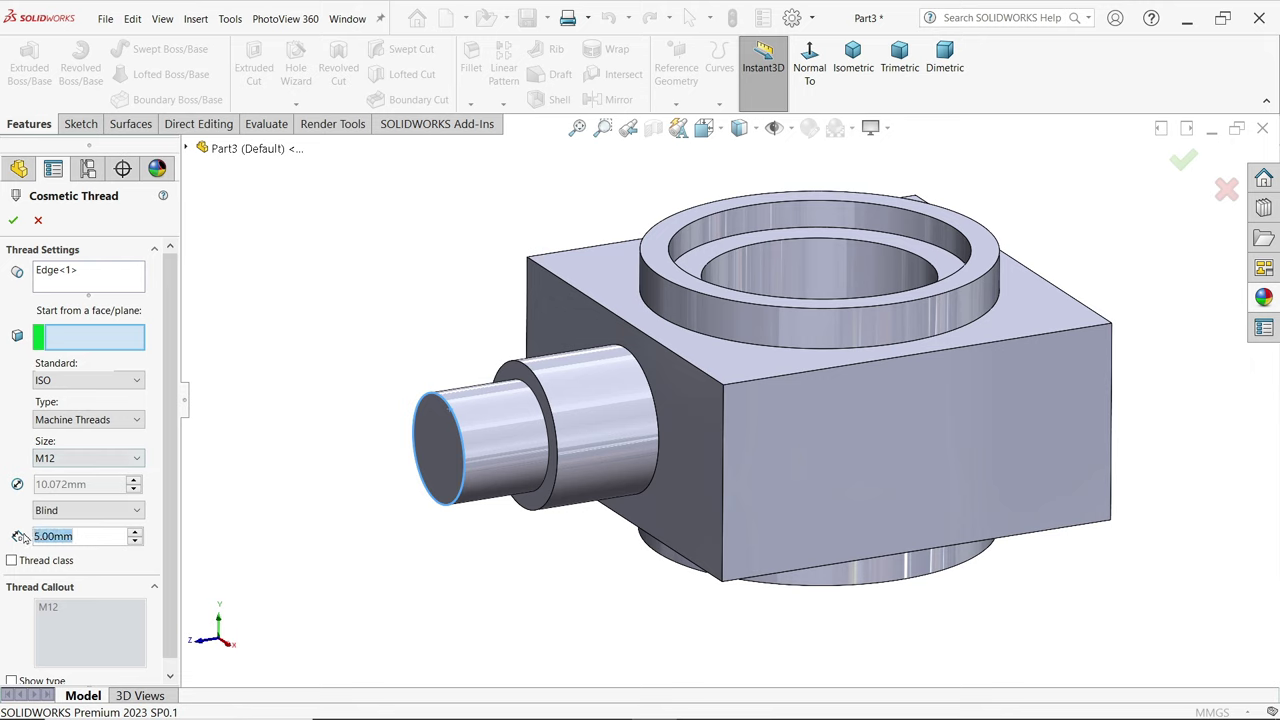
text(8)
key(Return)
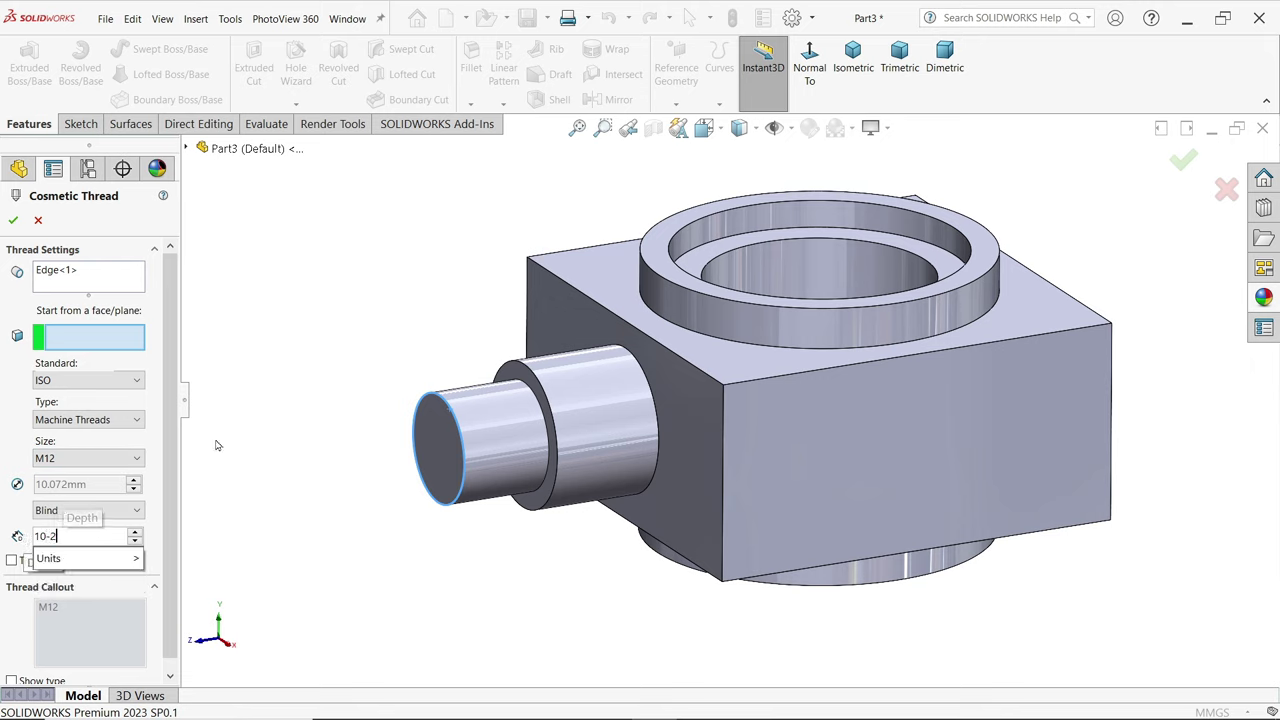
click(13, 221)
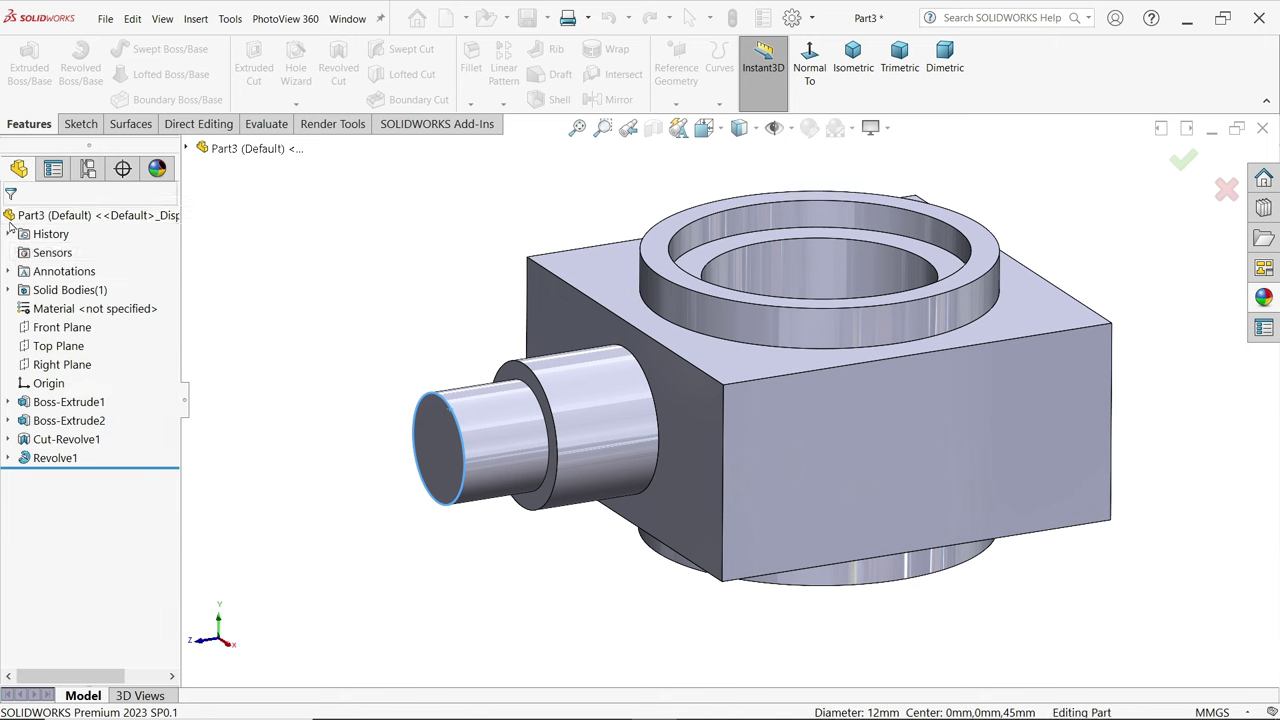
- Turn on Shaded cosmetic threads in the Detailing document properties
click(792, 19)
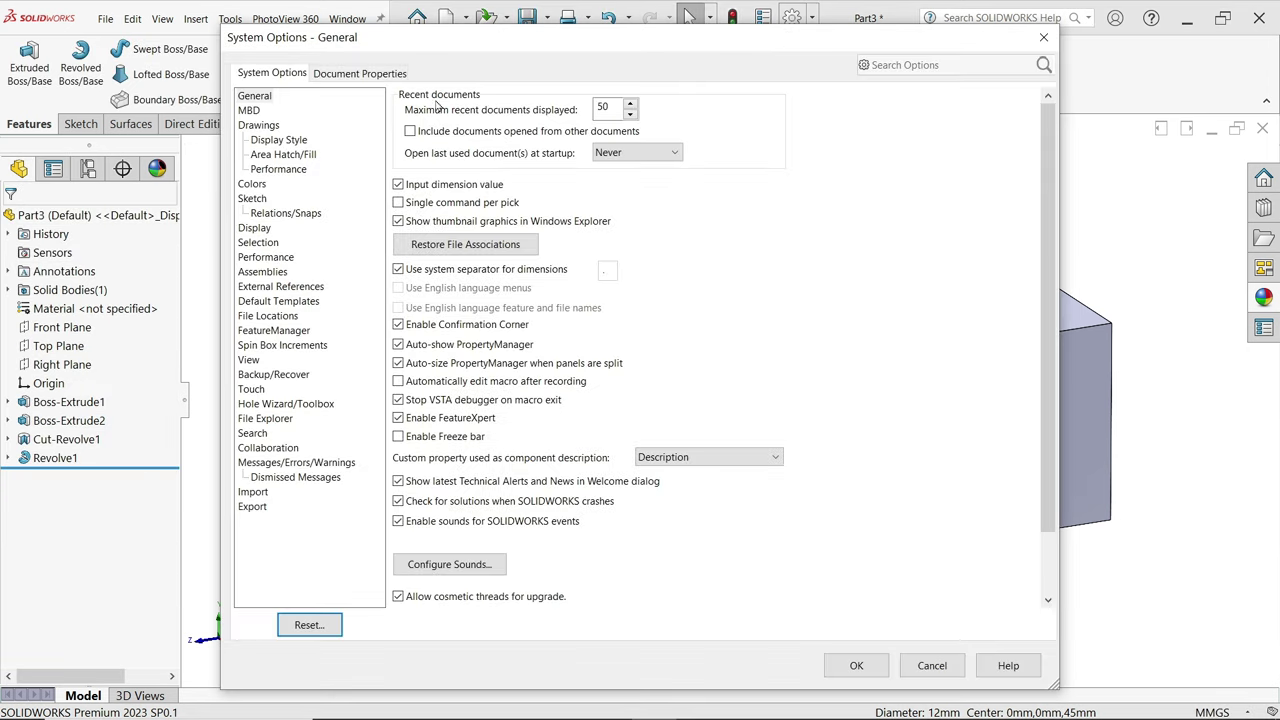
click(373, 79)
click(259, 184)
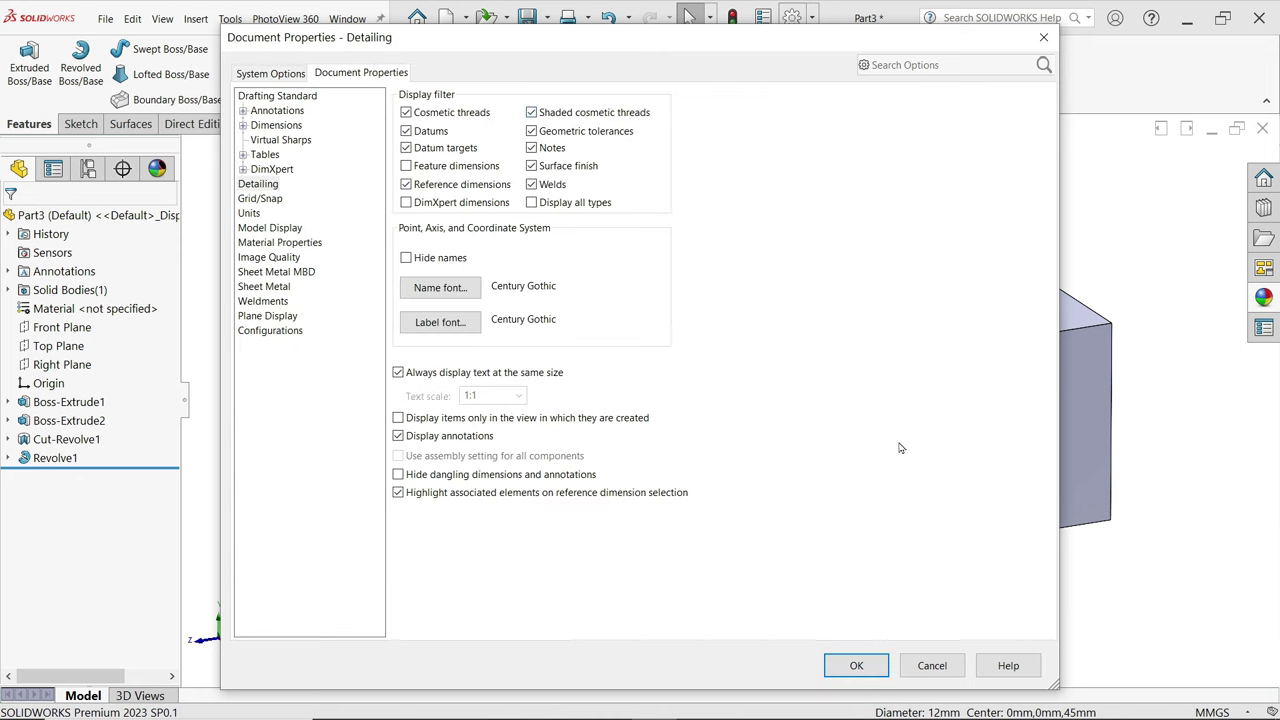
click(856, 665)
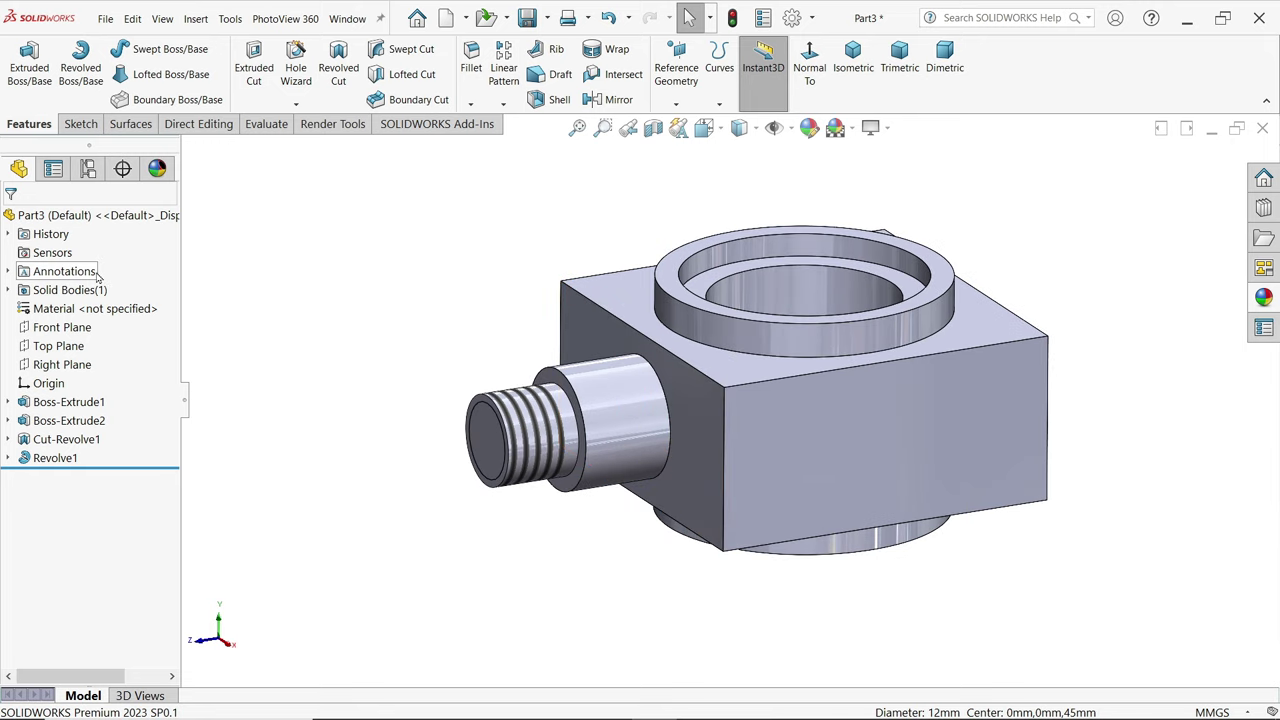
- Mirror Revolve1 across the Front Plane and orbit to view the copied threaded end
click(62, 327)
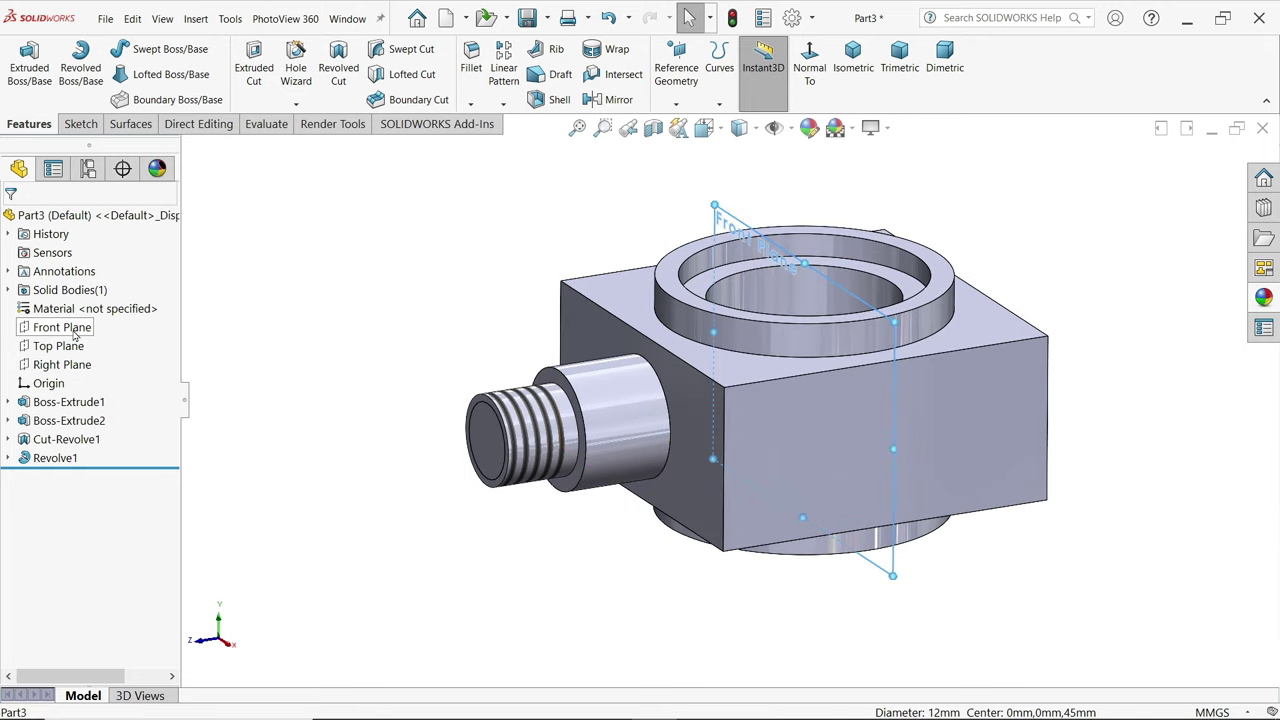
click(612, 99)
click(65, 402)
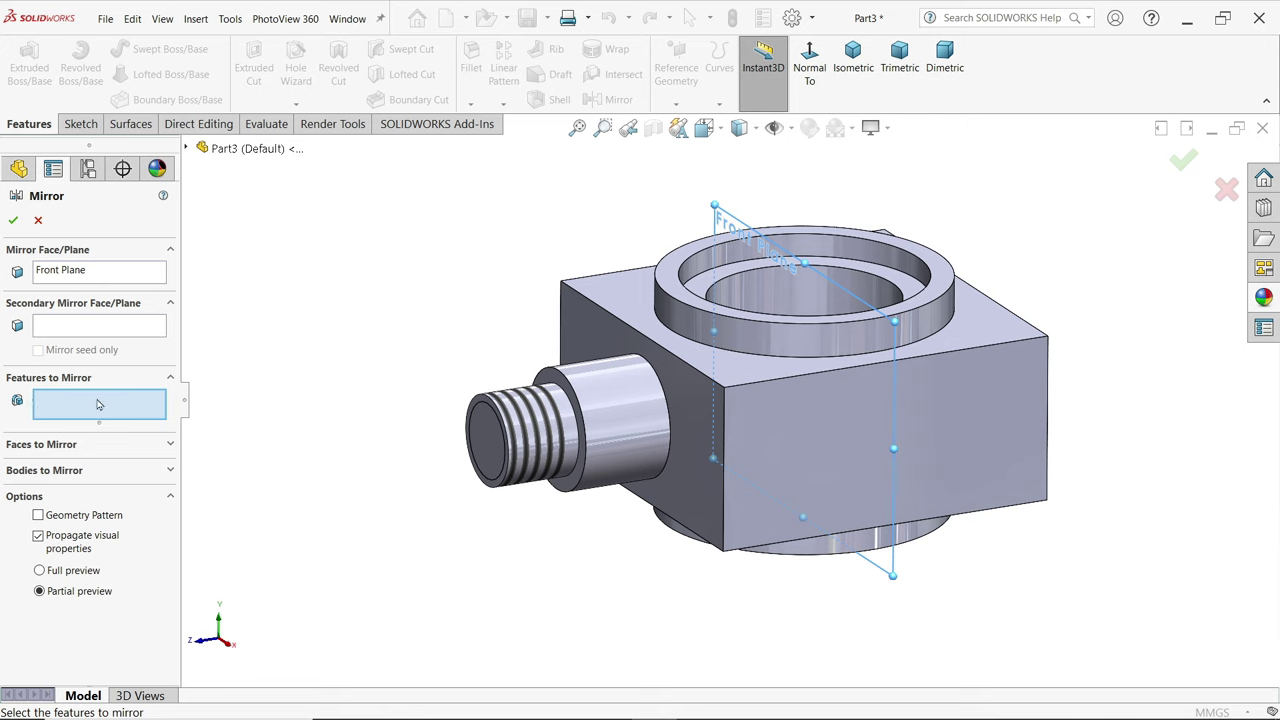
click(187, 148)
click(248, 391)
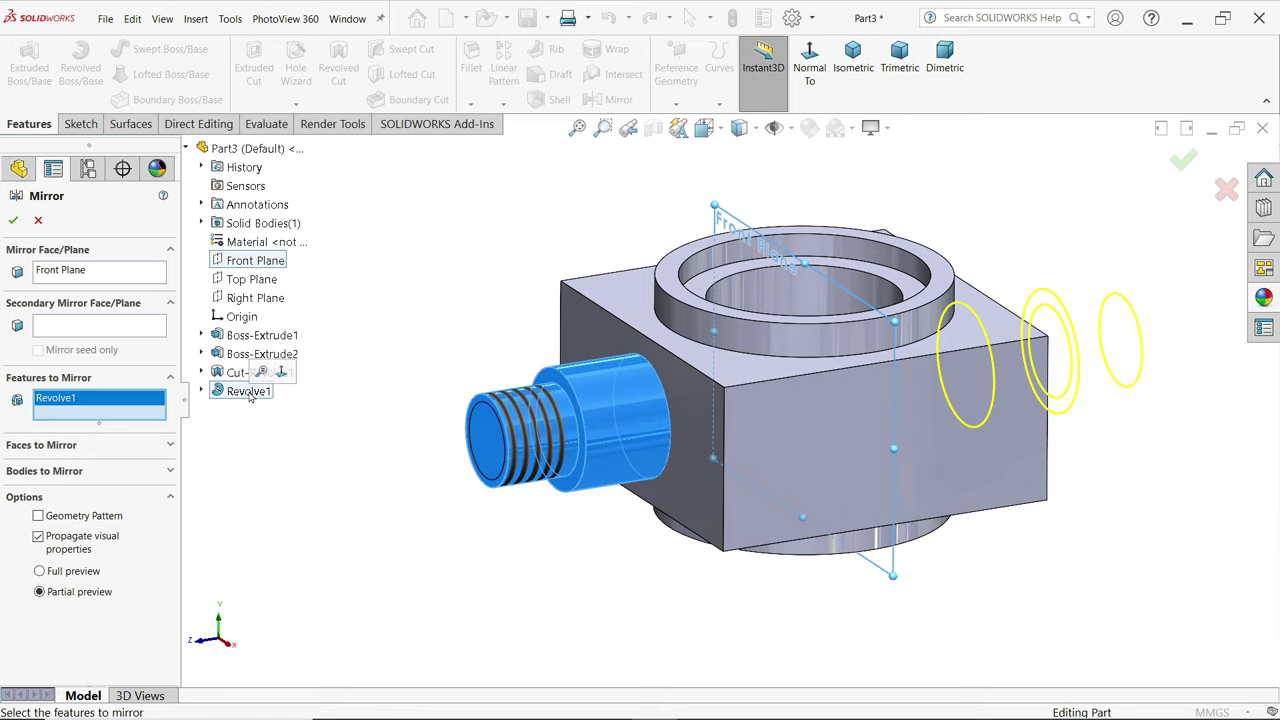
click(14, 221)
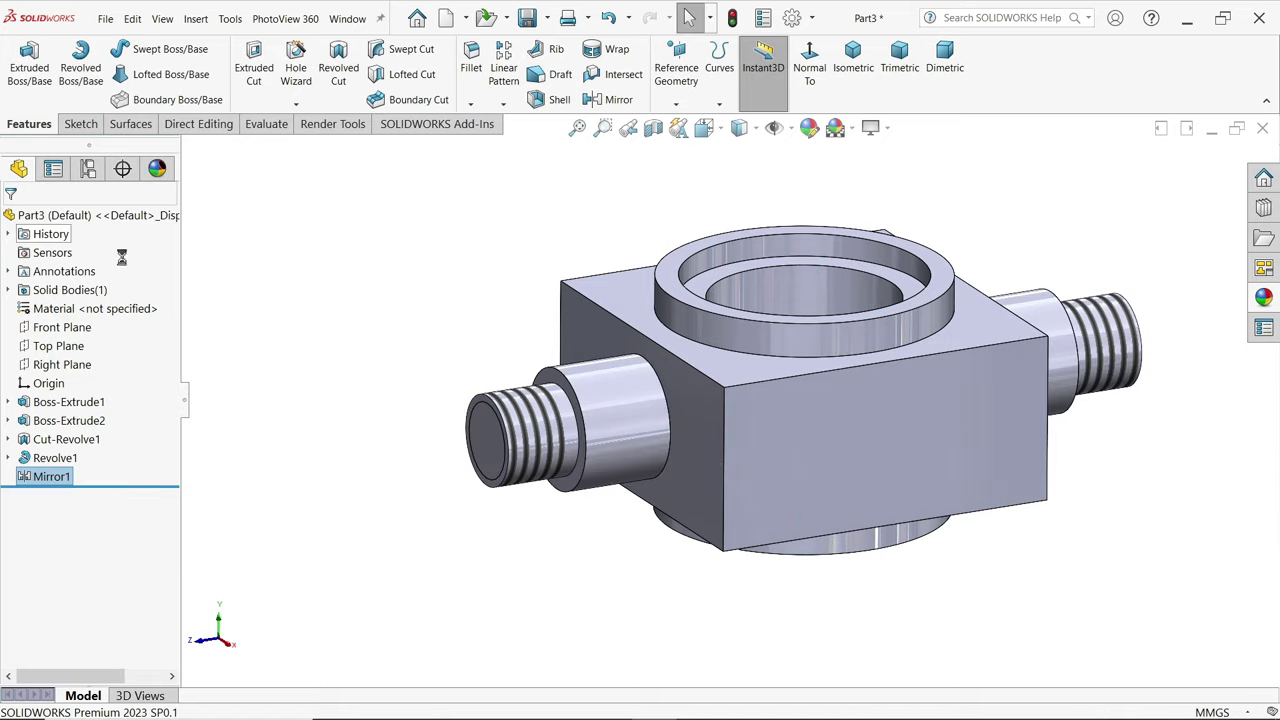
middle_drag(420, 316, 455, 366)
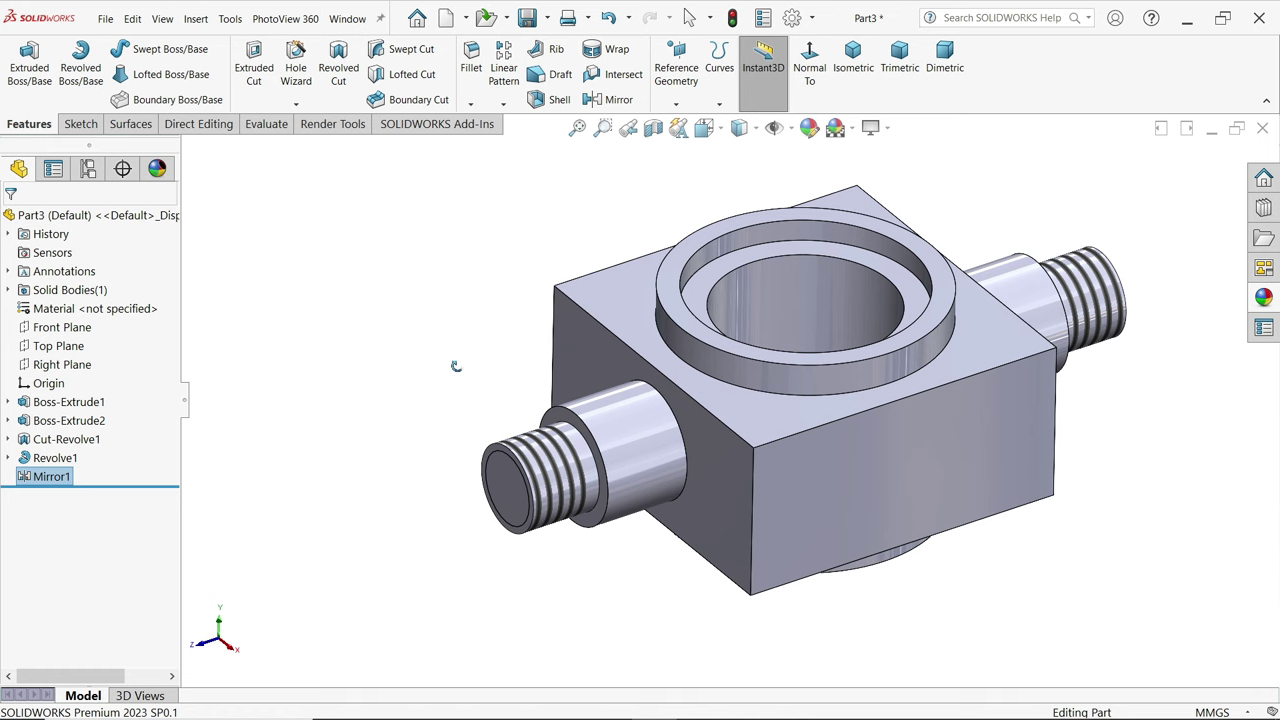
- Fillet the base edges of the top and bottom Ø38 bosses with a 3 mm radius
click(471, 60)
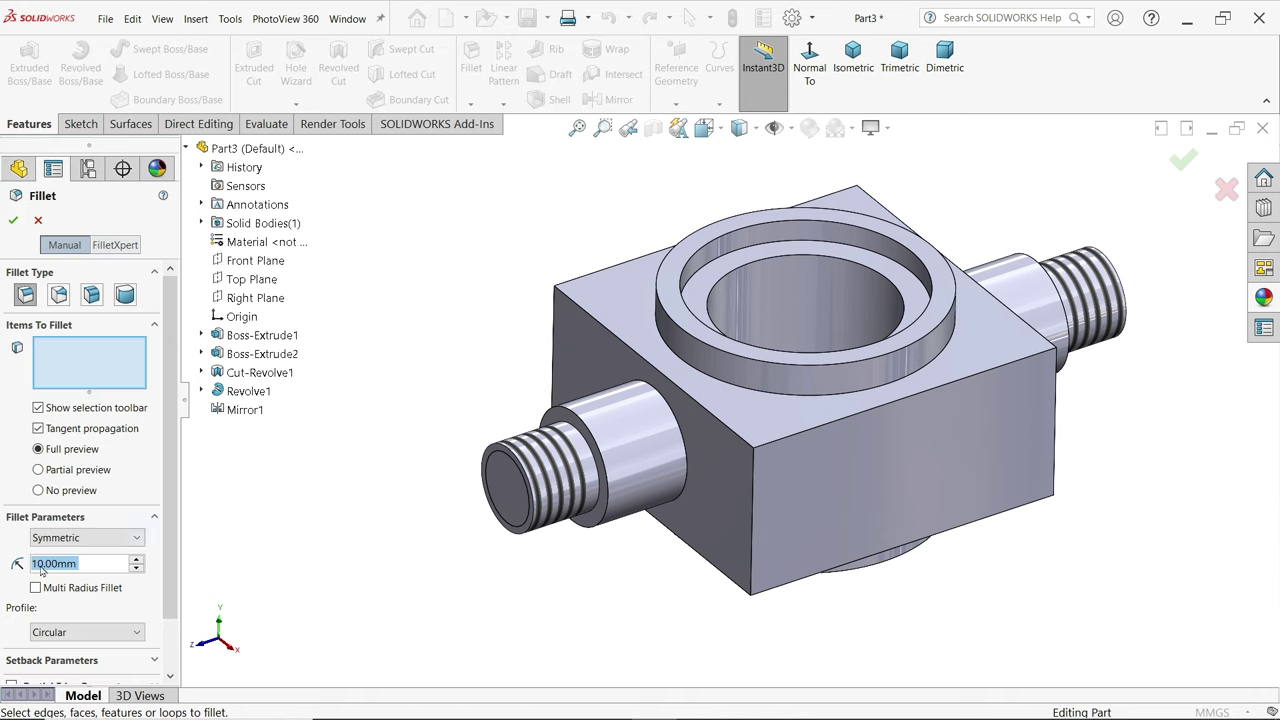
text(3)
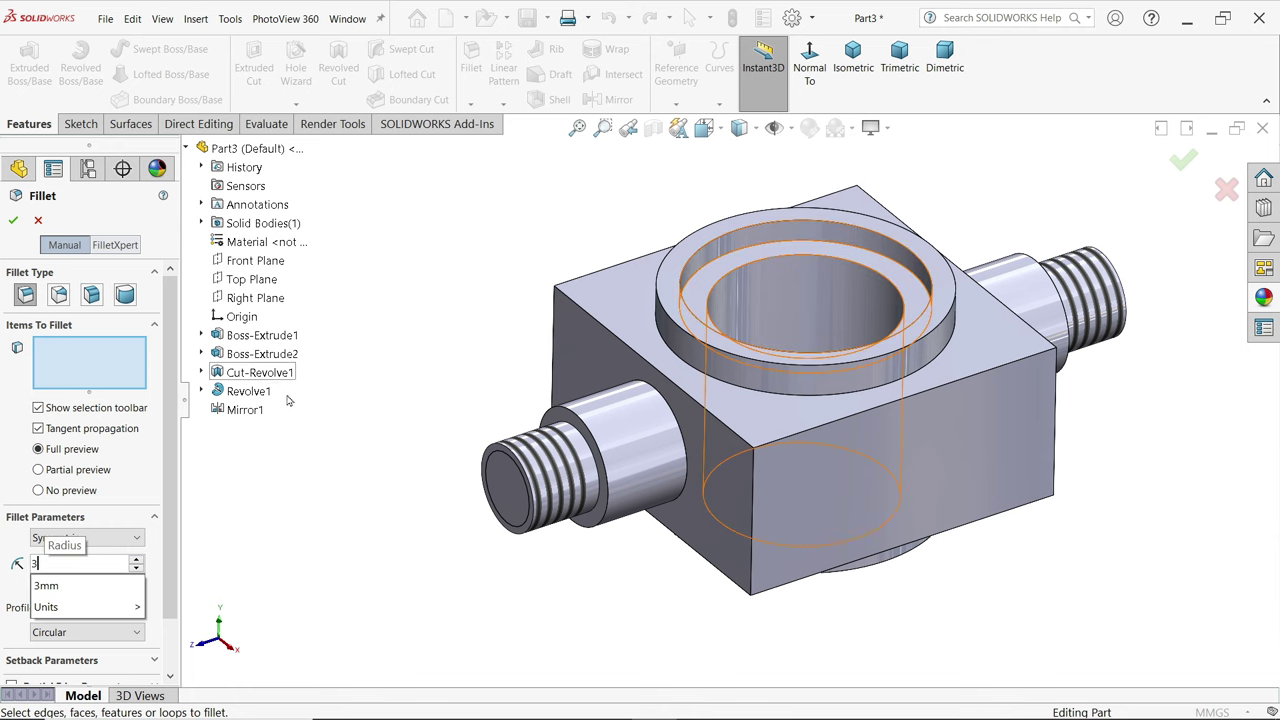
click(814, 402)
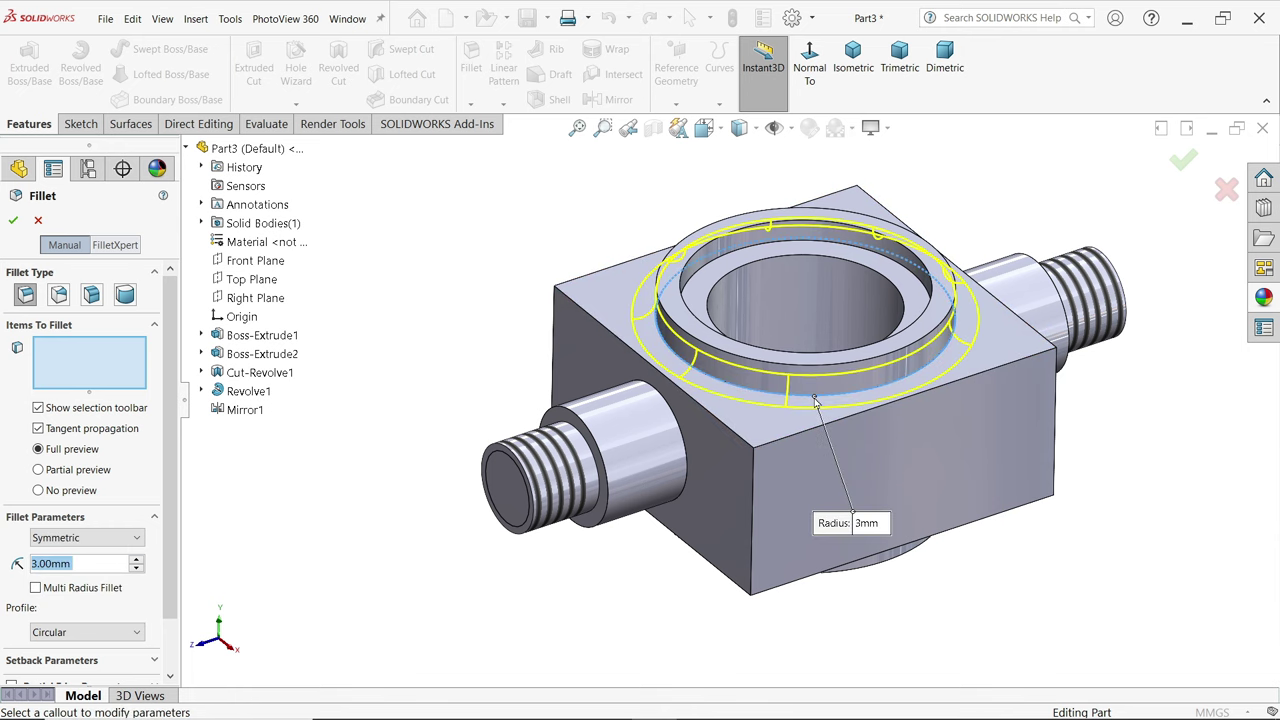
middle_drag(814, 402, 850, 430)
click(812, 442)
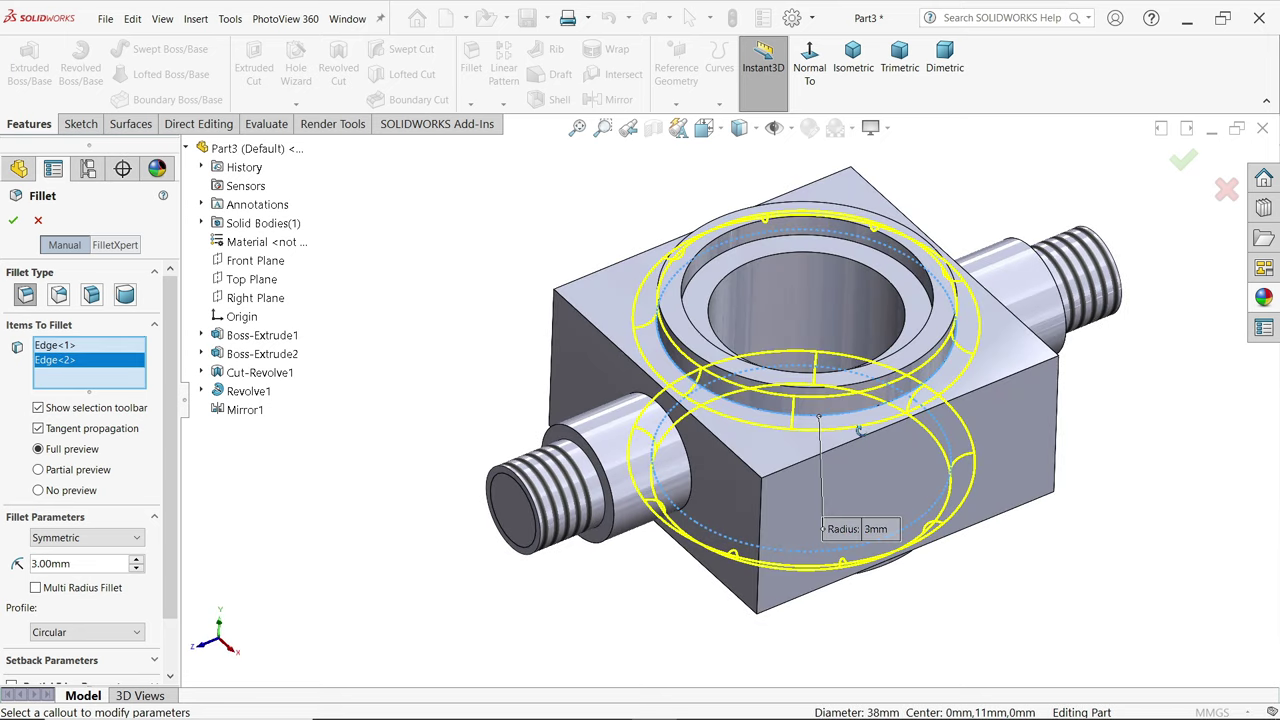
click(13, 220)
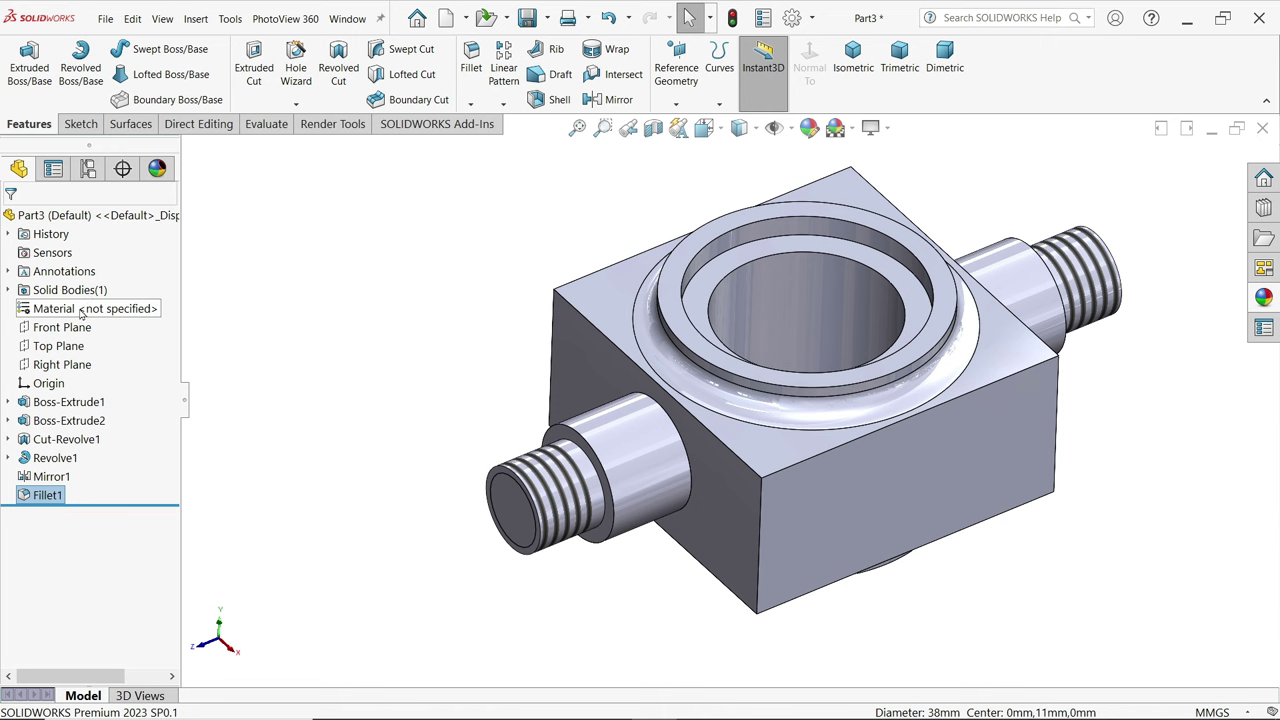
- Assign Plain Carbon Steel as the part's material
right_click(112, 312)
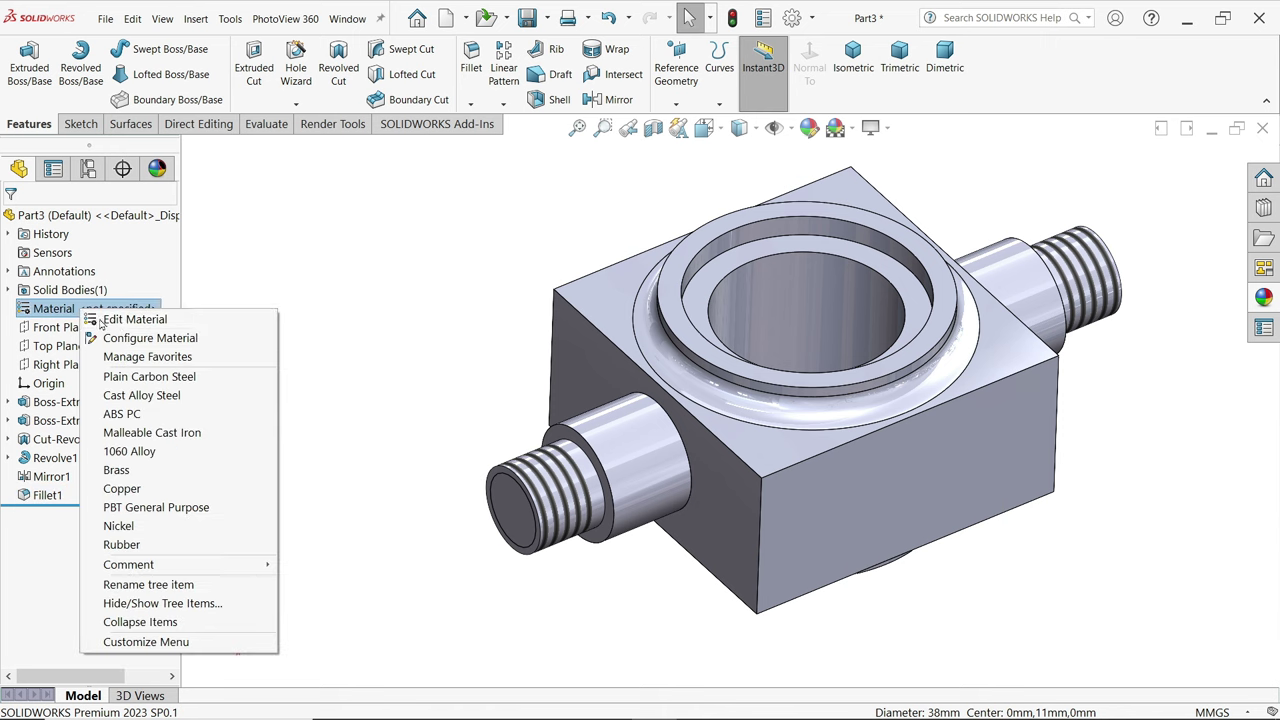
click(155, 380)
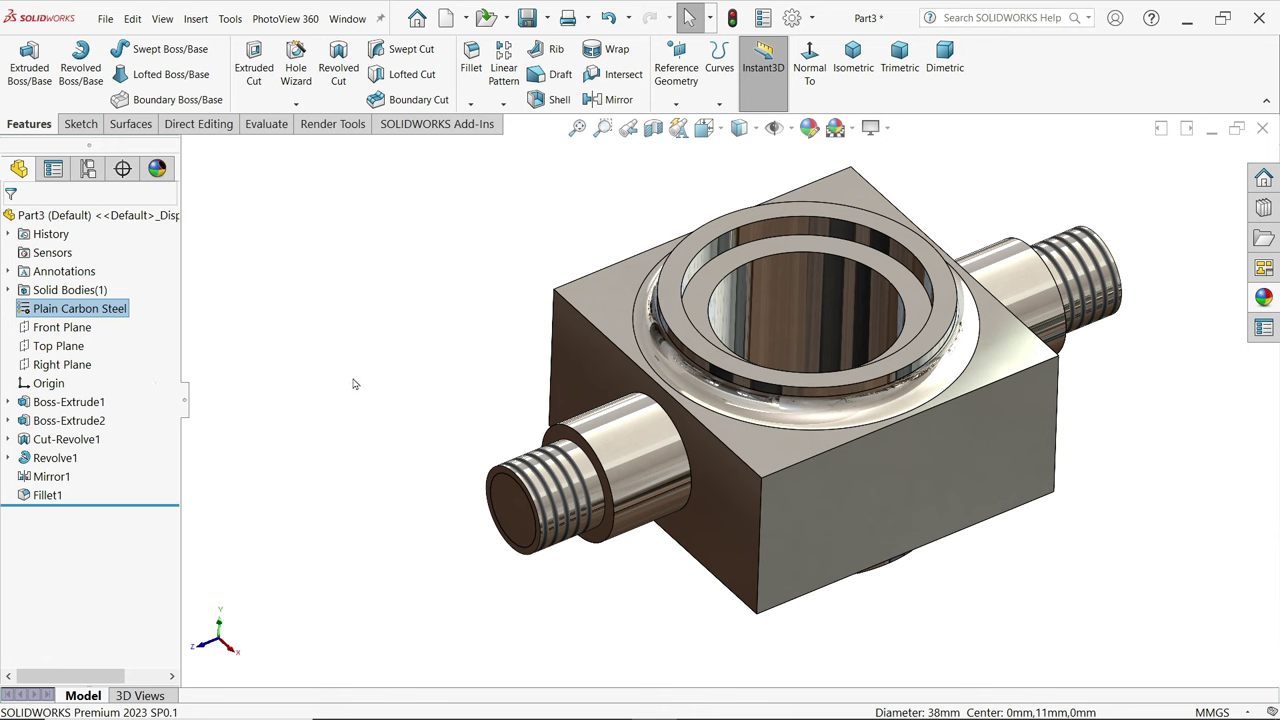
click(353, 384)
- Apply an orange colour appearance to the whole part
click(1264, 300)
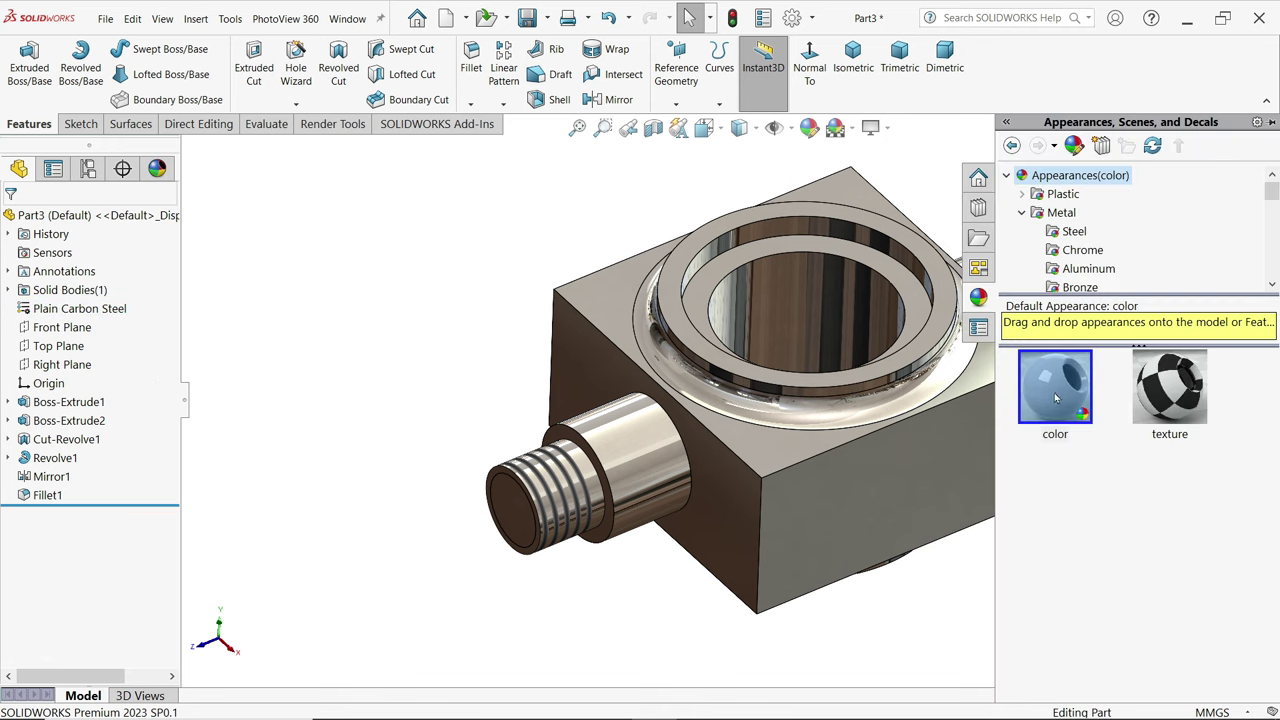
double_click(1055, 398)
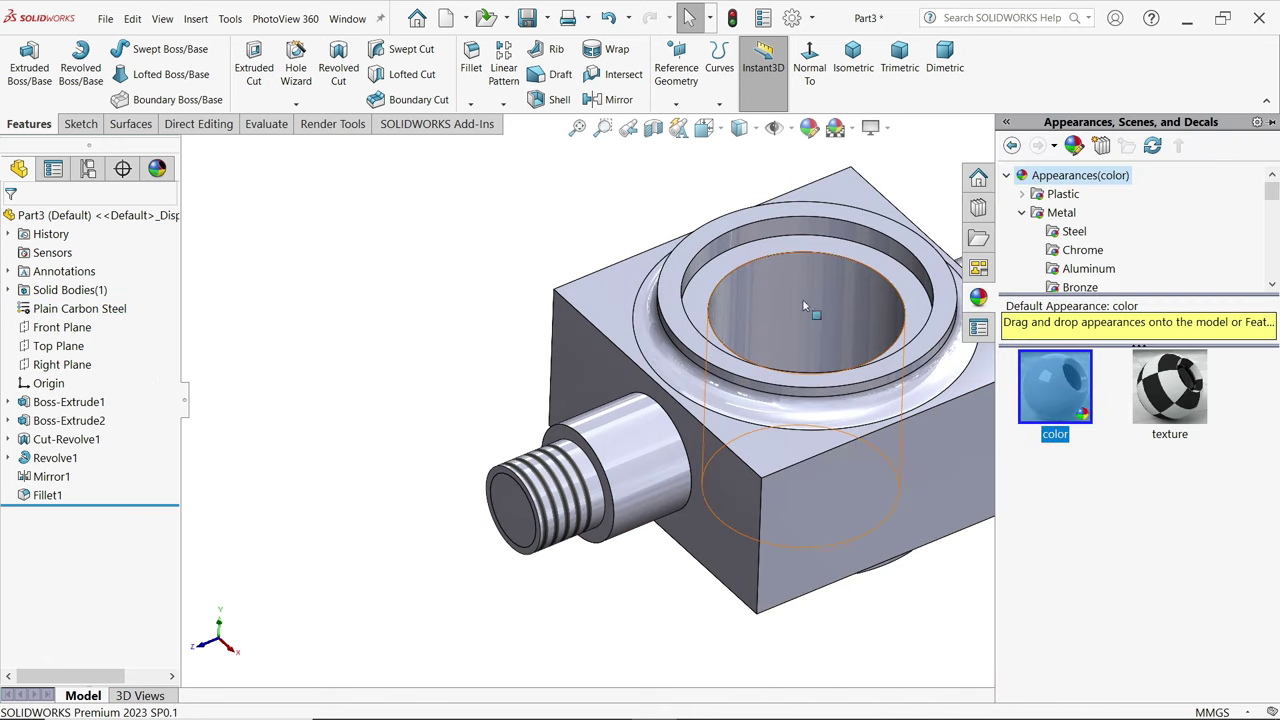
click(809, 128)
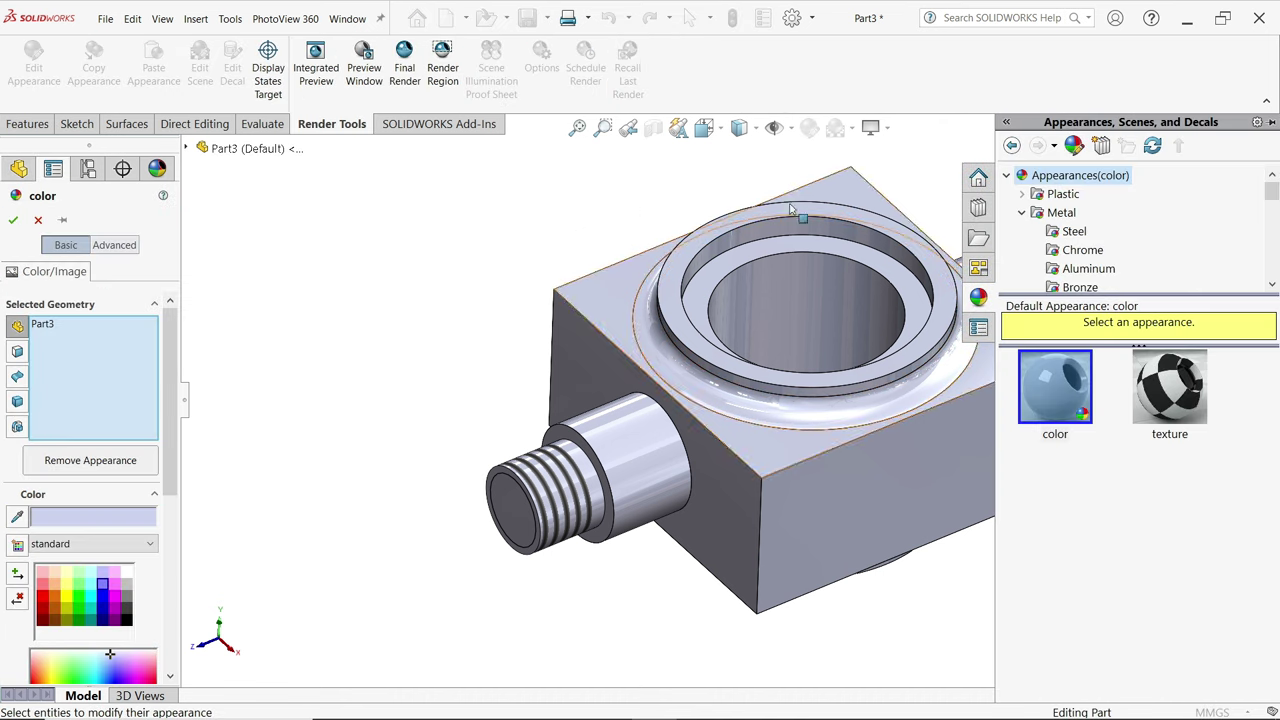
click(52, 600)
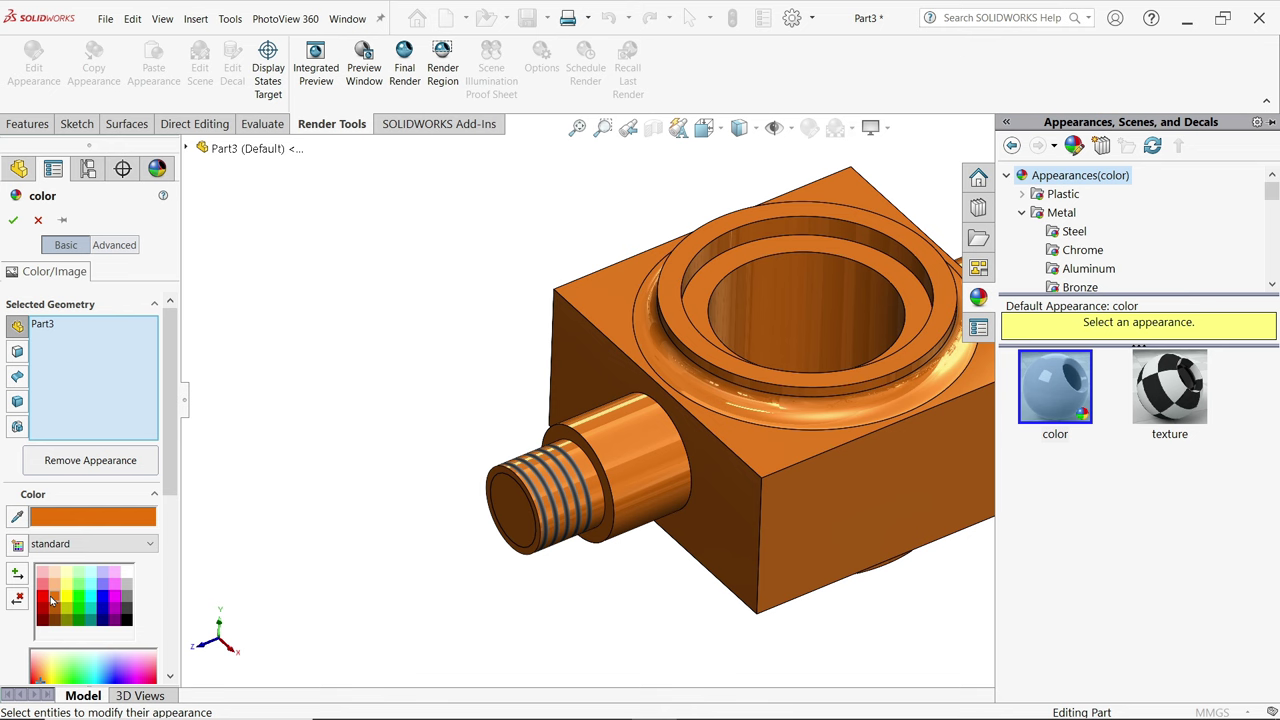
click(13, 221)
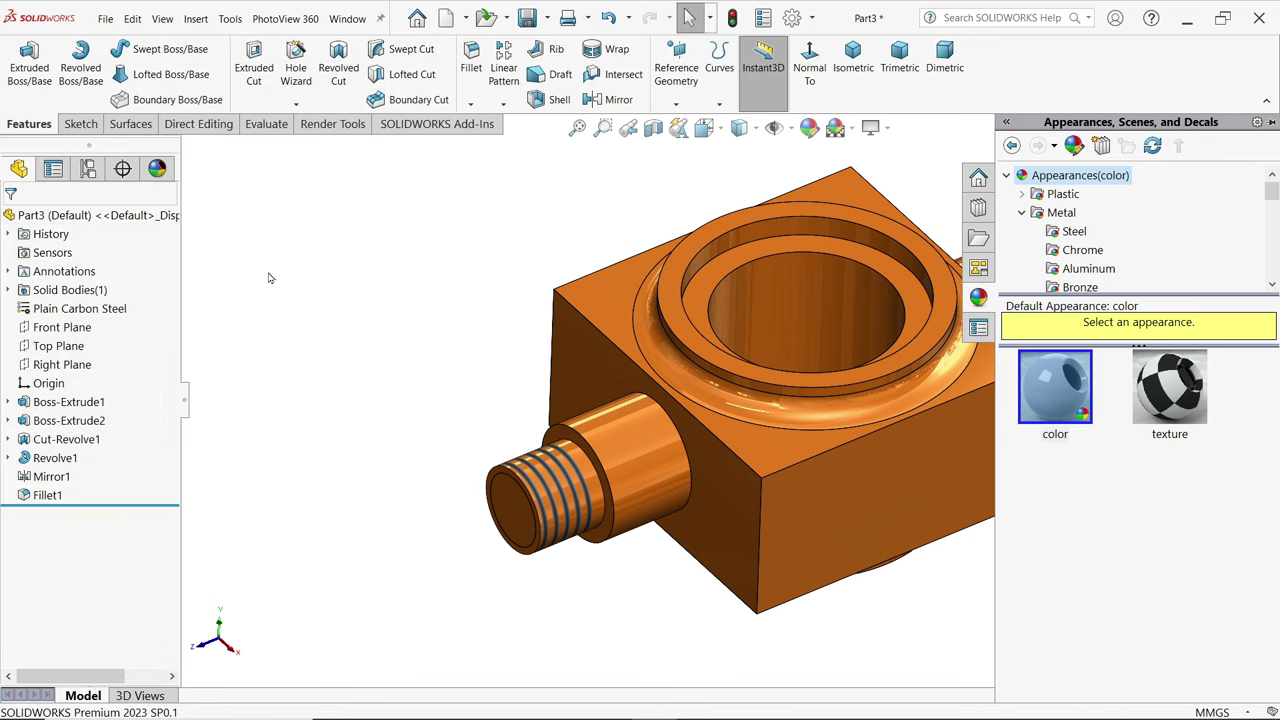
- Switch to isometric view, save the part as 'Hook Anchor', and return to the drawing image
click(855, 66)
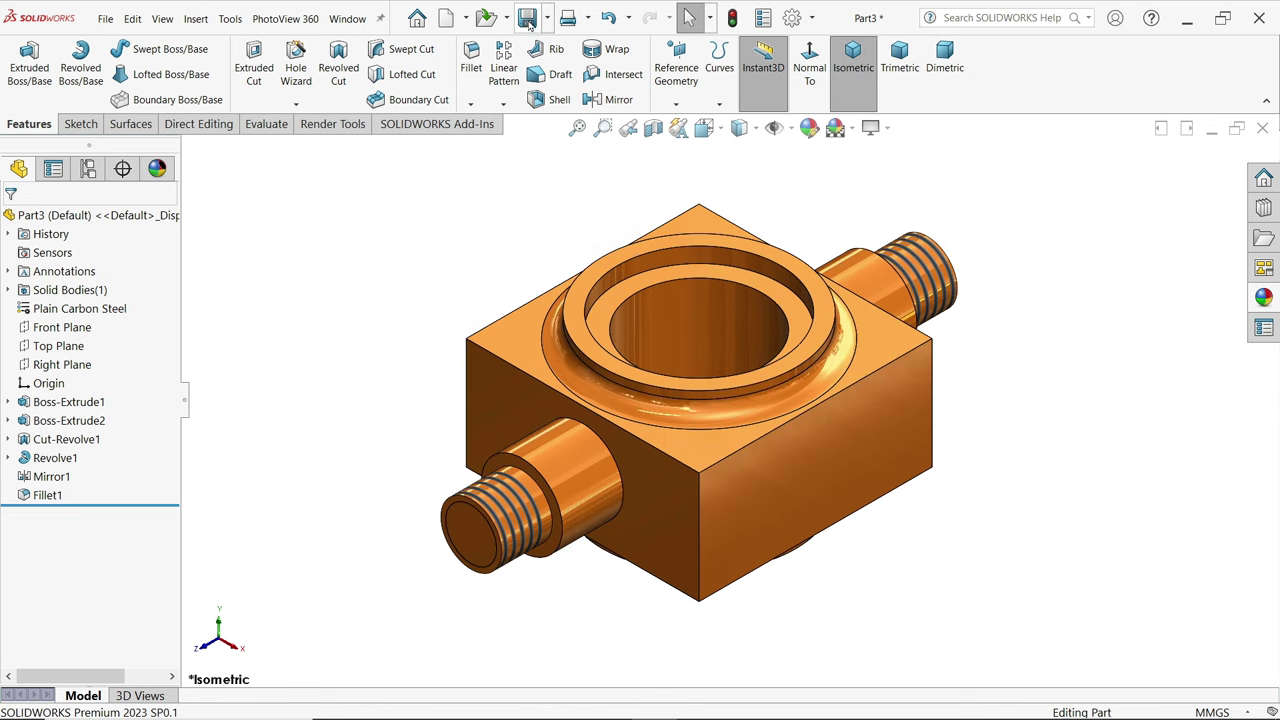
click(527, 19)
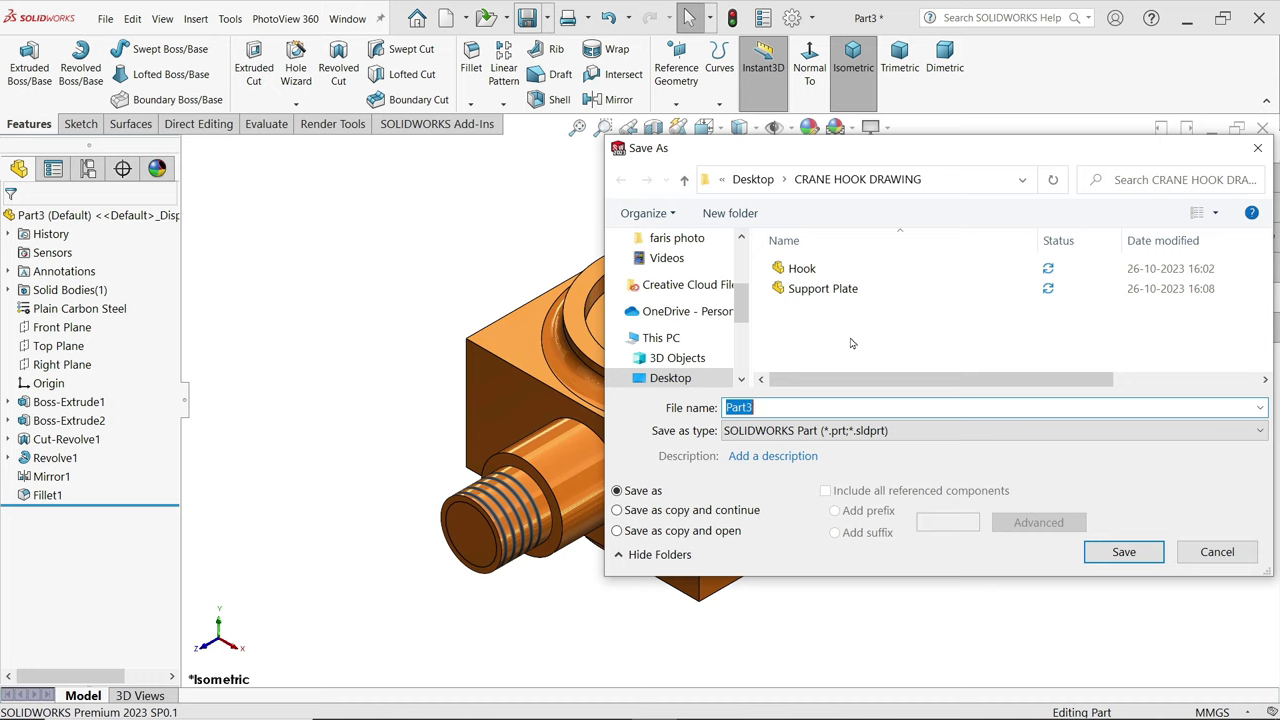
text(Hook Anchor)
click(1124, 554)
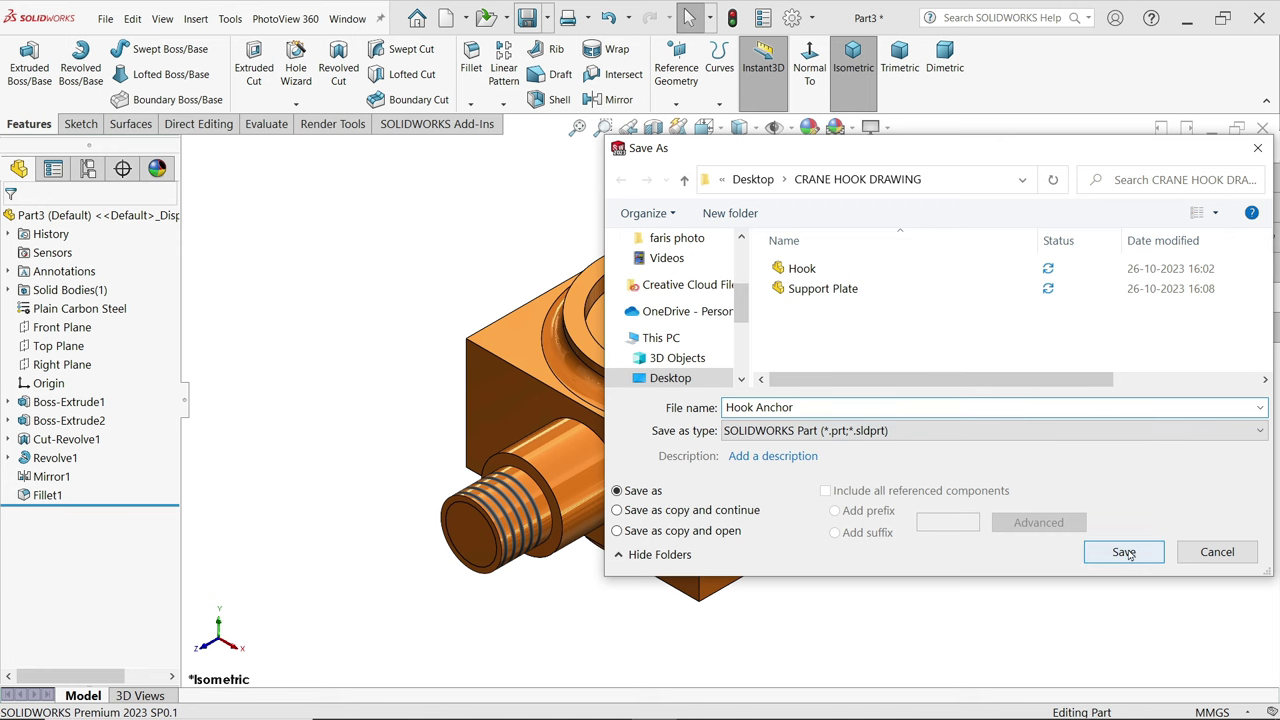
key(alt+Tab)
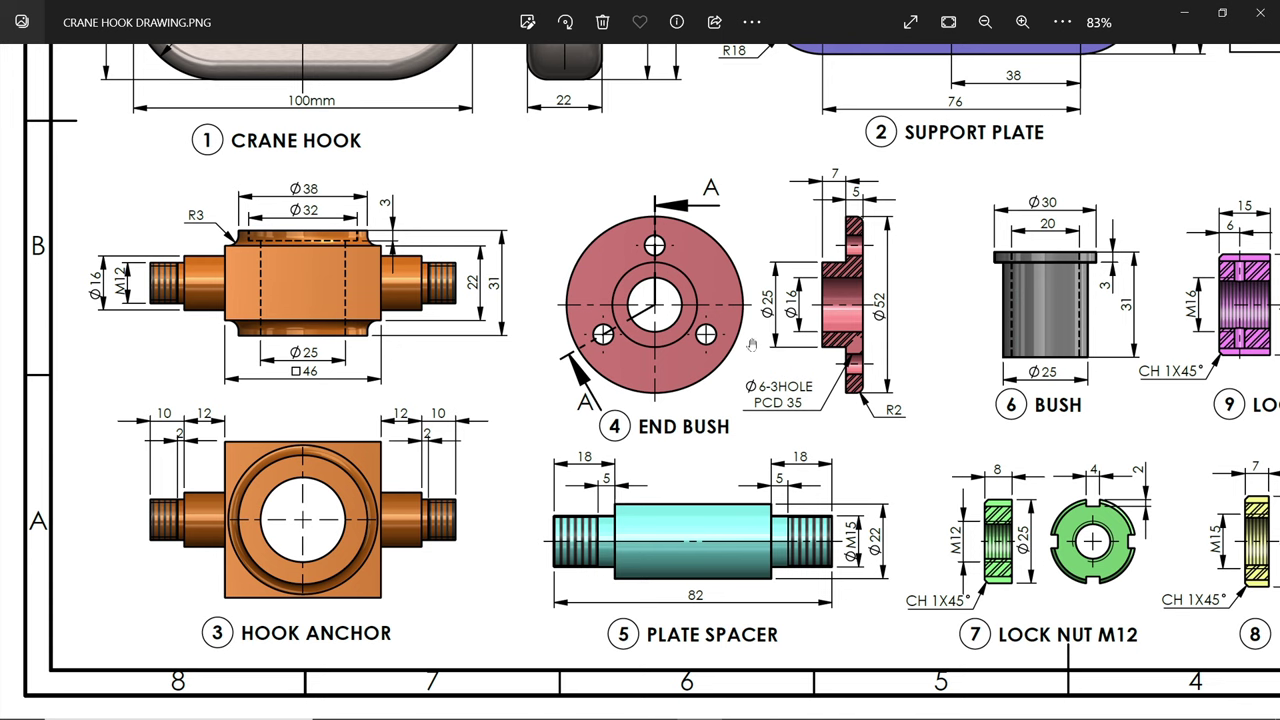
- Pan the Photos image to the Plate Spacer drawing, then minimize the viewer
scroll(876, 378, up, 5)
scroll(876, 378, right, 5)
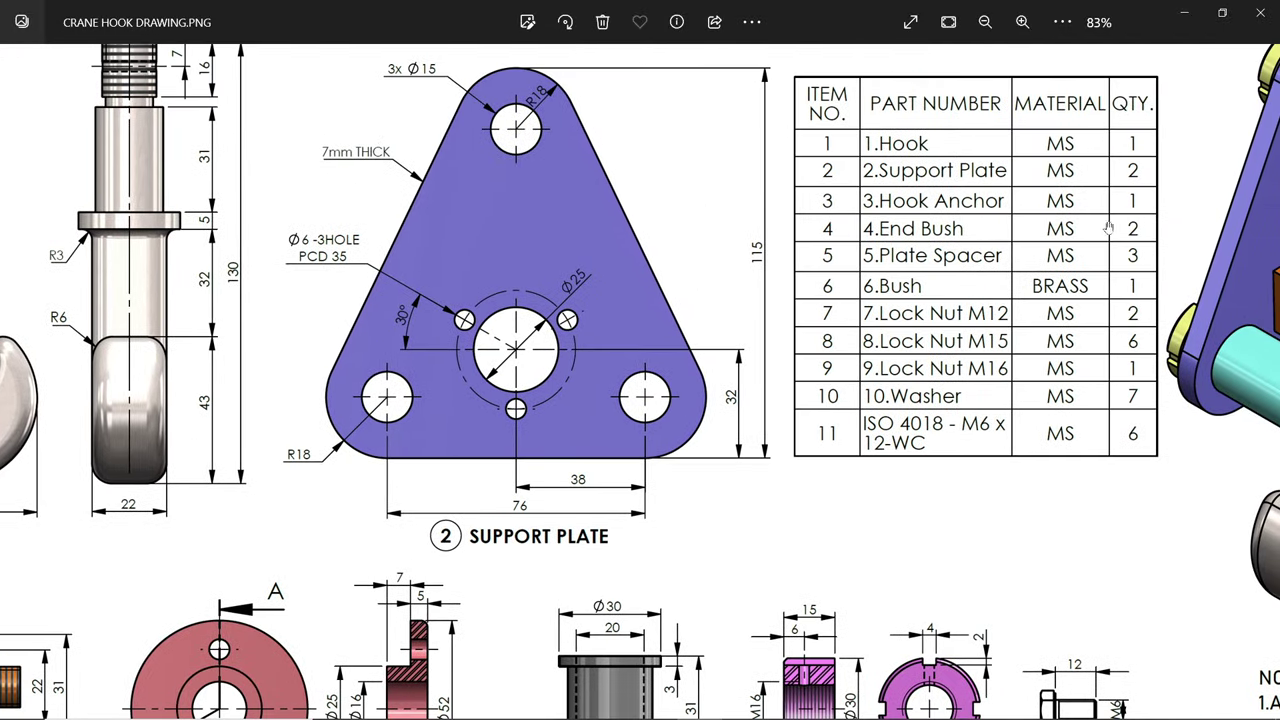
drag(745, 496, 1078, 228)
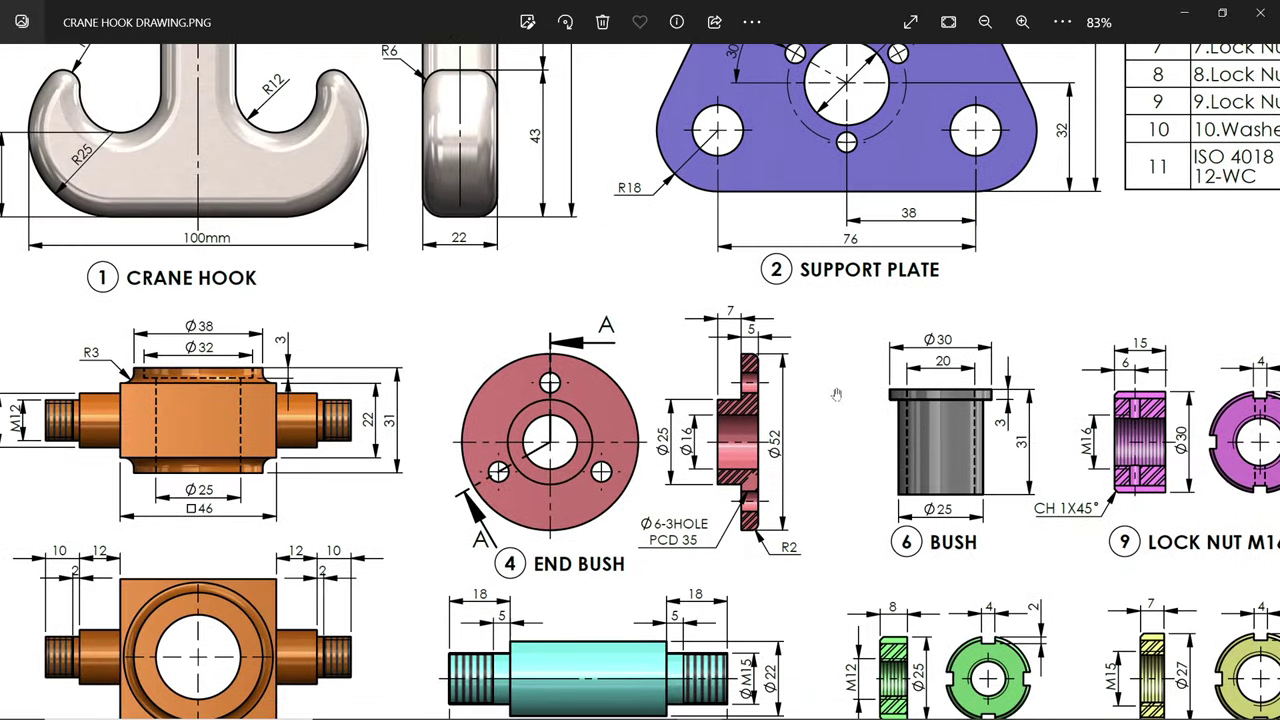
drag(836, 394, 914, 316)
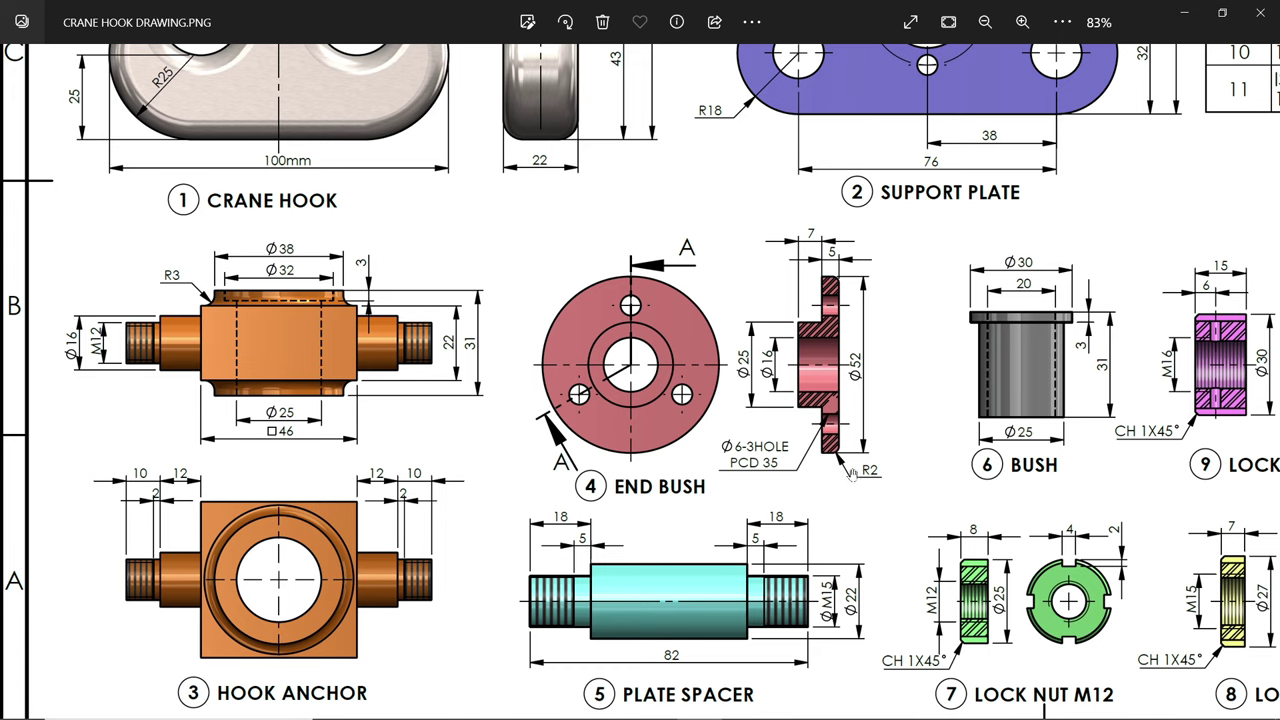
click(1183, 14)
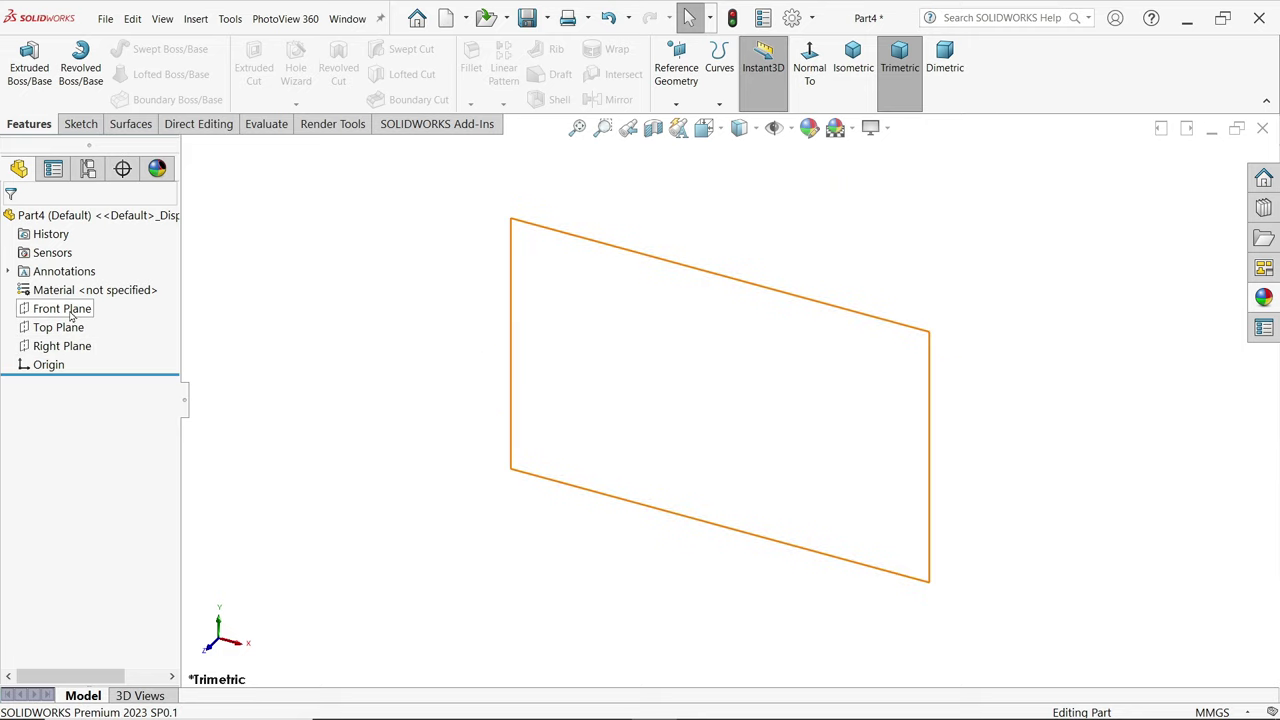
- Sketch an L-shaped stepped profile and a horizontal axis line on the Front Plane
click(70, 311)
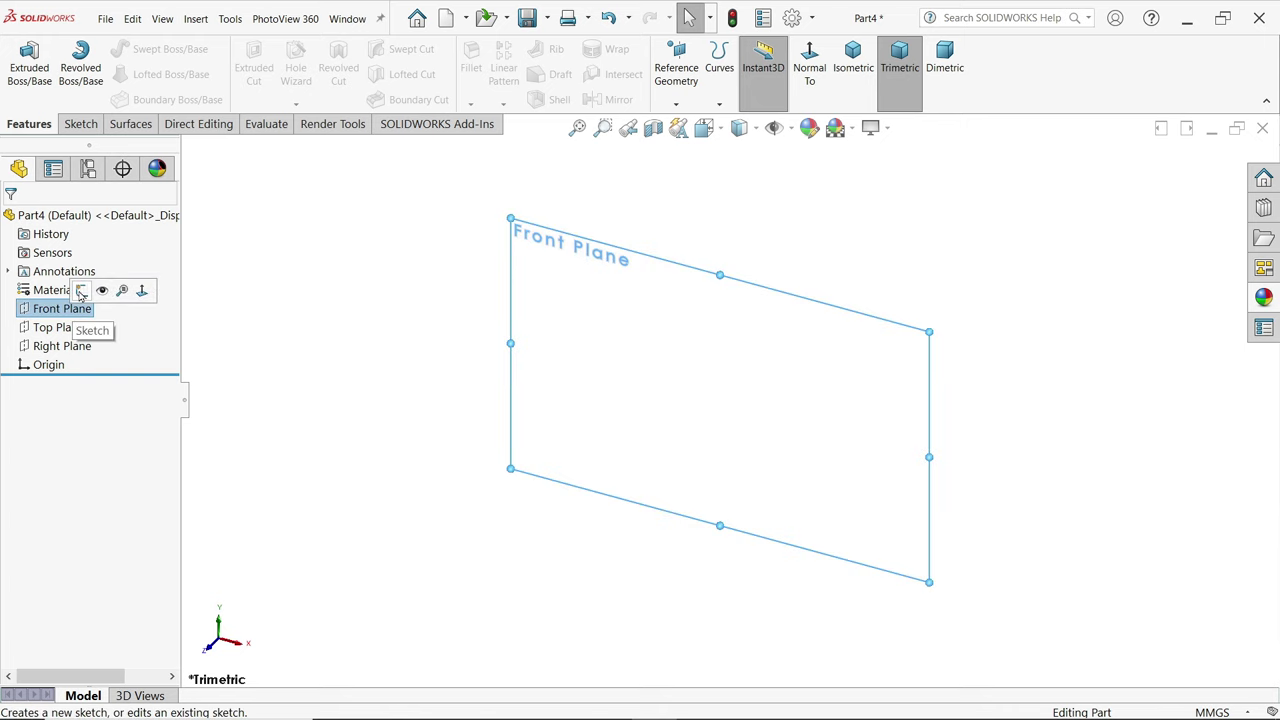
click(81, 291)
click(107, 50)
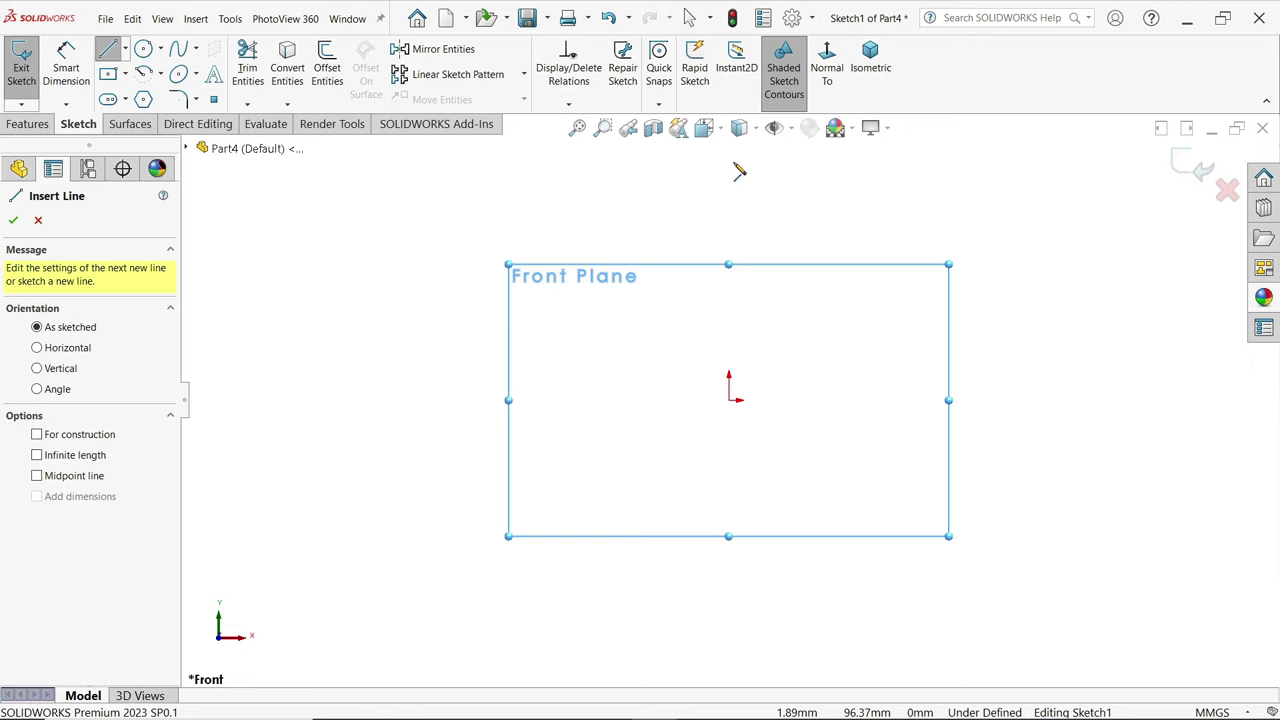
click(729, 157)
click(728, 312)
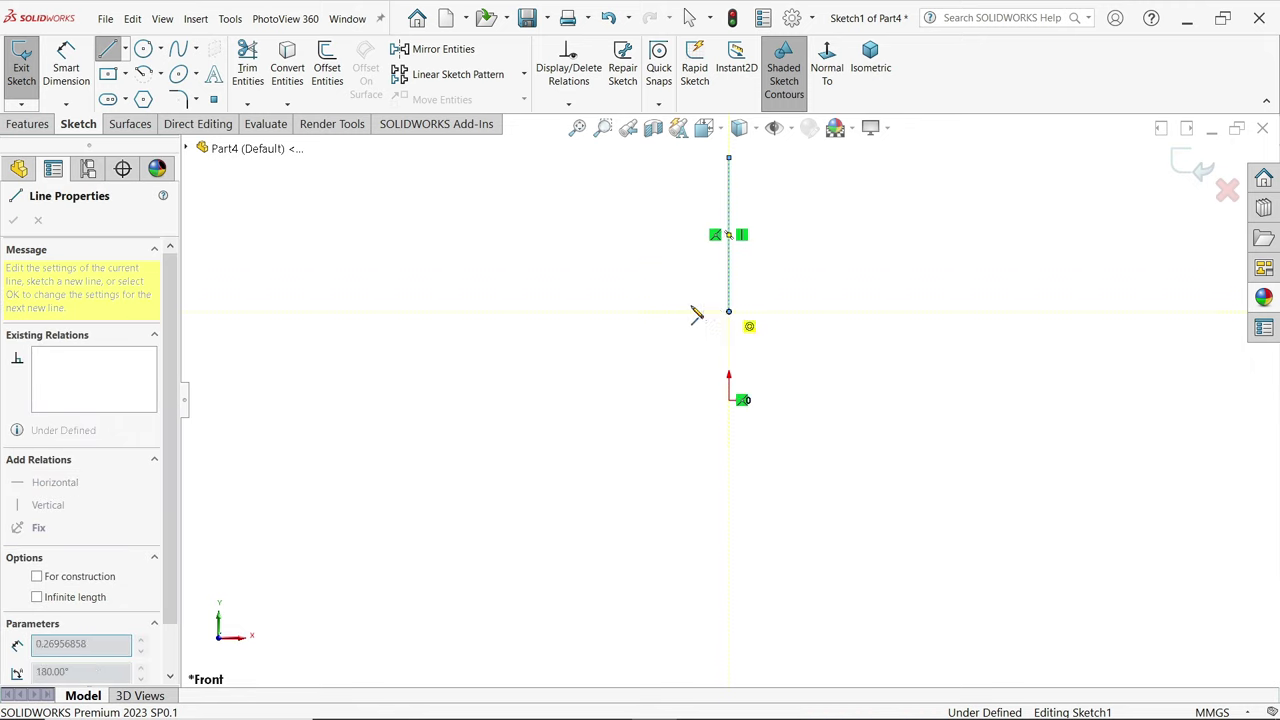
click(638, 311)
click(638, 277)
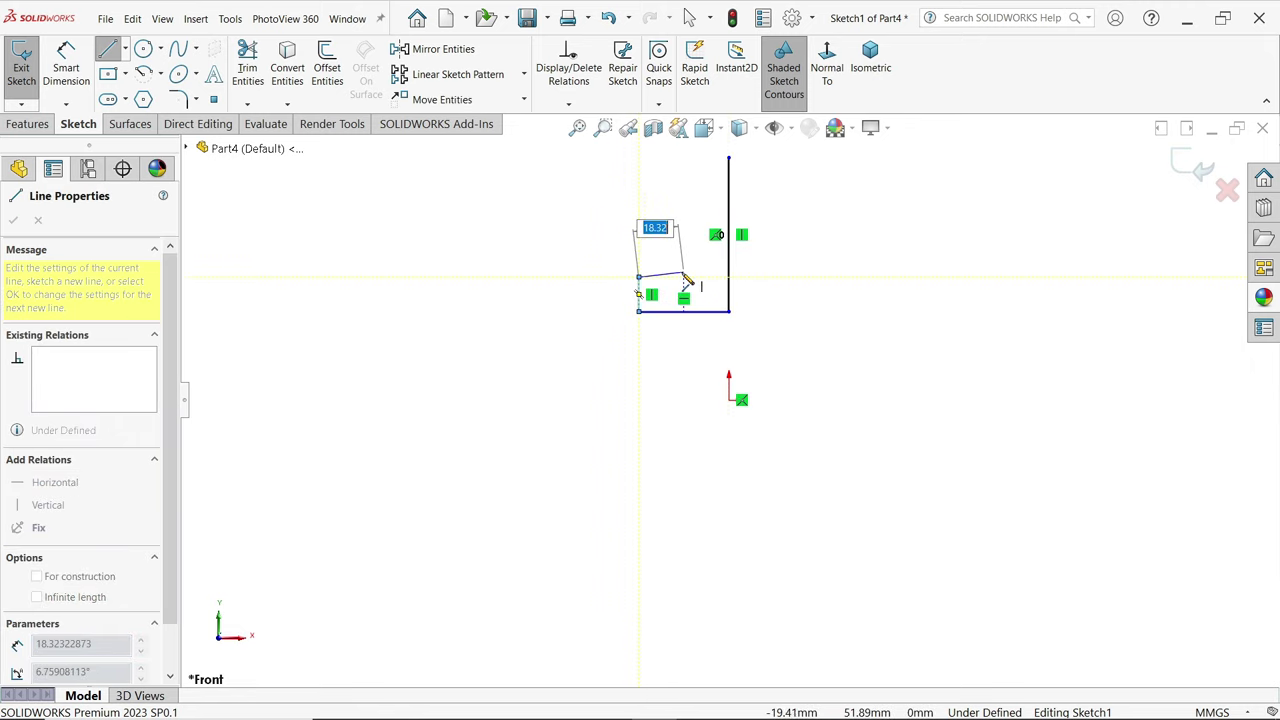
click(689, 277)
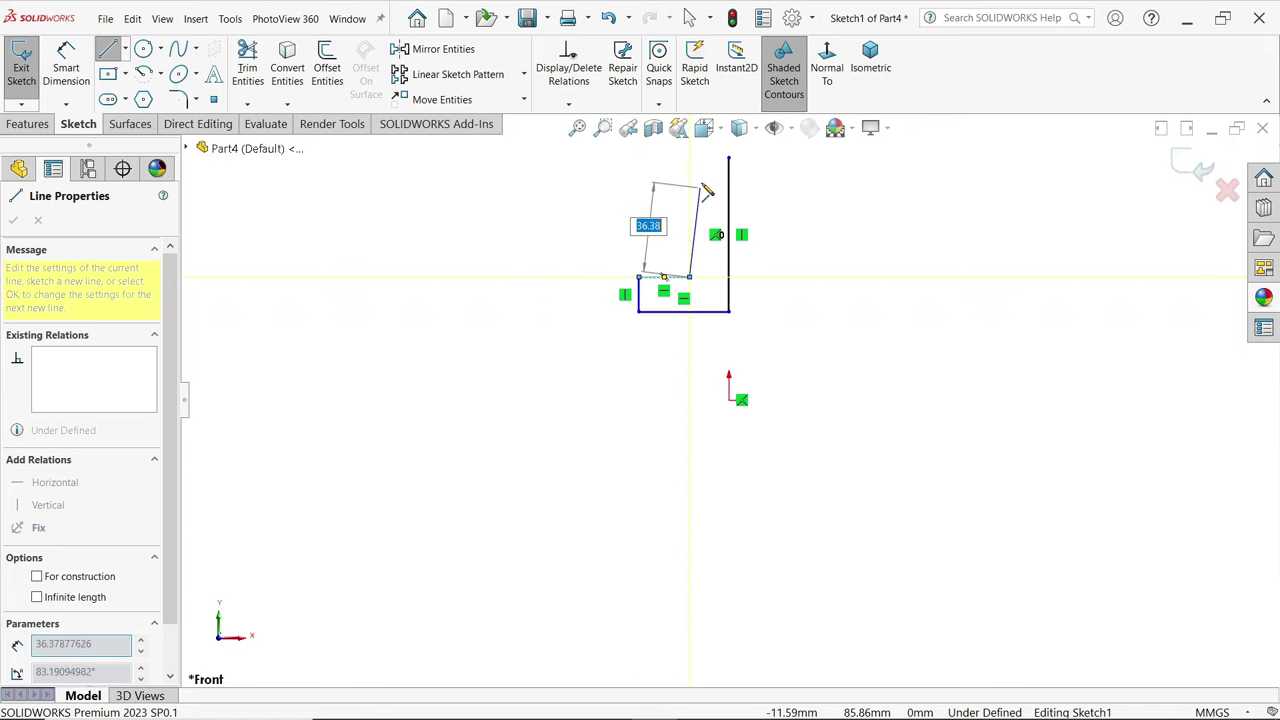
click(752, 170)
click(740, 400)
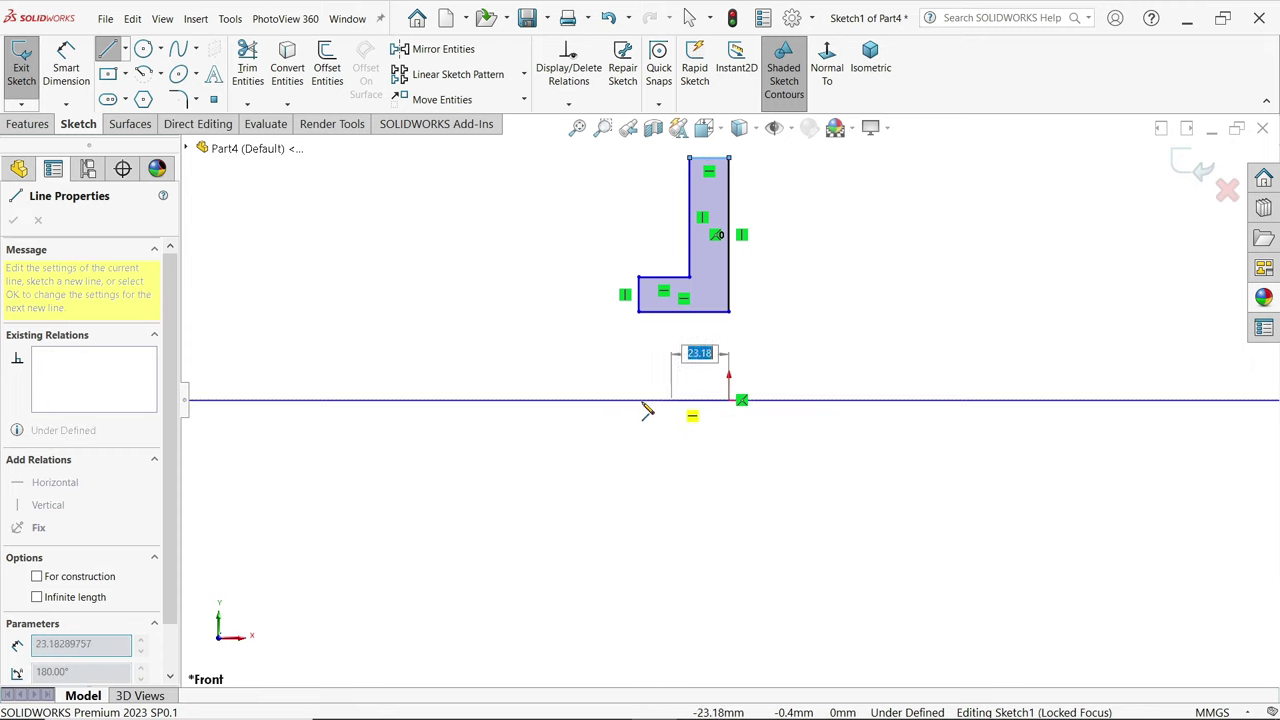
click(581, 400)
key(Escape)
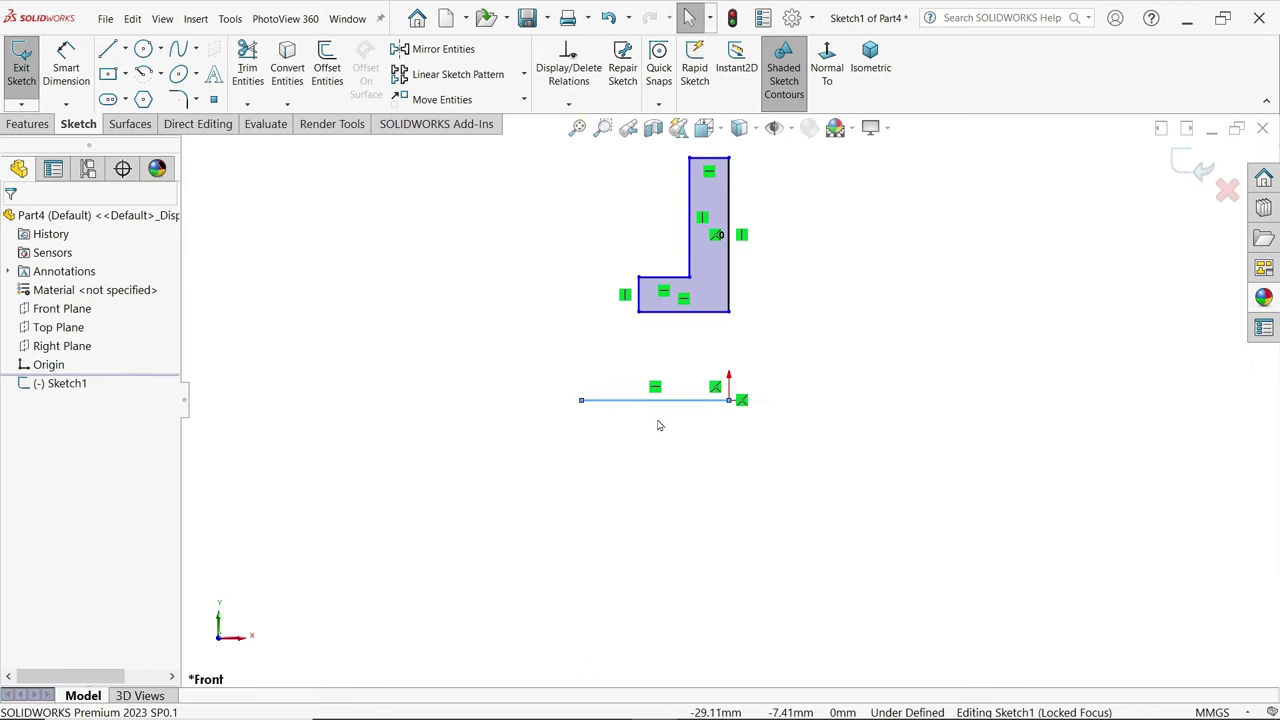
- Make the axis line construction and dimension the 52, 16 and 25 mm diameters
click(666, 400)
click(722, 358)
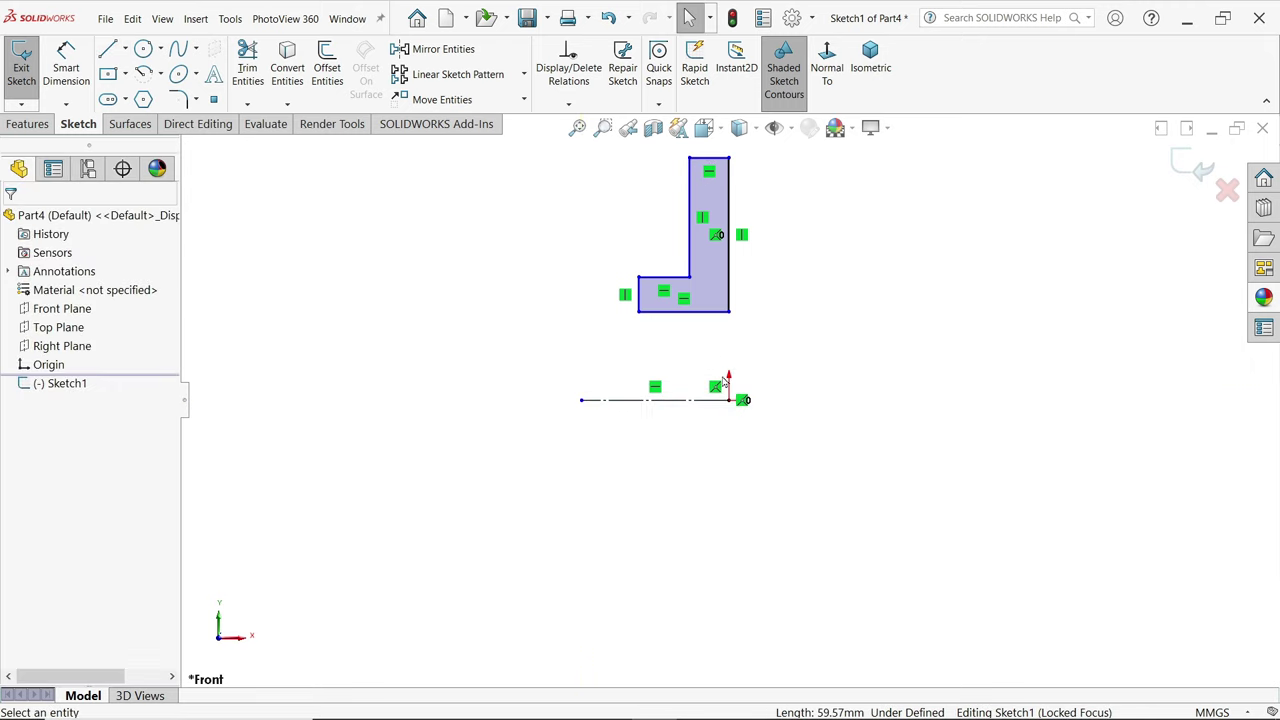
scroll(726, 374, up, 1)
click(66, 65)
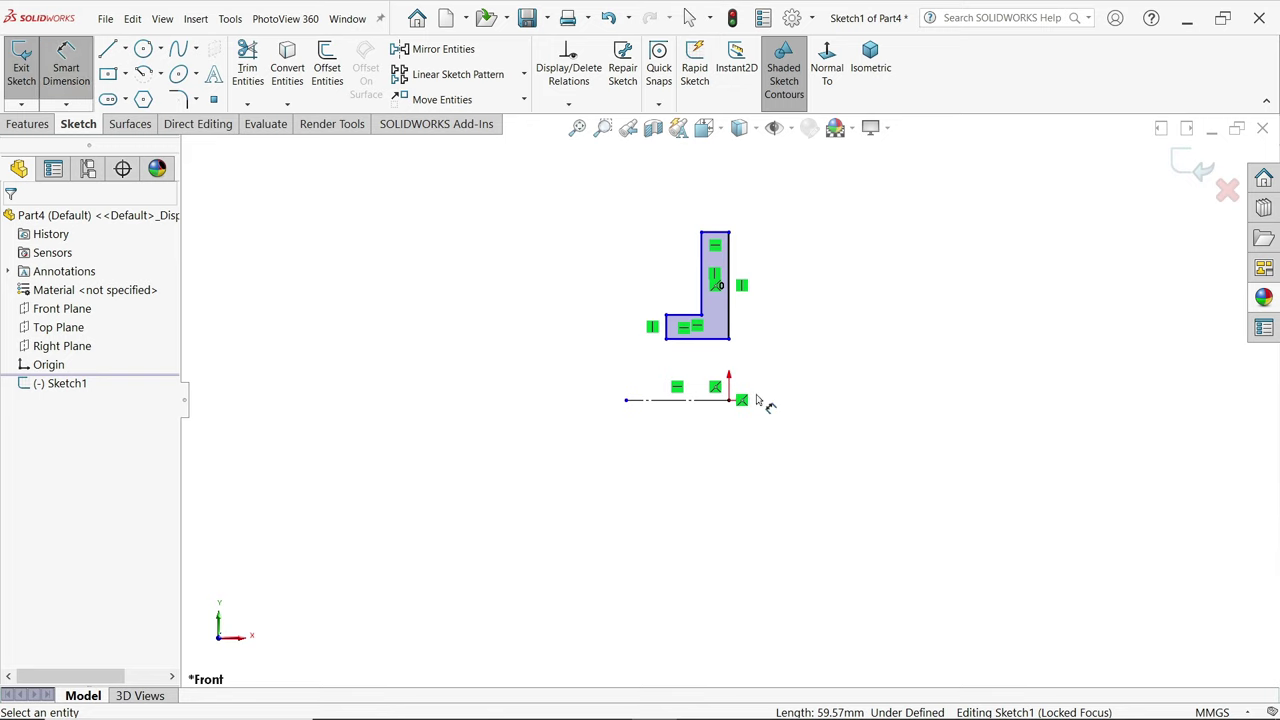
scroll(766, 403, down, 1)
click(706, 201)
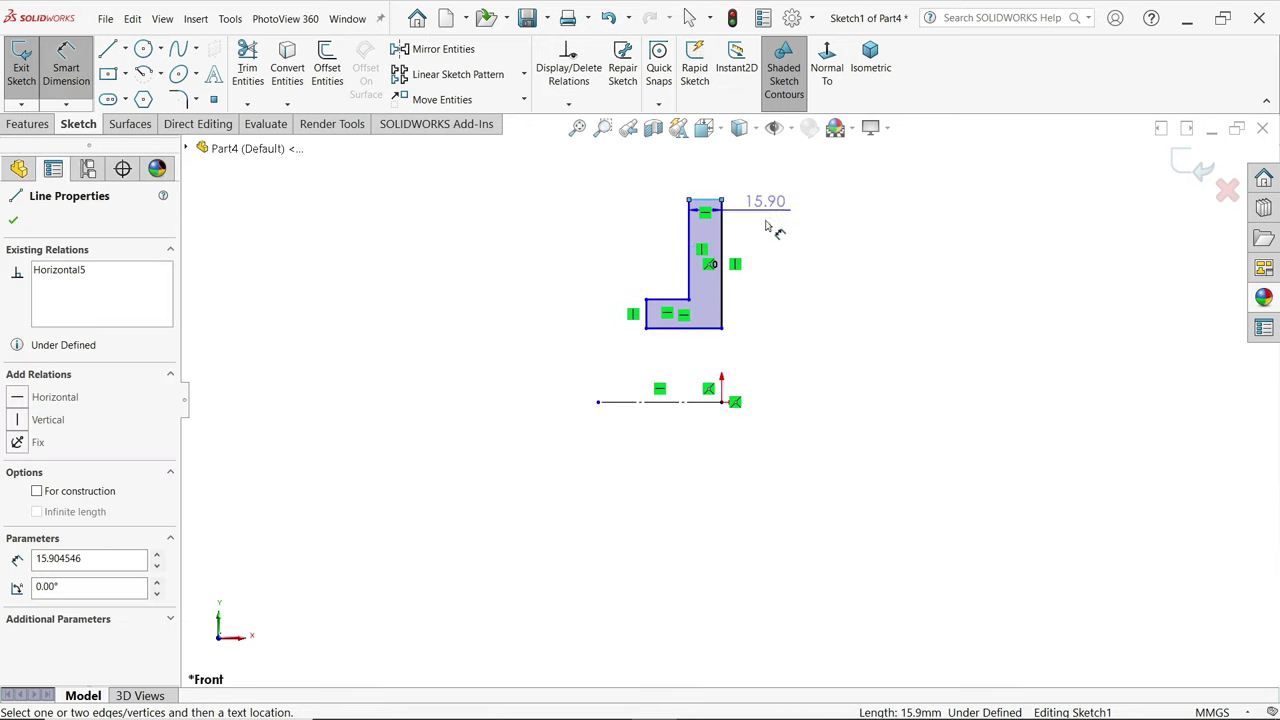
click(698, 403)
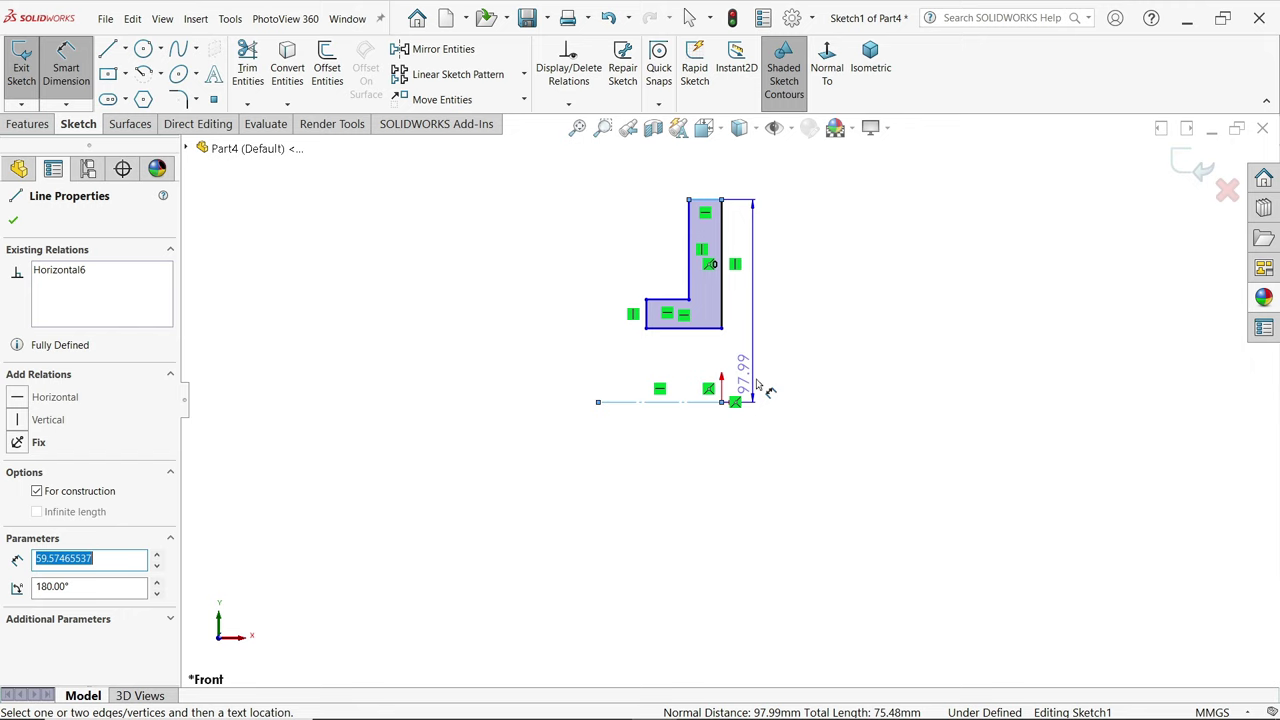
click(791, 418)
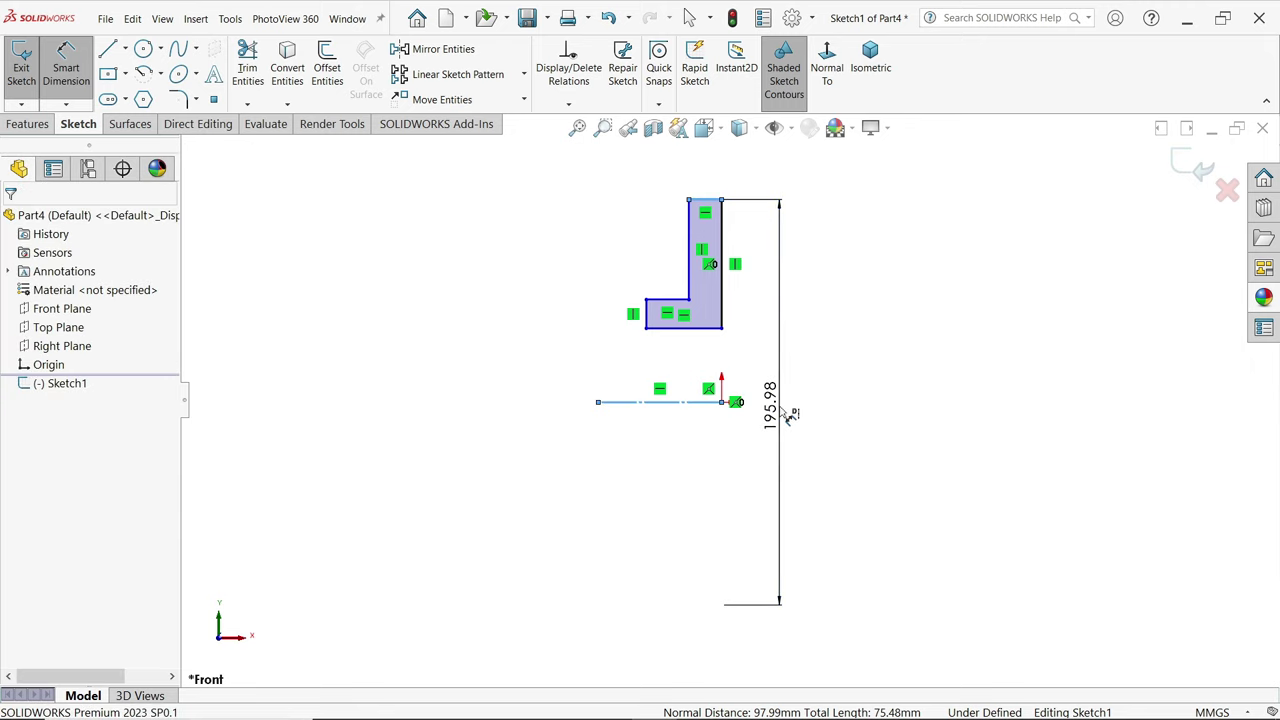
text(52)
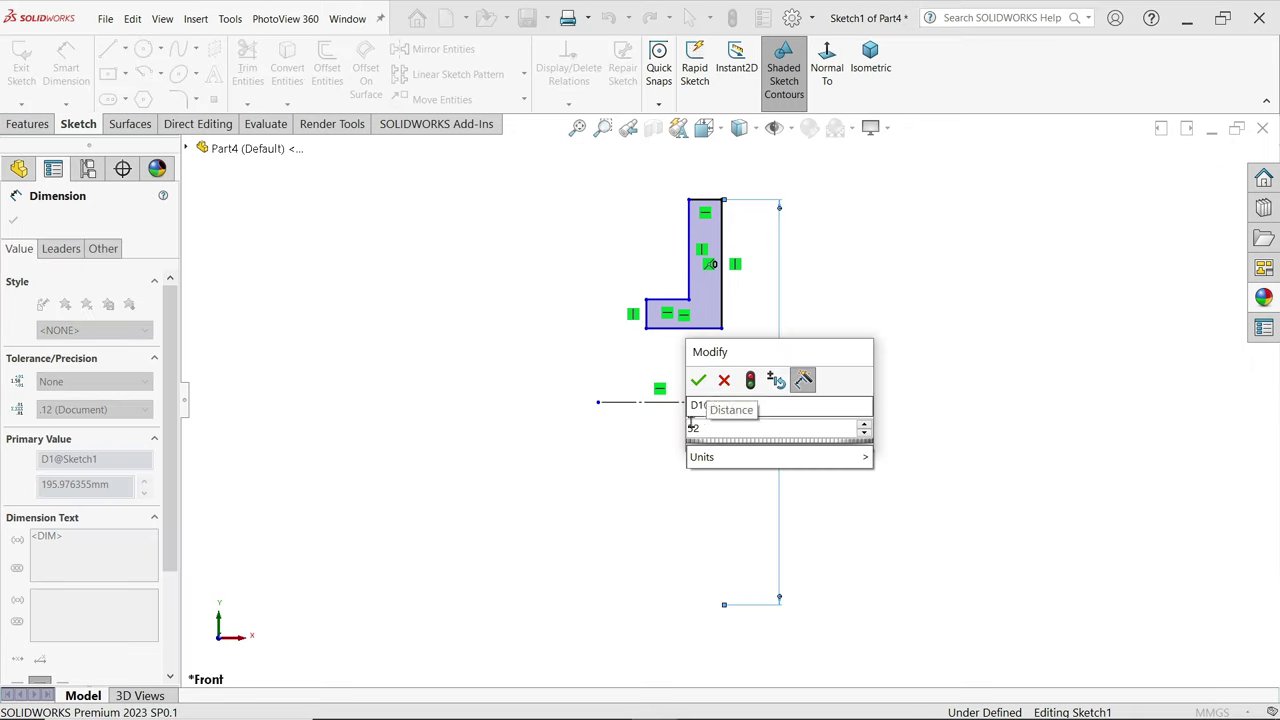
click(698, 380)
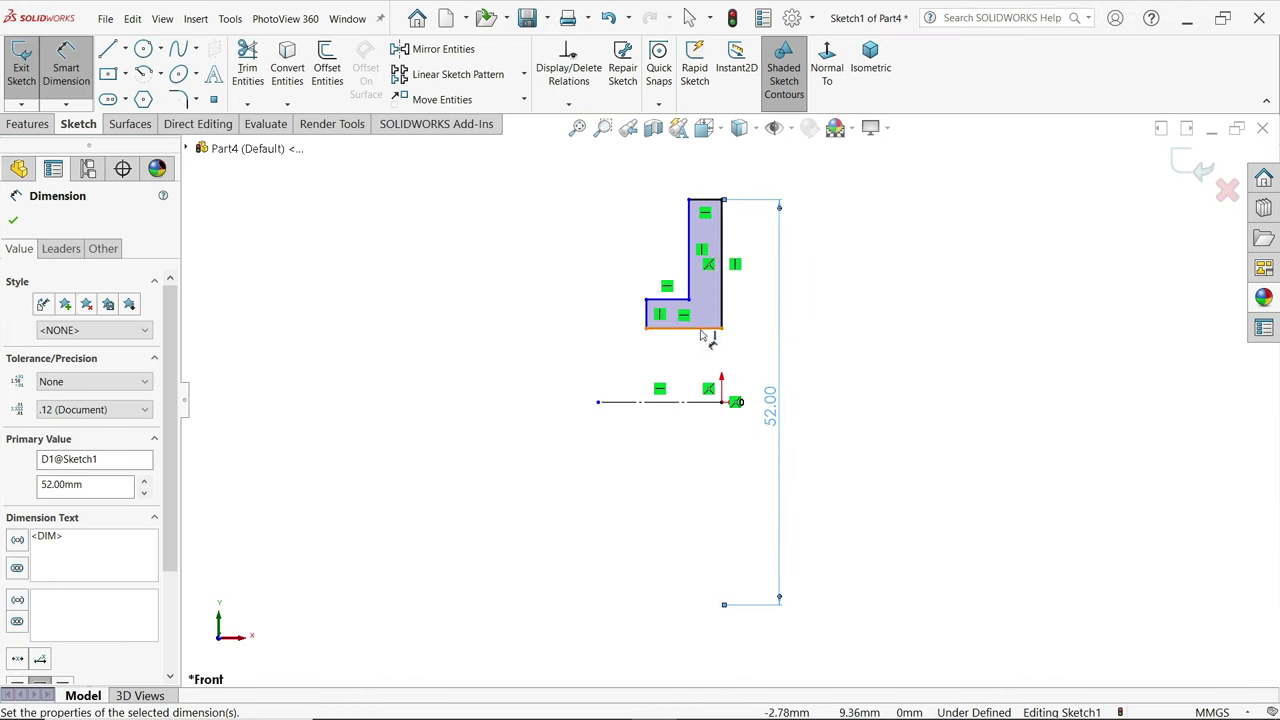
click(698, 330)
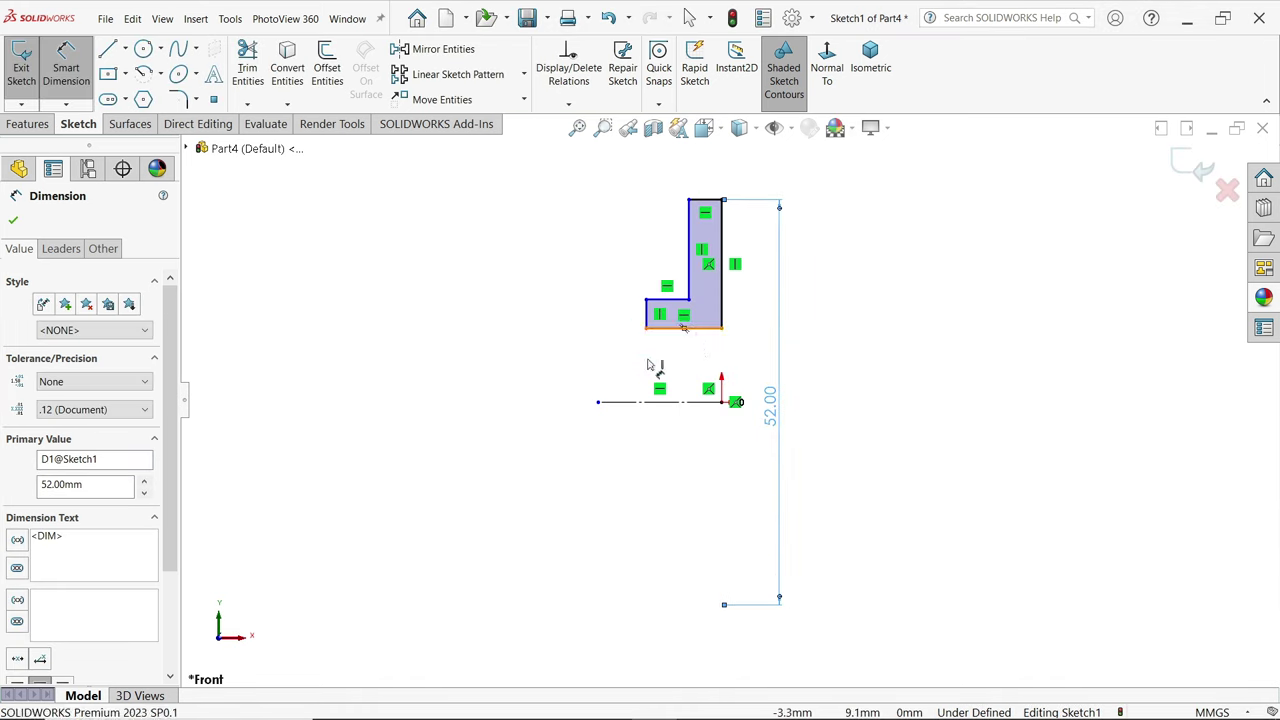
click(573, 380)
text(16)
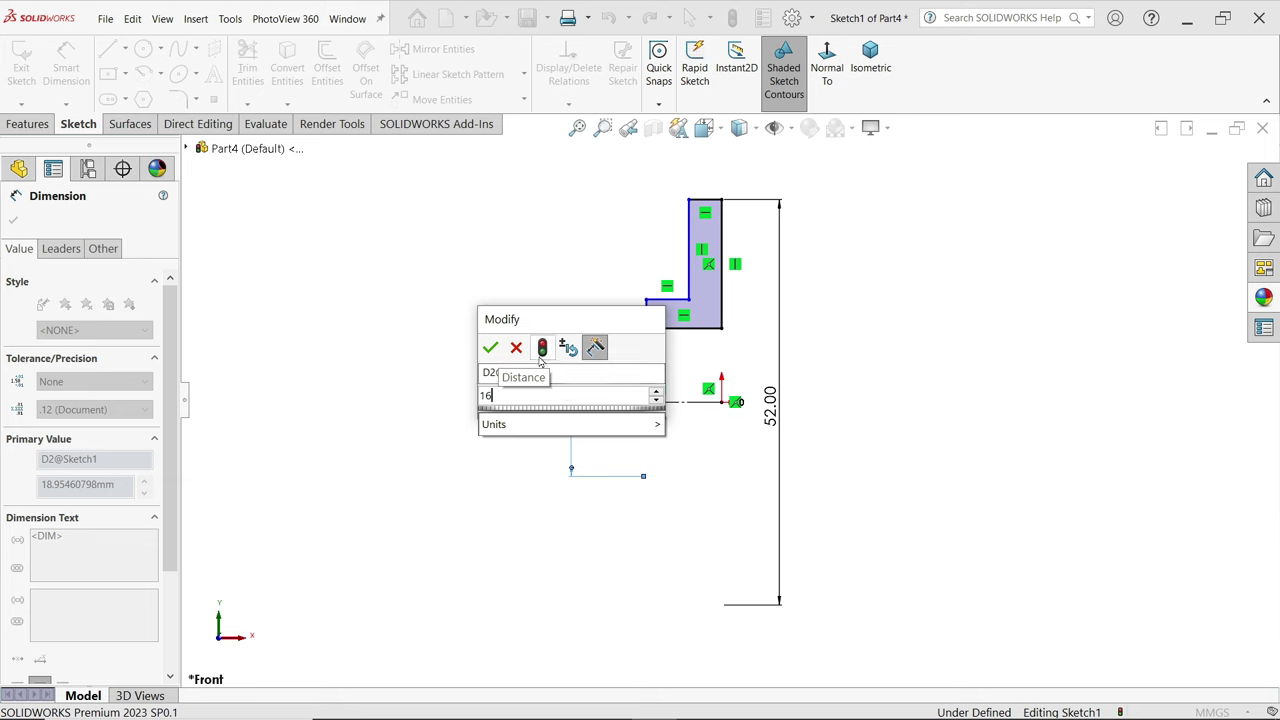
click(491, 347)
click(667, 311)
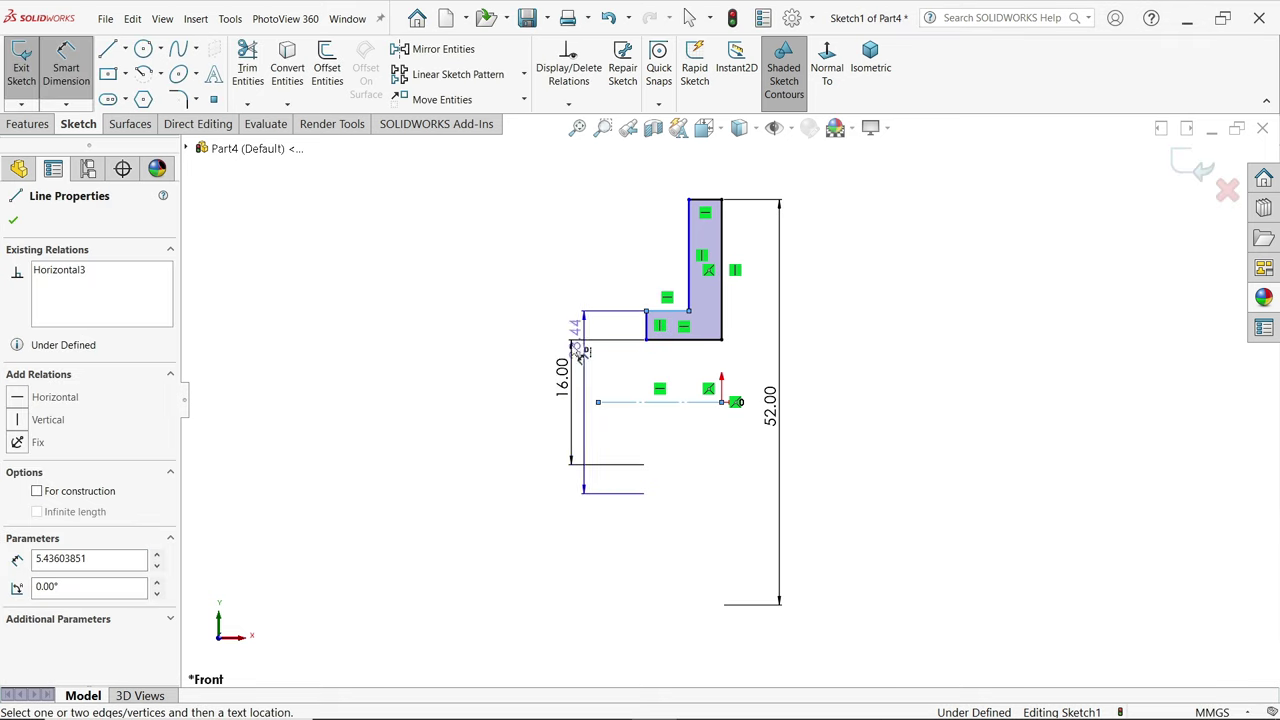
click(510, 403)
text(25)
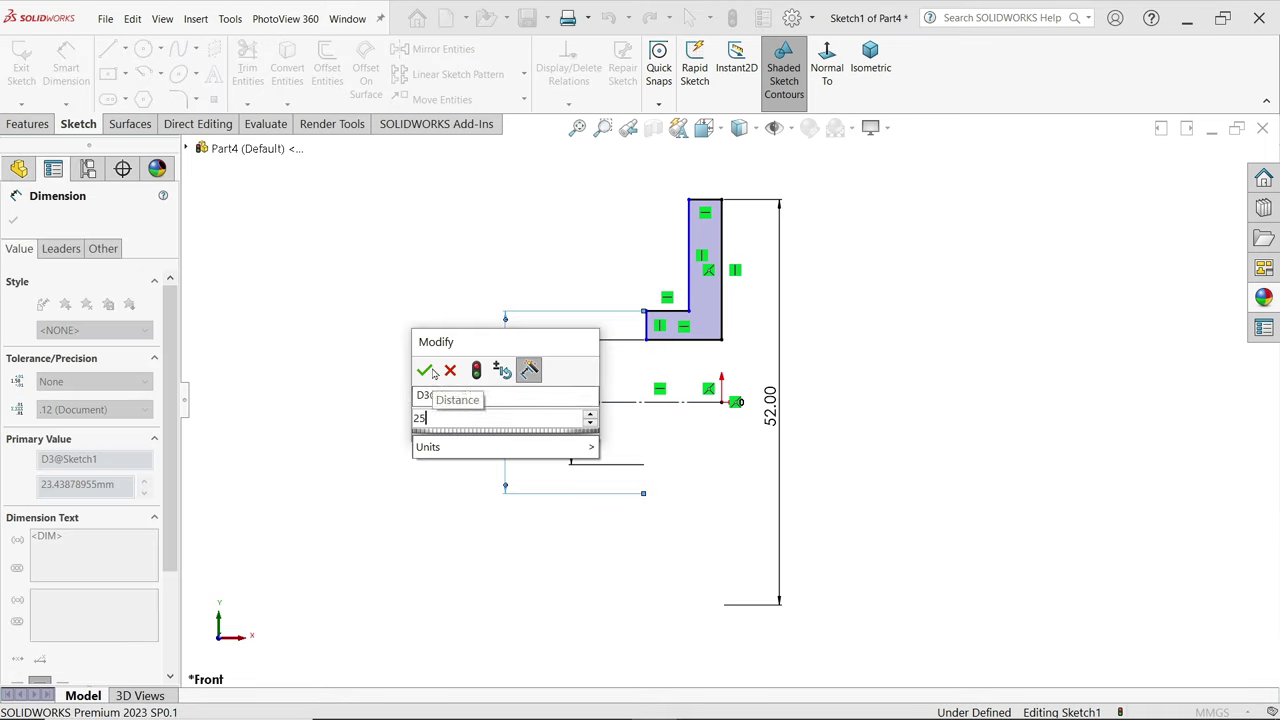
click(423, 369)
- Add the 5 mm and 7 mm width dimensions to fully define the sketch
scroll(655, 268, down, 1)
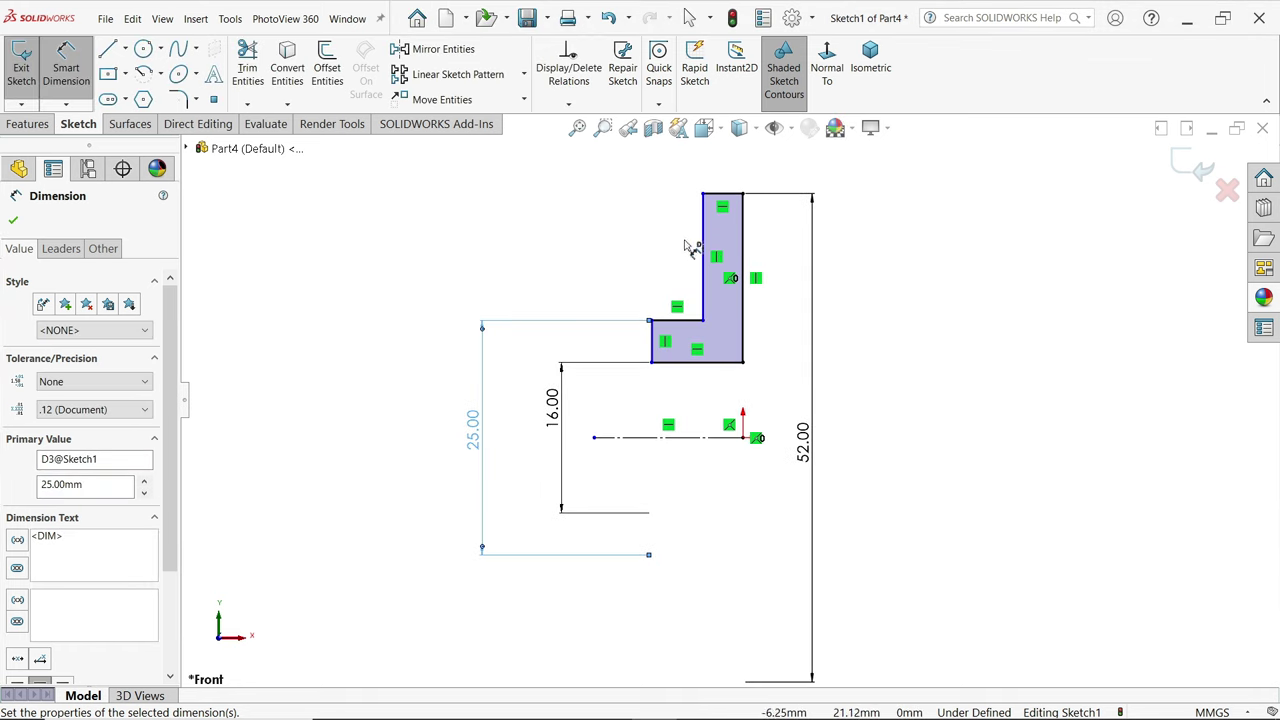
click(730, 195)
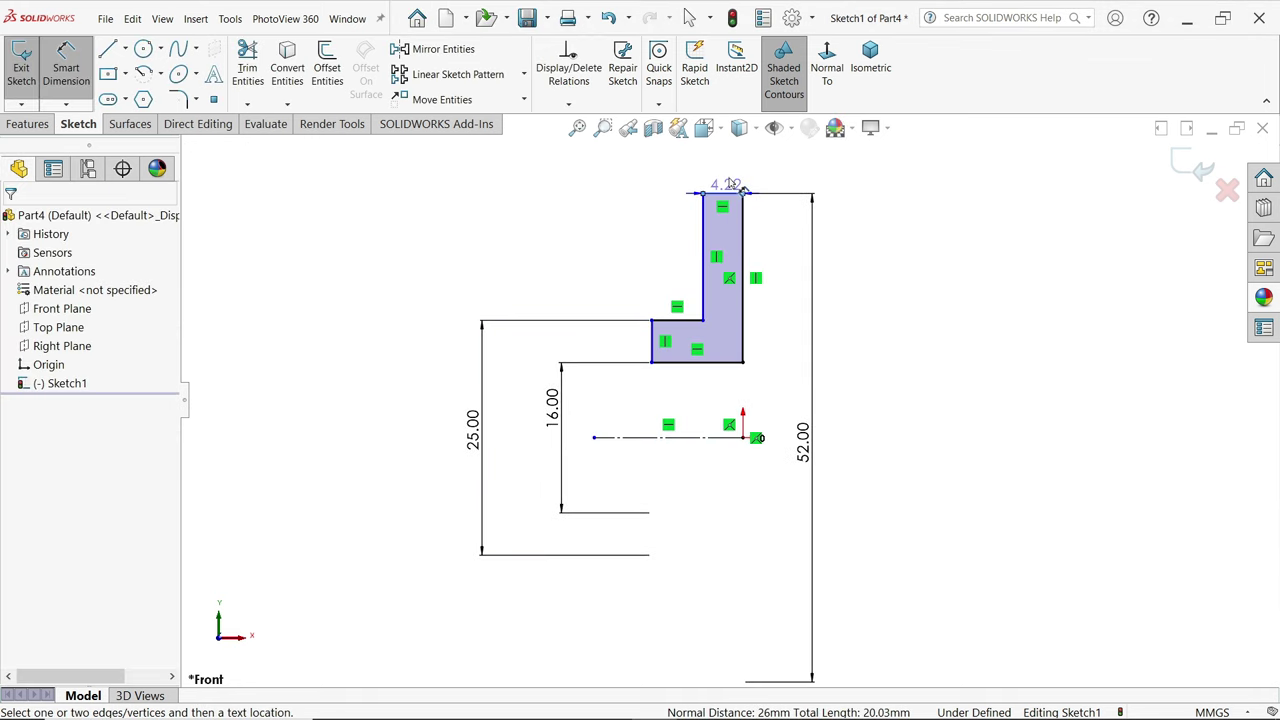
click(730, 162)
text(5)
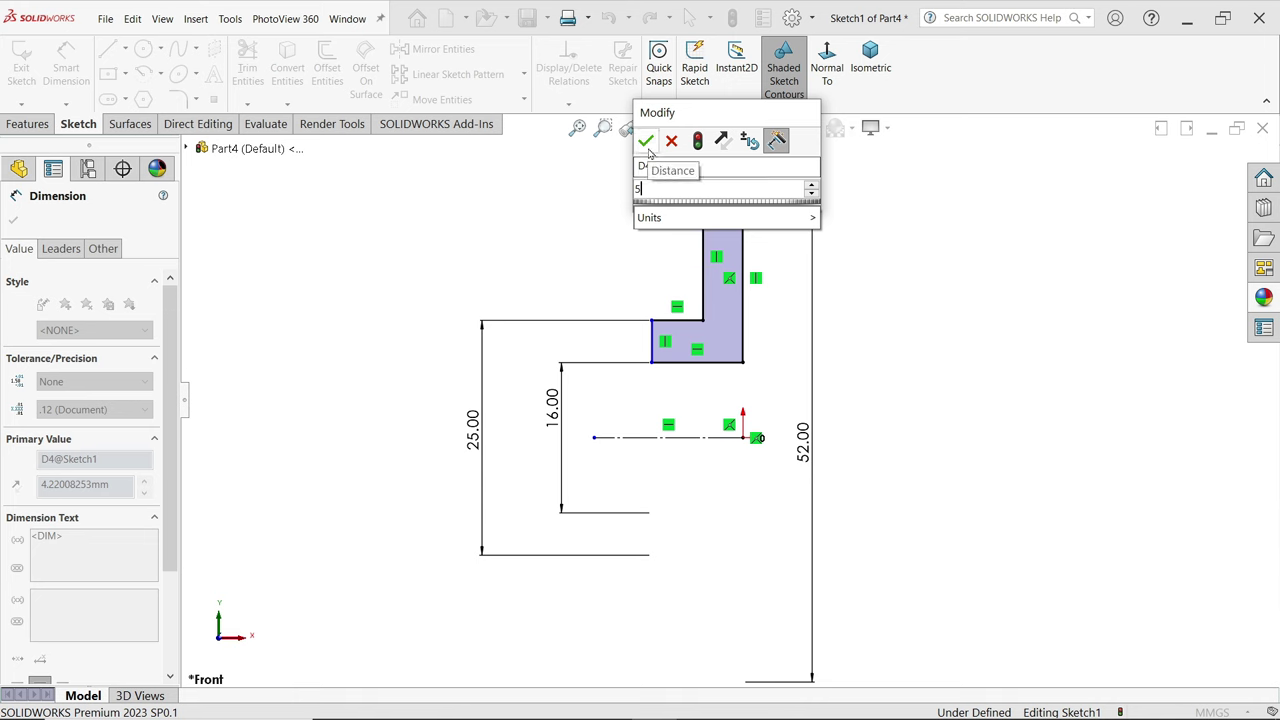
click(646, 140)
click(677, 321)
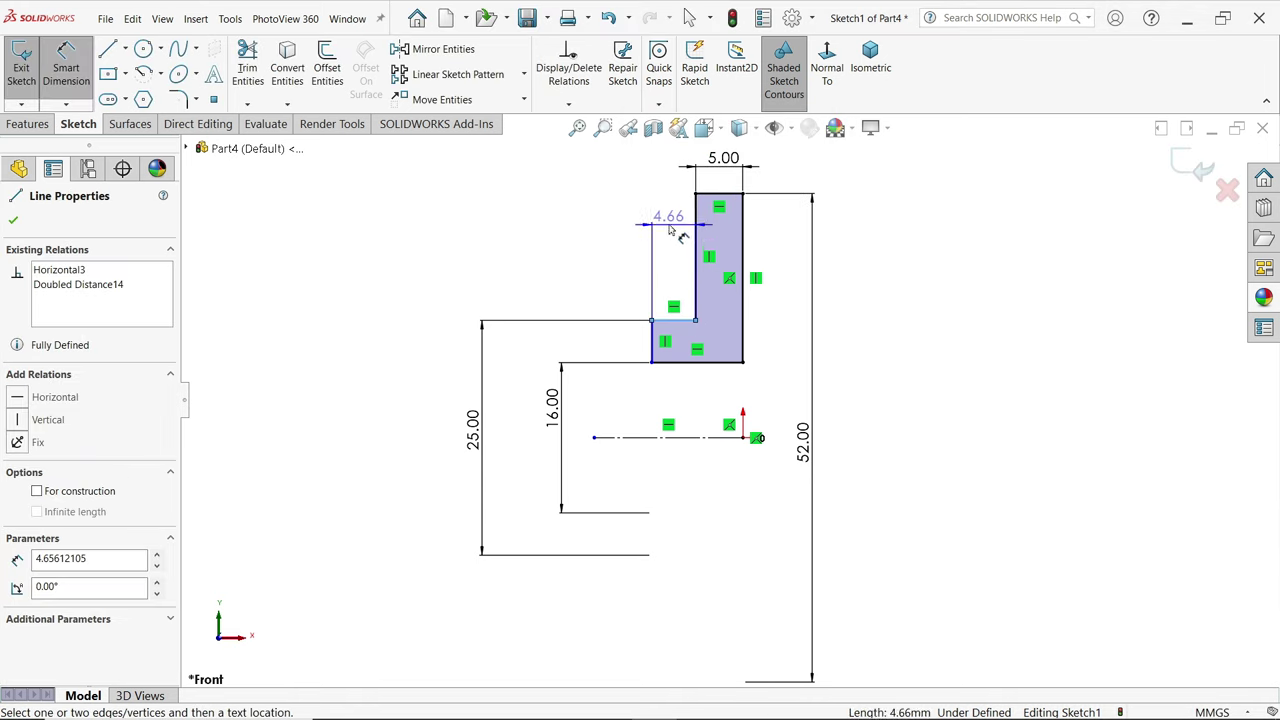
click(666, 212)
text(7)
click(587, 198)
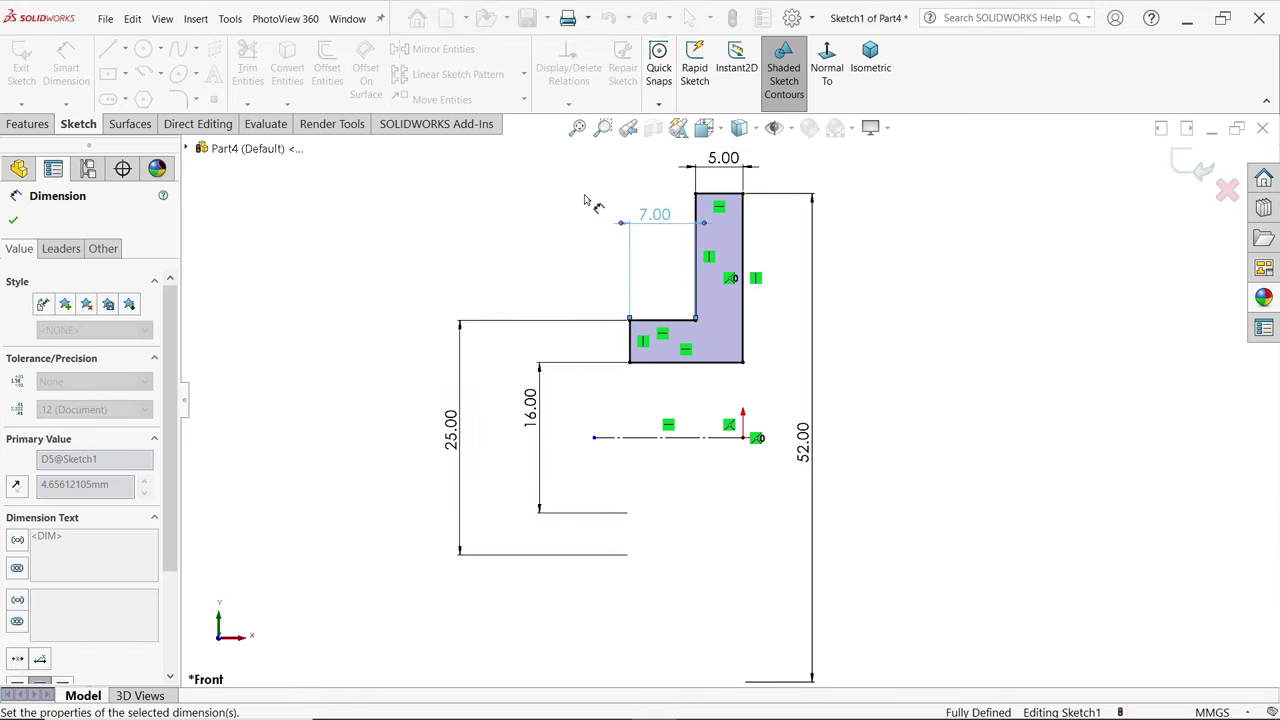
click(13, 221)
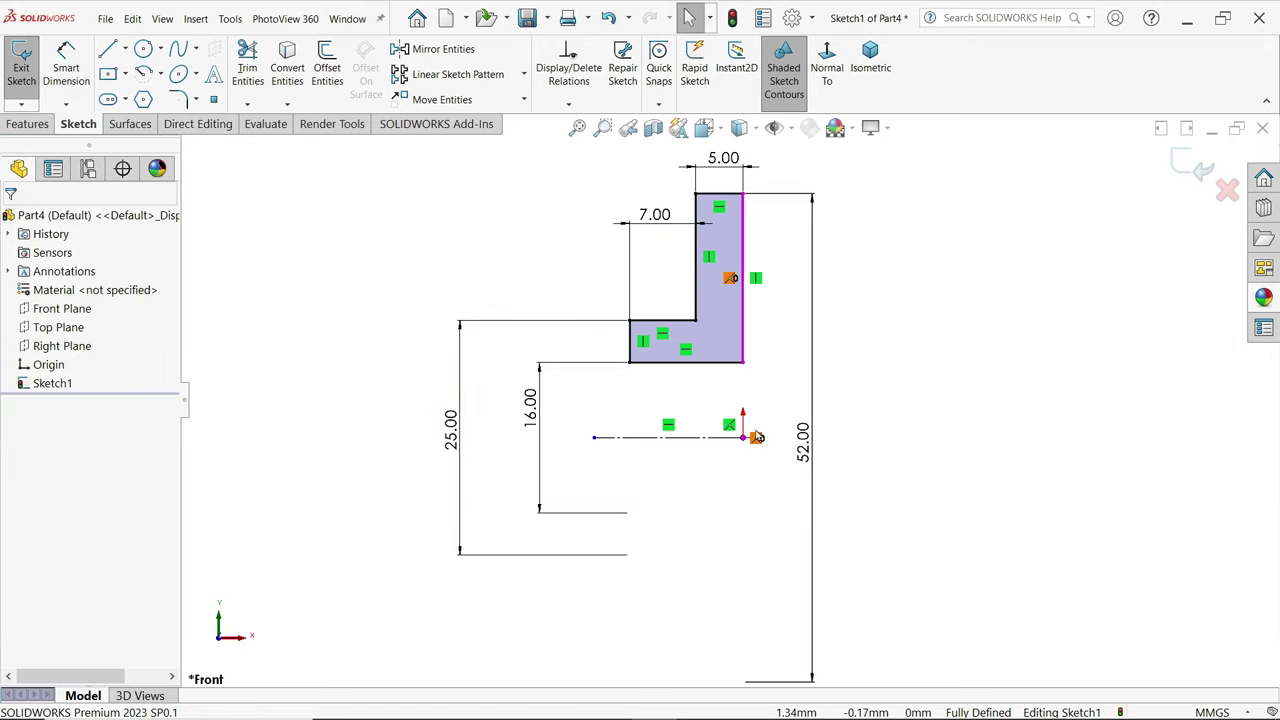
click(27, 123)
- Revolve Sketch1 360° into a solid stepped spacer and orbit to face its flat side
click(80, 62)
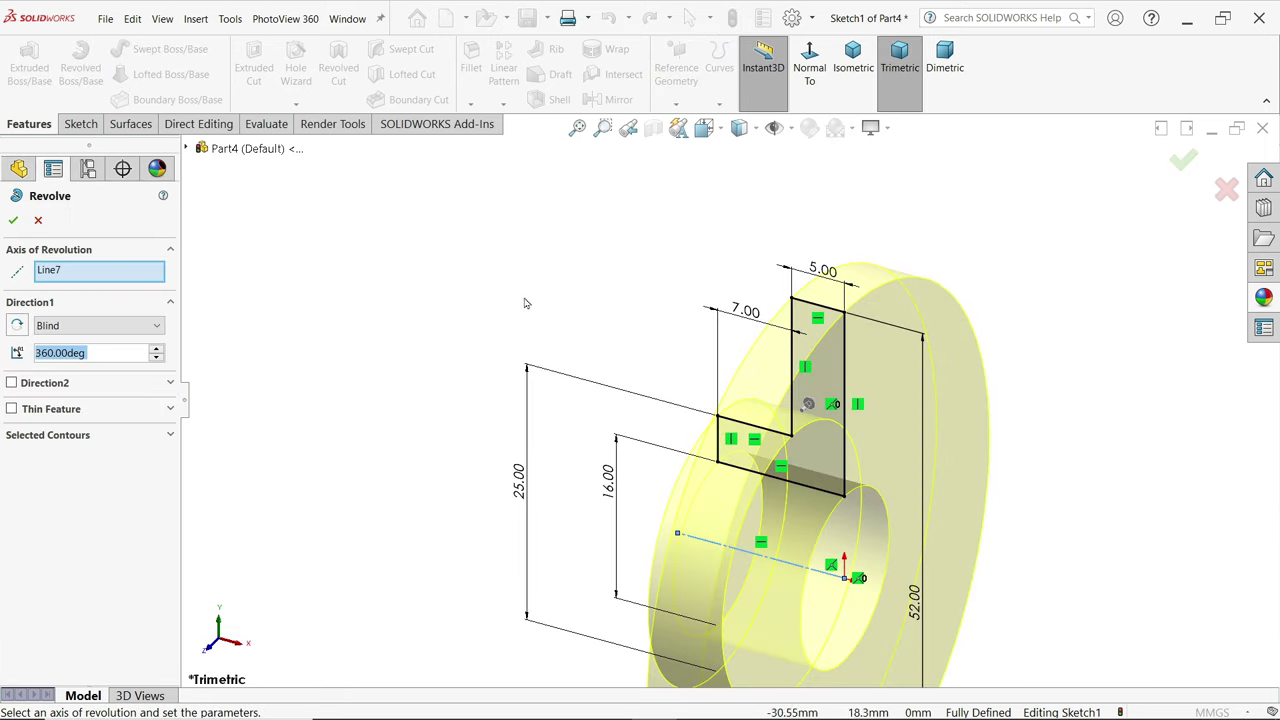
scroll(880, 497, up, 5)
scroll(634, 415, down, 4)
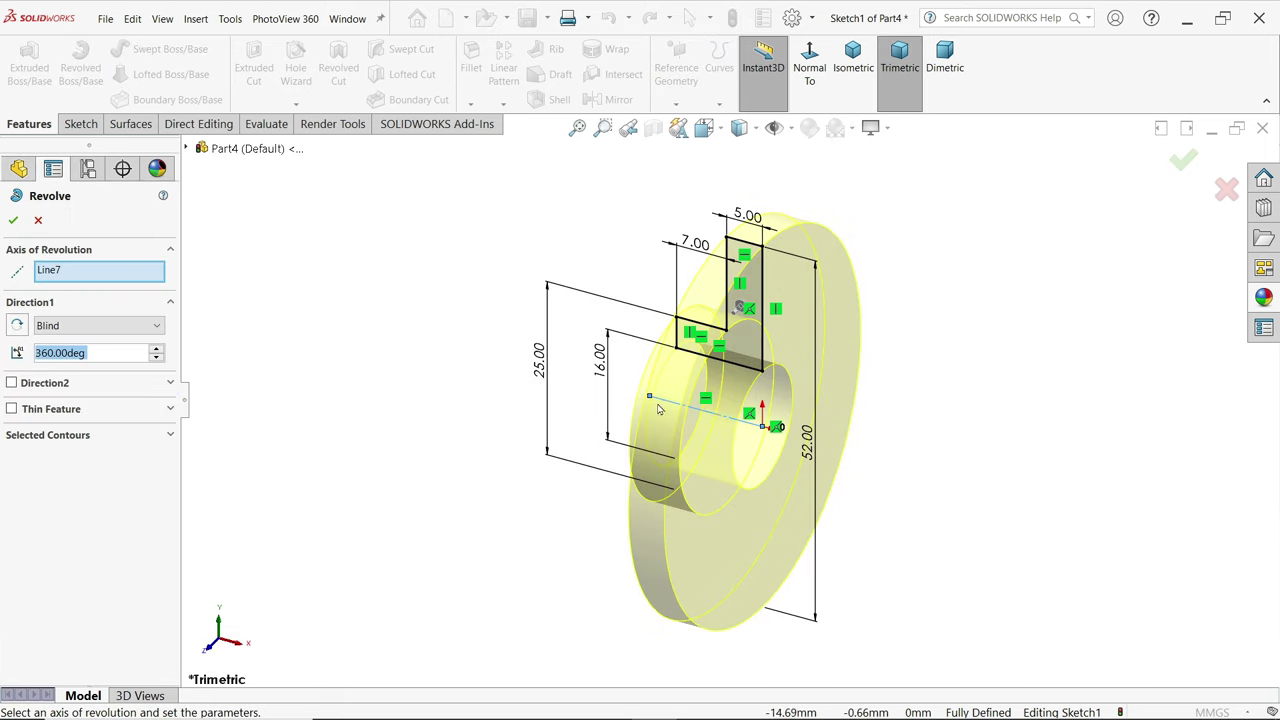
middle_drag(659, 409, 571, 421)
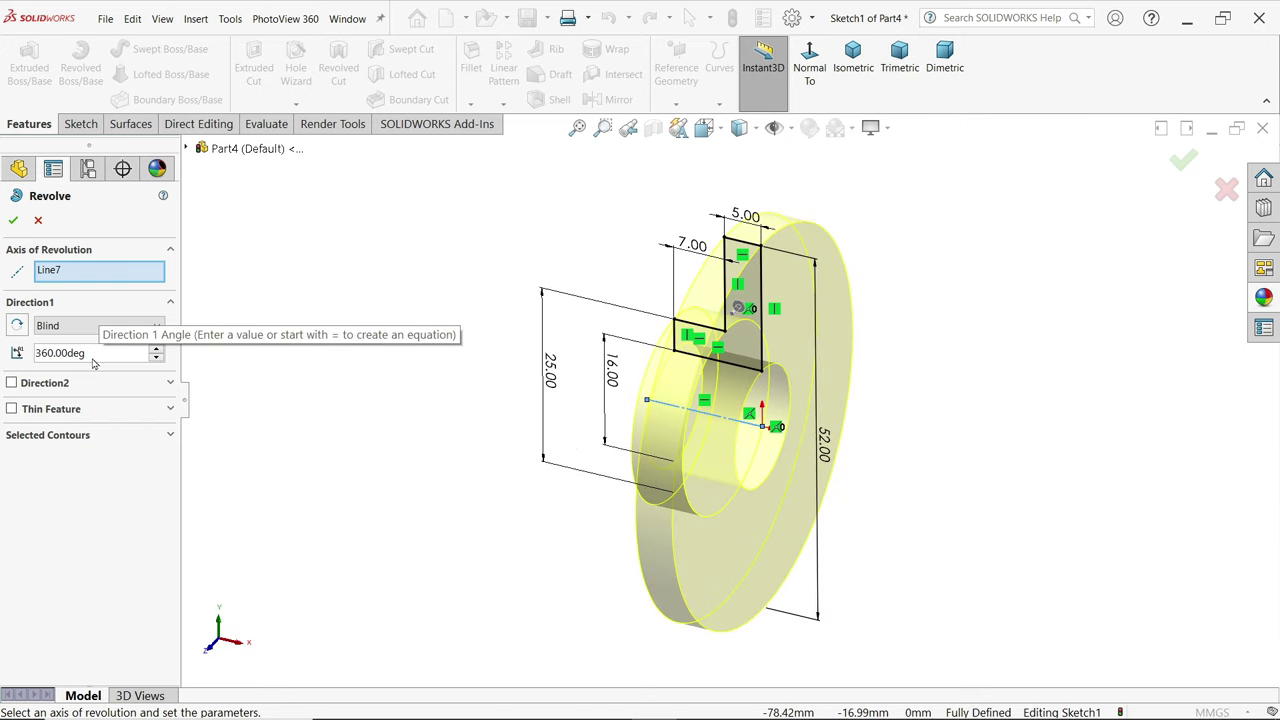
click(13, 220)
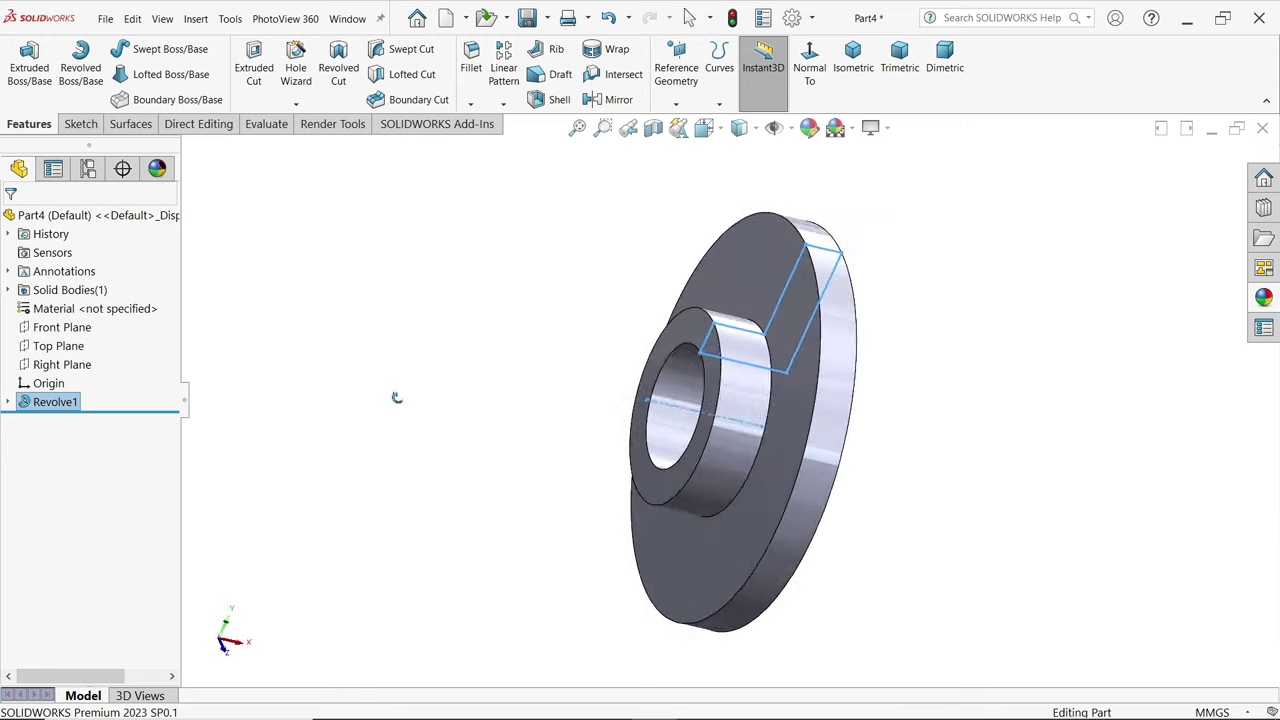
middle_drag(396, 397, 474, 418)
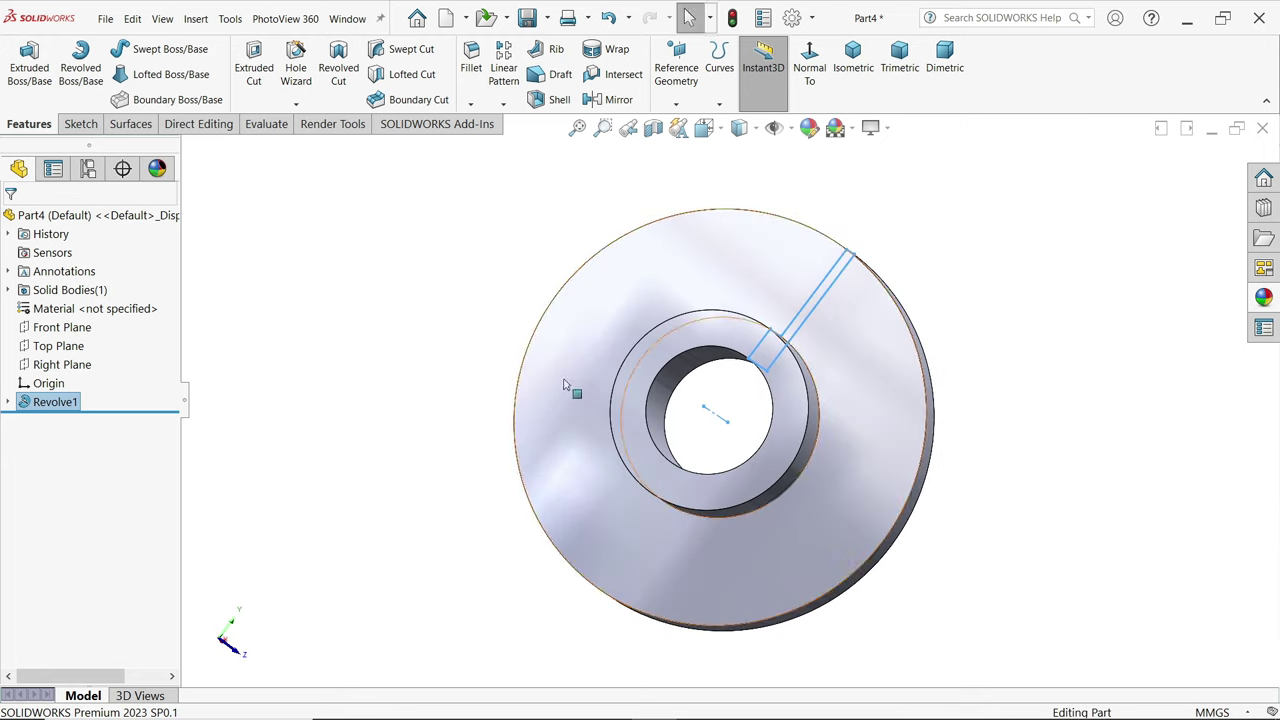
- Start a sketch on the flange face with a Ø35 construction circle at the origin
click(617, 320)
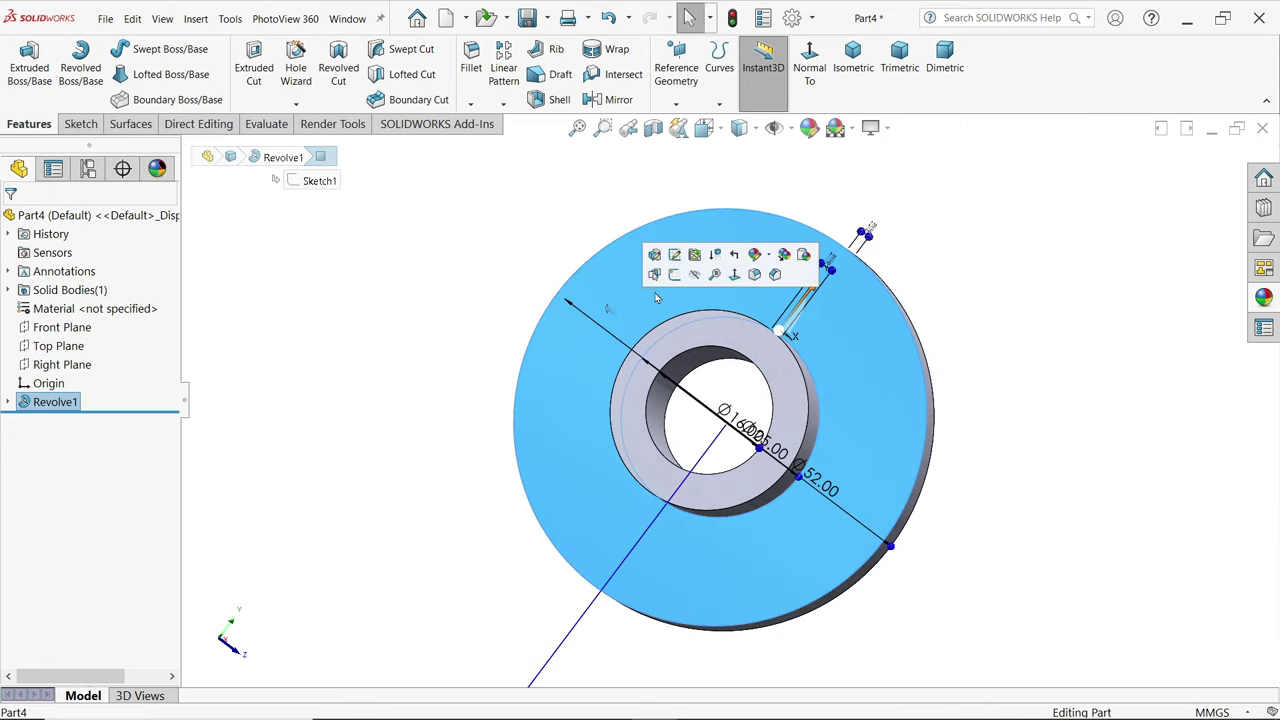
click(675, 278)
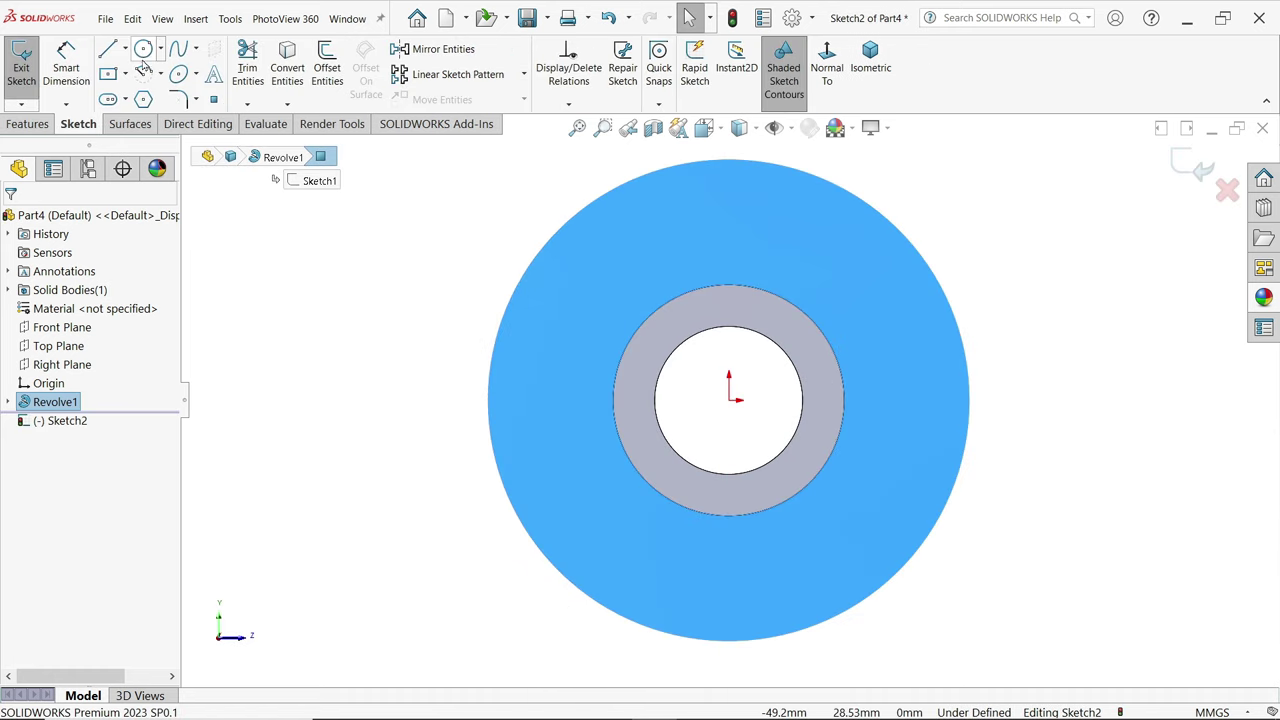
click(143, 49)
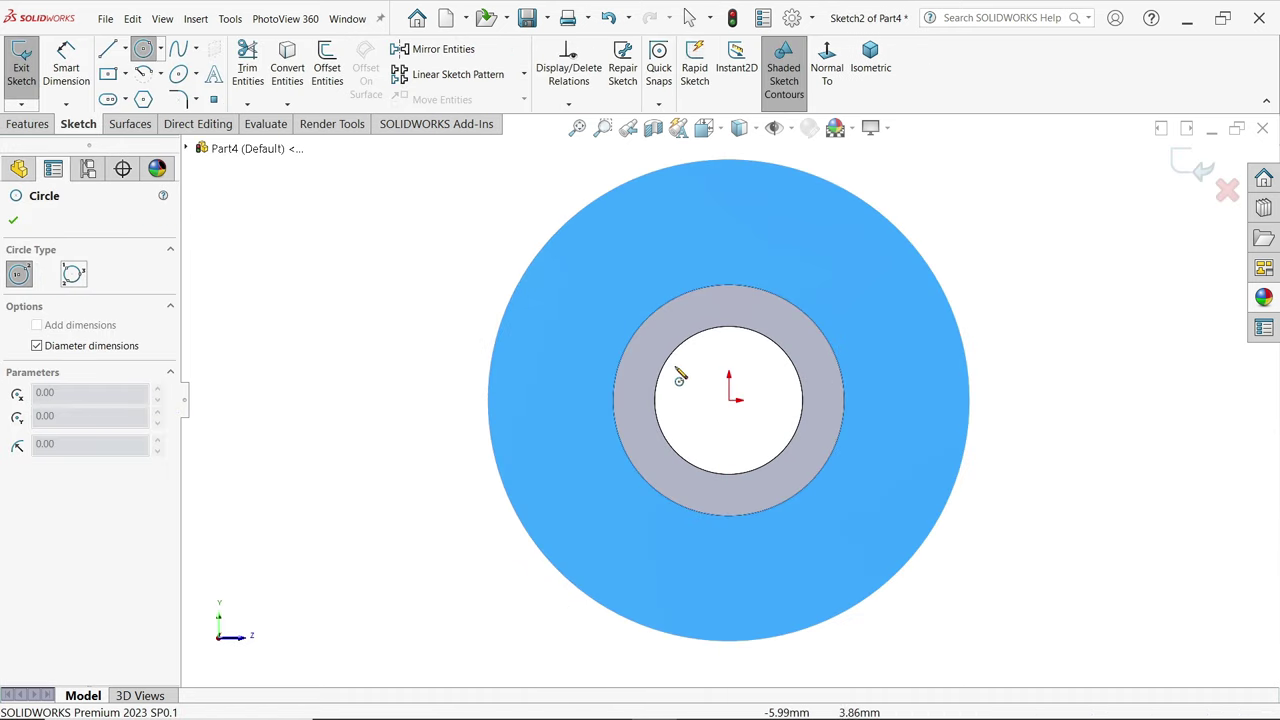
click(729, 400)
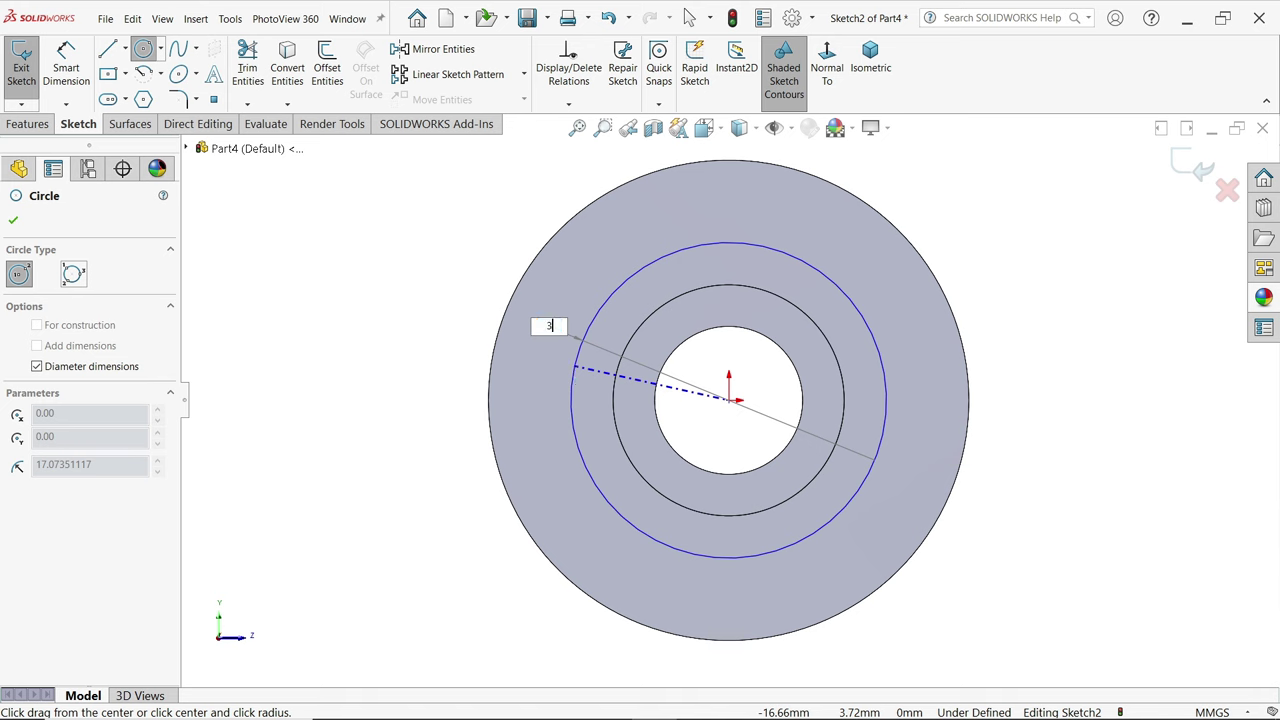
text(35)
key(Return)
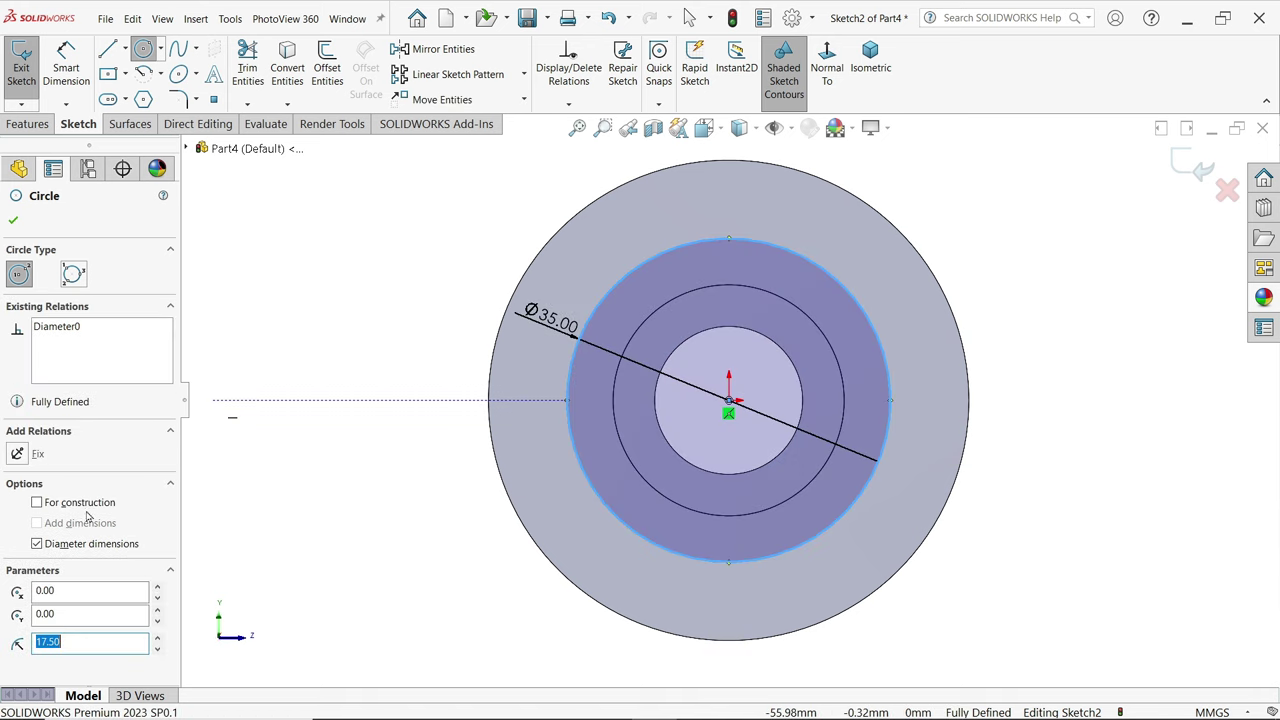
click(38, 502)
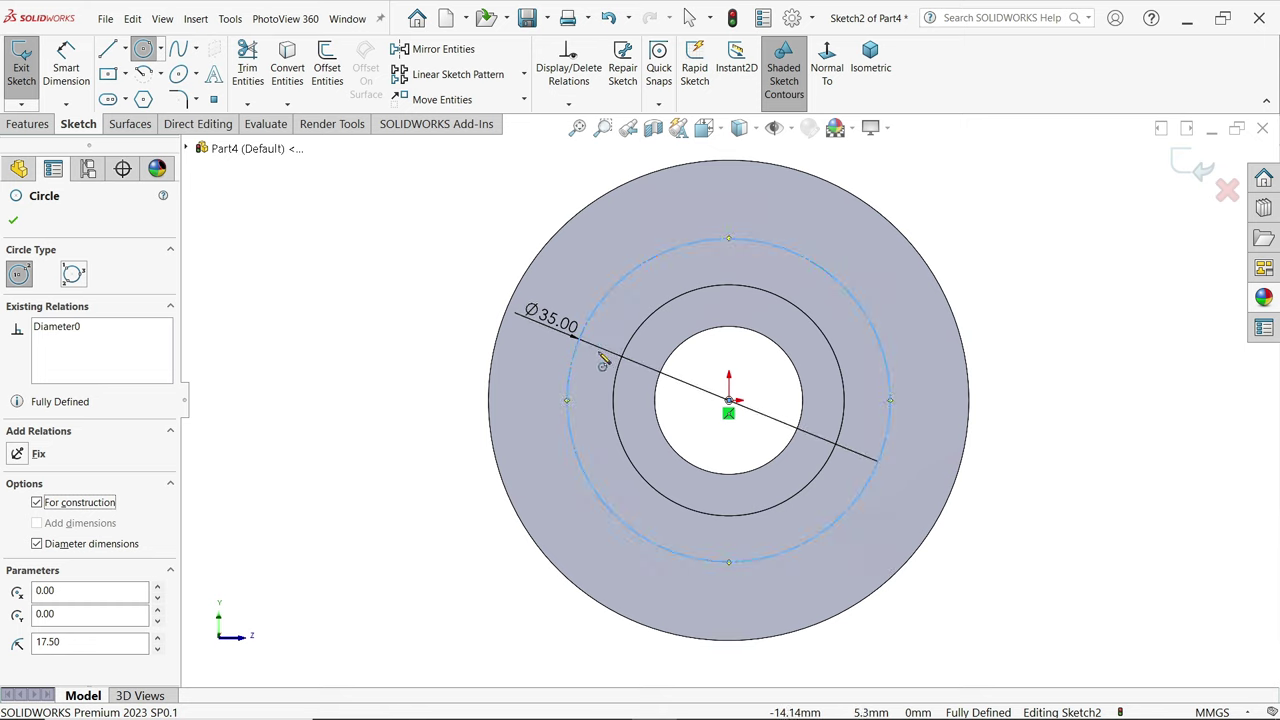
- Add a Ø6 circle centred on the top of the construction circle
click(729, 241)
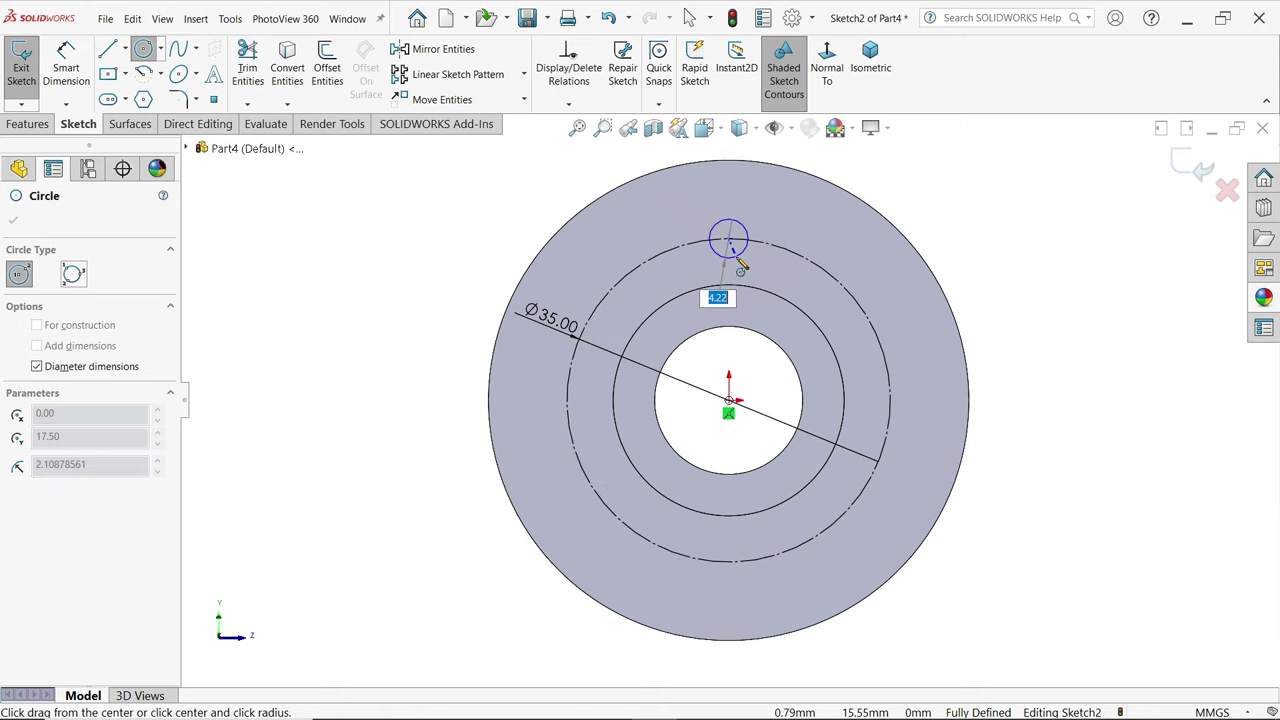
text(6)
key(Return)
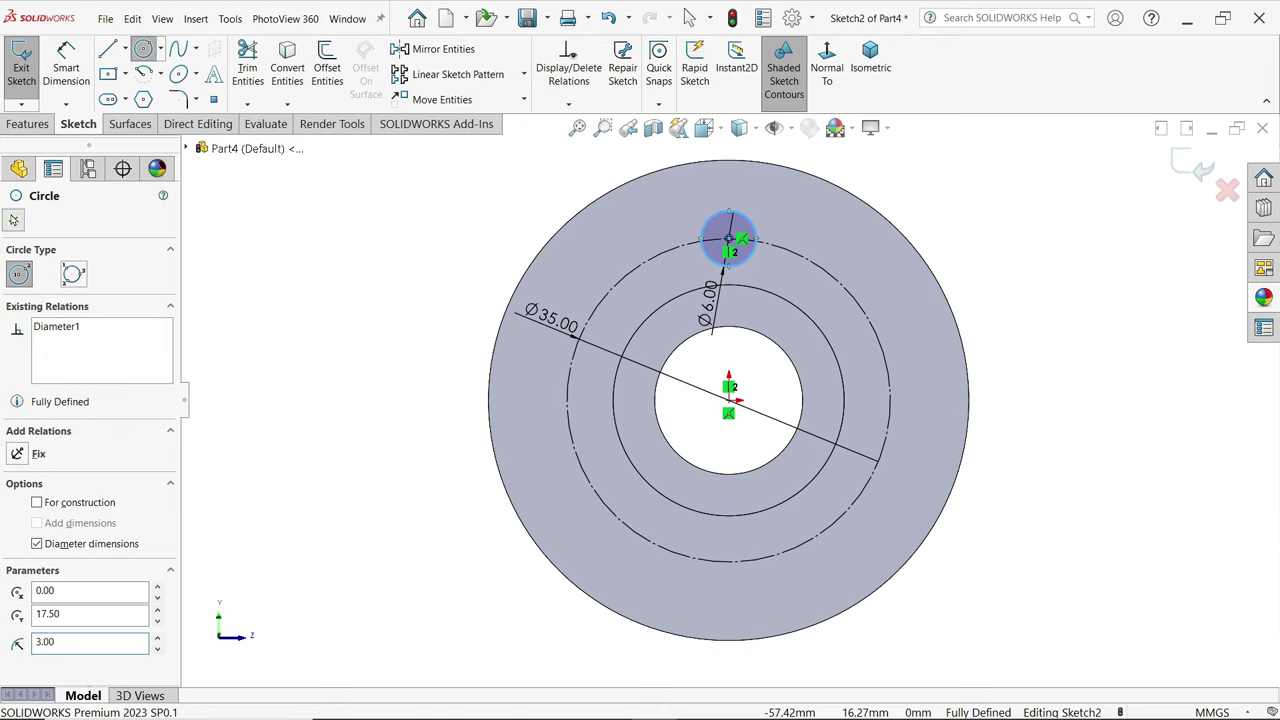
click(13, 220)
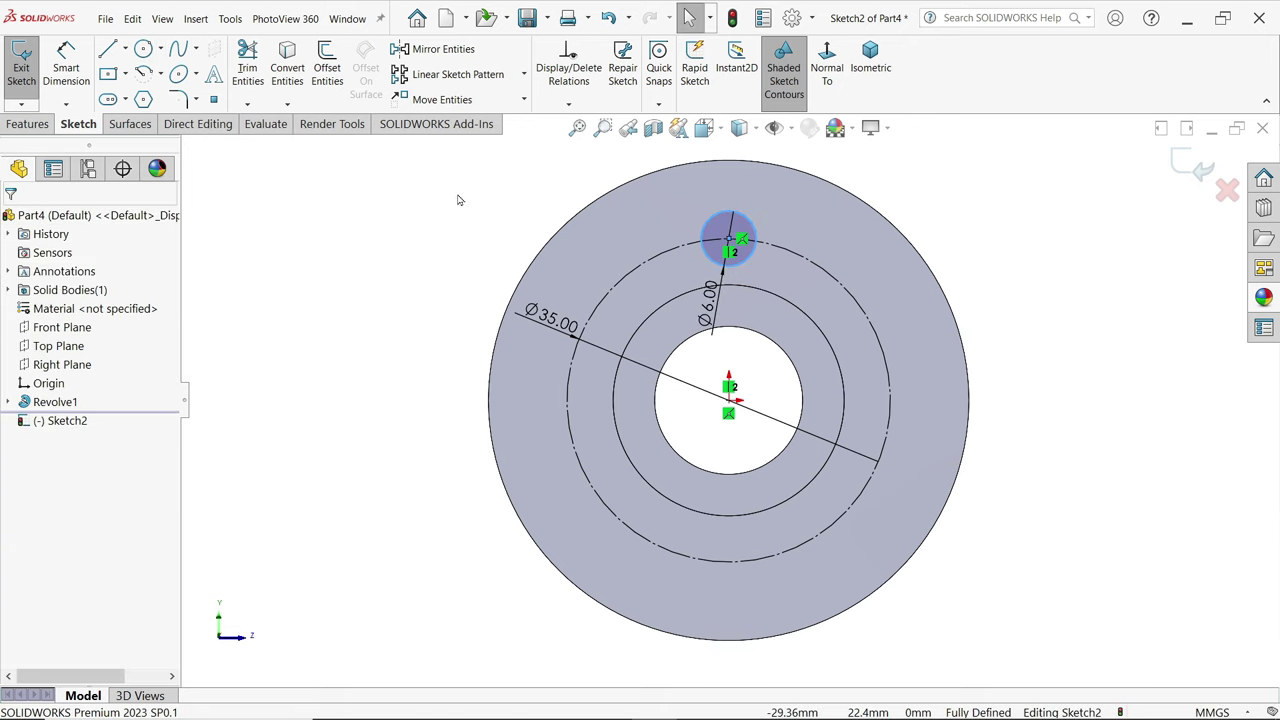
click(523, 74)
- Circular-pattern the Ø6 circle into 3 instances about the origin
click(474, 118)
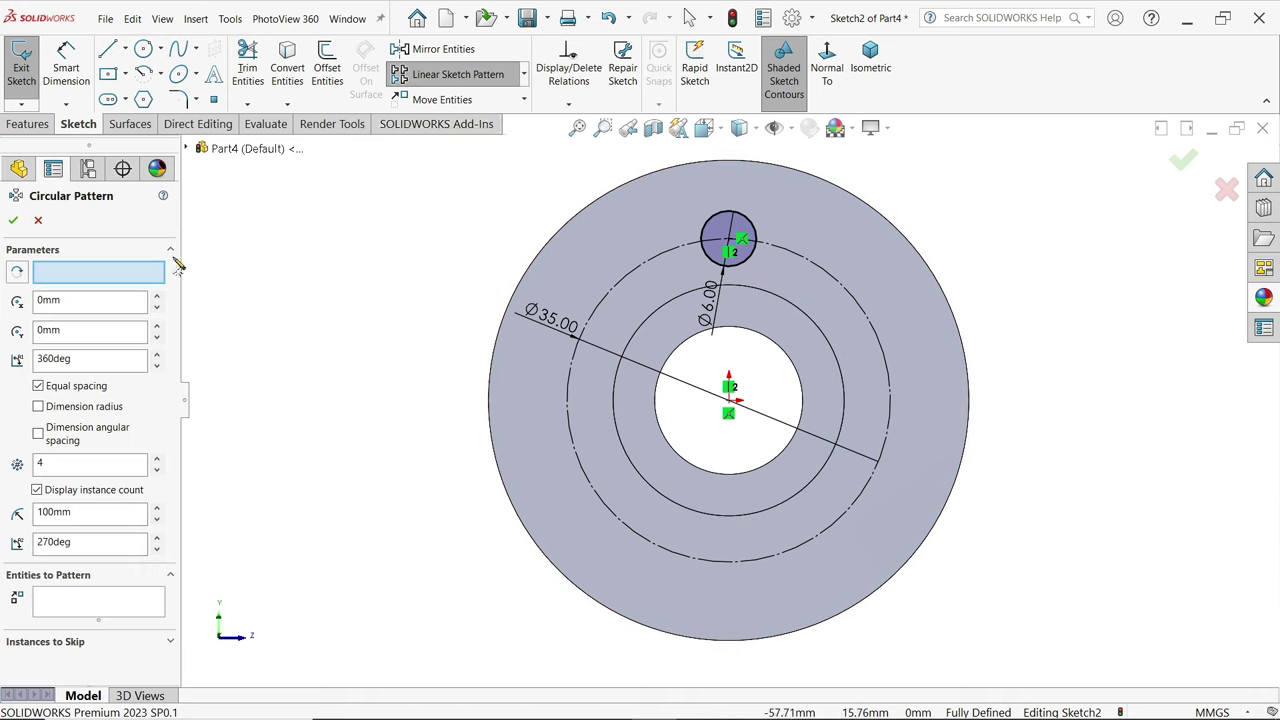
click(731, 403)
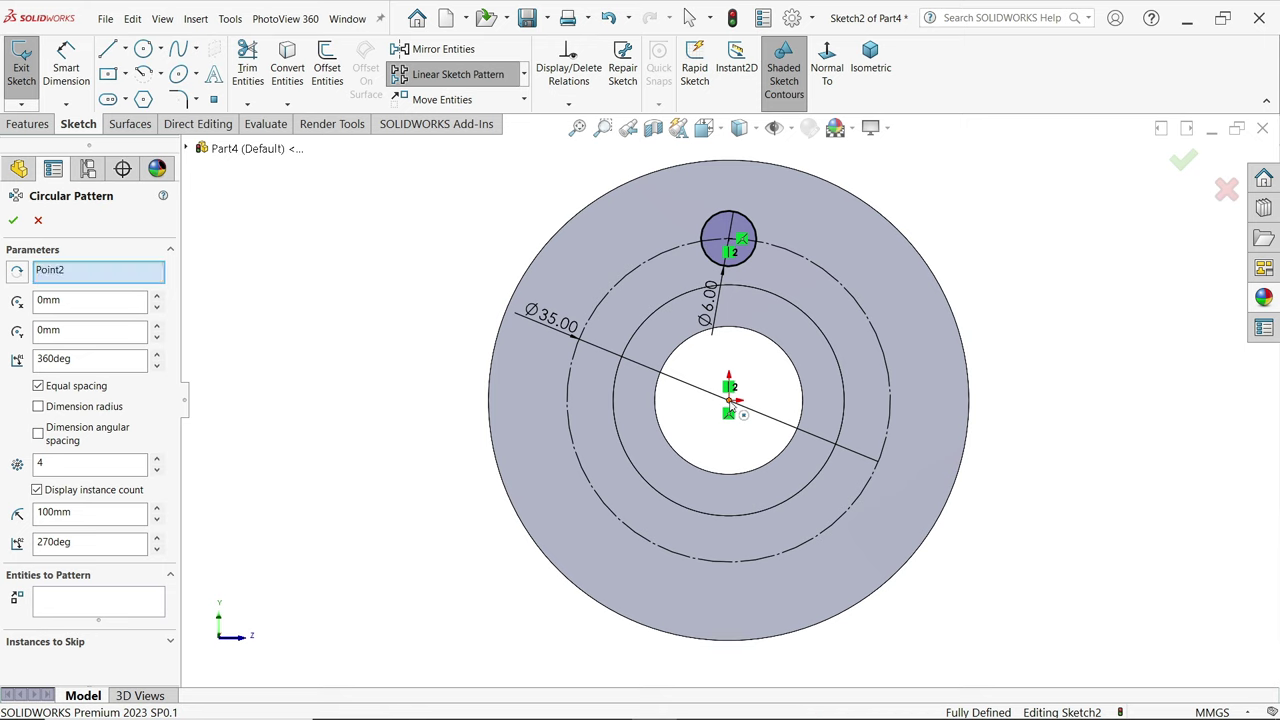
double_click(29, 462)
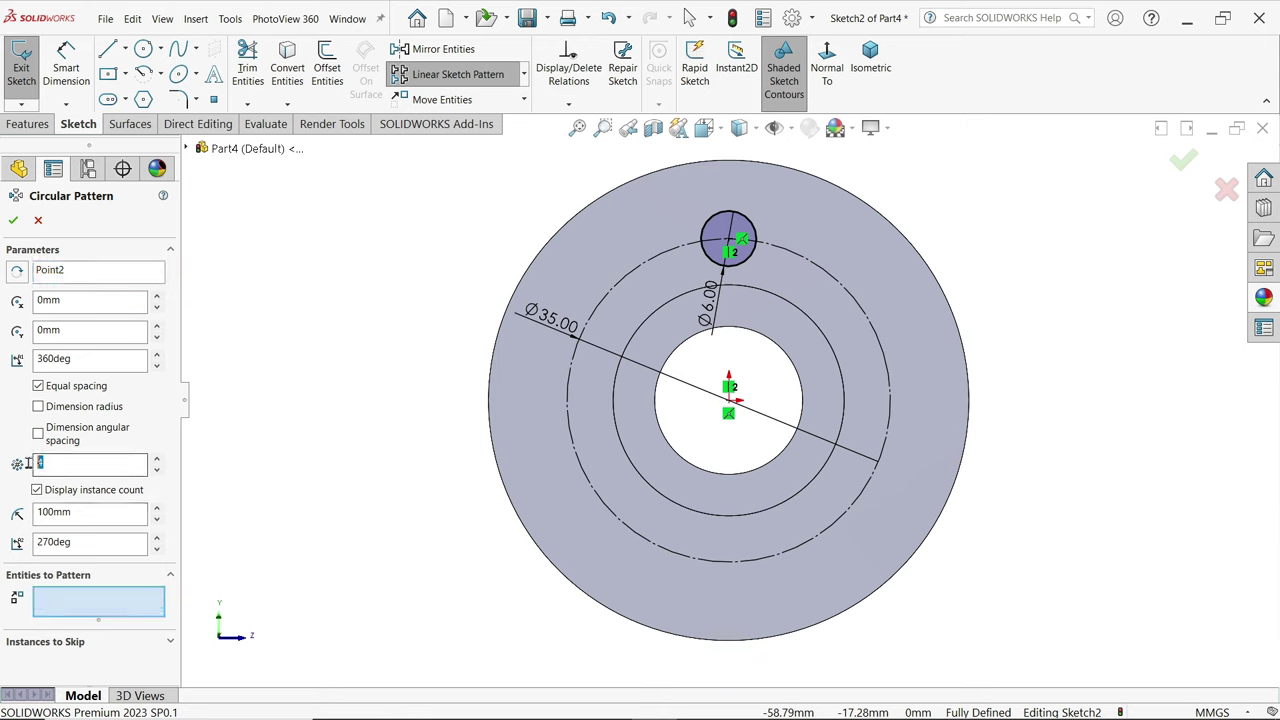
text(3)
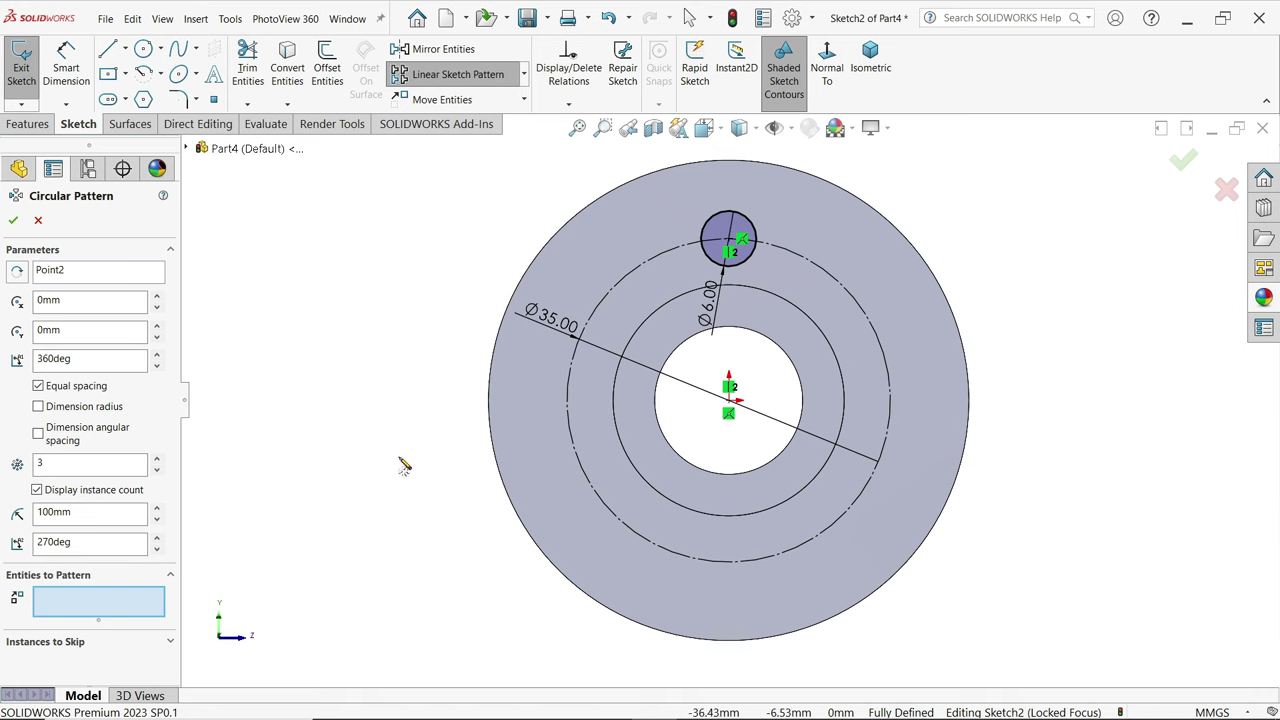
click(750, 270)
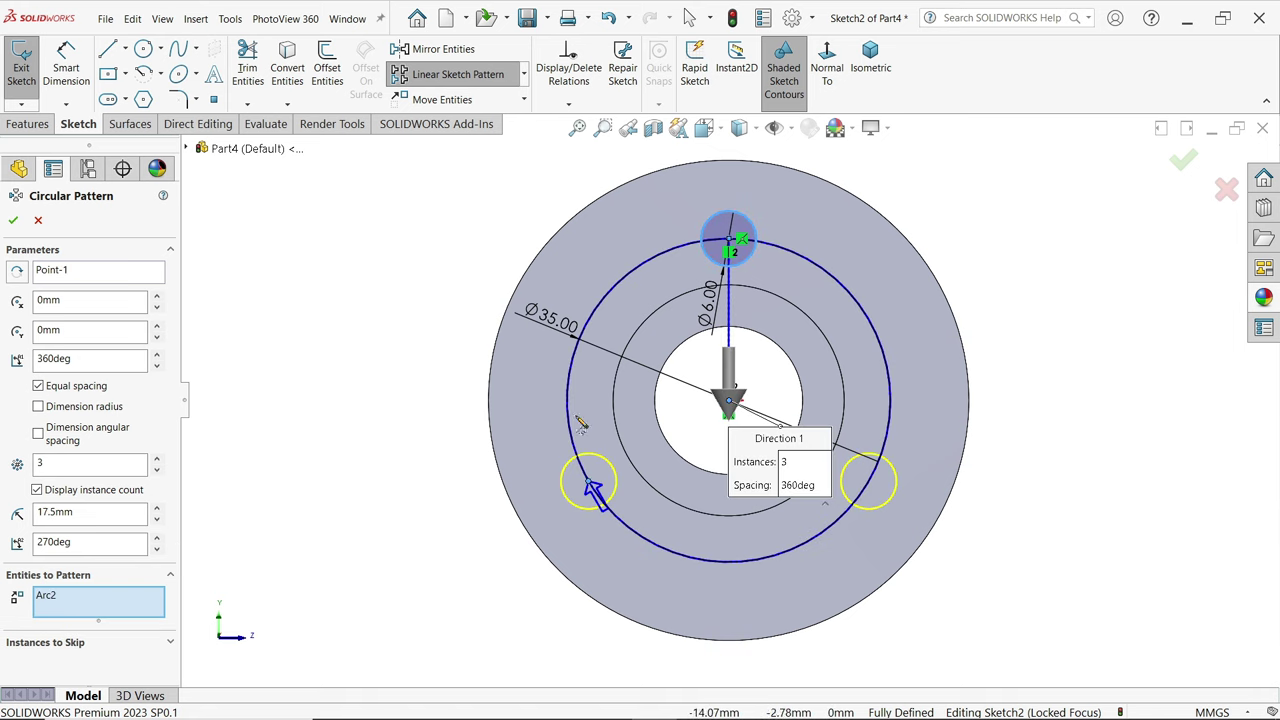
click(13, 220)
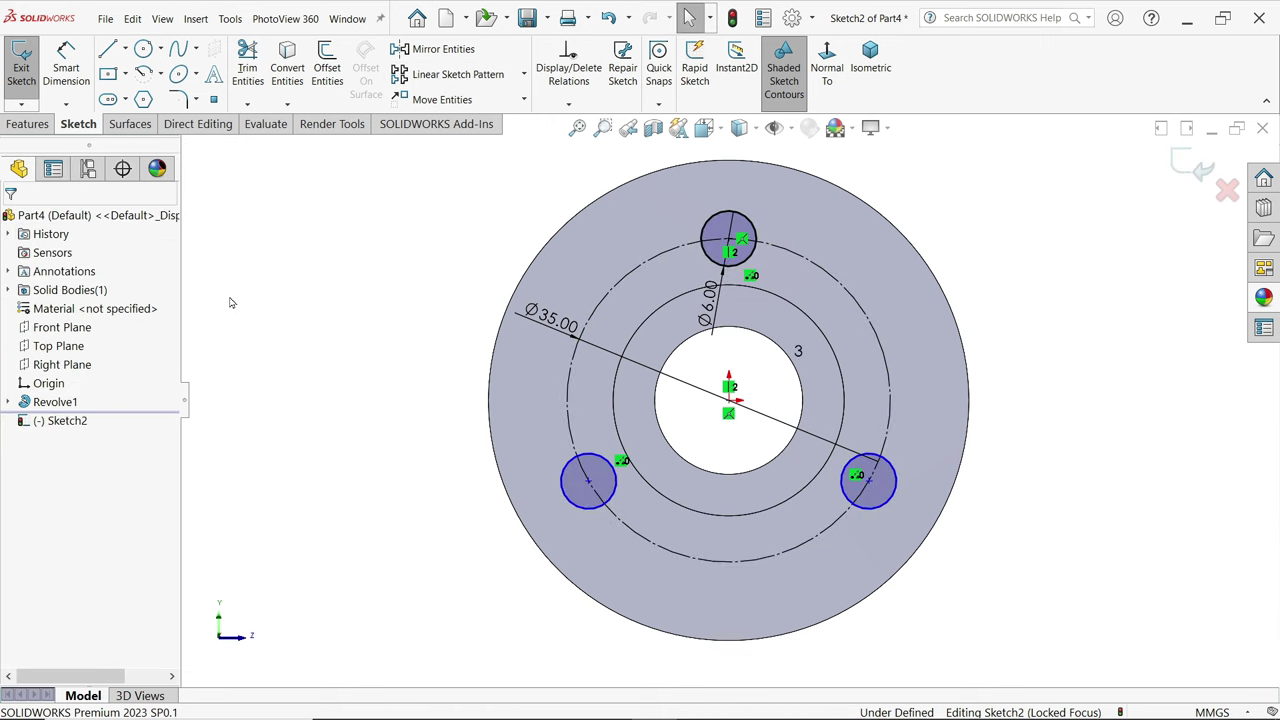
- Add Coincident relations tying the patterned circle centres to the Ø35 construction circle
scroll(650, 520, down, 2)
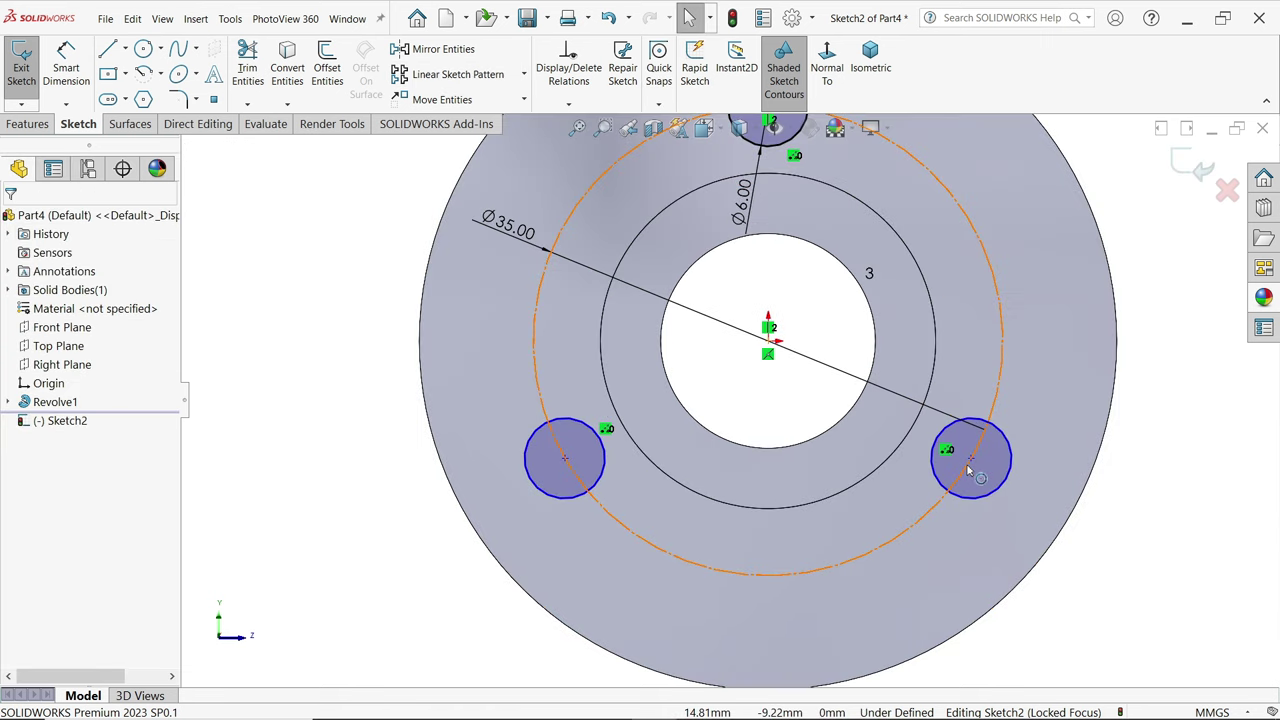
click(971, 461)
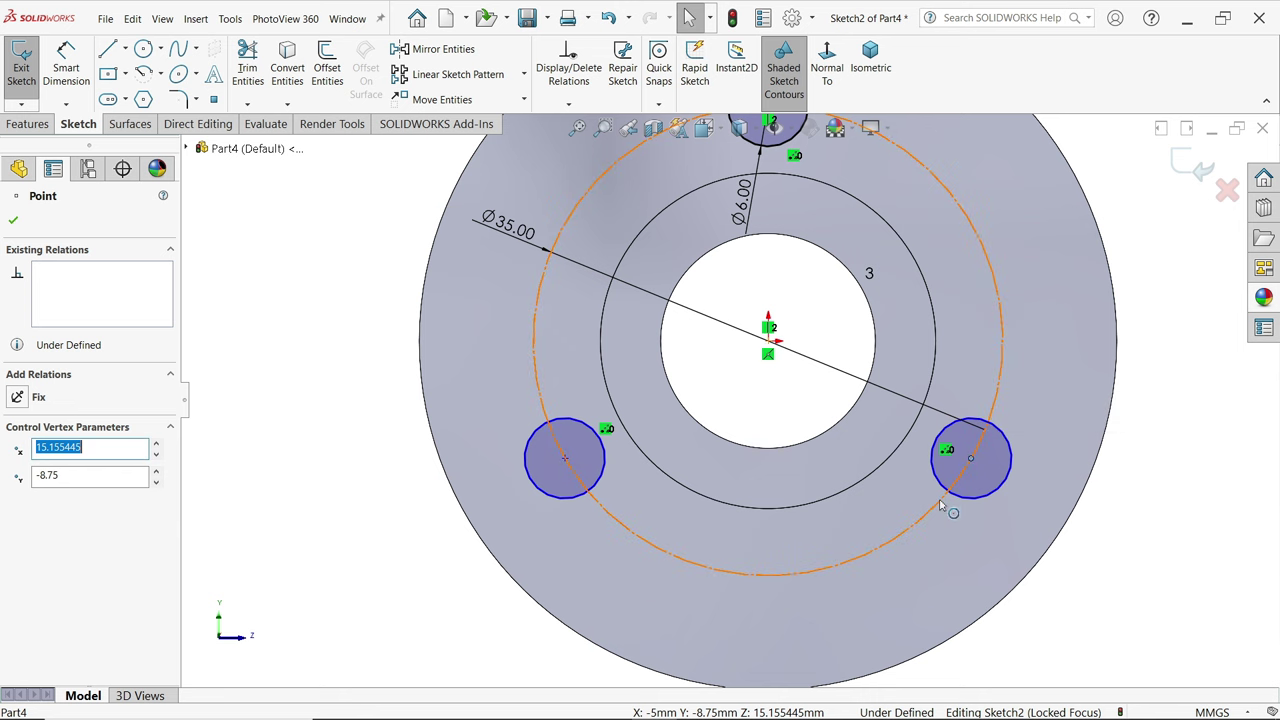
ctrl+click(943, 508)
click(998, 443)
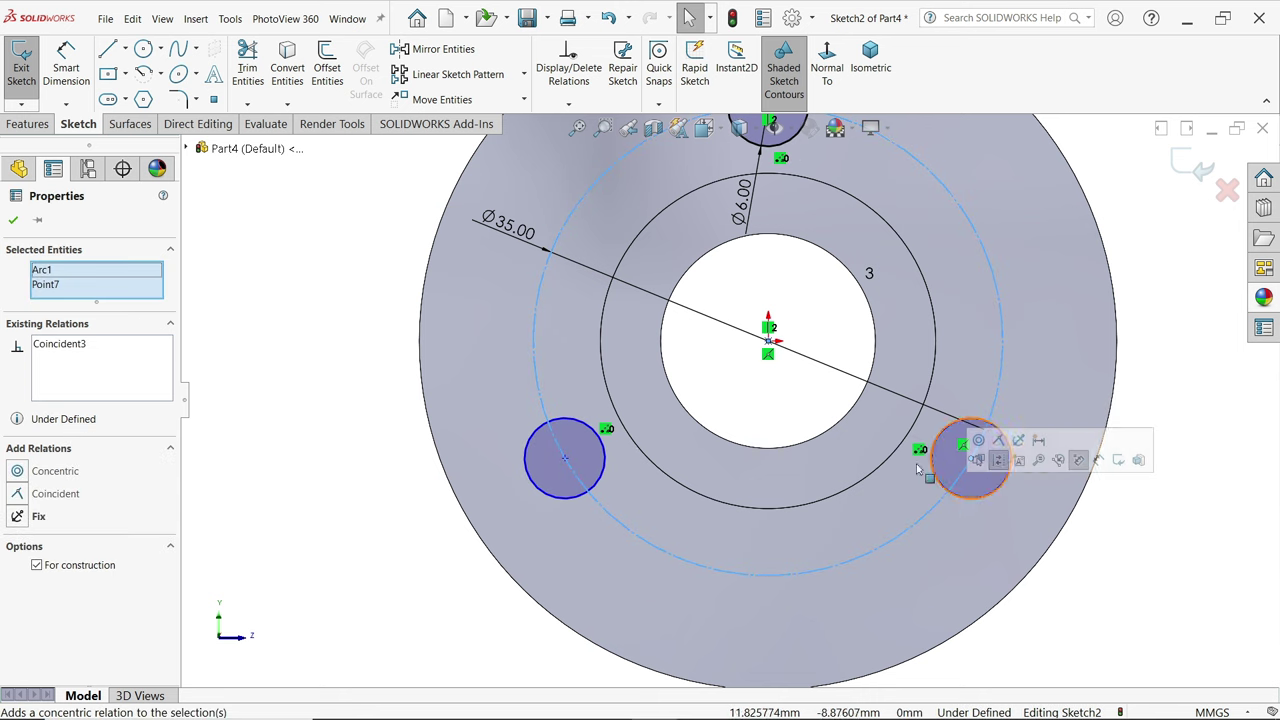
click(565, 458)
ctrl+click(618, 525)
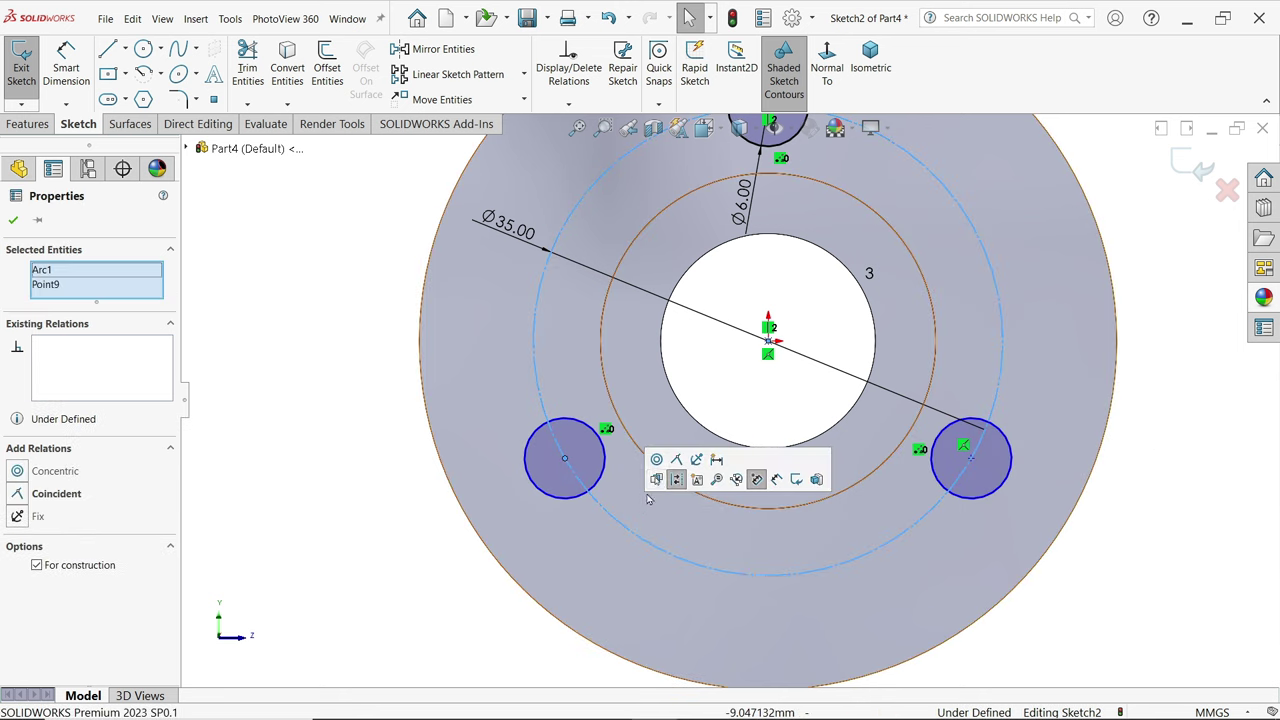
click(663, 478)
click(350, 400)
key(f)
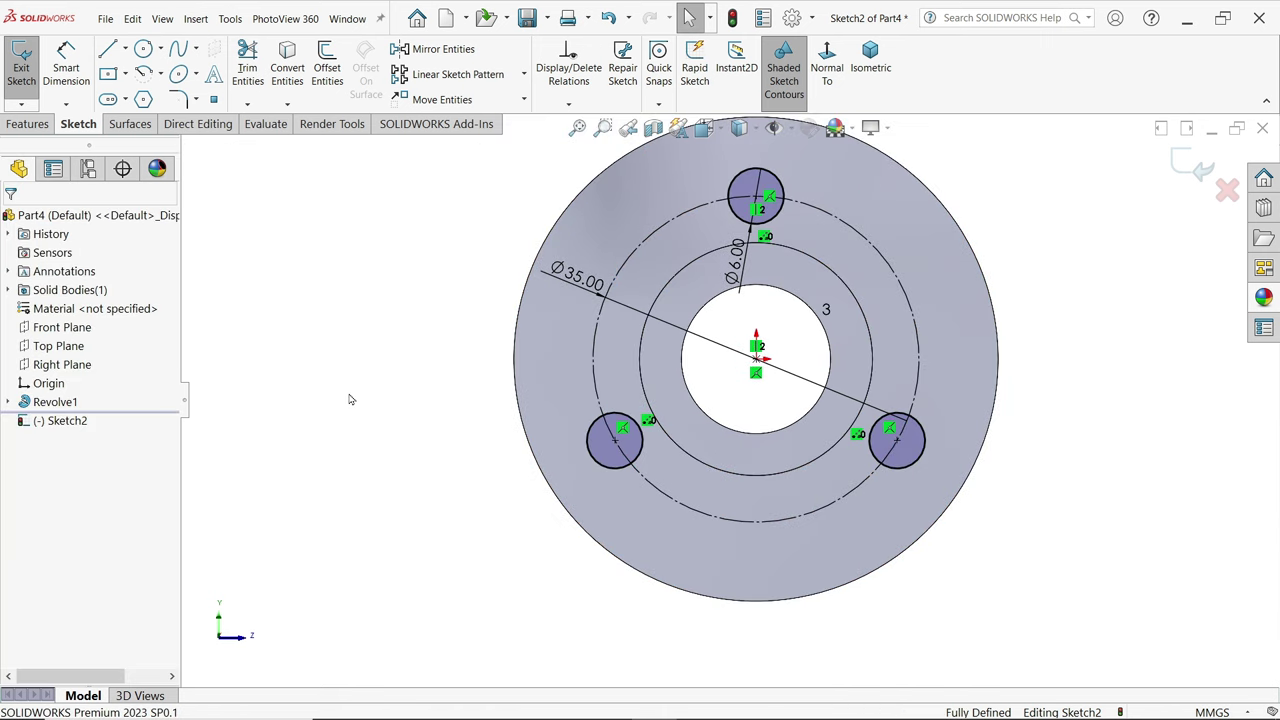
click(40, 123)
- Extrude-cut the three Ø6 circles Through All to form the flange's bolt holes
click(252, 66)
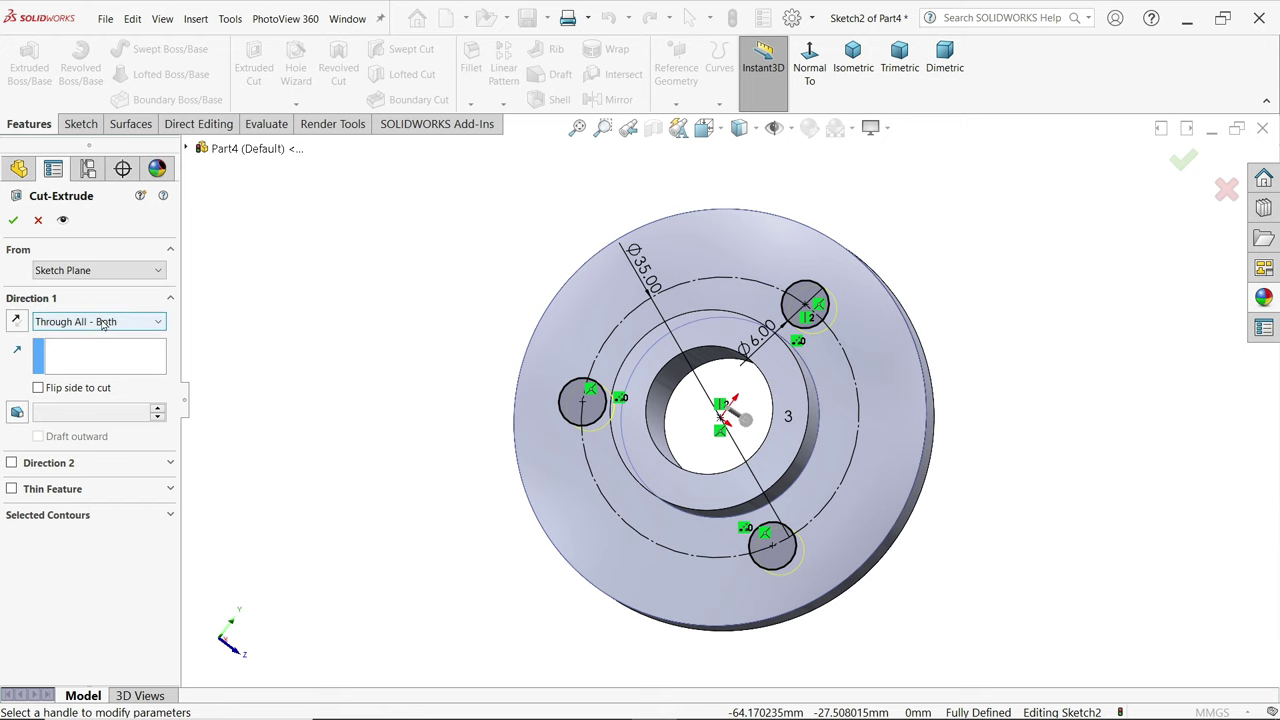
click(134, 323)
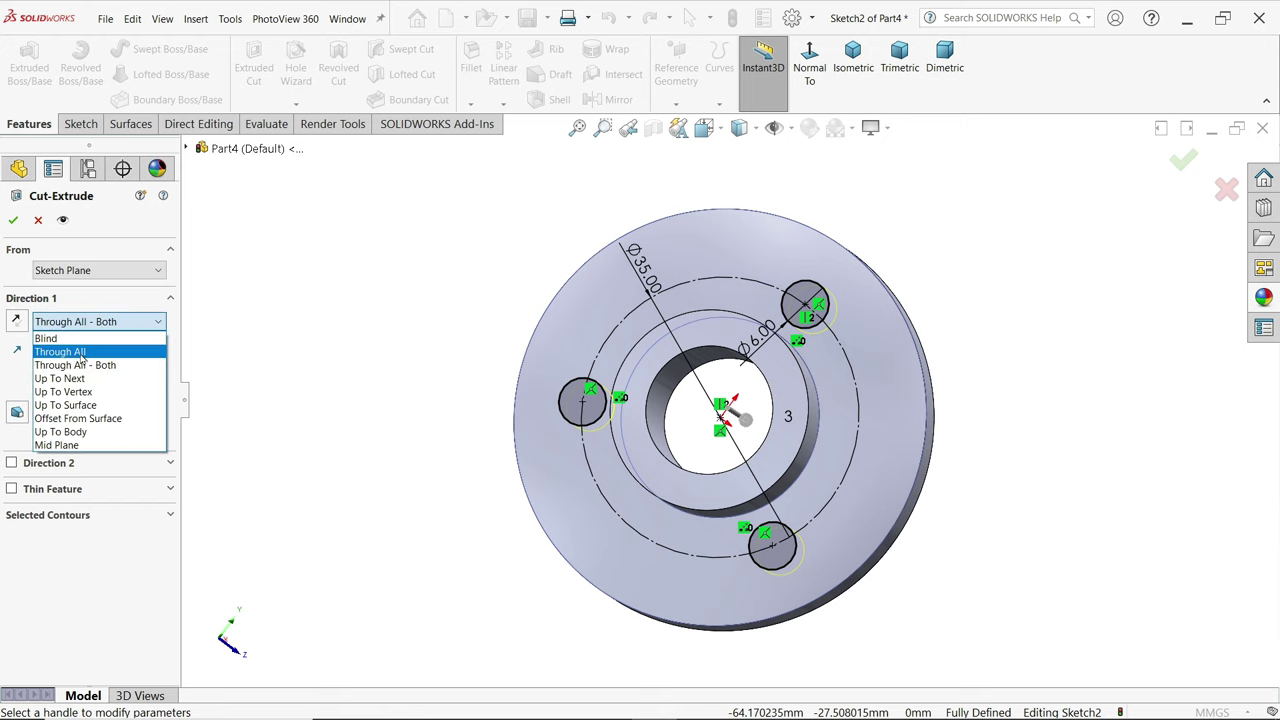
click(82, 352)
middle_drag(357, 343, 200, 258)
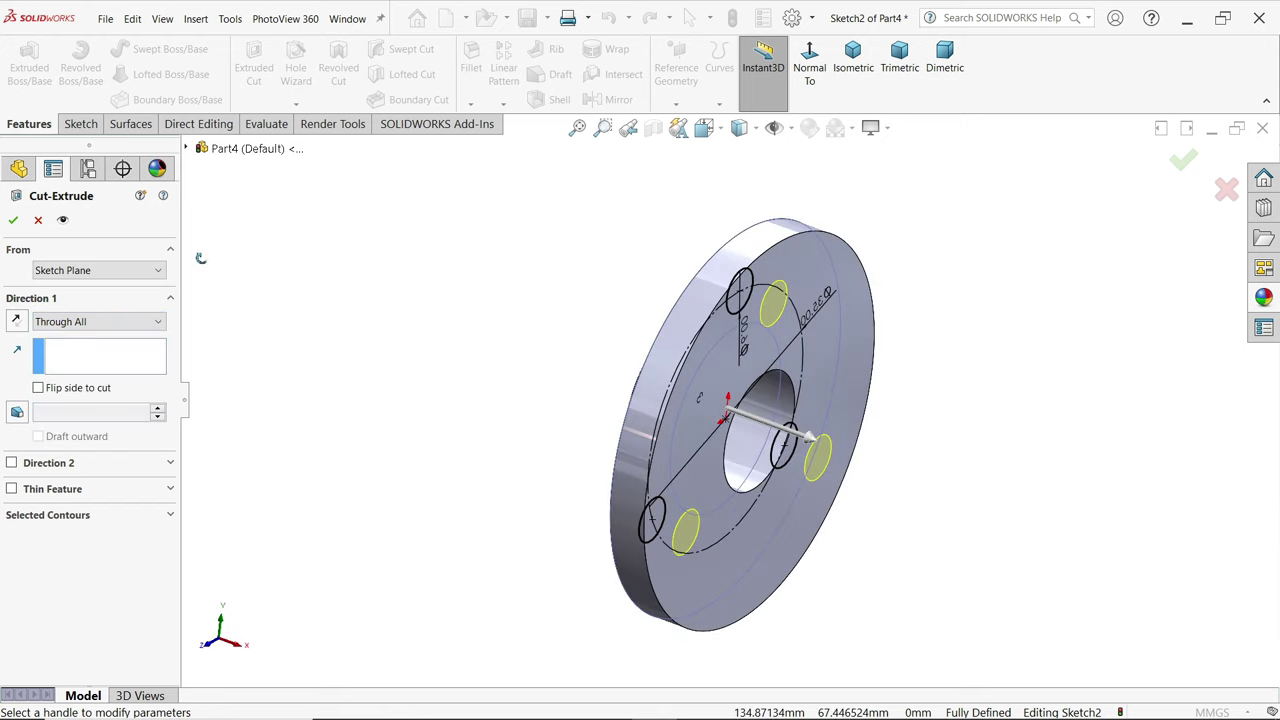
click(13, 221)
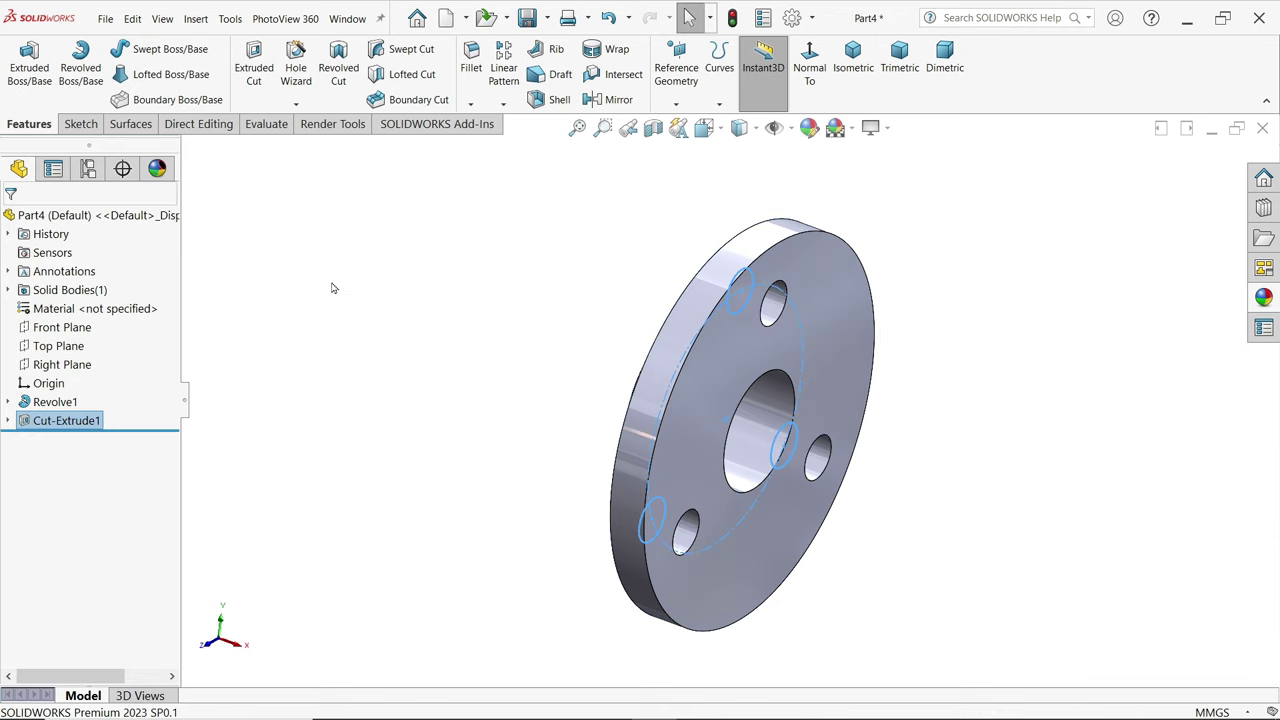
middle_drag(366, 303, 514, 363)
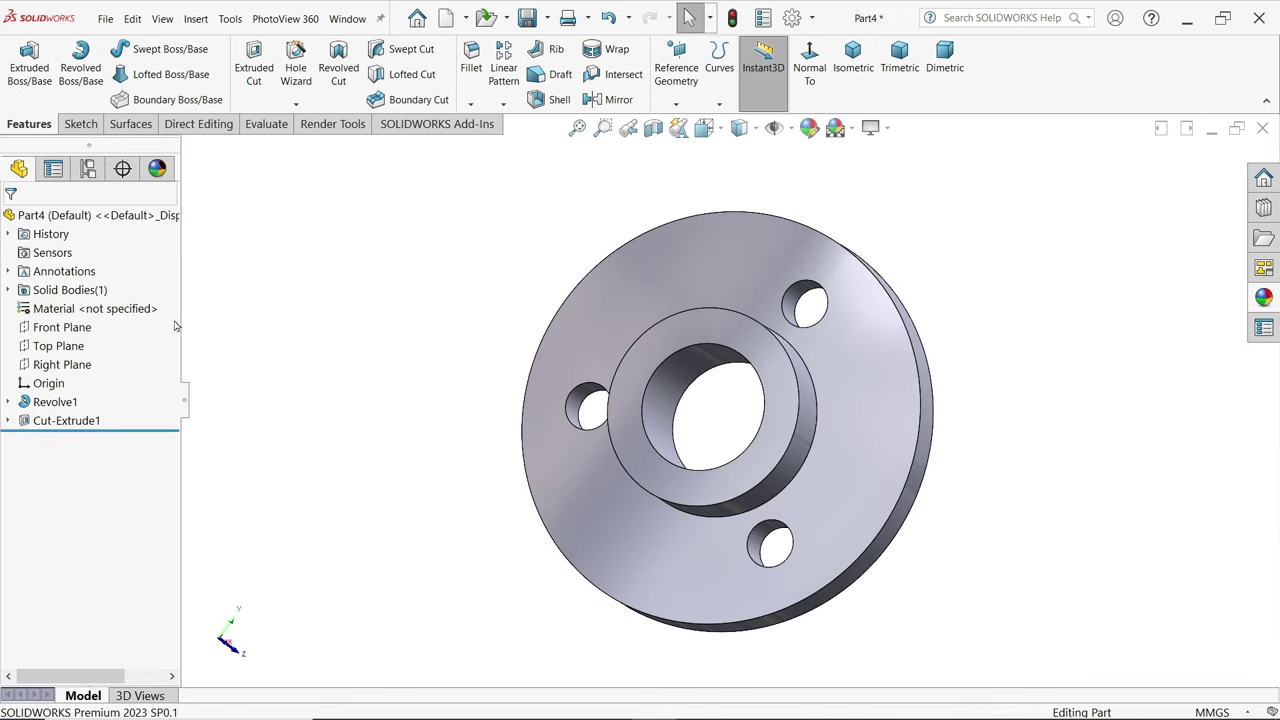
- Set the material to Plain Carbon Steel and give the whole part a pink colour appearance
right_click(95, 315)
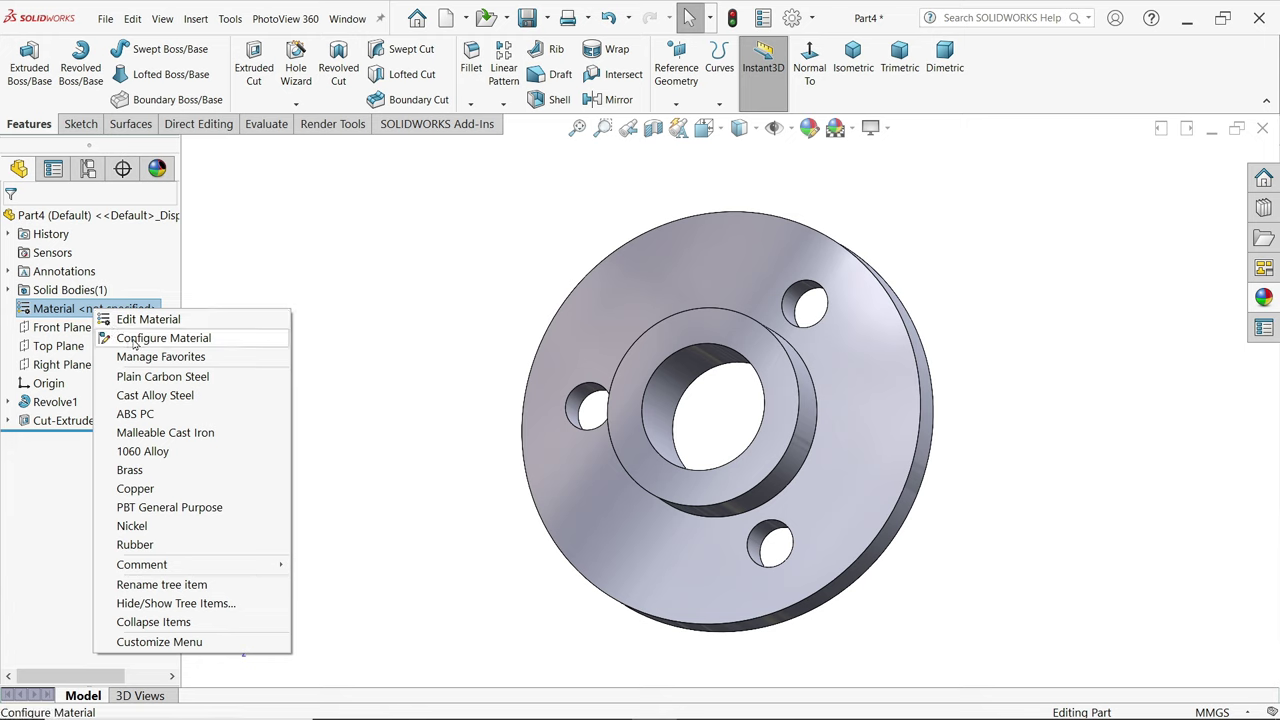
click(155, 377)
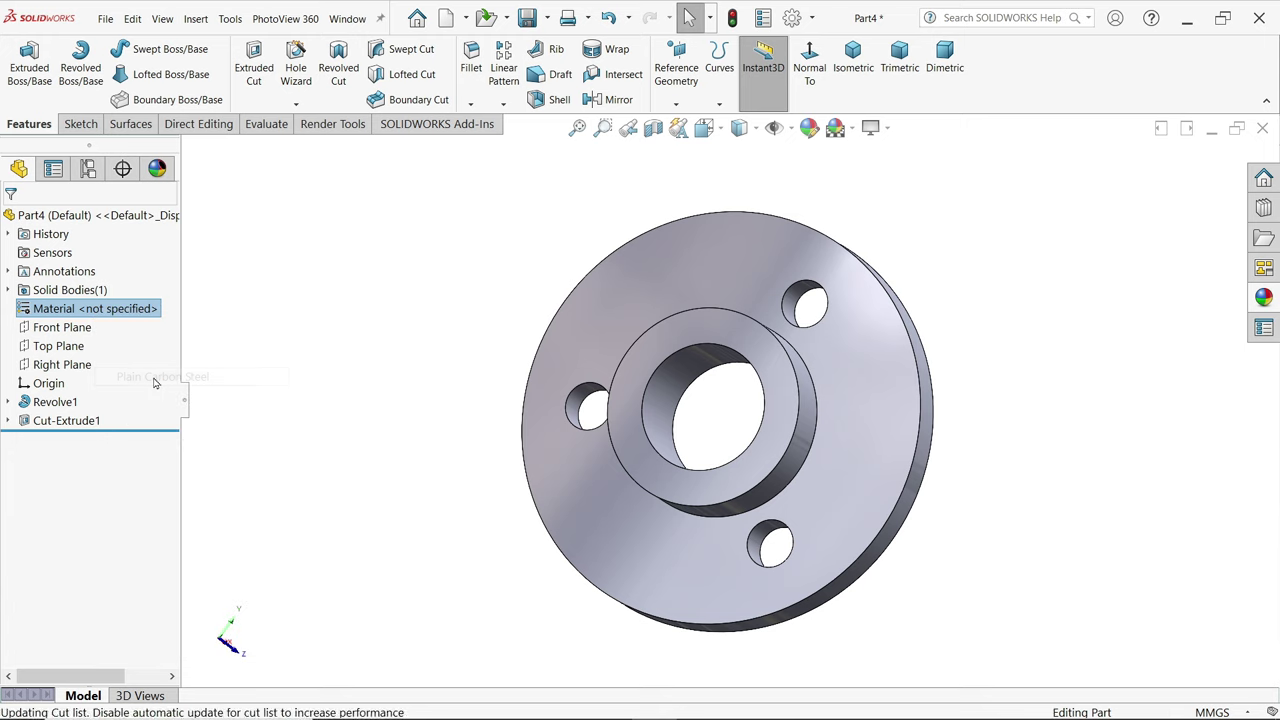
click(1263, 298)
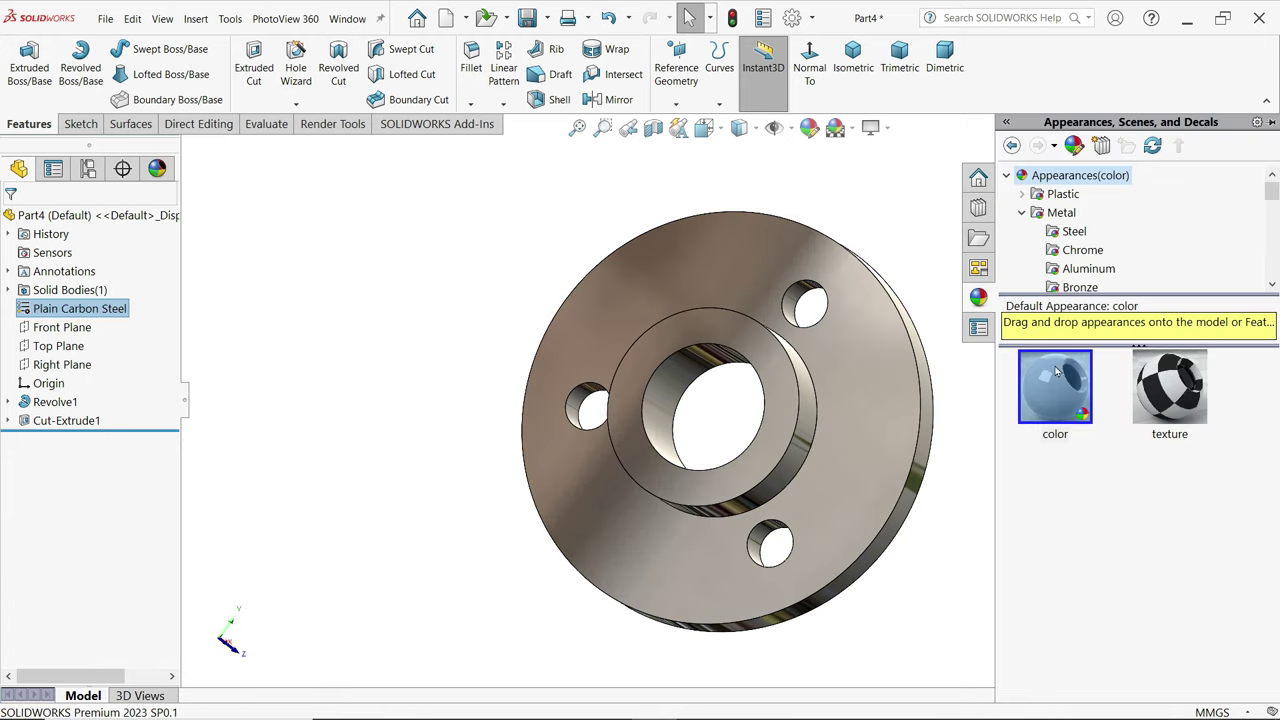
click(1058, 372)
drag(1073, 387, 837, 403)
middle_drag(837, 403, 894, 334)
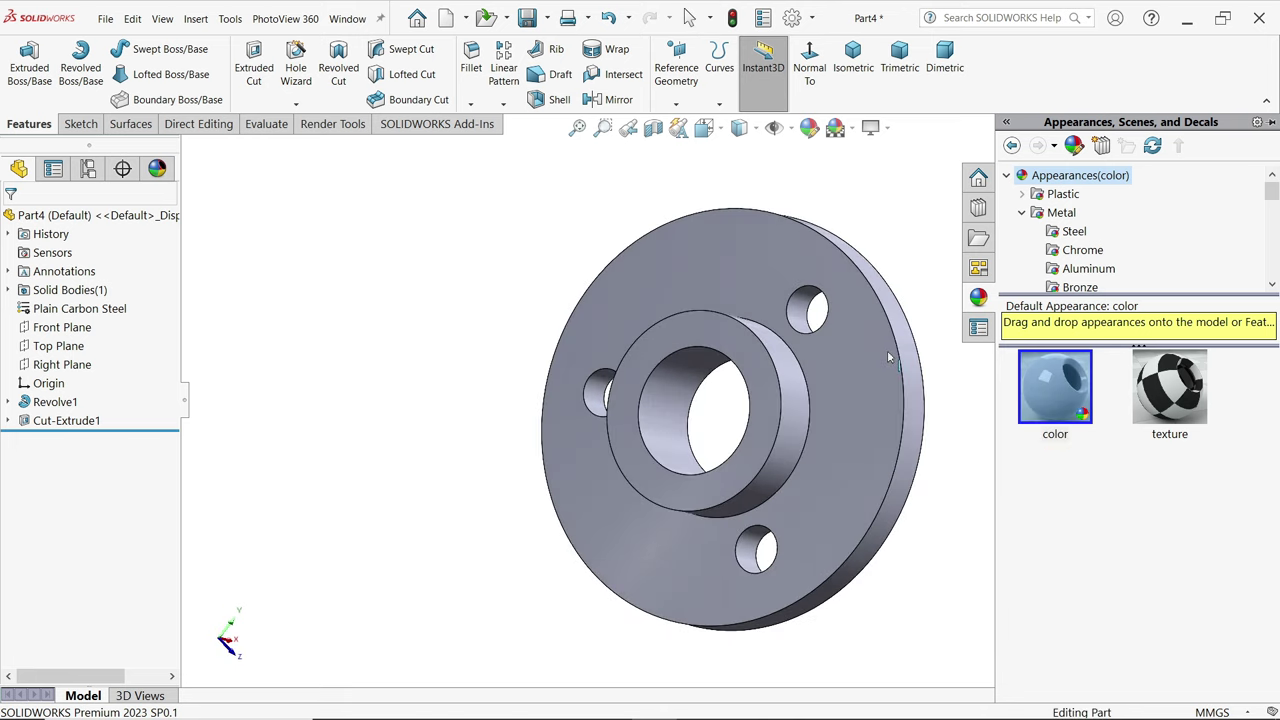
click(809, 128)
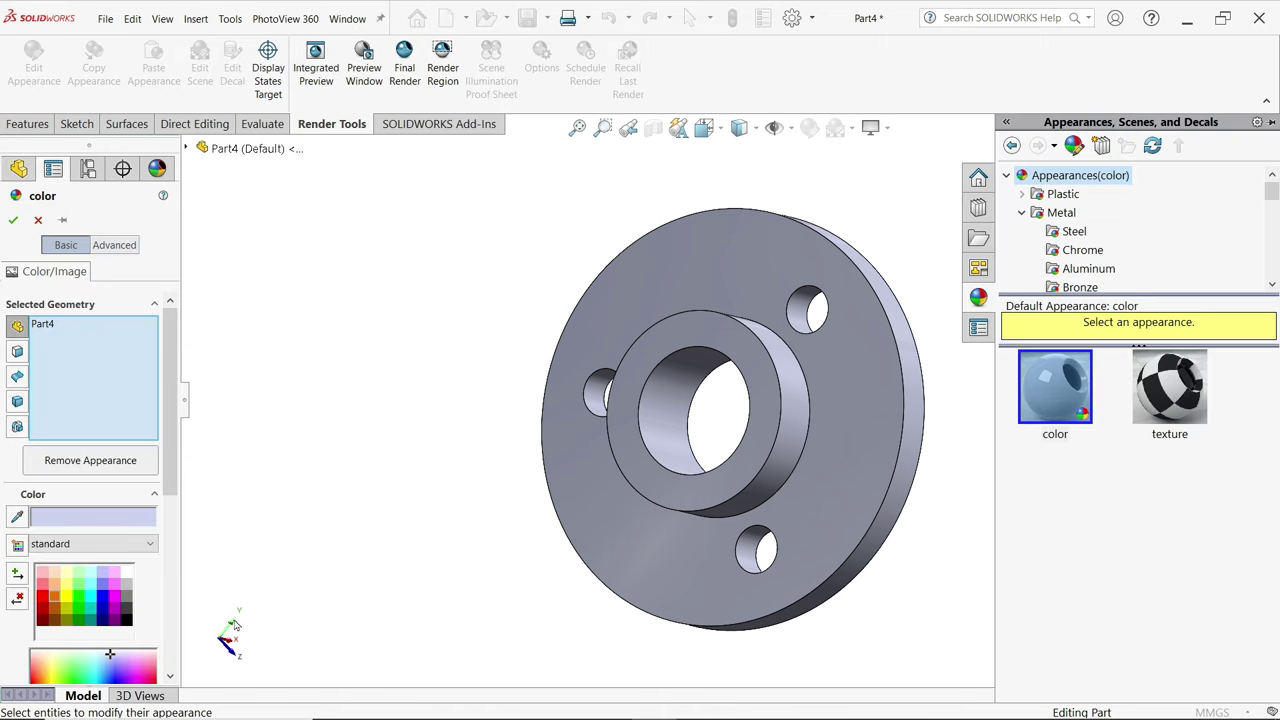
click(43, 586)
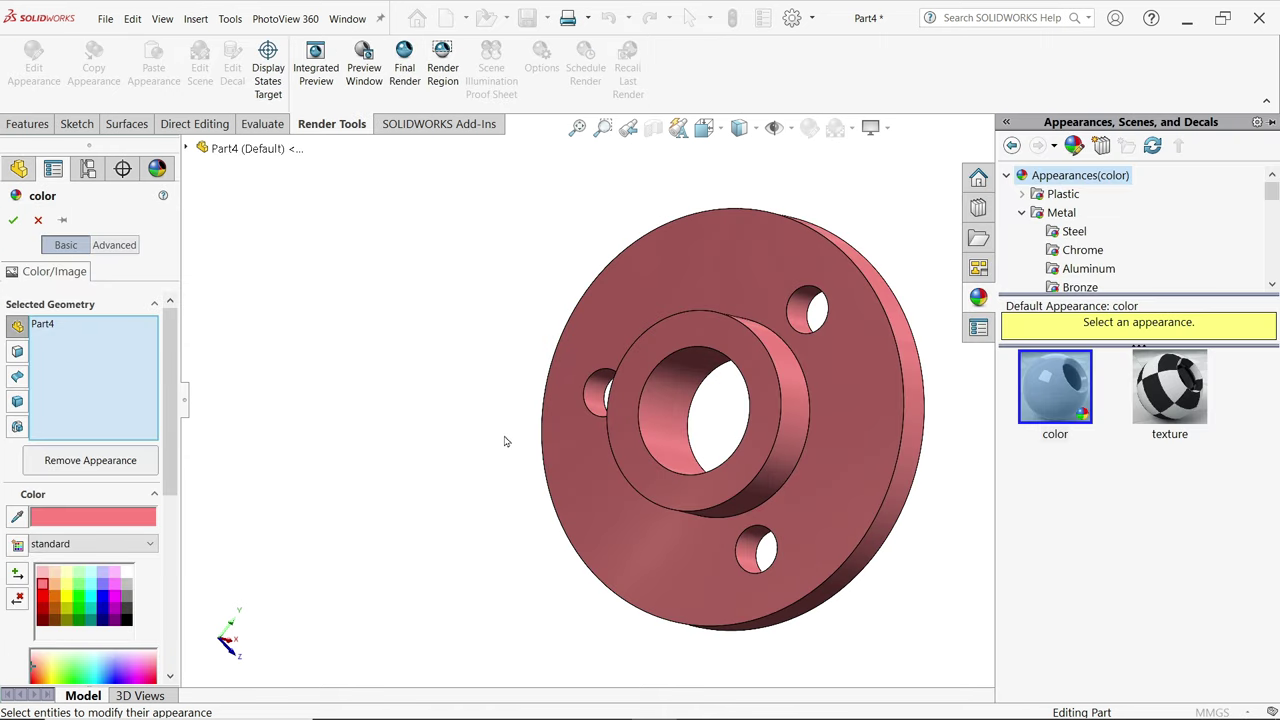
mouse_move(677, 366)
middle_down()
mouse_move(643, 329)
mouse_move(693, 332)
mouse_move(686, 343)
middle_up()
click(13, 220)
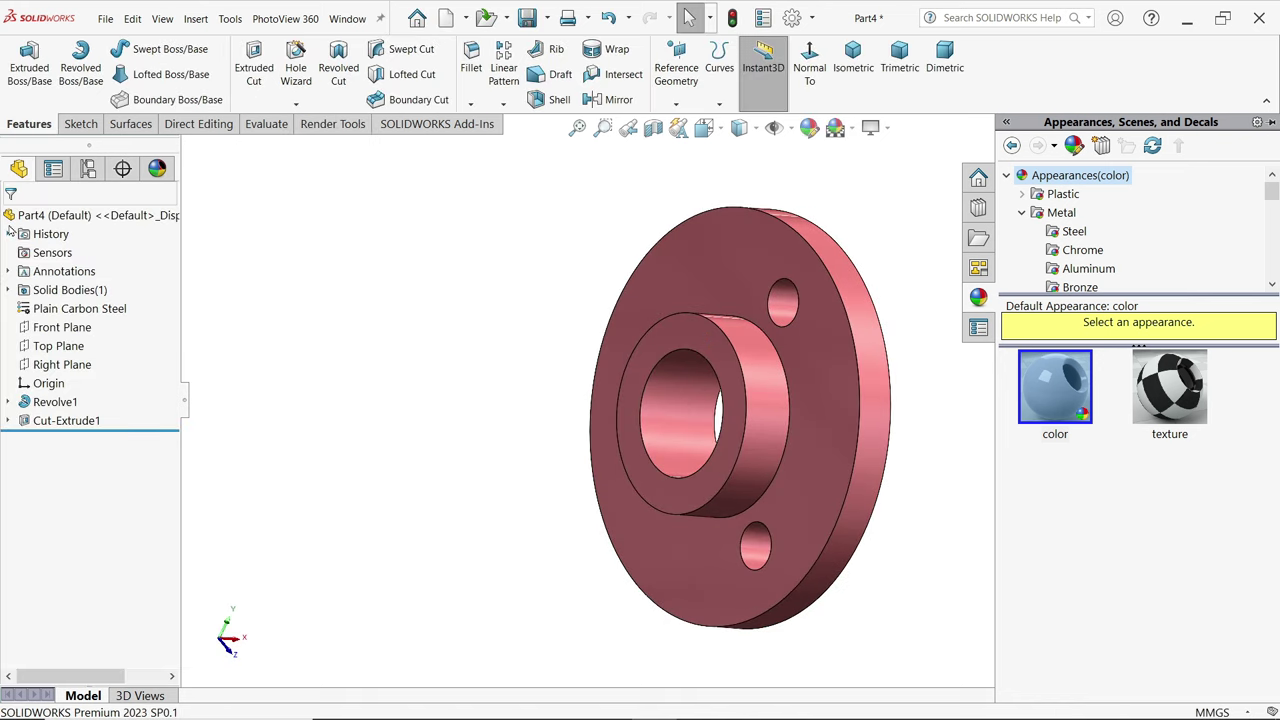
- Save the part as 'End Bush' in the CRANE HOOK DRAWING folder
click(527, 19)
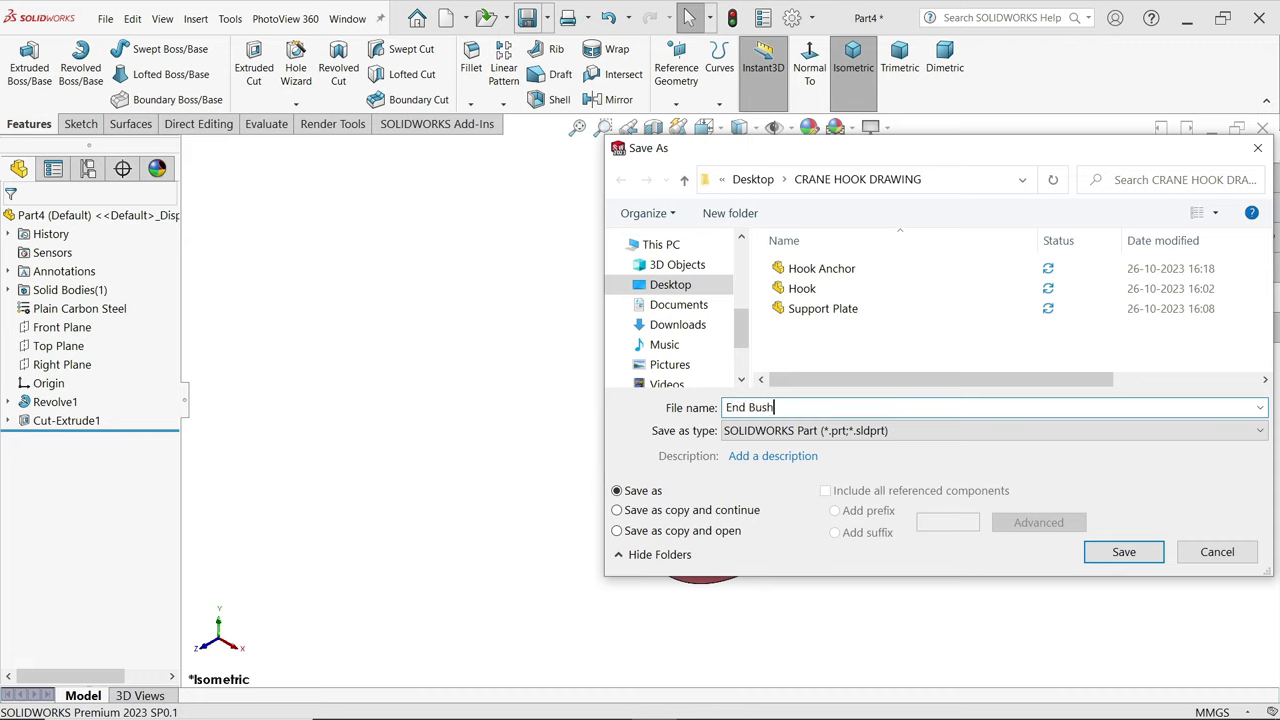
click(1124, 552)
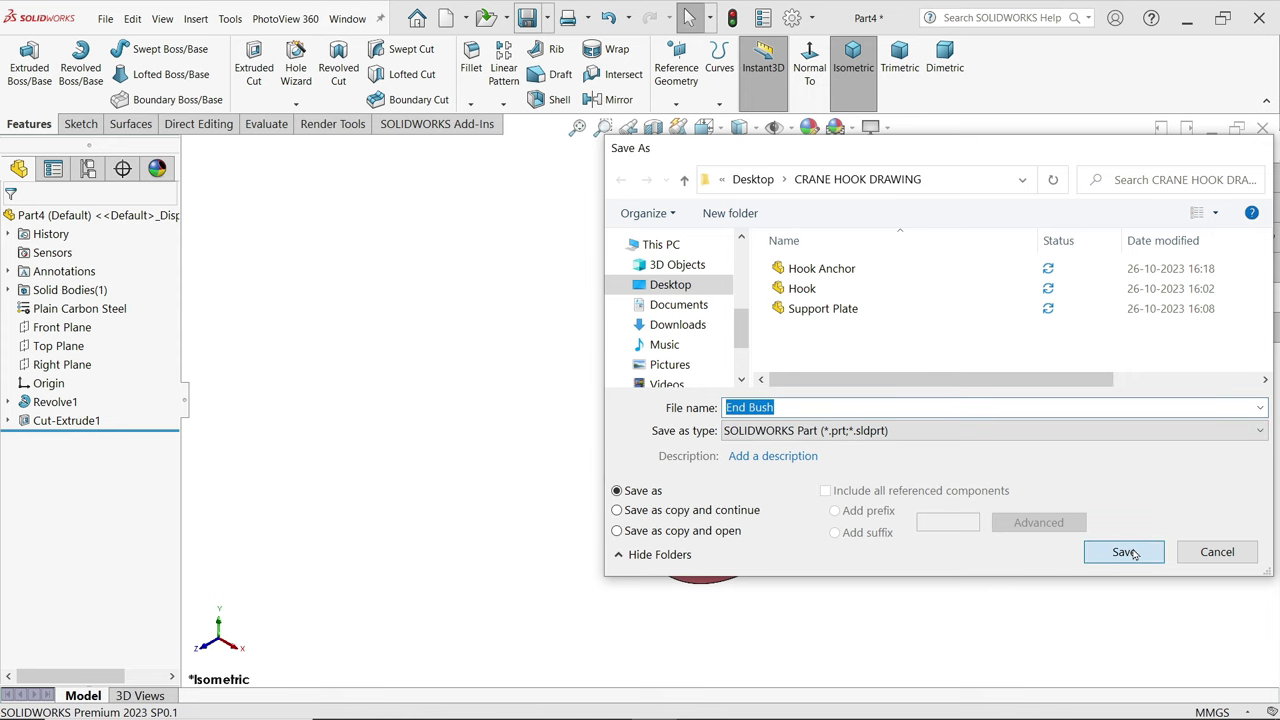
middle_drag(879, 472, 843, 457)
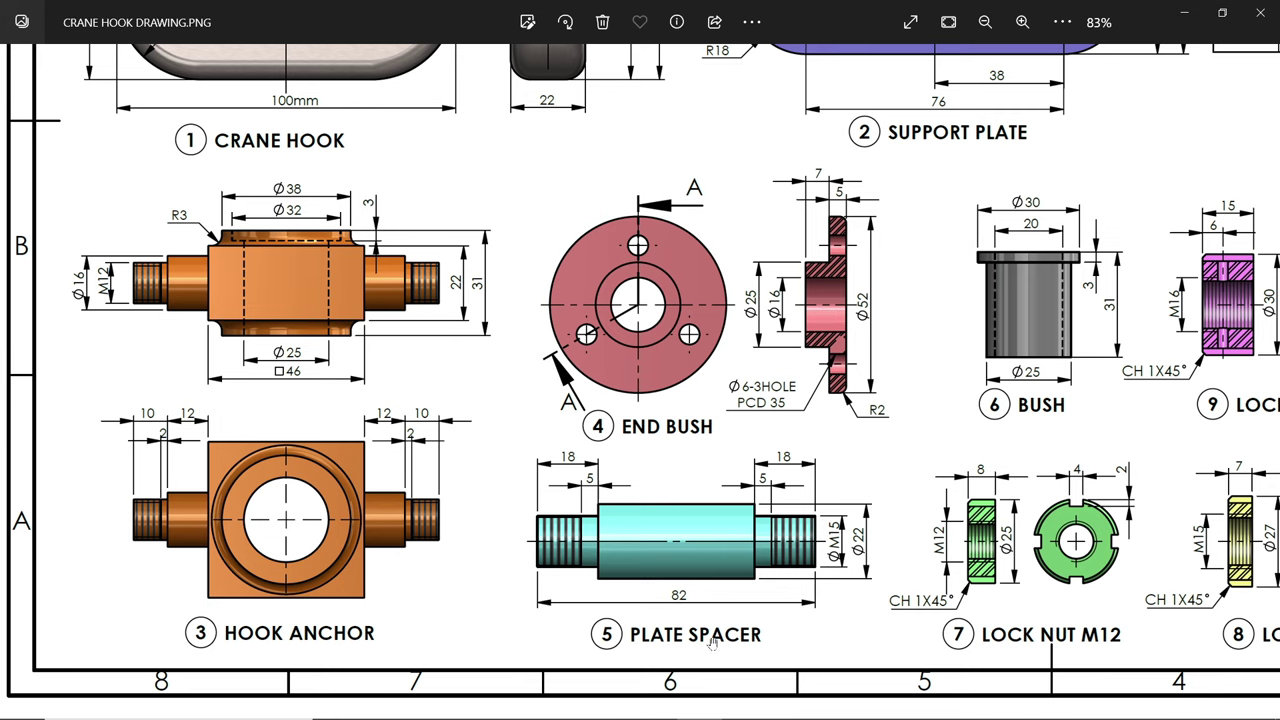
- Zoom into the Plate Spacer drawing in Photos, then go back to SOLIDWORKS
ctrl+scroll(714, 641, up, 2)
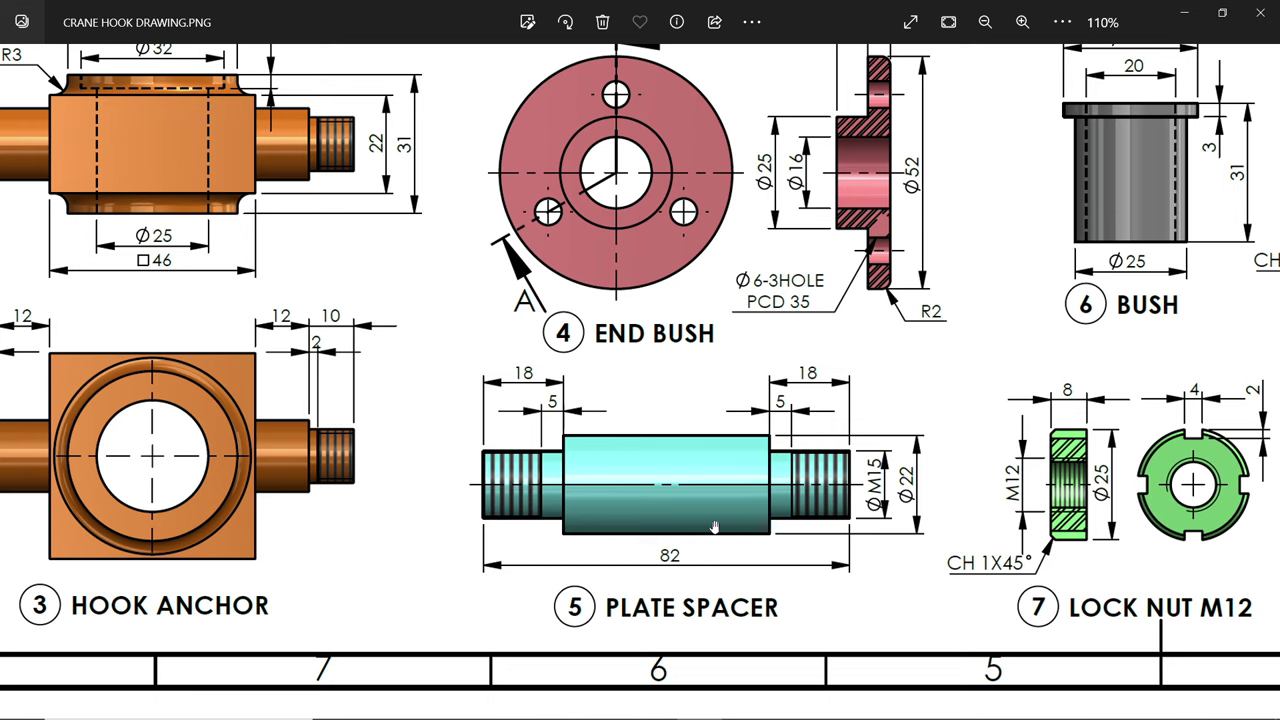
click(1184, 13)
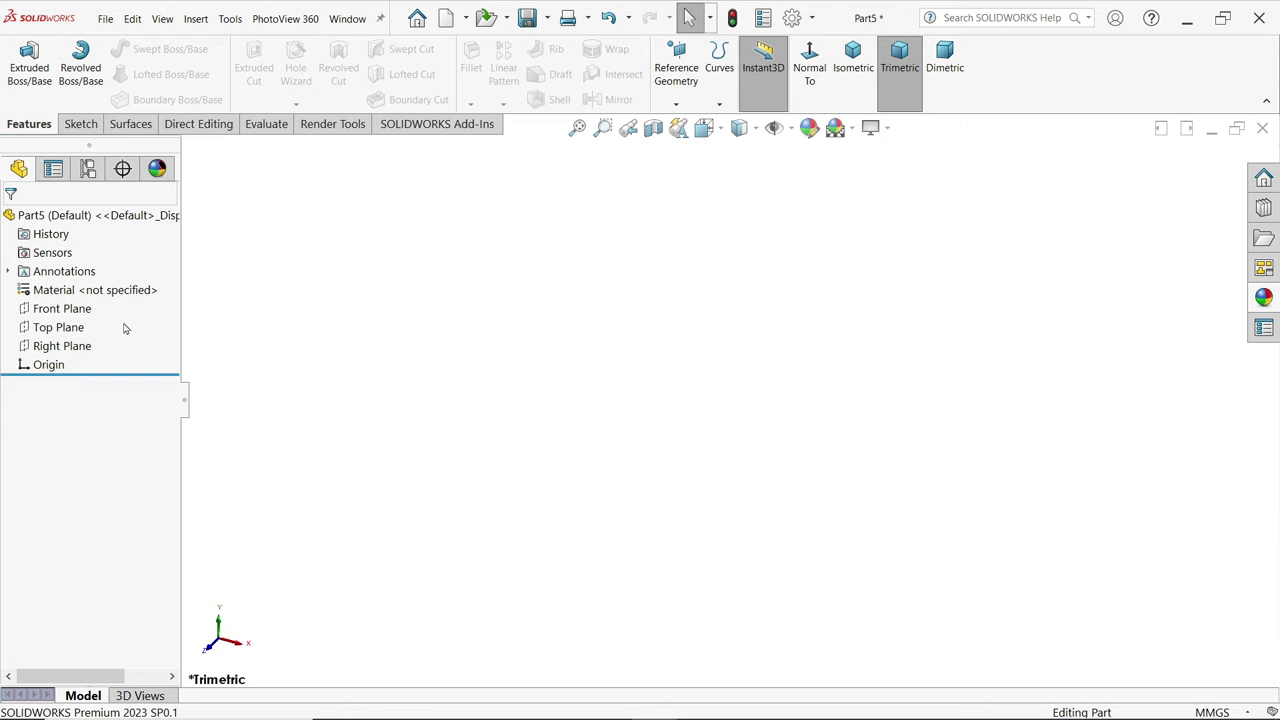
- On the Front Plane, sketch a closed eight-line stepped profile starting level with the origin
click(60, 308)
click(72, 288)
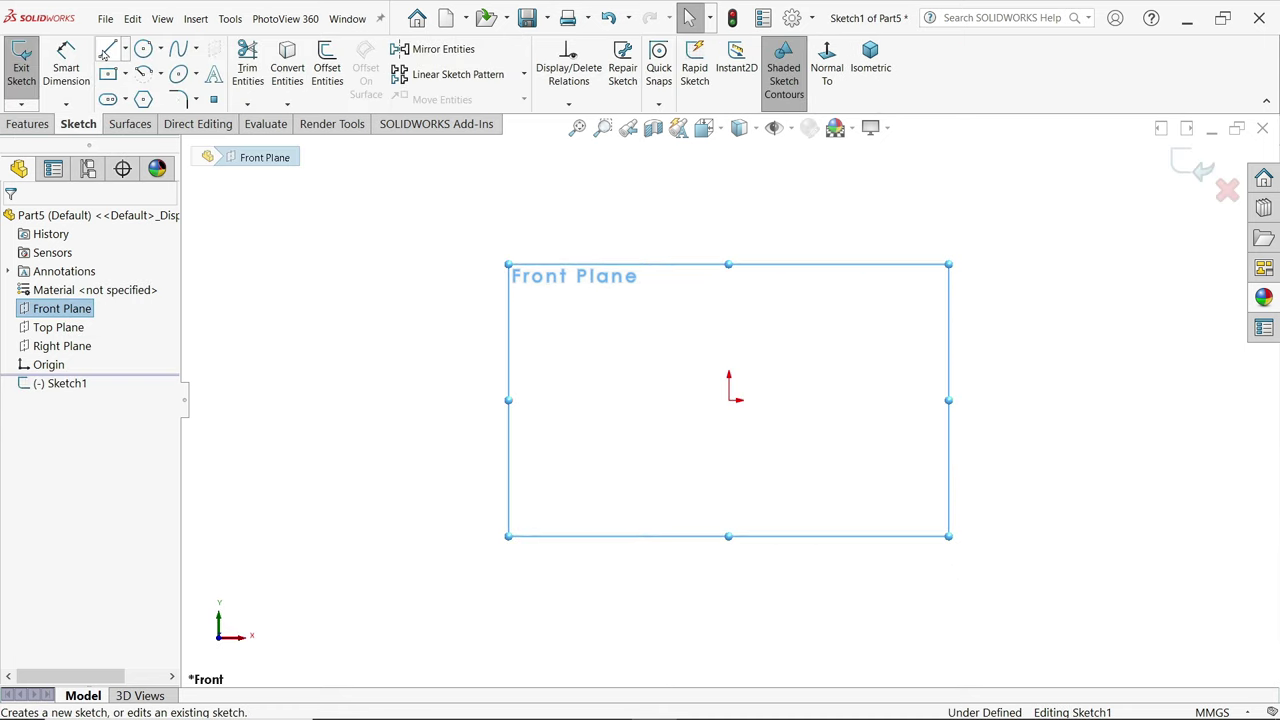
key(l)
click(590, 400)
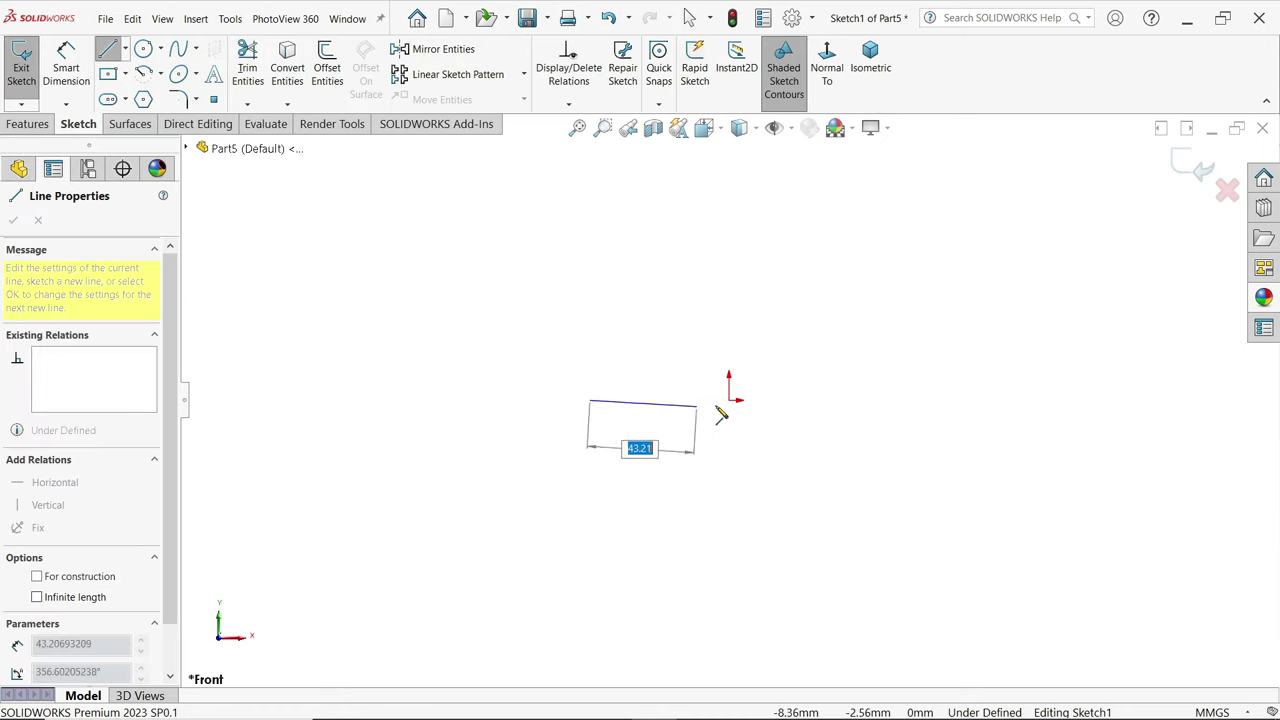
click(875, 400)
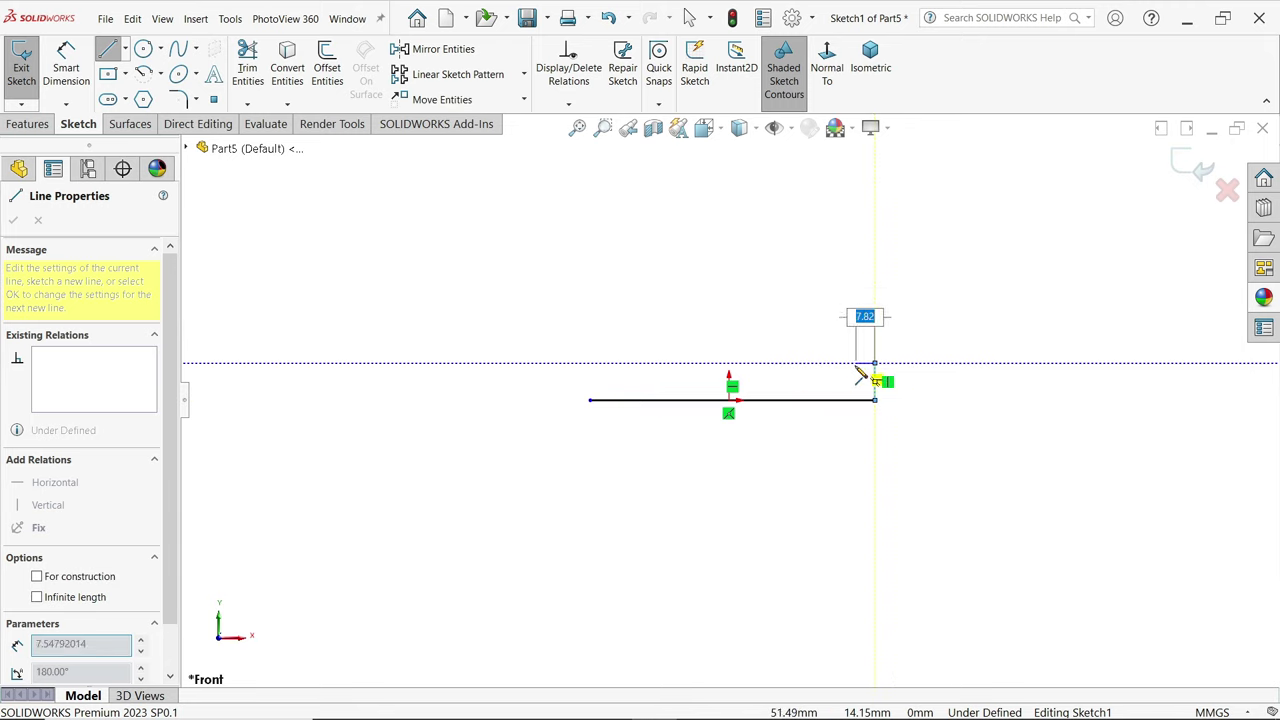
click(875, 362)
click(848, 362)
click(848, 340)
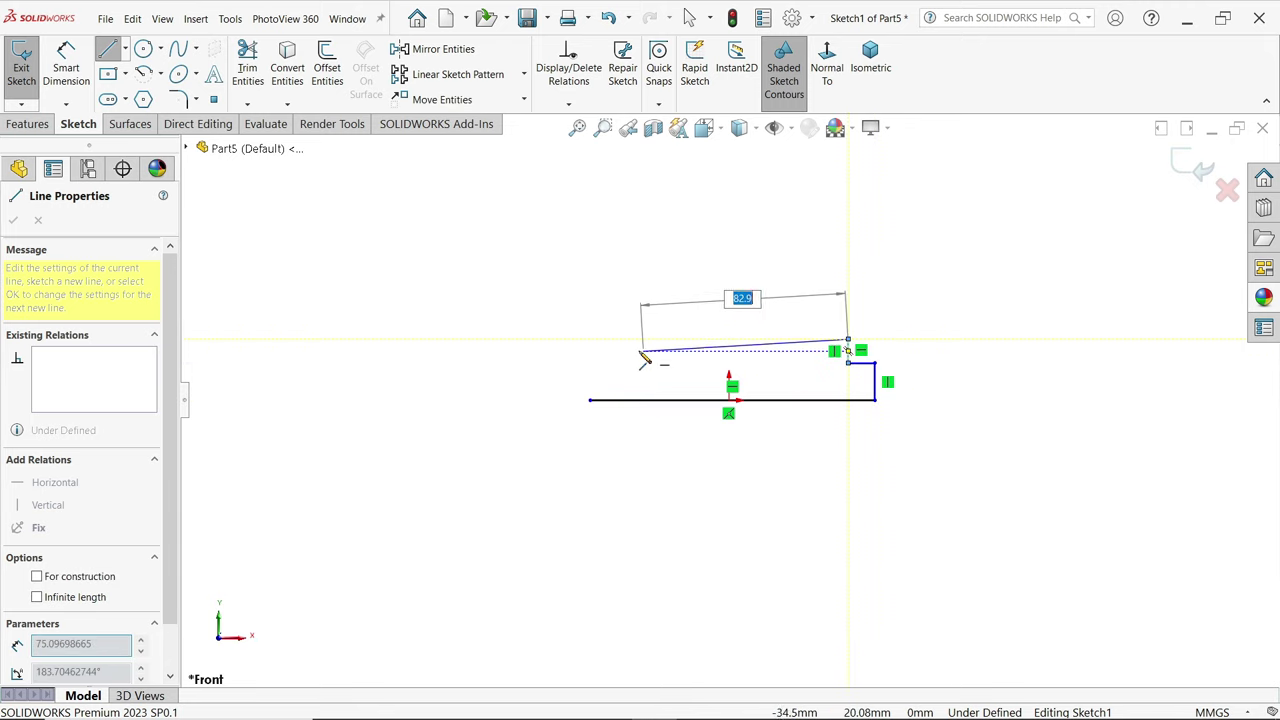
click(662, 340)
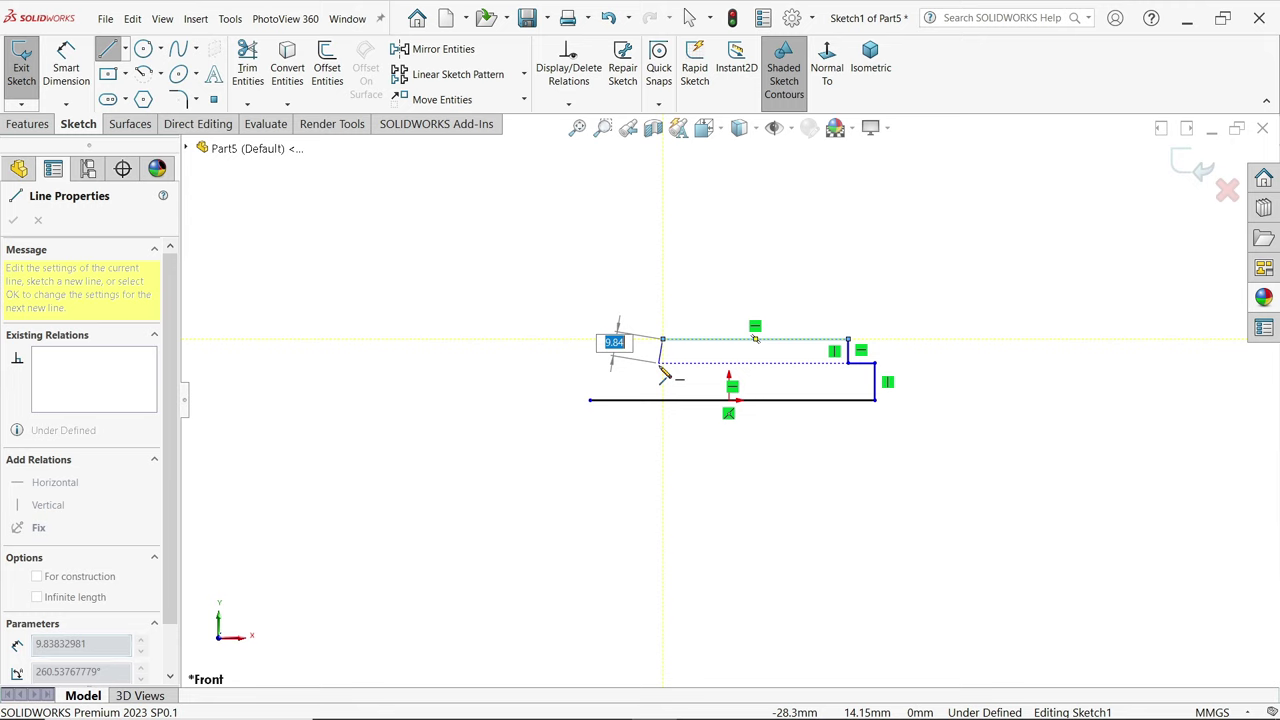
click(662, 370)
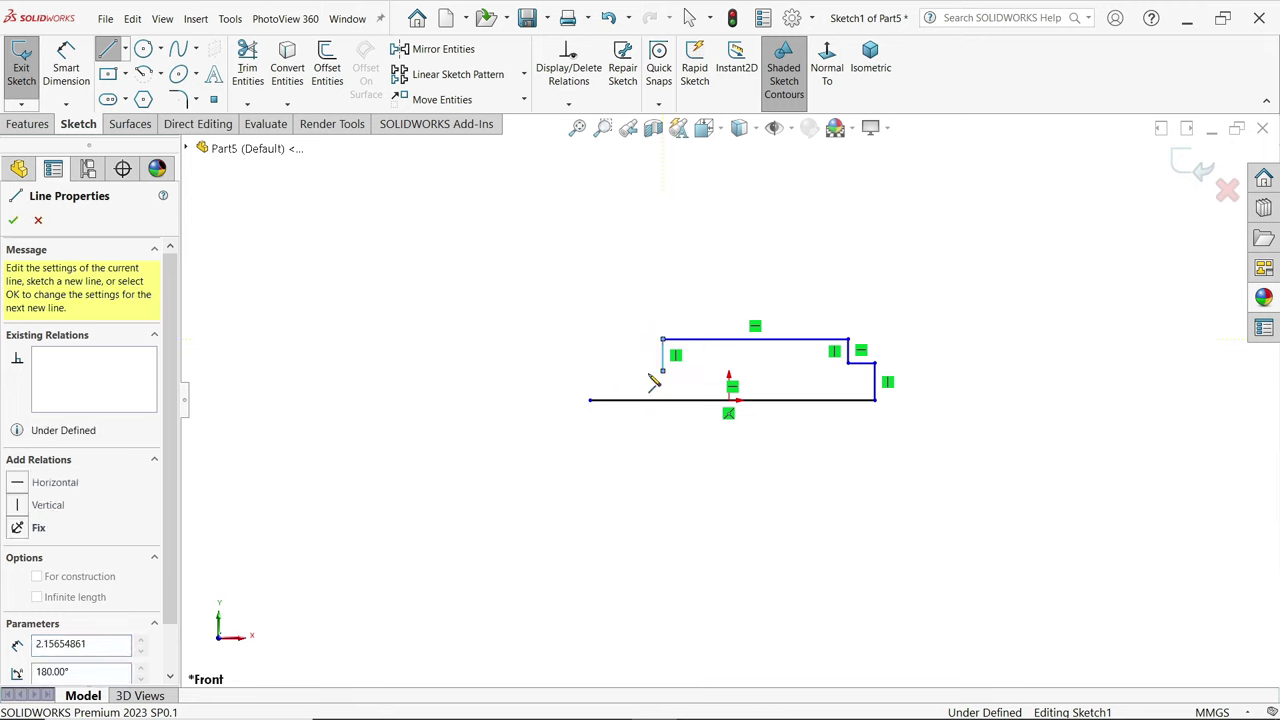
click(590, 370)
click(590, 400)
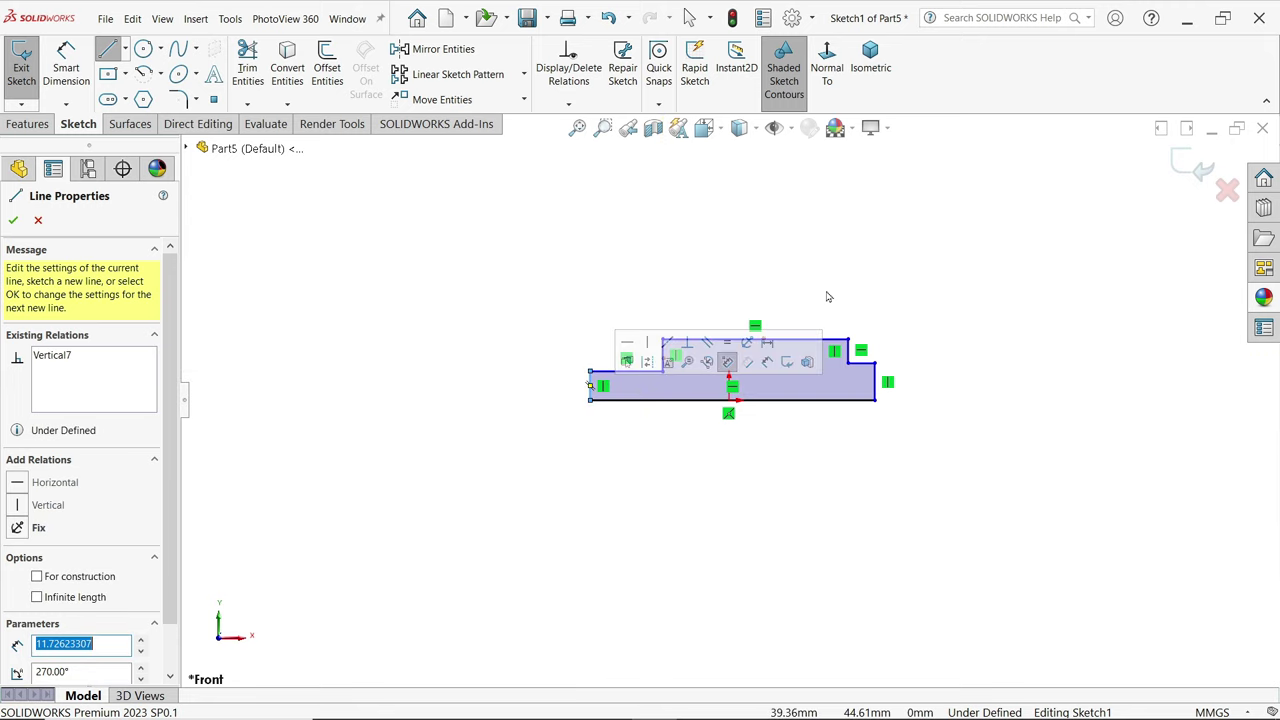
- Centre the profile's bottom edge on the origin with a Midpoint relation
key(f)
key(Escape)
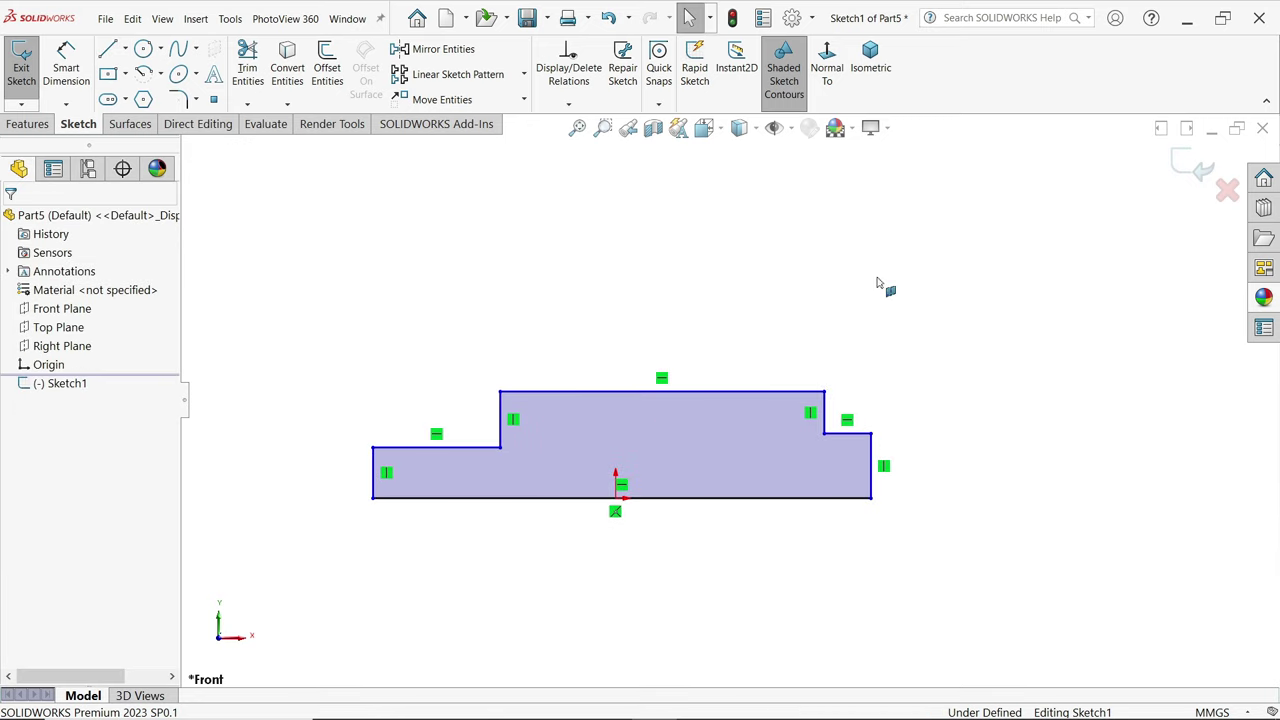
scroll(645, 455, down, 2)
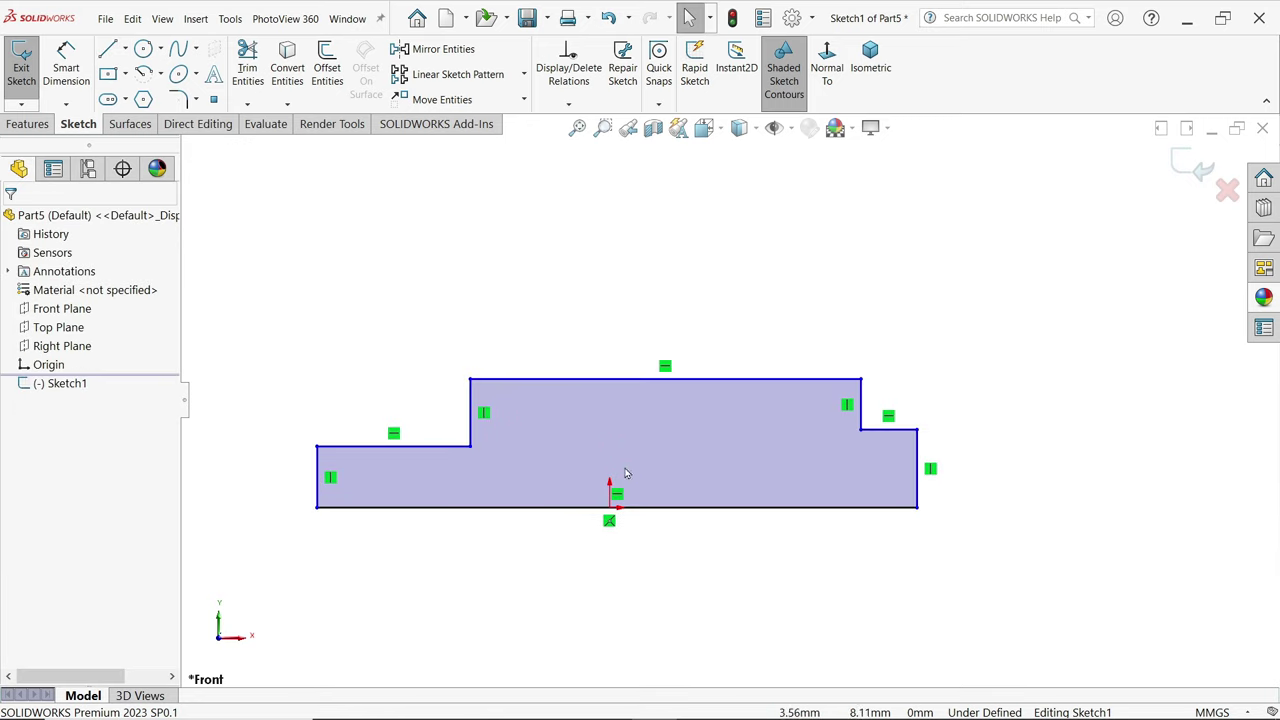
click(610, 518)
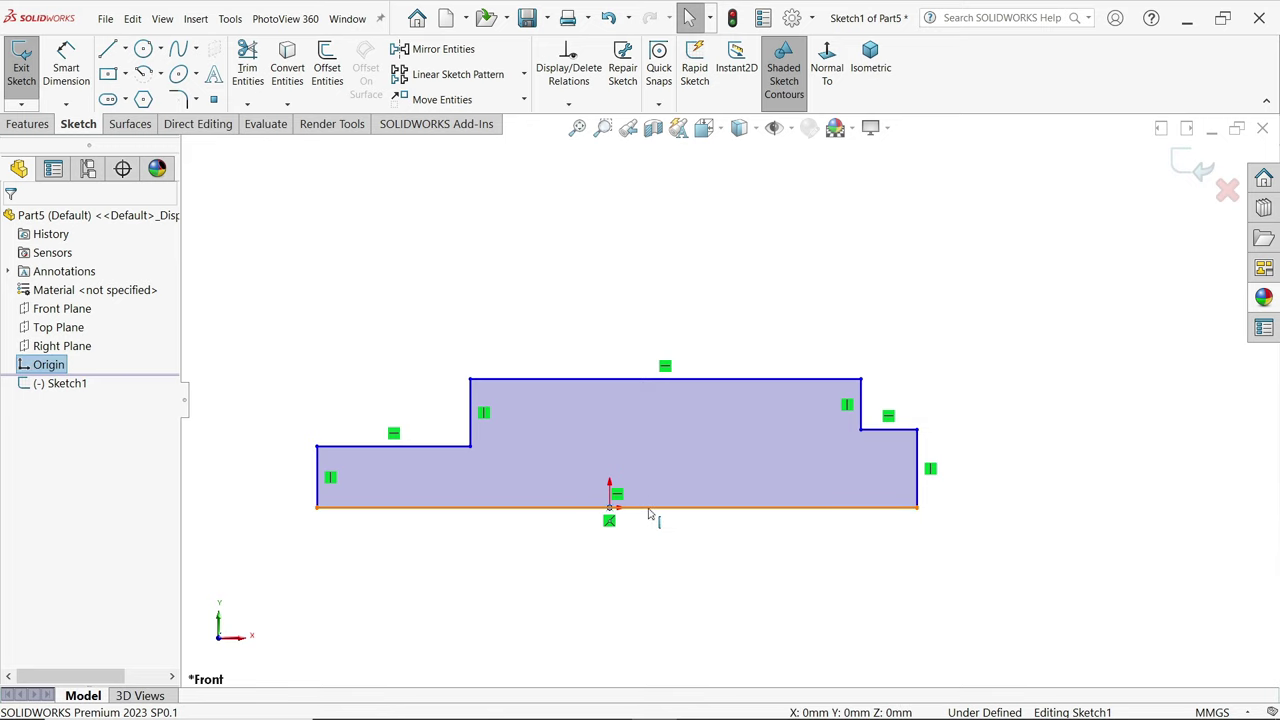
ctrl+click(651, 508)
click(687, 453)
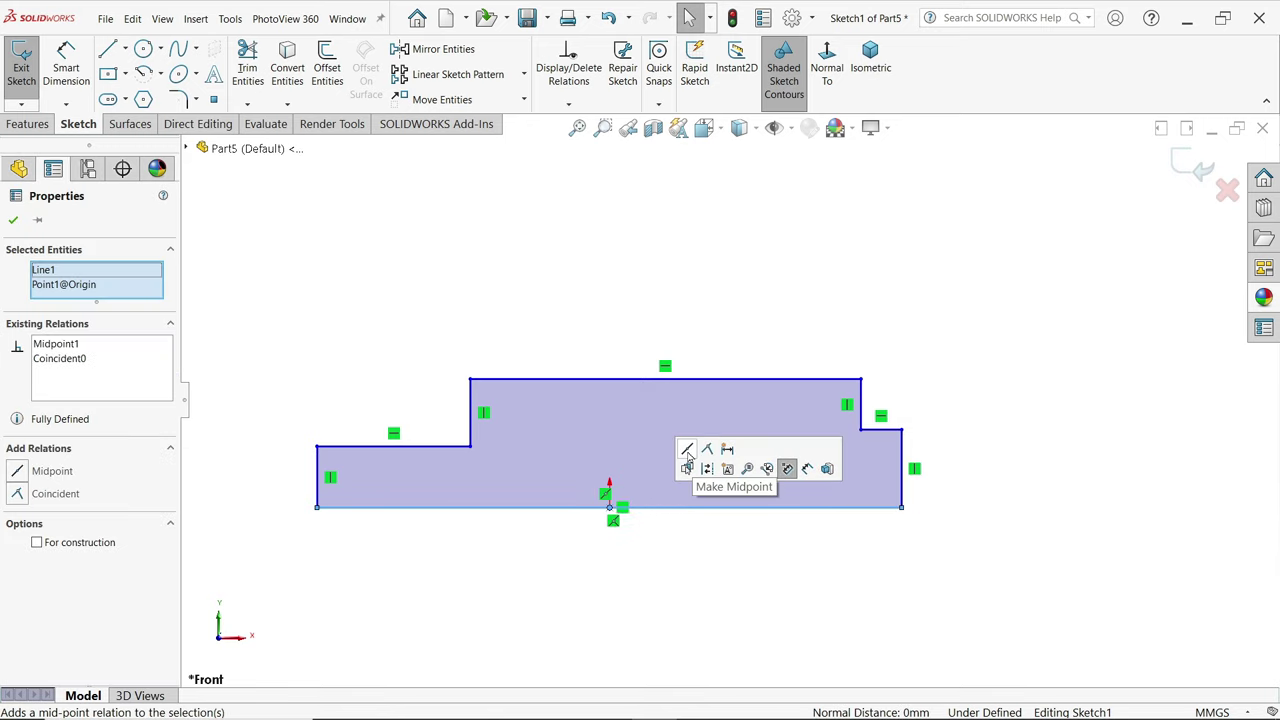
- Make the left and right shoulder edges Equal and Collinear
click(444, 448)
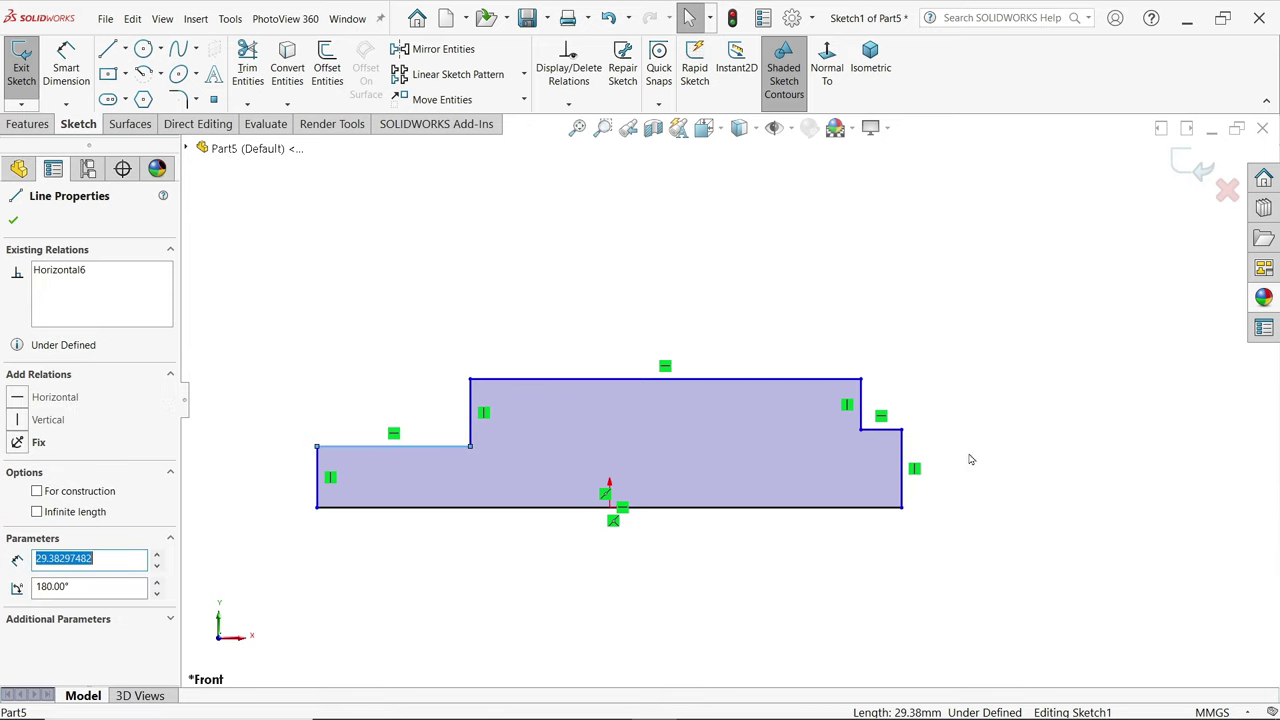
ctrl+click(885, 432)
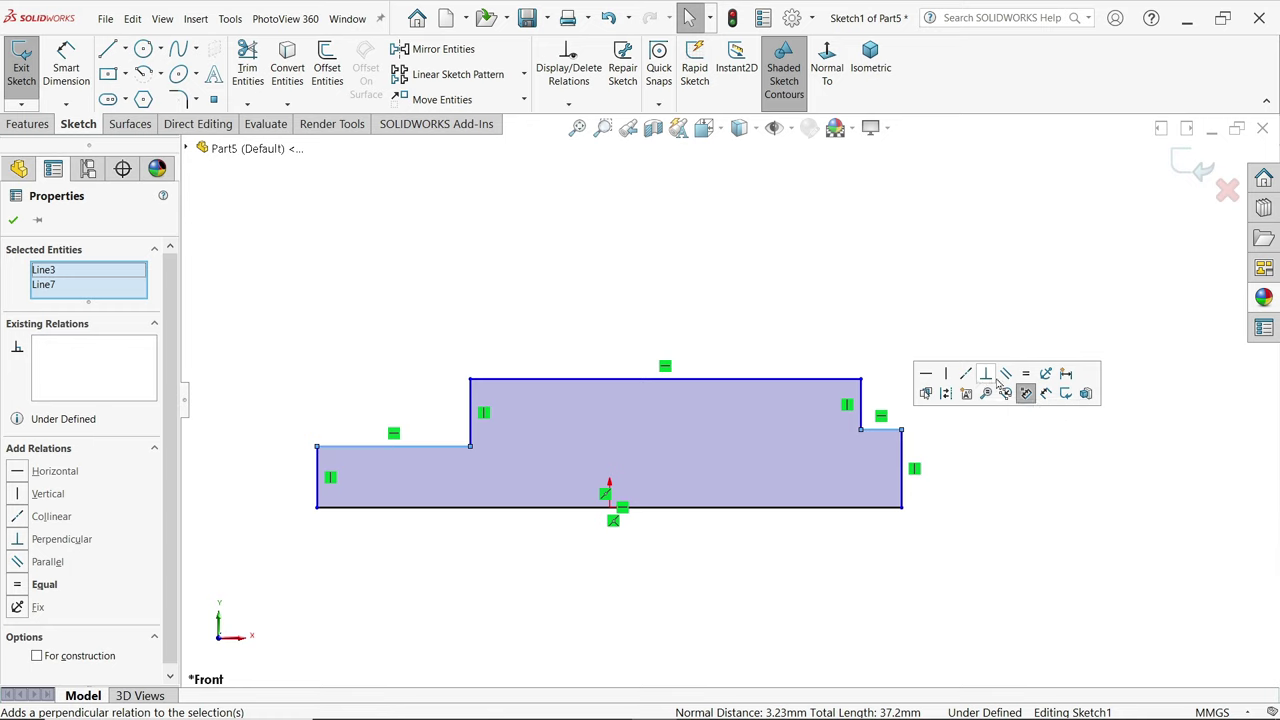
click(1026, 374)
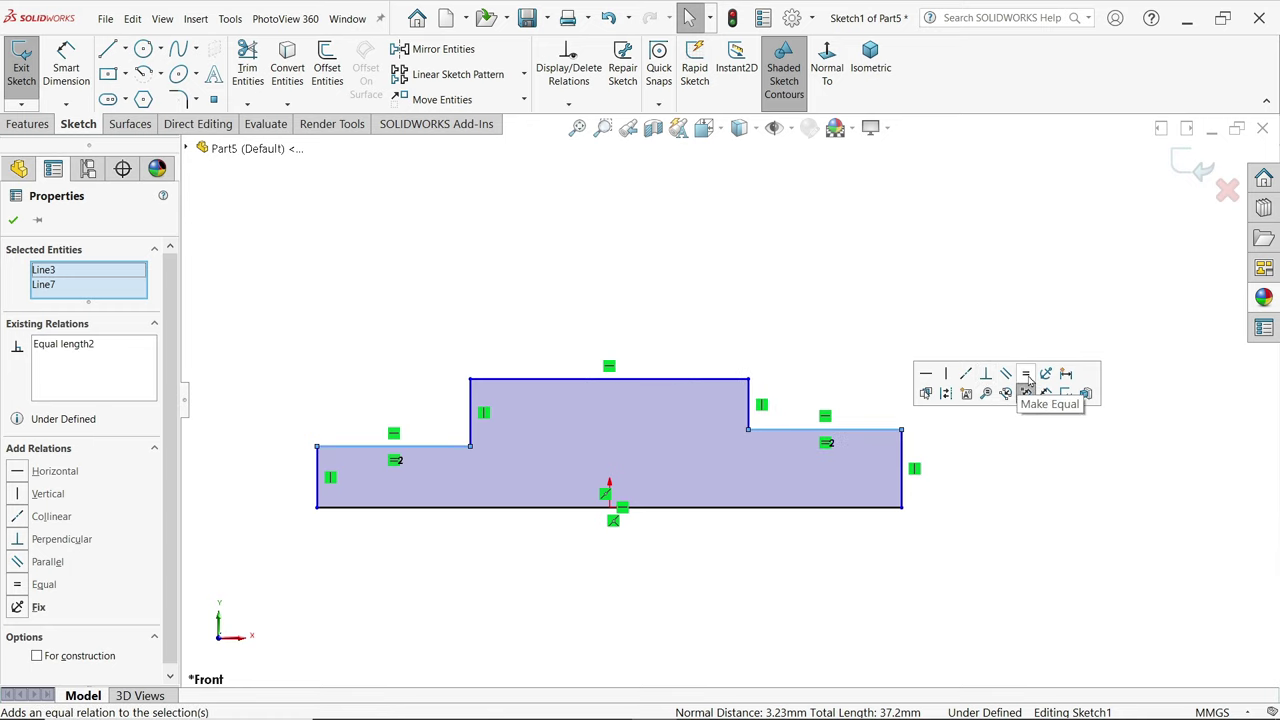
click(965, 375)
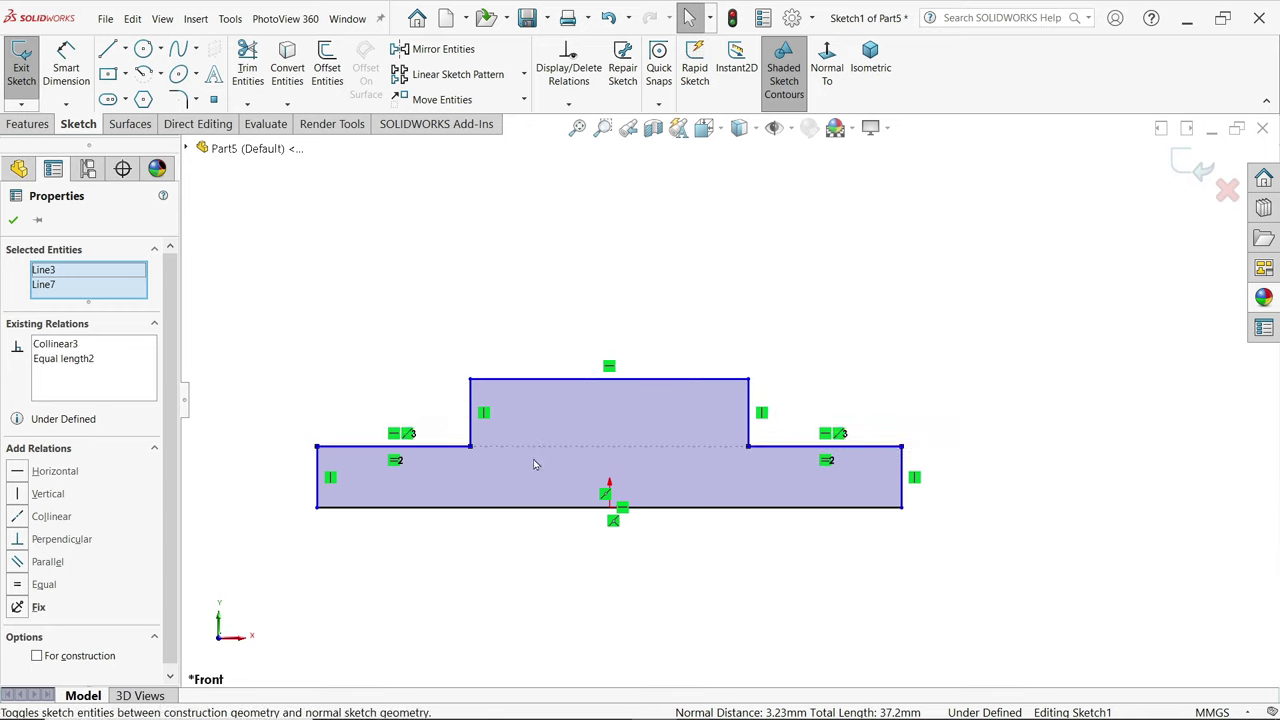
click(66, 67)
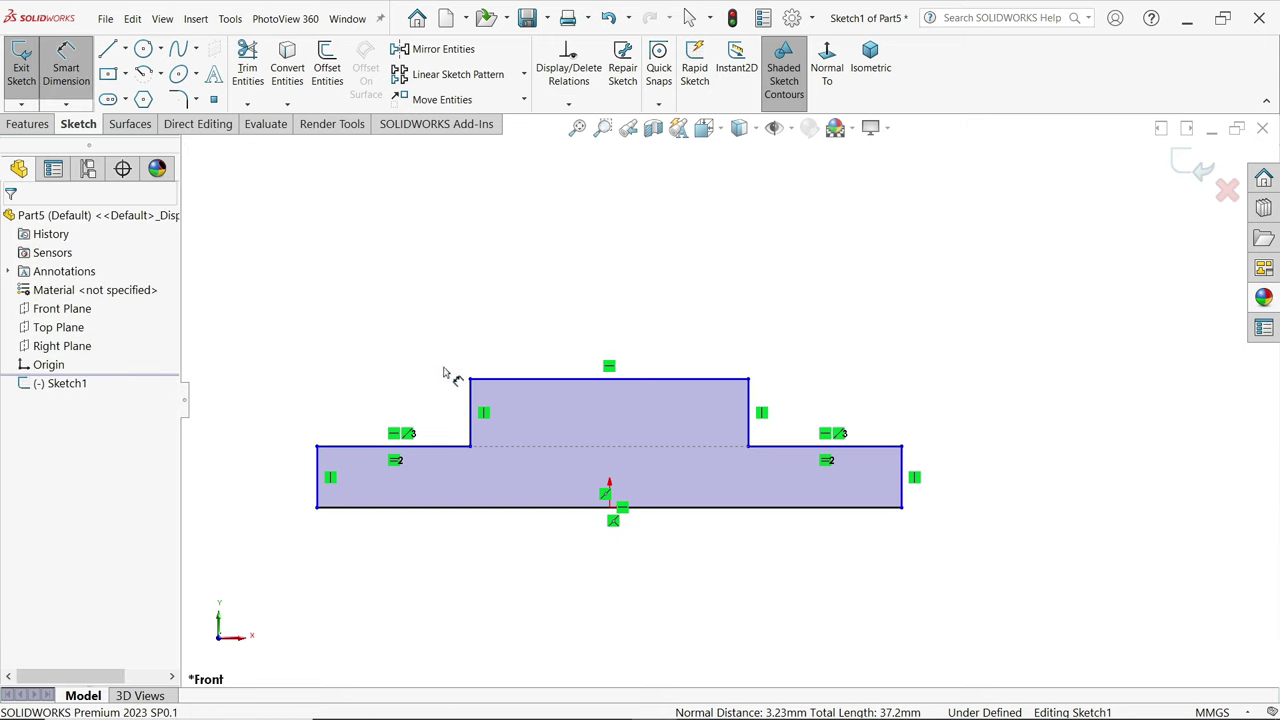
- Dimension the bottom edge to 82 mm and the left shoulder to 18 mm
click(572, 509)
click(590, 558)
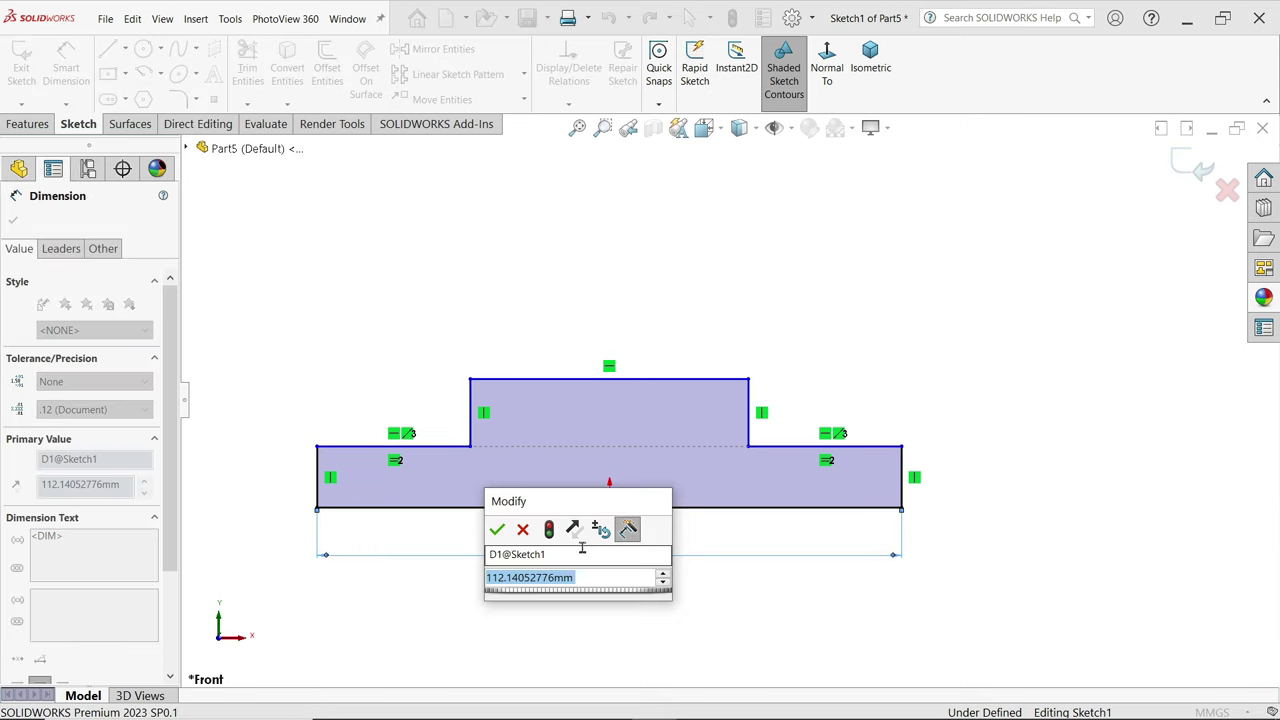
text(82)
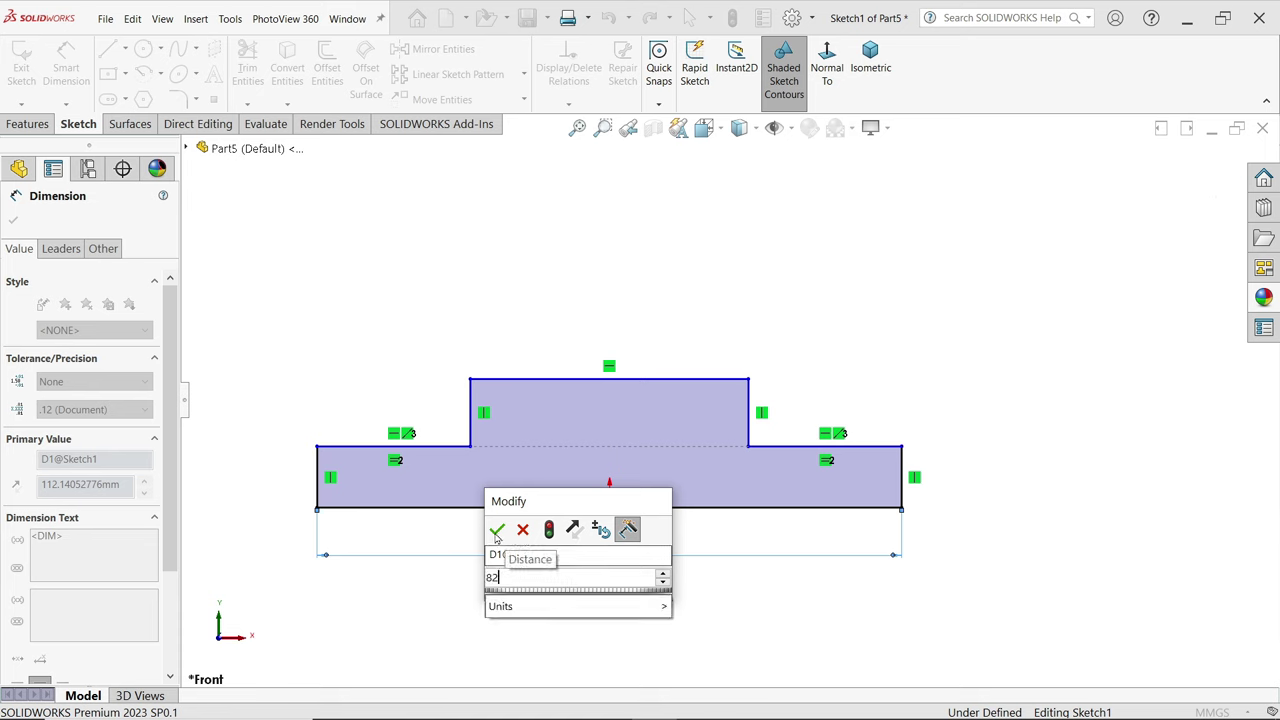
key(Return)
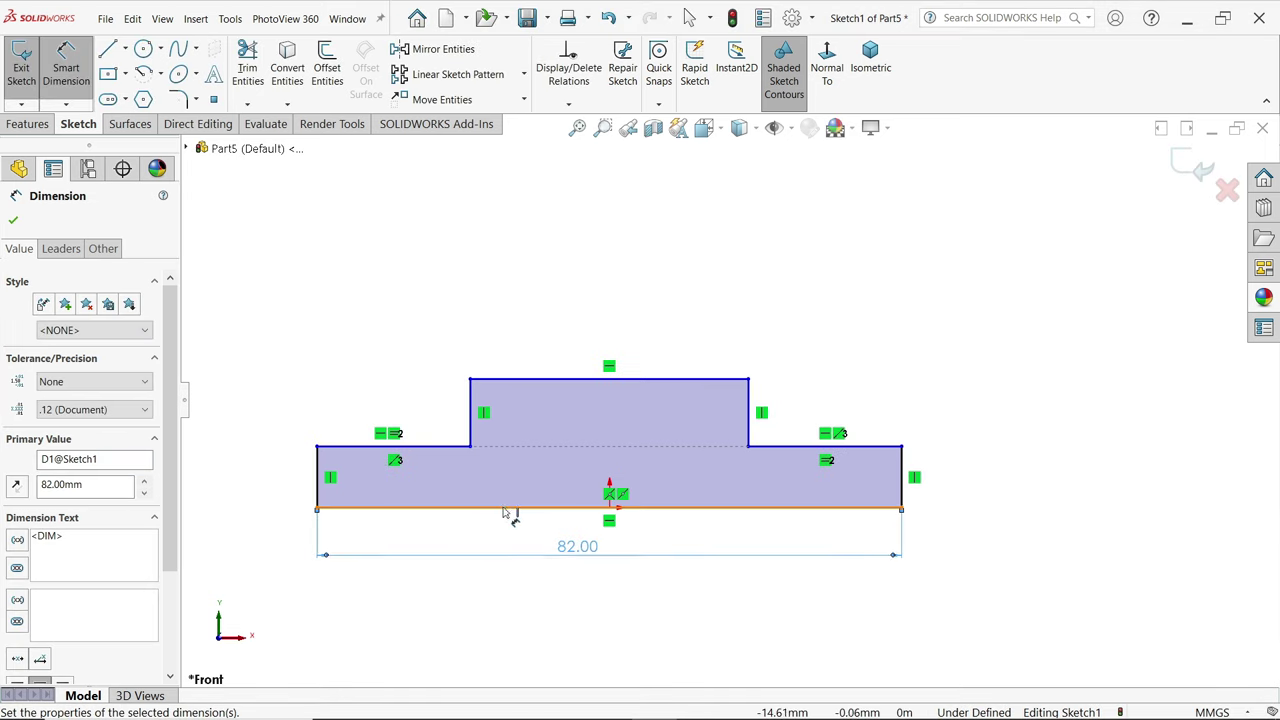
click(420, 446)
click(406, 338)
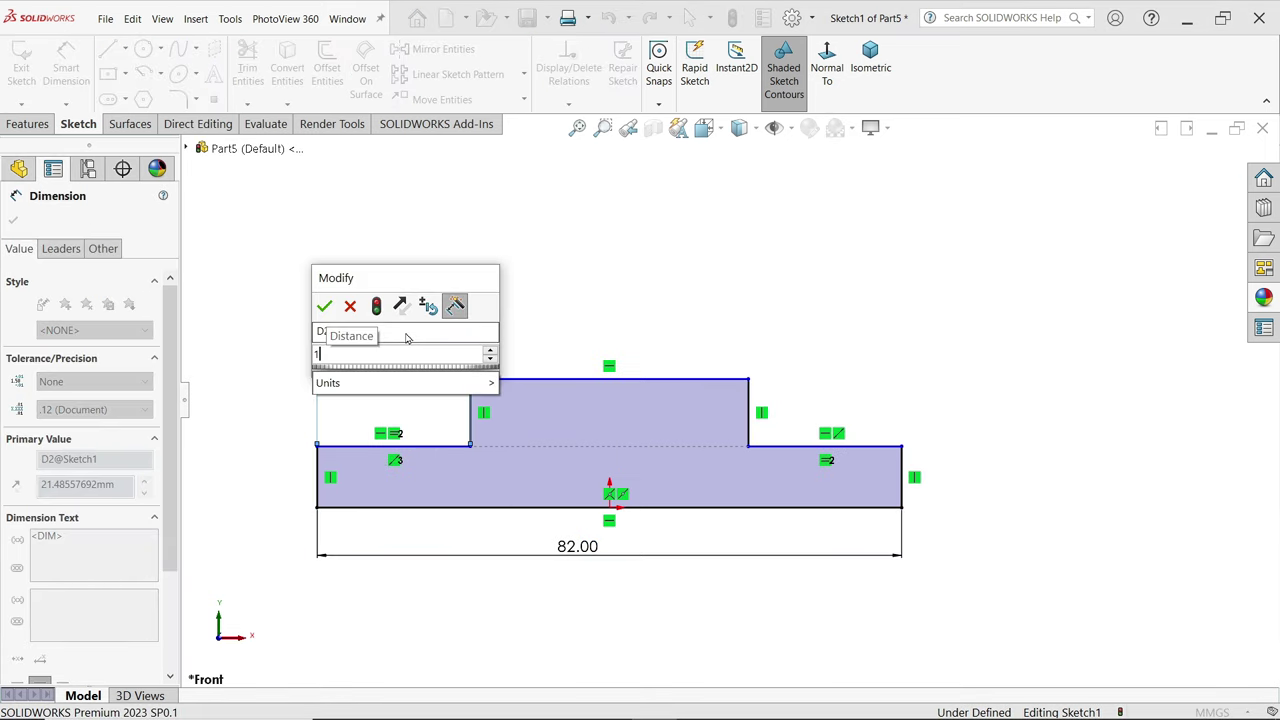
text(18)
key(Return)
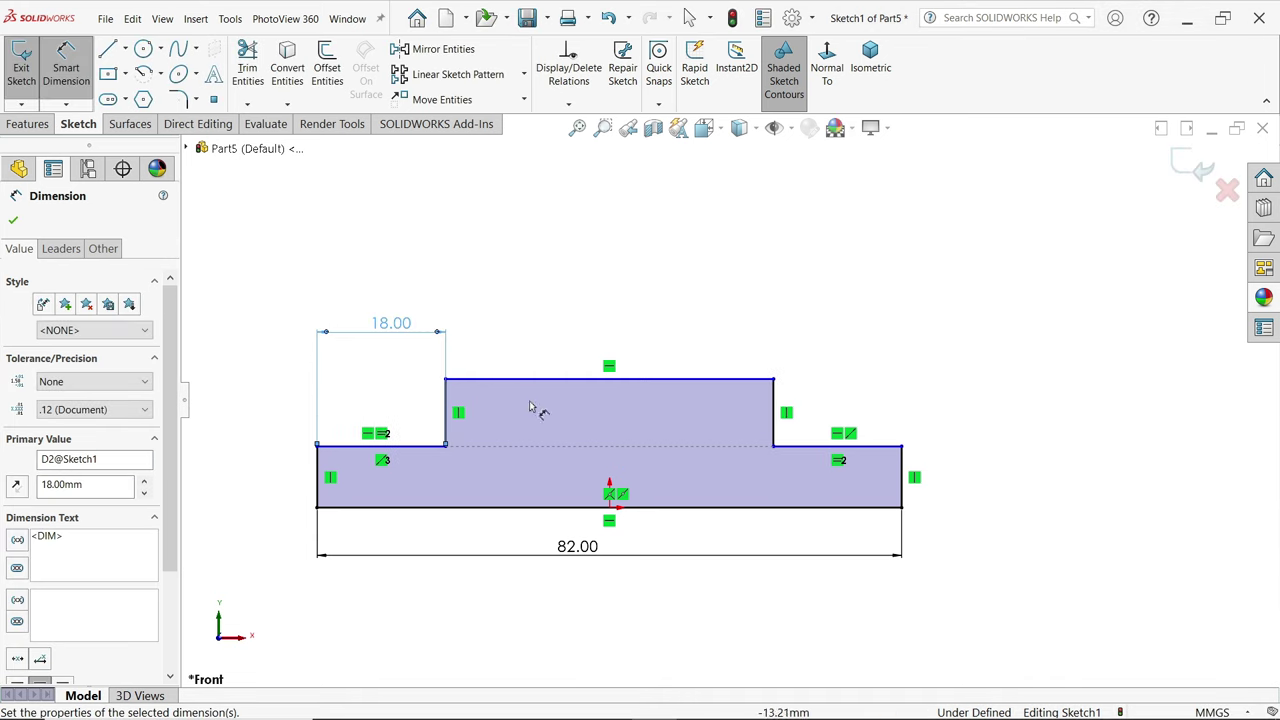
click(11, 222)
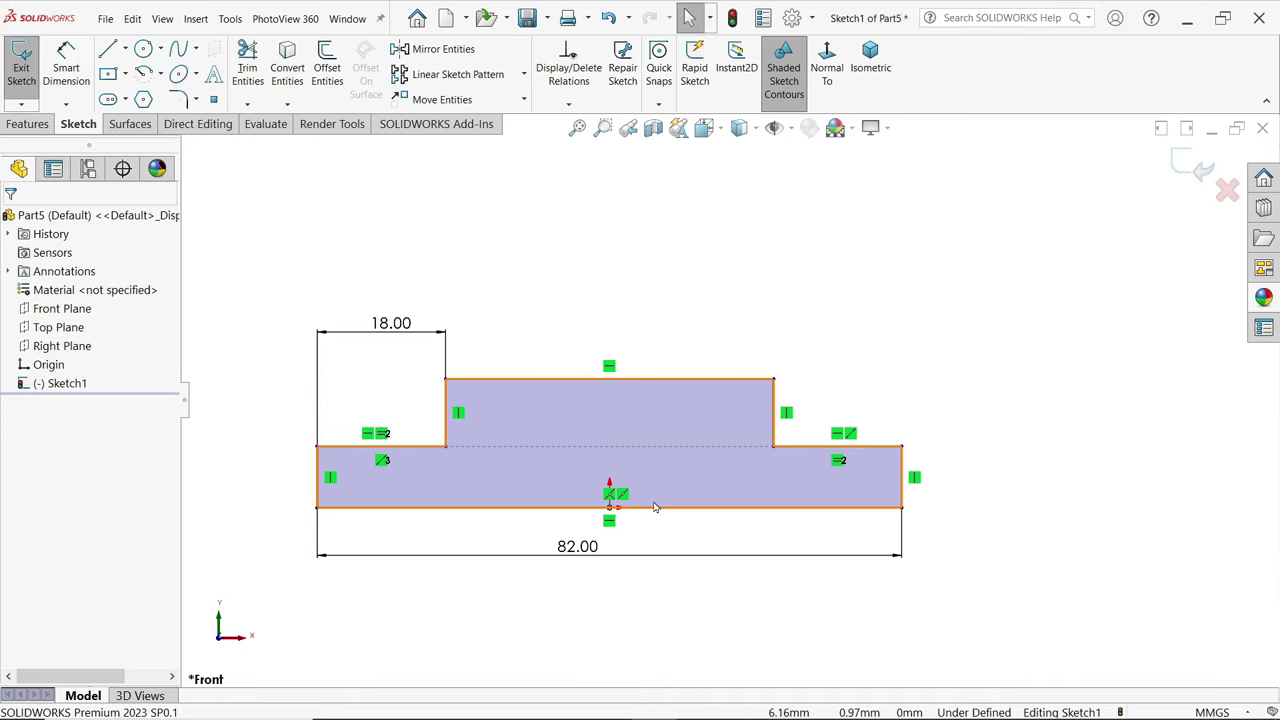
- Convert the bottom 82 mm line into a construction centreline
click(676, 508)
click(727, 467)
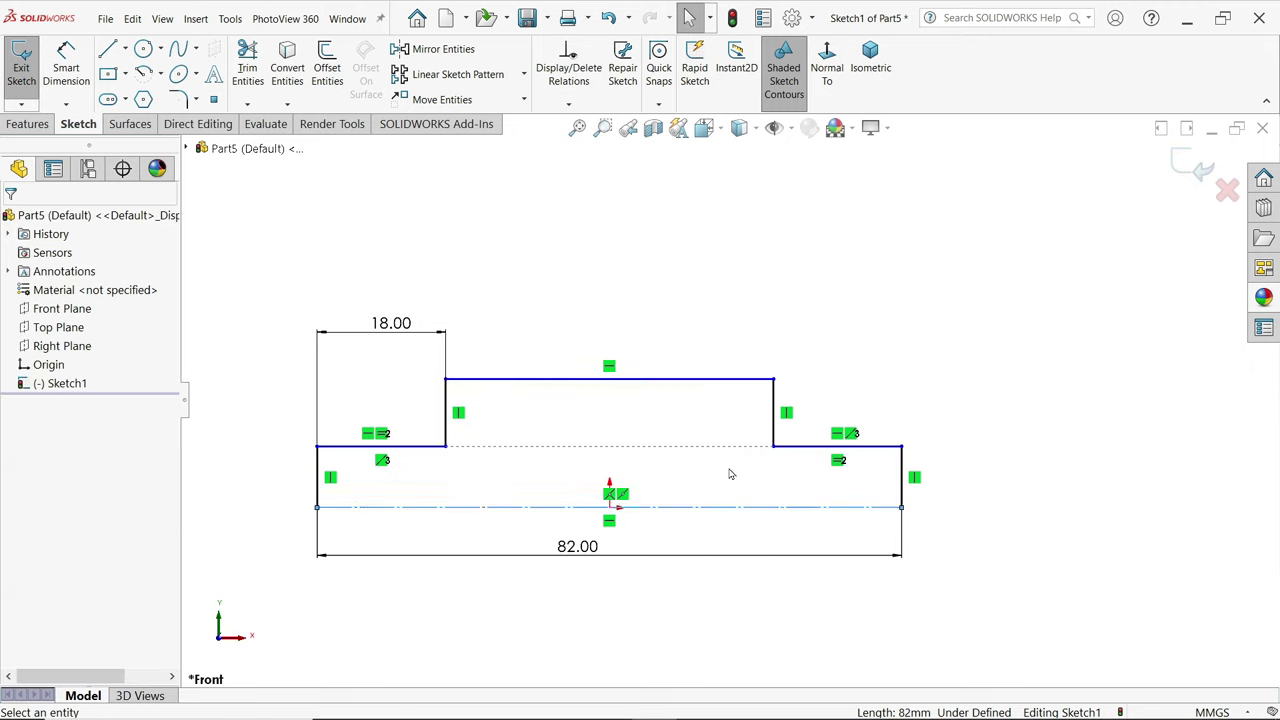
click(68, 65)
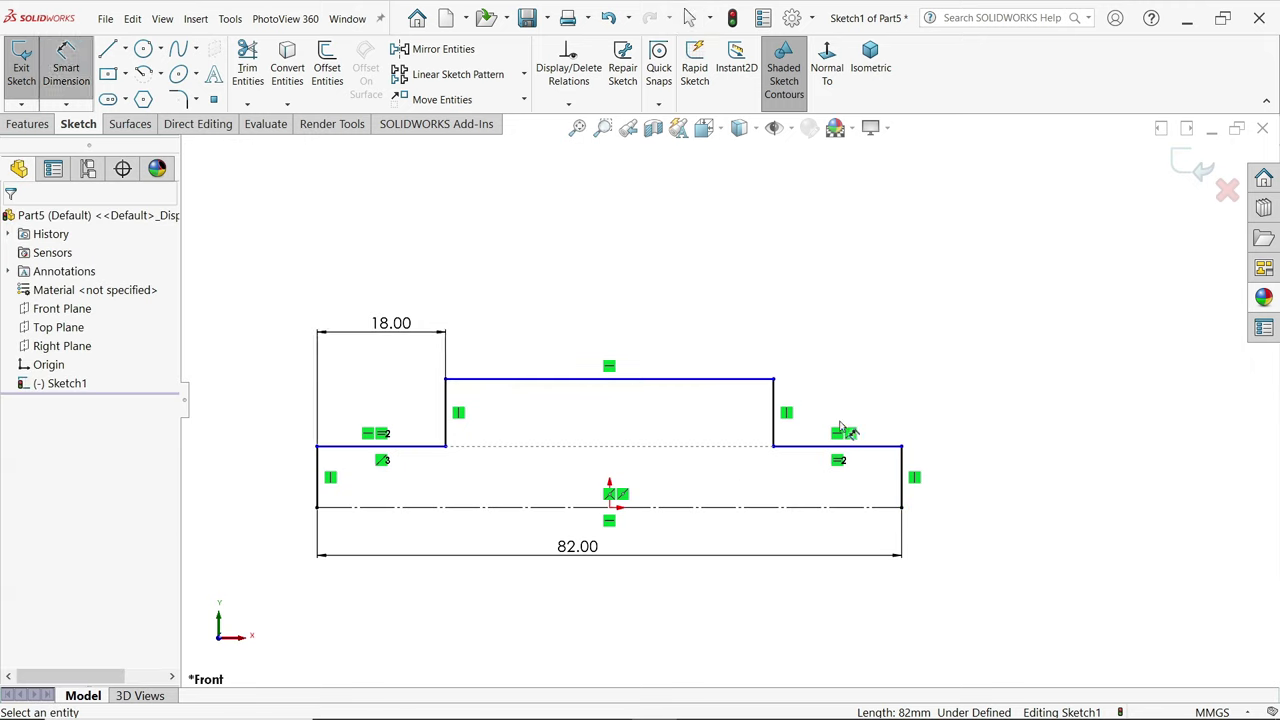
- Add diameter dimensions from the centreline: 22 mm centre section and 15 mm end
click(749, 382)
click(736, 508)
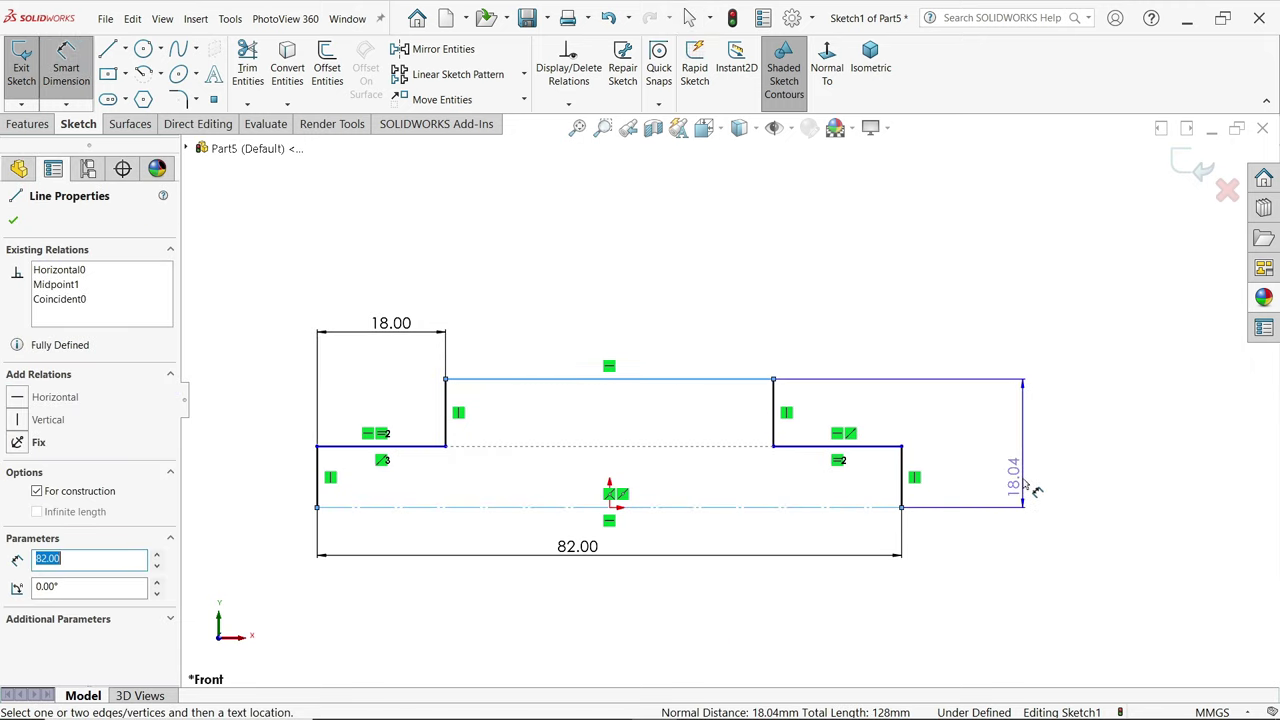
click(1043, 531)
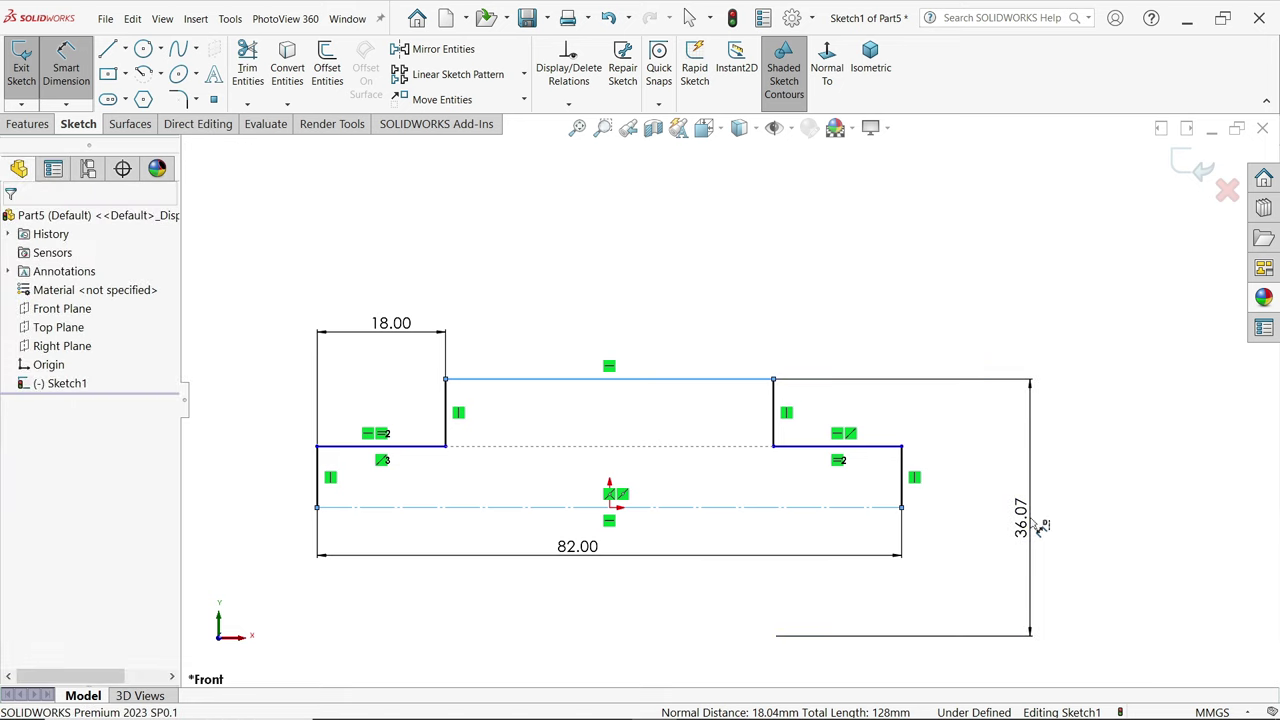
text(22)
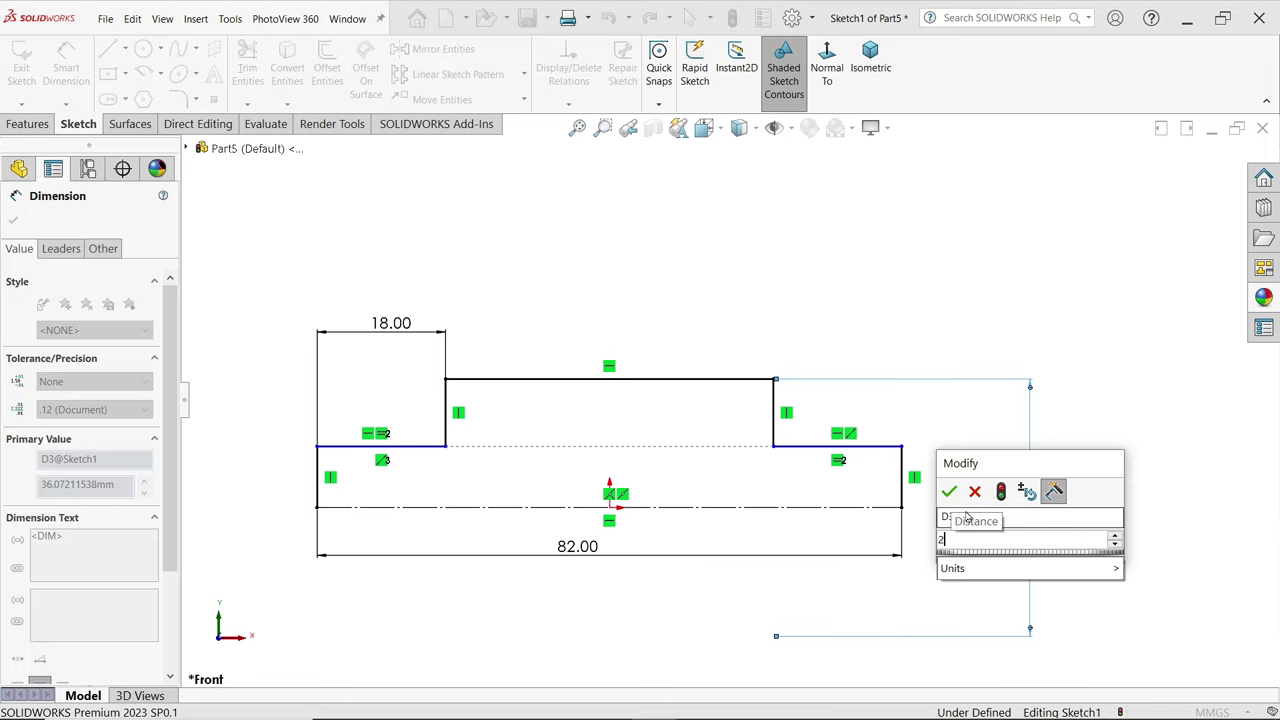
click(951, 494)
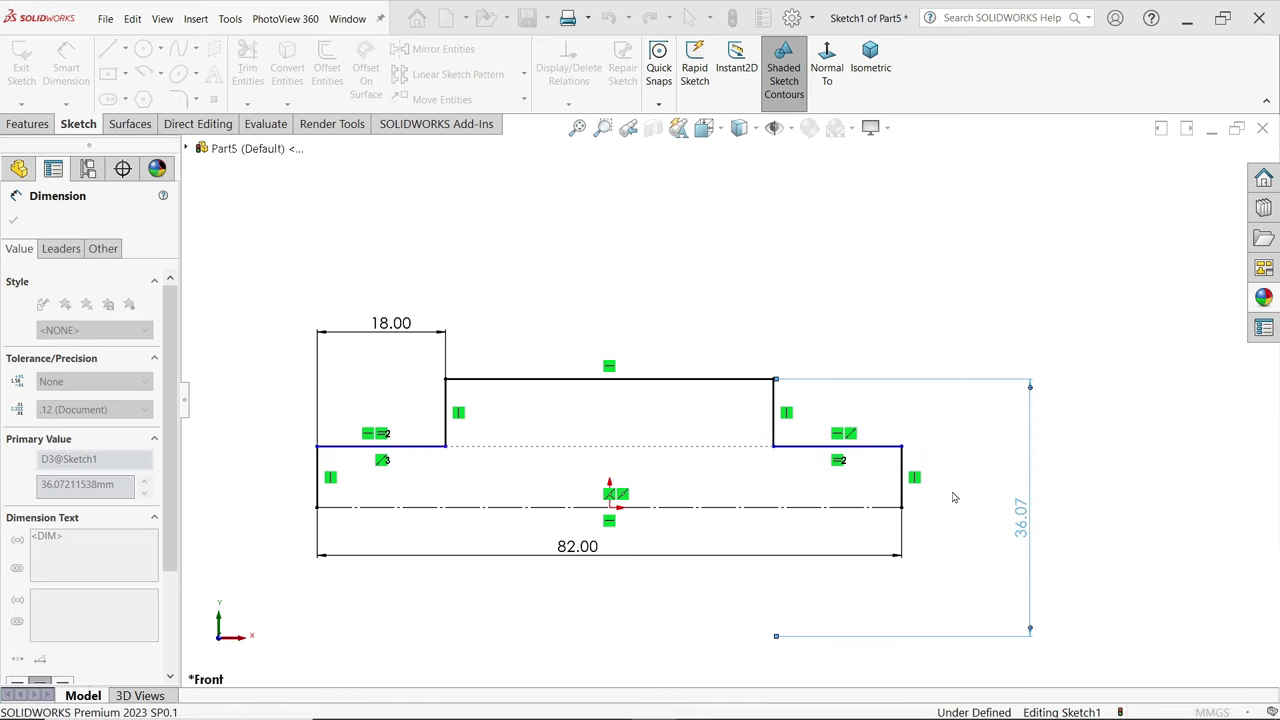
click(890, 447)
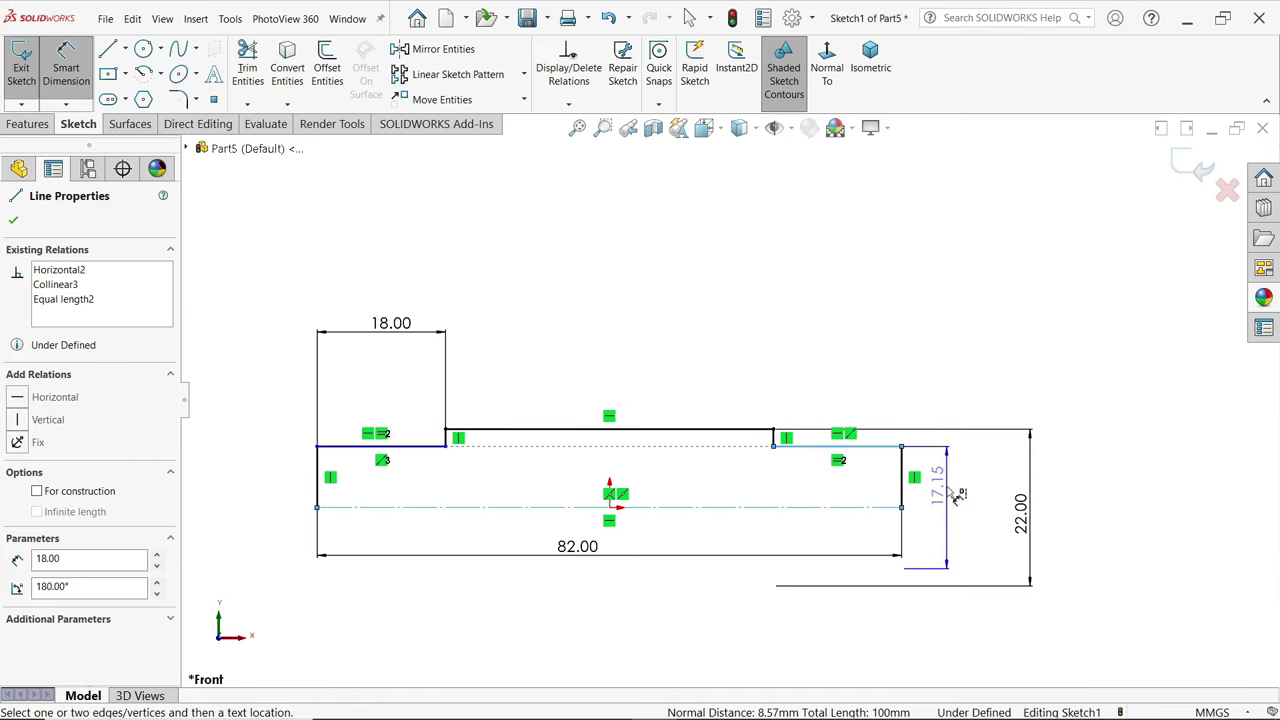
click(944, 484)
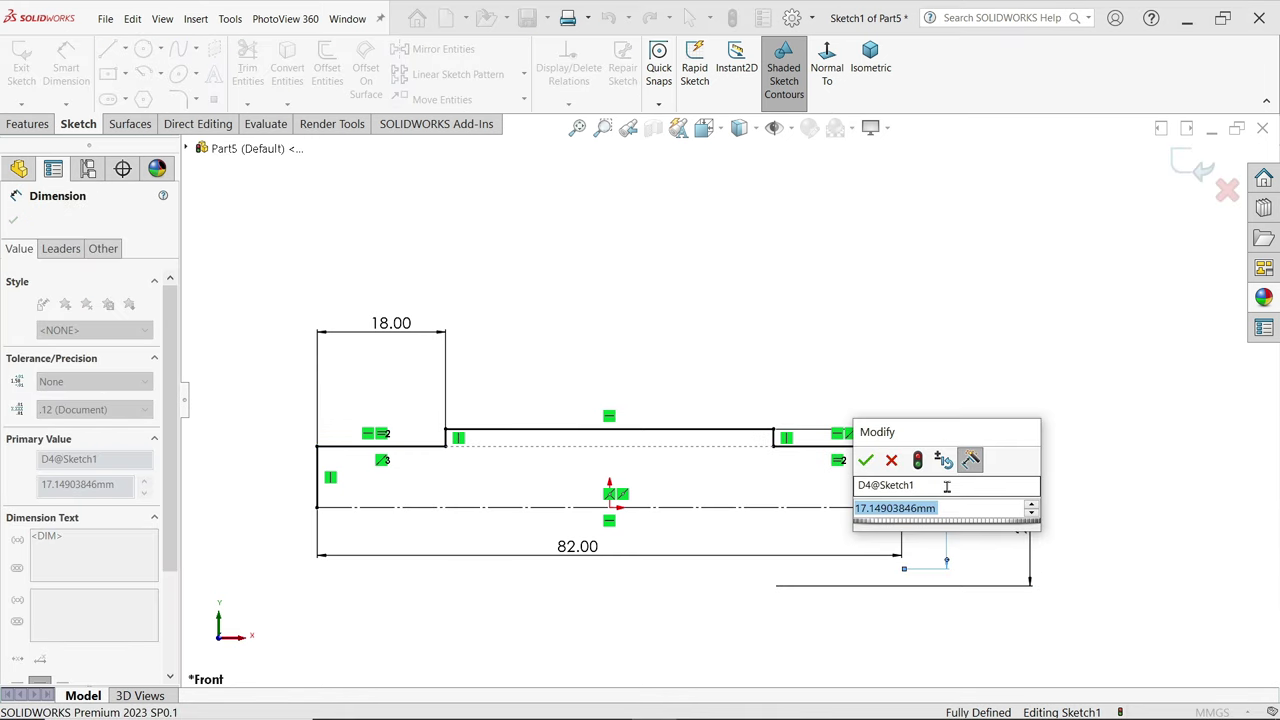
text(15)
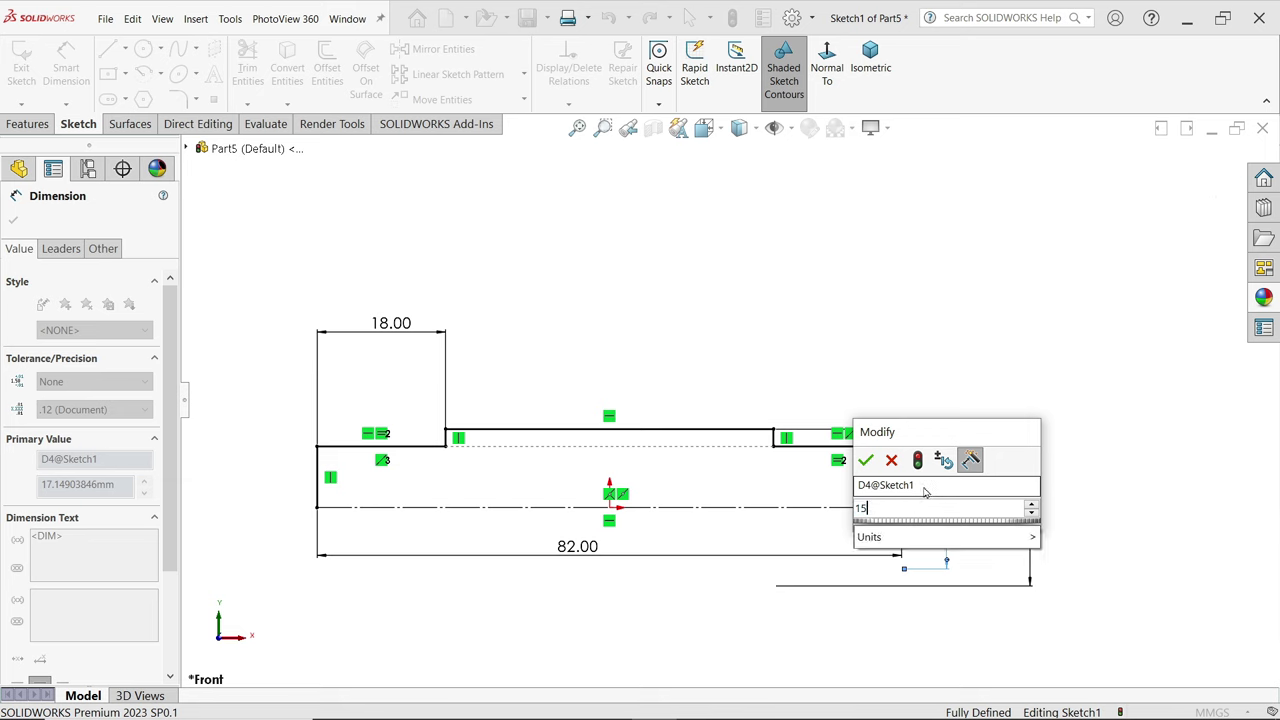
click(866, 460)
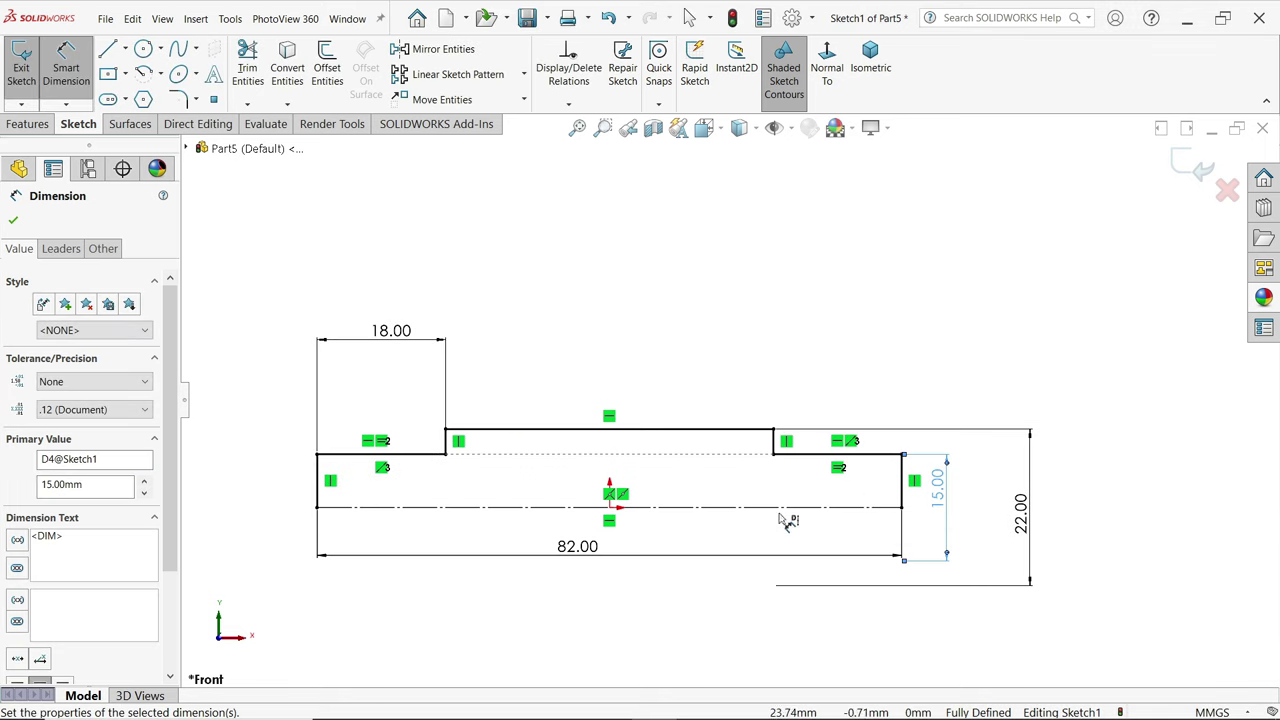
- Revolve the profile Blind 360° about the centreline, letting the sketch close automatically
click(40, 125)
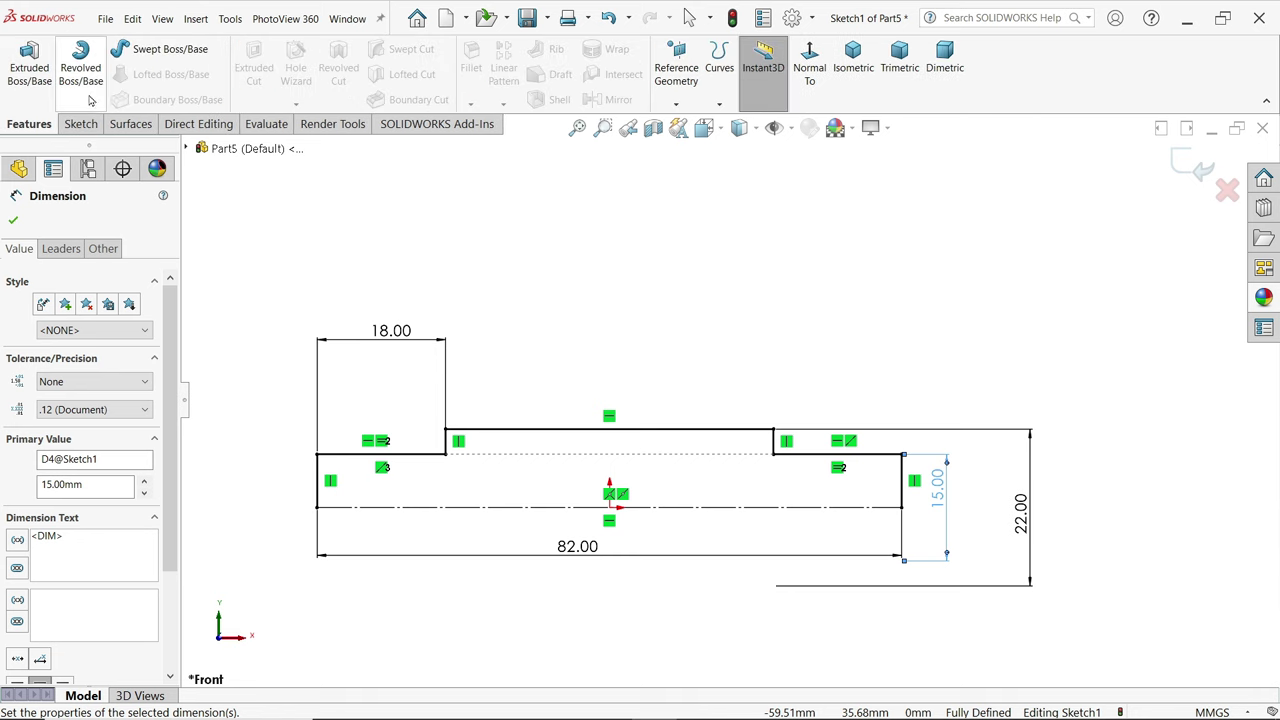
click(84, 72)
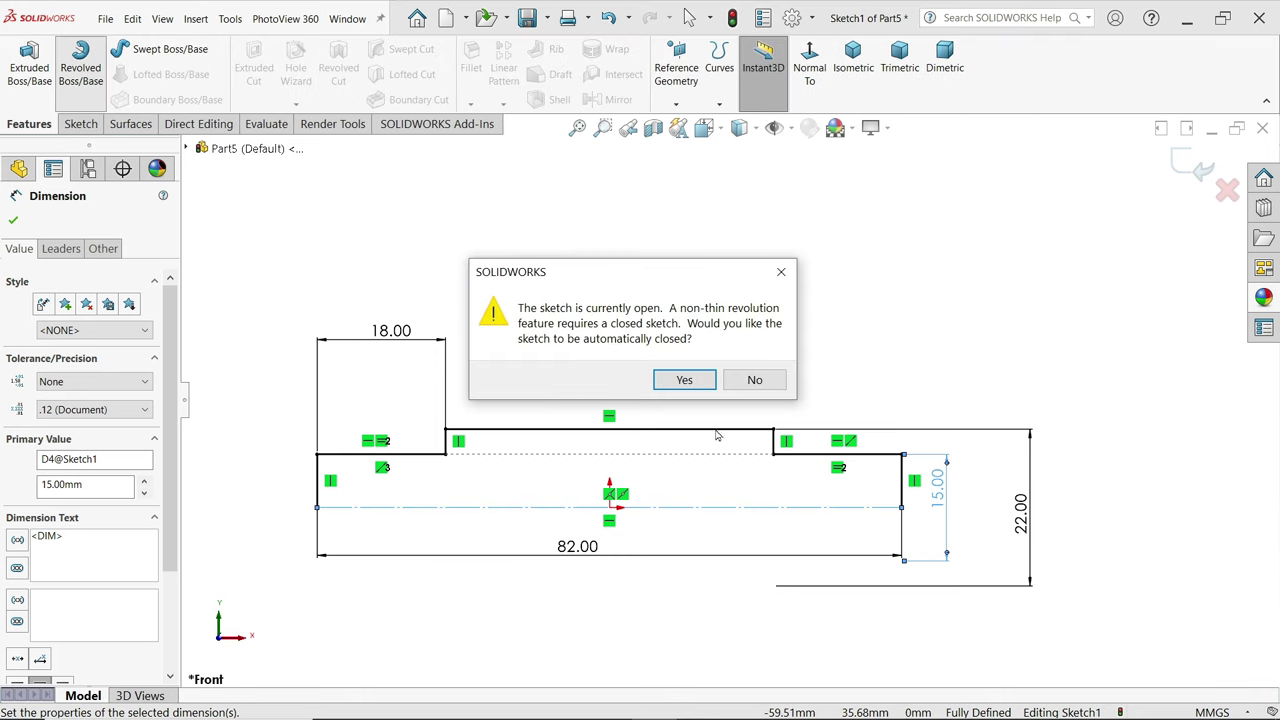
click(680, 380)
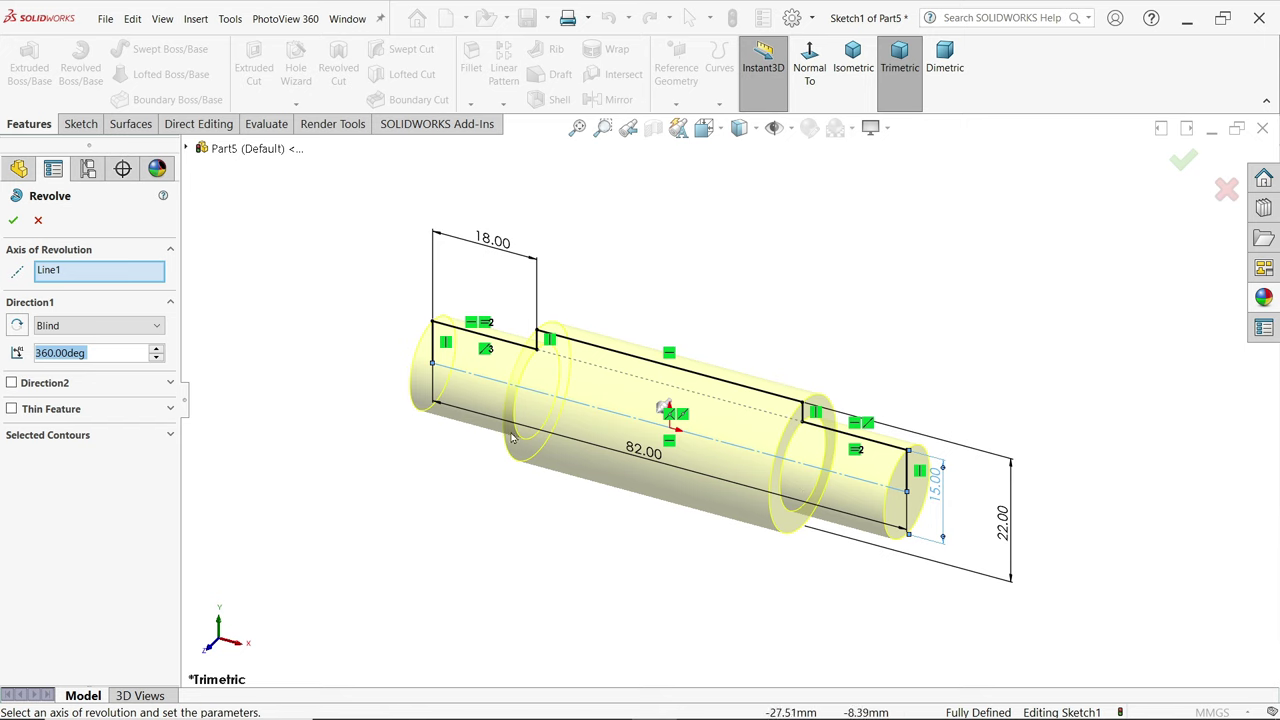
click(48, 327)
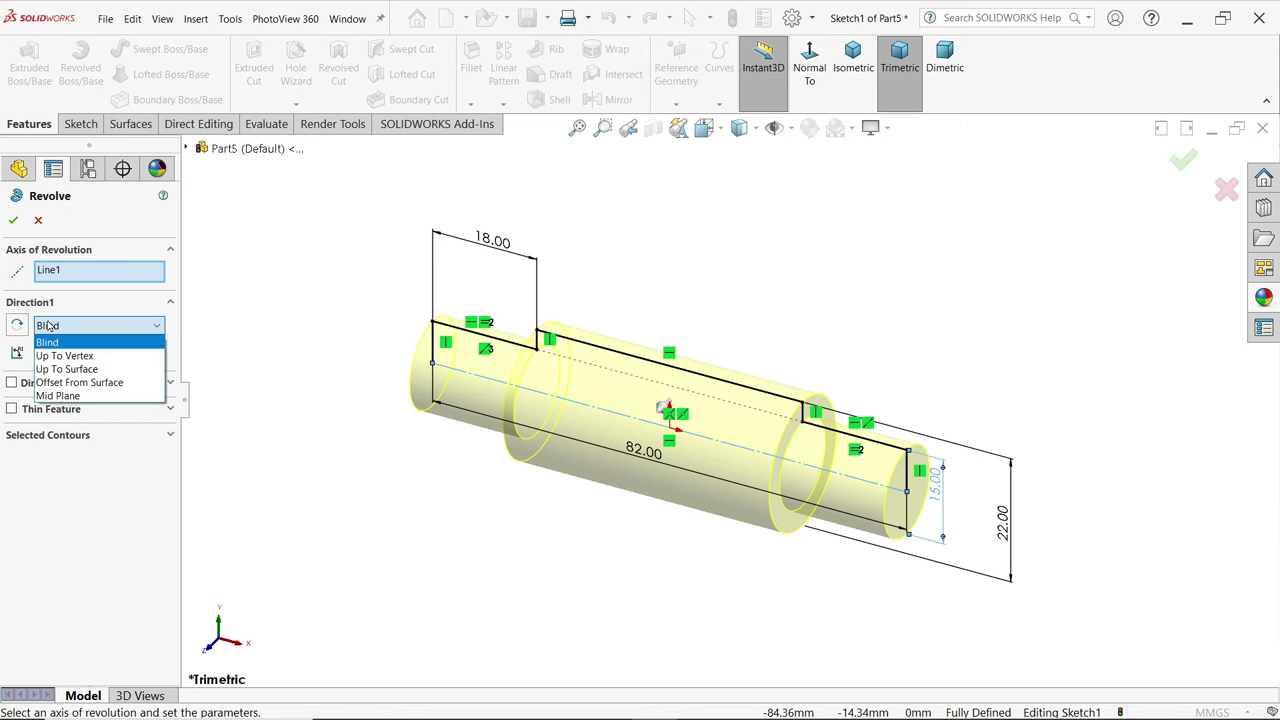
click(48, 329)
click(13, 220)
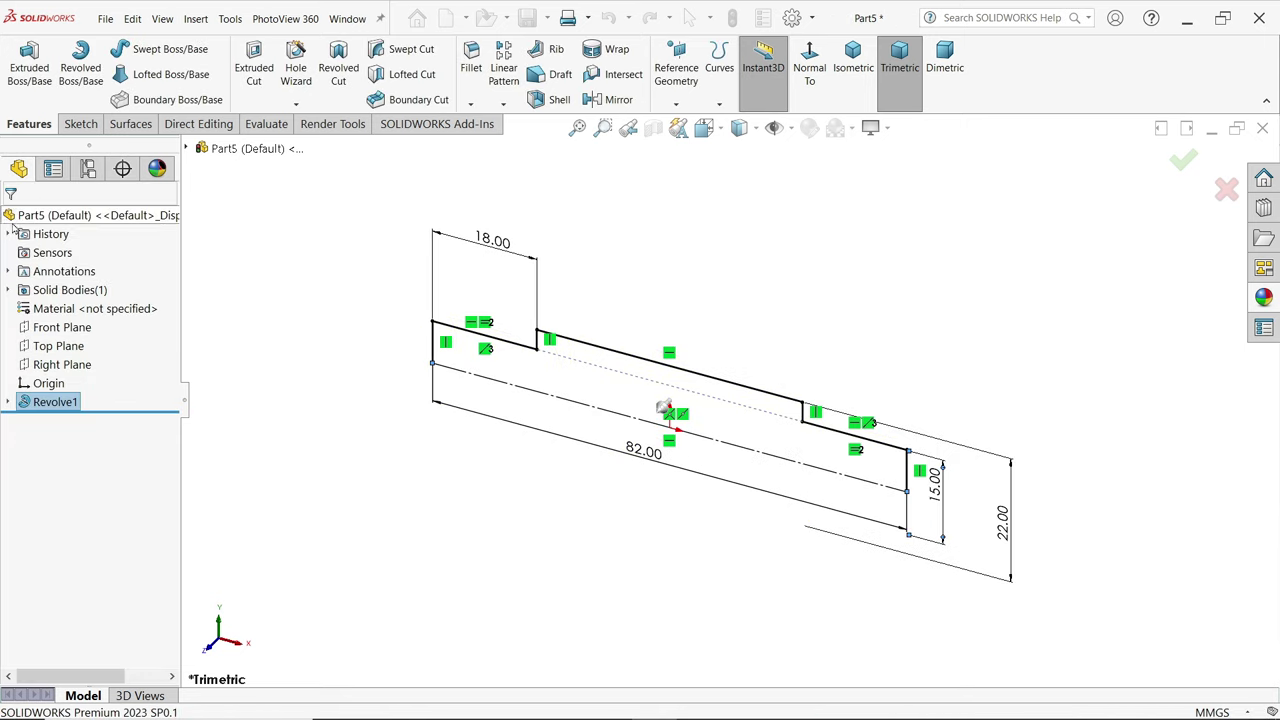
scroll(714, 434, down, 2)
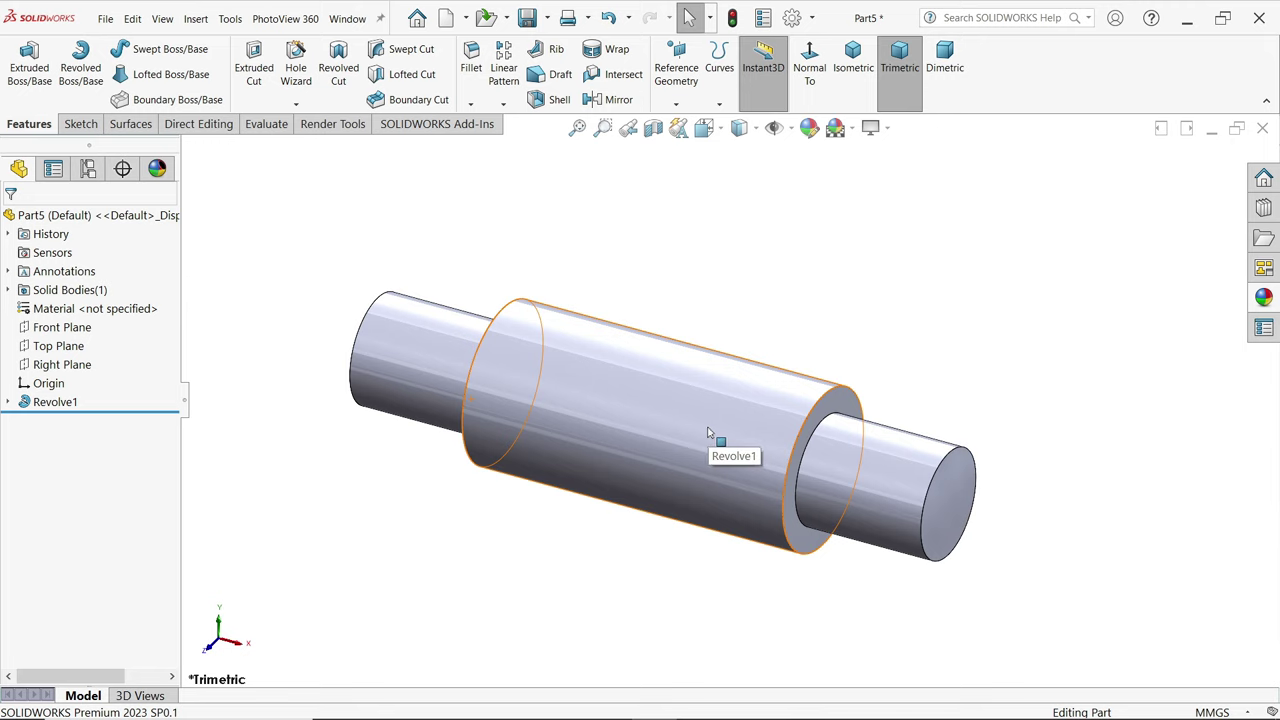
- Start a cosmetic thread on the right end's circular edge, keeping M14 with standard None
click(195, 20)
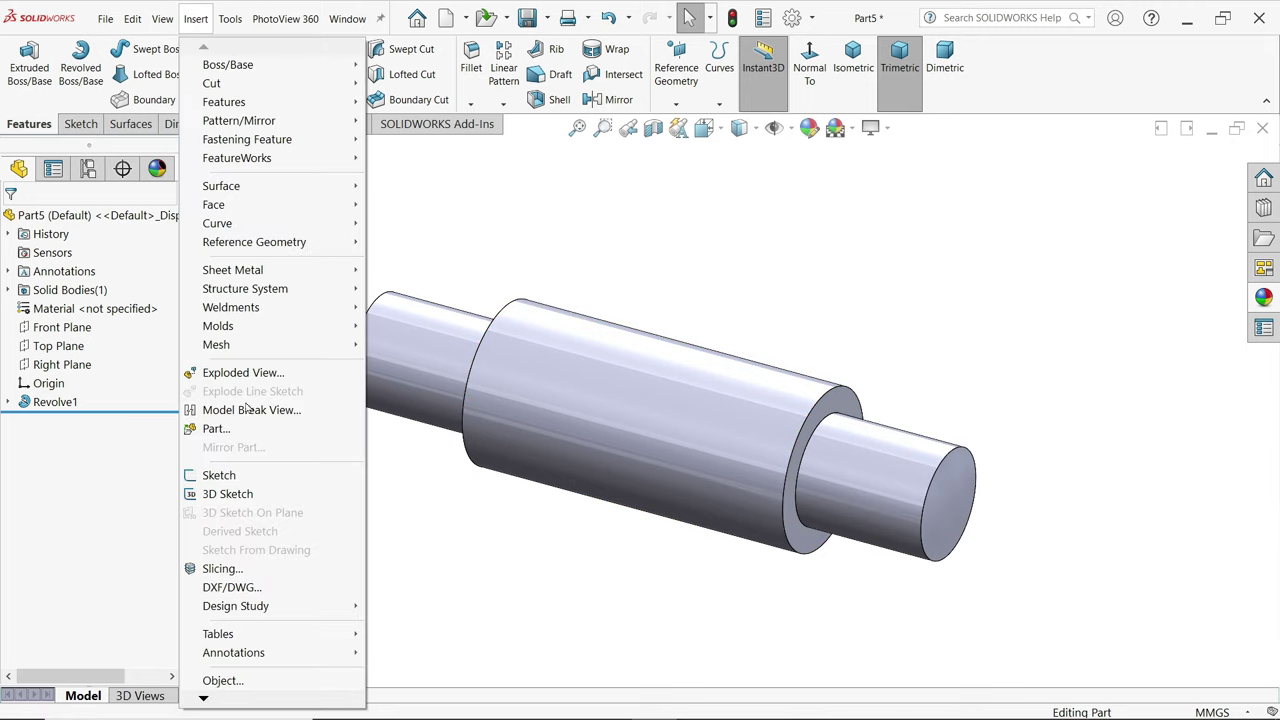
mouse_move(330, 652)
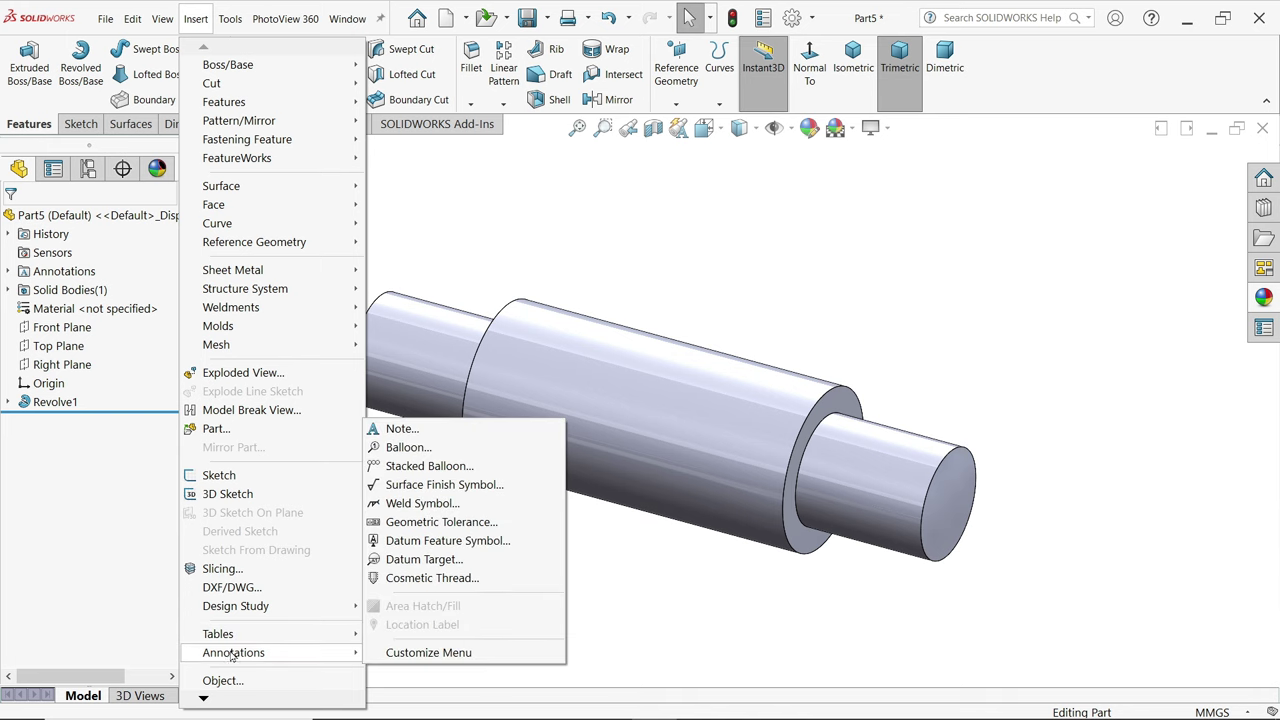
click(432, 578)
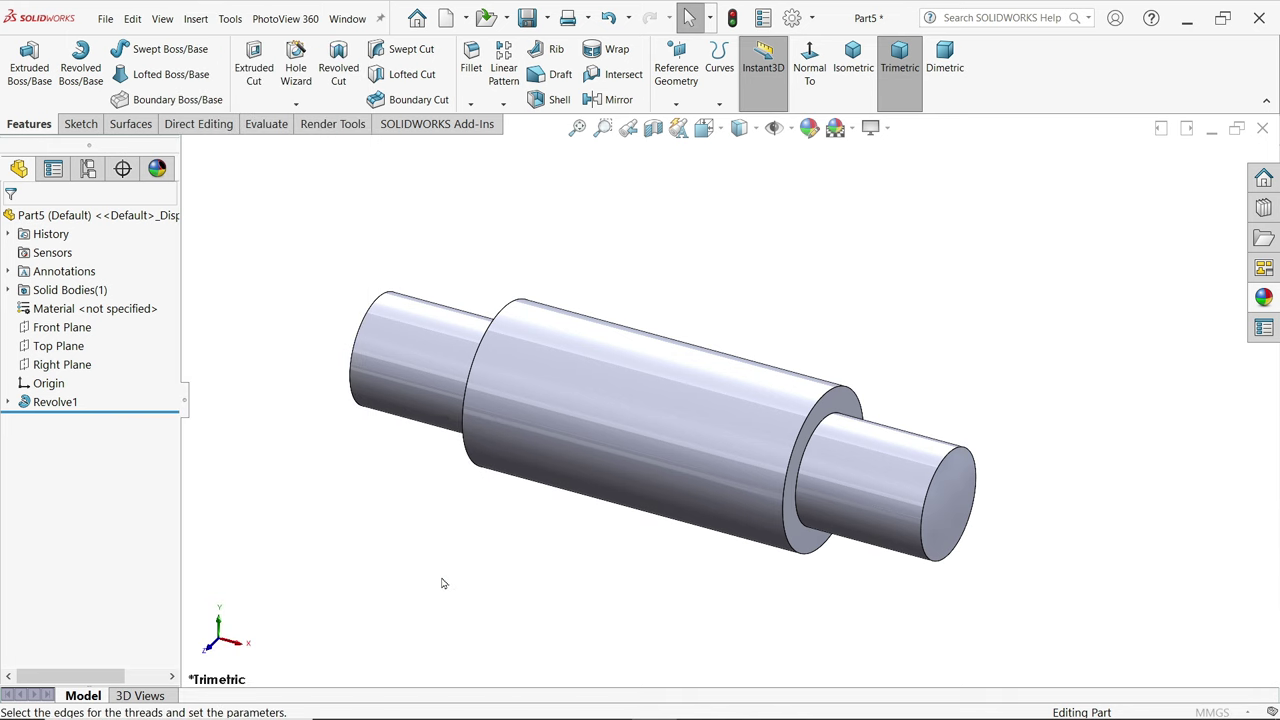
click(946, 542)
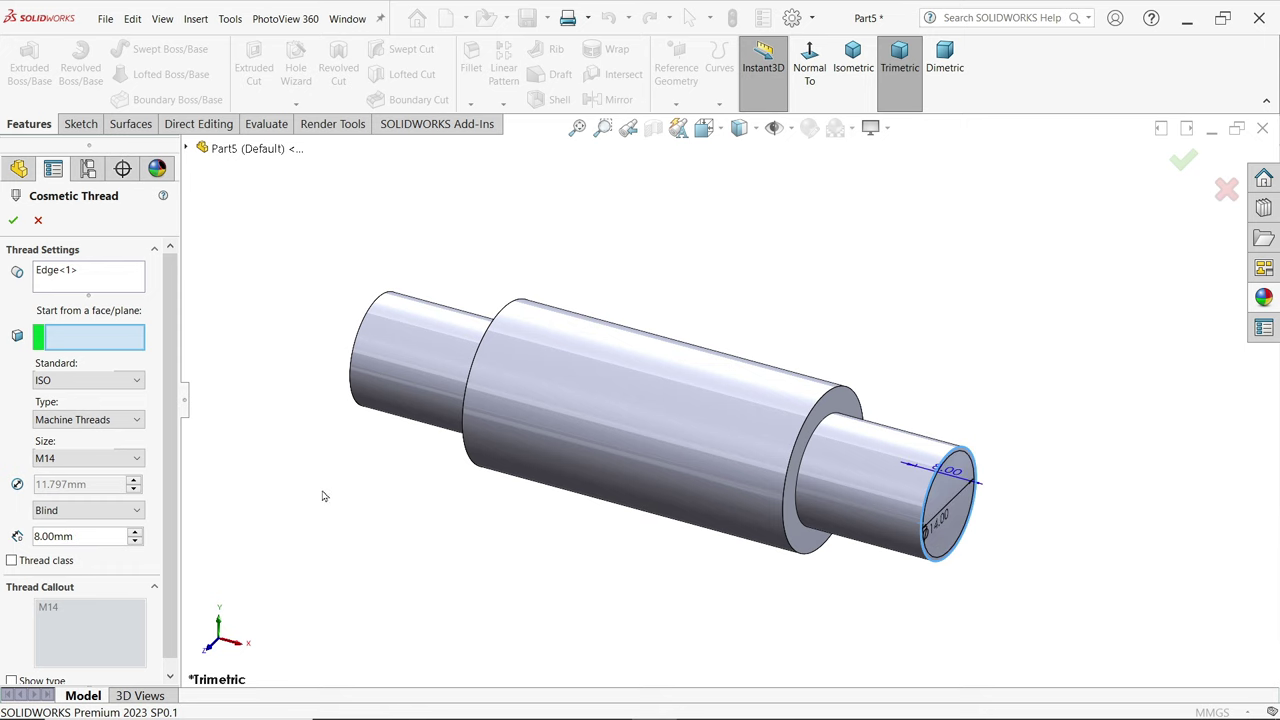
click(67, 463)
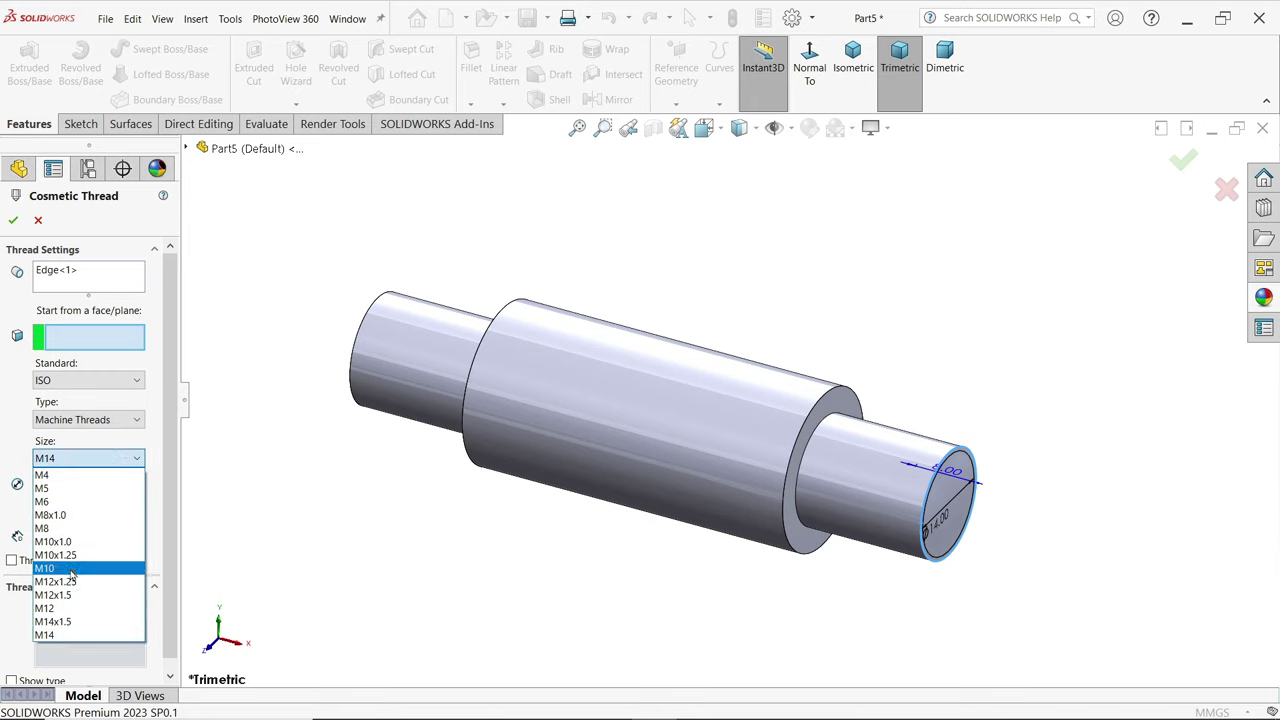
click(73, 462)
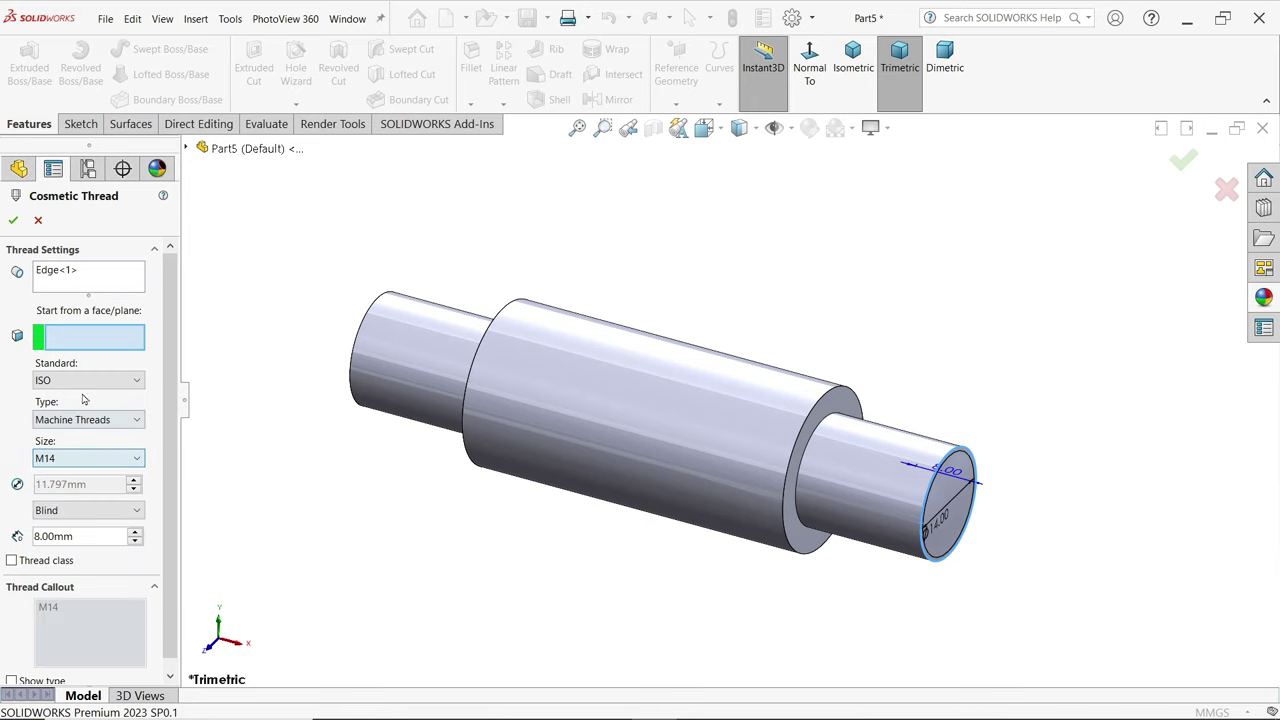
click(86, 381)
click(67, 399)
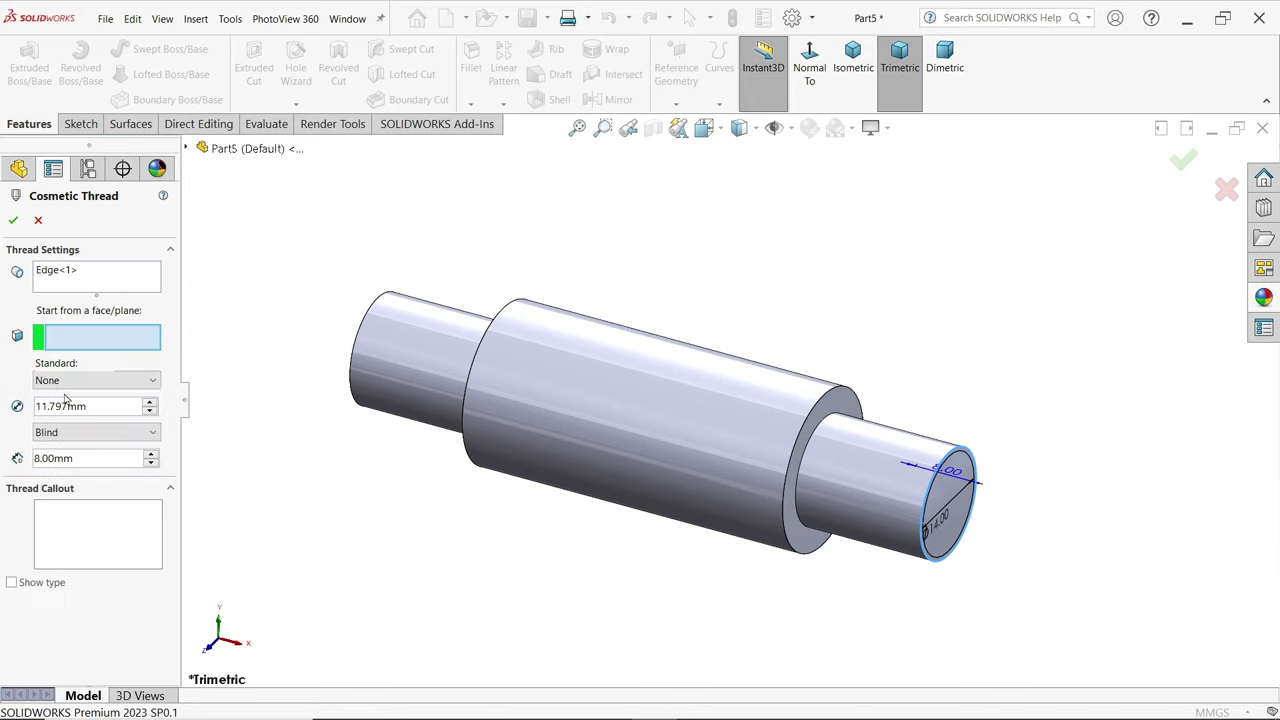
- Set the thread's minor diameter to 13.80 mm and blind depth to 13 mm, then accept
drag(98, 409, 22, 408)
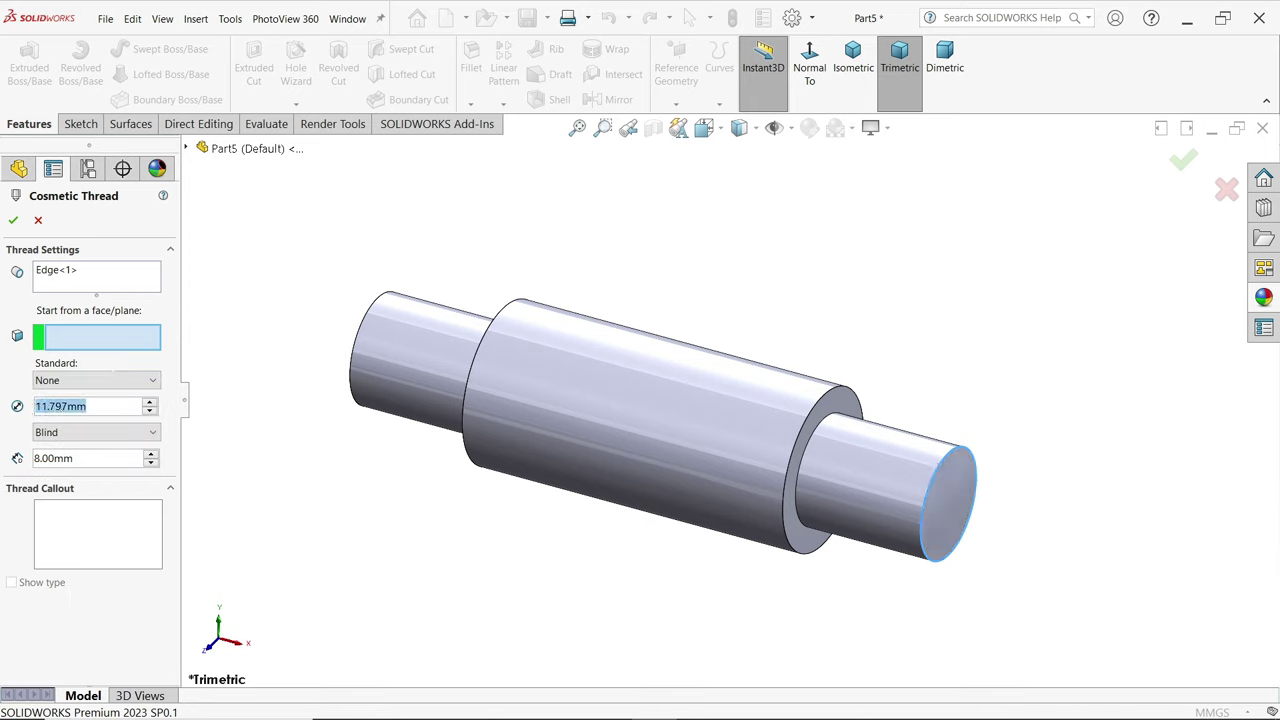
text(13.8)
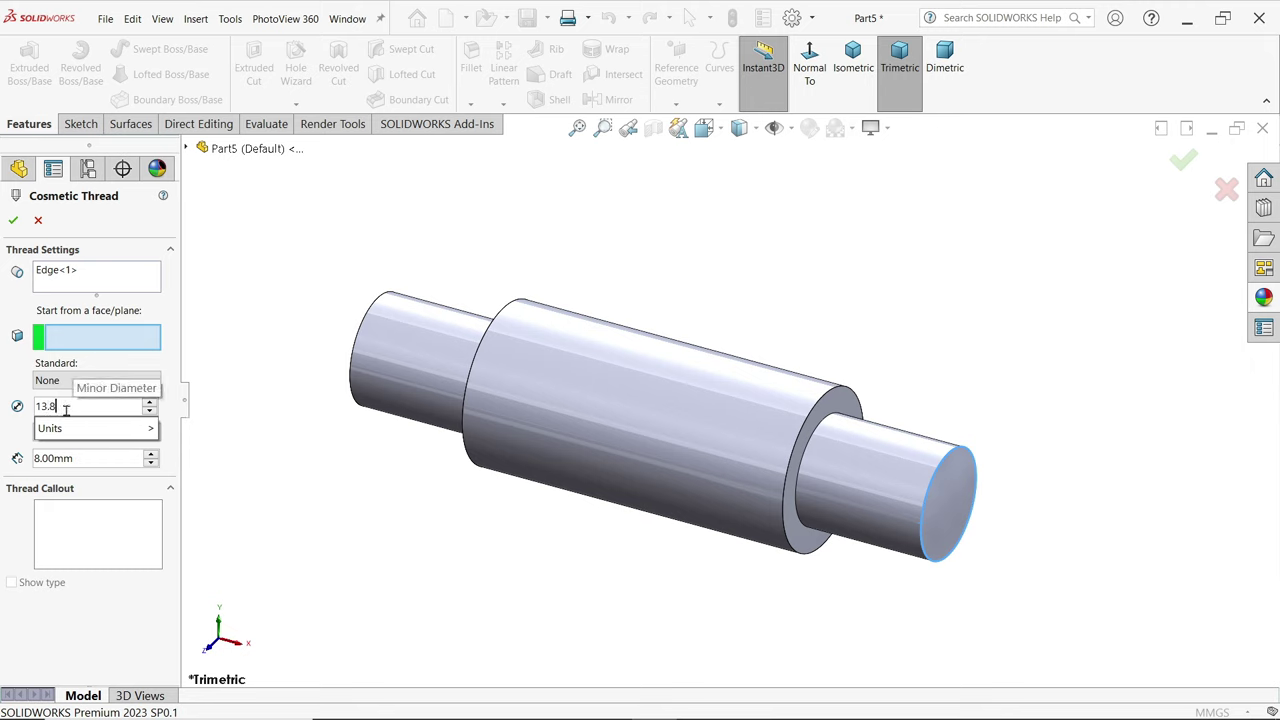
click(291, 478)
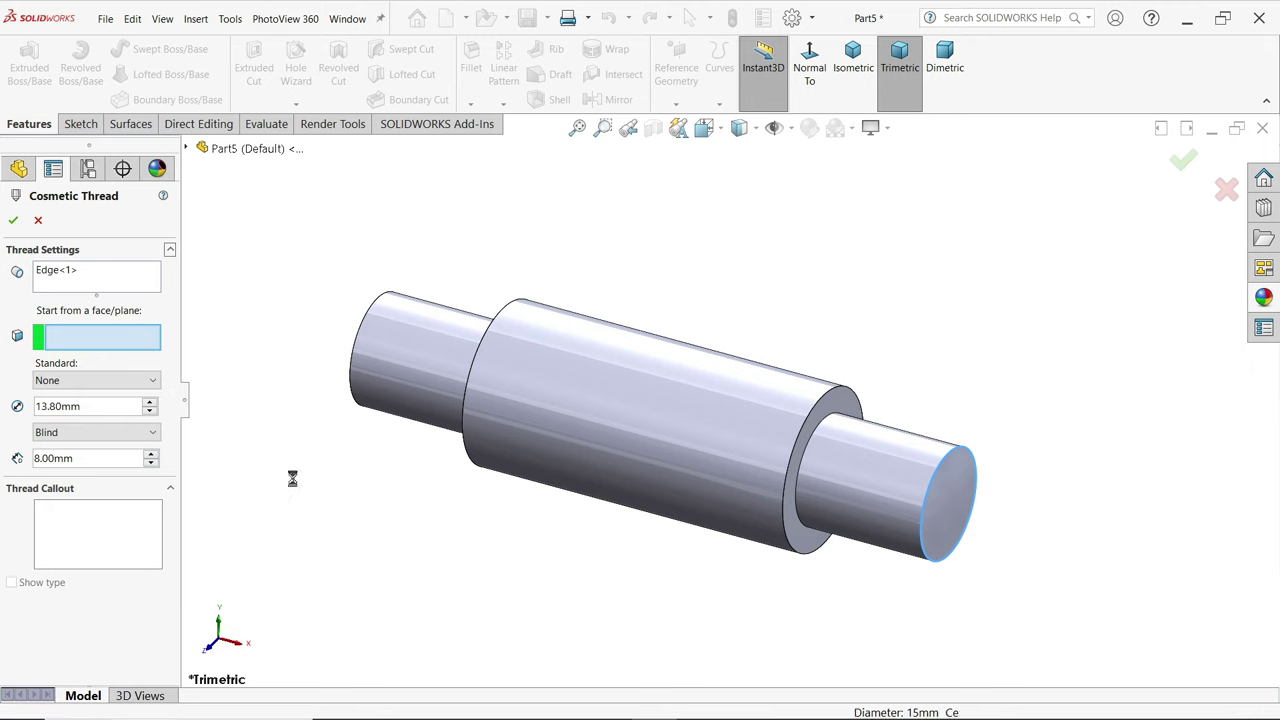
drag(94, 458, 26, 458)
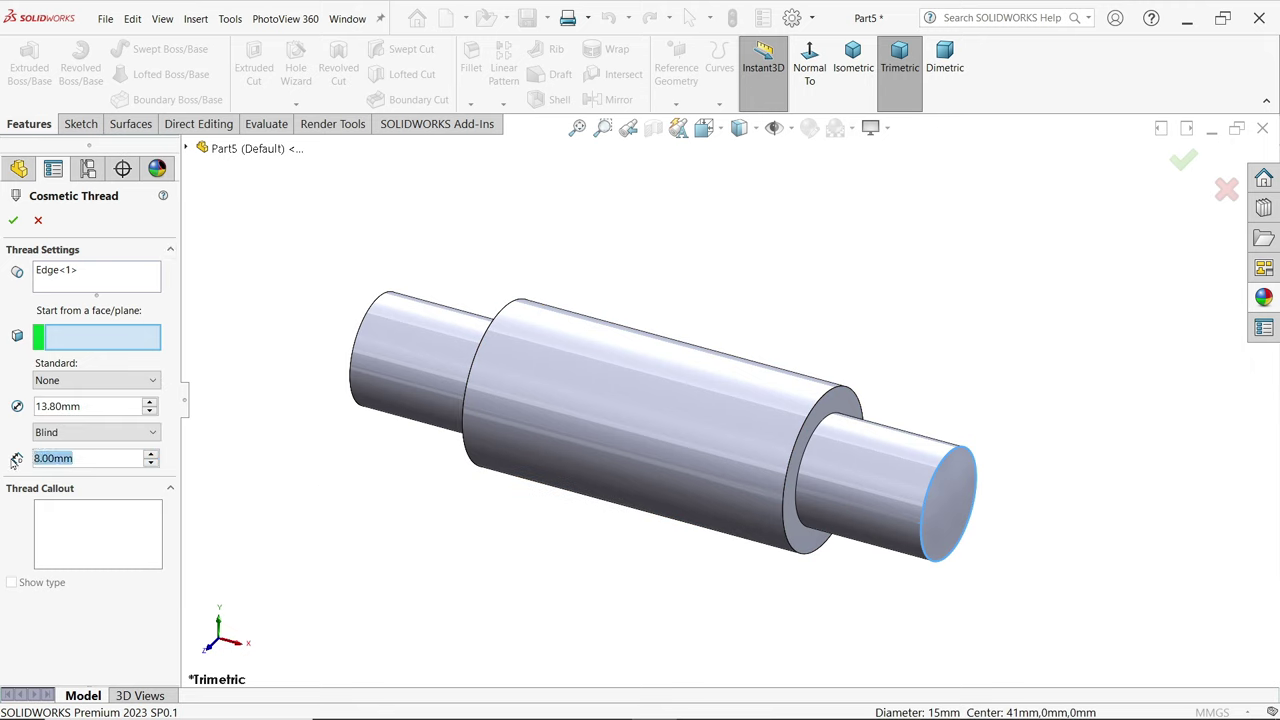
text(18-5)
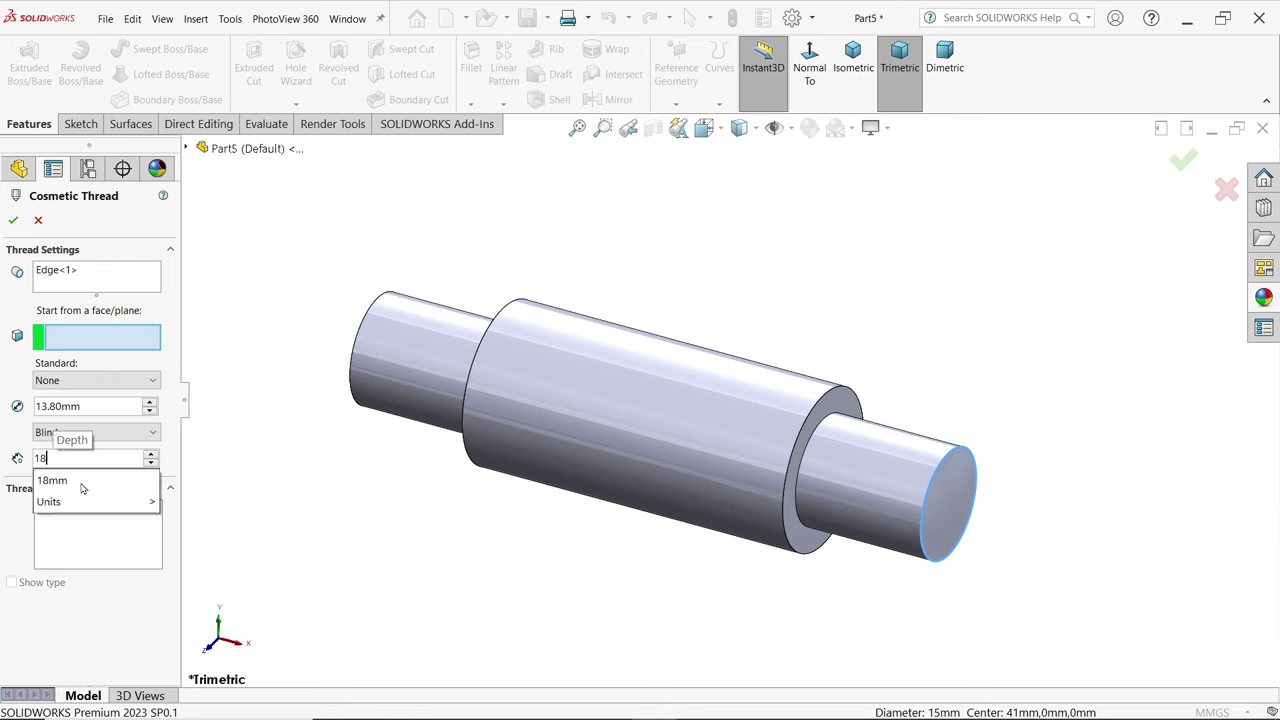
click(253, 512)
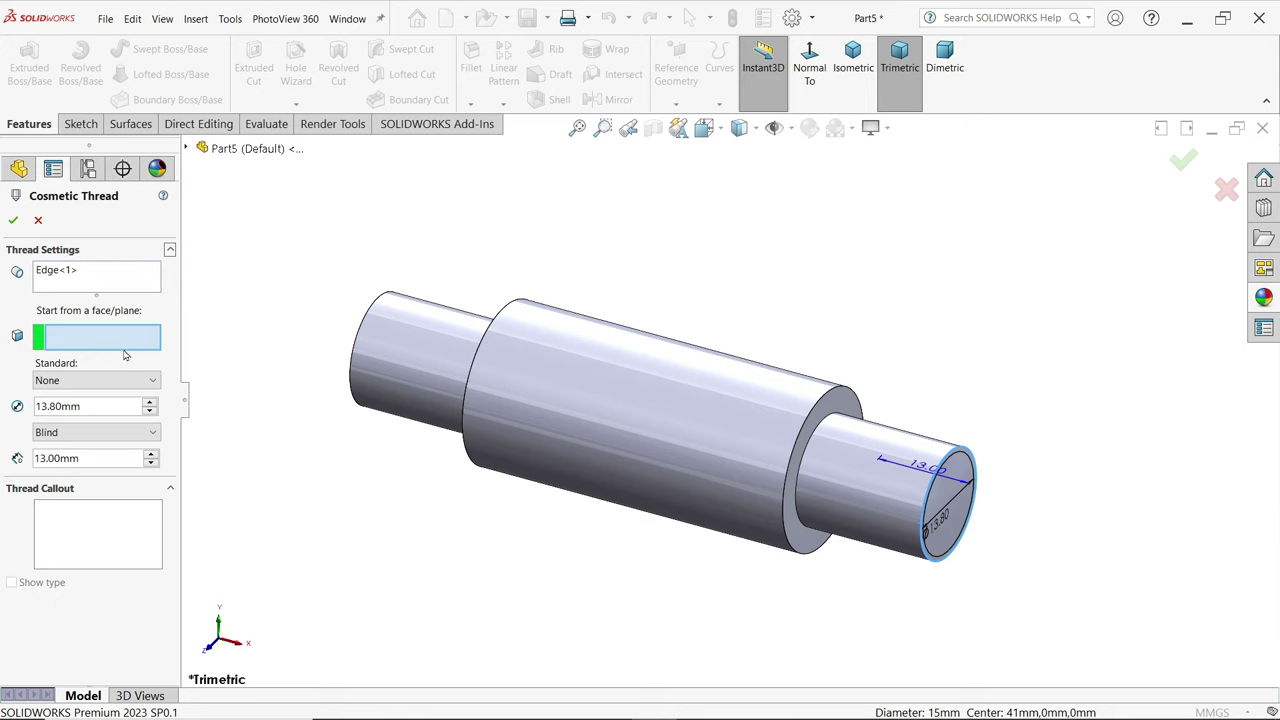
click(13, 222)
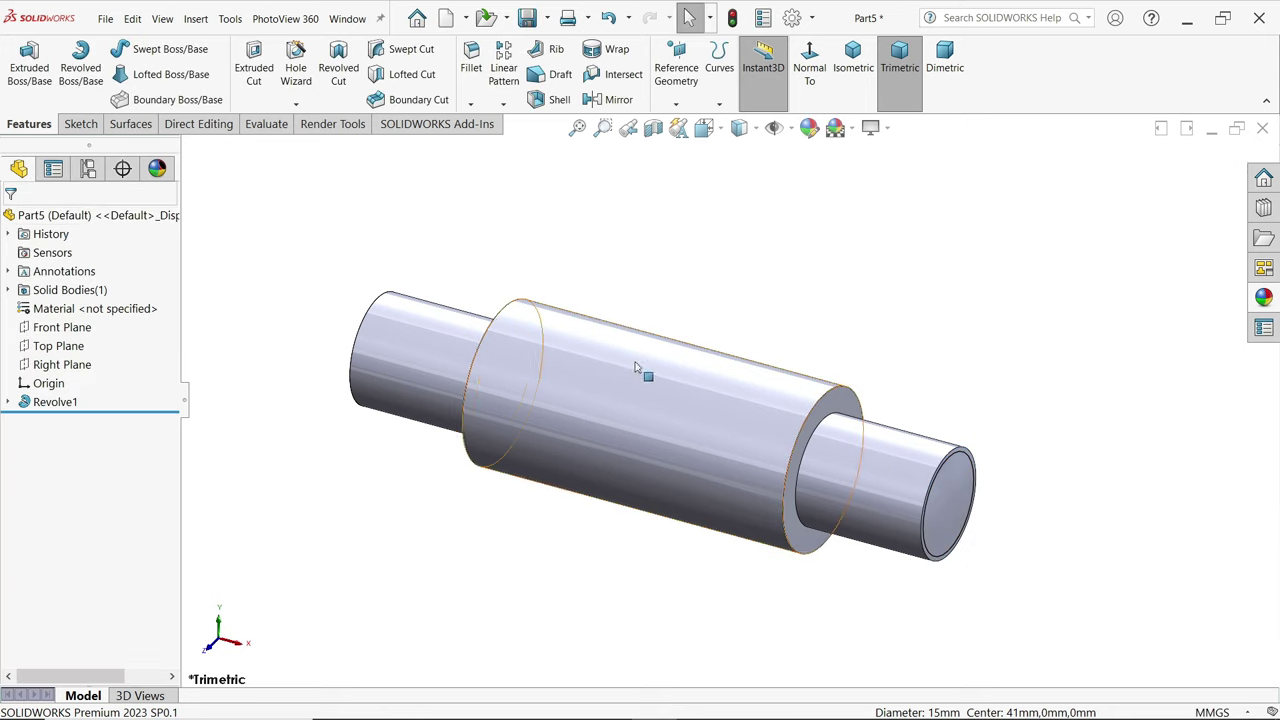
- Enable Shaded cosmetic threads under Document Properties > Detailing
click(792, 18)
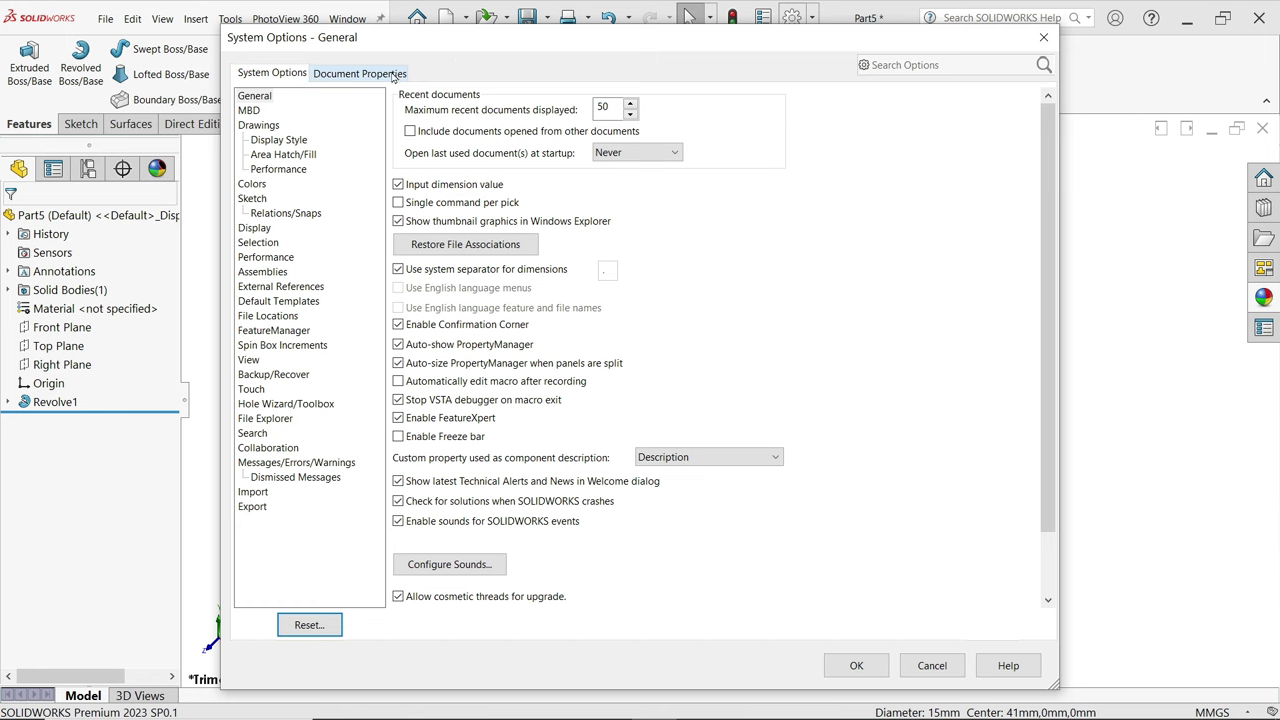
click(358, 73)
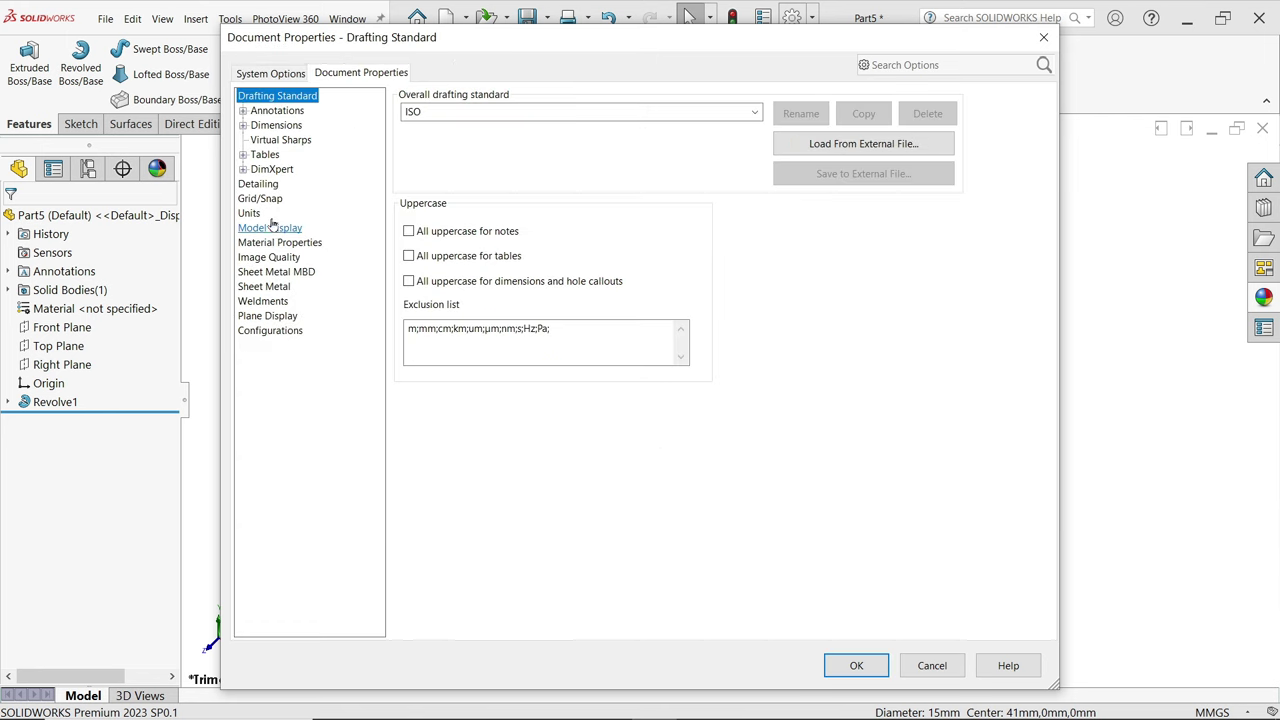
click(258, 184)
click(531, 113)
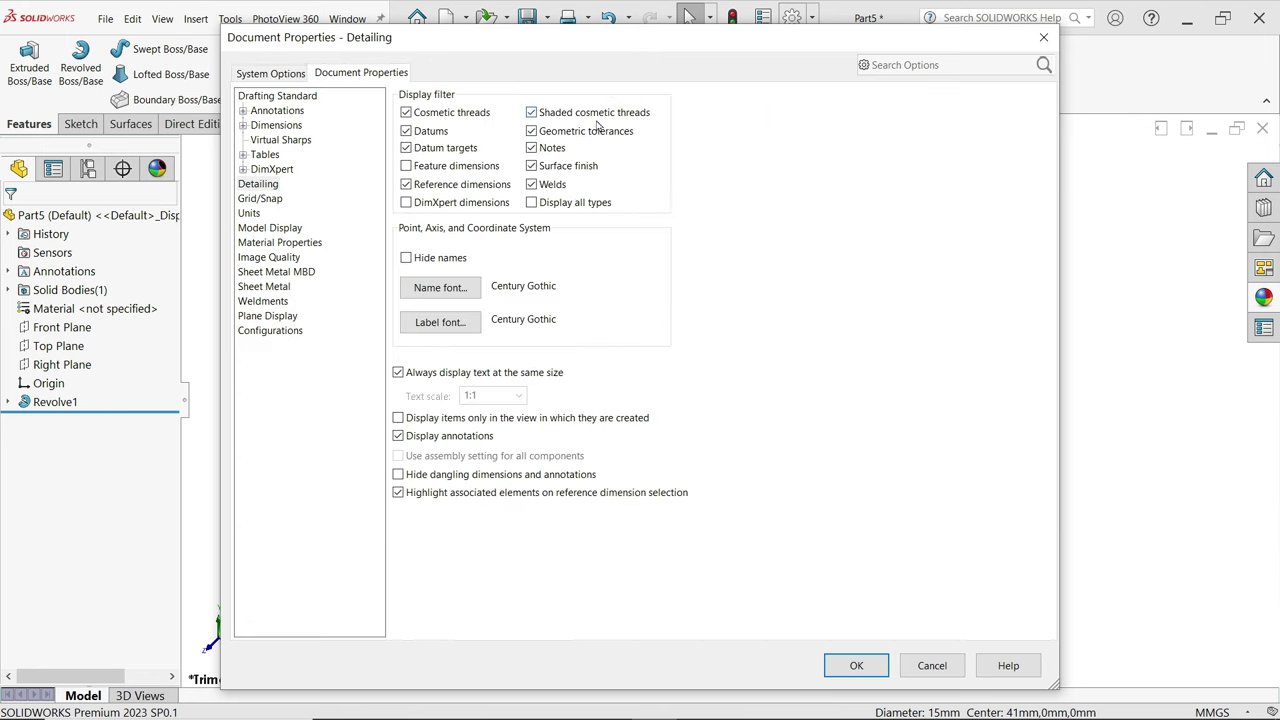
click(850, 665)
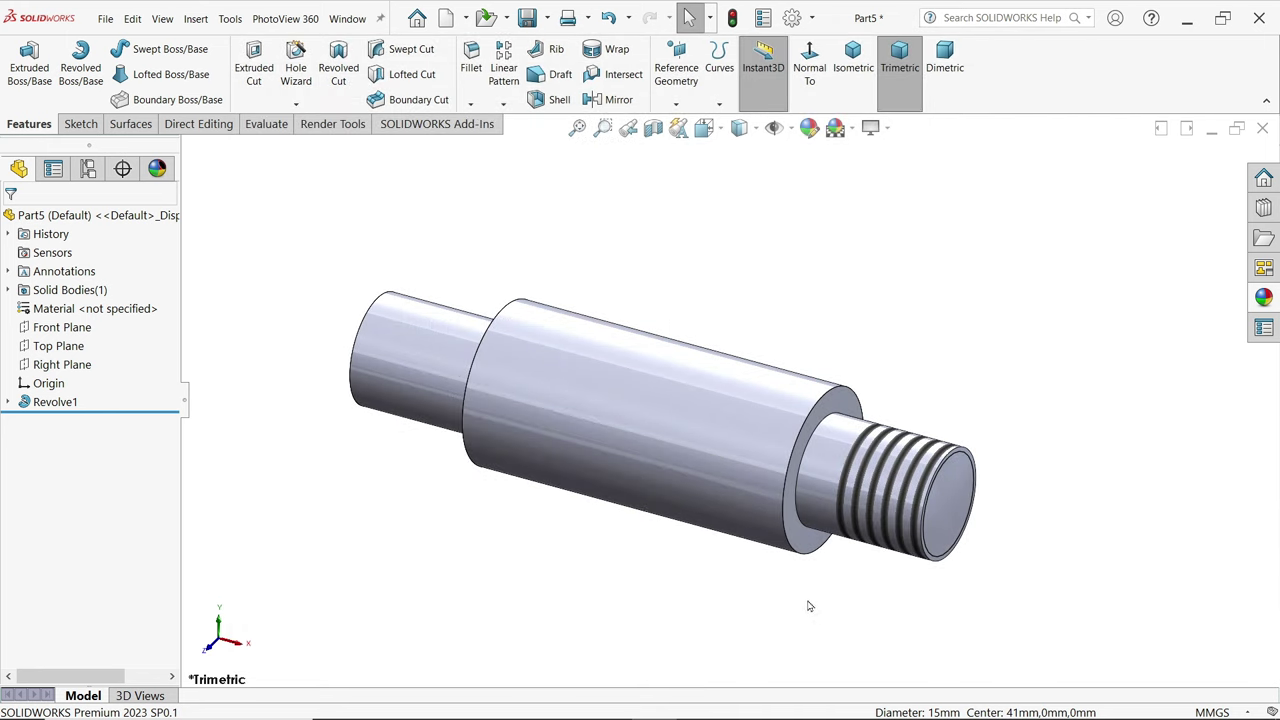
click(196, 18)
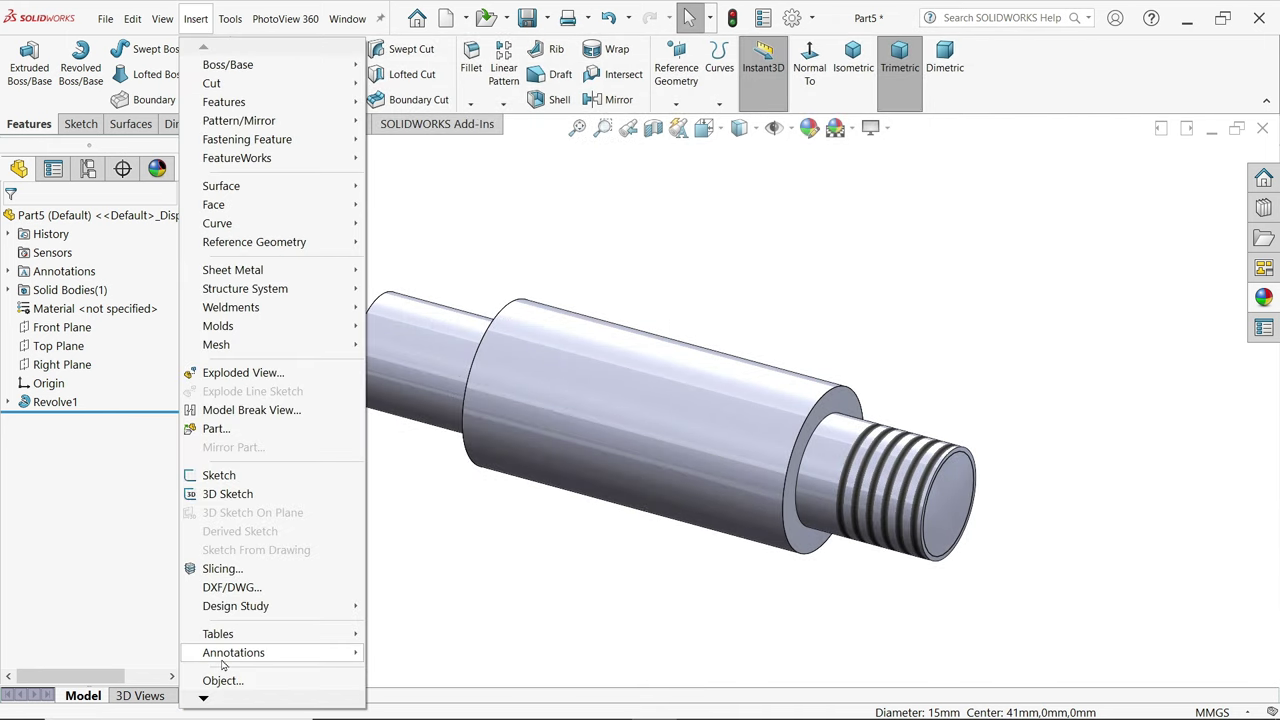
- Add a 13 mm blind cosmetic thread (depth 18-5) to the shaft's left end edge
mouse_move(345, 654)
click(420, 578)
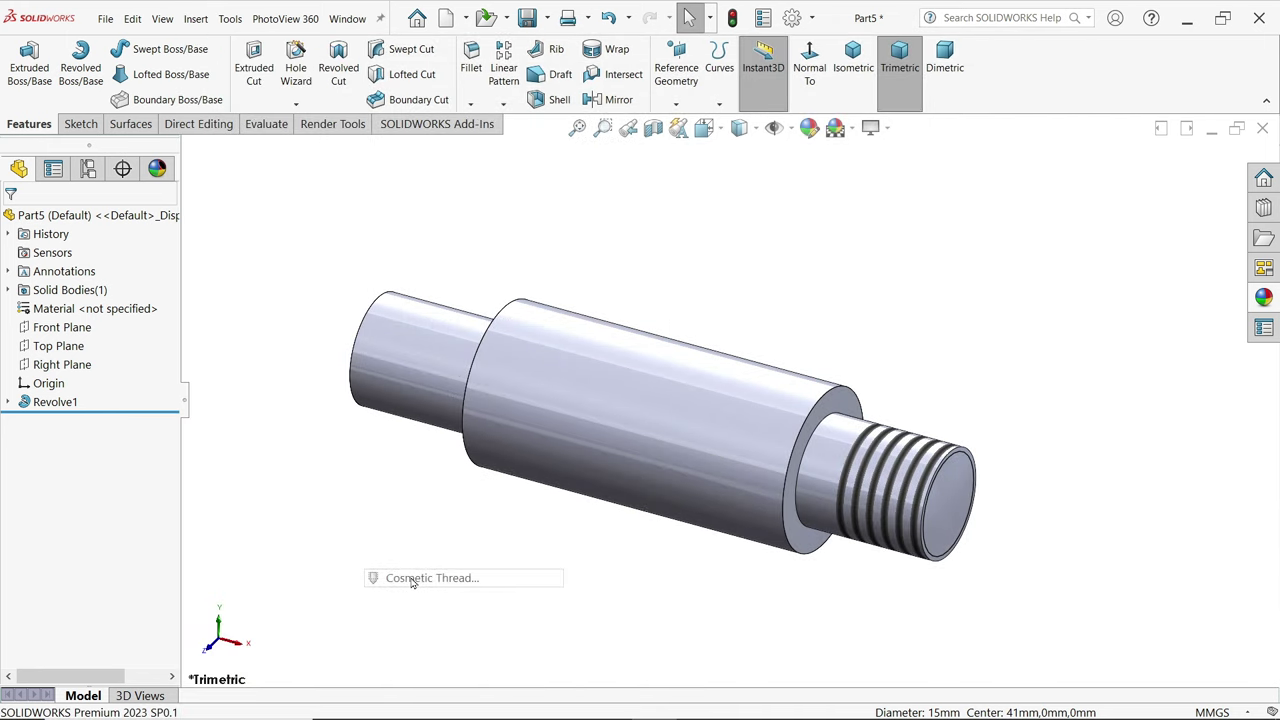
click(355, 368)
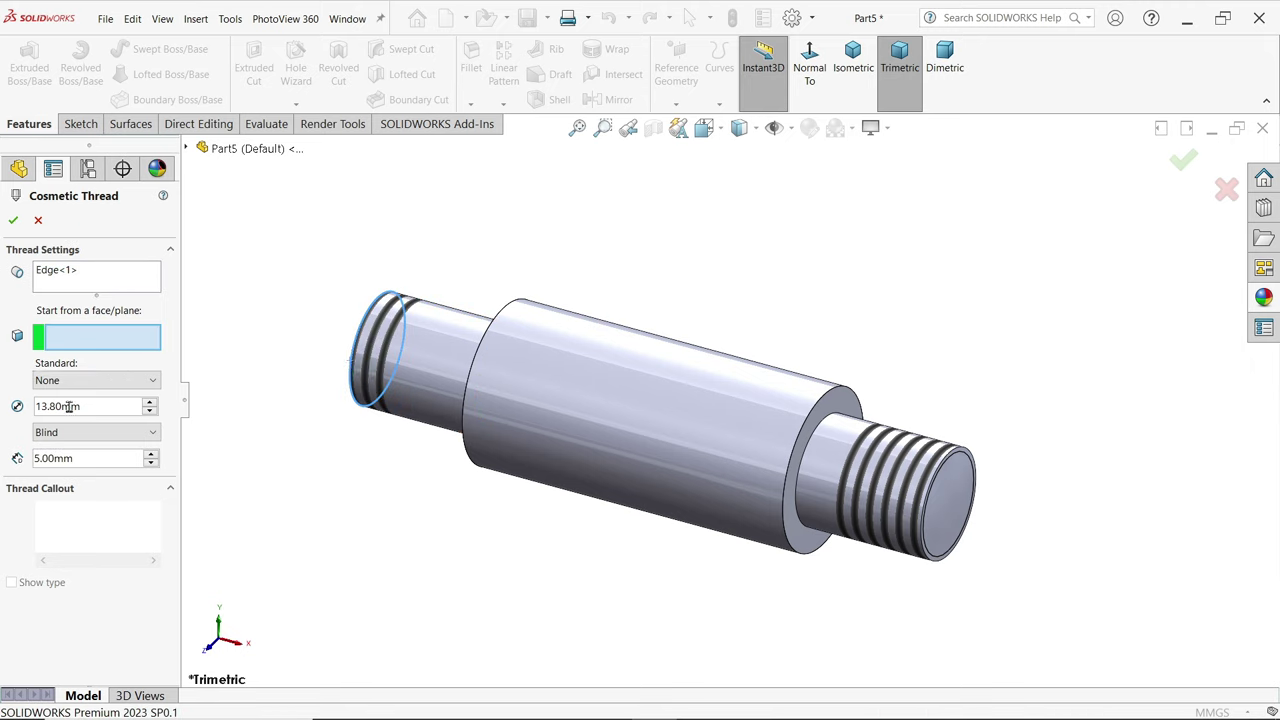
click(93, 462)
text(18-5)
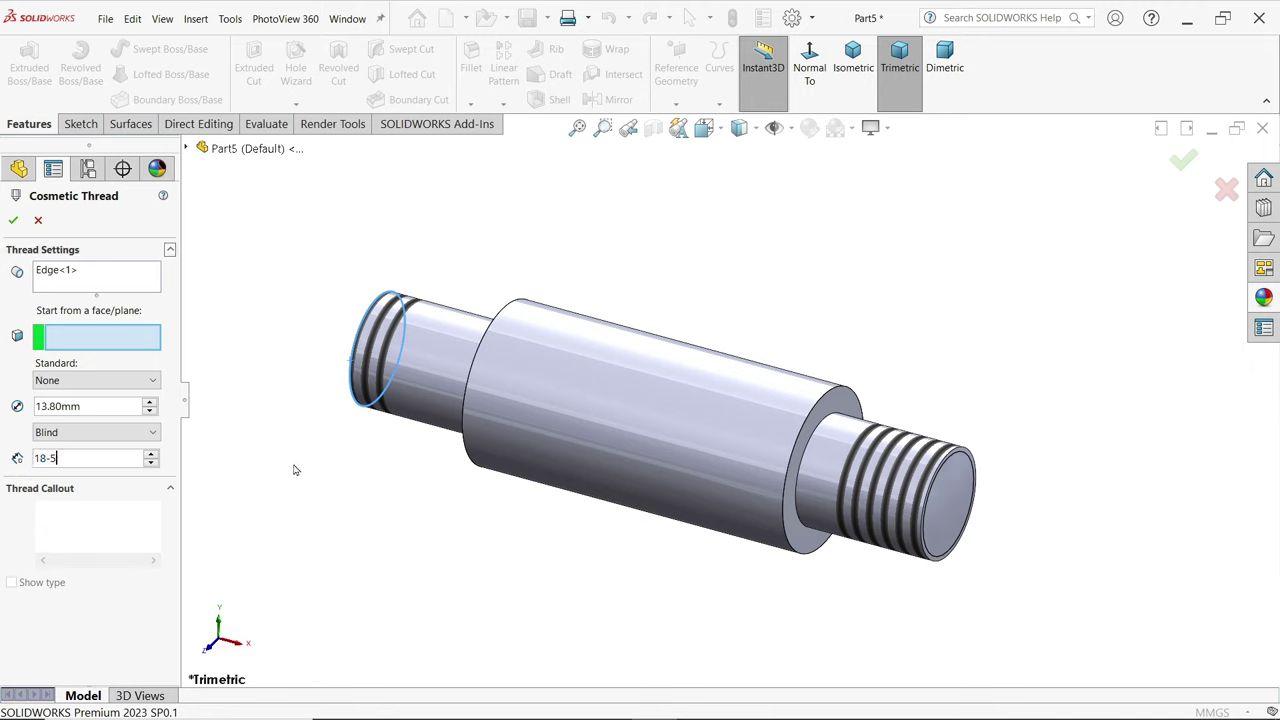
key(Return)
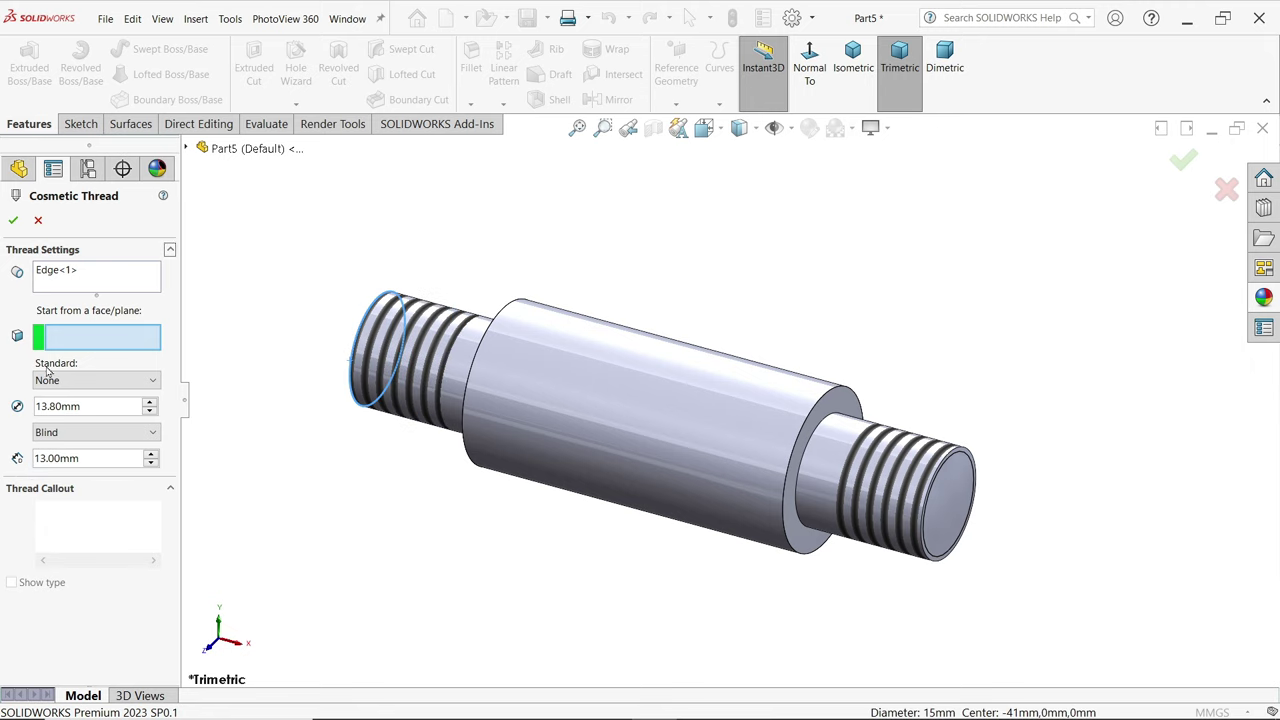
click(12, 221)
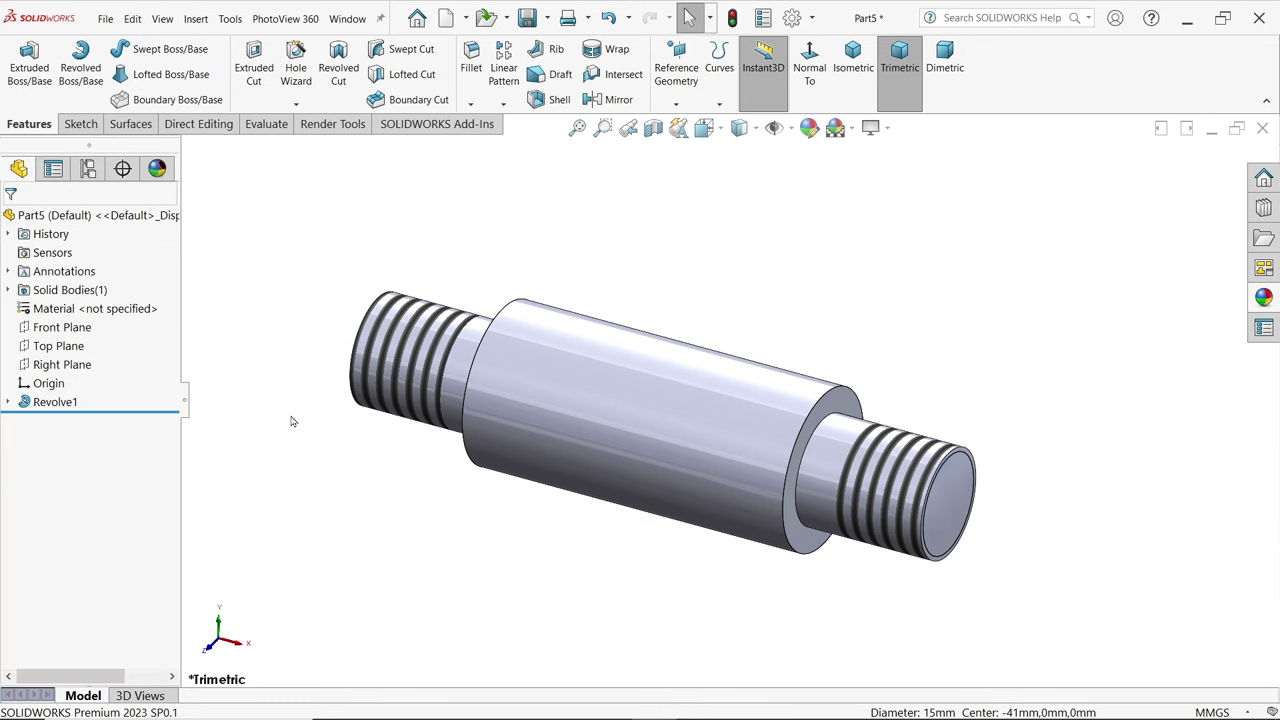
mouse_move(355, 494)
middle_down()
mouse_move(403, 517)
mouse_move(346, 503)
middle_up()
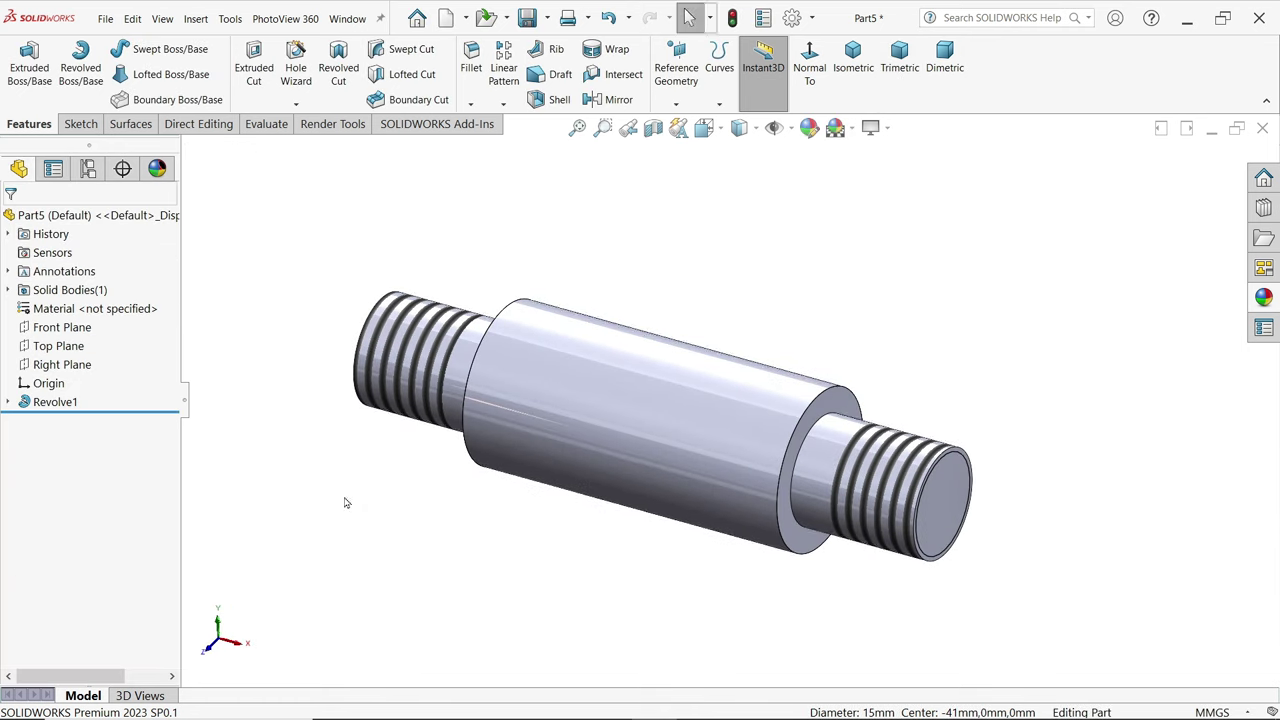
- Assign Plain Carbon Steel as the material and apply a plain colour appearance to the part
right_click(115, 314)
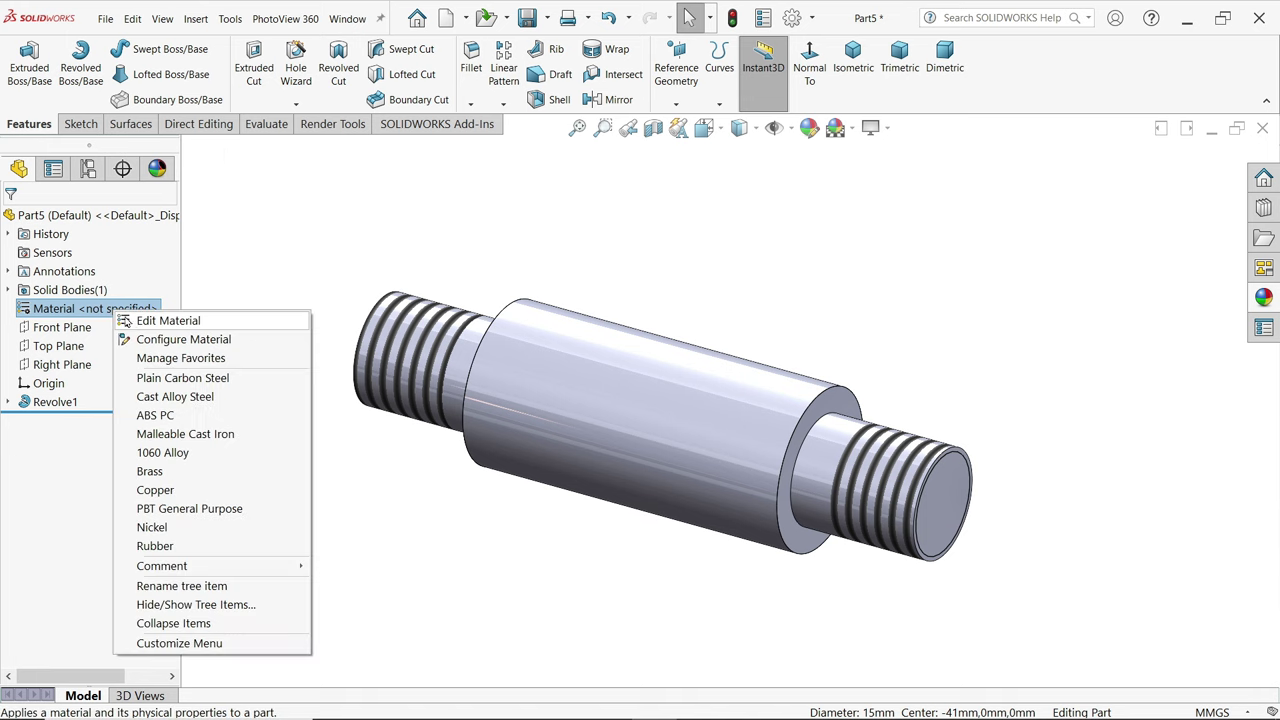
click(185, 378)
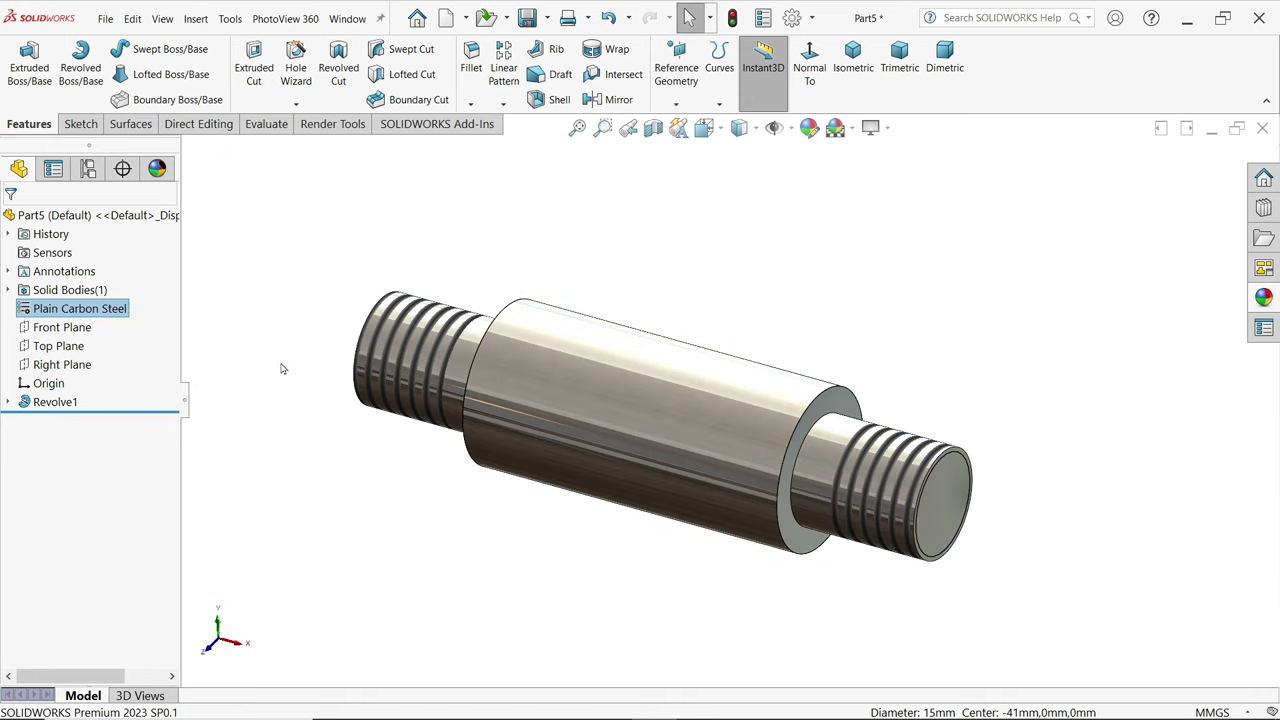
click(1264, 297)
click(1068, 376)
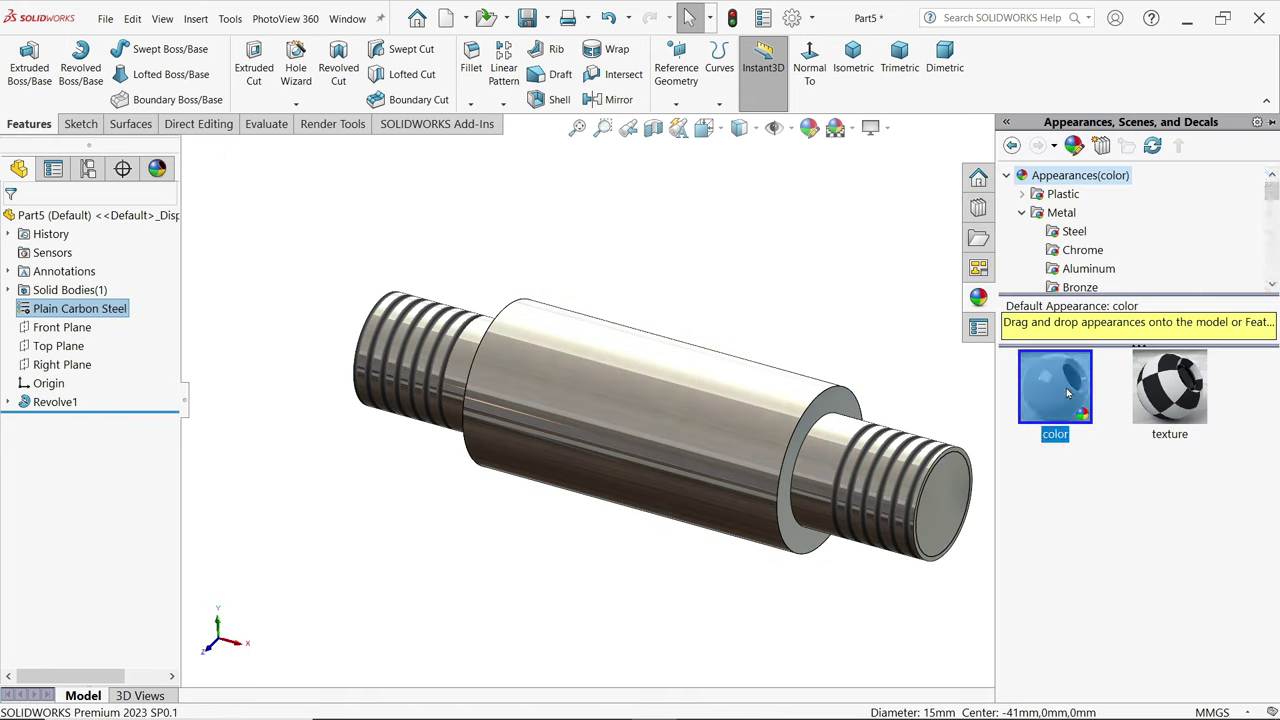
double_click(1072, 377)
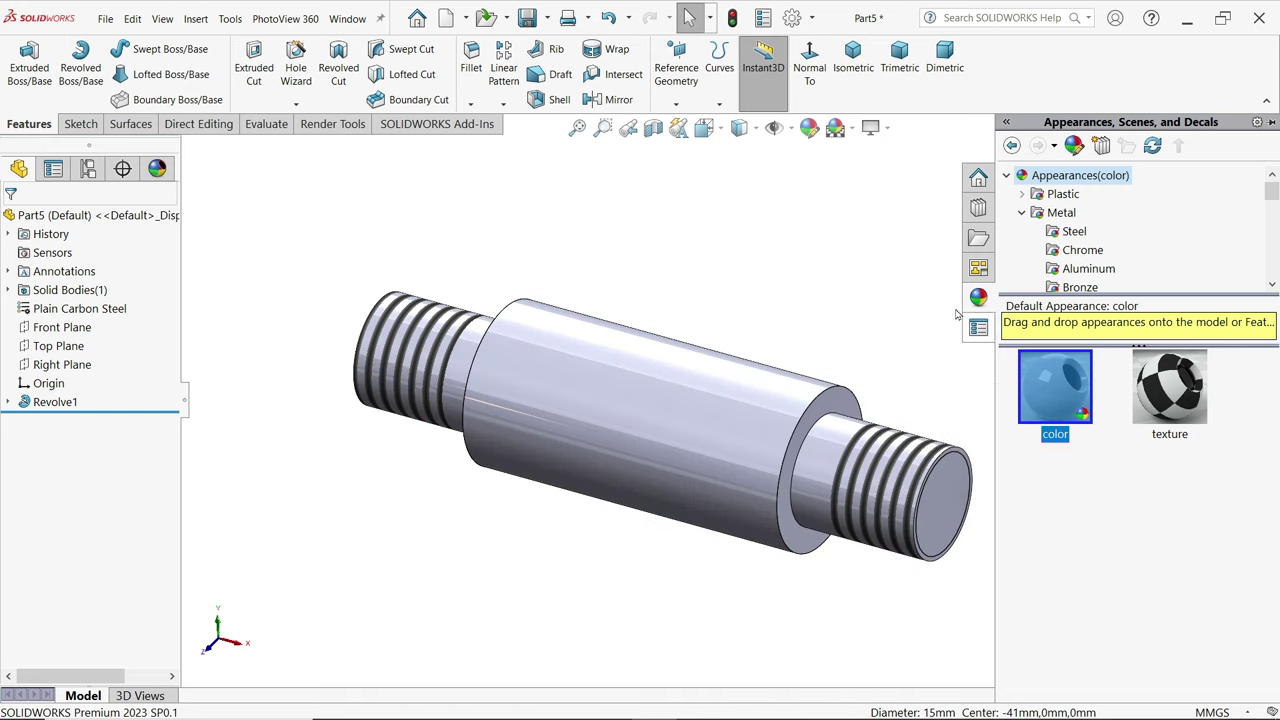
- Change the part's appearance colour to light cyan, then start saving the part
click(808, 128)
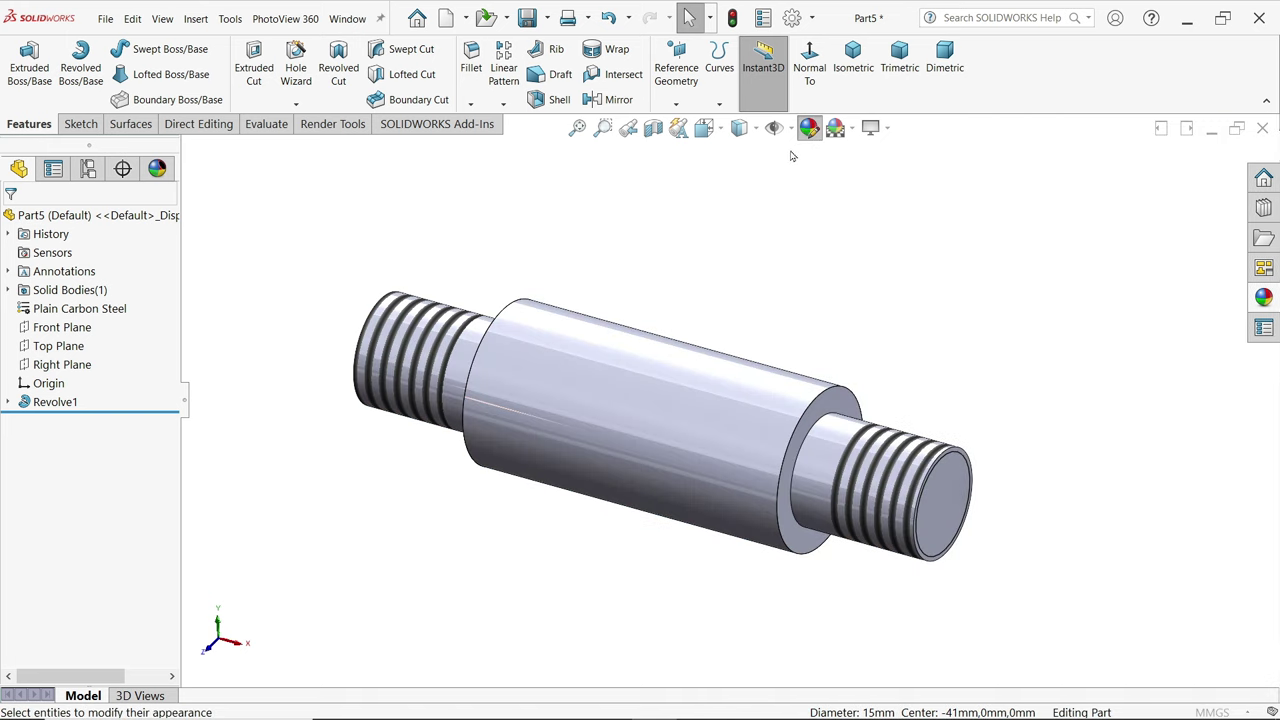
click(91, 585)
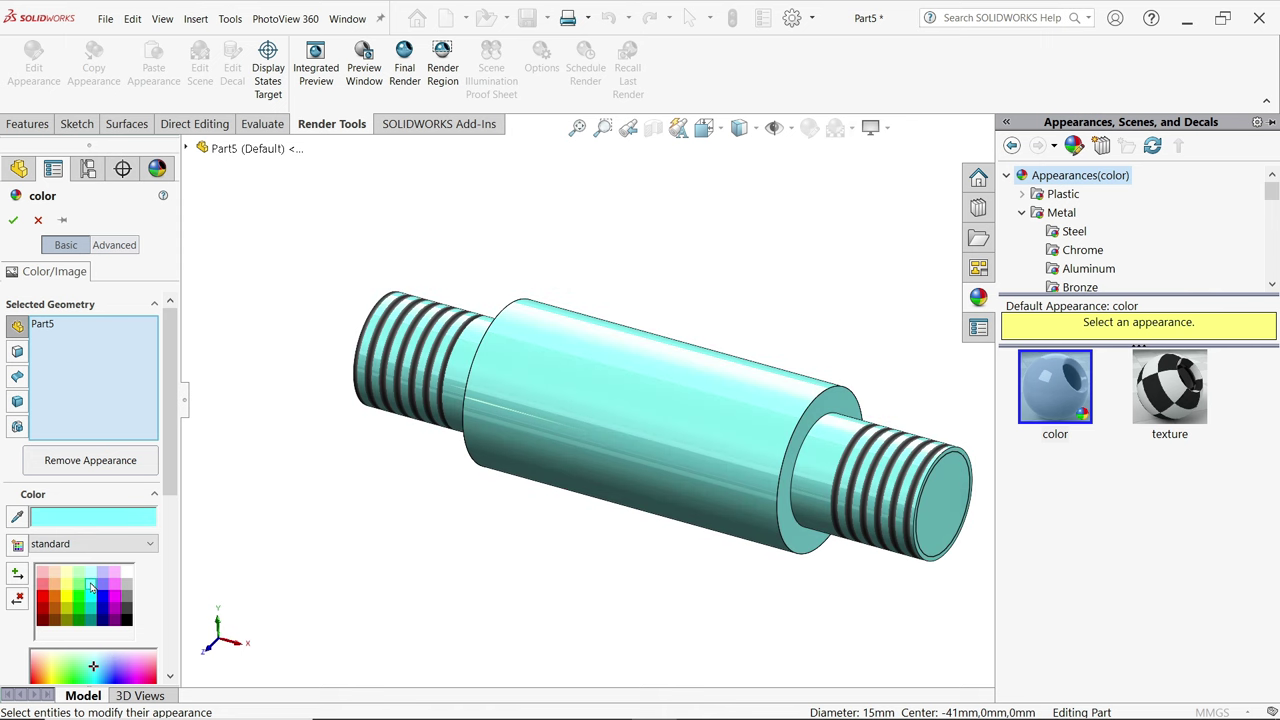
click(13, 219)
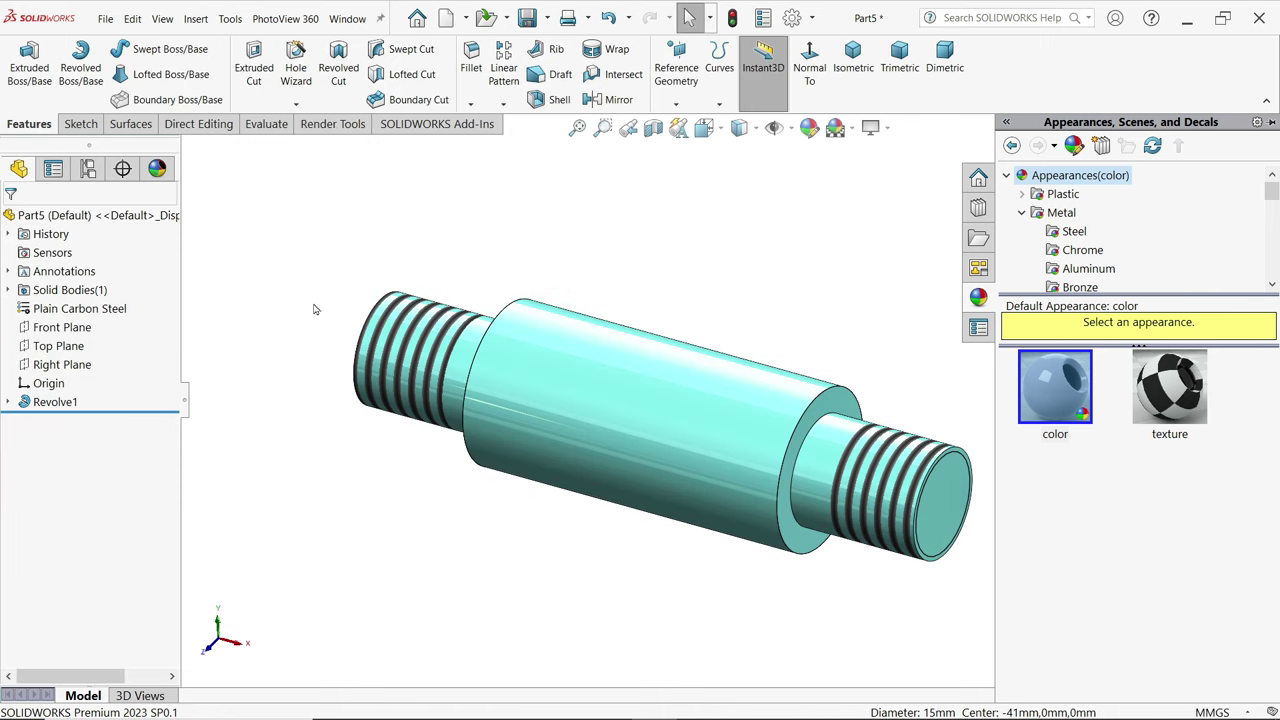
click(527, 17)
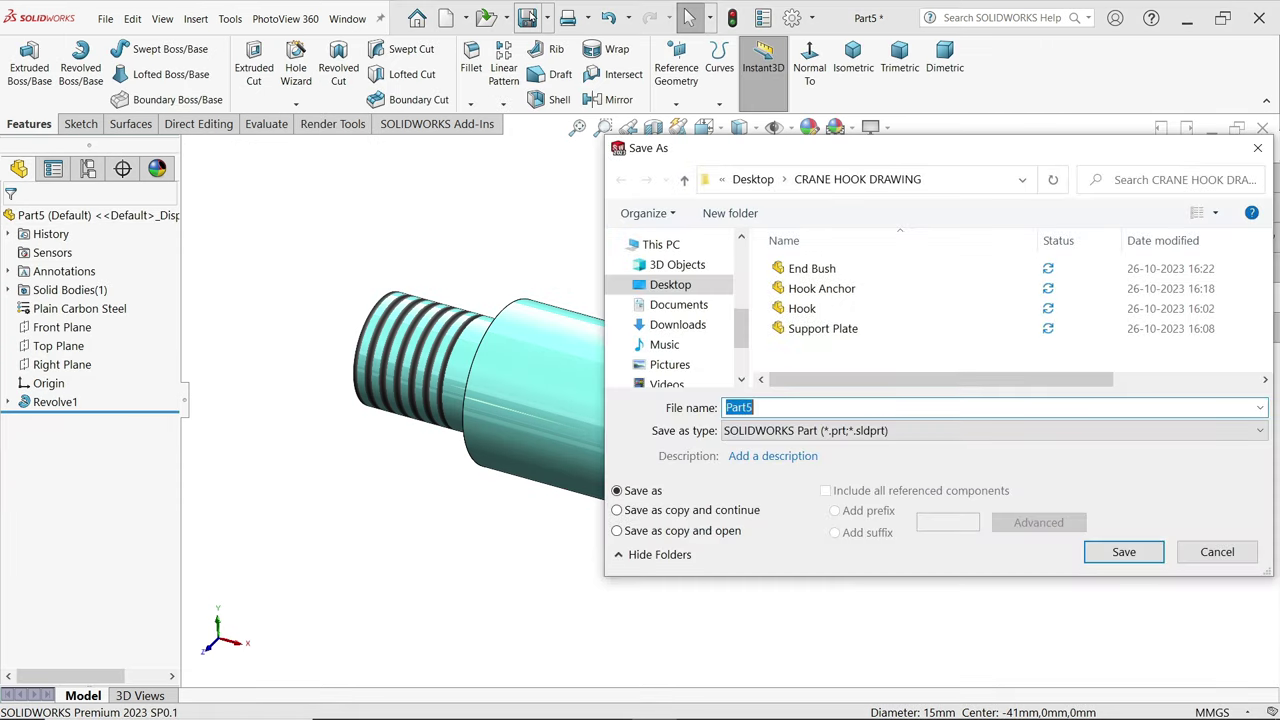
- Save the part as 'Plate Spacer' and view the crane hook drawing at 100% near the bush
text(P)
click(1124, 552)
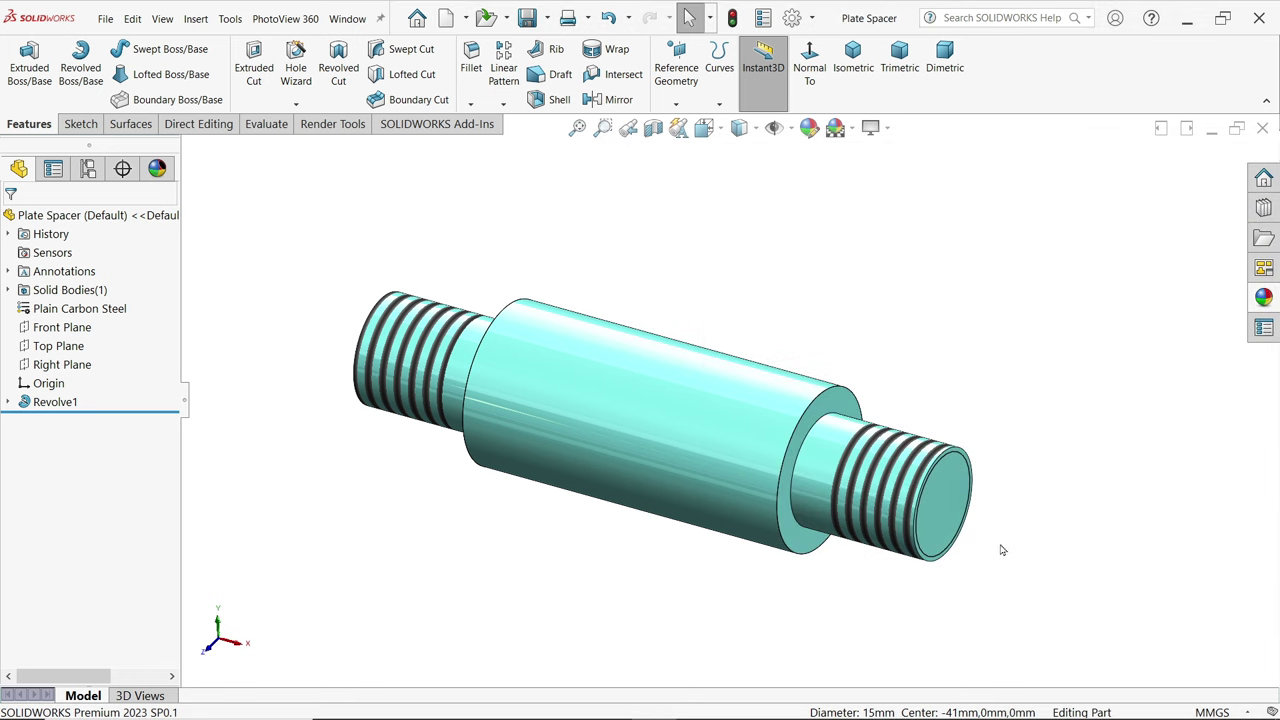
key(alt+Tab)
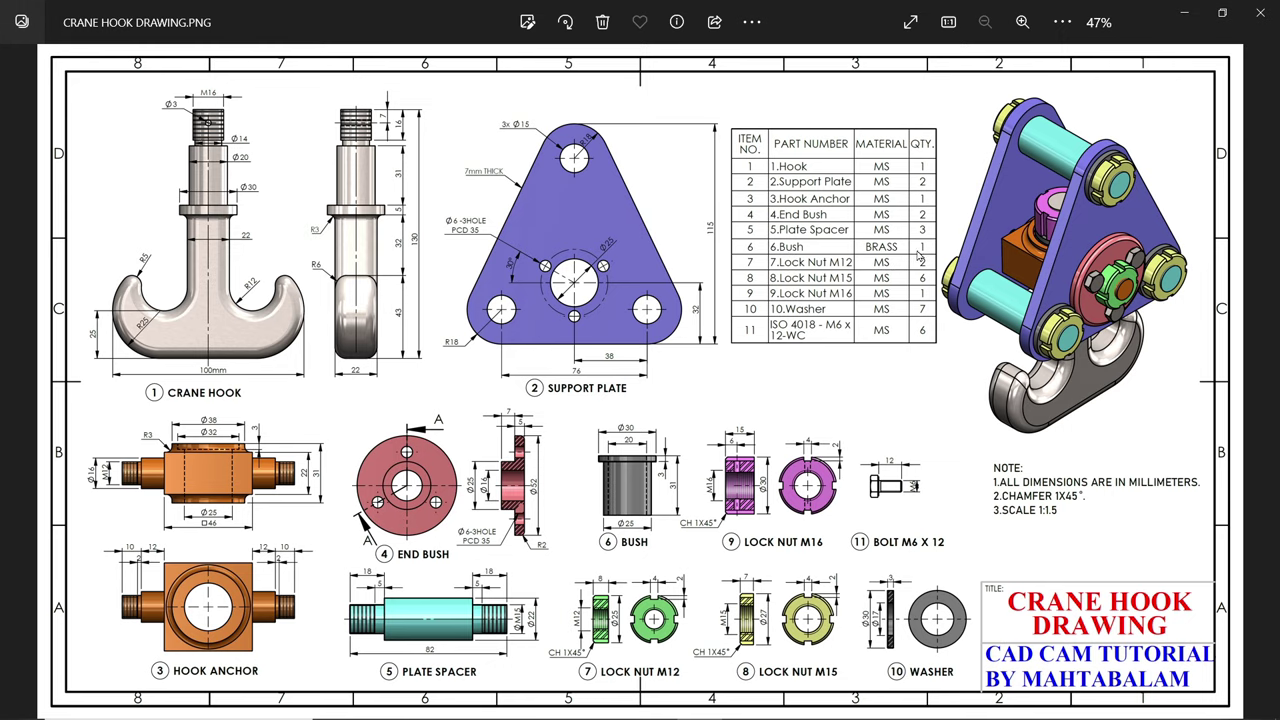
double_click(634, 554)
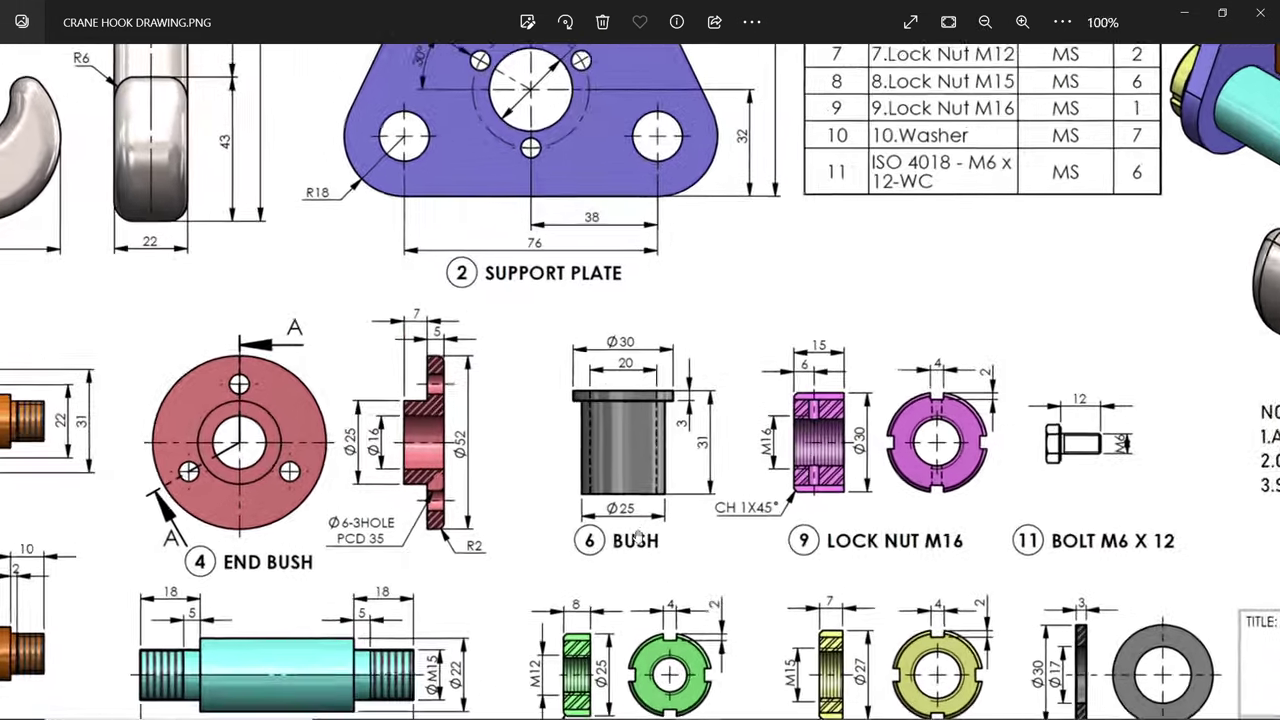
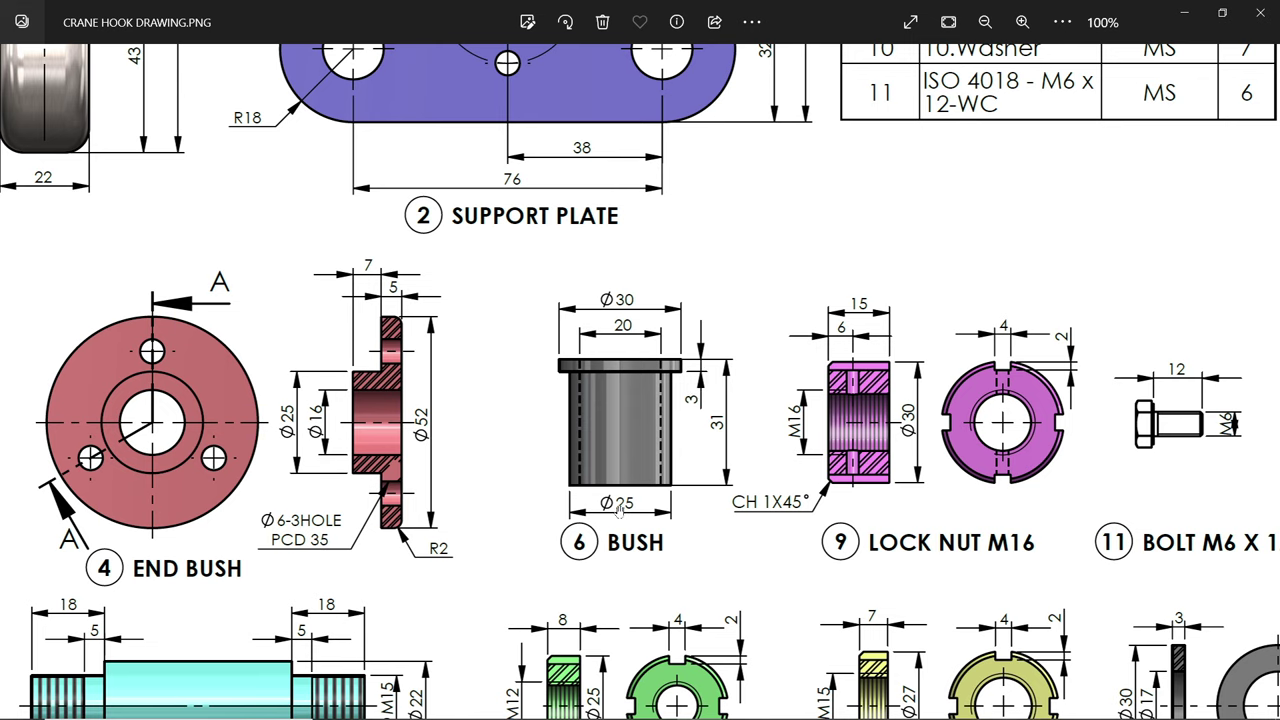
- Minimize the CRANE HOOK DRAWING.PNG reference image to return to the new part, Part6
click(1184, 12)
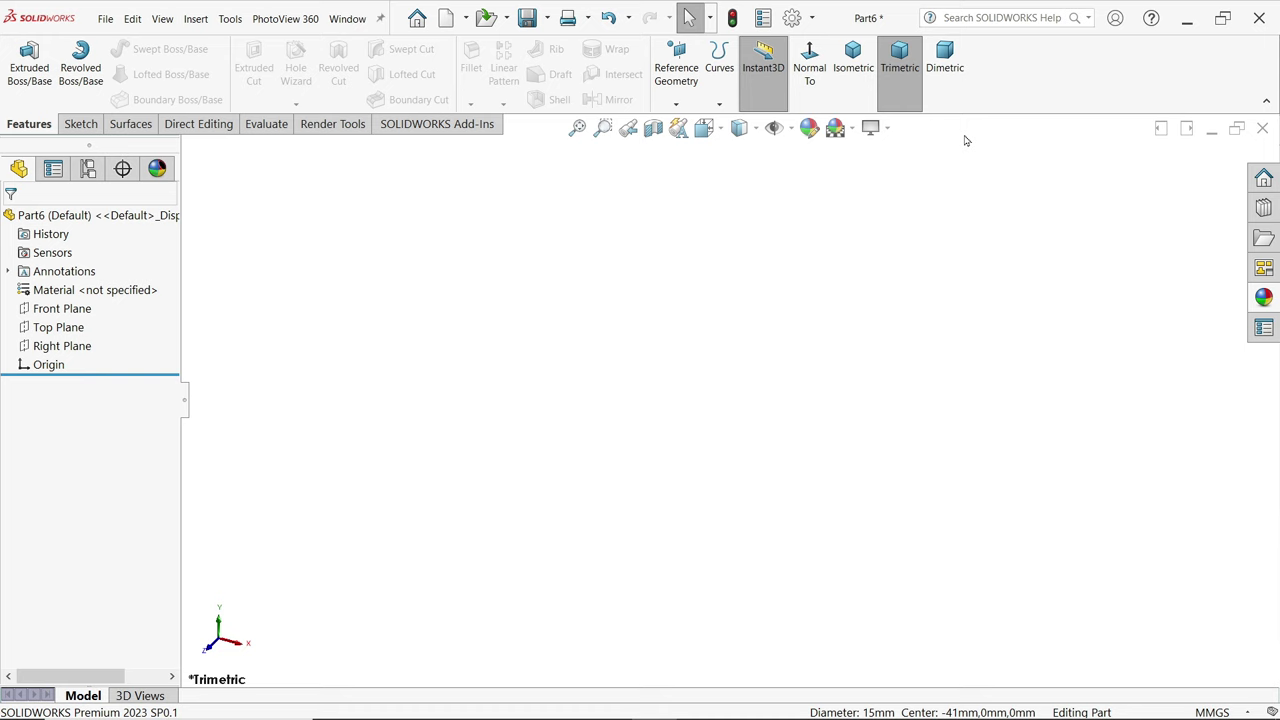
- Sketch a closed L-shaped bush half-profile on the Front Plane
click(64, 316)
click(82, 292)
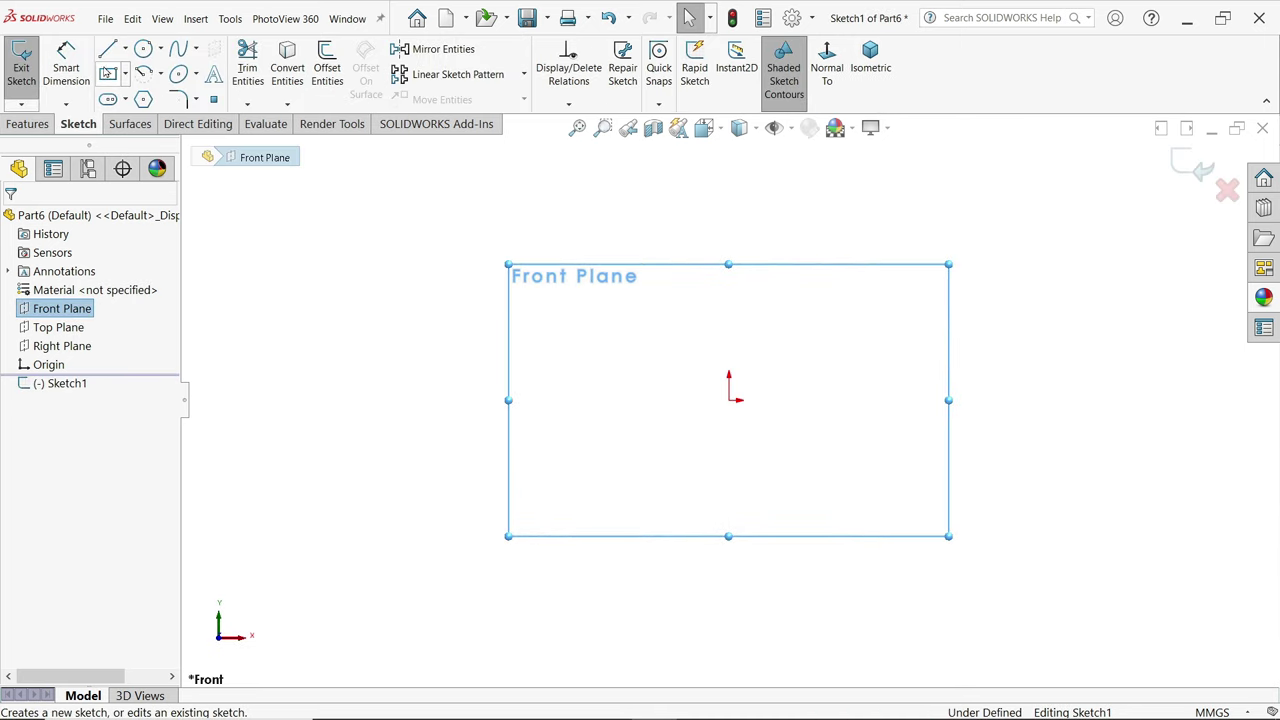
click(108, 52)
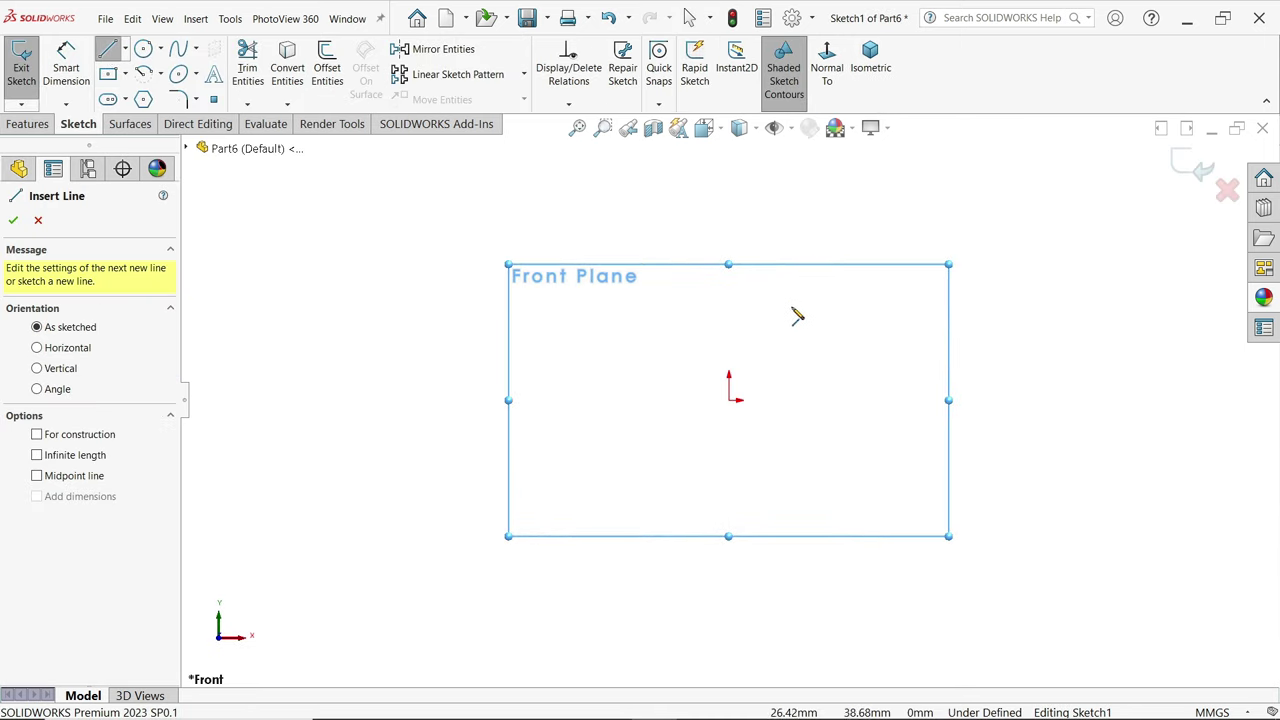
click(820, 401)
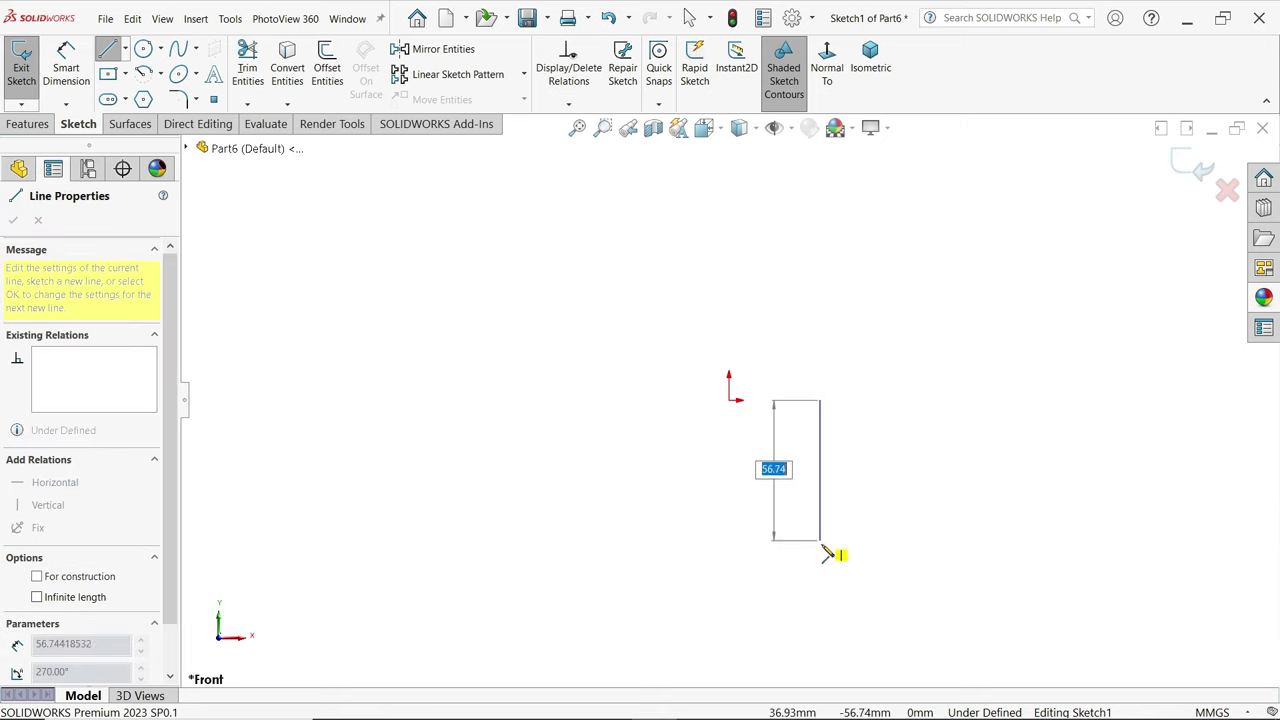
click(820, 567)
click(841, 567)
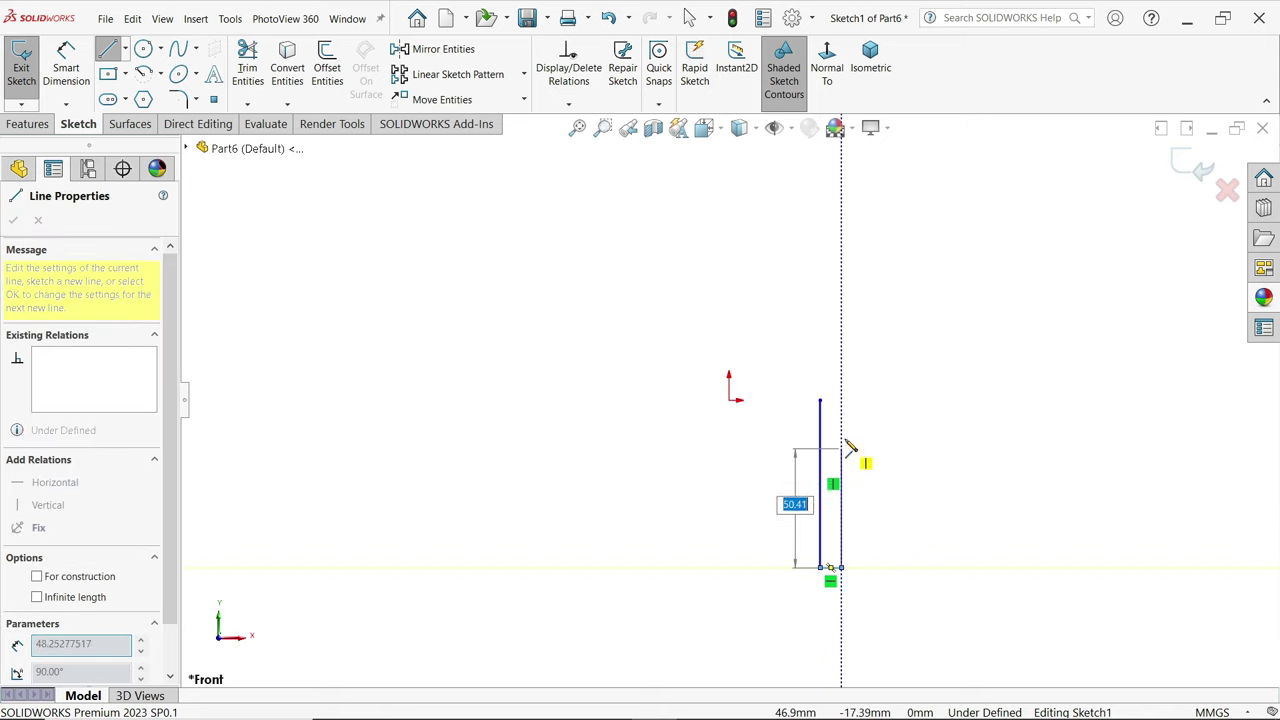
click(866, 414)
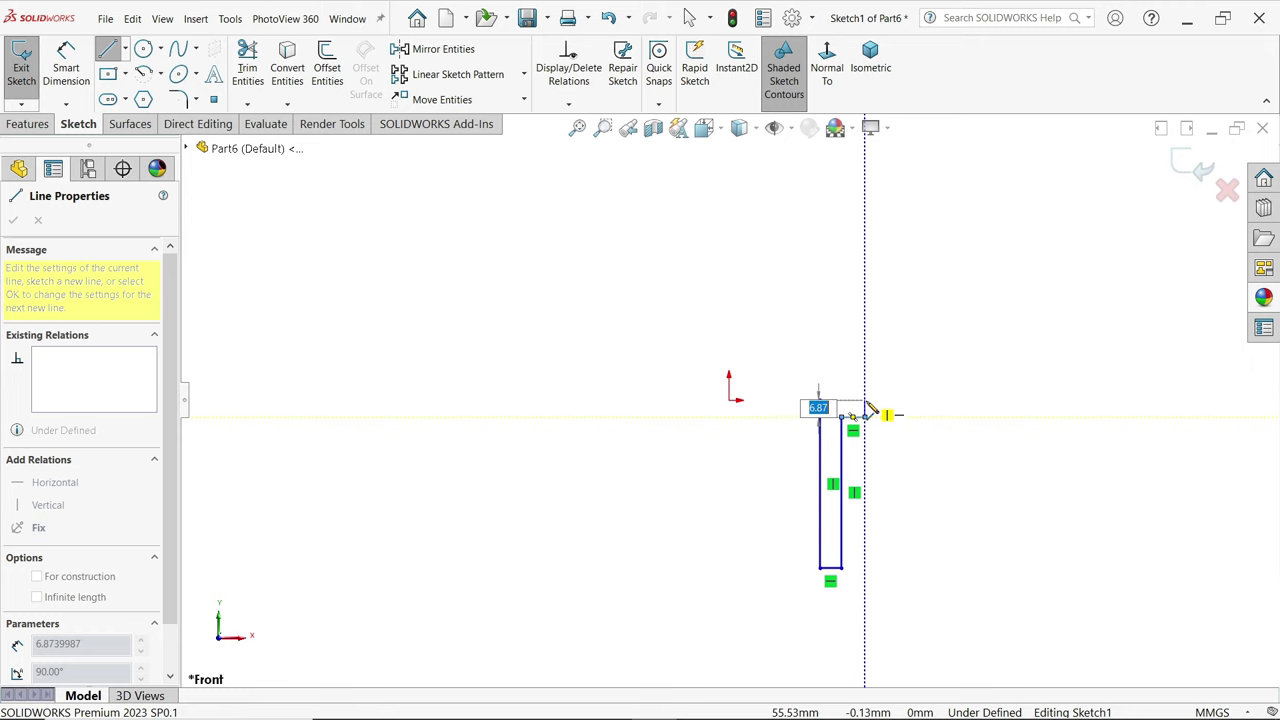
click(866, 413)
click(866, 400)
click(820, 400)
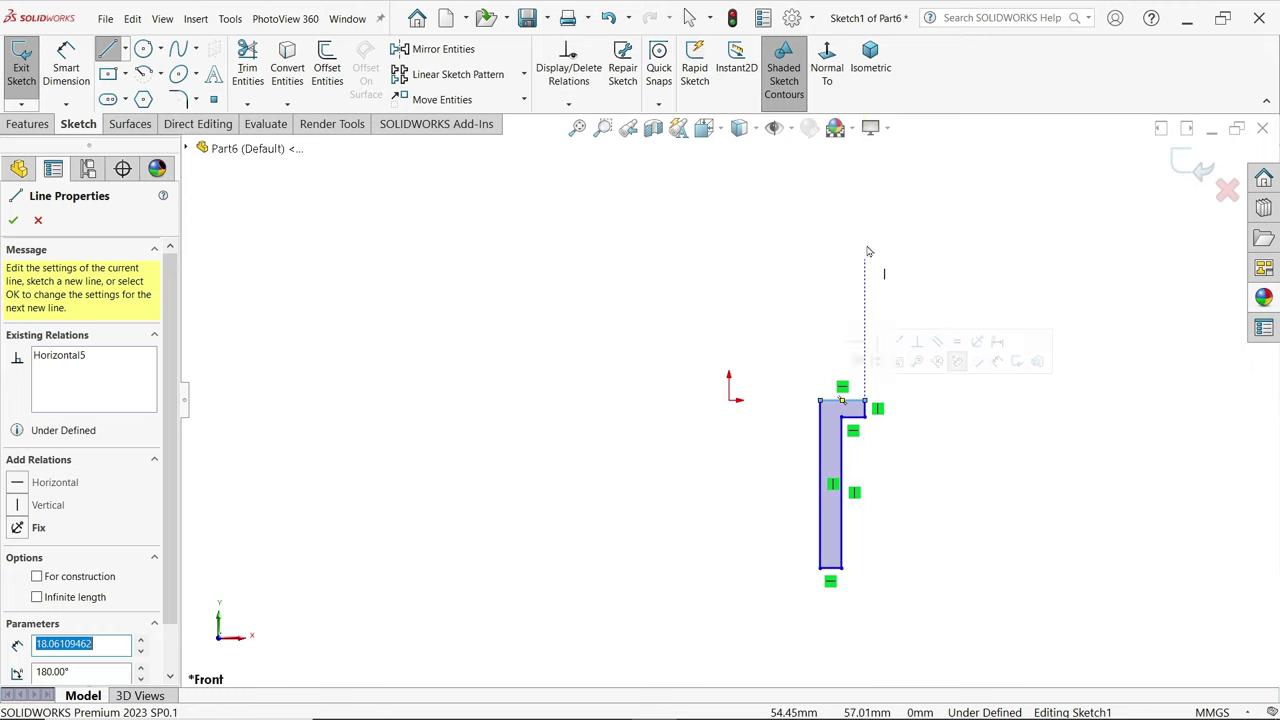
right_click(868, 251)
click(900, 251)
- Add a vertical construction centerline running down from the origin
scroll(794, 566, down, 1)
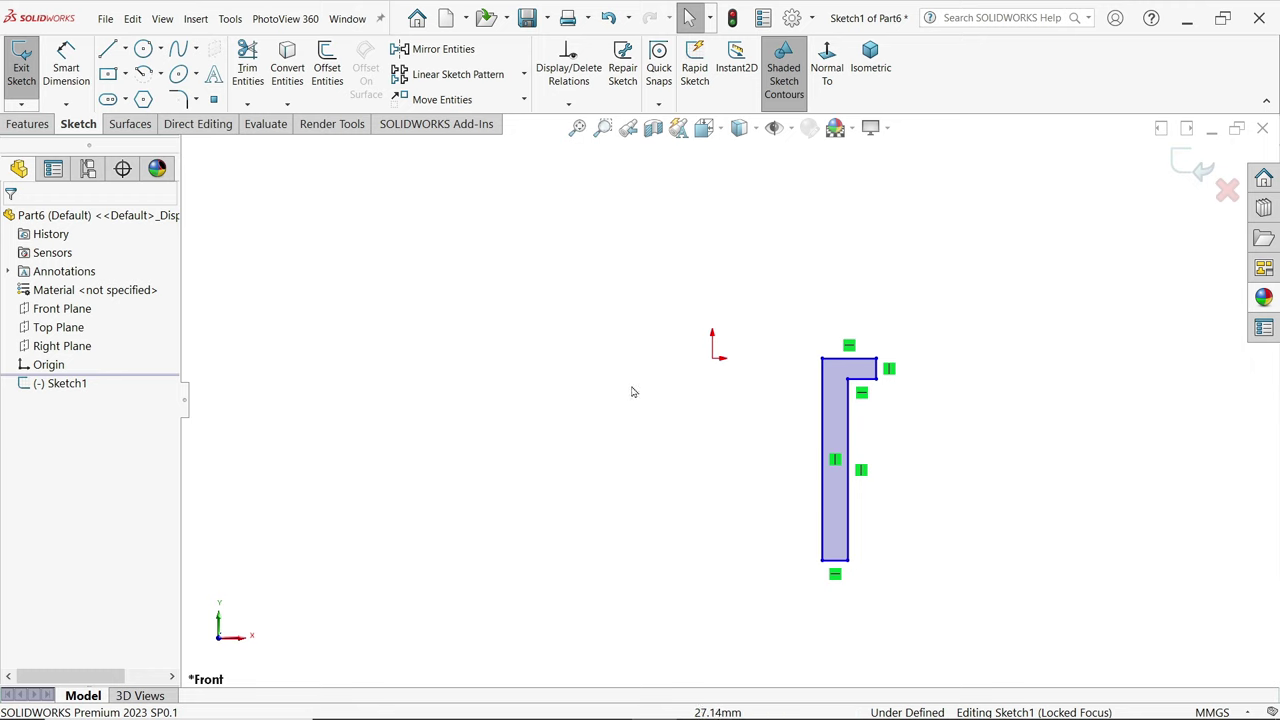
click(124, 50)
click(141, 89)
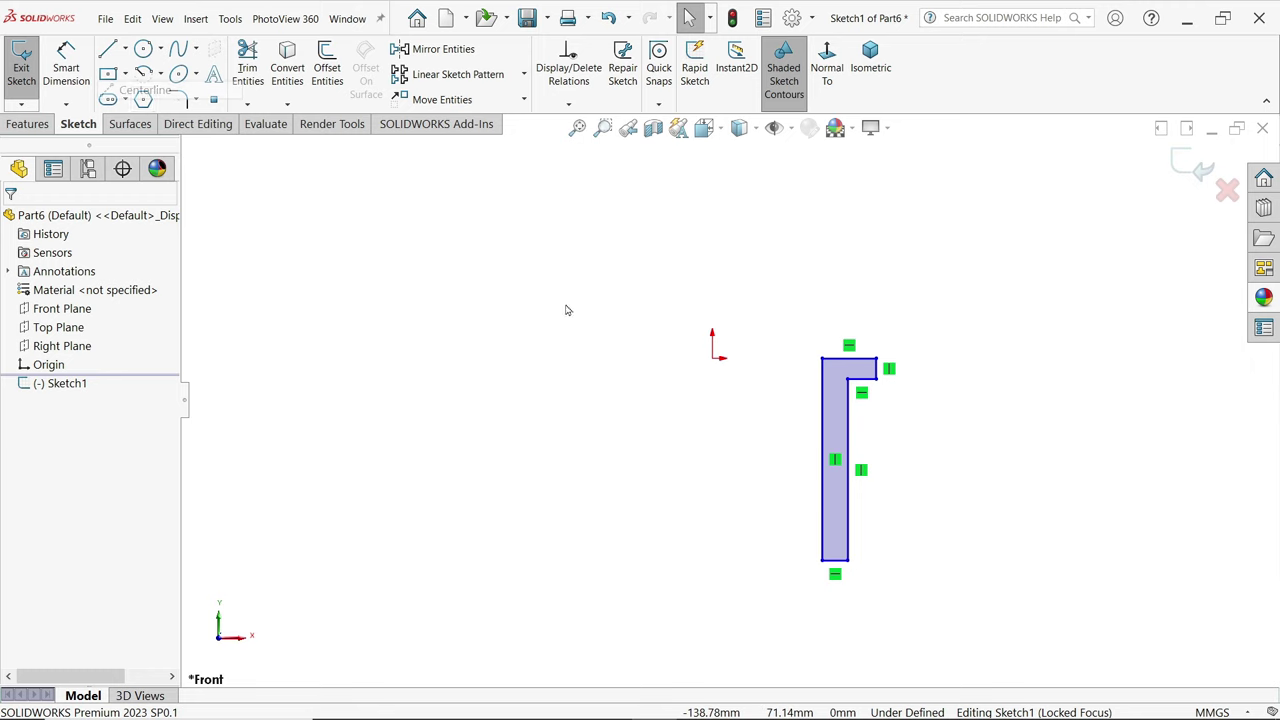
click(712, 357)
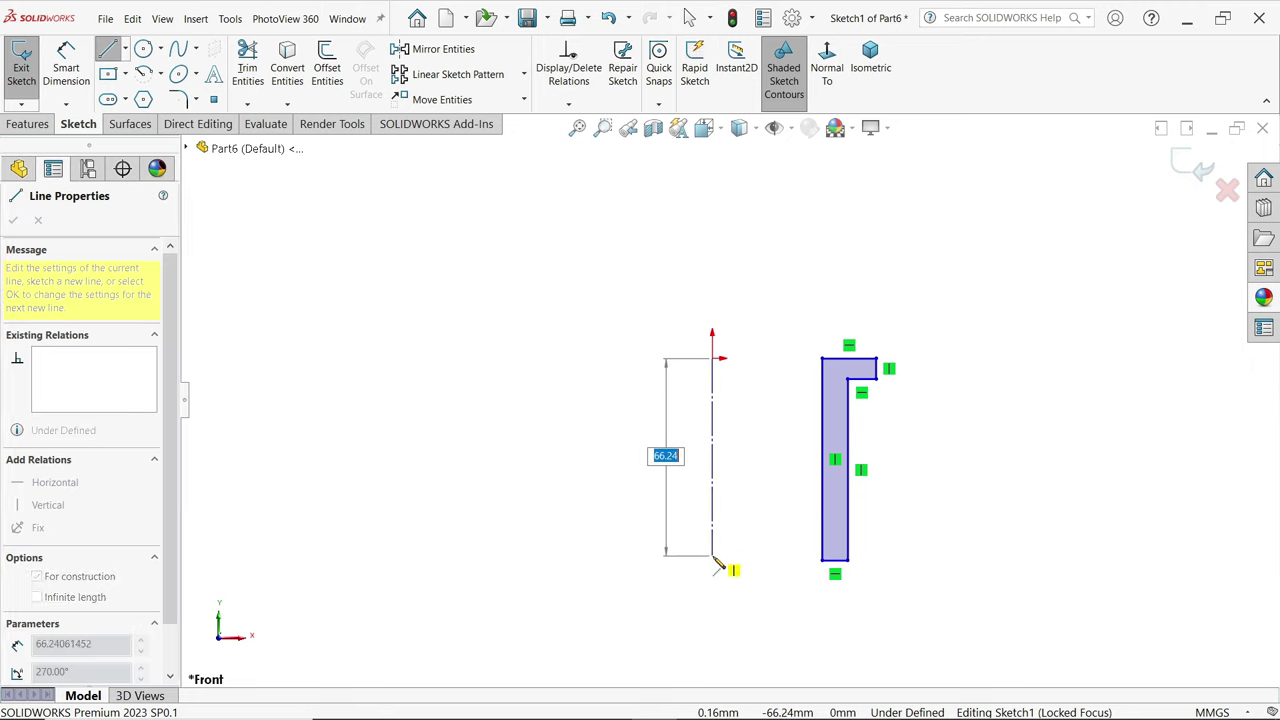
click(712, 553)
right_click(757, 508)
click(766, 514)
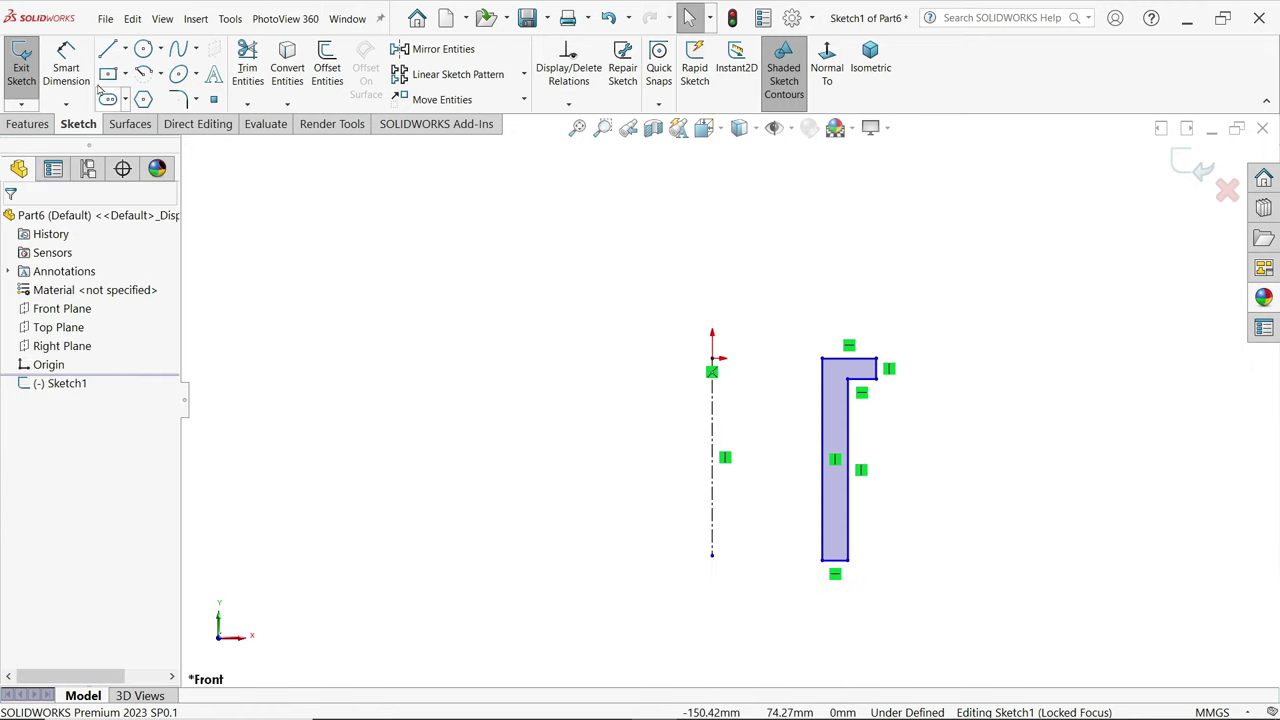
click(66, 67)
key(z)
scroll(676, 487, down, 2)
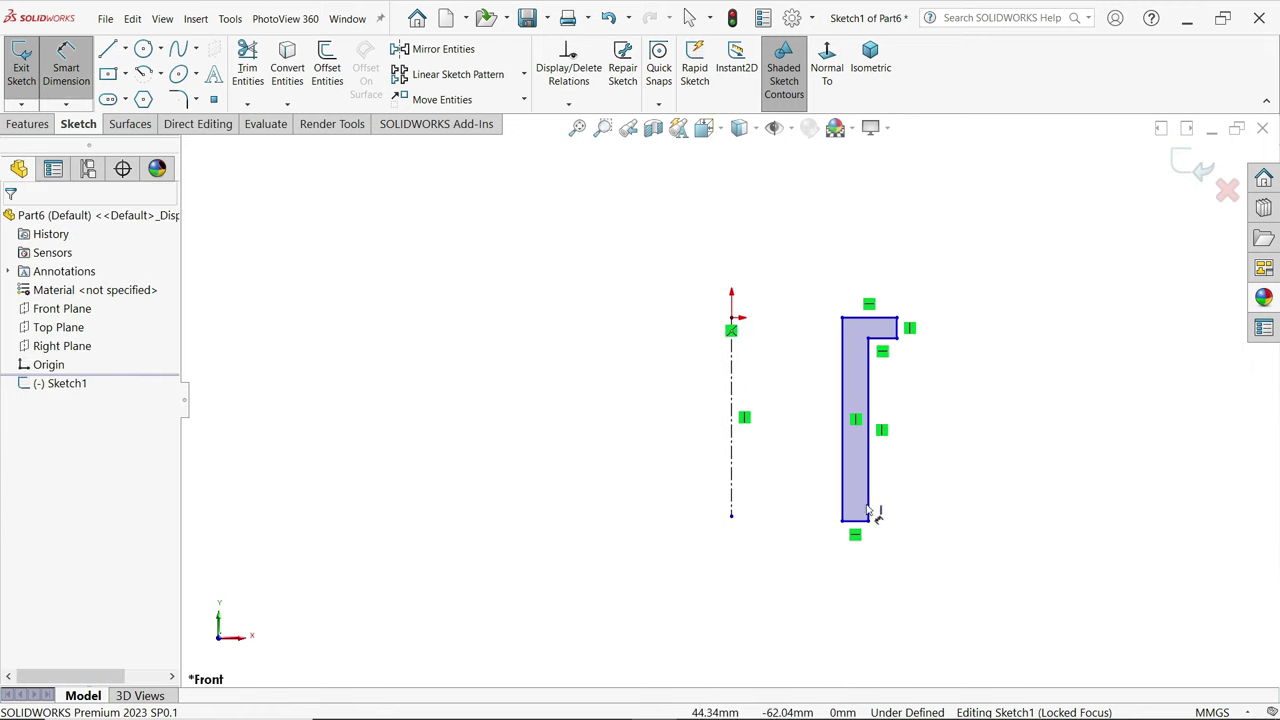
- Dimension the profile's diameters to the centerline: 25 outer, 20 bore, 30 flange
click(870, 512)
click(731, 505)
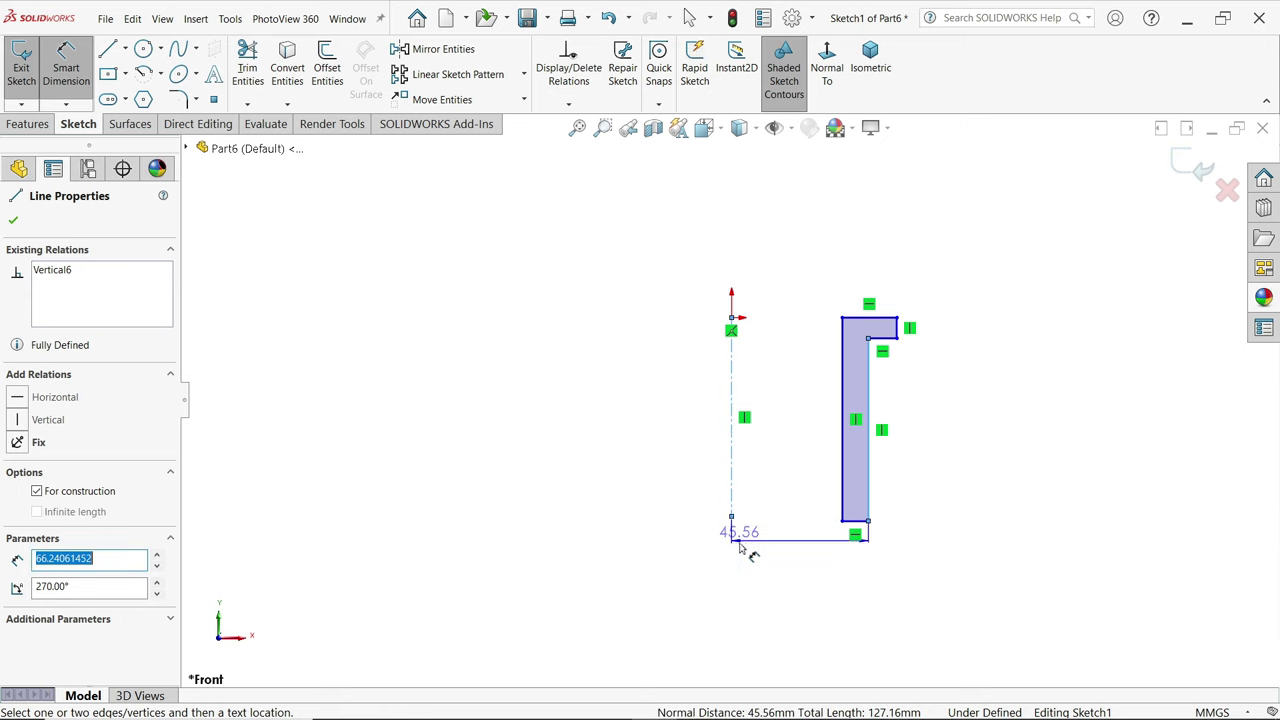
click(716, 580)
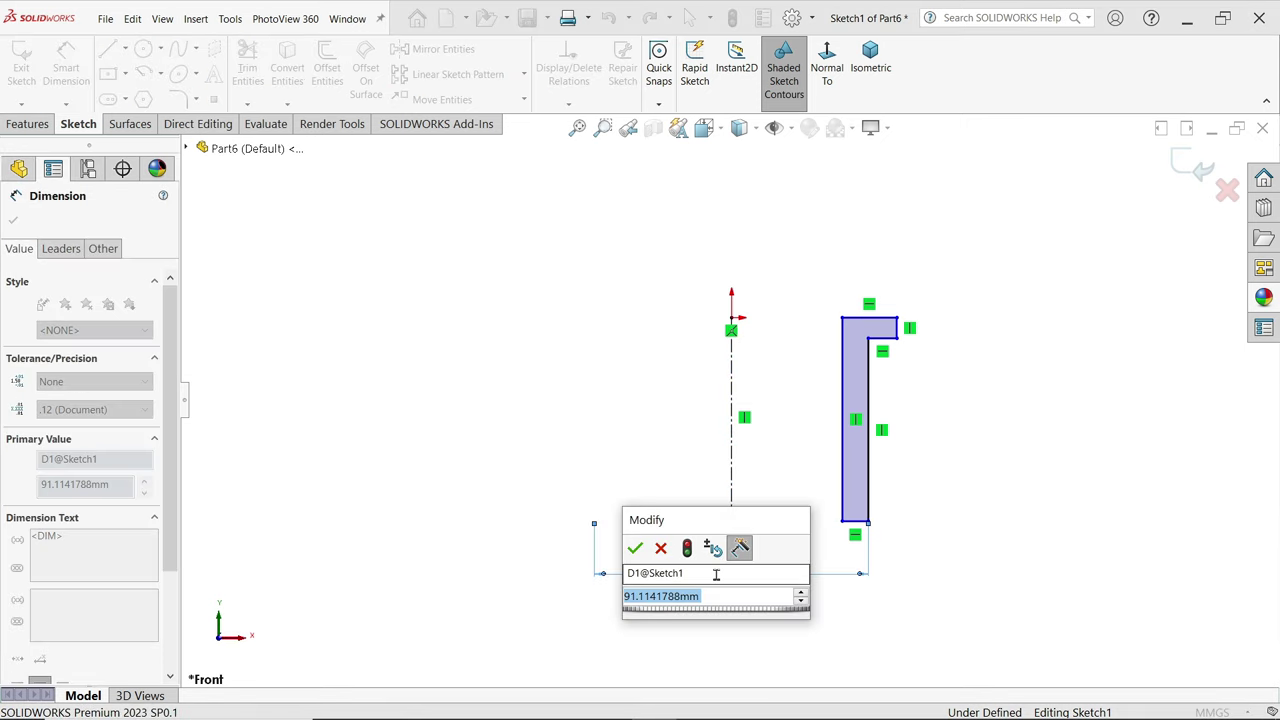
text(25)
key(Return)
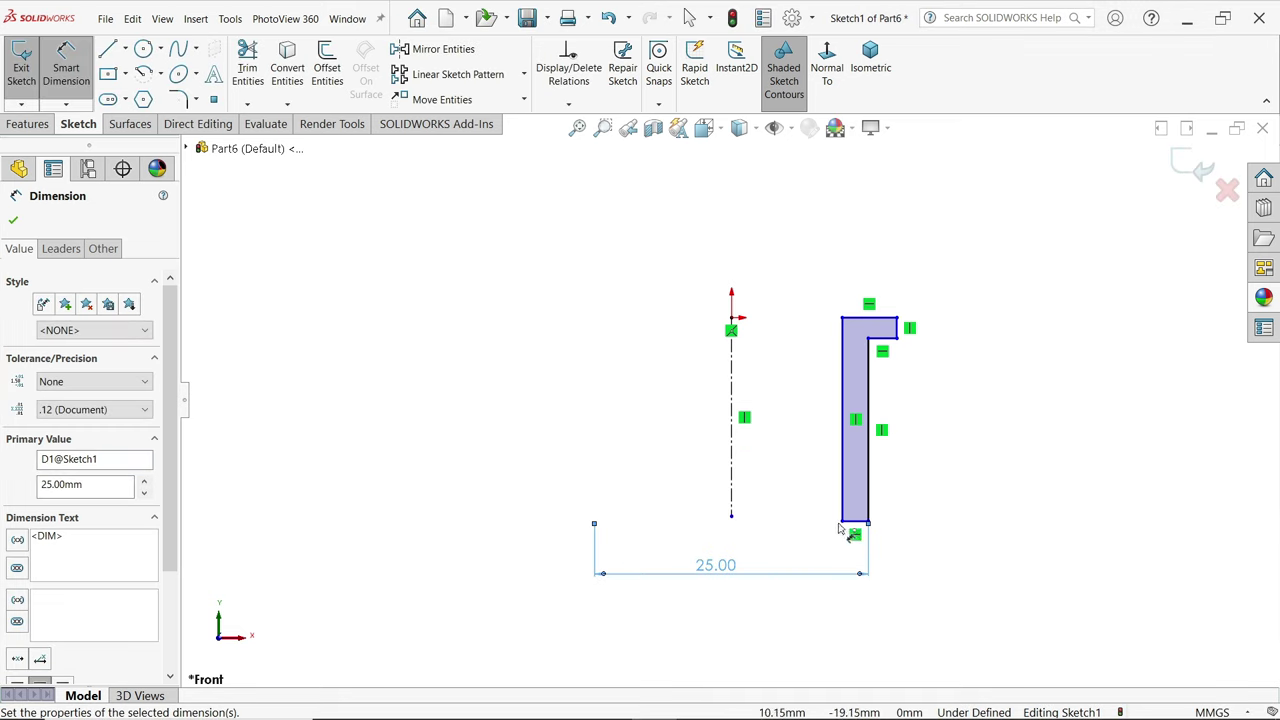
click(843, 518)
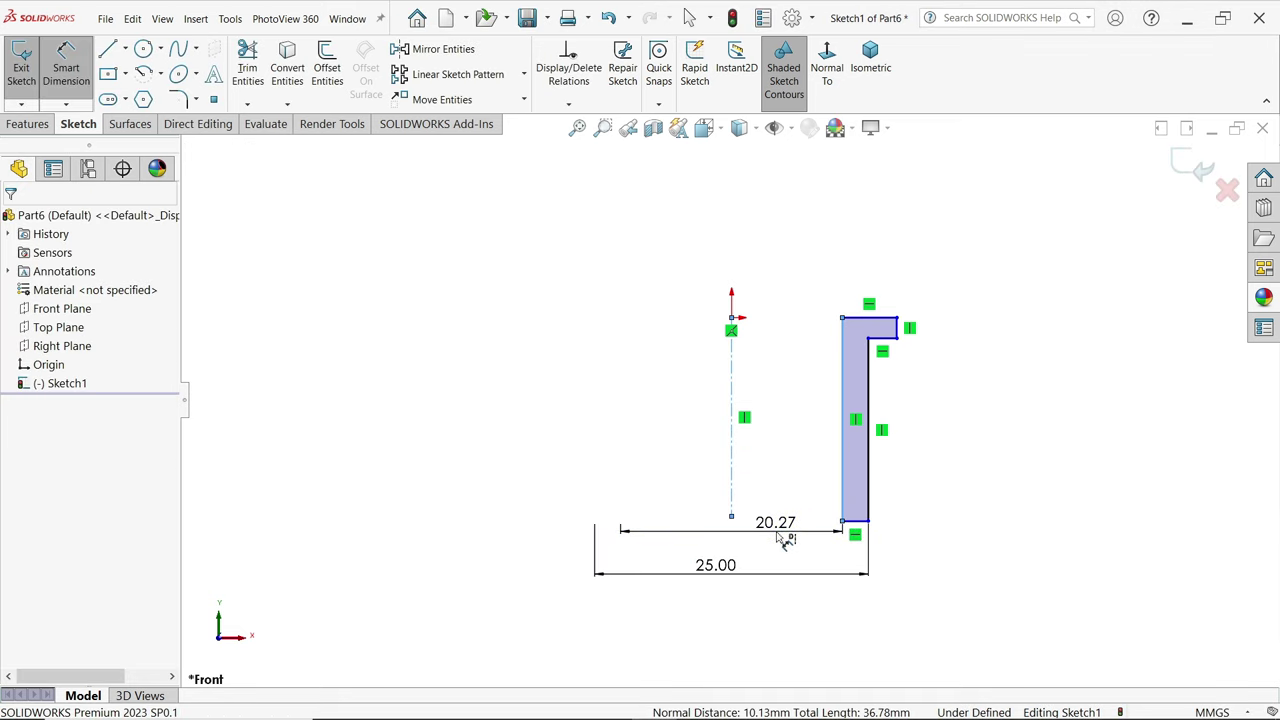
click(786, 540)
text(4)
key(Return)
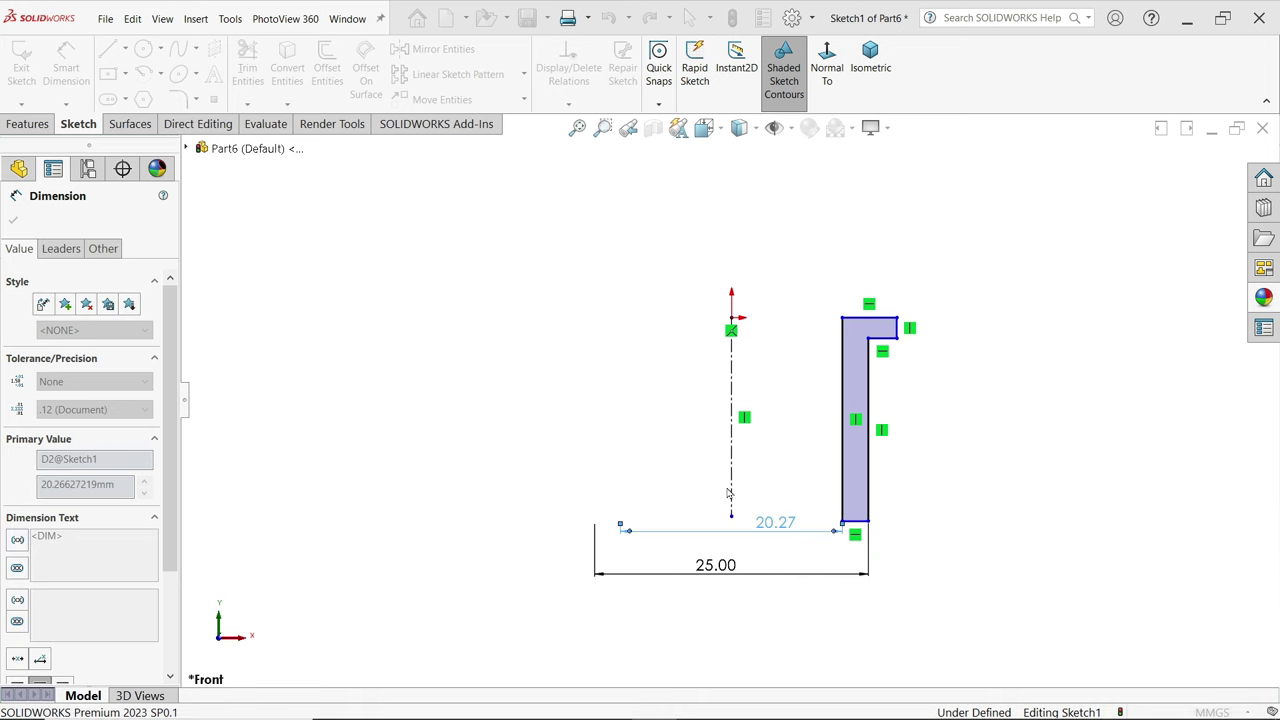
click(900, 330)
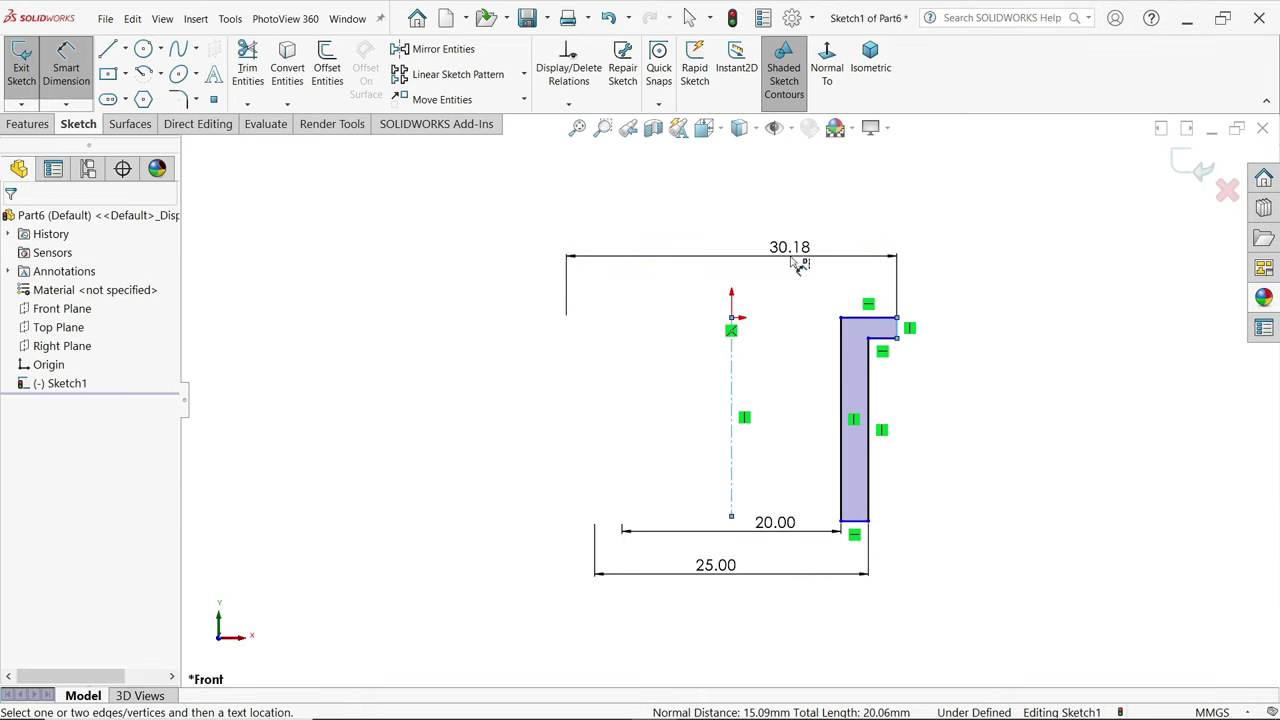
click(800, 263)
text(30)
key(Return)
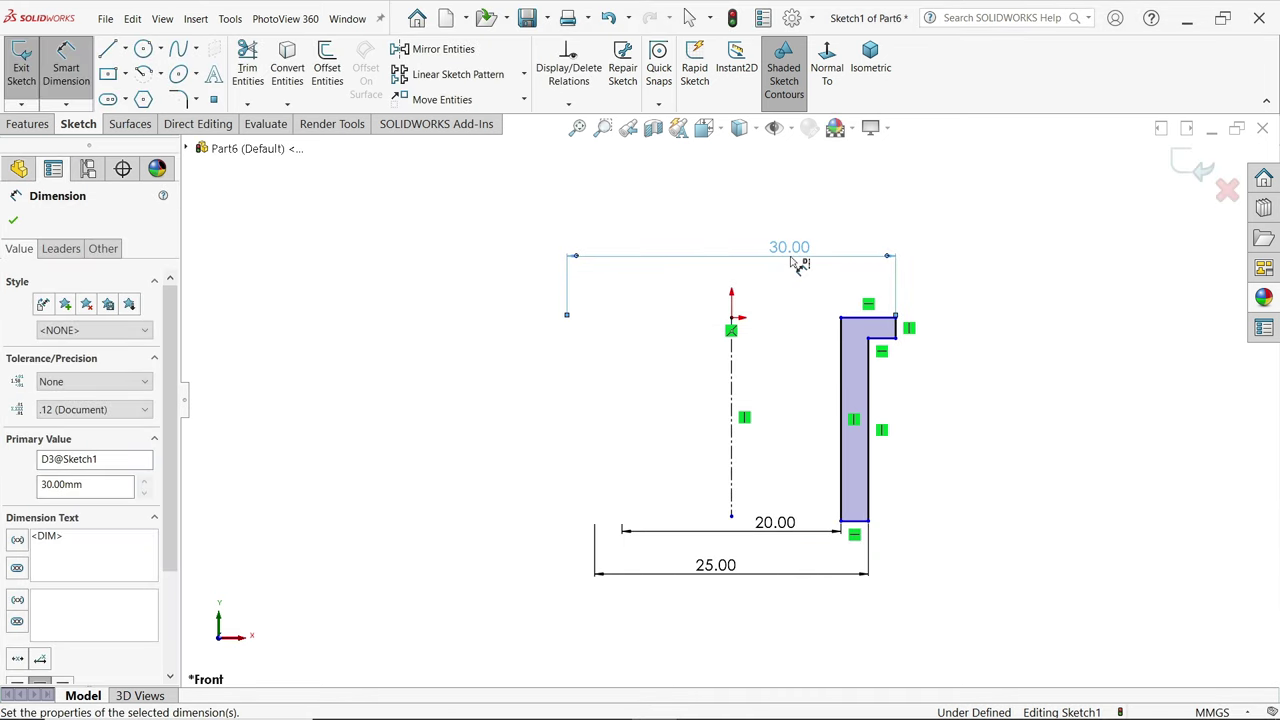
- Dimension the flange thickness to 3 mm and the overall height to 31 mm
scroll(905, 335, up, 2)
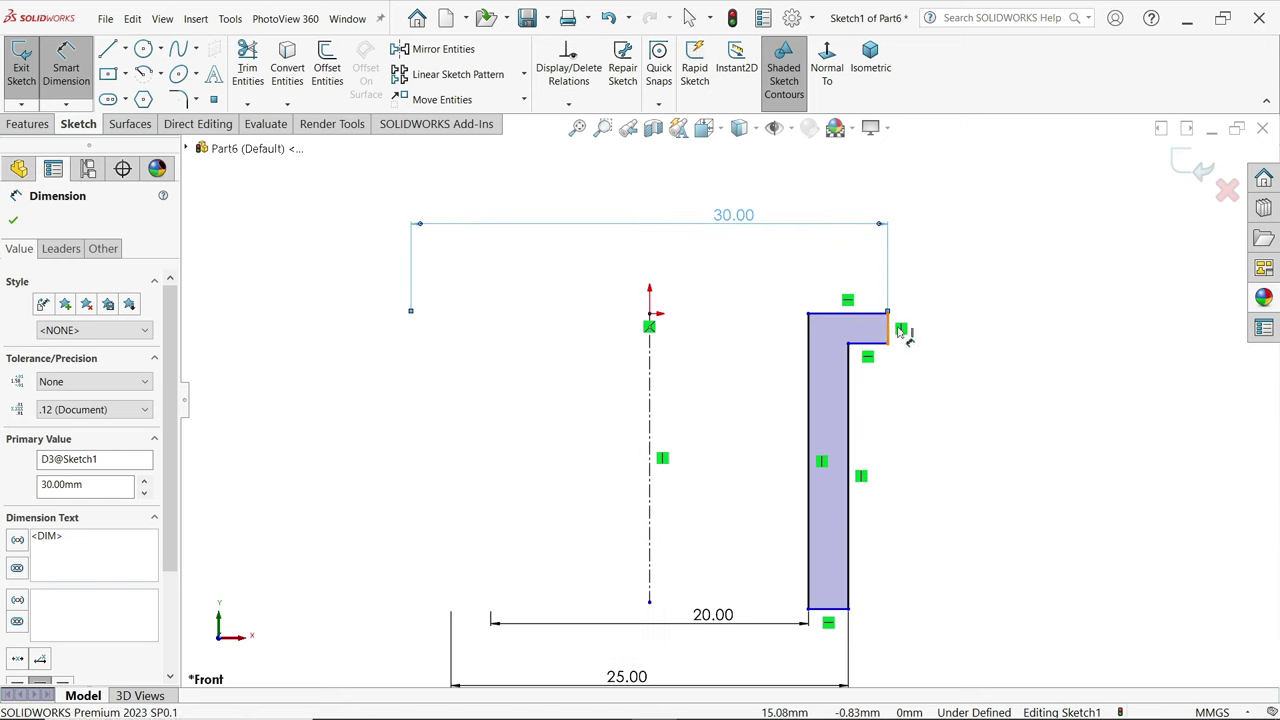
click(903, 334)
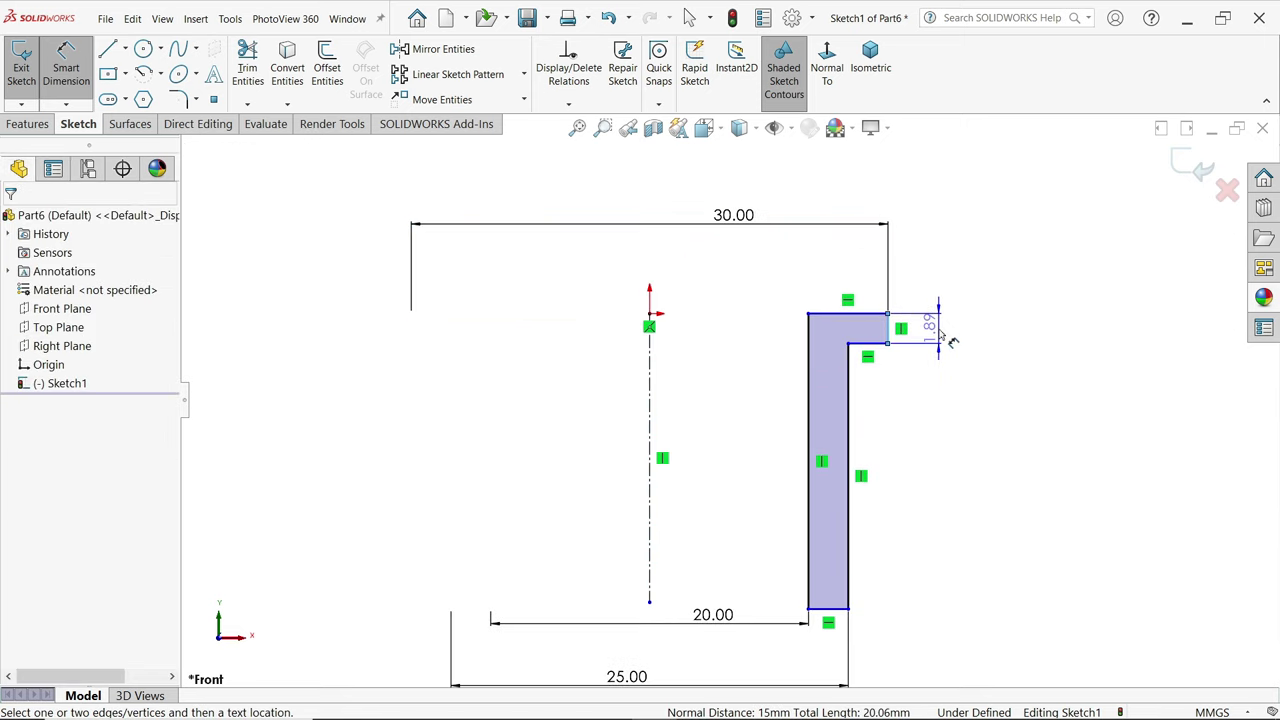
click(940, 337)
text(3)
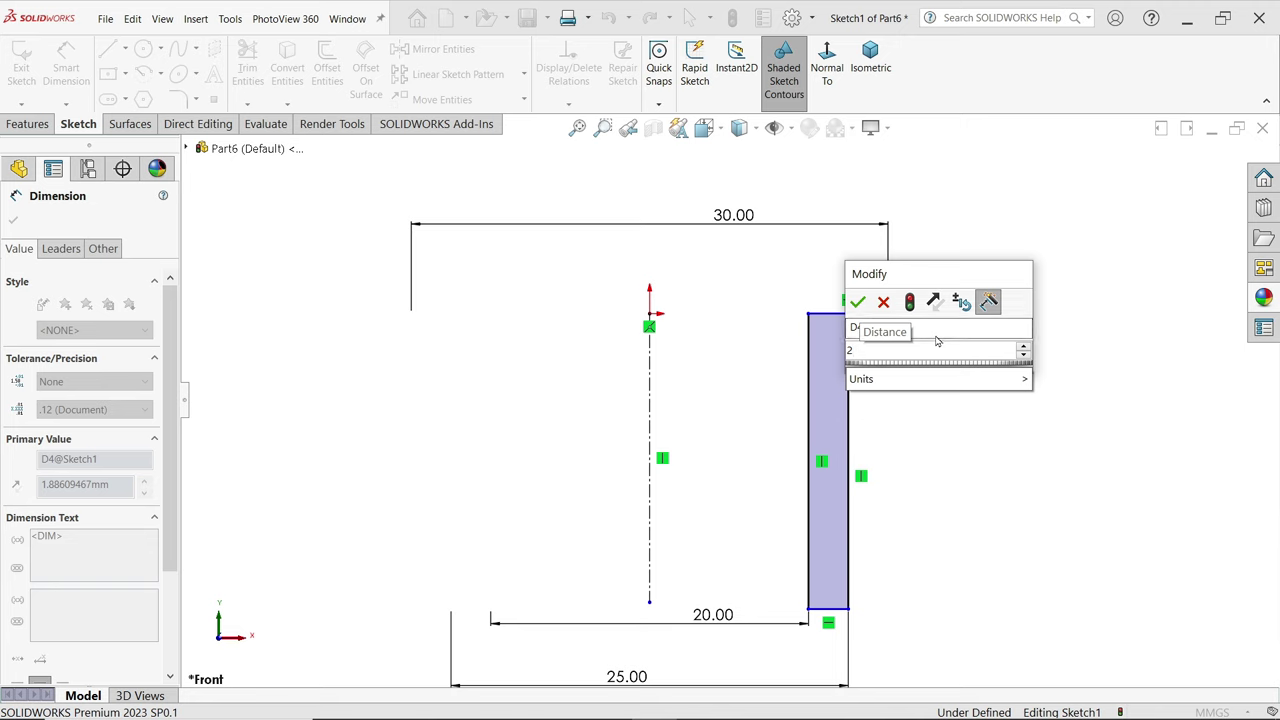
click(857, 301)
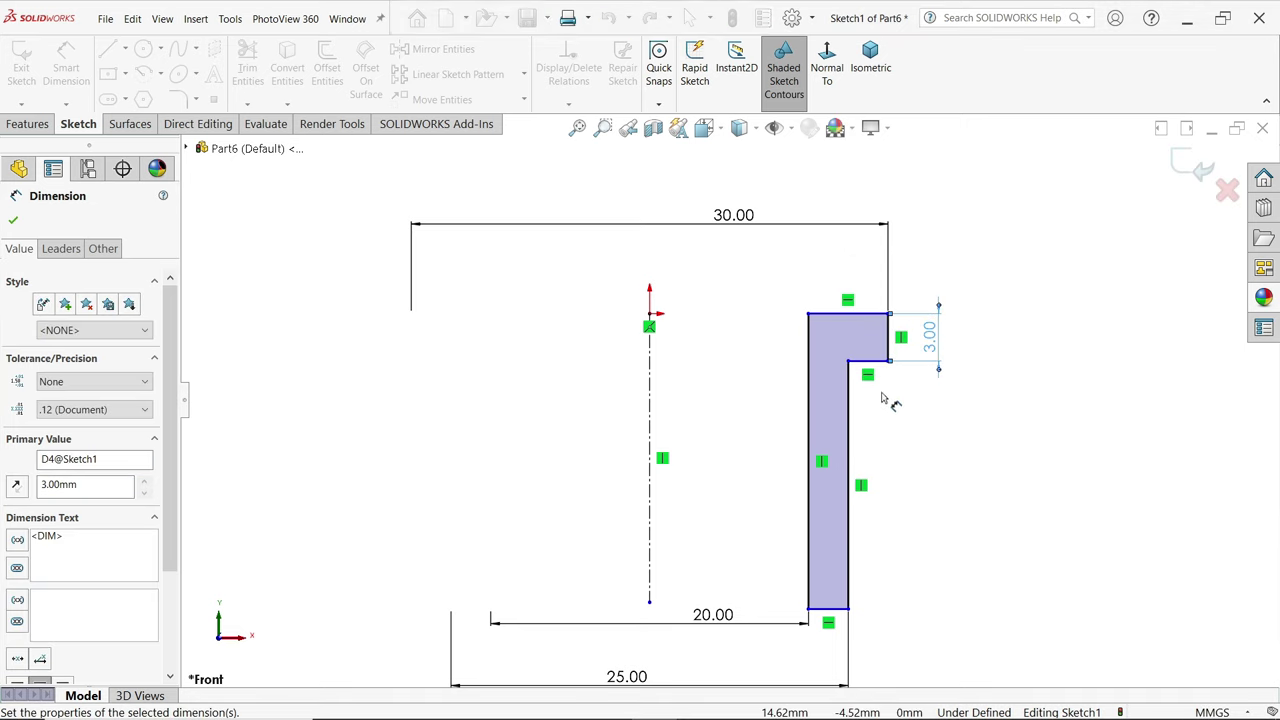
click(876, 316)
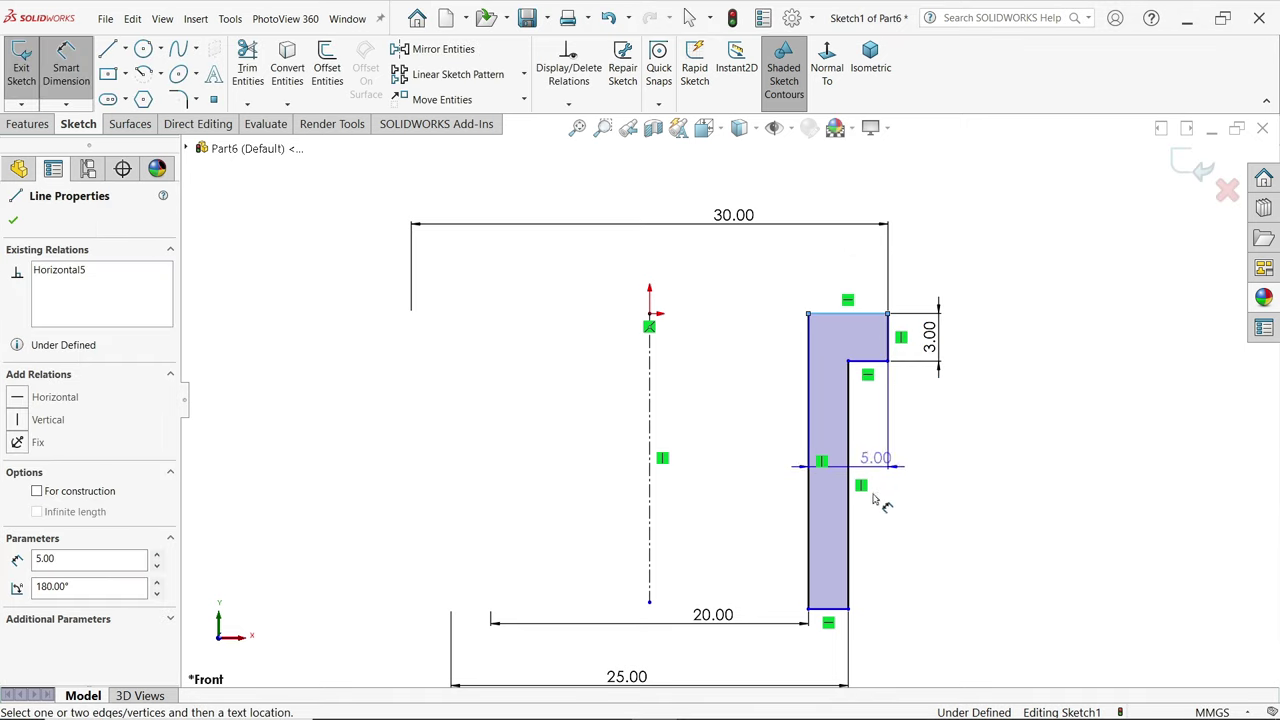
click(829, 607)
click(995, 476)
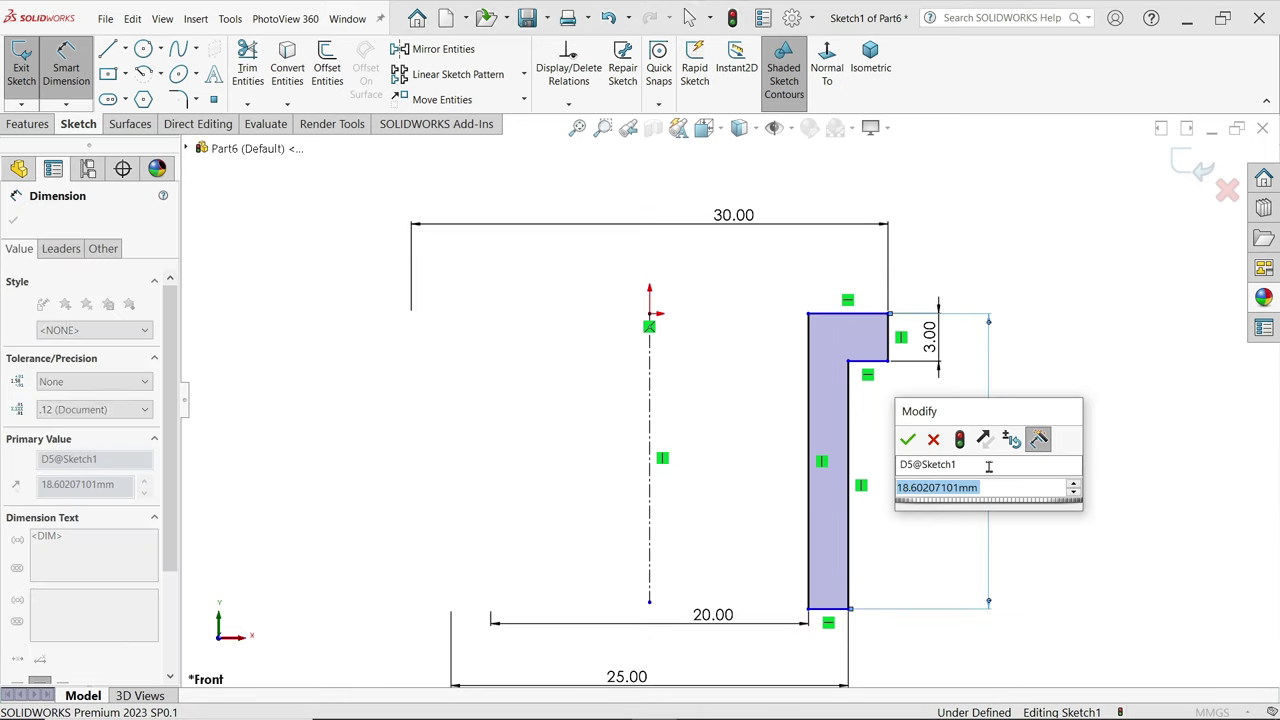
text(31)
click(907, 439)
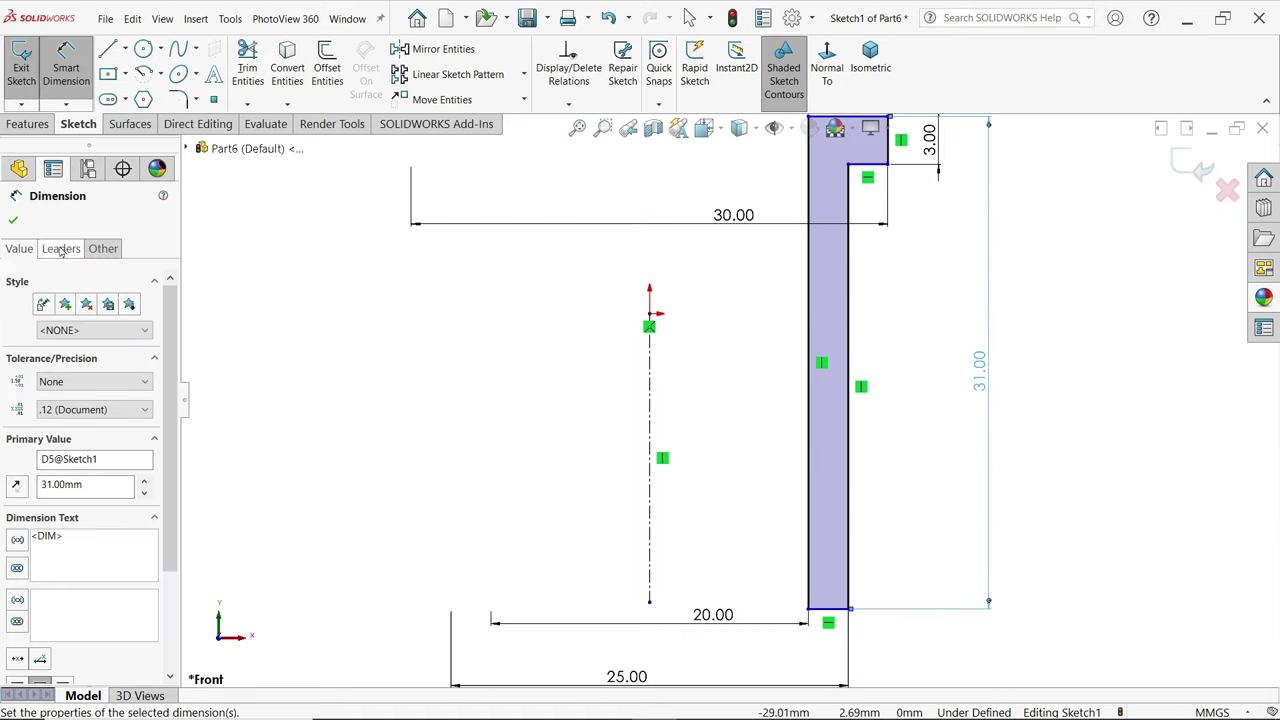
- Make the profile's top edge coincident with the centerline's origin point
click(13, 220)
key(f)
scroll(748, 286, down, 2)
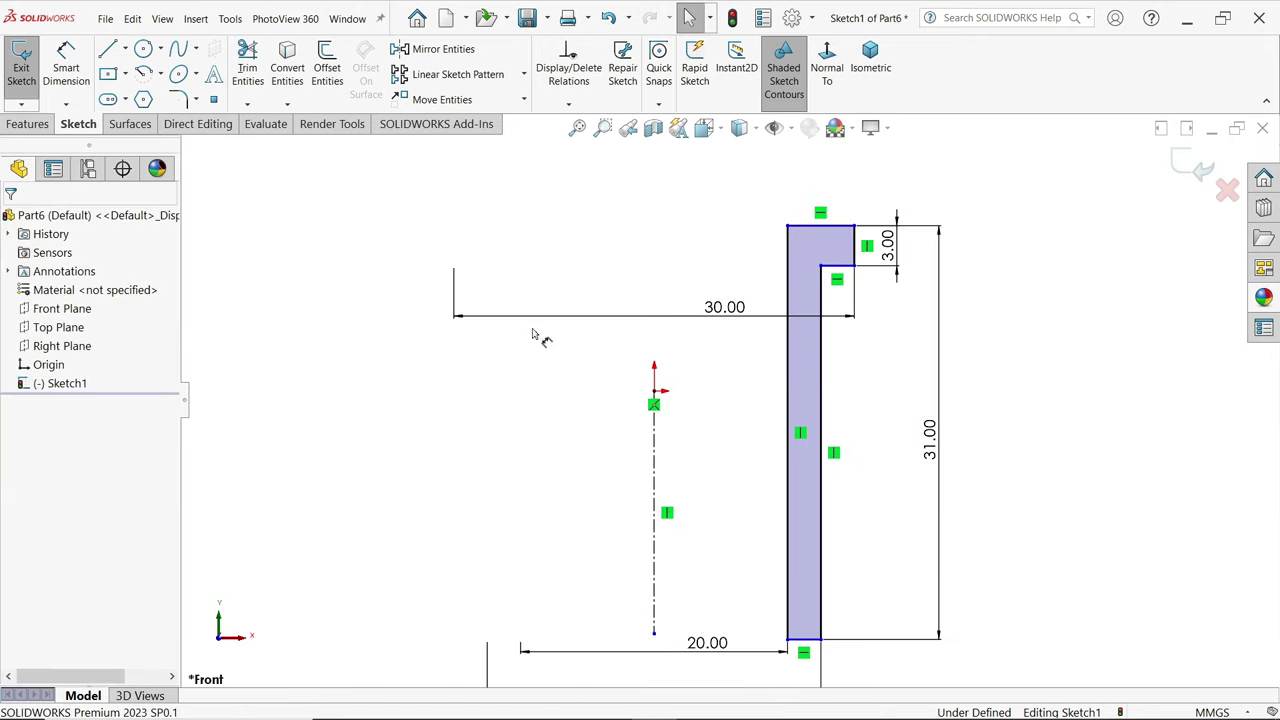
click(660, 393)
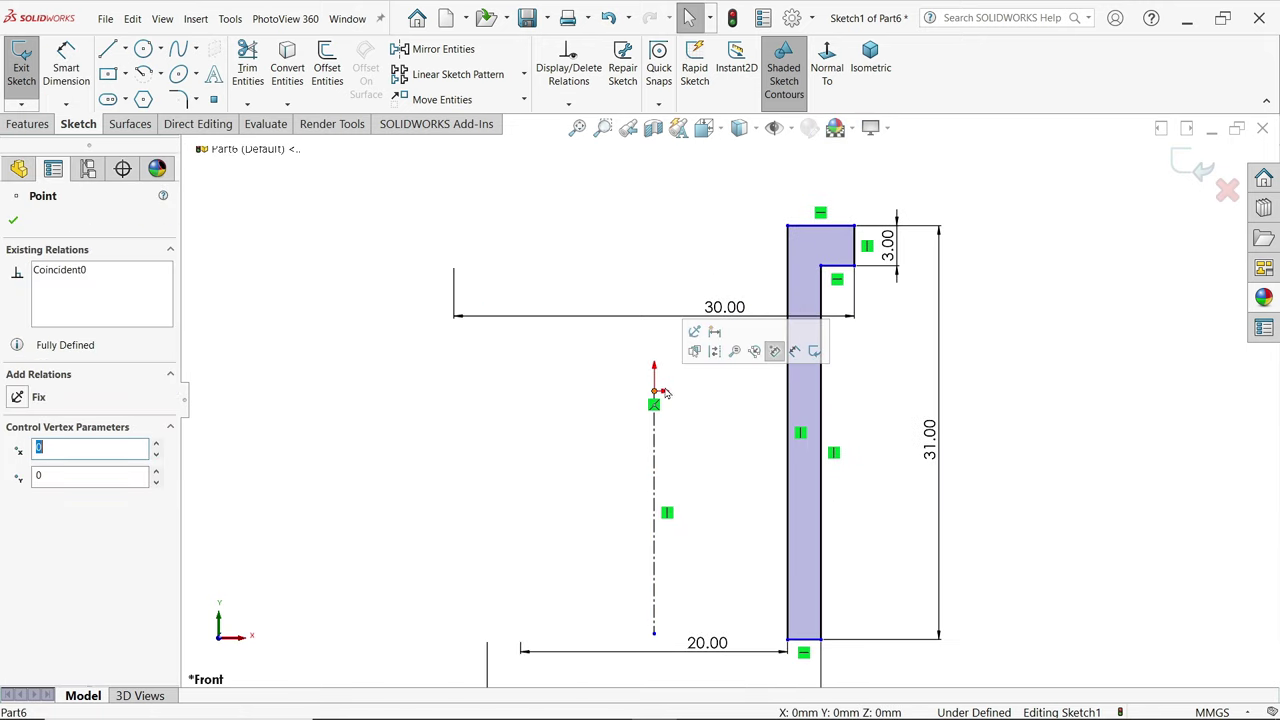
ctrl+click(805, 228)
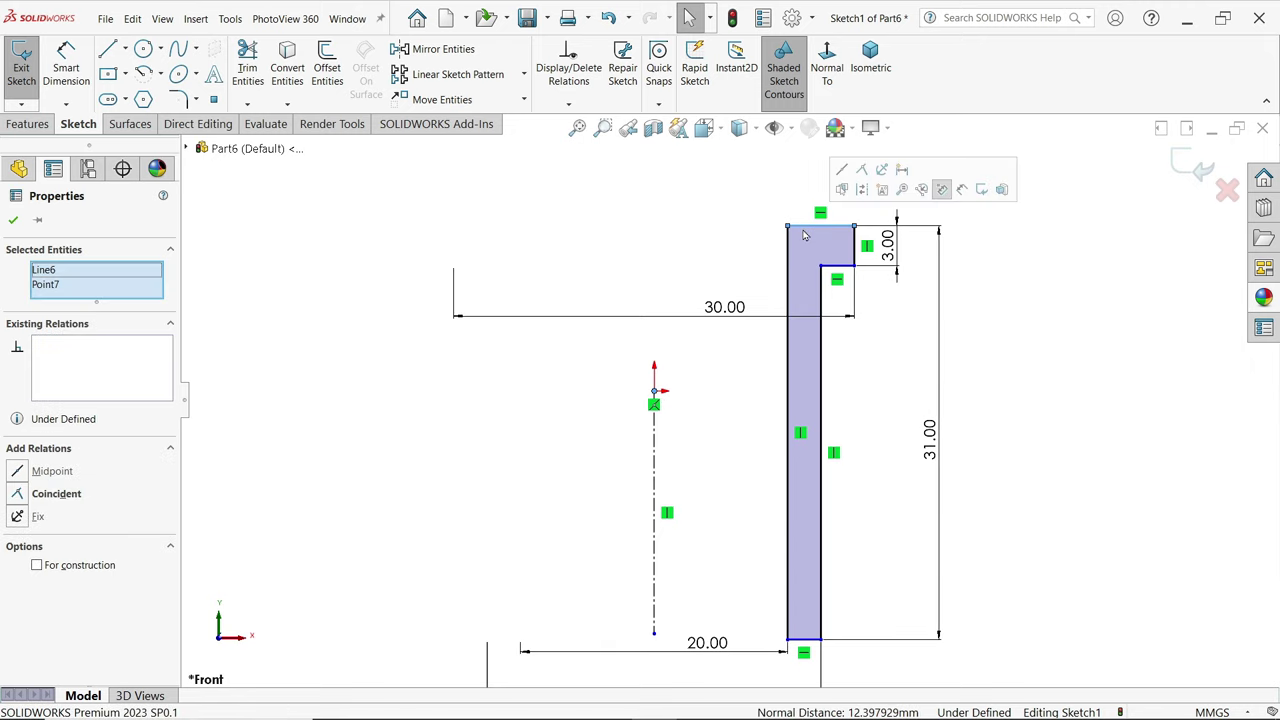
click(862, 172)
click(1006, 314)
scroll(954, 374, down, 3)
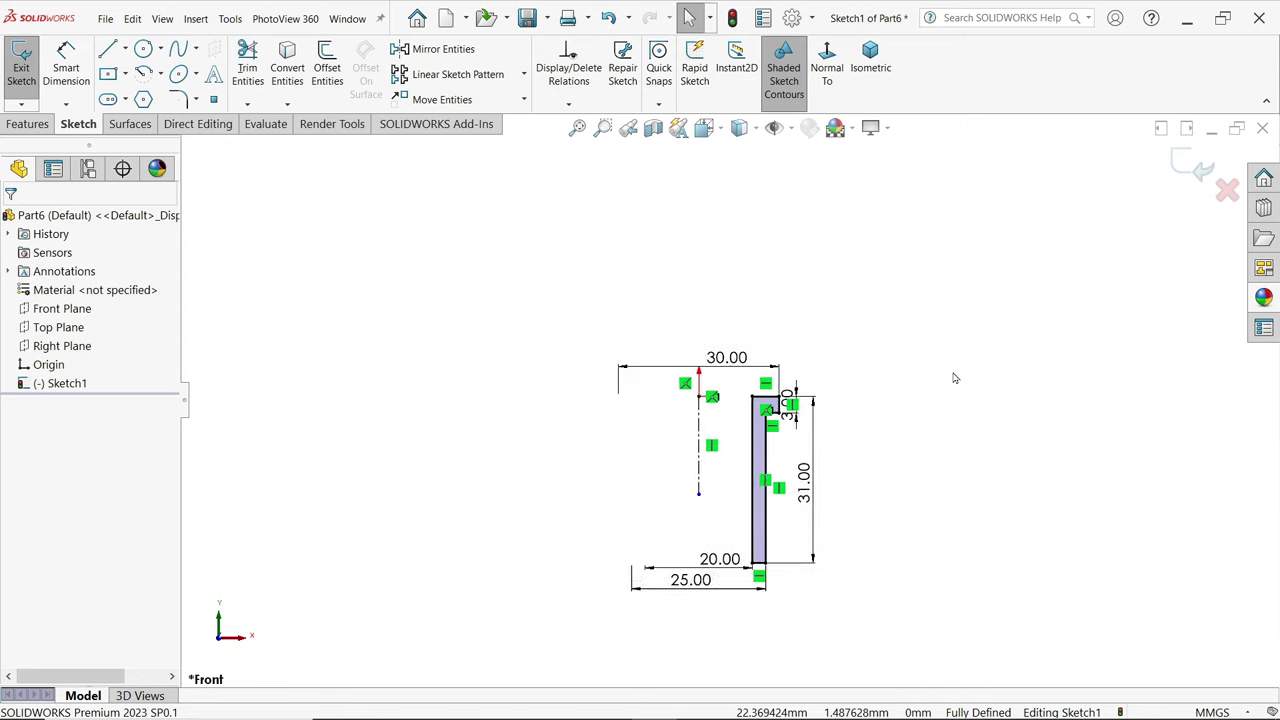
click(27, 124)
- Revolve the profile about the centerline, changing the angle from 180° to 360°
click(81, 86)
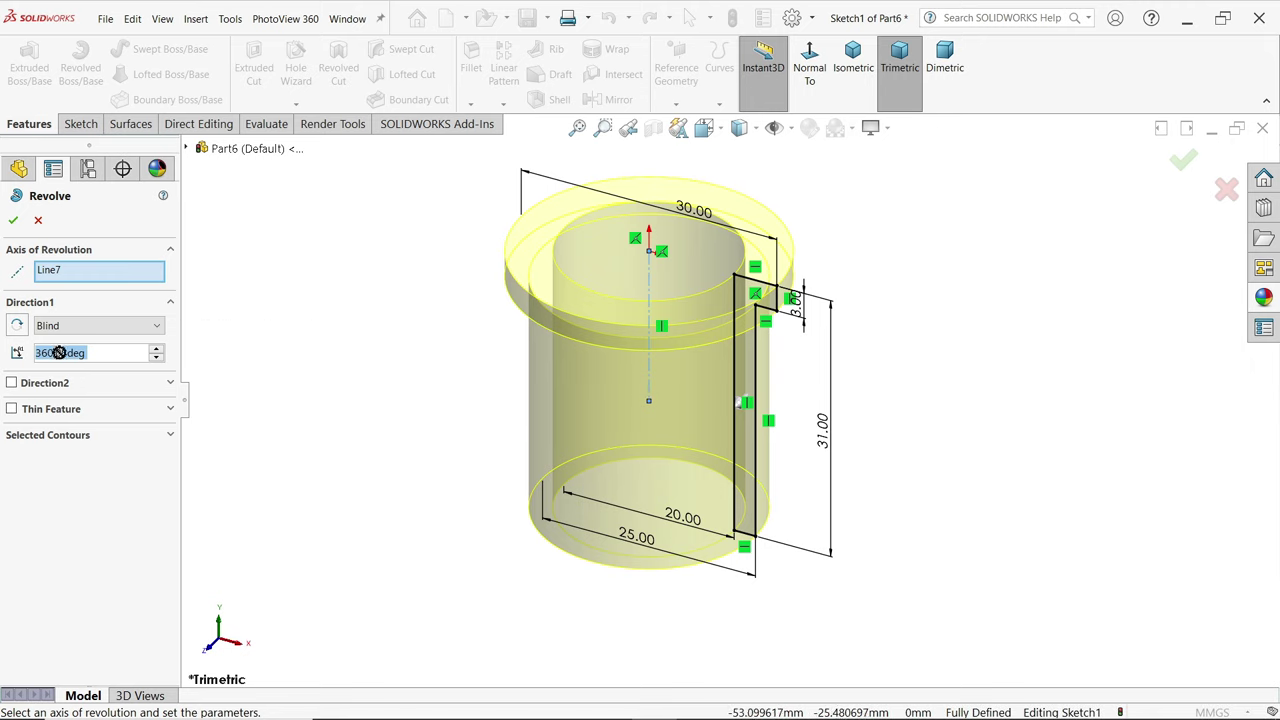
text(180)
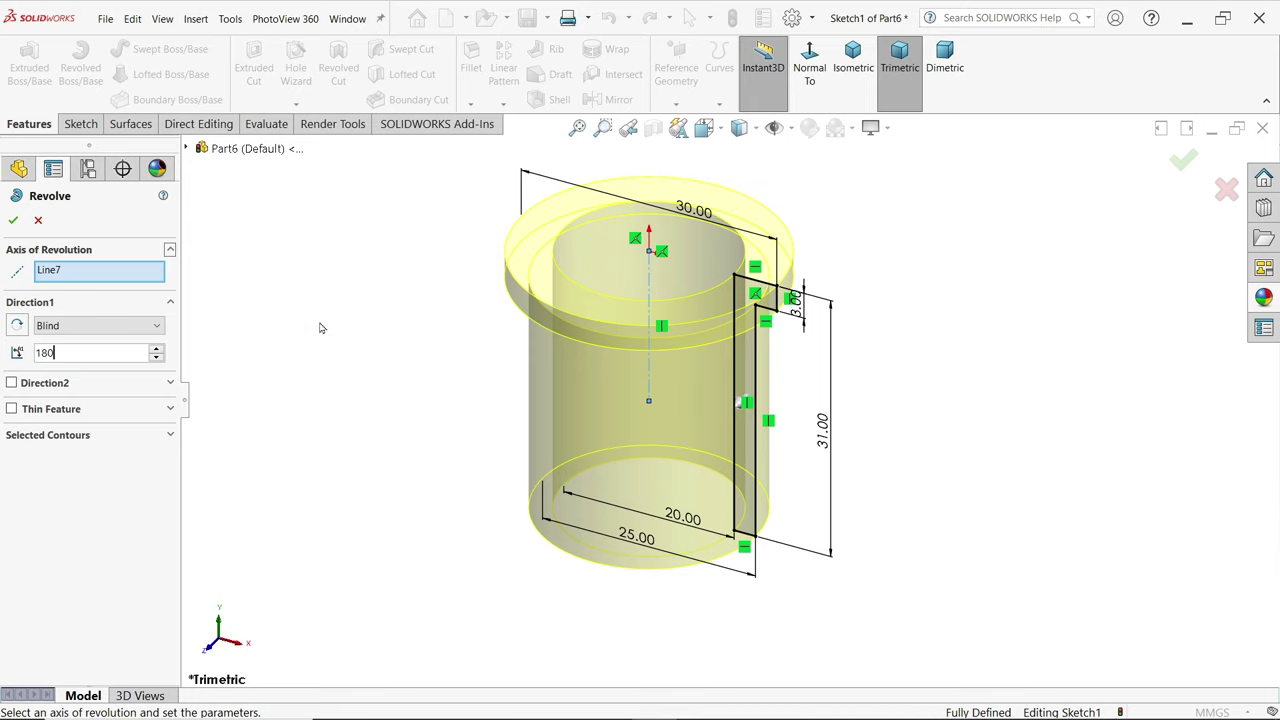
key(Return)
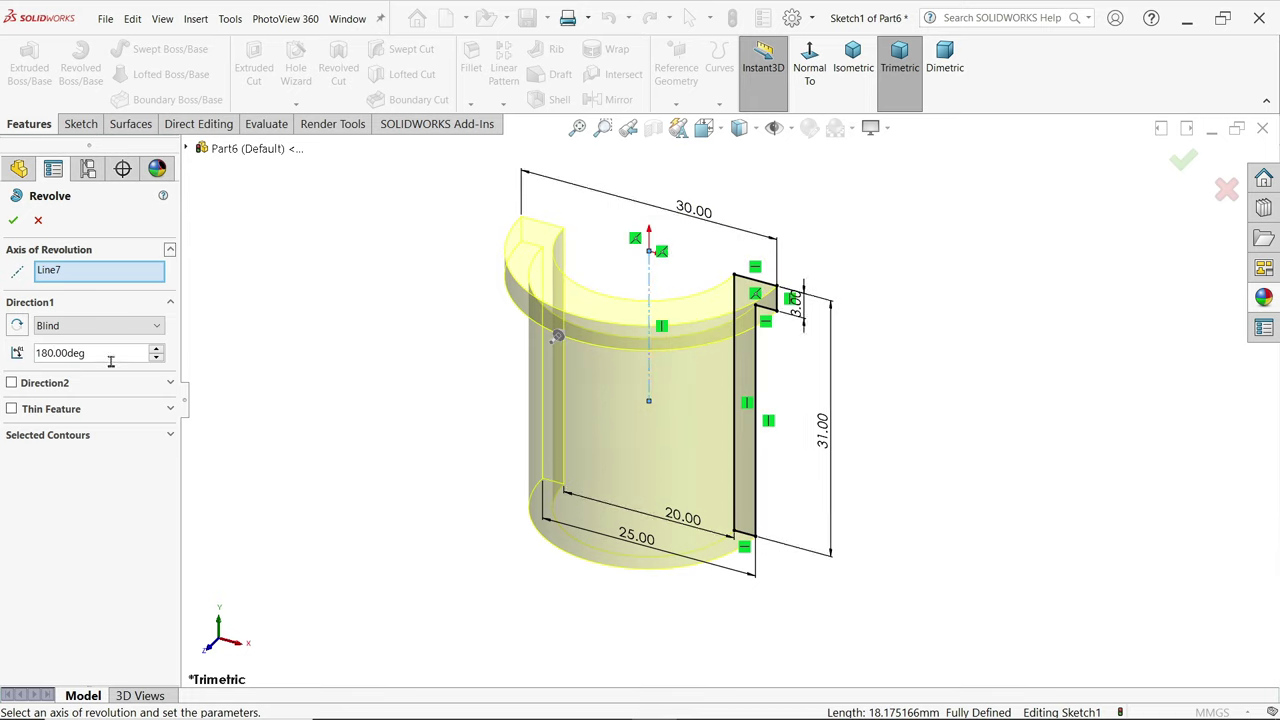
drag(111, 356, 13, 356)
key(BackSpace)
text(360)
key(Return)
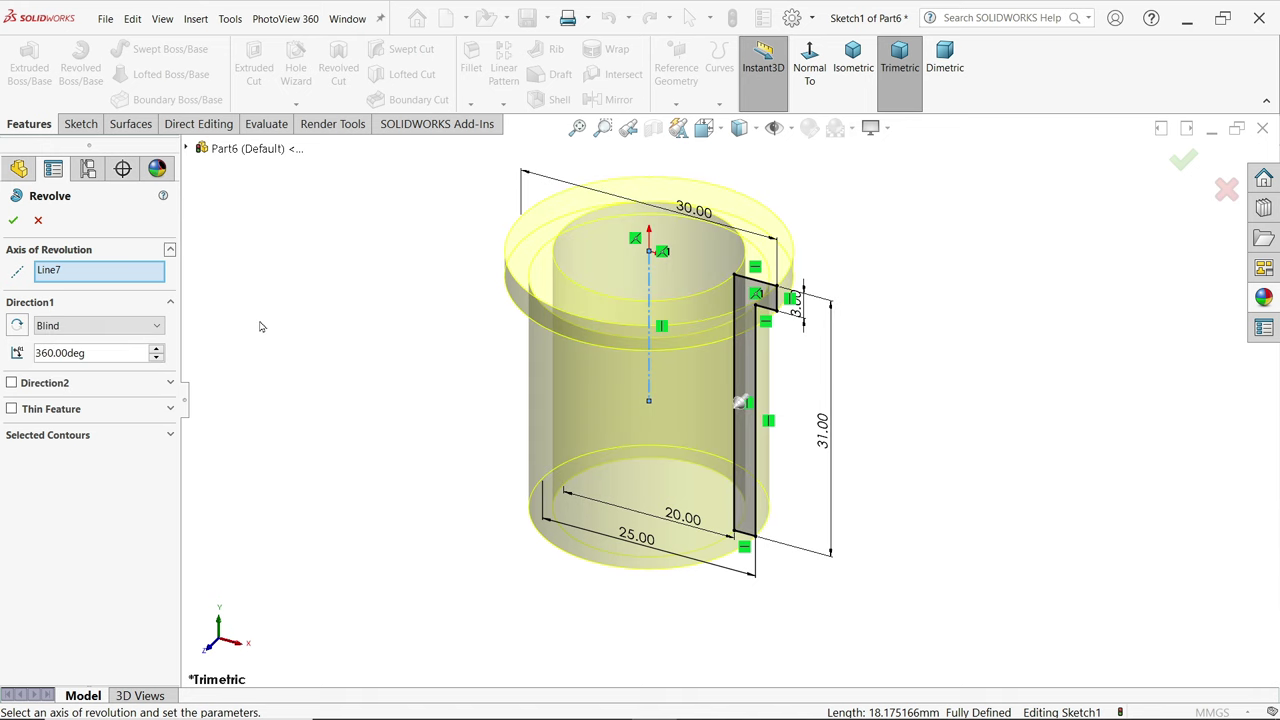
click(13, 221)
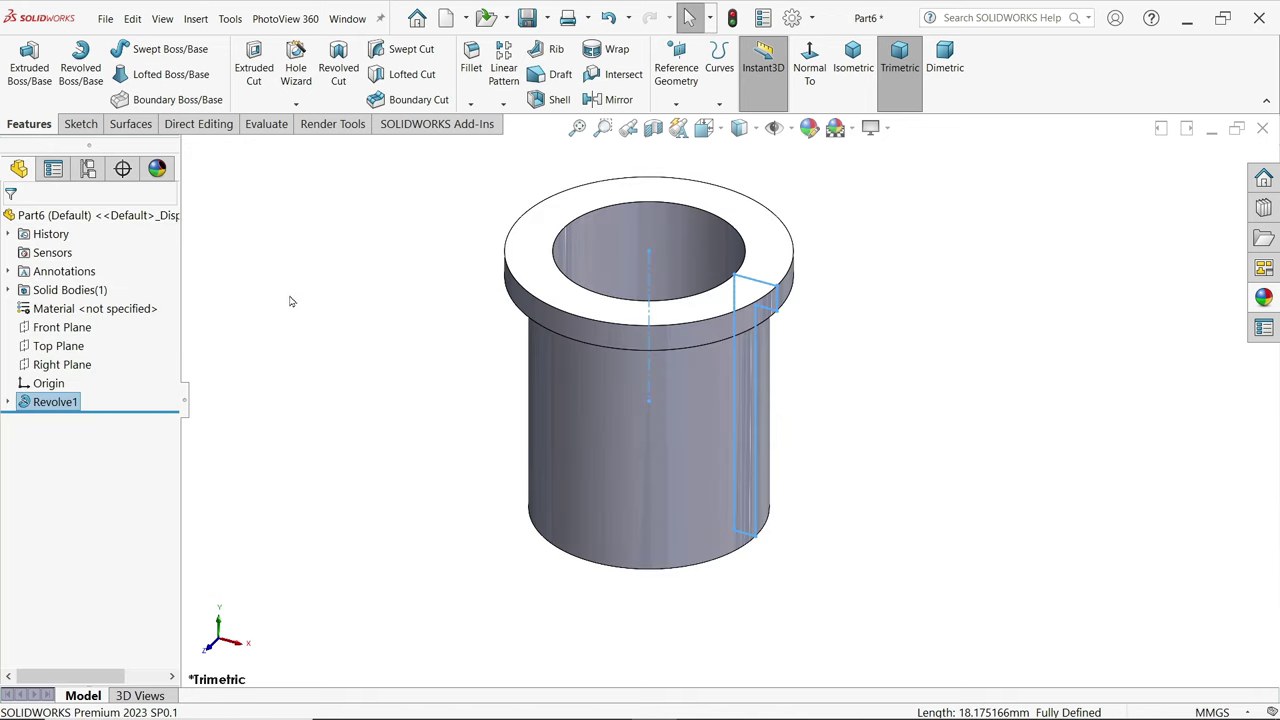
- Assign Brass from the Copper Alloys library as the bush's material
right_click(119, 313)
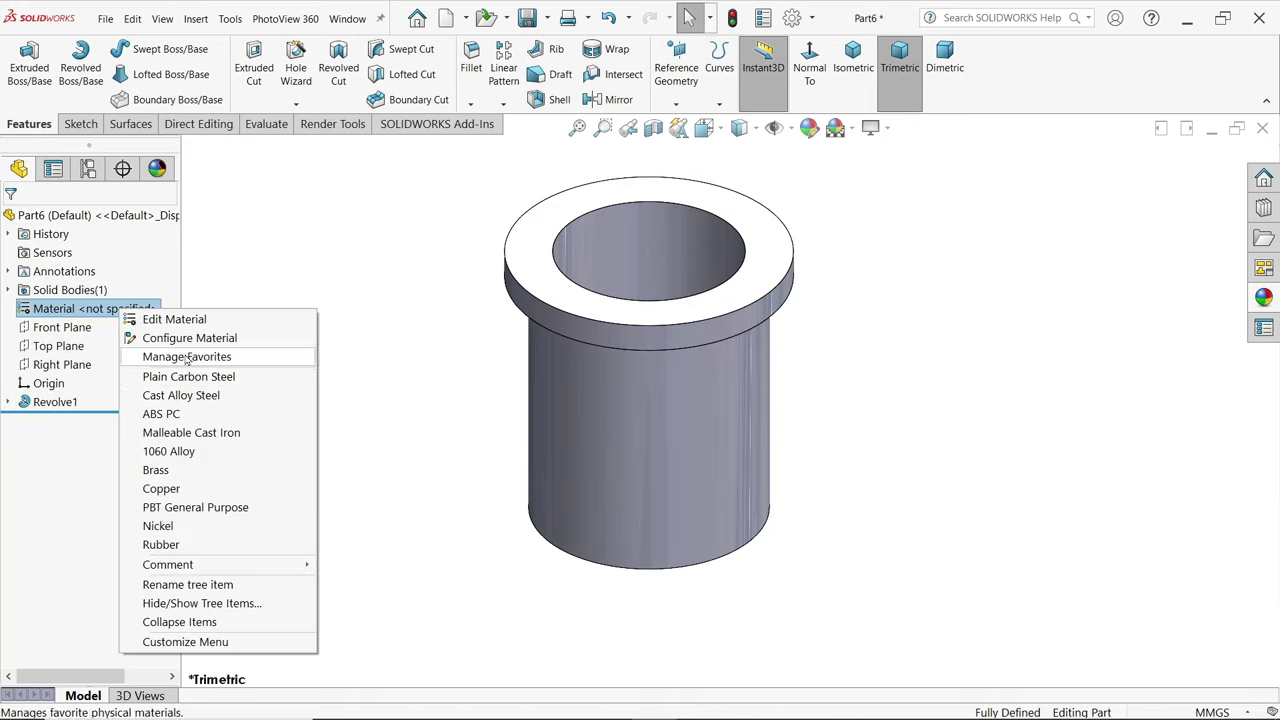
click(197, 323)
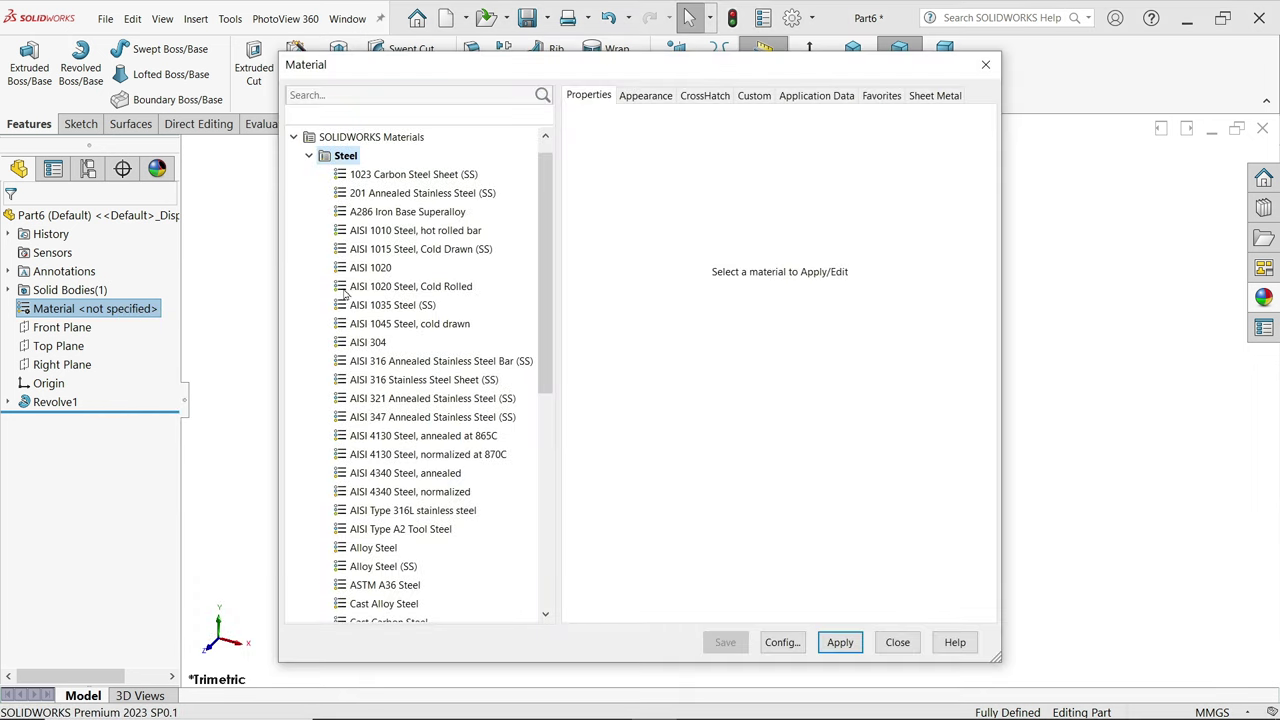
drag(546, 295, 547, 500)
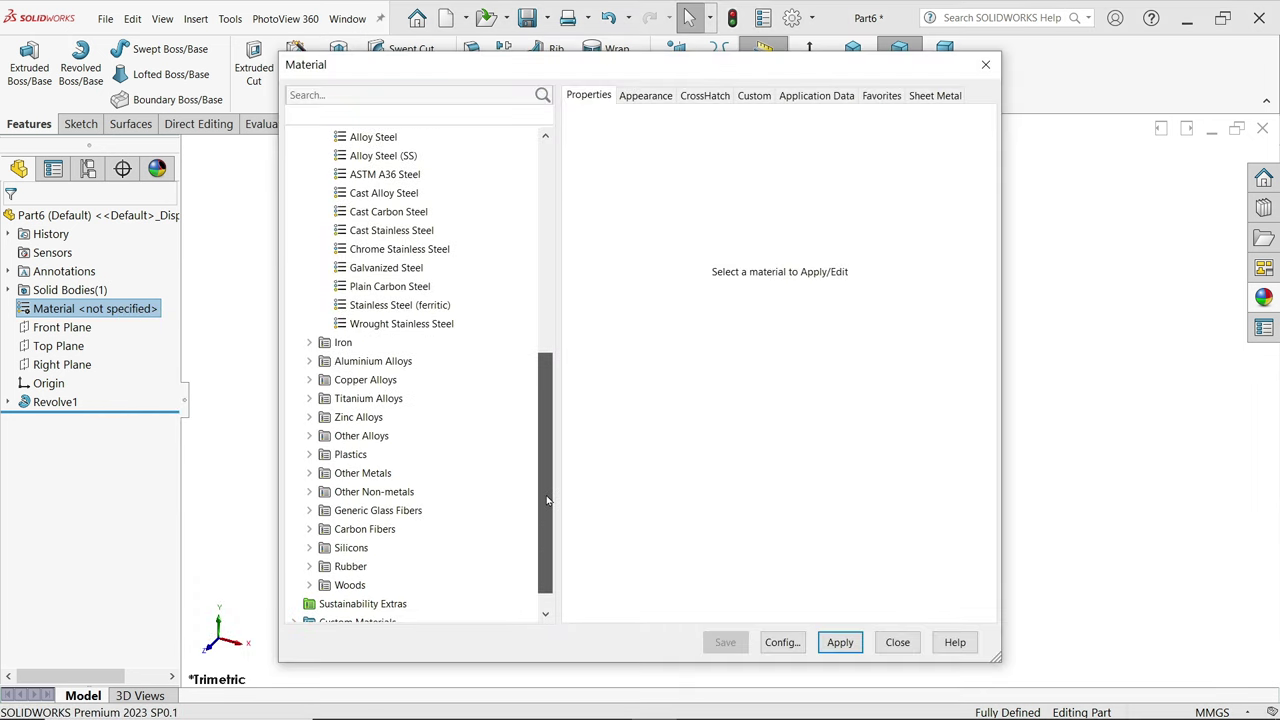
double_click(318, 384)
click(372, 364)
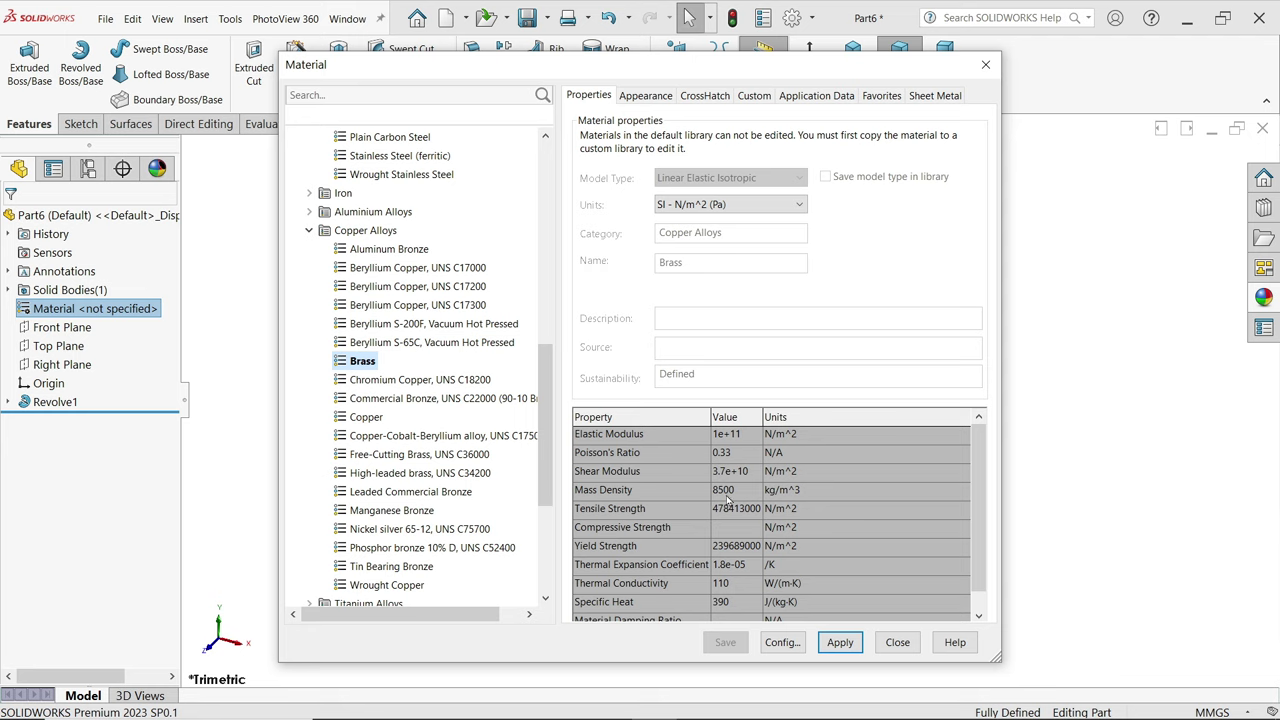
click(840, 643)
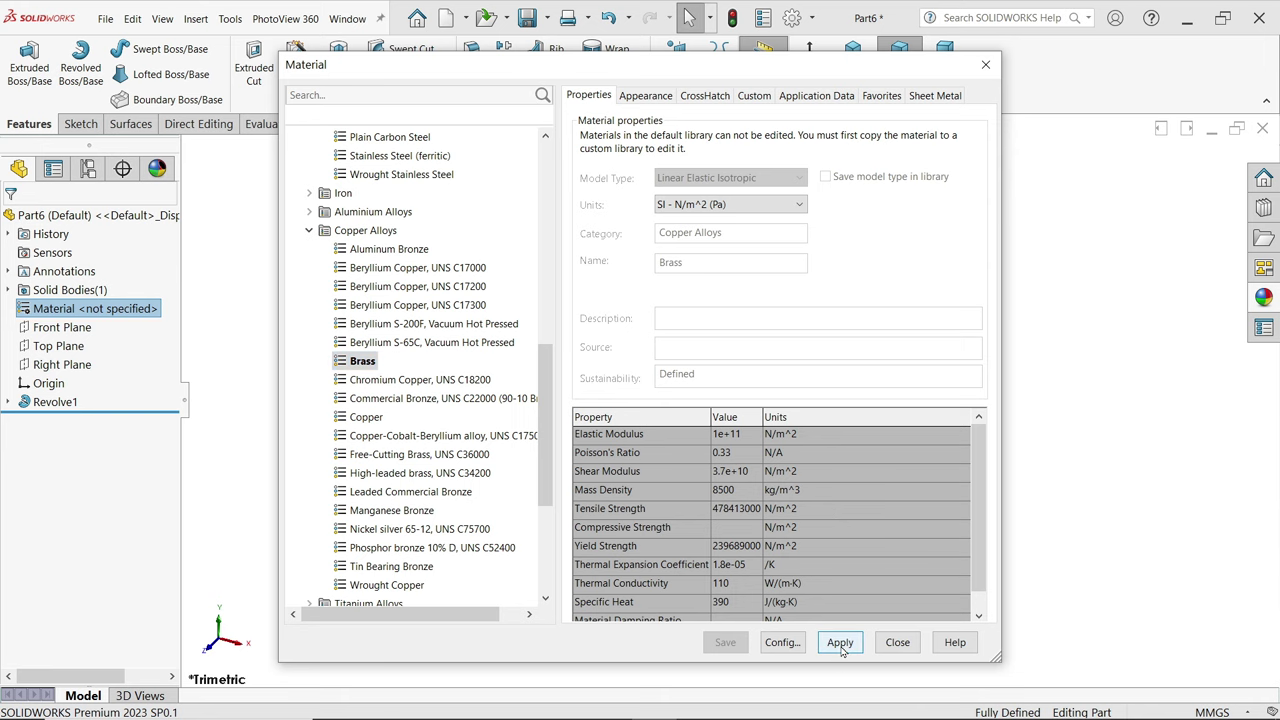
click(897, 642)
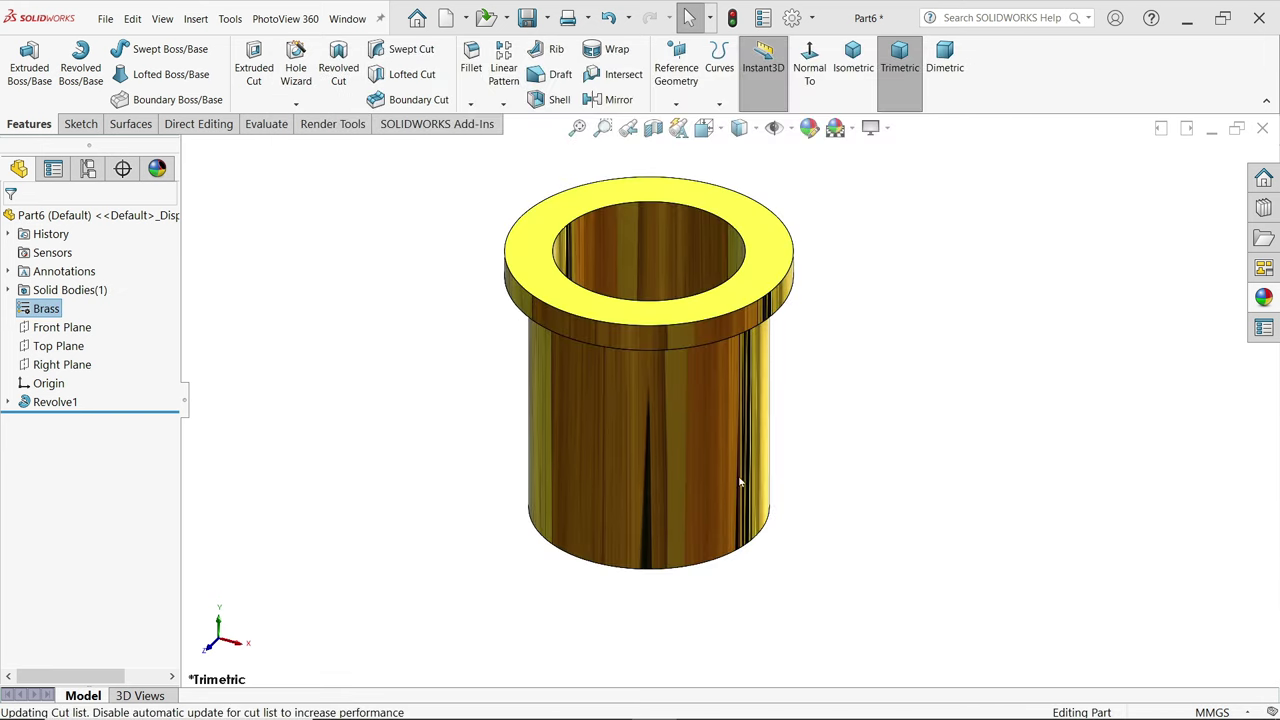
click(1268, 302)
- Apply the plain colour appearance to the bush and set it to dark grey
double_click(1080, 390)
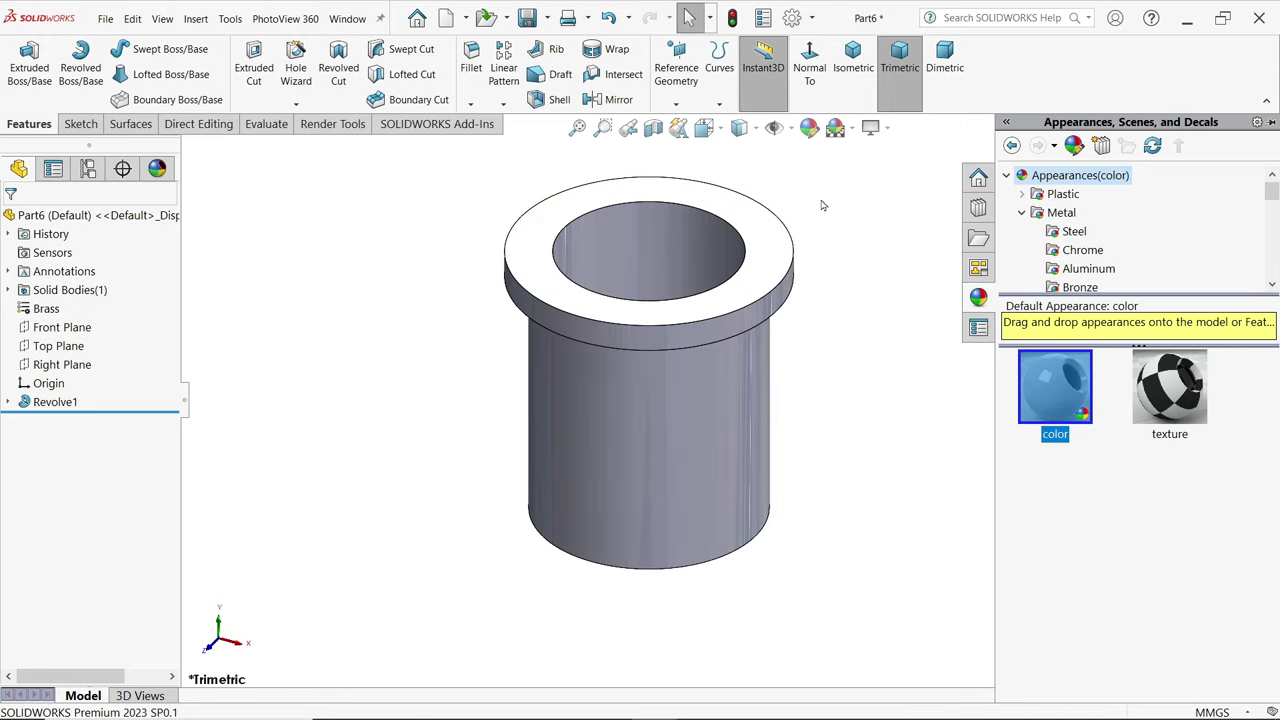
click(808, 129)
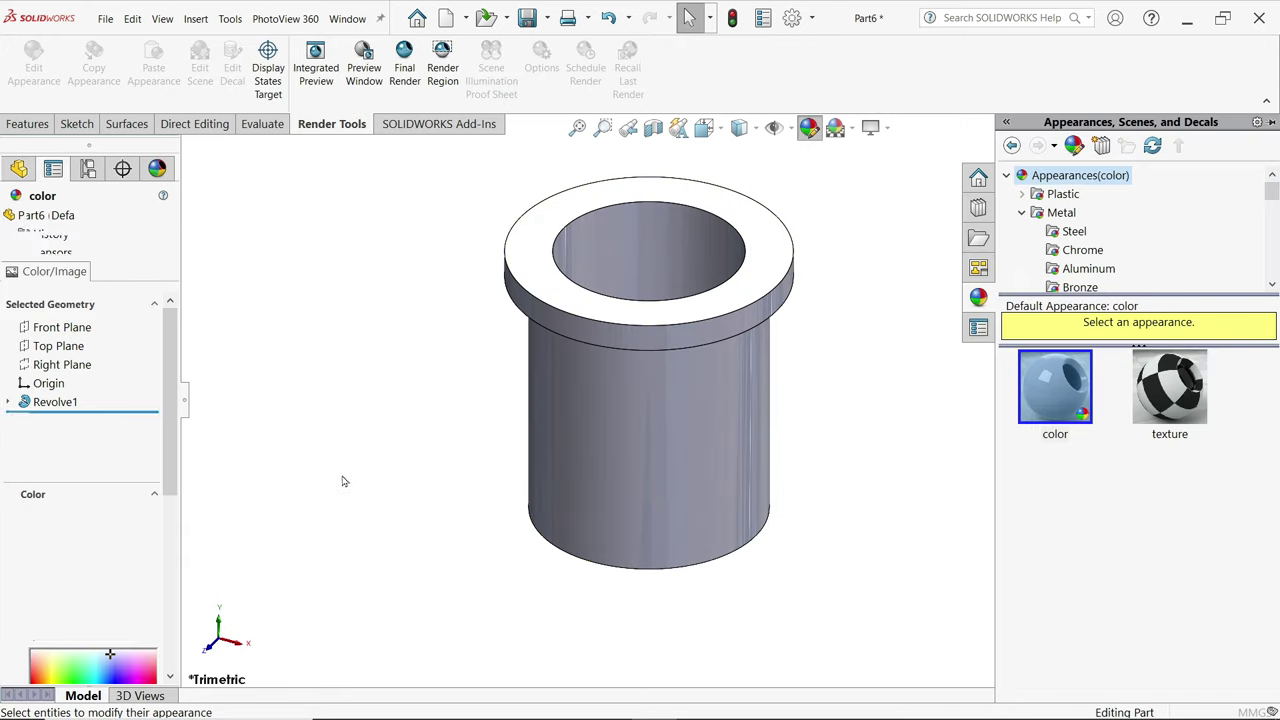
click(127, 599)
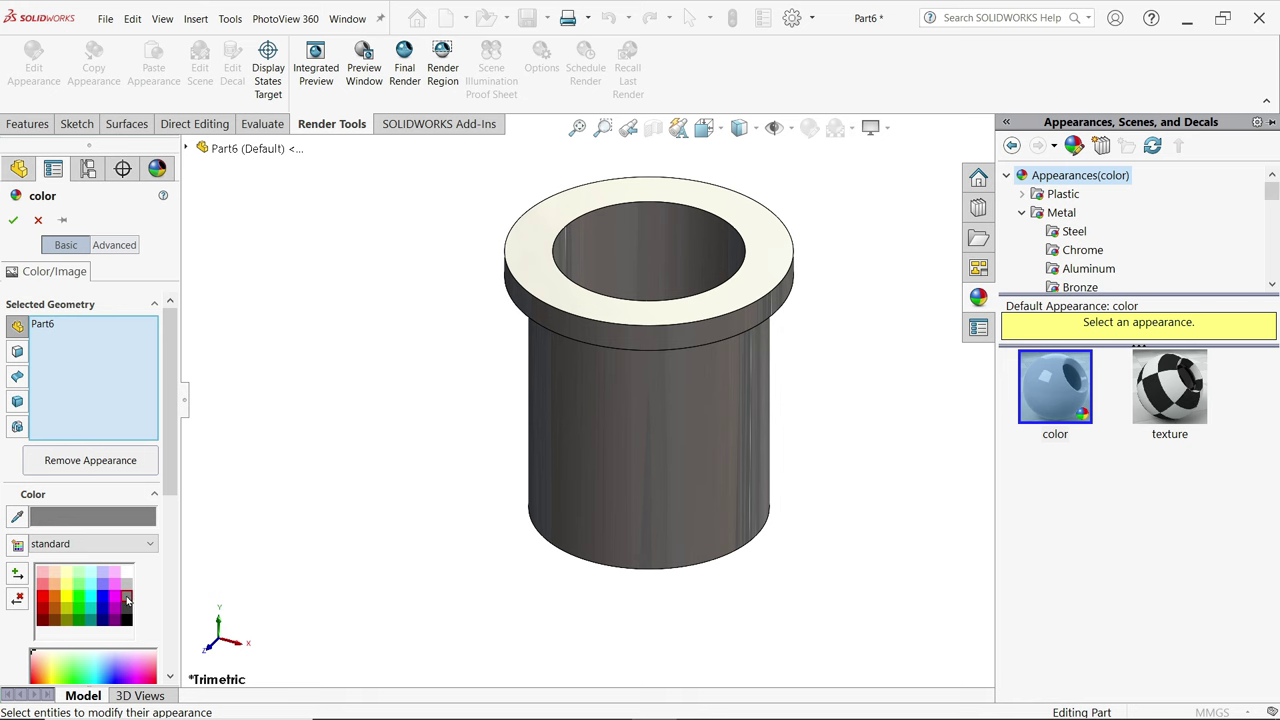
click(12, 221)
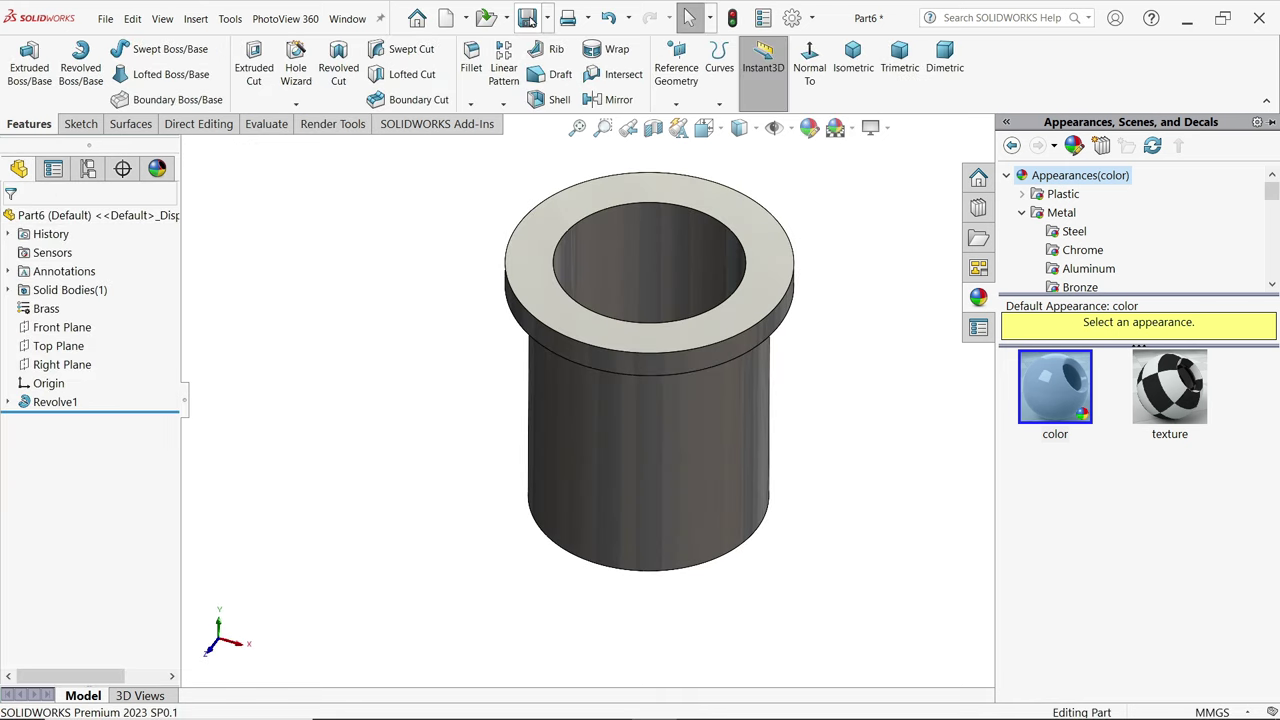
- Save the part as Bush in the CRANE HOOK DRAWING folder
click(527, 18)
text(Bush)
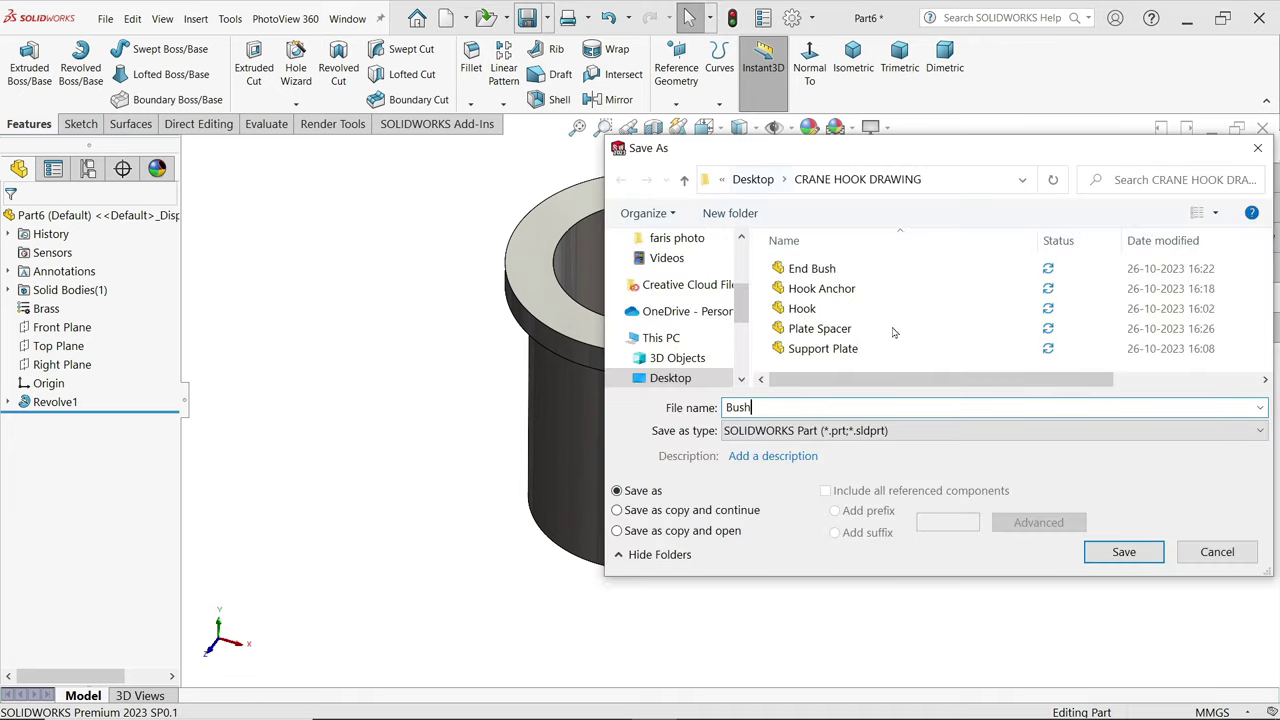
click(1123, 557)
key(alt+Tab)
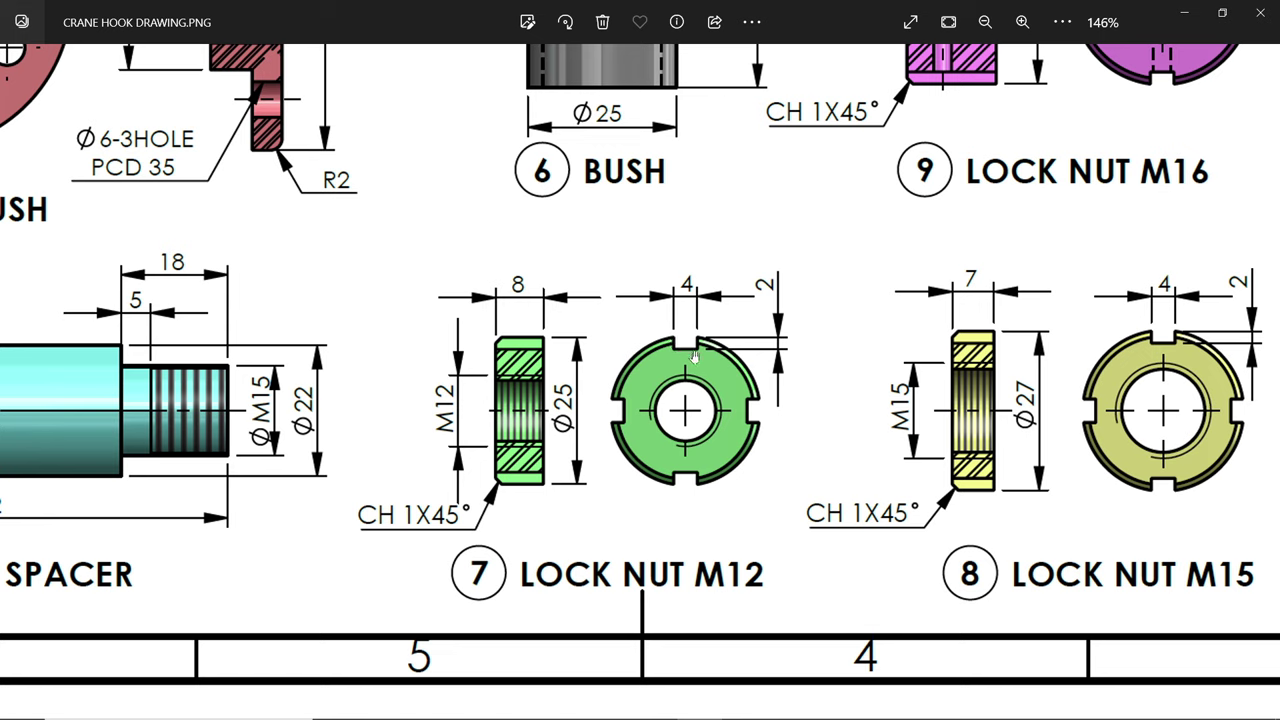
- Sketch a Ø25 circle centred on the origin on the Front Plane
click(1186, 18)
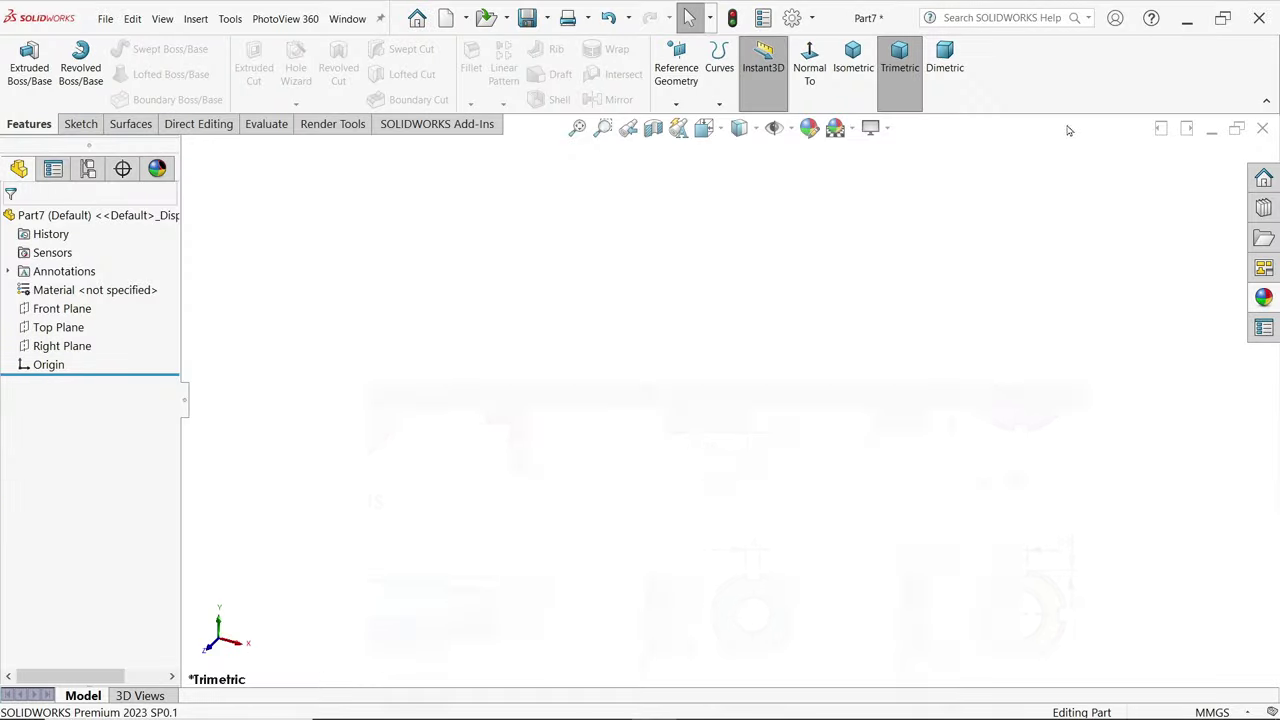
click(62, 308)
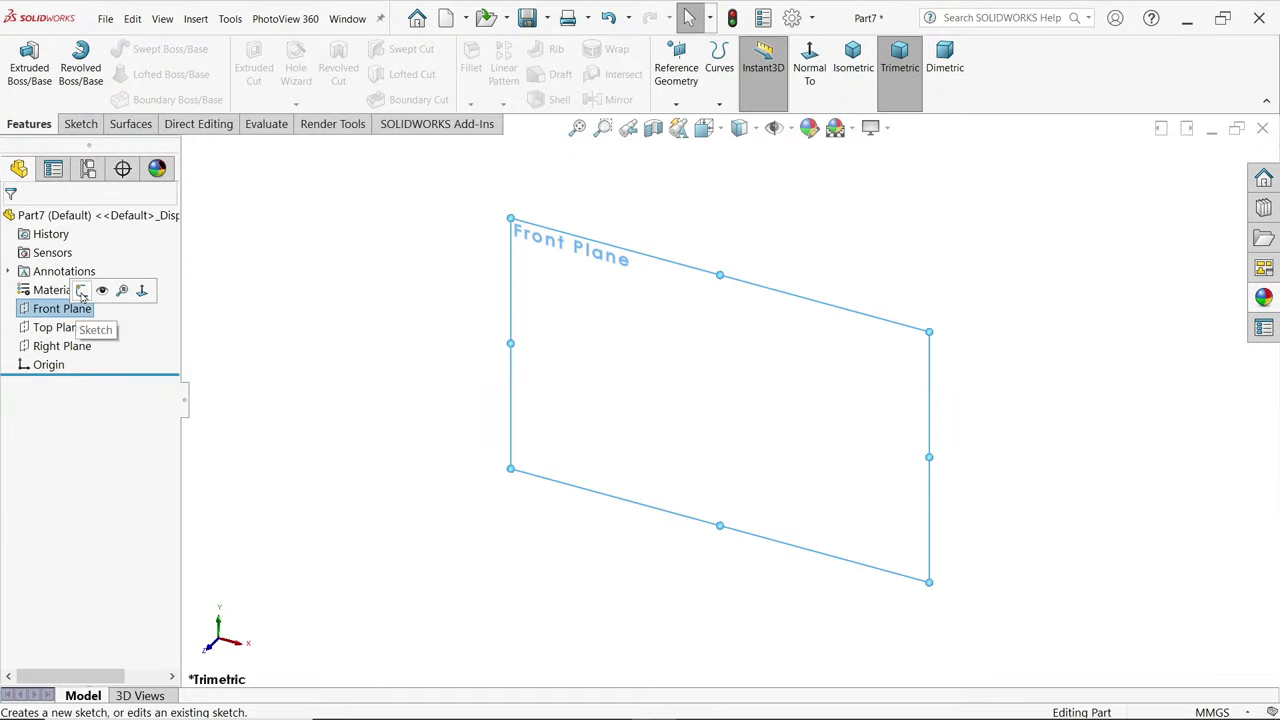
click(83, 290)
click(143, 49)
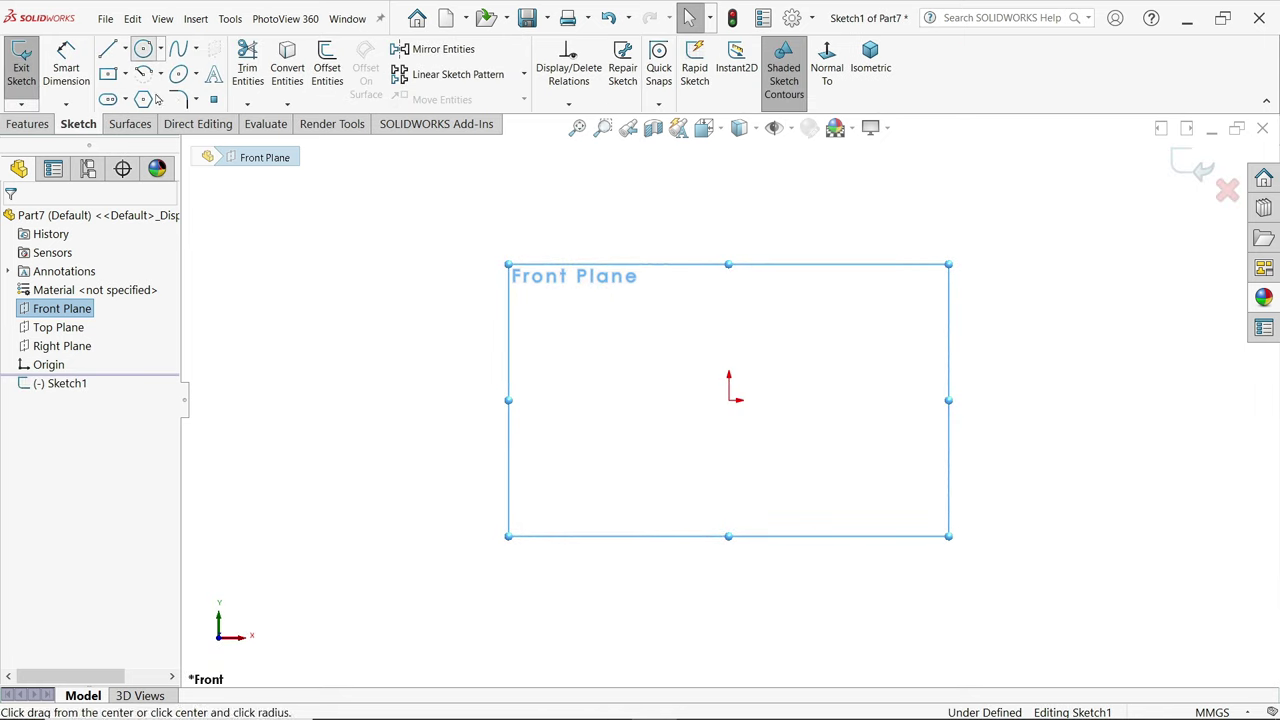
click(731, 400)
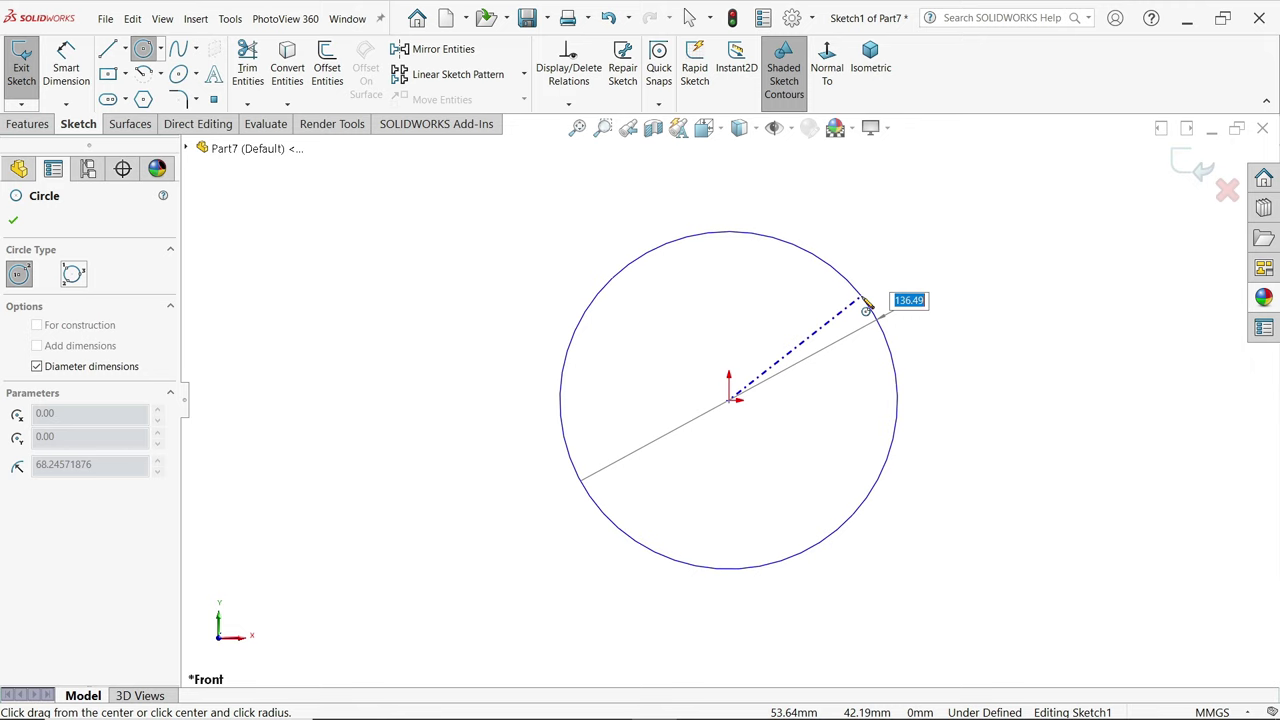
text(25)
key(Return)
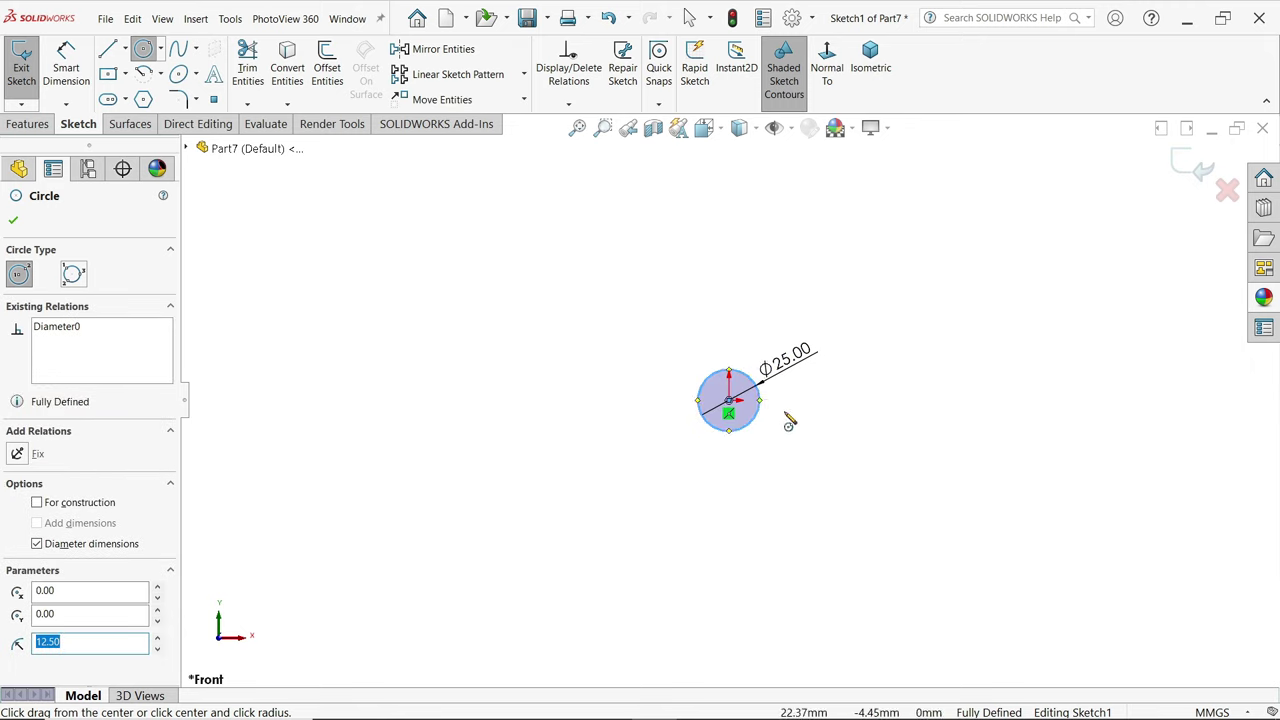
scroll(730, 403, down, 4)
scroll(728, 403, down, 3)
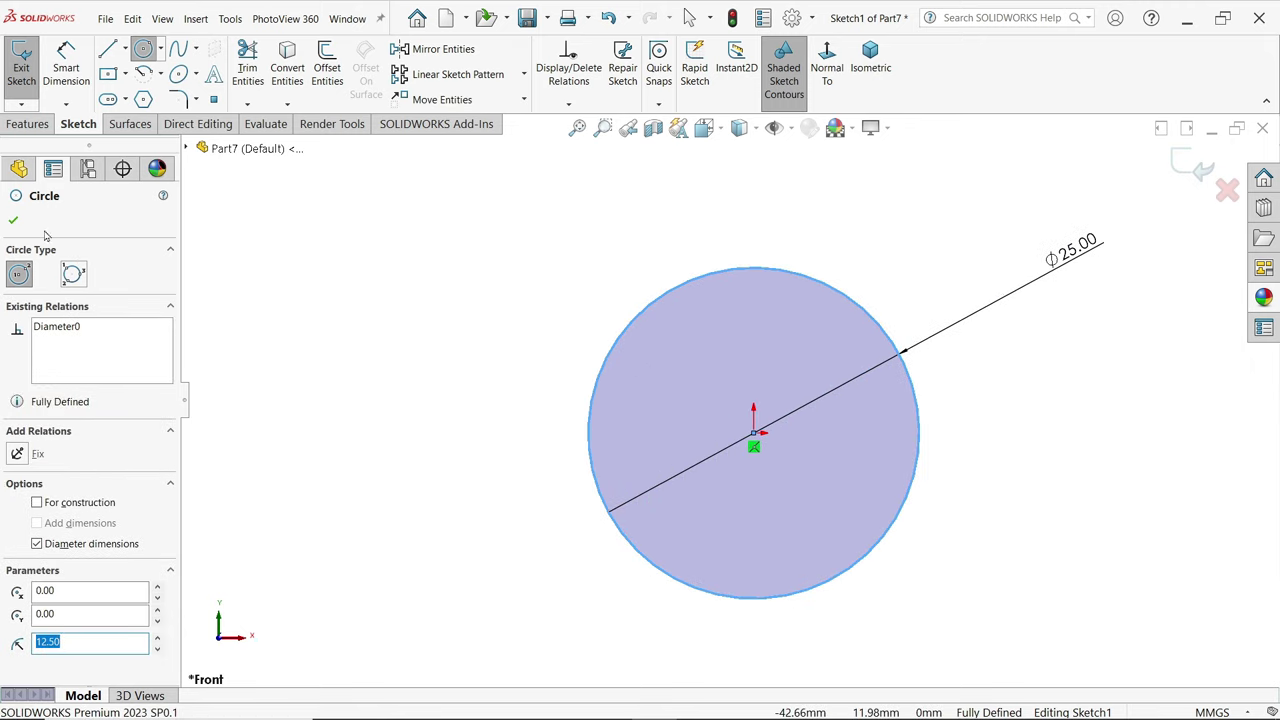
click(14, 222)
- Extrude the circle 8 mm into a solid disc
click(28, 123)
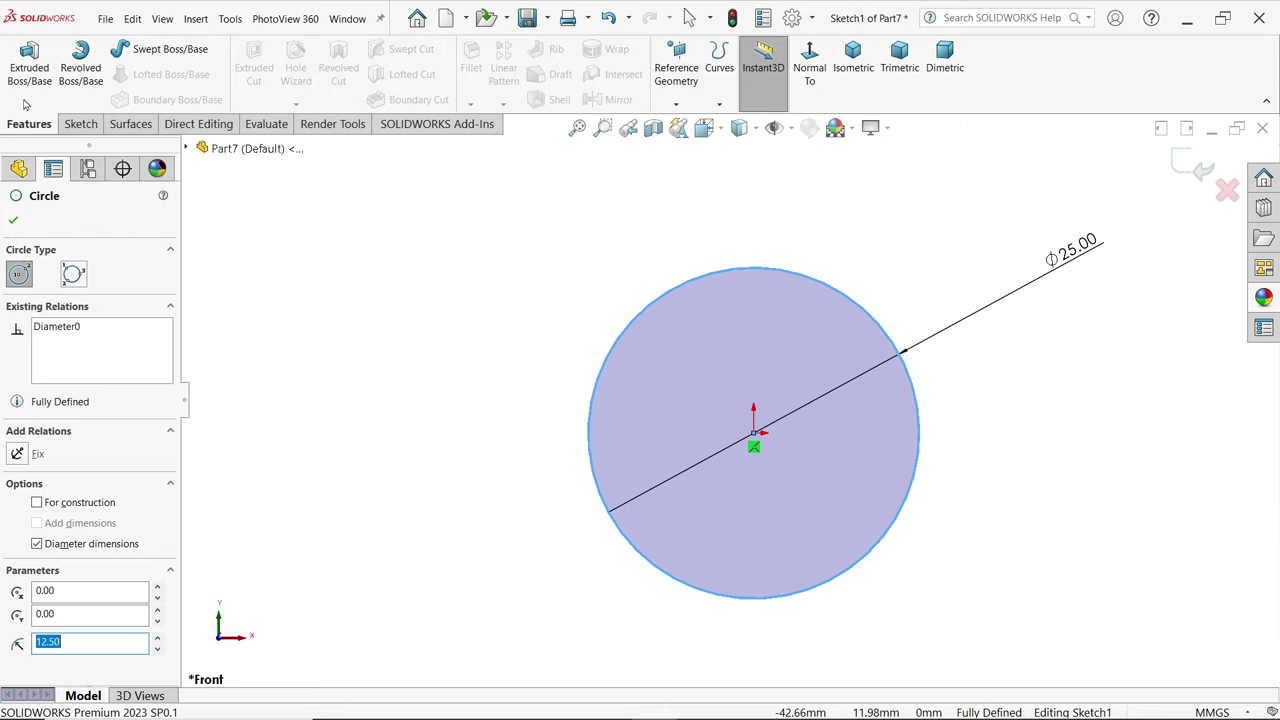
click(28, 68)
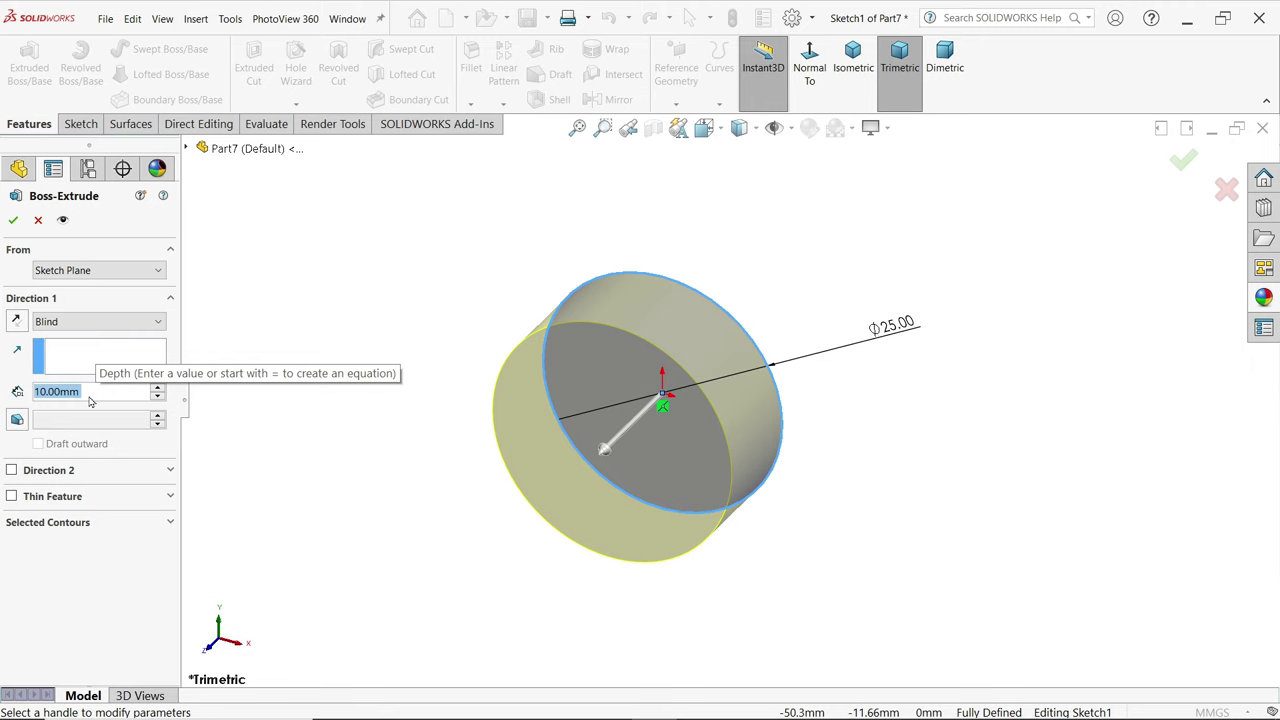
text(8)
key(Return)
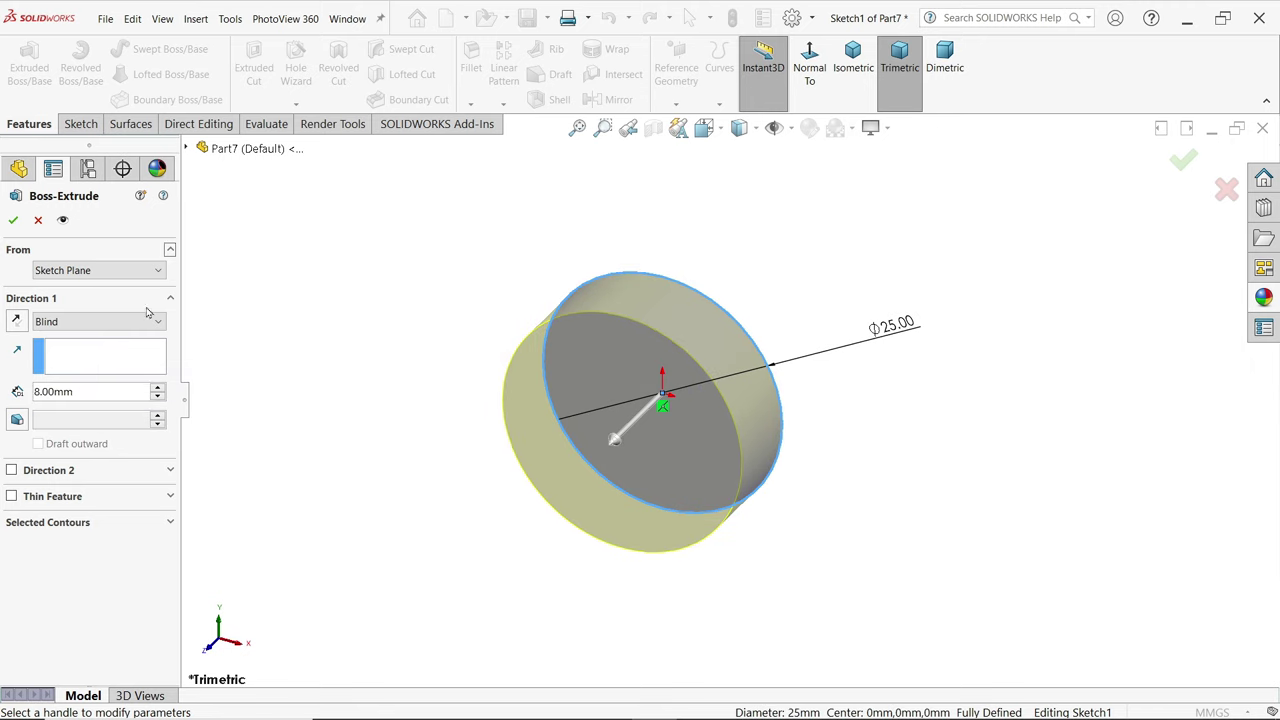
click(12, 220)
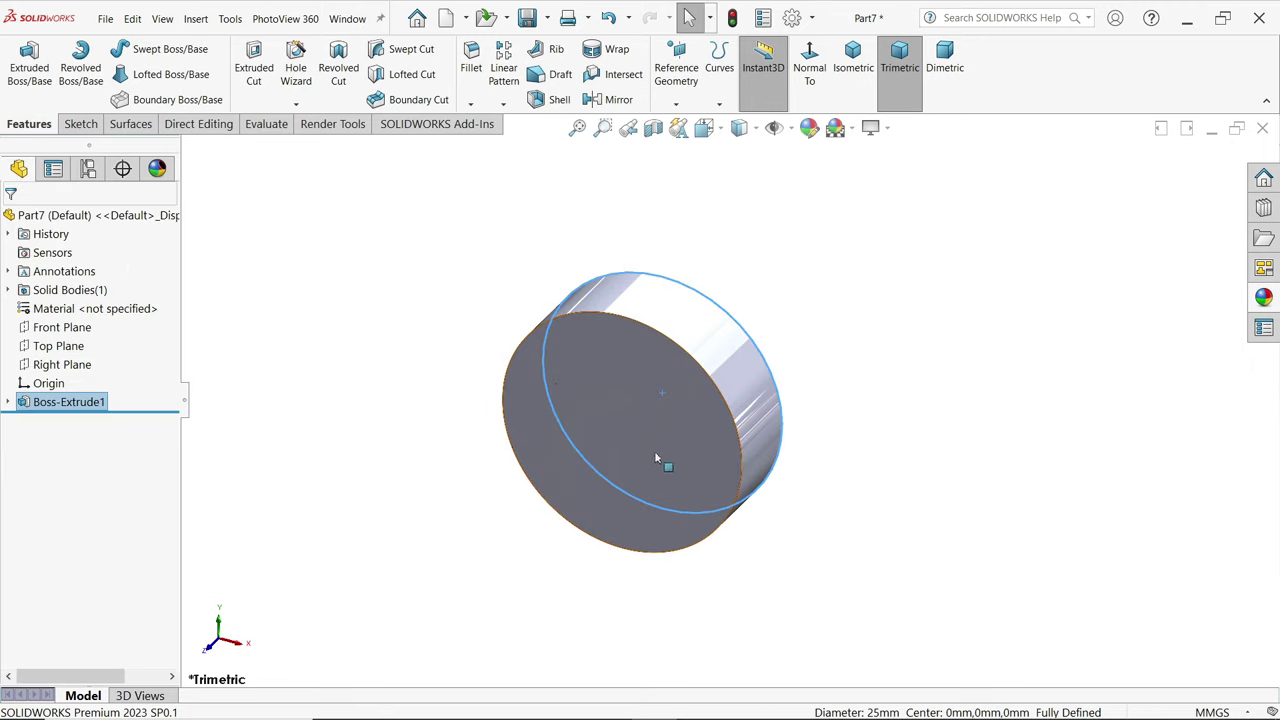
scroll(656, 458, down, 2)
click(400, 285)
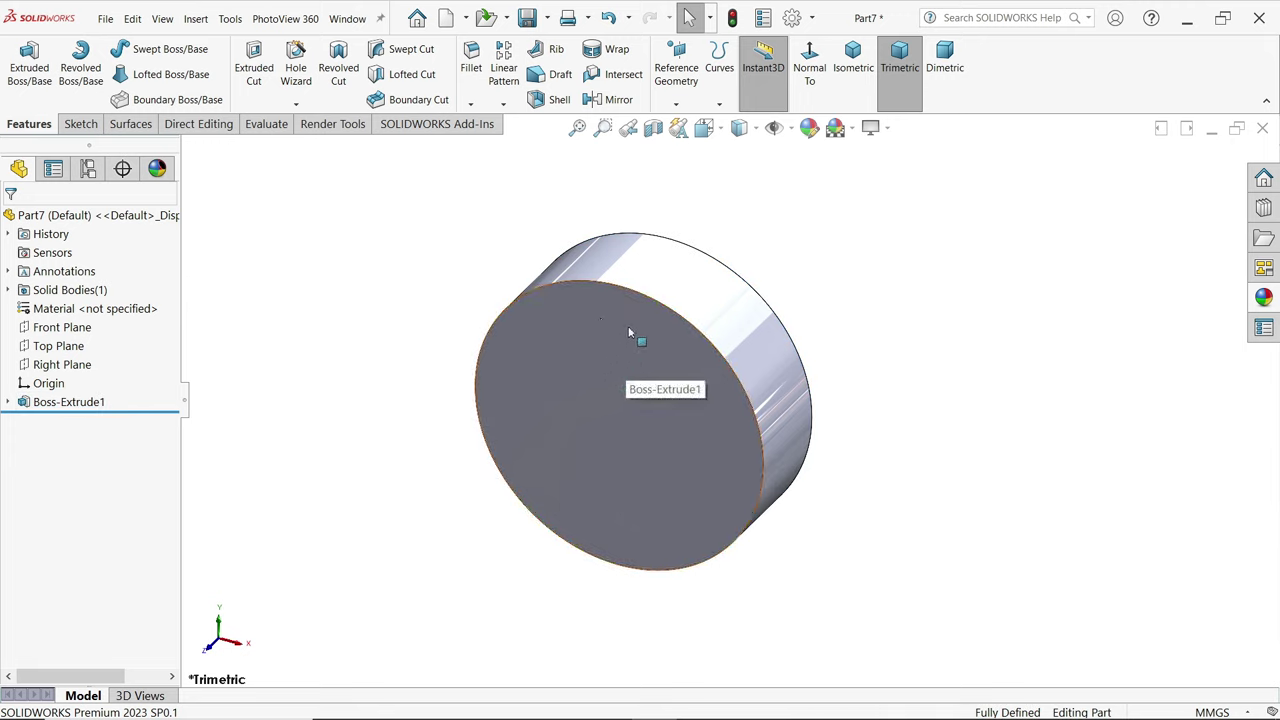
- Add a 1 mm × 45° angle-distance chamfer to the disc's front circular edge
click(470, 104)
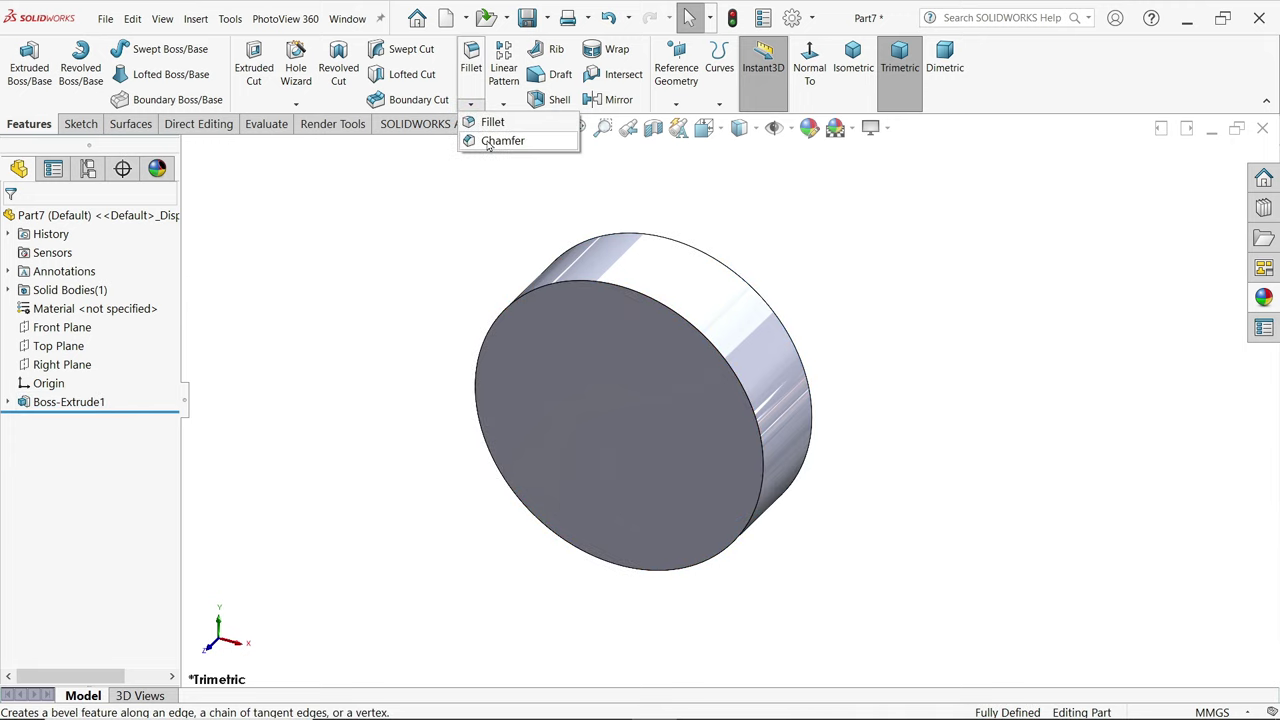
click(500, 141)
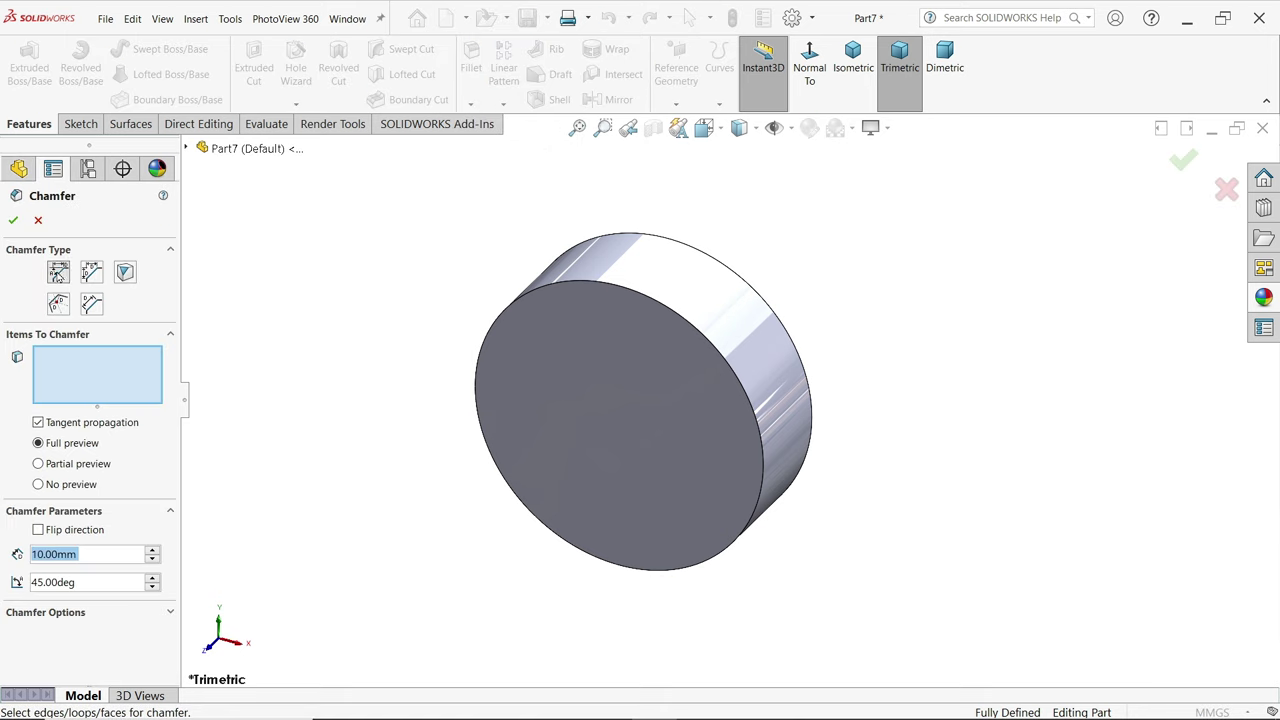
click(58, 273)
text(1)
key(Return)
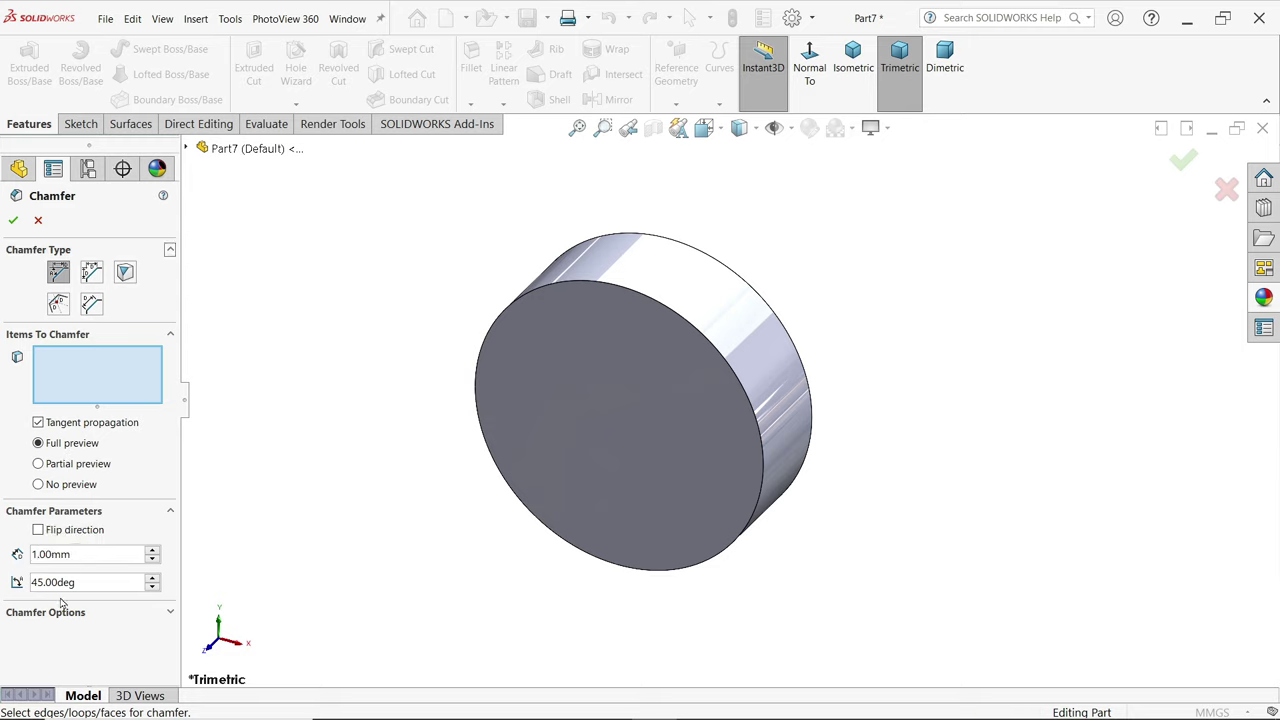
click(678, 319)
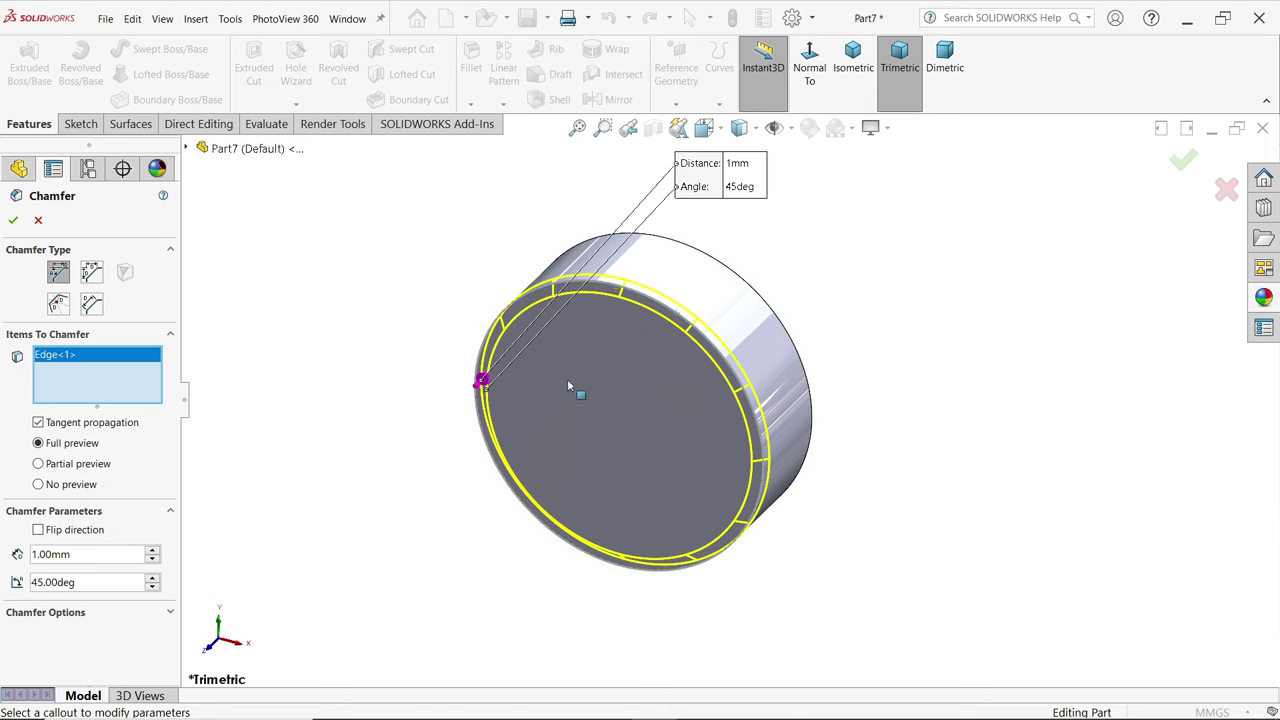
click(12, 220)
click(637, 343)
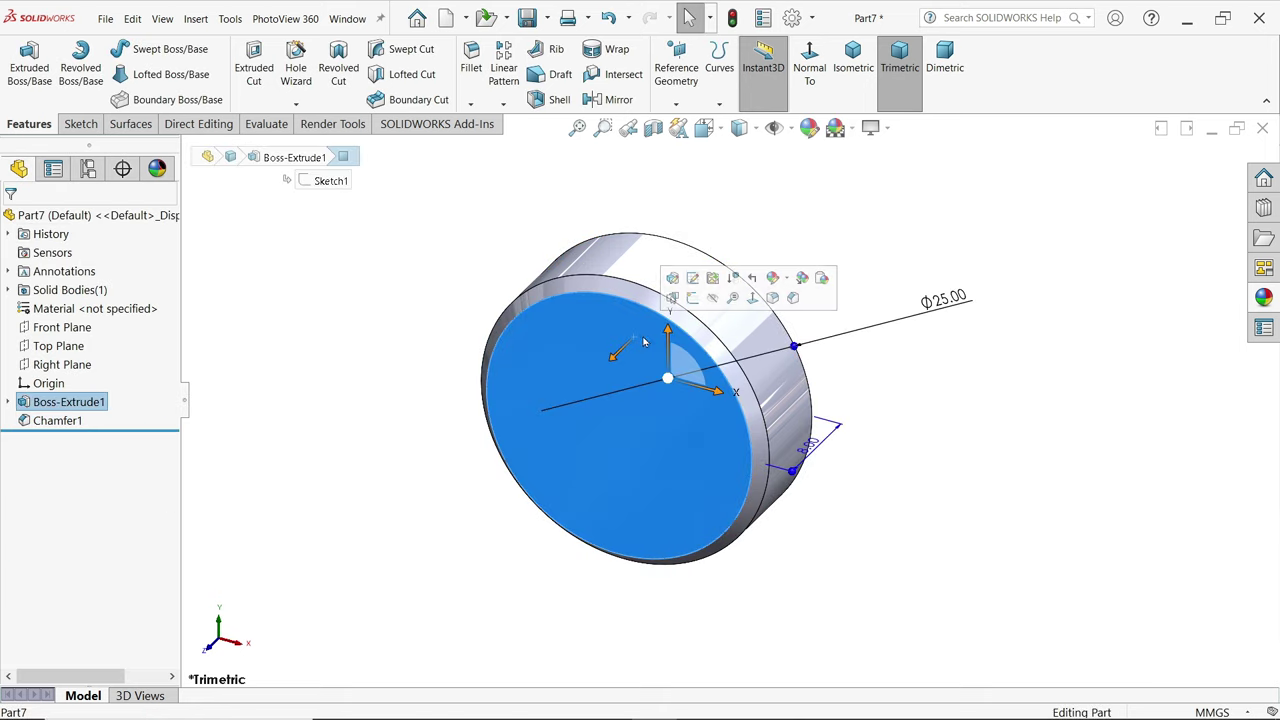
- On the disc face, convert the outer edge and draw the notch's three sides at the top rim
click(692, 300)
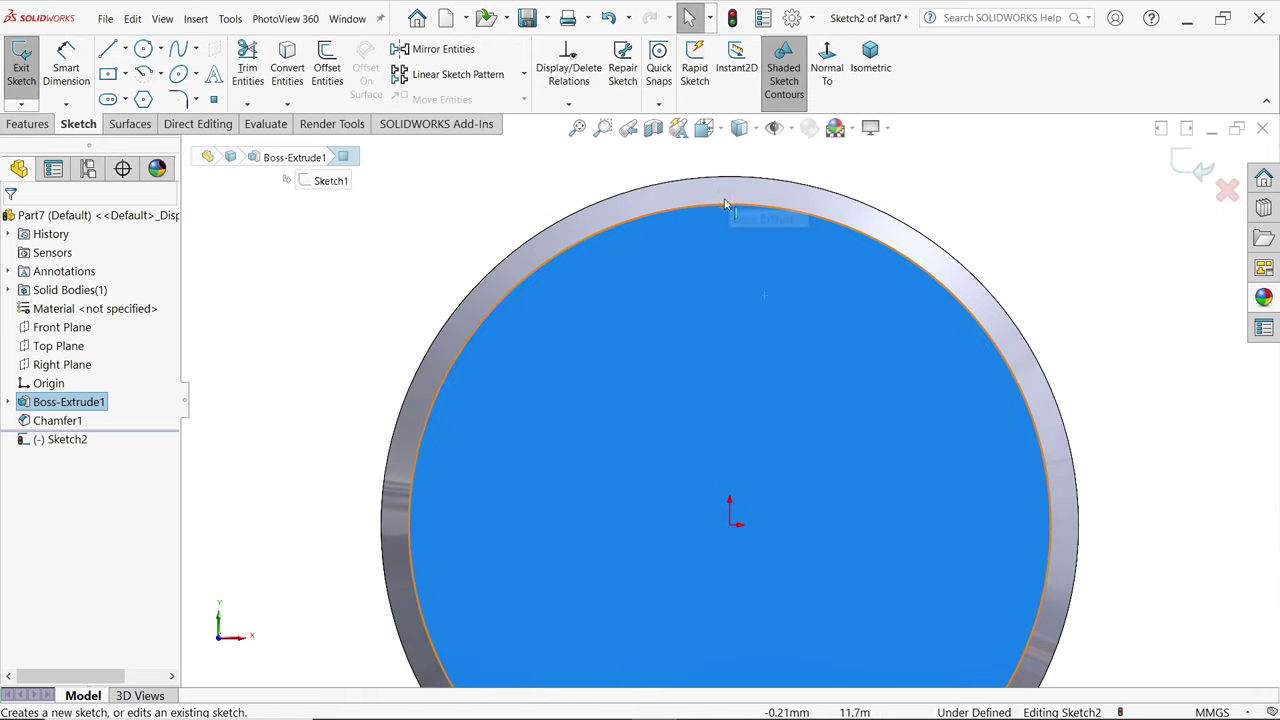
click(719, 181)
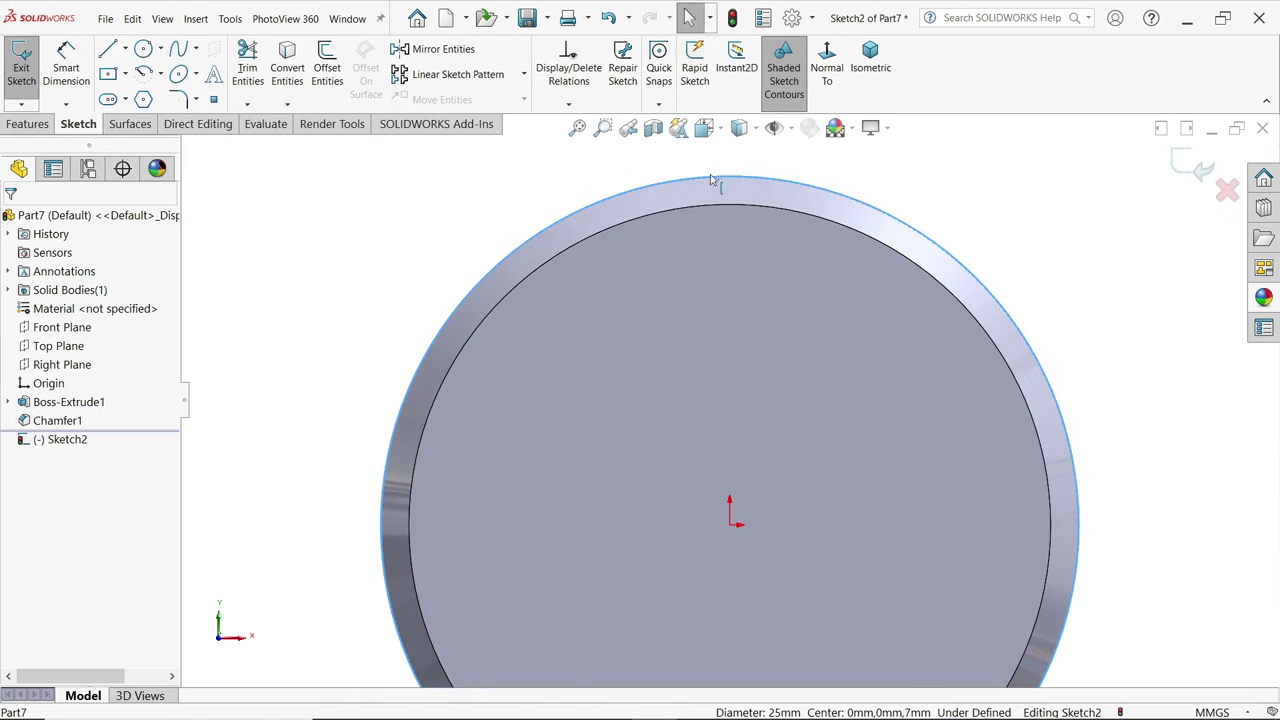
click(293, 82)
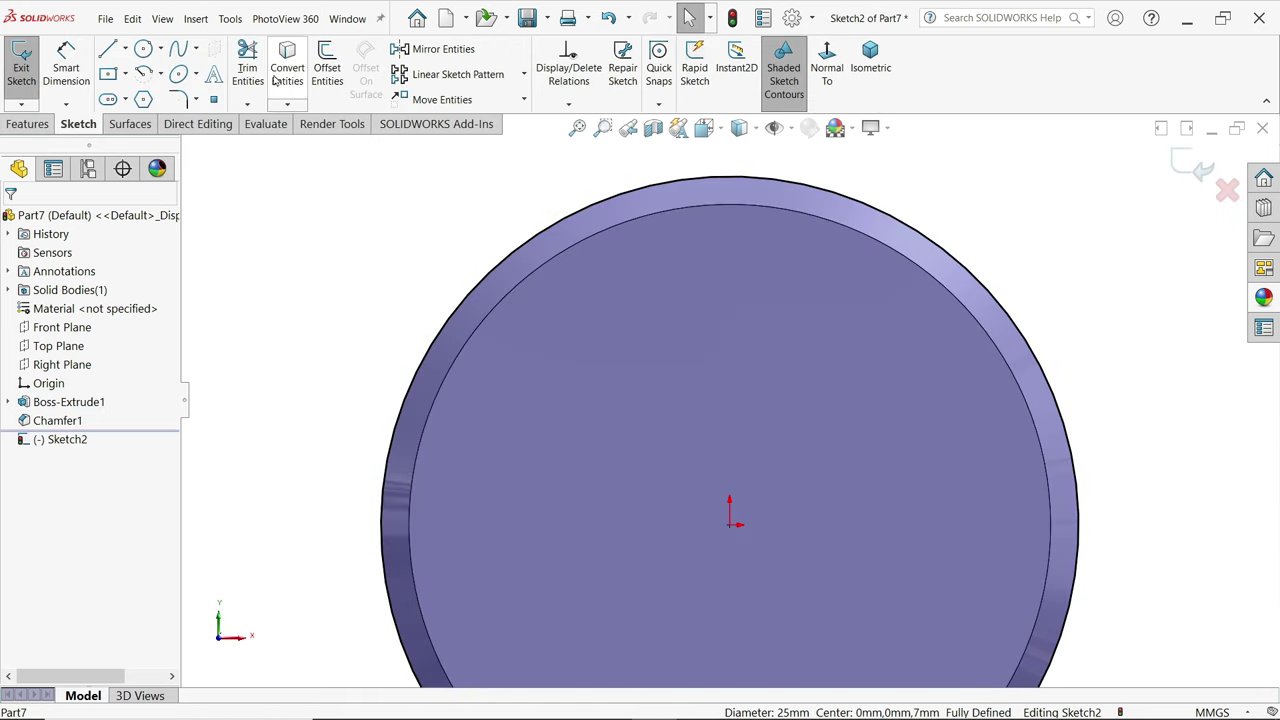
click(108, 50)
click(616, 197)
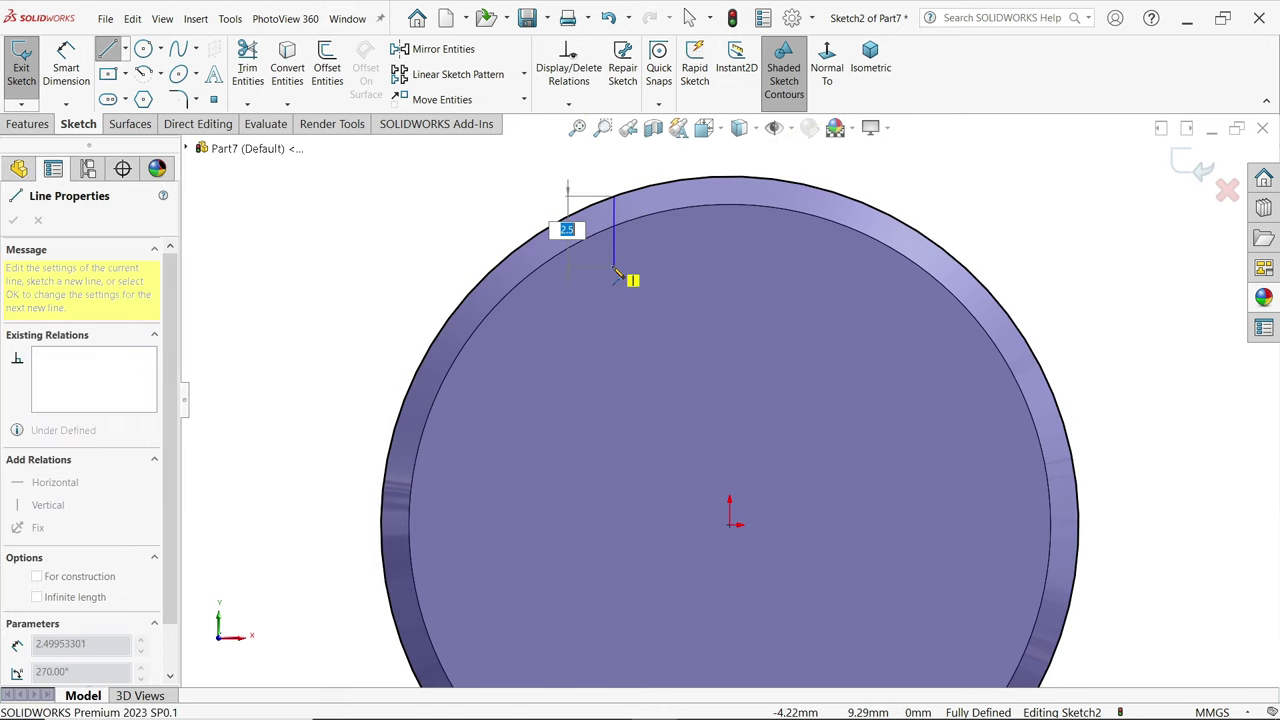
click(614, 266)
click(807, 266)
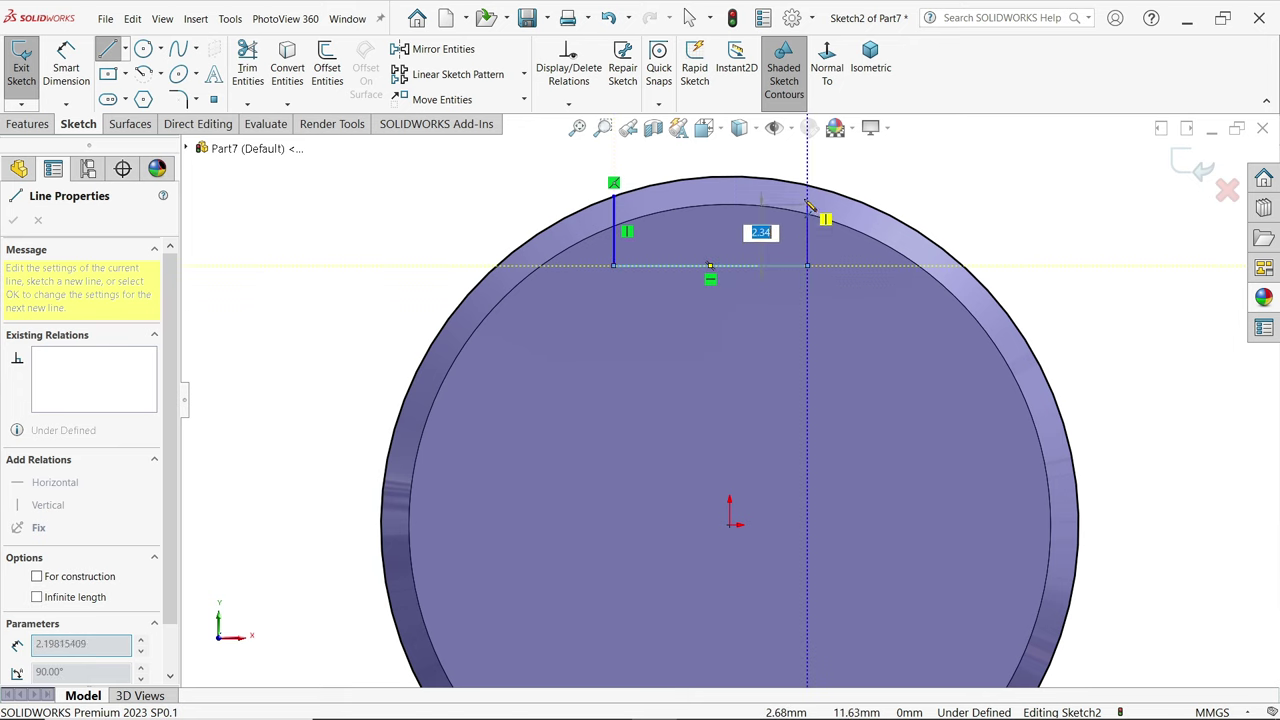
click(808, 186)
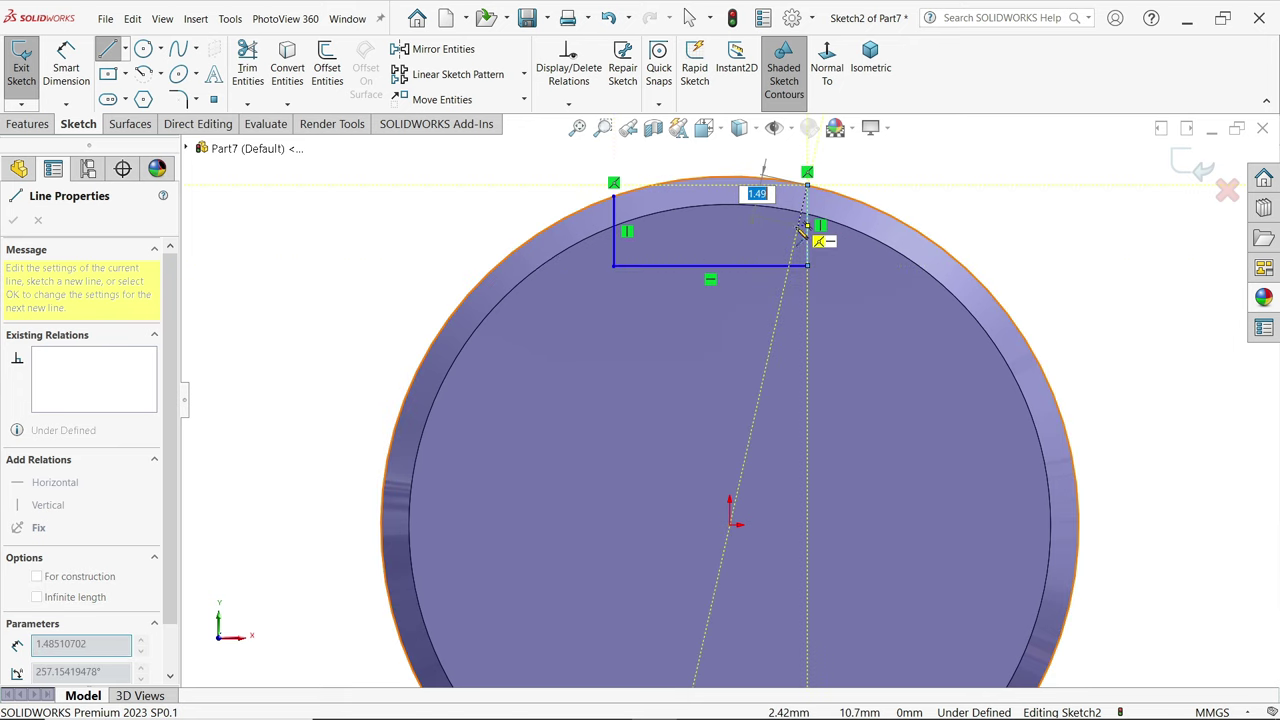
key(Escape)
key(Escape)
- Draw a vertical construction centerline from the notch midpoint down to the origin
click(125, 48)
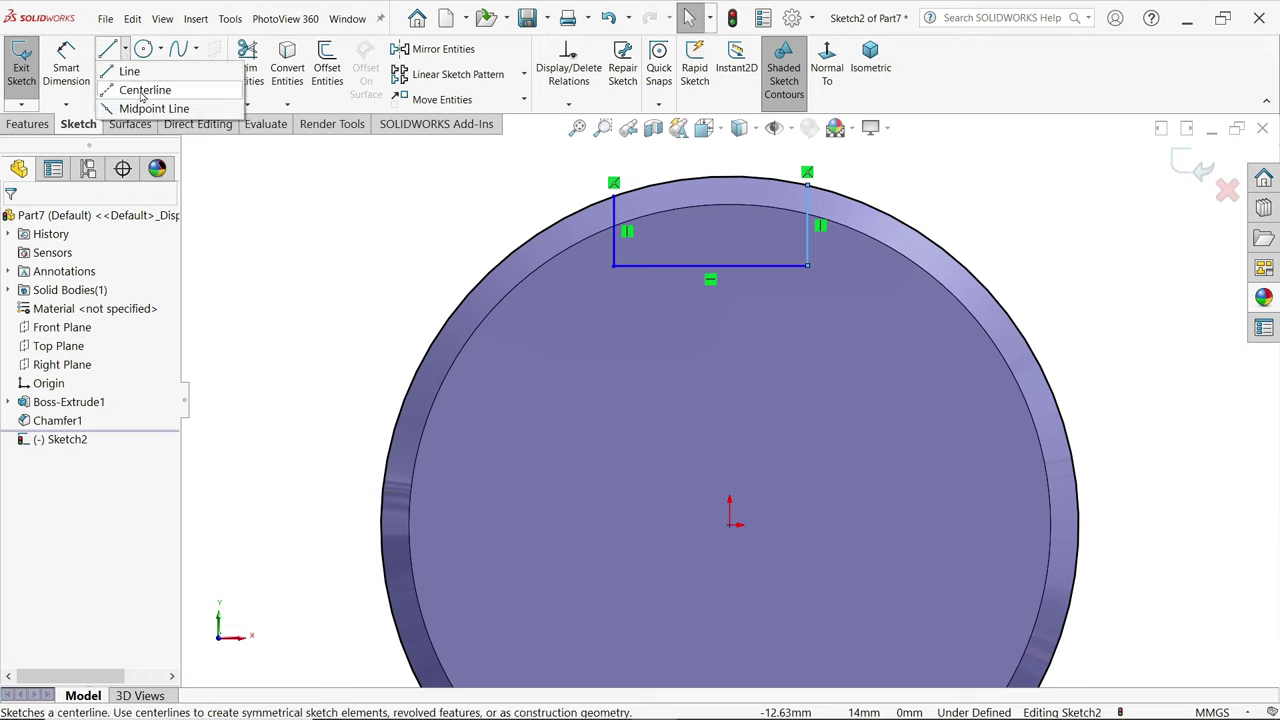
click(142, 94)
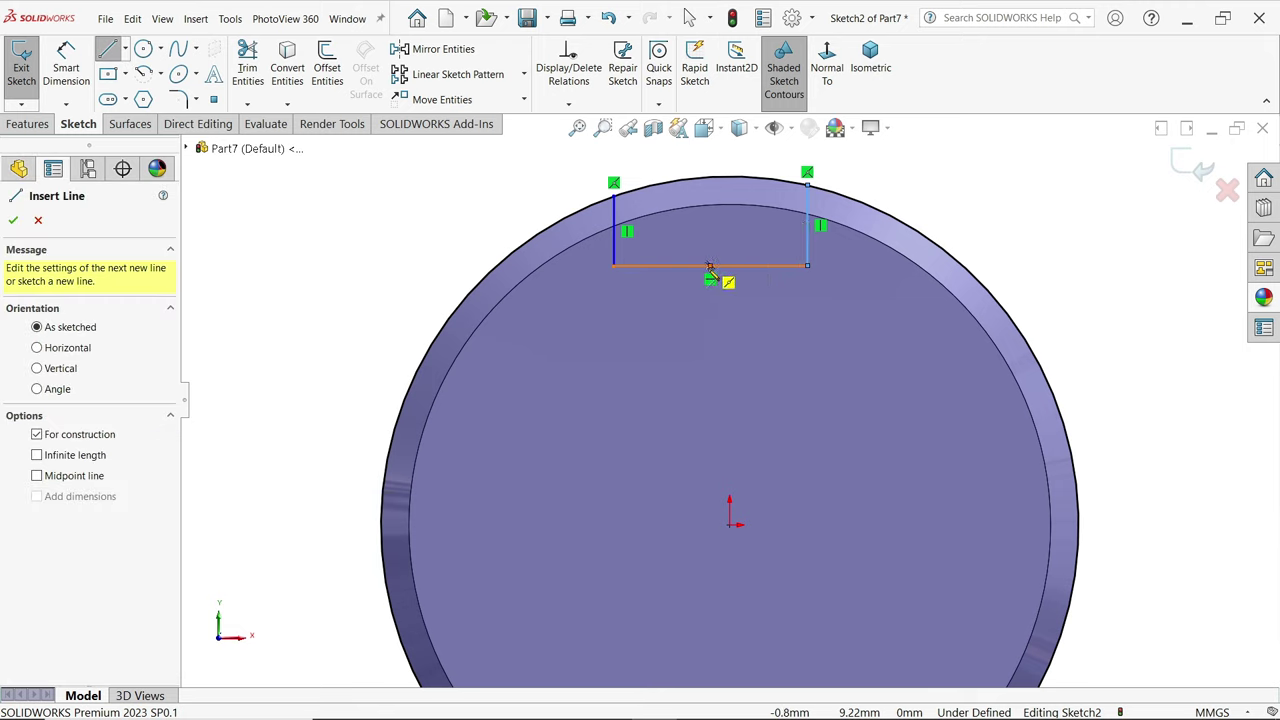
click(710, 266)
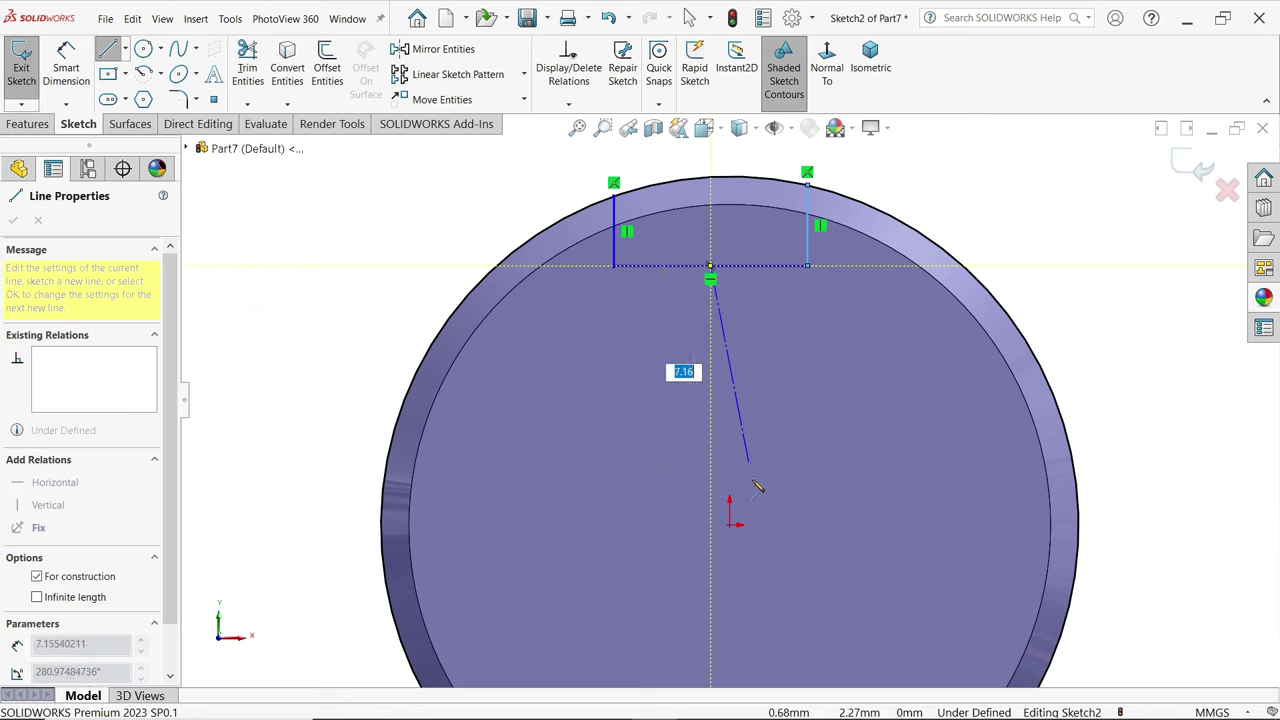
click(729, 523)
key(Escape)
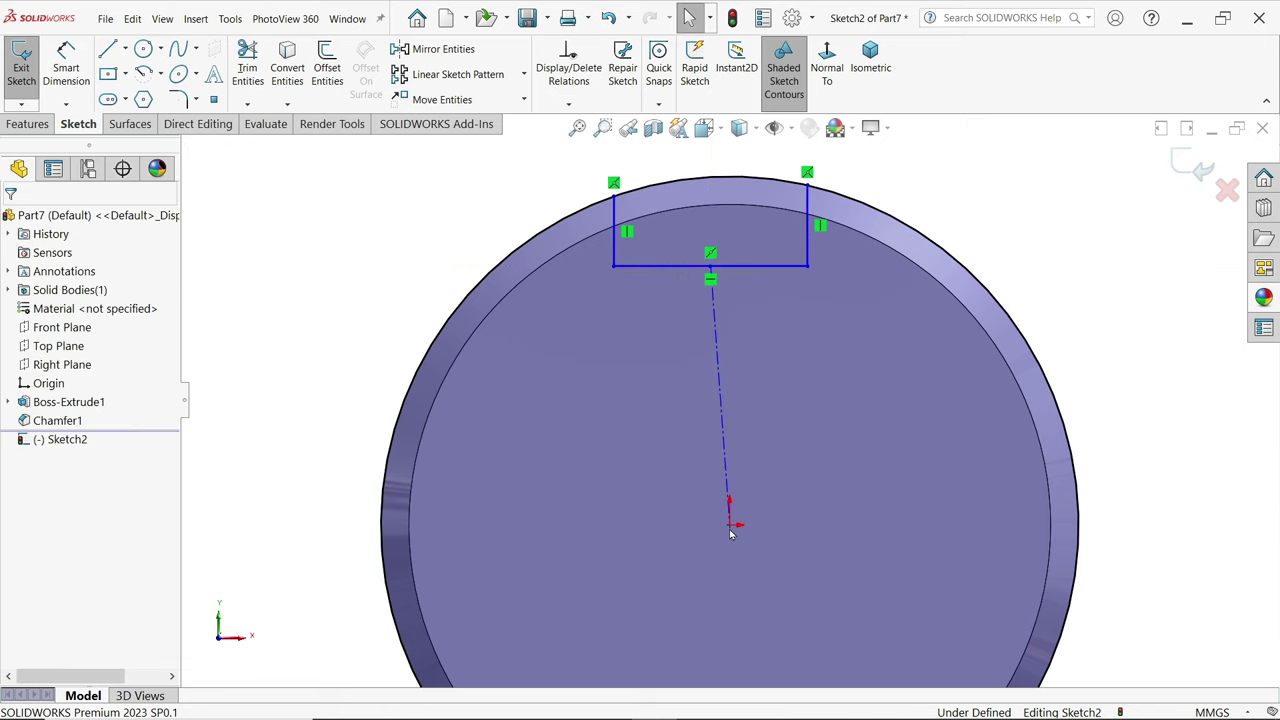
click(720, 423)
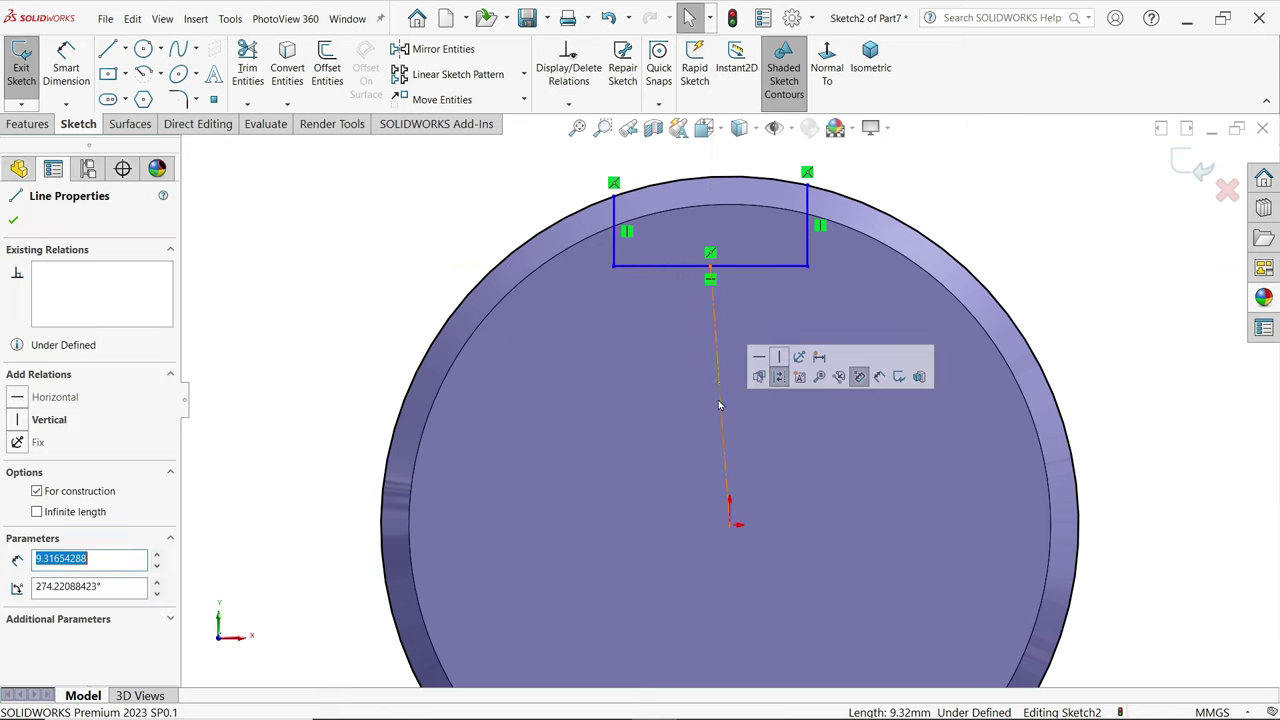
click(779, 357)
- Dimension the notch 4 mm wide and 2 mm deep
click(70, 67)
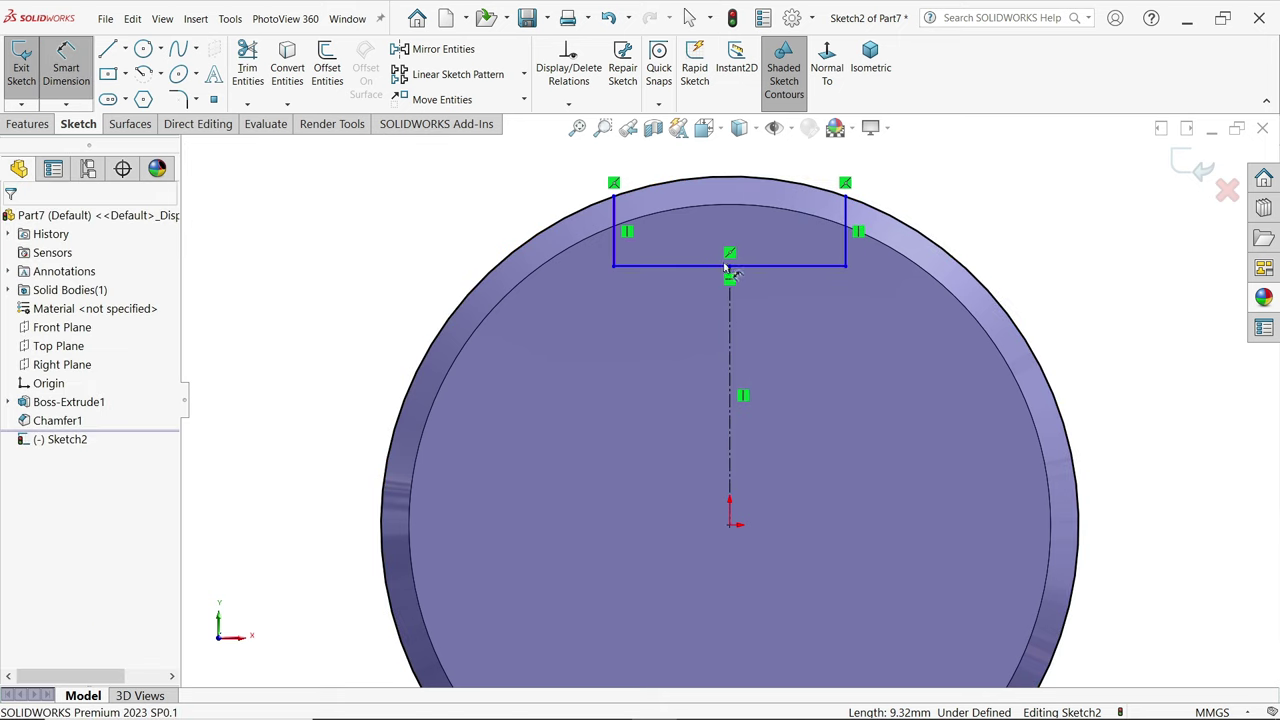
click(738, 265)
click(752, 302)
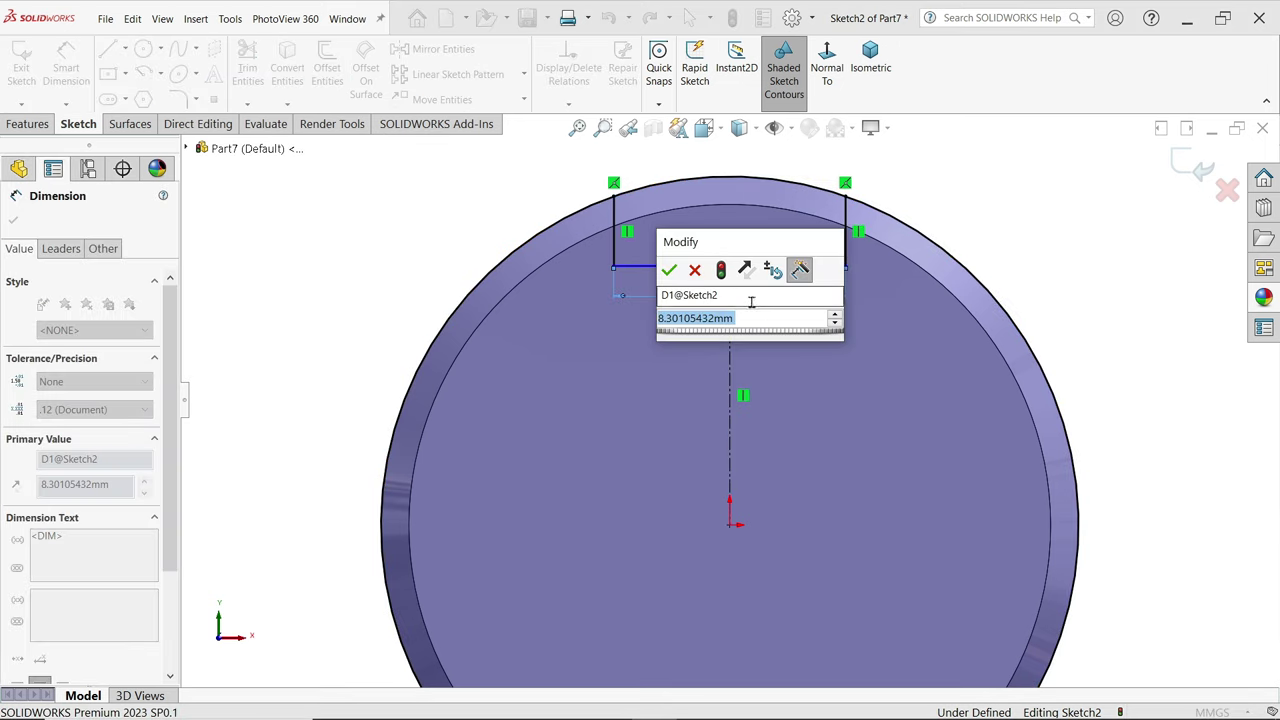
text(4)
key(Return)
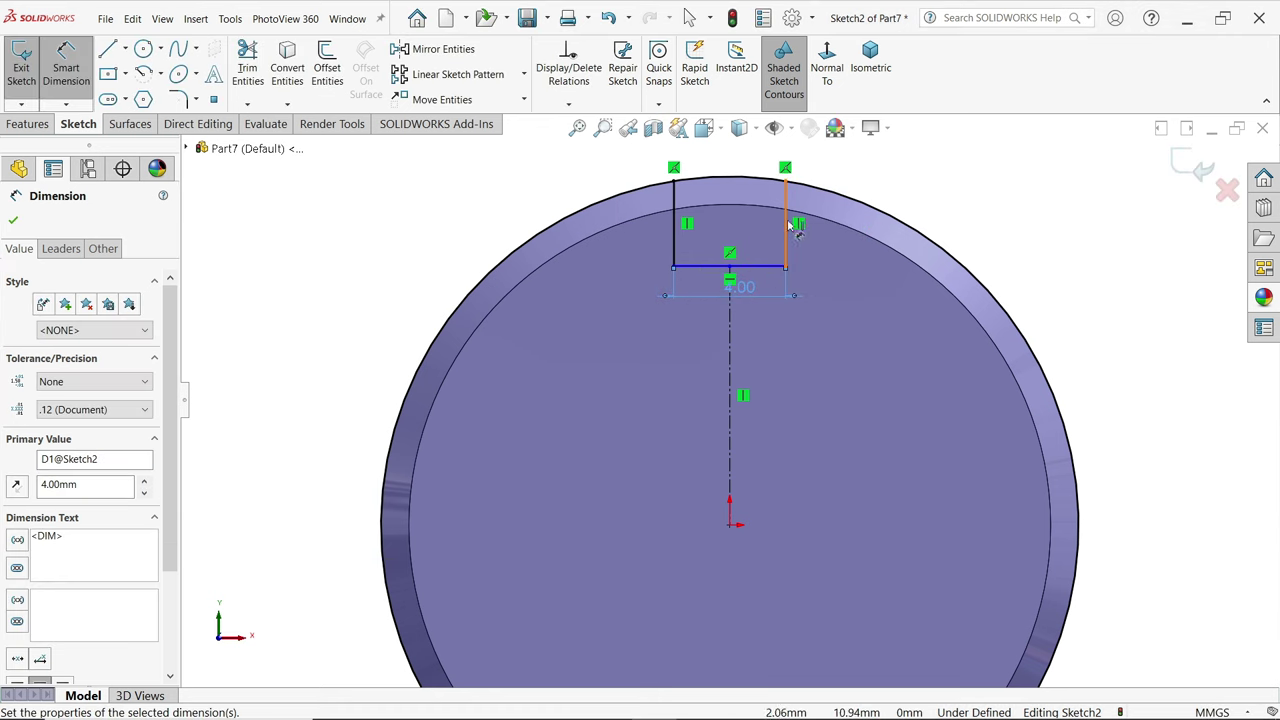
click(786, 238)
click(936, 186)
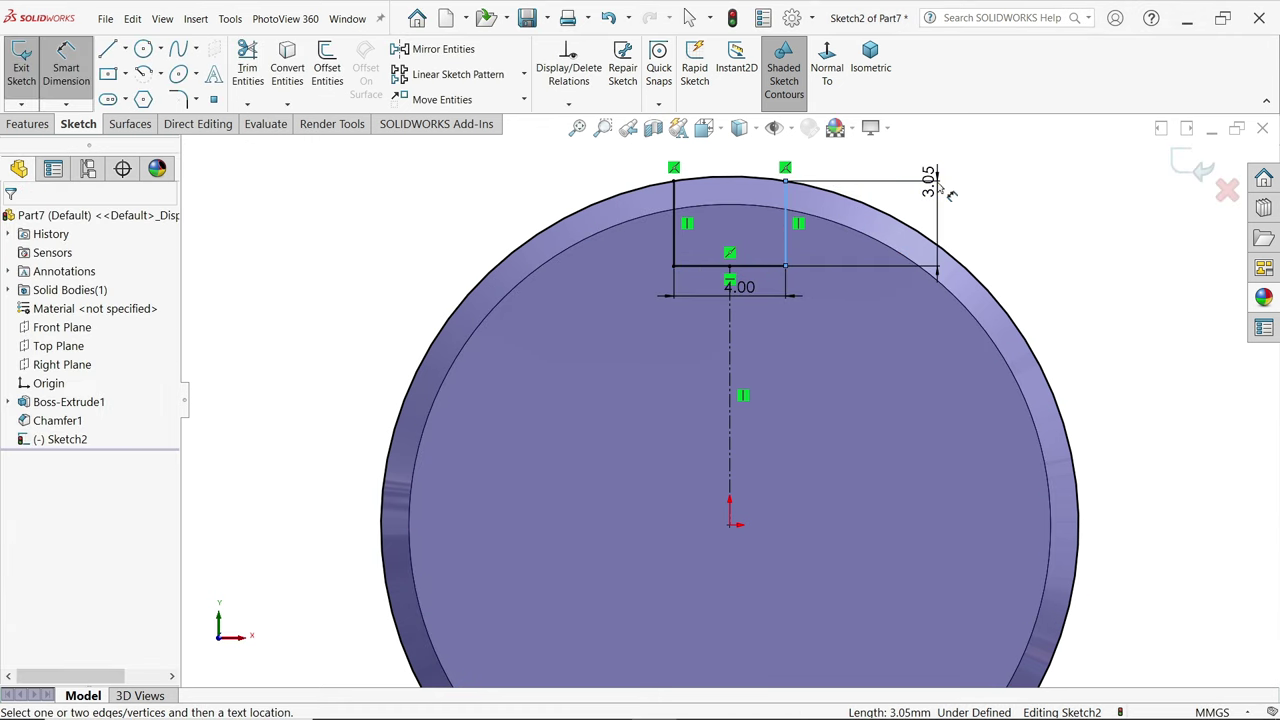
key(Return)
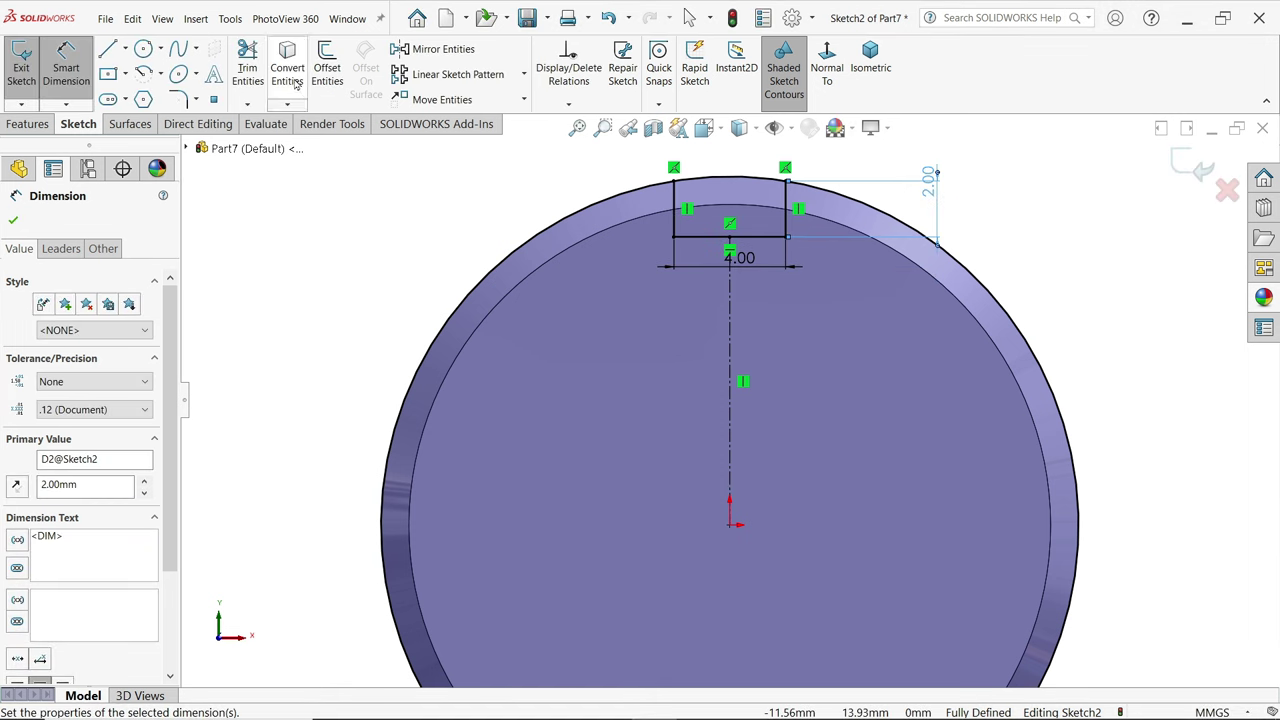
- Trim away the unneeded arc of the converted circle inside the notch
click(250, 72)
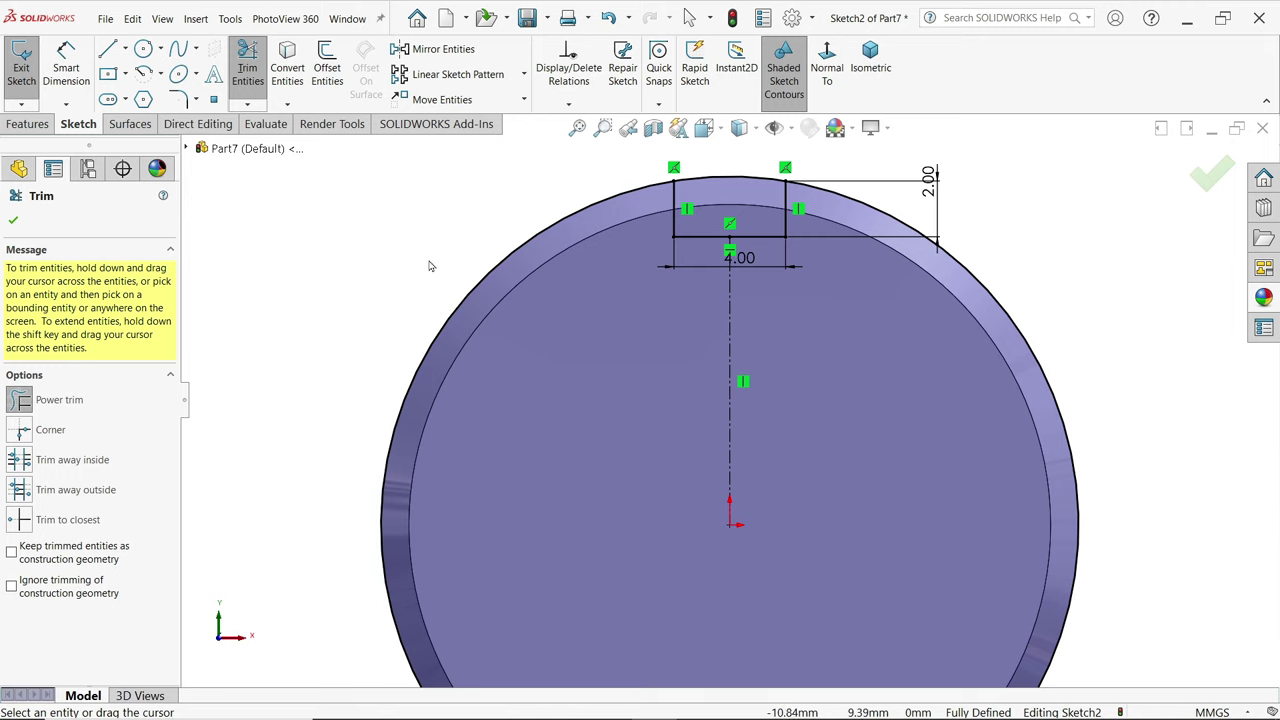
drag(423, 232, 462, 298)
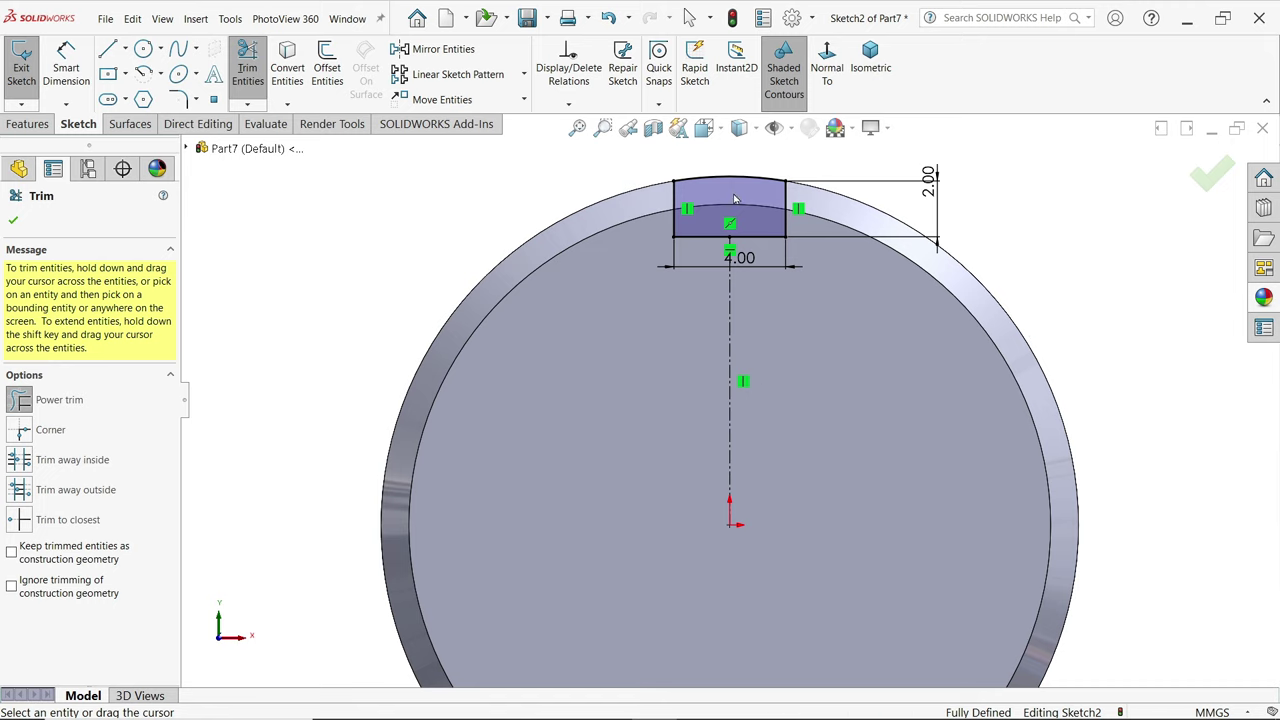
click(14, 218)
click(29, 123)
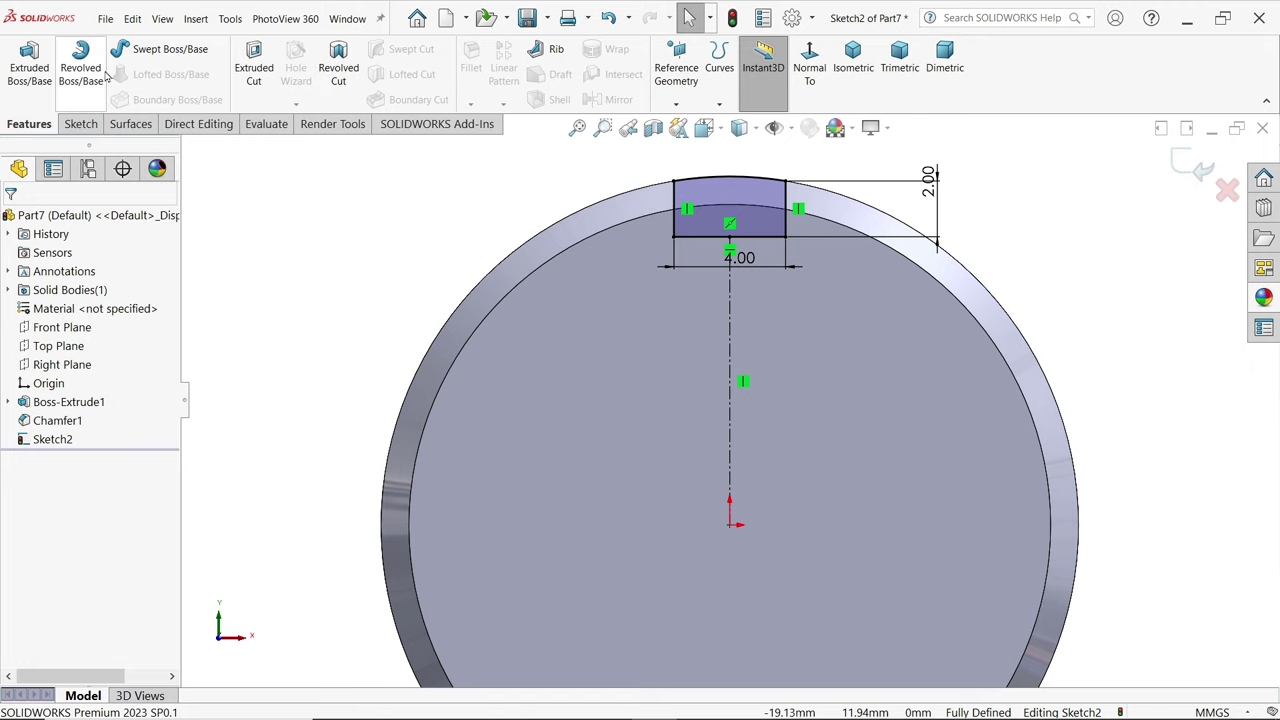
- Extrude-cut the notch profile Up To Next to form the slot across the rim
click(254, 67)
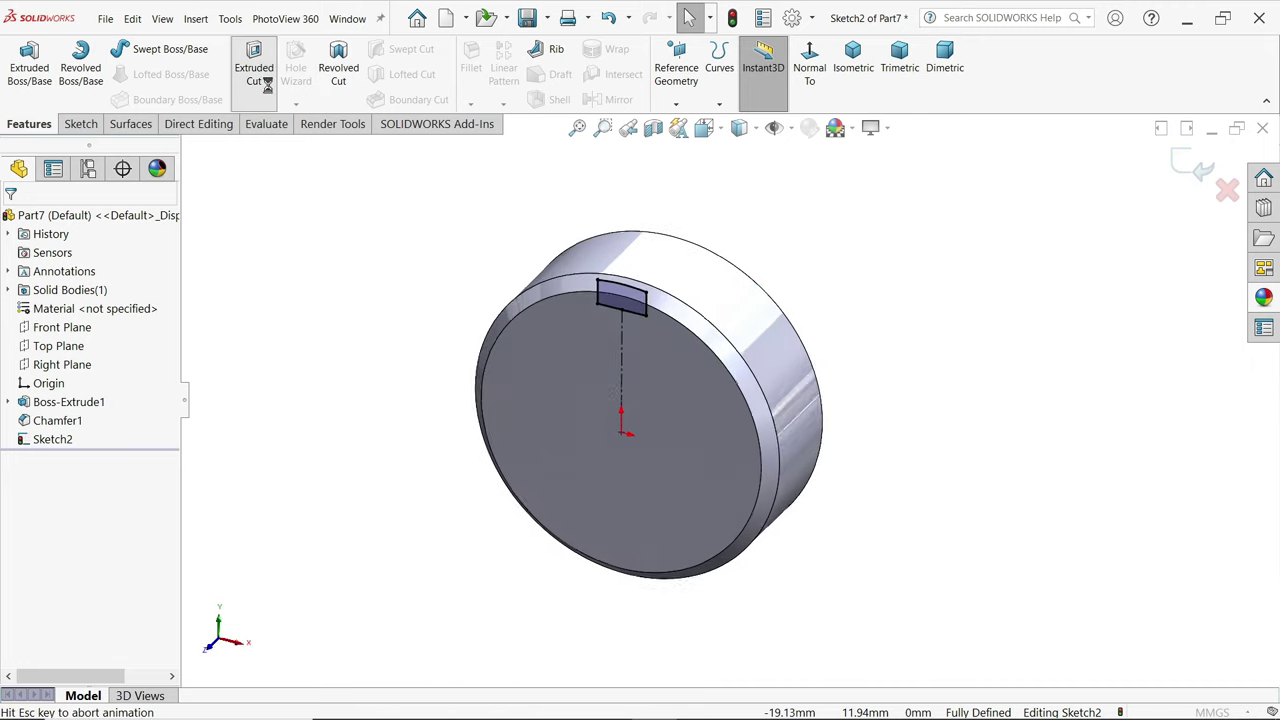
scroll(662, 257, down, 3)
click(93, 322)
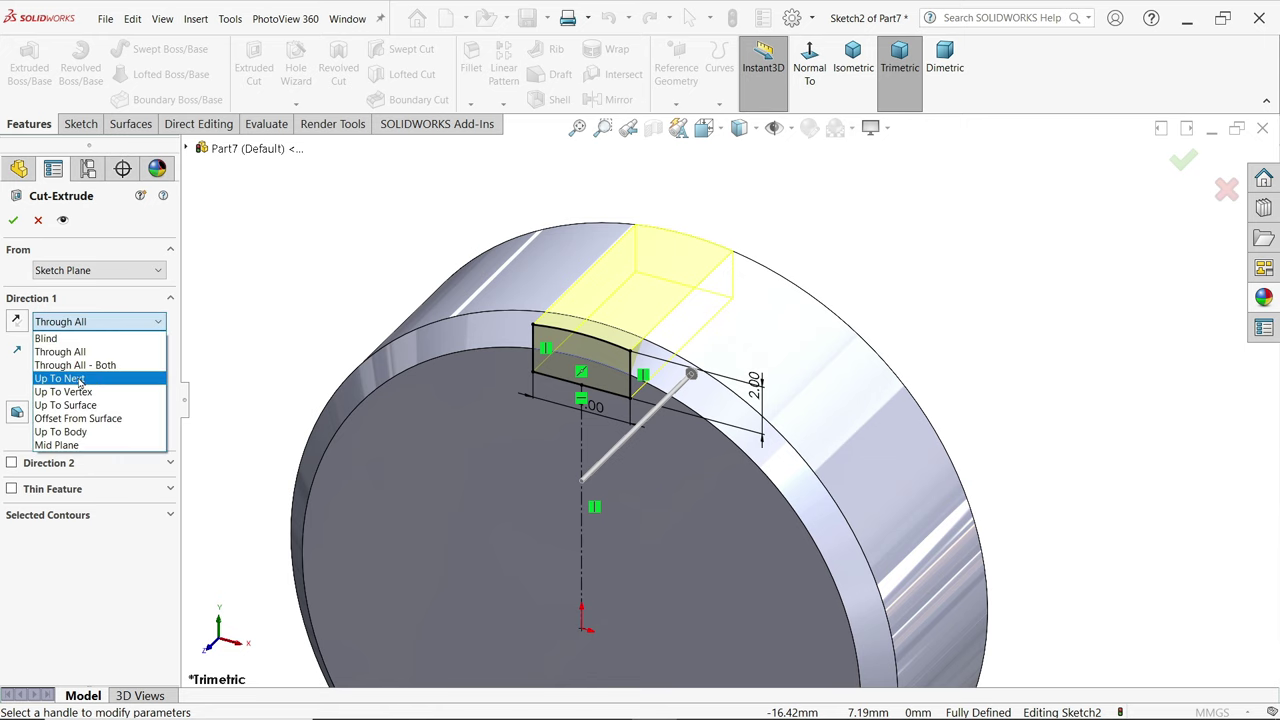
click(78, 381)
middle_drag(274, 283, 463, 317)
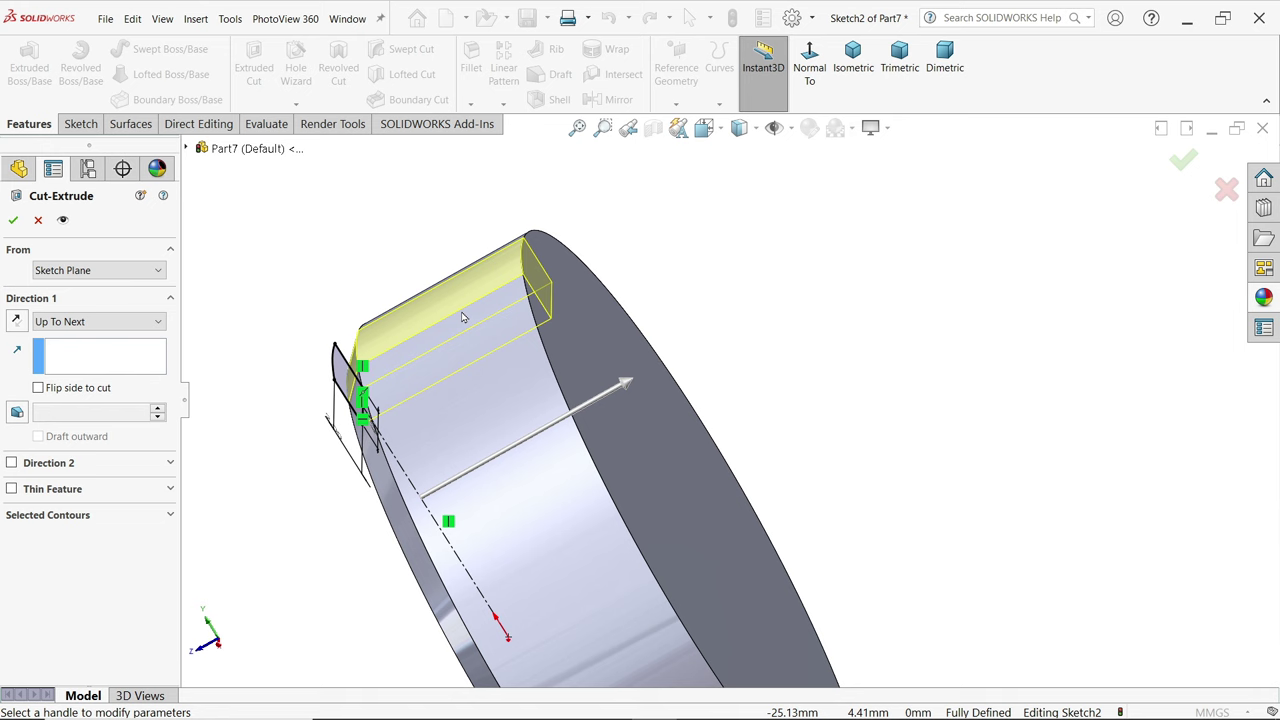
click(10, 220)
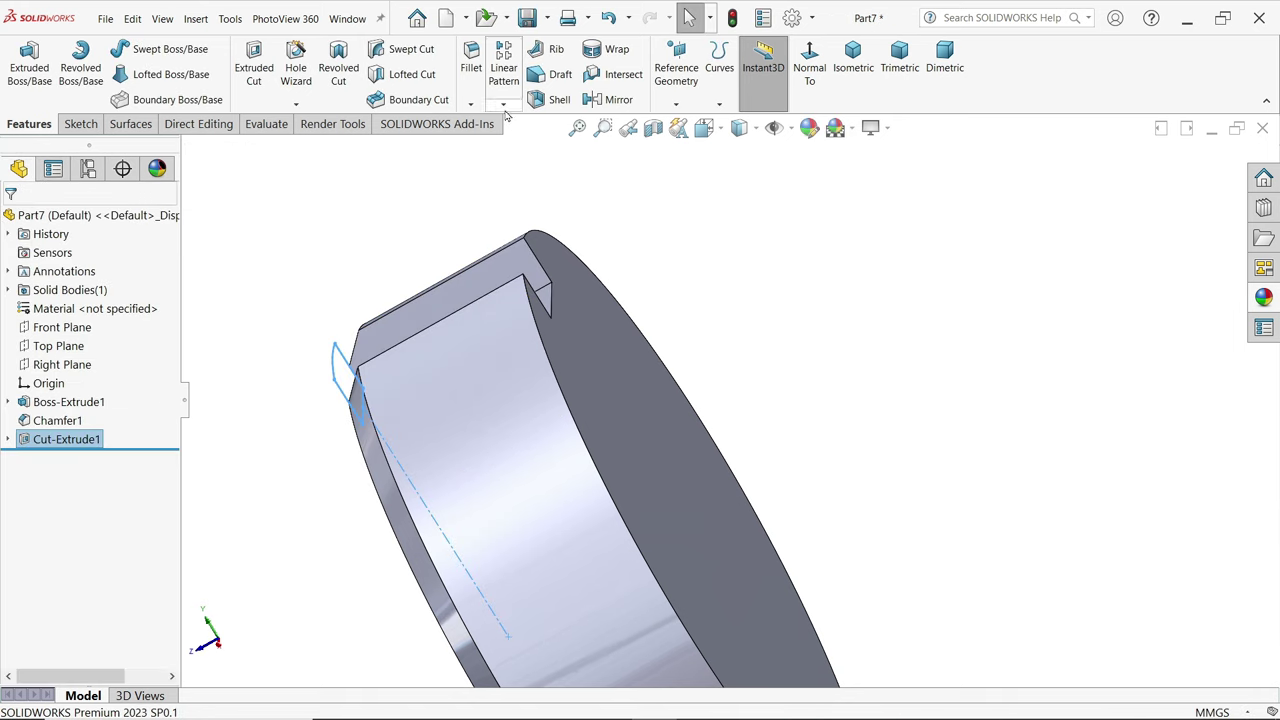
click(503, 104)
click(540, 145)
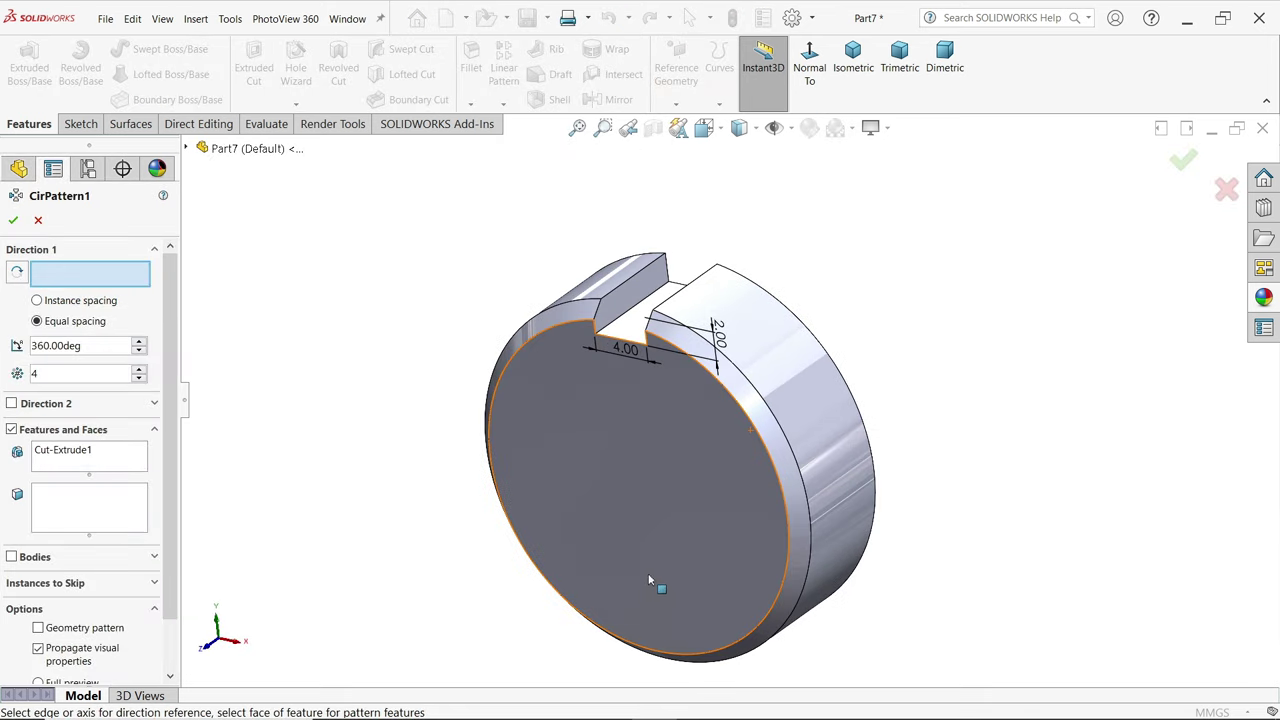
- Show temporary axes and pick the disc's central Axis<1> as the pattern direction
scroll(640, 560, down, 5)
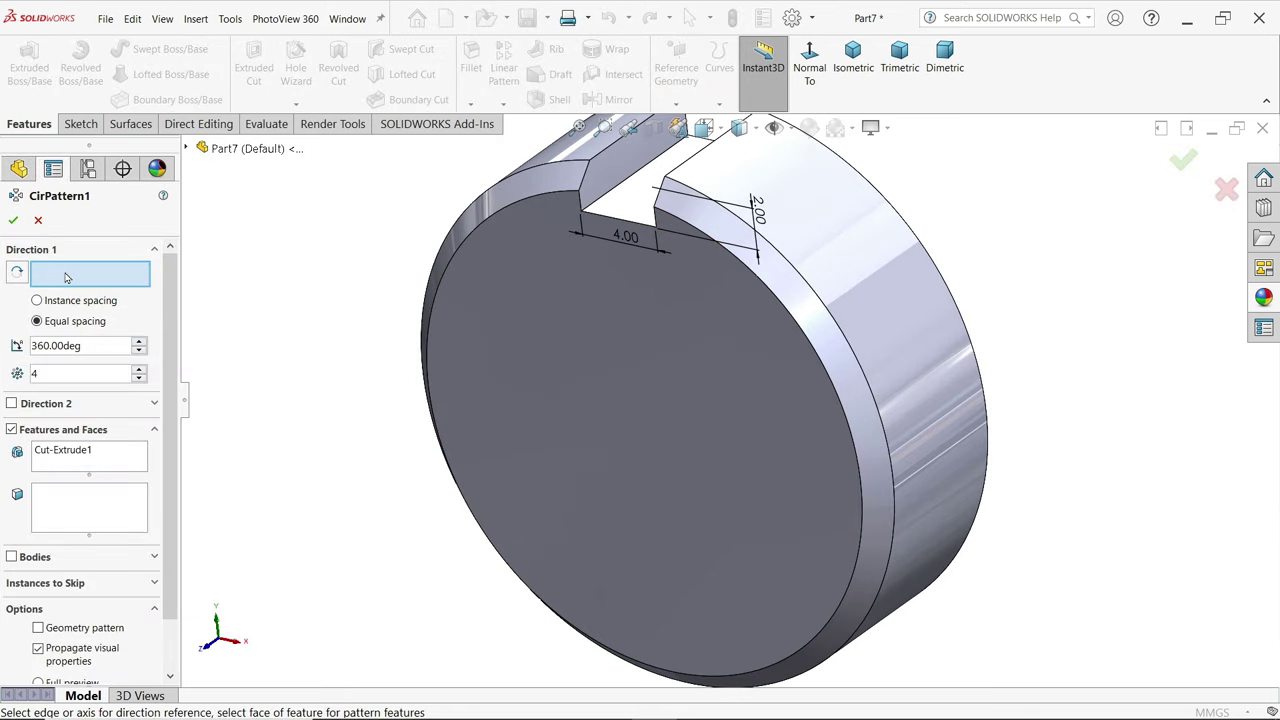
click(790, 128)
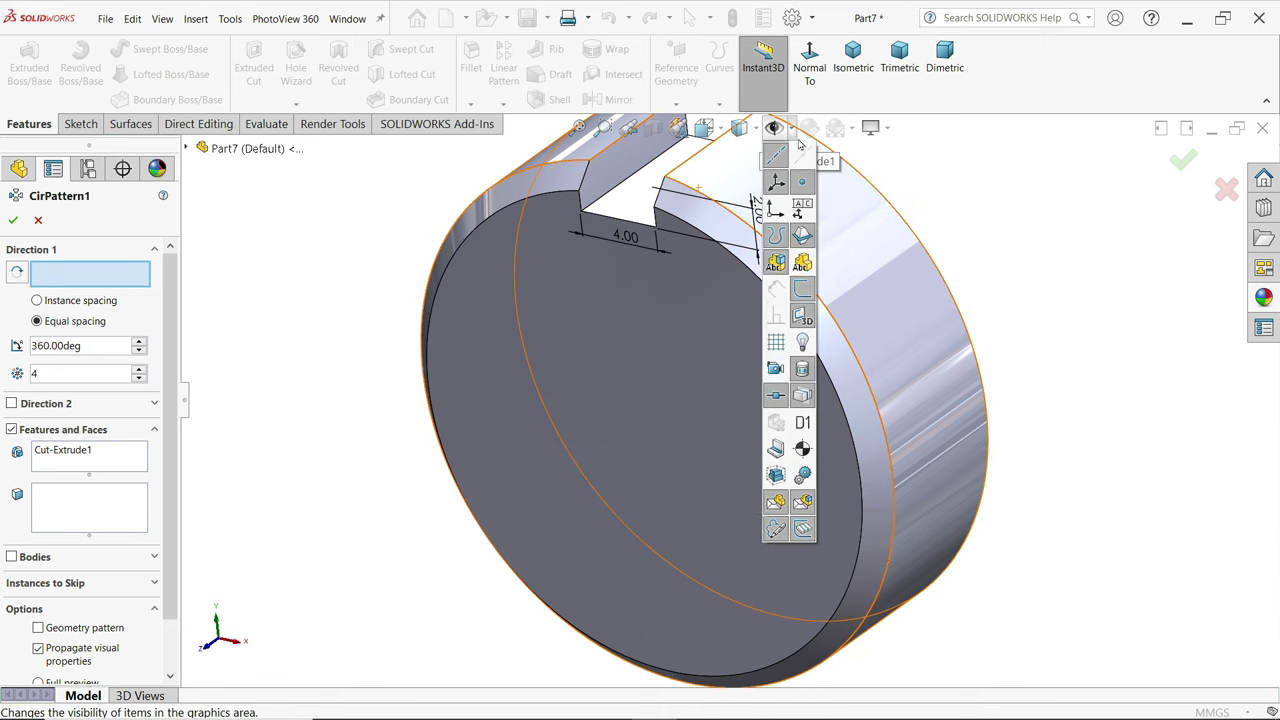
click(803, 182)
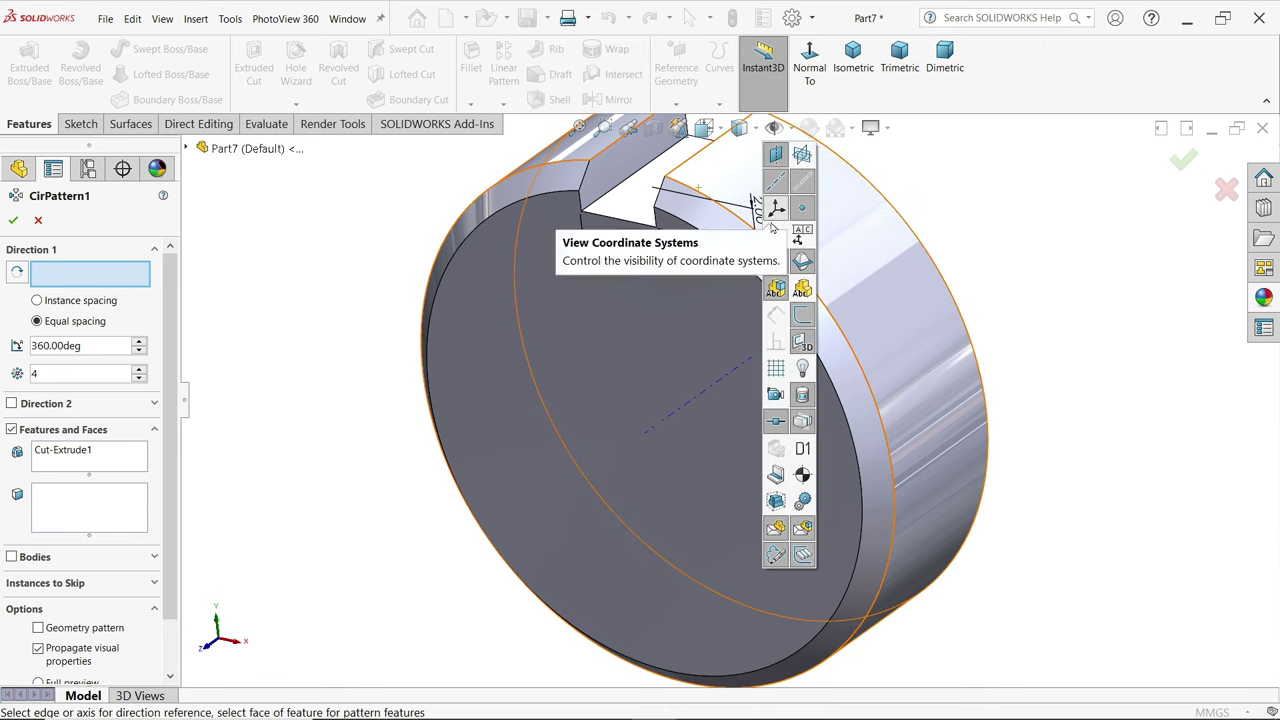
click(680, 412)
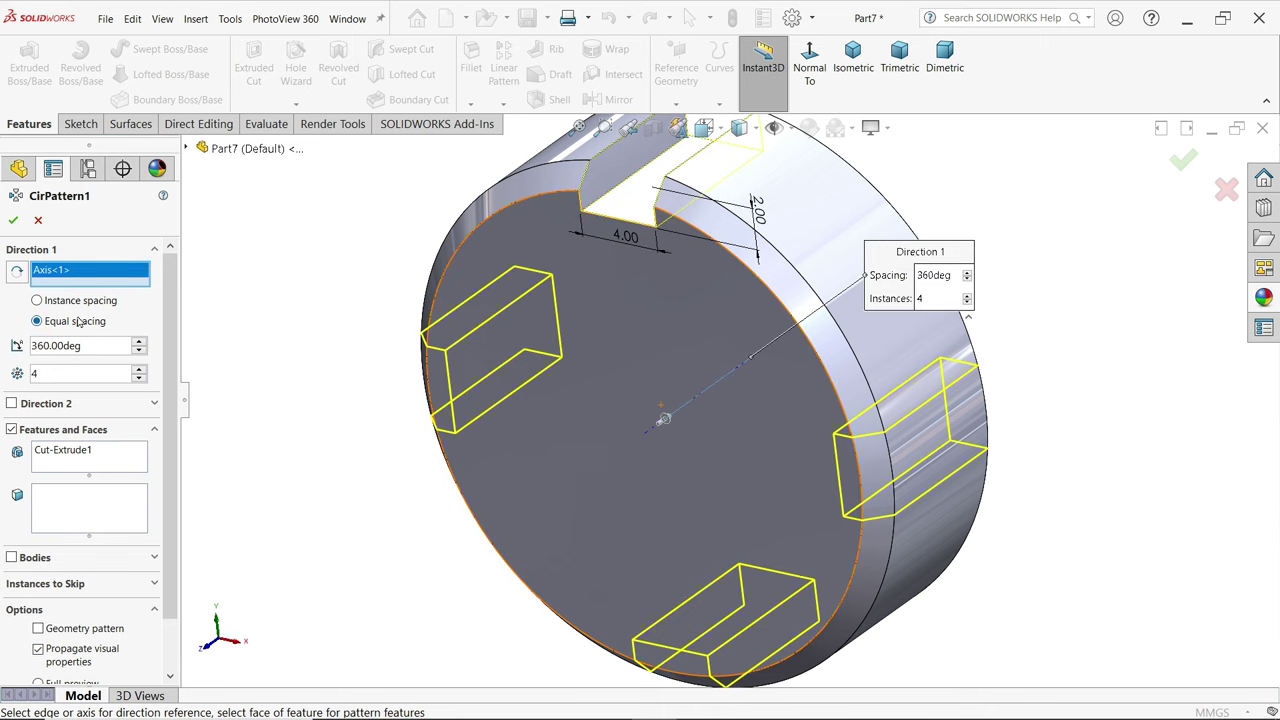
- Set the pattern angle to 360° with equal spacing, patterning Cut-Extrude1
drag(92, 345, 2, 346)
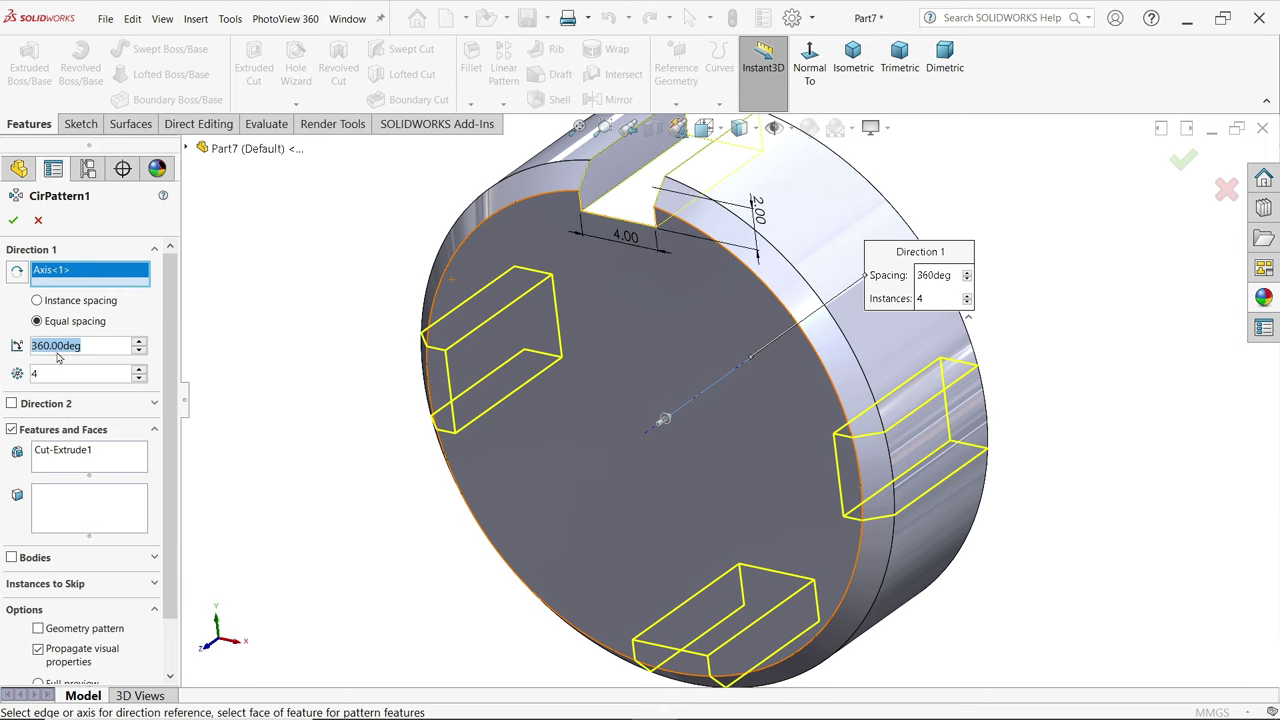
text(180)
key(Return)
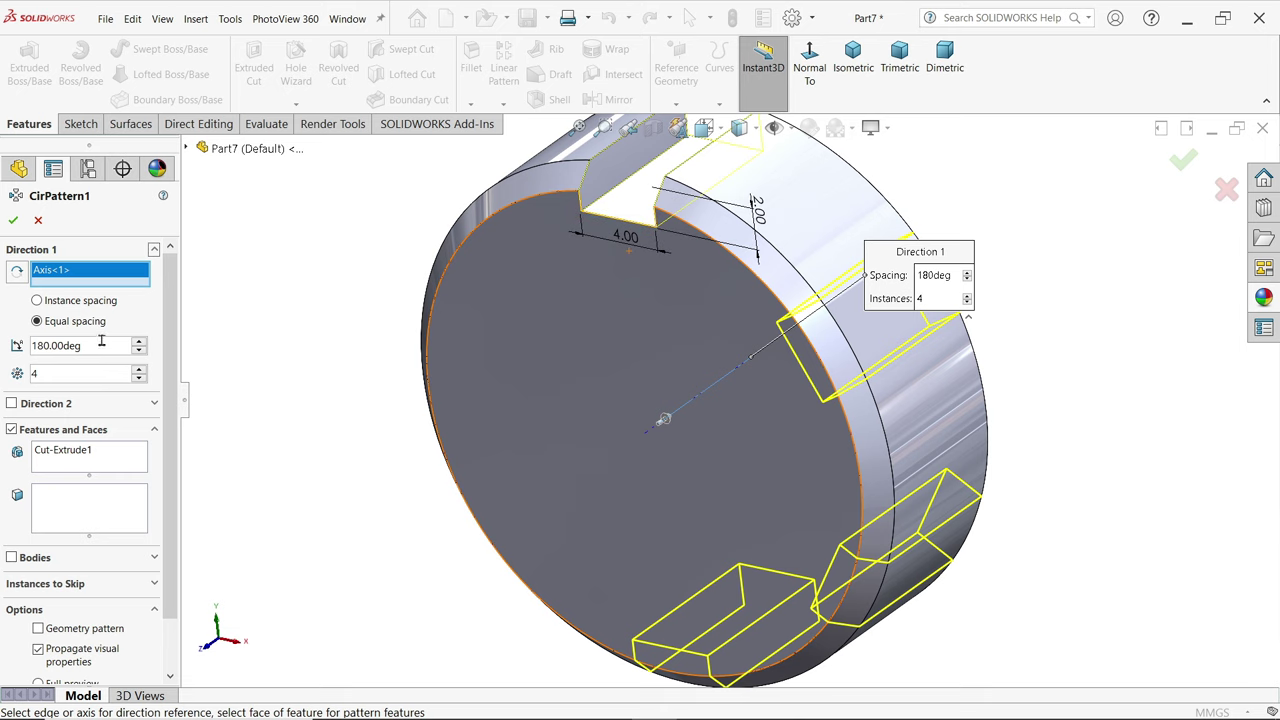
double_click(60, 345)
text(360)
key(Return)
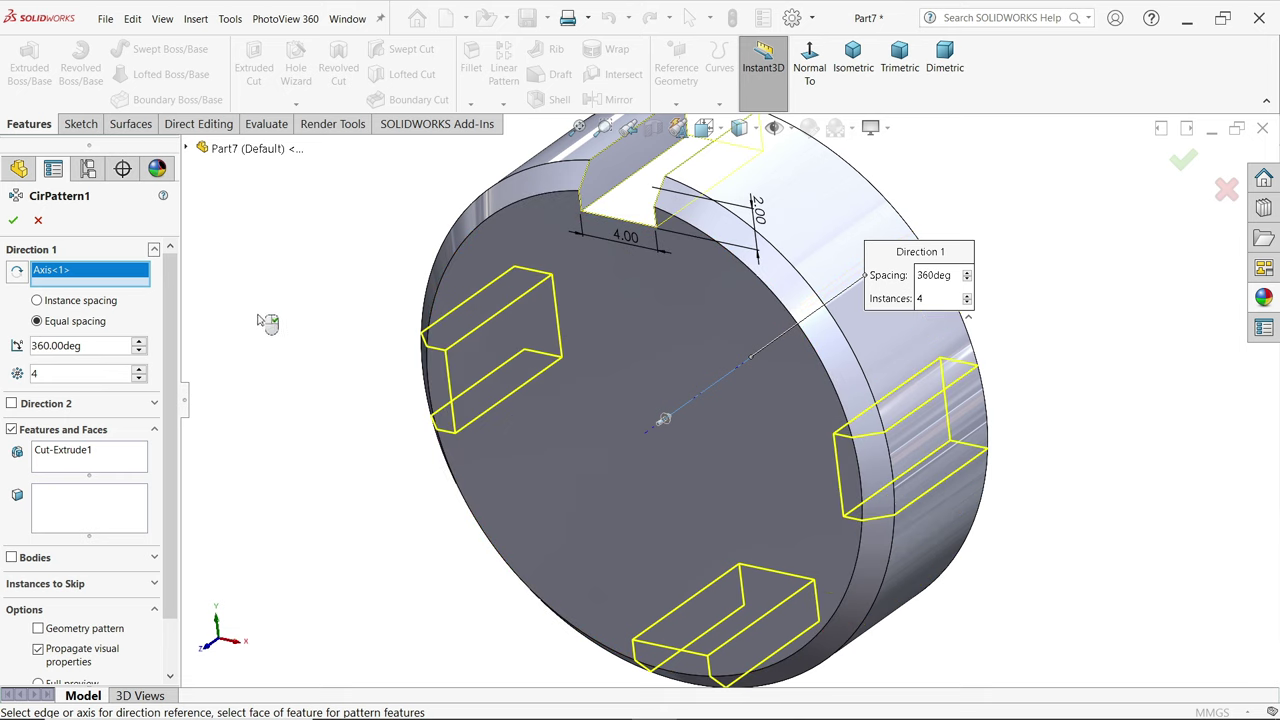
click(60, 451)
middle_drag(523, 409, 531, 414)
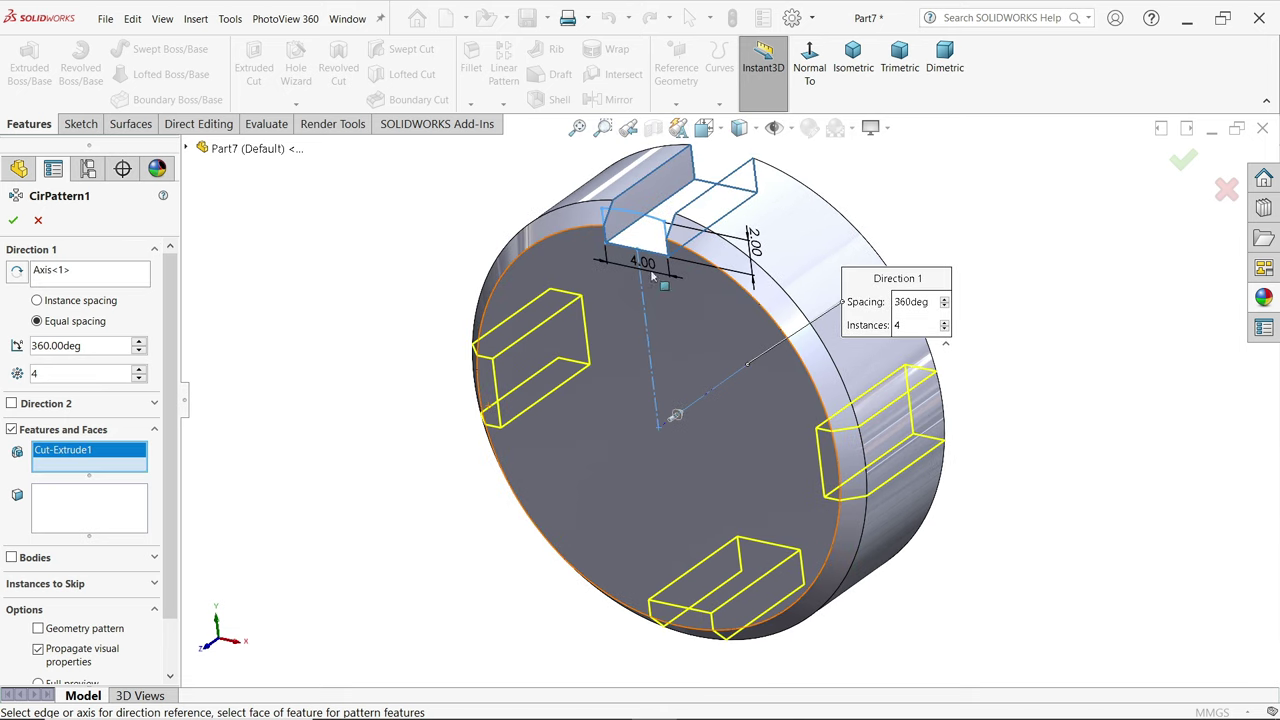
- Finish the four-slot pattern and start a Hole Wizard bottoming tapped hole
key(Return)
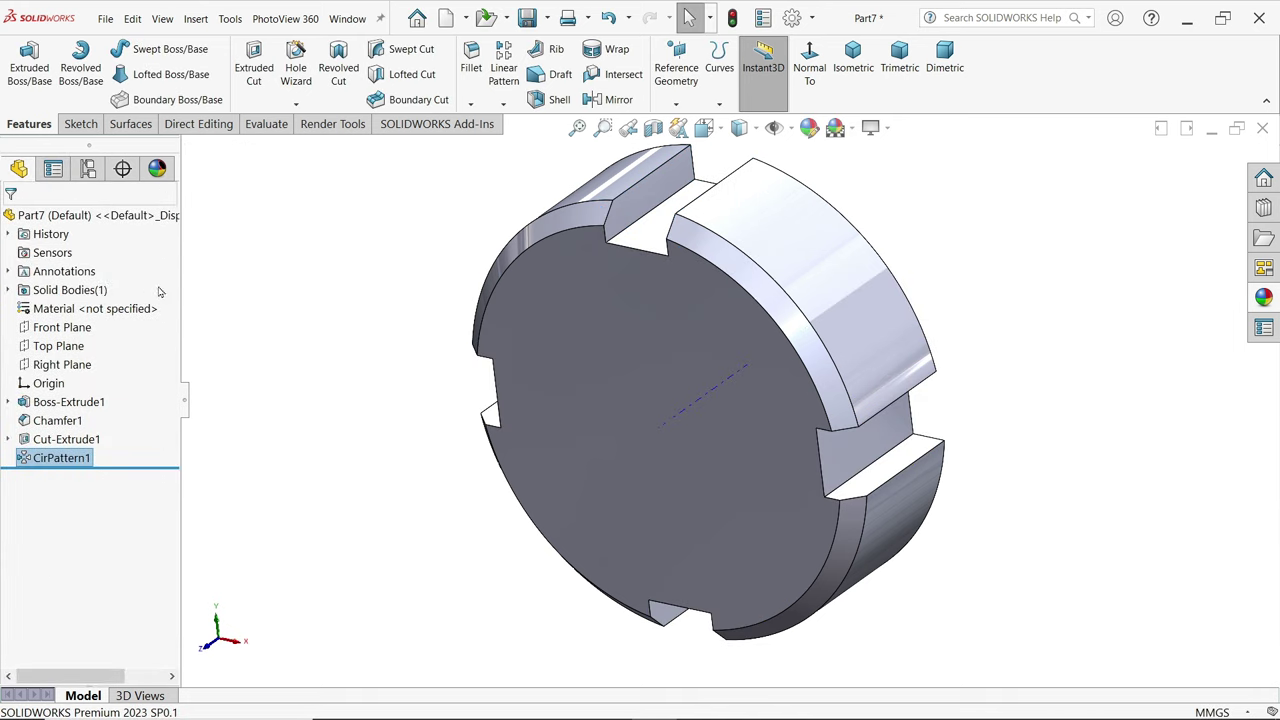
mouse_move(330, 314)
middle_down()
mouse_move(354, 263)
mouse_move(343, 302)
middle_up()
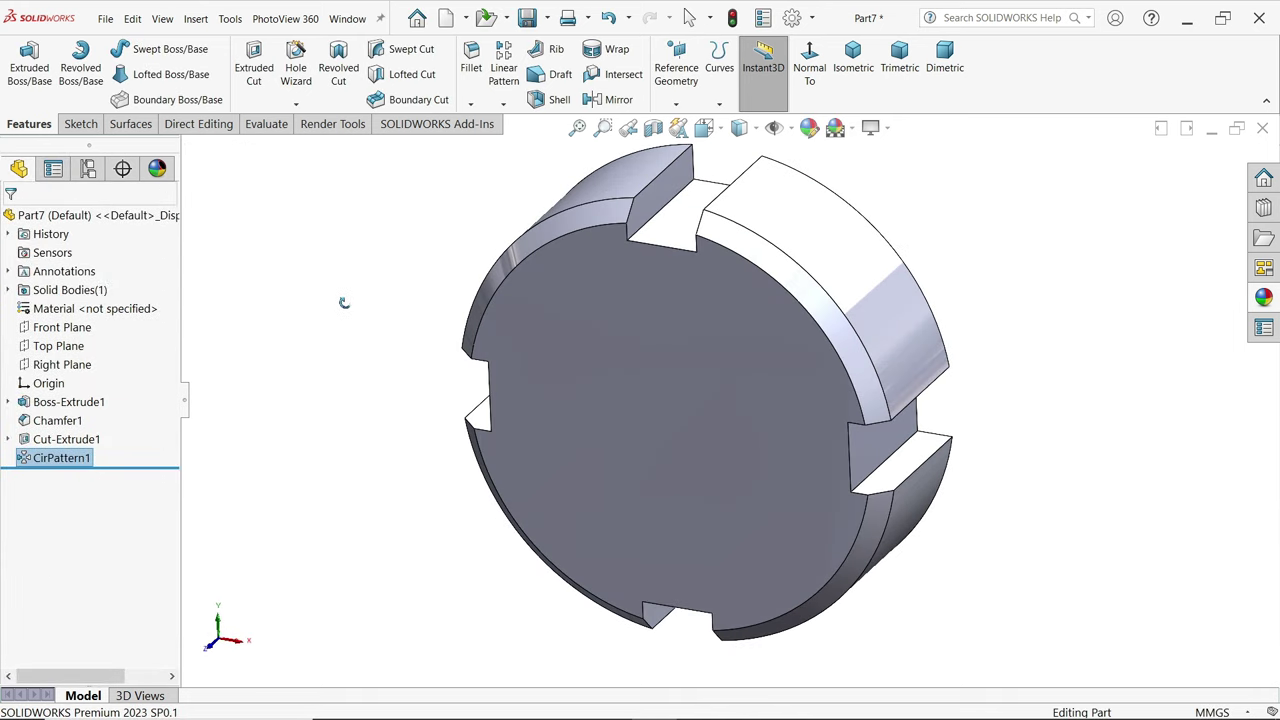
click(298, 88)
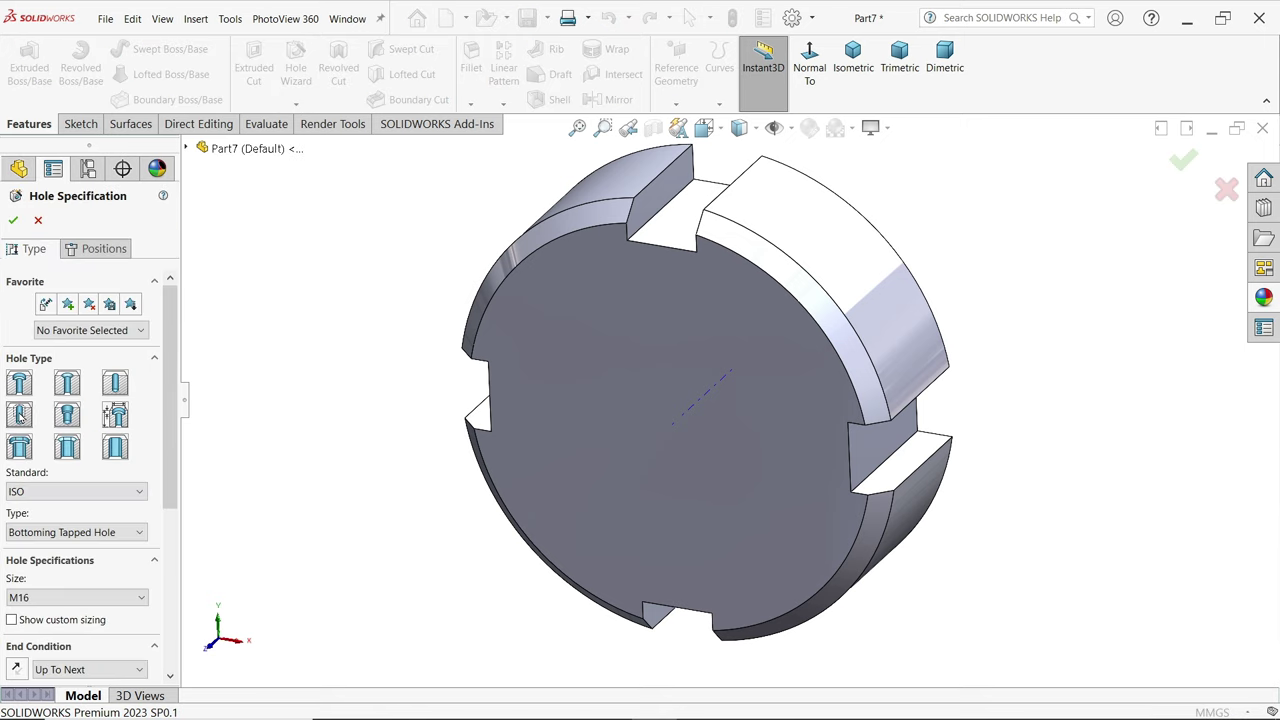
click(75, 532)
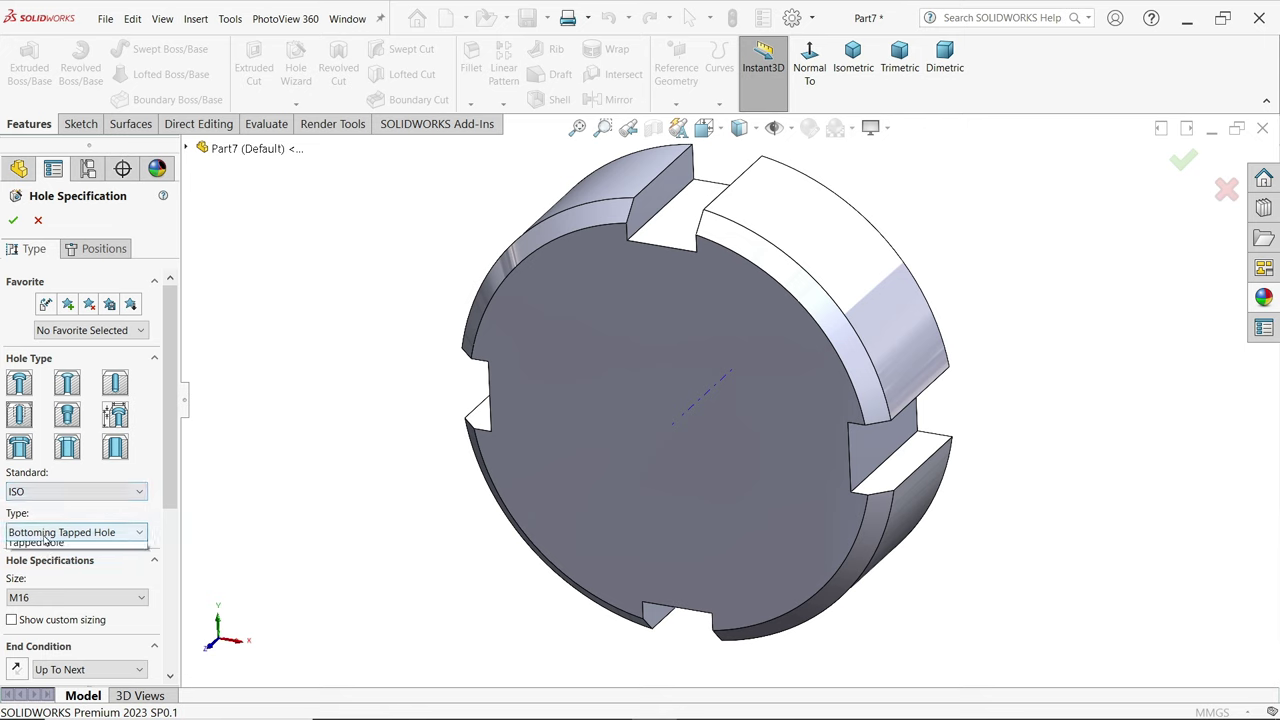
click(60, 545)
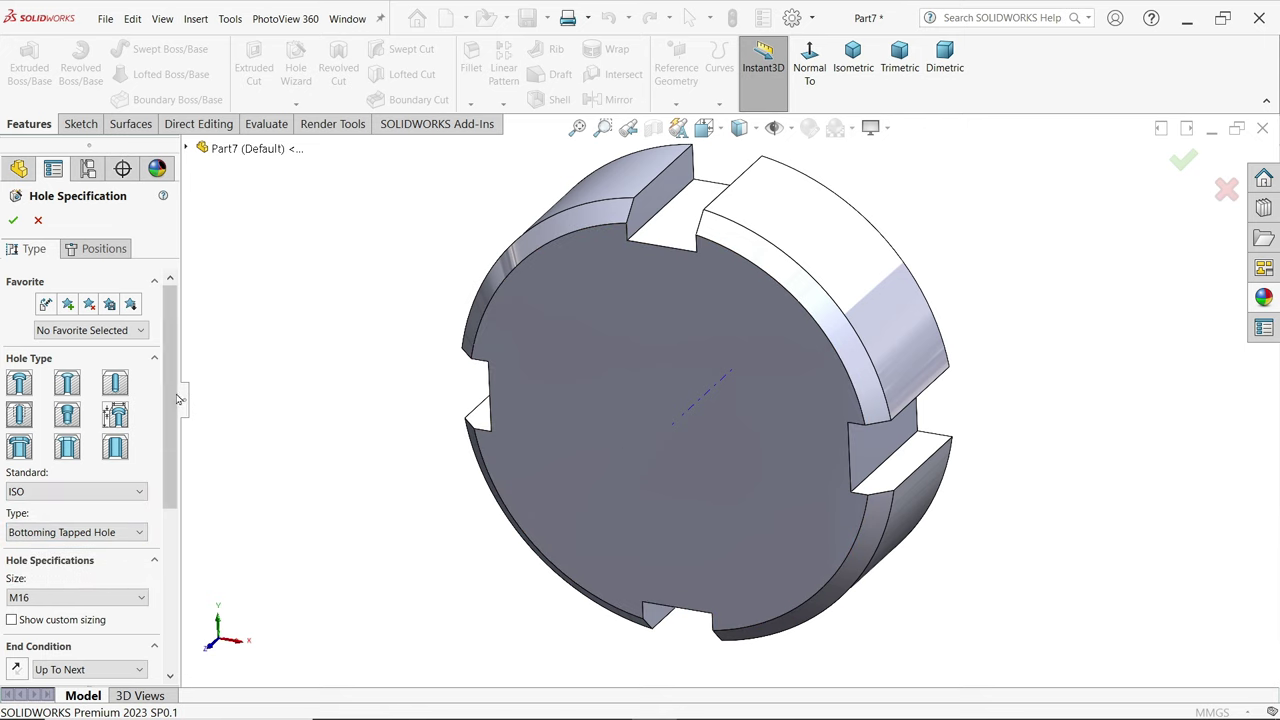
- Set the tapped hole size to M12
scroll(113, 428, down, 5)
click(81, 365)
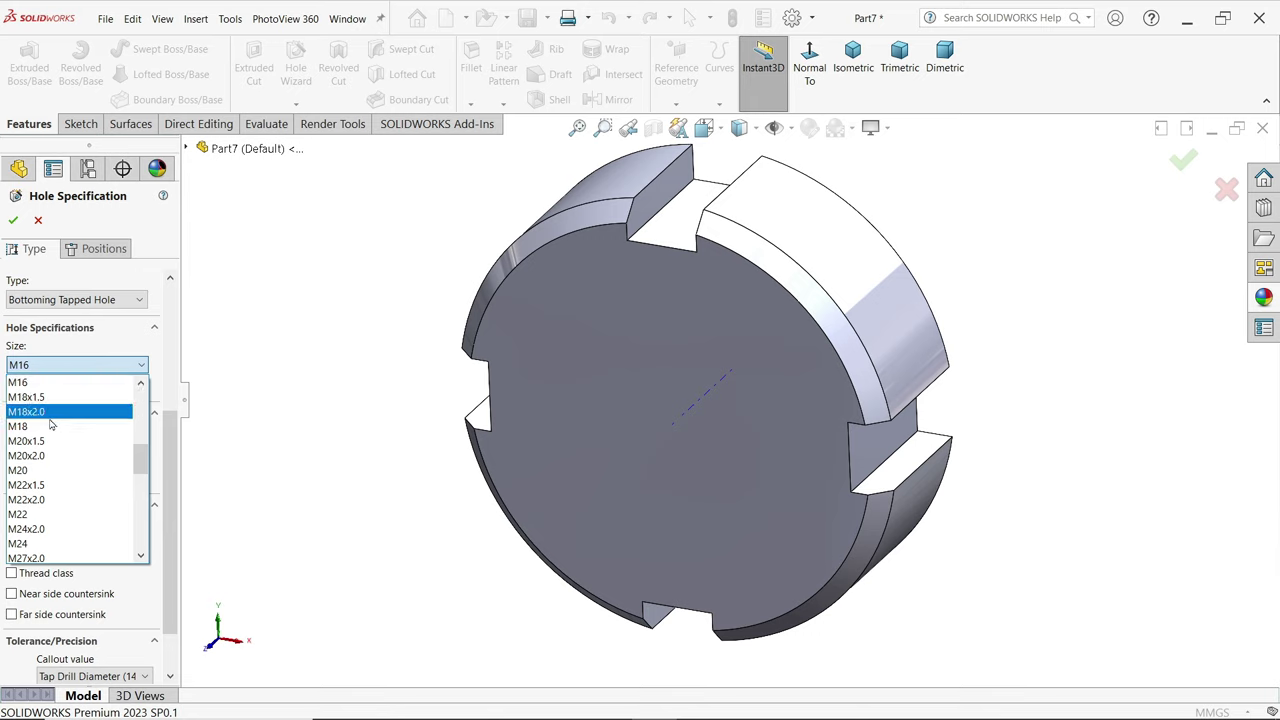
scroll(48, 450, up, 5)
scroll(50, 450, up, 2)
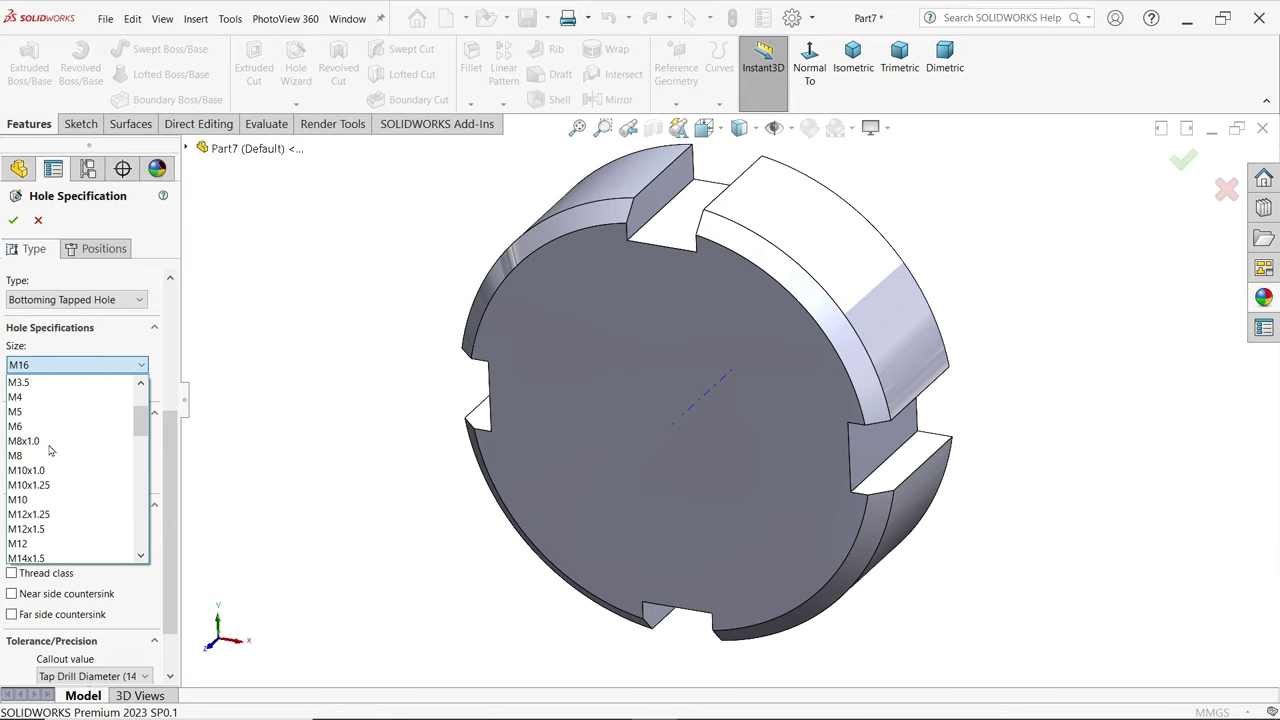
click(35, 546)
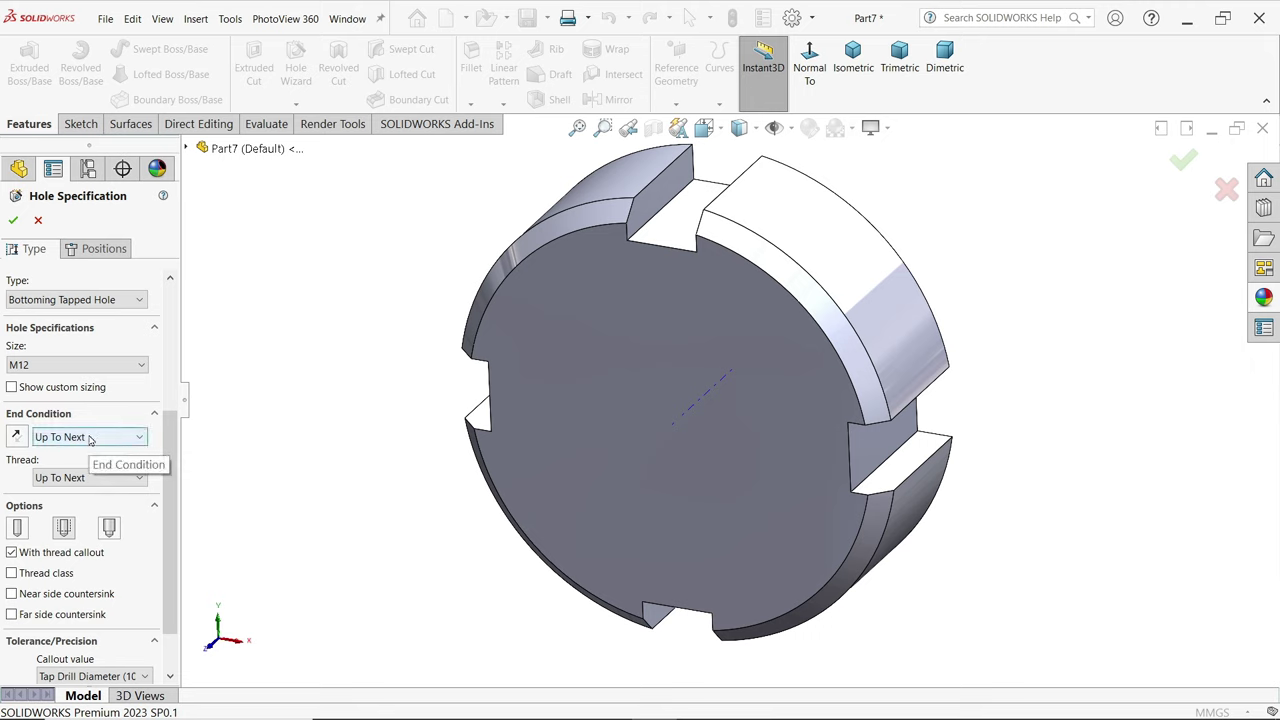
- Place the M12 hole at the centre of the nut's front face and confirm it
click(104, 249)
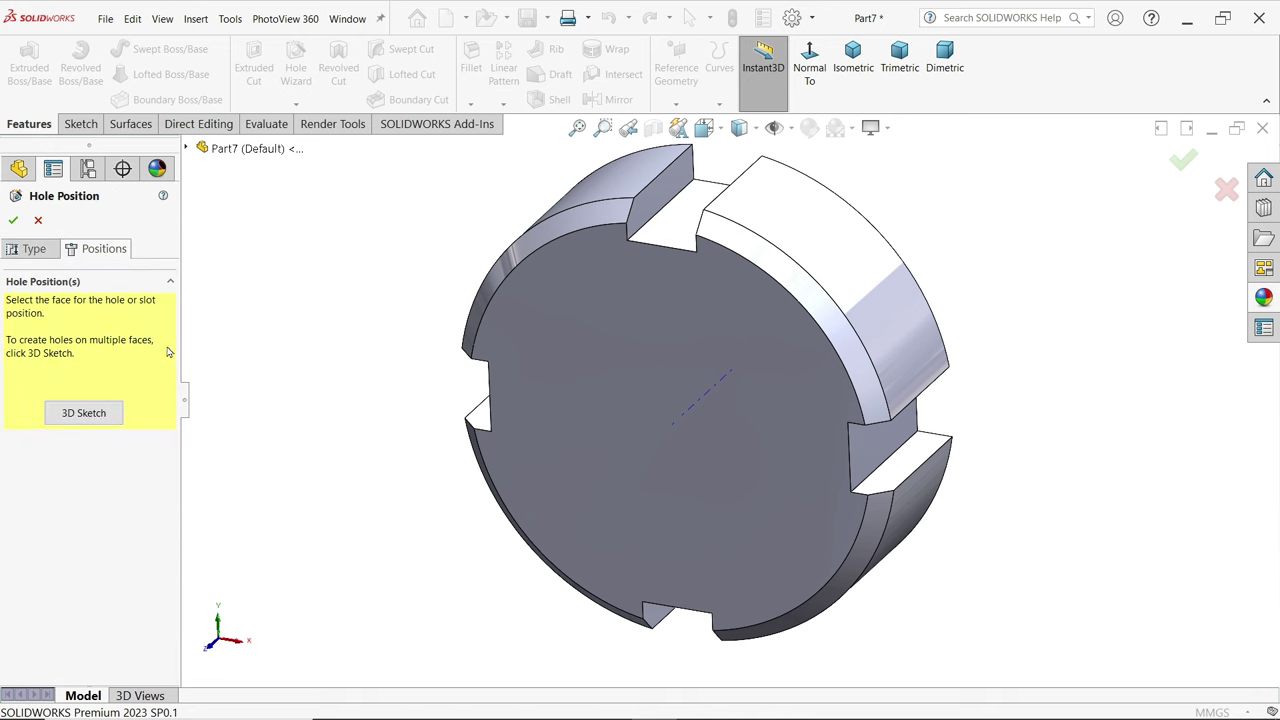
click(685, 424)
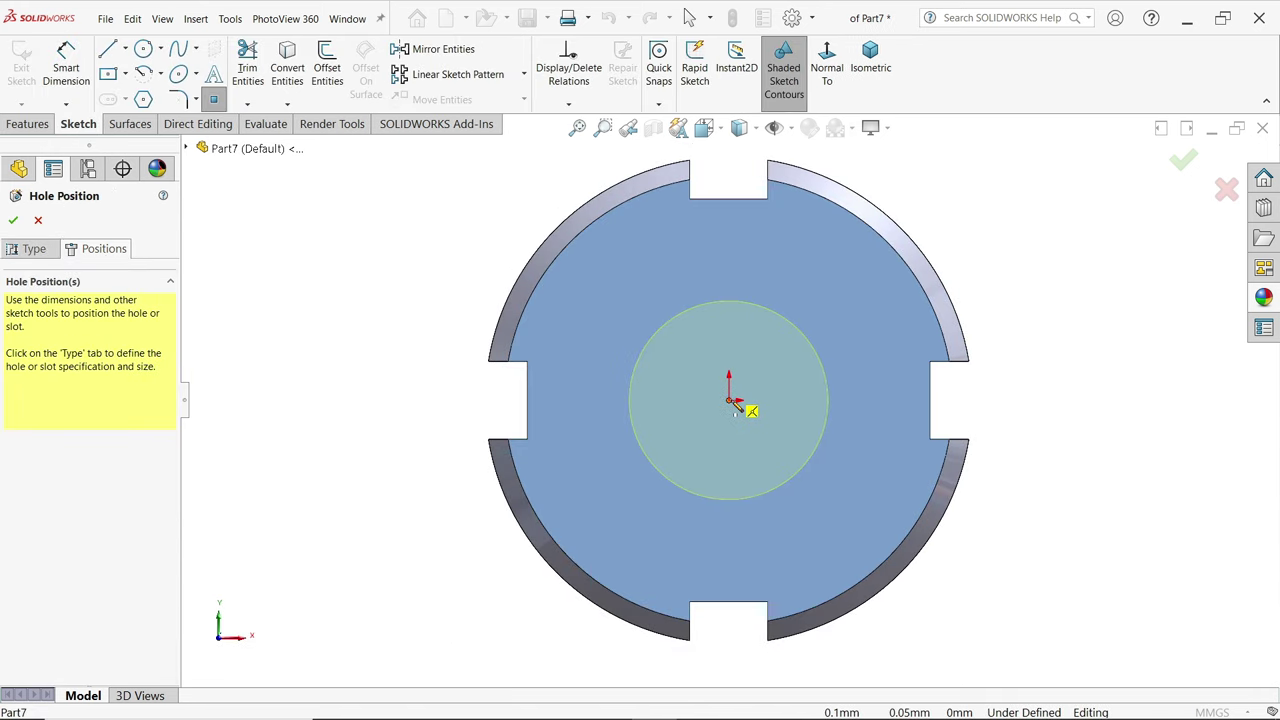
middle_drag(925, 347, 958, 340)
click(16, 221)
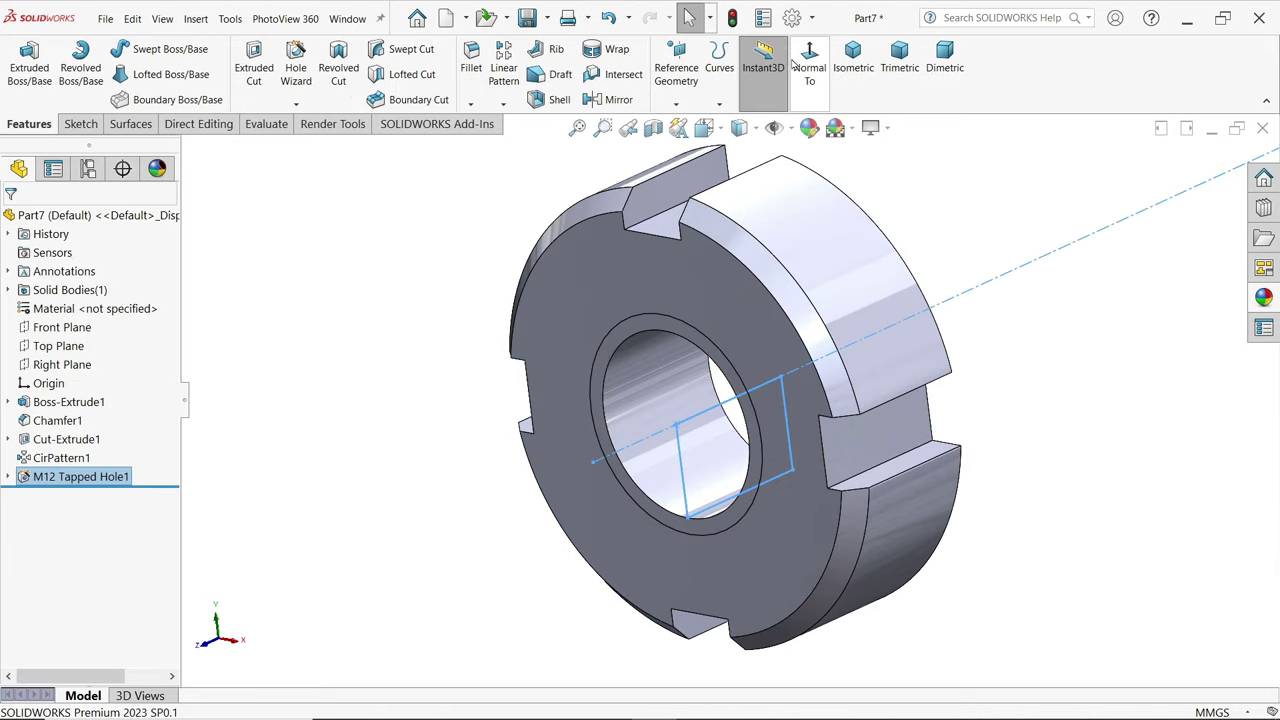
- Enable Shaded cosmetic threads under Document Properties > Detailing, then clear the selection
click(791, 18)
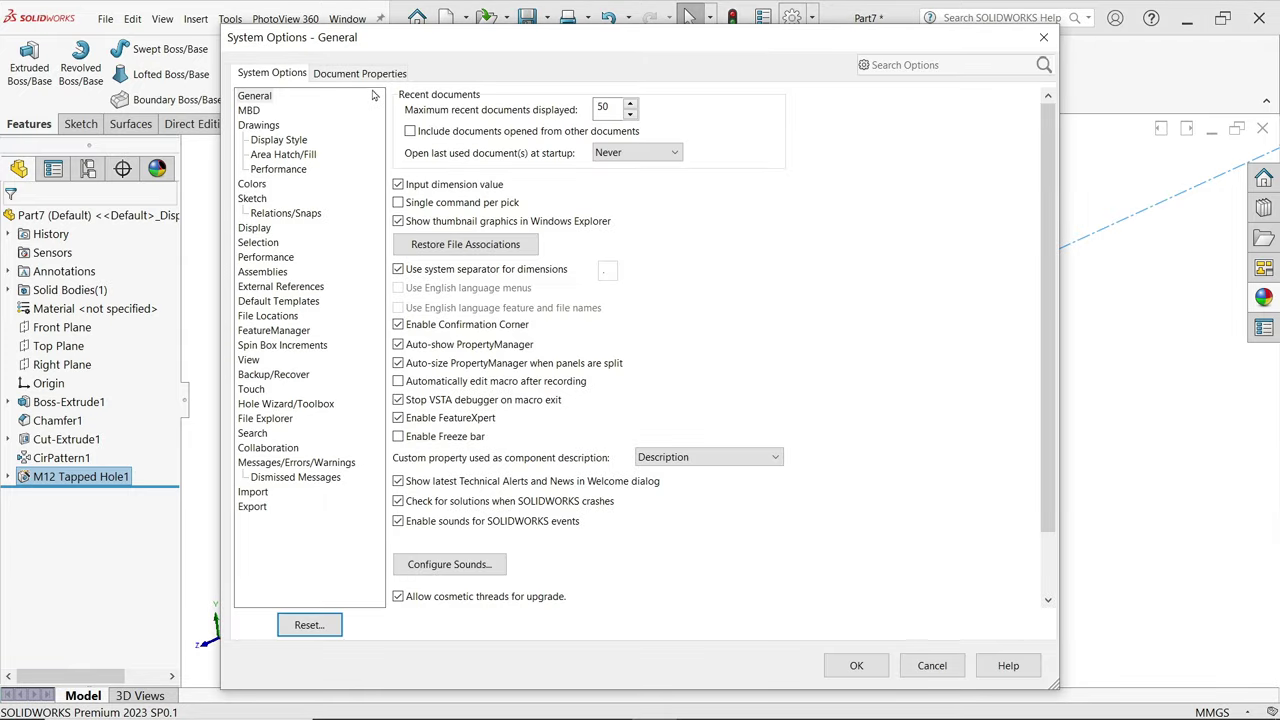
click(361, 73)
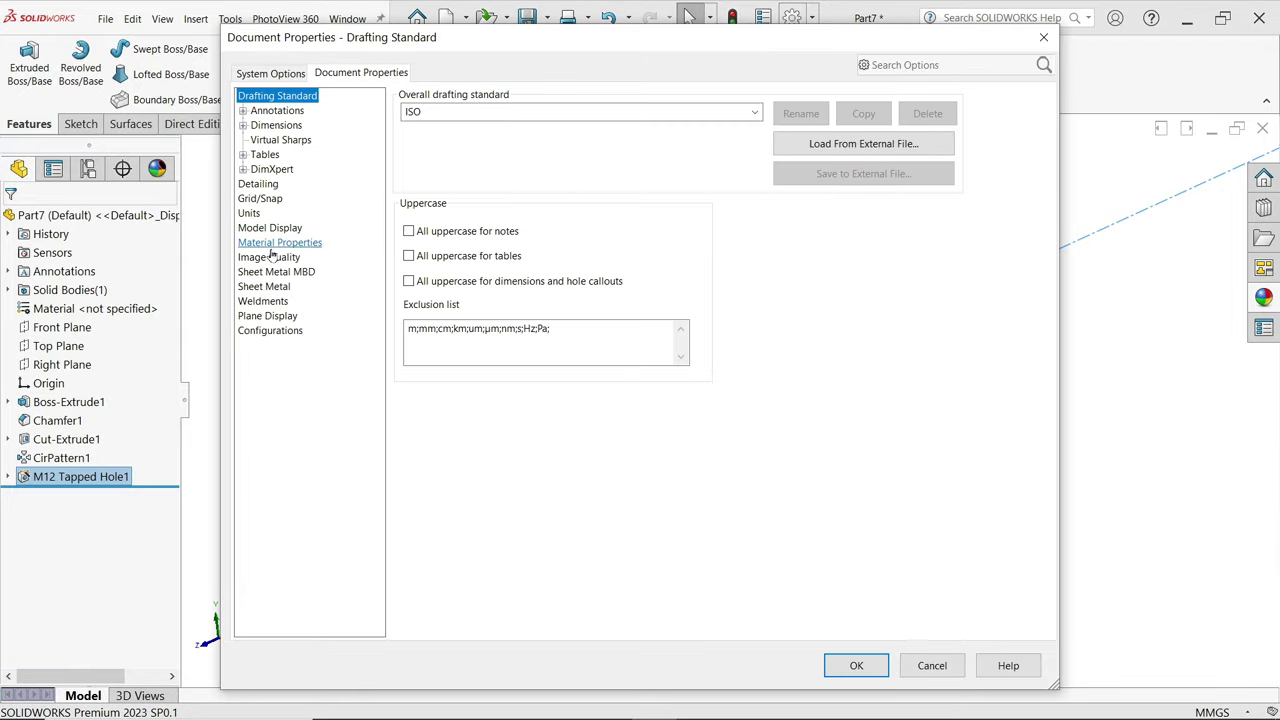
click(258, 184)
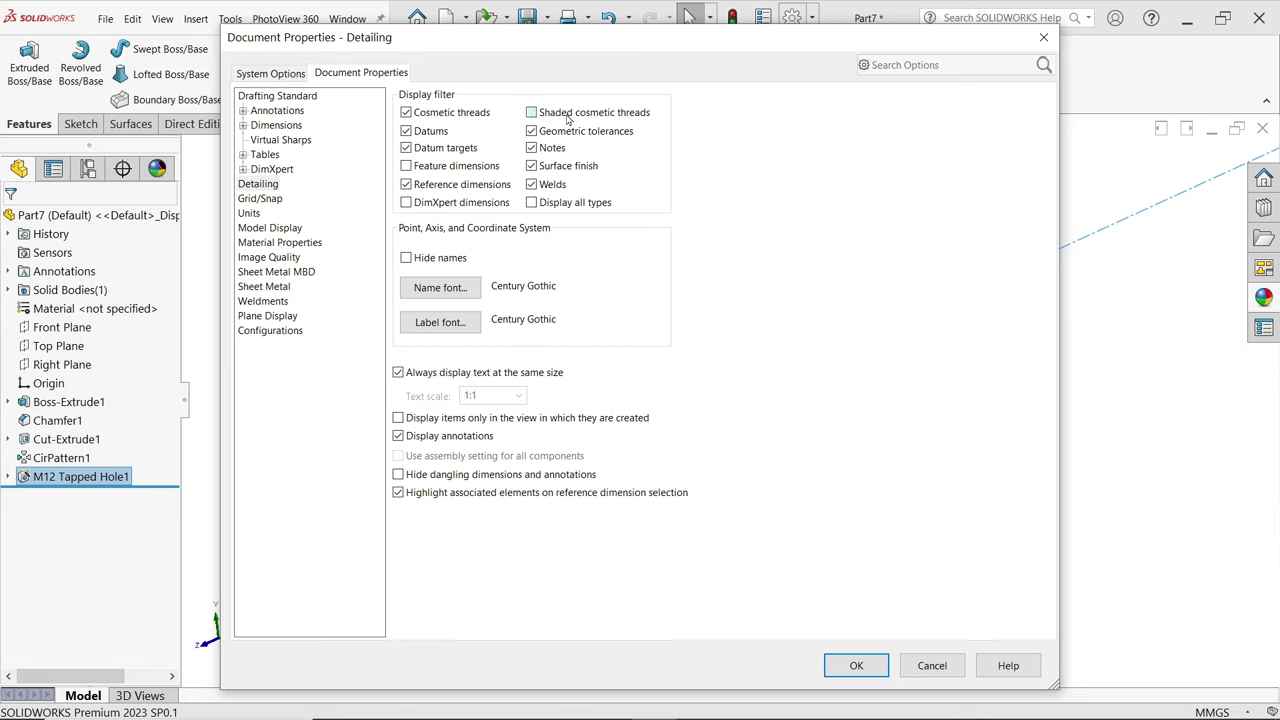
click(850, 665)
middle_drag(850, 640, 862, 519)
click(335, 400)
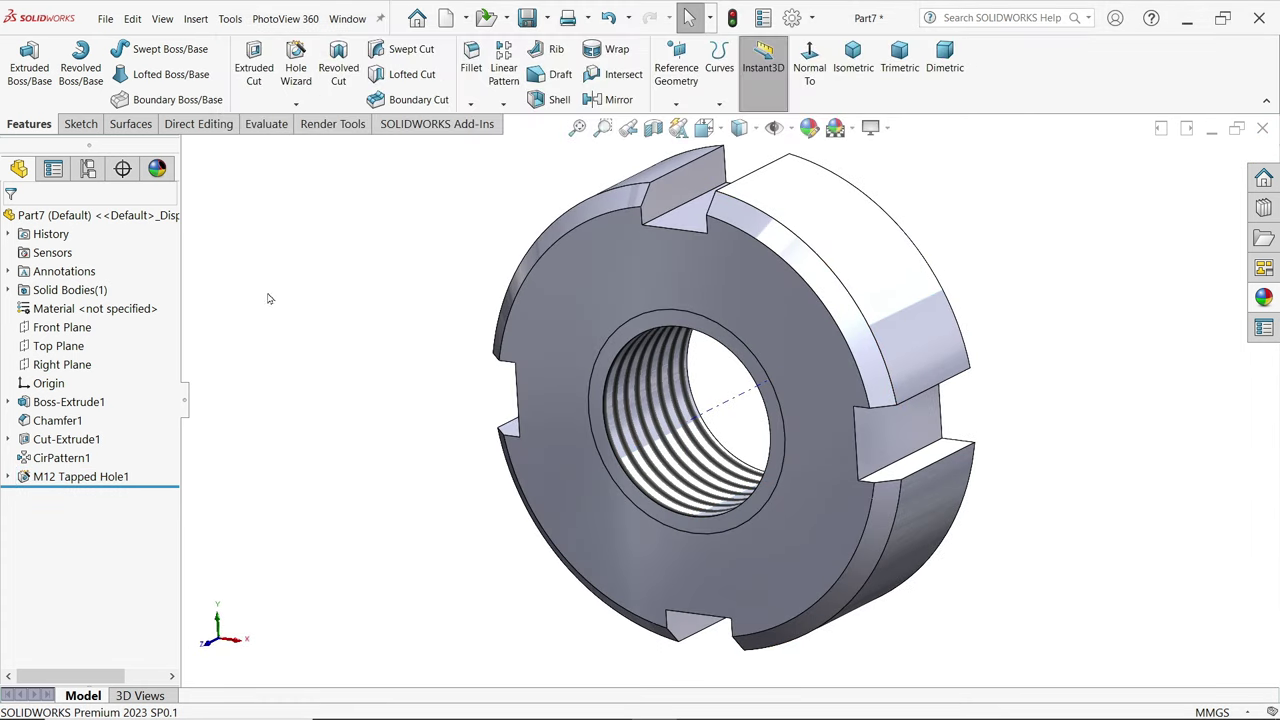
- Give the nut Plain Carbon Steel and a light green colour, then Save As 'Lock Nut M12'
right_click(76, 310)
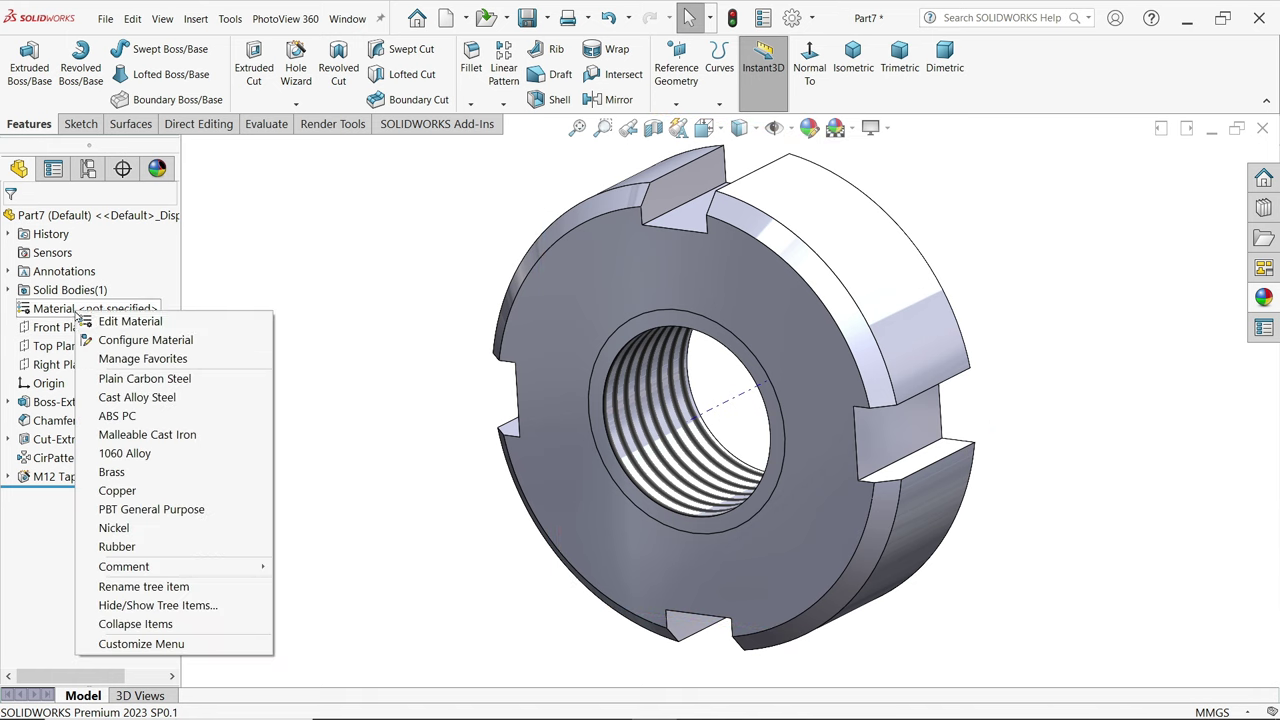
click(144, 379)
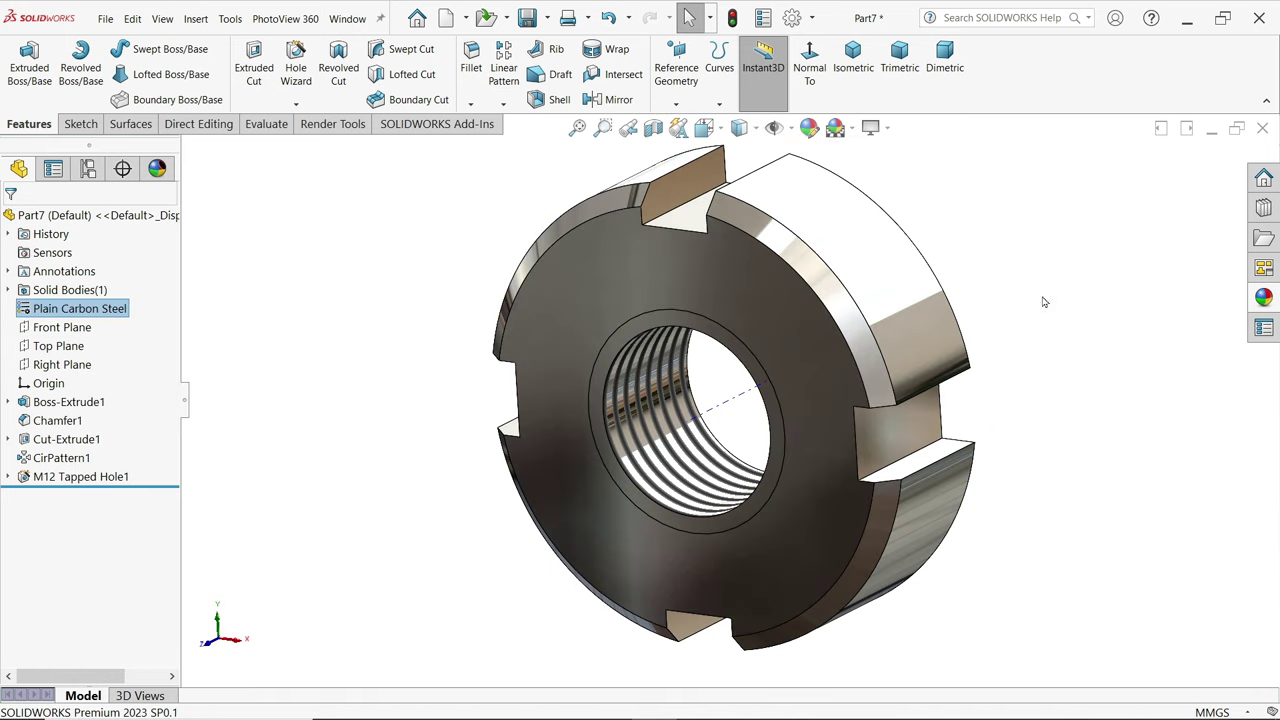
click(1264, 298)
click(1066, 390)
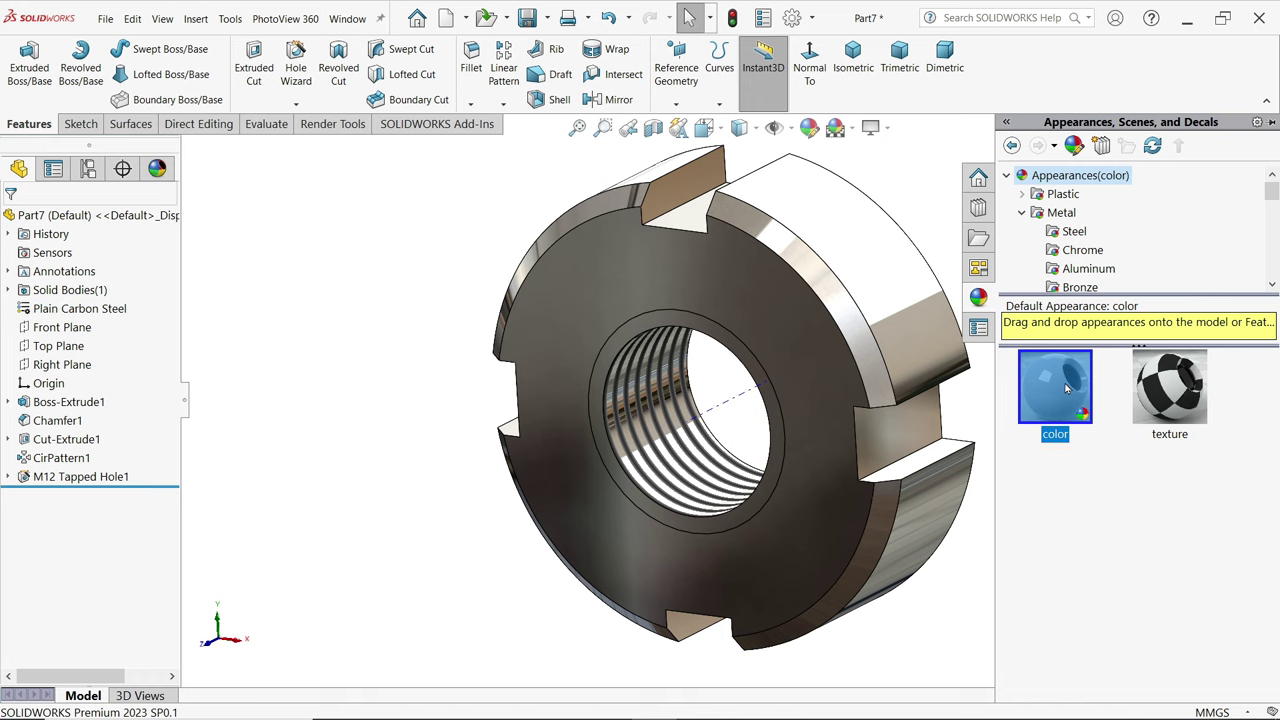
double_click(1066, 378)
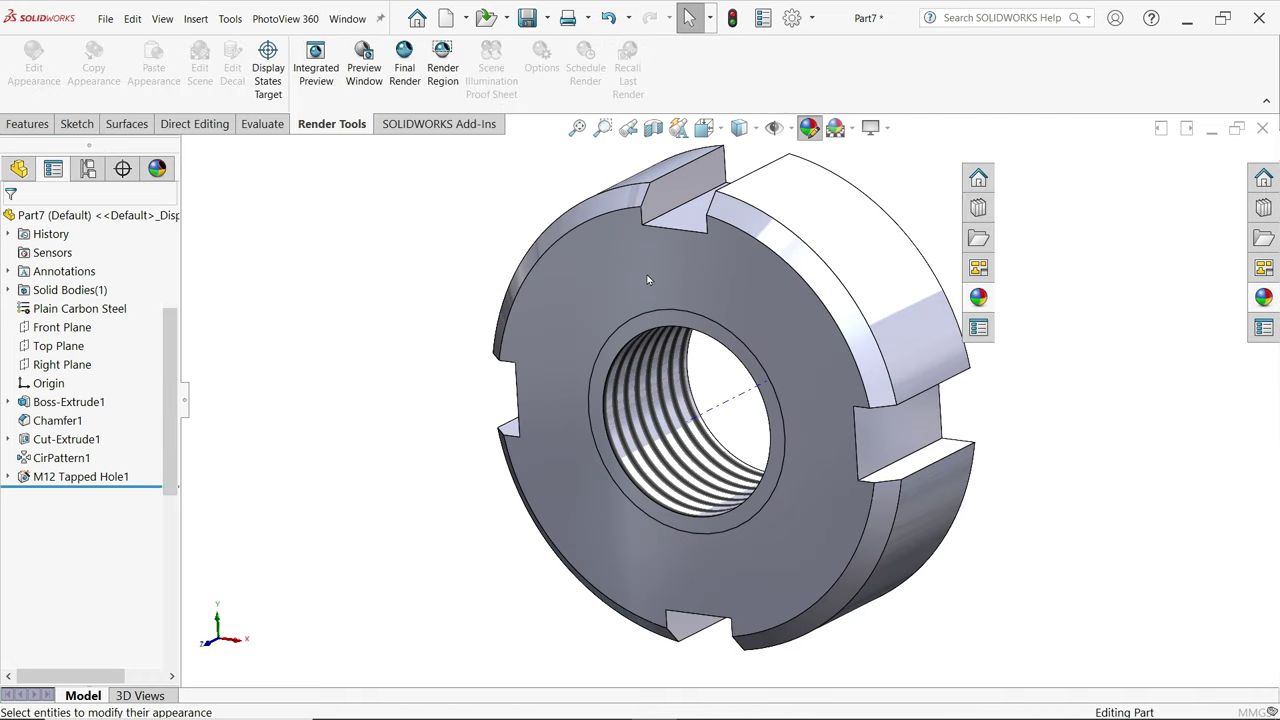
click(79, 592)
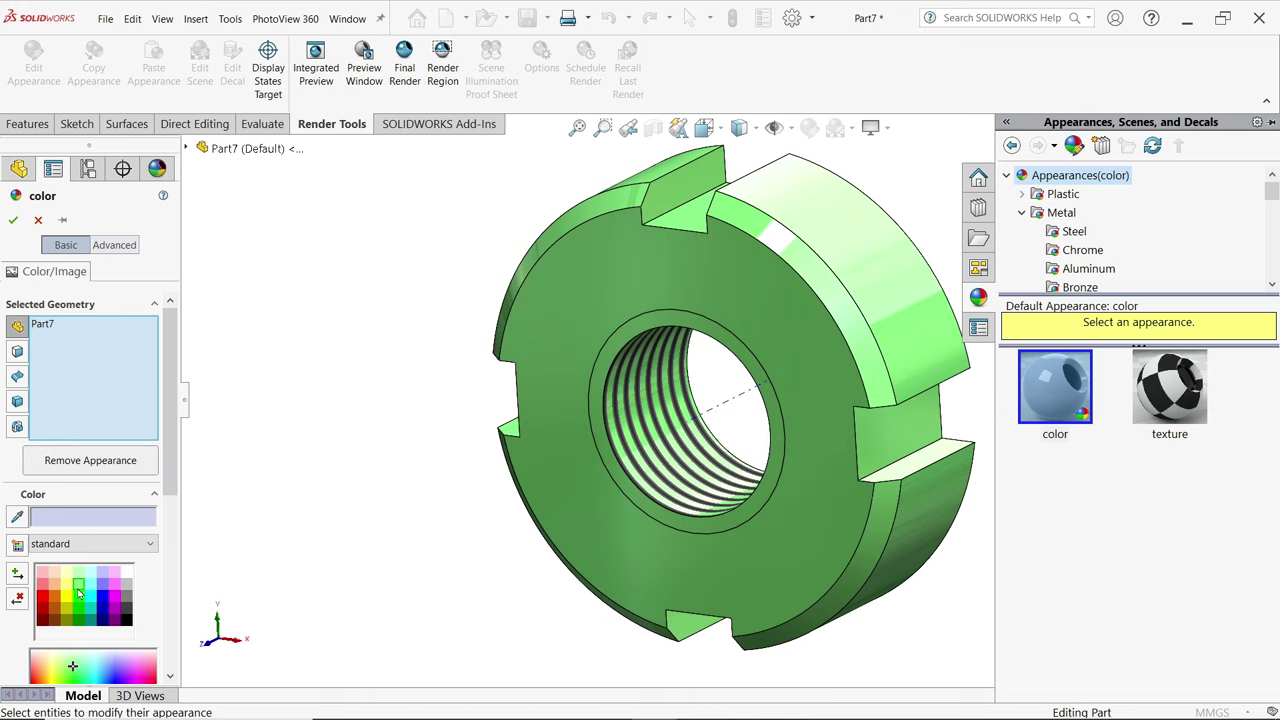
click(14, 220)
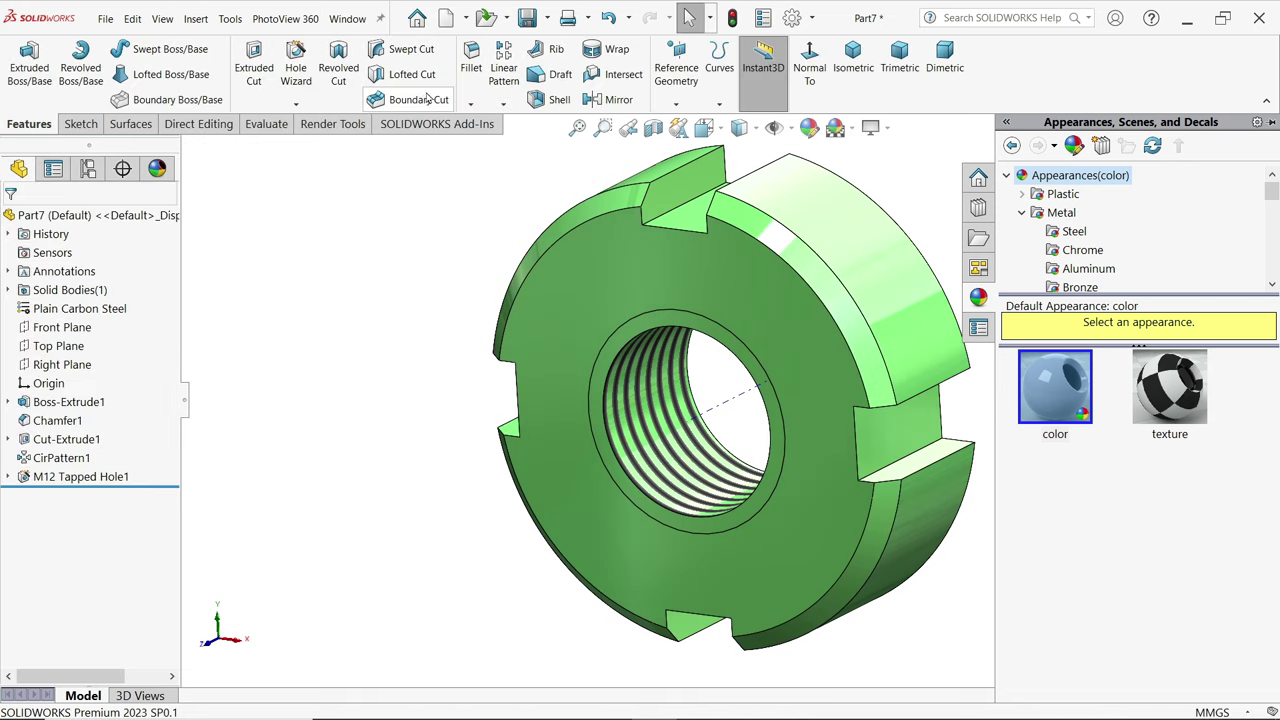
click(527, 18)
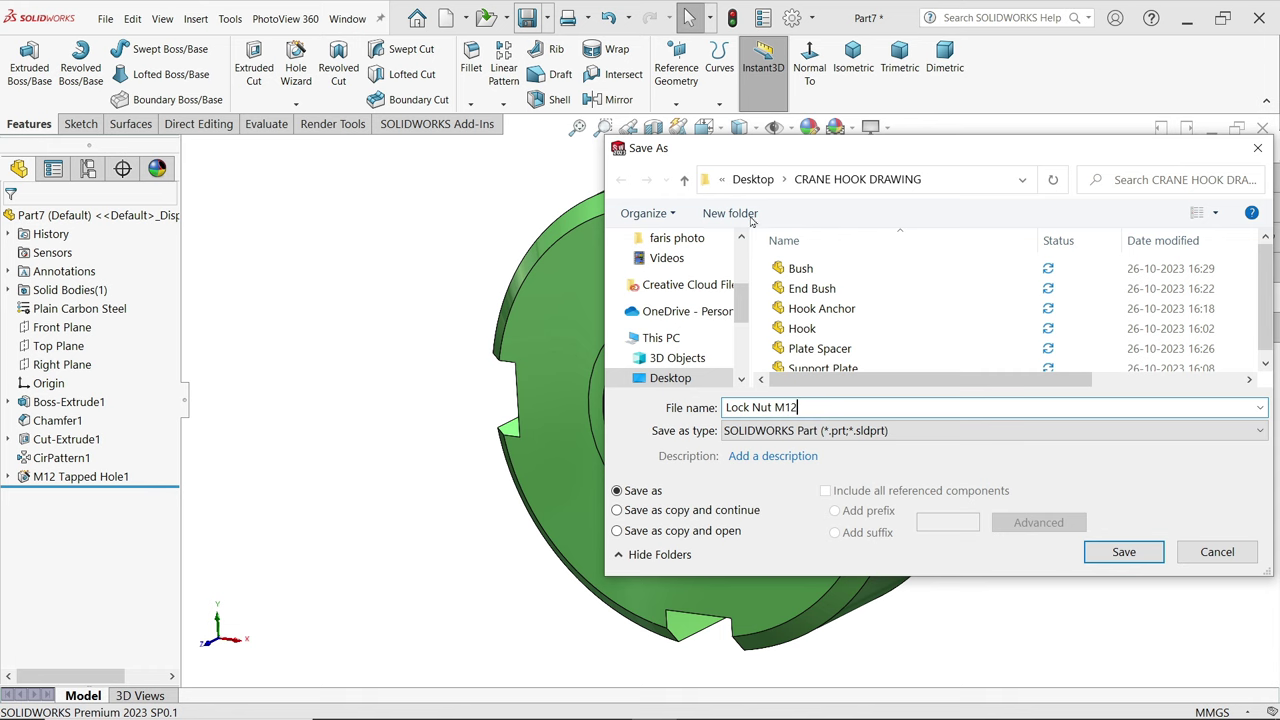
- Save the green nut as 'Lock Nut M12' in the CRANE HOOK DRAWING folder
click(1110, 556)
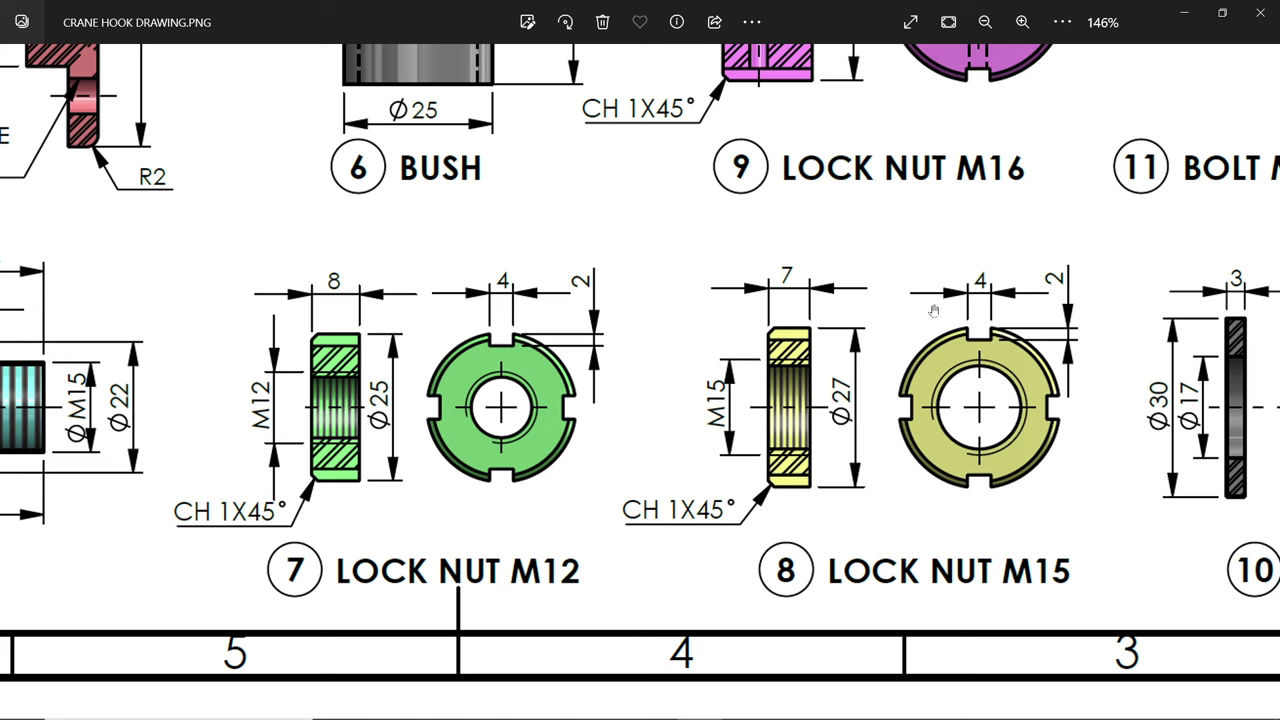
- Minimize the Photos drawing viewer to get back to the Lock Nut M12 part
click(1187, 18)
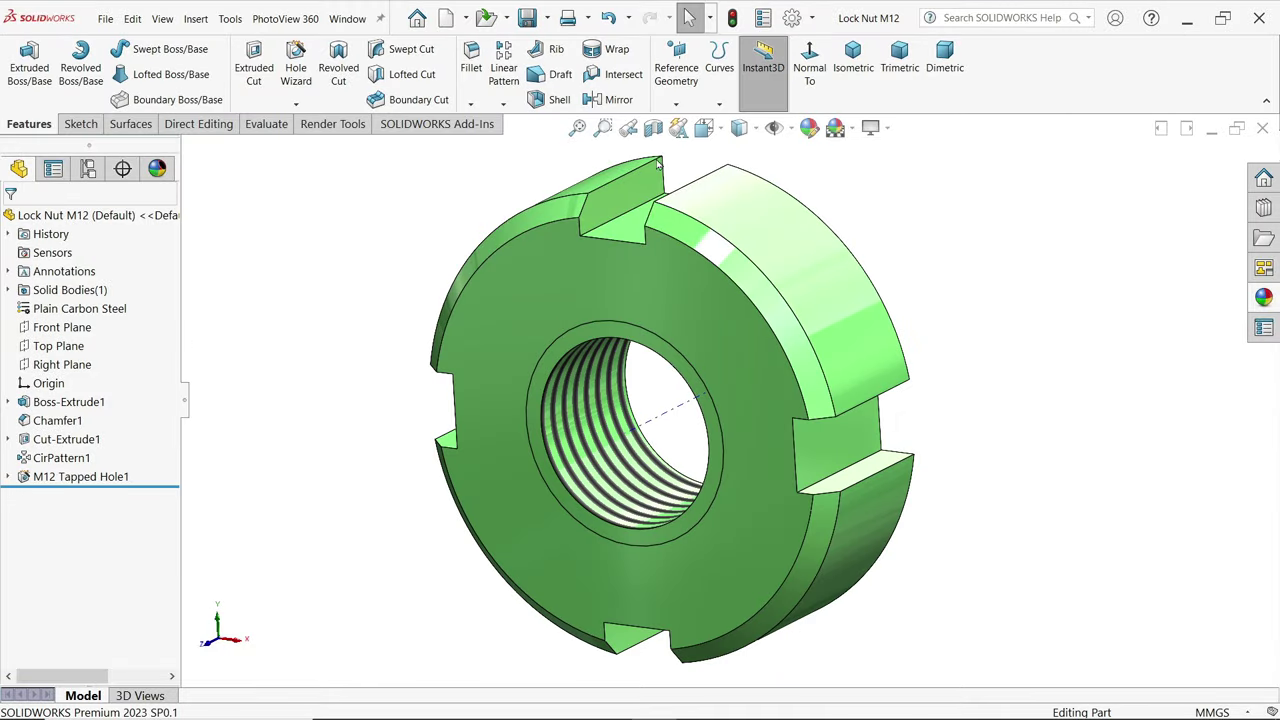
- Change the Boss-Extrude1 depth to 7, review each feature, then edit M12 Tapped Hole1
click(60, 402)
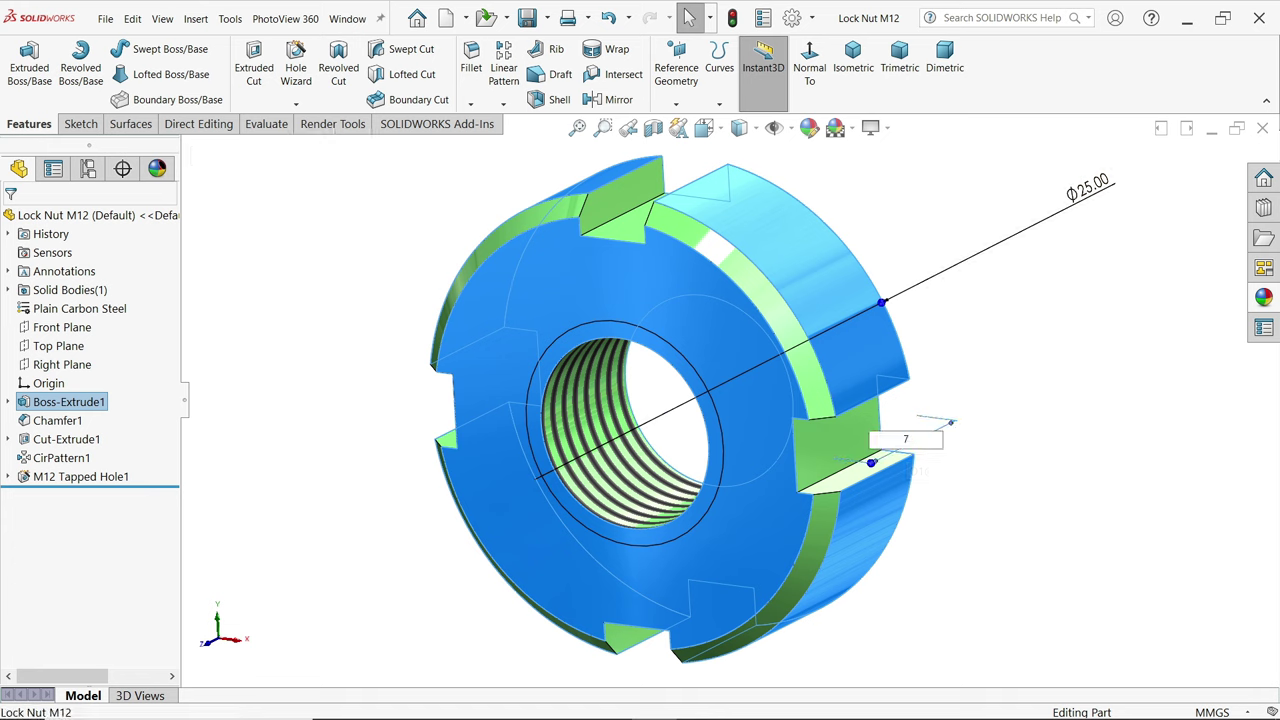
key(Return)
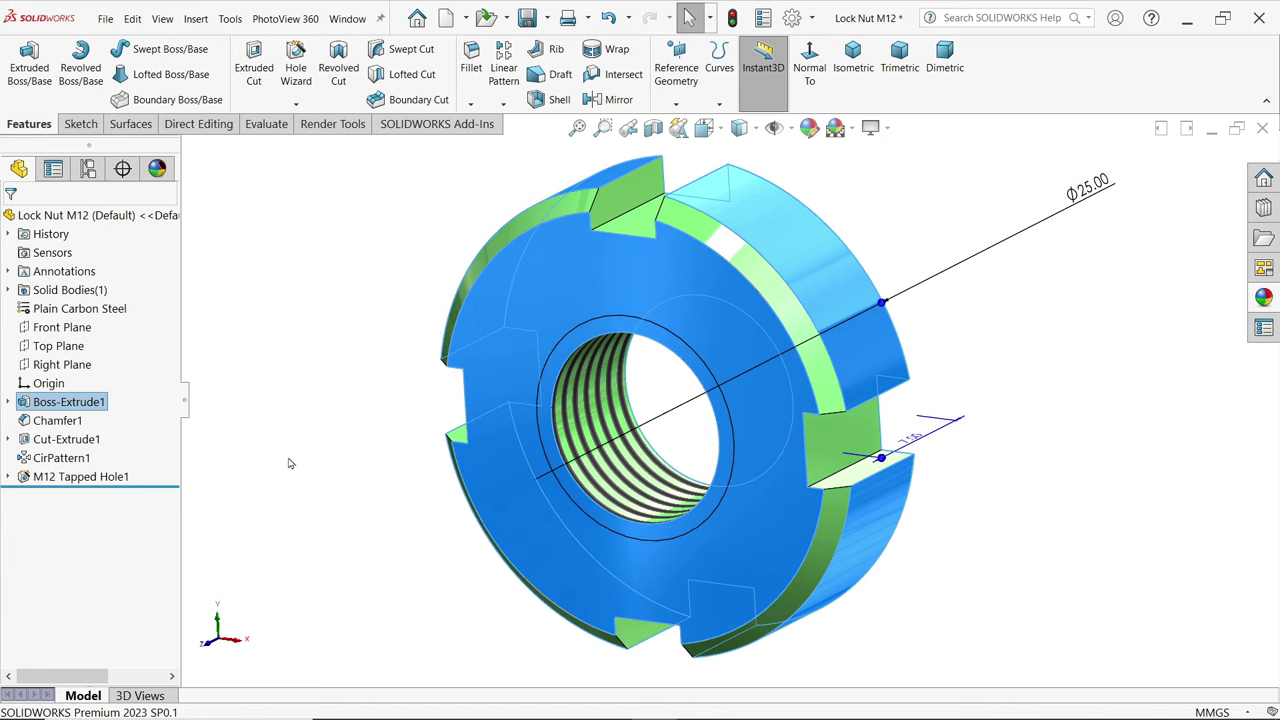
click(72, 421)
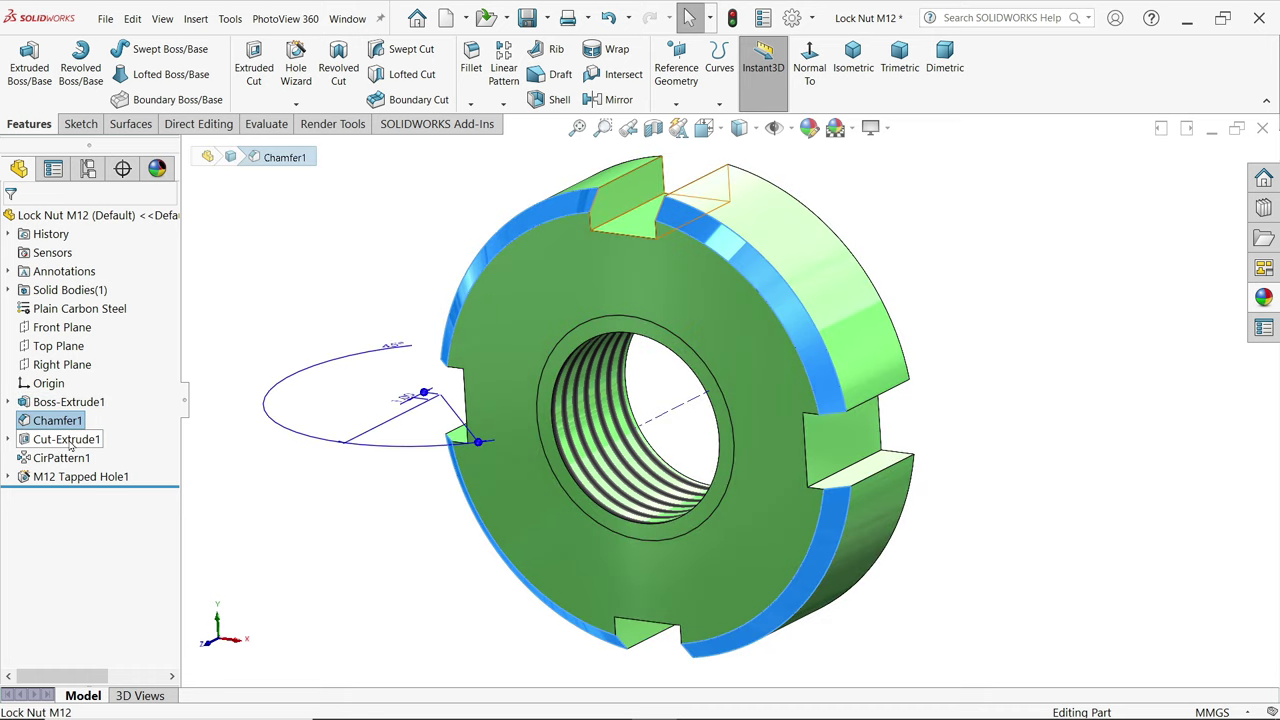
click(70, 441)
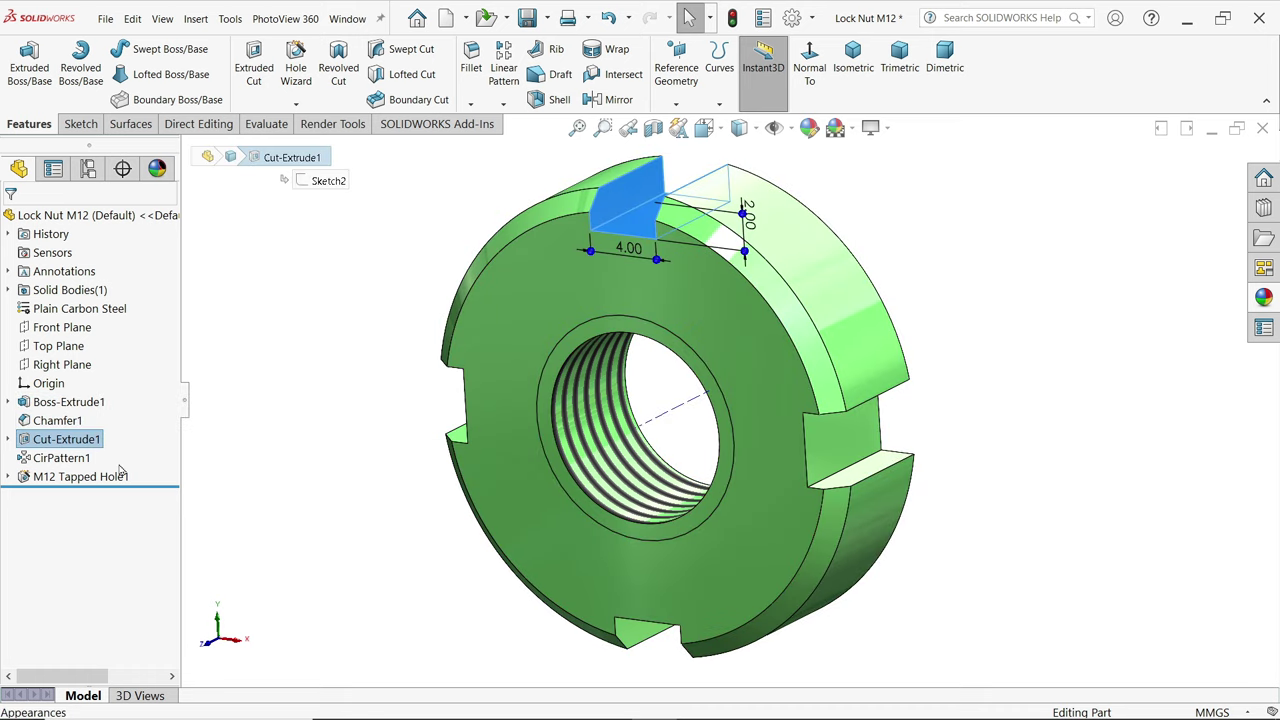
click(75, 458)
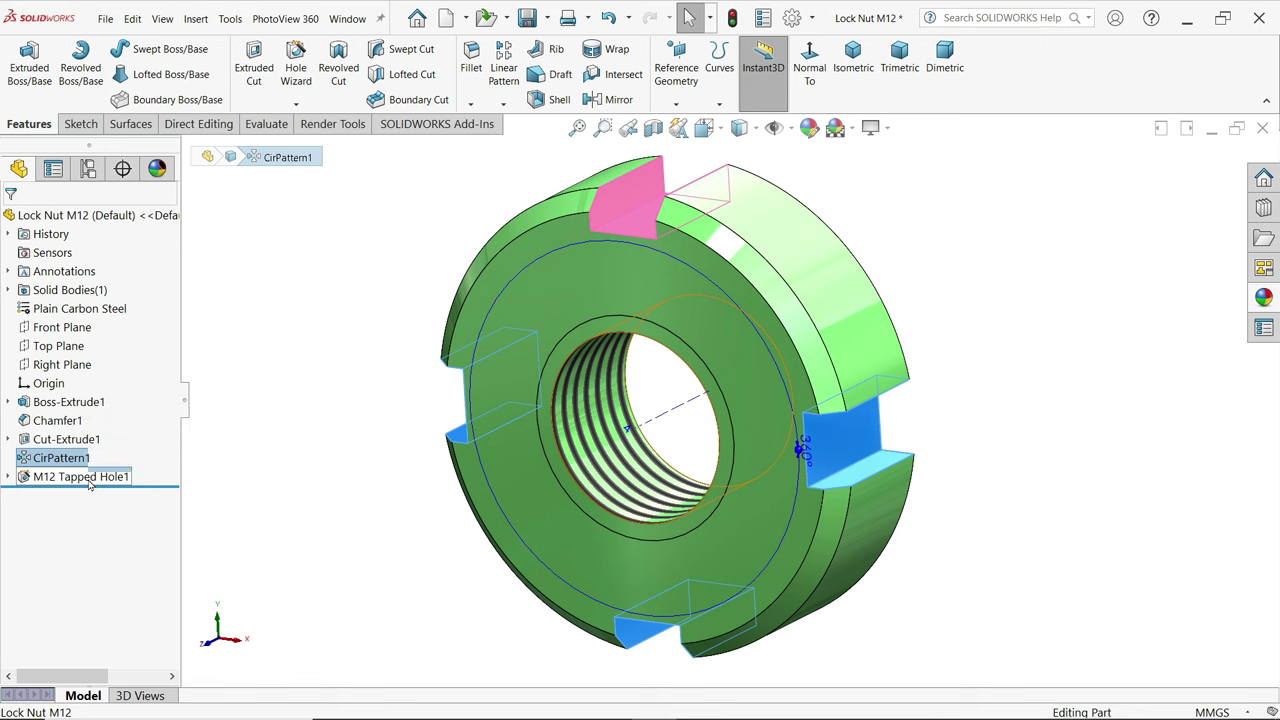
click(88, 478)
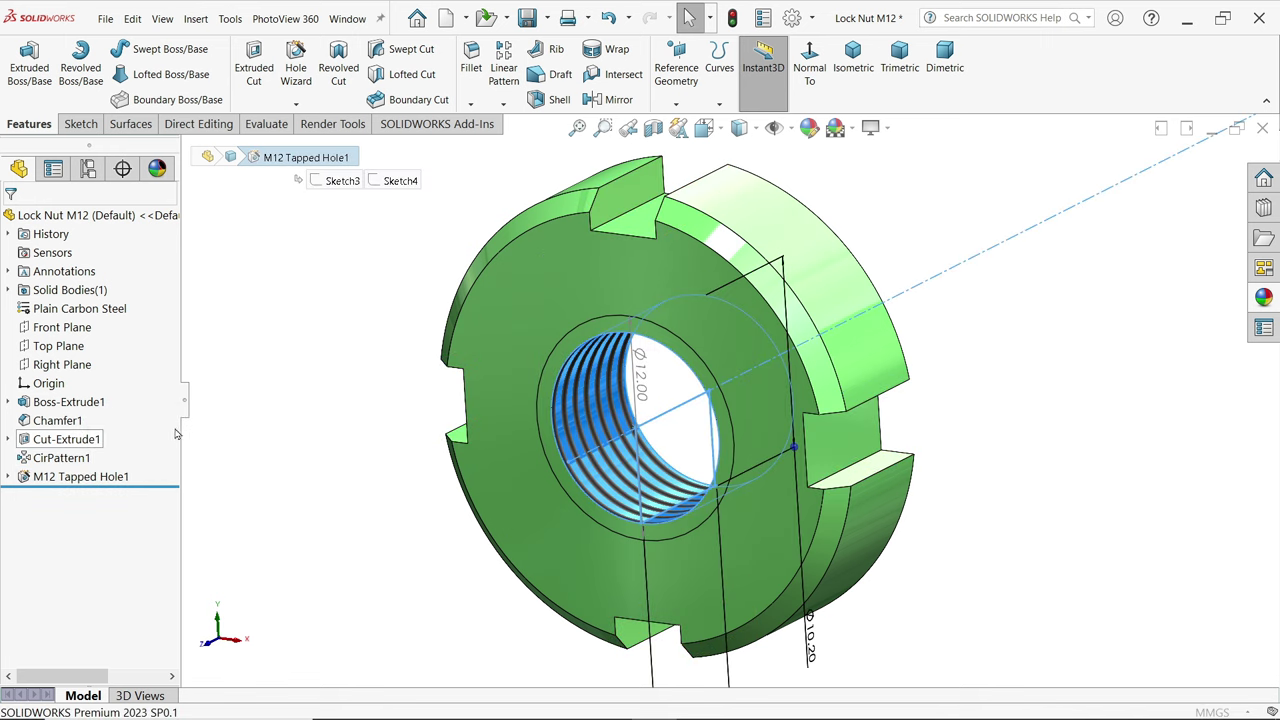
click(175, 433)
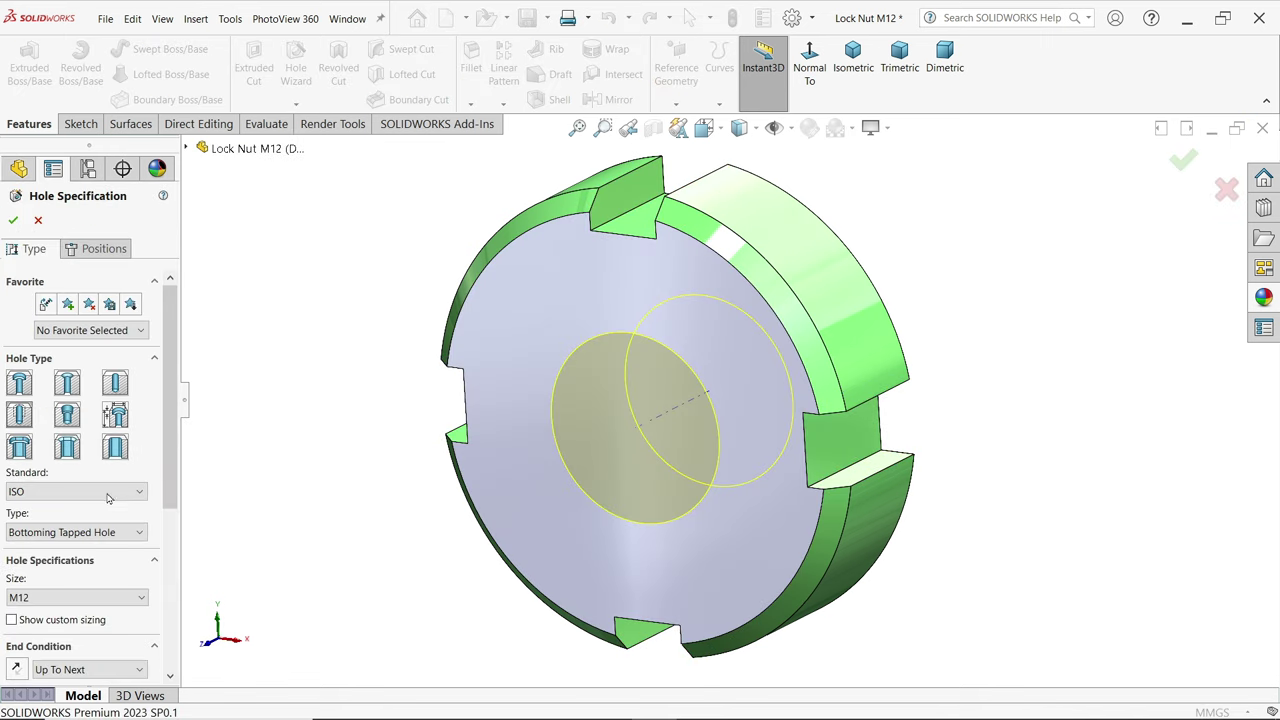
- Switch the hole standard to DIN and the thread size to M16
scroll(110, 500, down, 3)
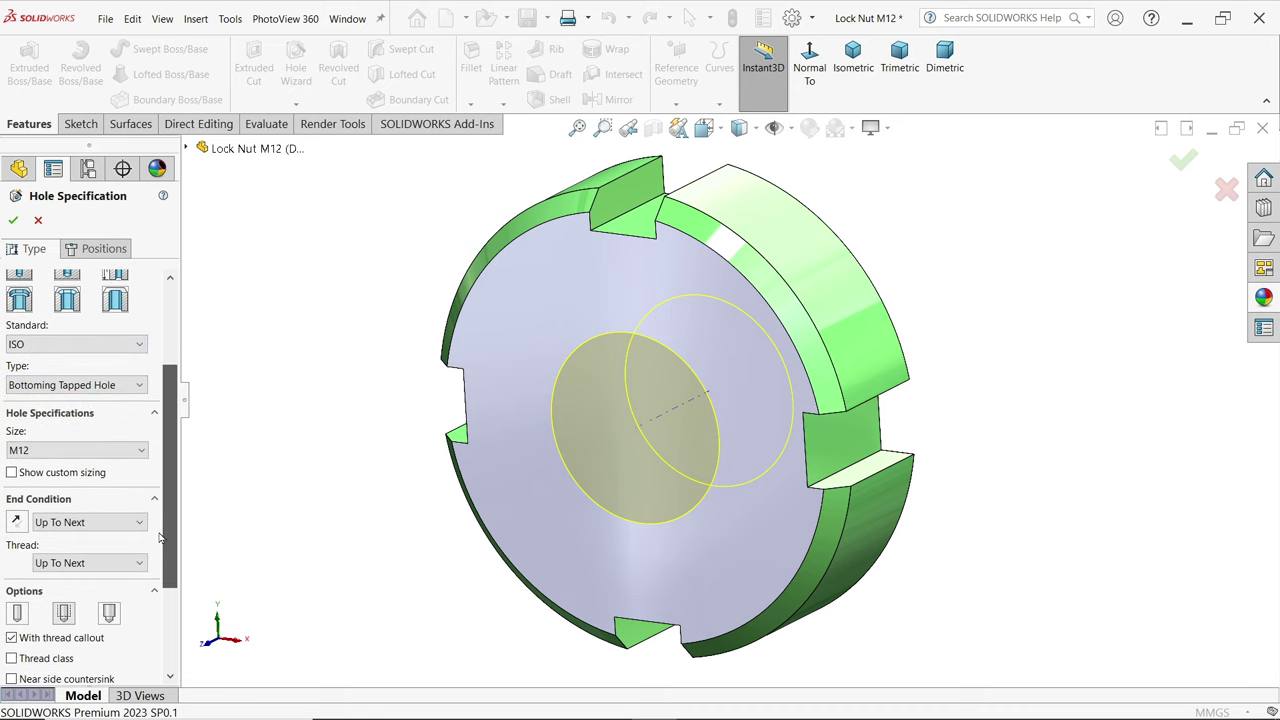
click(117, 454)
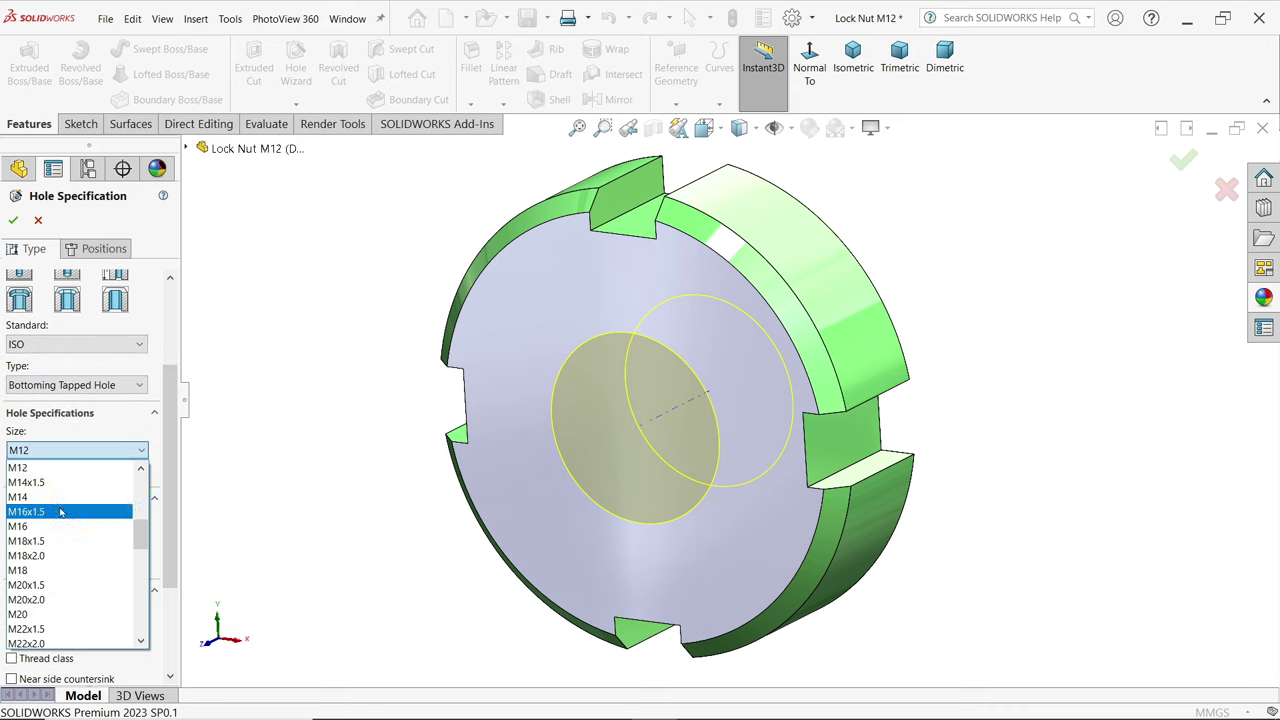
click(86, 353)
click(87, 351)
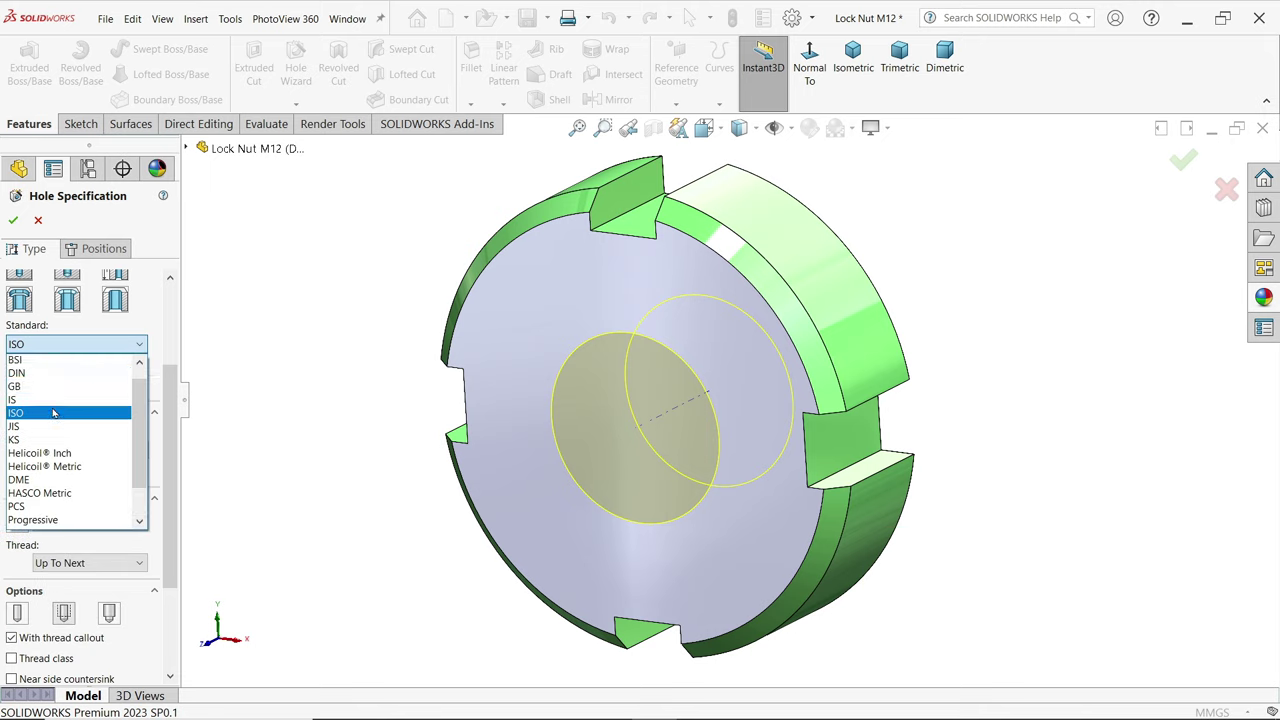
scroll(54, 414, up, 2)
click(46, 418)
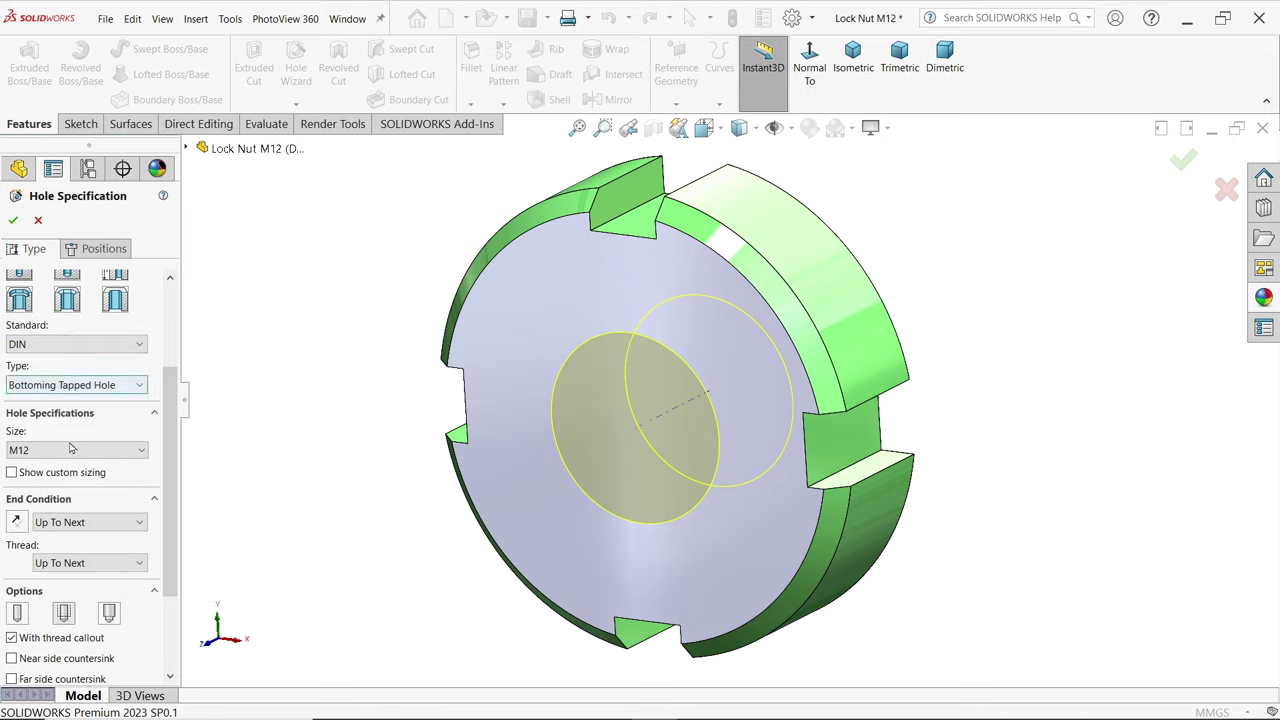
click(58, 450)
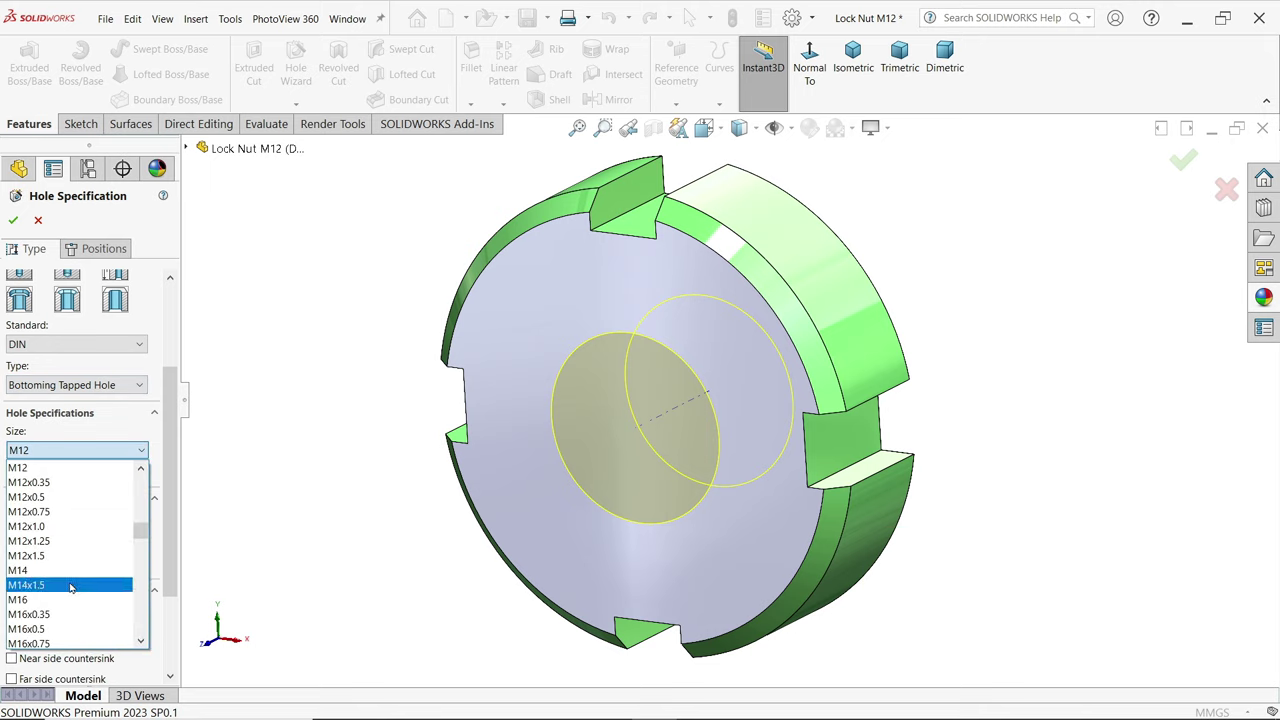
click(19, 600)
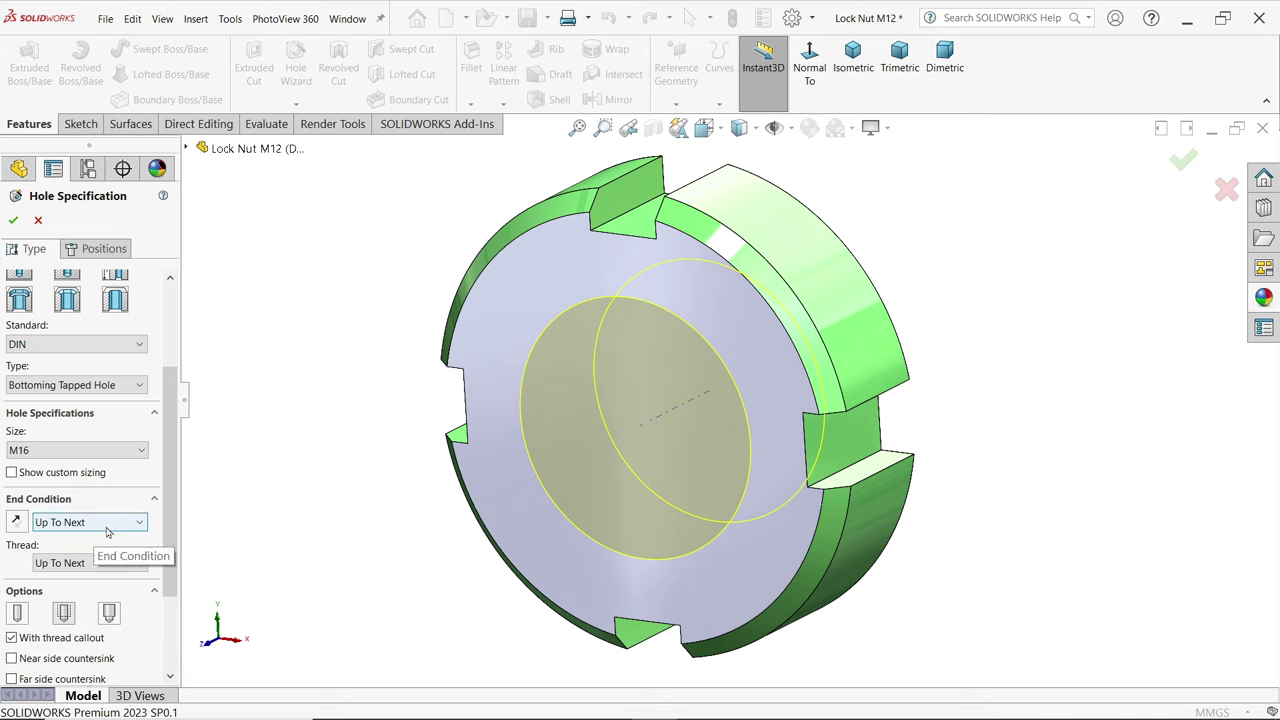
- Confirm the M16 tapped hole and select Boss-Extrude1 to show its dimensions
click(103, 250)
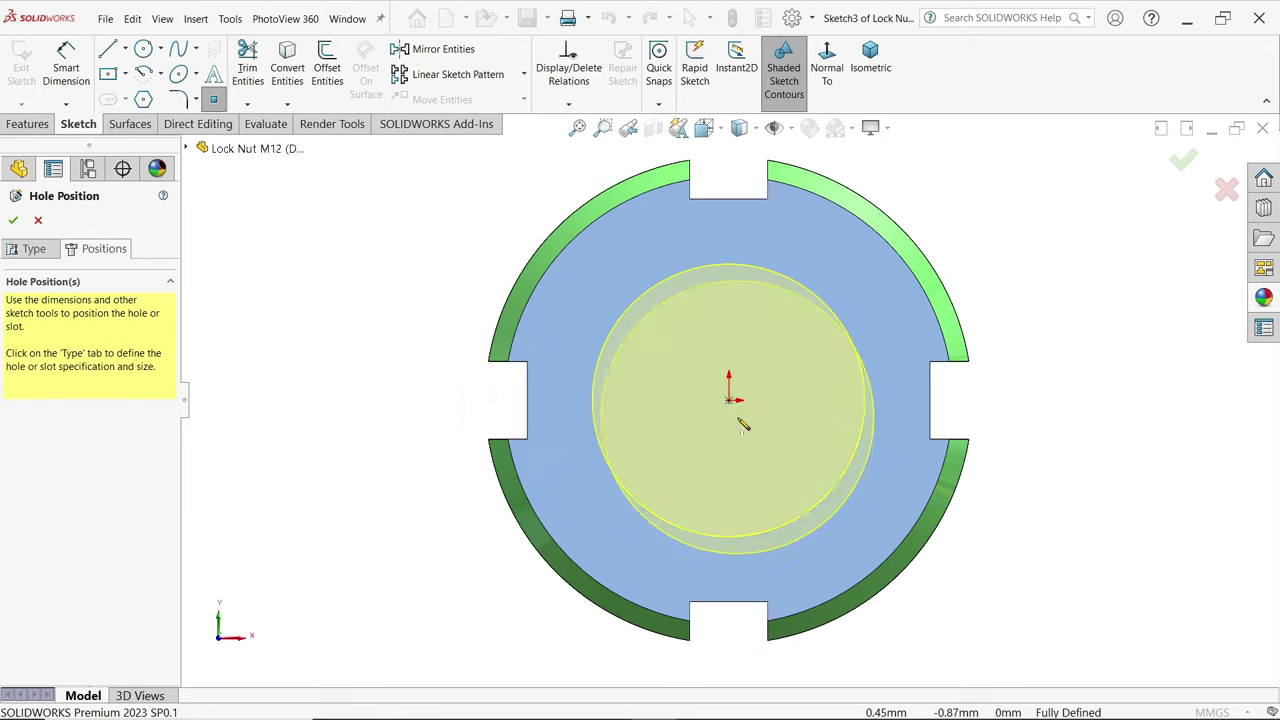
click(13, 220)
middle_drag(434, 294, 358, 352)
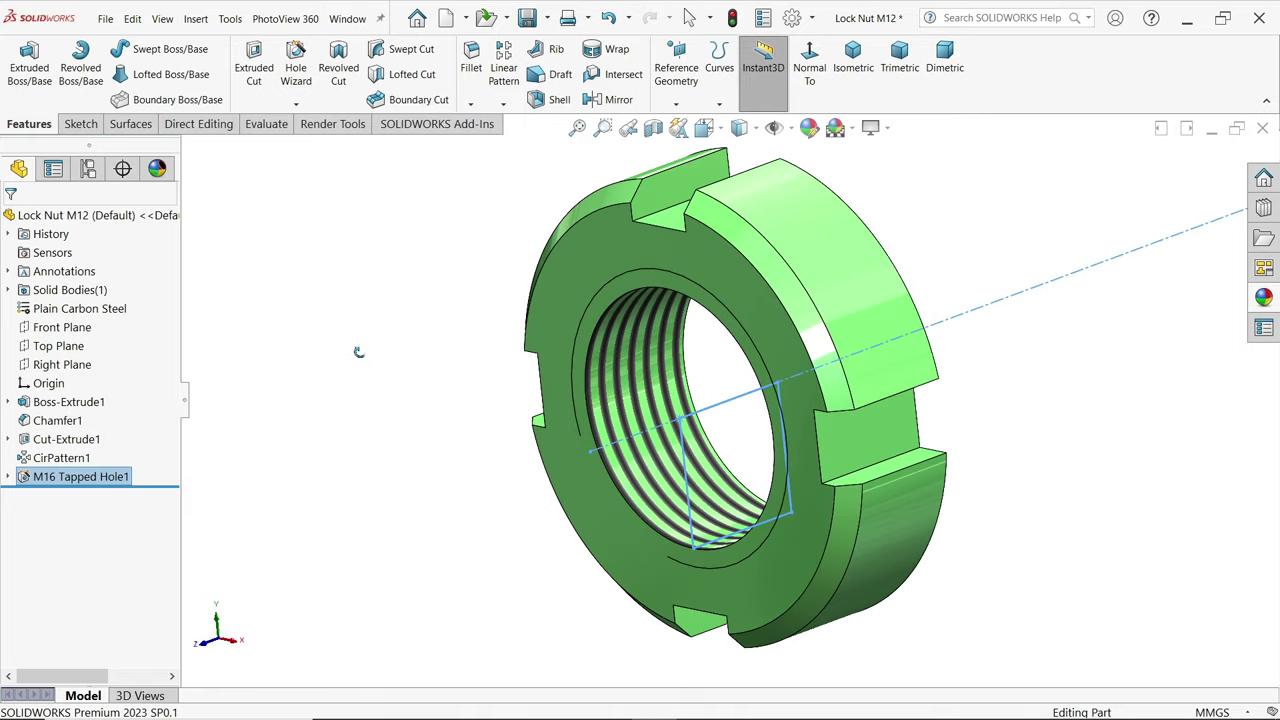
click(58, 402)
scroll(568, 380, up, 1)
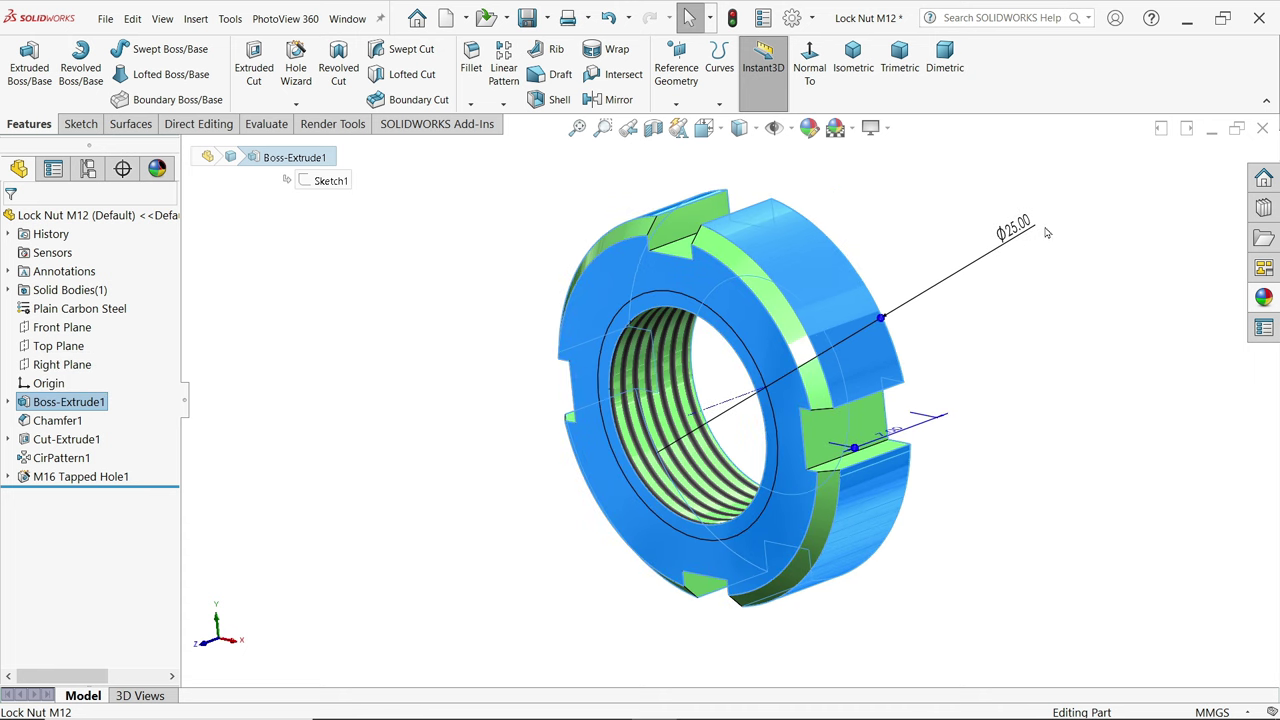
- Change the Ø25.00 outer diameter dimension to 27 and rebuild the nut
double_click(1013, 228)
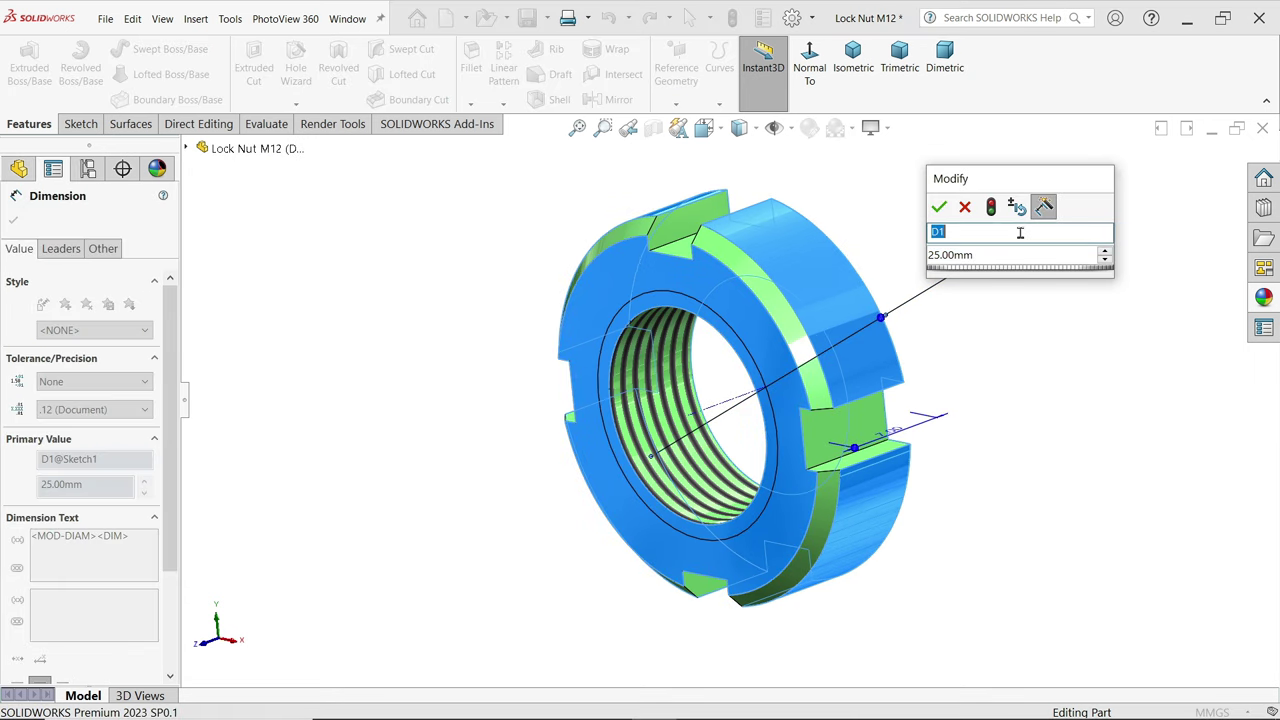
drag(987, 266, 915, 259)
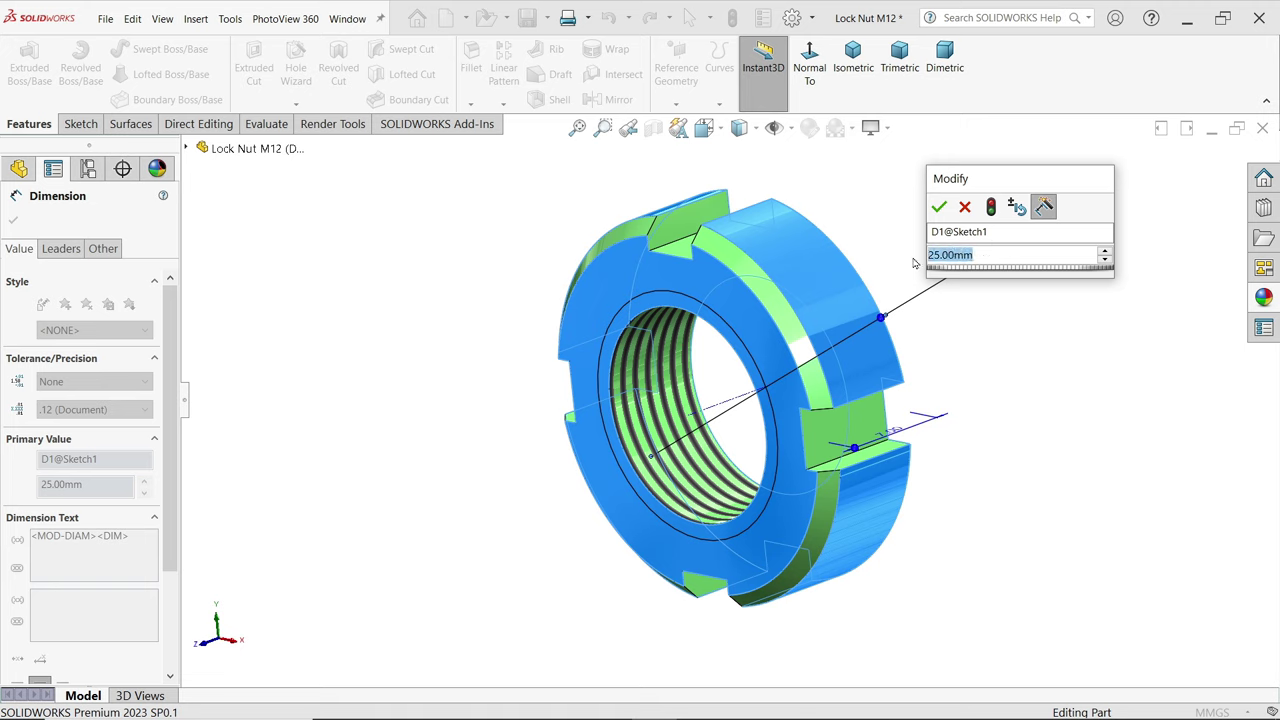
text(27)
click(938, 206)
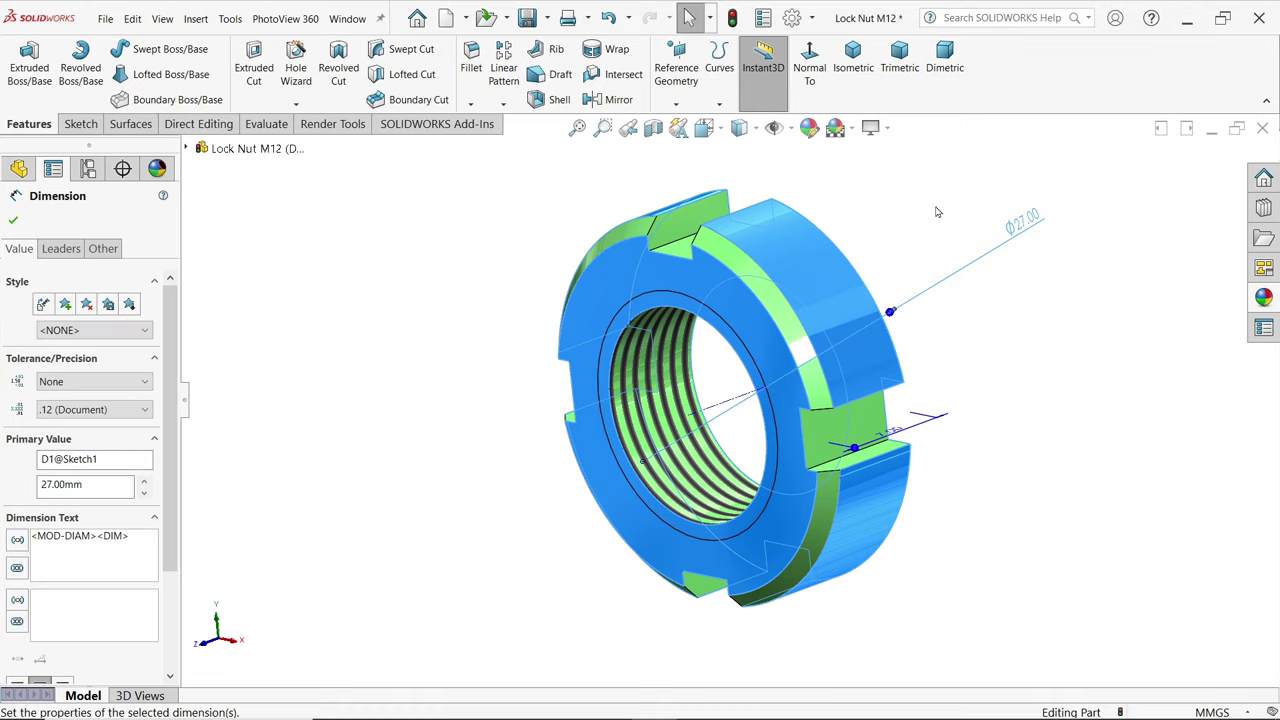
click(938, 212)
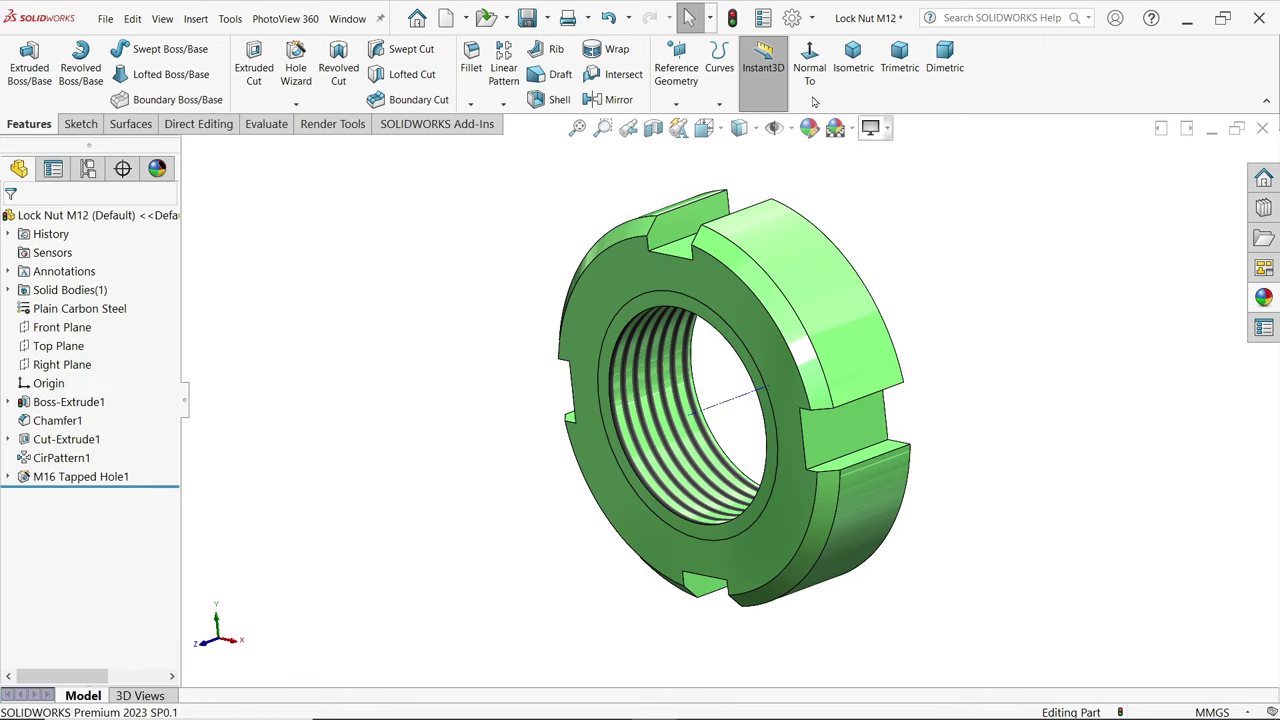
click(734, 19)
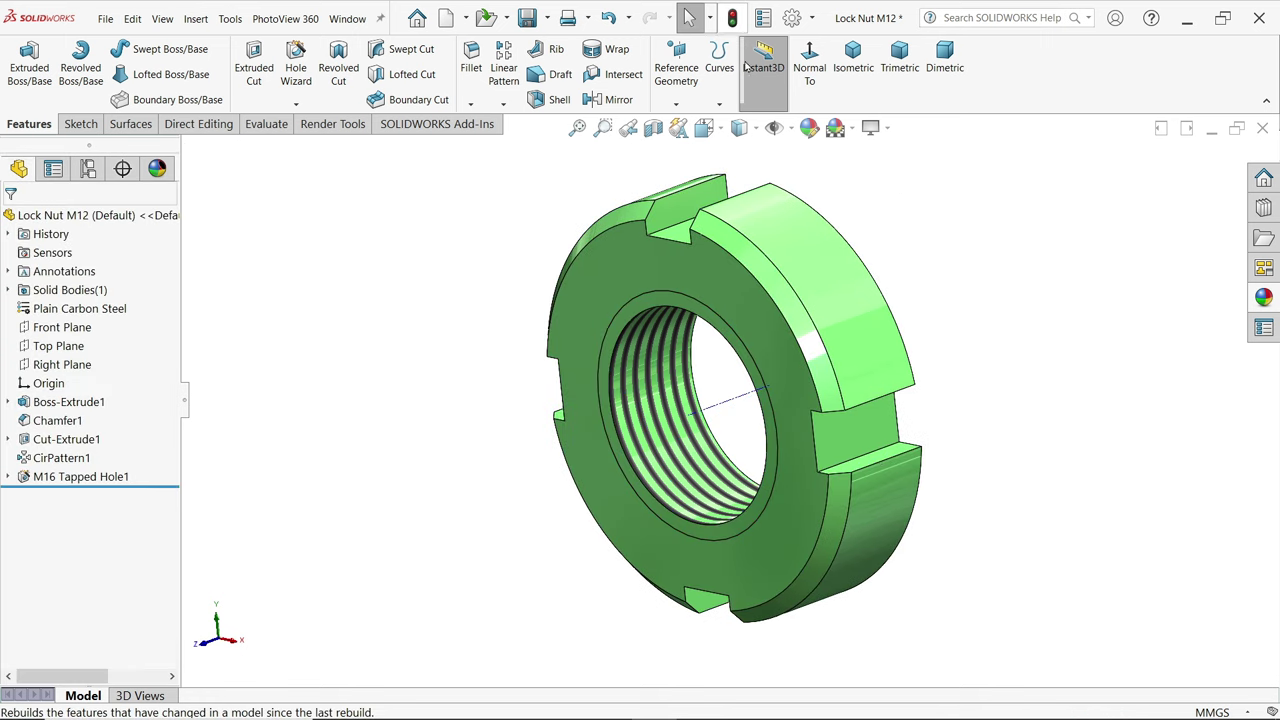
- Use Save As to rename 'Lock Nut M12' to 'Lock Nut M15' and save
click(548, 19)
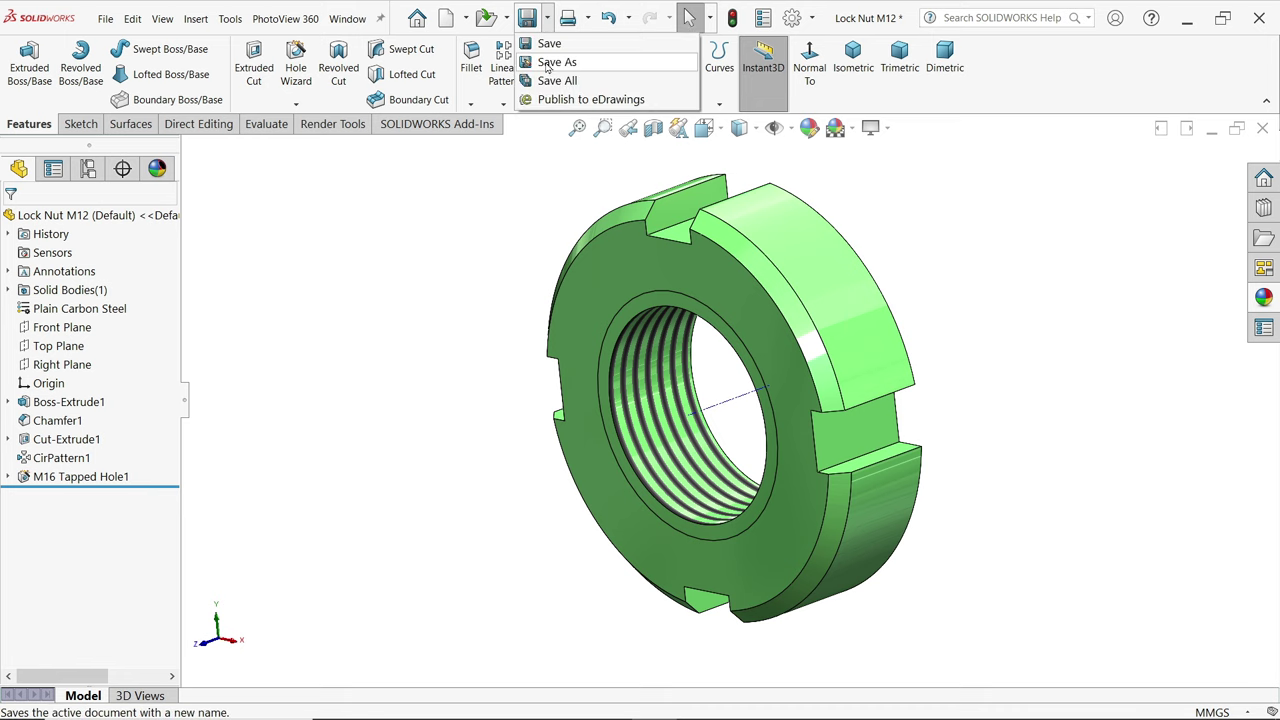
click(552, 62)
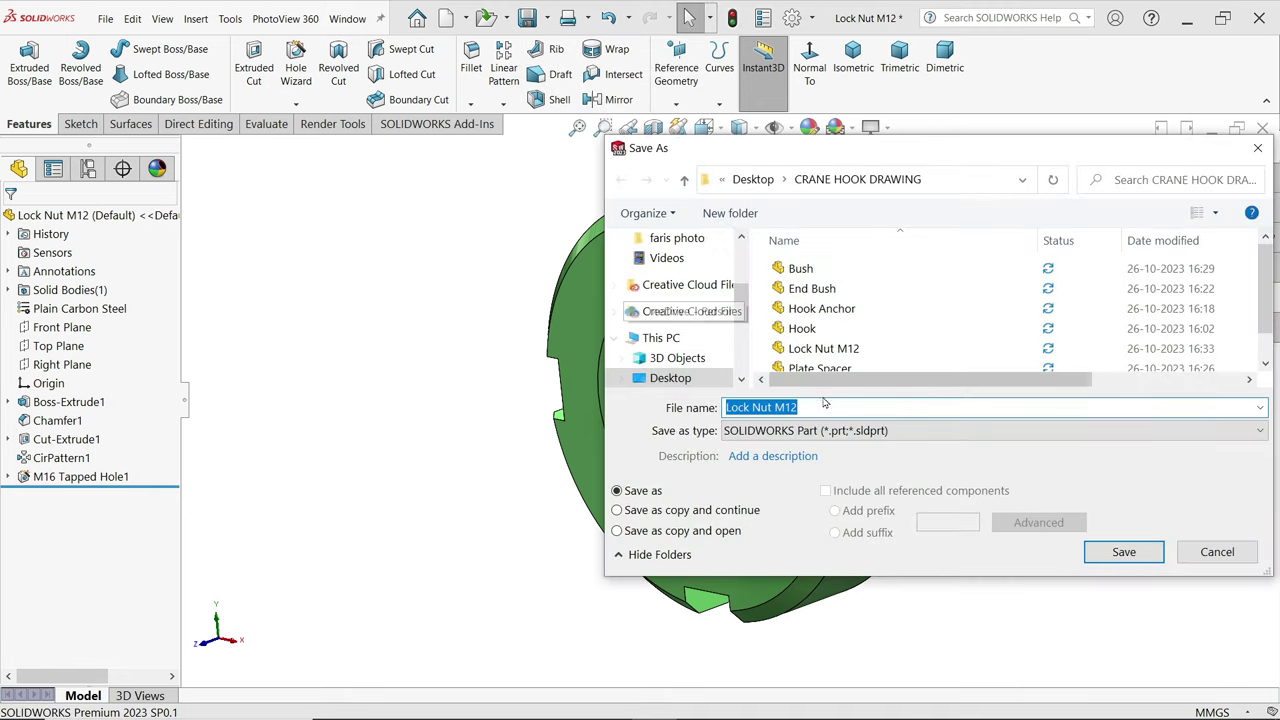
click(808, 407)
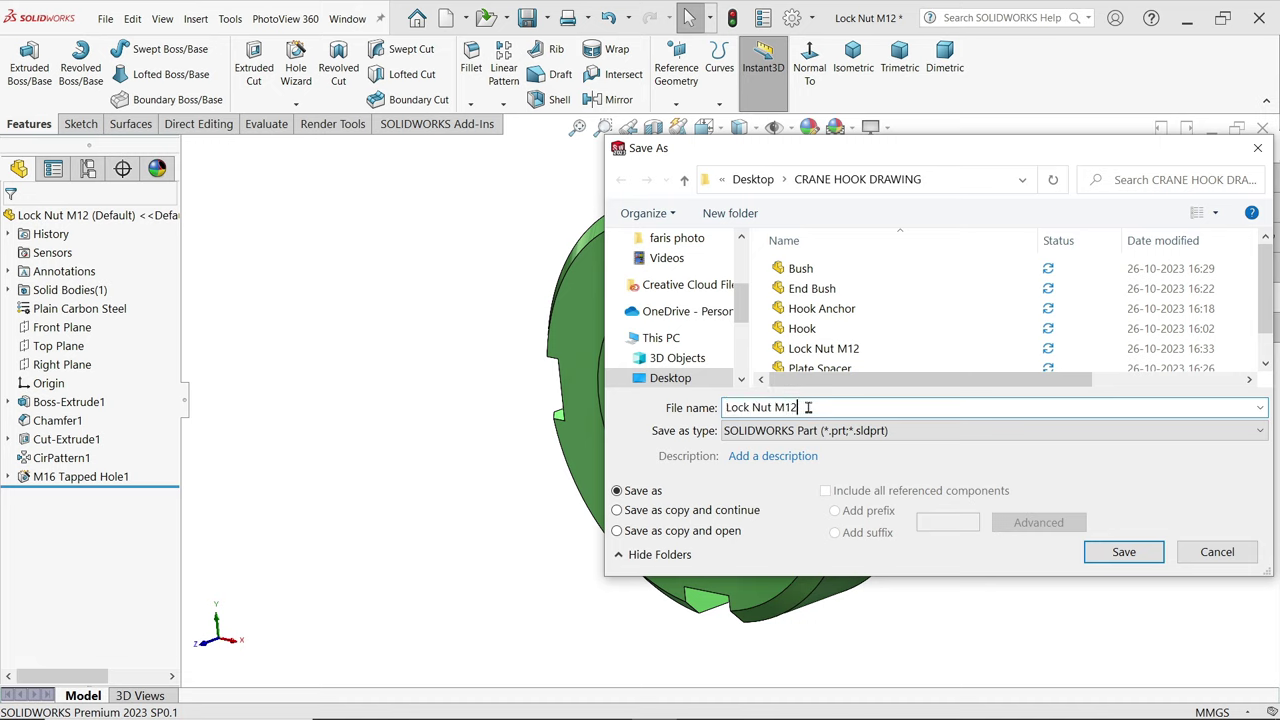
key(BackSpace)
text(5)
click(1113, 560)
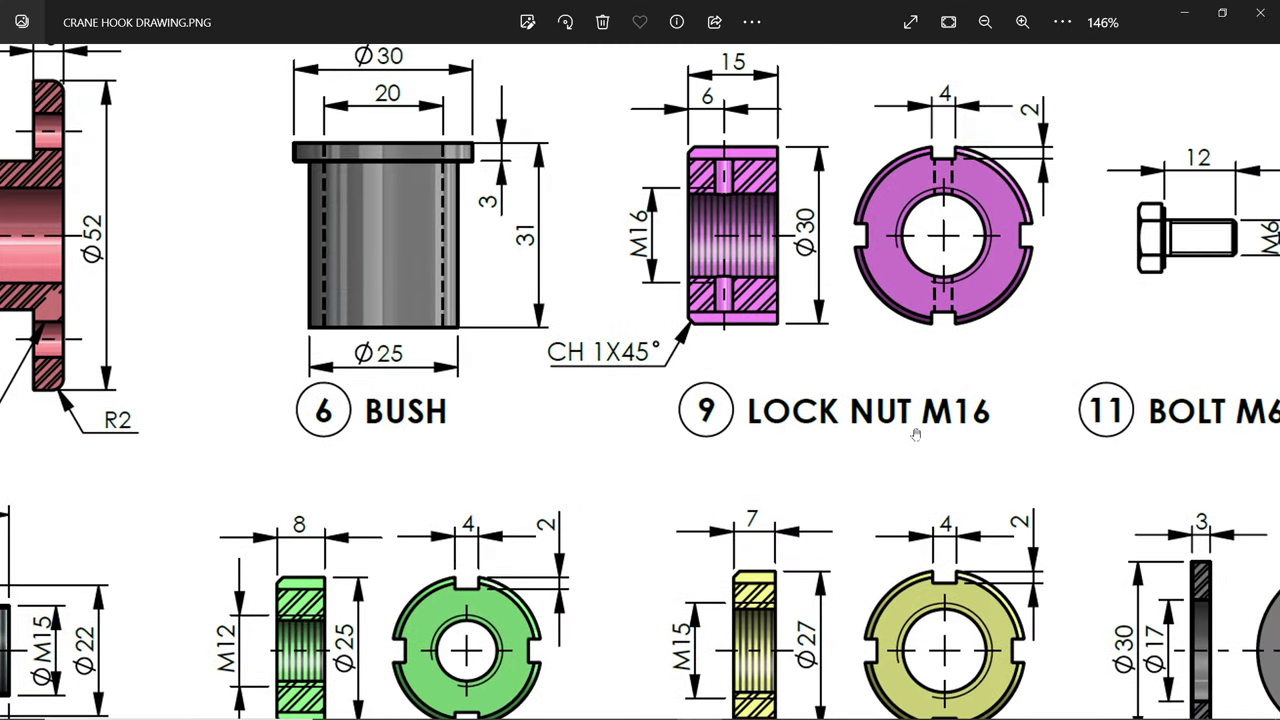
drag(965, 378, 945, 444)
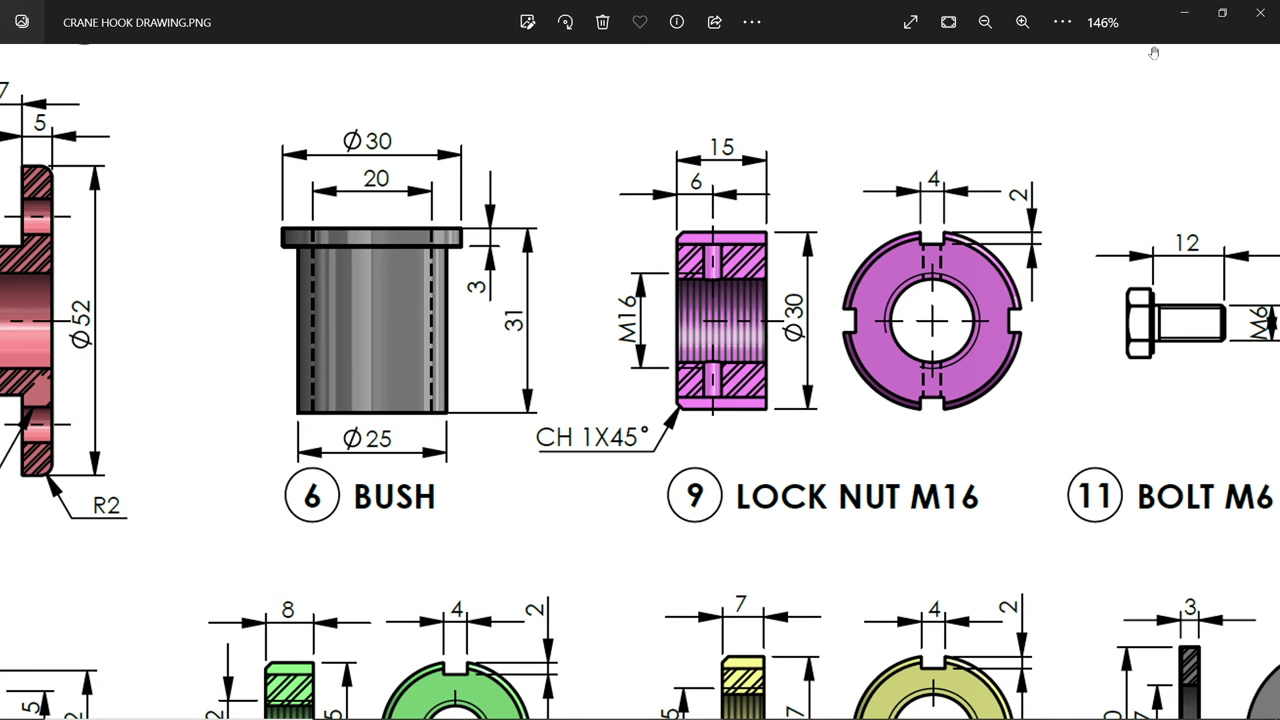
click(1186, 14)
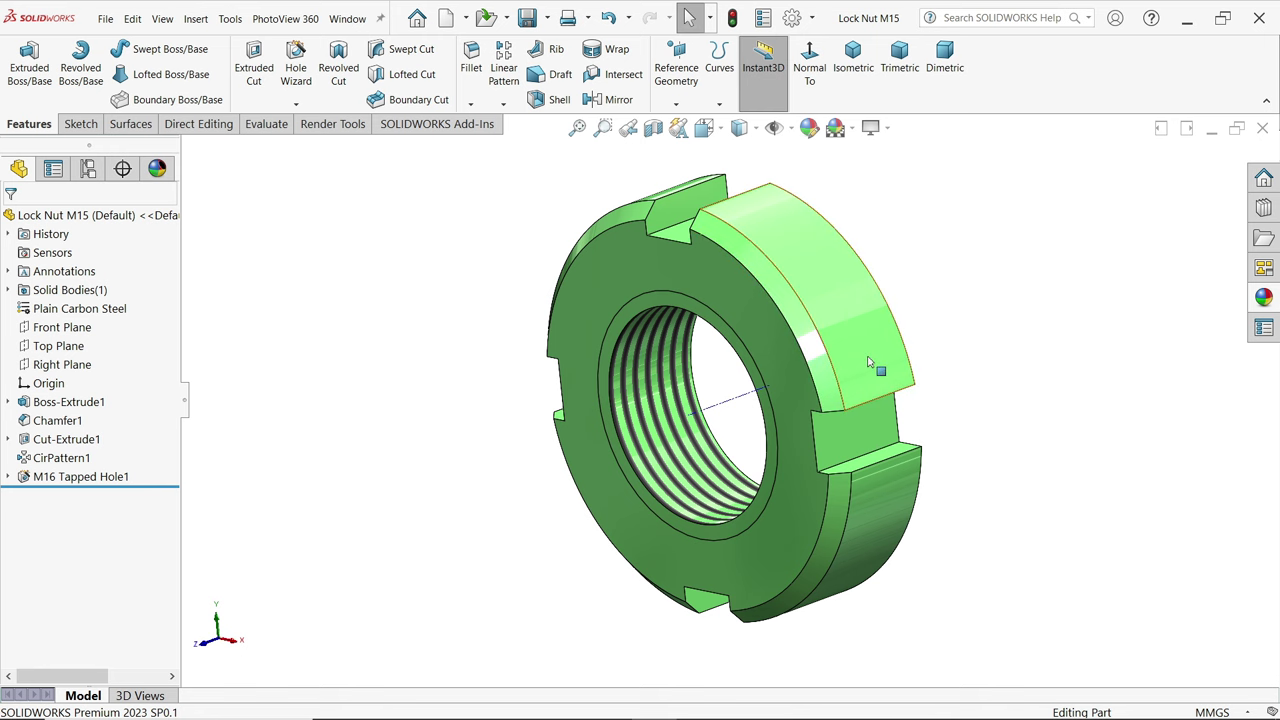
- Change the base extrusion's Ø27.00 diameter to 30 mm and rebuild the nut
click(74, 404)
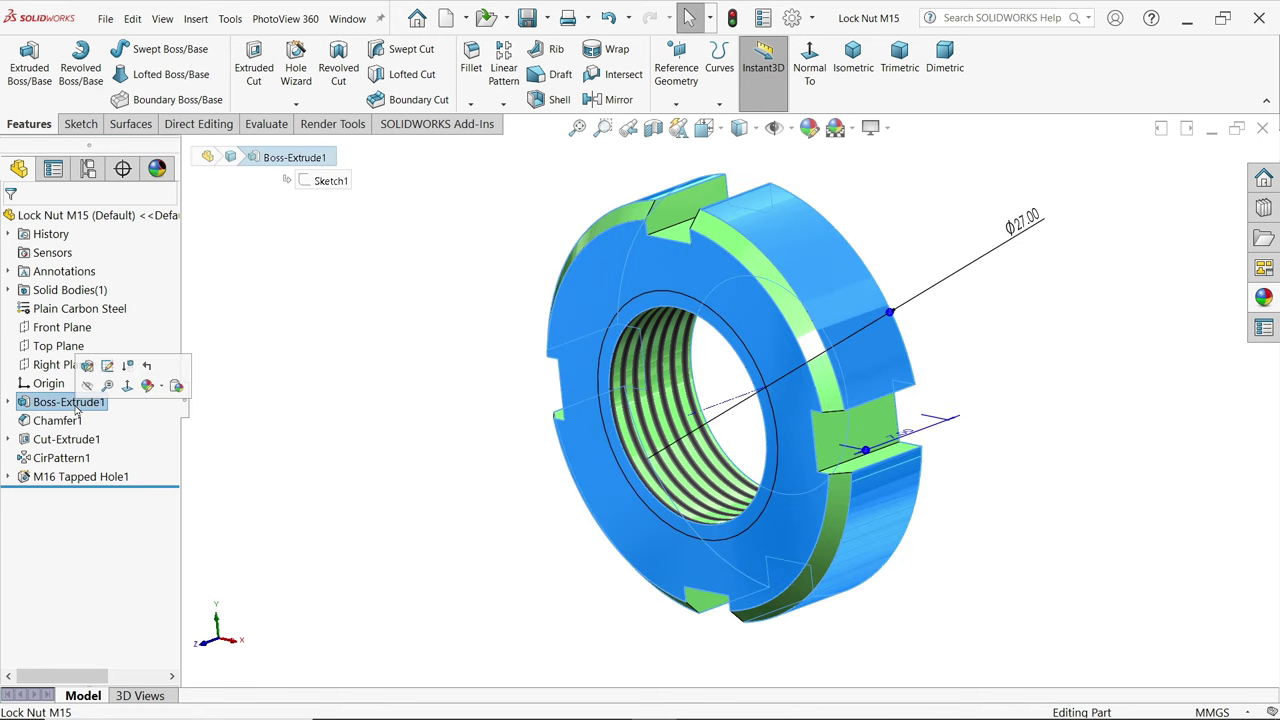
click(1020, 225)
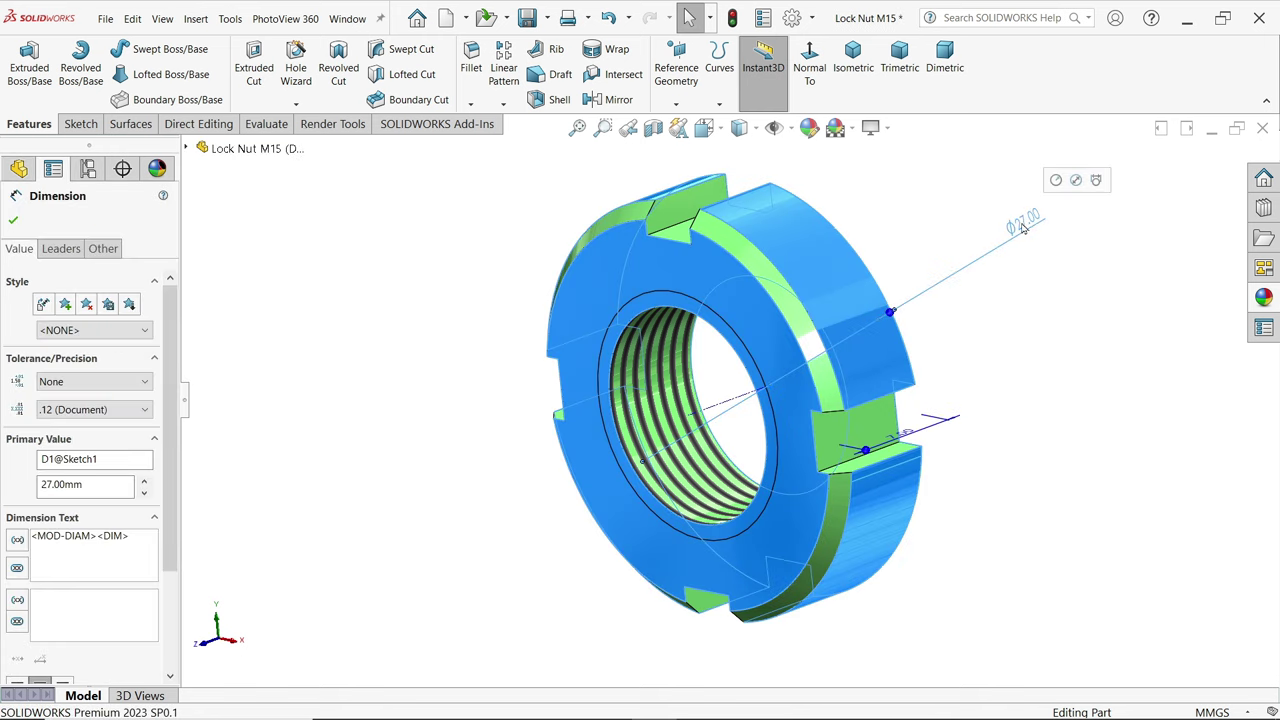
double_click(1022, 226)
text(30)
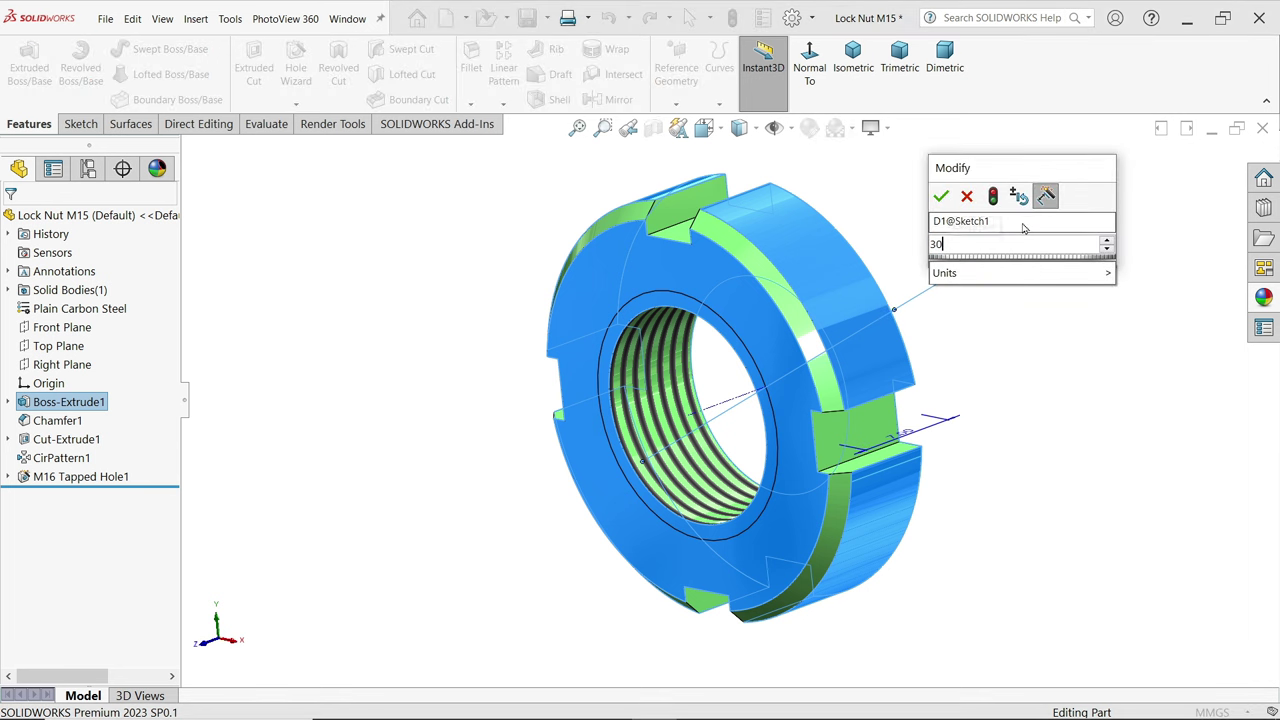
key(Return)
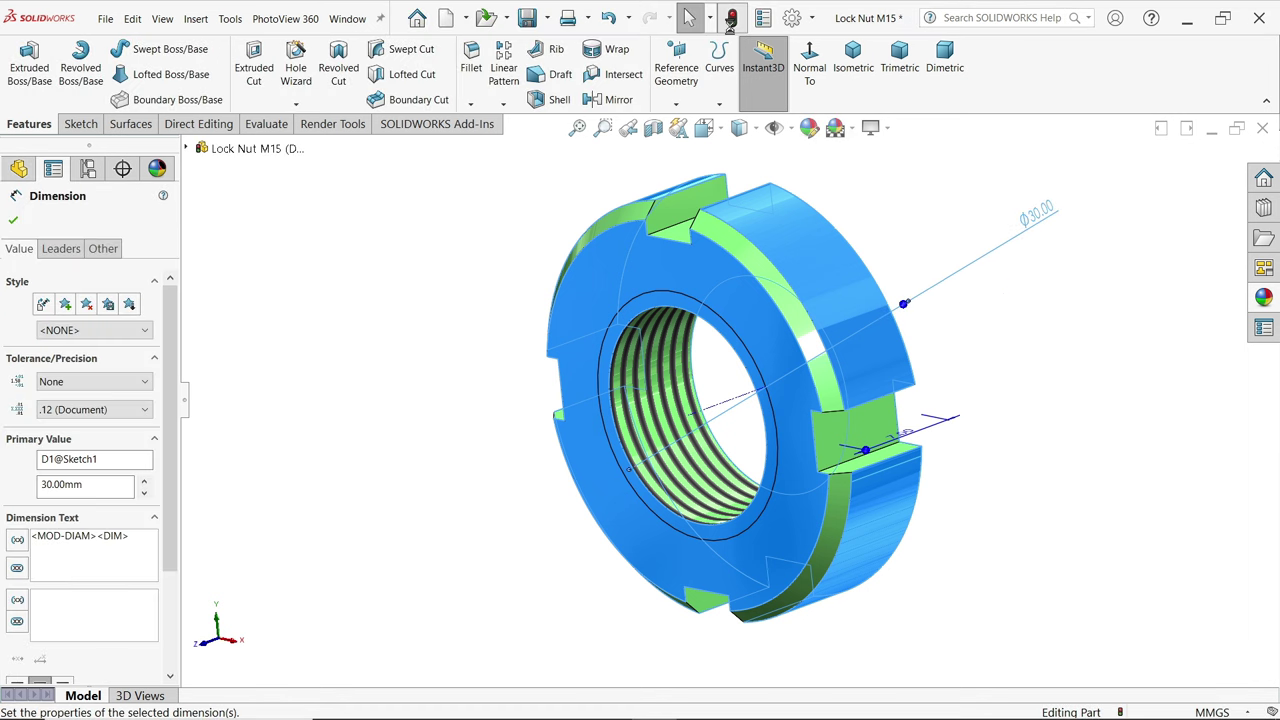
click(732, 18)
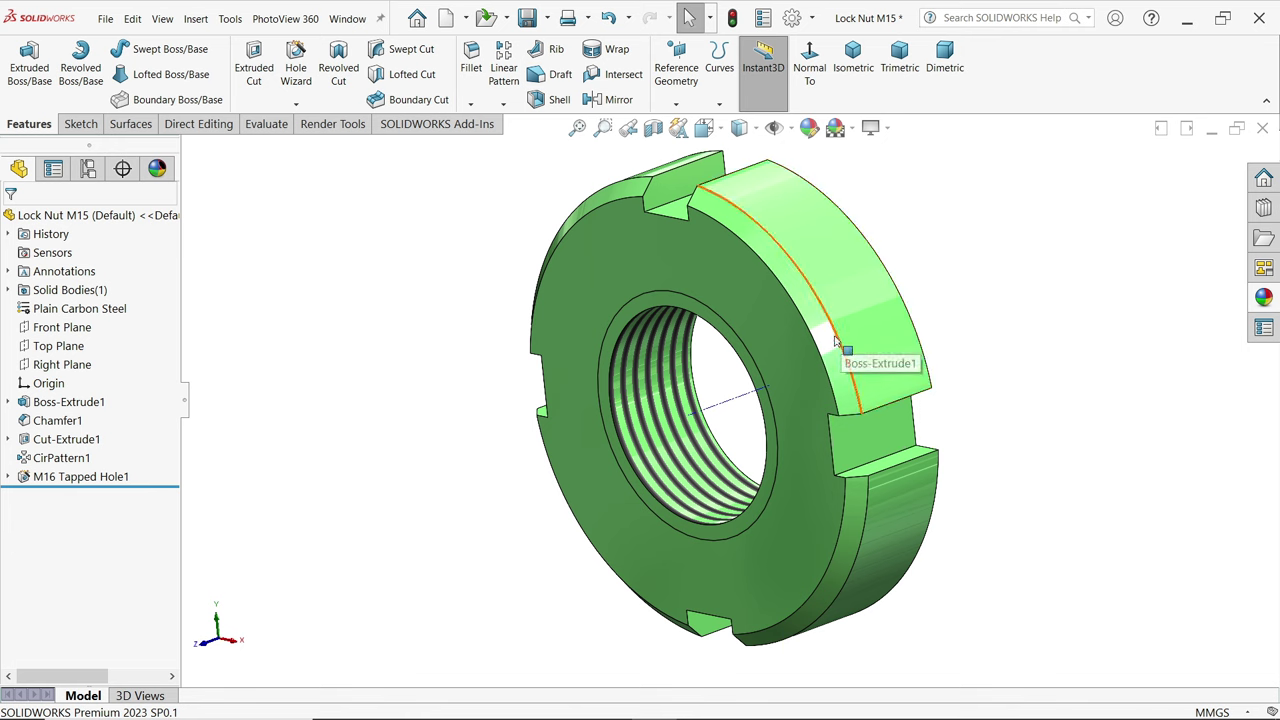
- Edit Boss-Extrude1 and set its depth to 15 mm
click(64, 405)
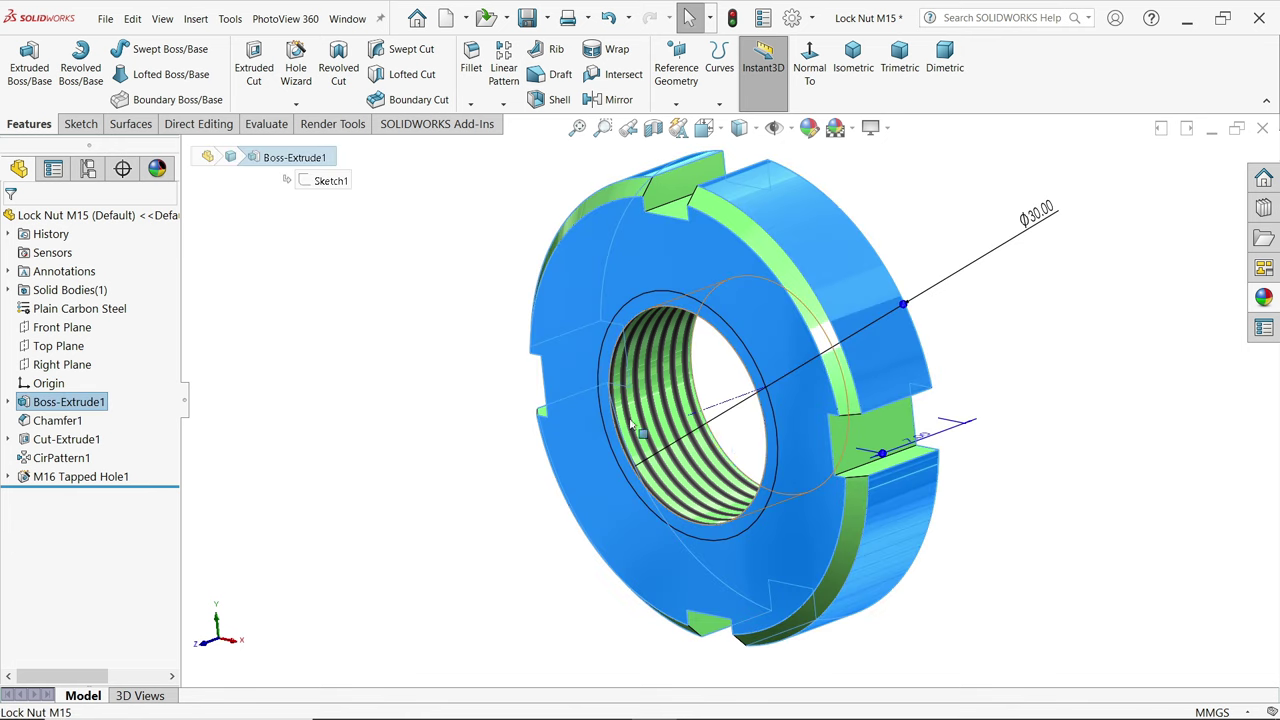
click(24, 402)
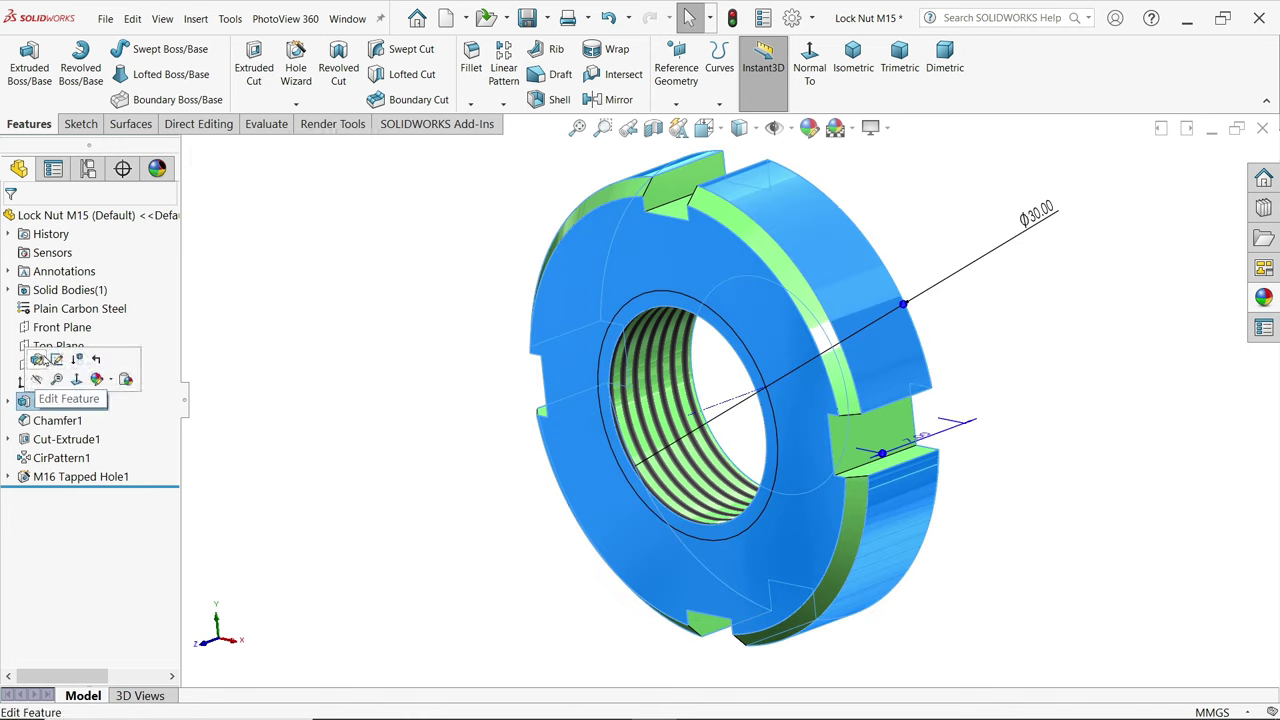
click(36, 362)
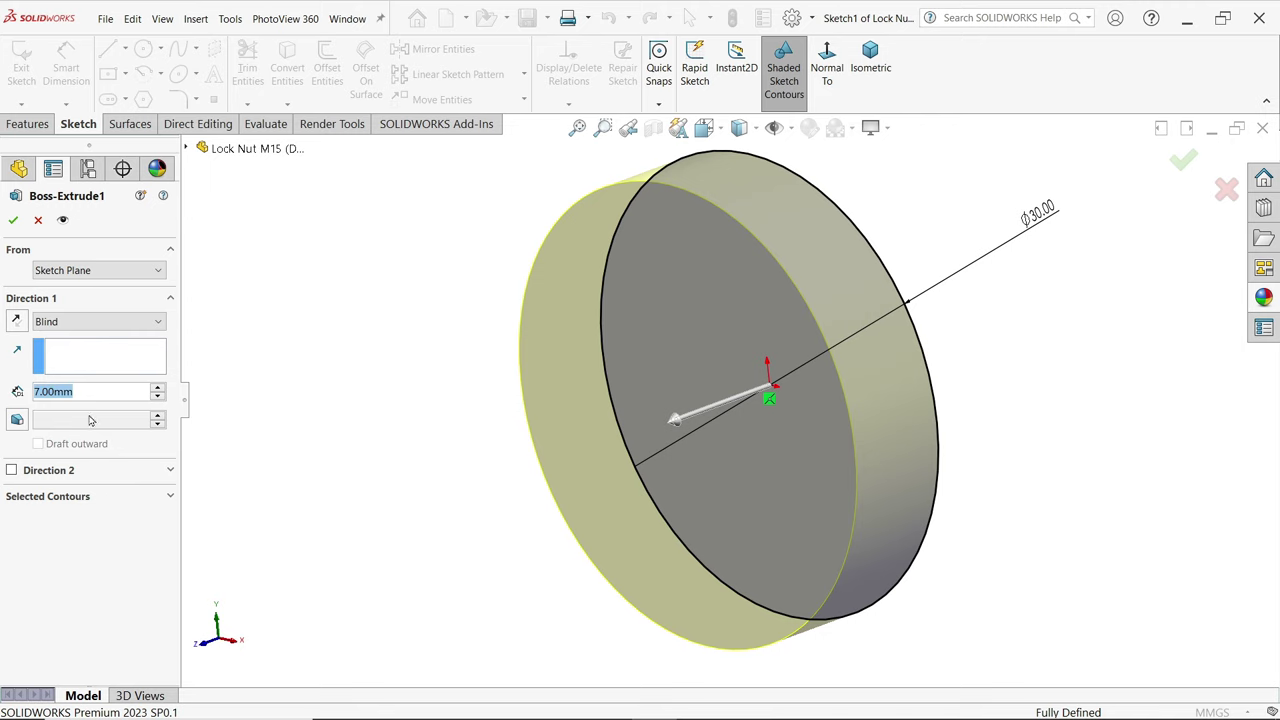
text(15)
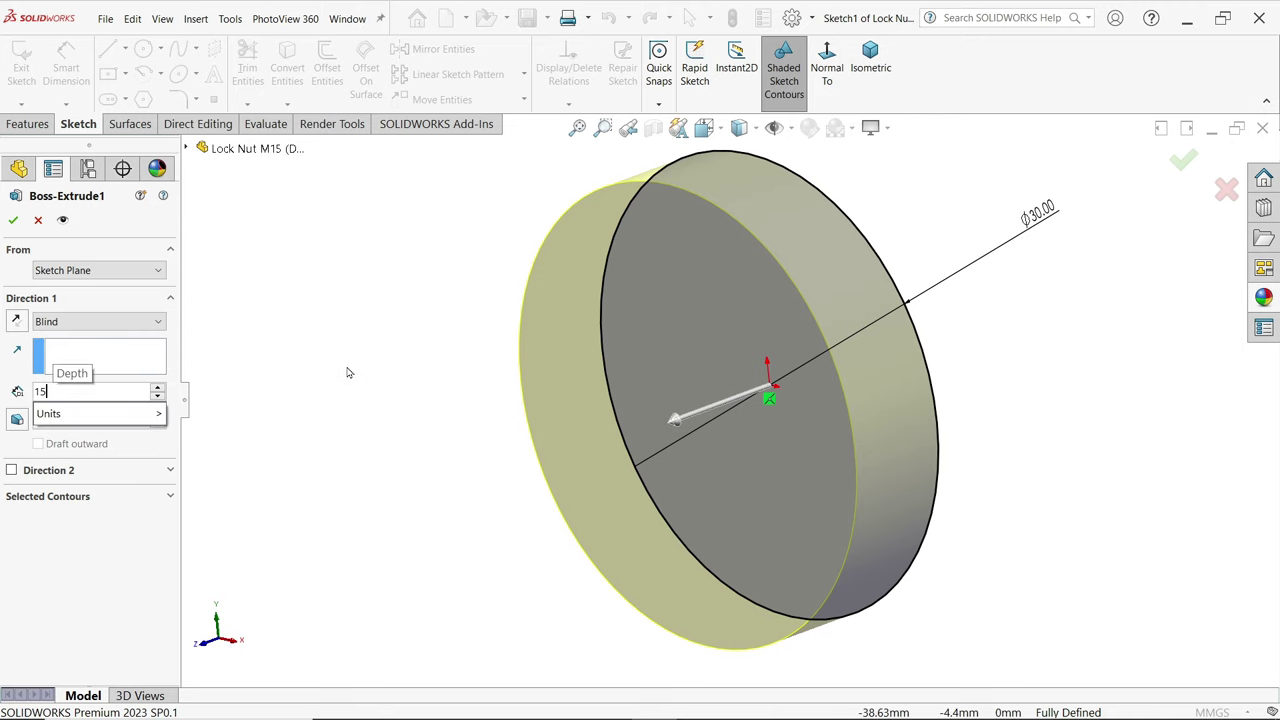
key(Return)
click(12, 221)
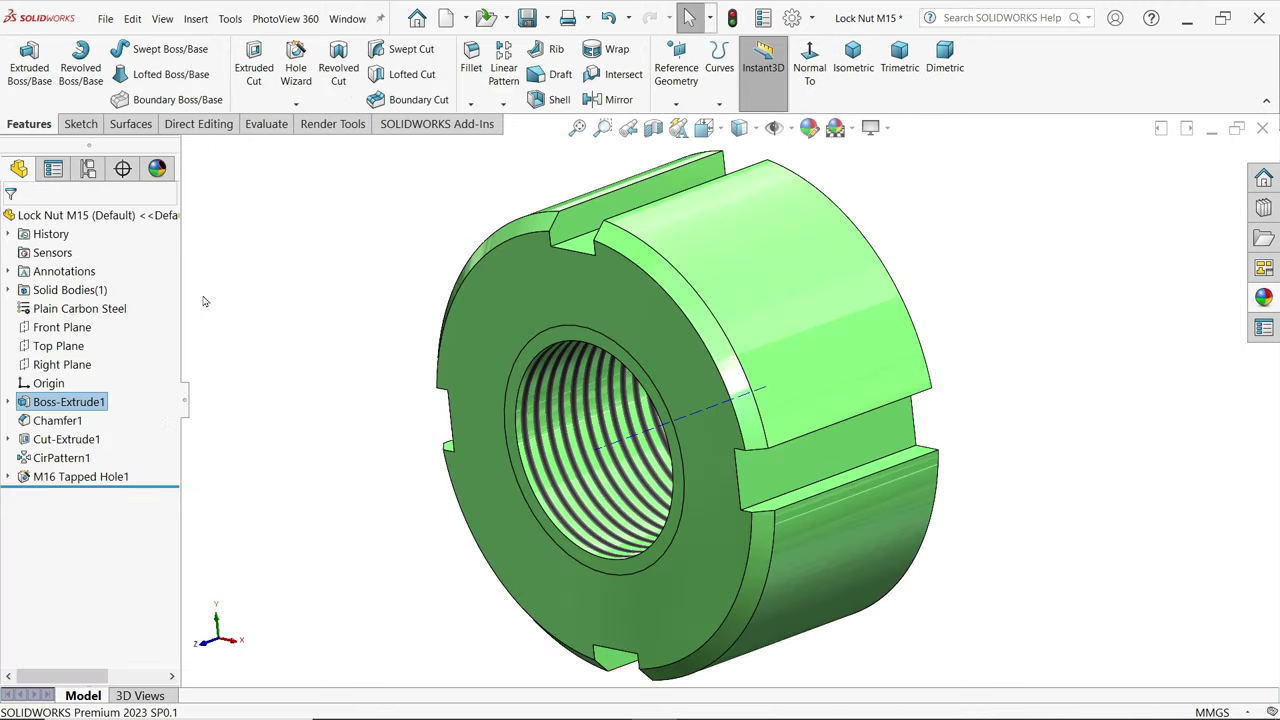
middle_drag(440, 358, 726, 463)
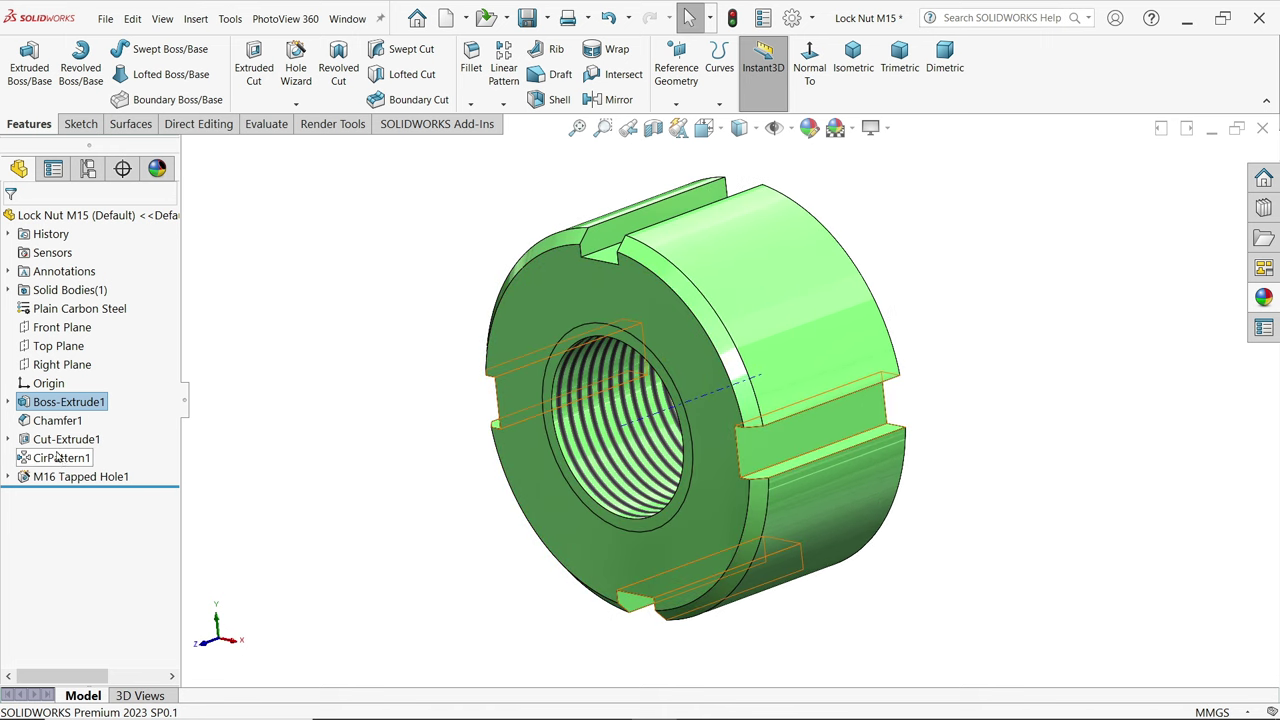
click(46, 421)
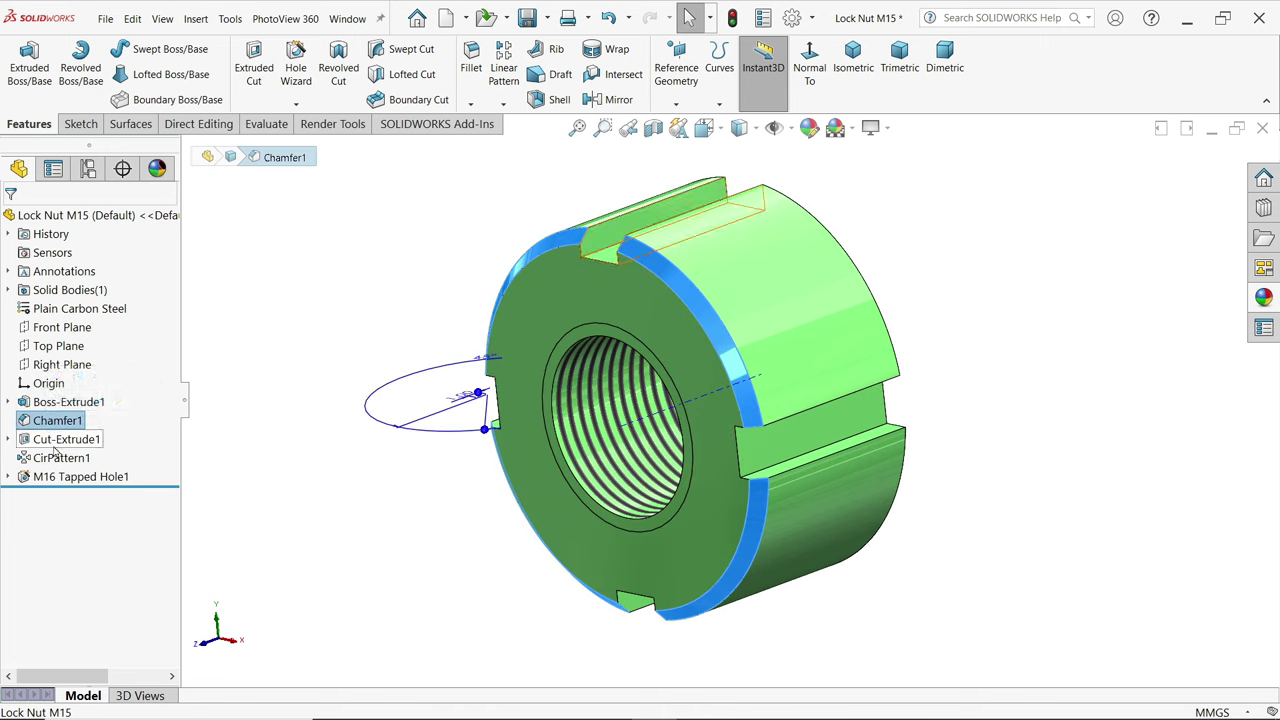
click(56, 440)
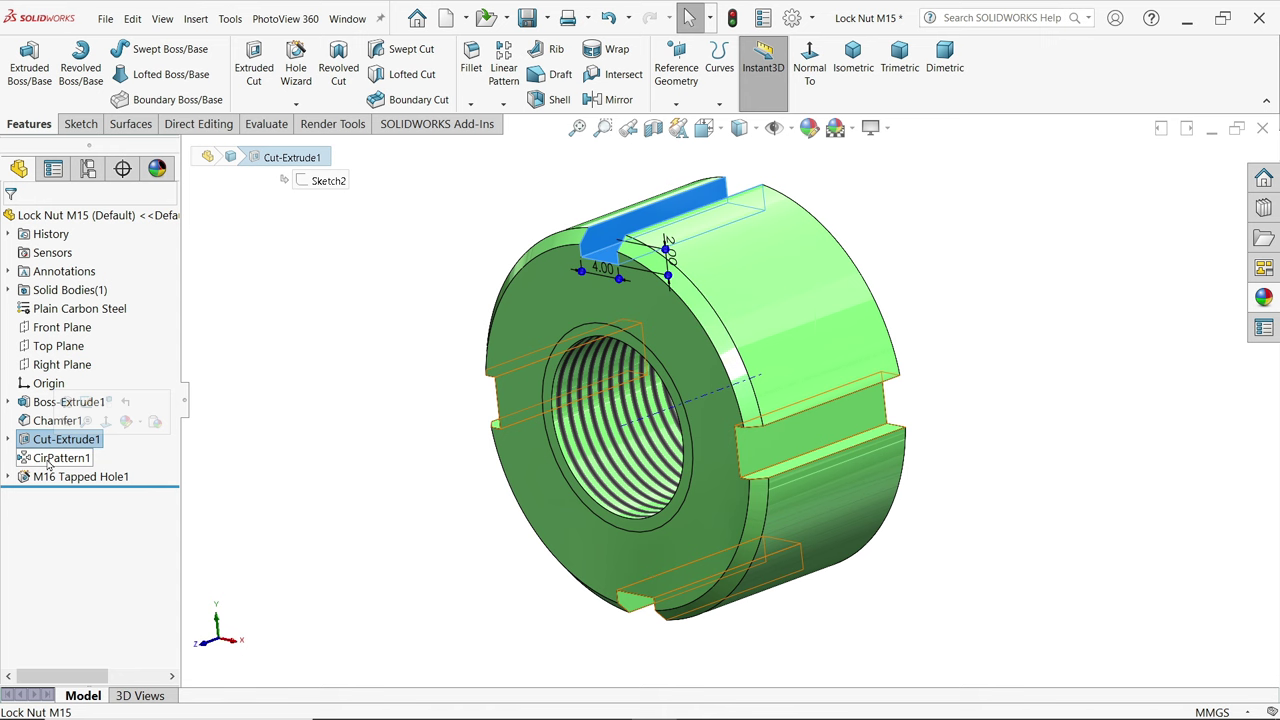
click(48, 459)
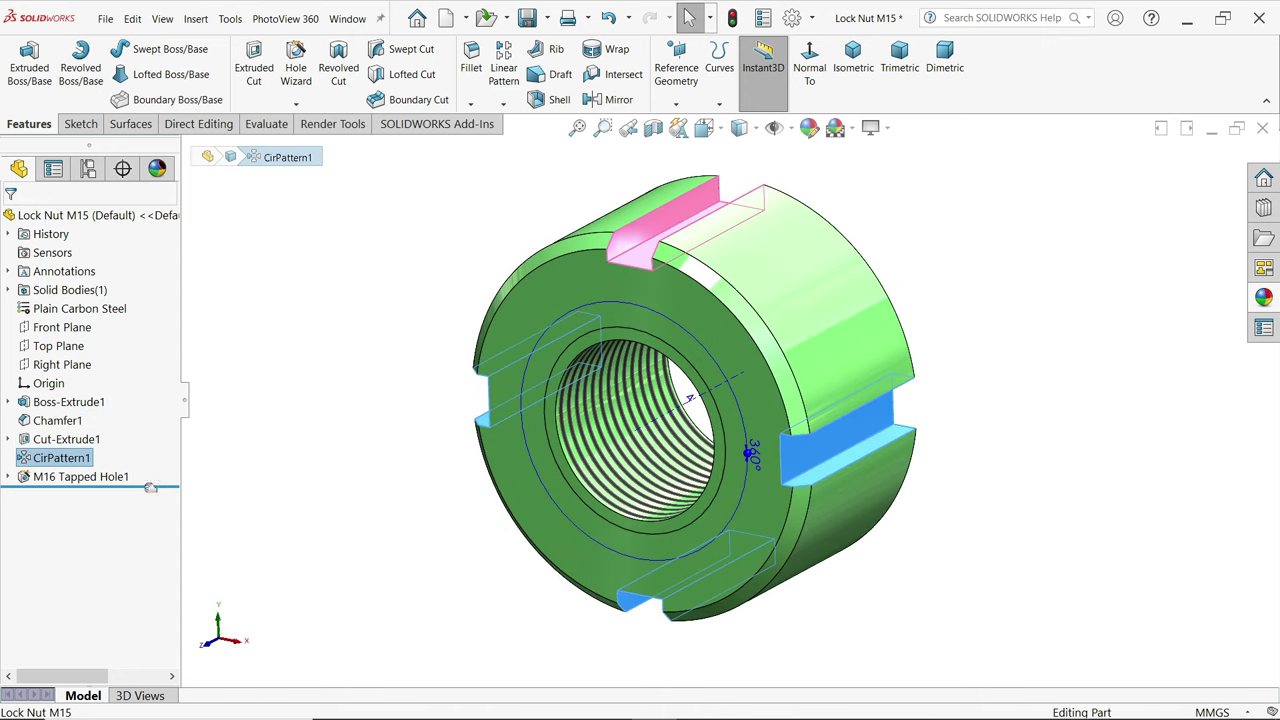
click(70, 478)
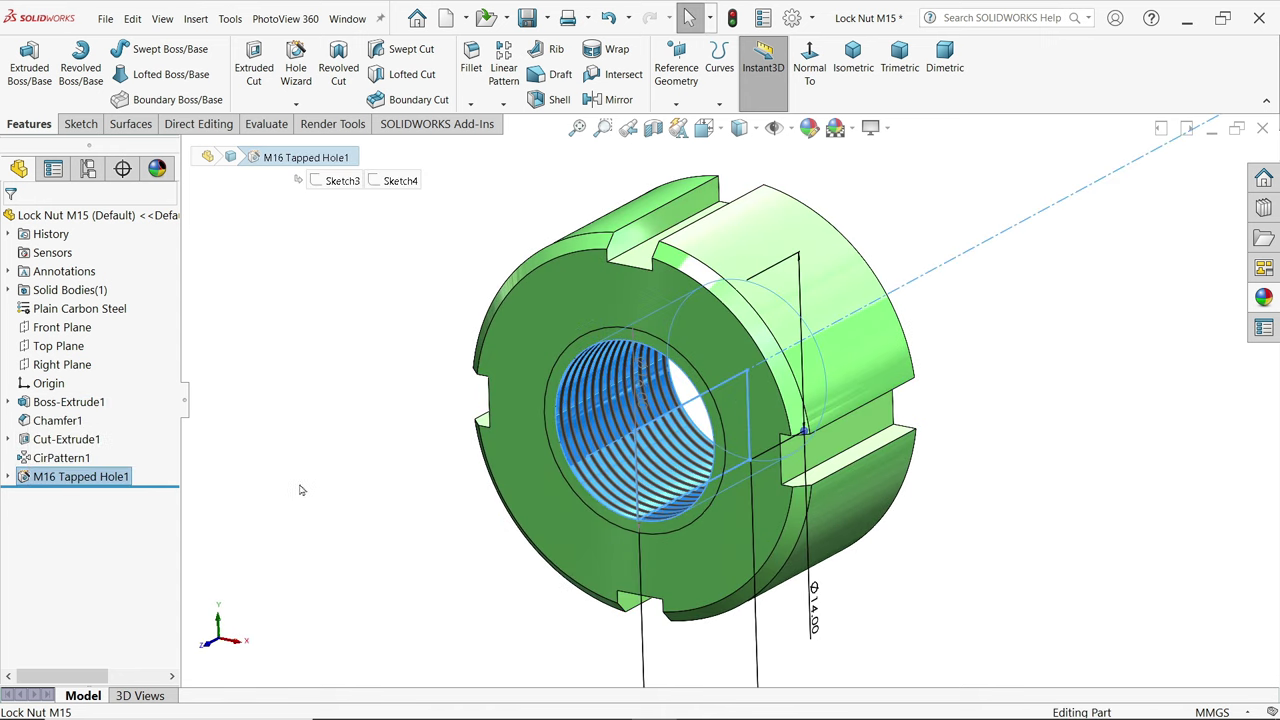
scroll(588, 478, up, 2)
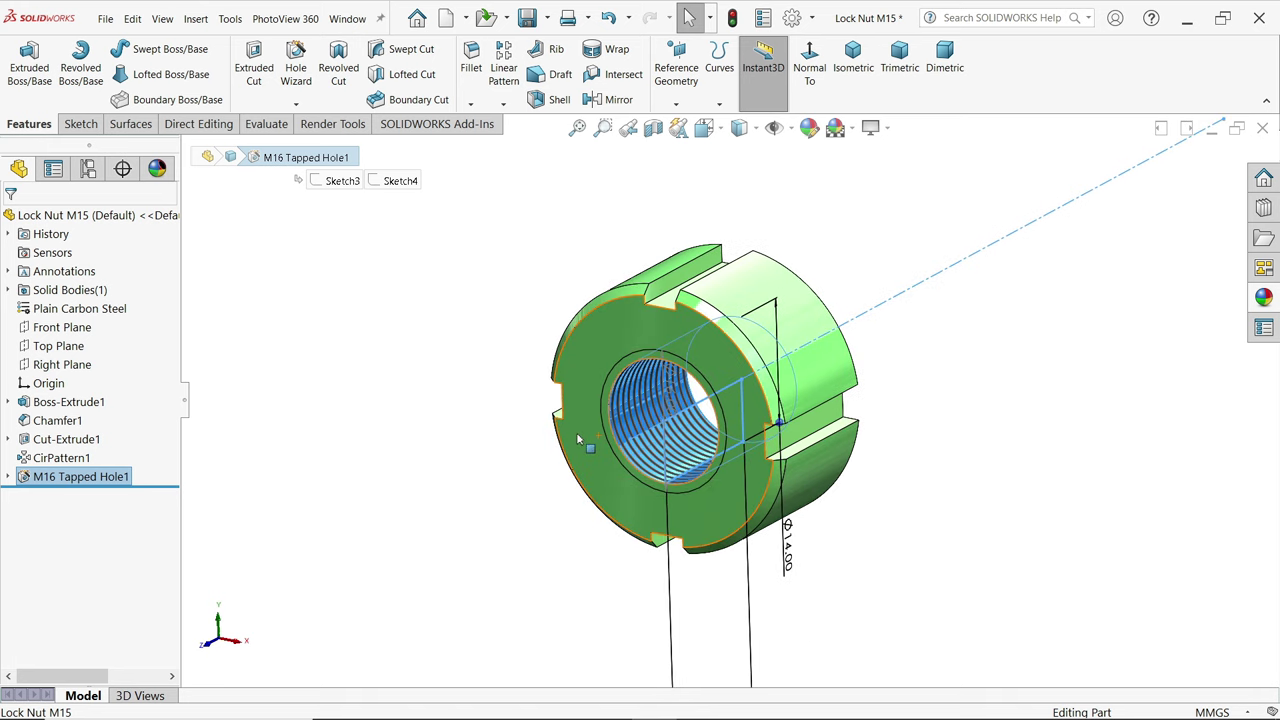
click(336, 388)
click(852, 58)
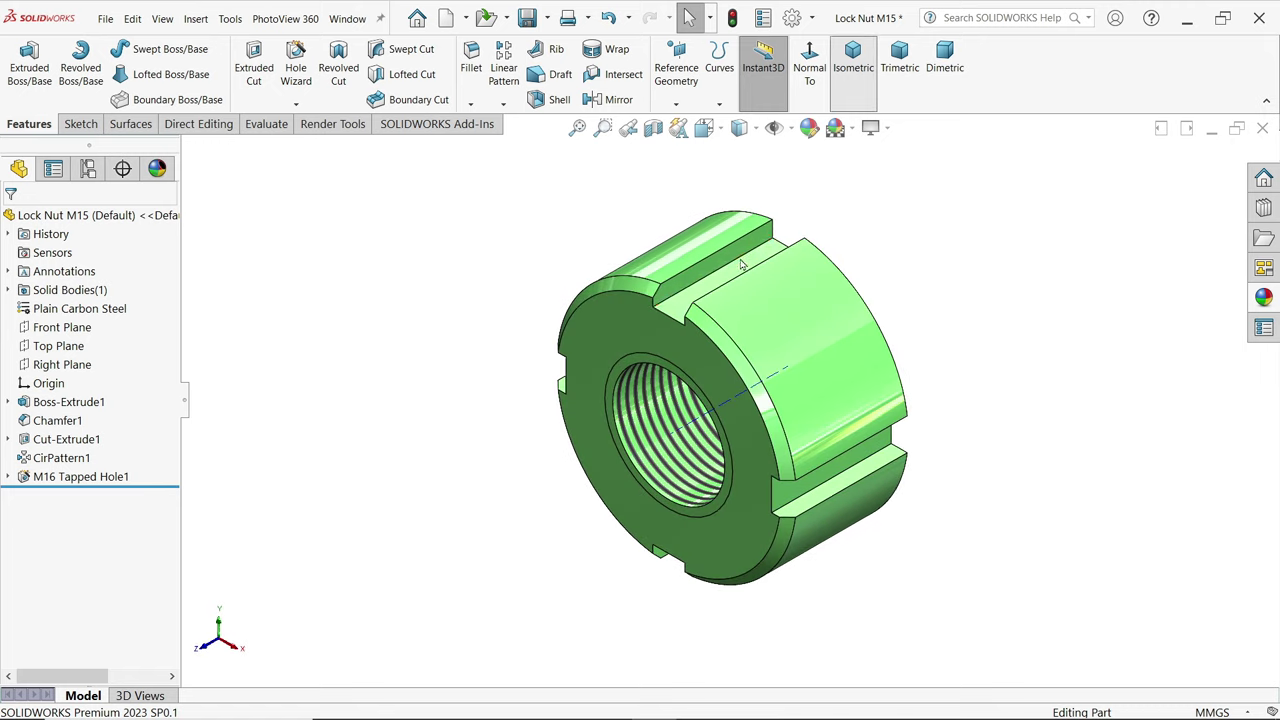
click(720, 295)
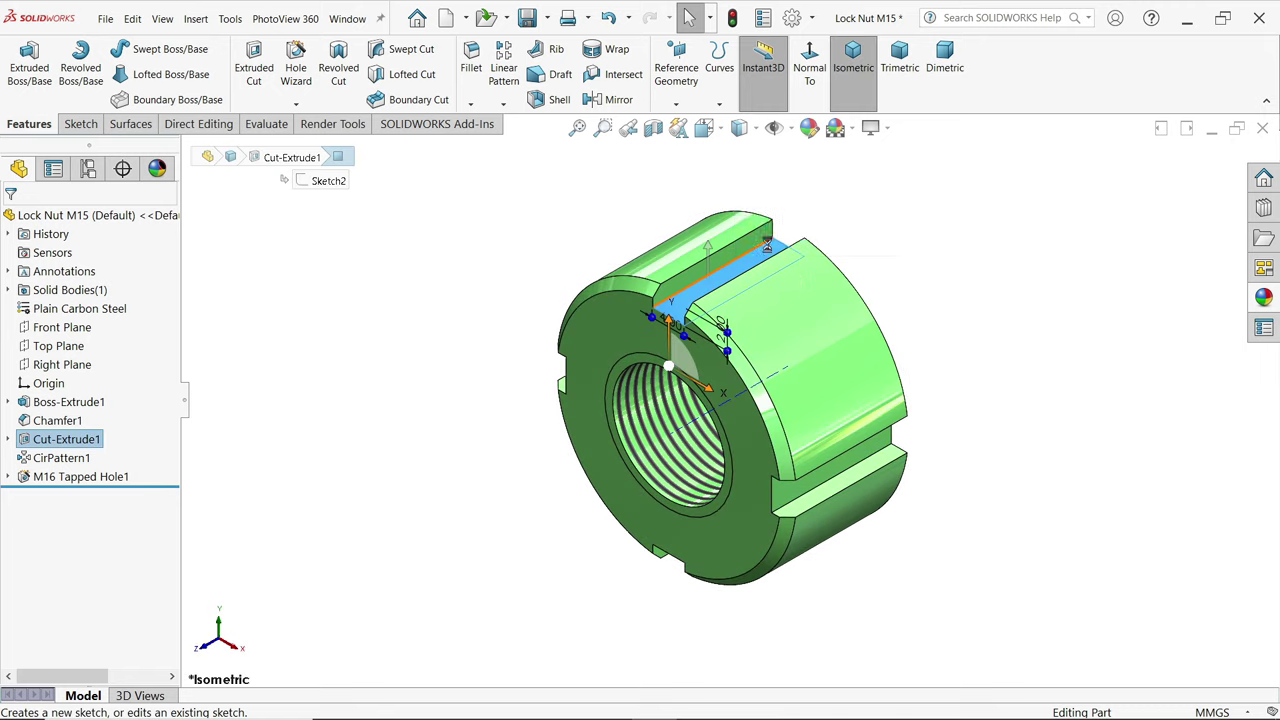
click(767, 244)
- Draw a Ø3 mm circle centred on the slot centreline
click(143, 48)
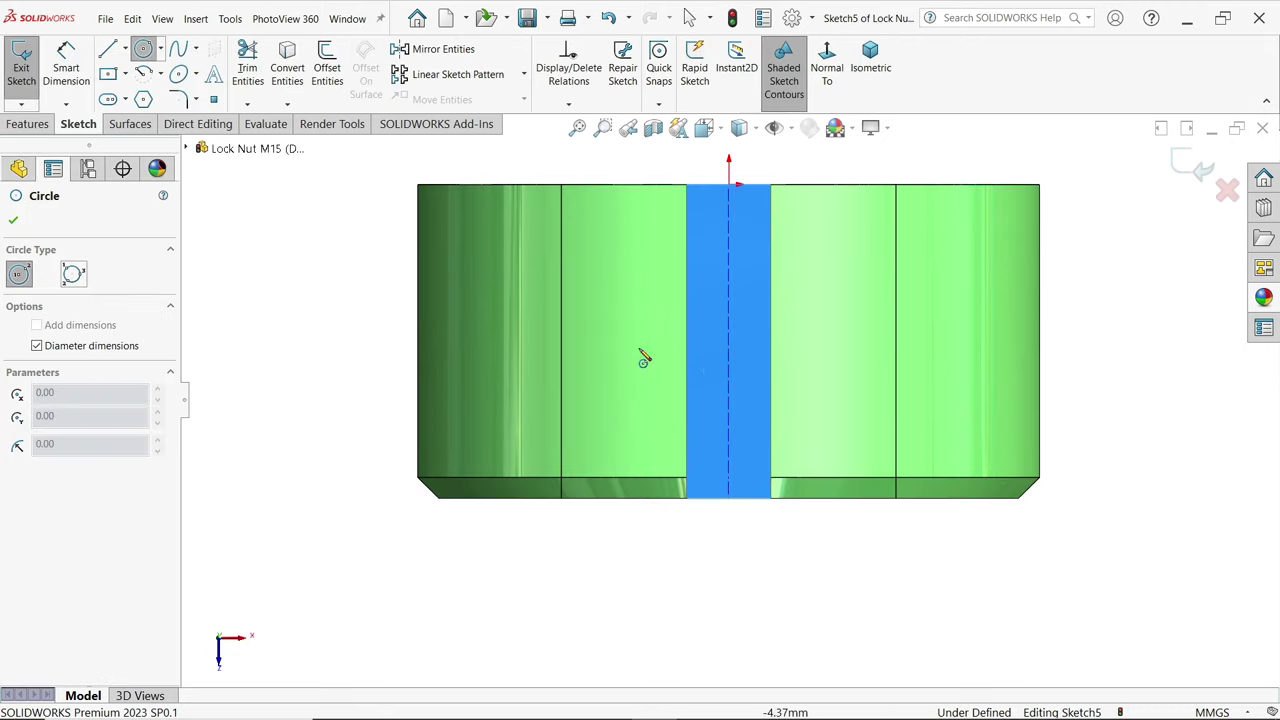
click(728, 381)
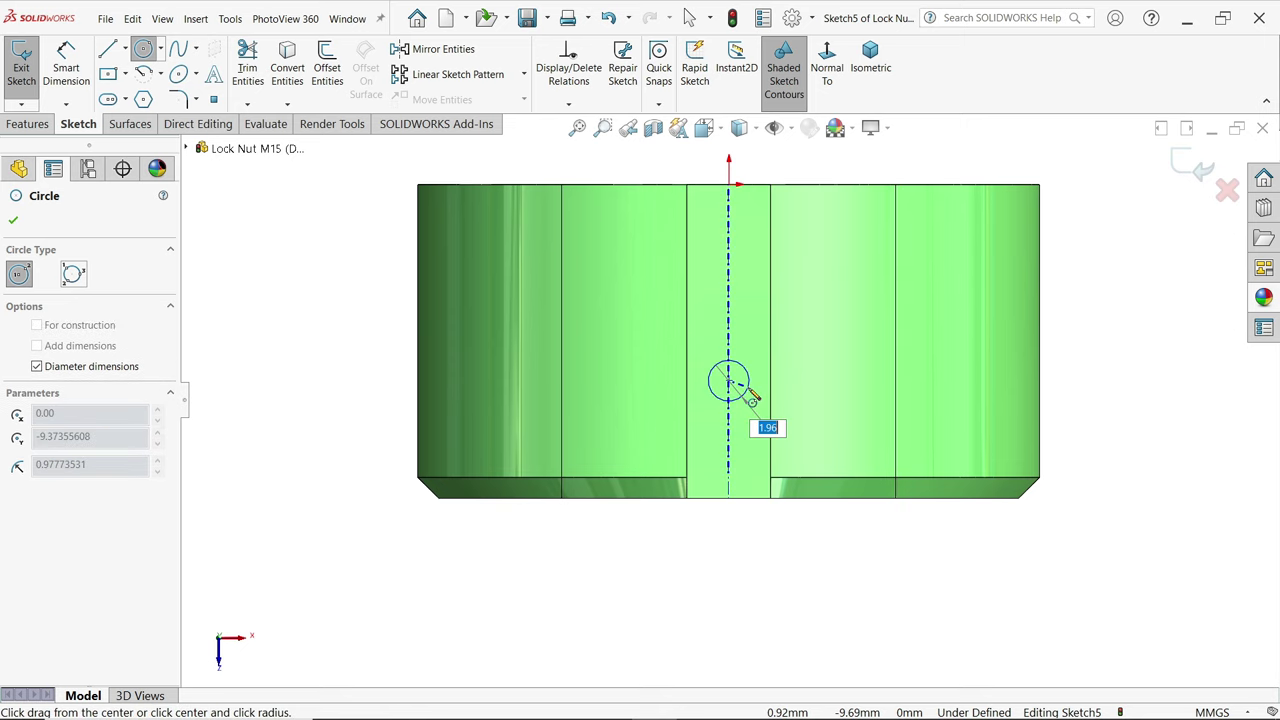
text(3)
key(Return)
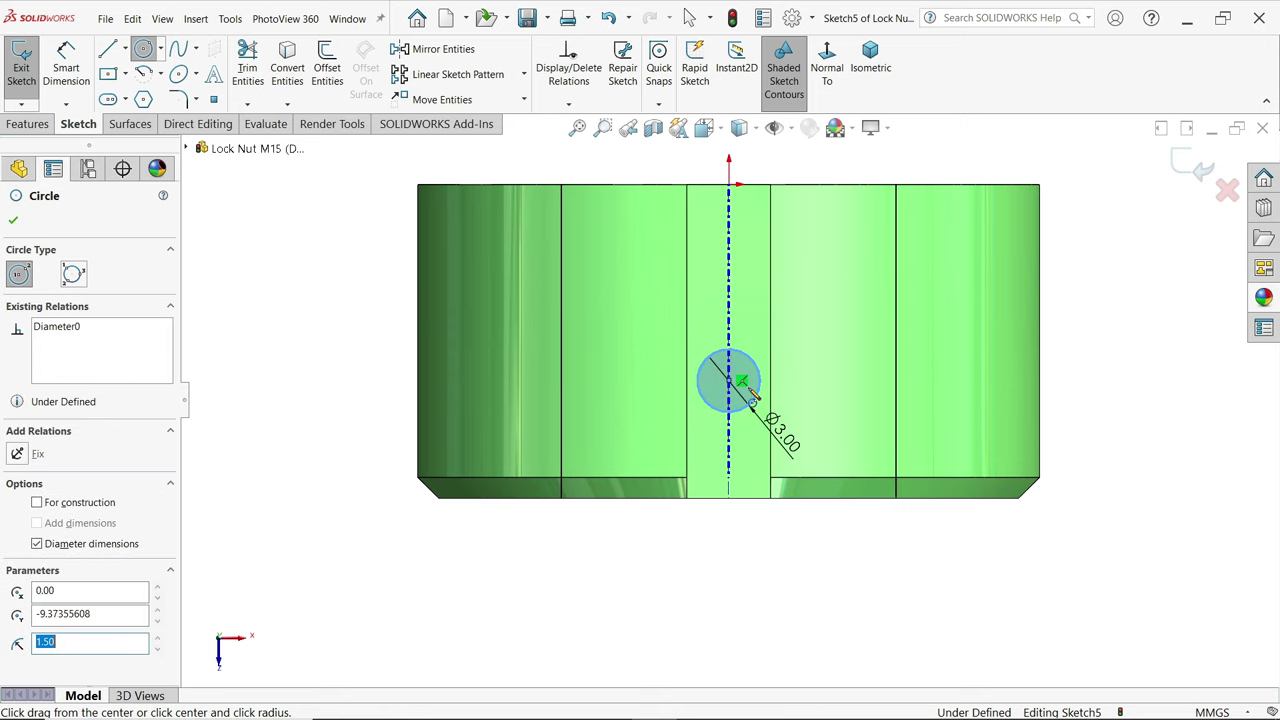
key(Escape)
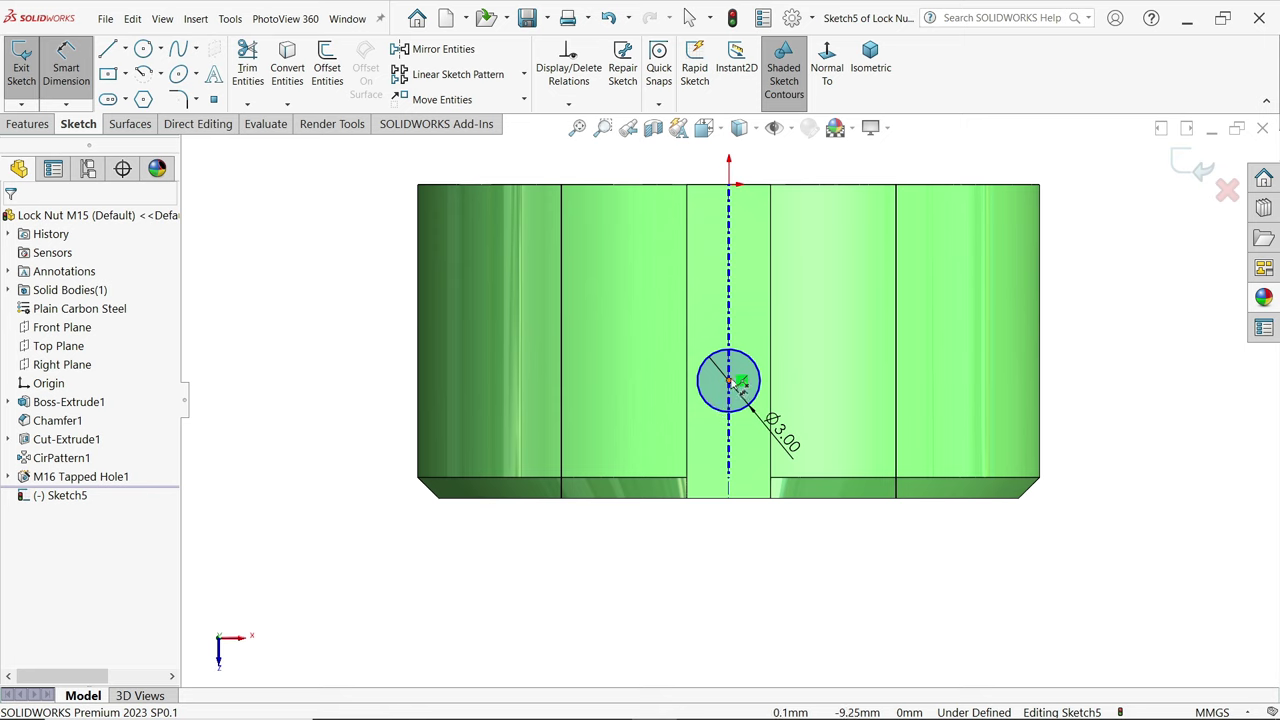
- Dimension the circle's centre 6 mm from the nut's bottom edge, then view isometric
click(729, 382)
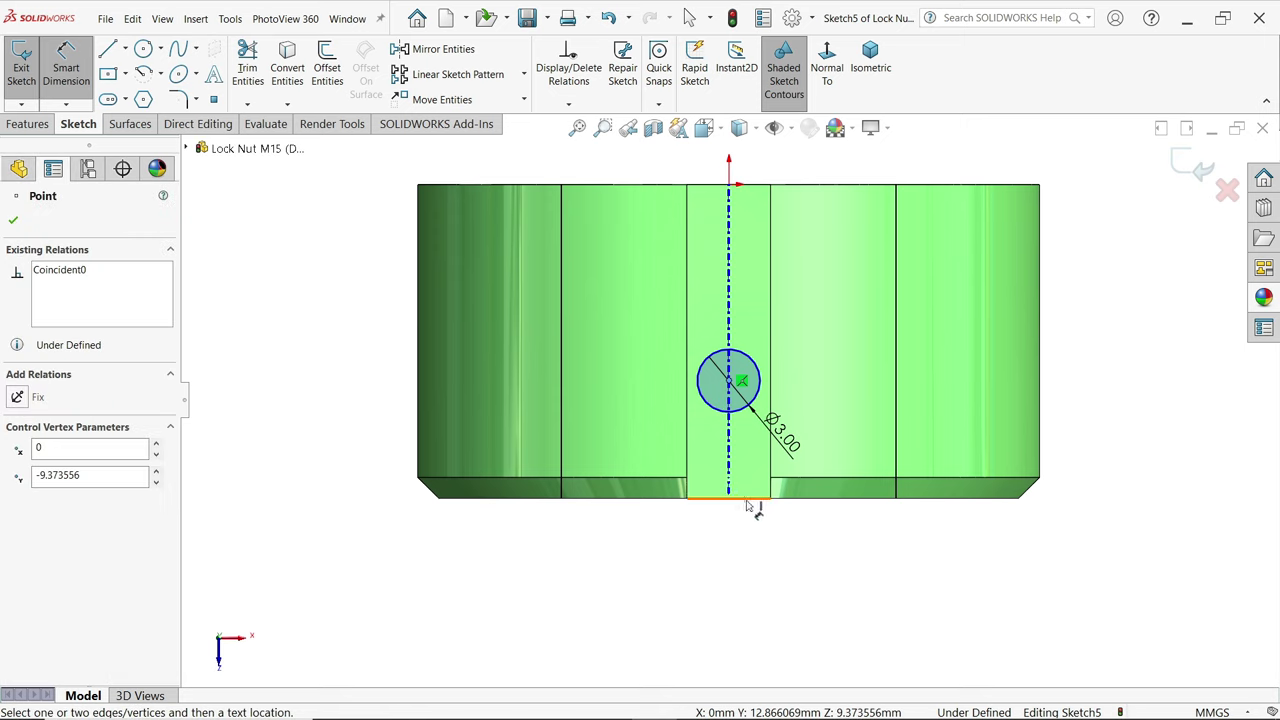
click(746, 497)
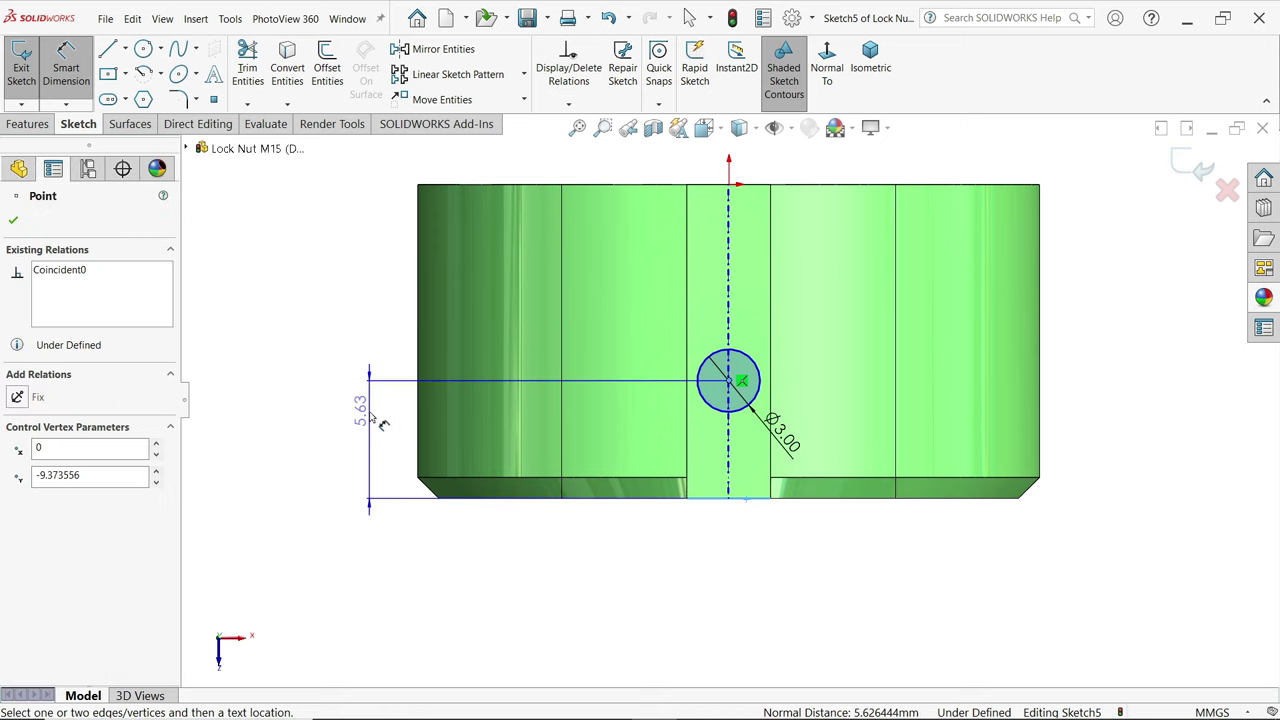
click(383, 424)
text(6)
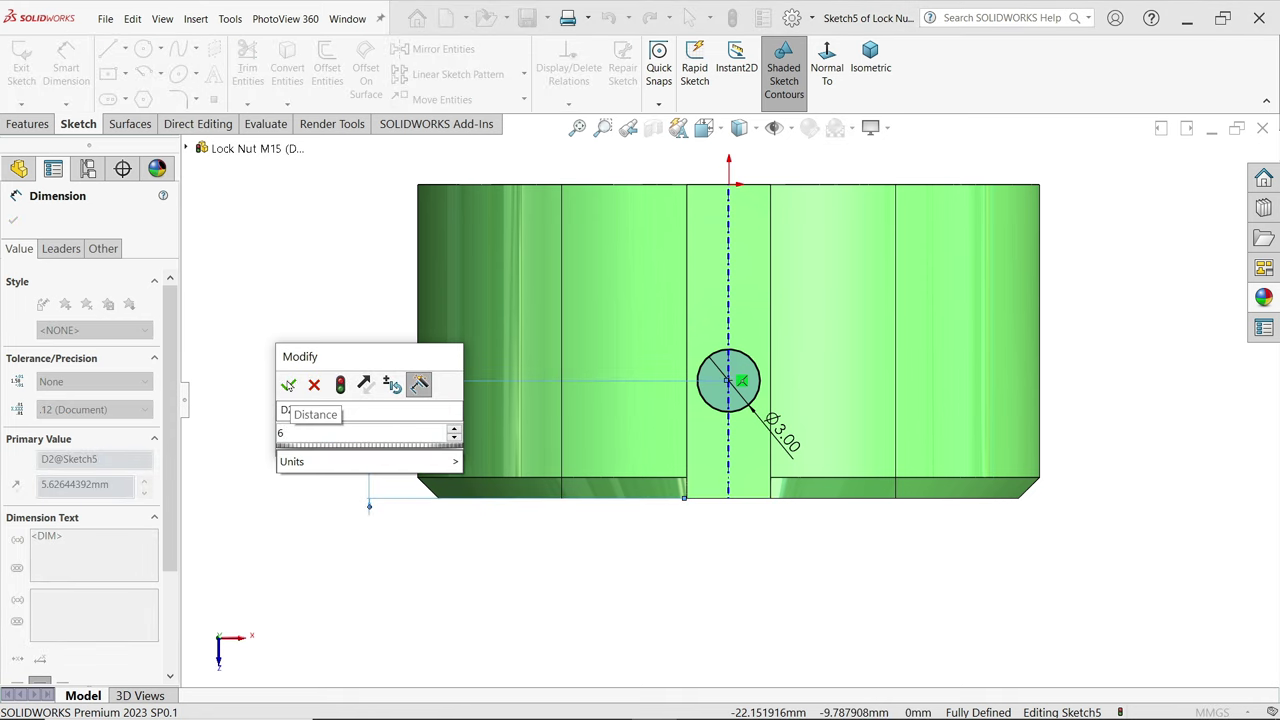
click(289, 385)
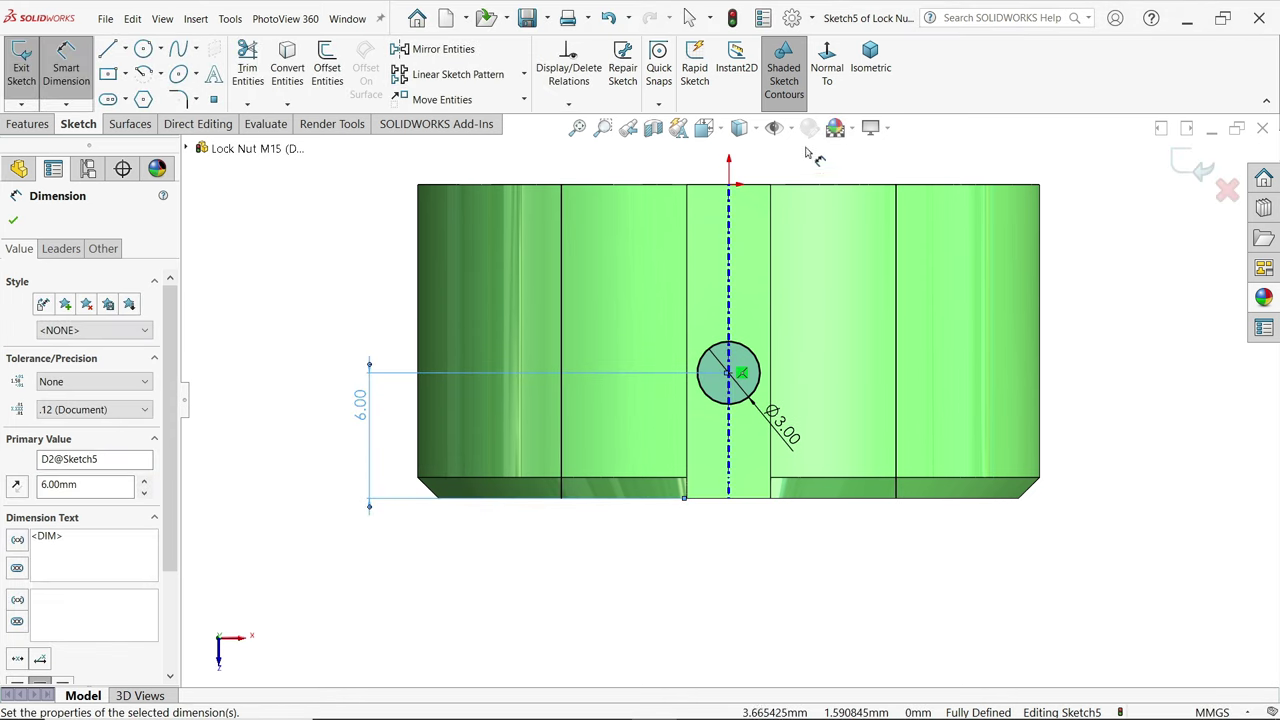
click(870, 62)
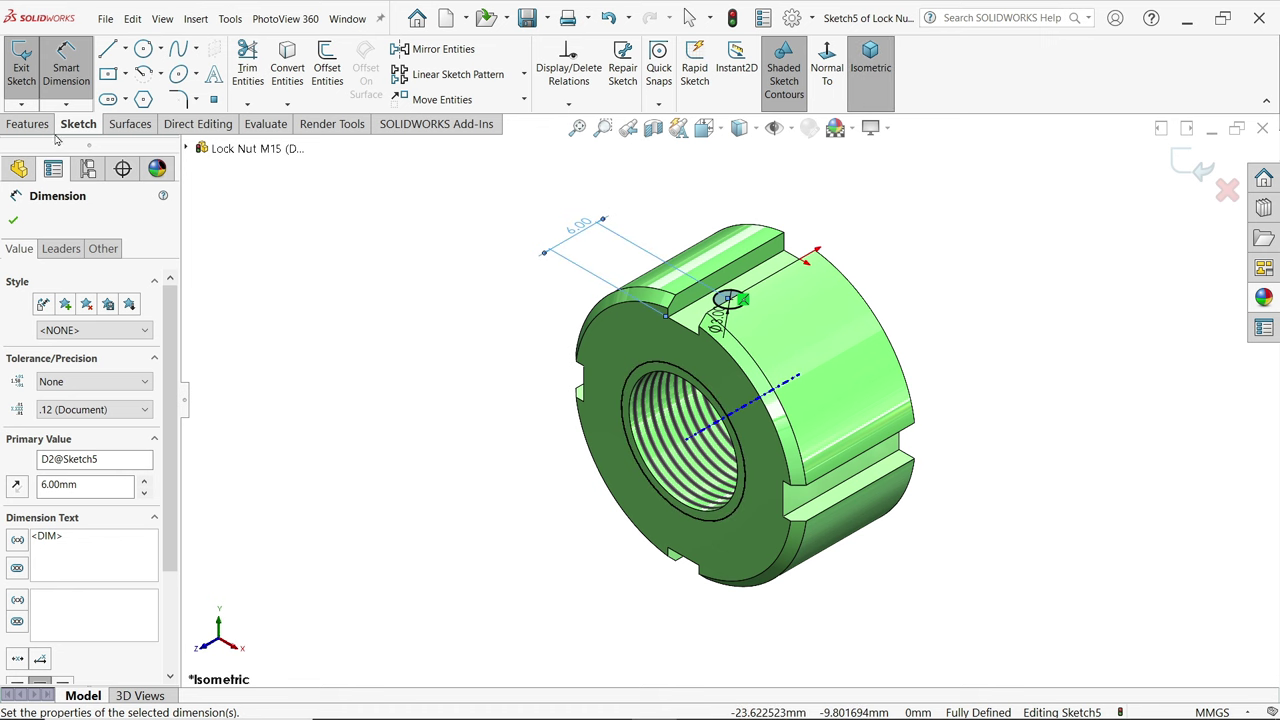
click(32, 124)
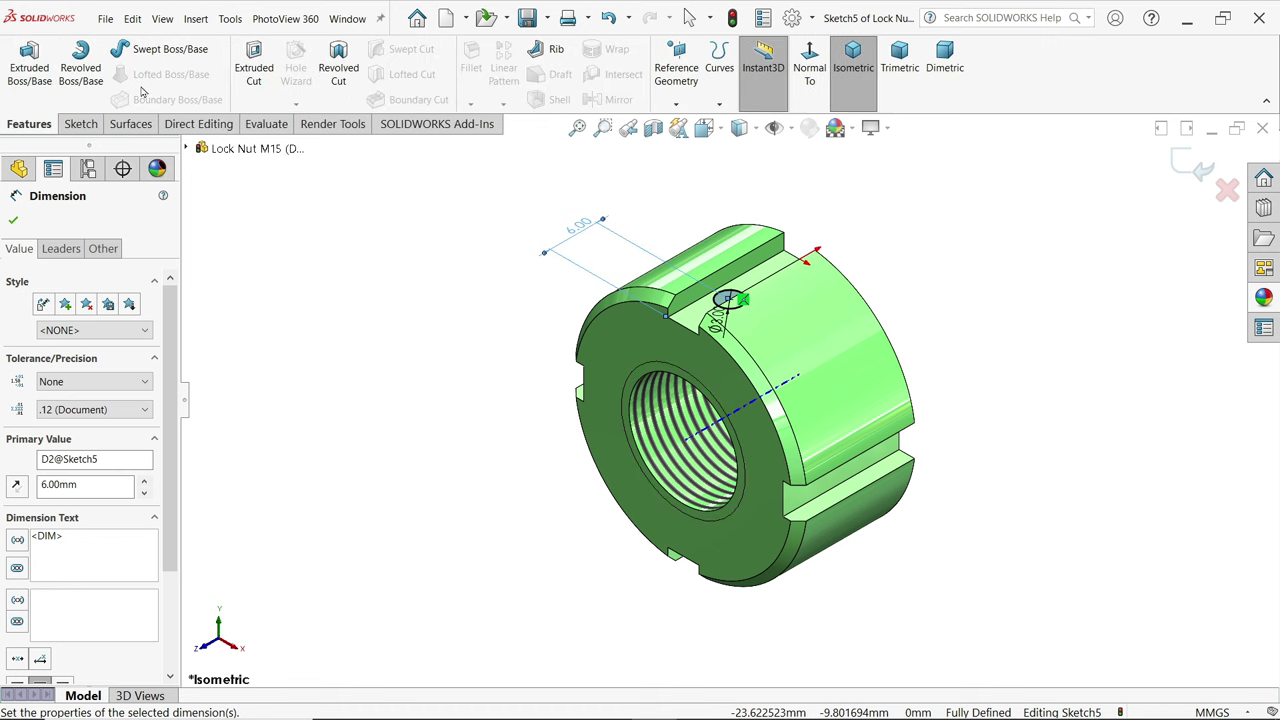
- Cut the Ø3 mm circle Through All as Cut-Extrude2 and orbit to check the hole
click(255, 70)
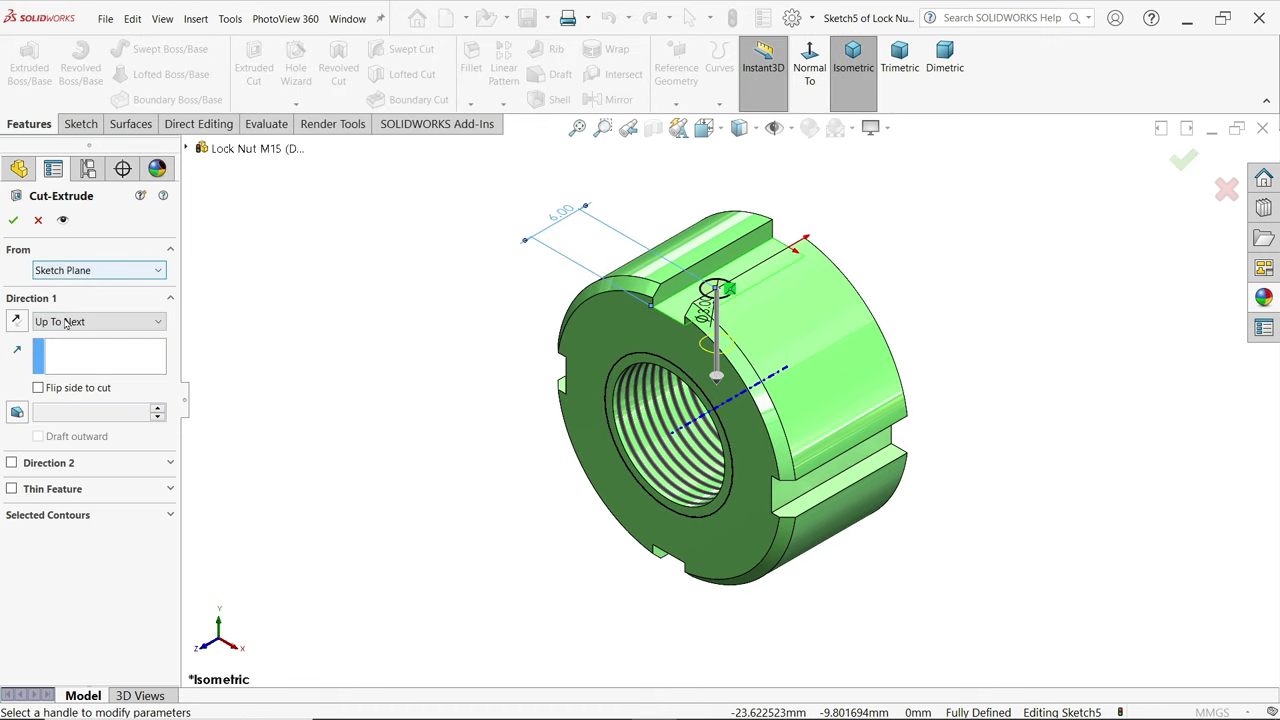
click(65, 324)
click(107, 350)
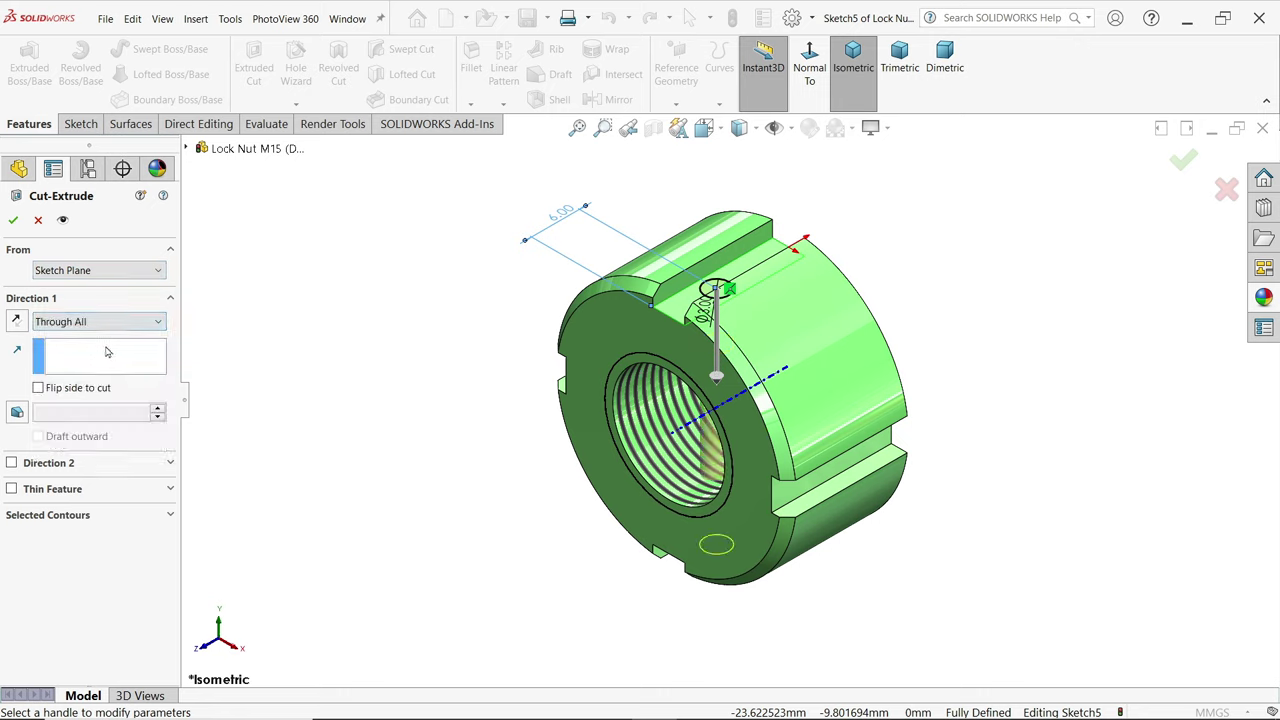
click(13, 220)
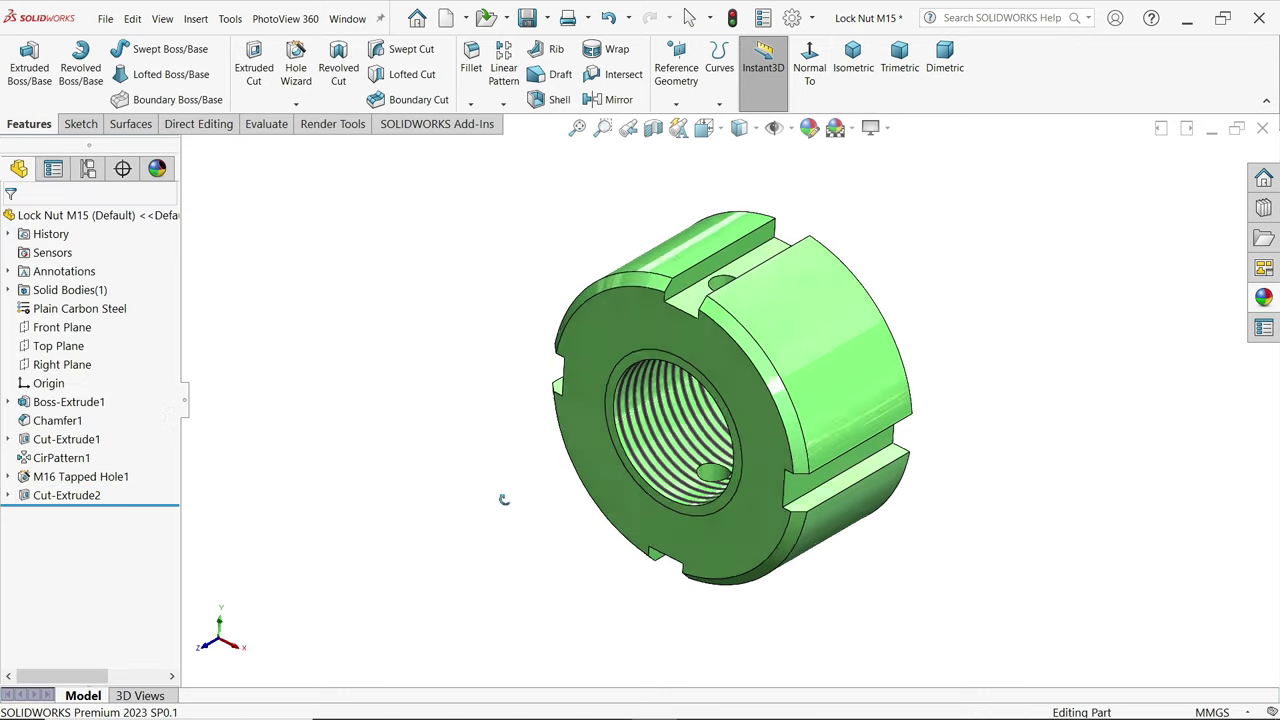
mouse_move(504, 499)
middle_down()
mouse_move(529, 283)
mouse_move(494, 489)
mouse_move(490, 446)
mouse_move(505, 500)
middle_up()
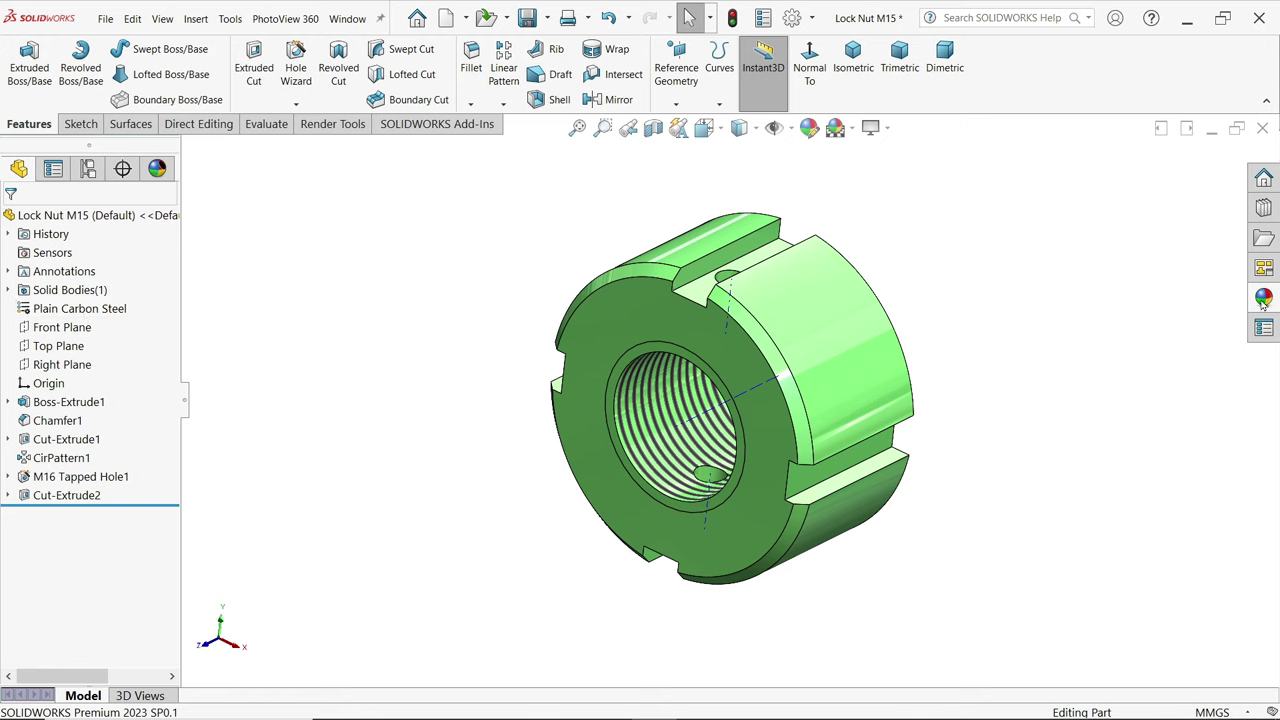
click(810, 130)
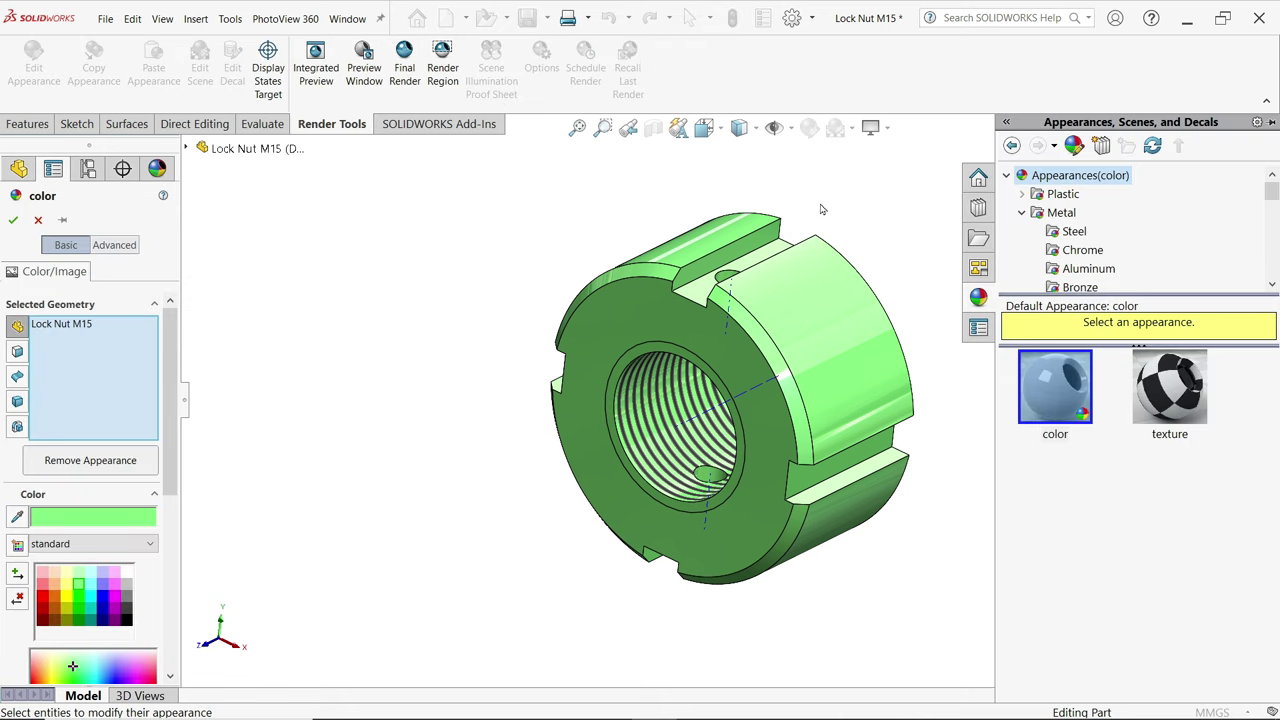
- Colour the nut magenta and hide its temporary axes
click(115, 587)
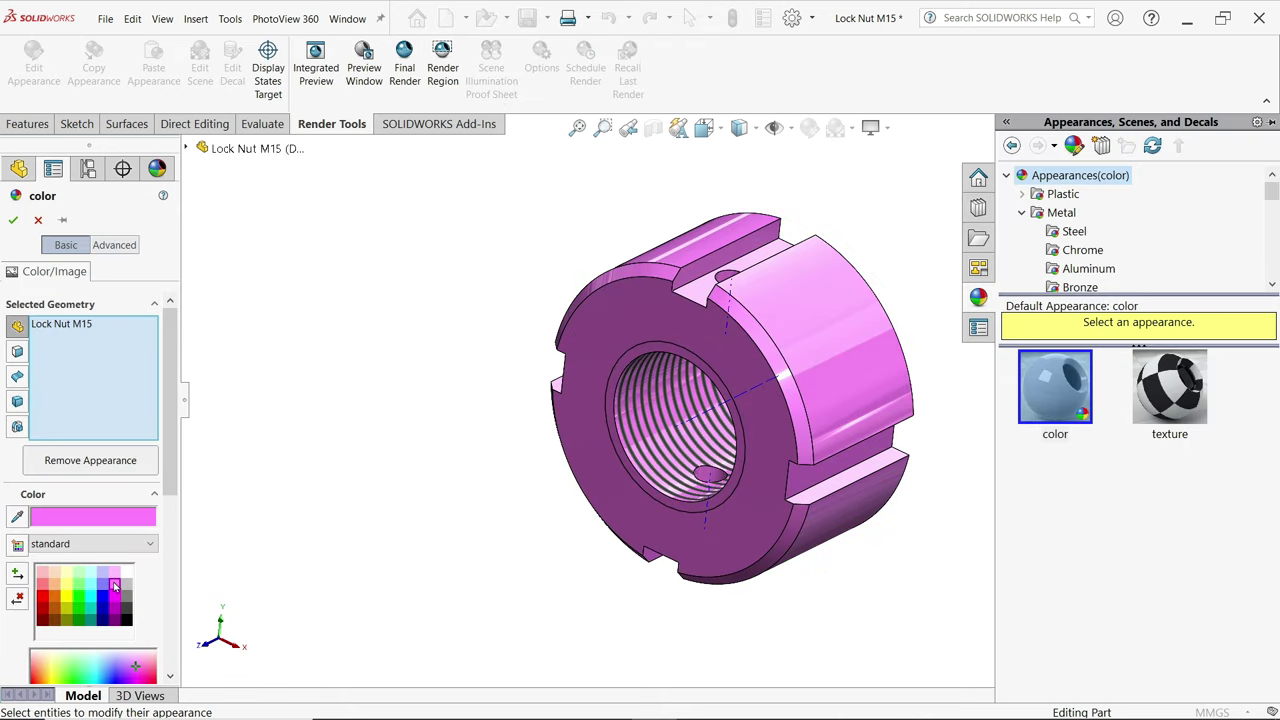
click(13, 220)
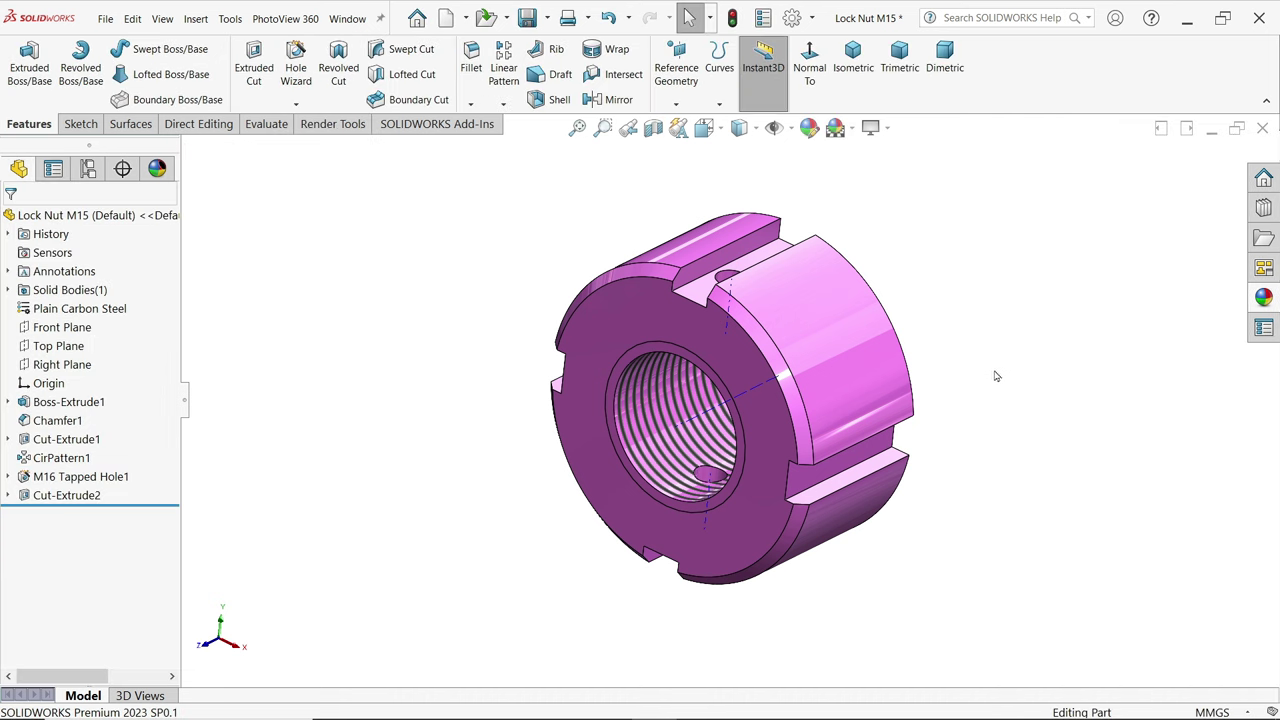
scroll(995, 376, down, 1)
click(789, 128)
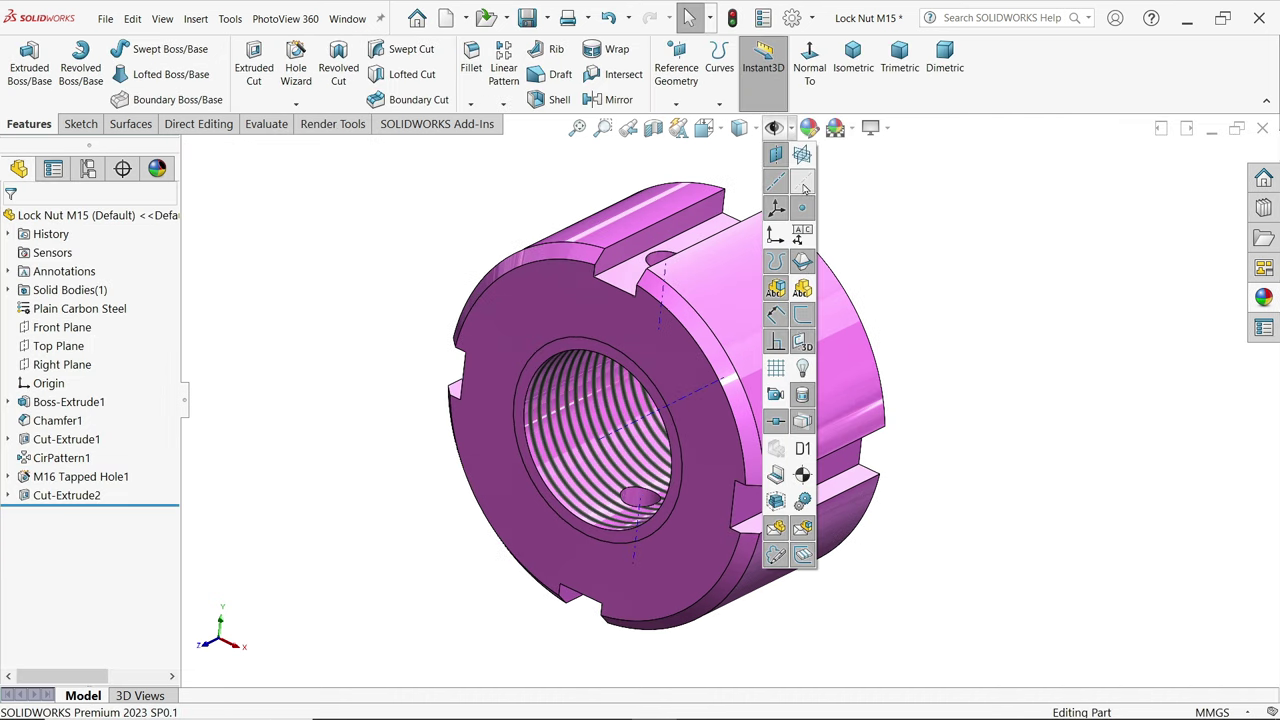
click(804, 189)
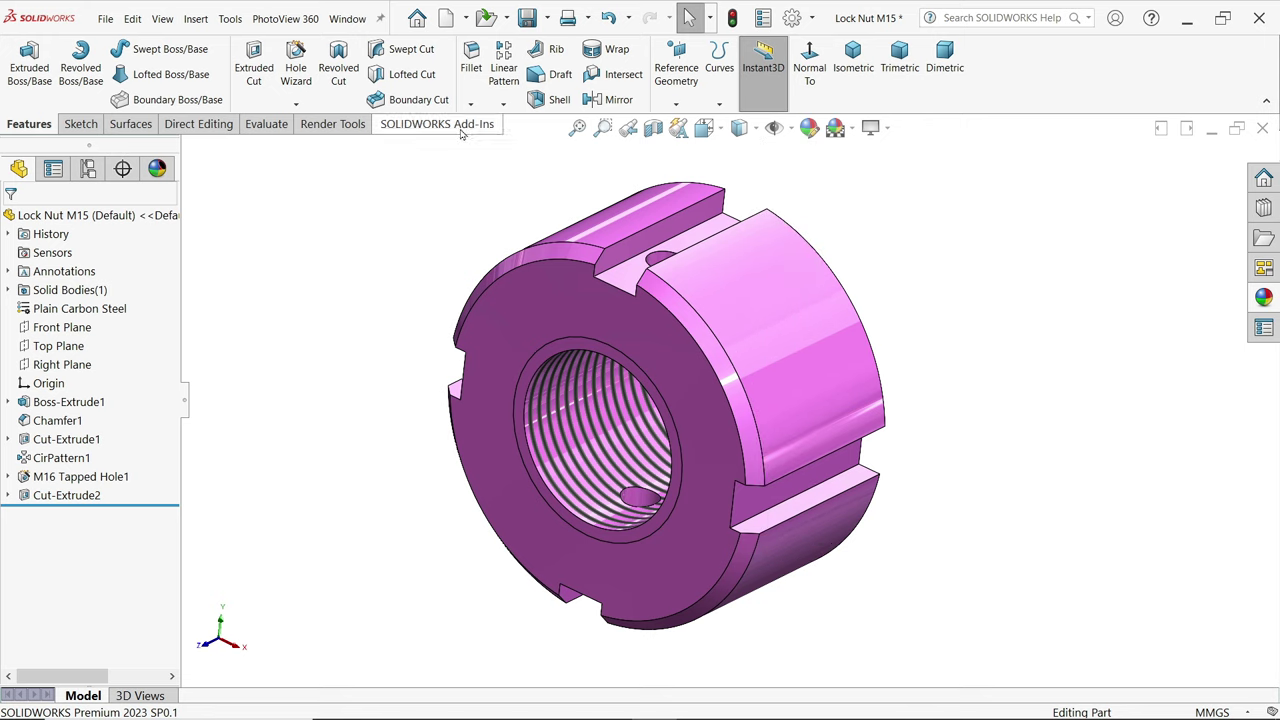
- Save the part under the new name Lock Nut M16
click(549, 20)
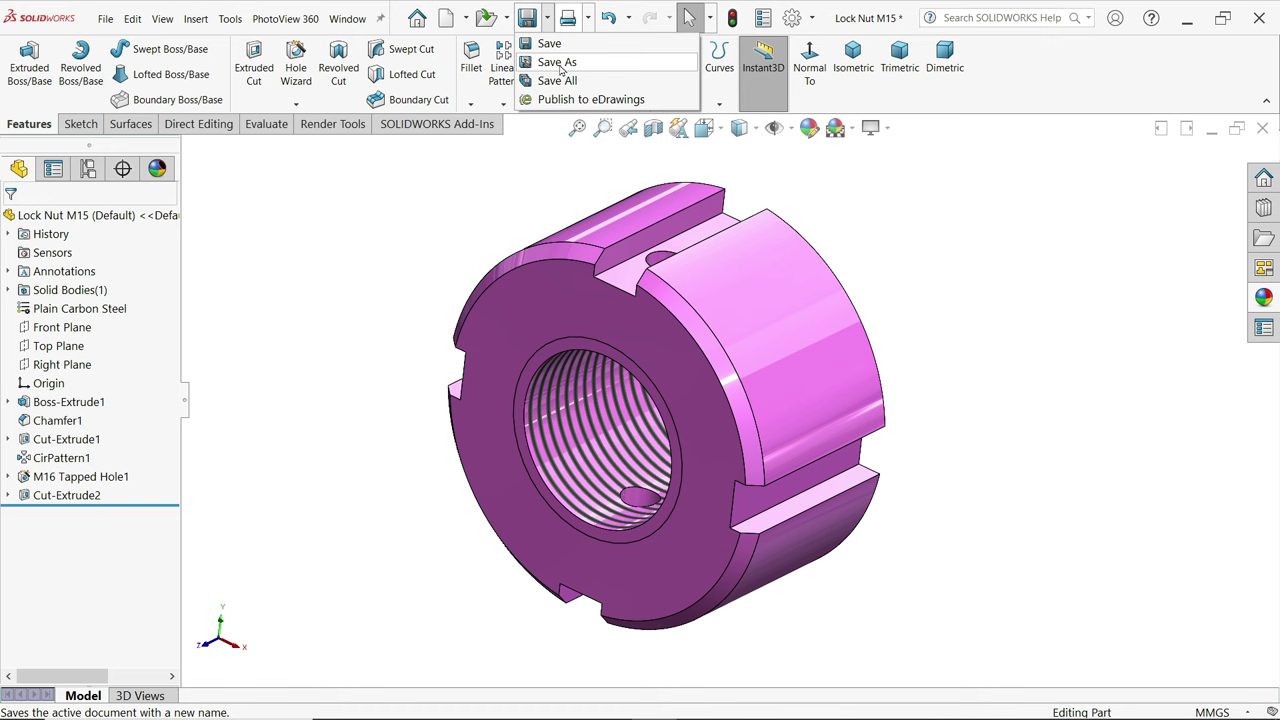
click(557, 62)
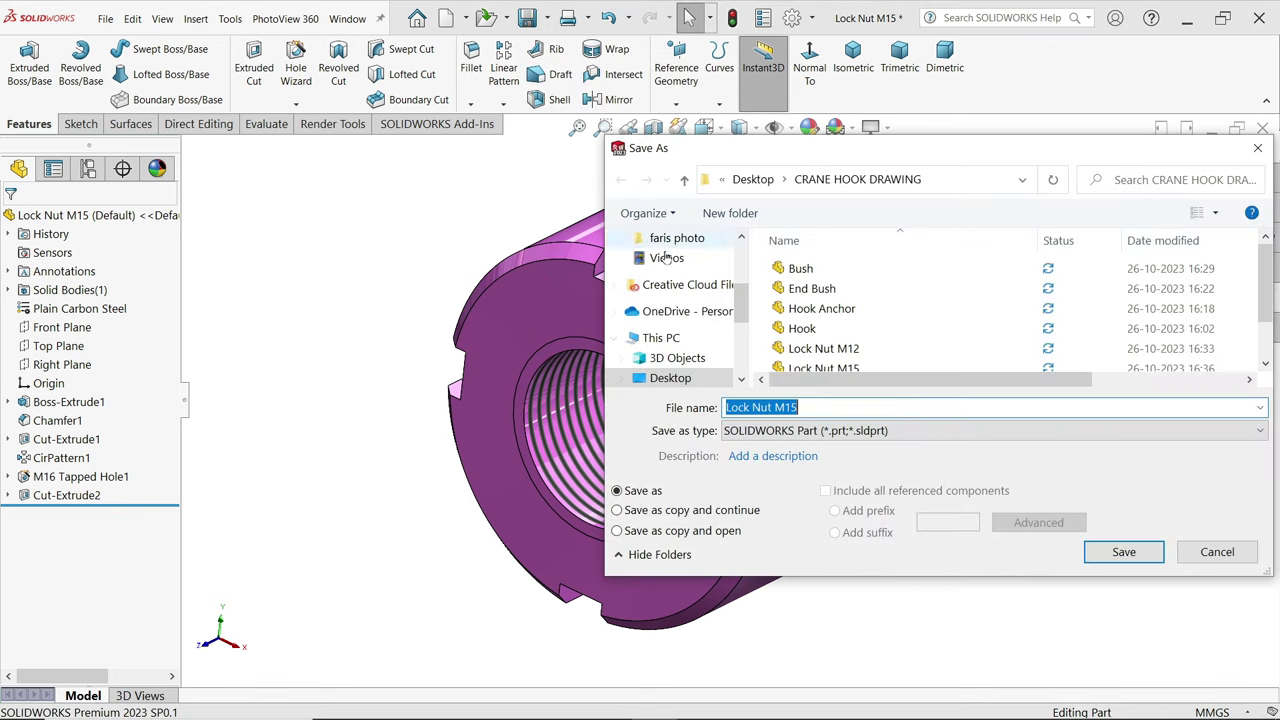
click(808, 412)
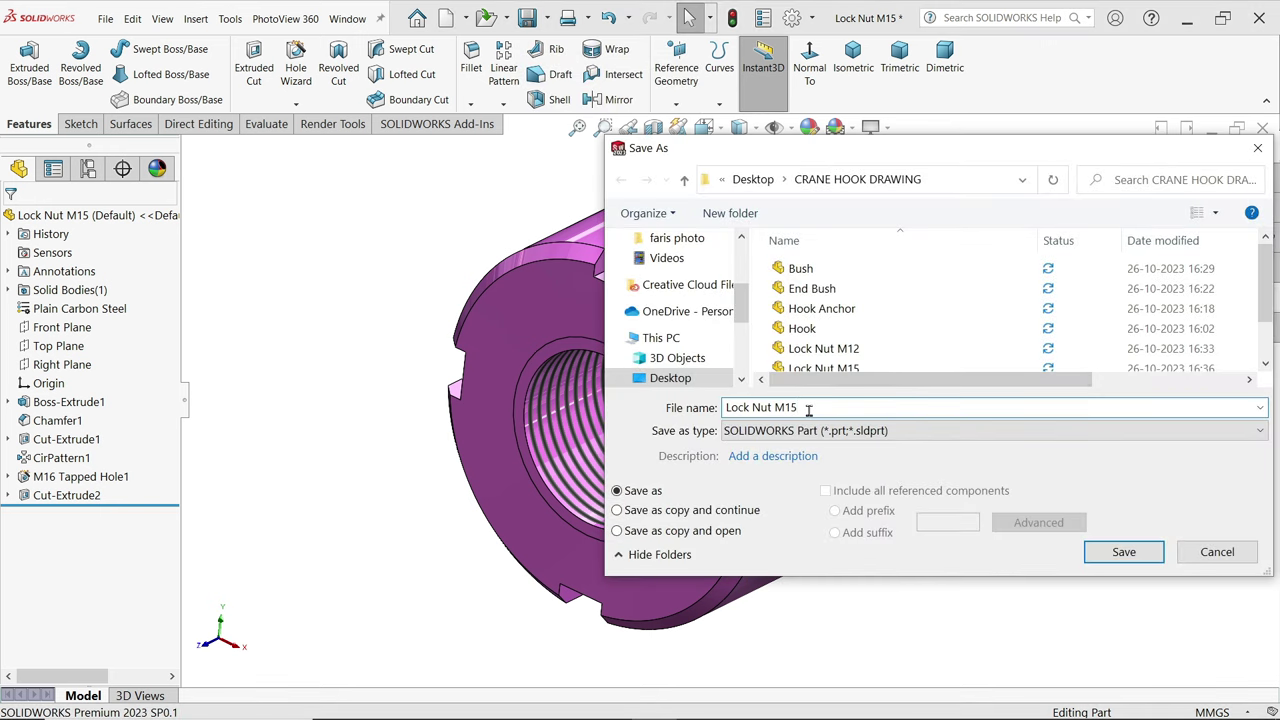
key(BackSpace)
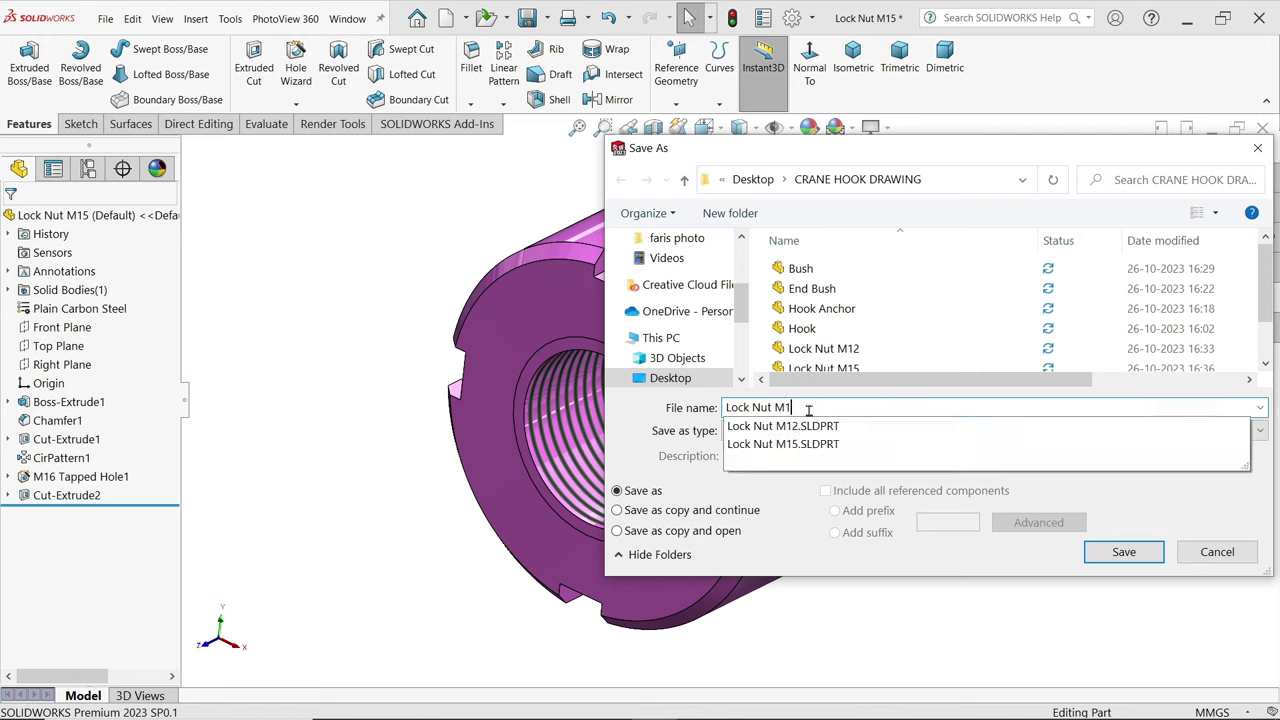
text(6)
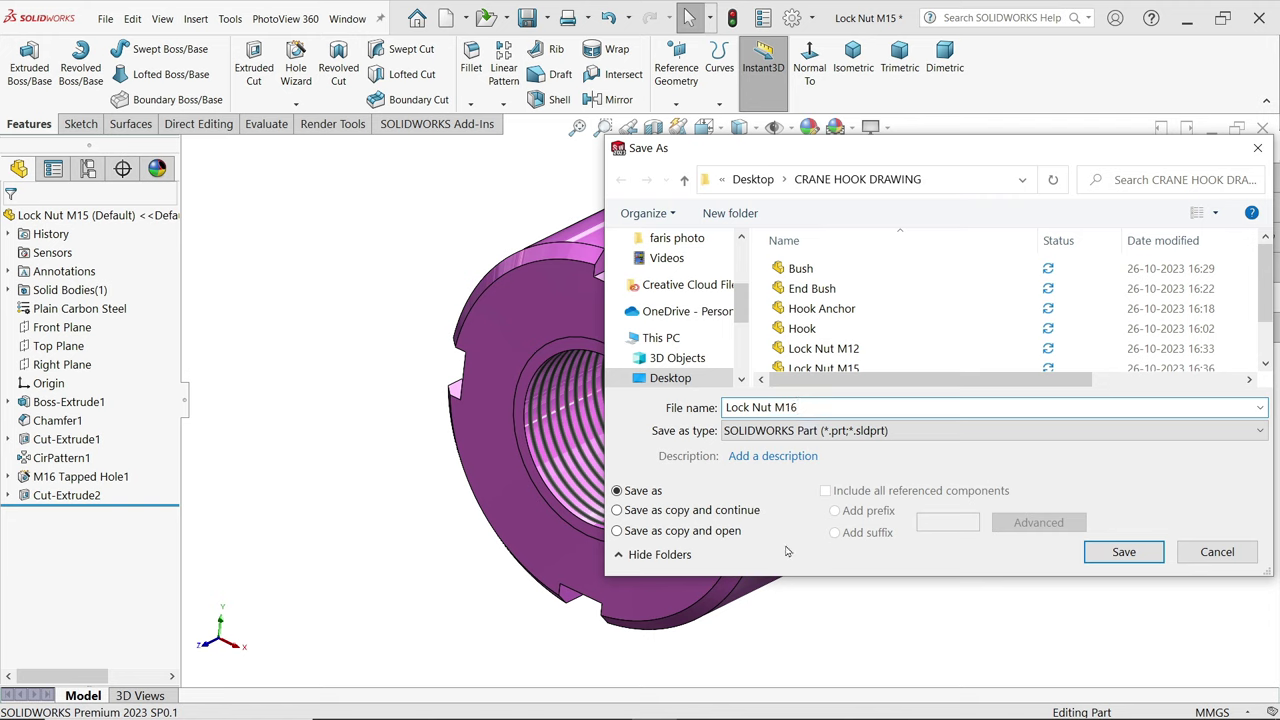
click(1120, 553)
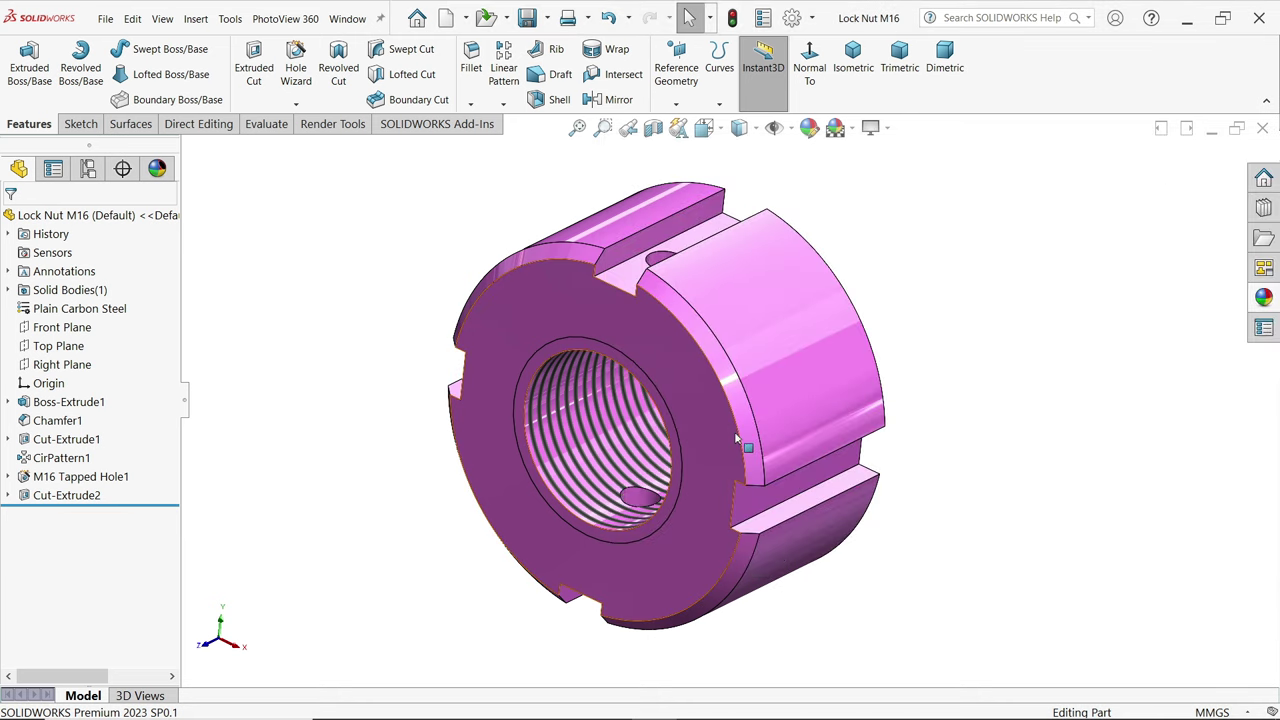
mouse_move(700, 423)
middle_down()
mouse_move(670, 415)
mouse_move(711, 400)
middle_up()
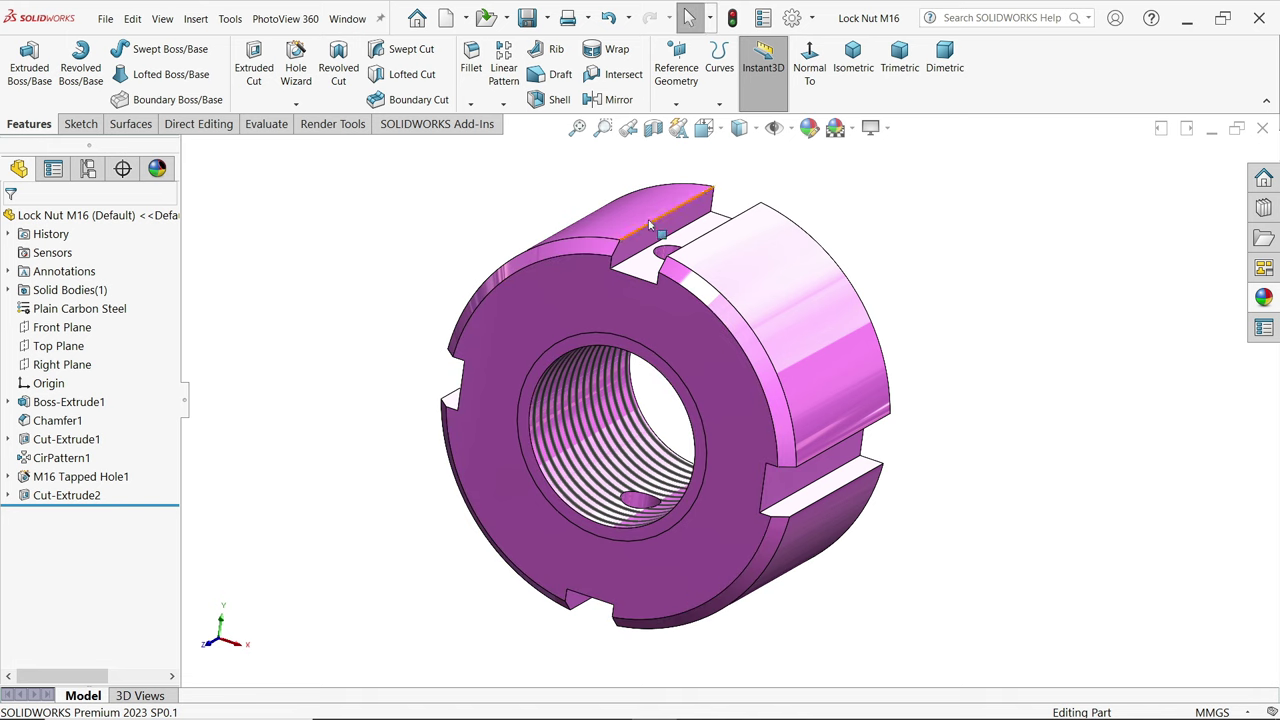
- Open the saved Lock Nut M15 part
click(466, 19)
click(507, 19)
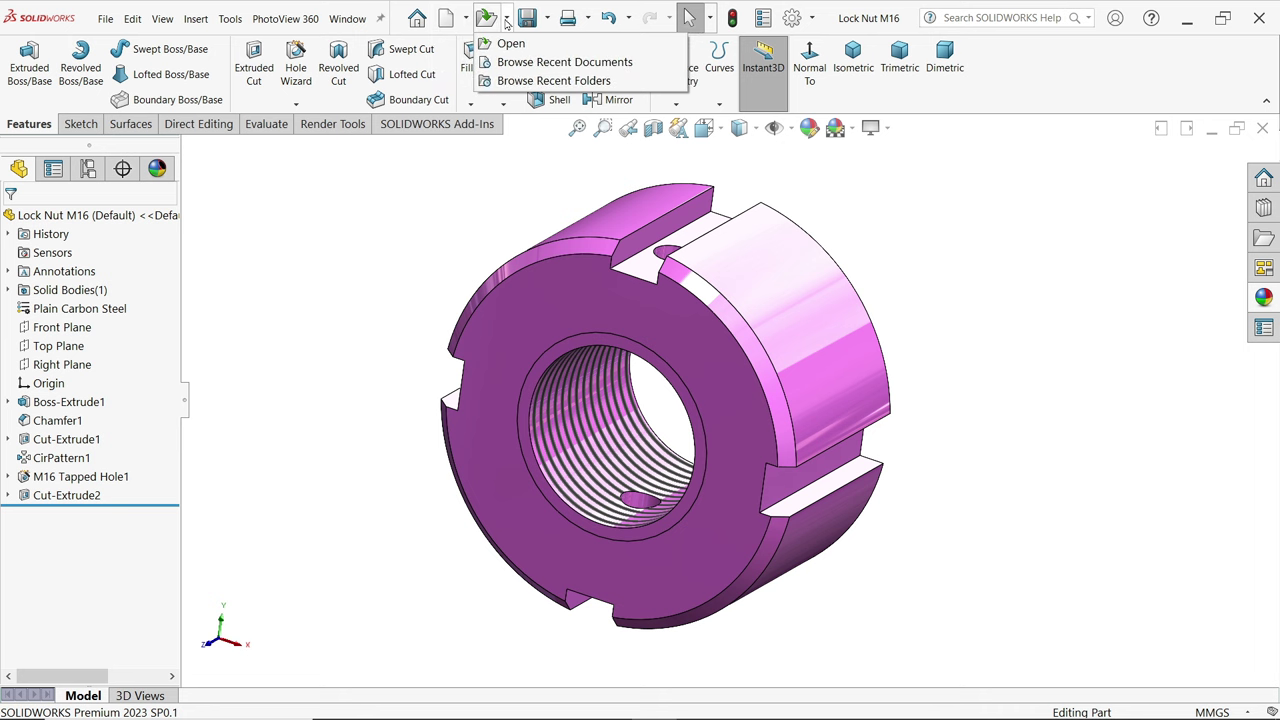
click(498, 43)
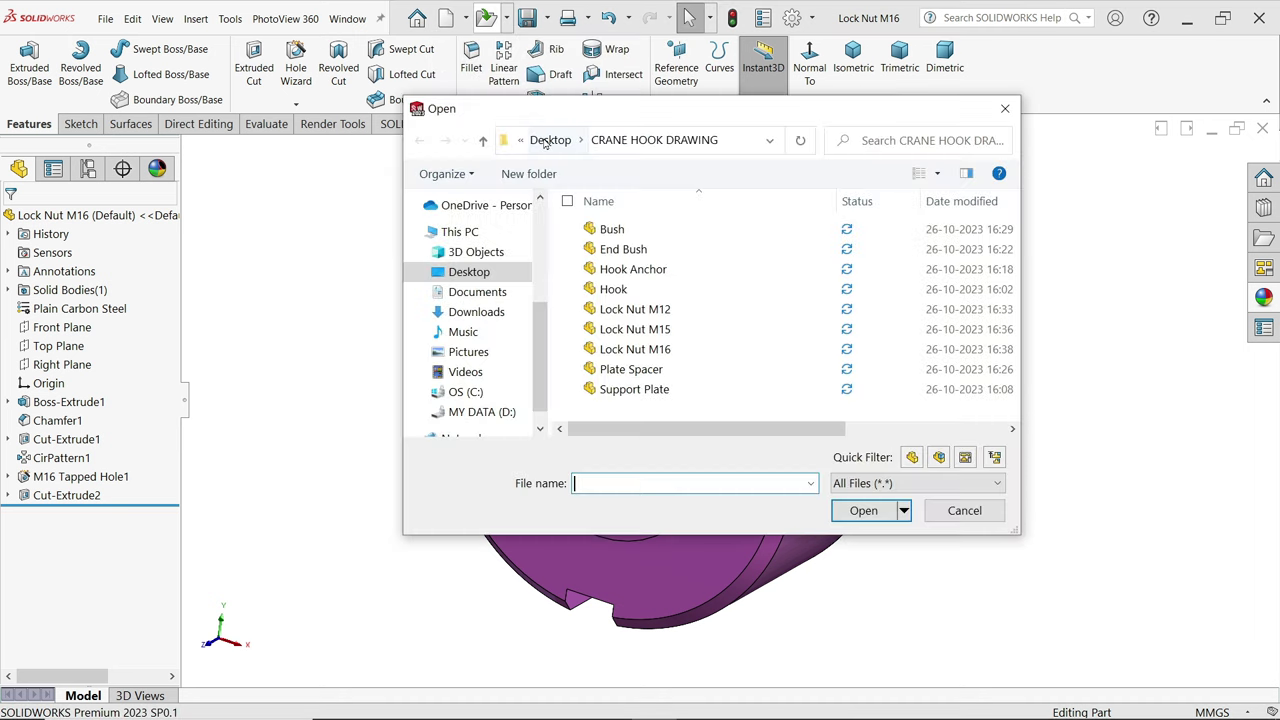
double_click(650, 331)
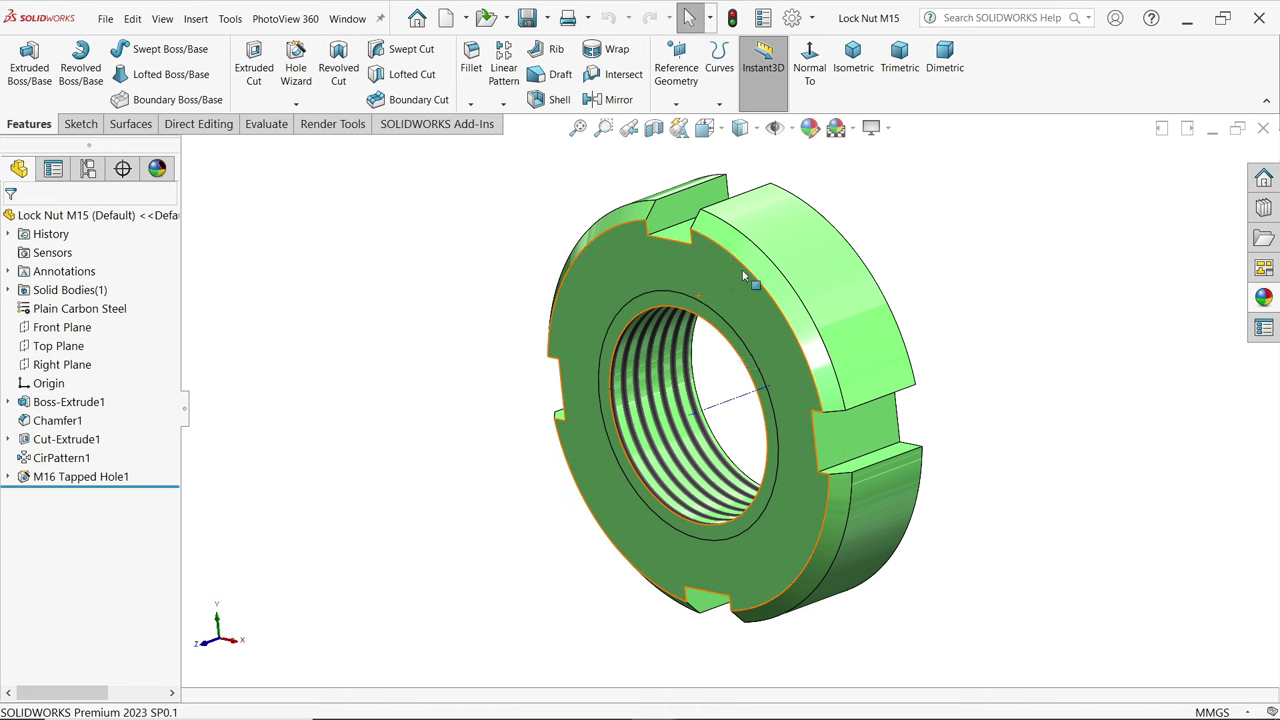
- Recolour Lock Nut M15 bright yellow and save it
click(808, 130)
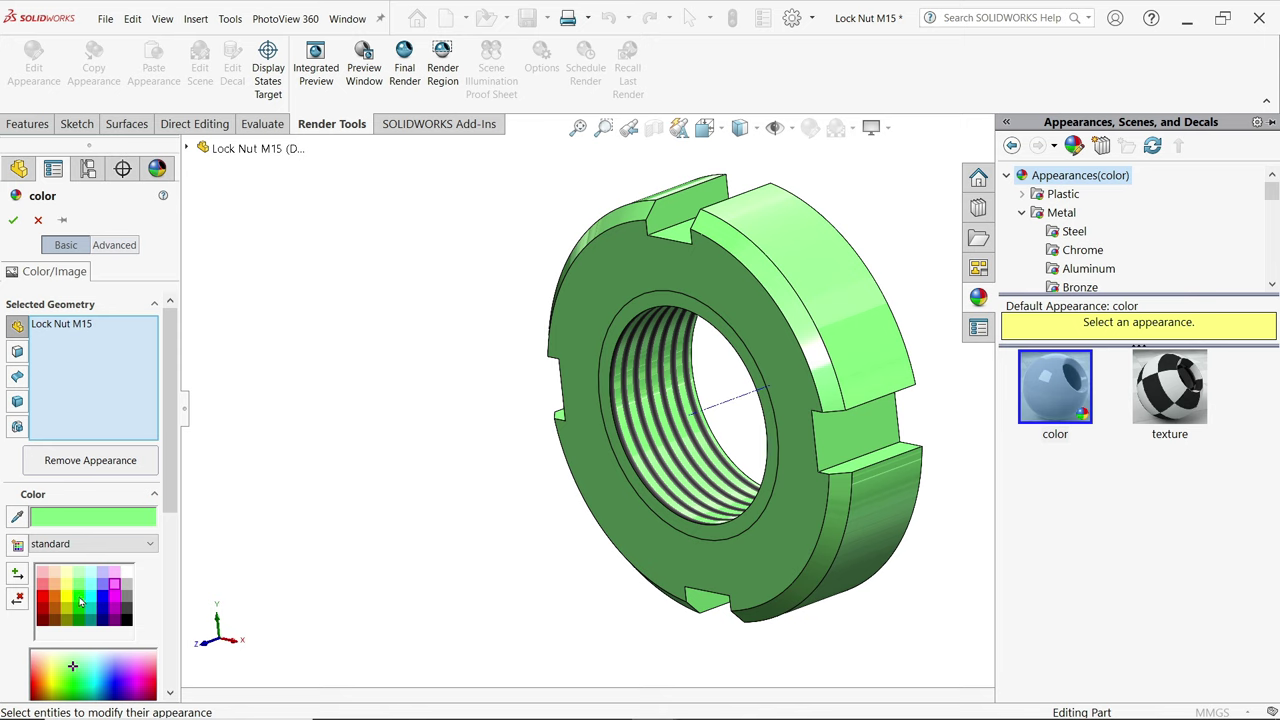
click(66, 594)
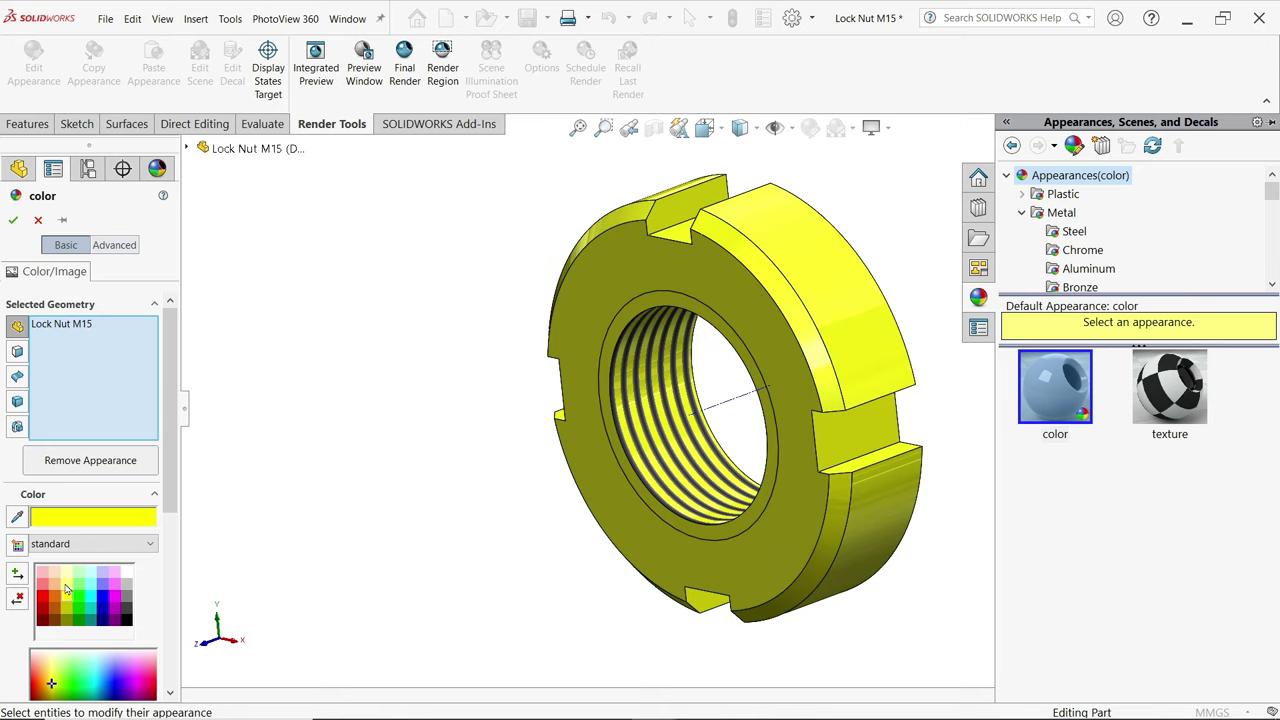
click(66, 586)
click(67, 596)
click(13, 221)
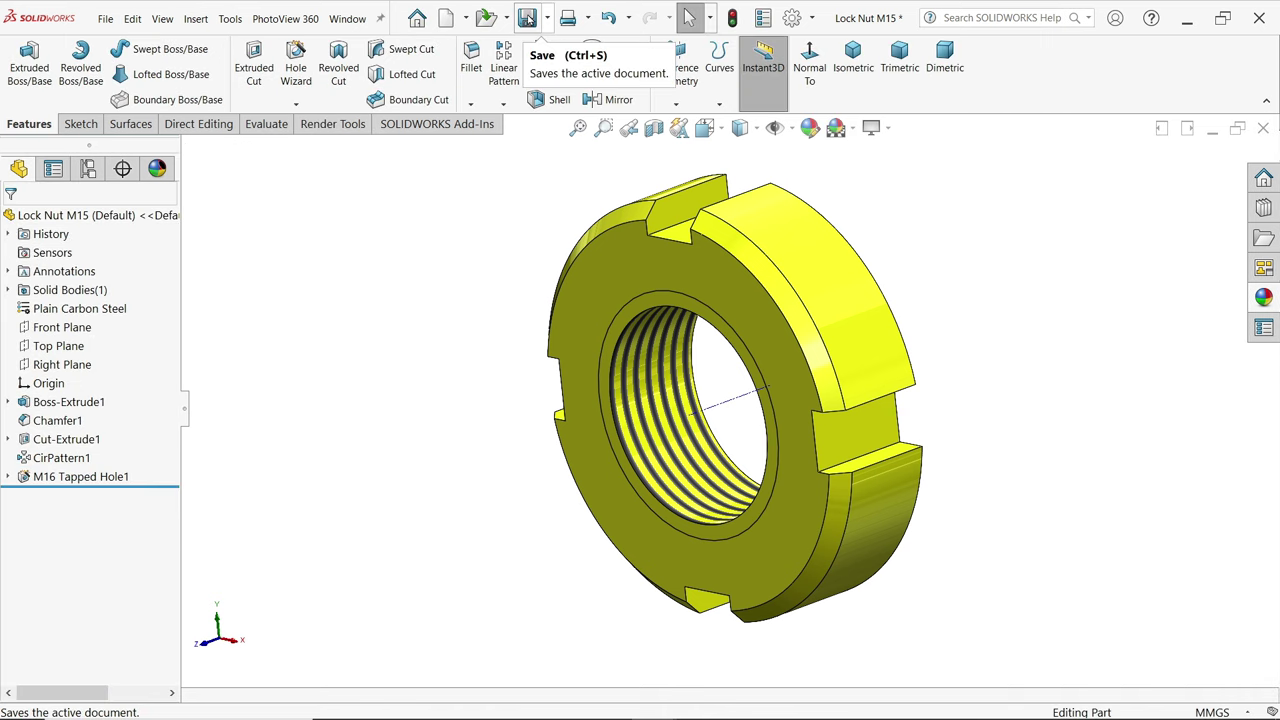
click(526, 17)
key(alt+Tab)
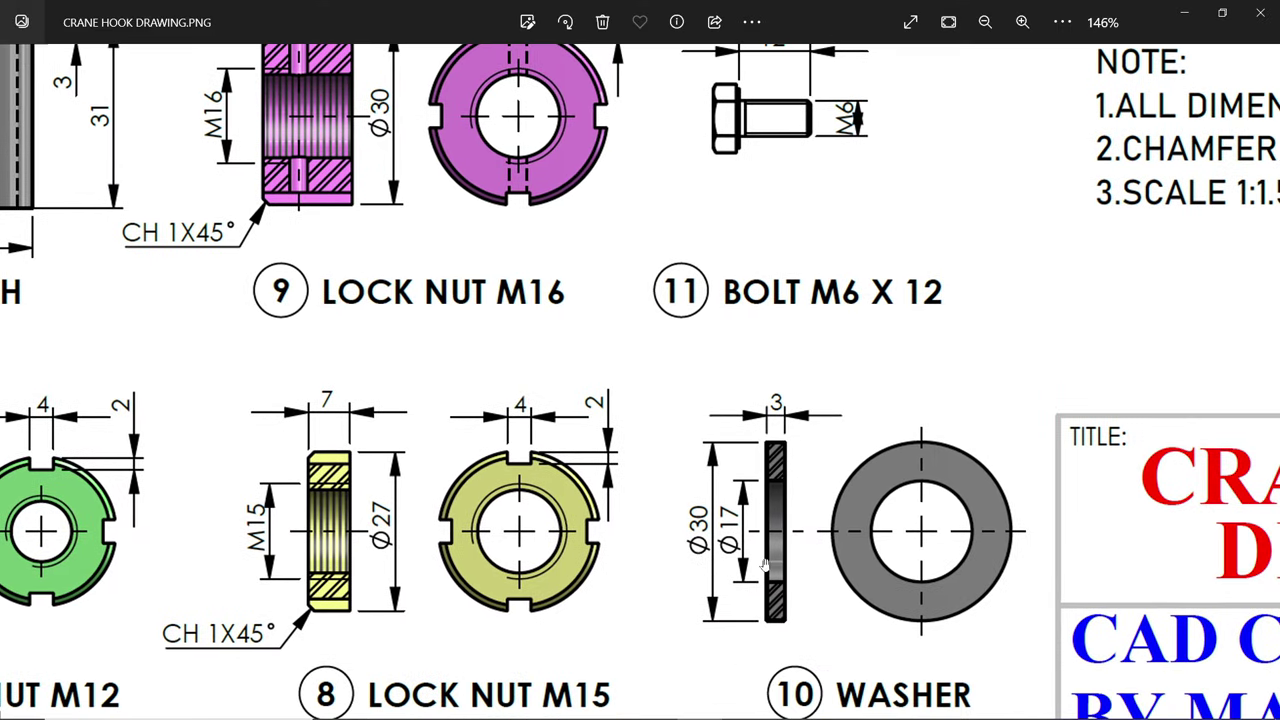
- Scroll the crane hook drawing to read the washer's Ø30, Ø17 and 3 mm sizes, then minimise Photos
scroll(779, 447, up, 2)
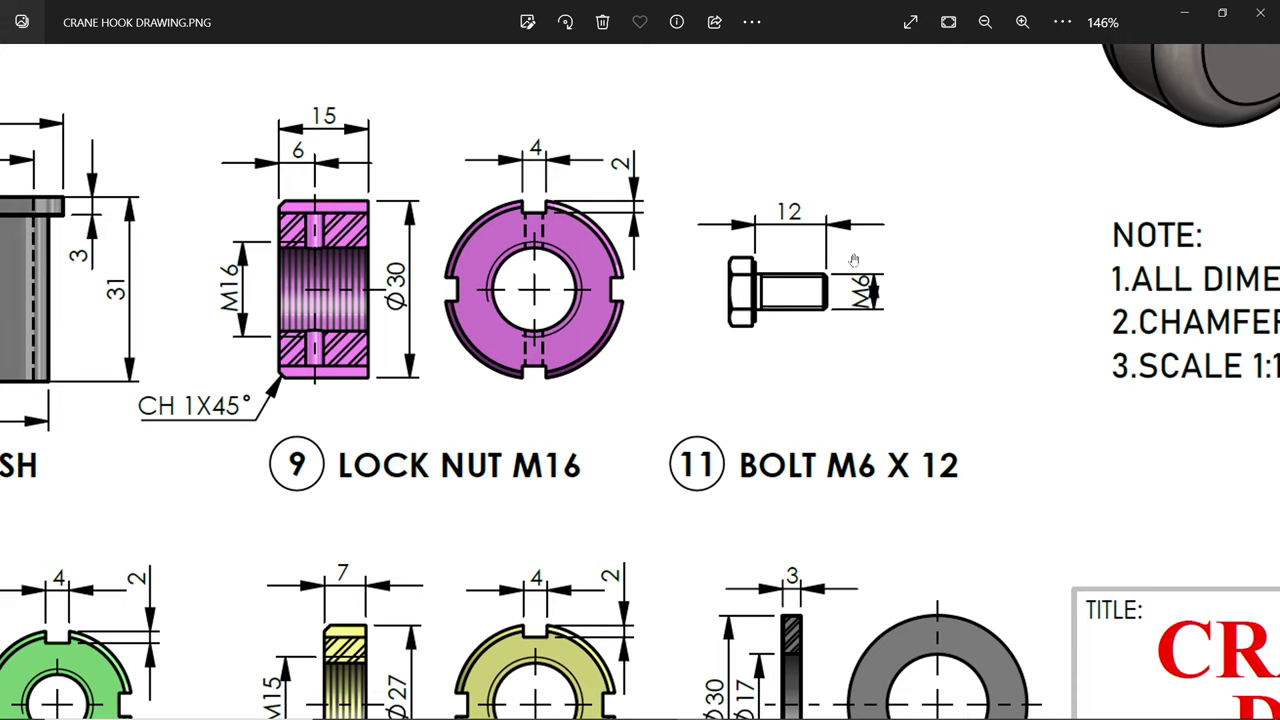
click(1187, 16)
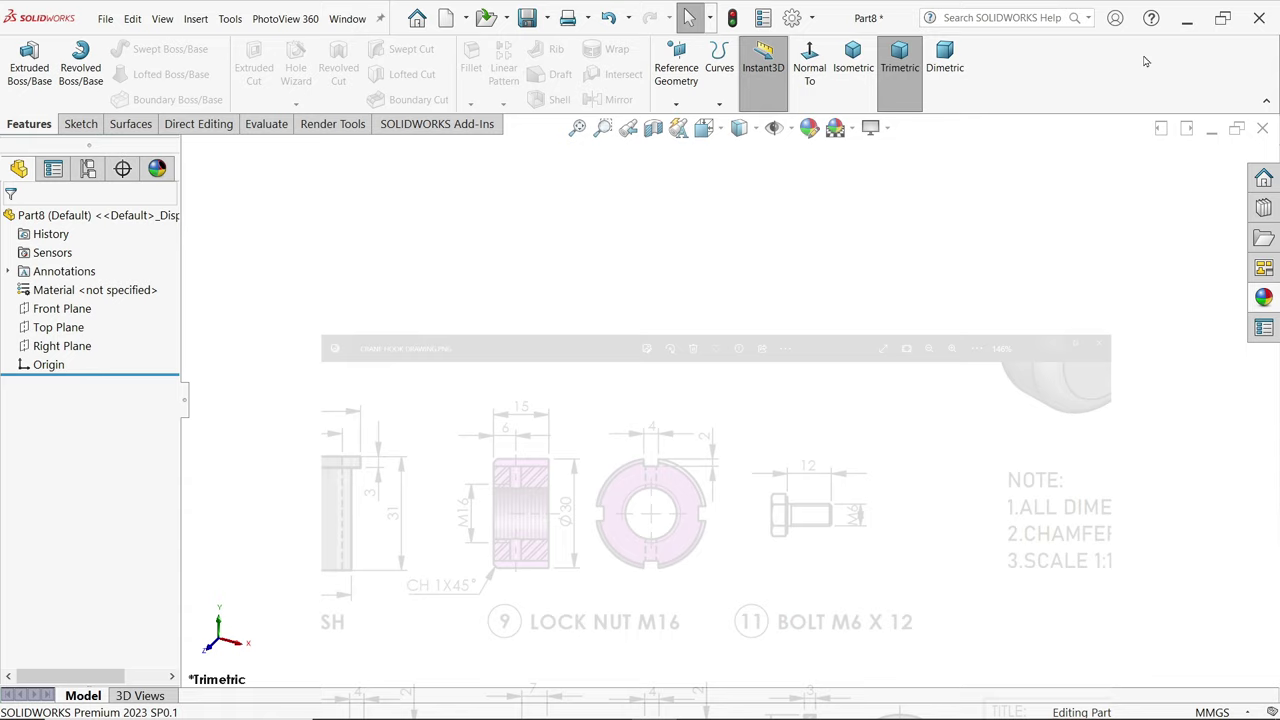
- Sketch two concentric circles at the origin on the Front Plane
click(60, 312)
click(112, 292)
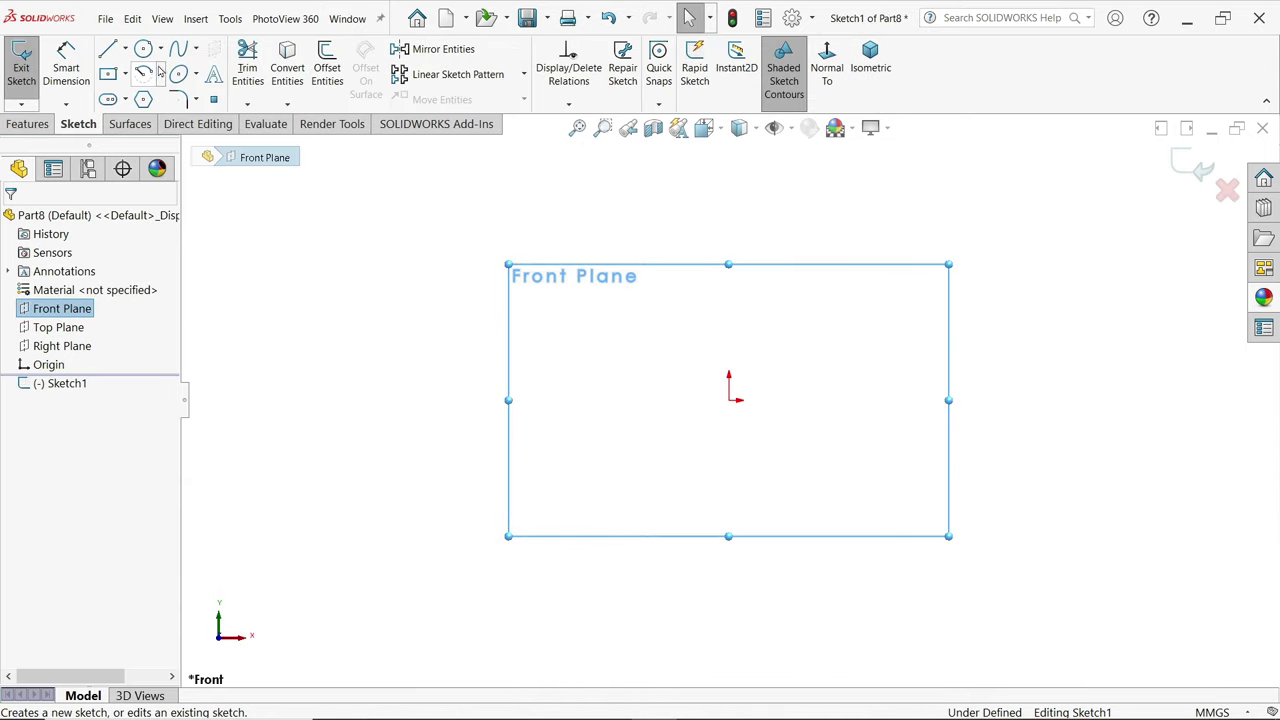
click(143, 49)
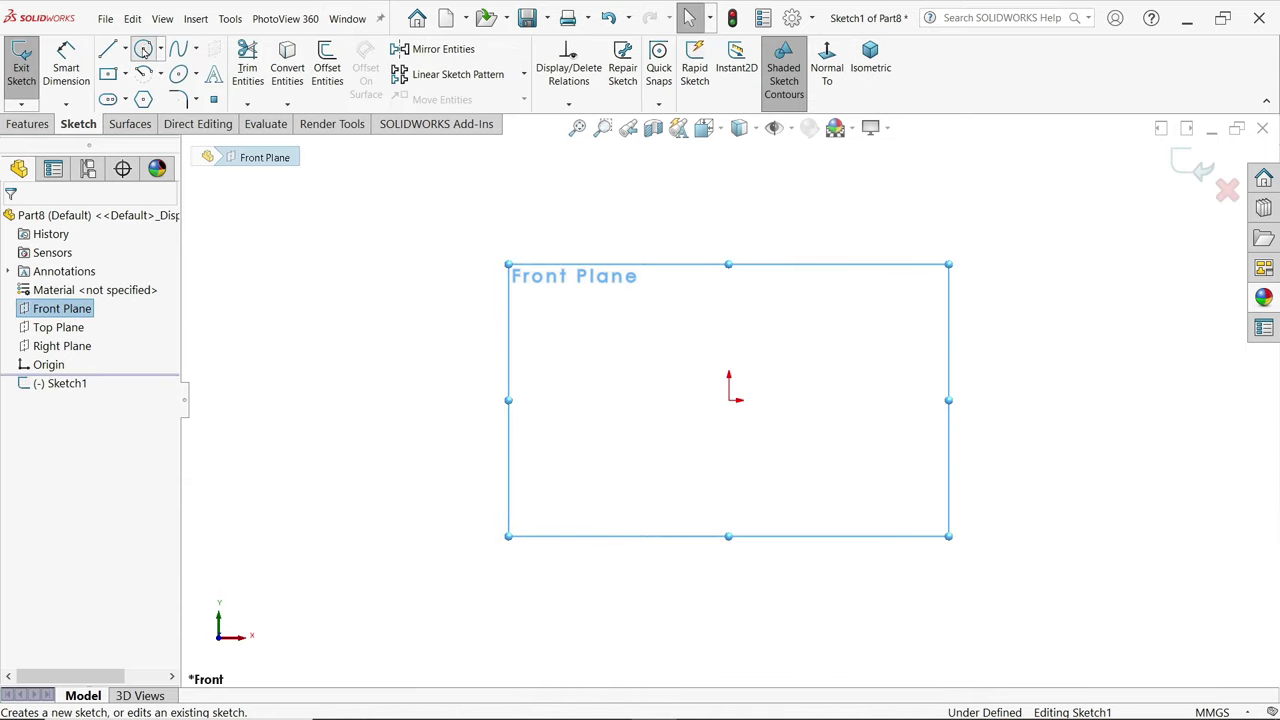
click(729, 400)
click(759, 308)
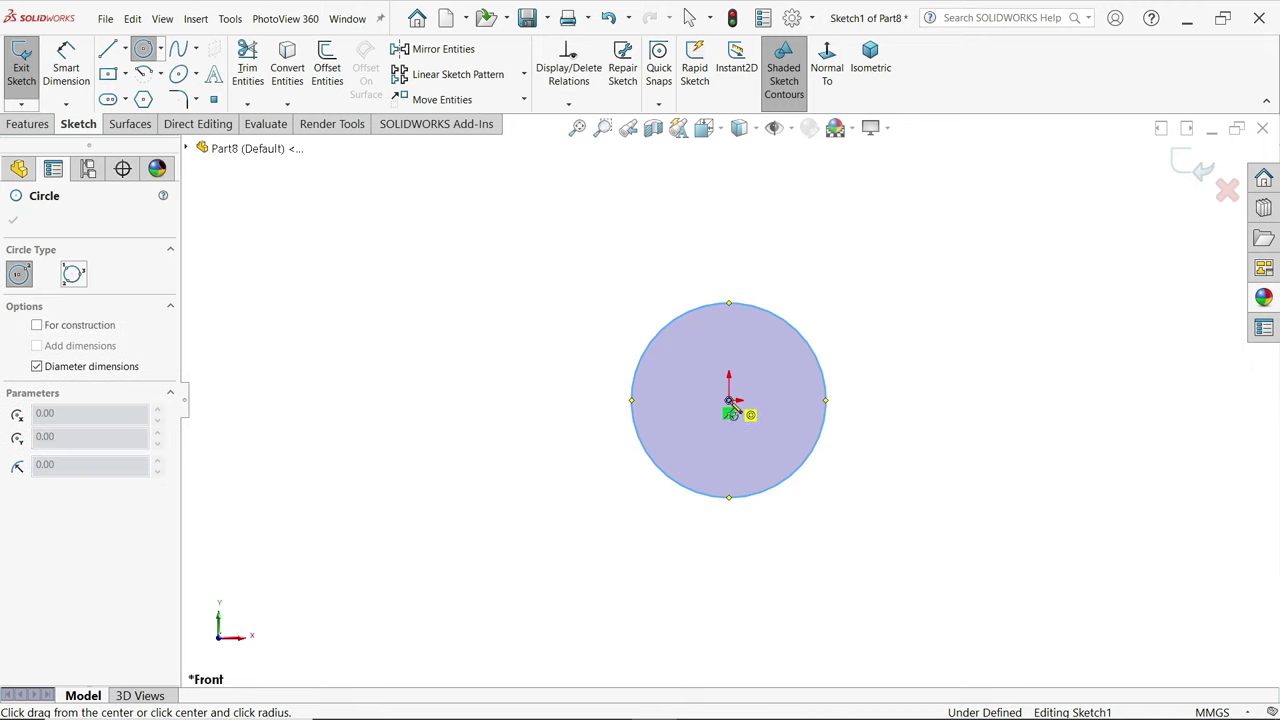
click(729, 400)
click(757, 371)
key(Escape)
scroll(781, 431, down, 2)
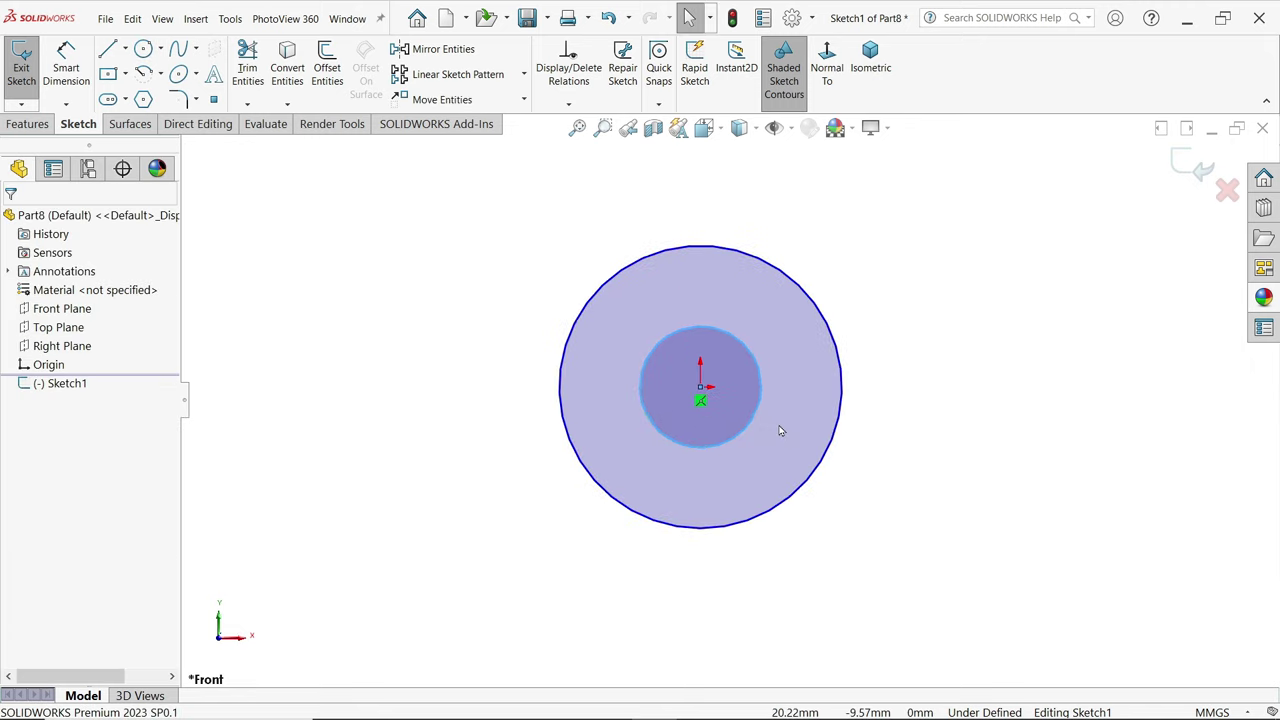
scroll(752, 398, down, 2)
- Dimension the circles Ø30 outer and Ø17 inner
click(66, 68)
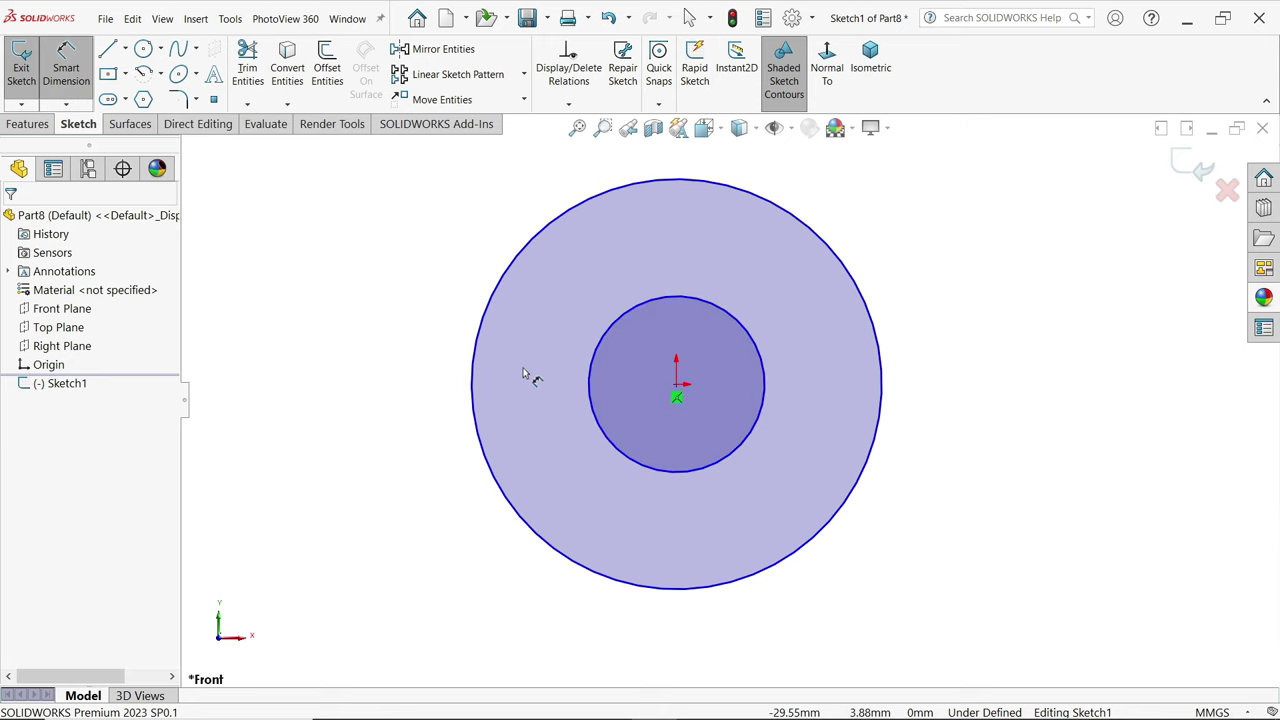
click(474, 376)
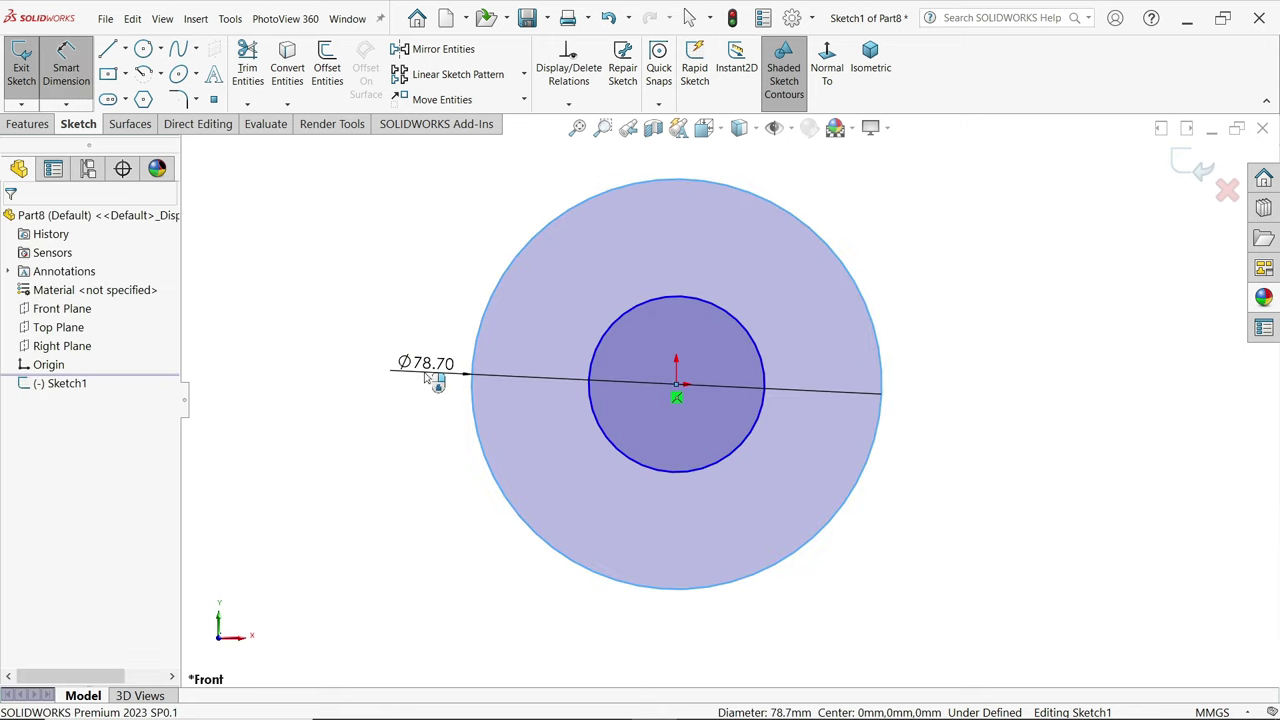
click(428, 377)
text(30)
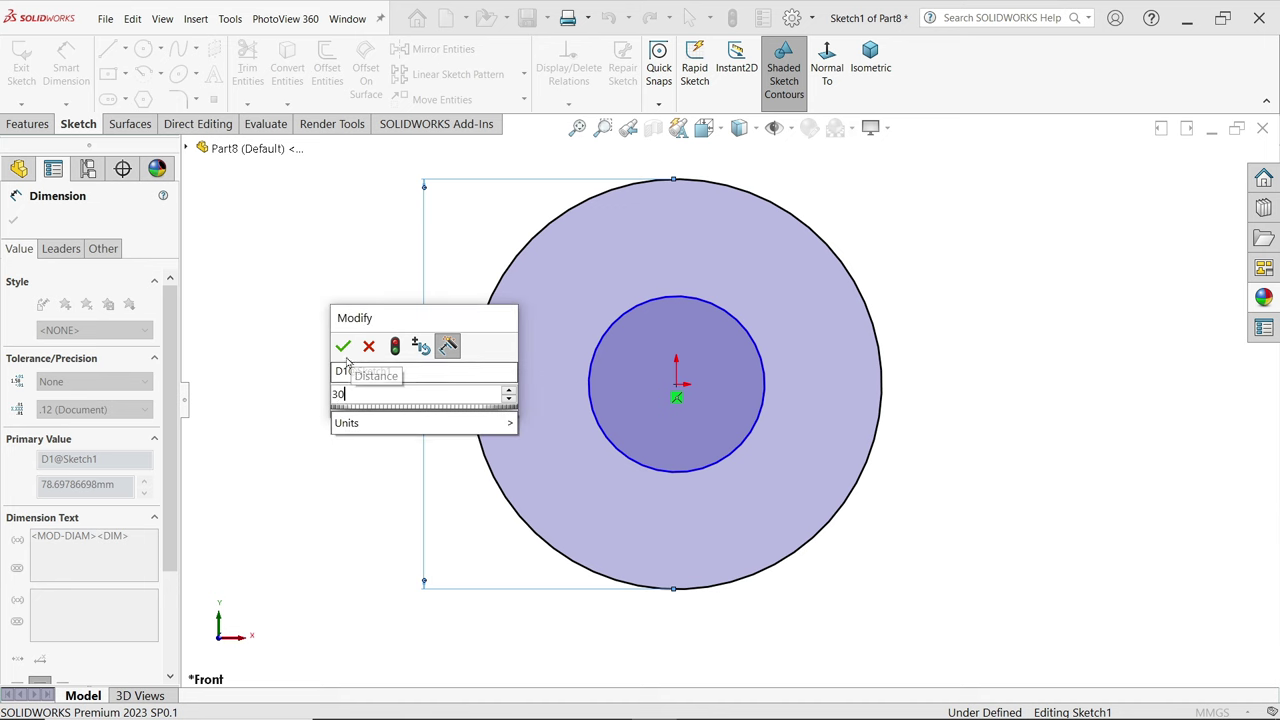
click(343, 346)
click(592, 398)
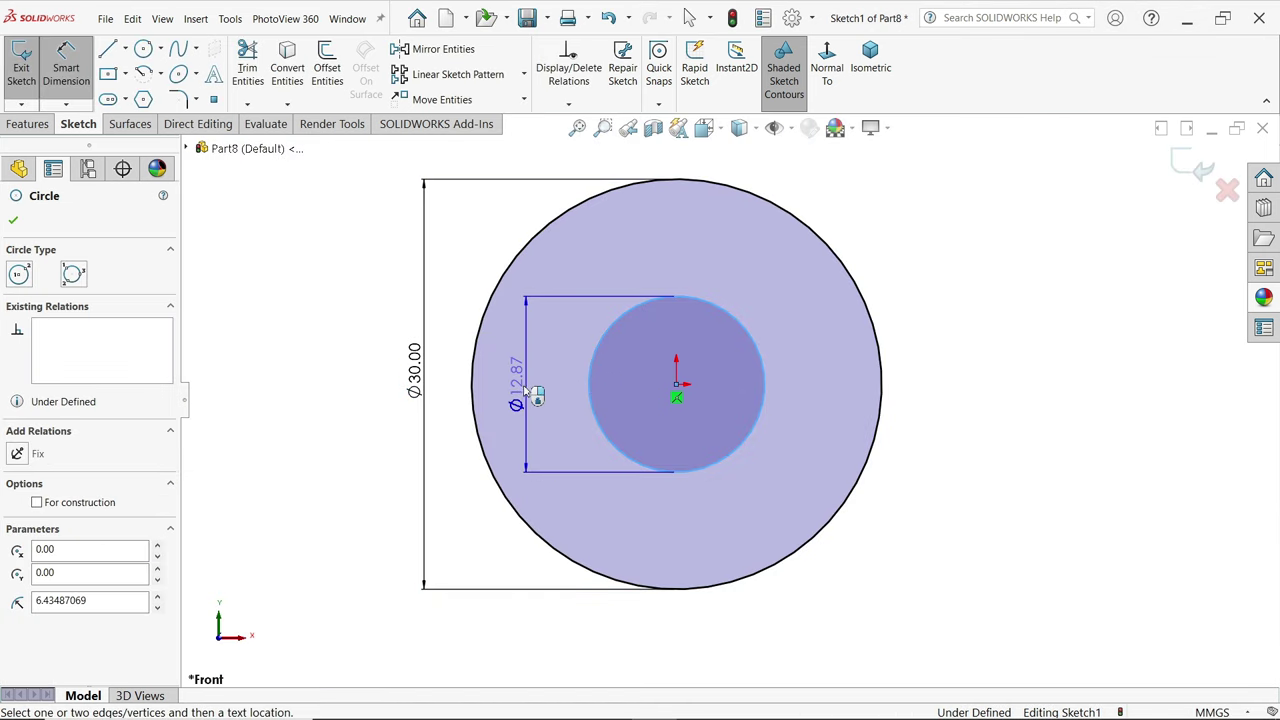
click(455, 388)
text(17)
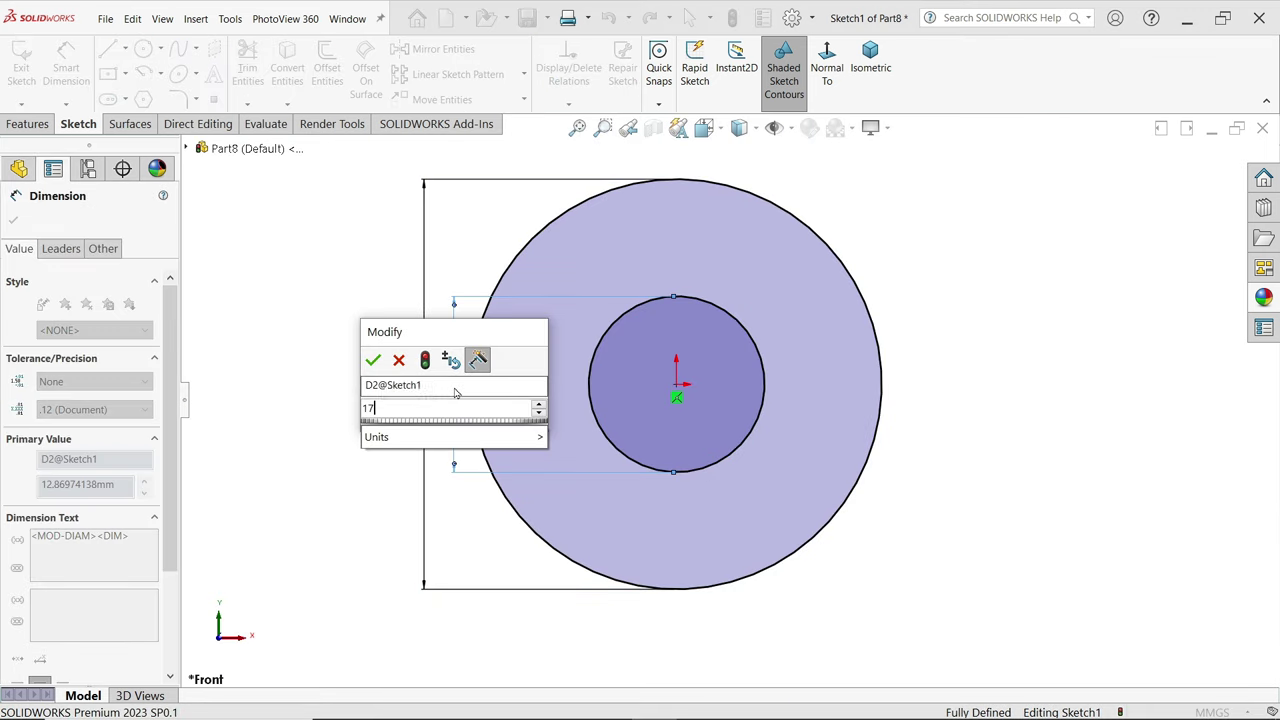
key(Return)
- Extrude the ring sketch 3 mm deep as Boss-Extrude1
click(30, 128)
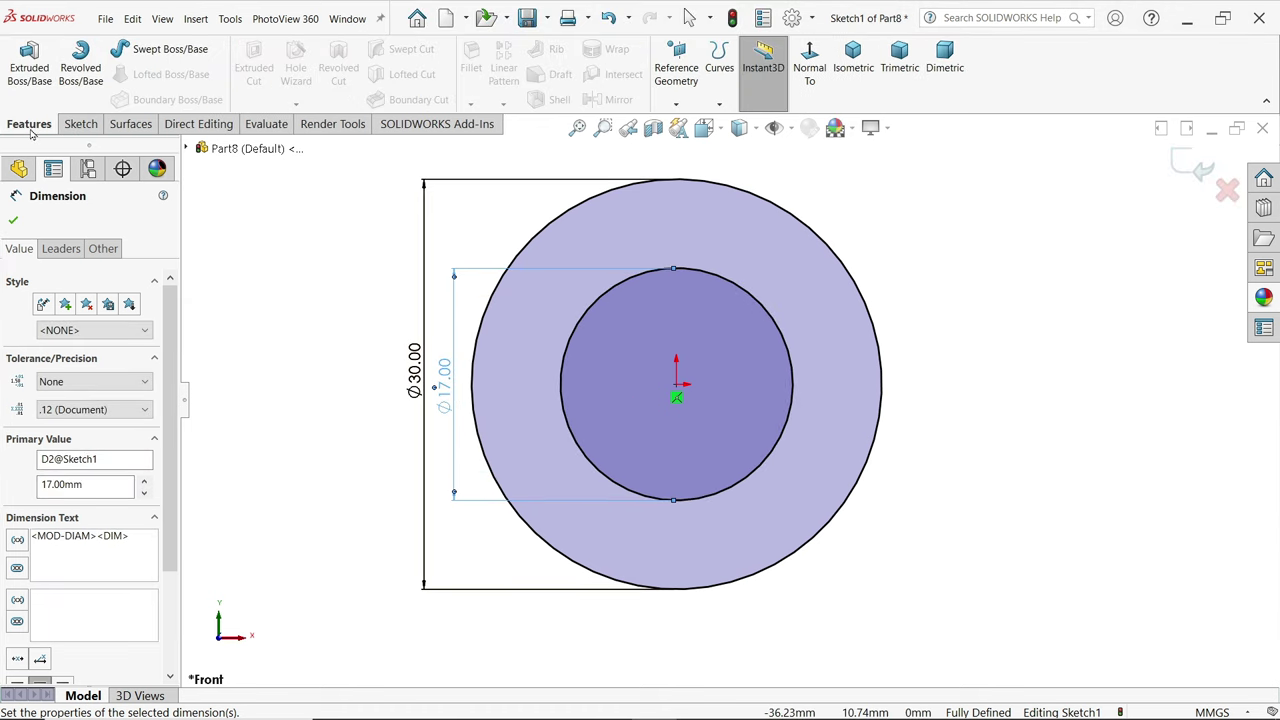
click(30, 70)
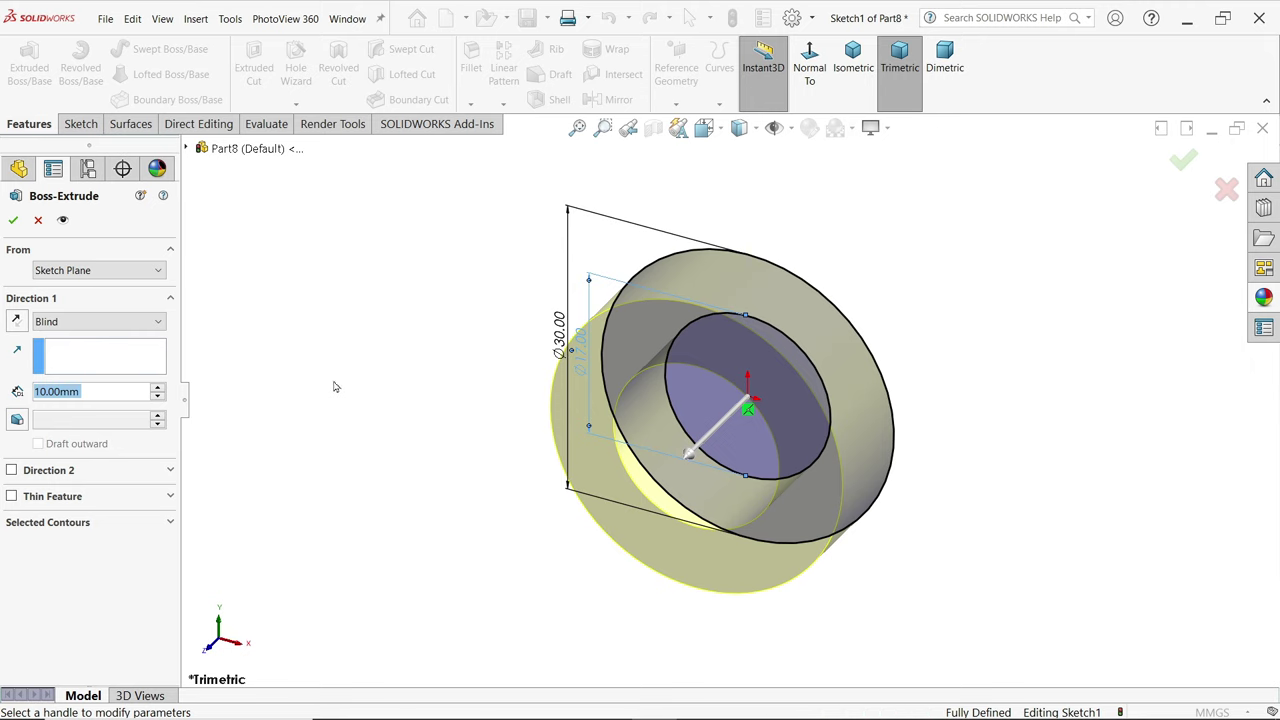
text(3)
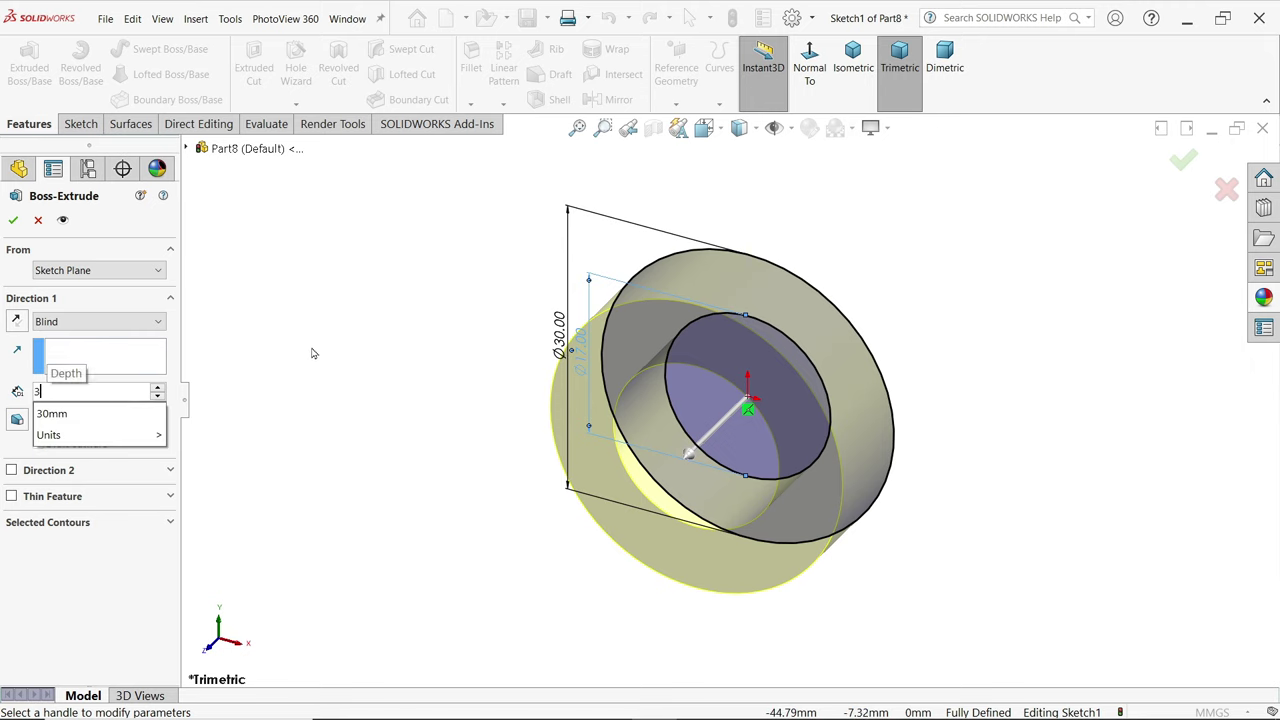
key(Return)
mouse_move(950, 340)
middle_down()
mouse_move(1000, 345)
mouse_move(954, 339)
middle_up()
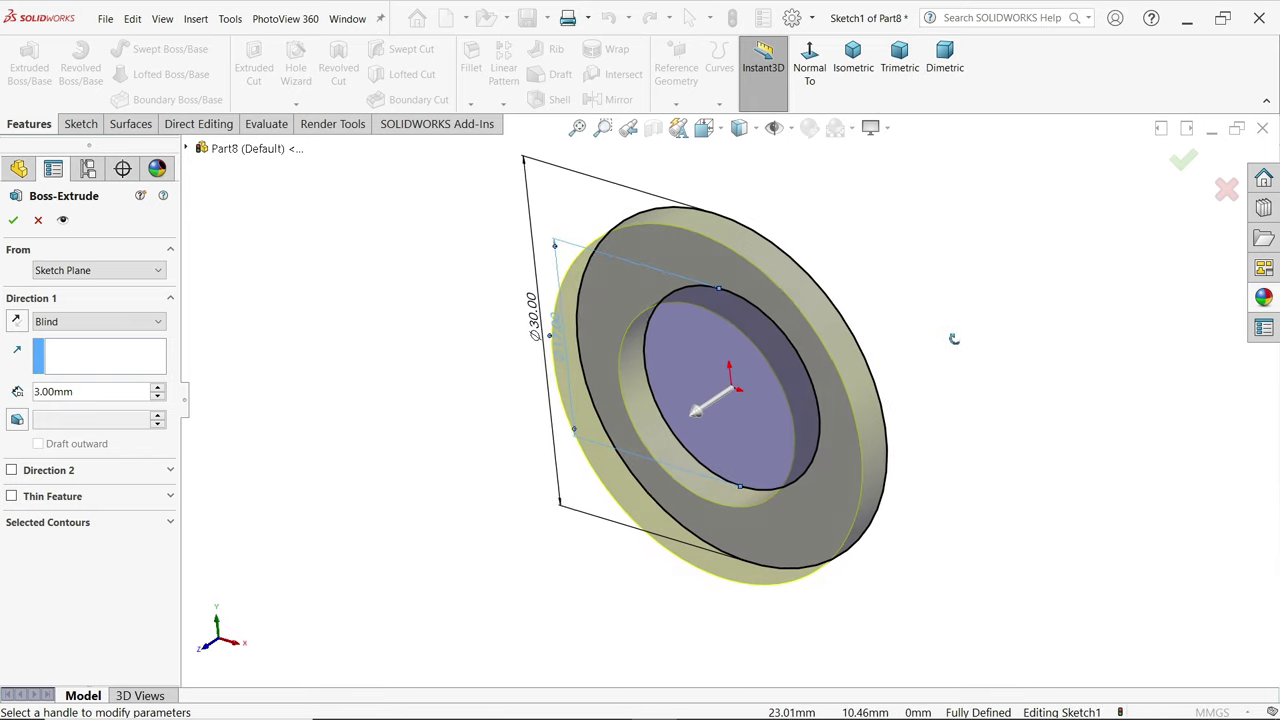
click(13, 219)
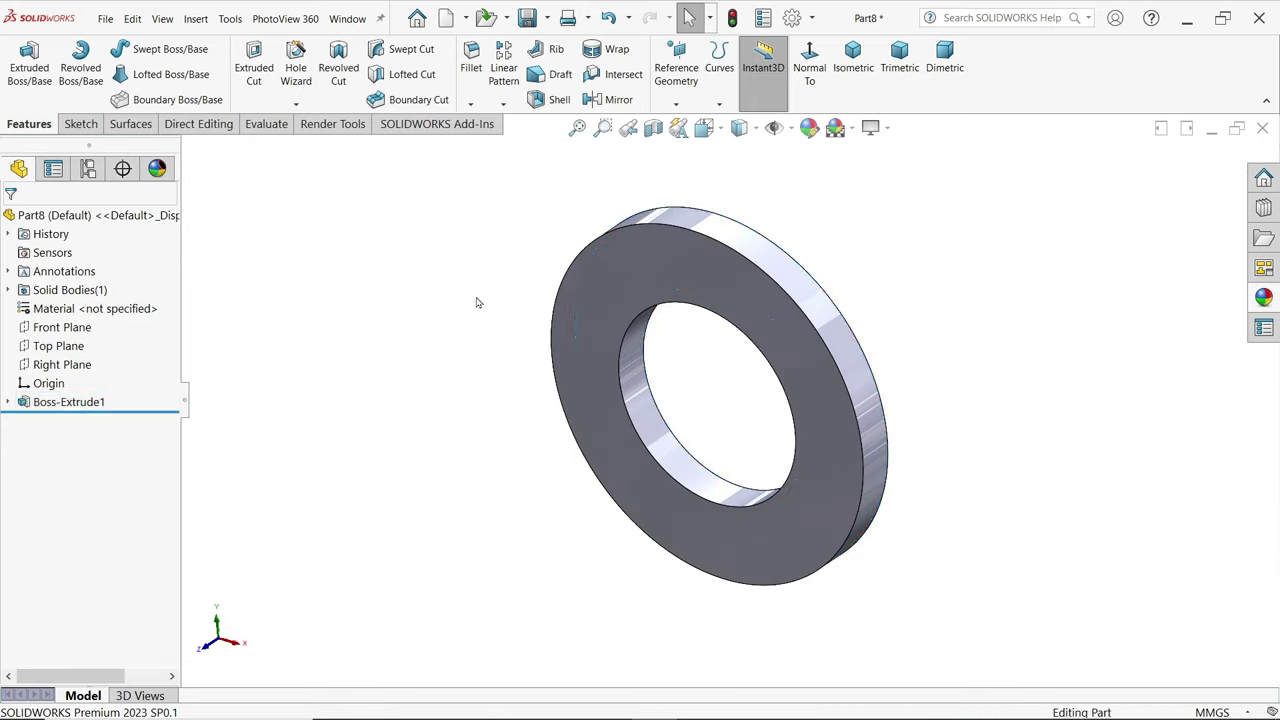
- Assign Plain Carbon Steel to the washer and give it a dark grey colour
right_click(80, 309)
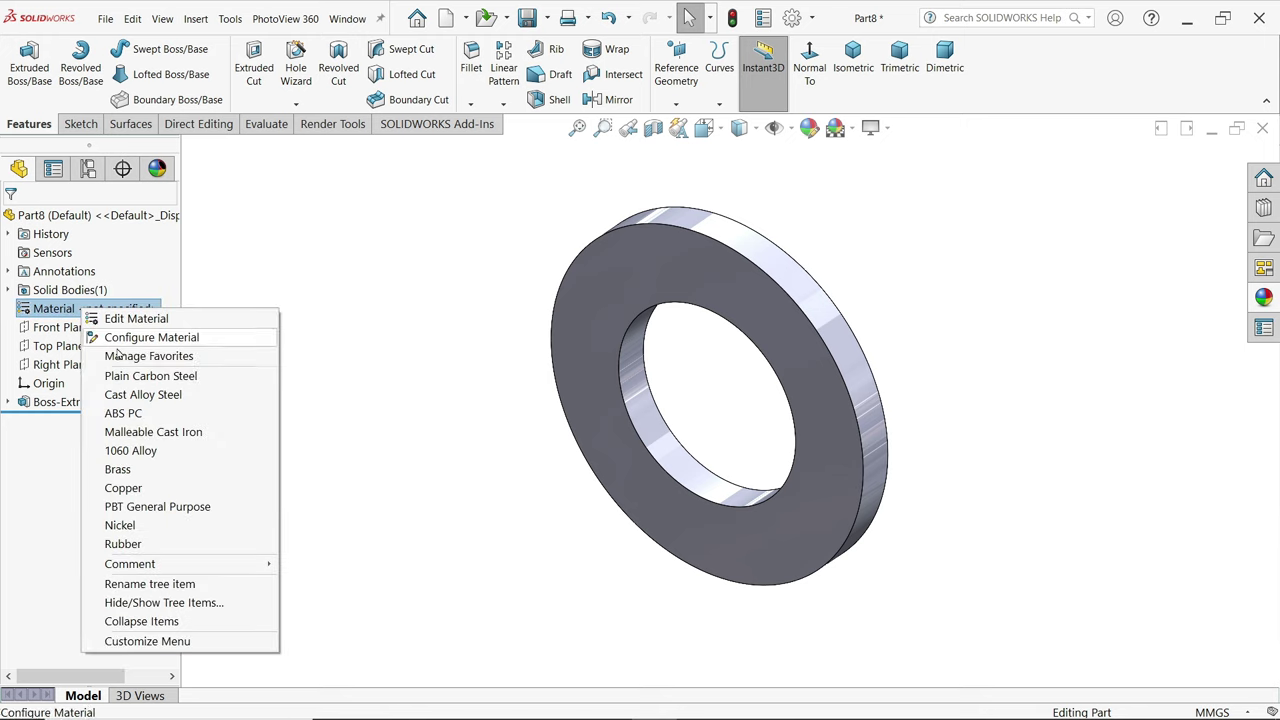
click(152, 376)
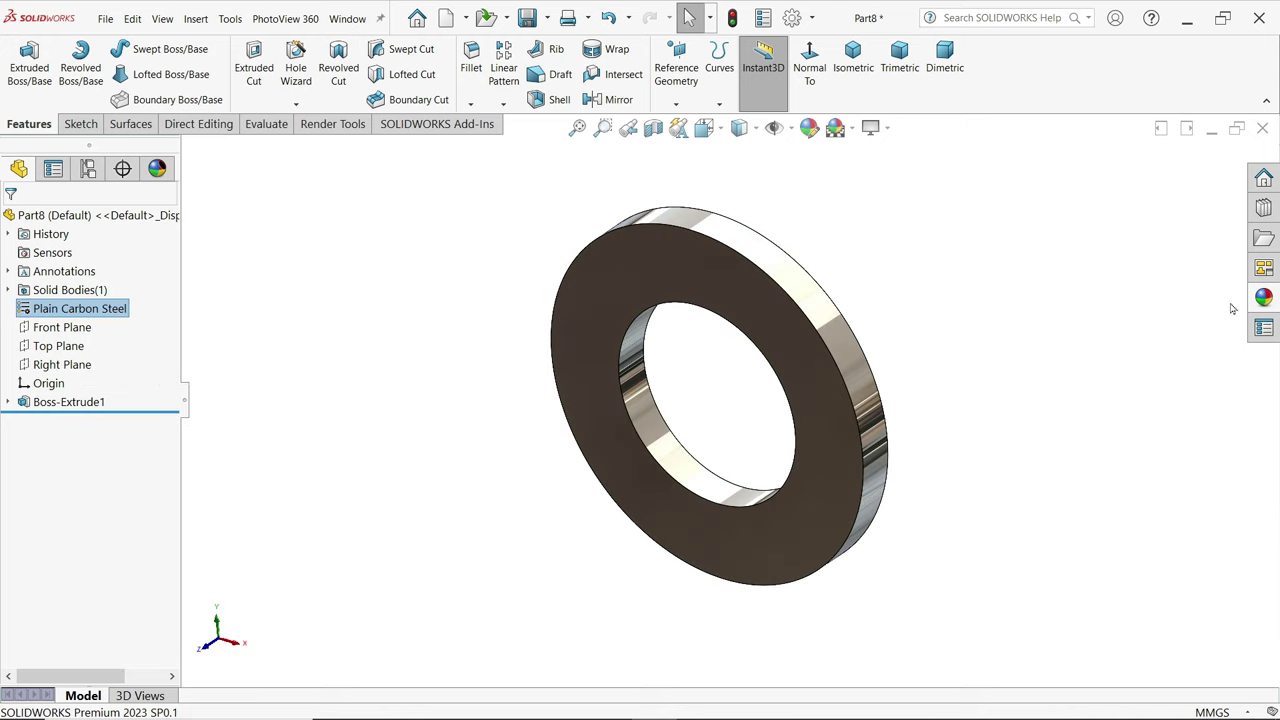
click(1263, 297)
click(1072, 390)
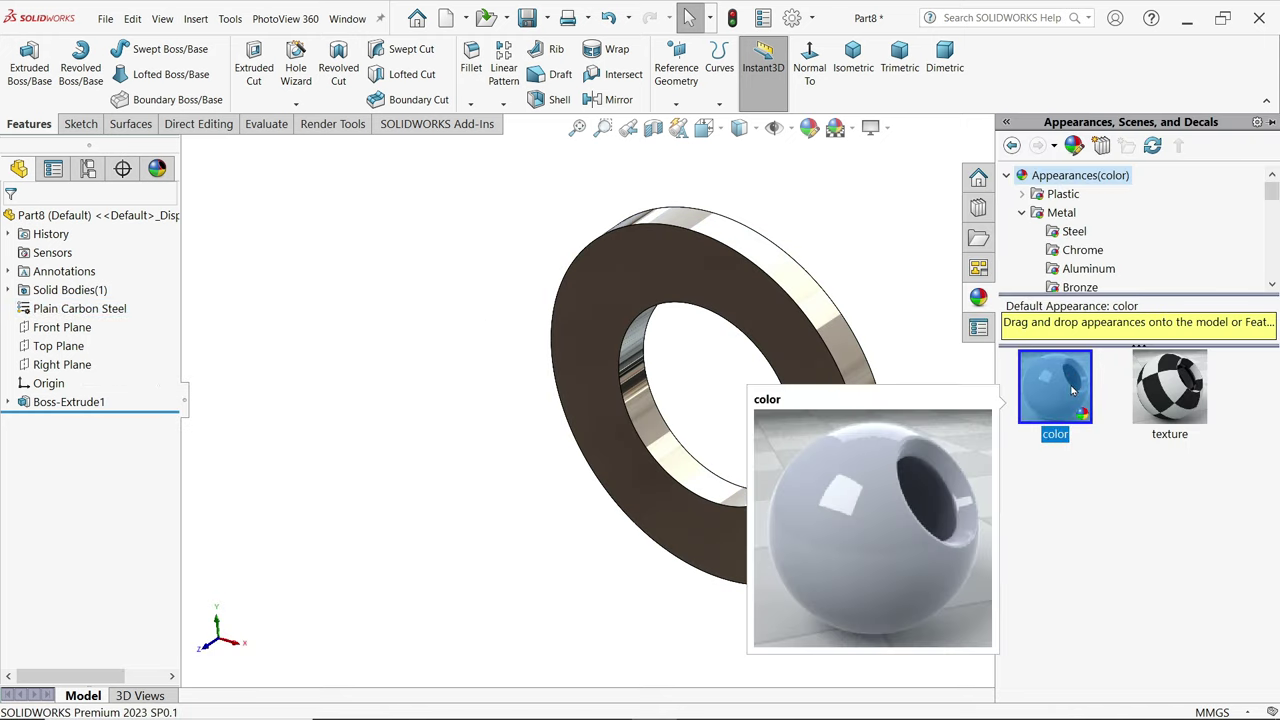
double_click(1072, 390)
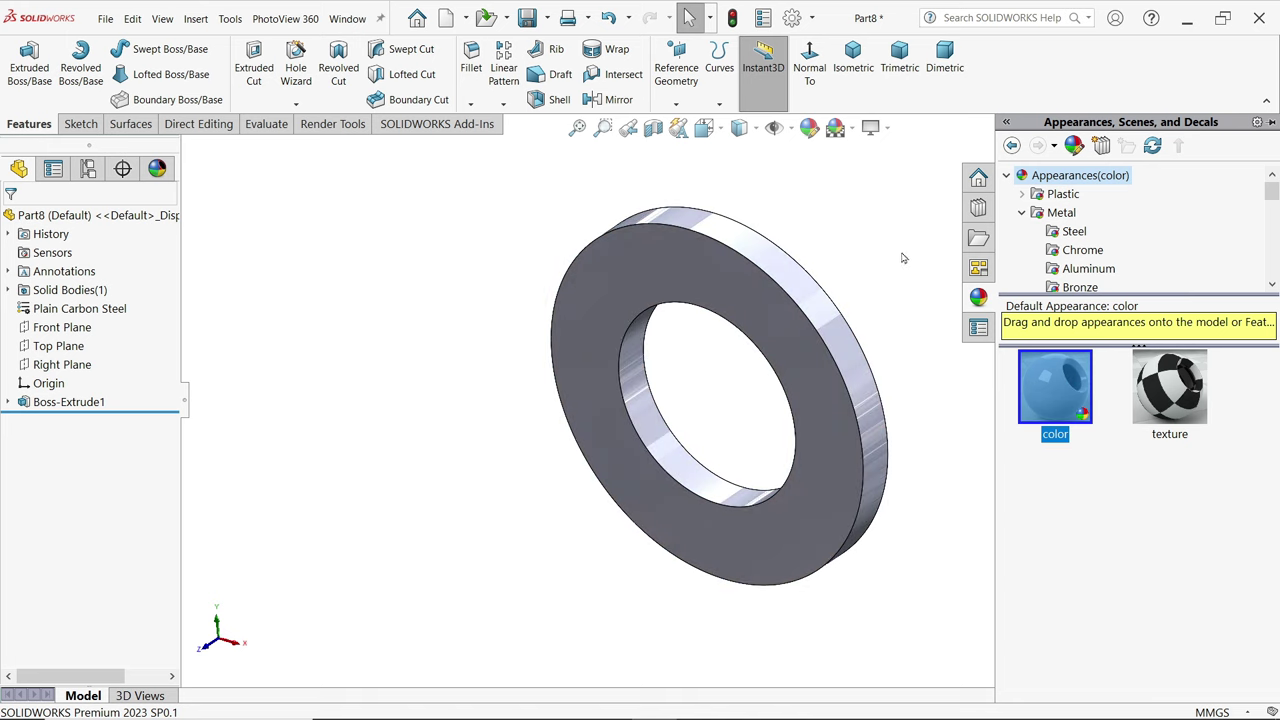
click(809, 128)
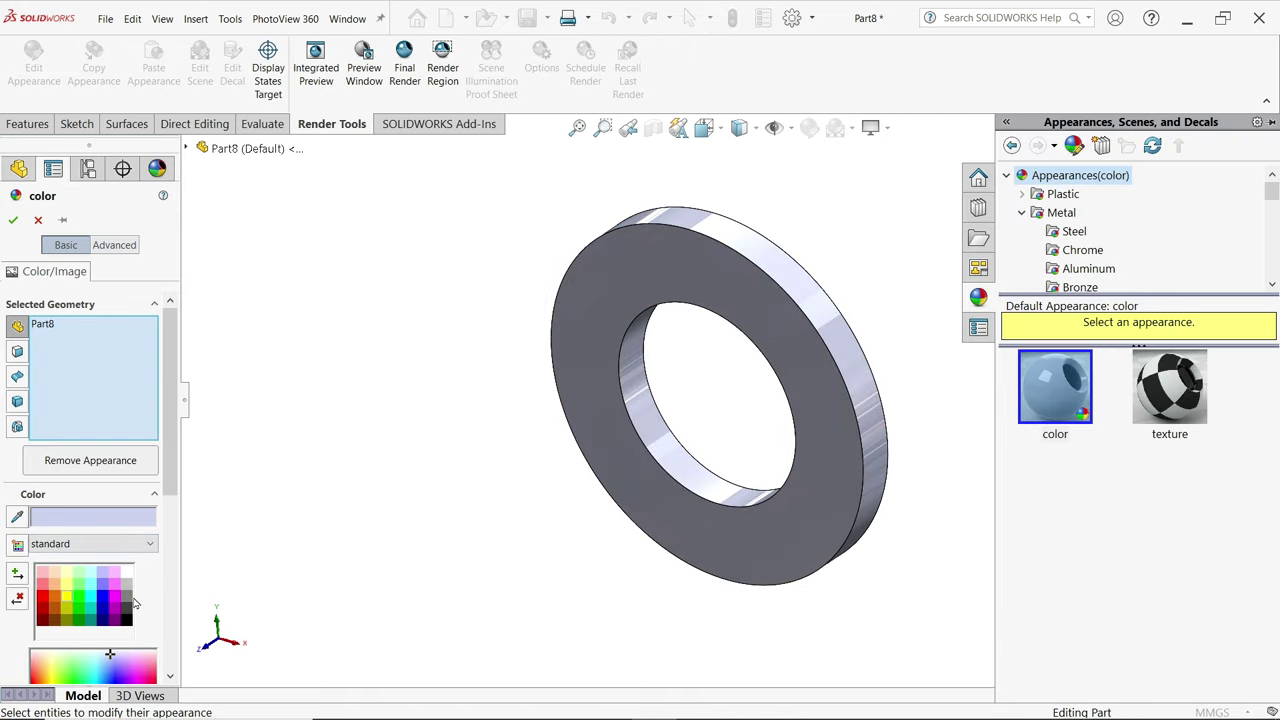
click(127, 604)
click(13, 220)
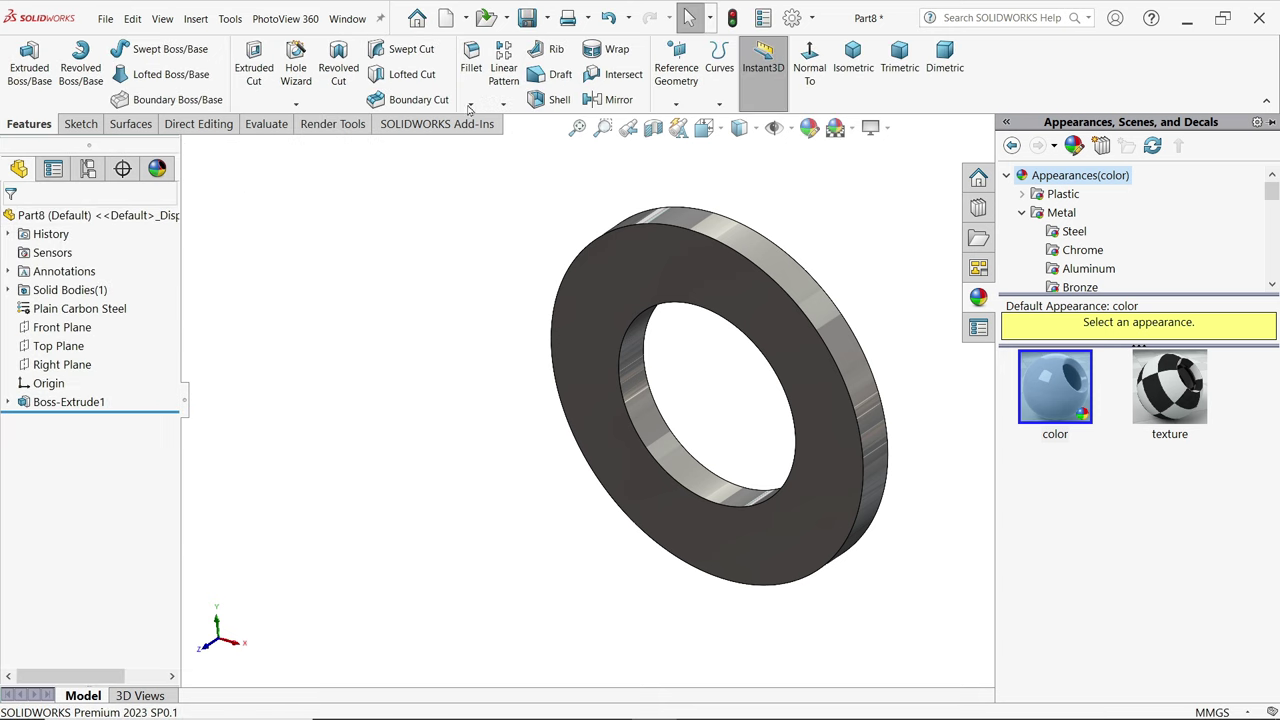
- Save the new part as Washer
click(529, 19)
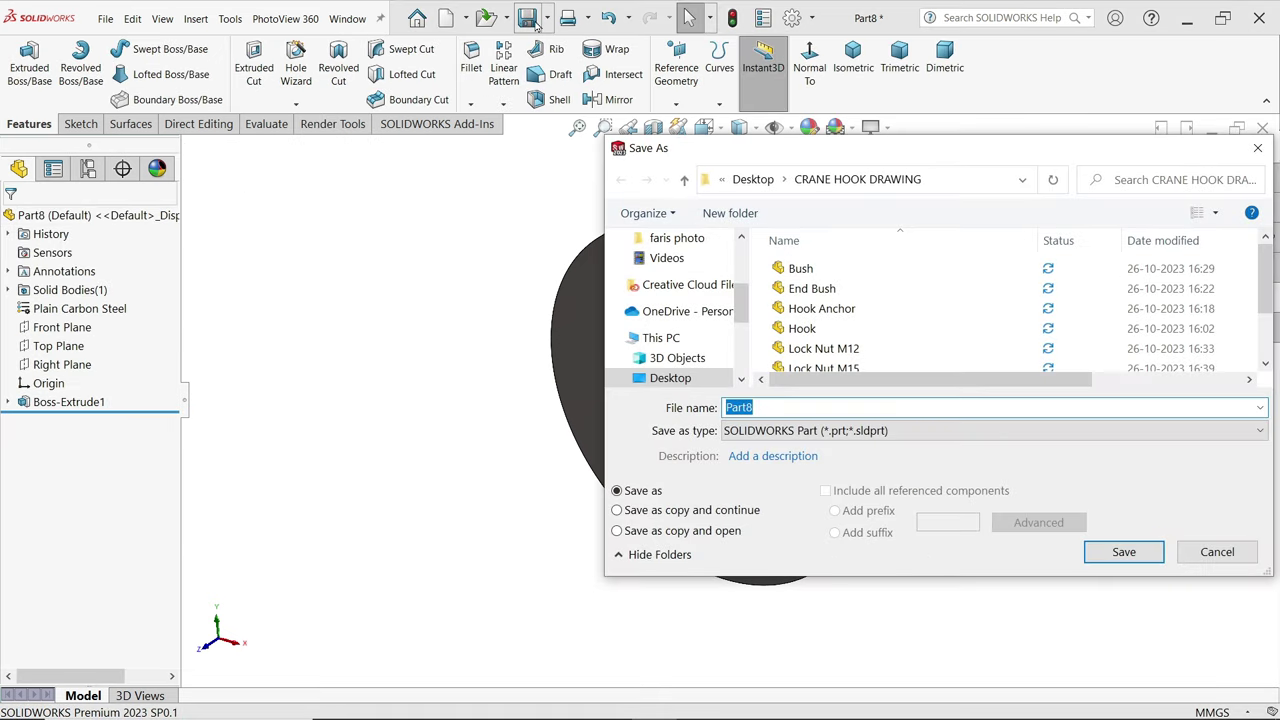
text(w)
click(1128, 560)
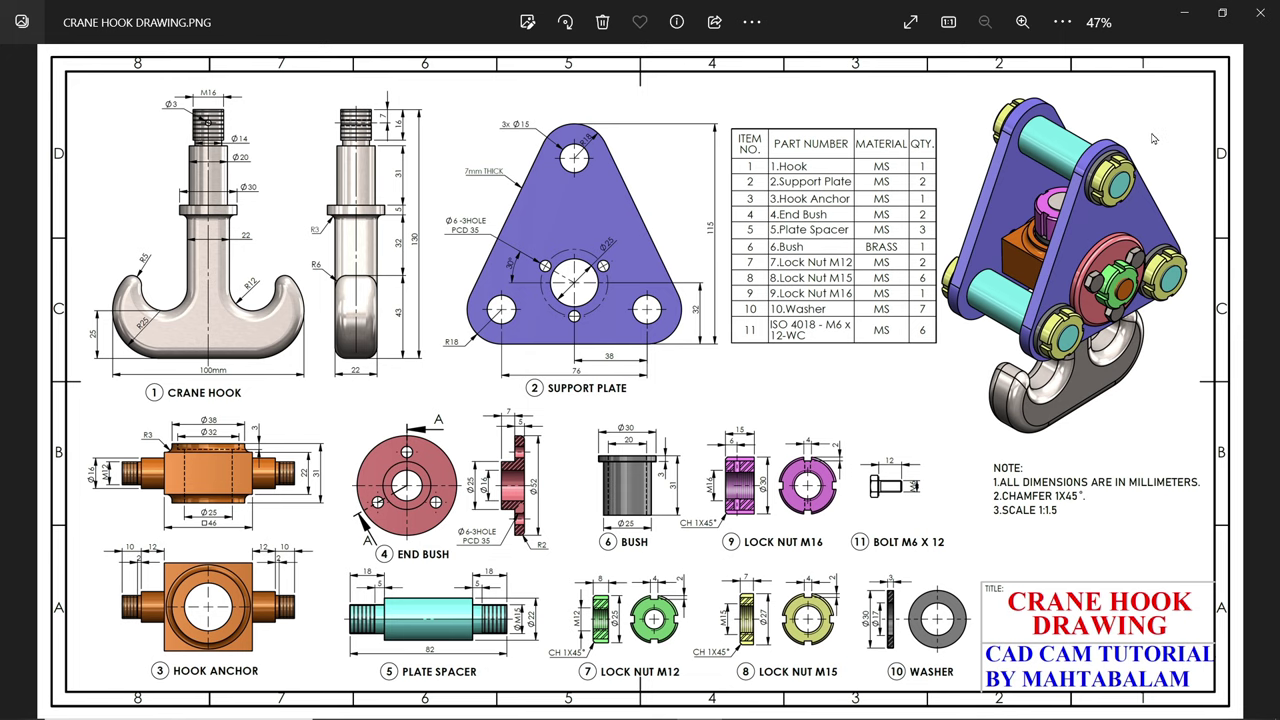
- Zoom in on the crane hook drawing's support plate and parts list
scroll(1153, 138, up, 4)
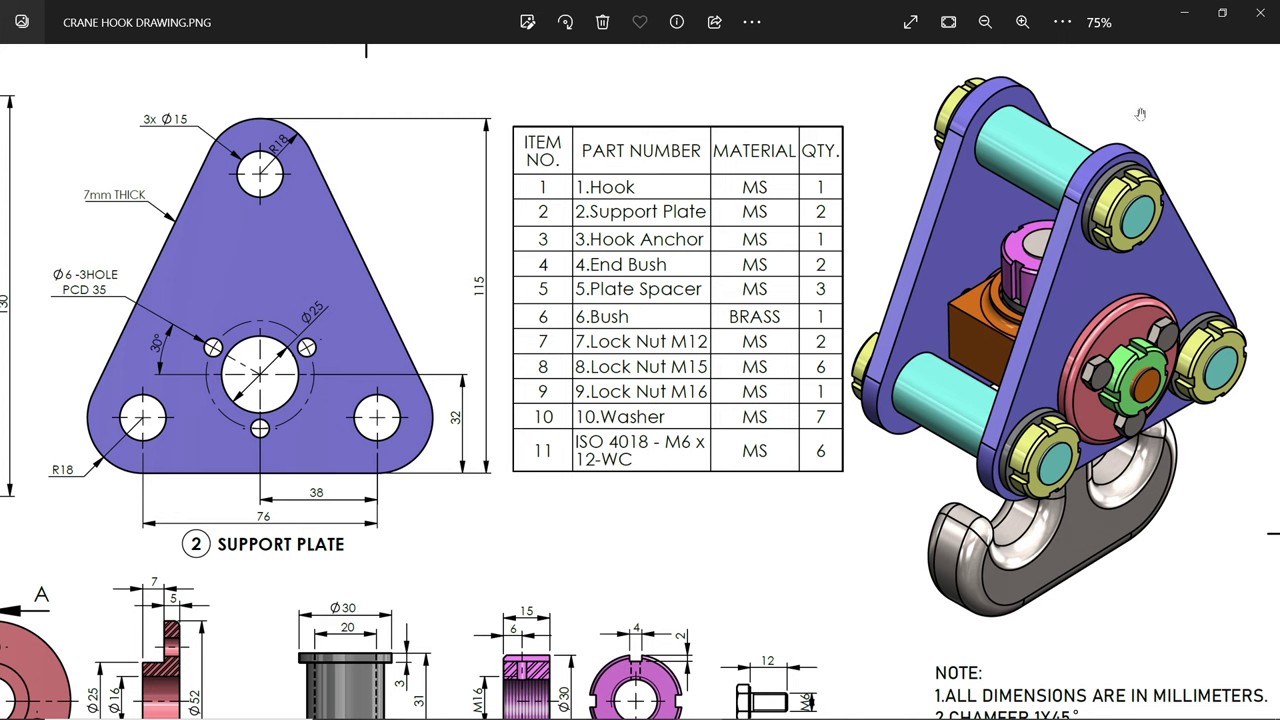
- Minimize the photo viewer and create a new SOLIDWORKS assembly document
click(1187, 13)
click(105, 19)
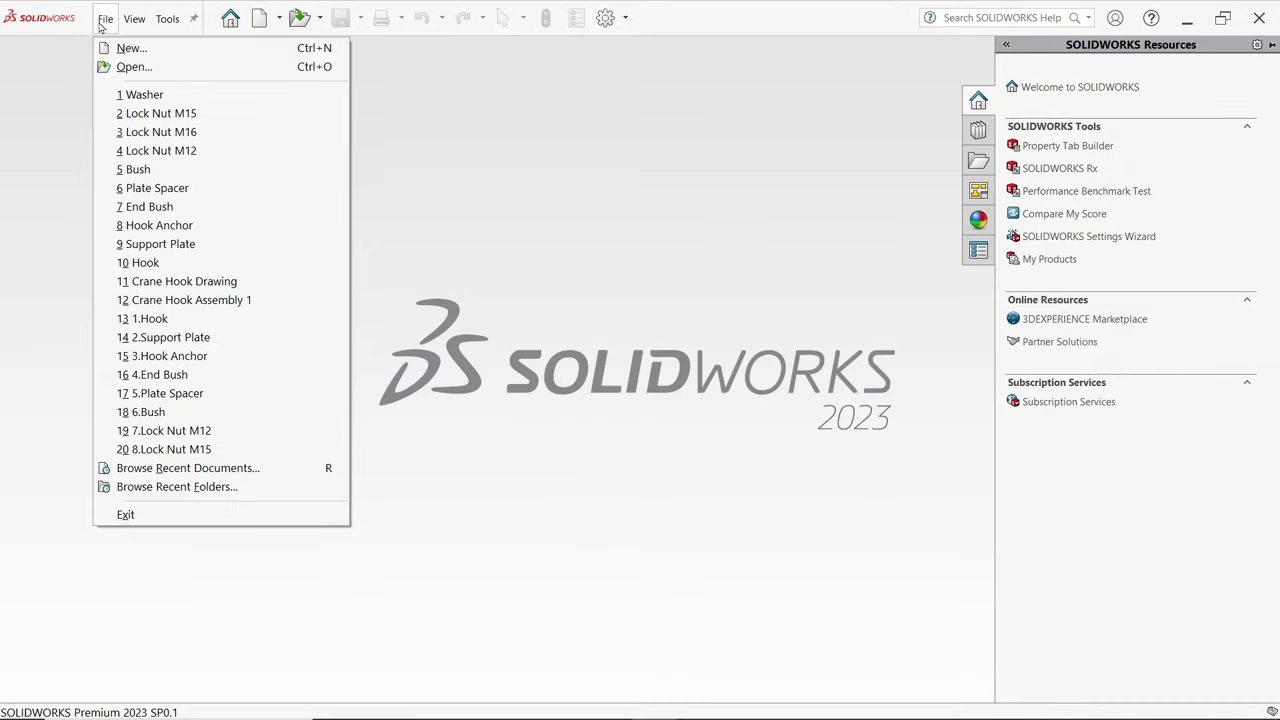
click(149, 49)
click(496, 347)
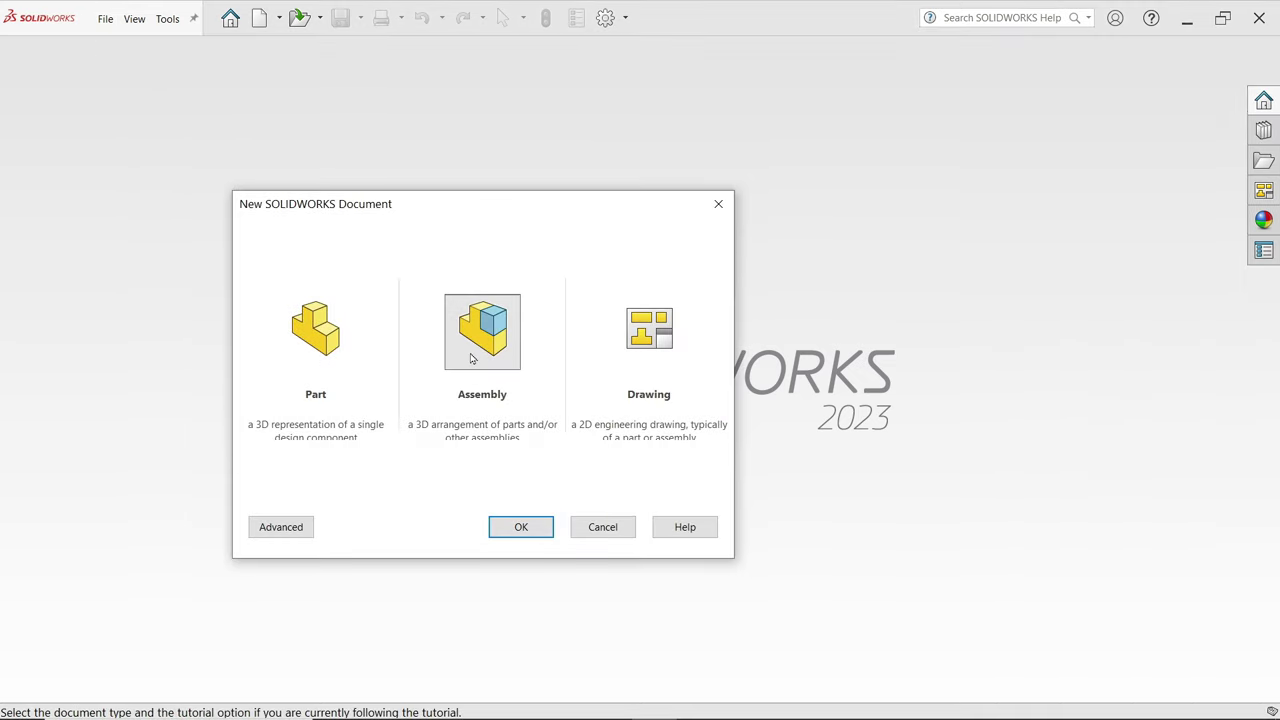
click(521, 527)
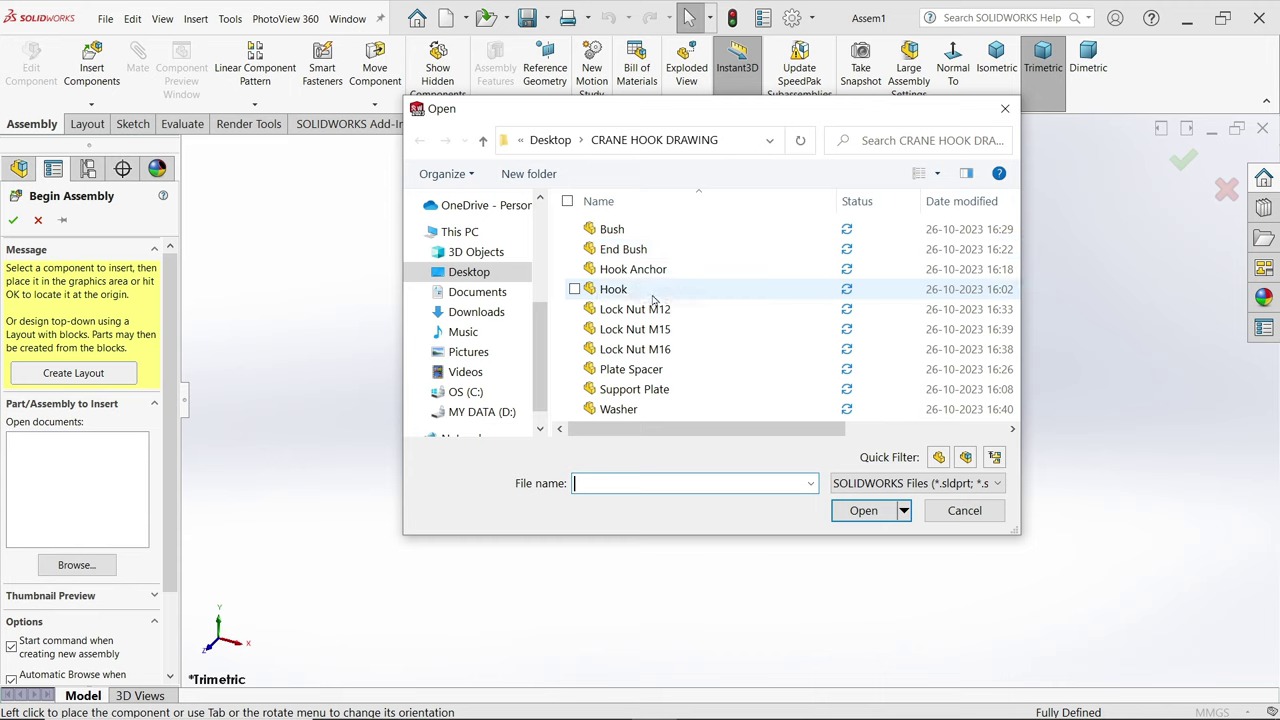
- Load the Support Plate, show origins, rotate it 90° and place it at the origin
click(620, 389)
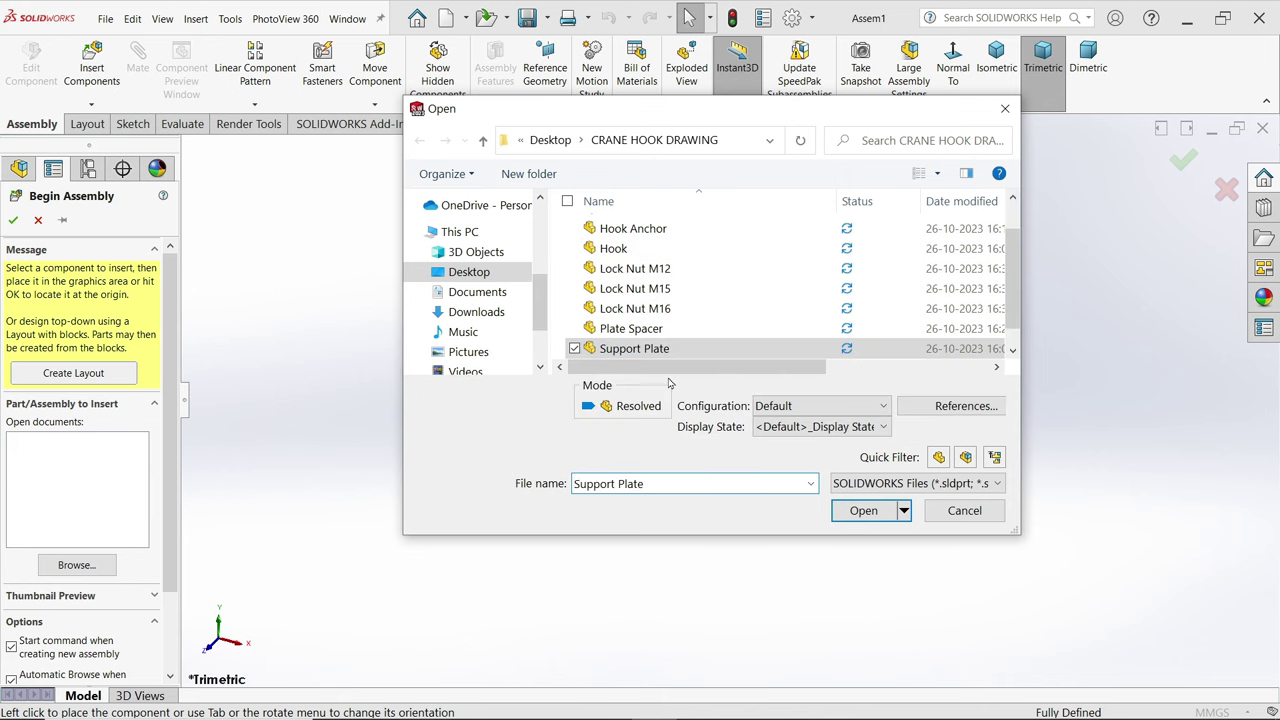
click(863, 511)
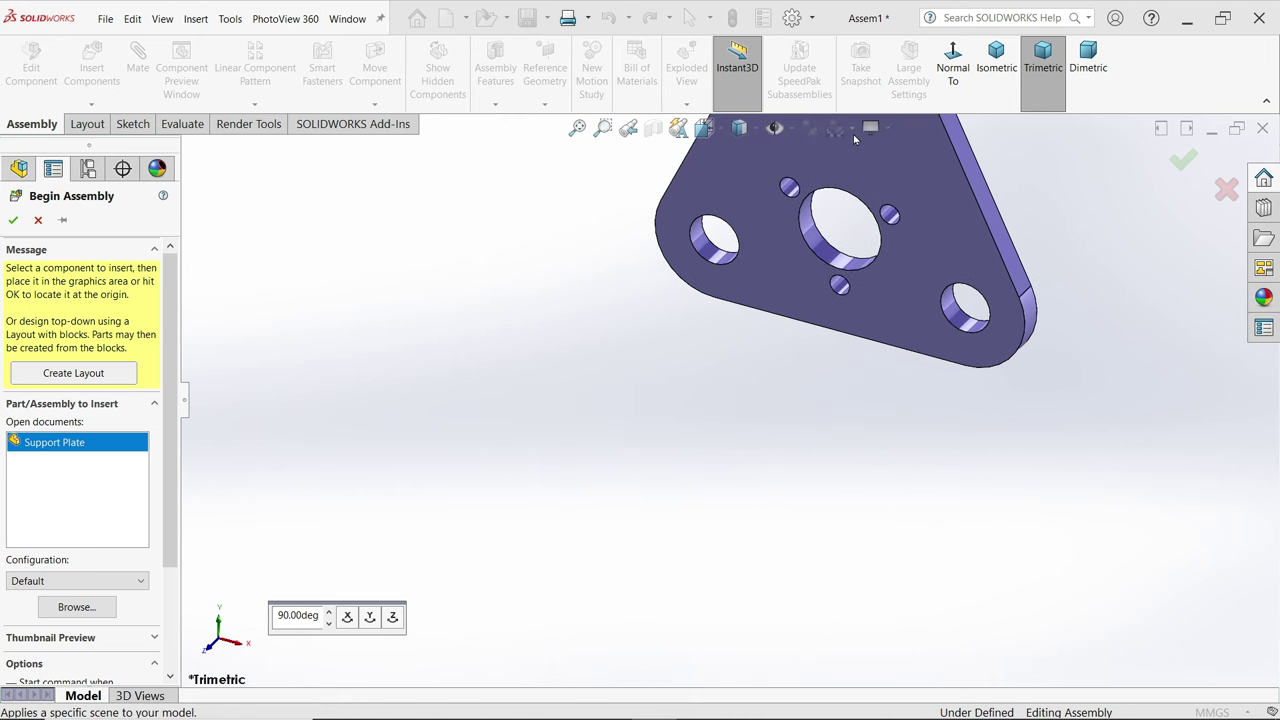
click(789, 130)
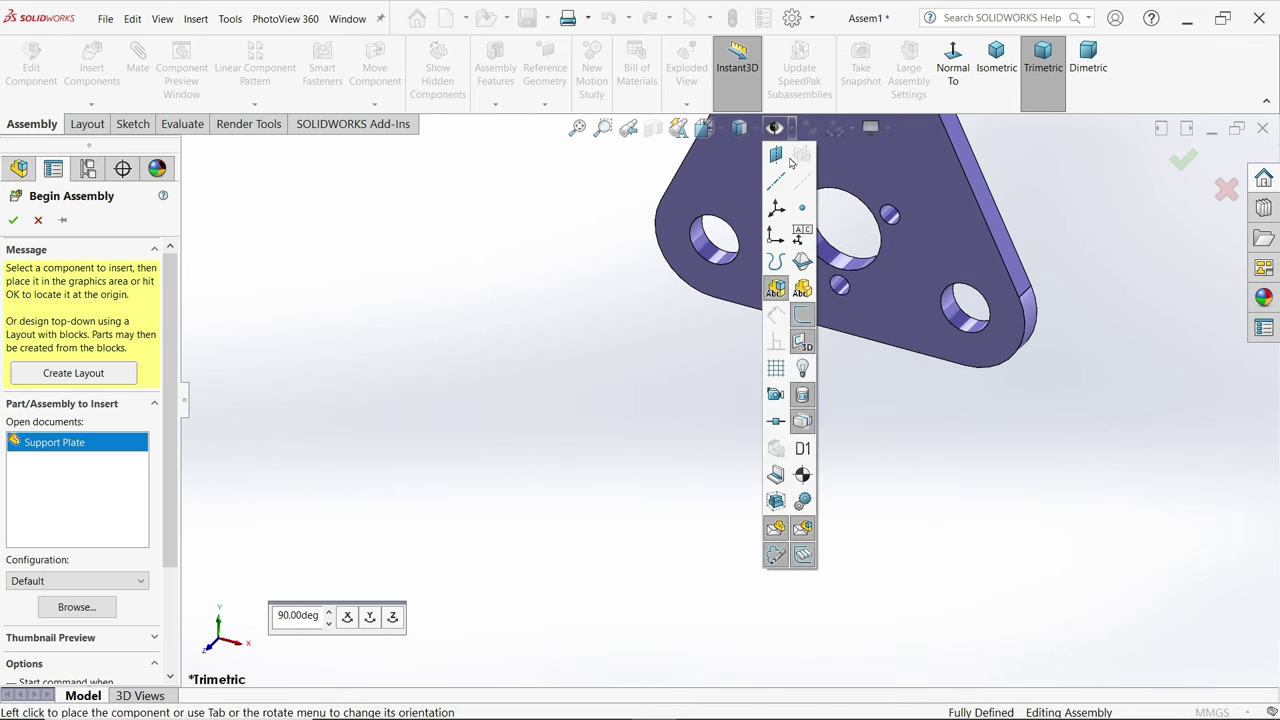
click(777, 232)
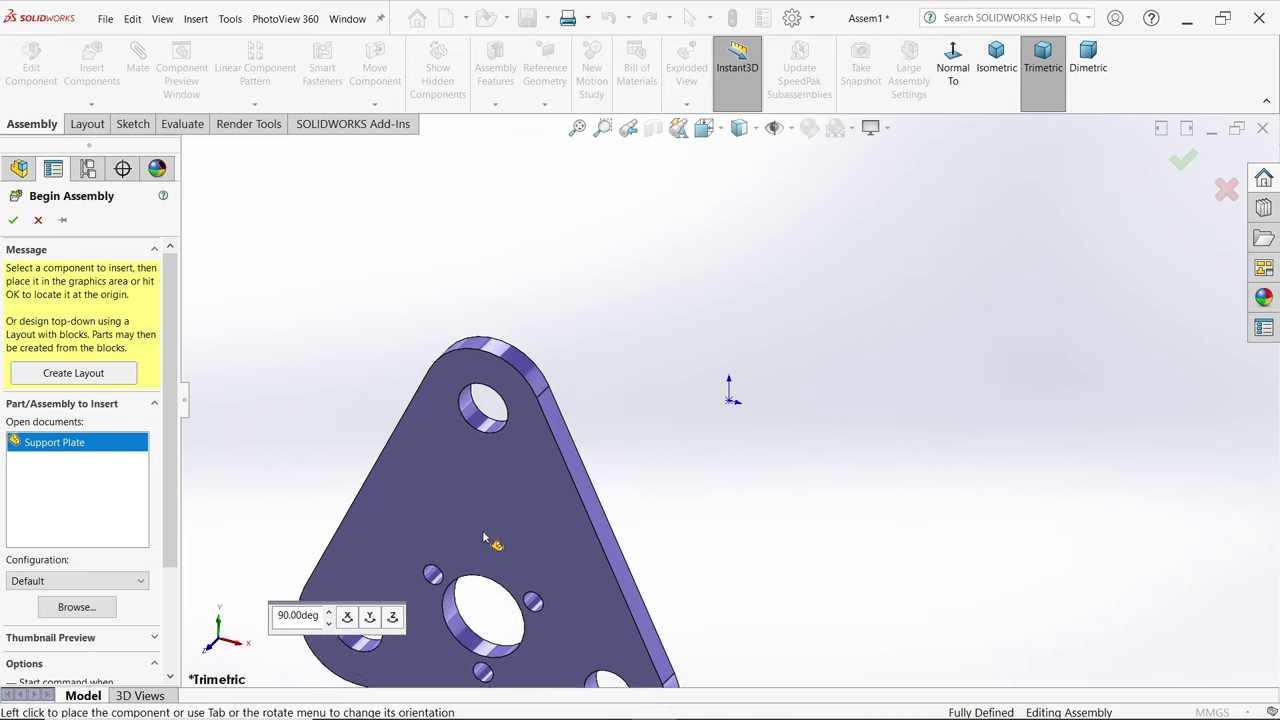
click(369, 617)
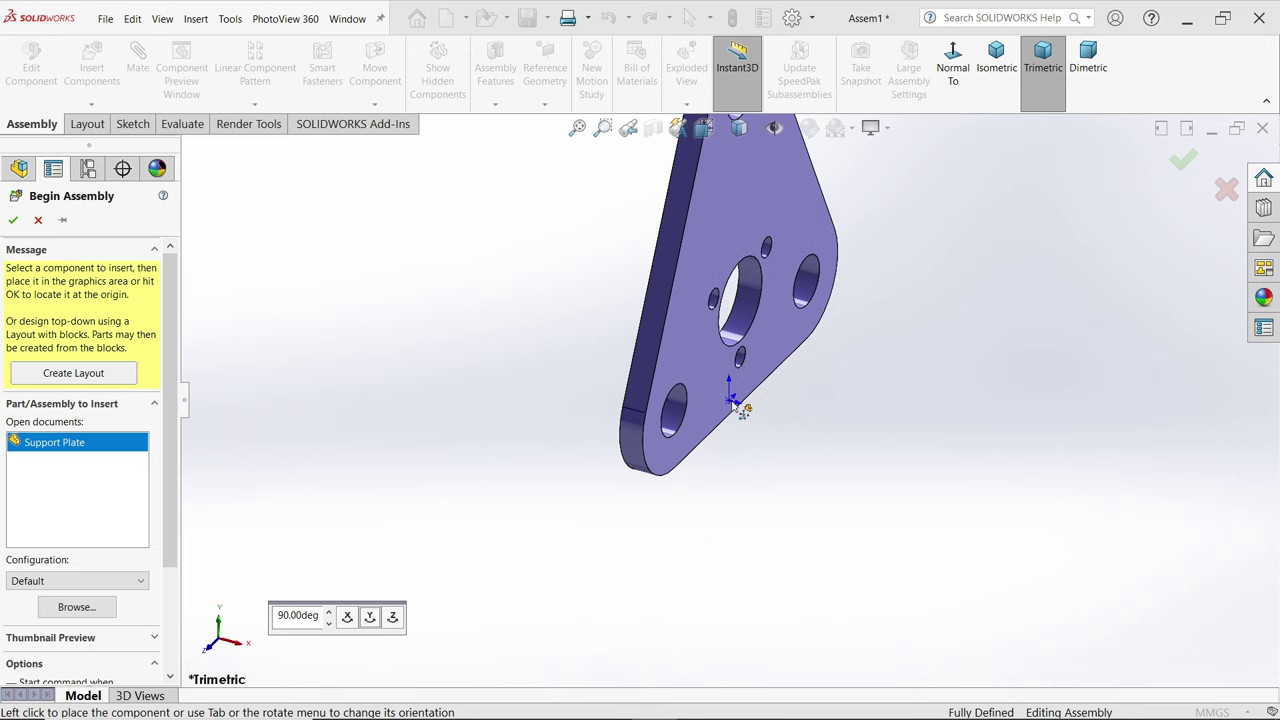
click(734, 404)
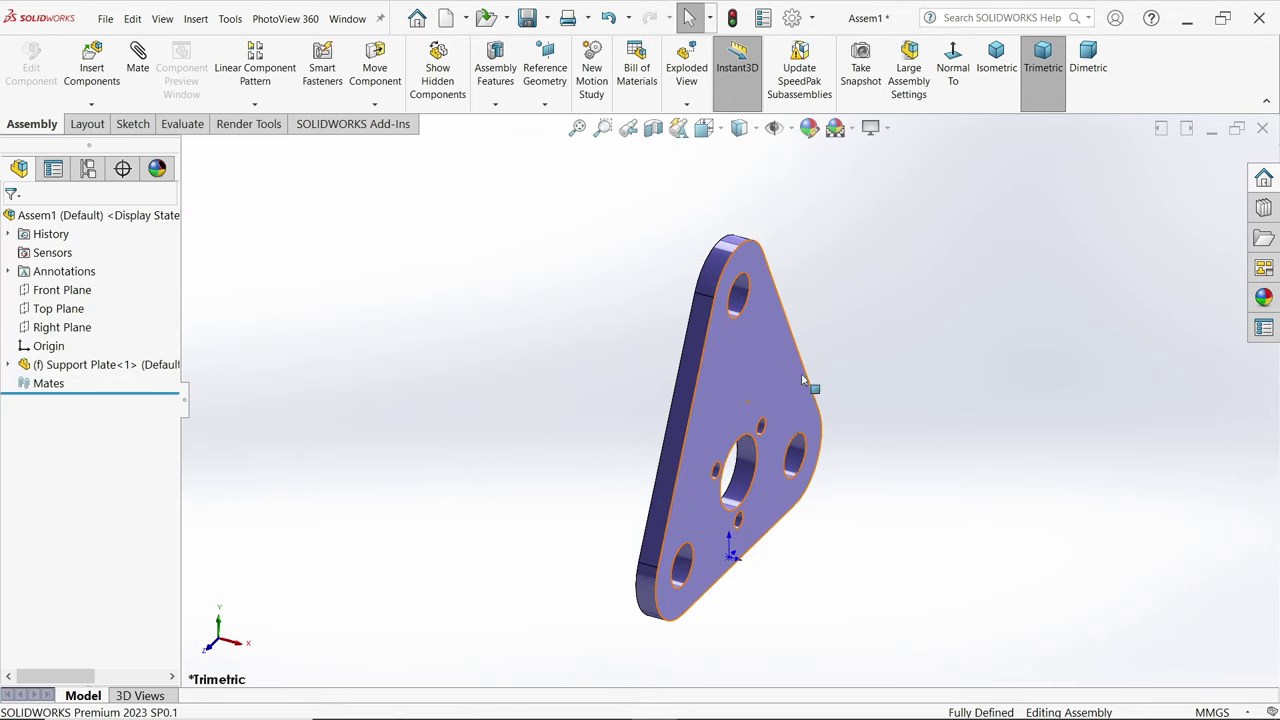
- Switch to the isometric view and apply the Plain White background scene
click(996, 60)
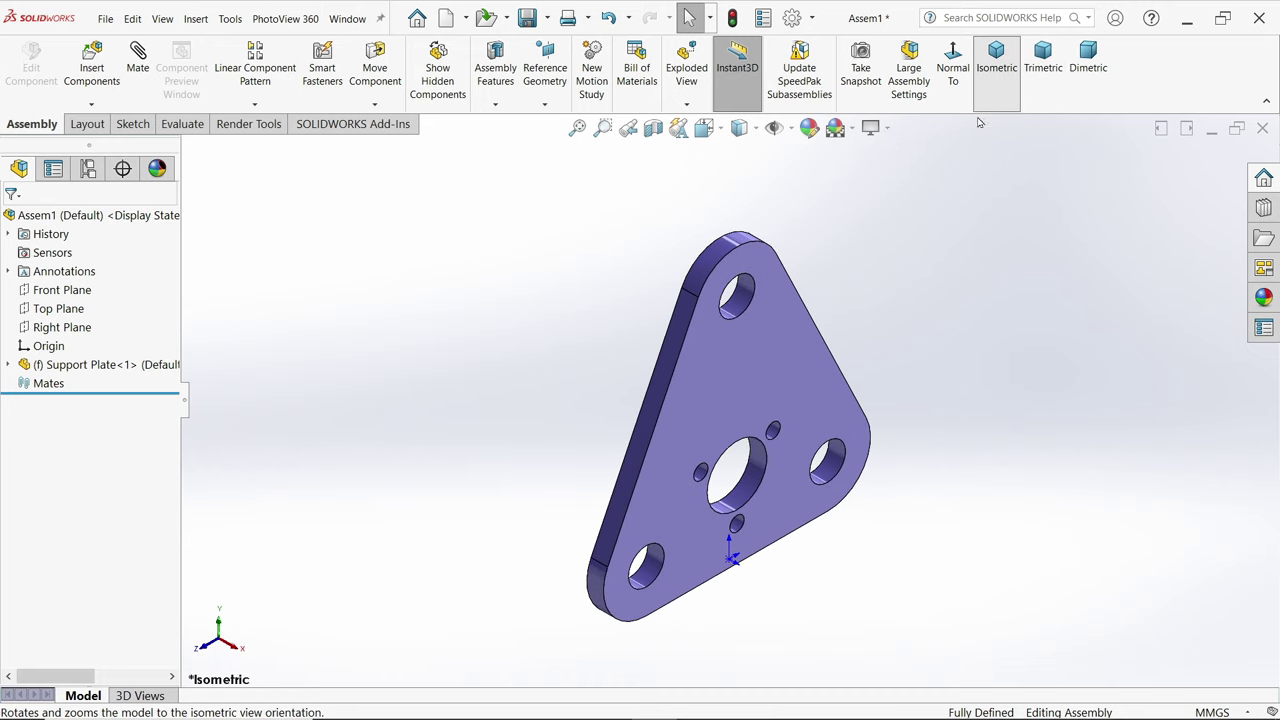
click(775, 127)
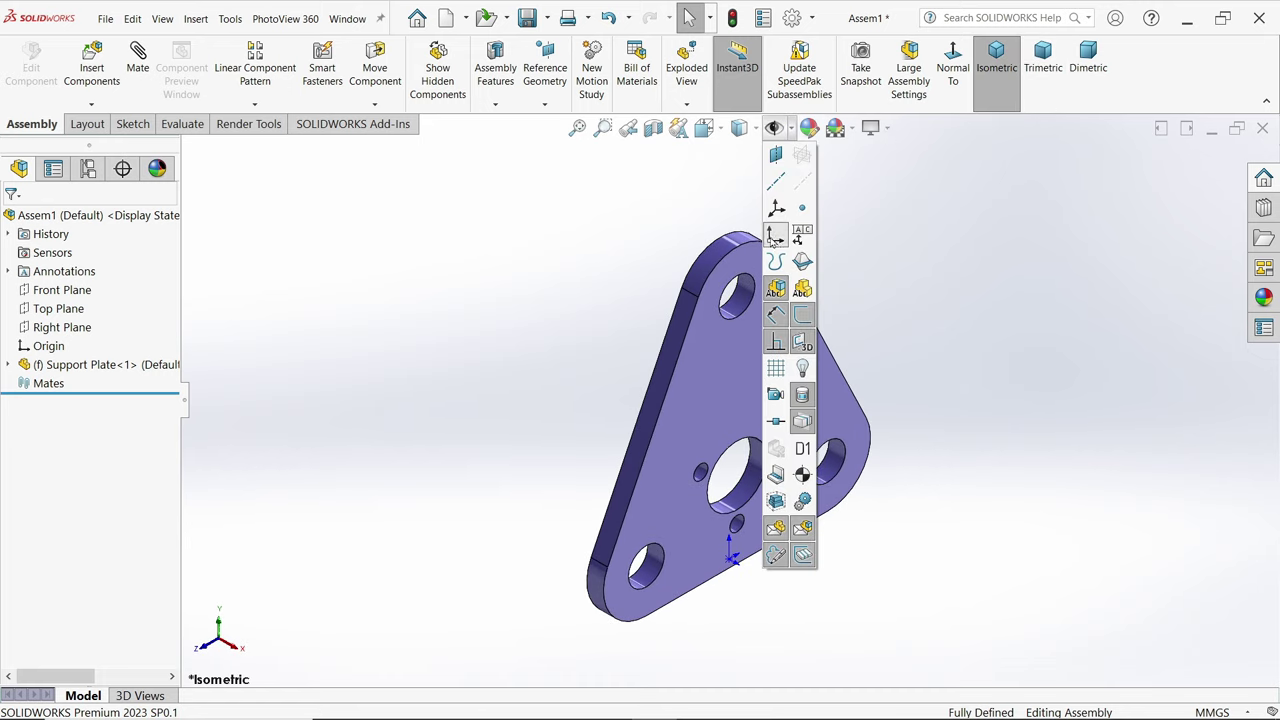
click(835, 127)
click(860, 170)
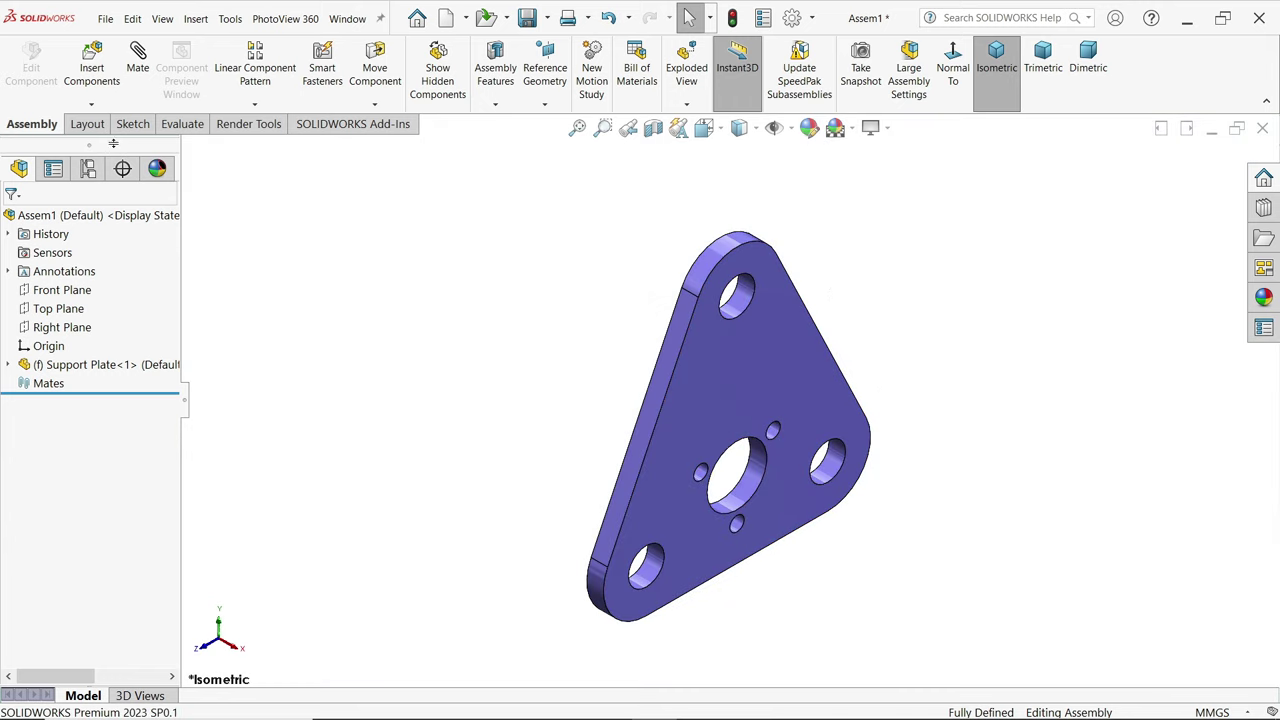
- Insert the Plate Spacer part and drop it beside the Support Plate
click(91, 62)
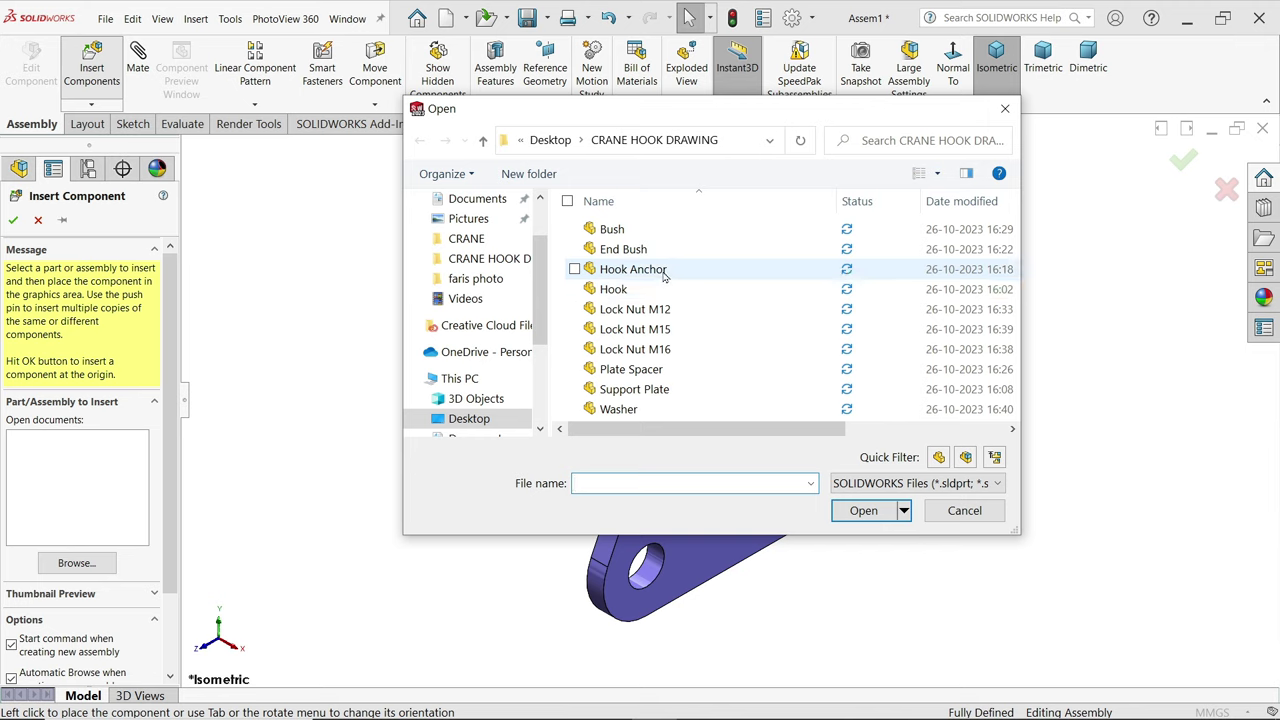
click(939, 175)
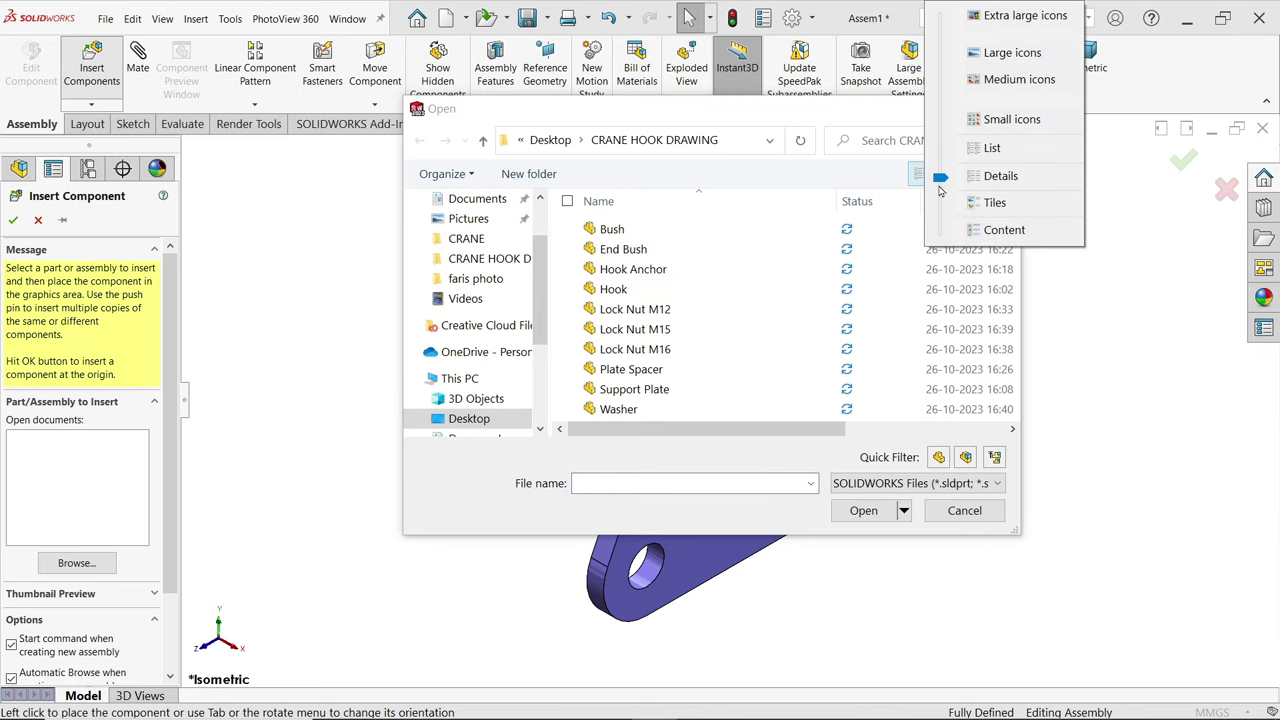
click(1011, 53)
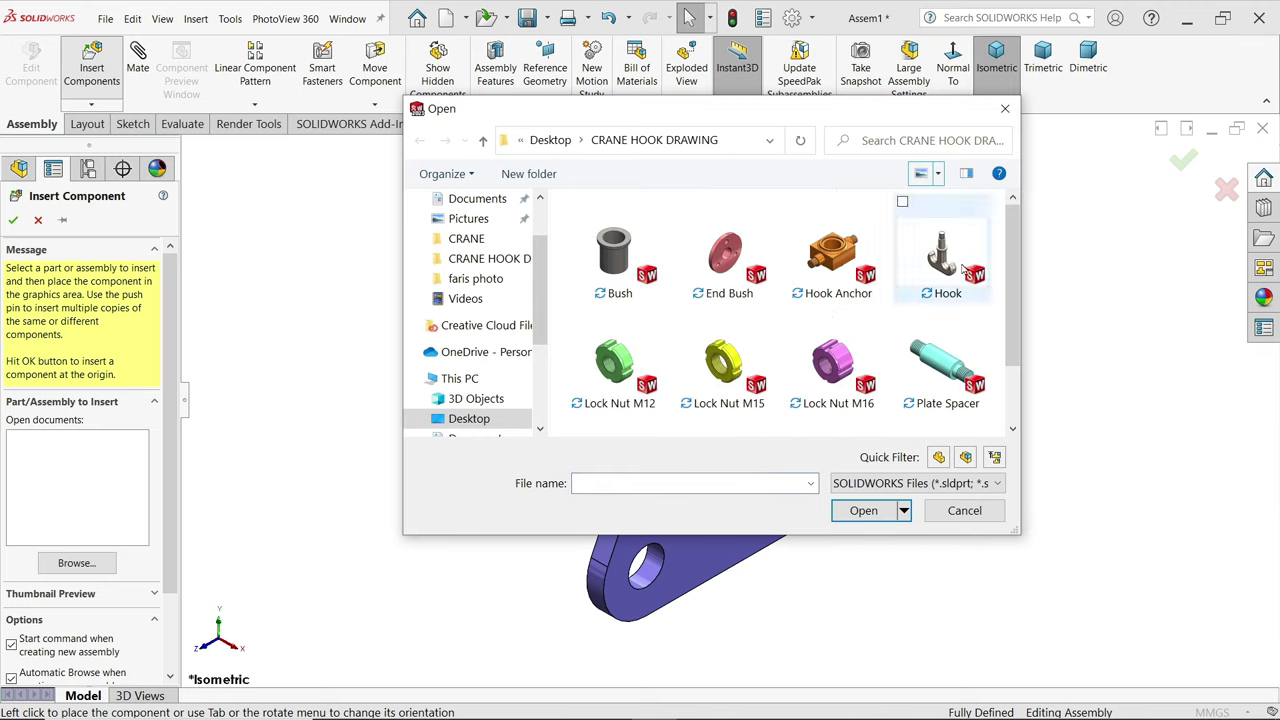
drag(1015, 527, 1091, 541)
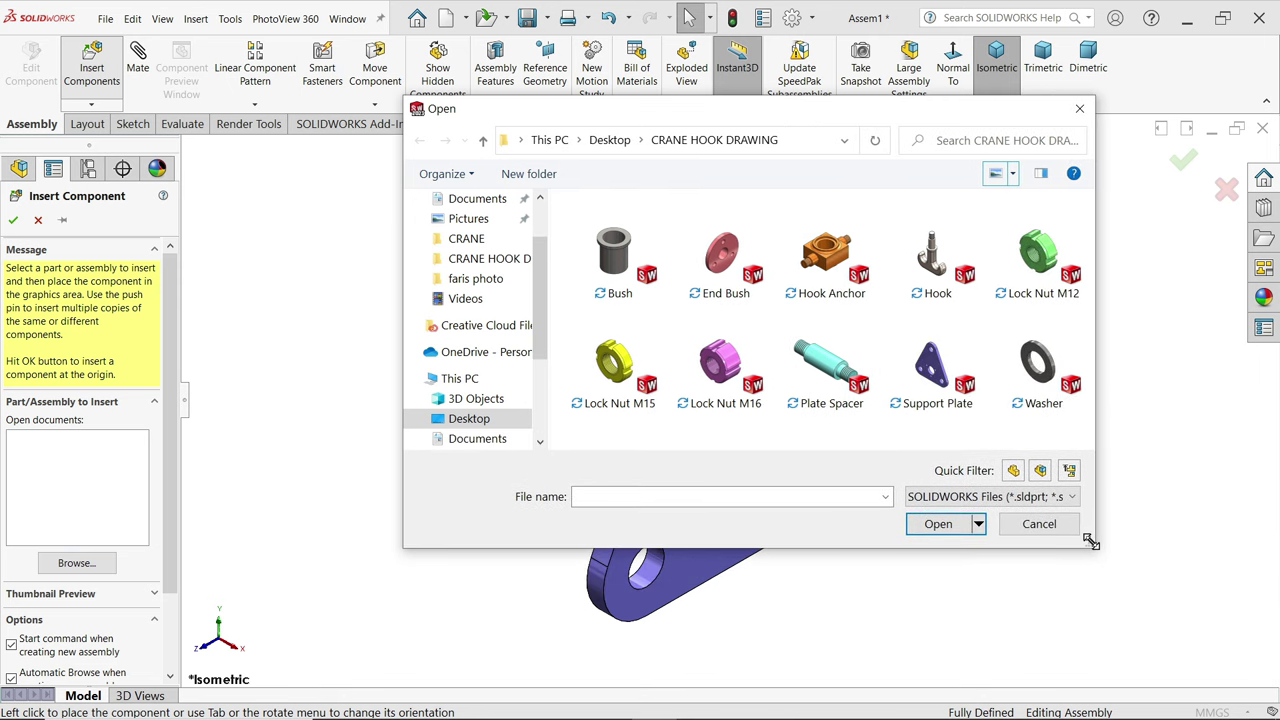
click(854, 396)
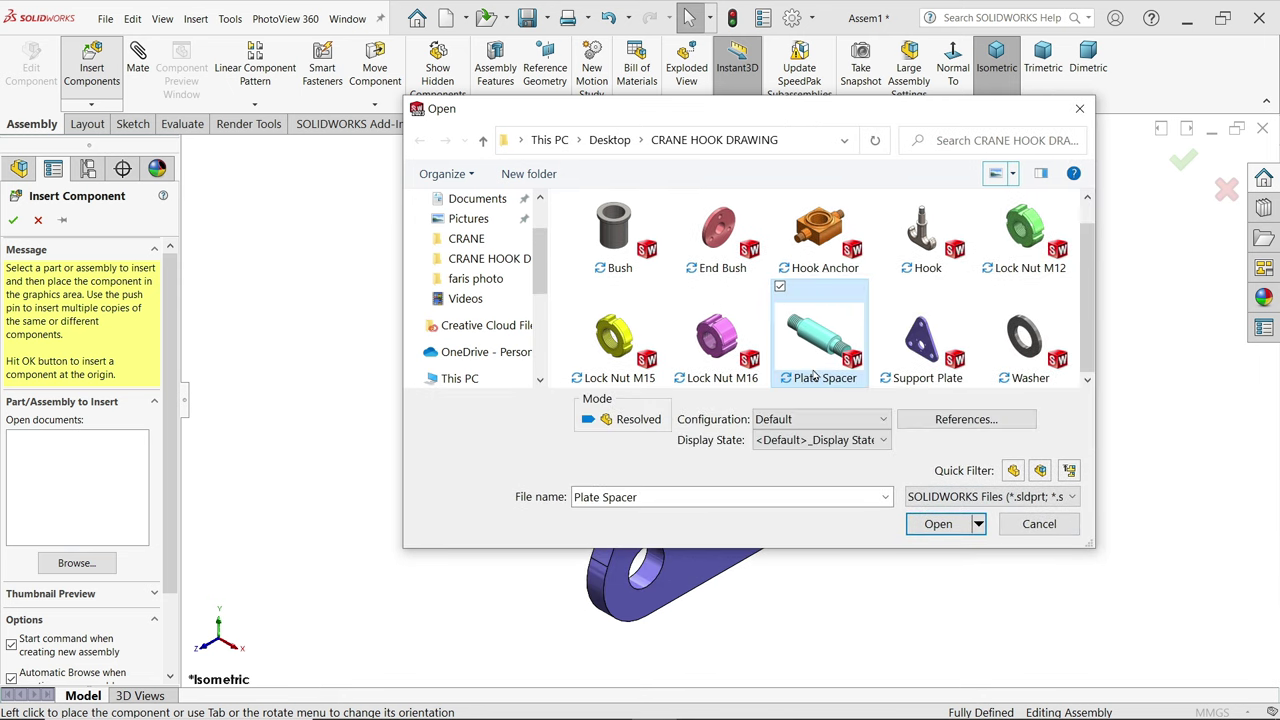
click(938, 524)
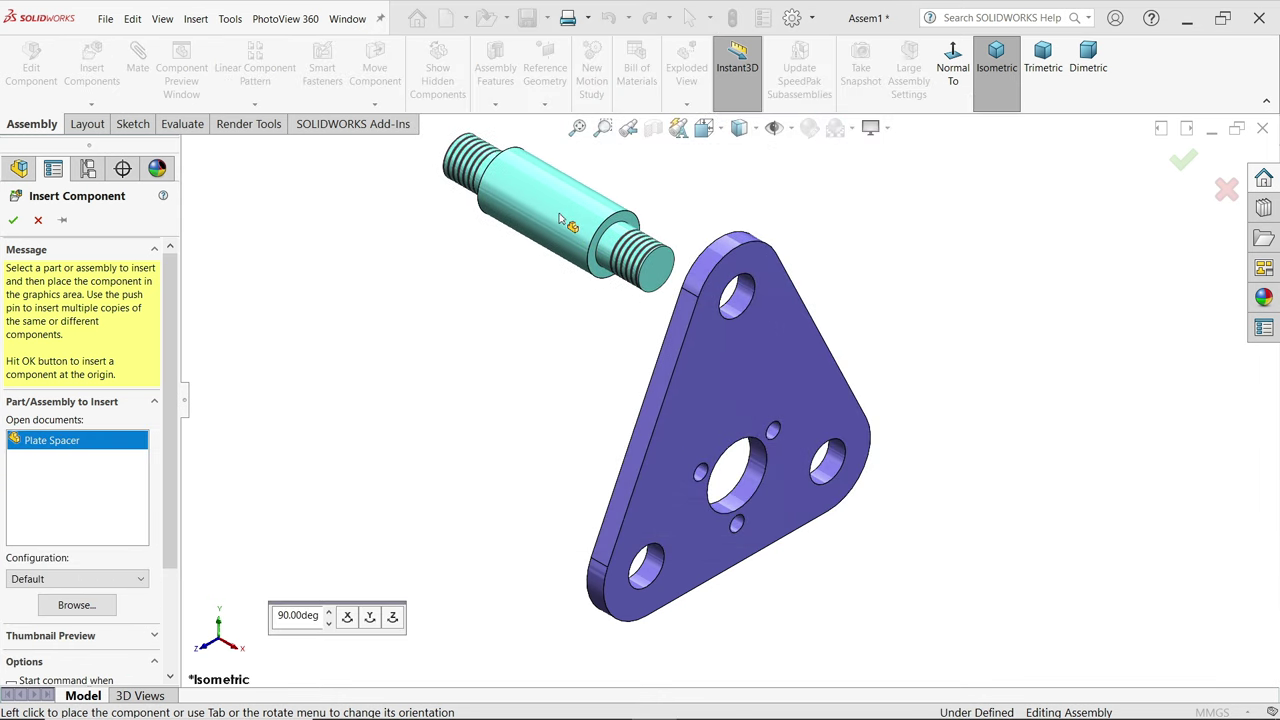
click(560, 218)
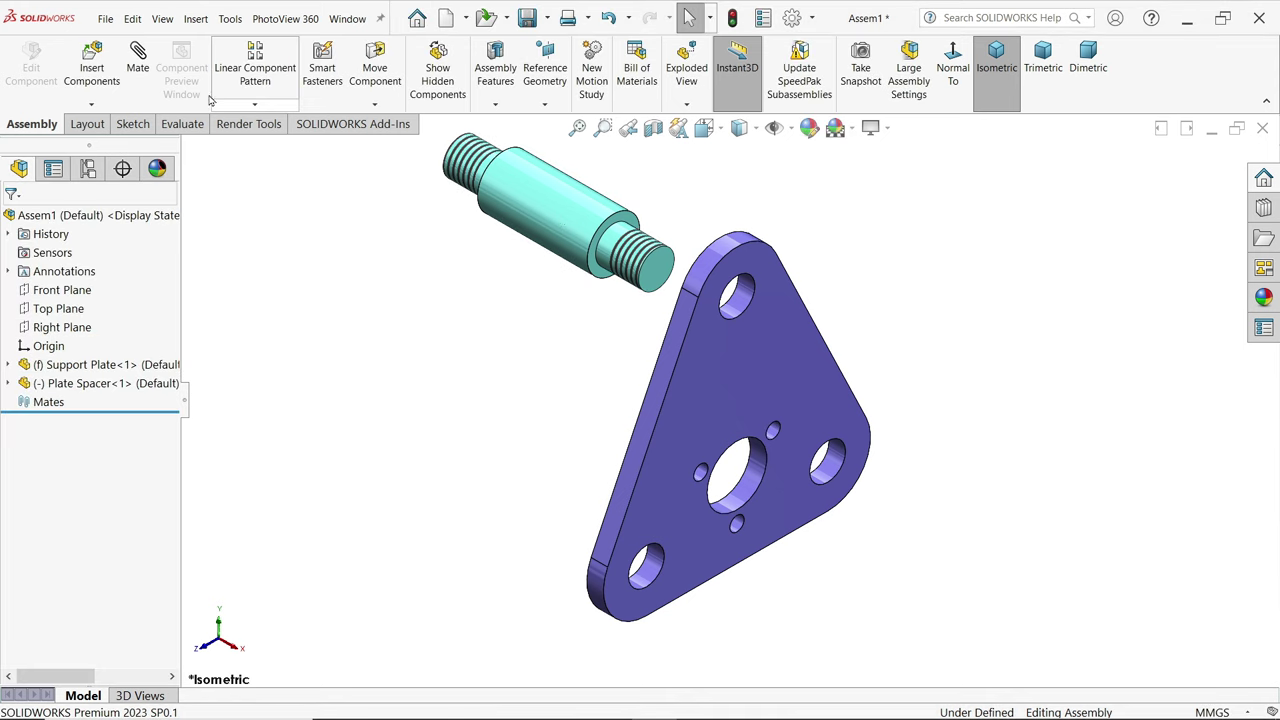
- Mate the spacer shaft concentric to the plate's top hole and its shoulder coincident with the plate face
click(652, 262)
click(745, 302)
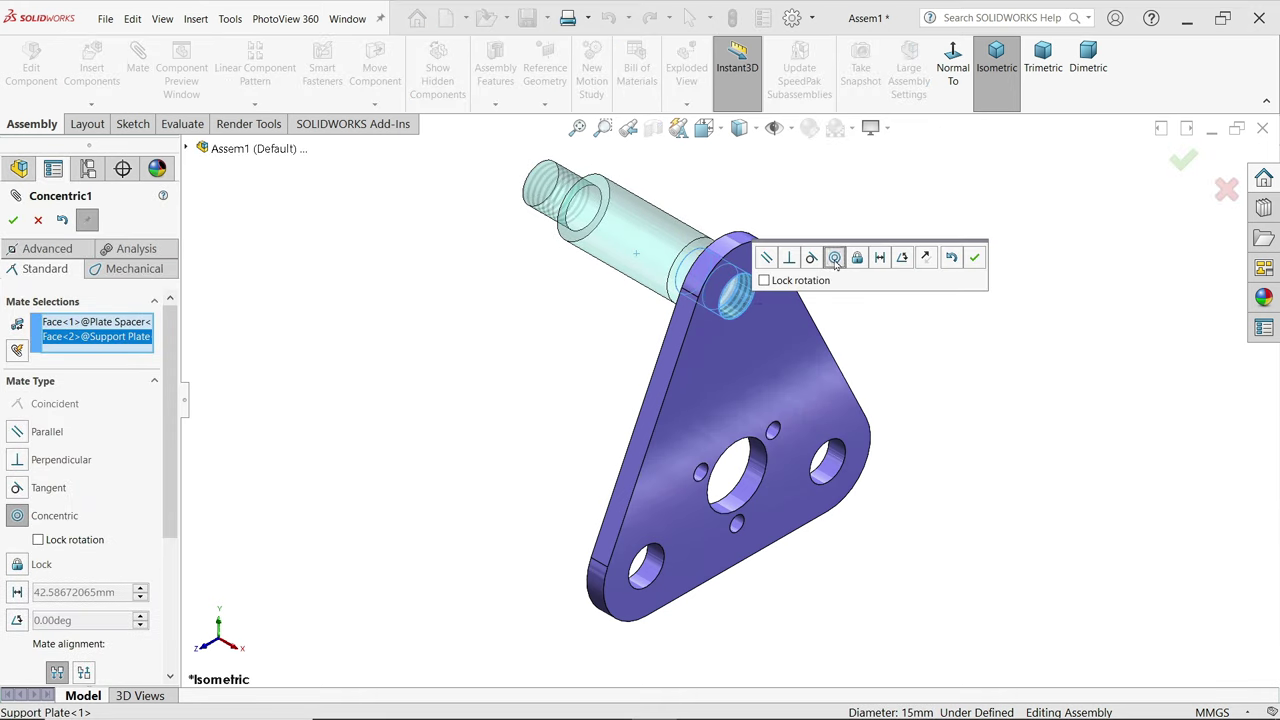
click(975, 258)
mouse_move(700, 270)
middle_down()
mouse_move(785, 328)
mouse_move(758, 298)
mouse_move(693, 293)
middle_up()
click(826, 305)
scroll(693, 293, down, 5)
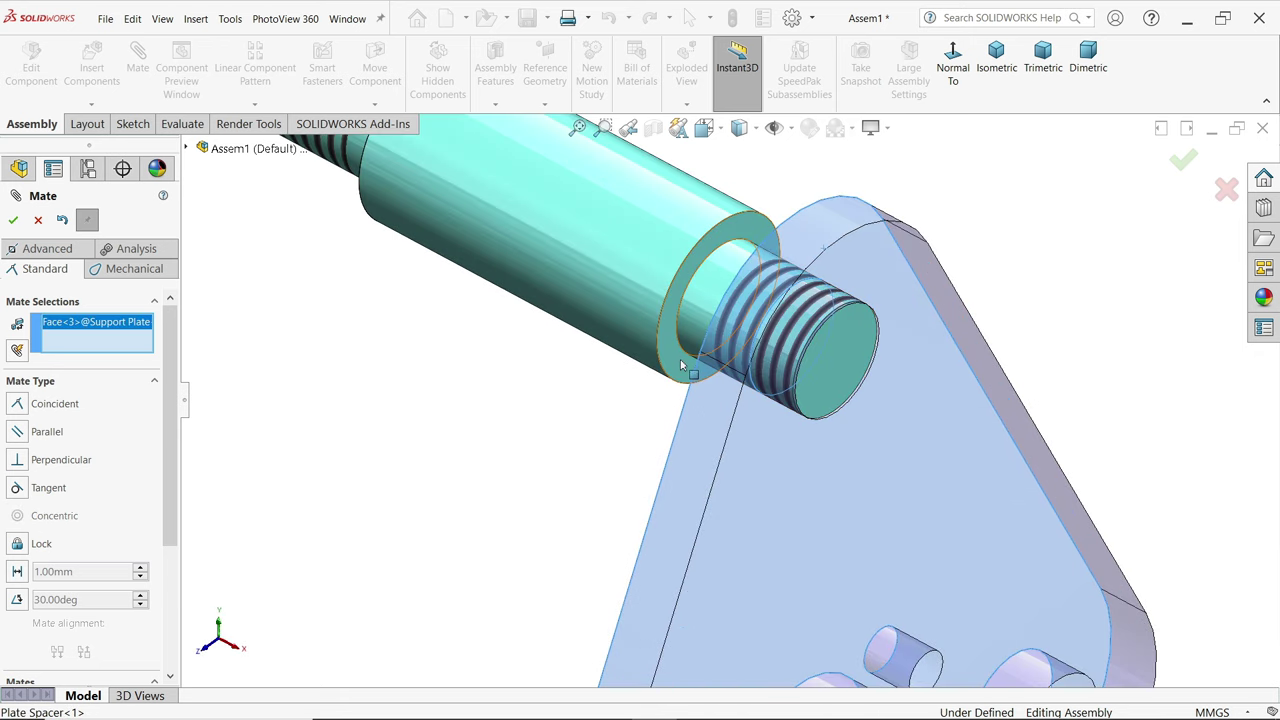
click(700, 372)
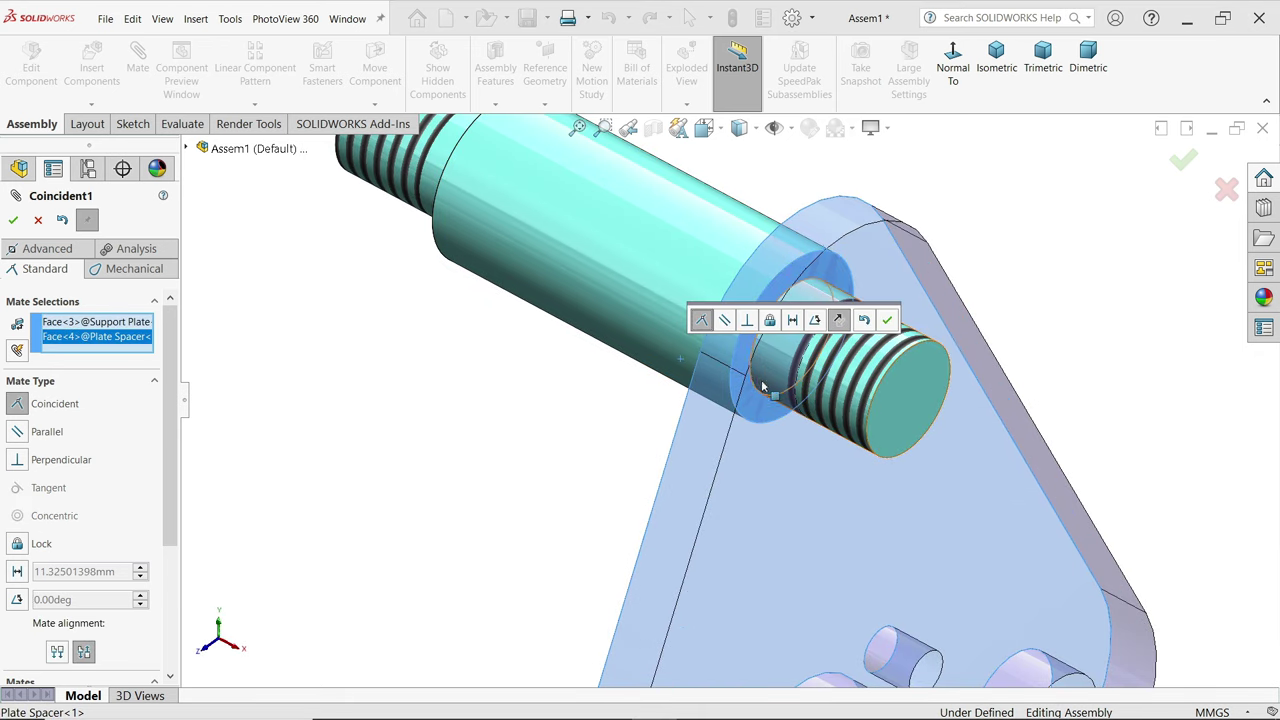
click(888, 320)
- Close the Mate tool and orbit the model to inspect the mated spacer
scroll(800, 277, up, 5)
middle_drag(800, 277, 737, 520)
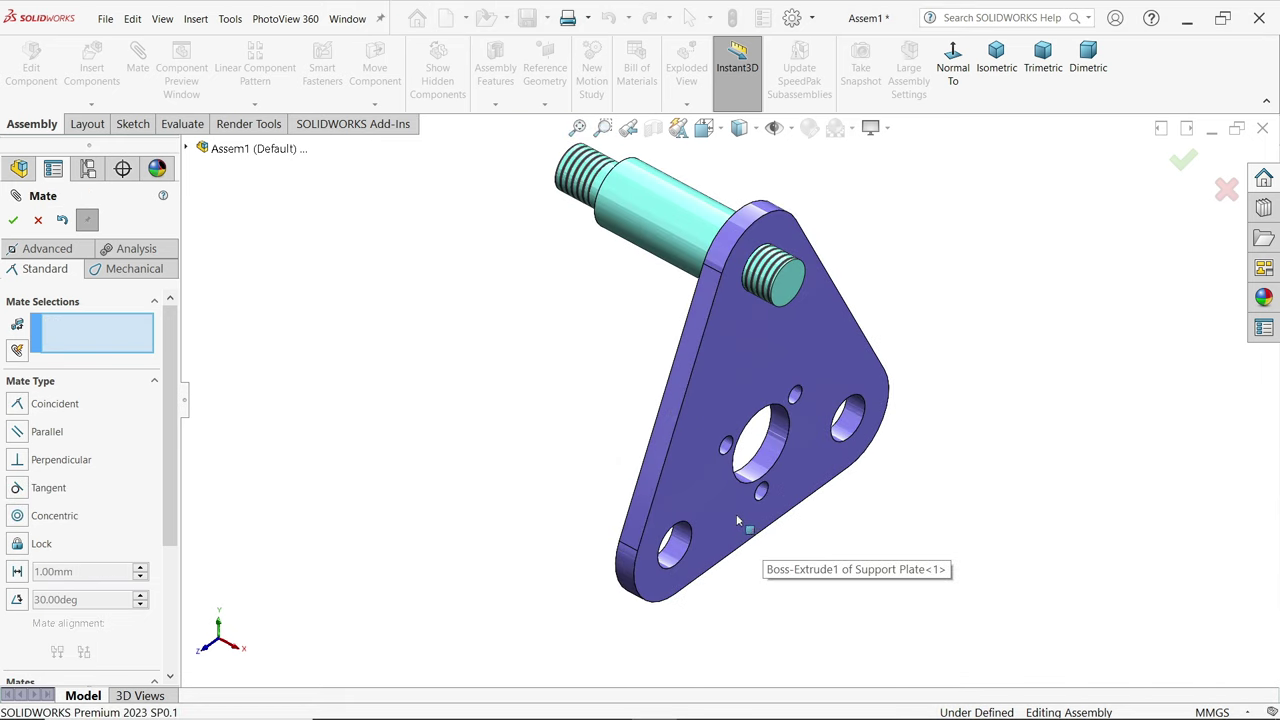
scroll(704, 430, down, 1)
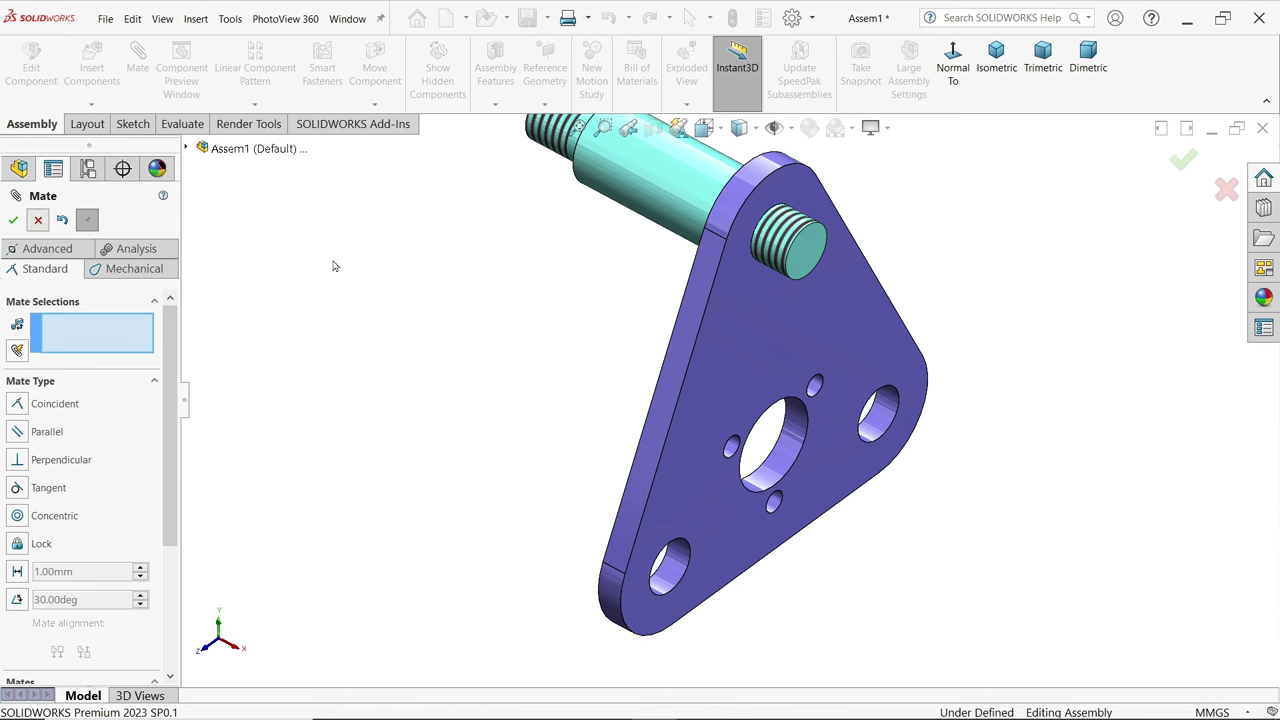
key(Escape)
scroll(534, 294, up, 3)
middle_drag(534, 294, 689, 547)
scroll(689, 547, down, 1)
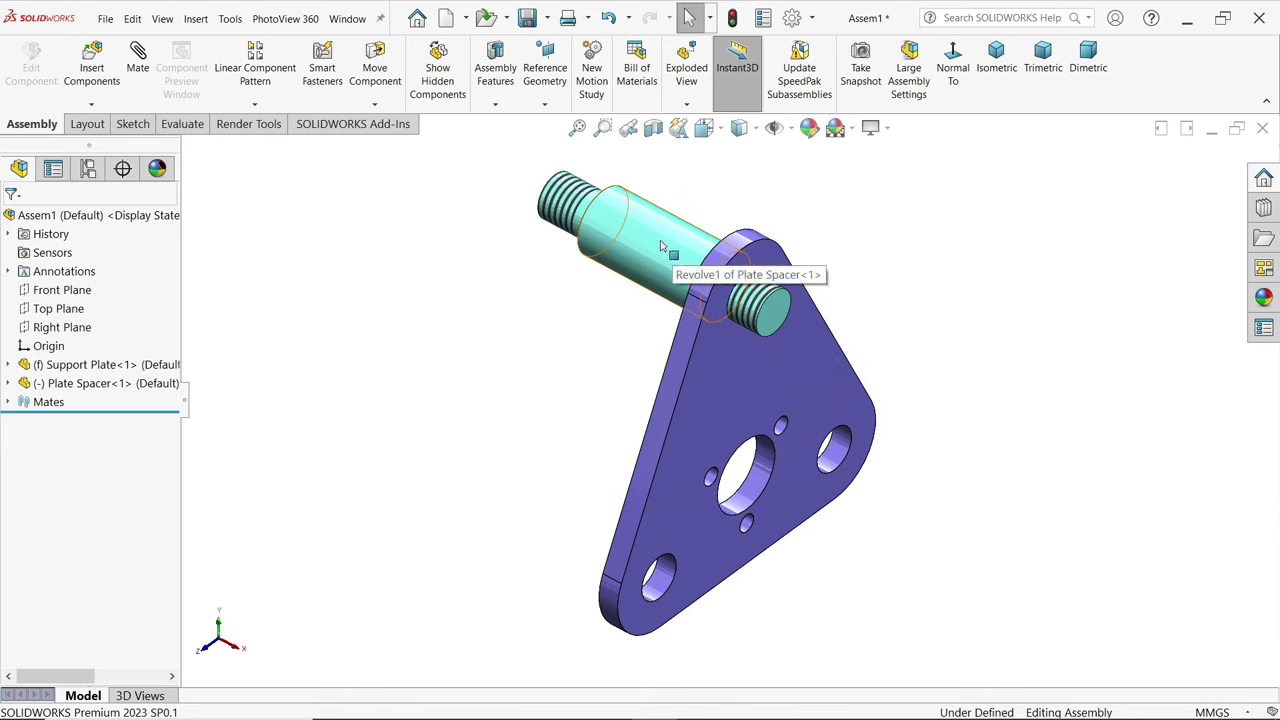
click(91, 104)
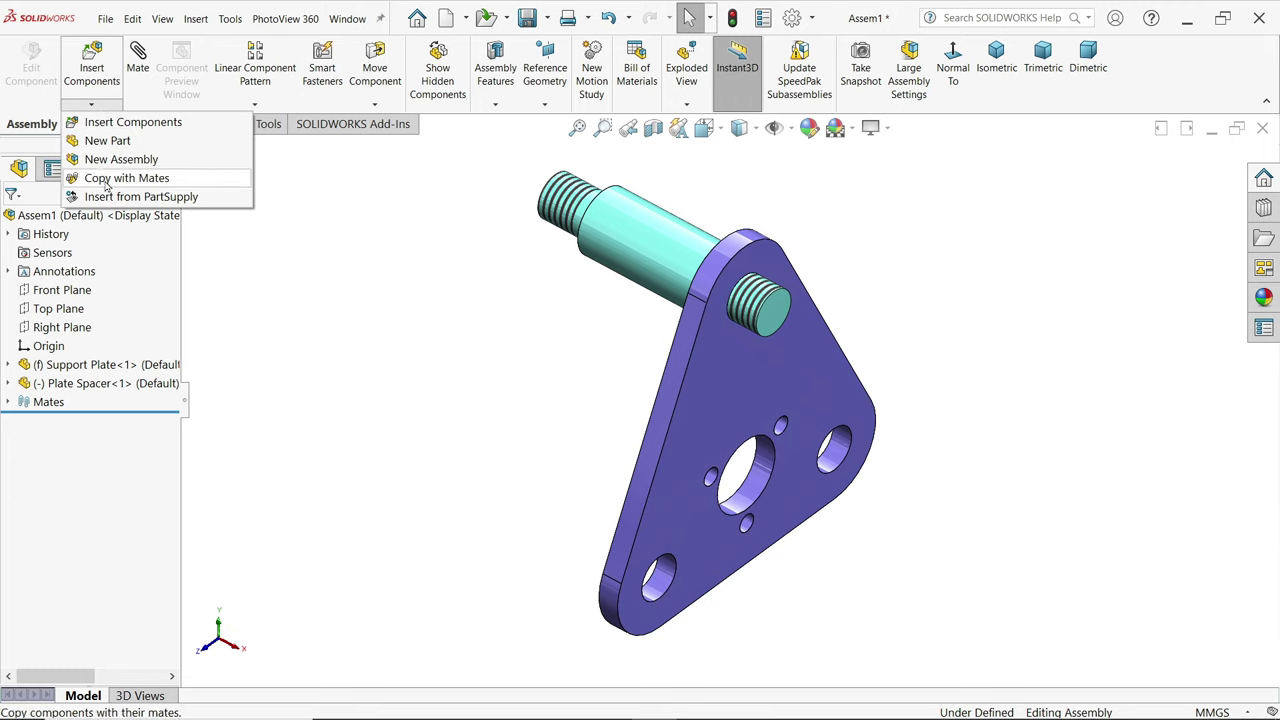
- Copy the Plate Spacer with mates into the lower-left hole, seated on the plate face
click(106, 180)
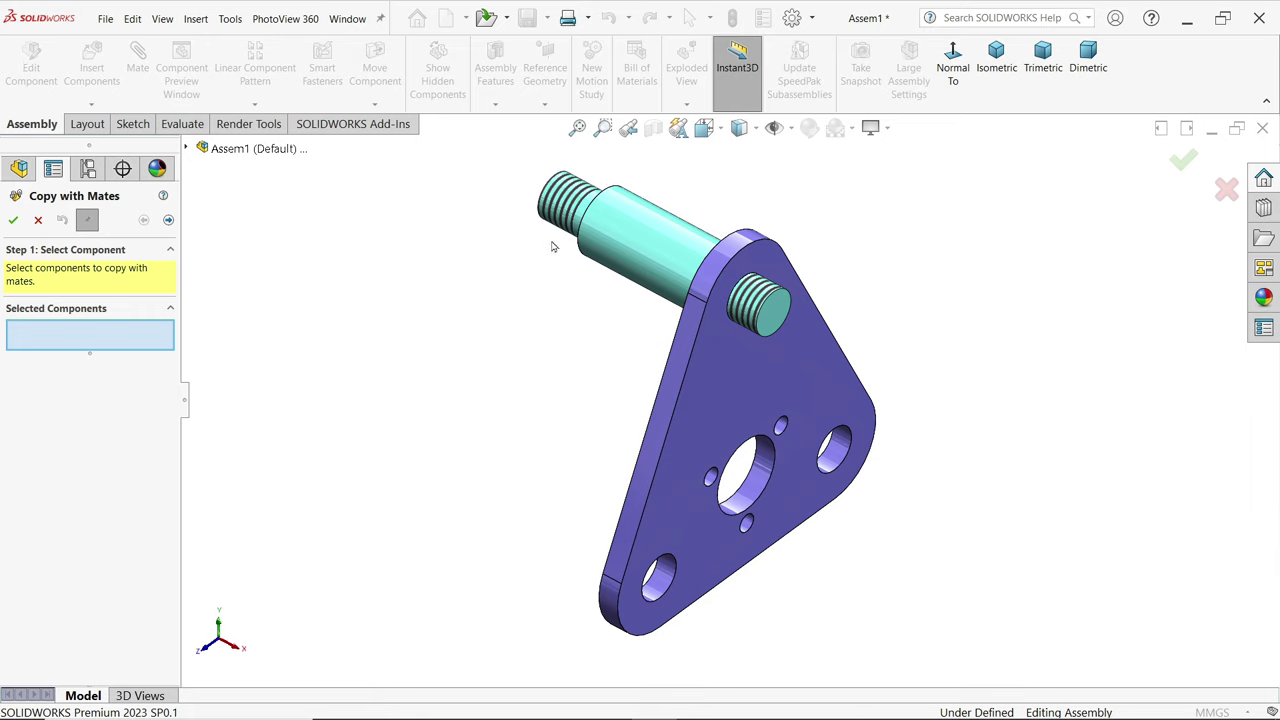
click(666, 247)
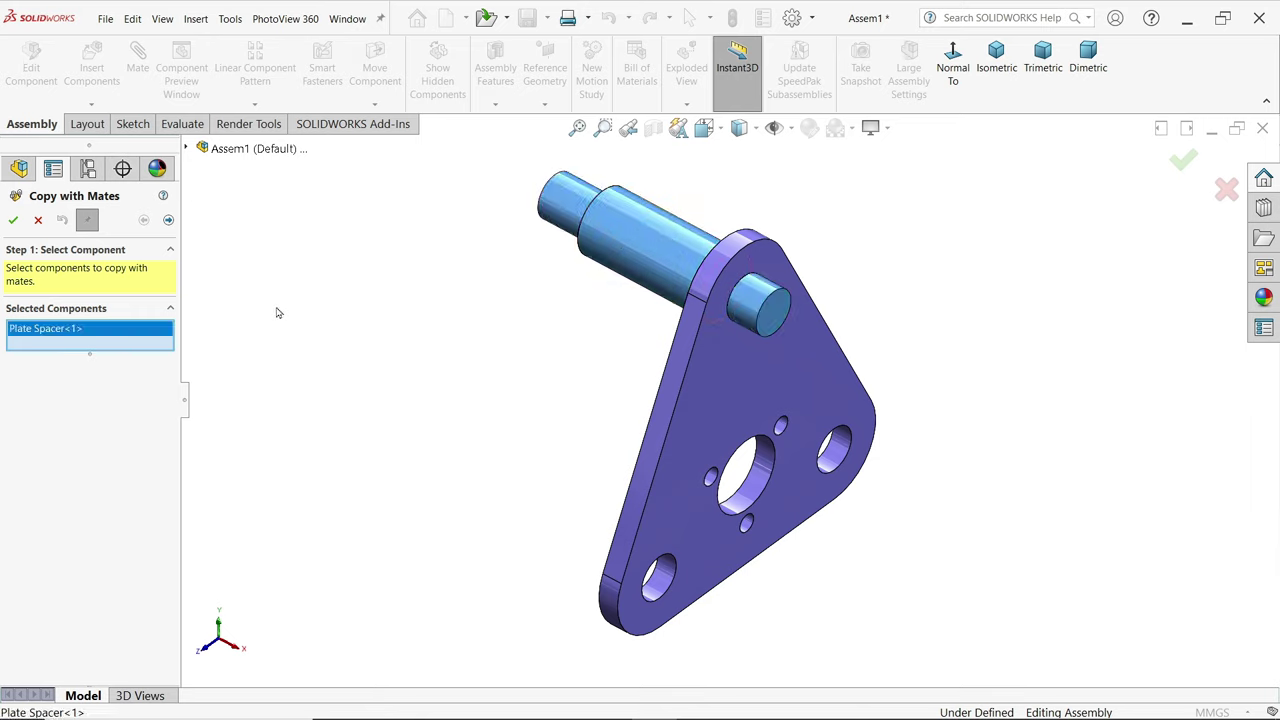
click(168, 220)
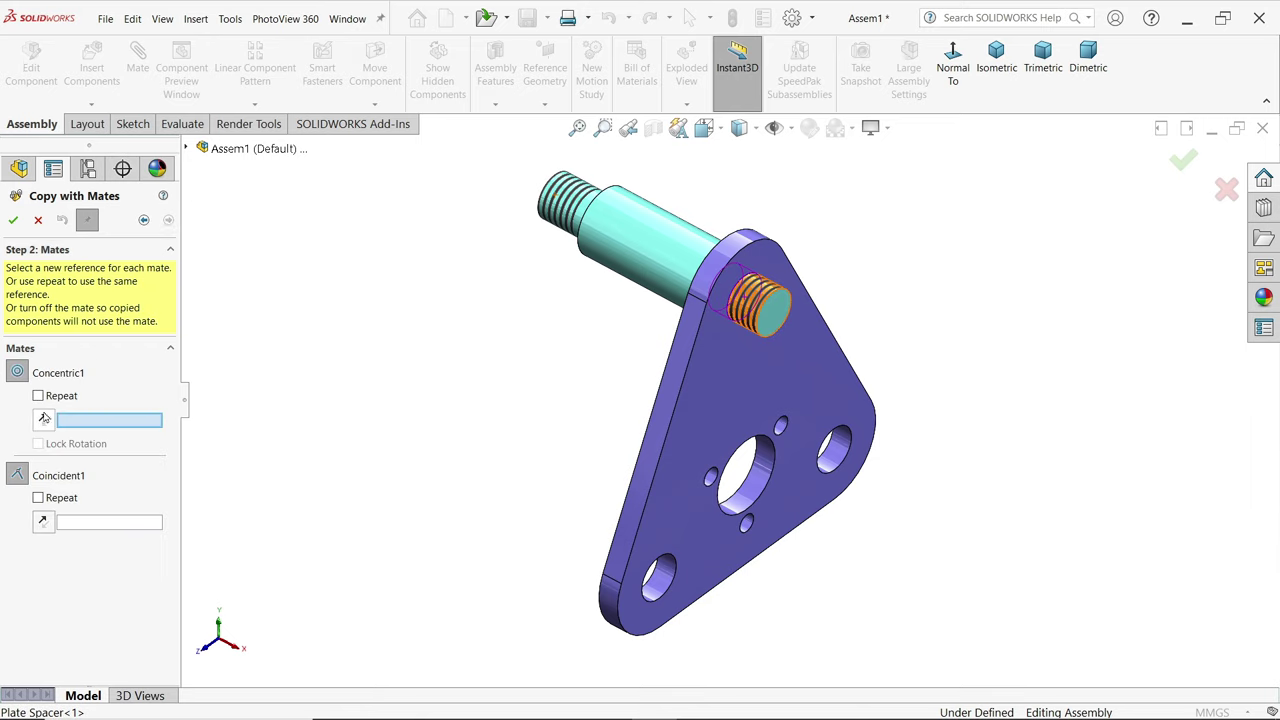
click(665, 582)
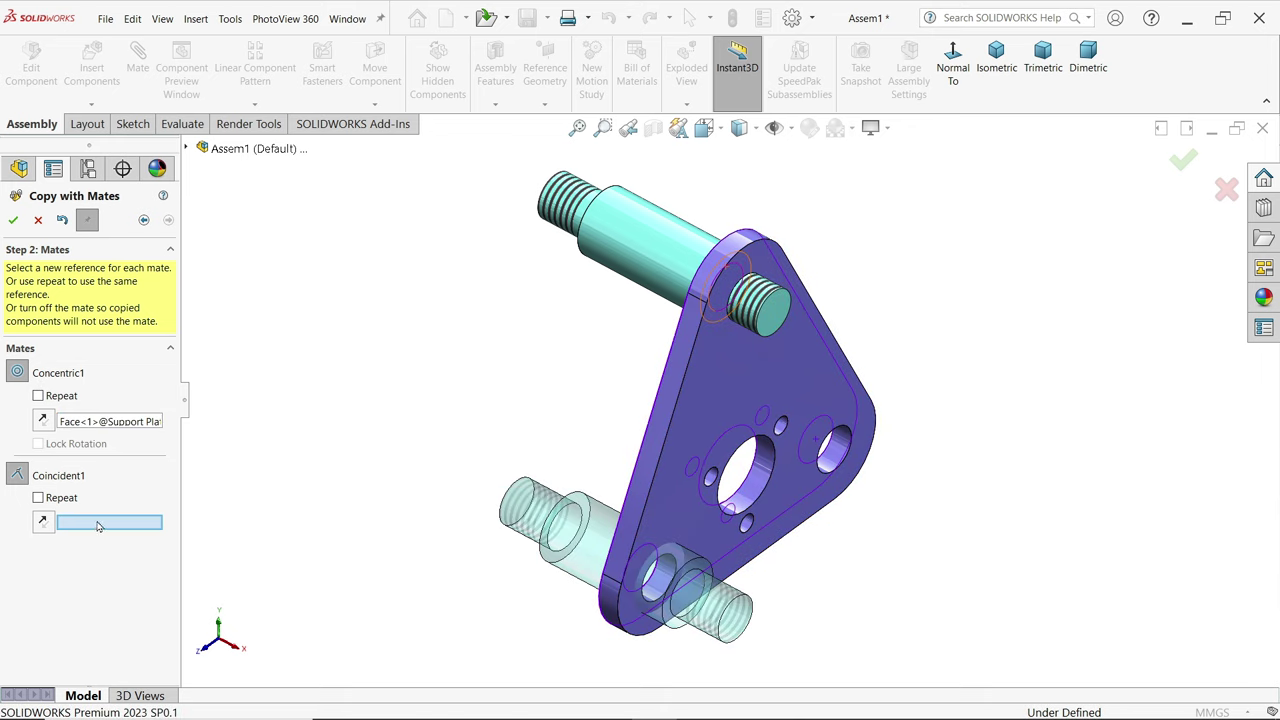
middle_drag(475, 440, 620, 470)
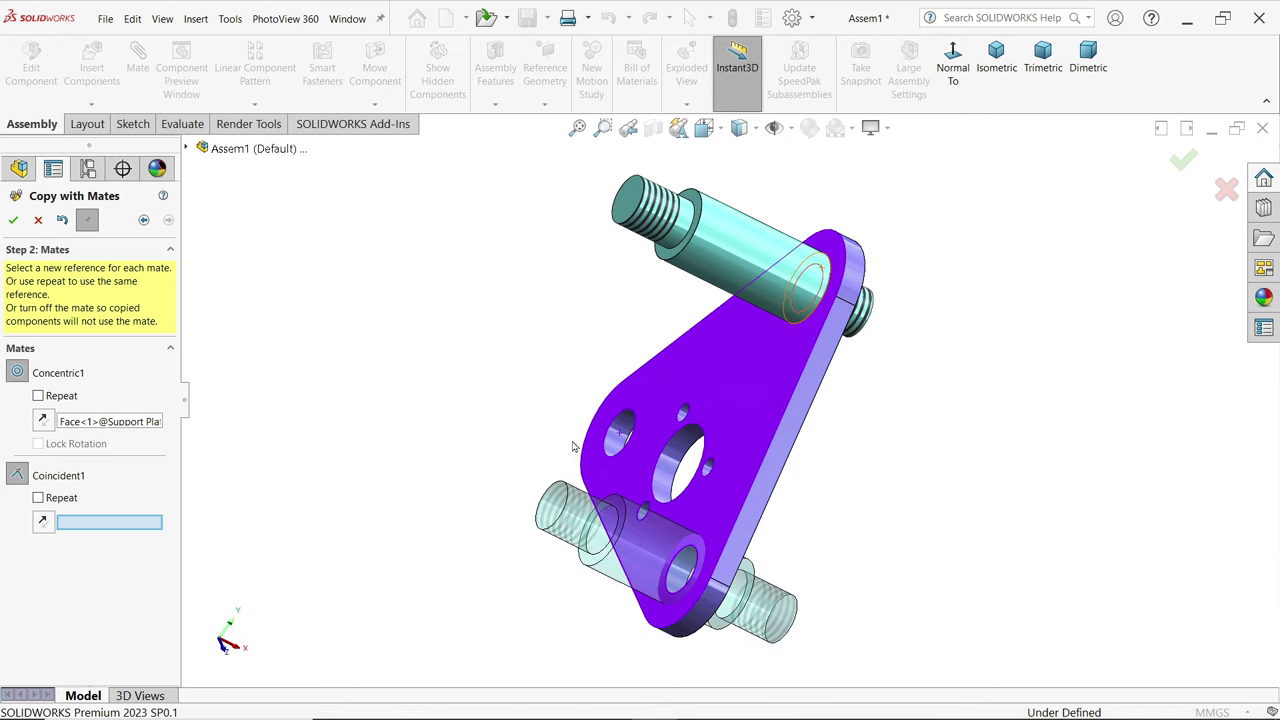
click(727, 499)
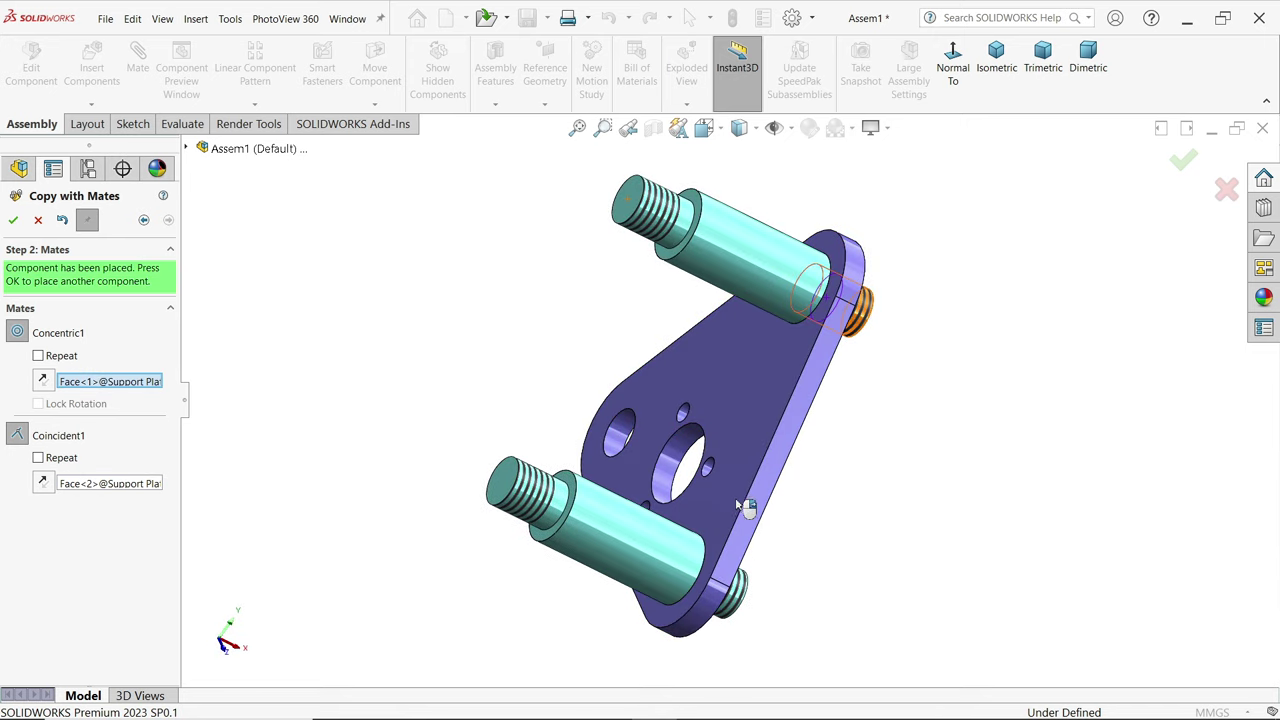
middle_drag(737, 505, 490, 437)
click(14, 220)
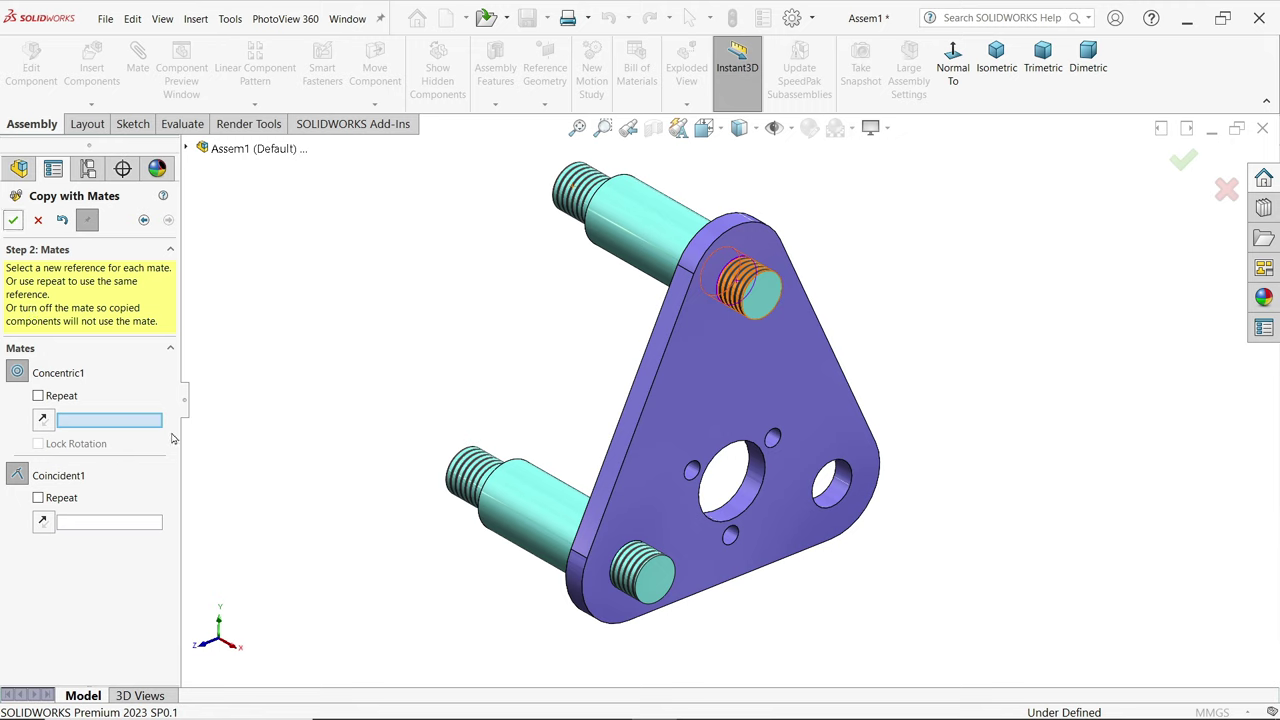
- Place a second spacer copy in the remaining corner hole against the plate and finish
click(833, 494)
middle_drag(833, 494, 593, 357)
click(703, 373)
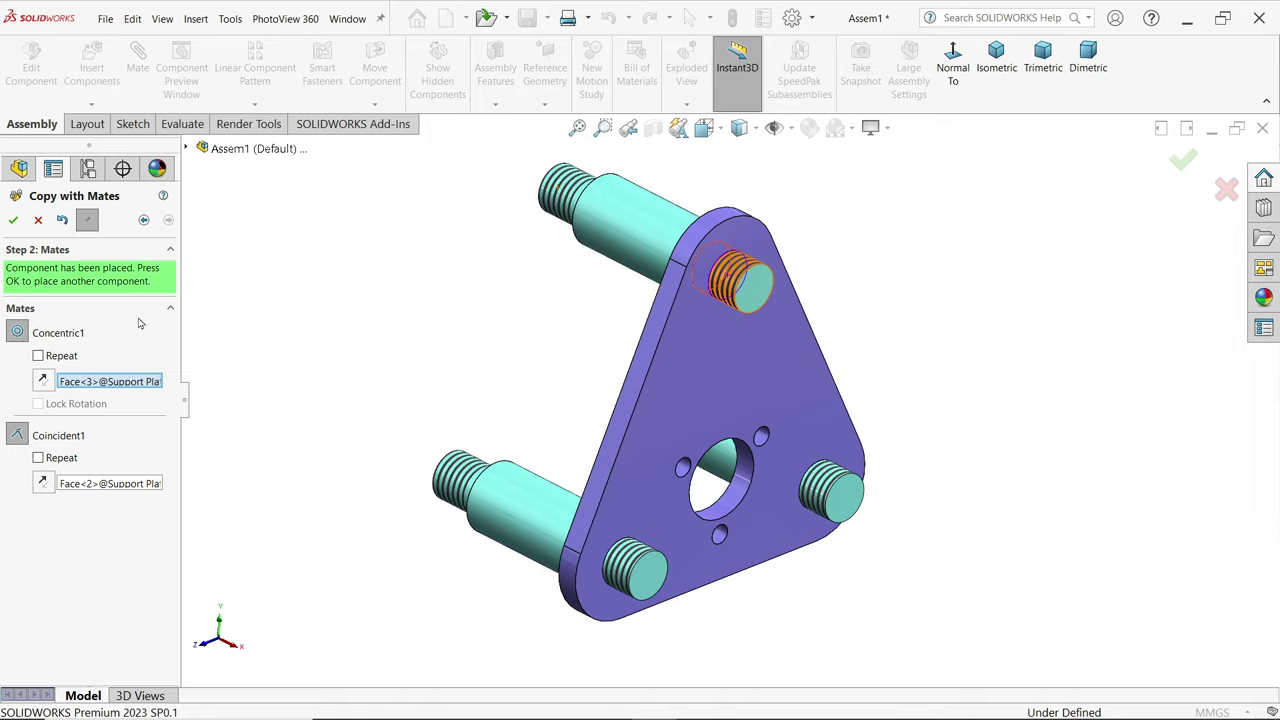
click(13, 221)
click(37, 221)
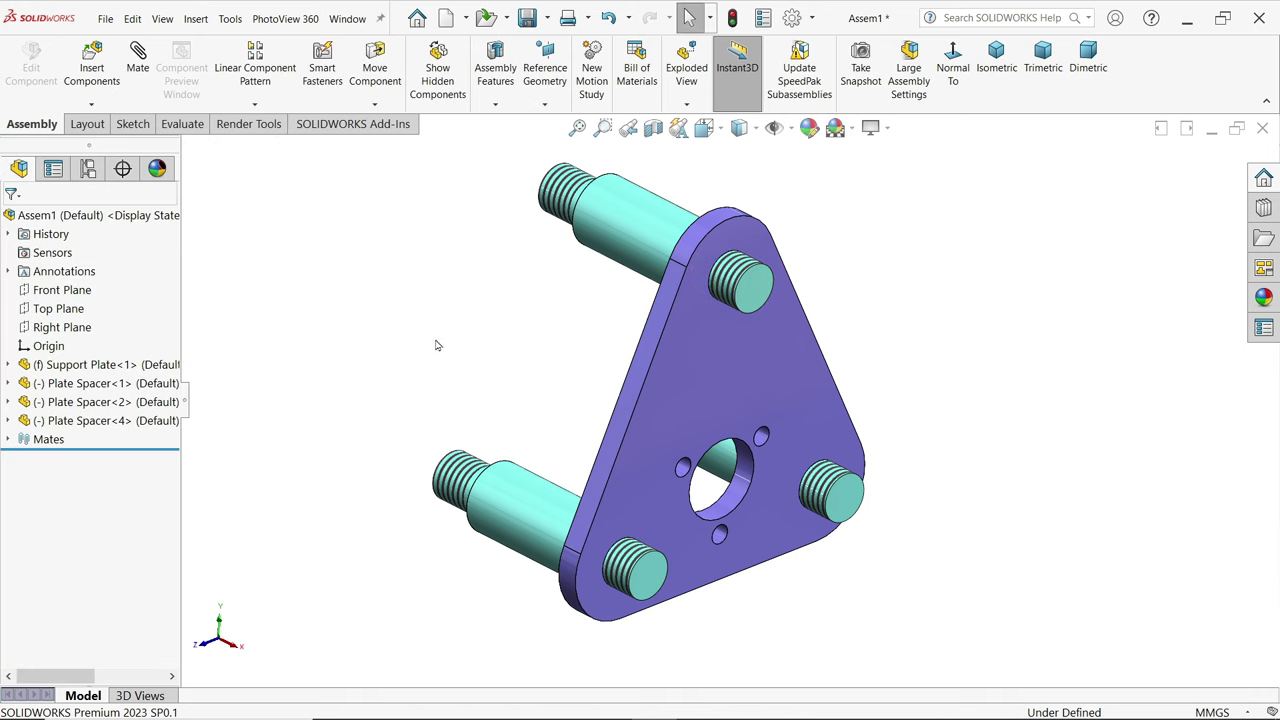
- Insert the End Bush part and drop it beside the Support Plate
click(92, 62)
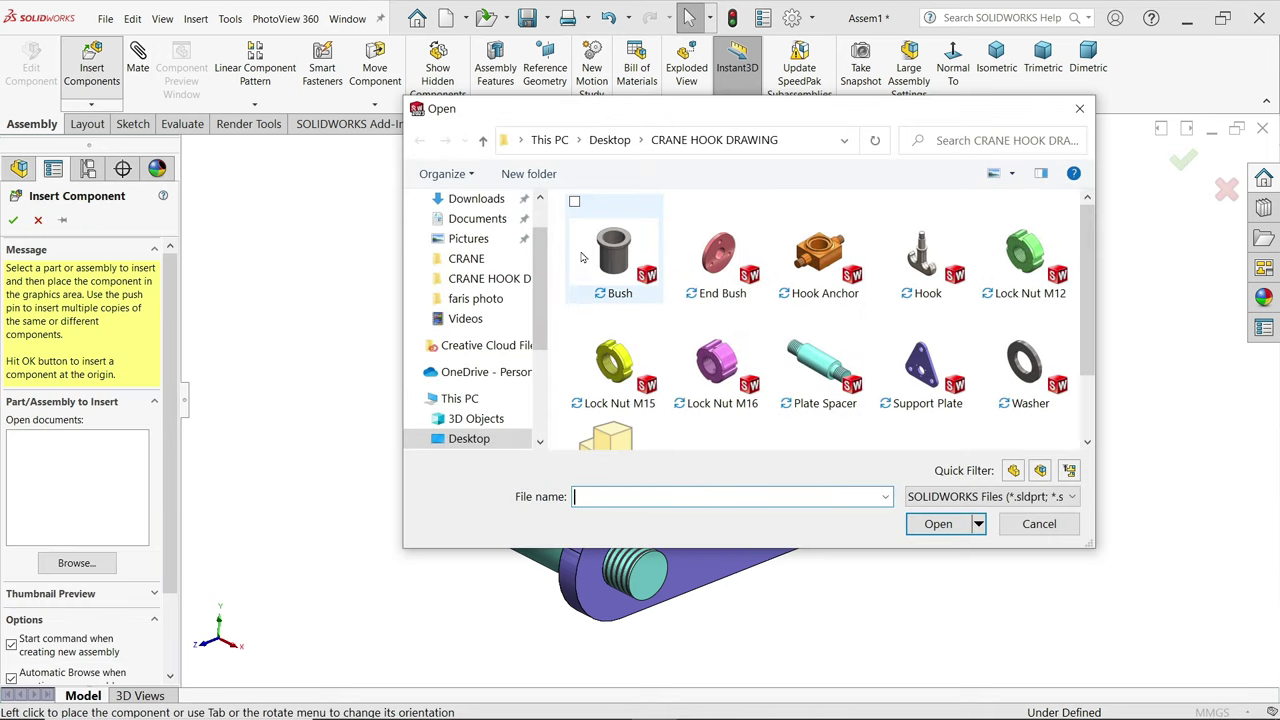
click(721, 264)
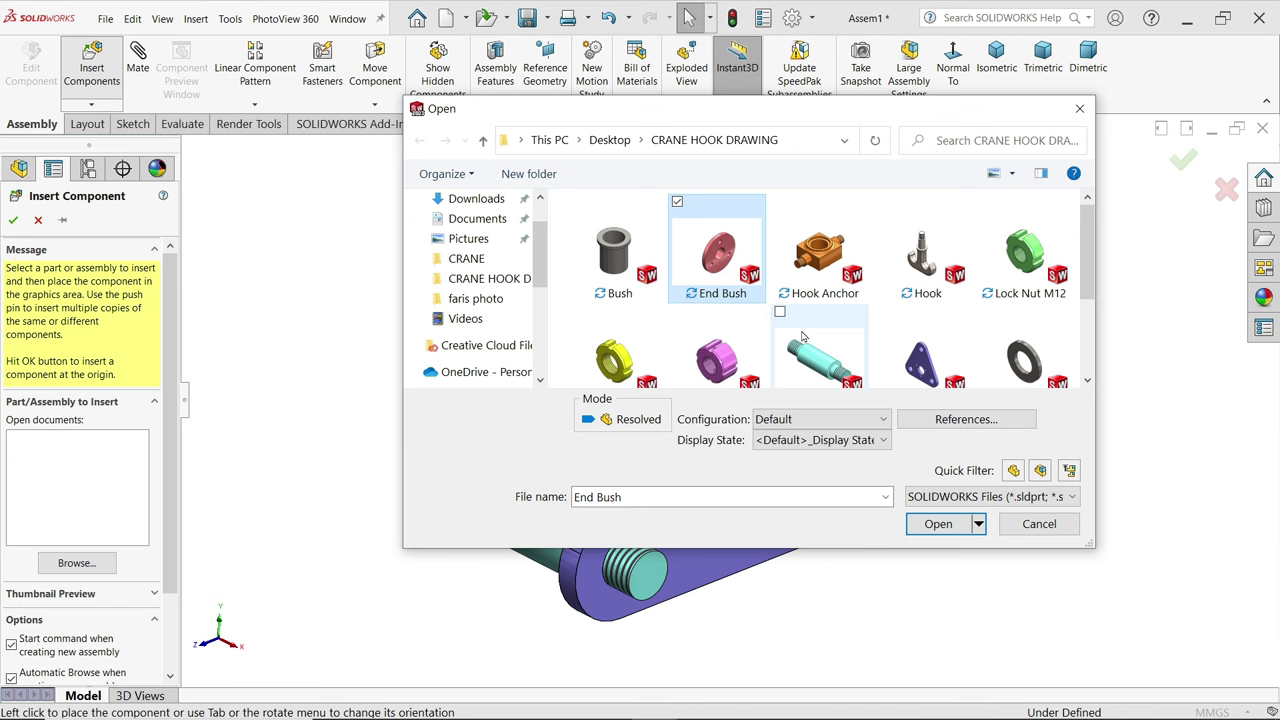
click(936, 524)
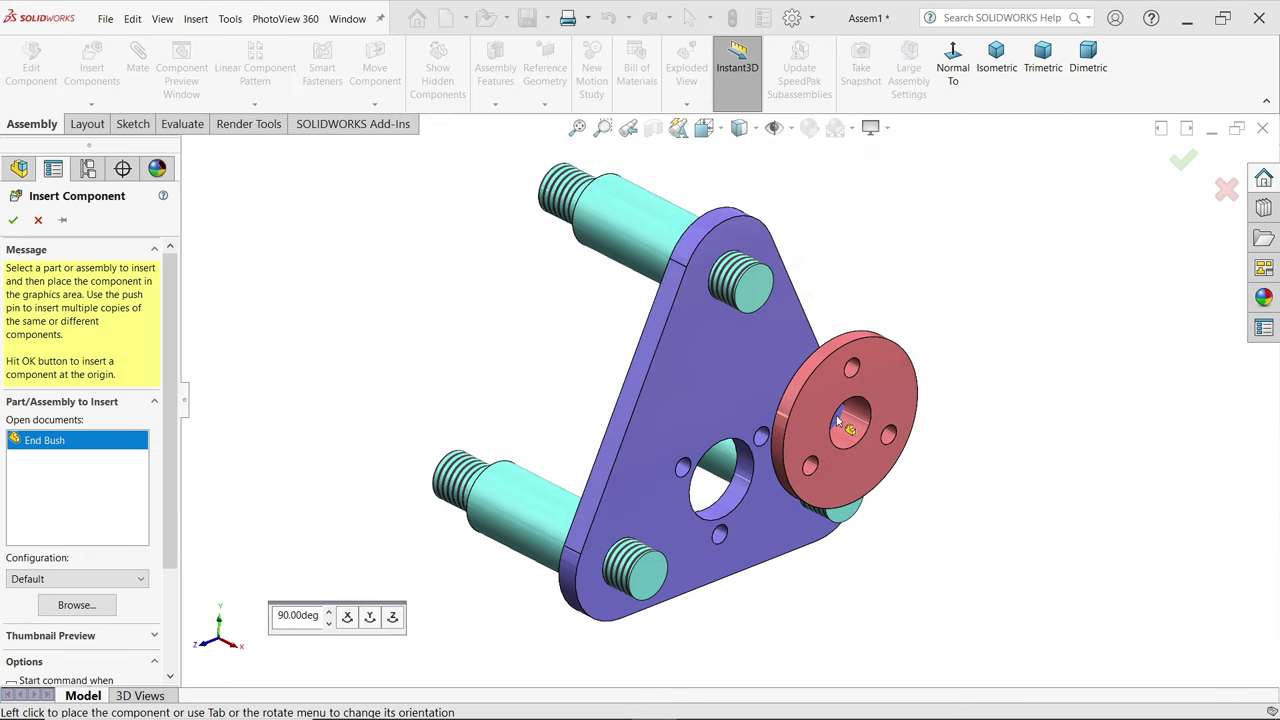
key(Left)
key(Left)
key(Left)
key(Left)
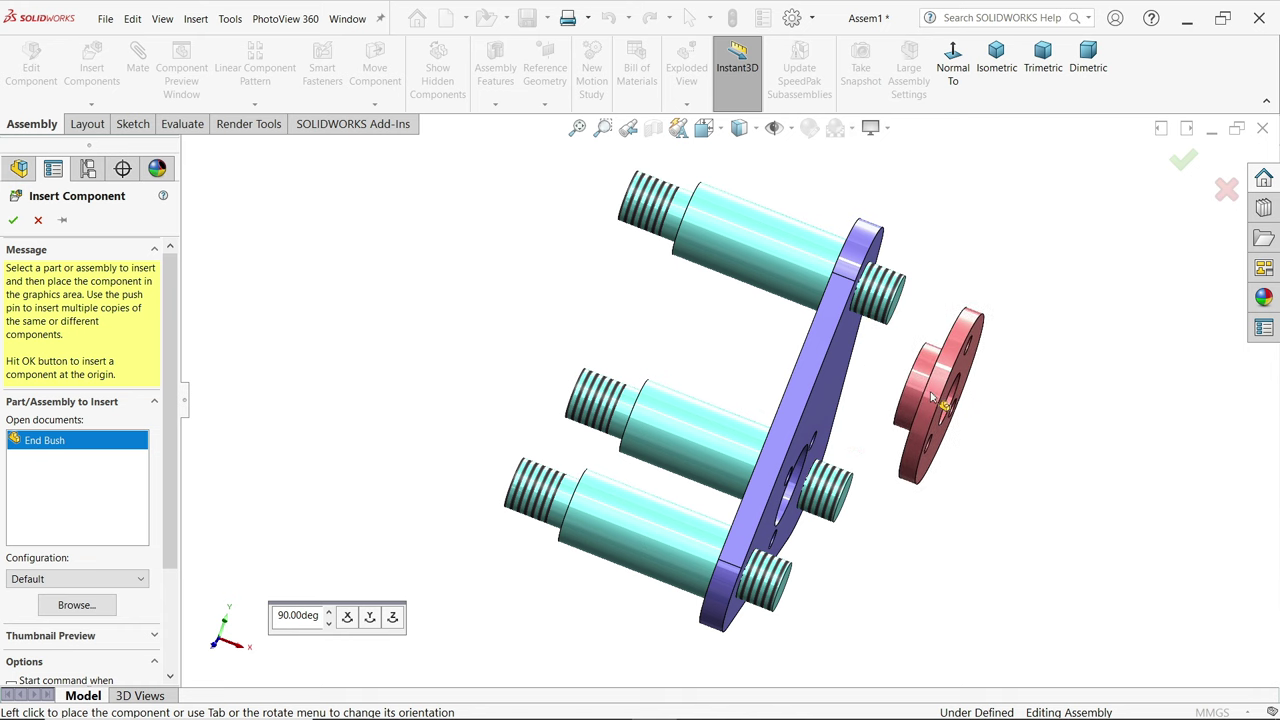
key(Right)
key(Right)
key(Right)
key(Right)
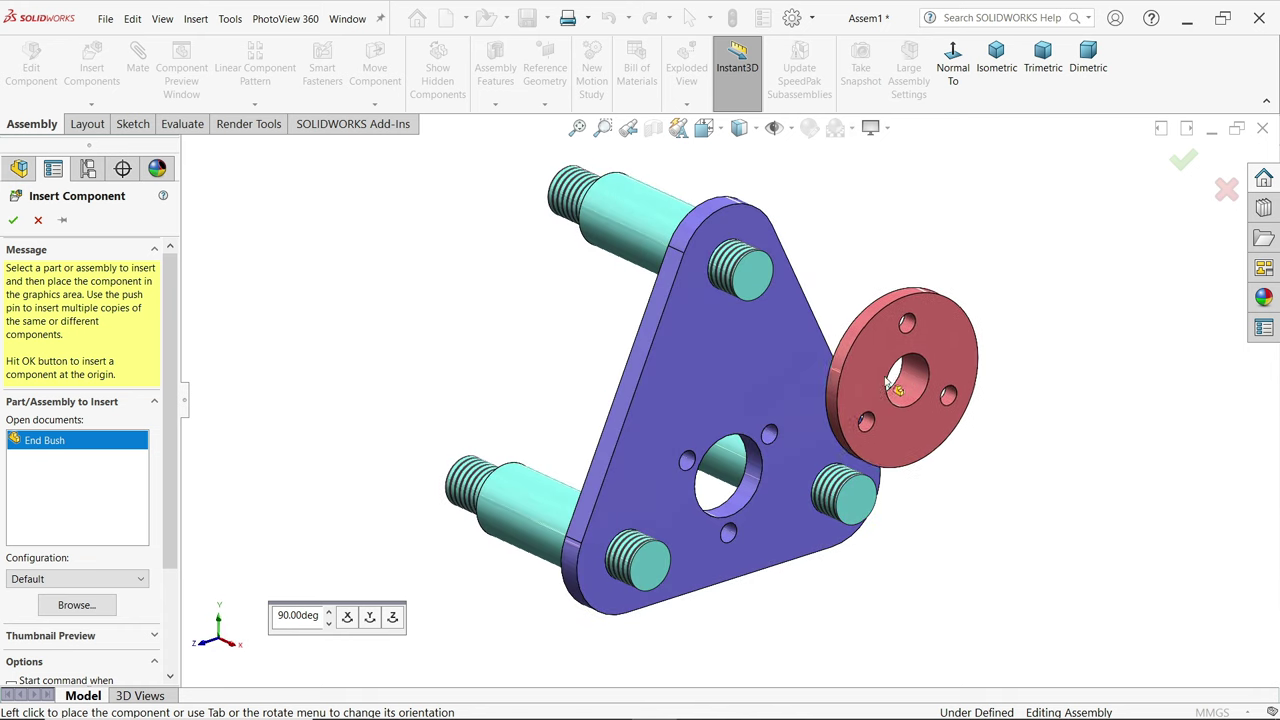
click(906, 352)
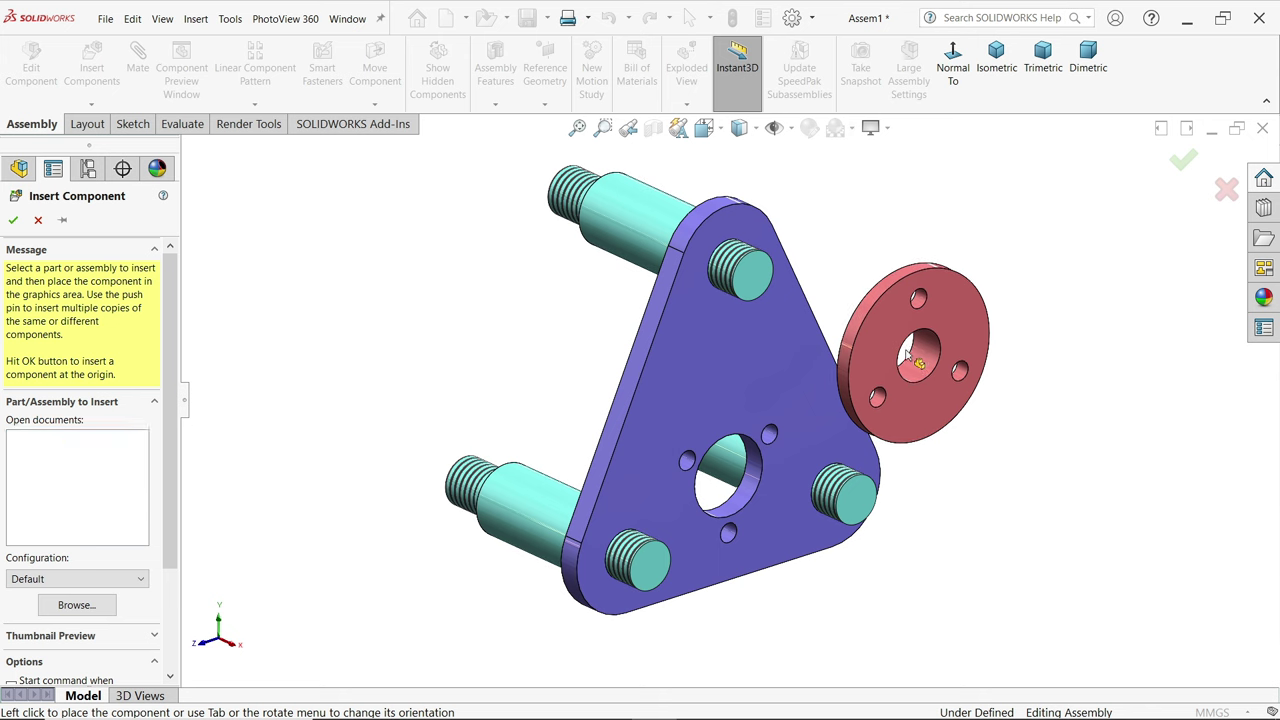
- Mate the End Bush bore concentric to the plate's central hole and its face flush with the plate
click(754, 490)
middle_drag(754, 490, 920, 480)
click(845, 359)
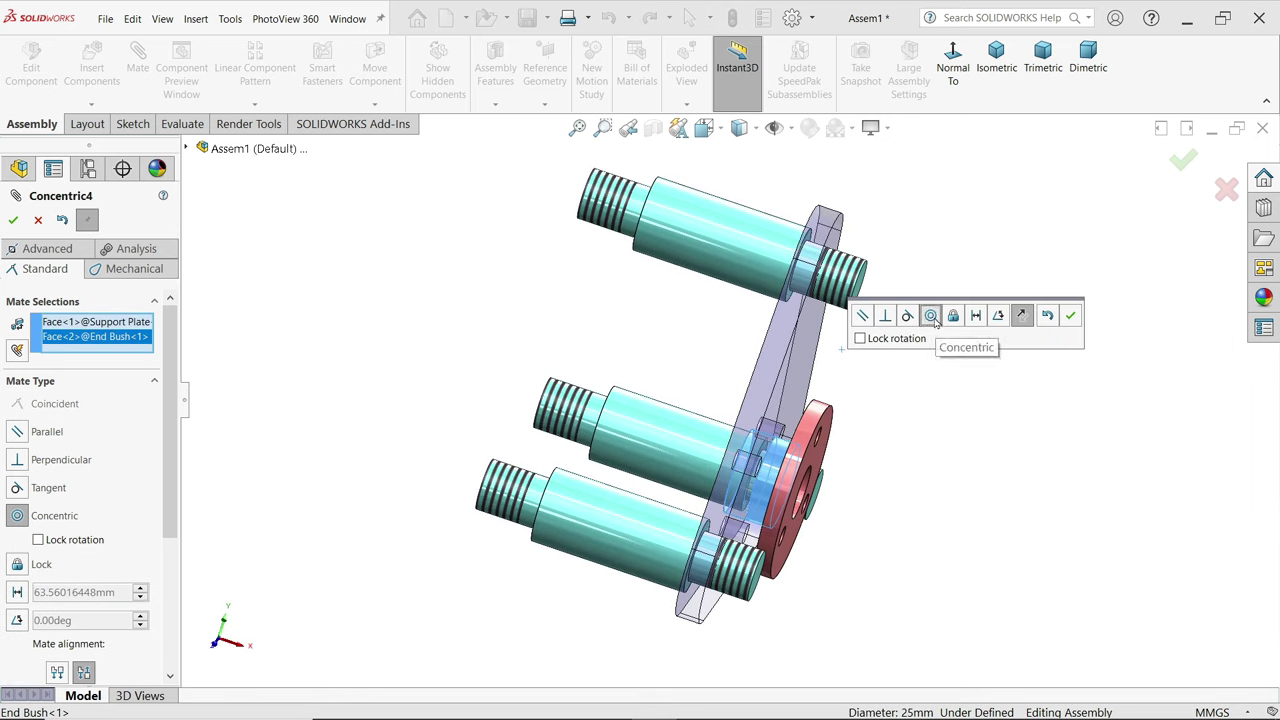
click(1070, 316)
drag(795, 475, 900, 475)
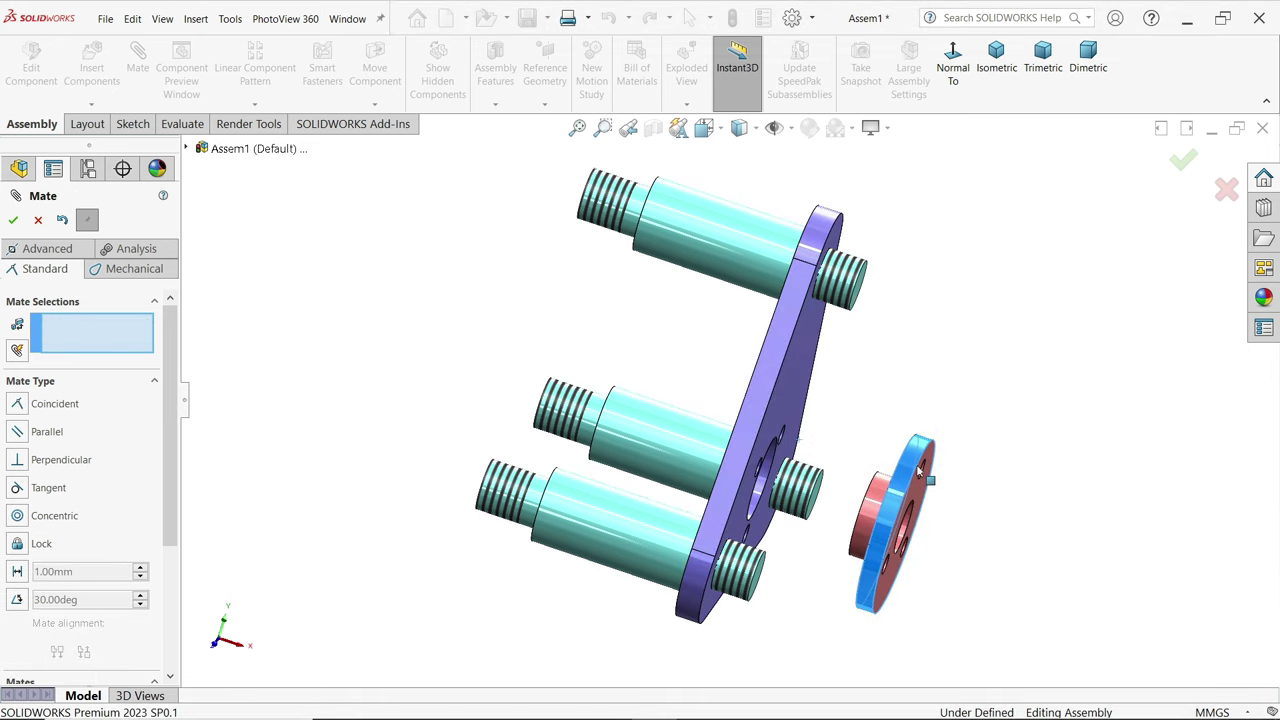
middle_drag(900, 475, 765, 425)
click(899, 482)
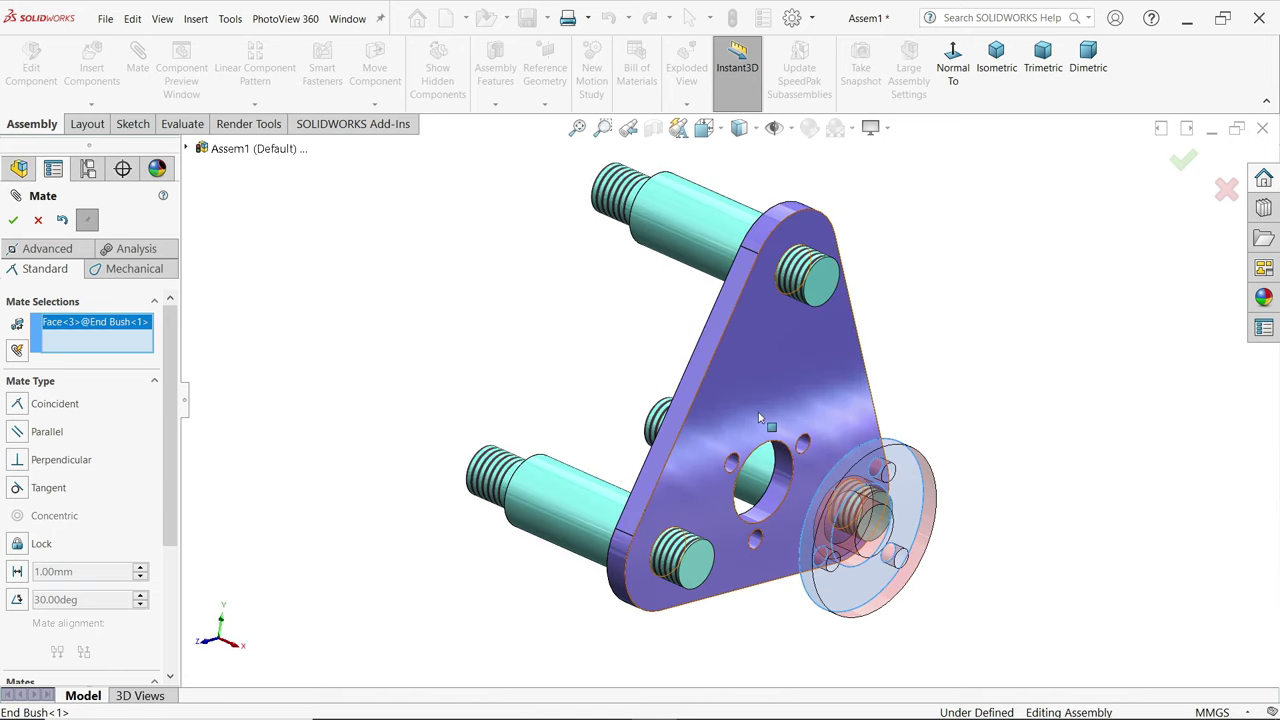
click(760, 418)
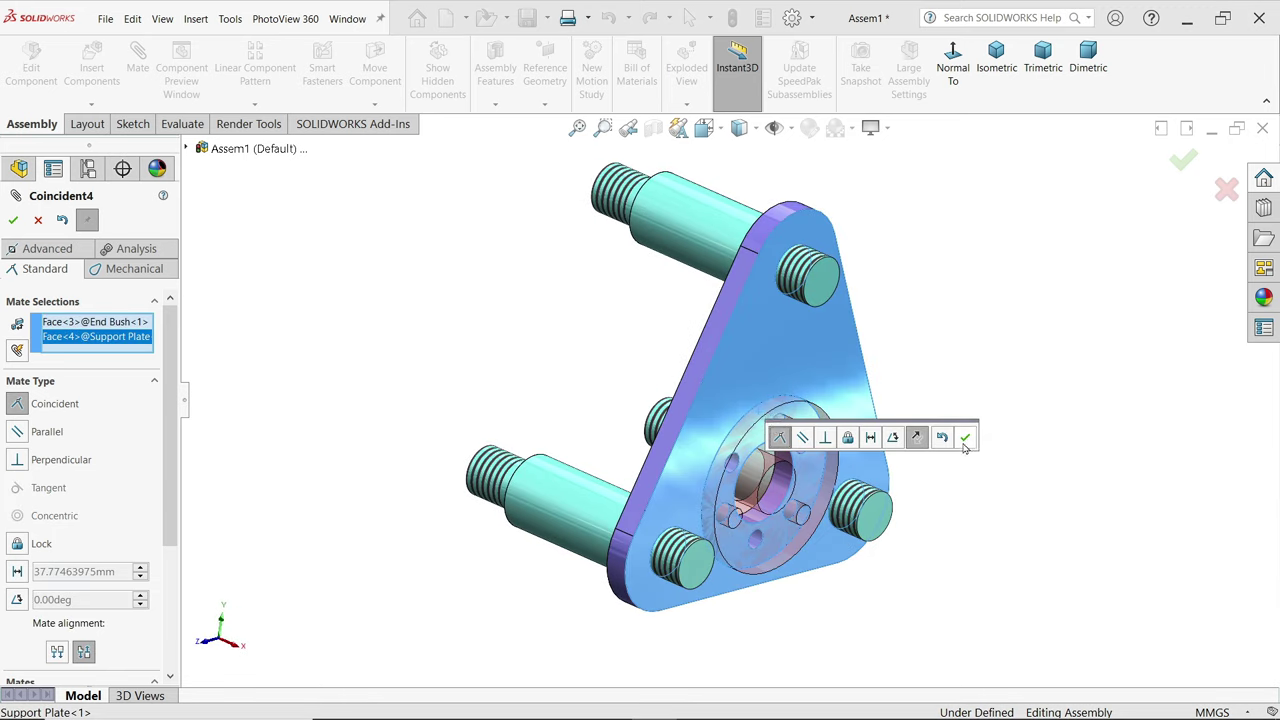
click(965, 438)
- Rotate the bush and mate one of its small holes concentric with the matching plate hole
middle_drag(871, 463, 750, 437)
scroll(764, 434, down, 5)
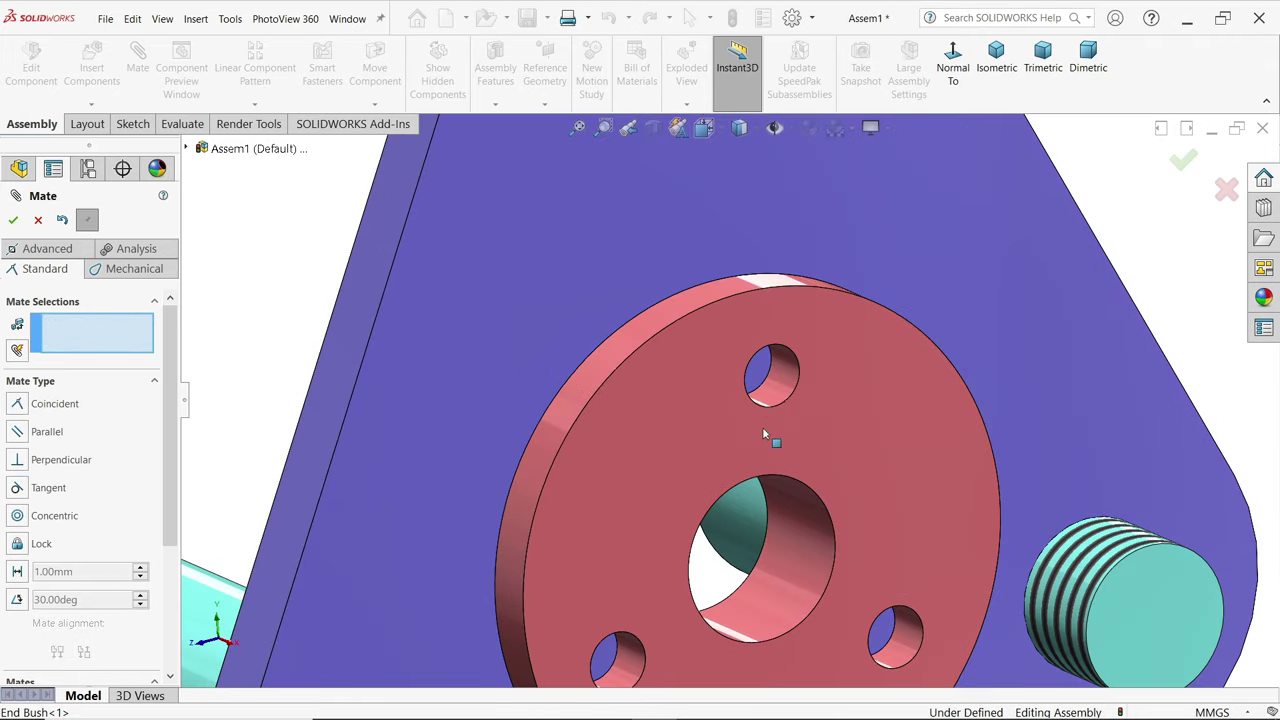
drag(838, 378, 886, 449)
scroll(871, 446, down, 5)
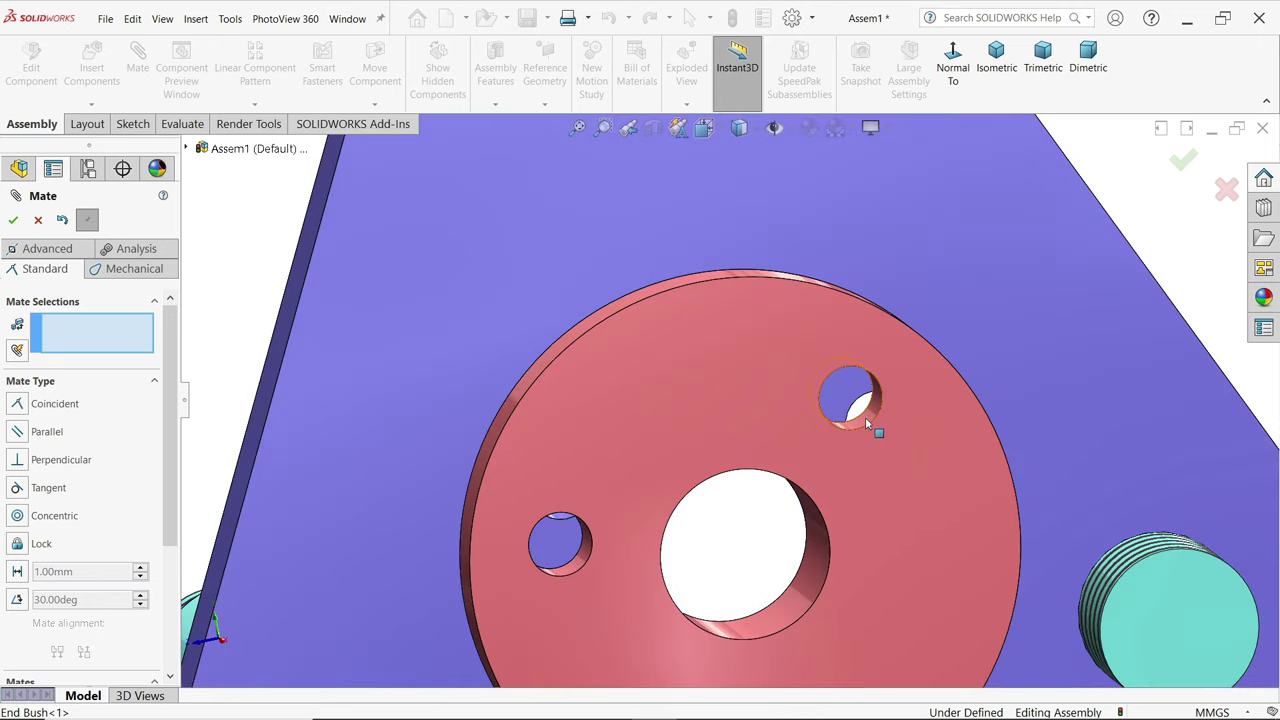
scroll(880, 440, up, 3)
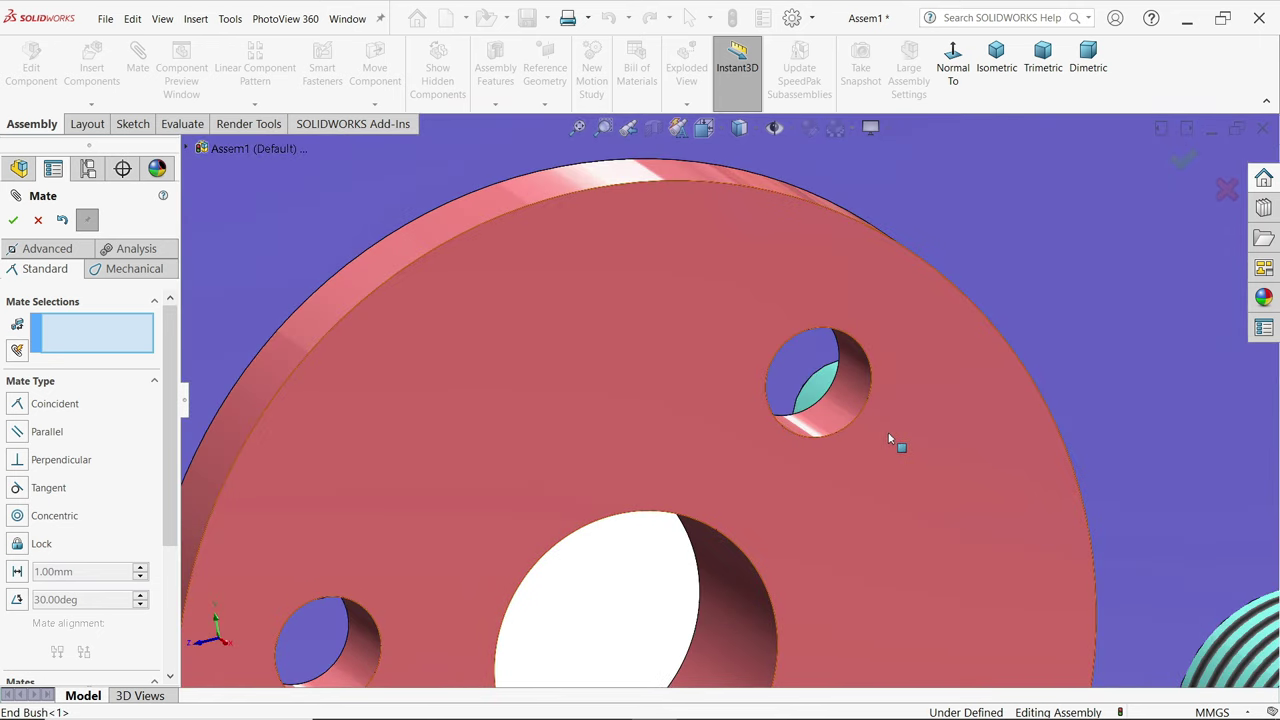
scroll(894, 445, down, 3)
drag(894, 445, 911, 459)
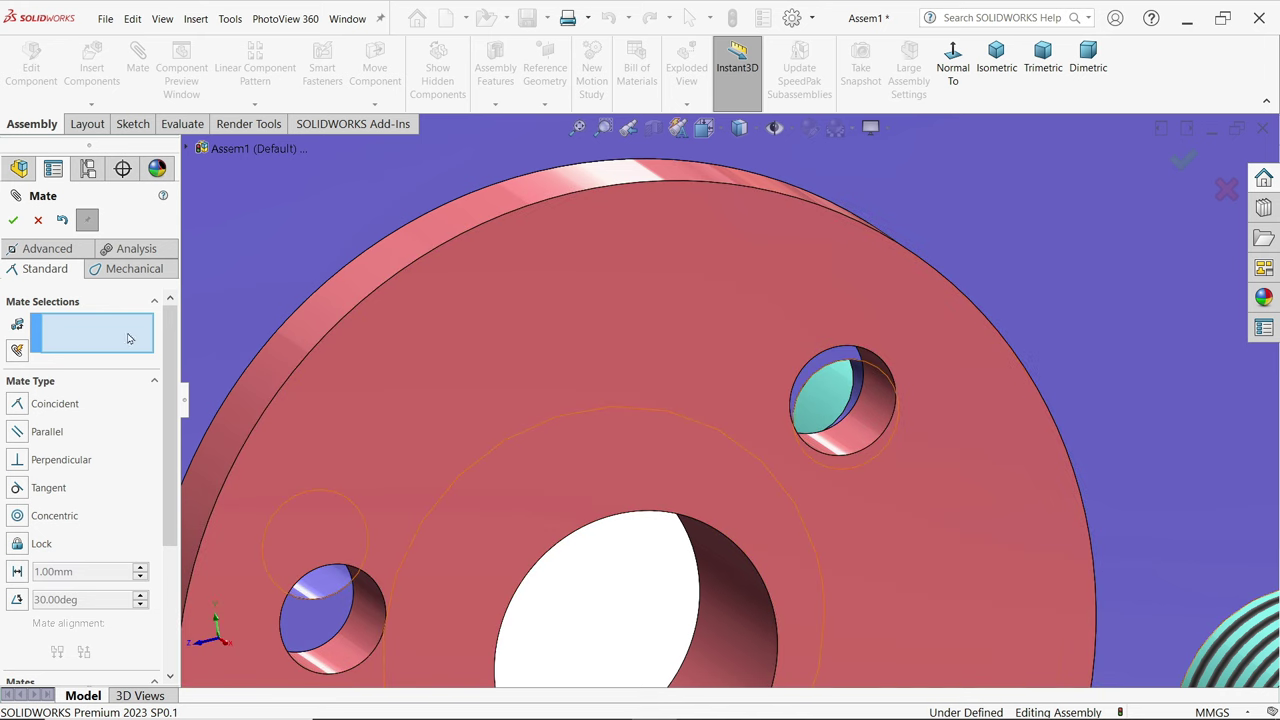
click(848, 400)
scroll(885, 400, up, 3)
scroll(826, 362, up, 3)
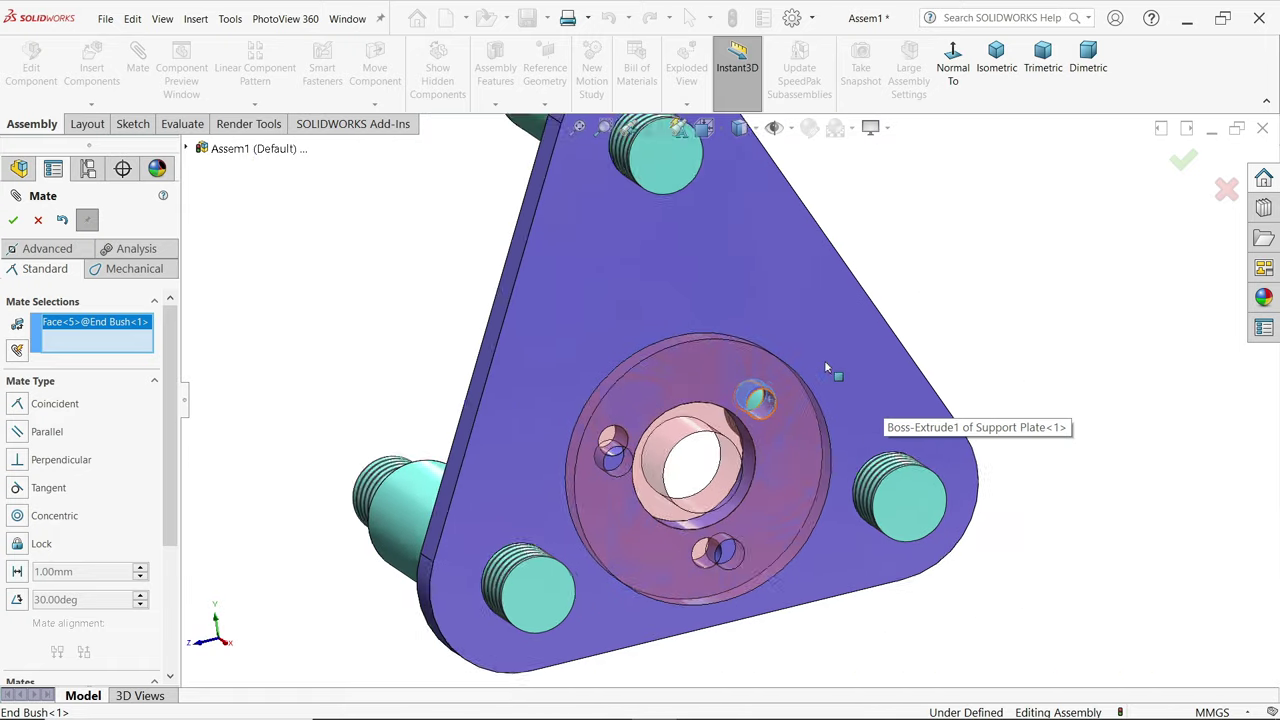
middle_drag(826, 362, 730, 379)
scroll(815, 432, down, 3)
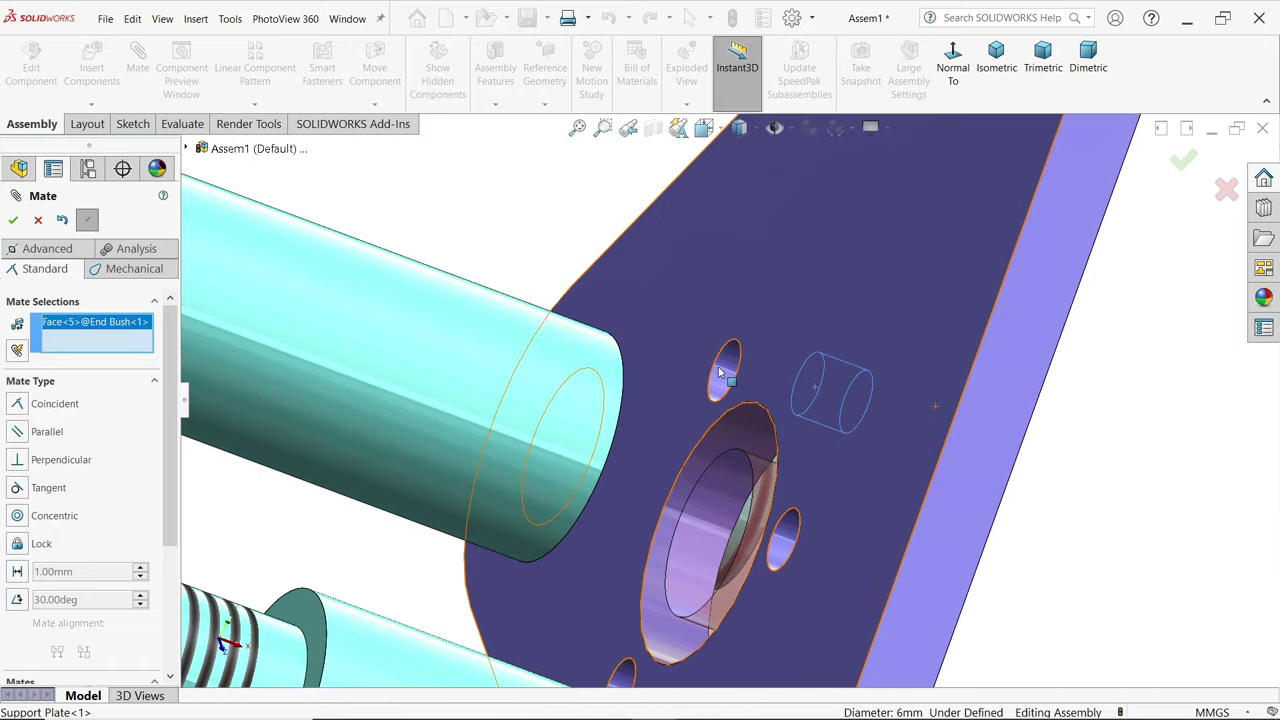
click(726, 375)
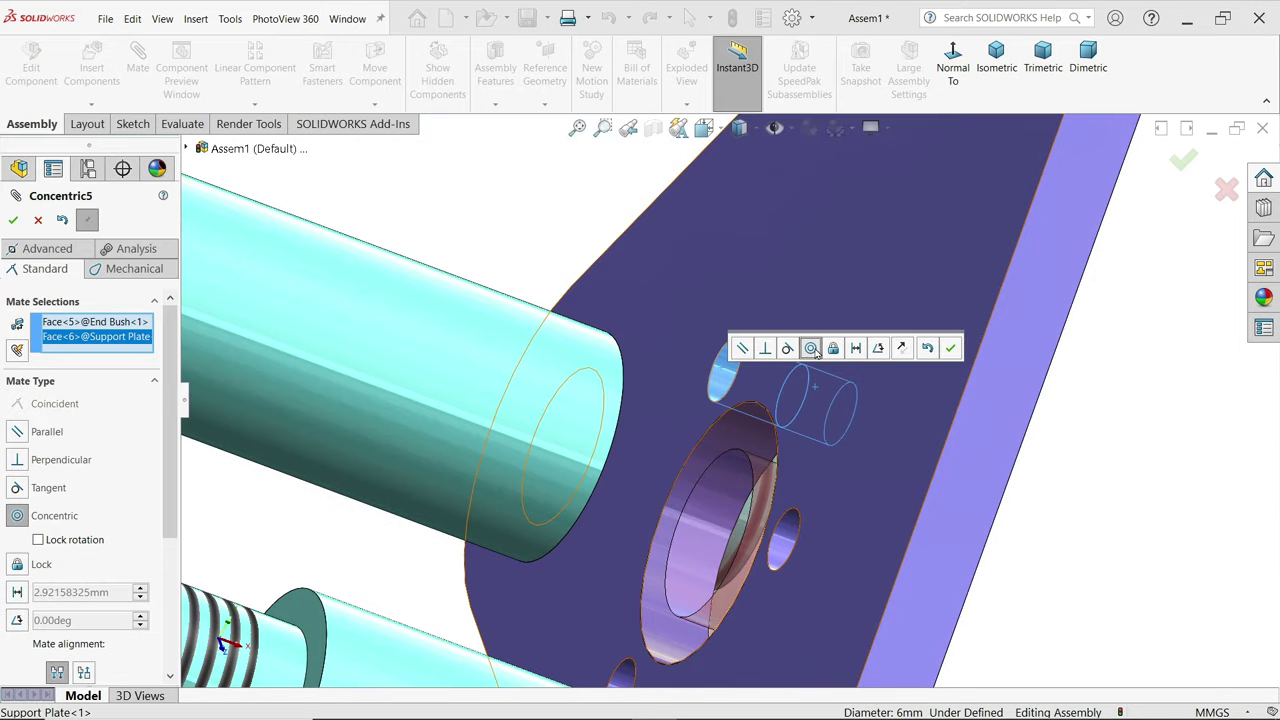
click(951, 348)
- Orbit the assembly to face the triangular plate and close the Mate command
scroll(894, 374, up, 3)
middle_drag(894, 374, 754, 371)
scroll(754, 371, up, 2)
scroll(916, 482, down, 2)
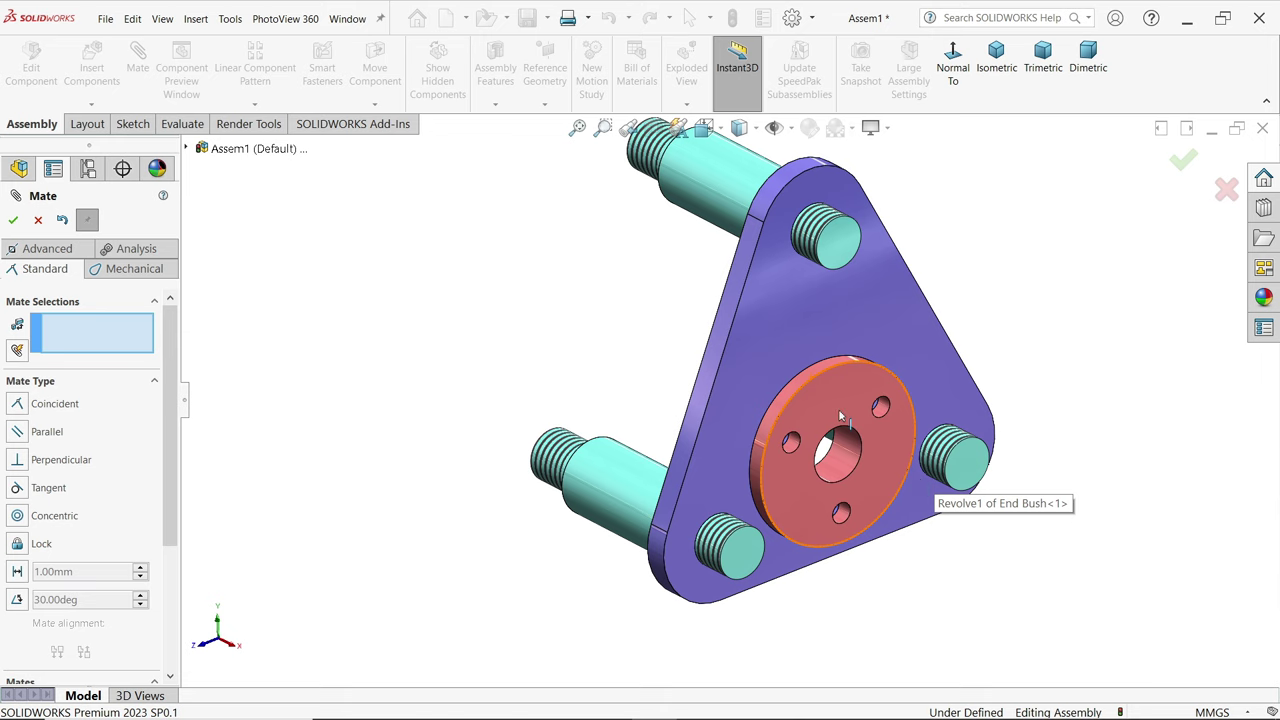
middle_drag(840, 415, 852, 518)
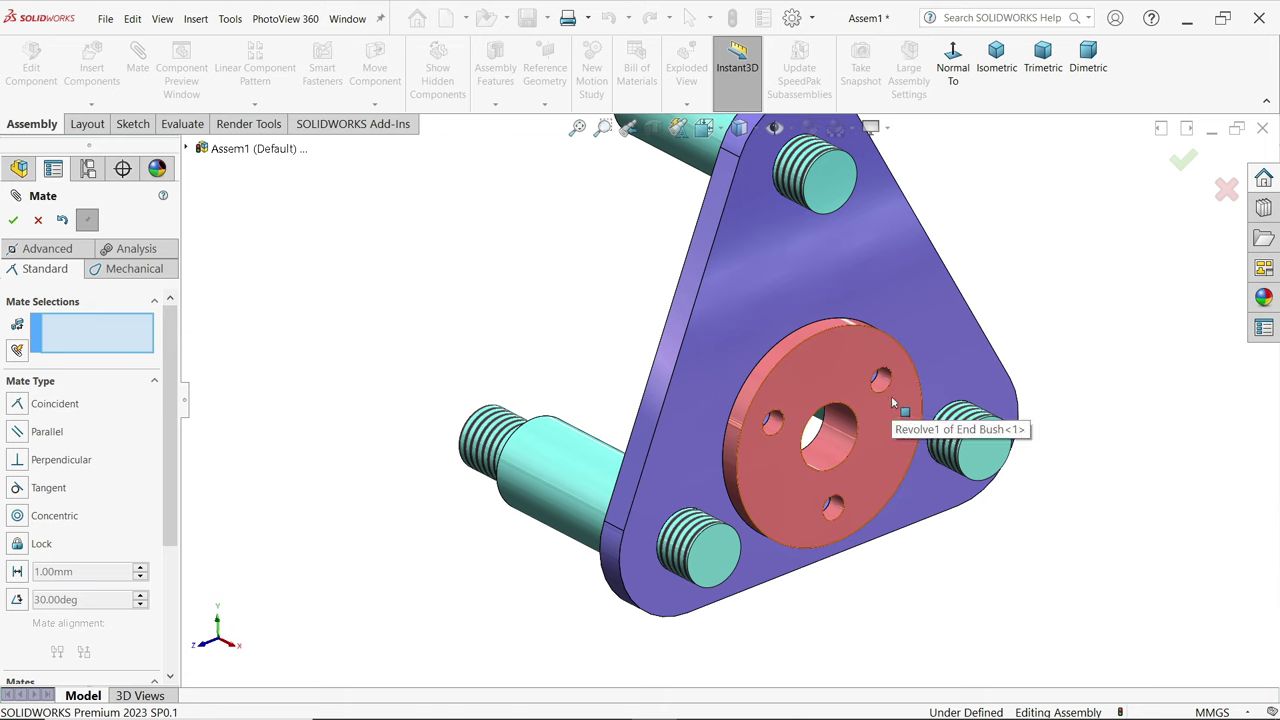
click(38, 221)
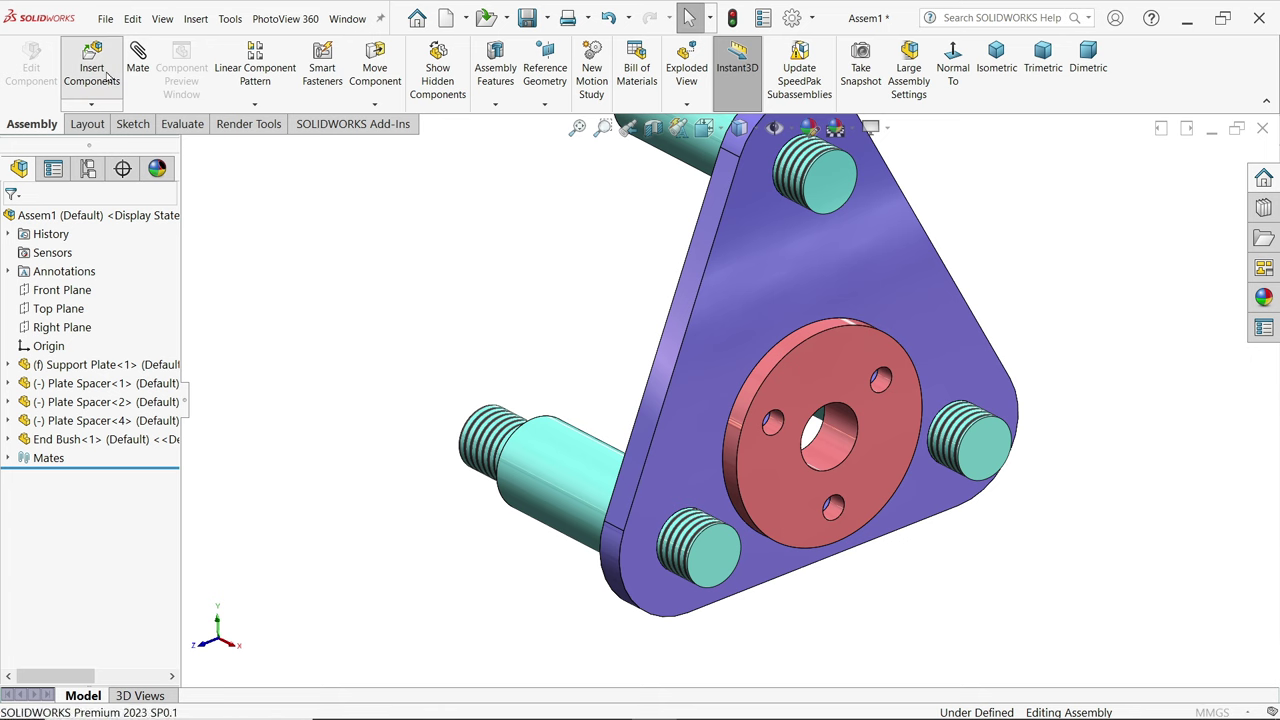
- Insert the Washer part, rotate it 90°, and drop it beside the plate
click(92, 70)
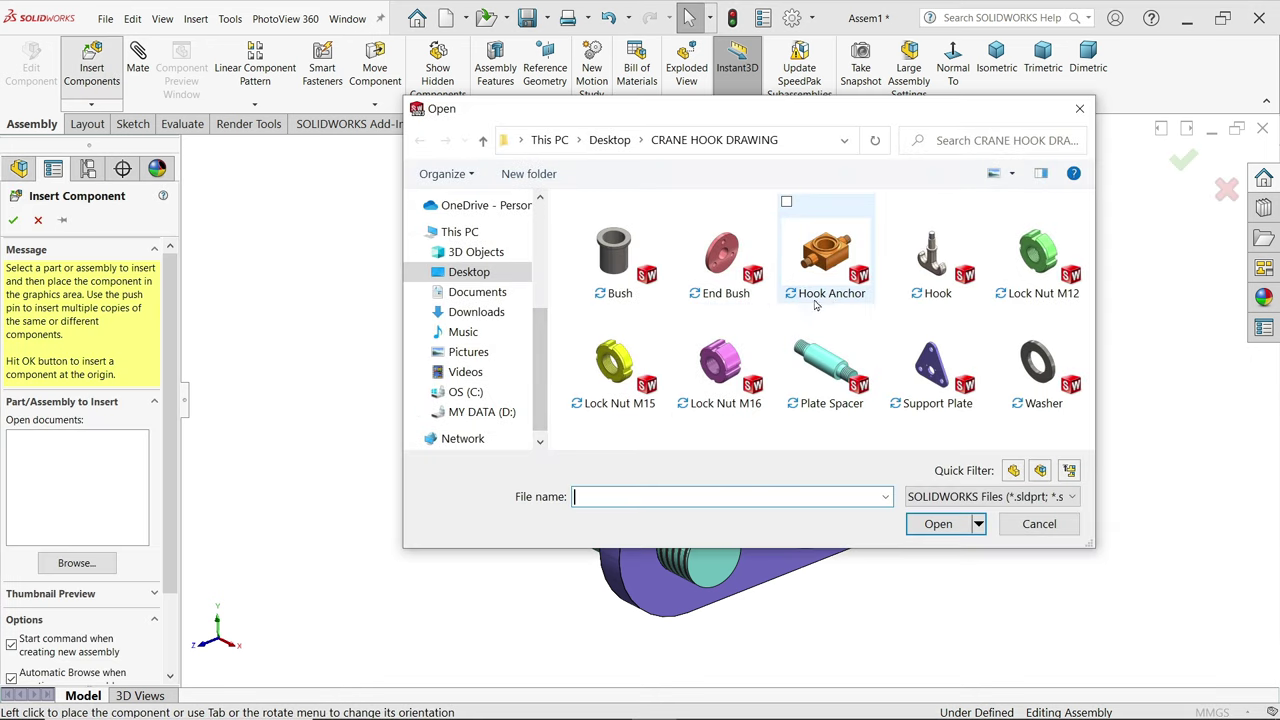
click(1040, 365)
click(950, 534)
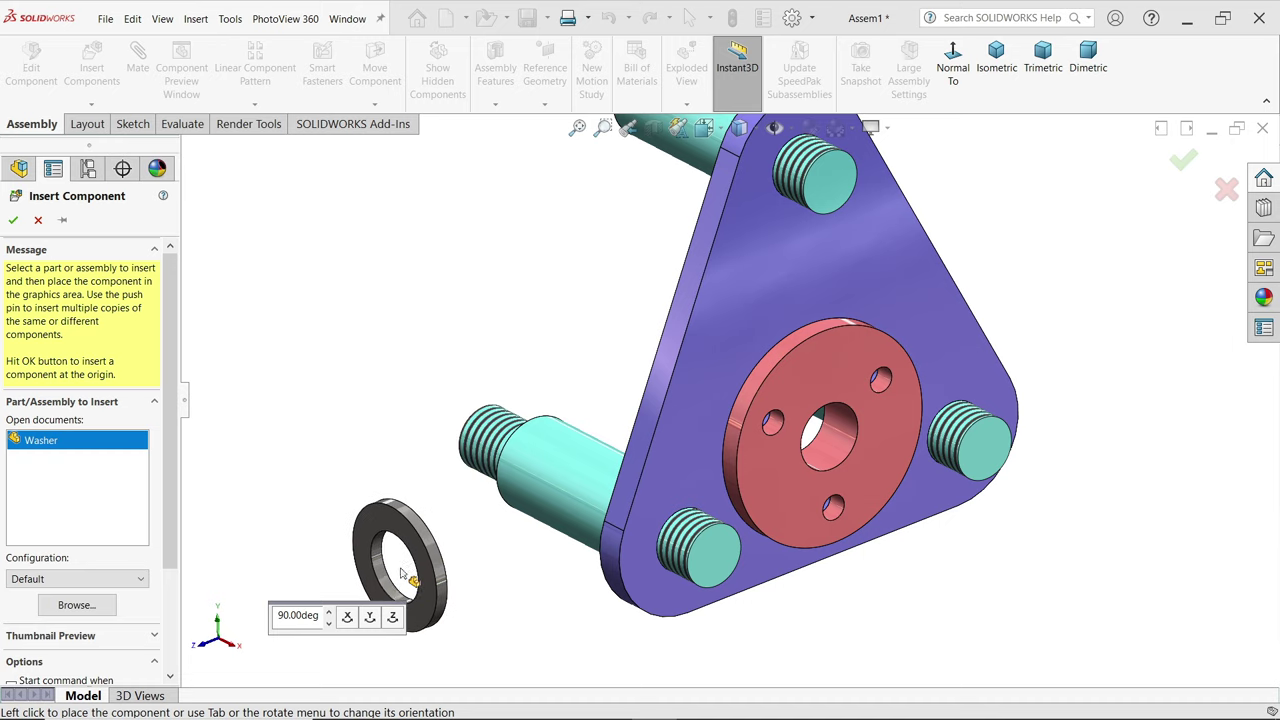
click(370, 617)
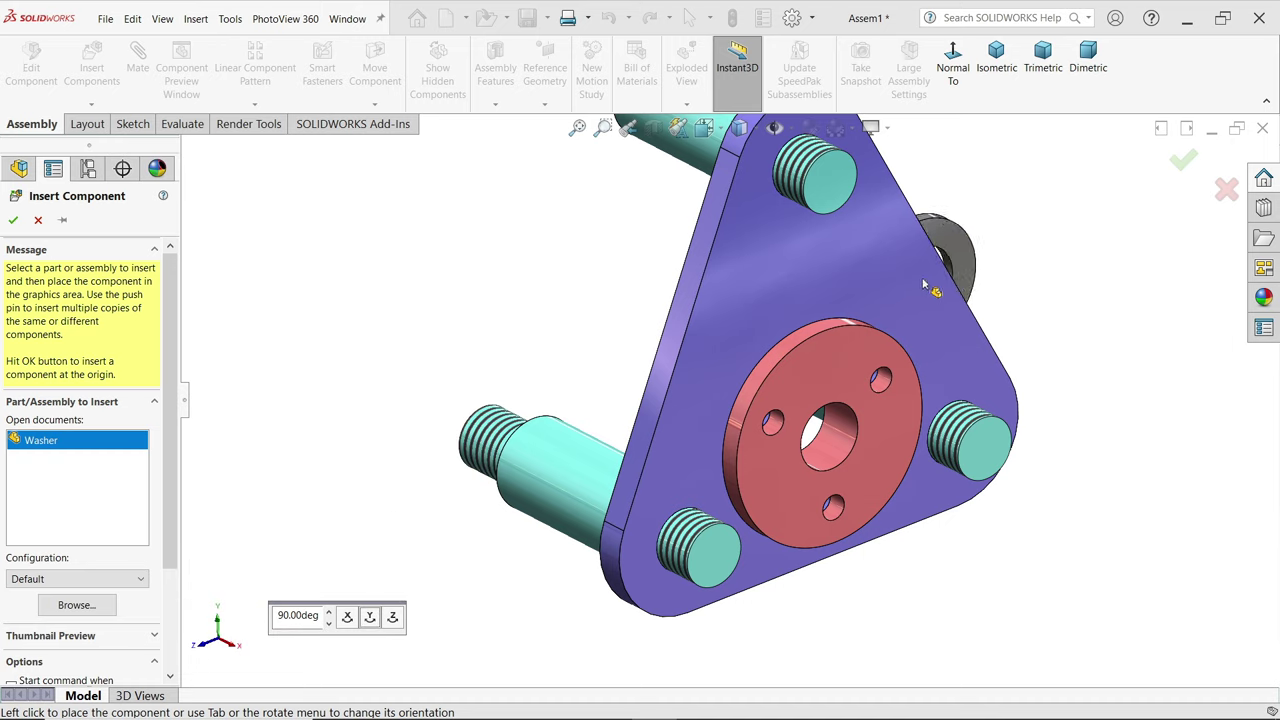
click(1066, 256)
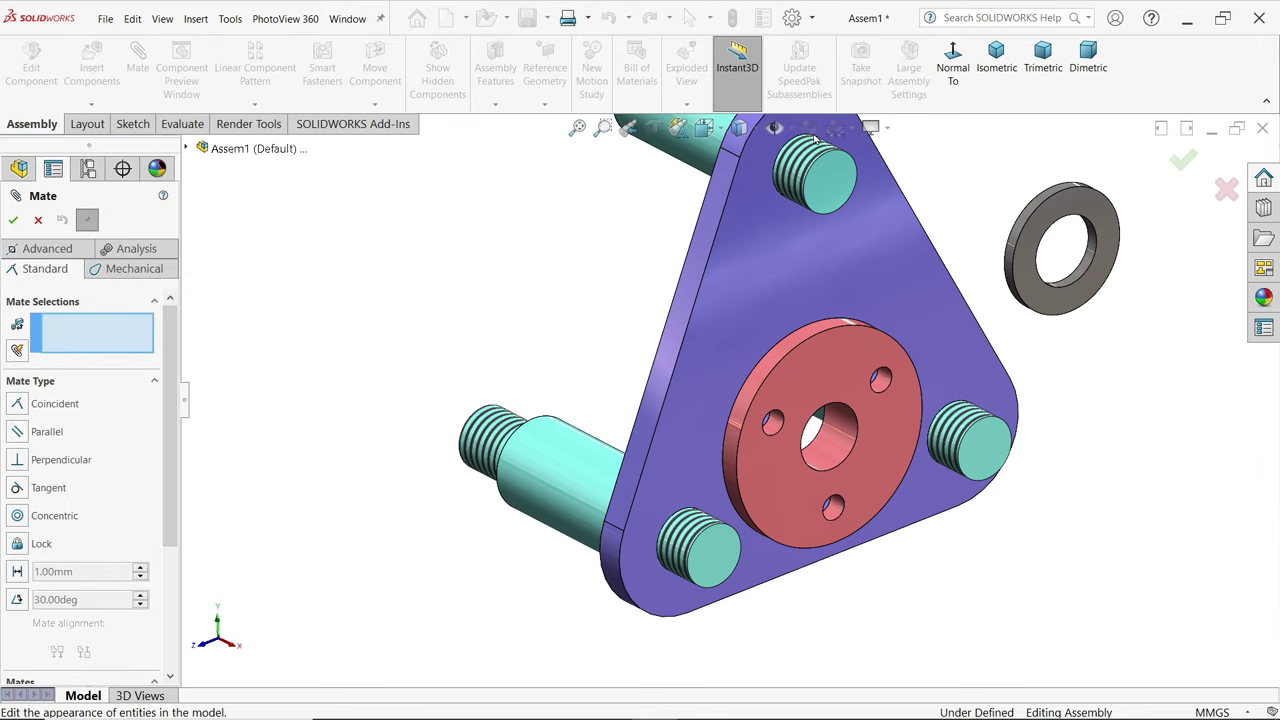
- Mate the washer bore concentric to the top spacer's threaded stud
scroll(812, 185, down, 2)
click(814, 201)
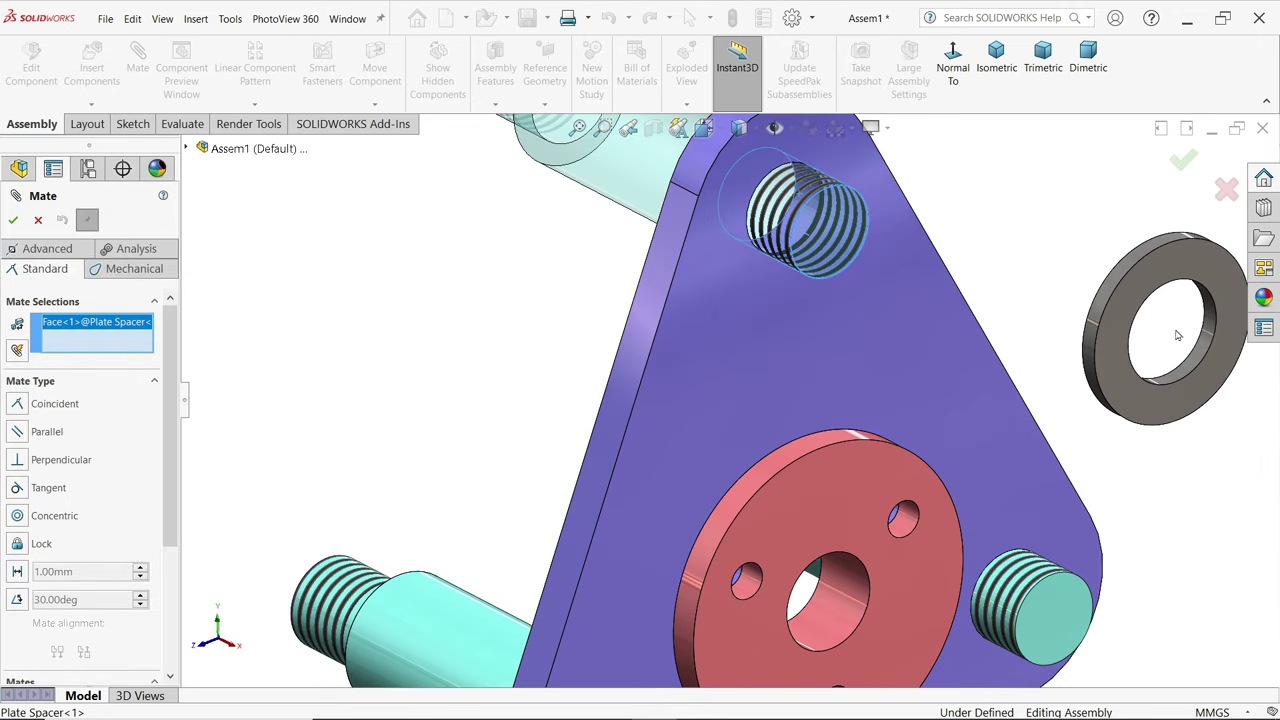
click(1193, 370)
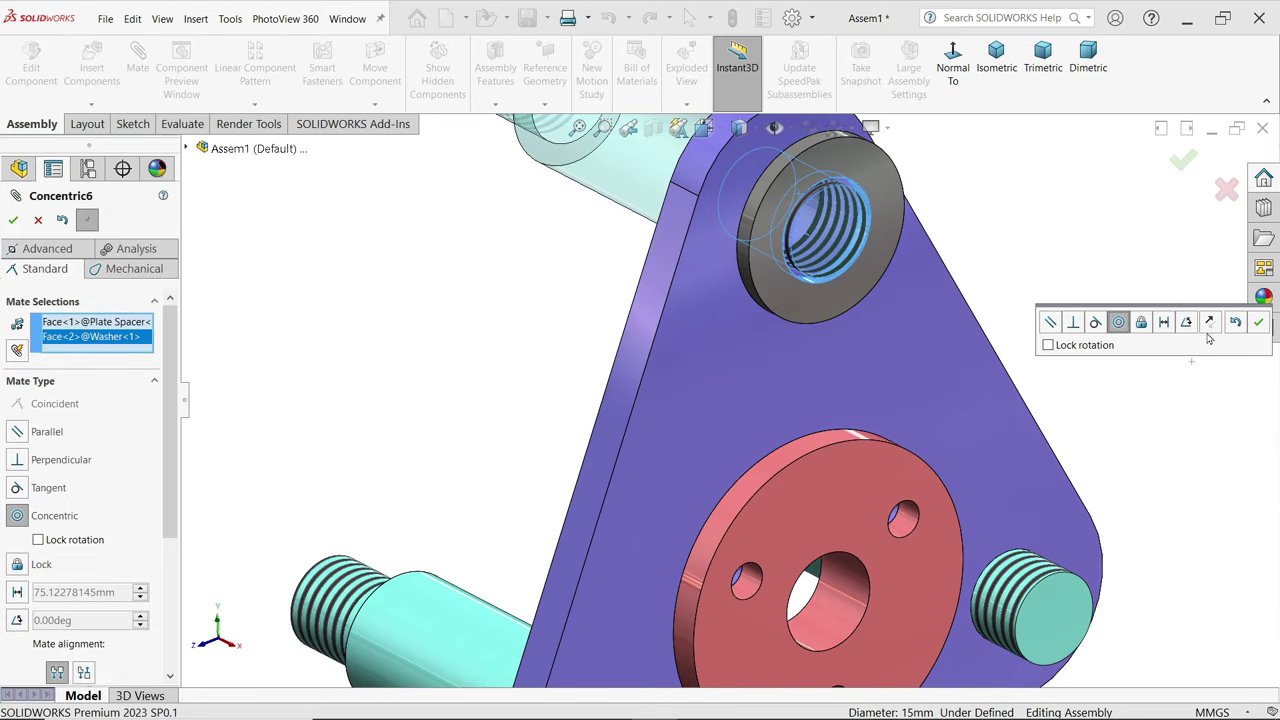
click(1258, 323)
- Seat the washer flush on the plate face, switch to isometric view, and close Mate
scroll(830, 230, down, 3)
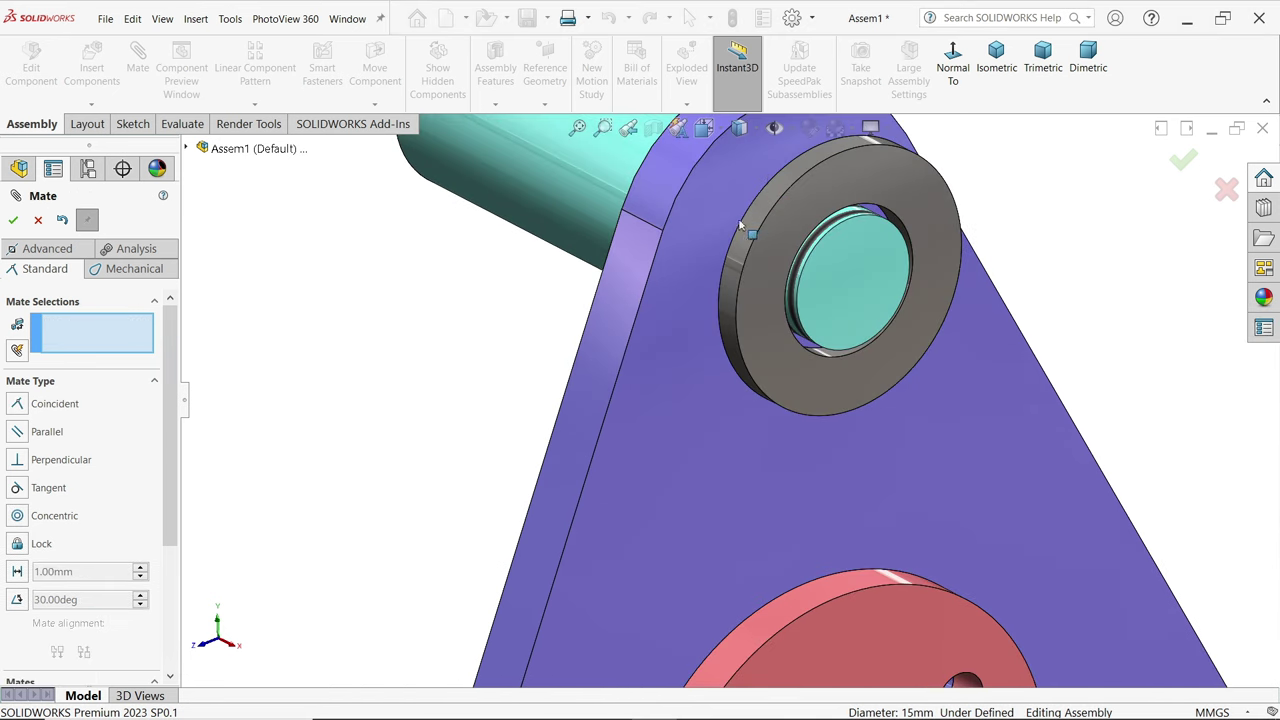
click(750, 234)
click(750, 234)
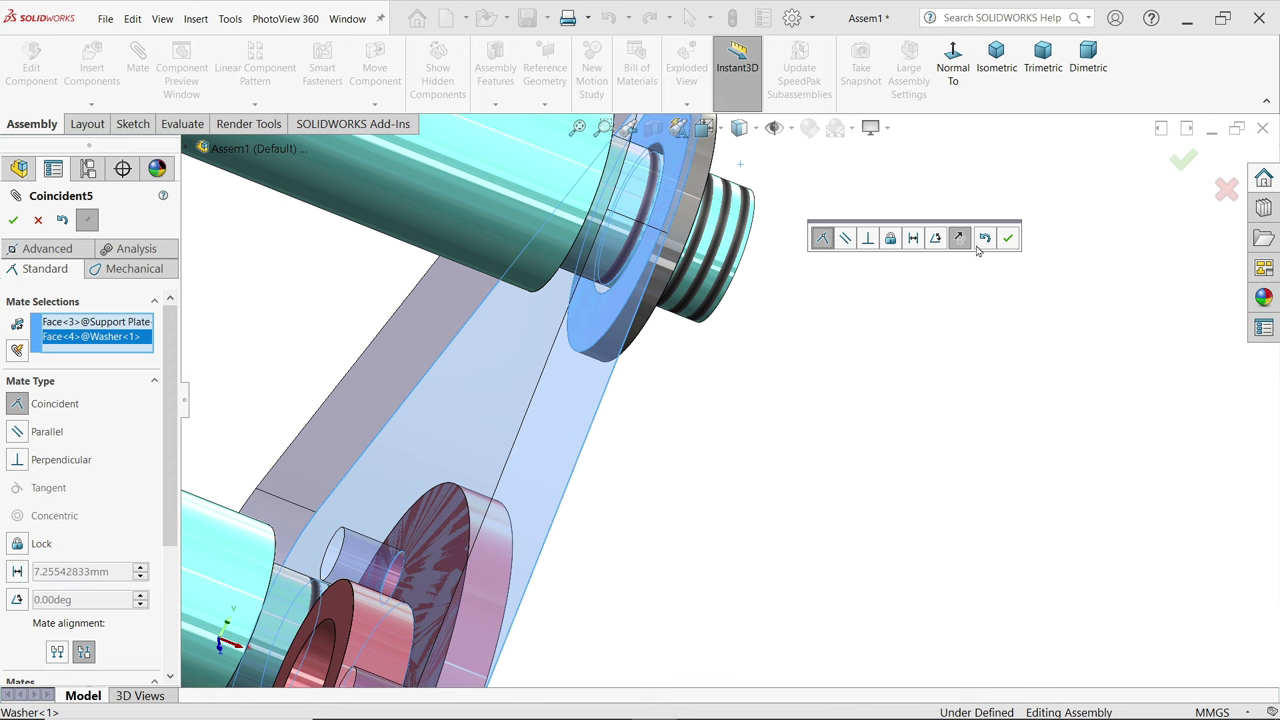
click(1010, 240)
scroll(954, 254, up, 5)
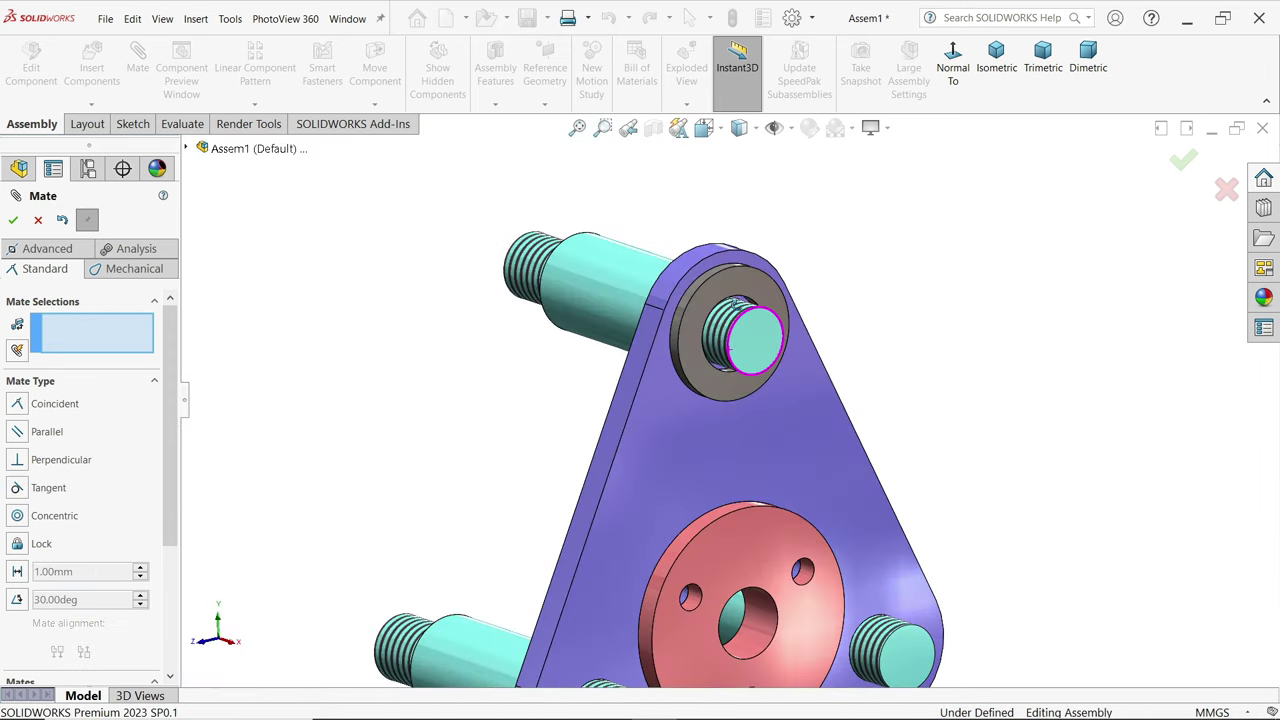
click(996, 58)
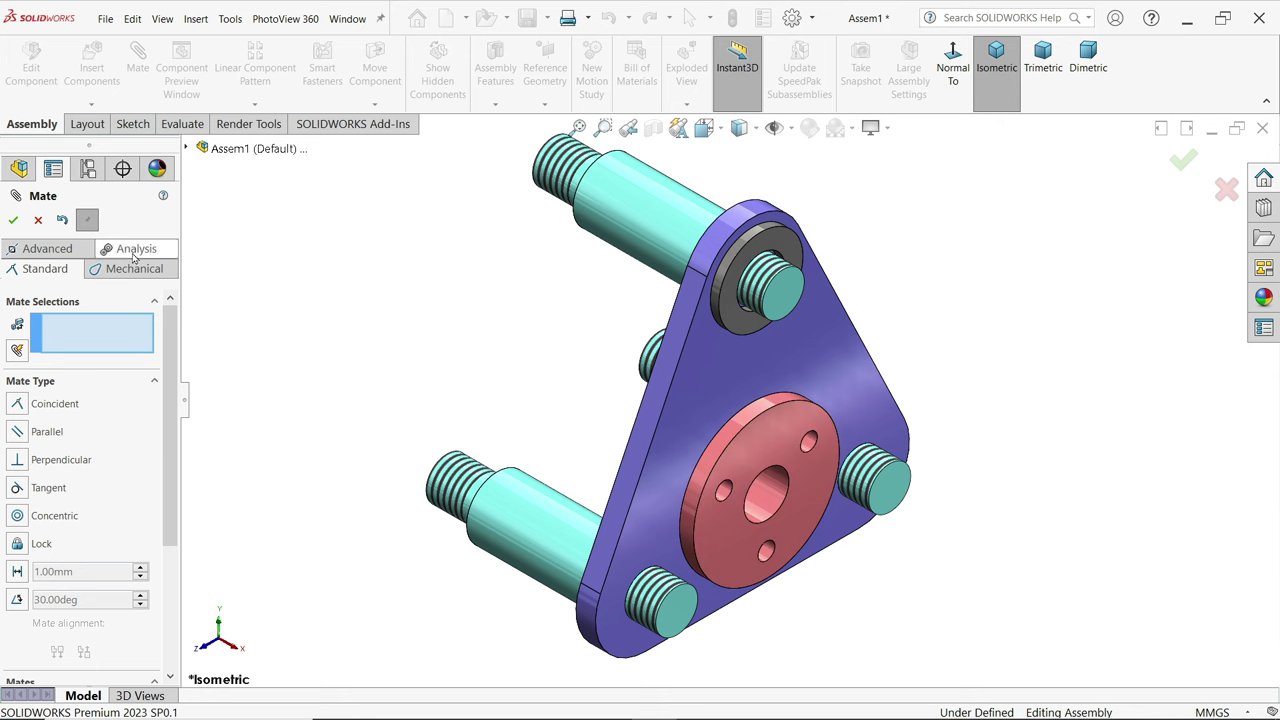
click(38, 220)
- Copy Washer<1> with mates onto the lower-right spacer's thread, seated on the plate face
click(91, 104)
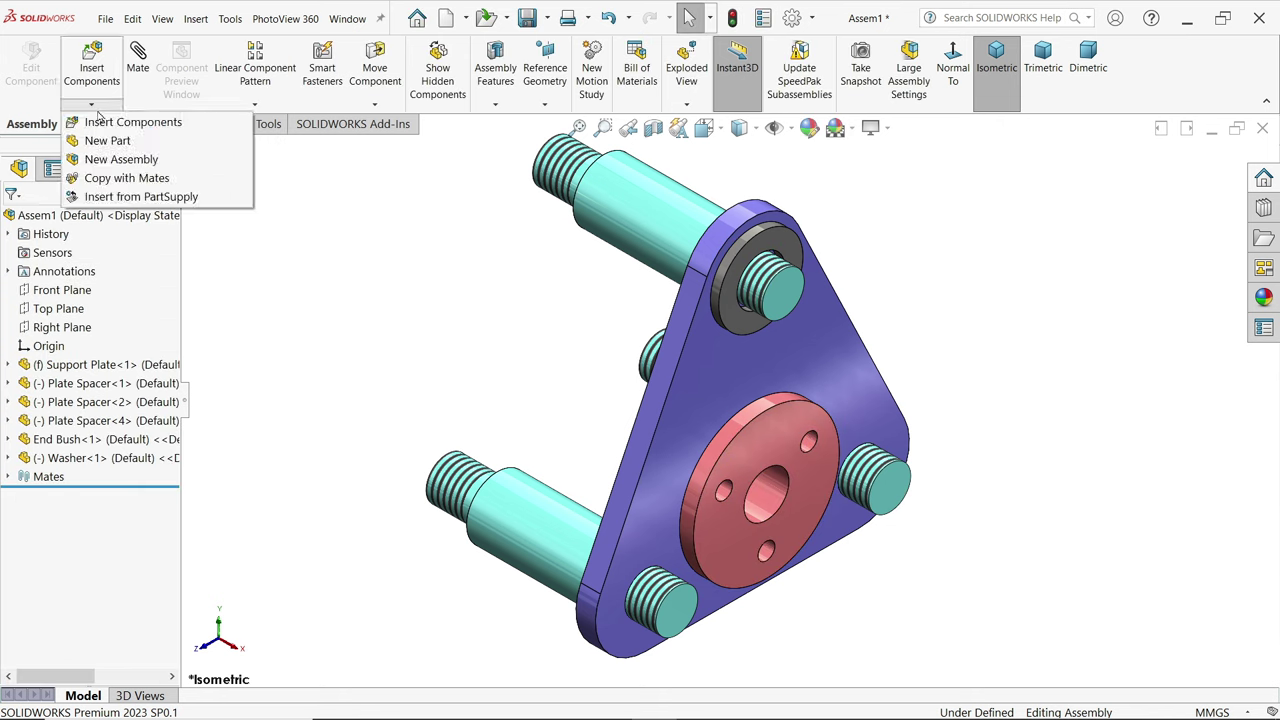
click(123, 178)
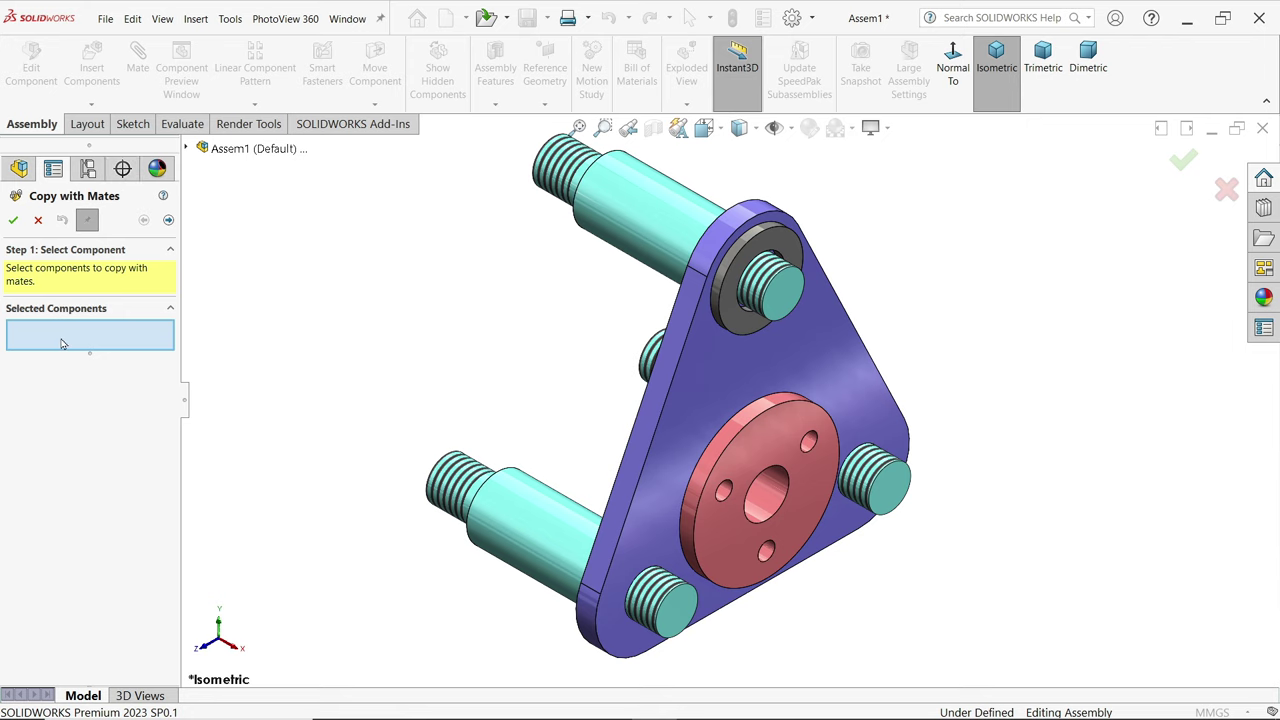
click(744, 330)
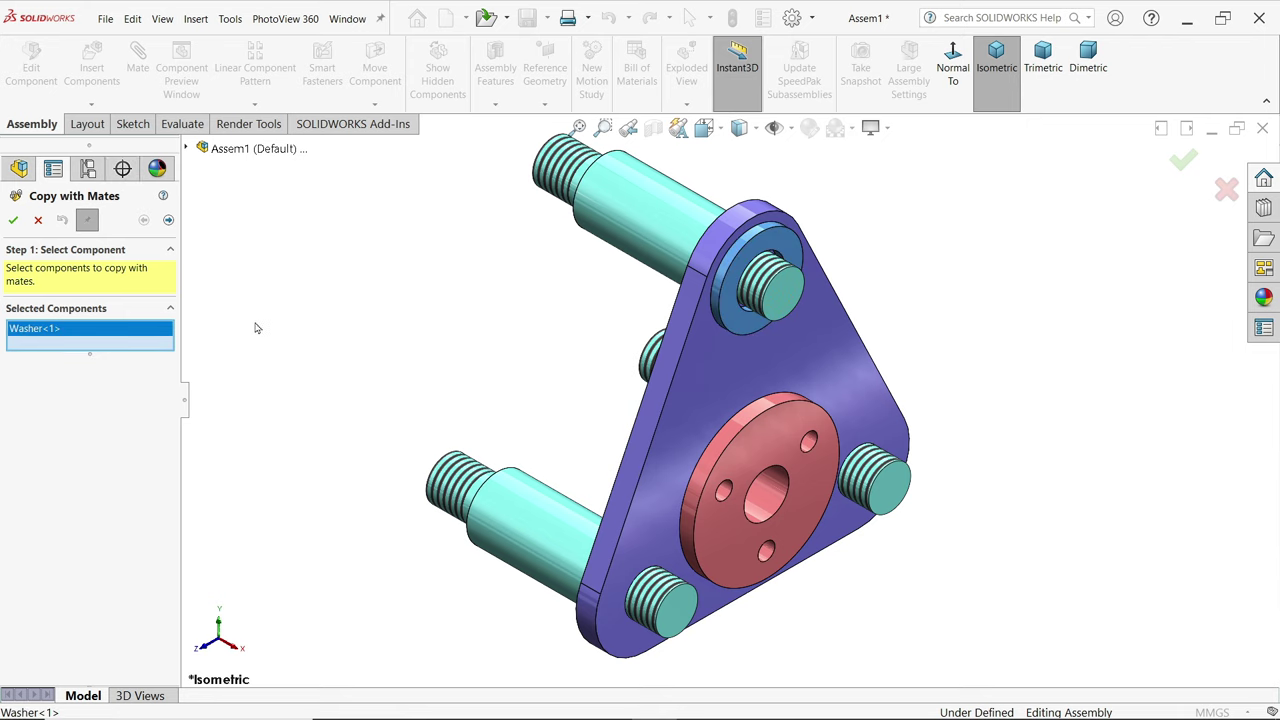
click(169, 221)
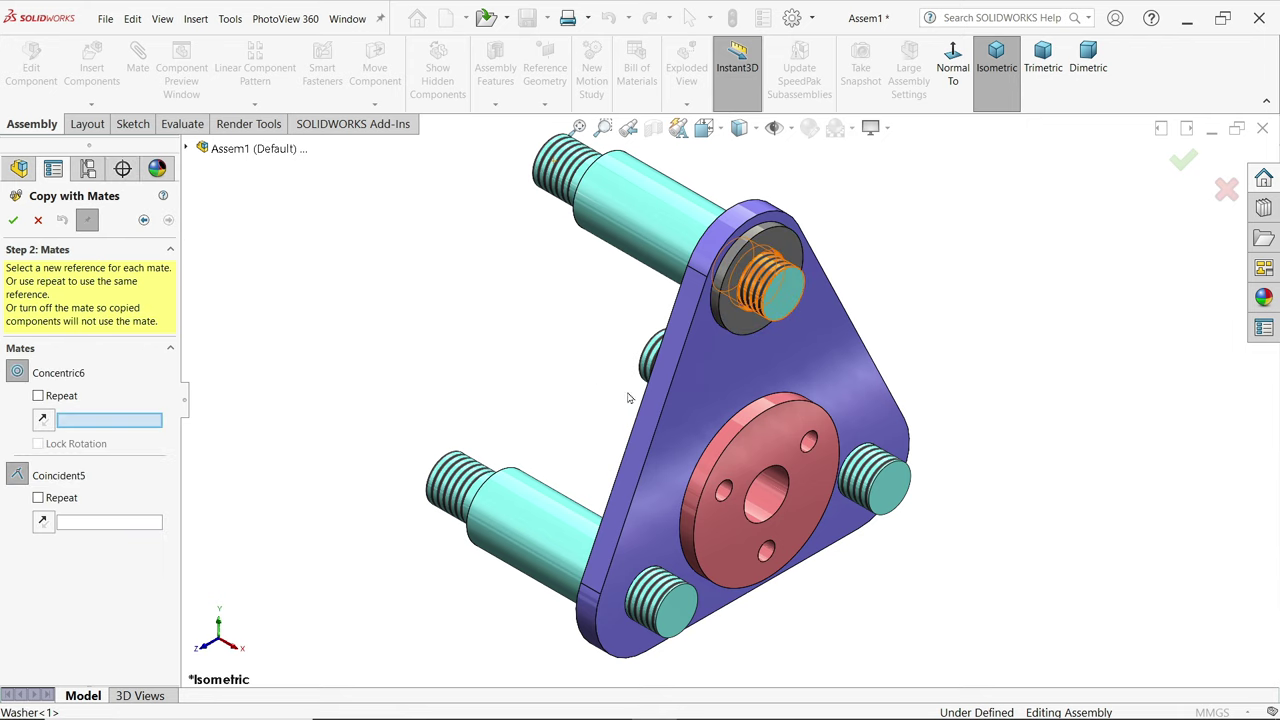
scroll(692, 386, down, 3)
scroll(812, 343, up, 3)
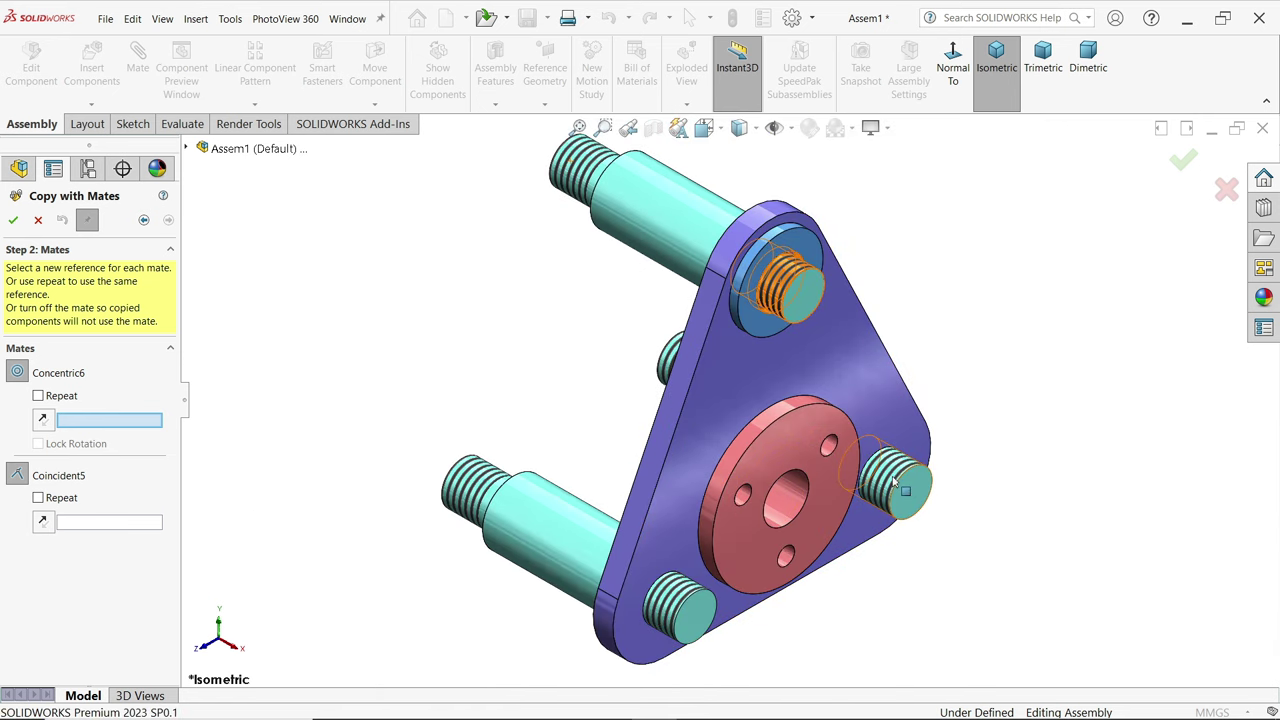
scroll(899, 478, down, 2)
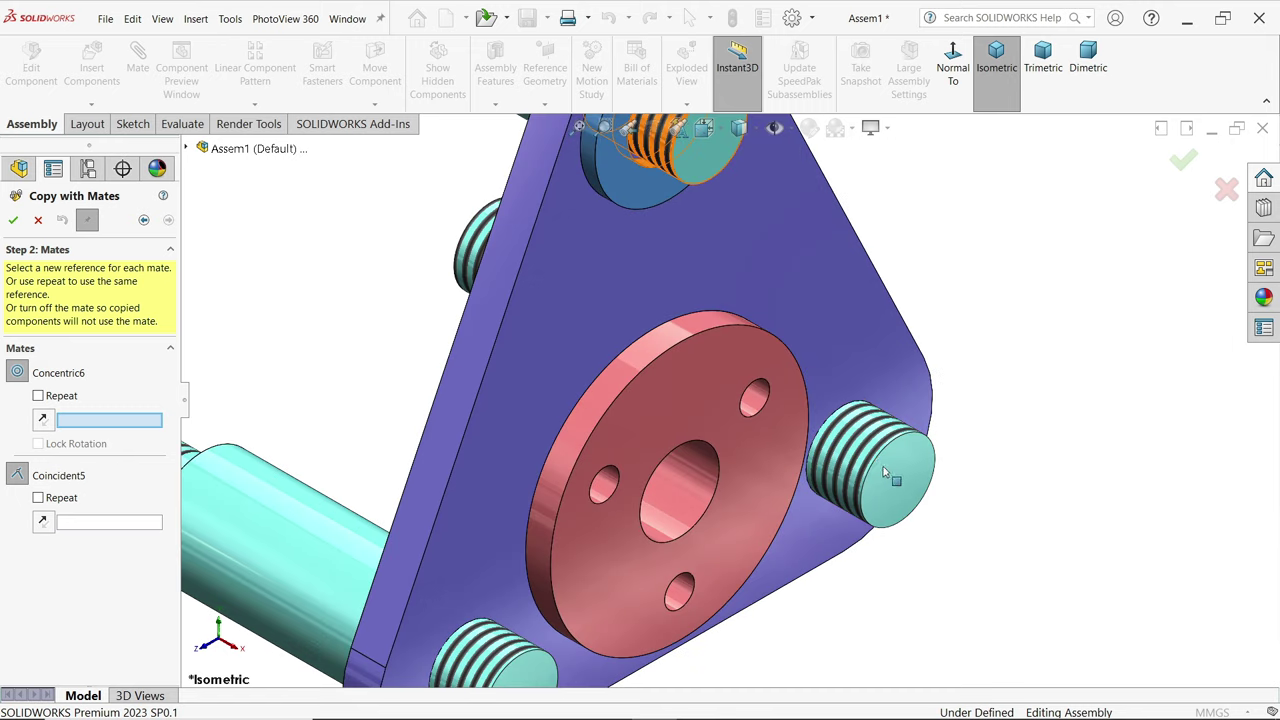
click(877, 445)
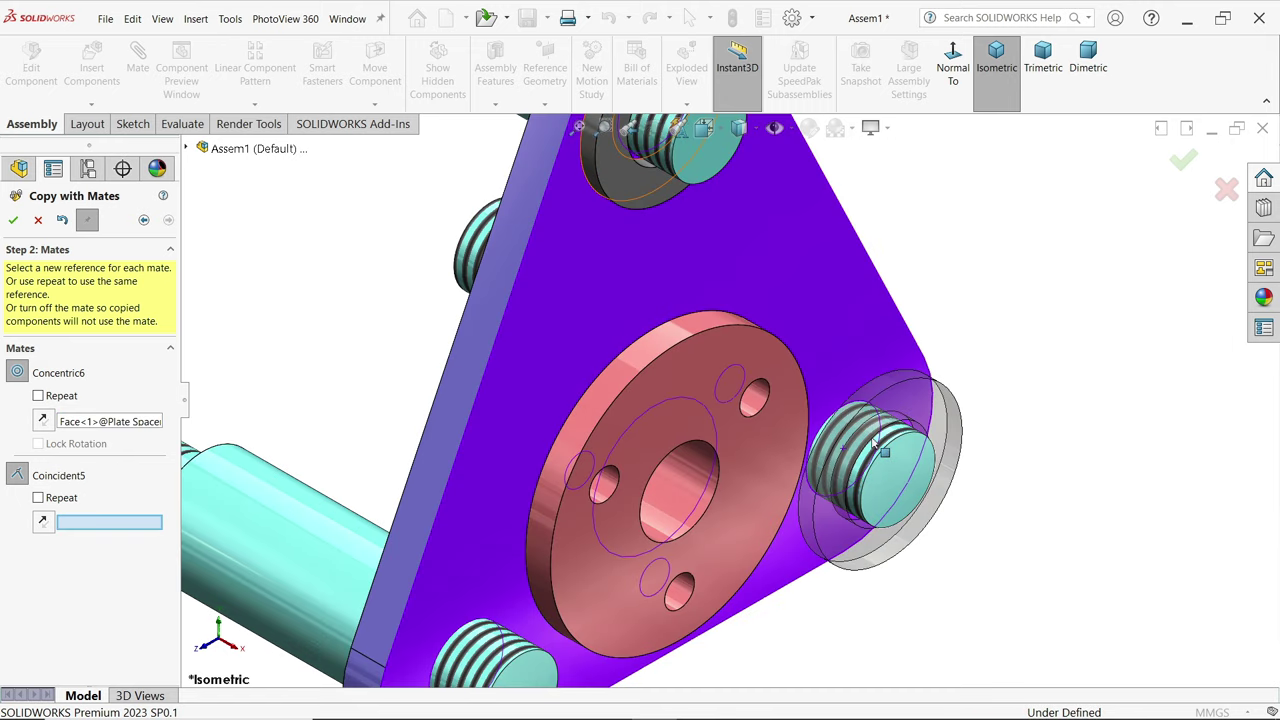
click(858, 353)
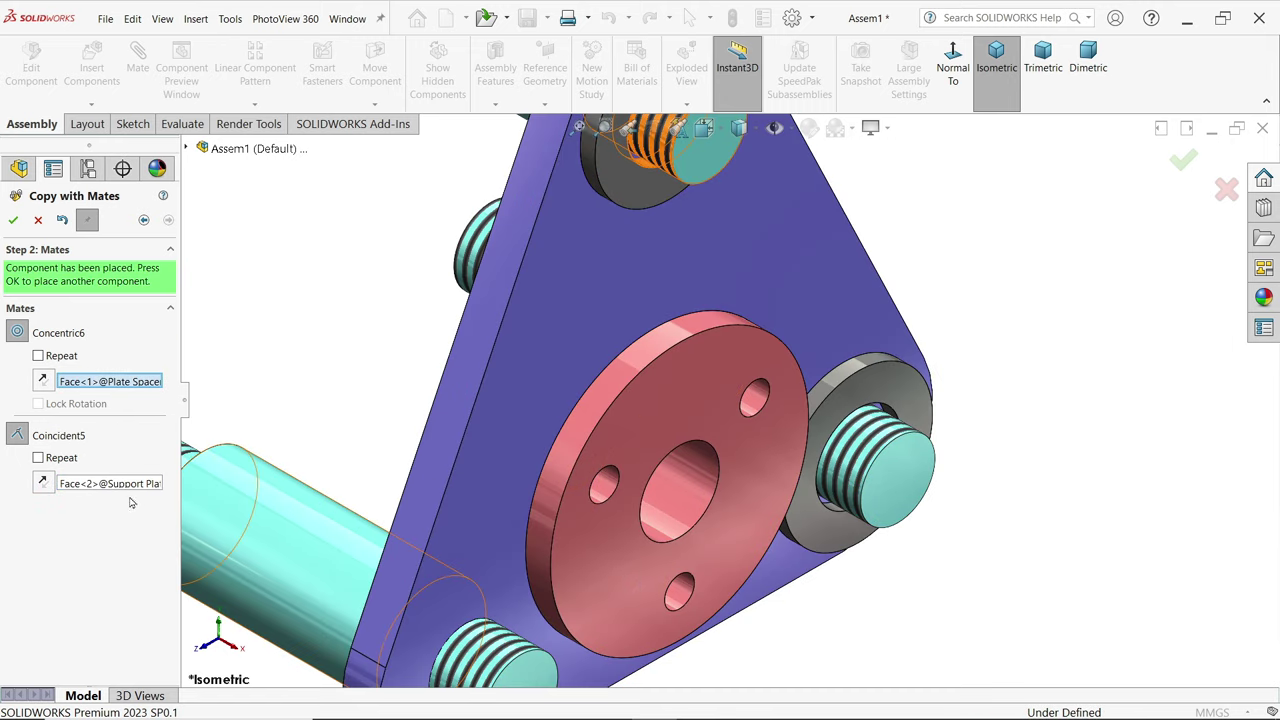
click(13, 220)
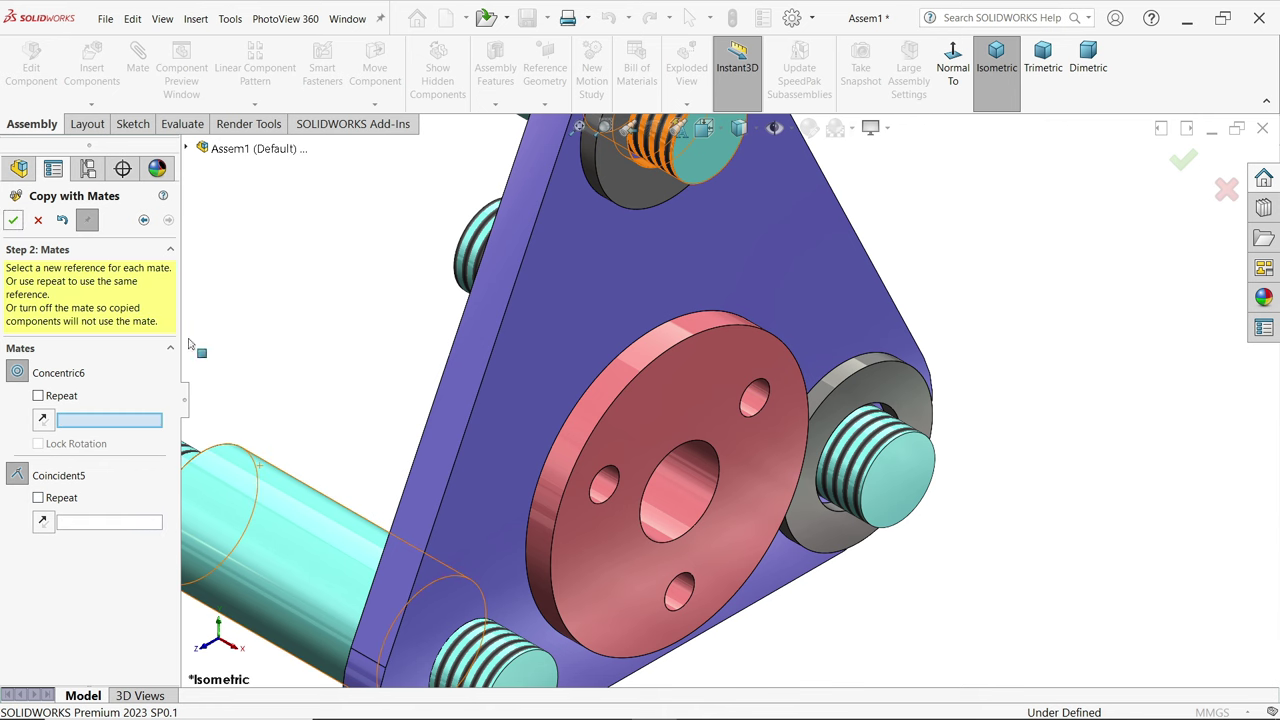
- Place the second washer copy on the other spacer, finish copying, and orbit to review
scroll(672, 407, up, 2)
scroll(595, 555, down, 3)
click(643, 540)
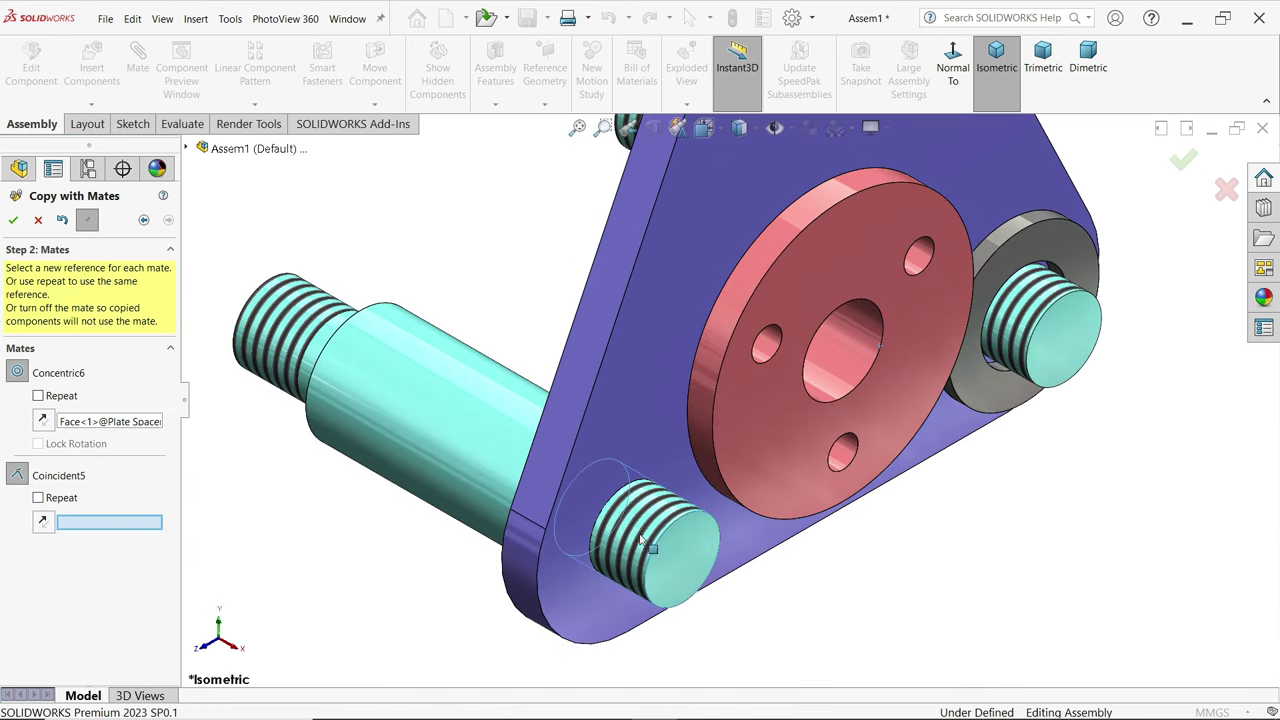
click(620, 438)
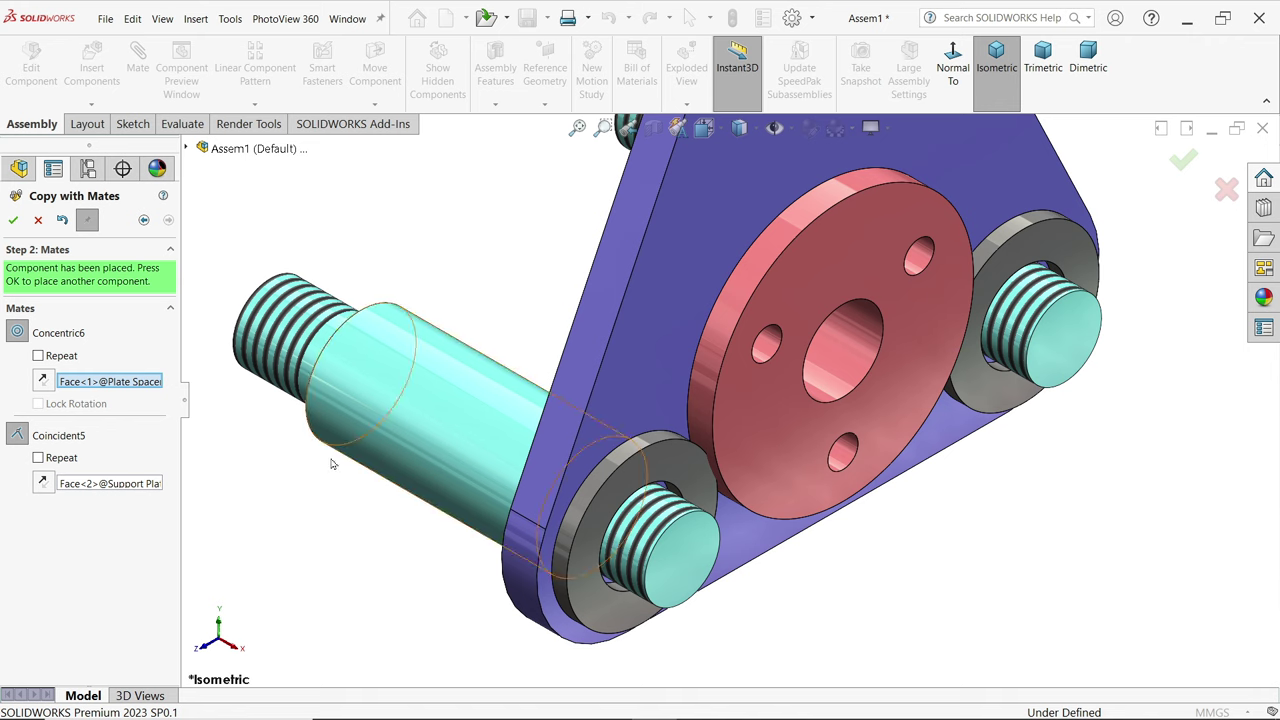
click(13, 220)
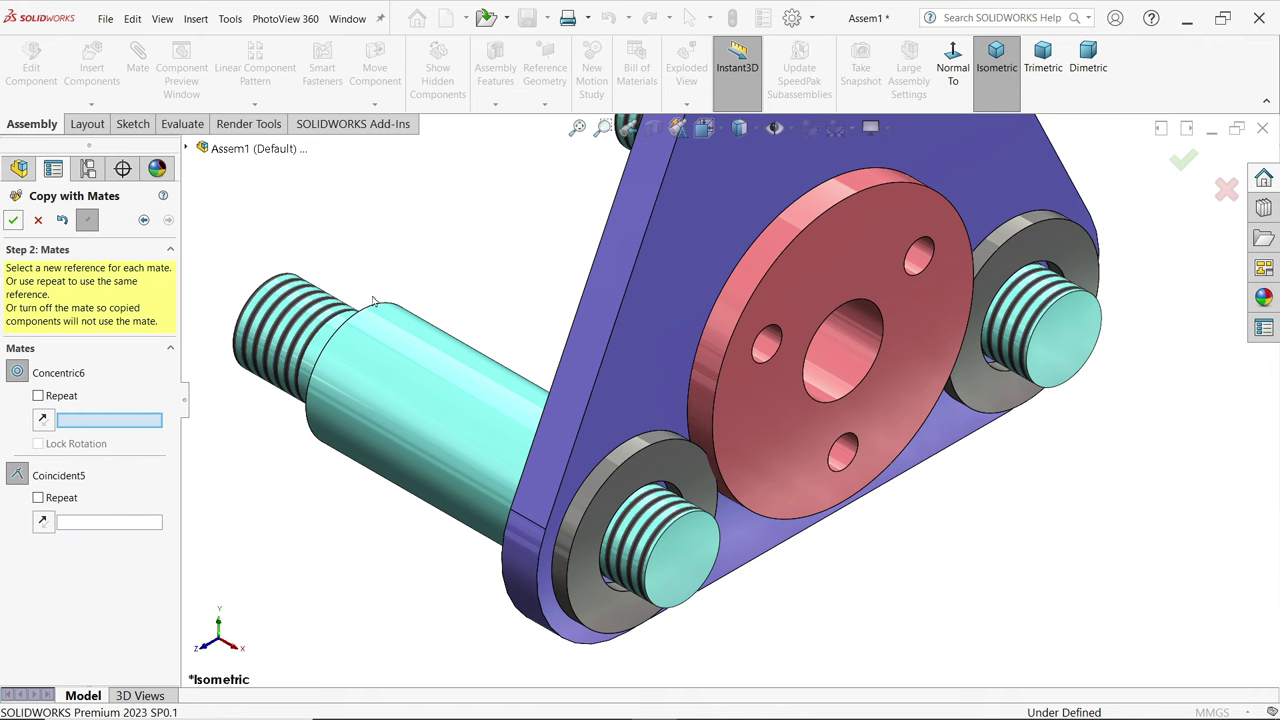
click(13, 220)
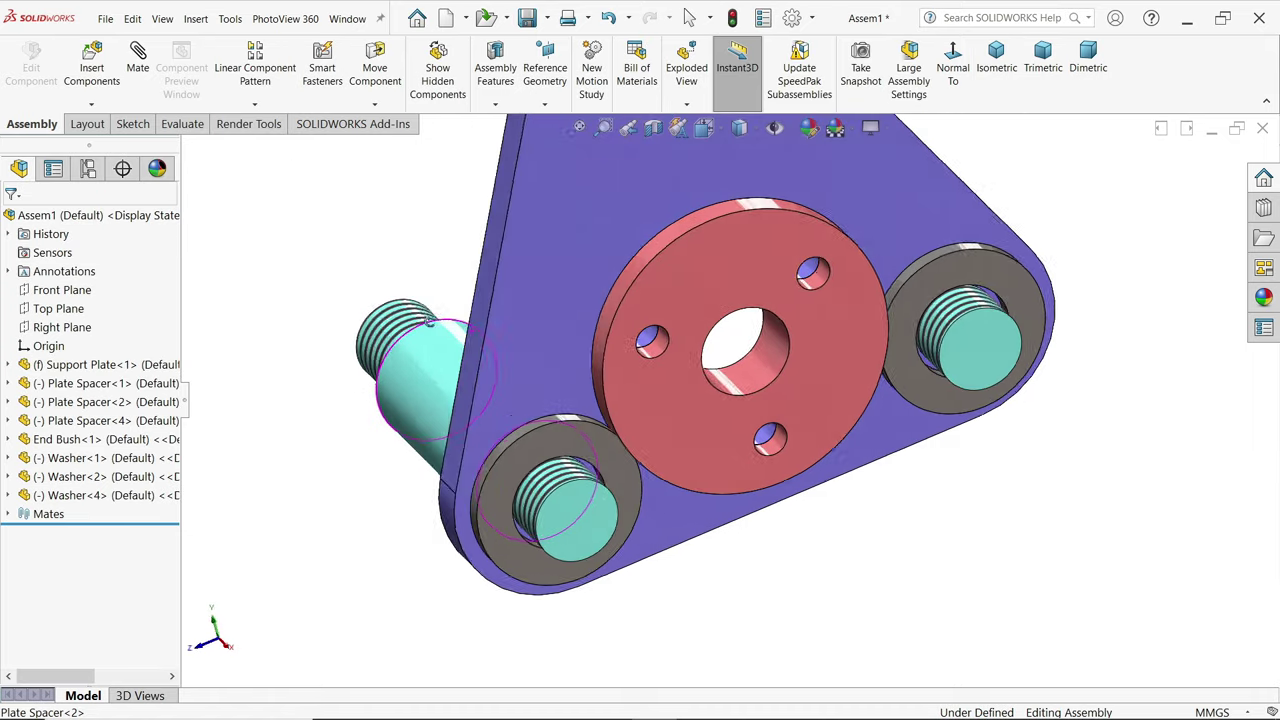
middle_drag(471, 330, 768, 214)
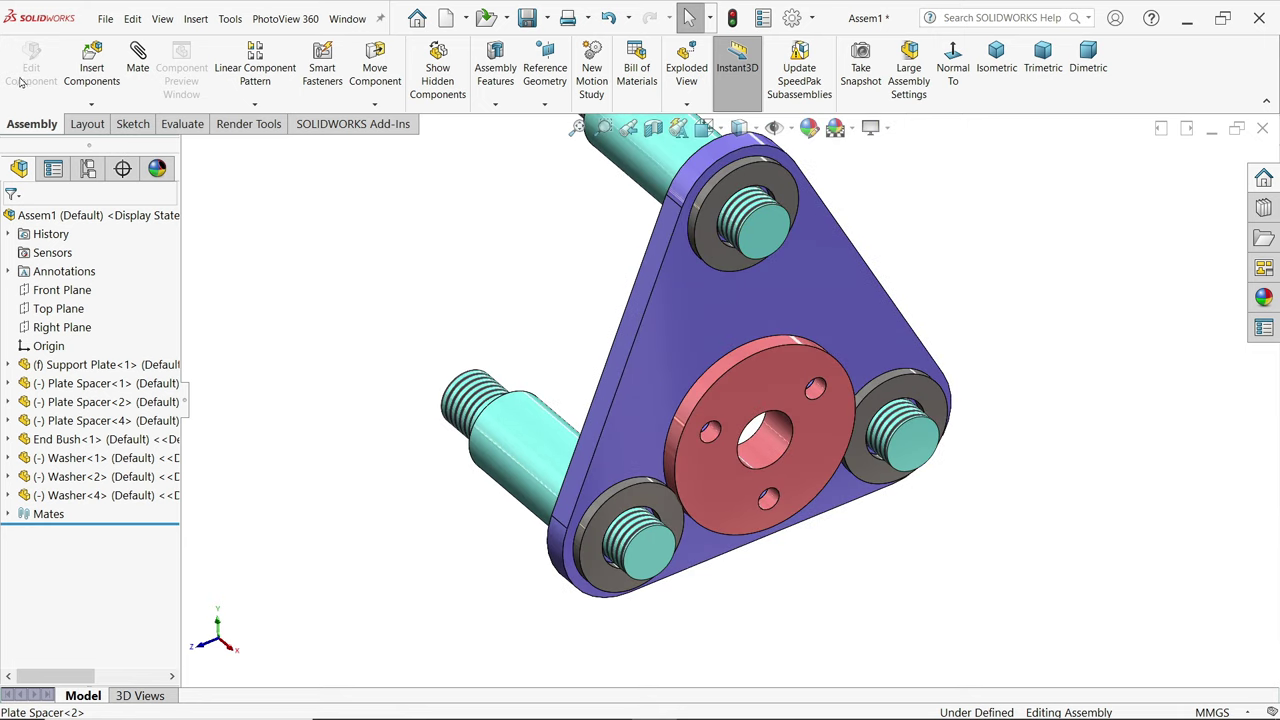
- Insert the Lock Nut M15, rotate it 90°, and drop it beside the plate
click(91, 62)
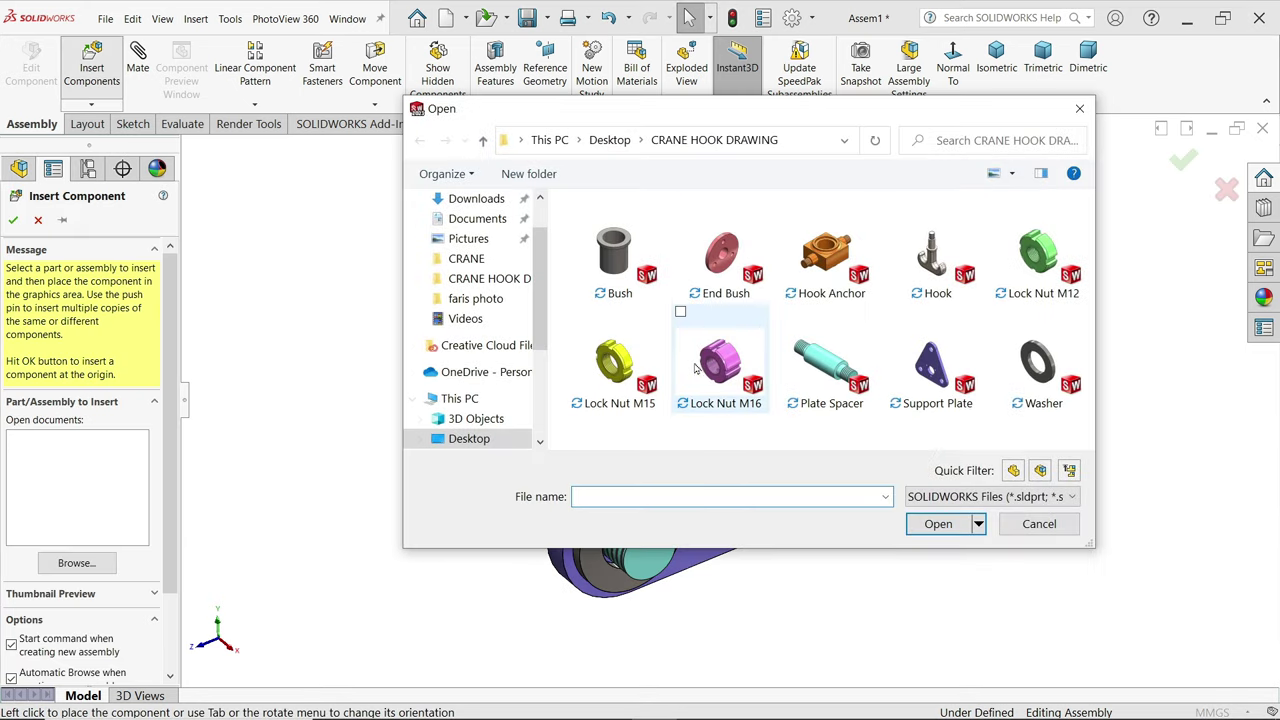
click(620, 360)
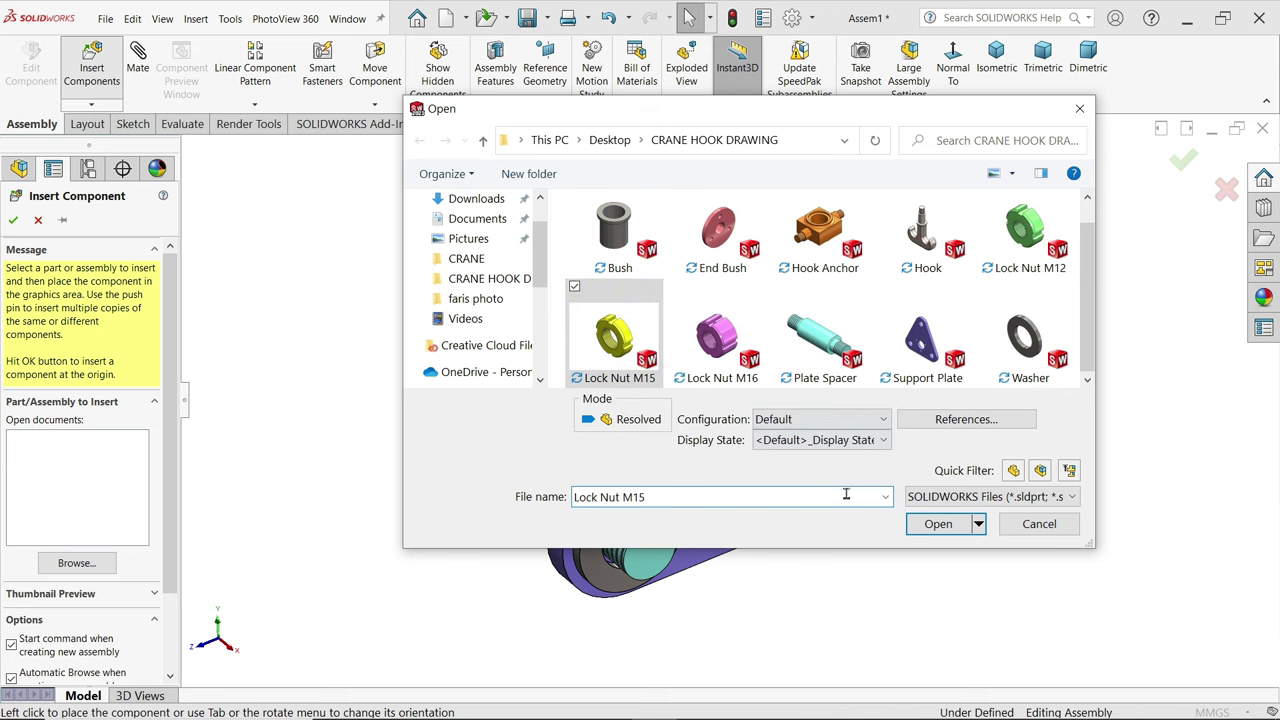
click(932, 526)
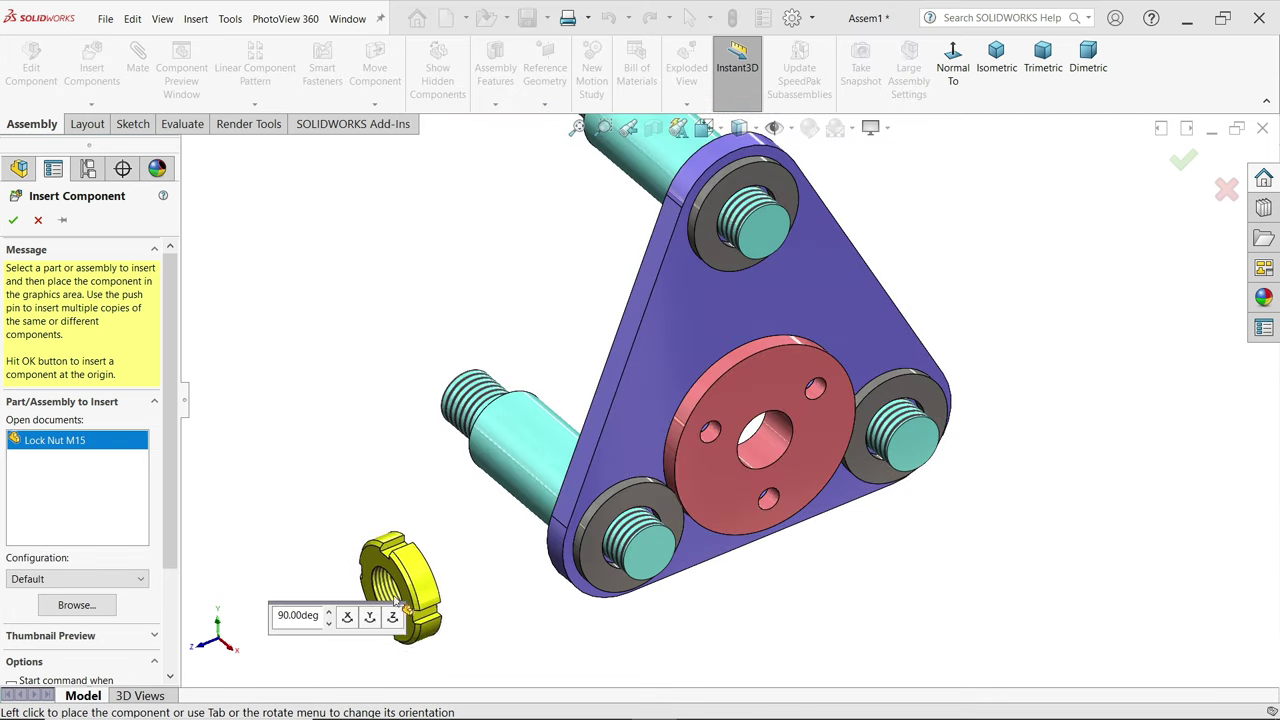
click(370, 620)
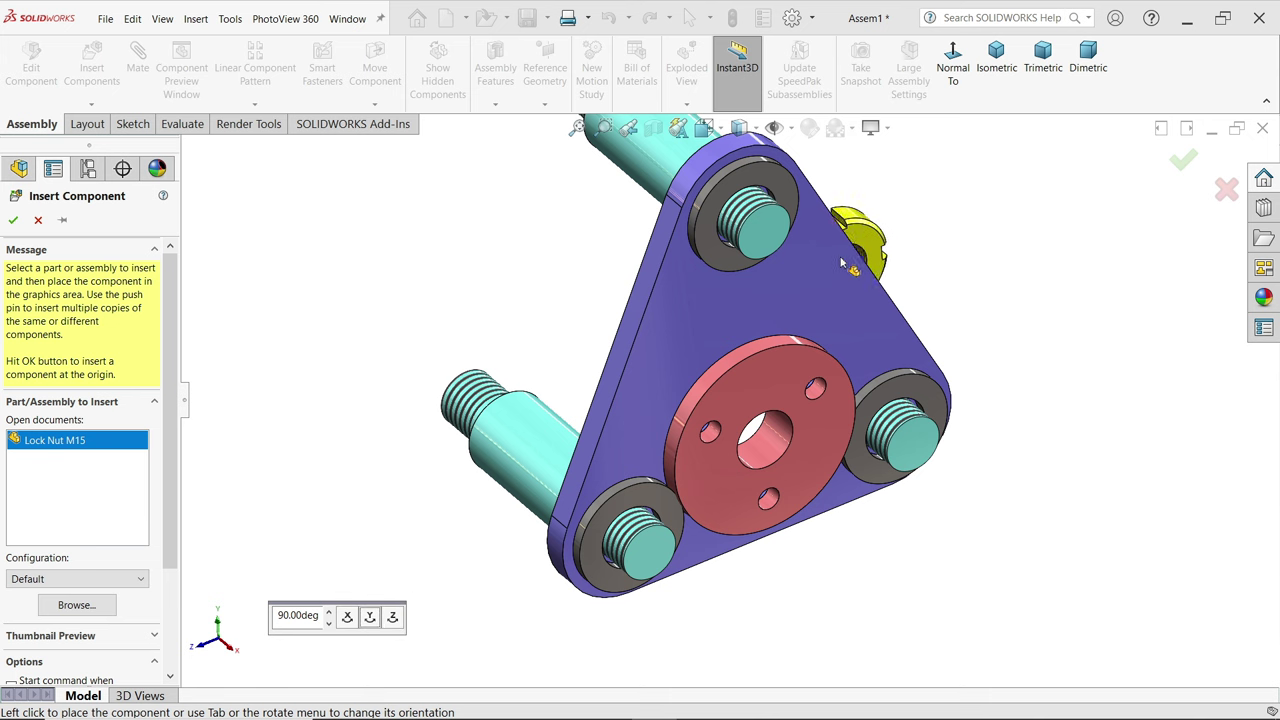
click(925, 215)
- Mate the lock nut's threaded hole concentric to the upper spacer's thread
scroll(835, 150, down, 3)
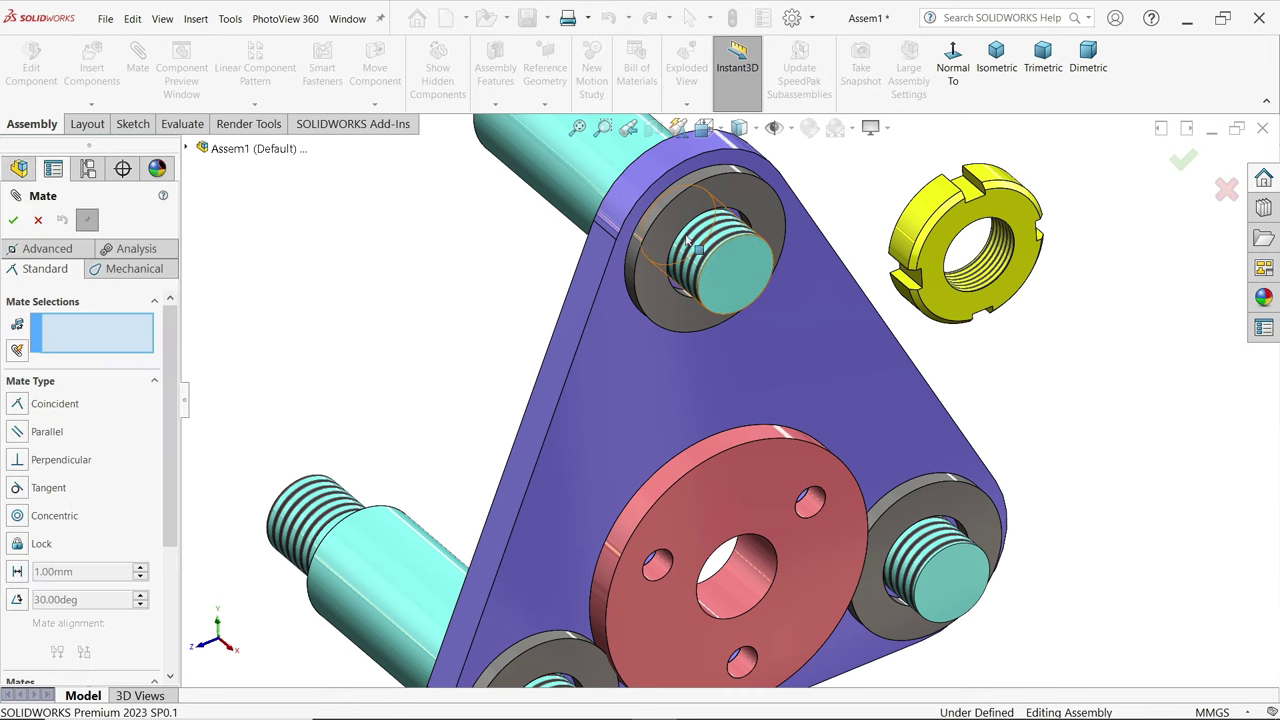
click(720, 237)
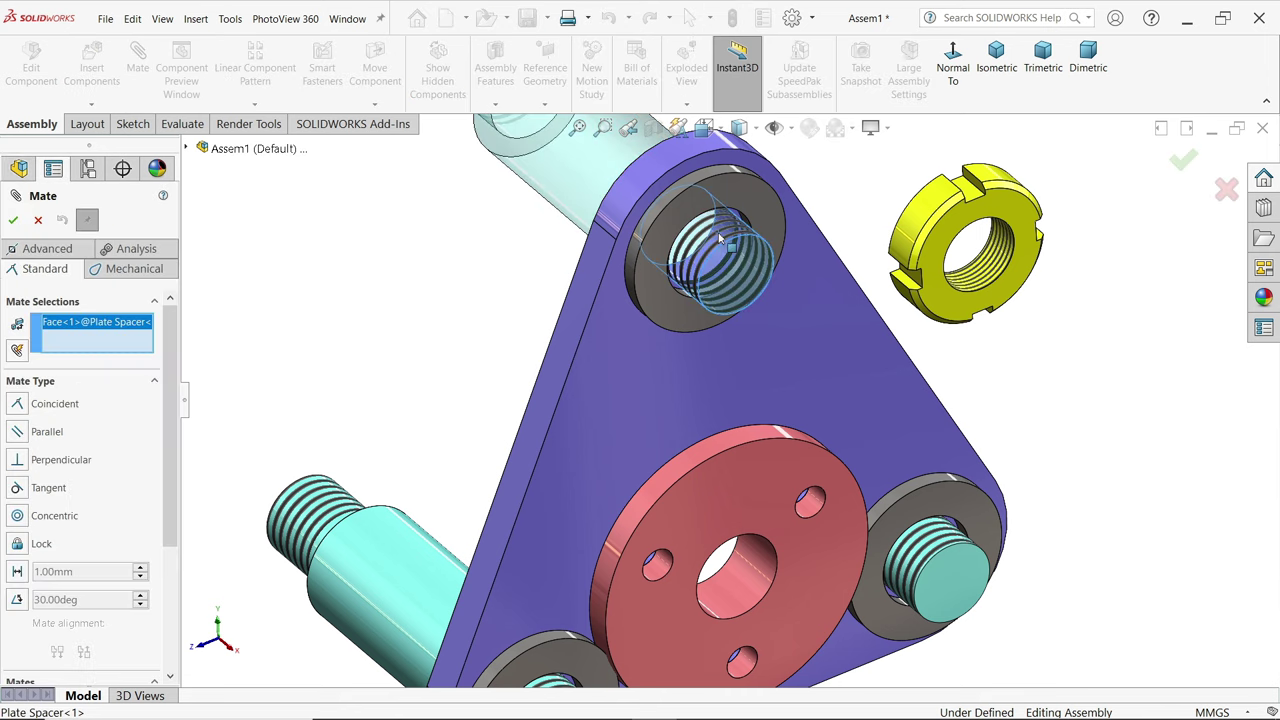
click(997, 258)
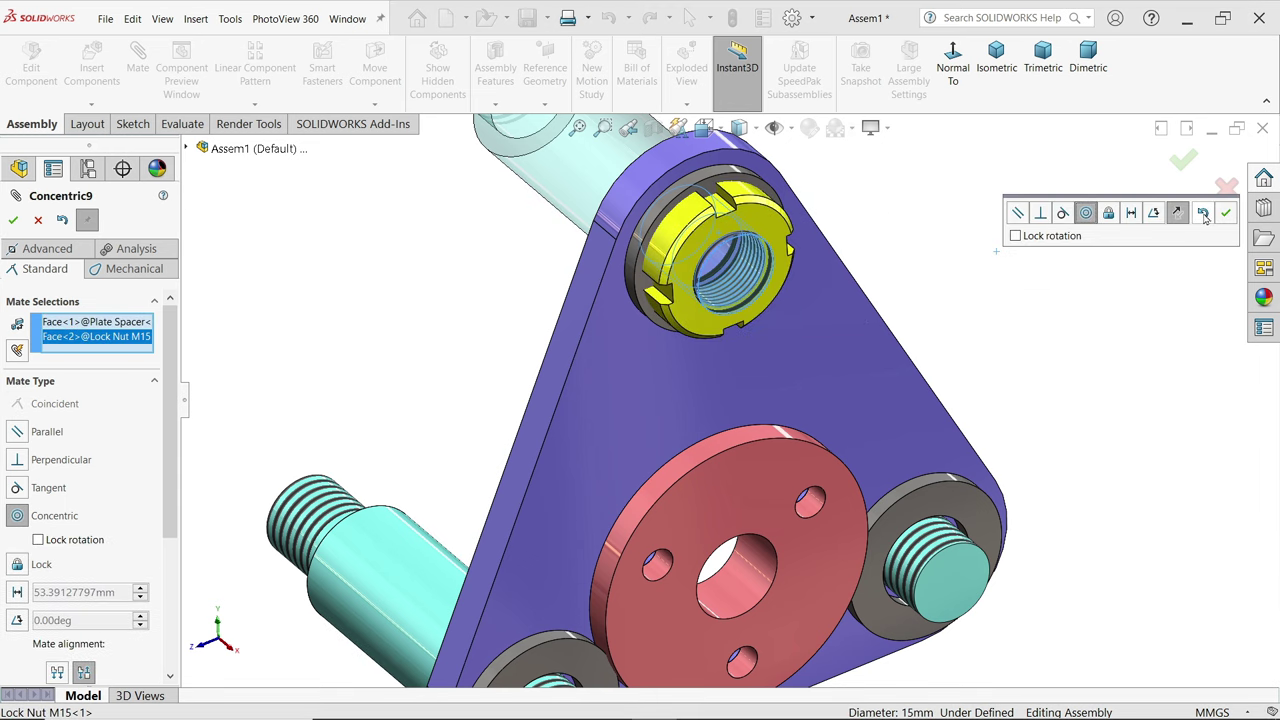
click(1228, 214)
- Mate the lock nut's inner face coincident with the washer face
scroll(722, 262, down, 5)
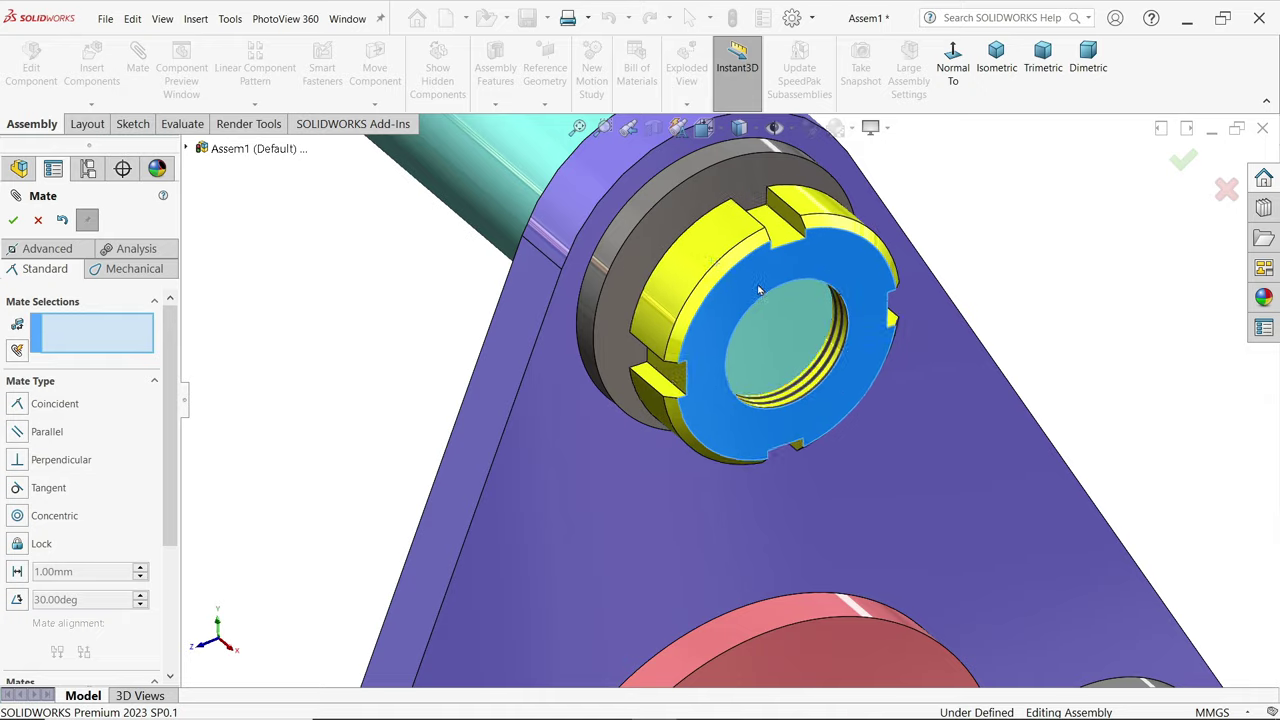
drag(727, 262, 800, 300)
middle_drag(800, 300, 772, 285)
click(880, 290)
click(680, 207)
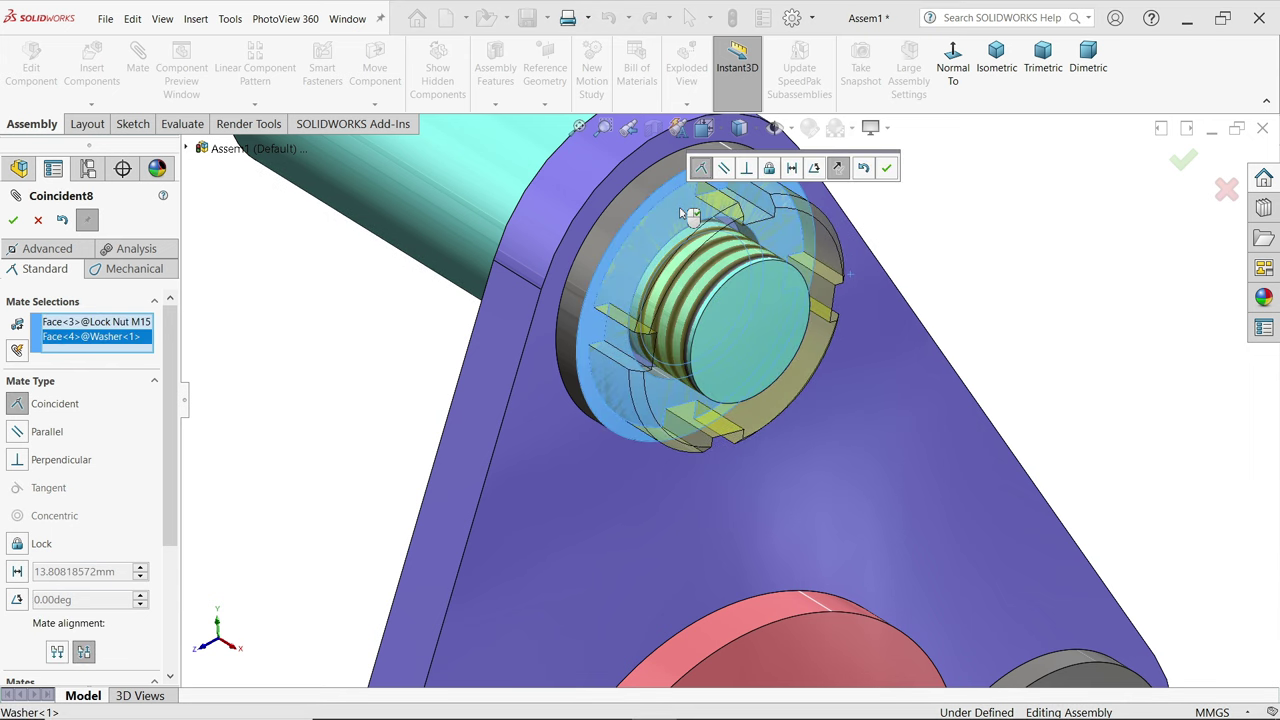
click(885, 170)
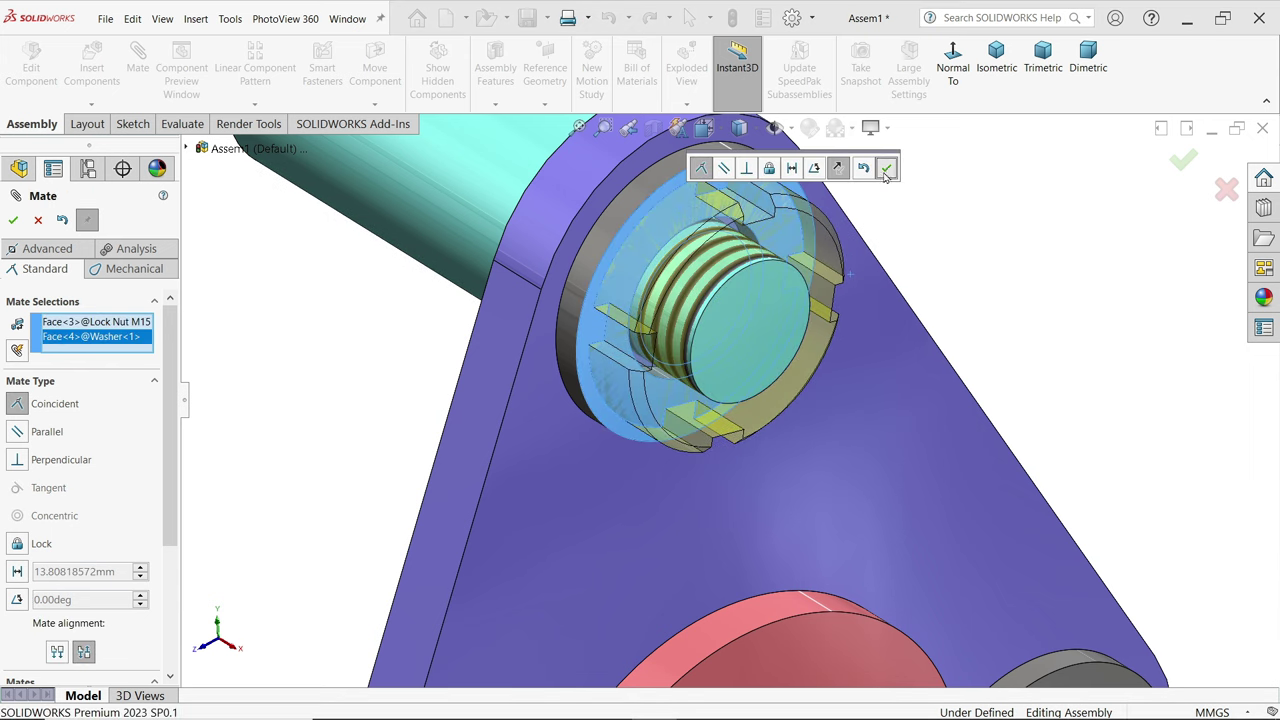
scroll(820, 237, up, 5)
middle_drag(820, 237, 687, 255)
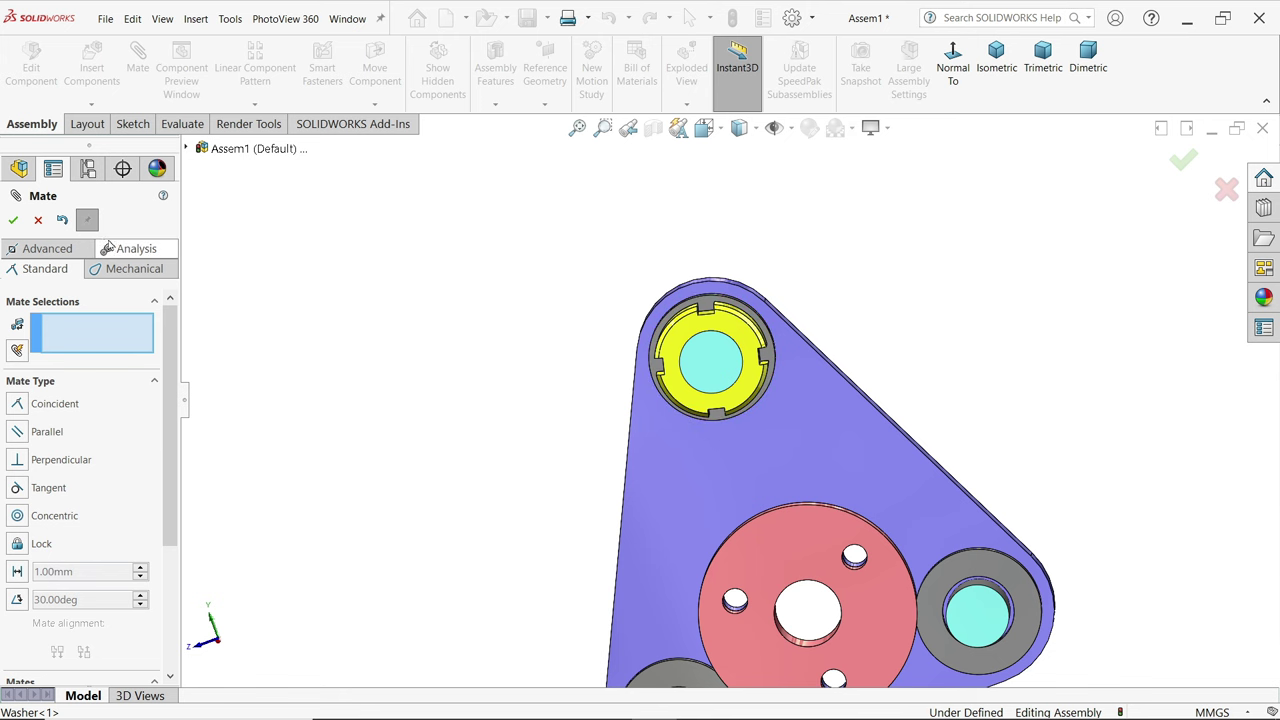
- Close the Mate tool and spin the lock nut about its axis
click(38, 221)
scroll(600, 320, up, 3)
scroll(722, 401, down, 5)
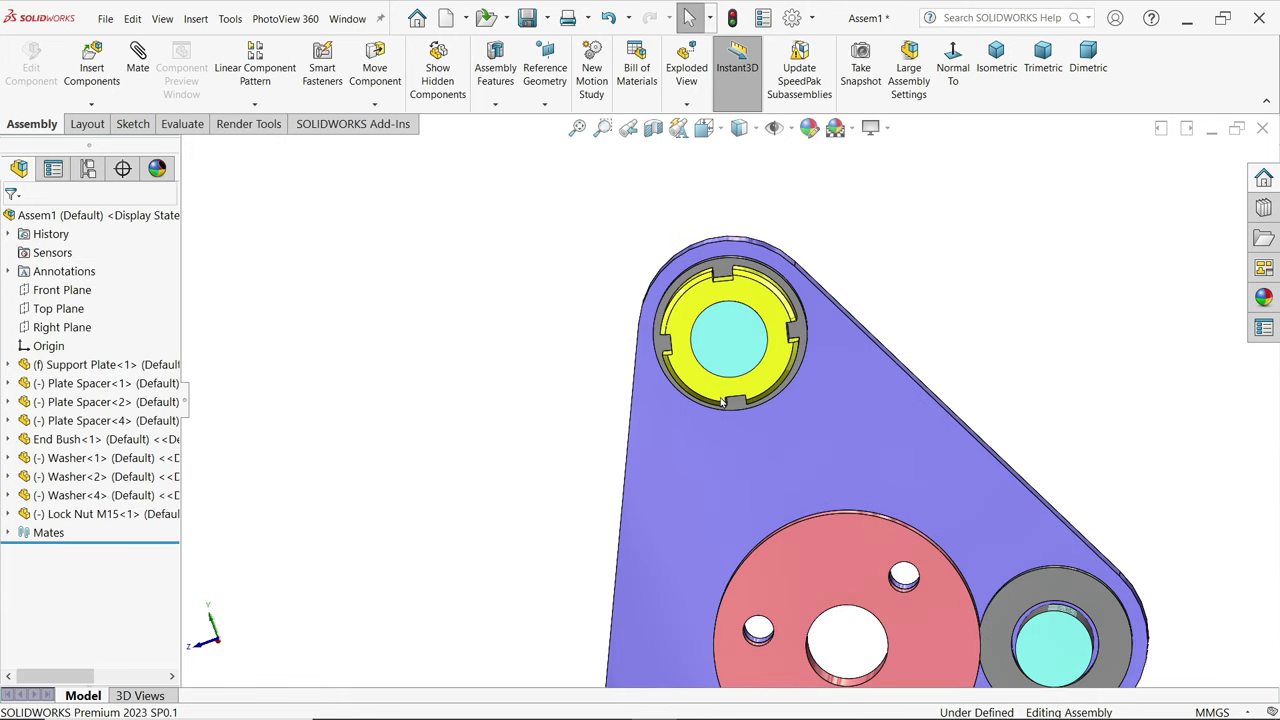
drag(751, 390, 788, 384)
scroll(788, 384, up, 5)
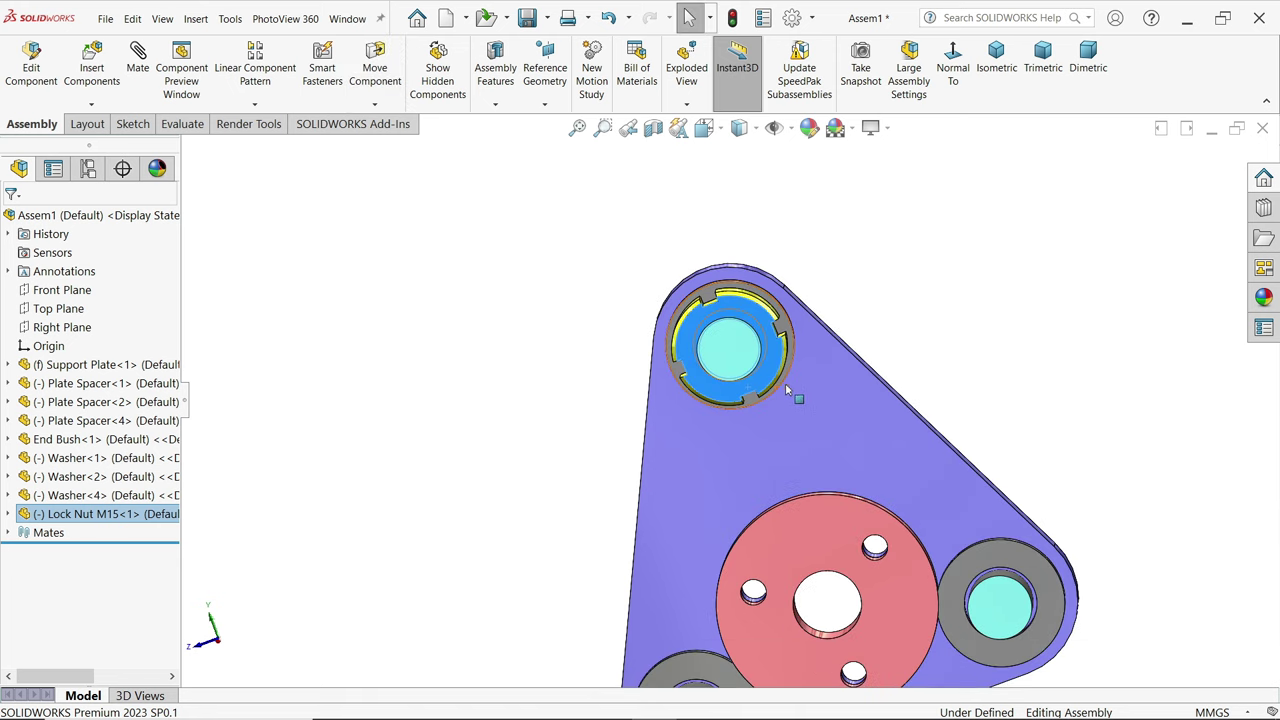
- Return to the isometric view, clear the selection, and bring up the Insert Components options
key(ctrl+7)
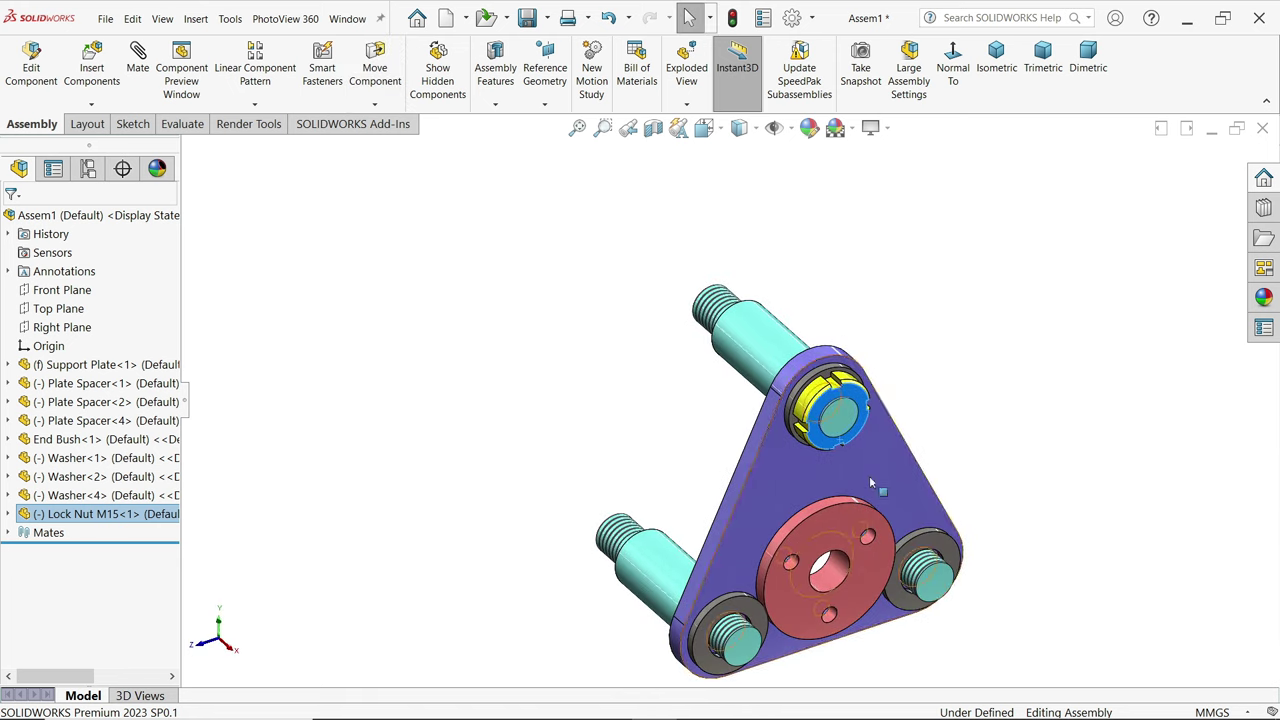
key(Escape)
scroll(803, 521, down, 4)
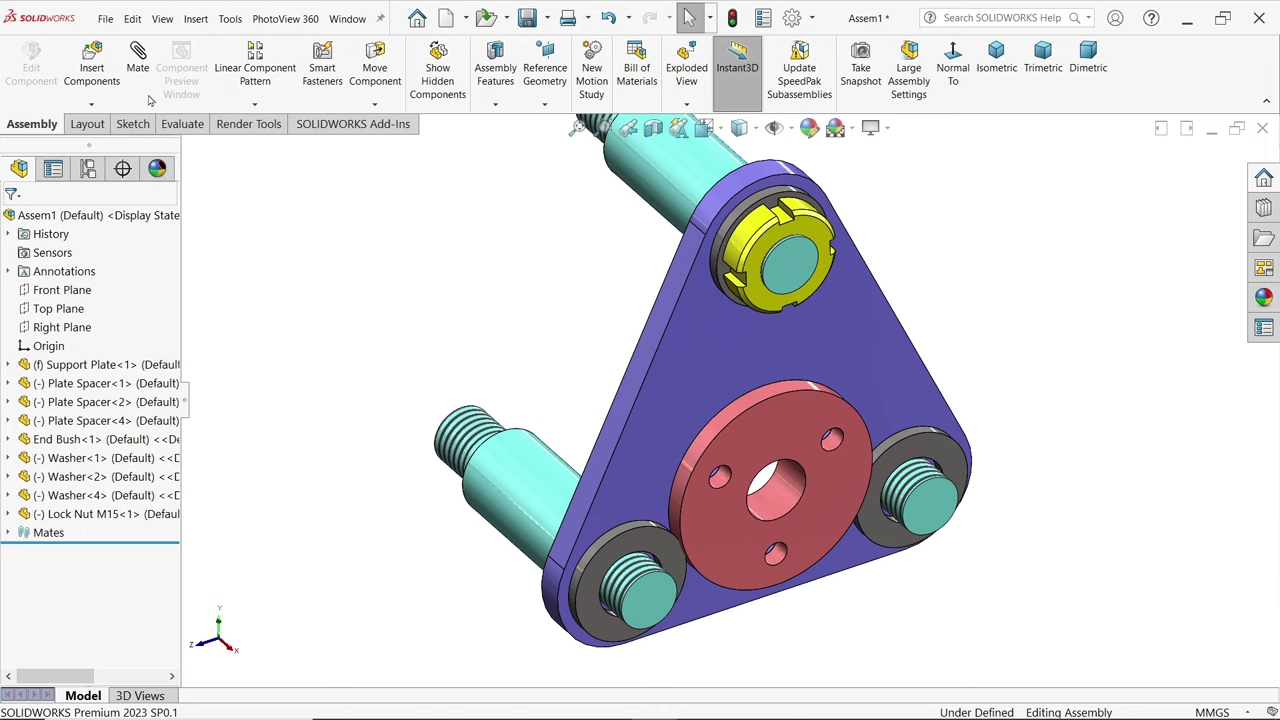
click(93, 107)
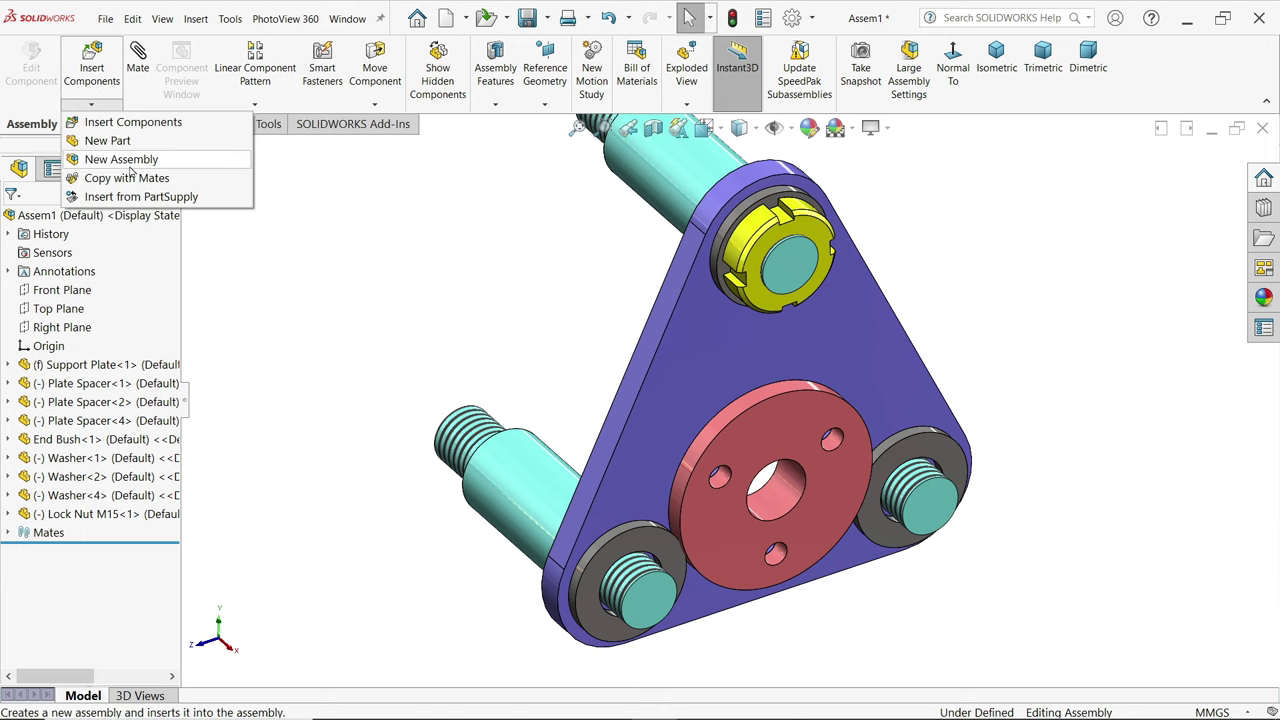
- Copy Lock Nut M15<1> with mates onto the lower-left spacer and washer
click(125, 177)
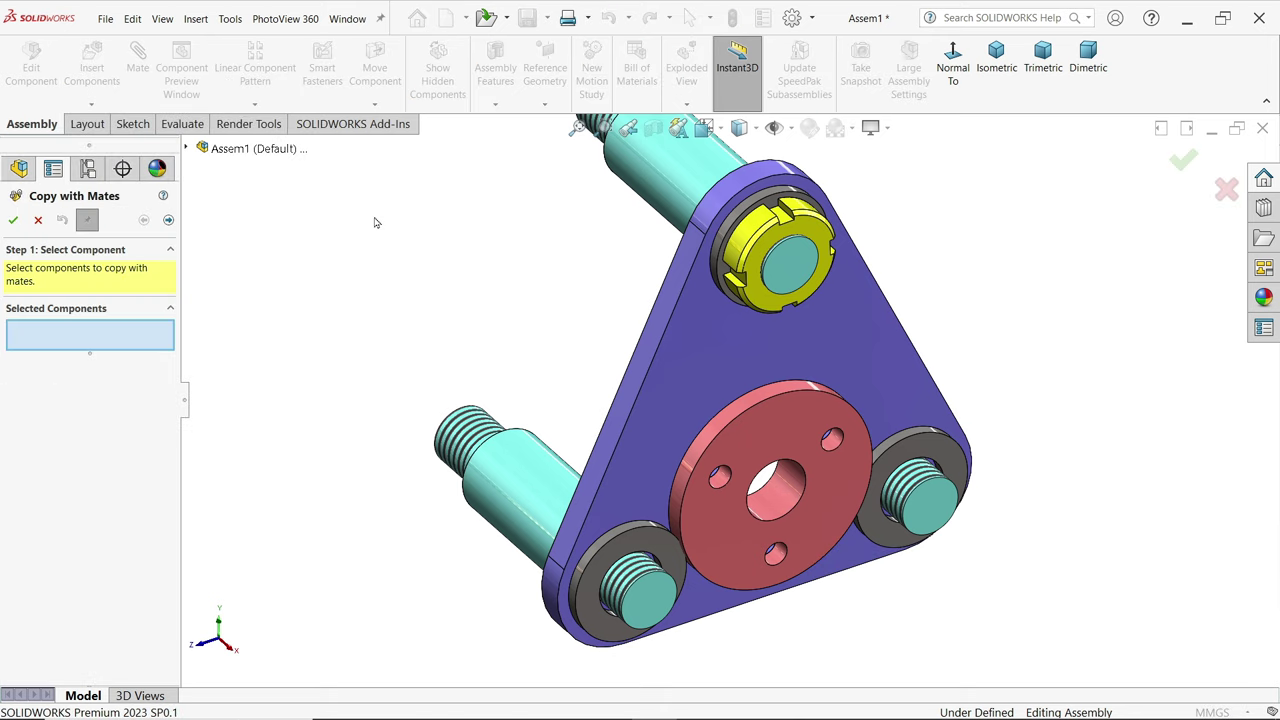
click(770, 250)
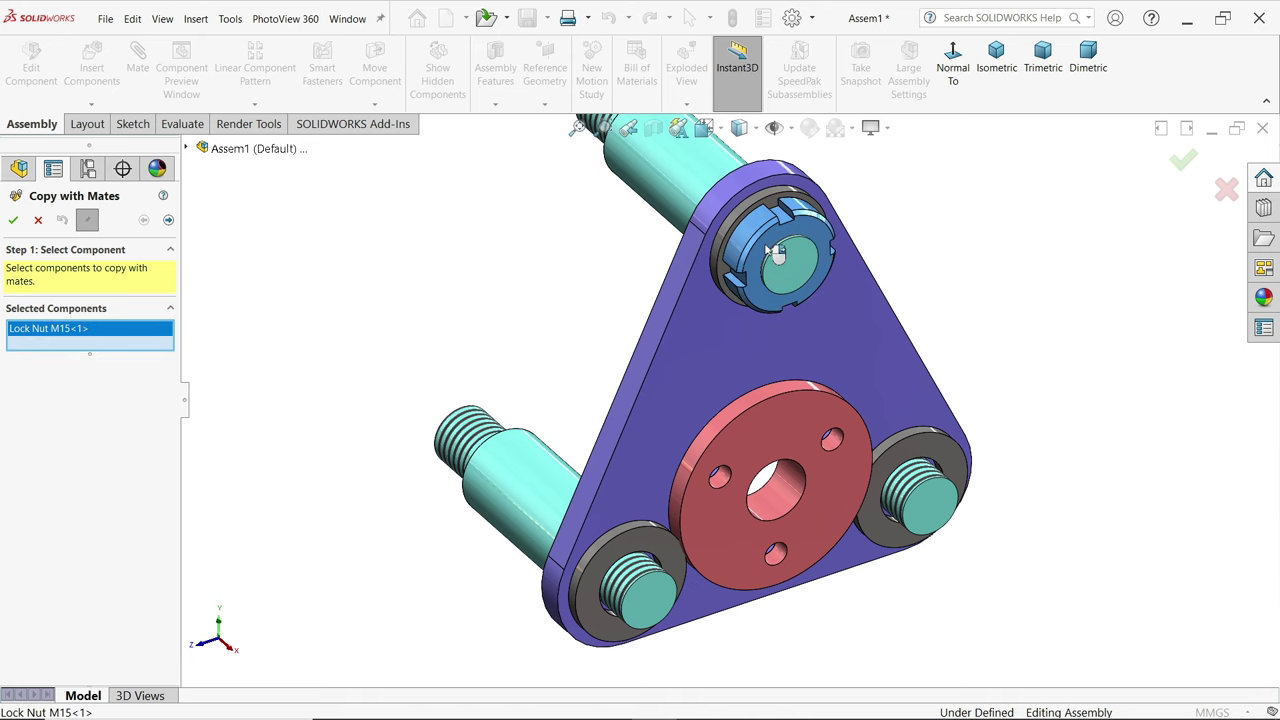
click(169, 221)
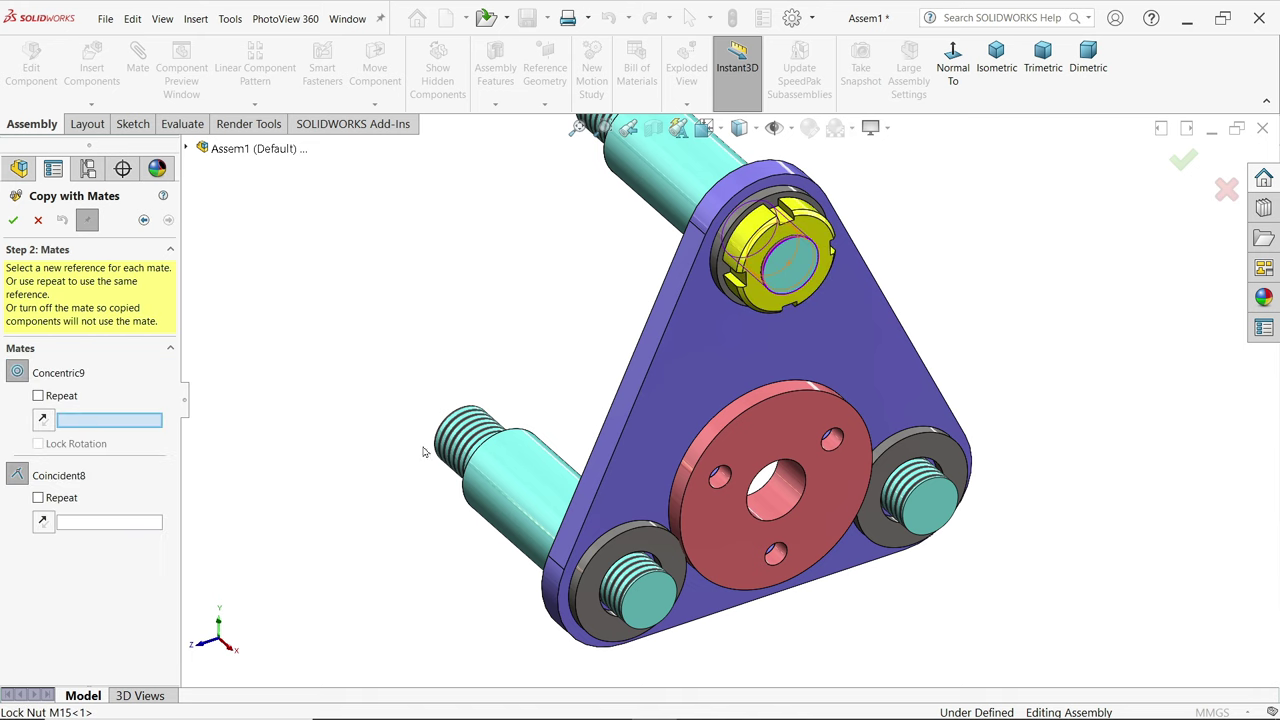
scroll(640, 600, down, 4)
click(668, 520)
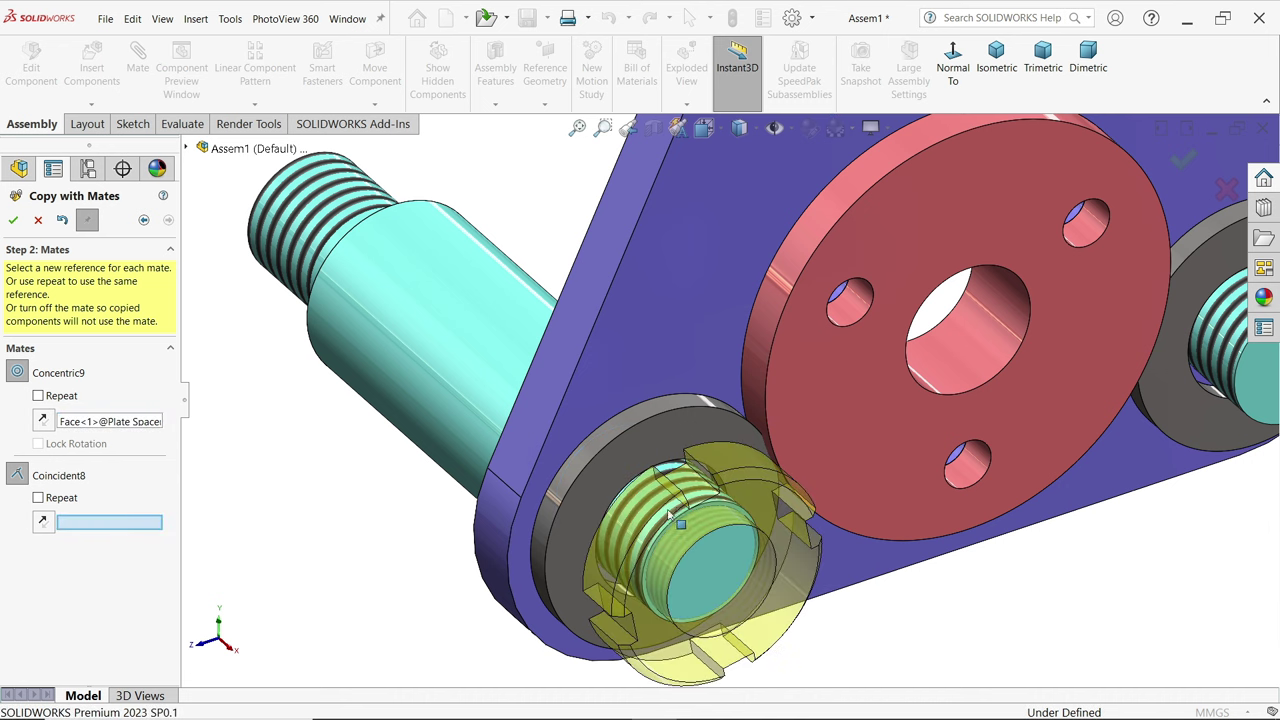
click(615, 479)
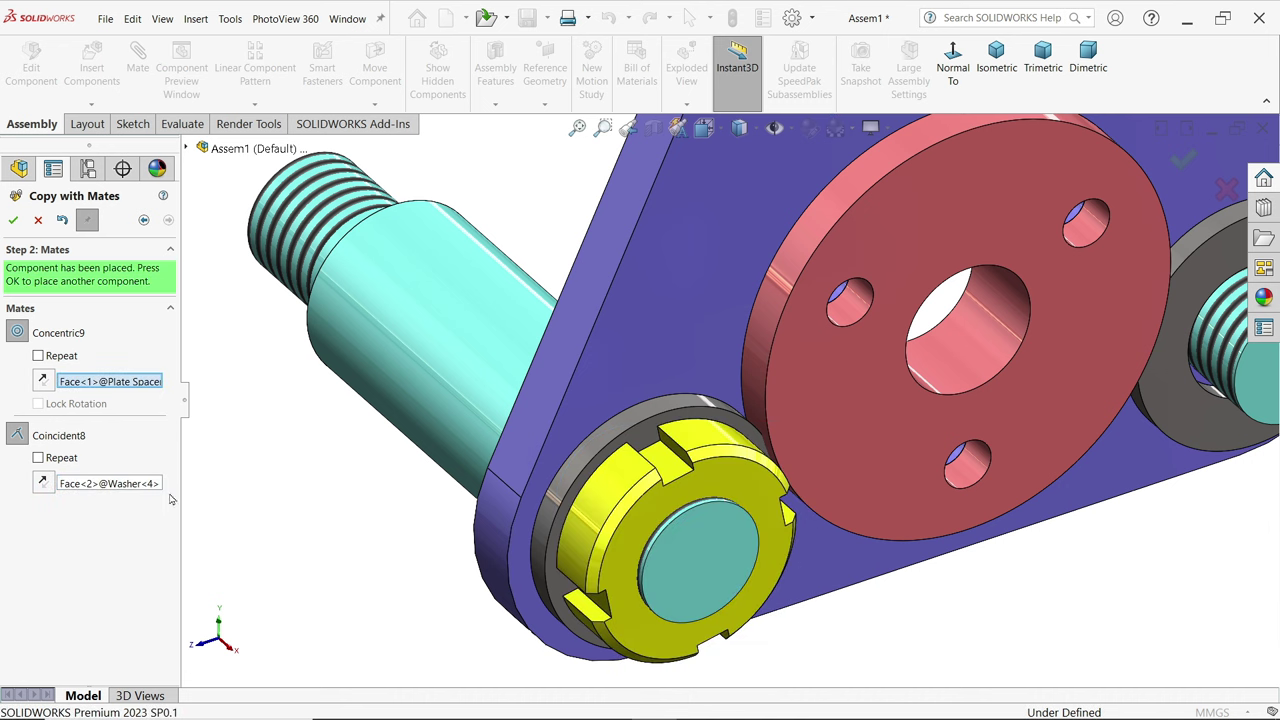
click(13, 221)
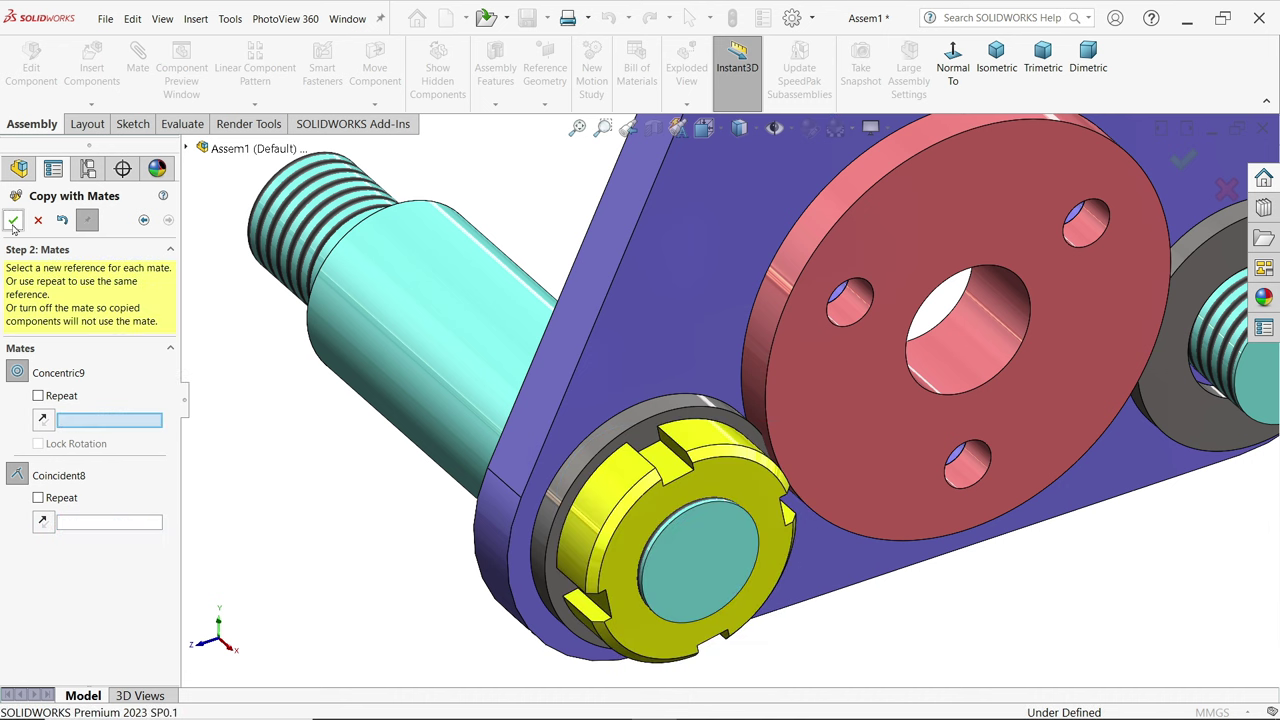
- Place a second nut copy on the right-hand spacer and washer, then close the tool
scroll(891, 409, up, 3)
scroll(1000, 365, down, 5)
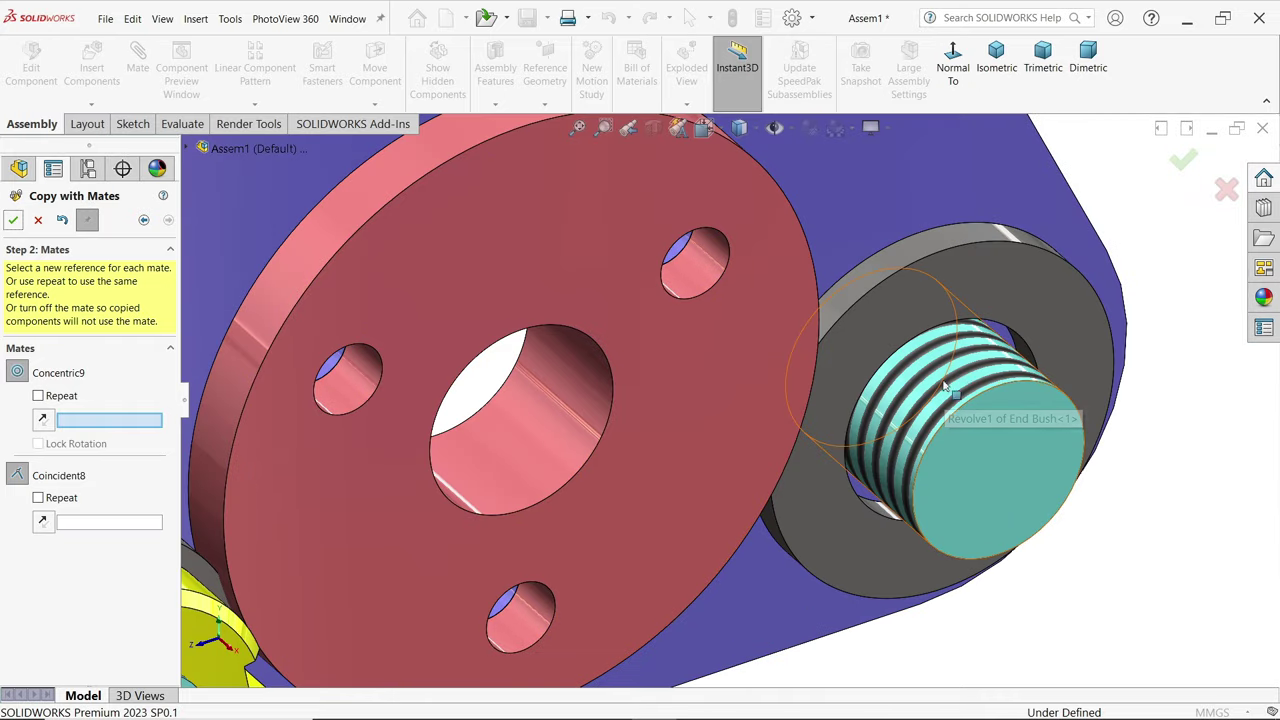
click(968, 384)
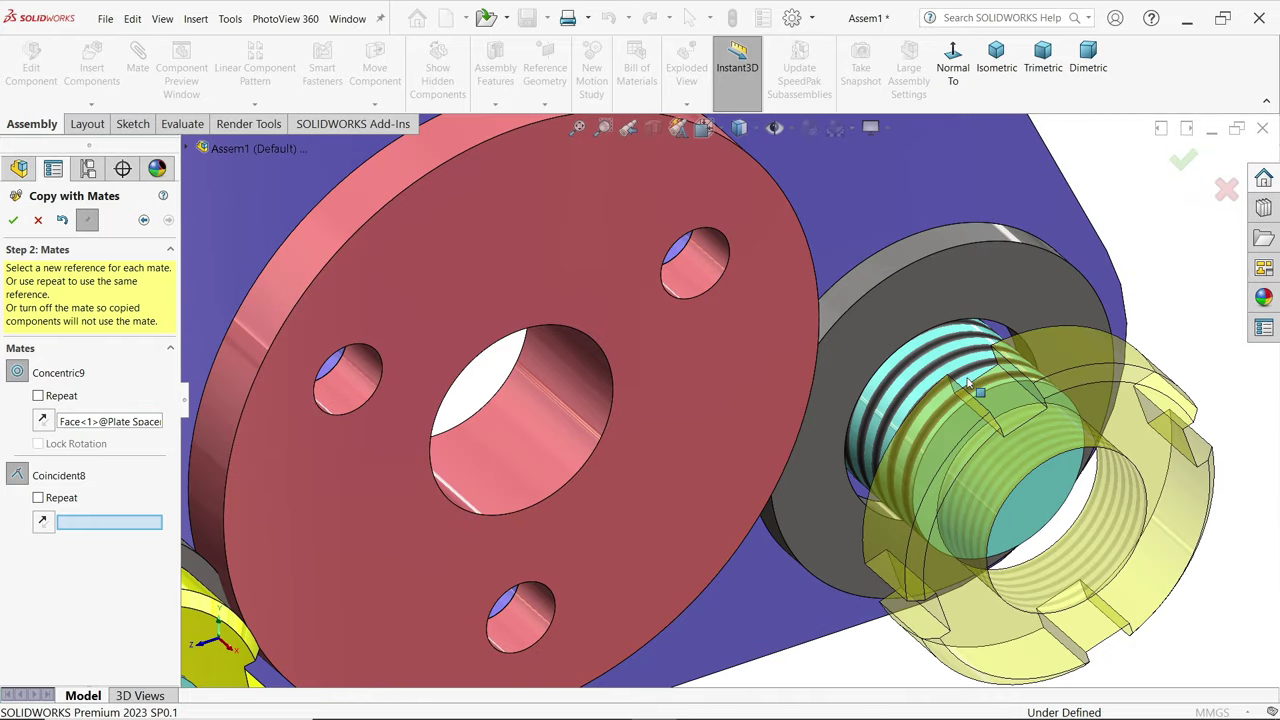
click(935, 291)
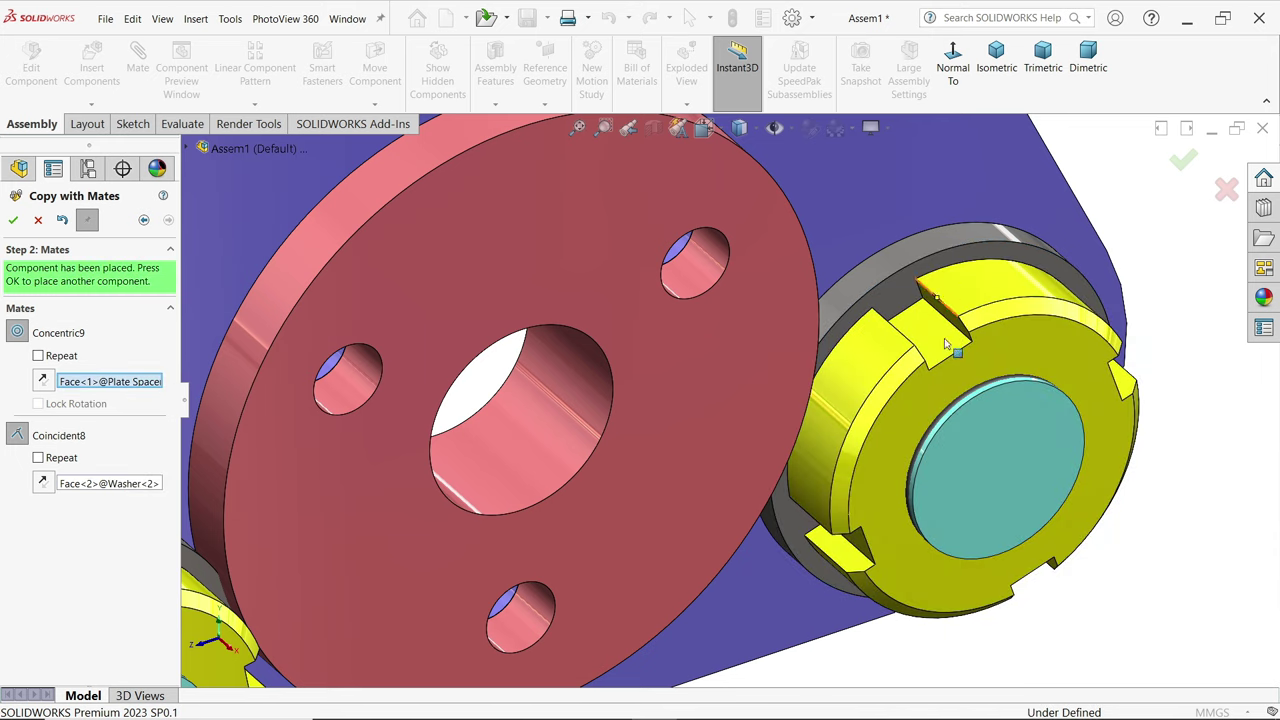
scroll(673, 287, up, 5)
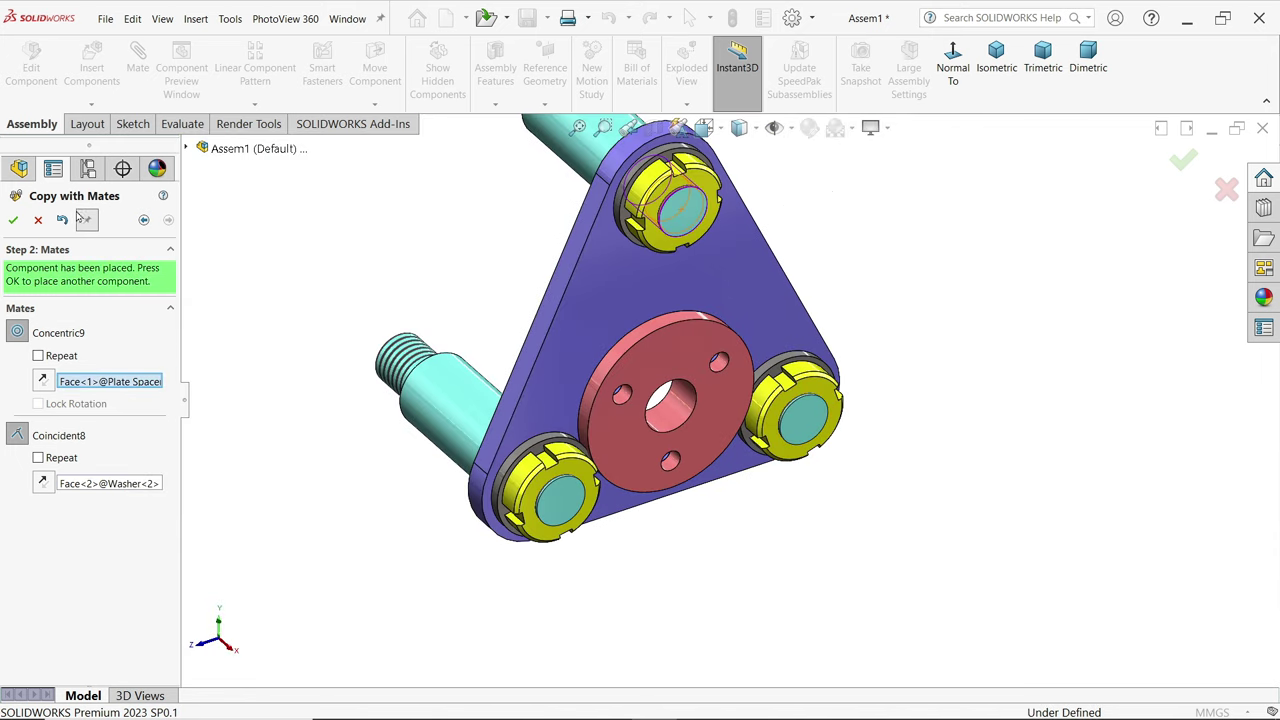
click(13, 220)
scroll(726, 405, up, 2)
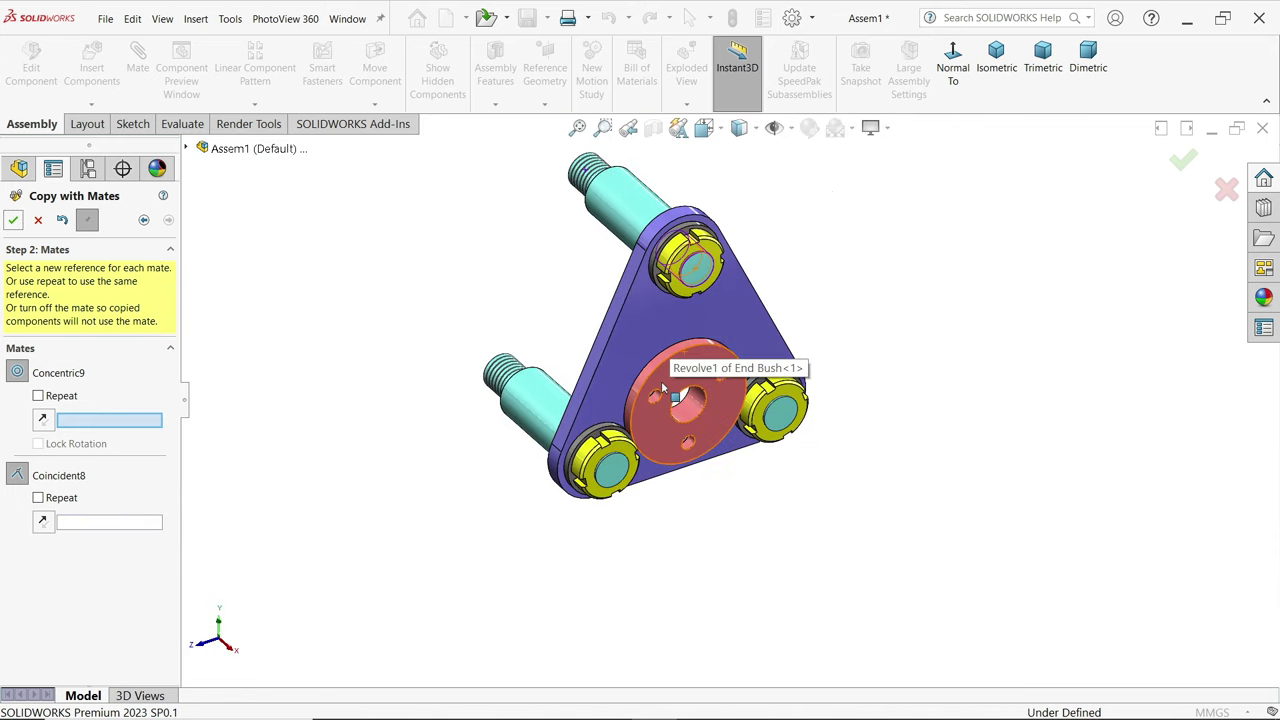
middle_drag(612, 378, 619, 350)
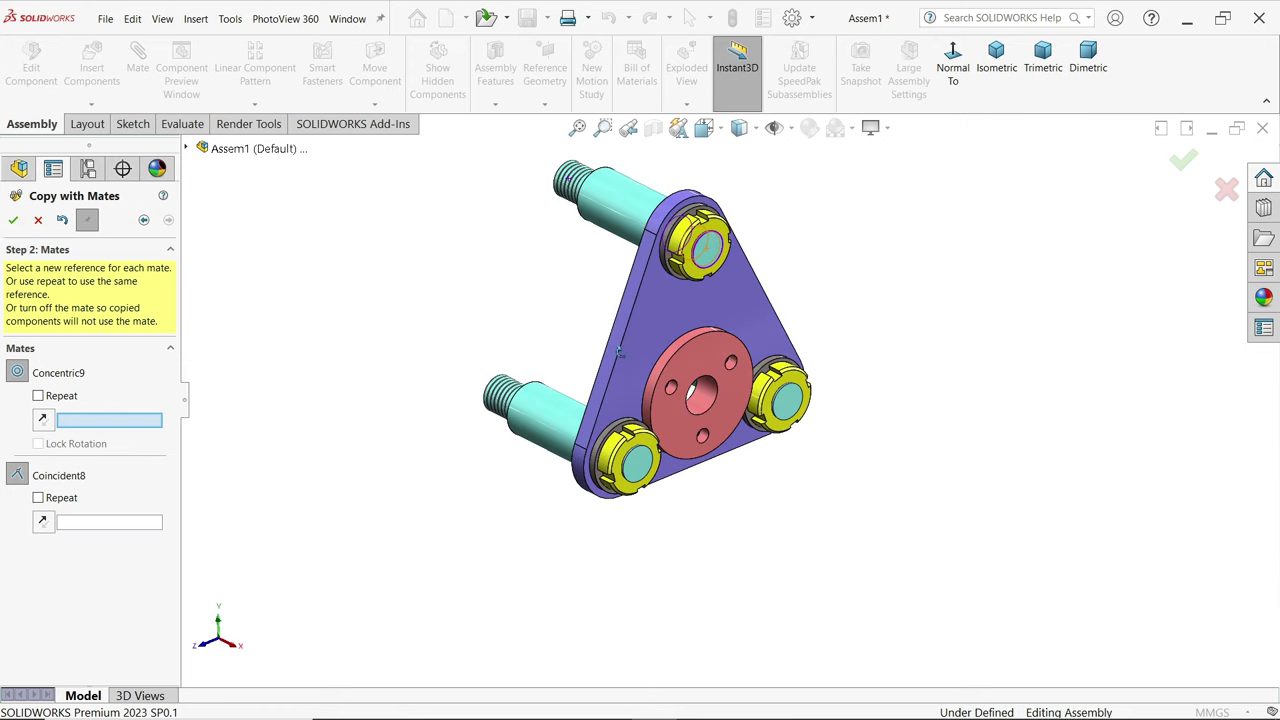
click(38, 221)
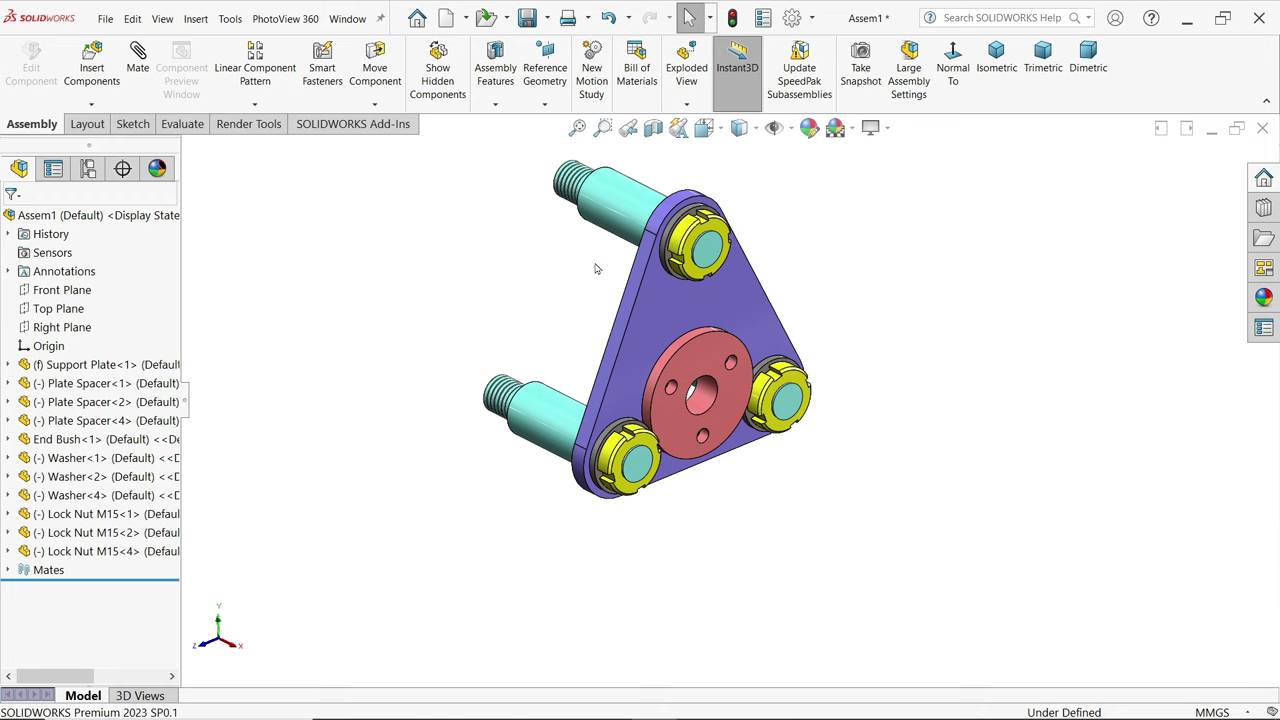
- Select Plate Spacer<1>'s Right Plane from the tree and show the component pattern options
click(612, 210)
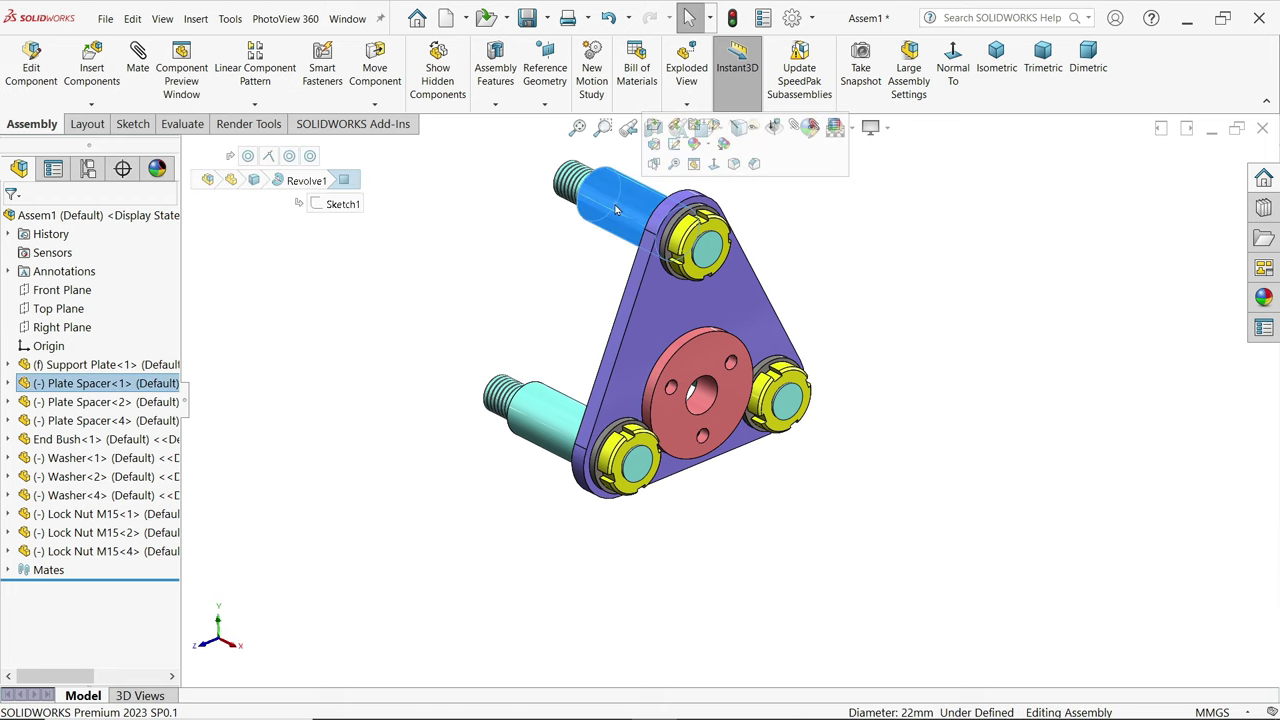
click(10, 386)
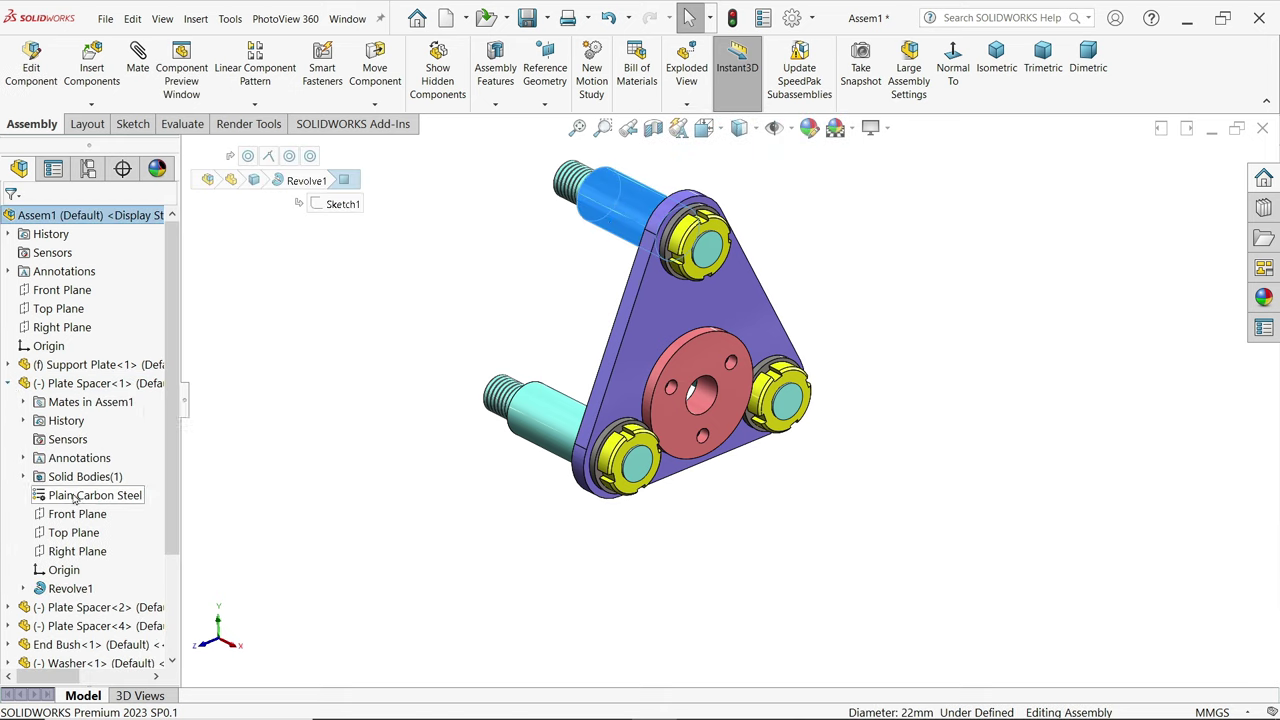
scroll(574, 229, down, 2)
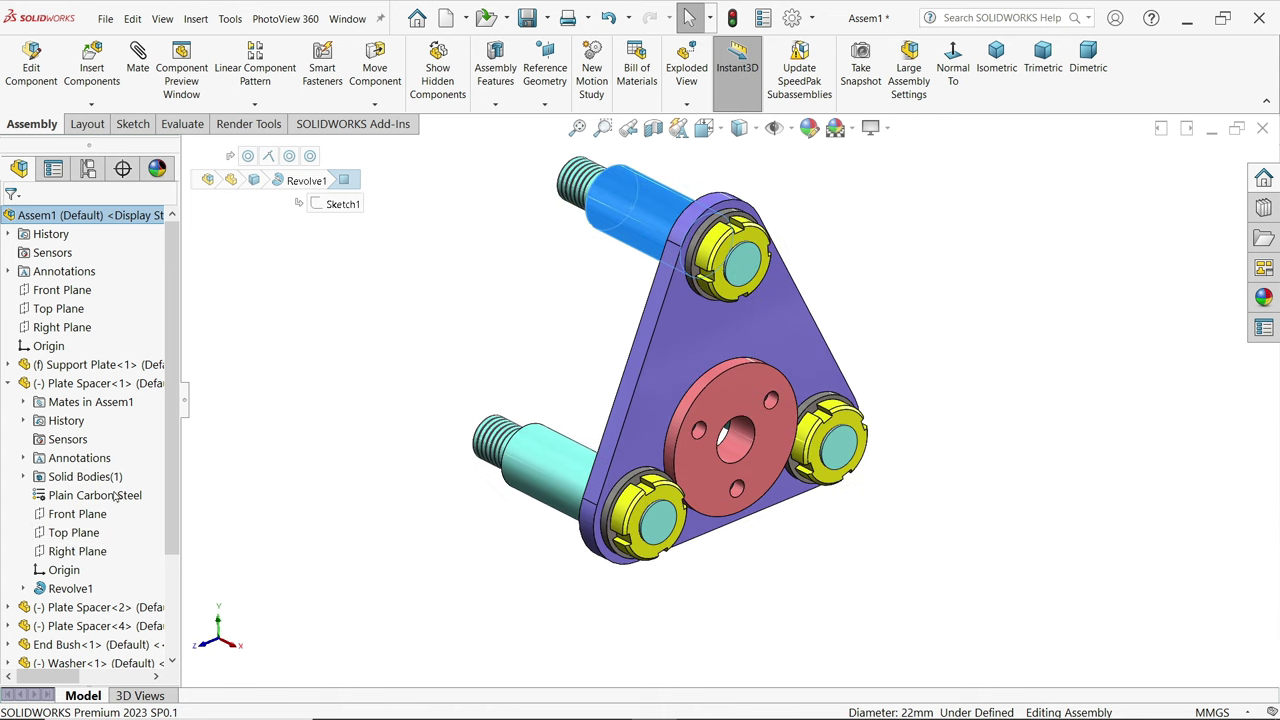
click(75, 551)
mouse_move(580, 320)
middle_down()
mouse_move(700, 320)
mouse_move(560, 318)
middle_up()
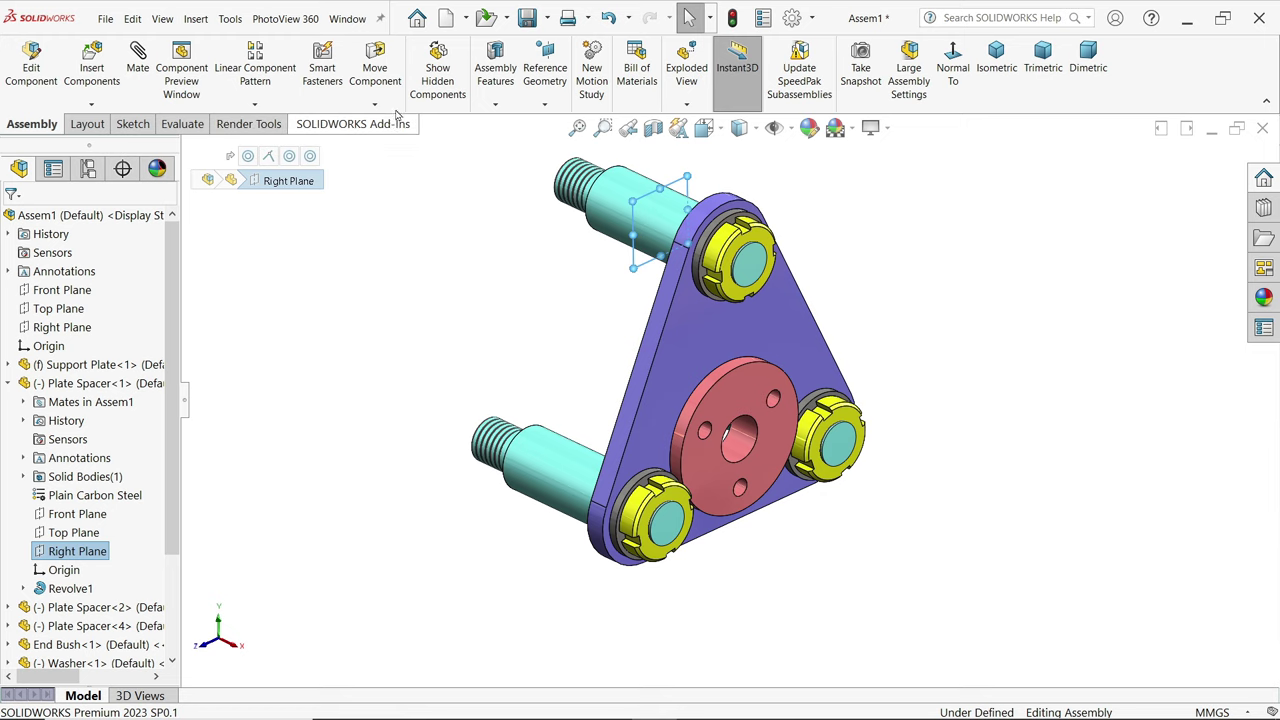
click(255, 105)
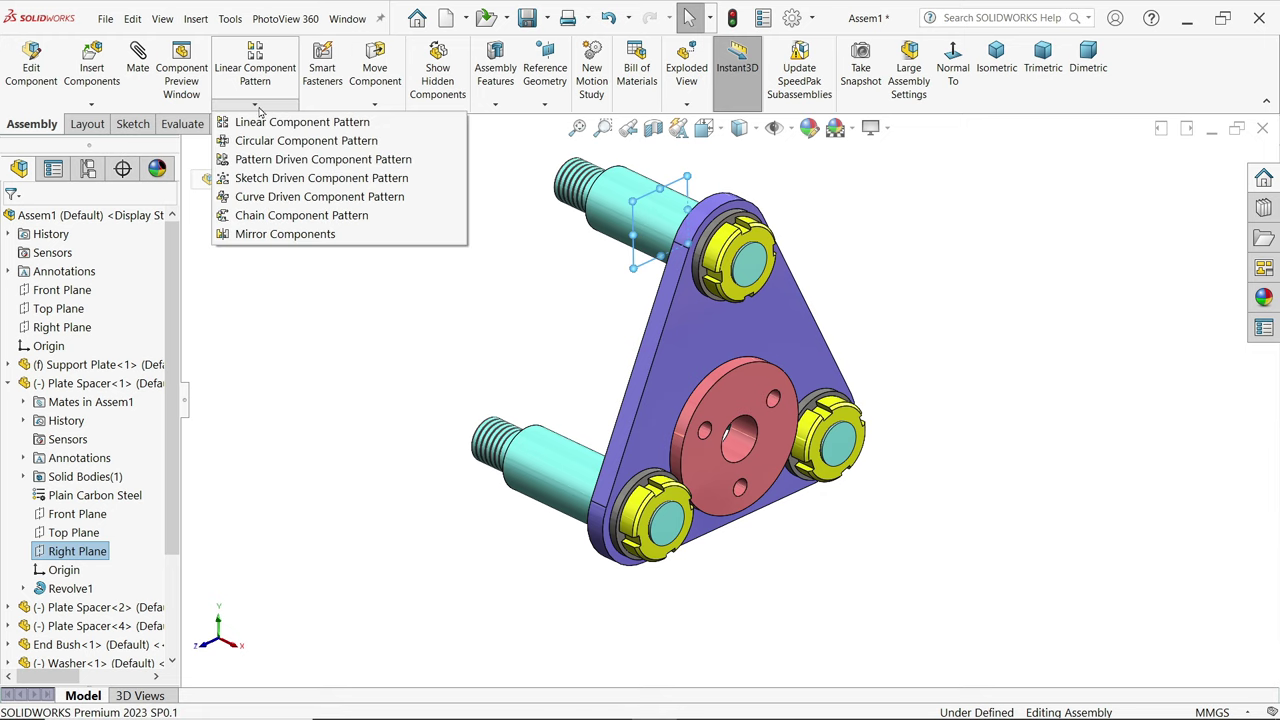
- Mirror about Right Plane: select support plate, end bush, lower-left and right-hand nuts and washers
click(290, 234)
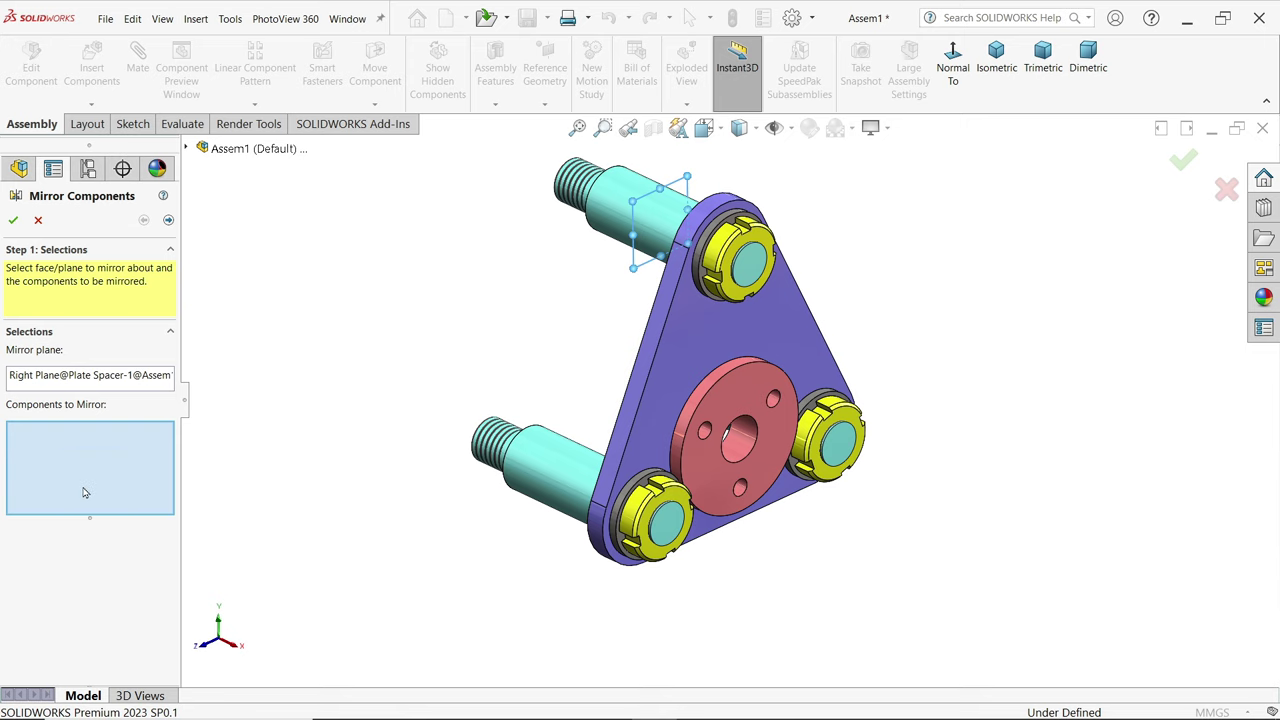
scroll(650, 496, down, 3)
scroll(660, 450, up, 4)
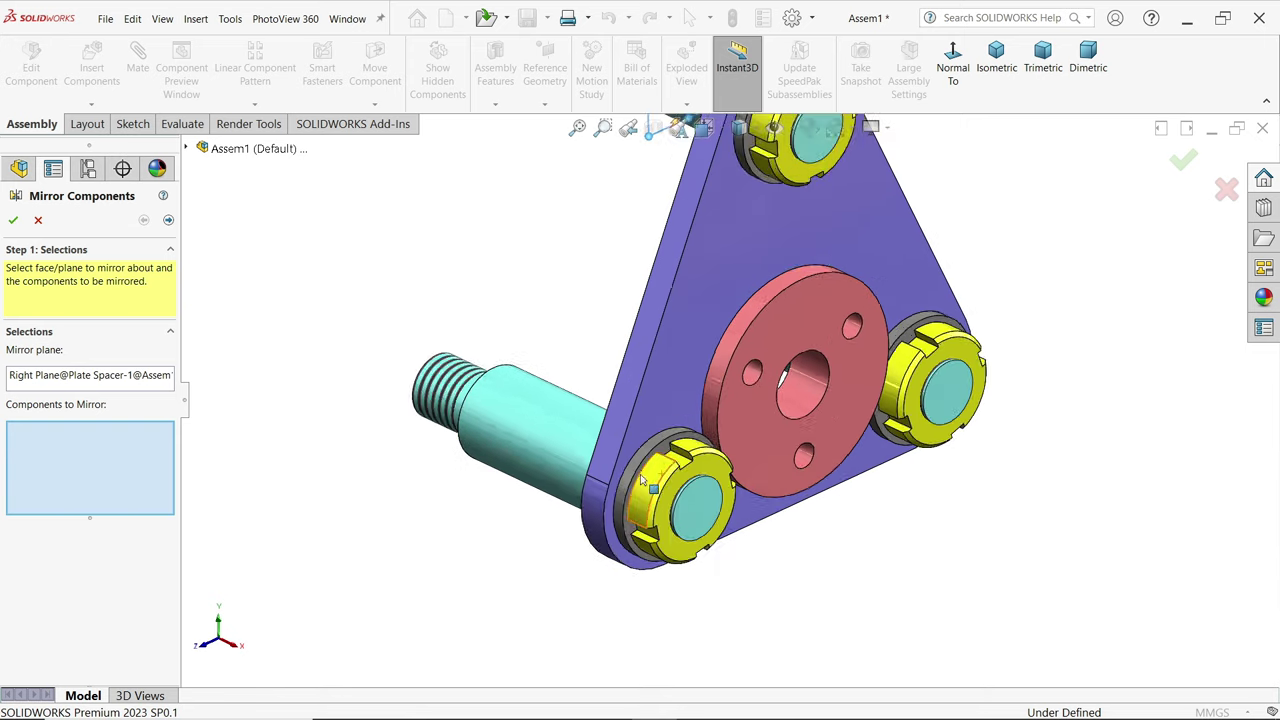
scroll(673, 398, down, 4)
scroll(700, 386, up, 3)
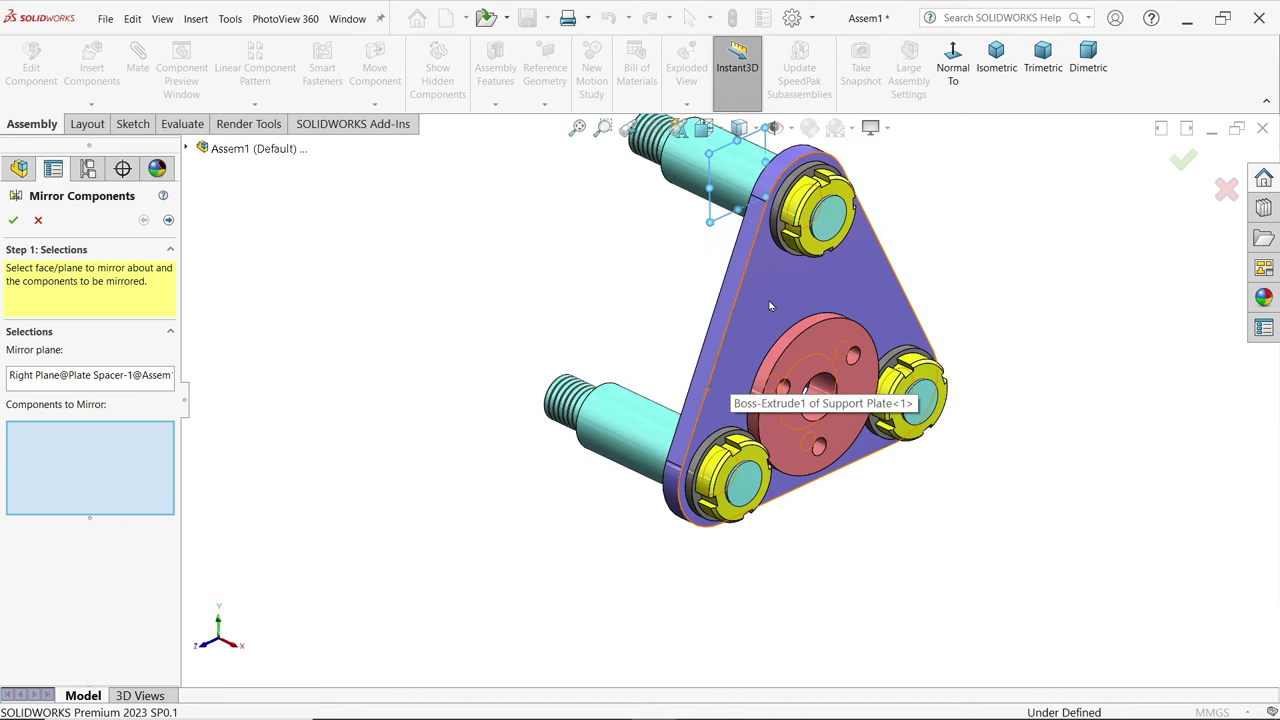
click(735, 395)
click(789, 363)
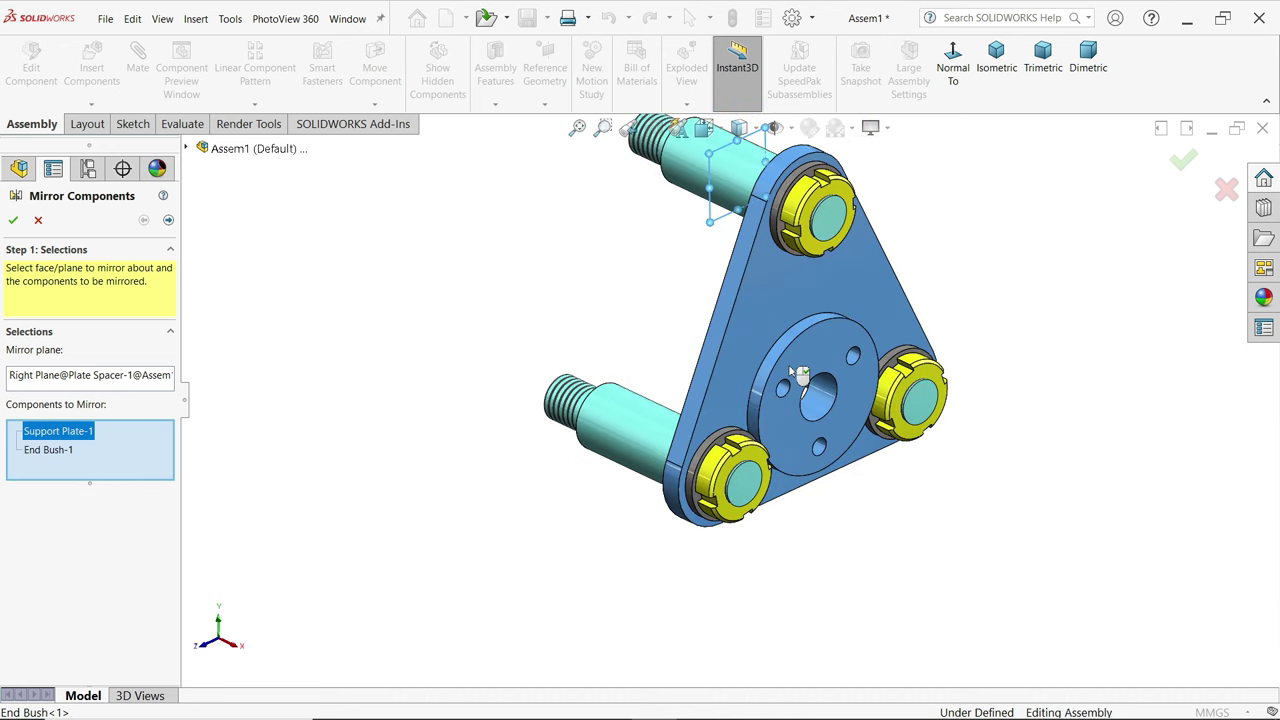
scroll(697, 458, down, 4)
click(695, 457)
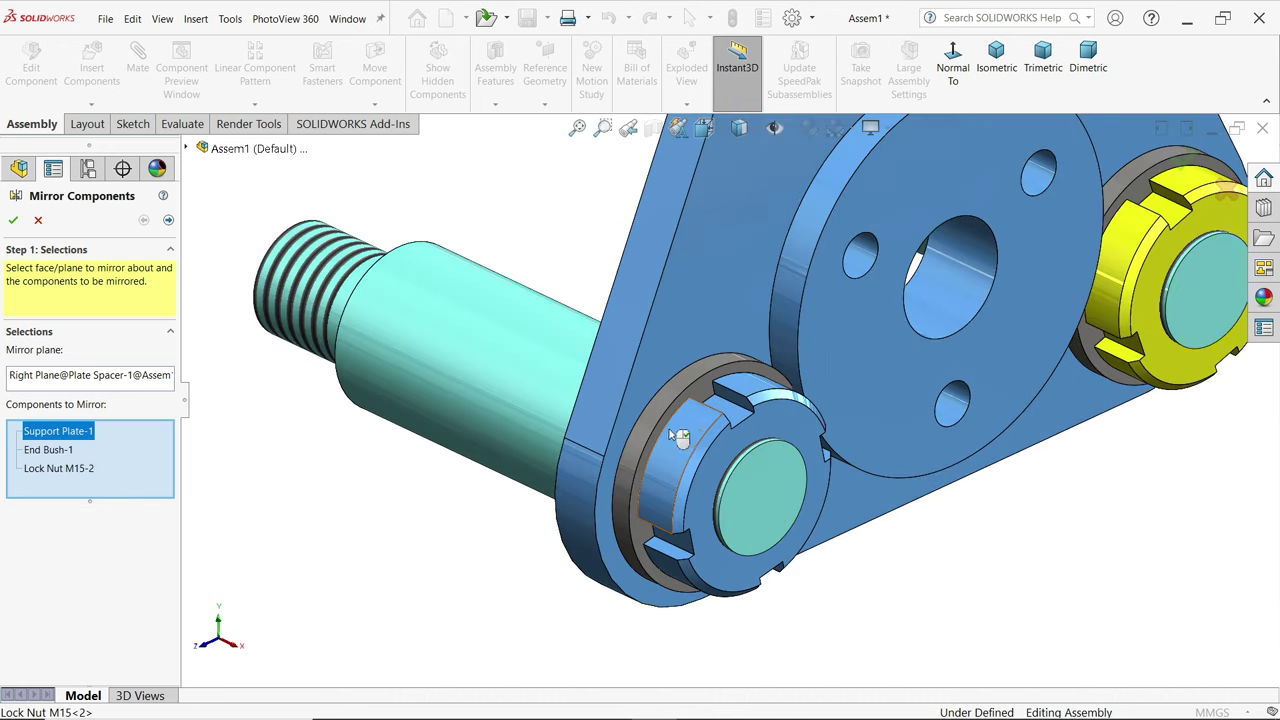
click(652, 430)
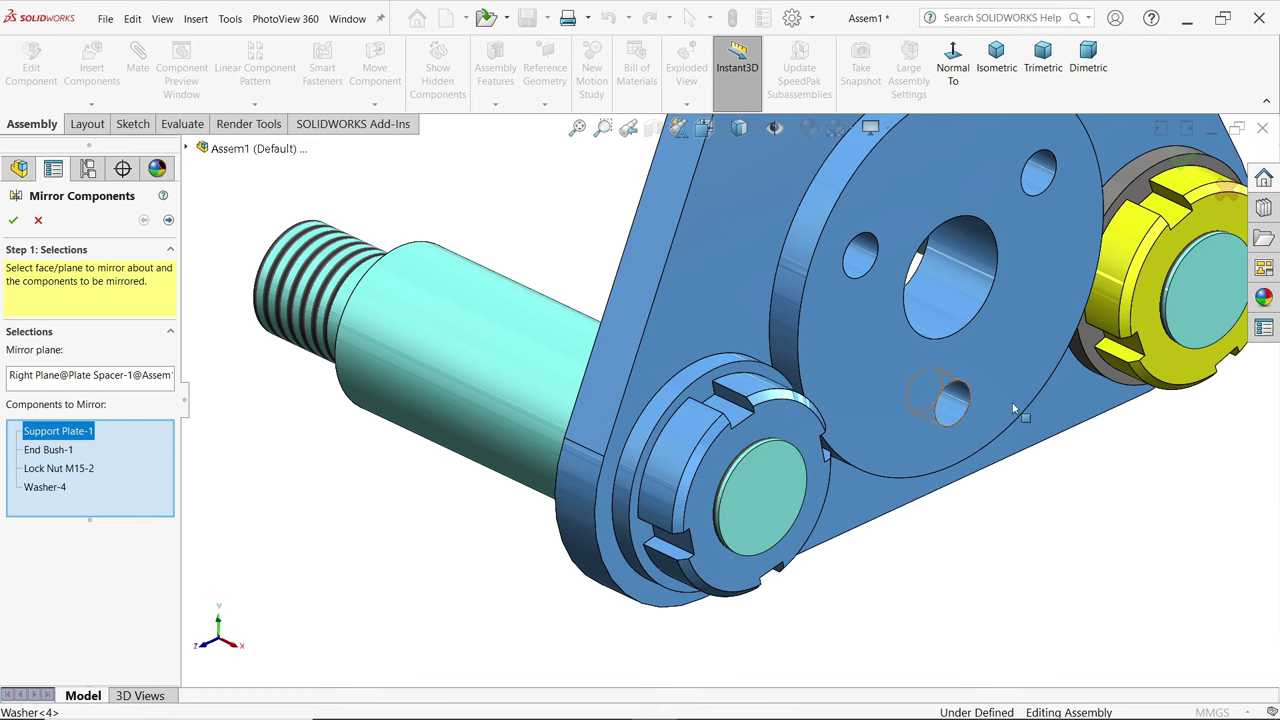
click(1135, 316)
click(1105, 350)
- Add the top washer and lock nut, preview the mirrored parts, and confirm
scroll(930, 273, up, 4)
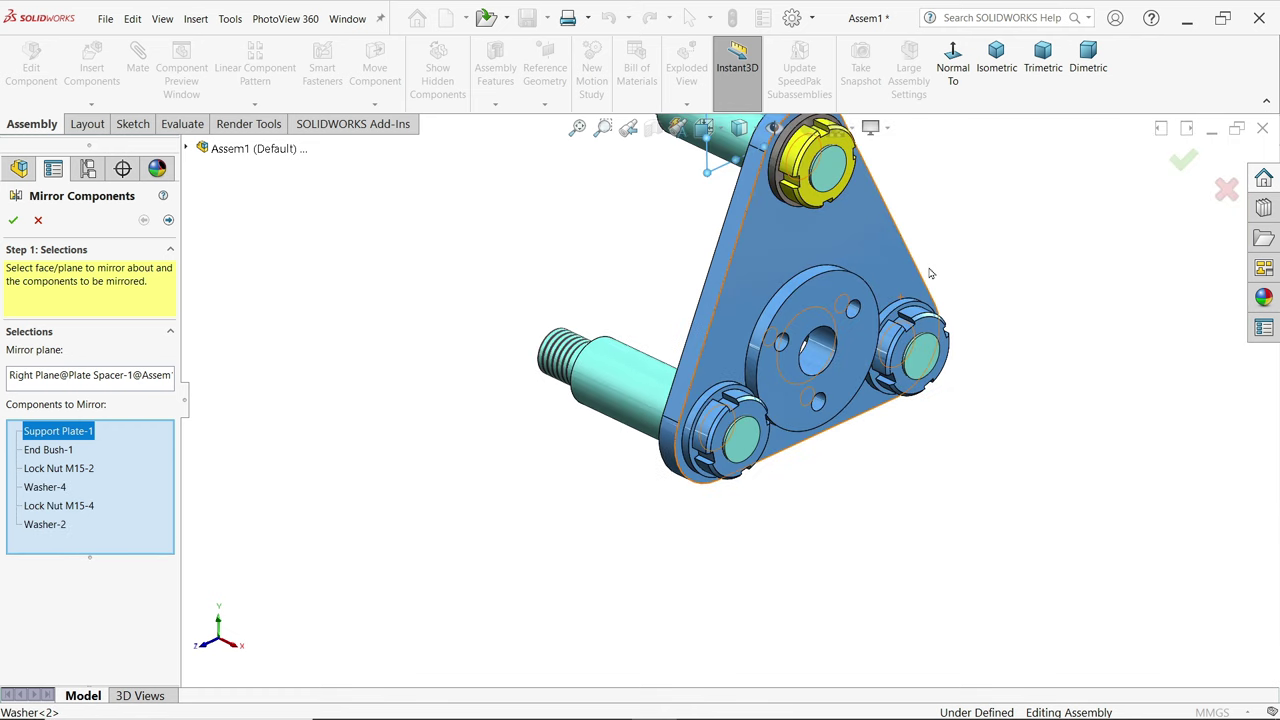
scroll(815, 165, down, 5)
click(718, 240)
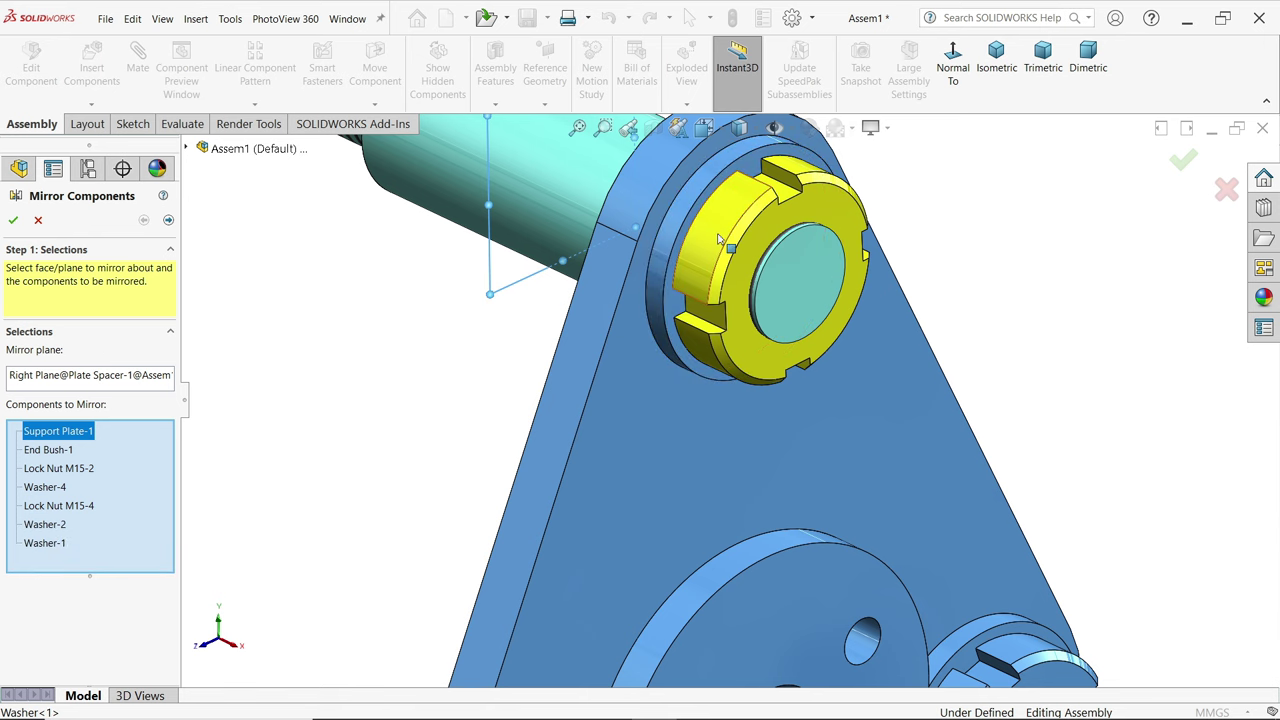
click(718, 240)
scroll(700, 300, up, 5)
scroll(648, 497, down, 2)
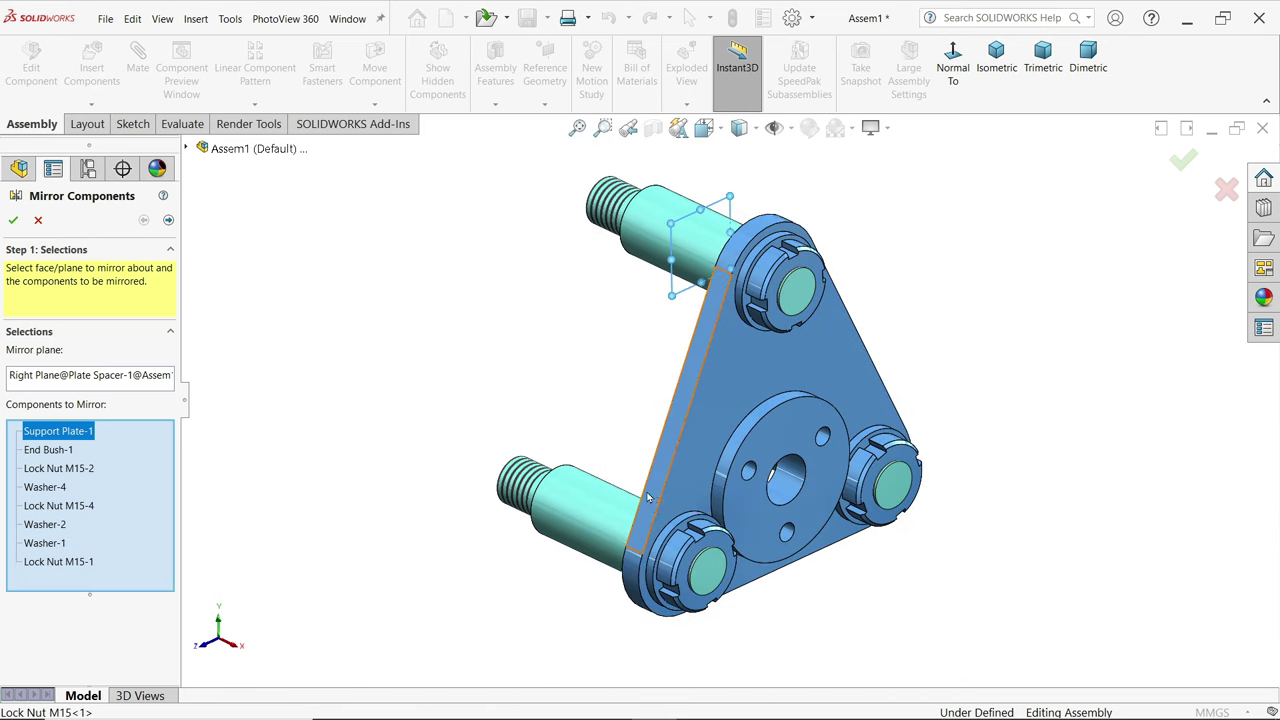
click(168, 221)
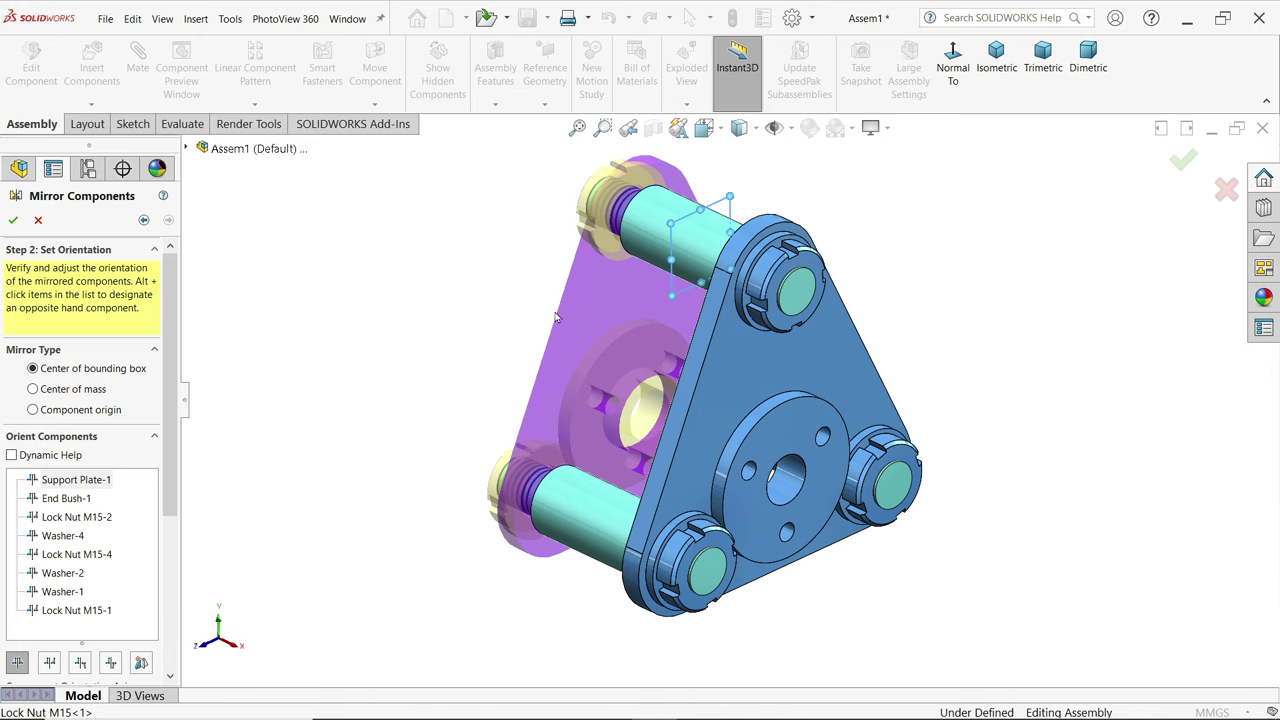
middle_drag(557, 317, 490, 355)
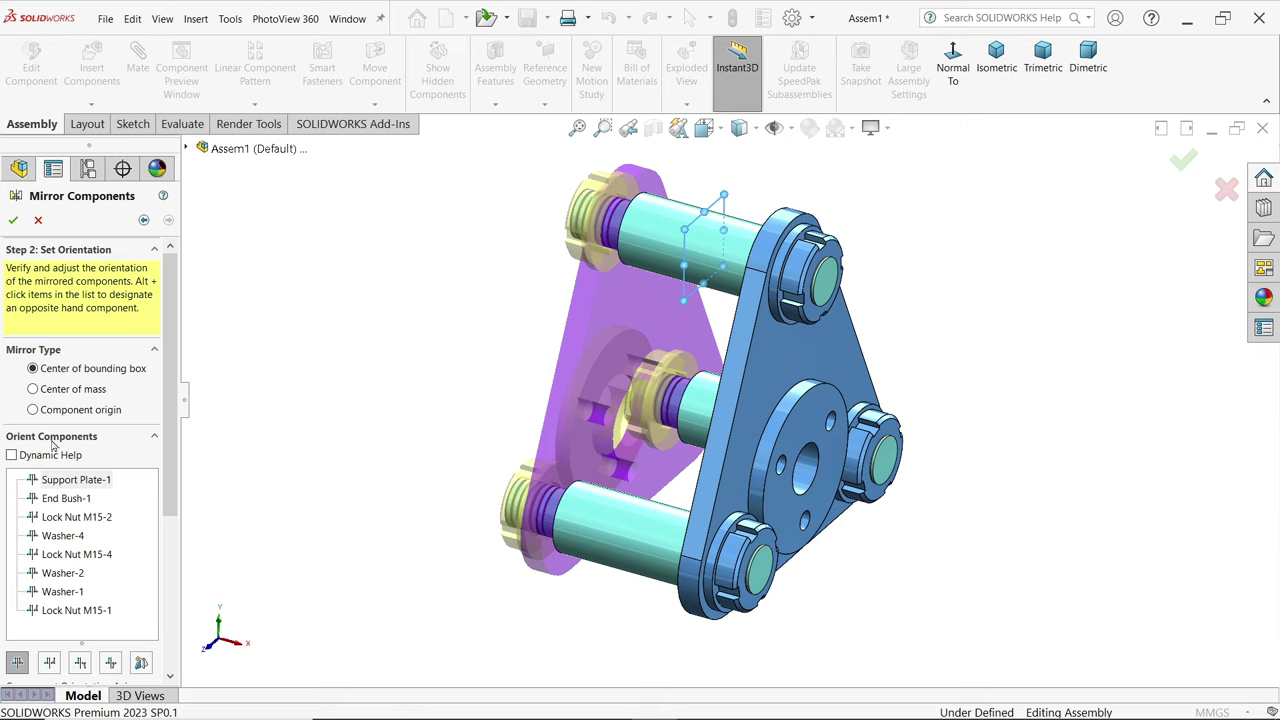
scroll(170, 455, down, 5)
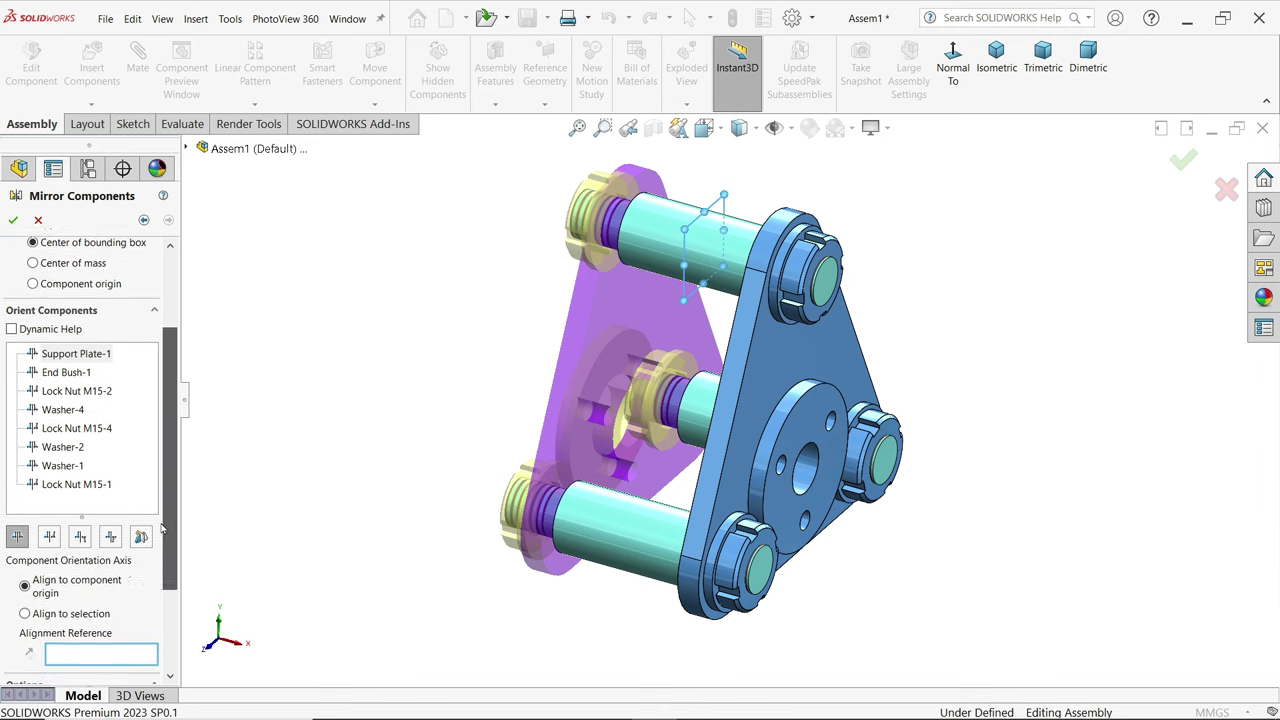
scroll(157, 474, up, 5)
scroll(157, 474, up, 1)
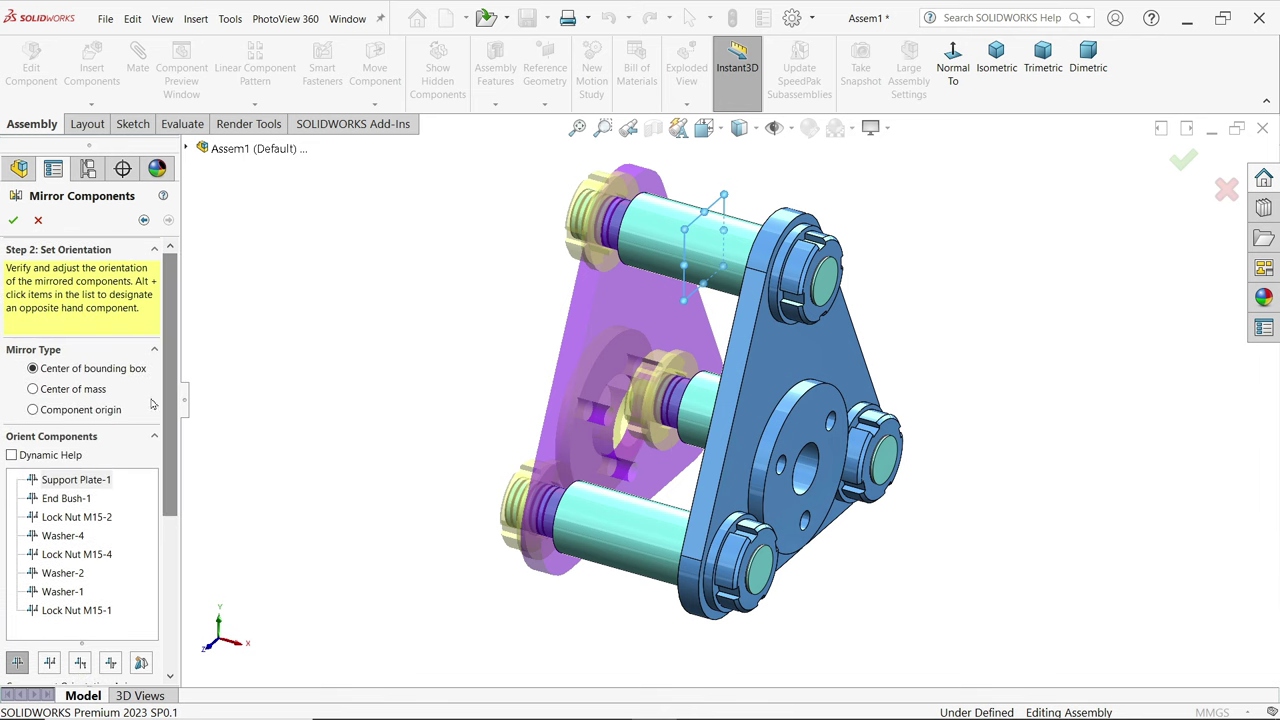
click(13, 221)
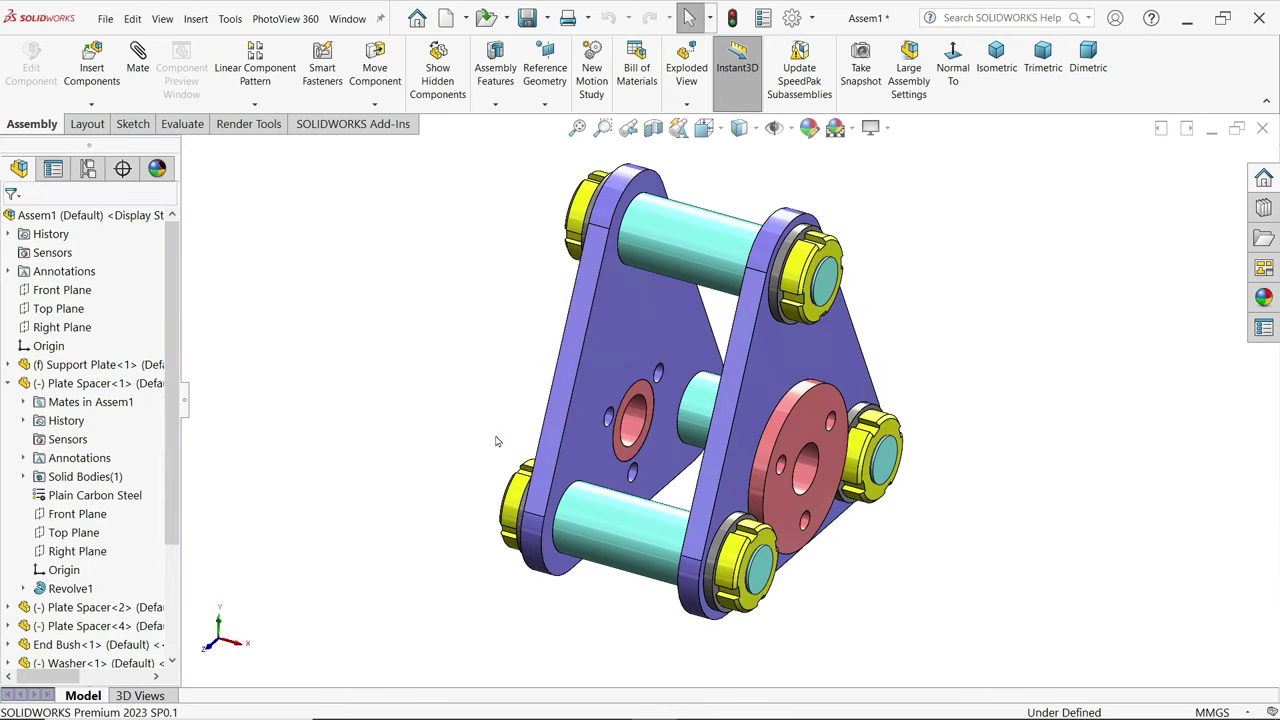
- Orbit the completed double-plate assembly, then switch to the standard isometric view
middle_drag(497, 440, 669, 418)
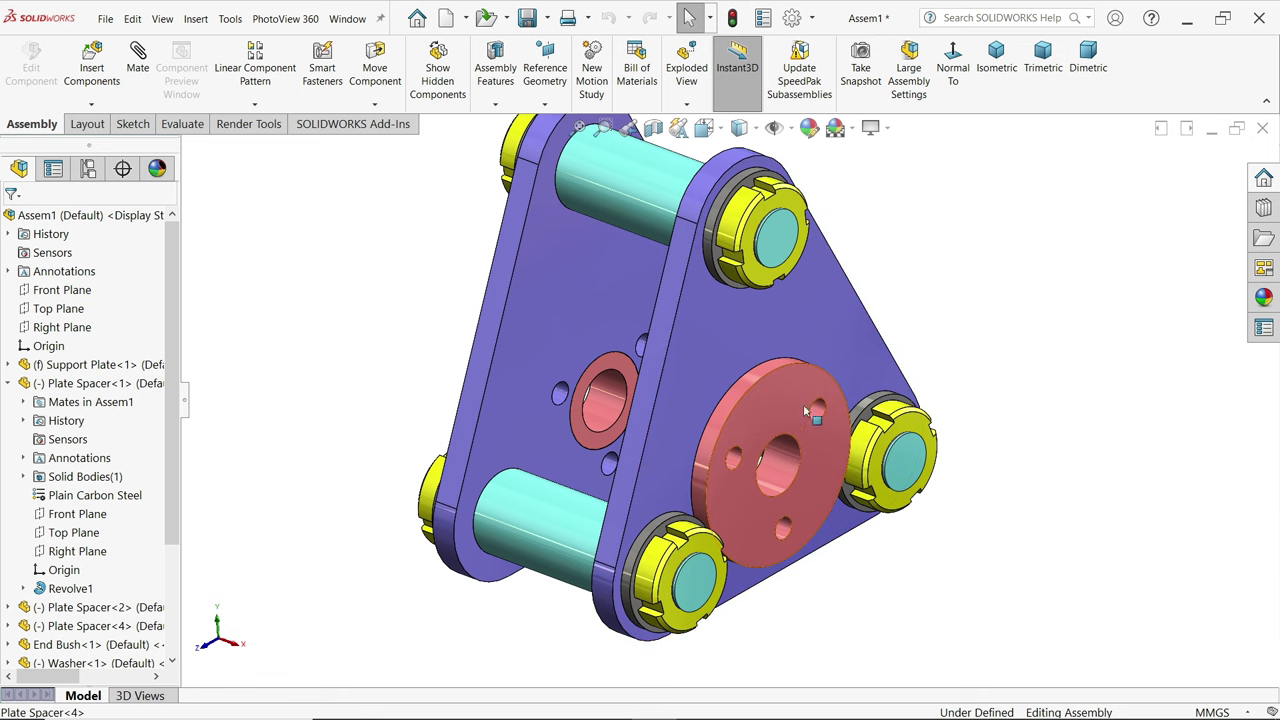
click(985, 98)
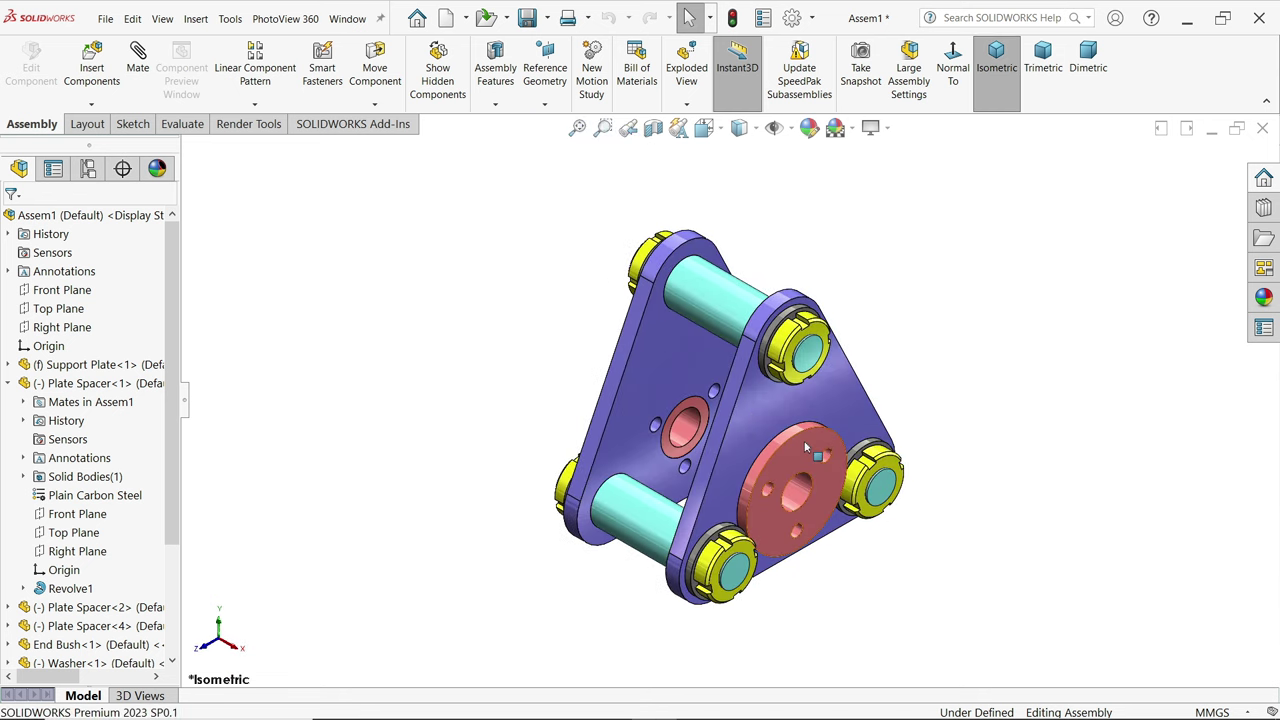
- Save the assembly as CRANE HOOK ASSEMBLY in the desktop's CRANE HOOK DRAWING folder
click(529, 19)
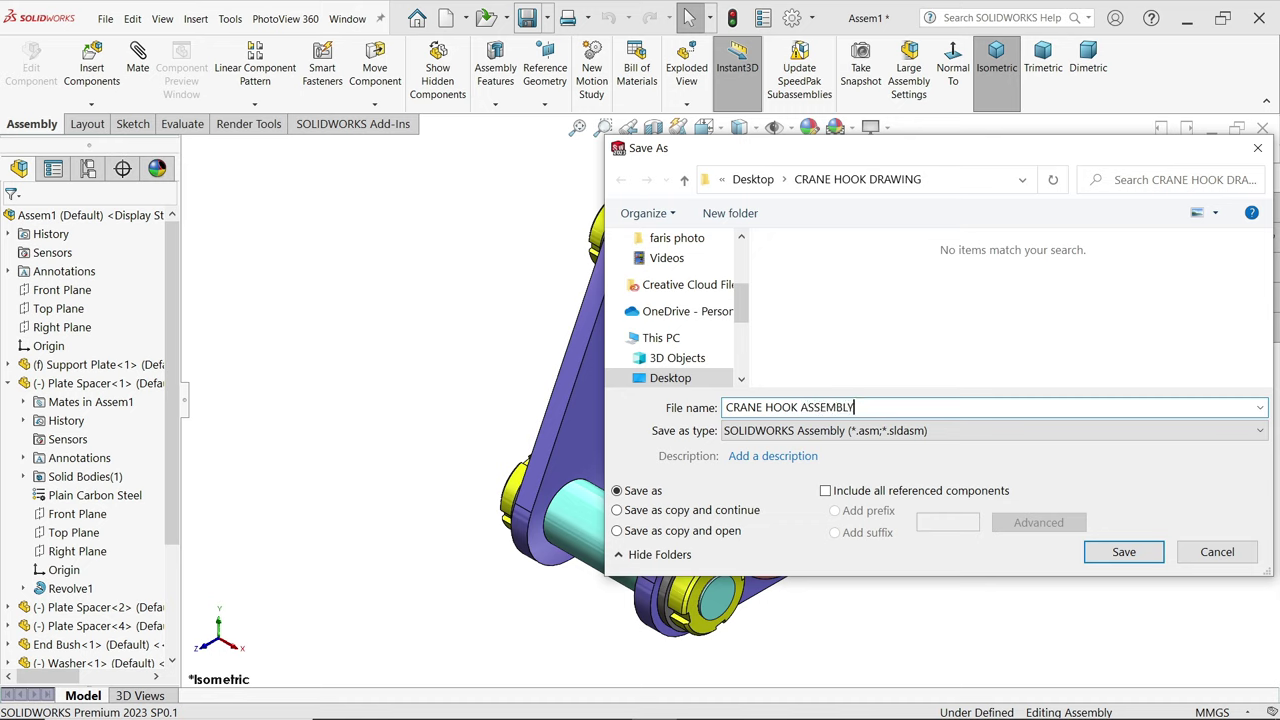
click(1112, 556)
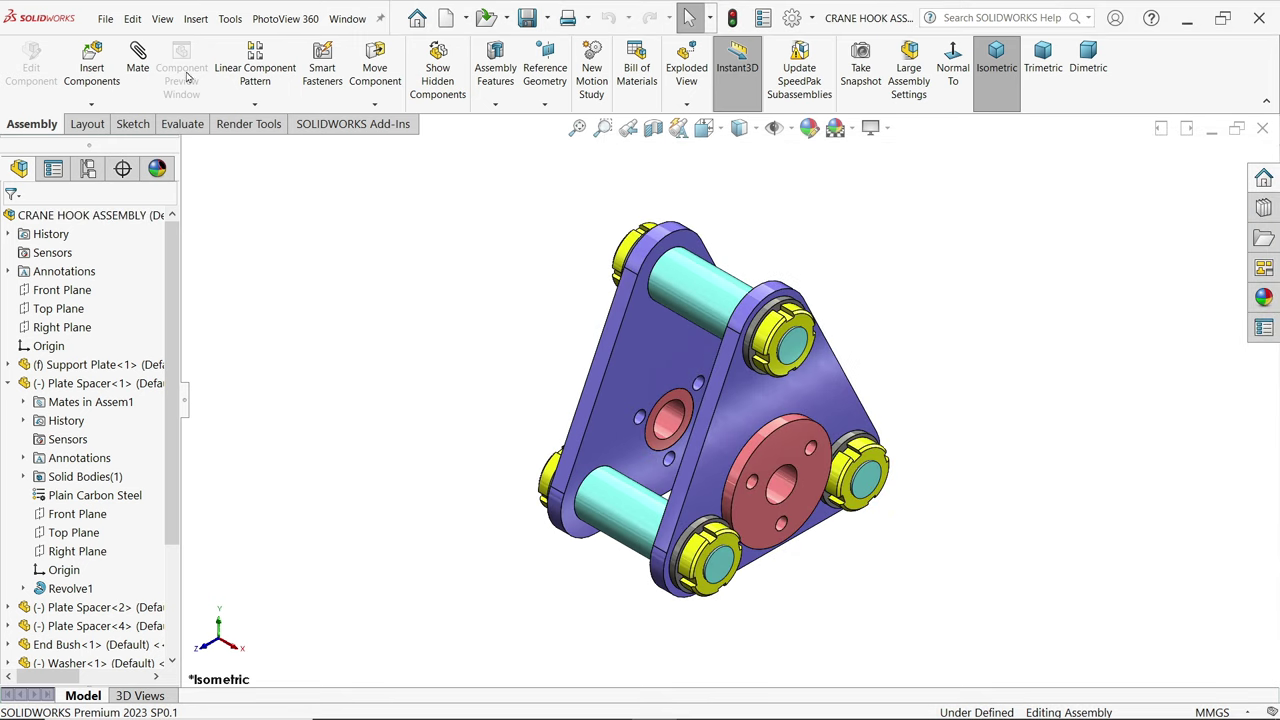
- Insert the Hook Anchor, rotated 90° about Y, to the left of the plate frame
click(9, 384)
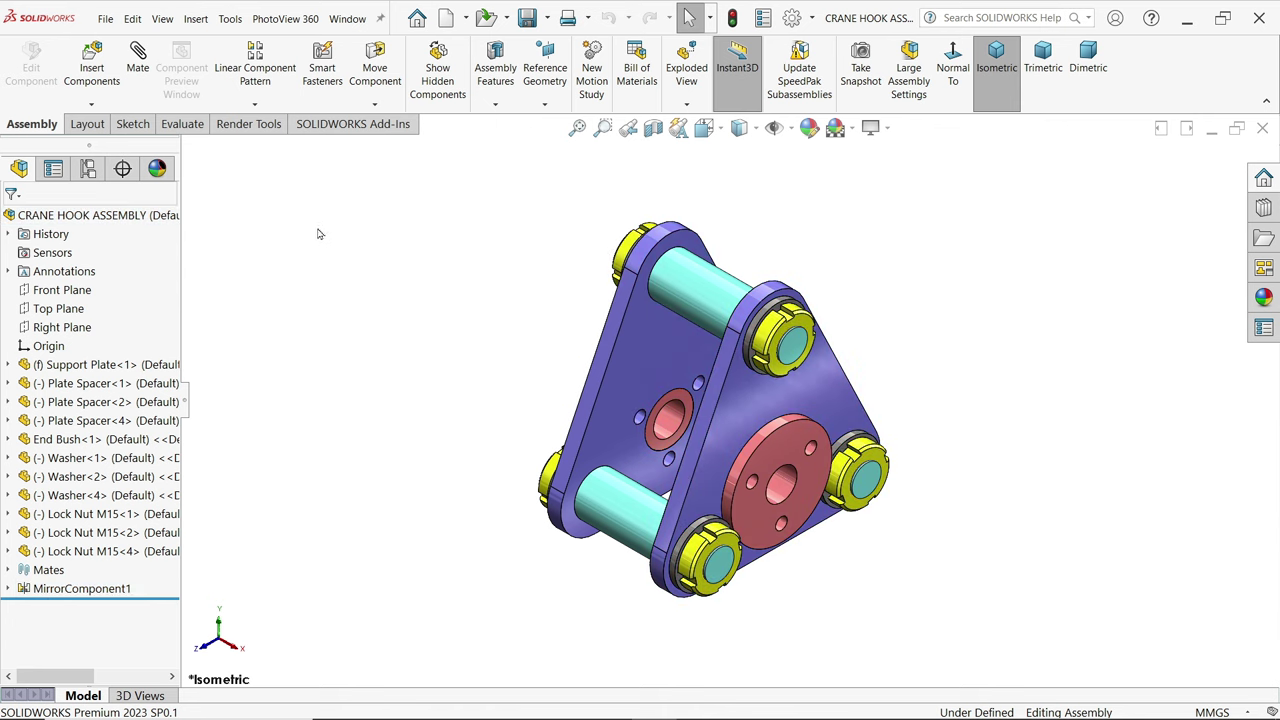
click(92, 68)
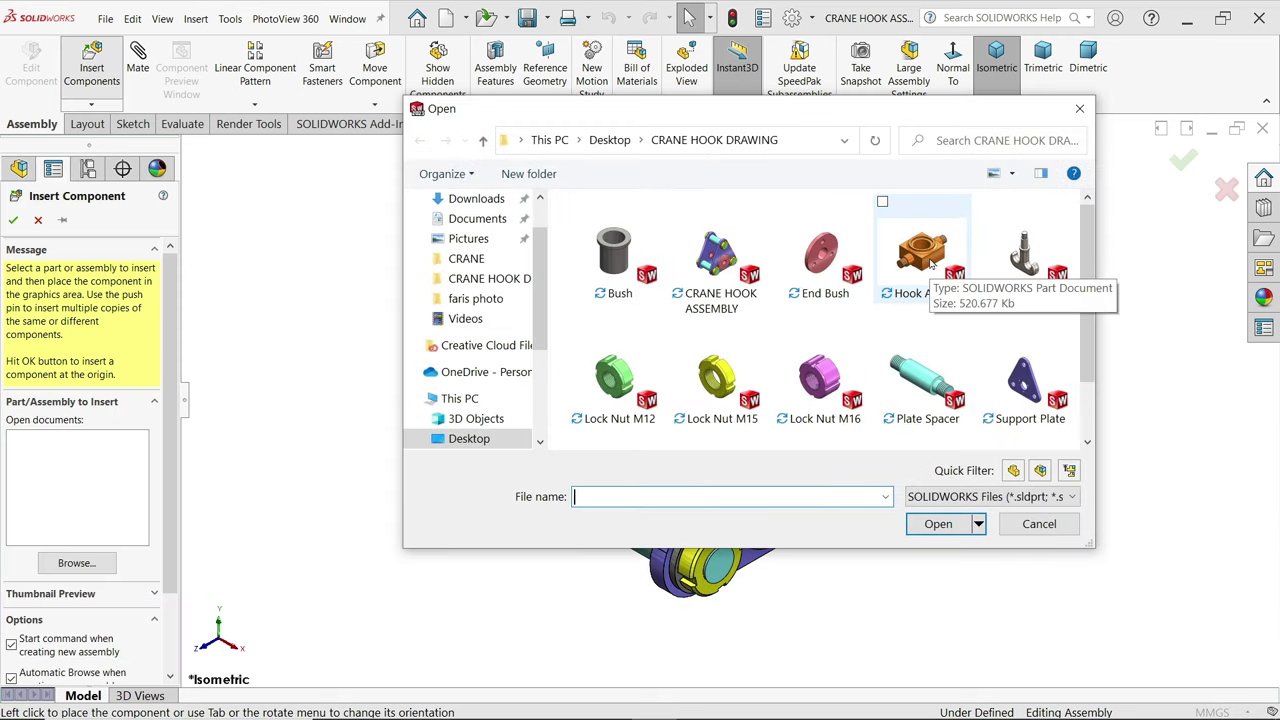
click(925, 255)
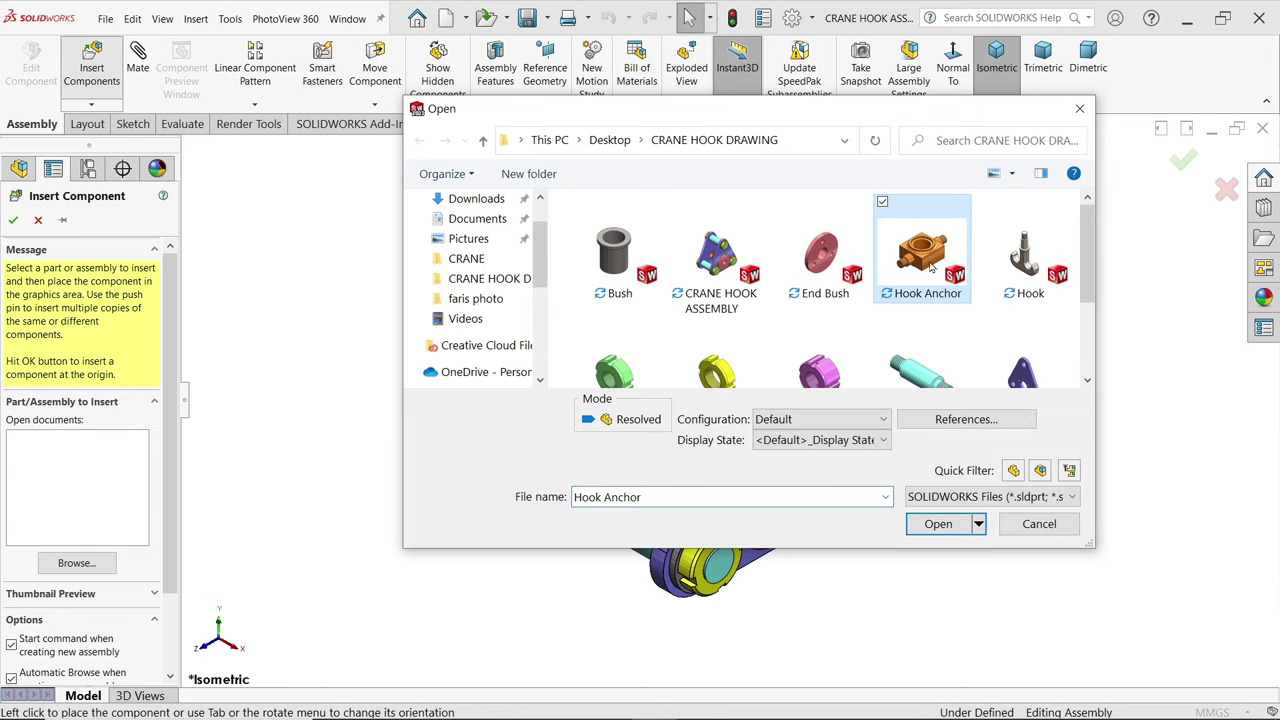
click(937, 527)
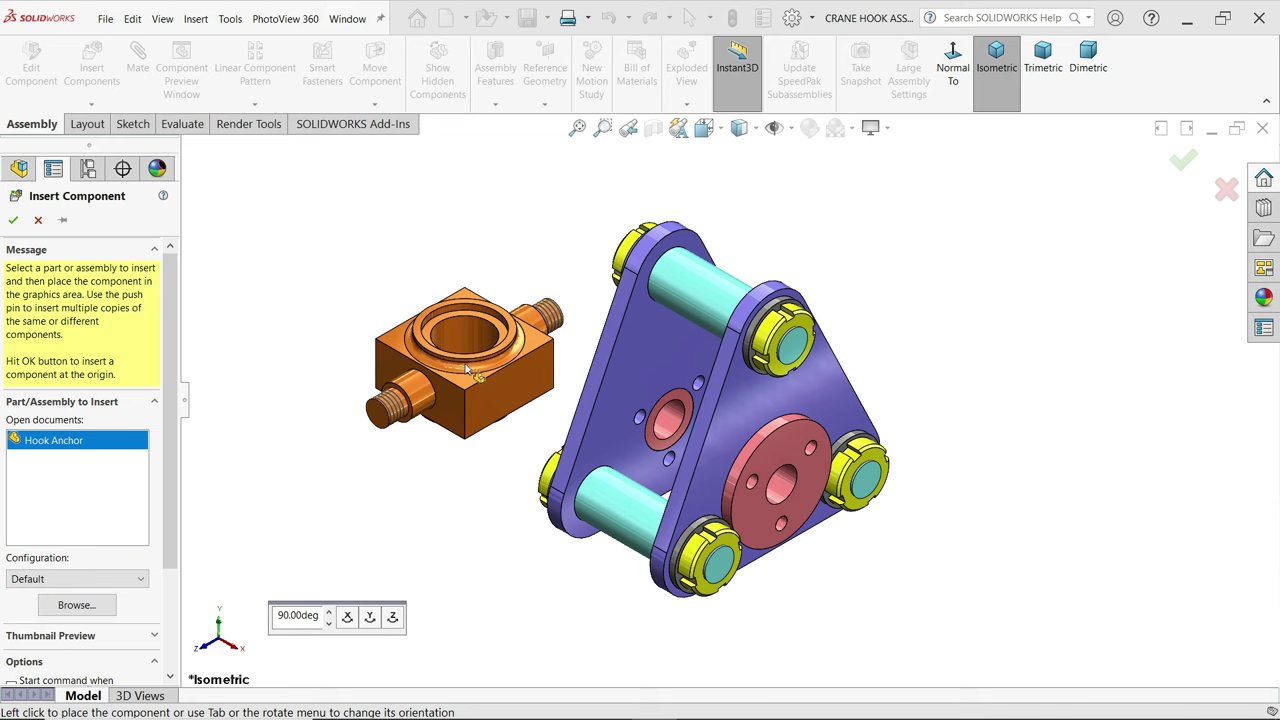
click(370, 617)
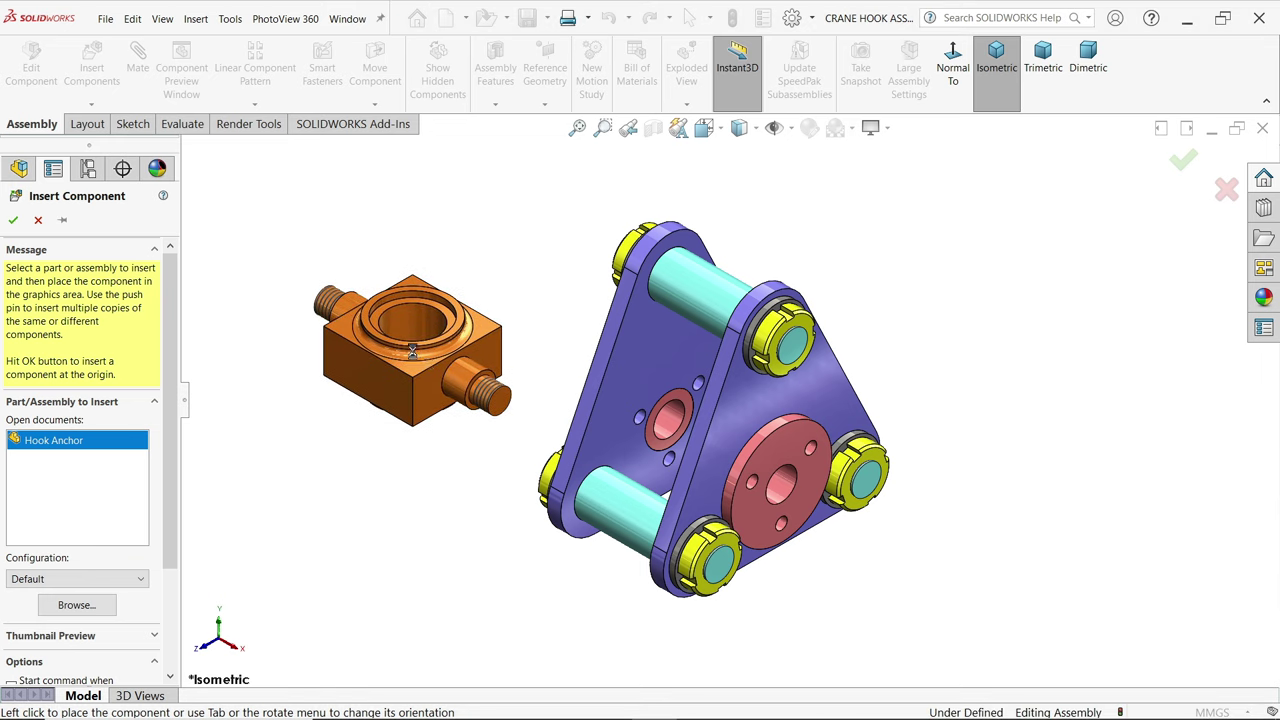
click(412, 350)
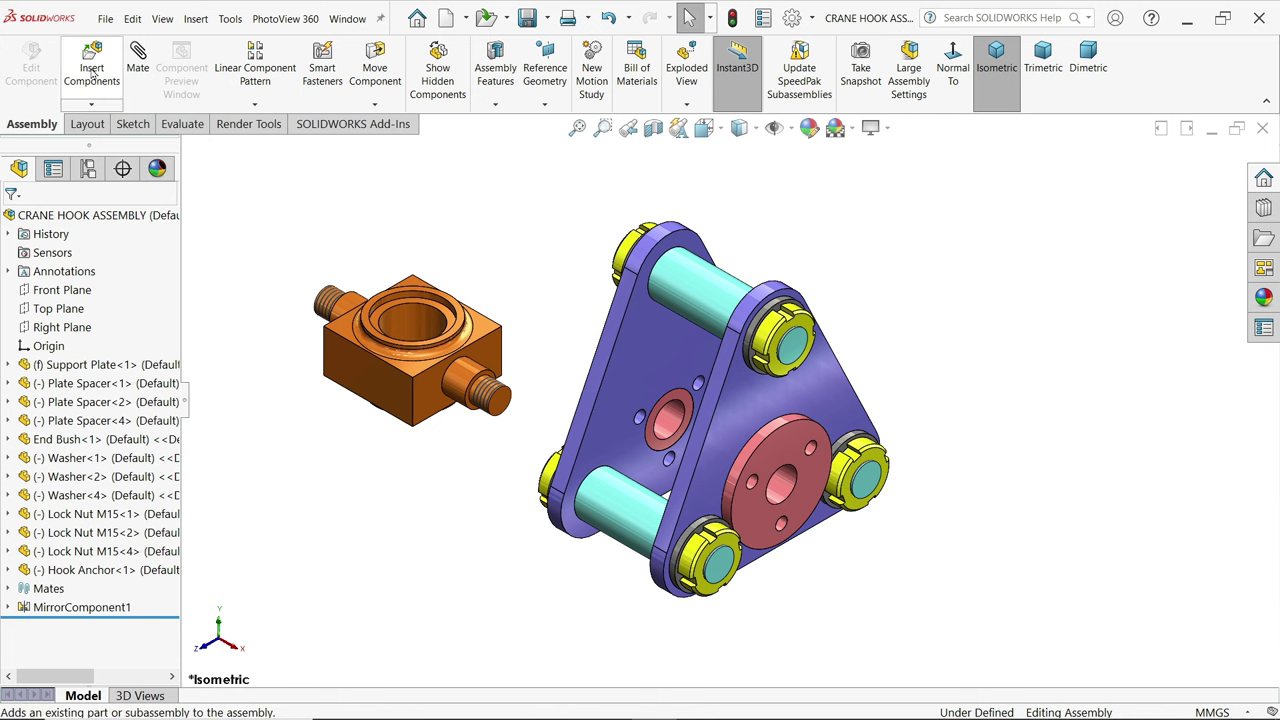
- Insert the Bush part beside the Hook Anchor
click(92, 68)
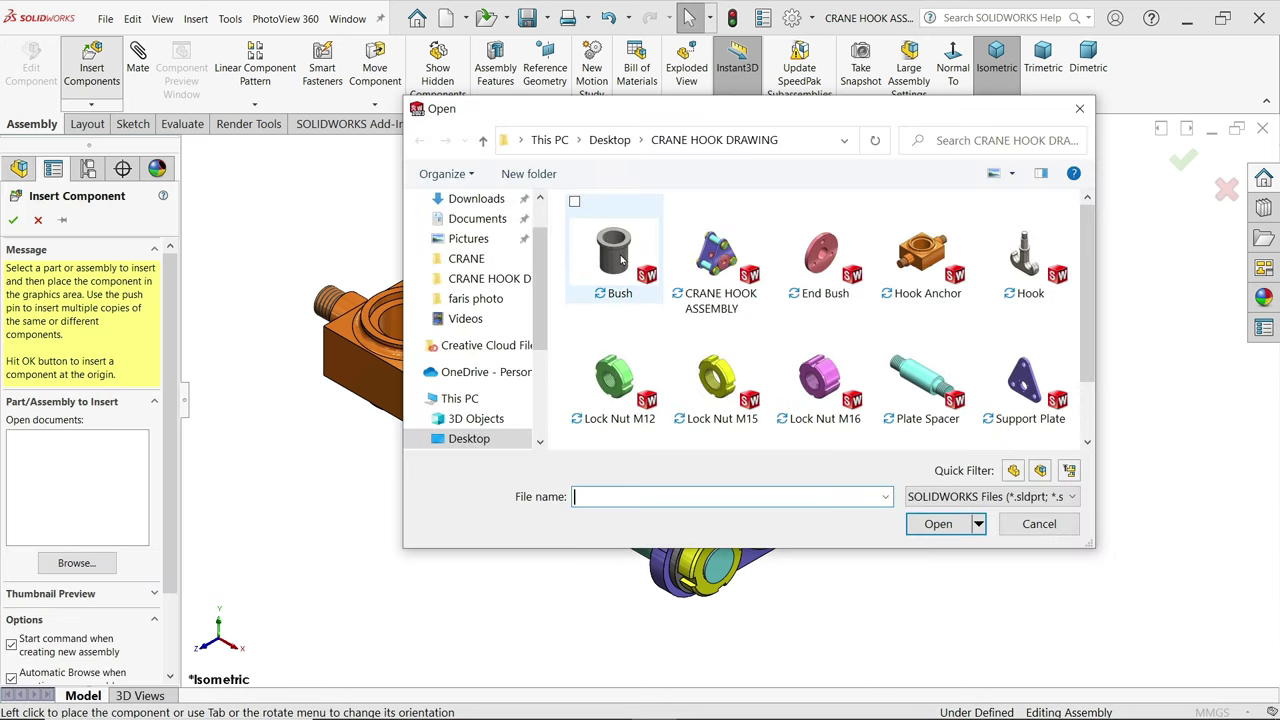
click(621, 260)
click(937, 524)
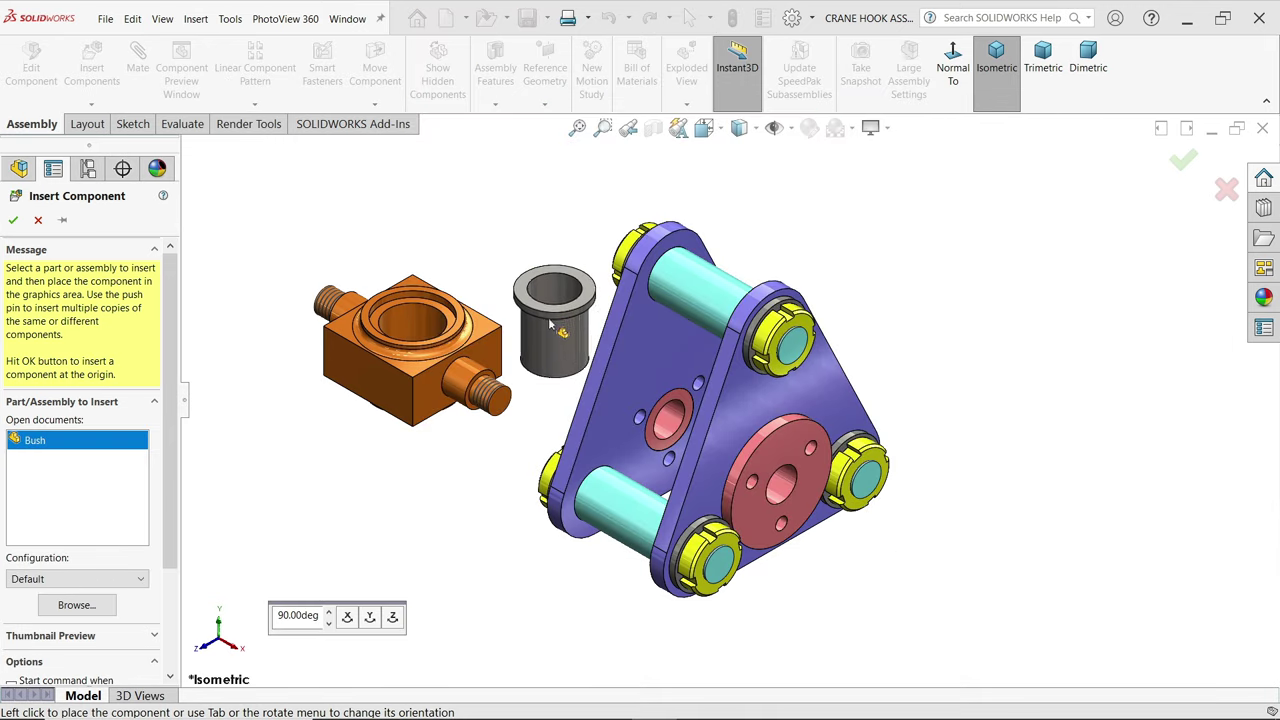
click(457, 220)
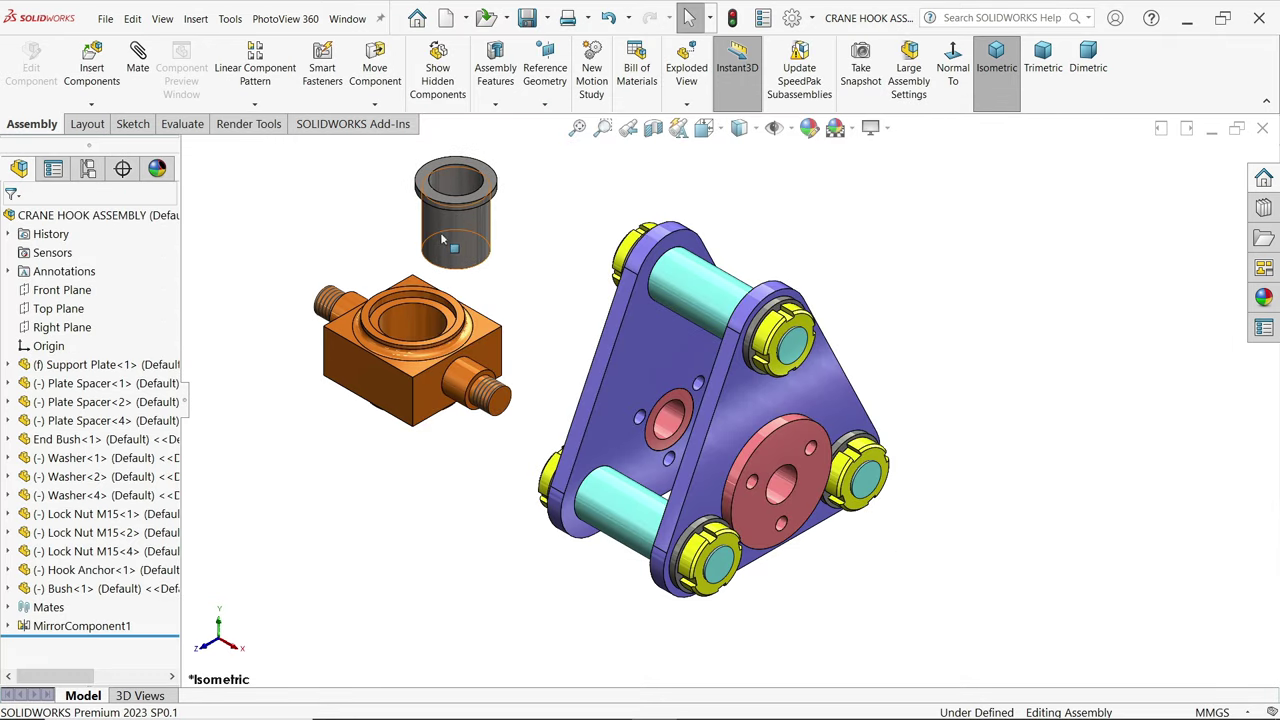
- Insert the Hook, rotated 270° about Y, to the right of the plate frame
click(104, 84)
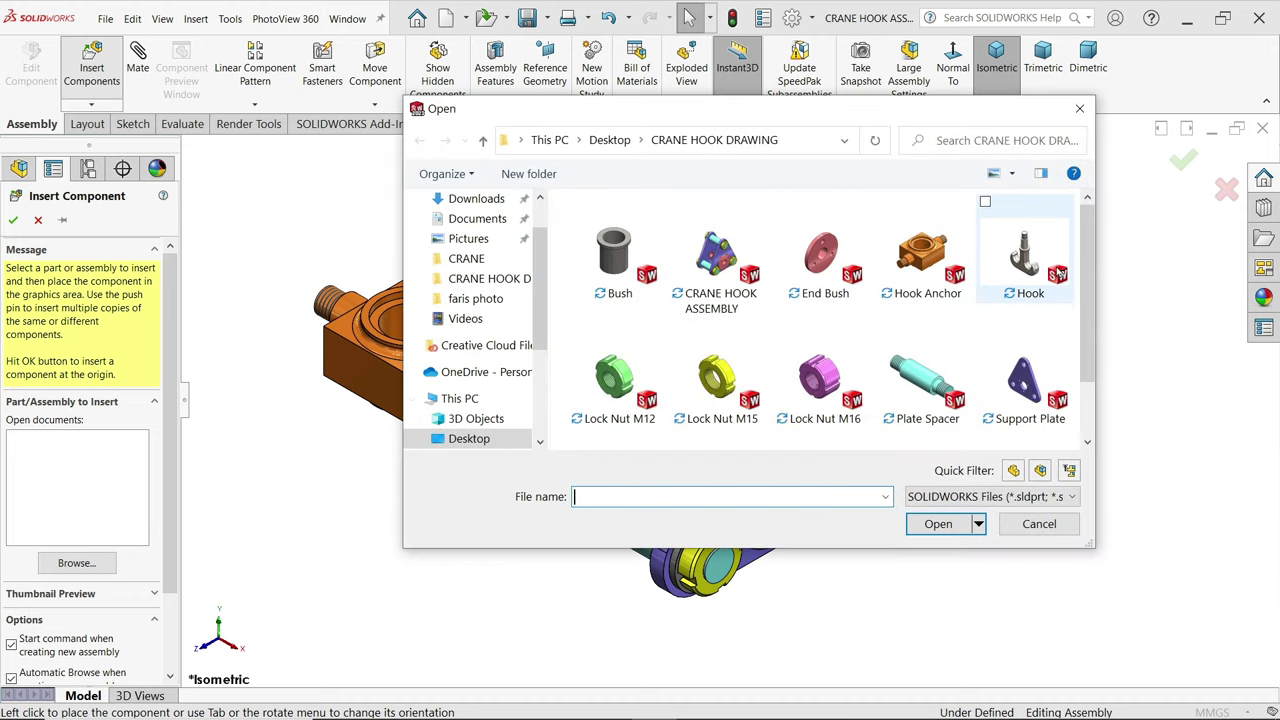
click(1030, 255)
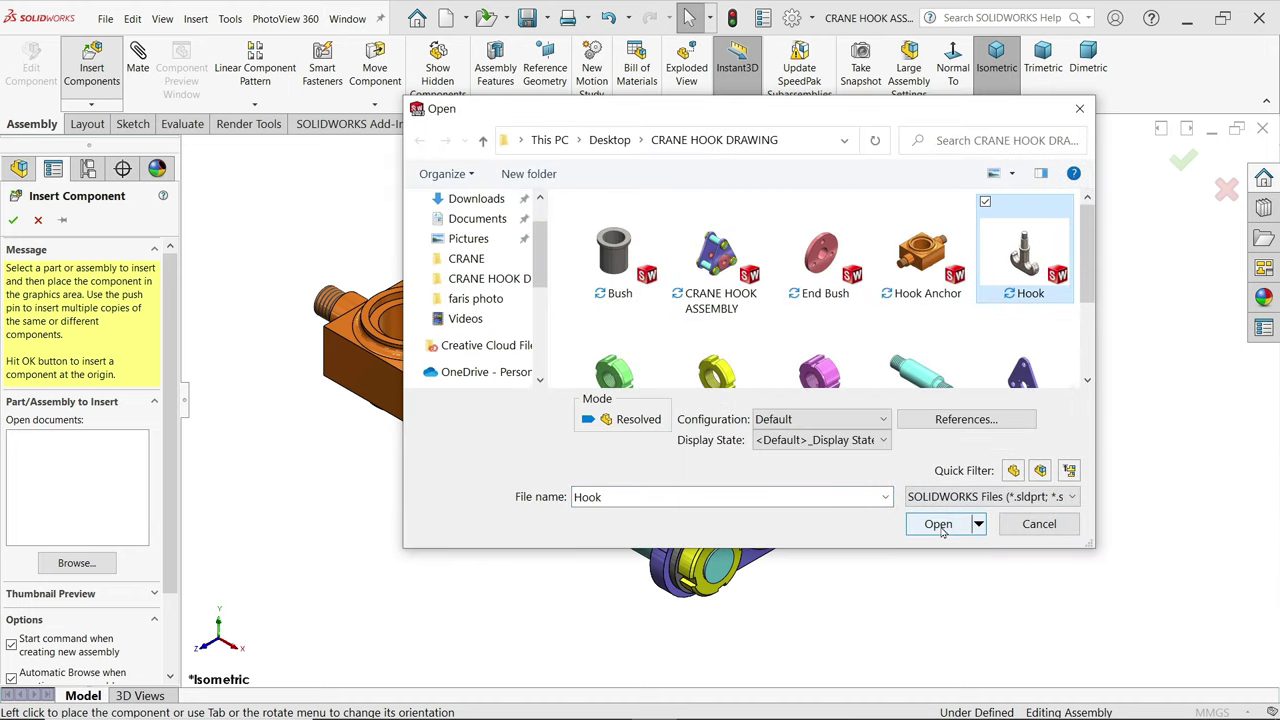
click(938, 524)
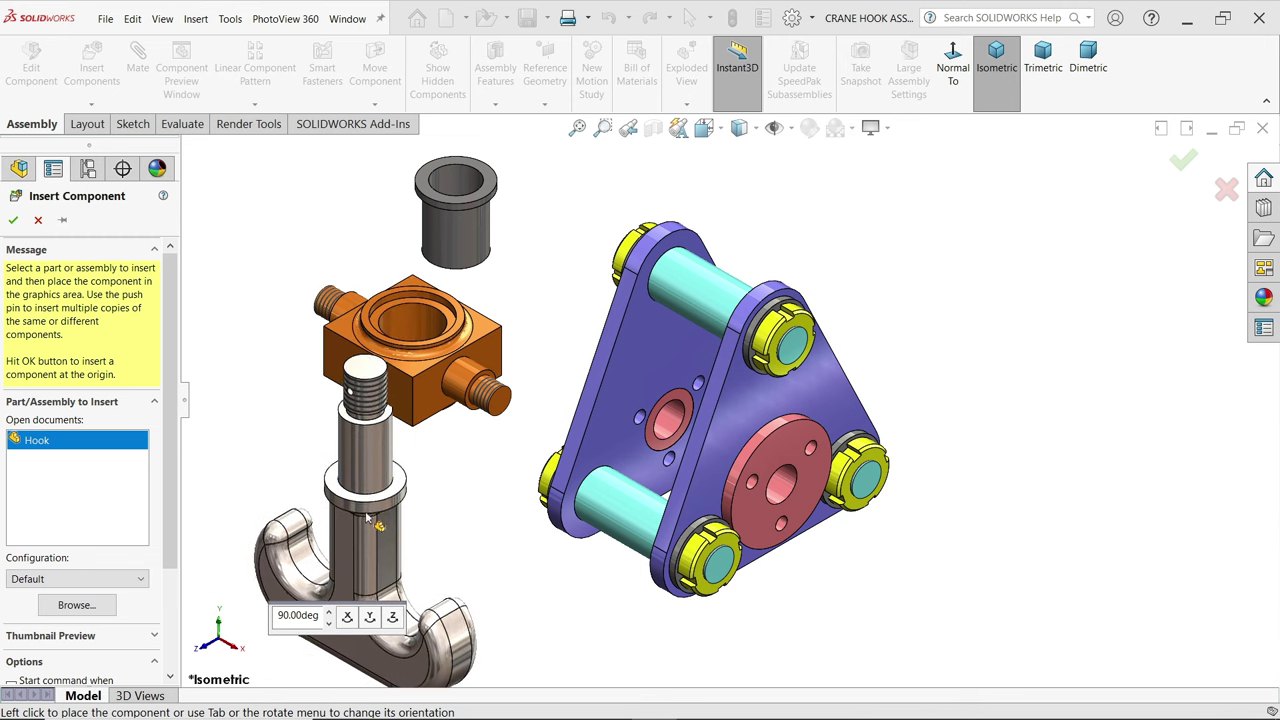
click(369, 617)
click(369, 617)
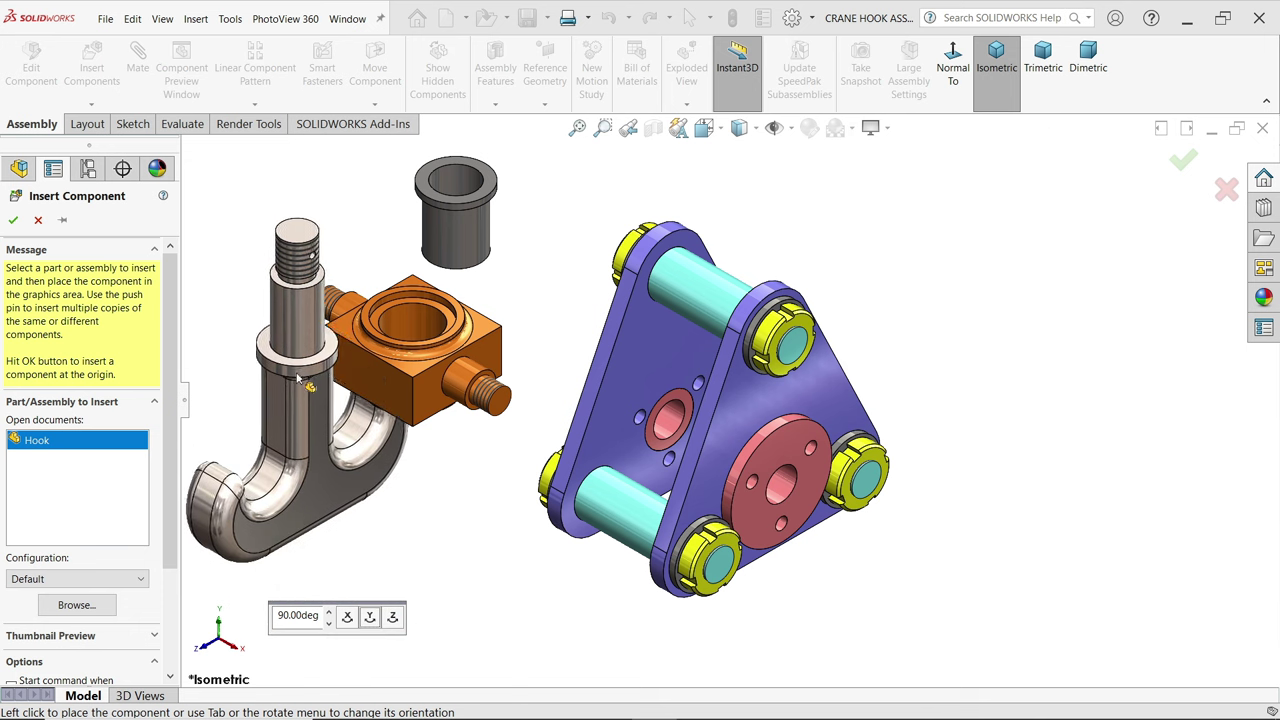
click(369, 617)
click(1060, 345)
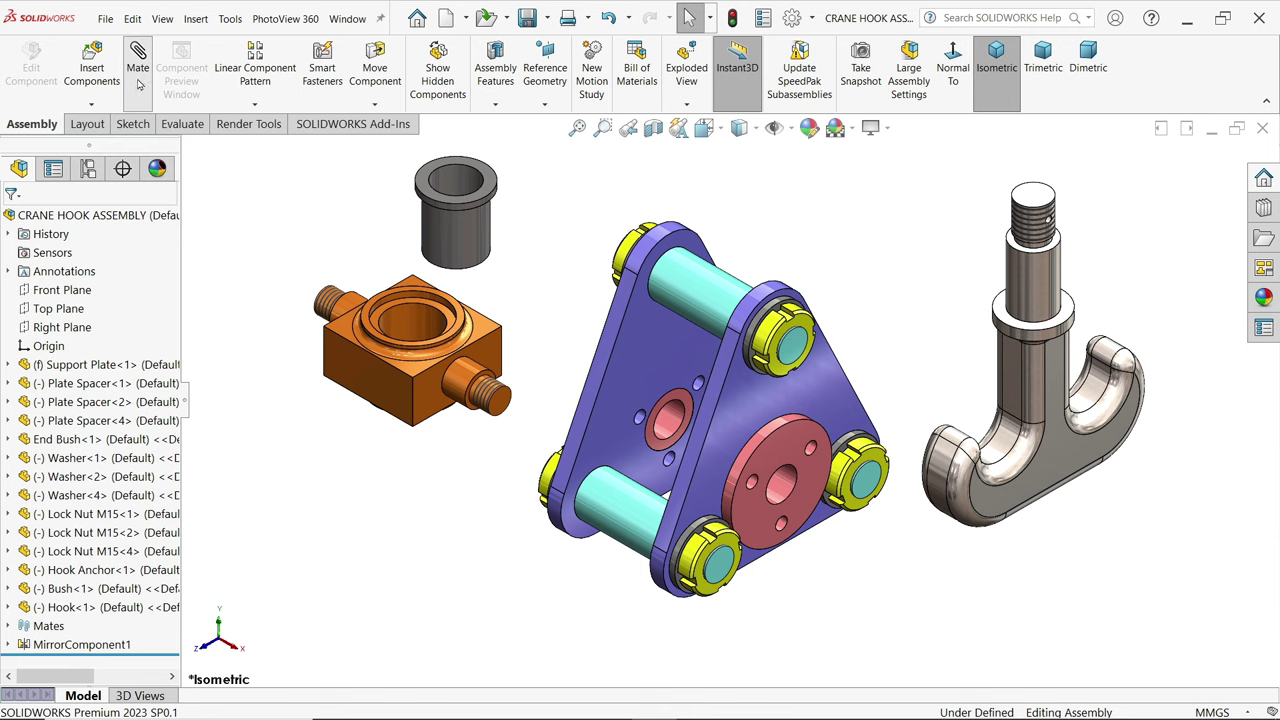
- Mate the bush's outer face concentric with the Hook Anchor's bore
scroll(440, 300, down, 3)
key(m)
click(510, 195)
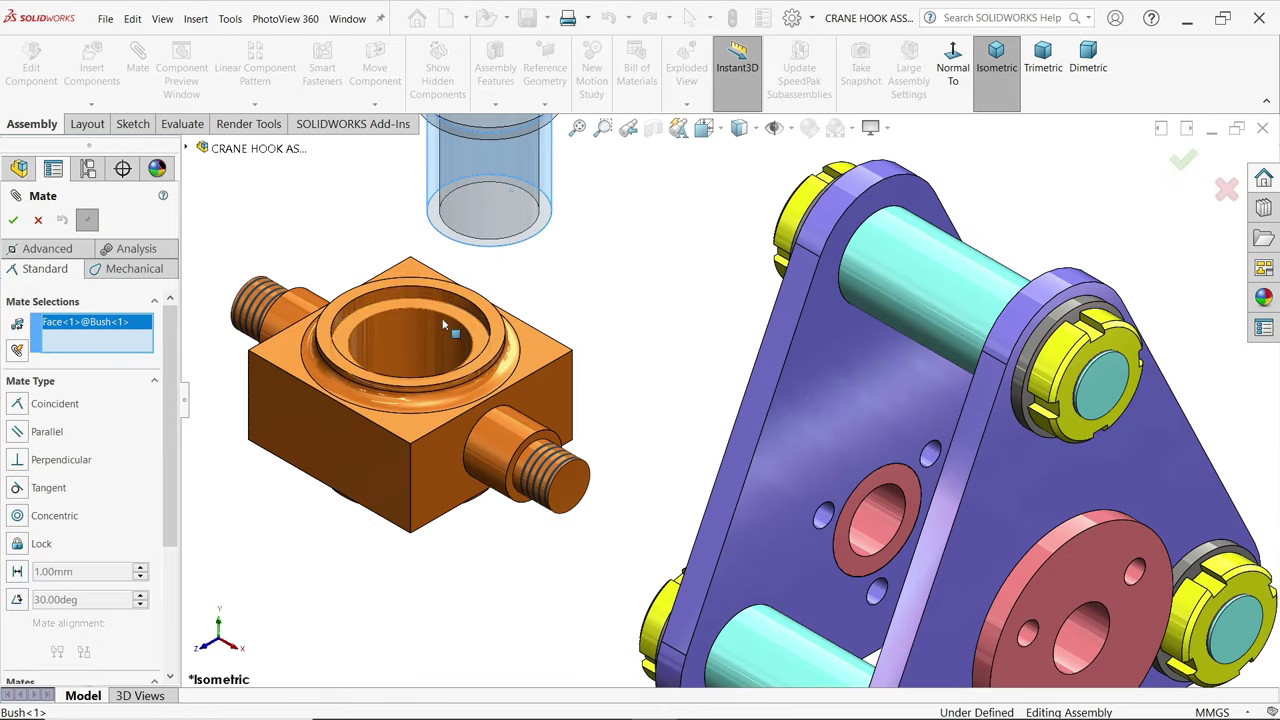
click(433, 330)
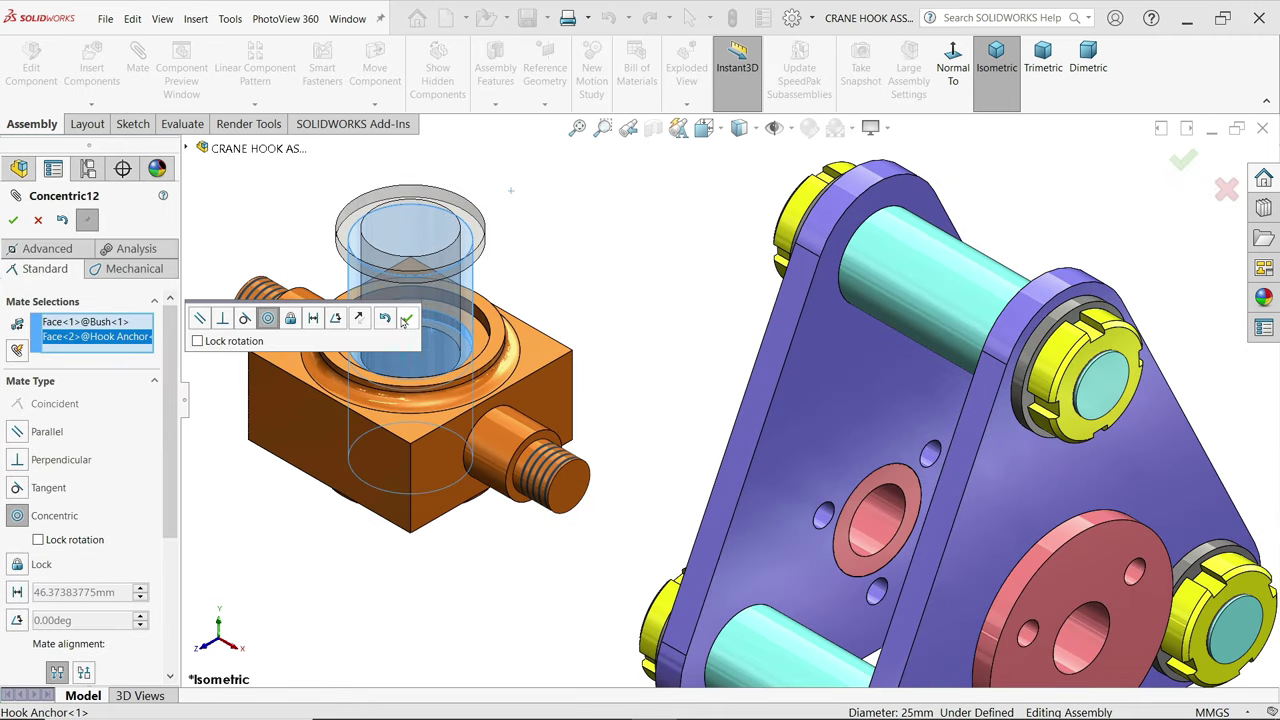
click(408, 318)
- Mate the bush flange's underside coincident with the Hook Anchor's seat face
scroll(430, 190, down, 5)
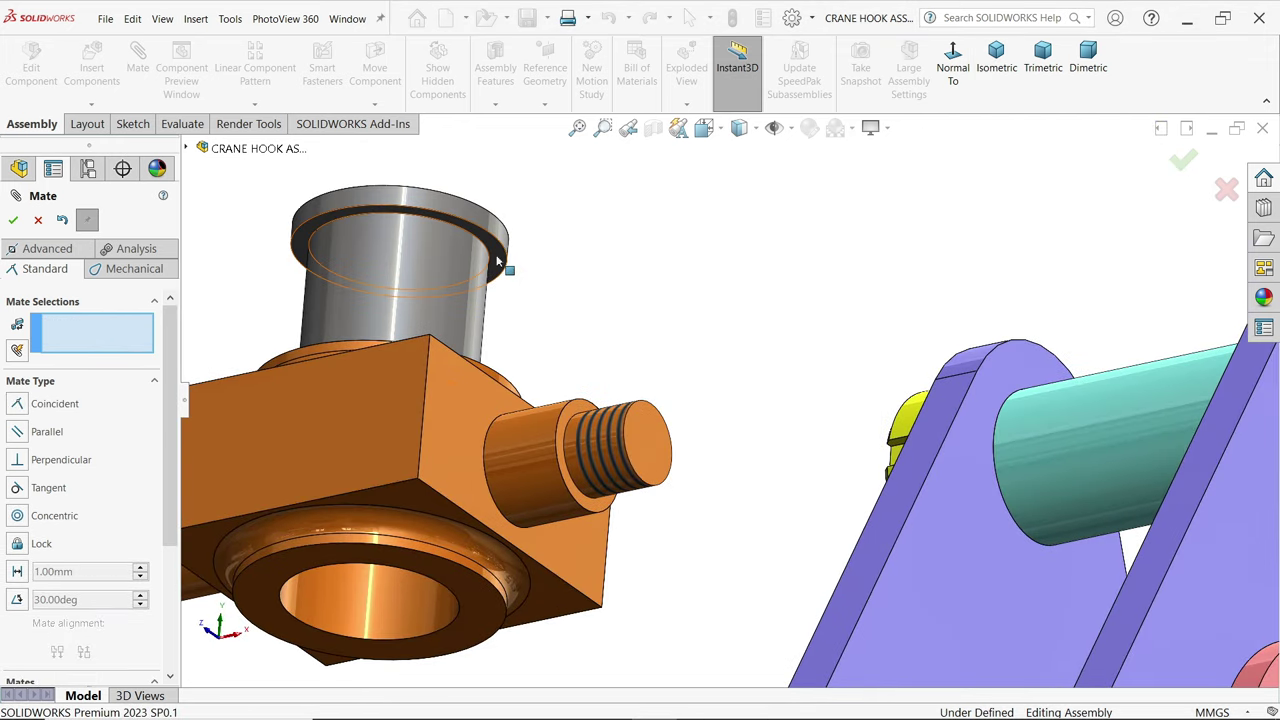
click(497, 261)
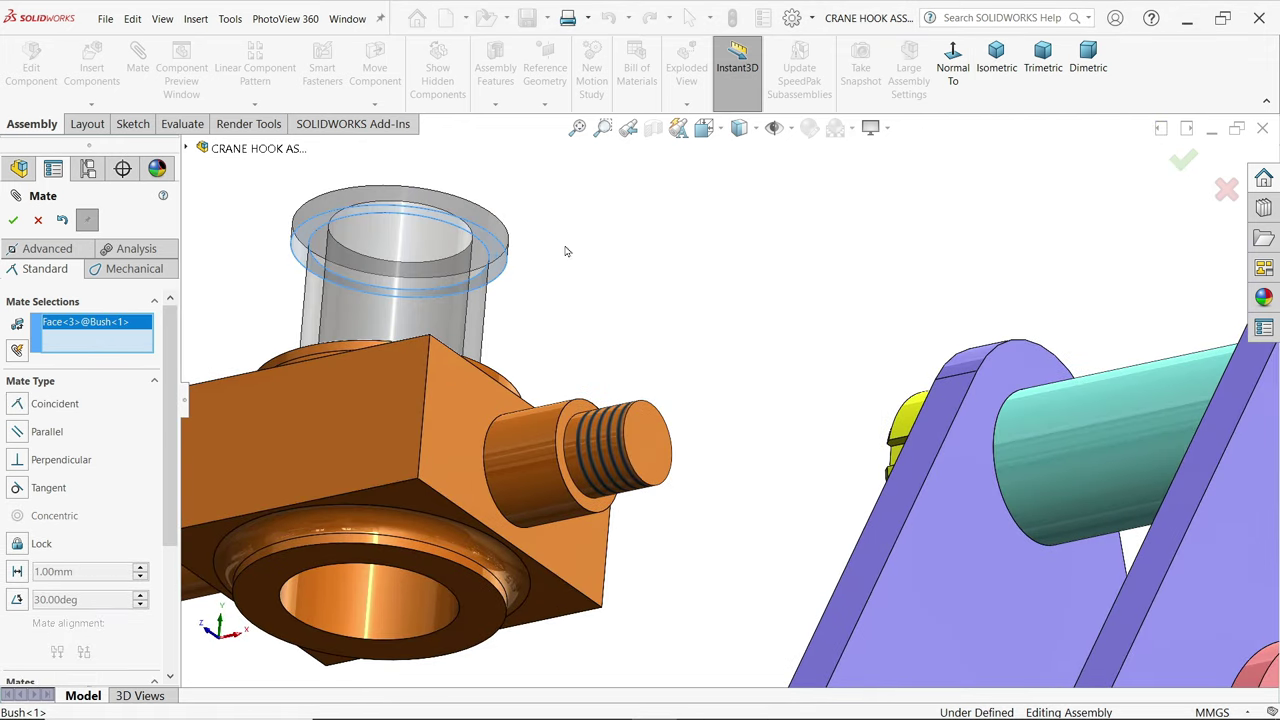
middle_drag(563, 249, 572, 533)
scroll(572, 533, down, 3)
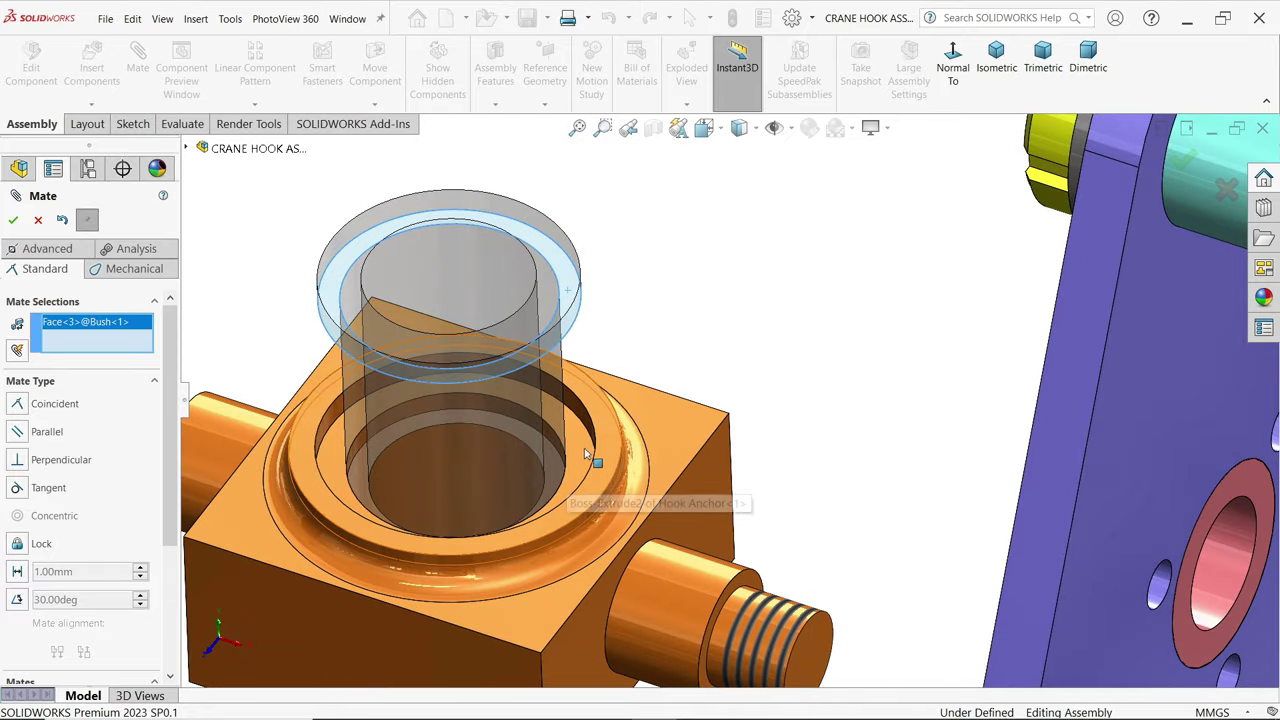
click(591, 457)
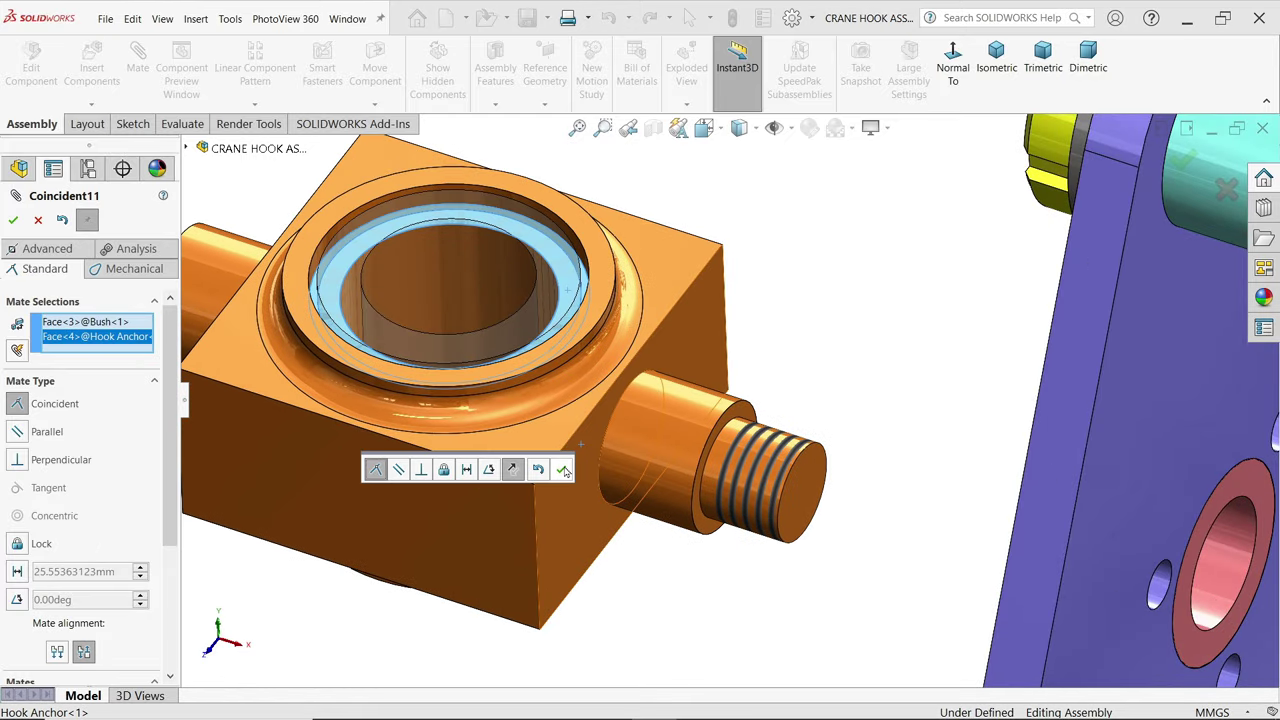
click(564, 470)
- Move the hook over and mate its shaft concentric with the bush's inner face
scroll(560, 360, up, 5)
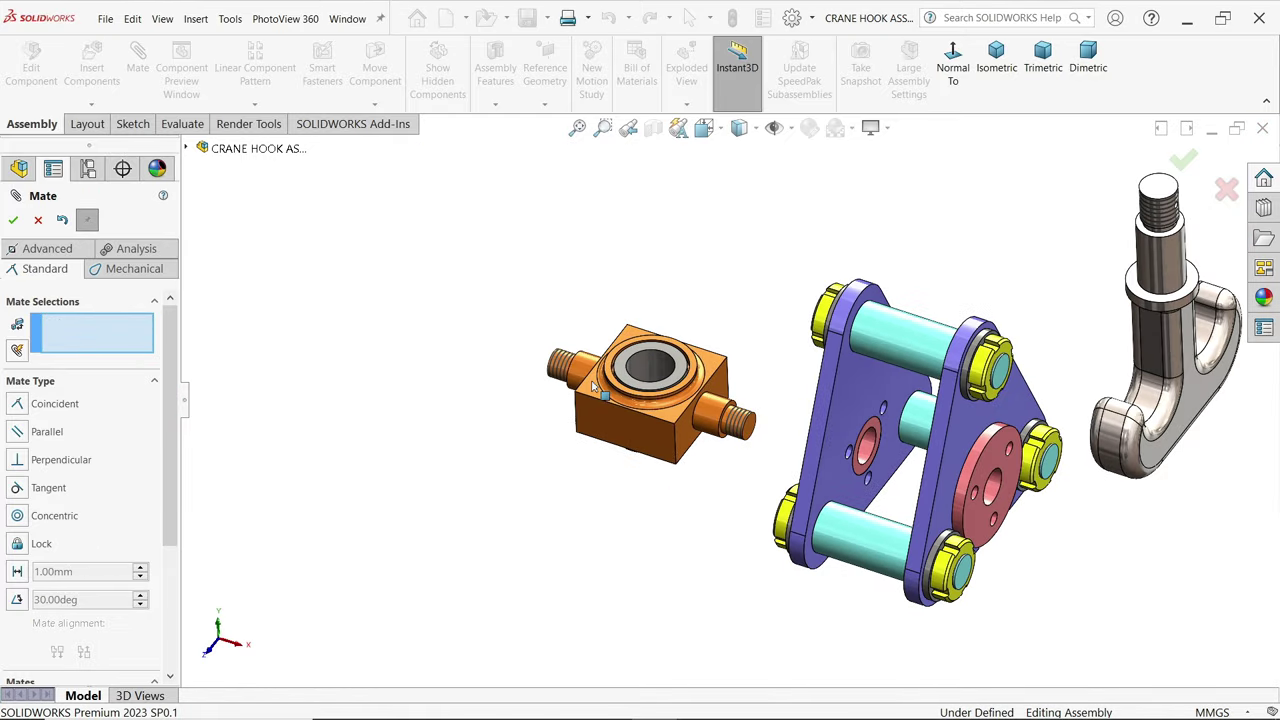
scroll(722, 432, down, 1)
scroll(730, 420, up, 2)
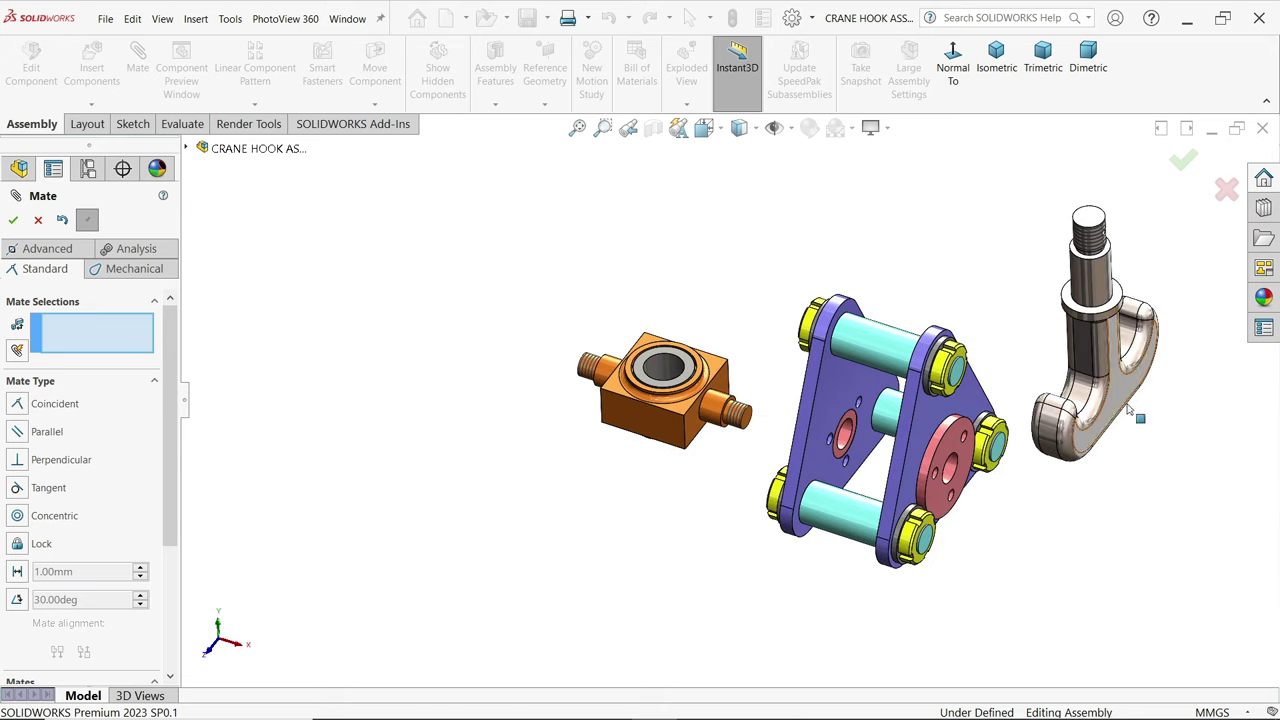
drag(1130, 400, 566, 455)
scroll(563, 450, down, 2)
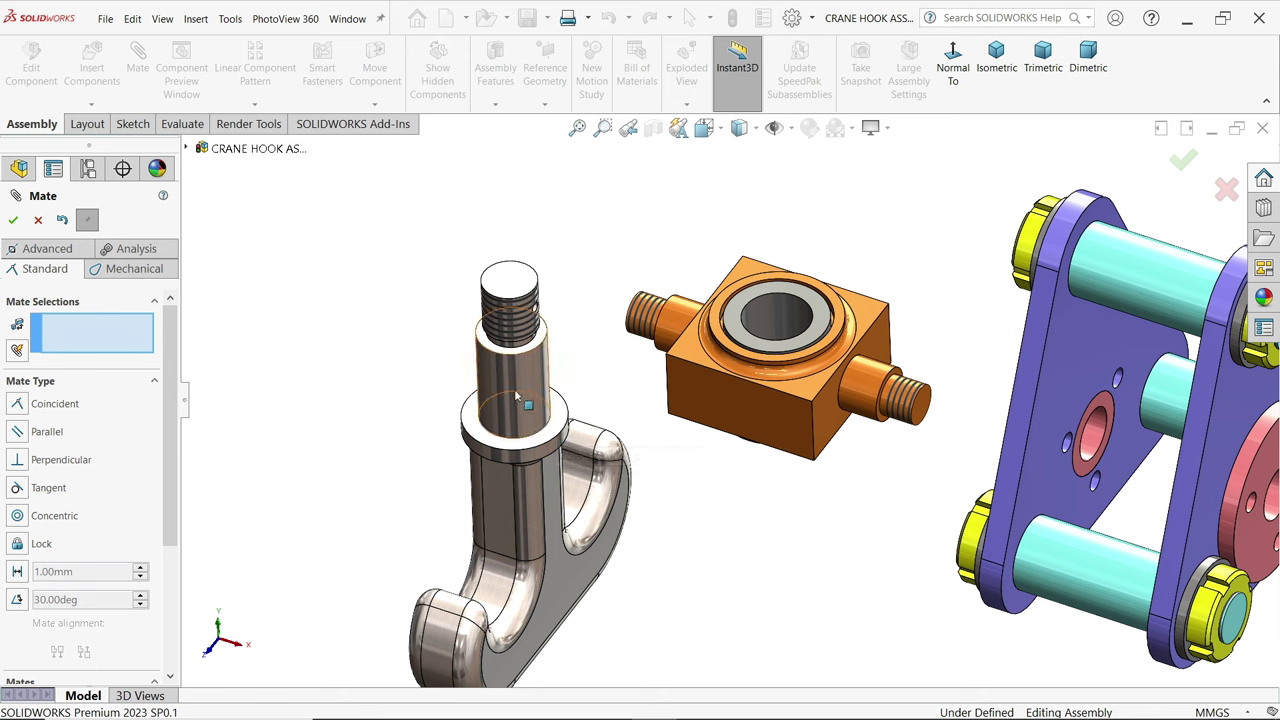
click(517, 397)
click(778, 320)
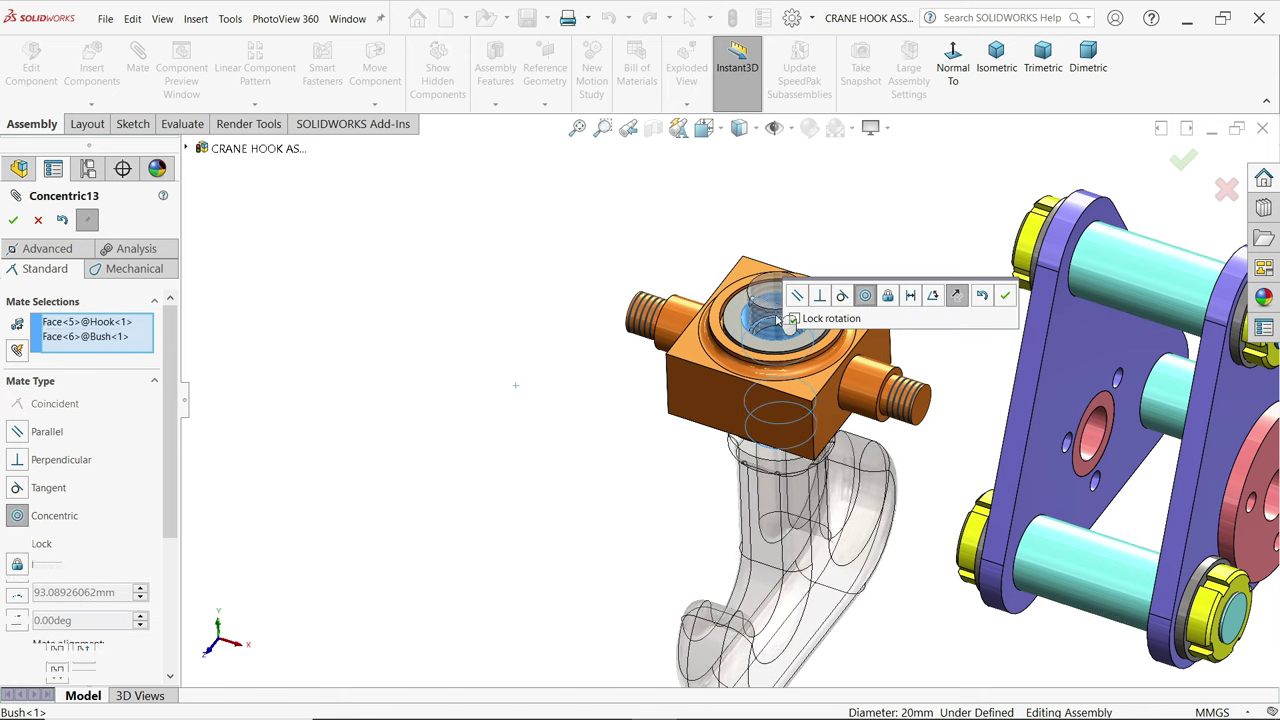
click(1006, 297)
- Mate the hook collar's top face coincident with the Hook Anchor's underside
scroll(760, 450, up, 3)
scroll(751, 468, down, 3)
middle_drag(751, 468, 814, 263)
scroll(800, 420, down, 4)
click(800, 547)
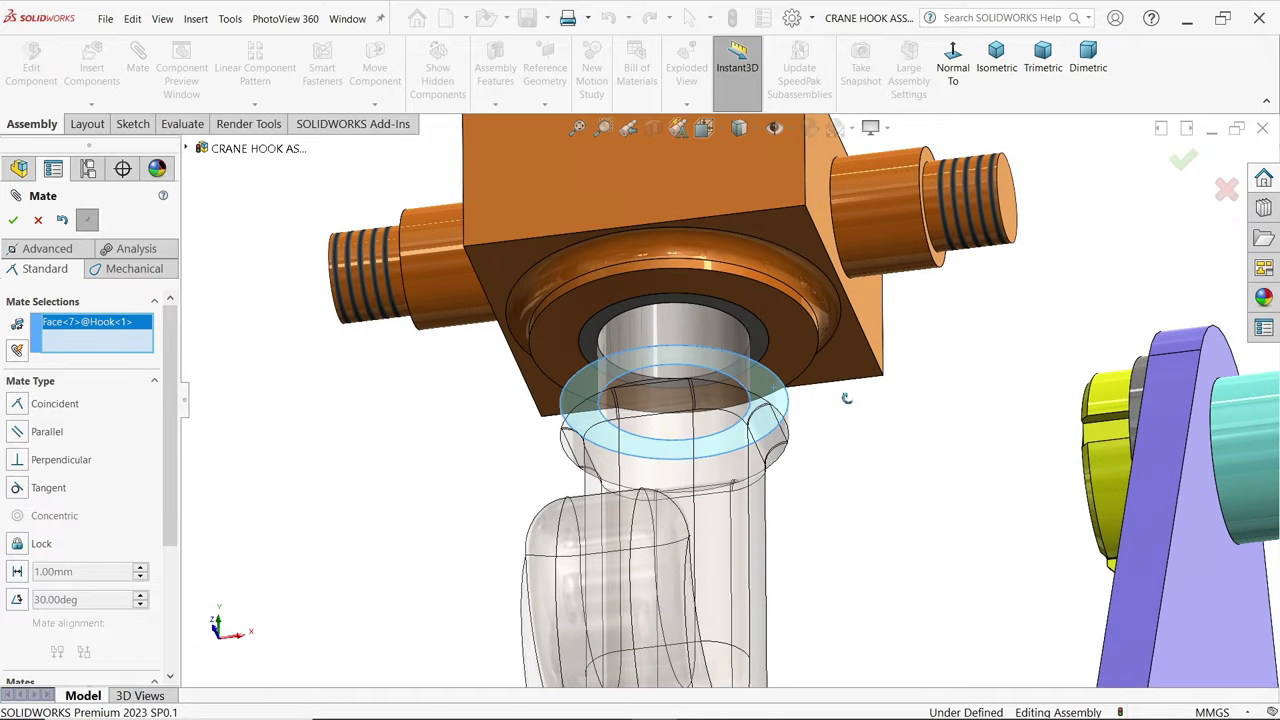
click(800, 347)
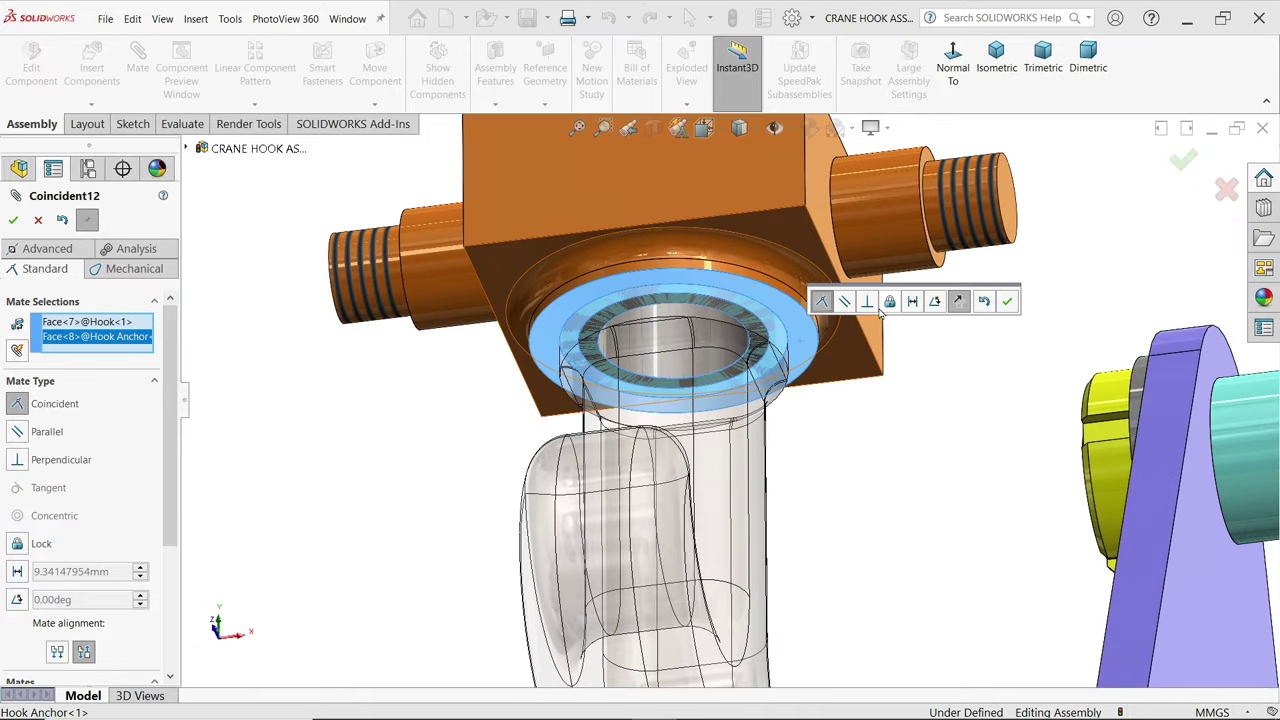
click(1007, 301)
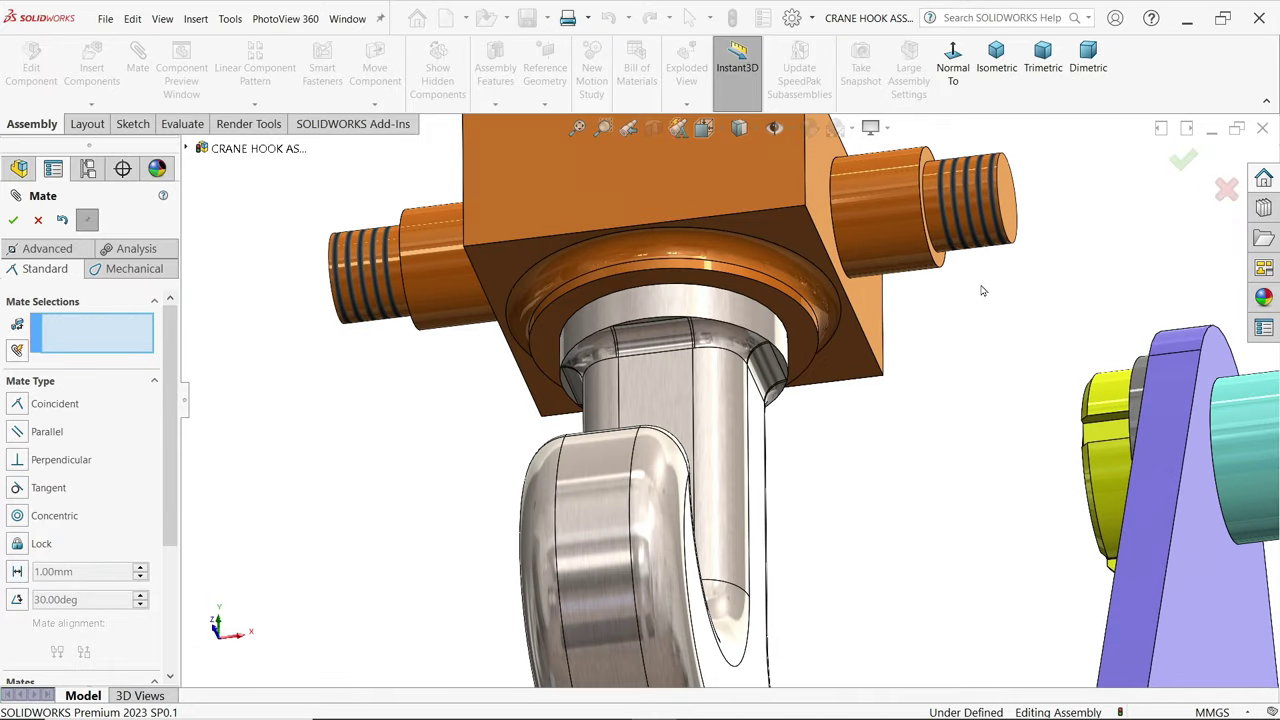
key(ctrl+7)
- Mate the anchor pin concentric with the End Bush hole
middle_drag(898, 401, 910, 448)
scroll(838, 476, down, 3)
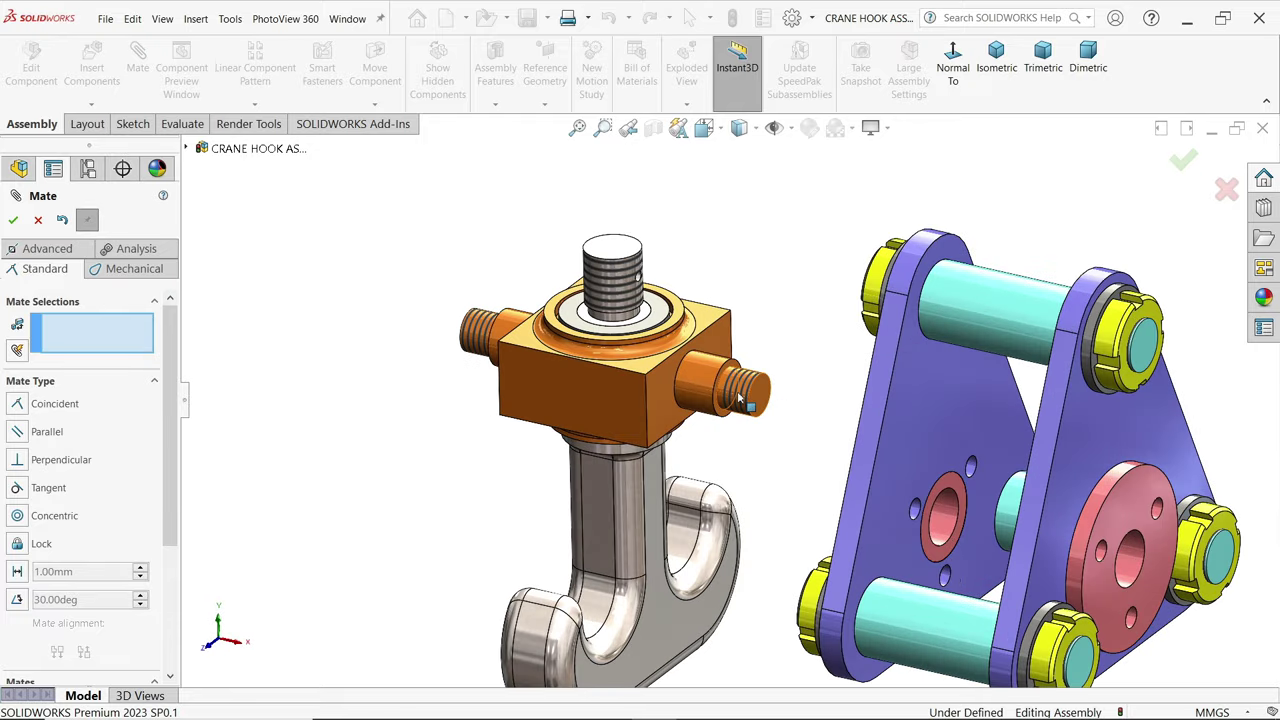
click(701, 392)
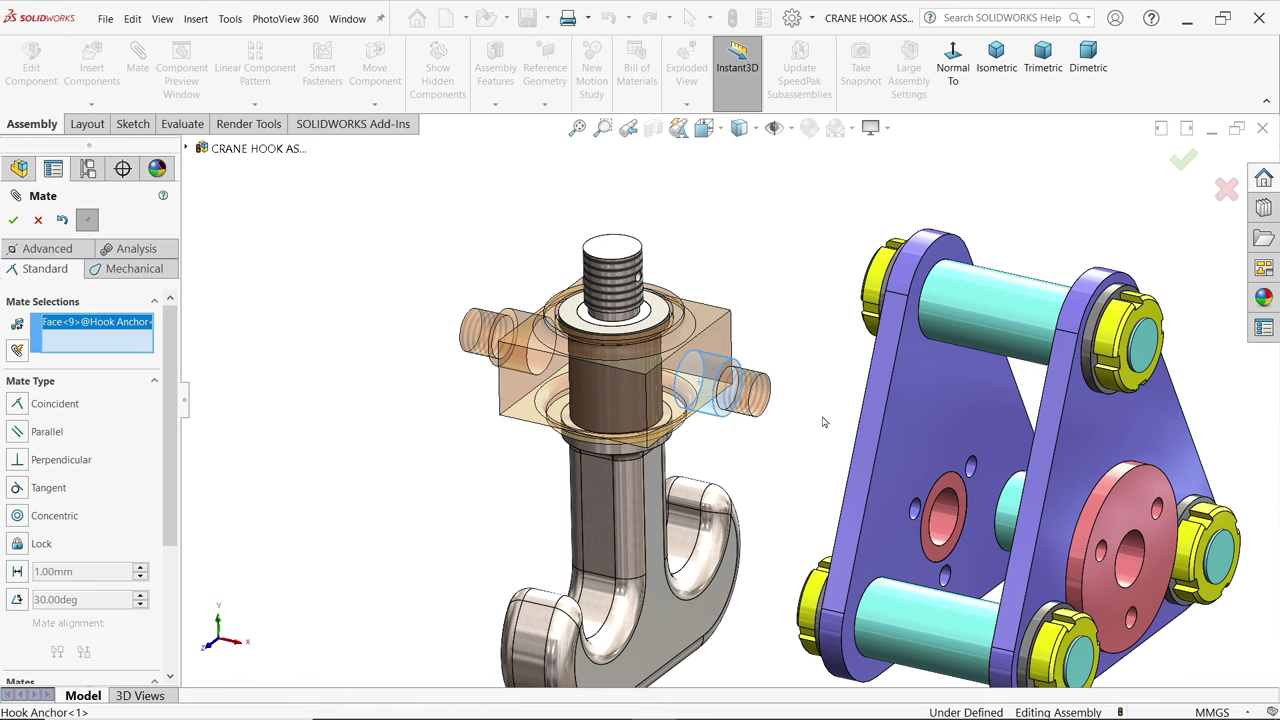
click(1130, 570)
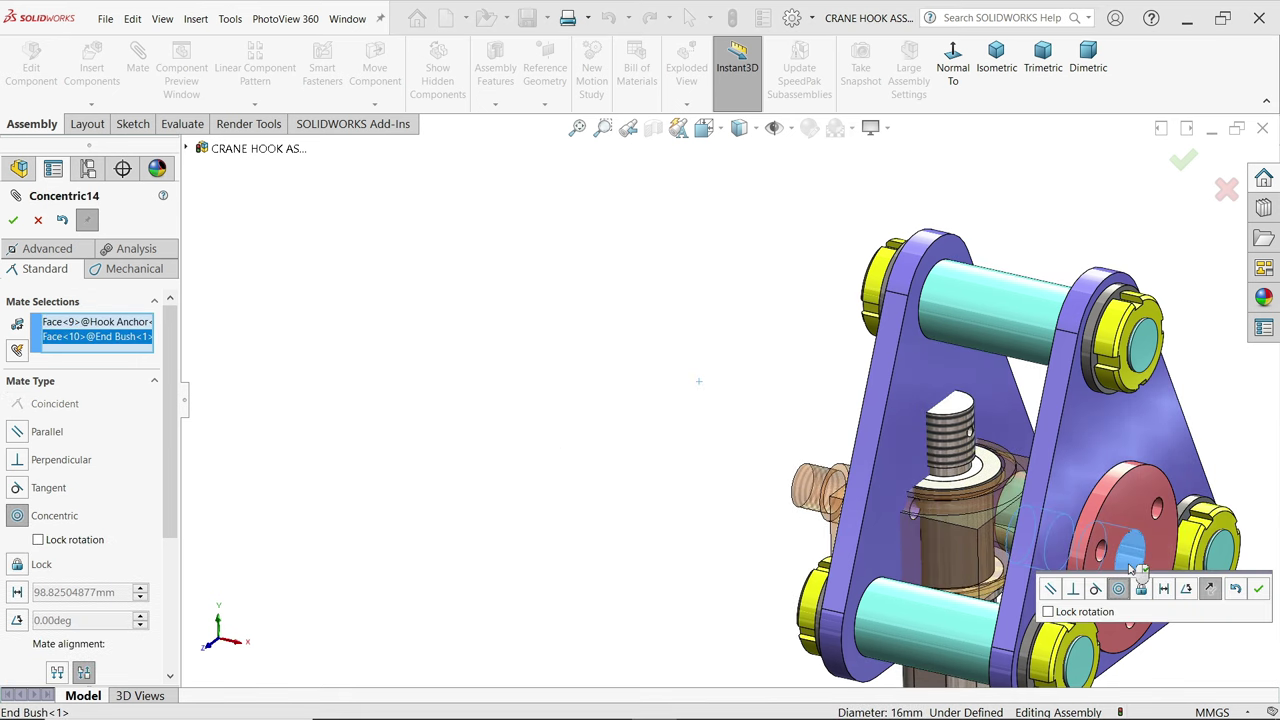
click(1258, 592)
- Start an advanced Width mate and pick both support plates' inner faces
scroll(963, 486, down, 3)
scroll(963, 486, up, 1)
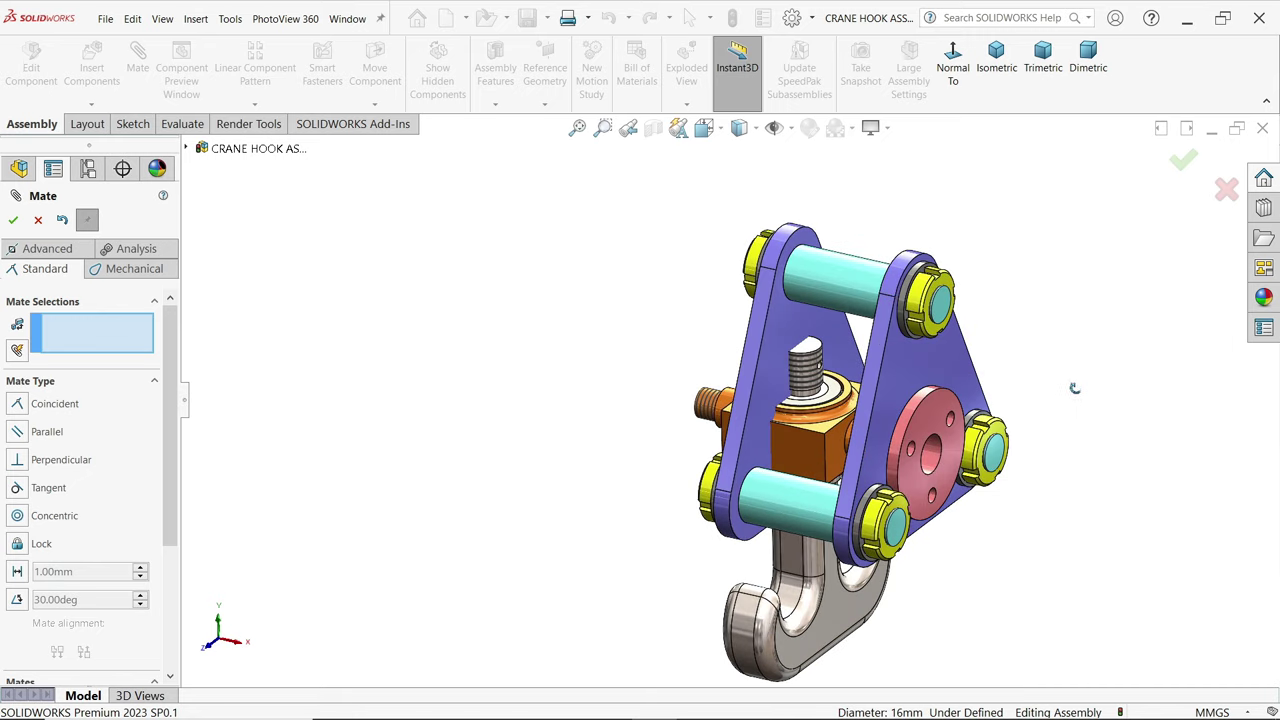
middle_drag(1075, 388, 1068, 396)
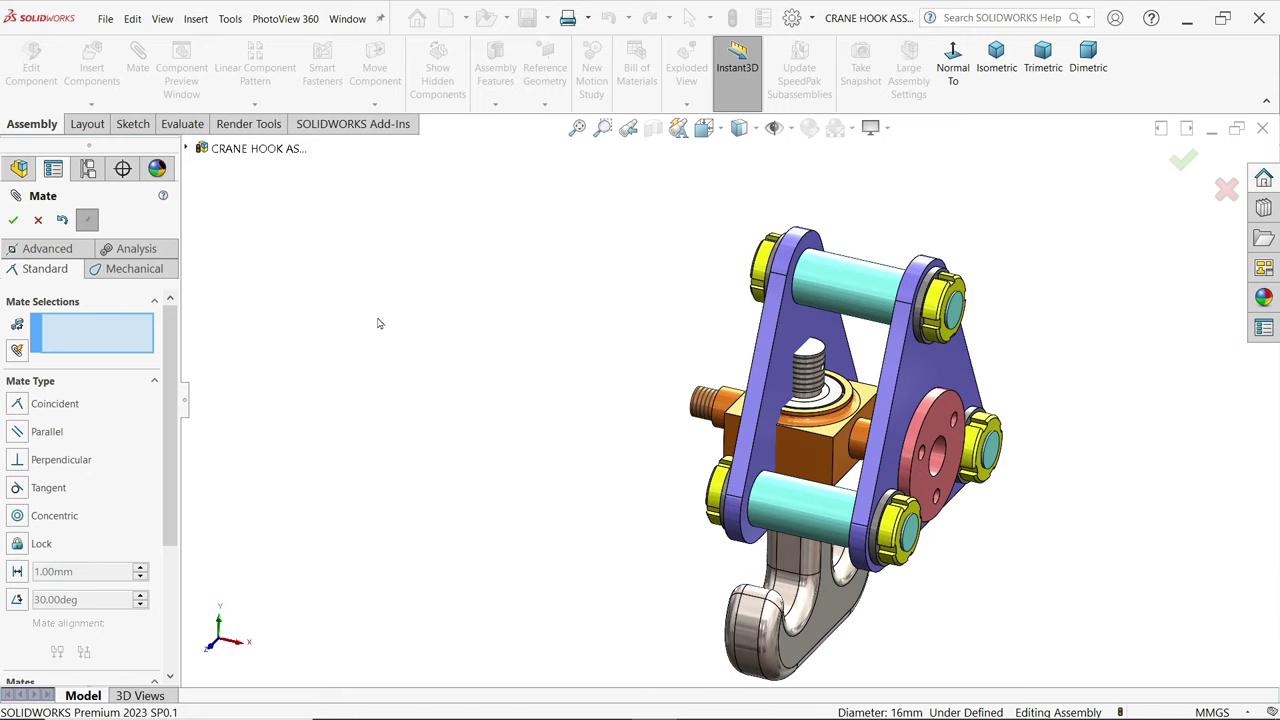
click(44, 250)
click(44, 452)
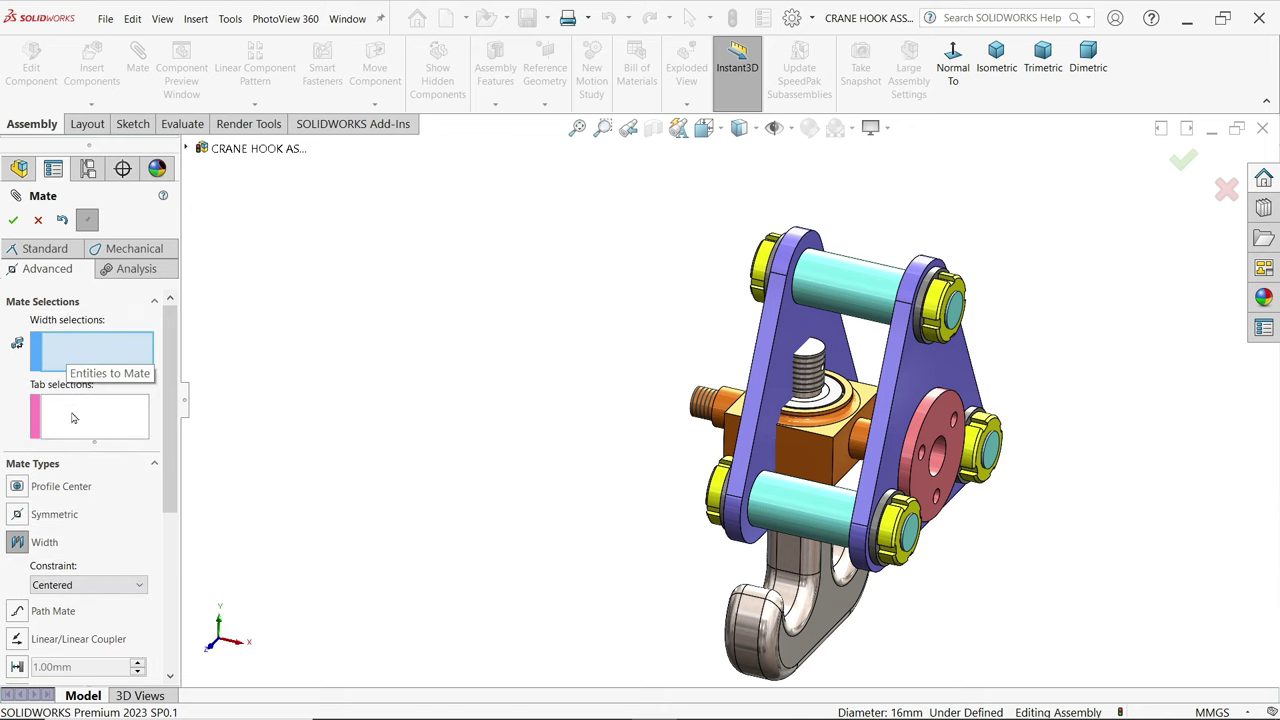
scroll(803, 415, down, 3)
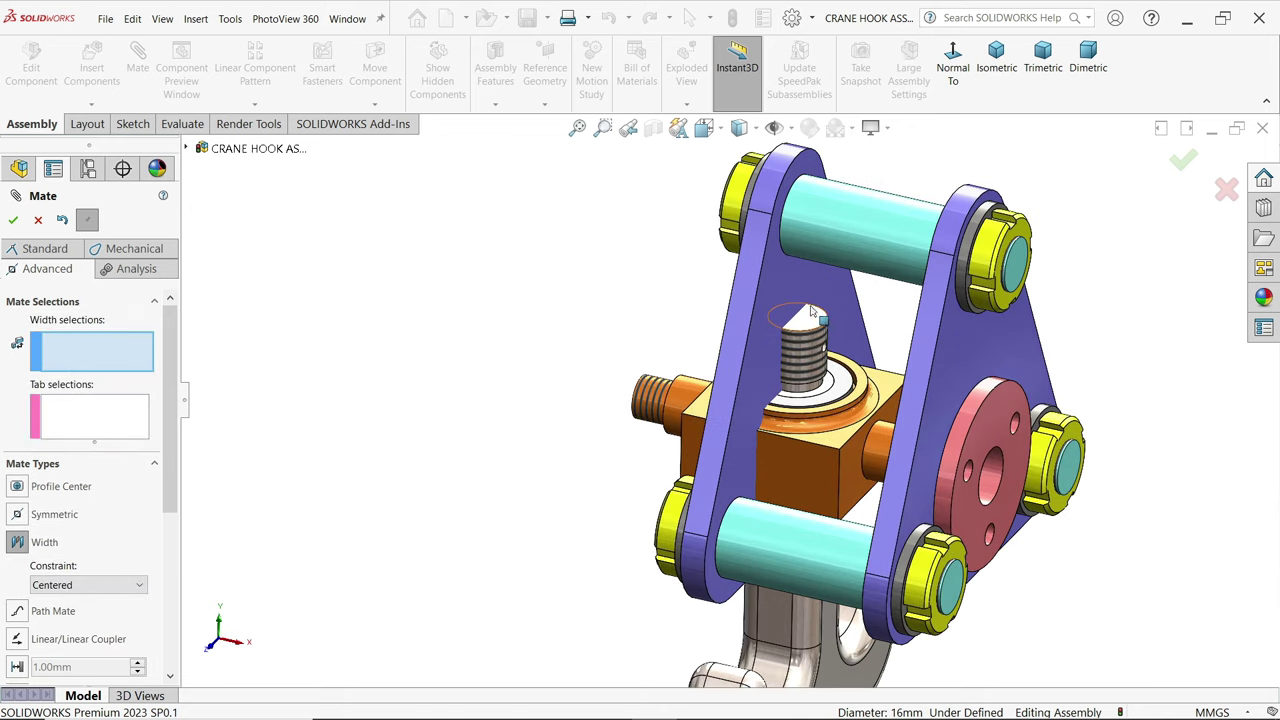
click(783, 281)
middle_drag(810, 302, 949, 326)
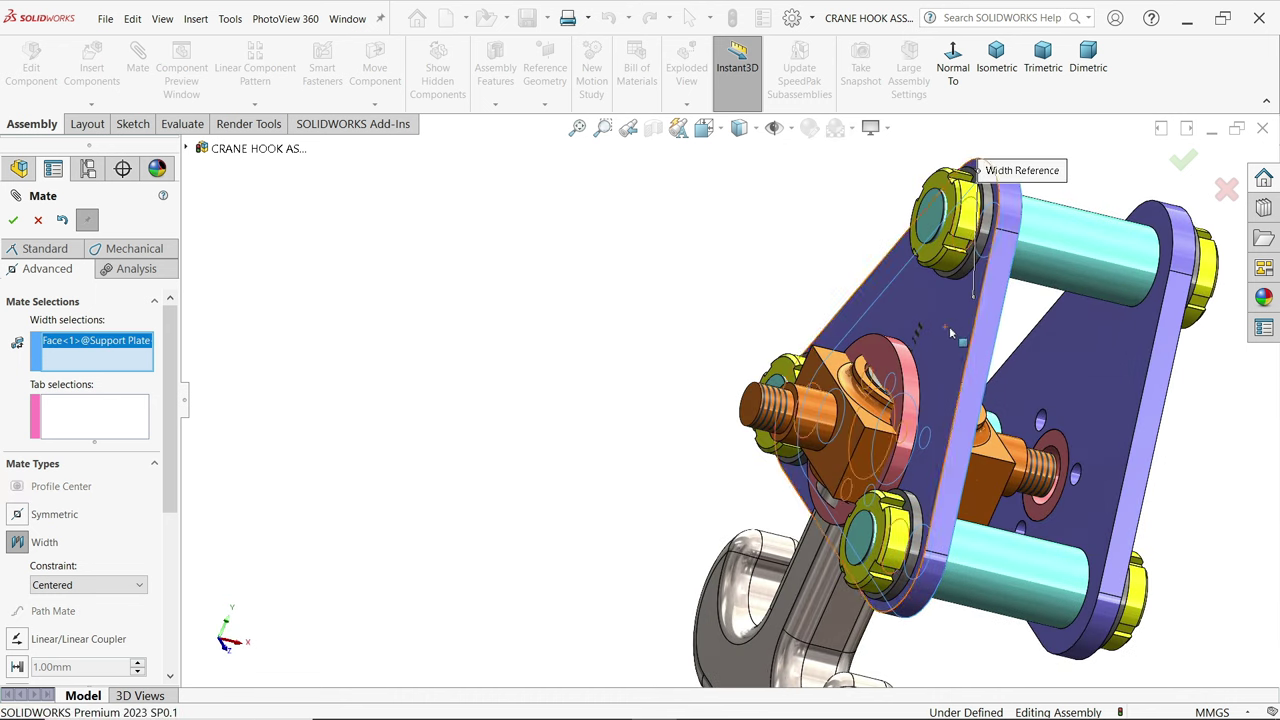
click(967, 372)
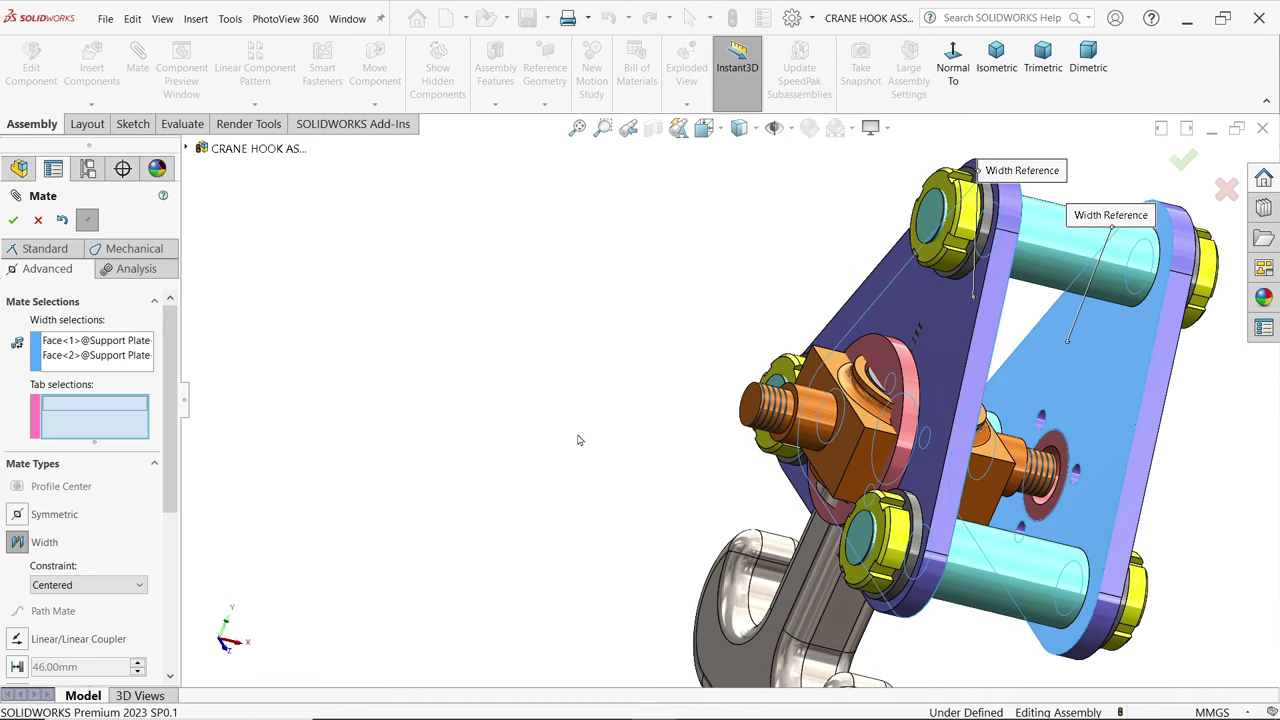
- Pick both side faces of the Hook Anchor and commit the centring width mate
click(835, 459)
middle_drag(674, 504, 746, 478)
middle_drag(868, 480, 990, 445)
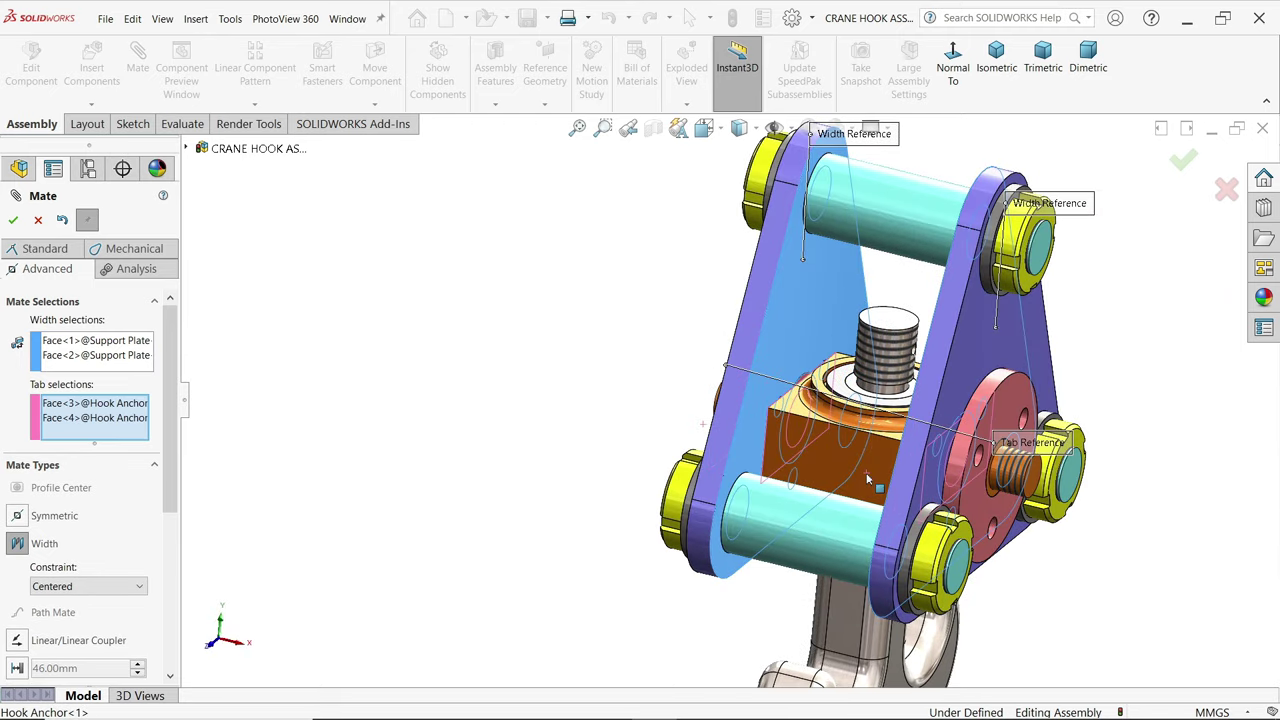
click(992, 444)
middle_drag(1120, 382, 1150, 377)
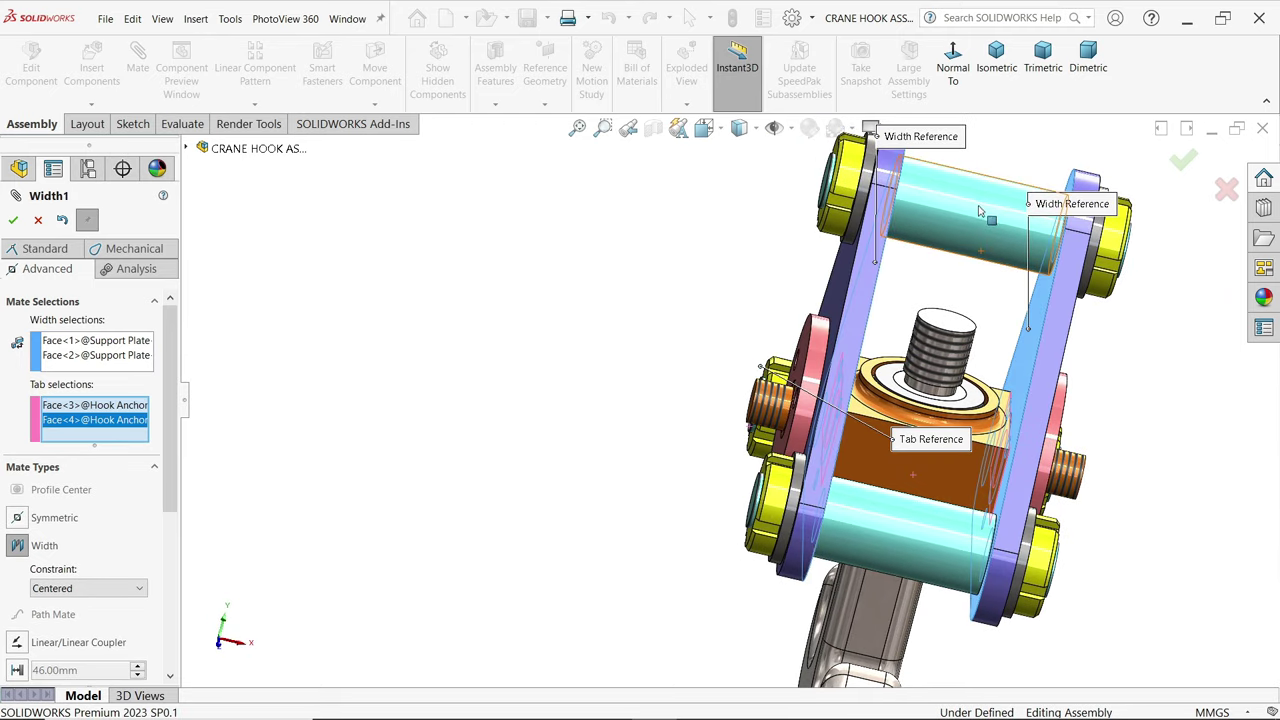
click(13, 221)
- Finish mating and drag the hook anchor and hook to test that they pivot
key(Escape)
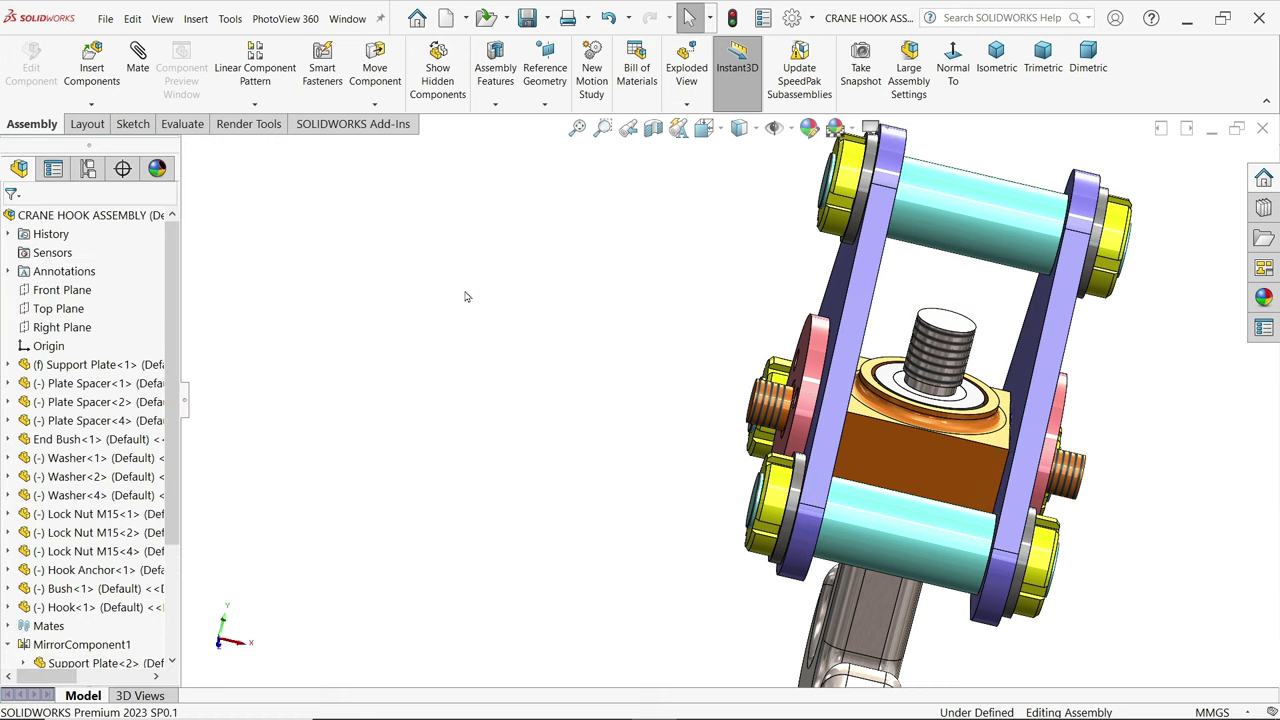
key(f)
middle_drag(691, 437, 655, 450)
scroll(655, 450, down, 3)
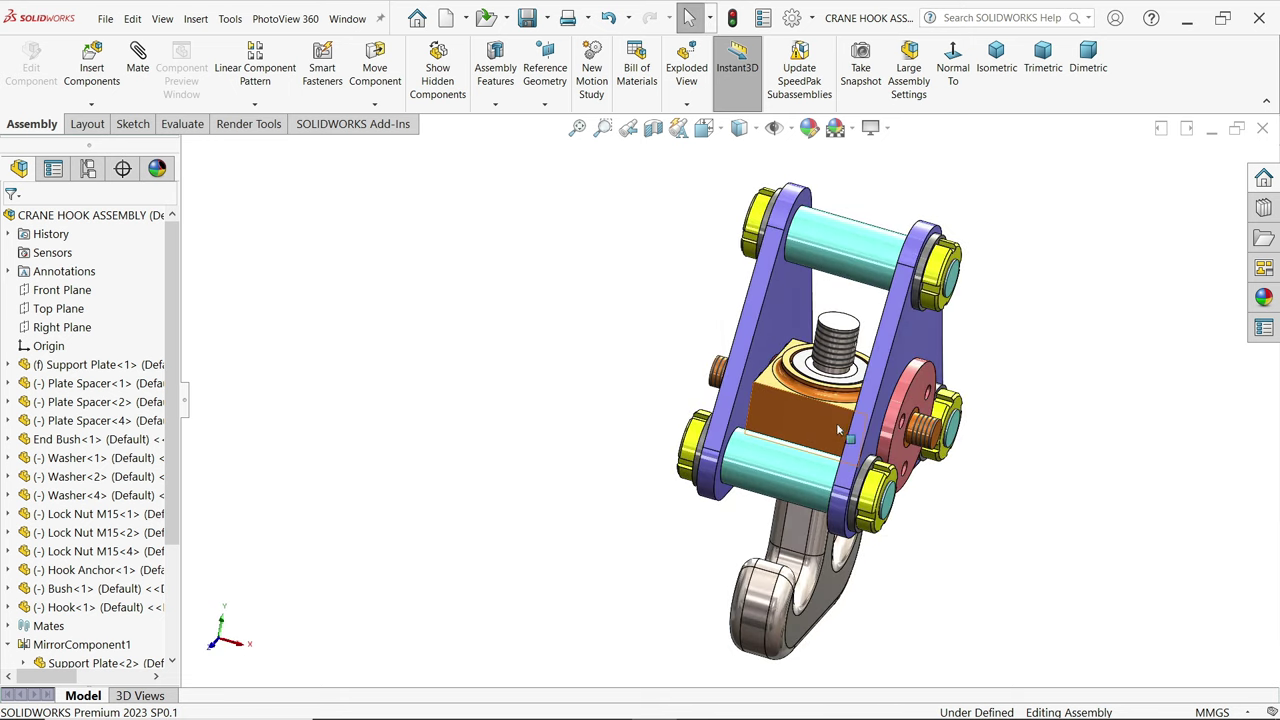
drag(838, 430, 812, 440)
drag(808, 500, 795, 536)
key(Escape)
- In the Right view, swing the hook about its pin round to the plate's right side
key(ctrl+4)
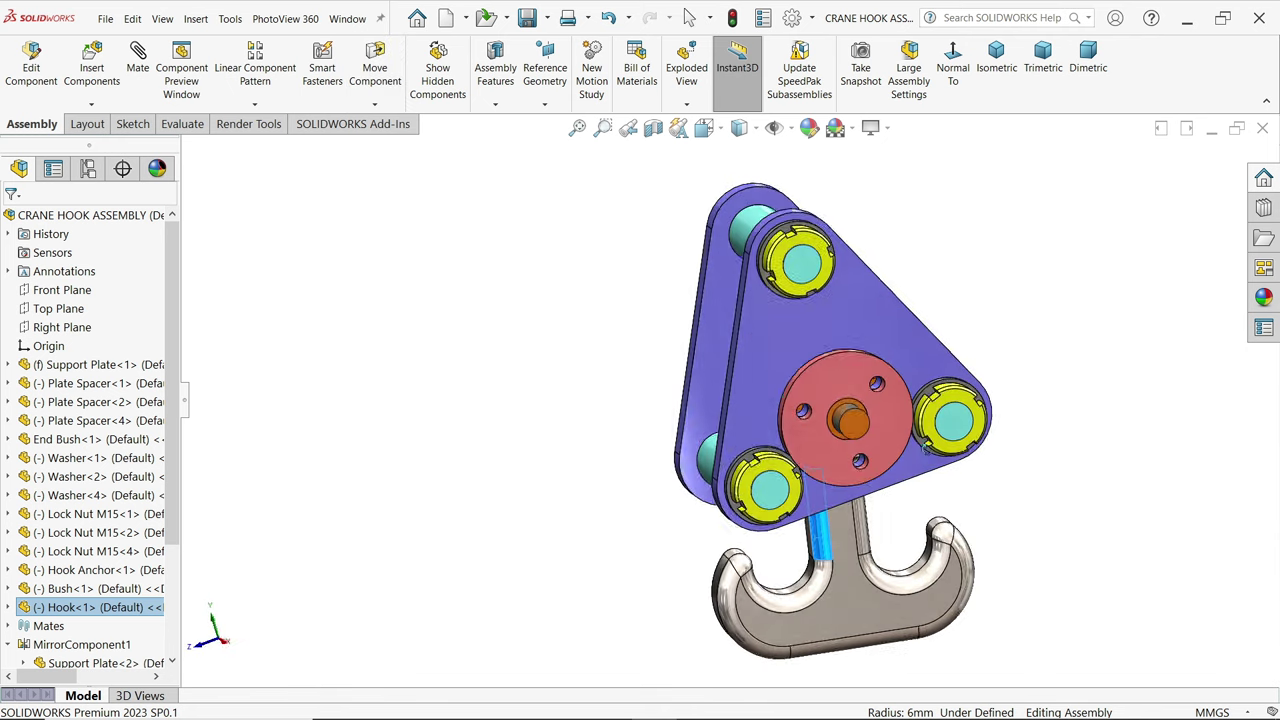
drag(864, 610, 871, 614)
key(Escape)
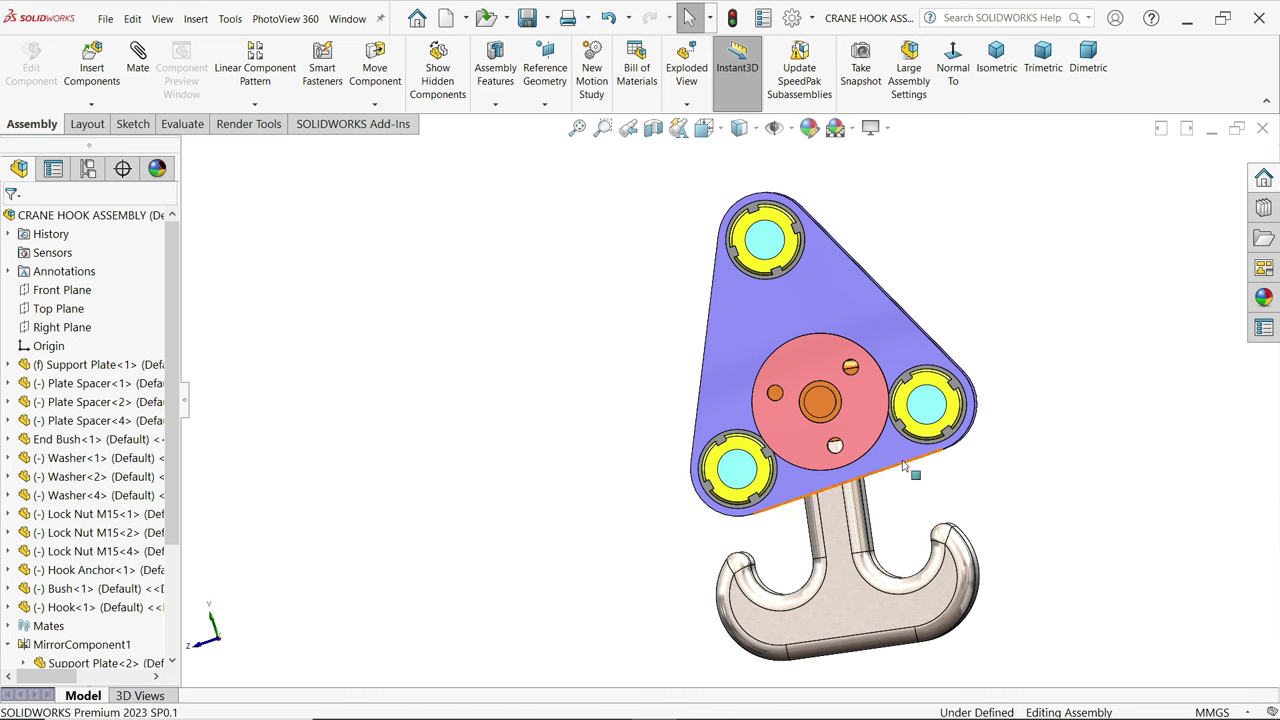
drag(820, 405, 823, 515)
key(Escape)
key(ctrl+1)
key(Escape)
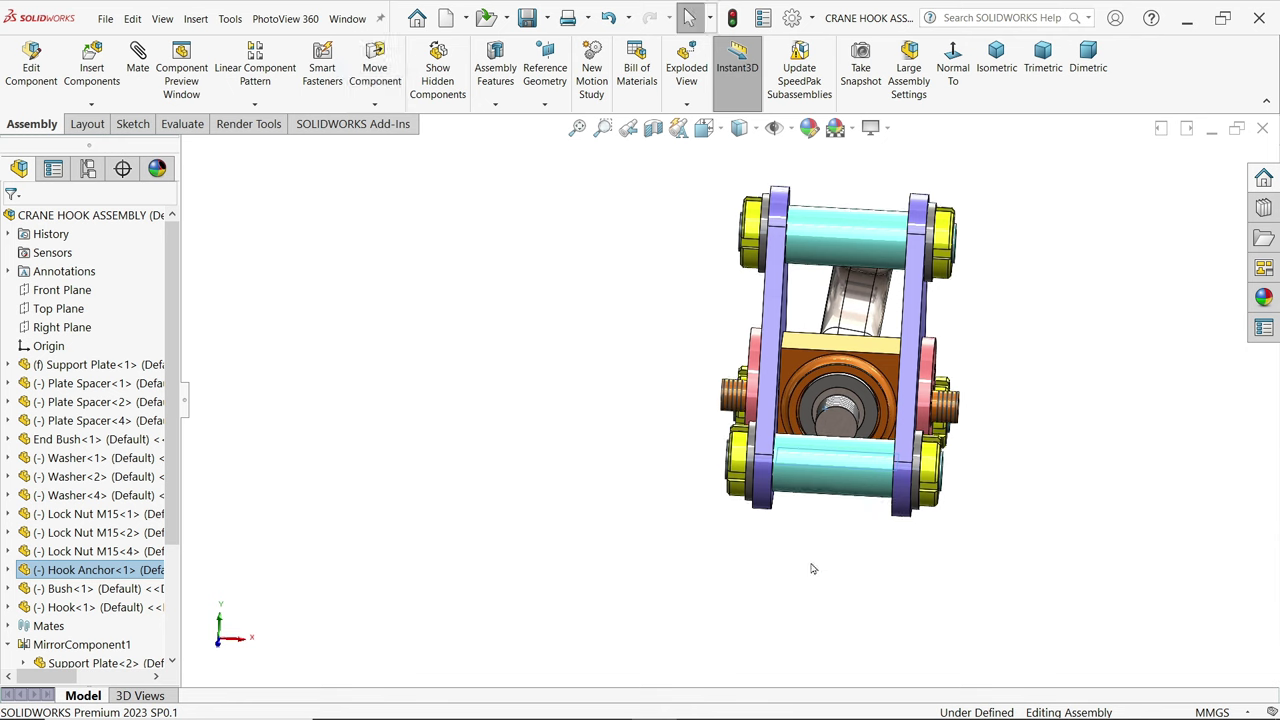
- Swing the hook down below the plates and orbit to an oblique view
middle_drag(812, 568, 773, 348)
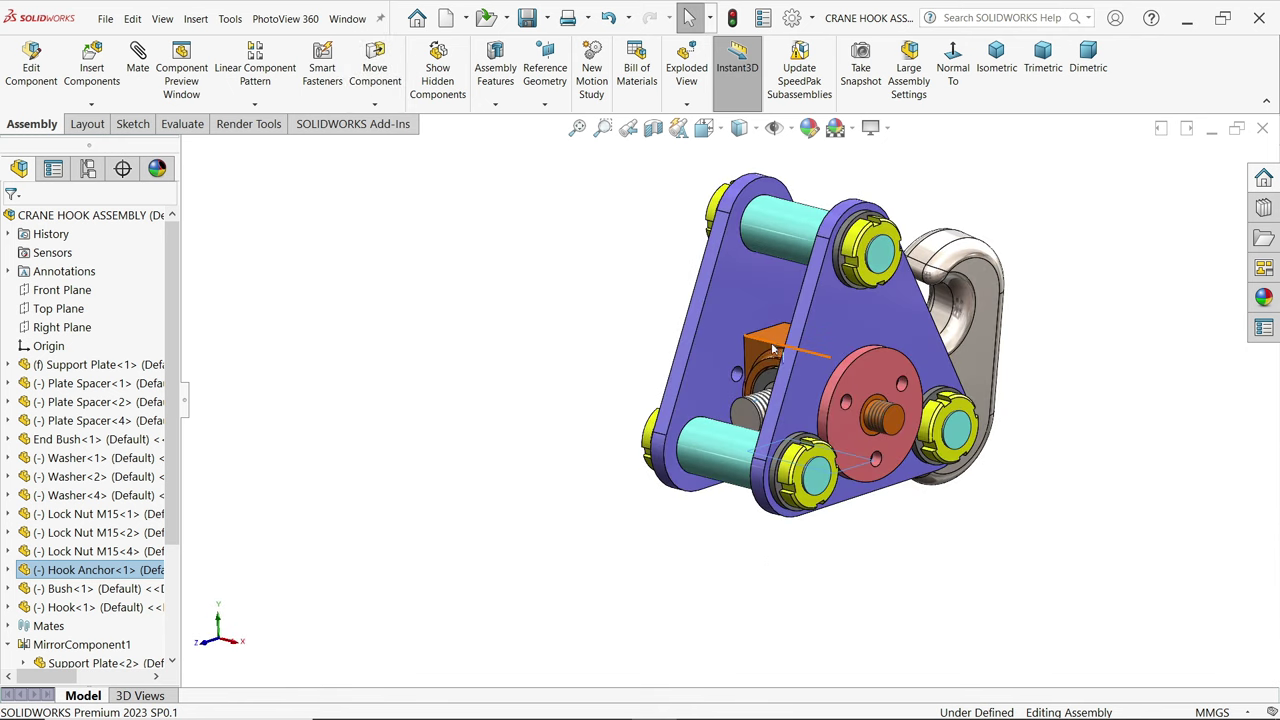
drag(757, 354, 888, 339)
key(Escape)
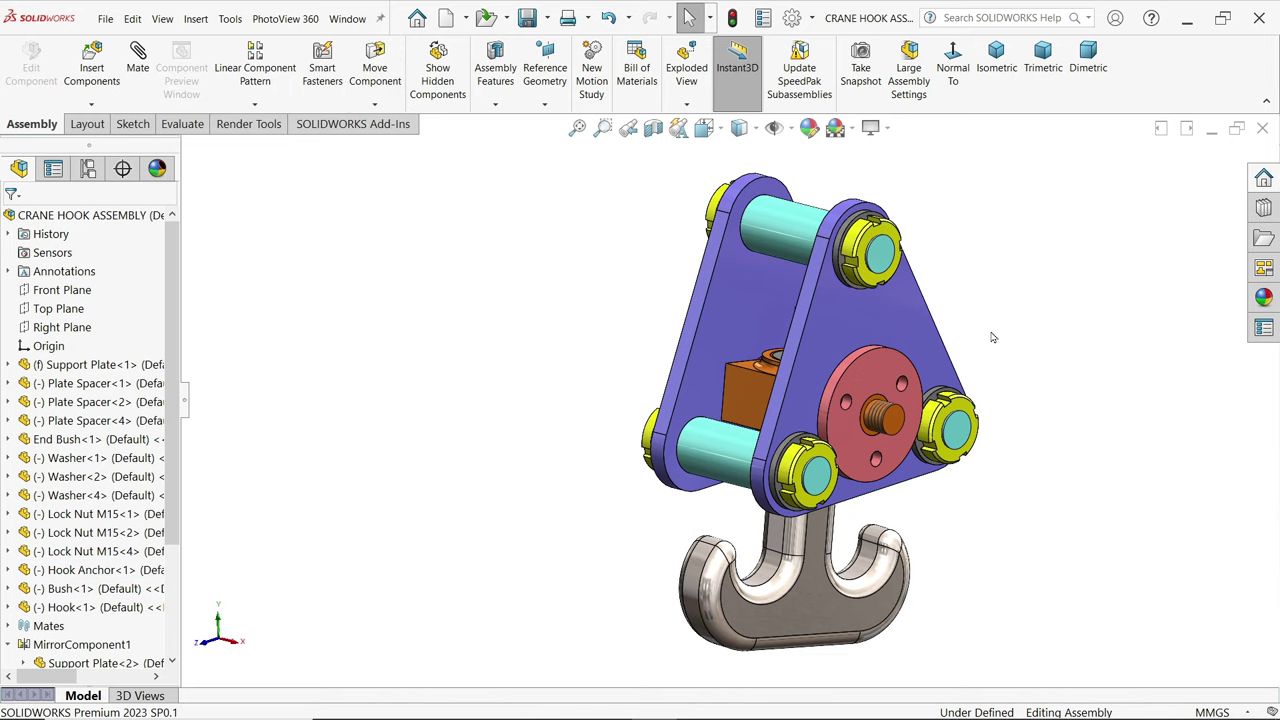
key(ctrl+1)
middle_drag(983, 356, 818, 420)
scroll(826, 390, down, 2)
scroll(822, 421, down, 3)
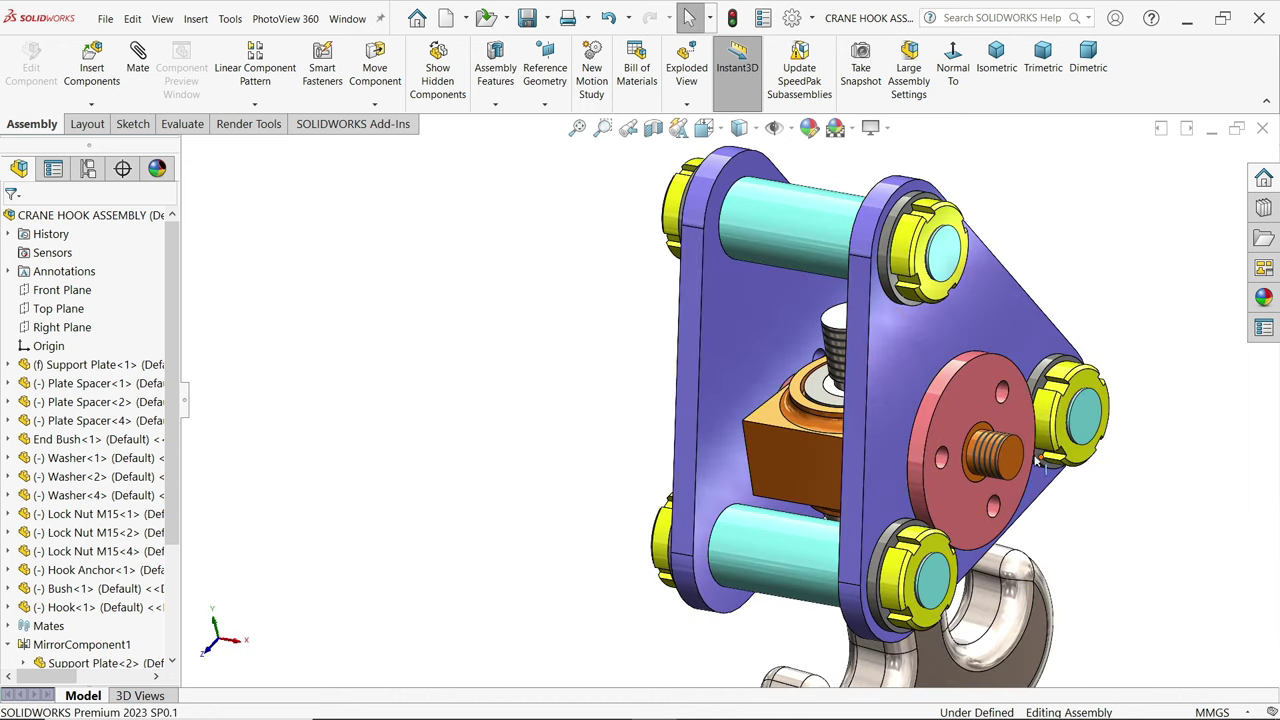
- Insert a Lock Nut M12, rotated 90° about Y, beside the End Bush's threaded stud
click(91, 62)
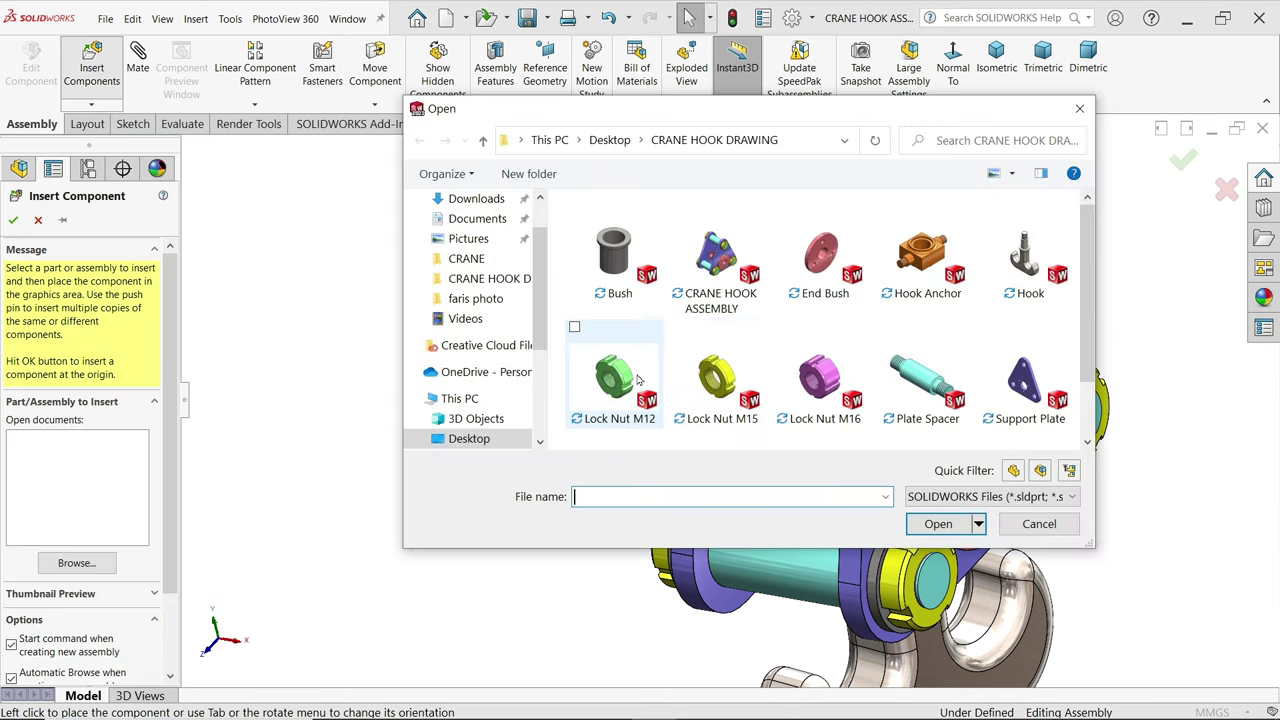
click(616, 378)
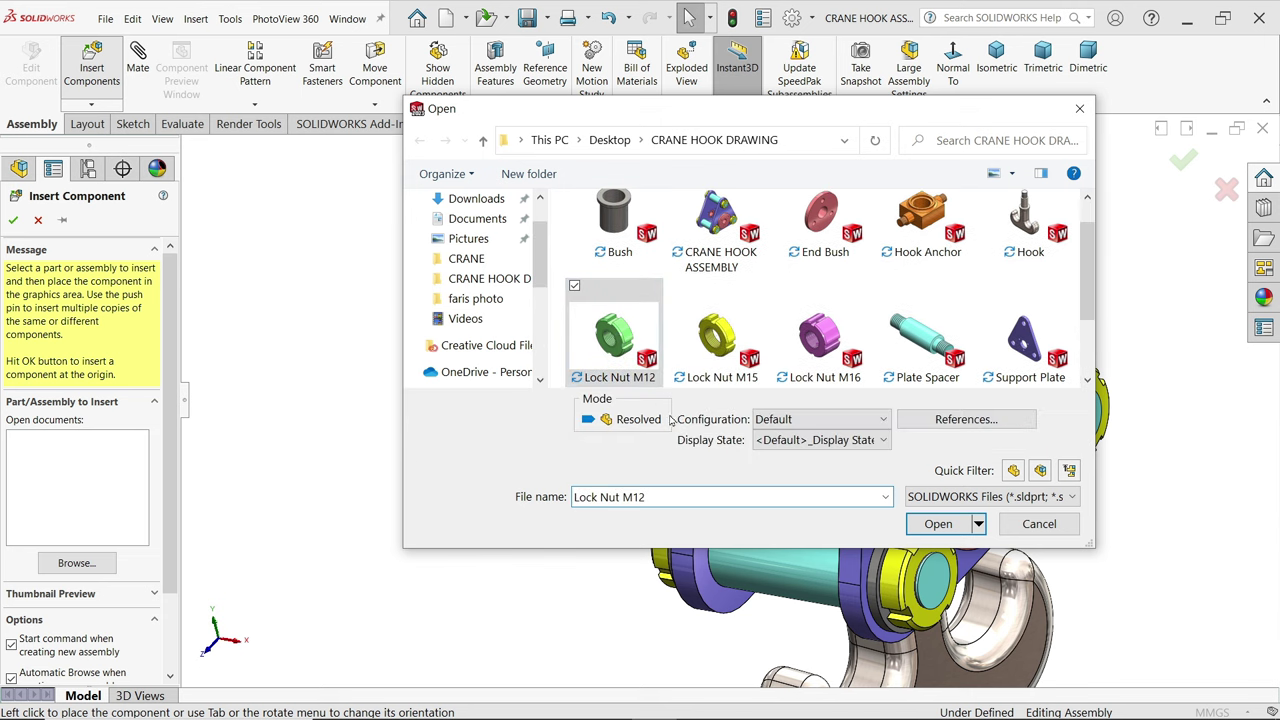
click(944, 525)
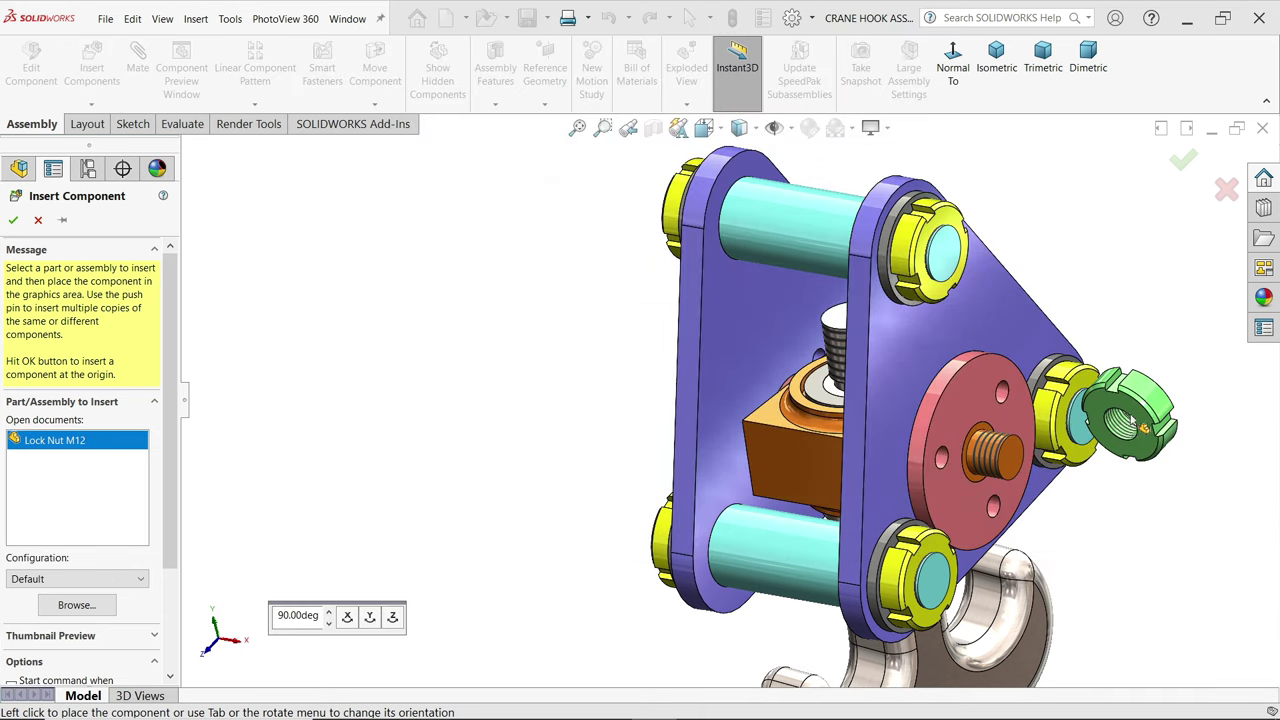
click(370, 617)
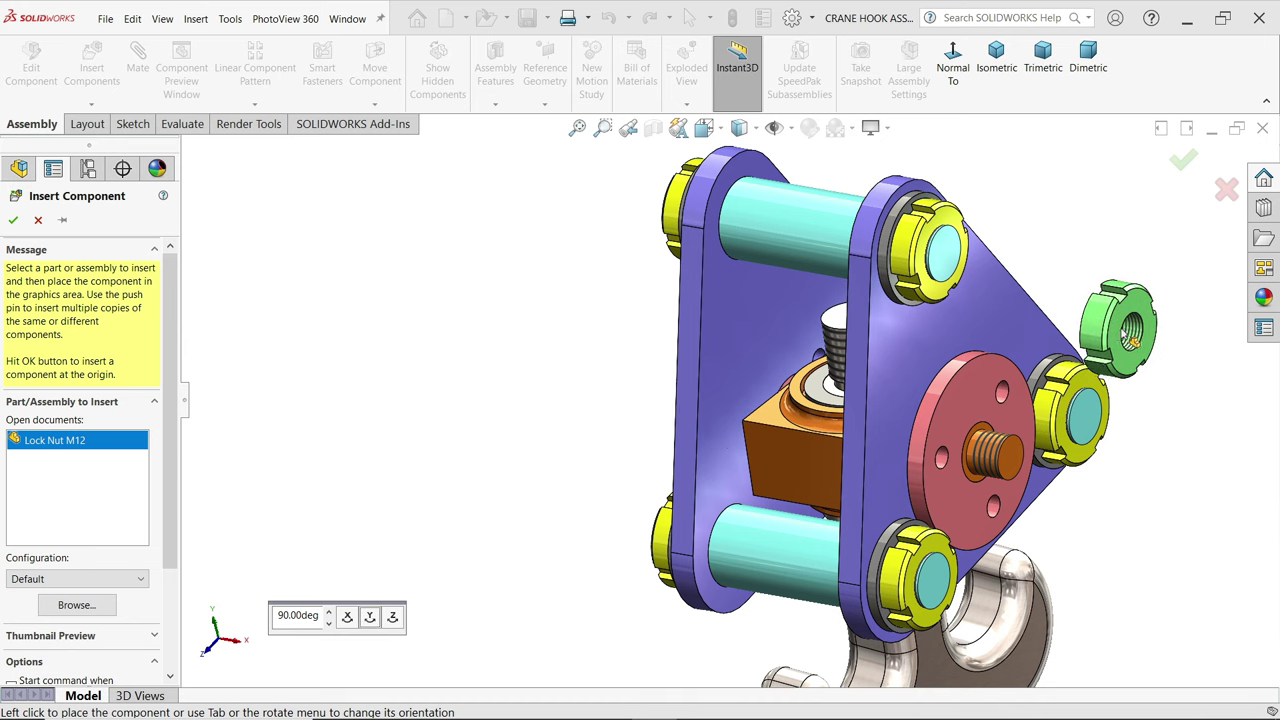
click(1133, 330)
scroll(1047, 388, down, 3)
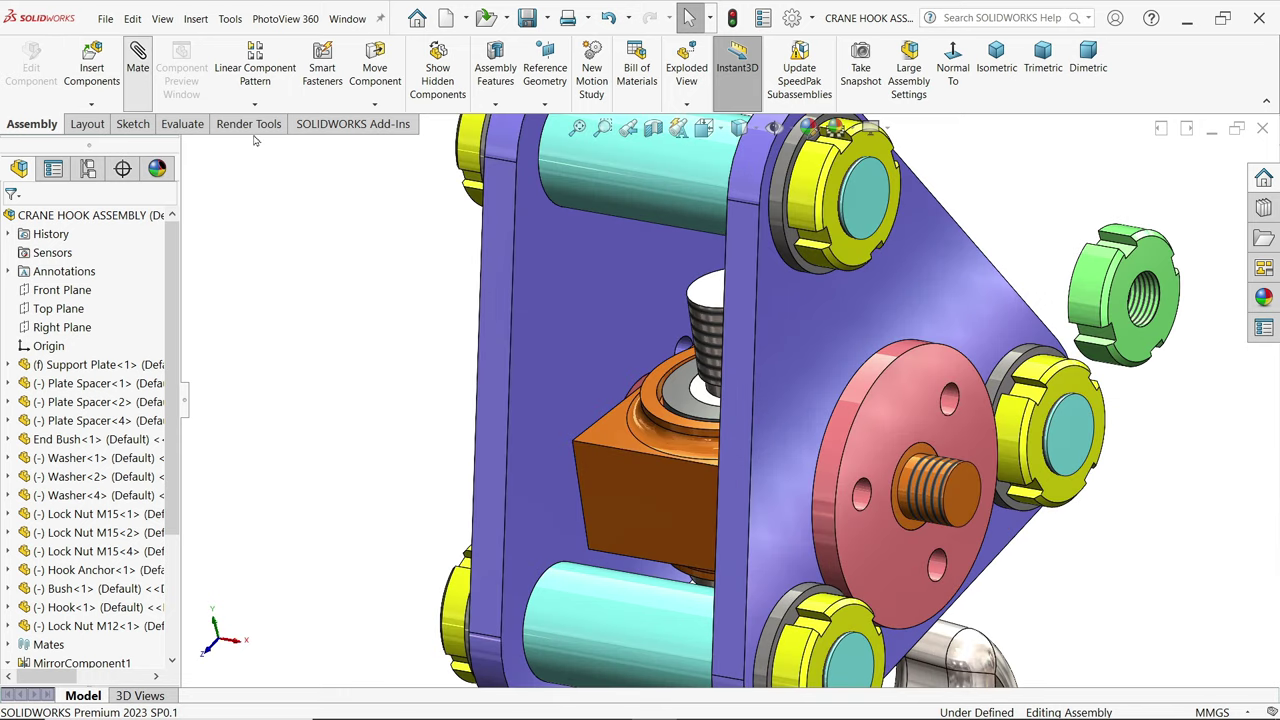
- Mate the Lock Nut M12 concentric with the End Bush's threaded stud
click(940, 485)
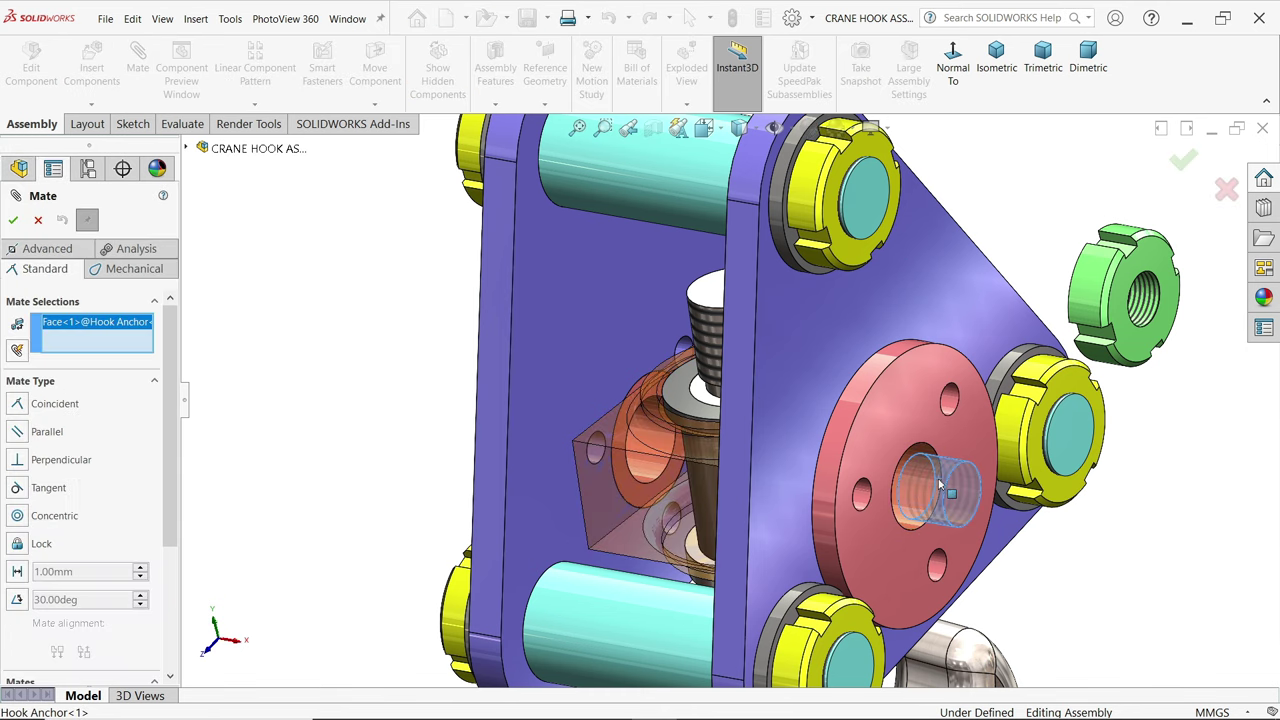
click(1143, 317)
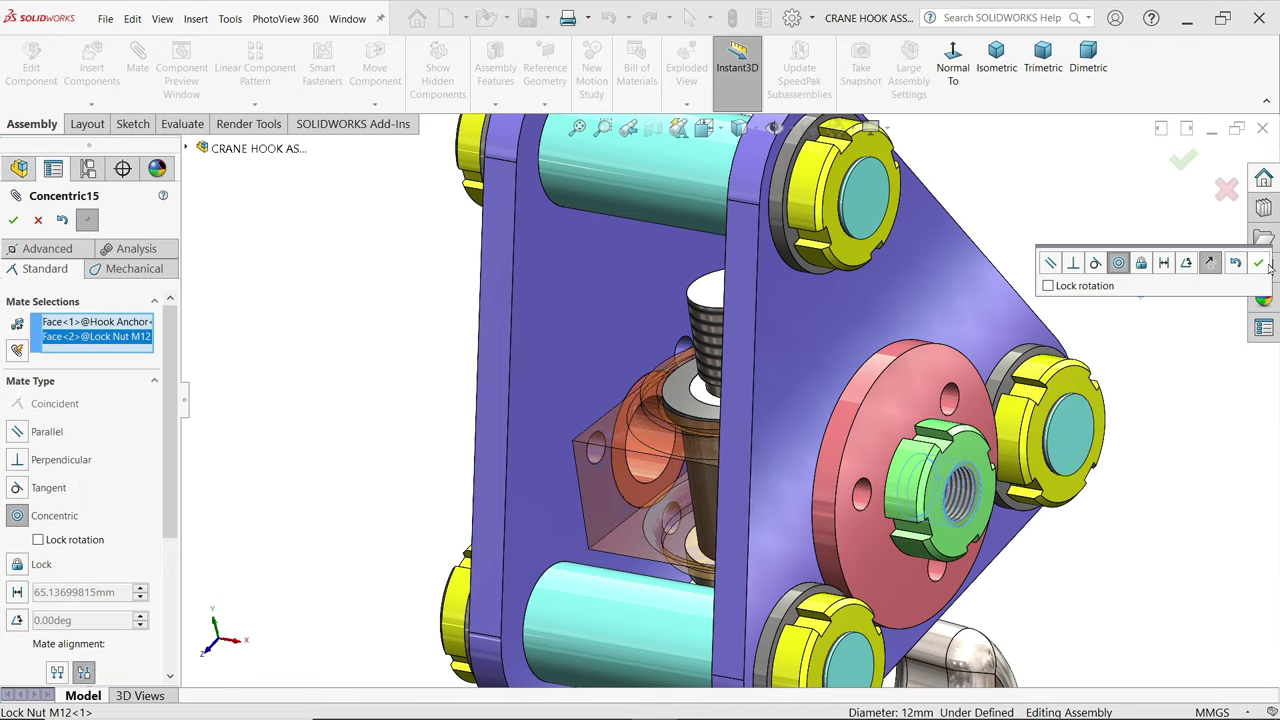
click(1262, 263)
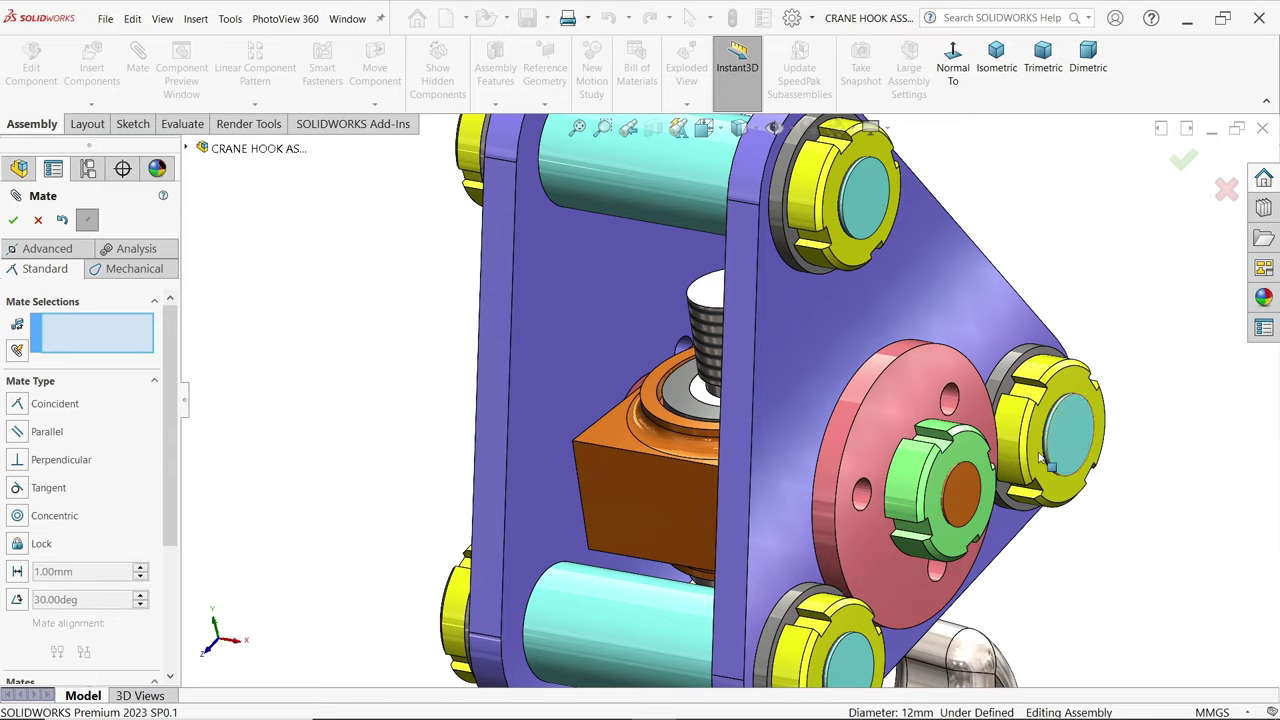
scroll(934, 486, down, 3)
drag(934, 487, 1000, 505)
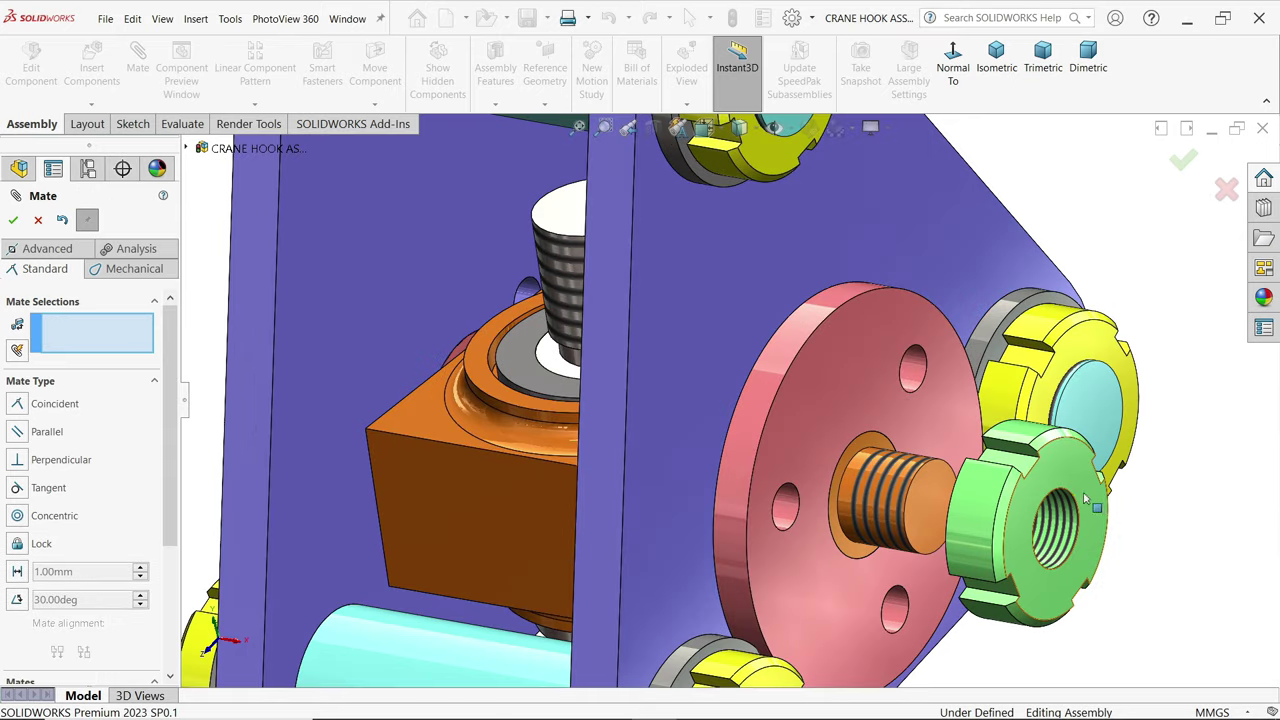
middle_drag(1000, 505, 849, 424)
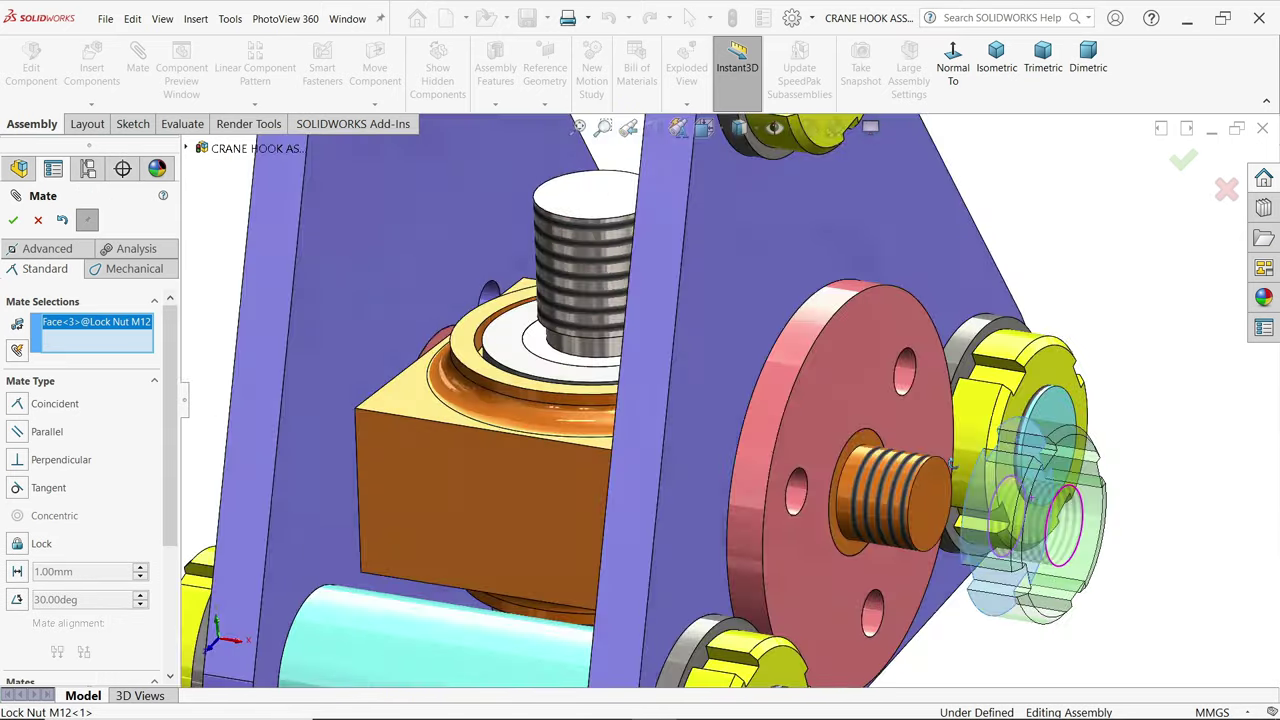
scroll(849, 424, down, 2)
- Seat the nut against the end bush face with a coincident mate
click(849, 424)
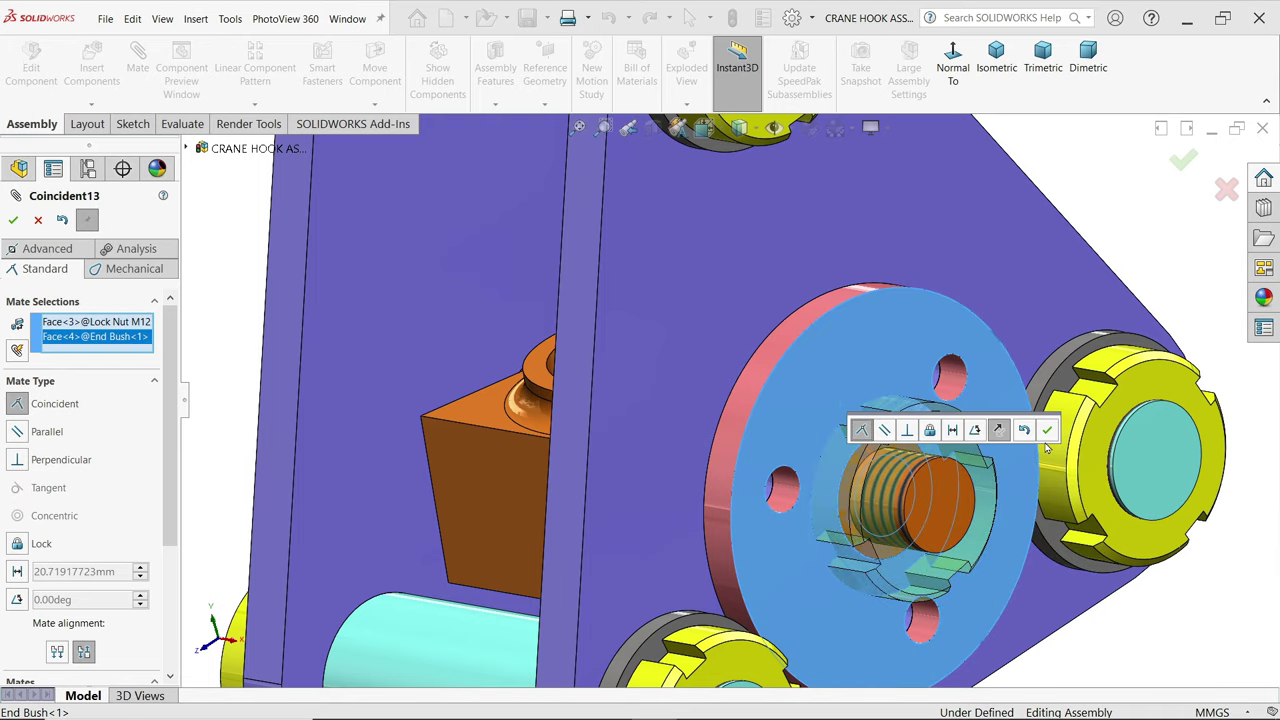
click(1047, 432)
mouse_move(1047, 432)
middle_down()
mouse_move(873, 463)
mouse_move(873, 452)
middle_up()
scroll(873, 463, down, 2)
scroll(873, 452, down, 2)
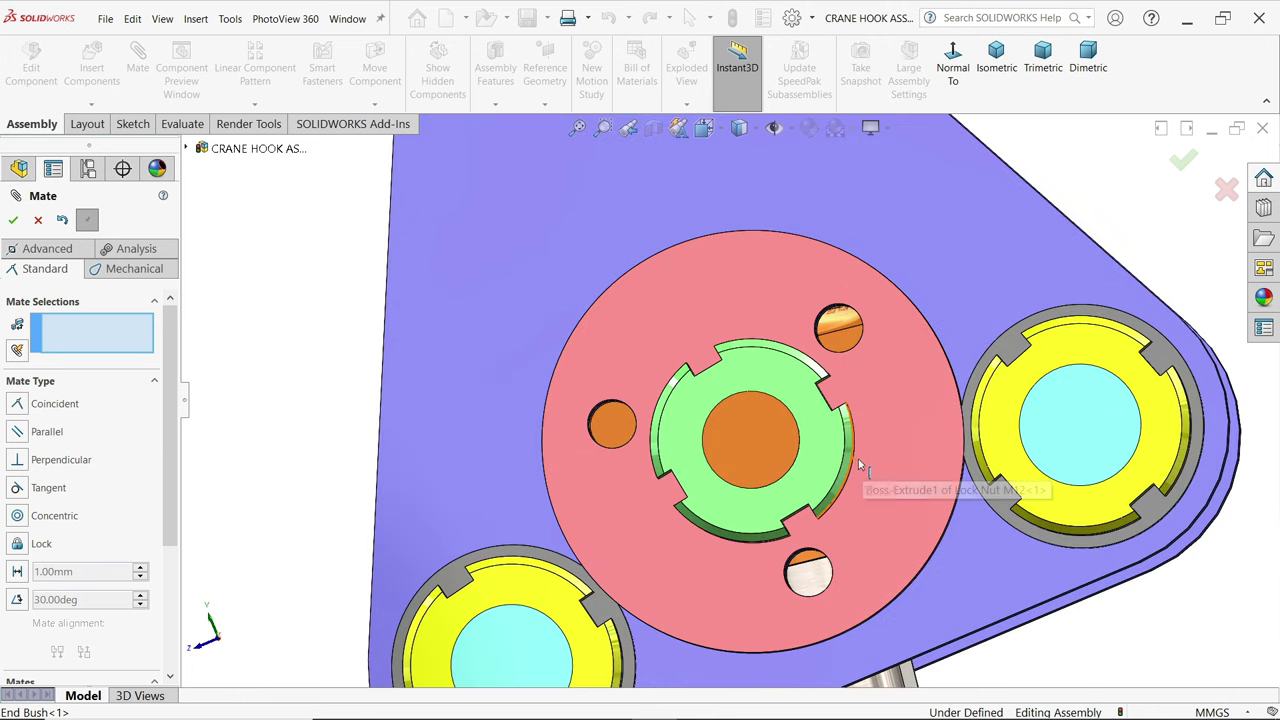
drag(845, 483, 843, 490)
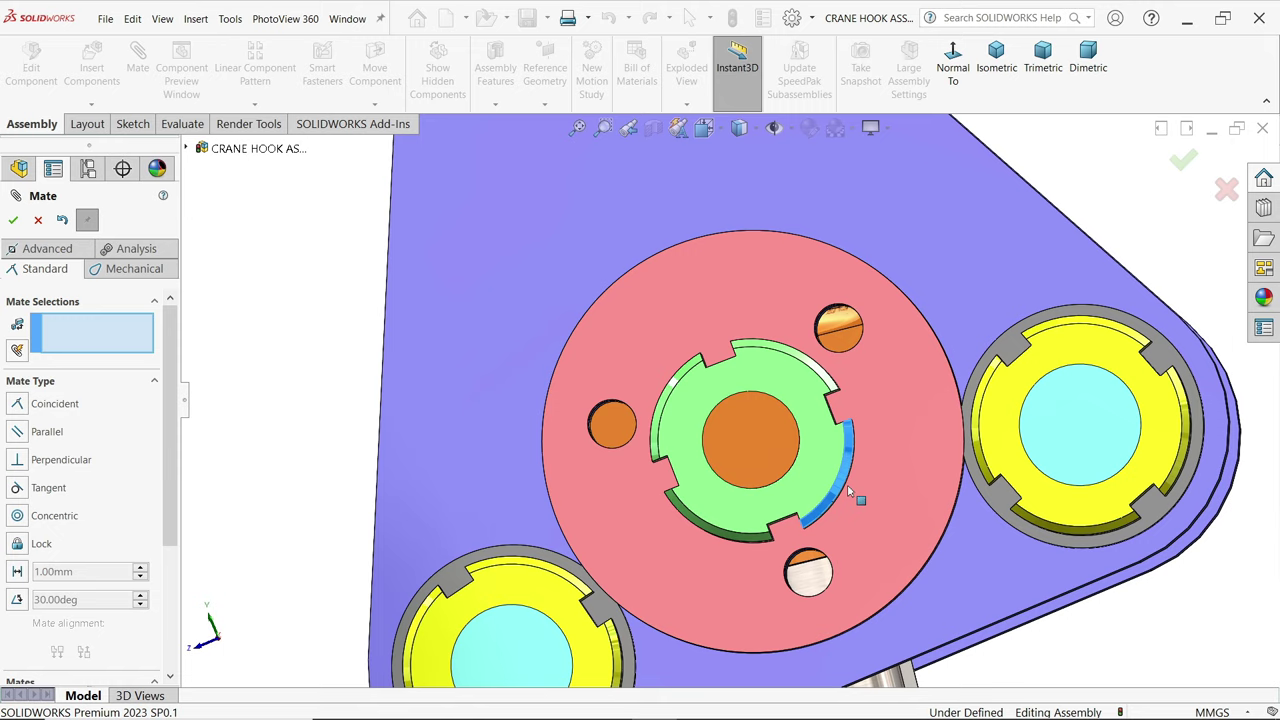
scroll(862, 480, up, 3)
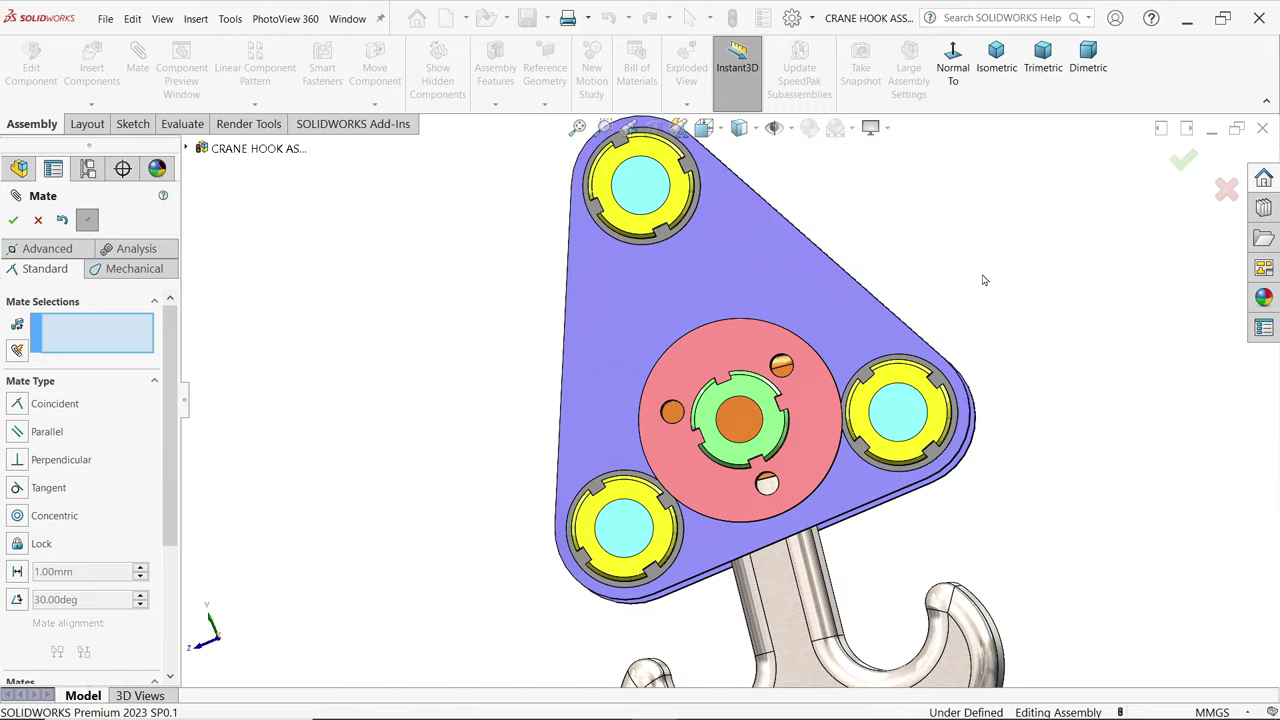
middle_drag(983, 280, 1045, 317)
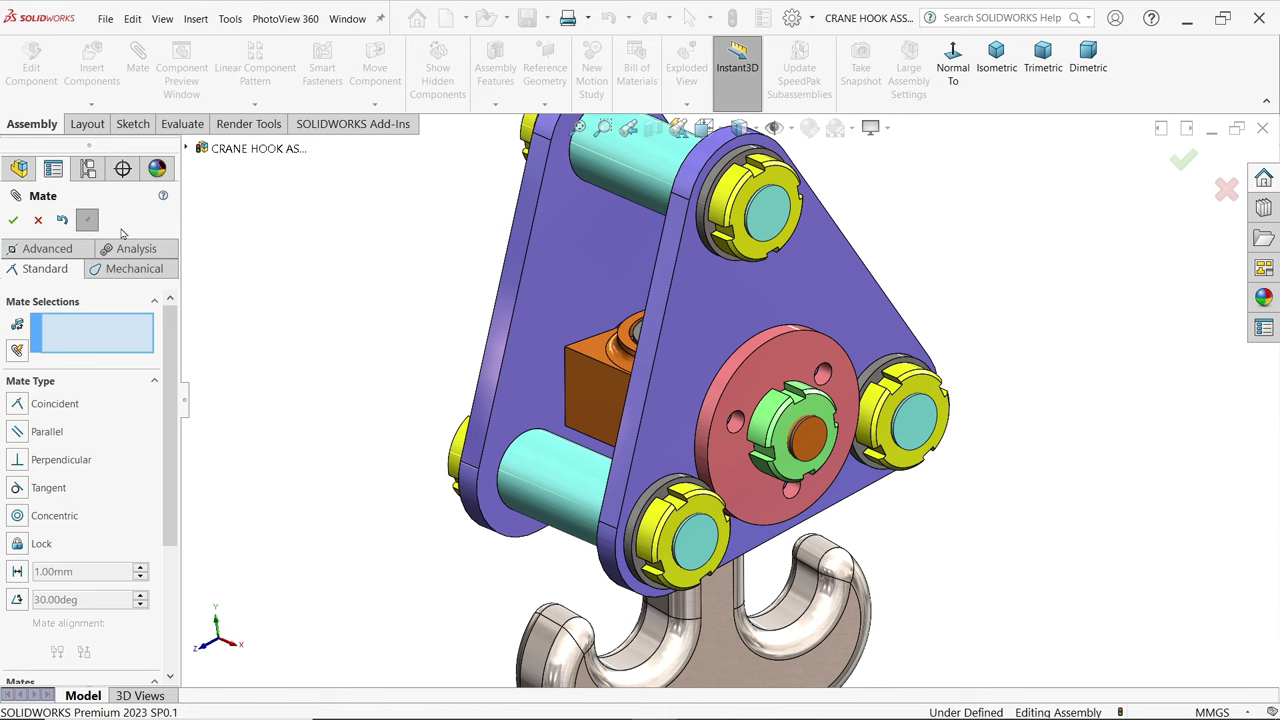
click(37, 222)
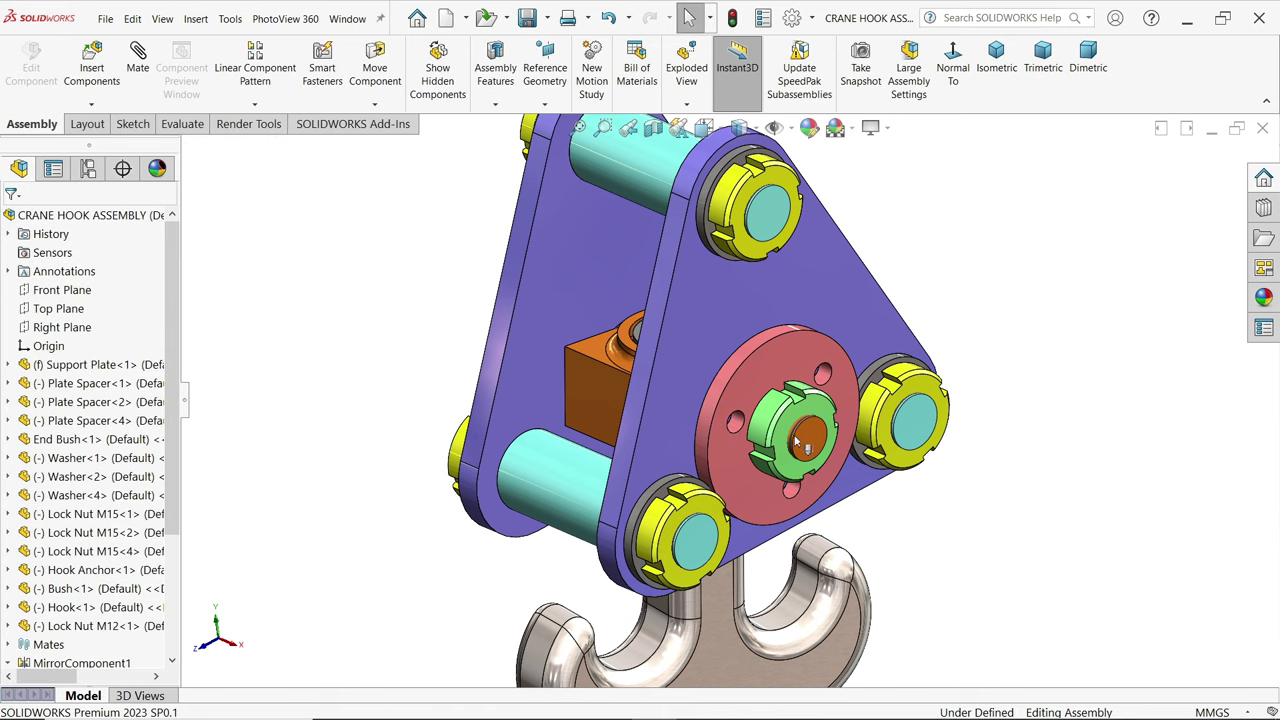
- Add in the Toolbox library from the Design Library
scroll(797, 441, down, 2)
scroll(785, 485, down, 2)
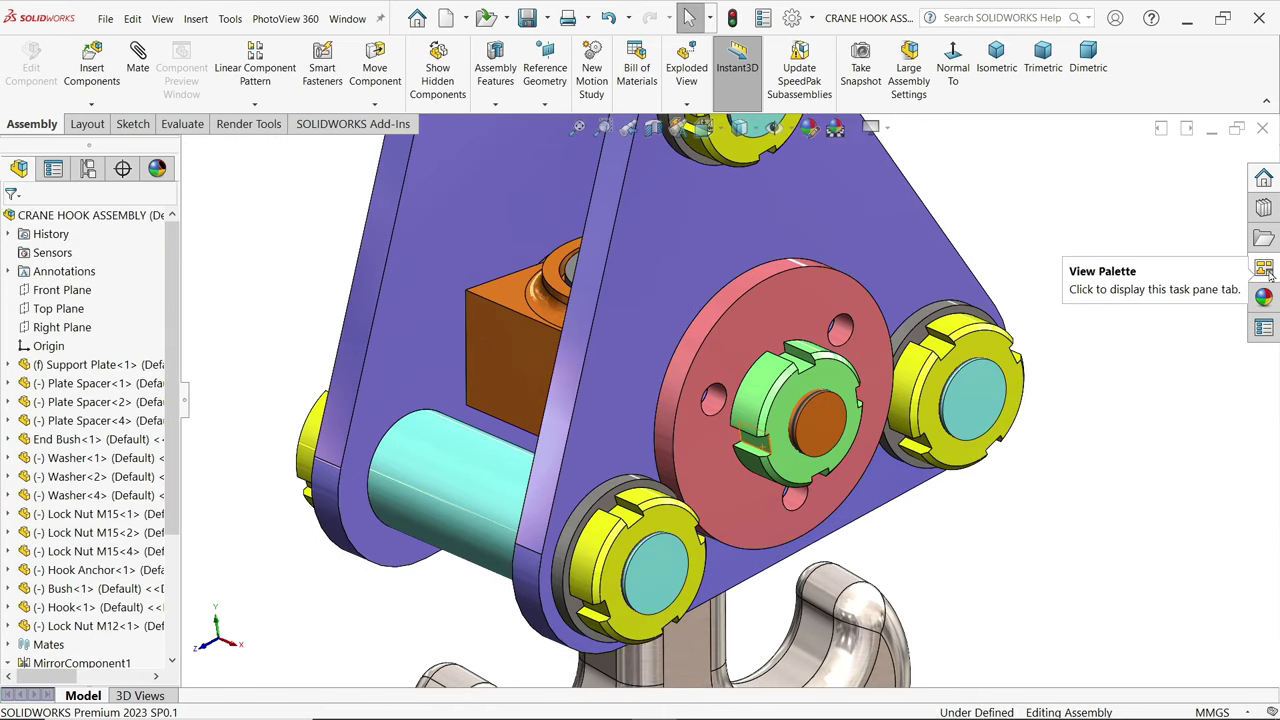
click(1264, 207)
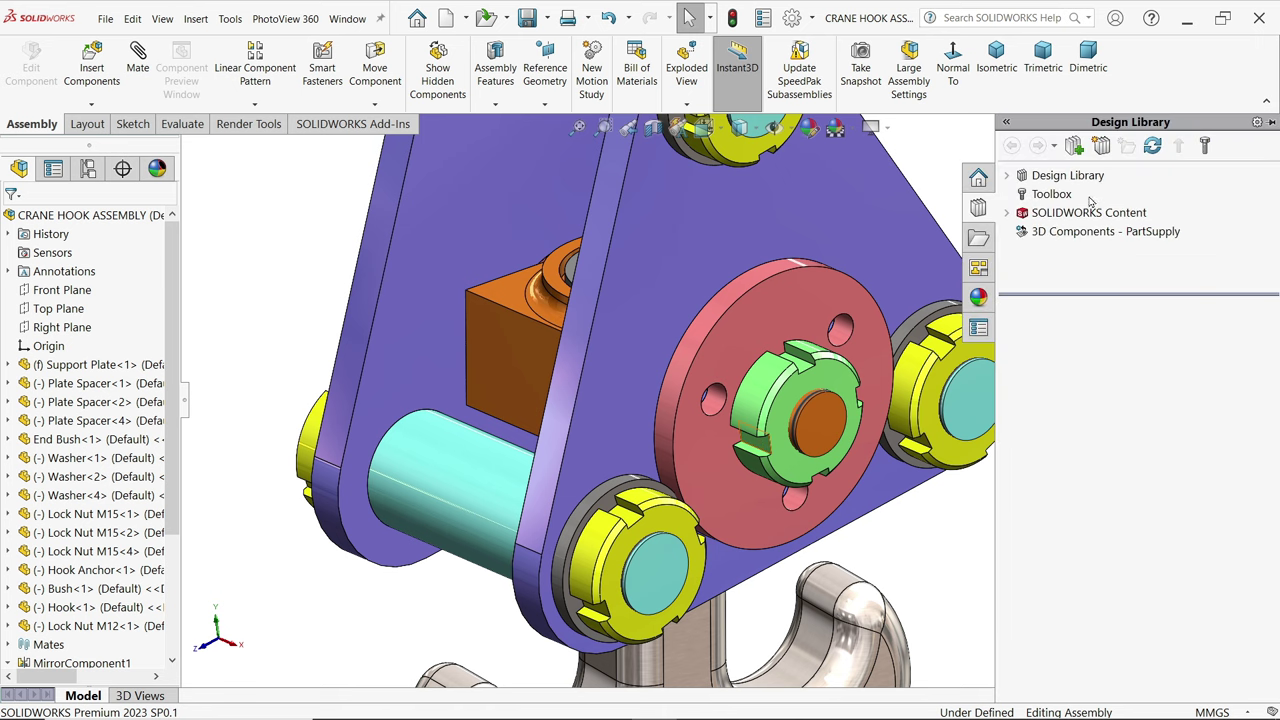
click(1053, 195)
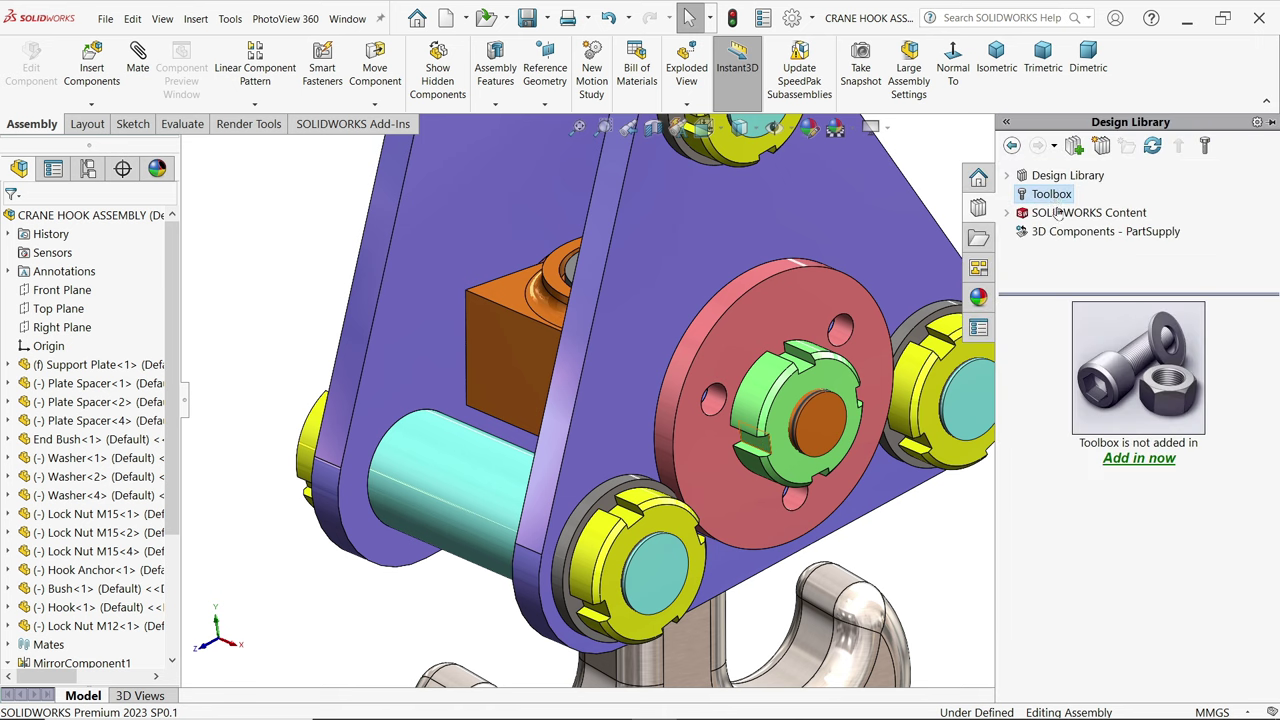
click(1127, 461)
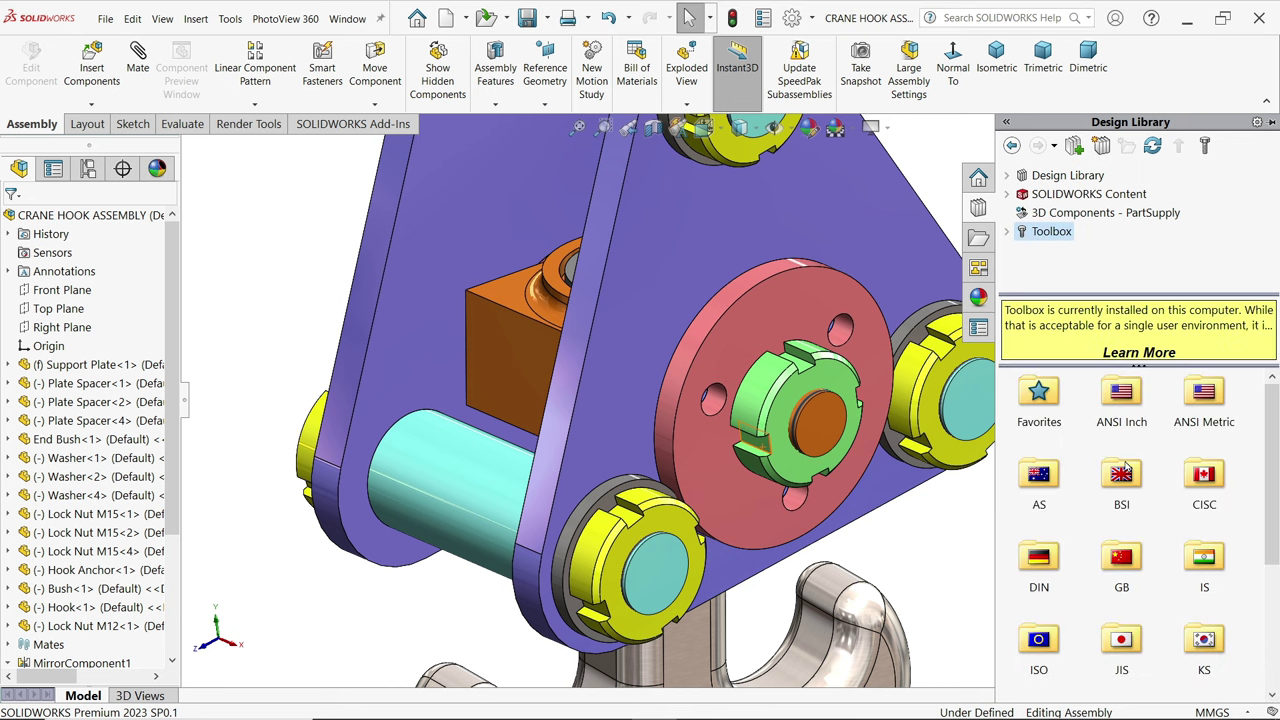
drag(1270, 445, 1277, 496)
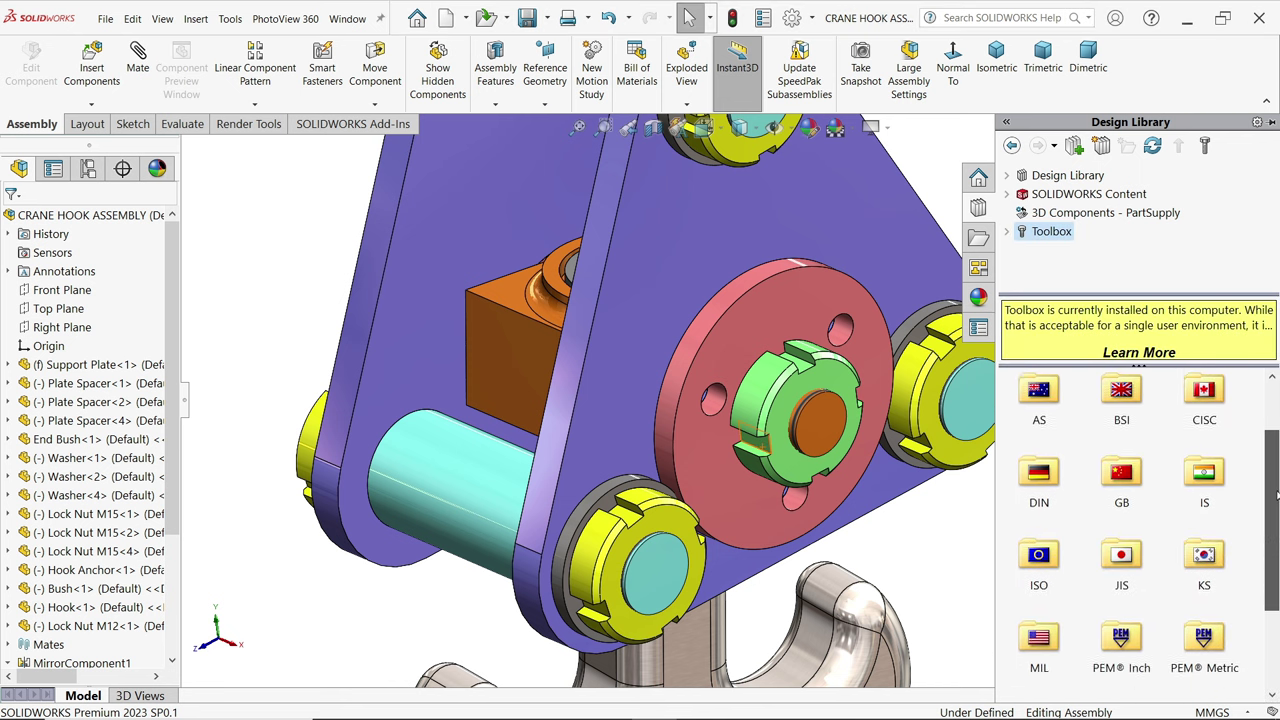
- Drag Hex Screw Grade C ISO 4018 from ISO > Bolts and Screws > Hex Bolts and Screws onto the disc
double_click(1040, 545)
double_click(1129, 408)
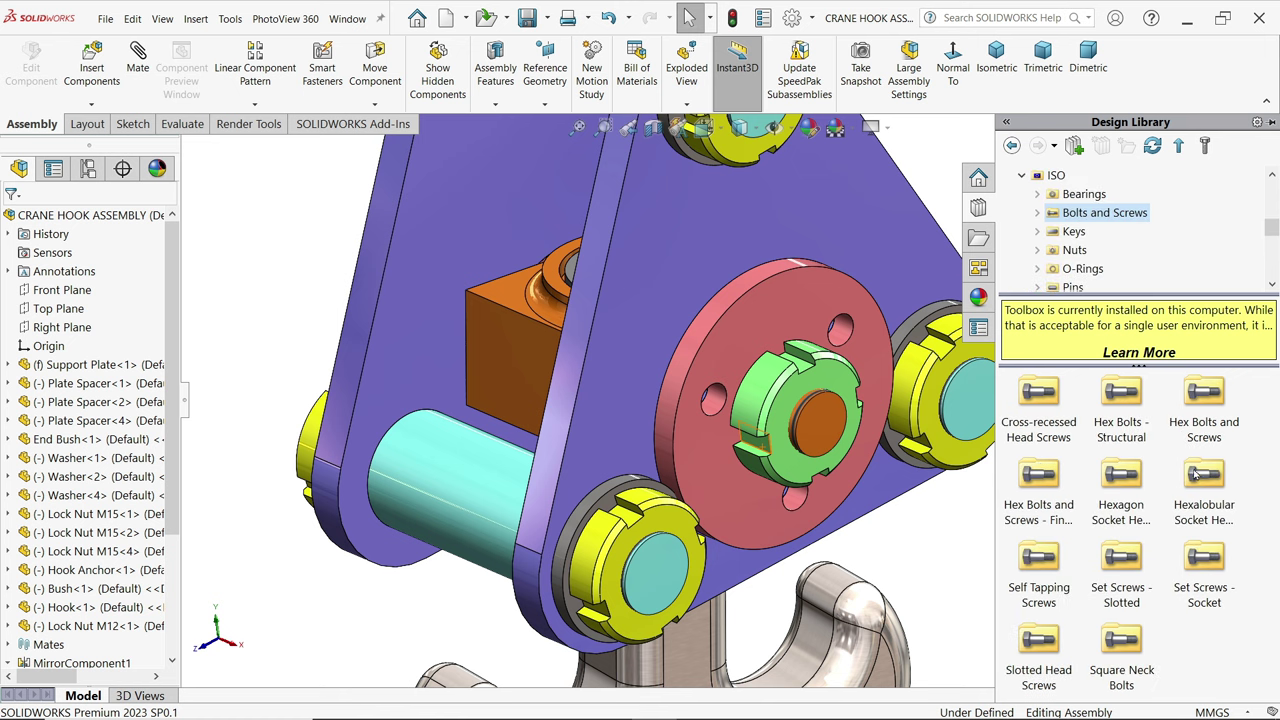
double_click(1206, 393)
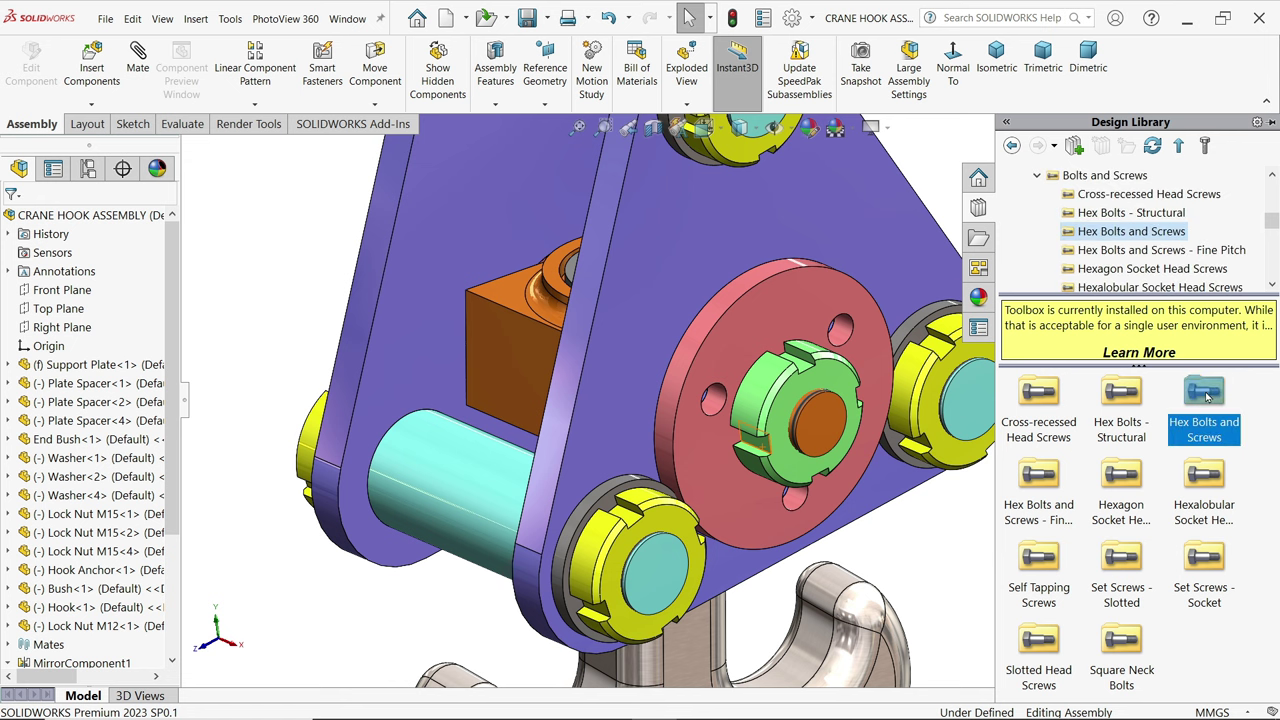
mouse_move(1208, 522)
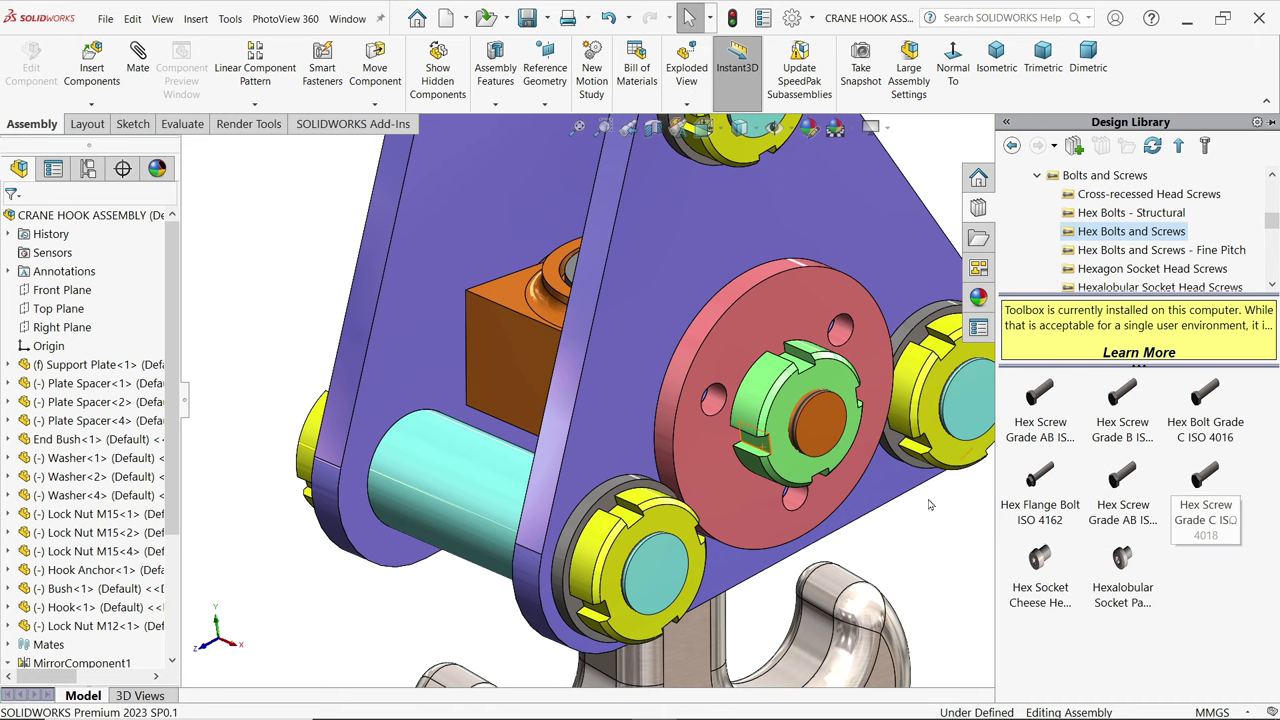
scroll(850, 465, up, 3)
scroll(850, 465, down, 5)
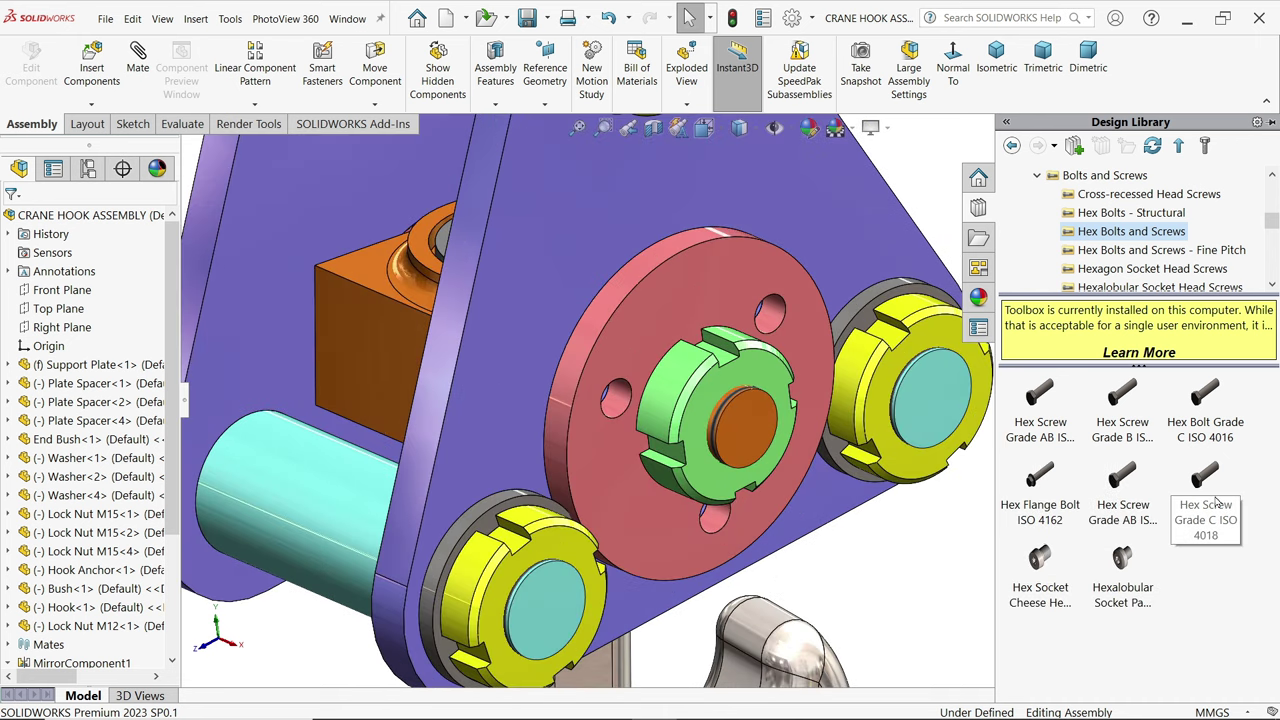
drag(1203, 490, 781, 330)
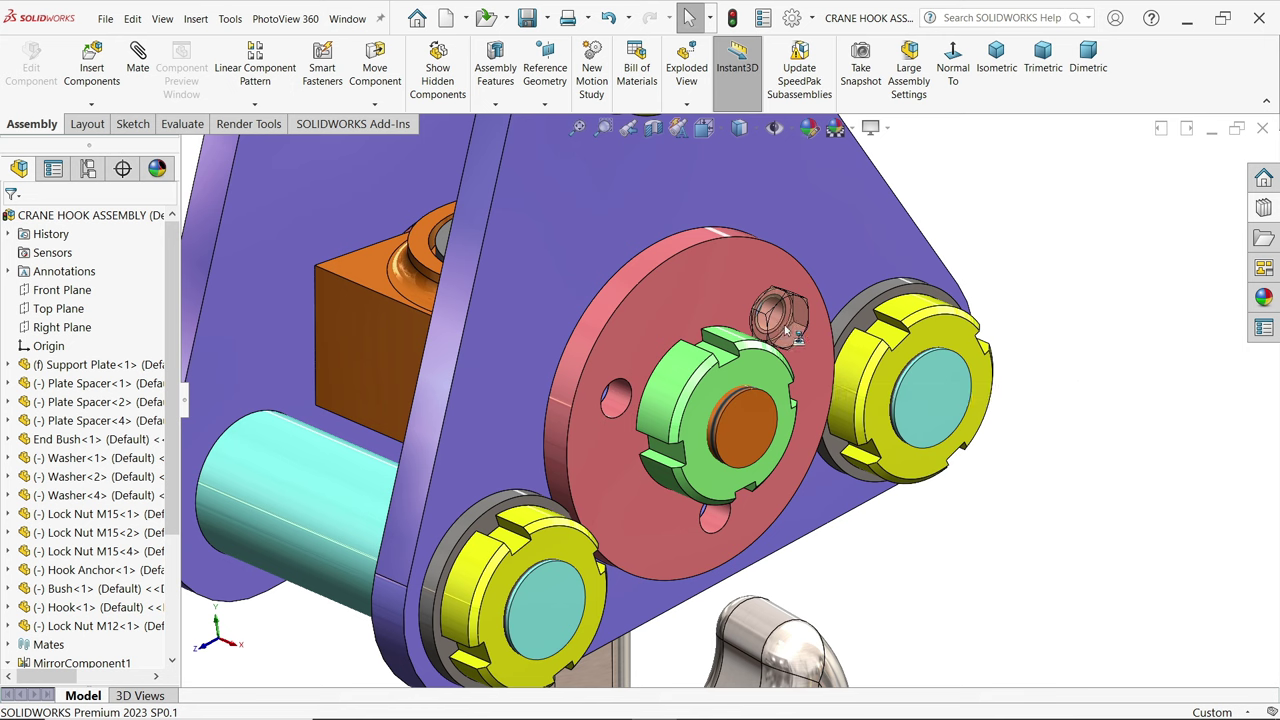
- Set the hex screw size to M6
drag(801, 340, 789, 335)
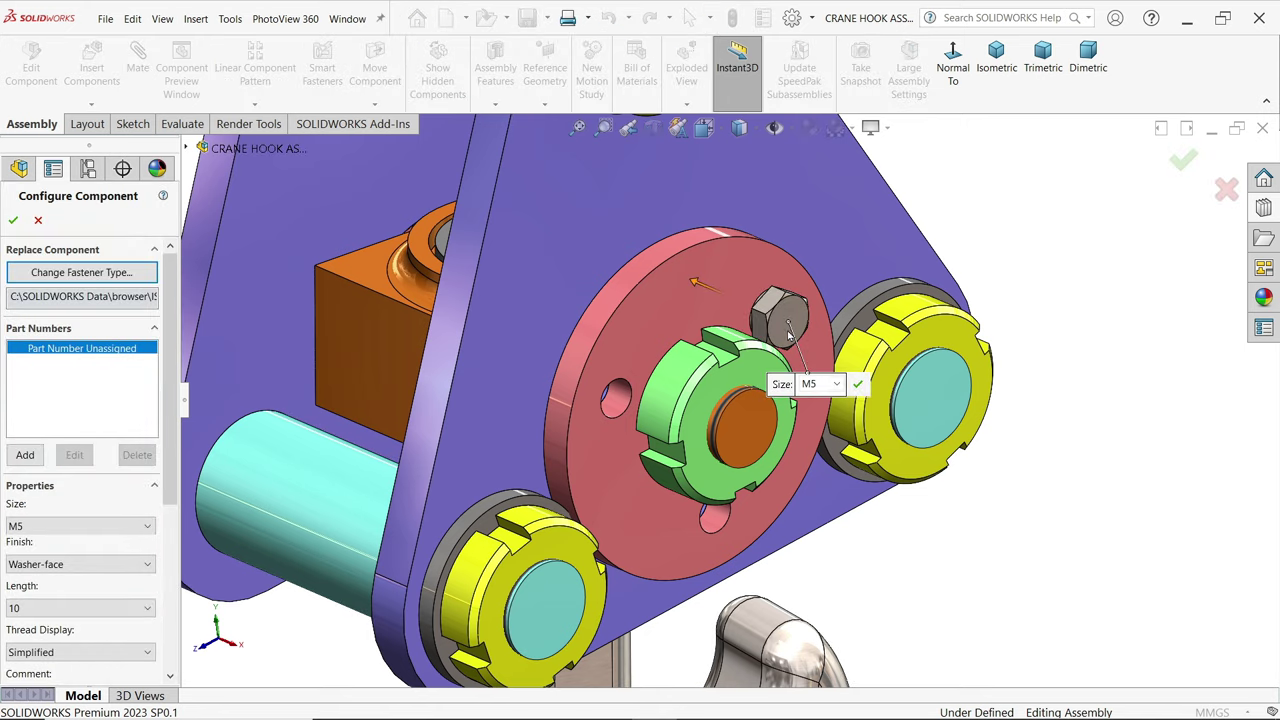
middle_drag(830, 345, 912, 352)
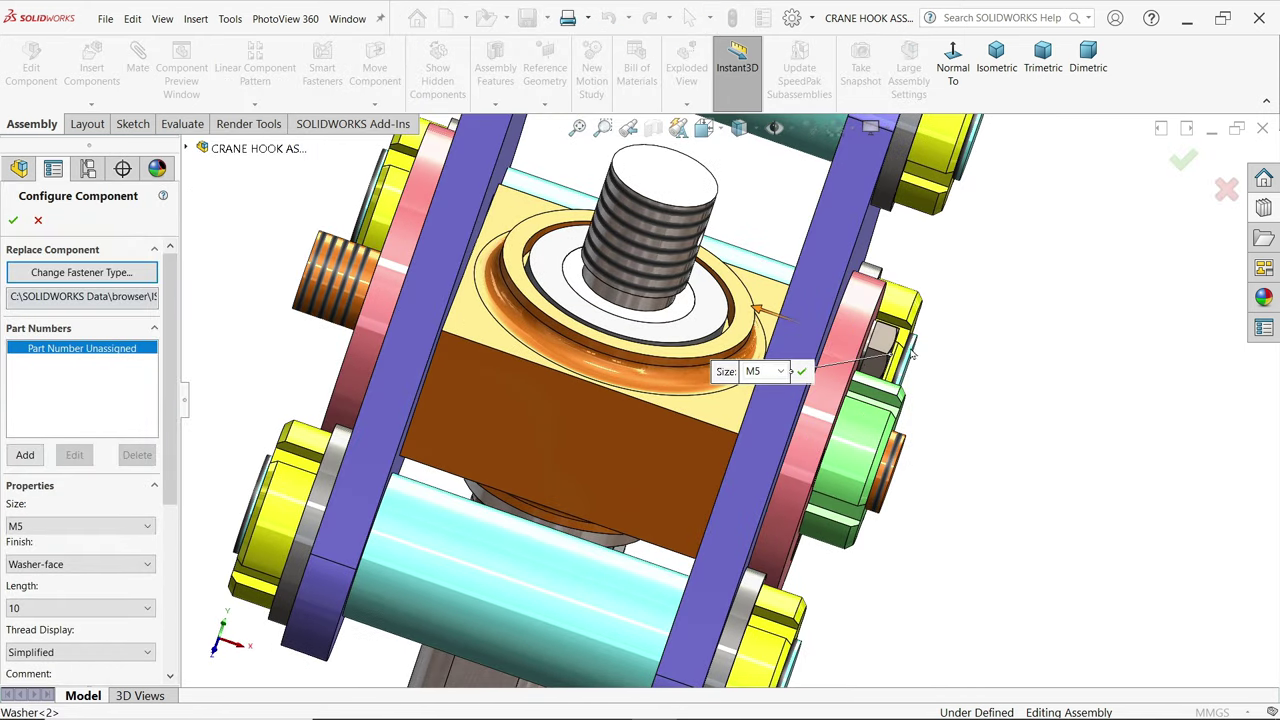
click(784, 373)
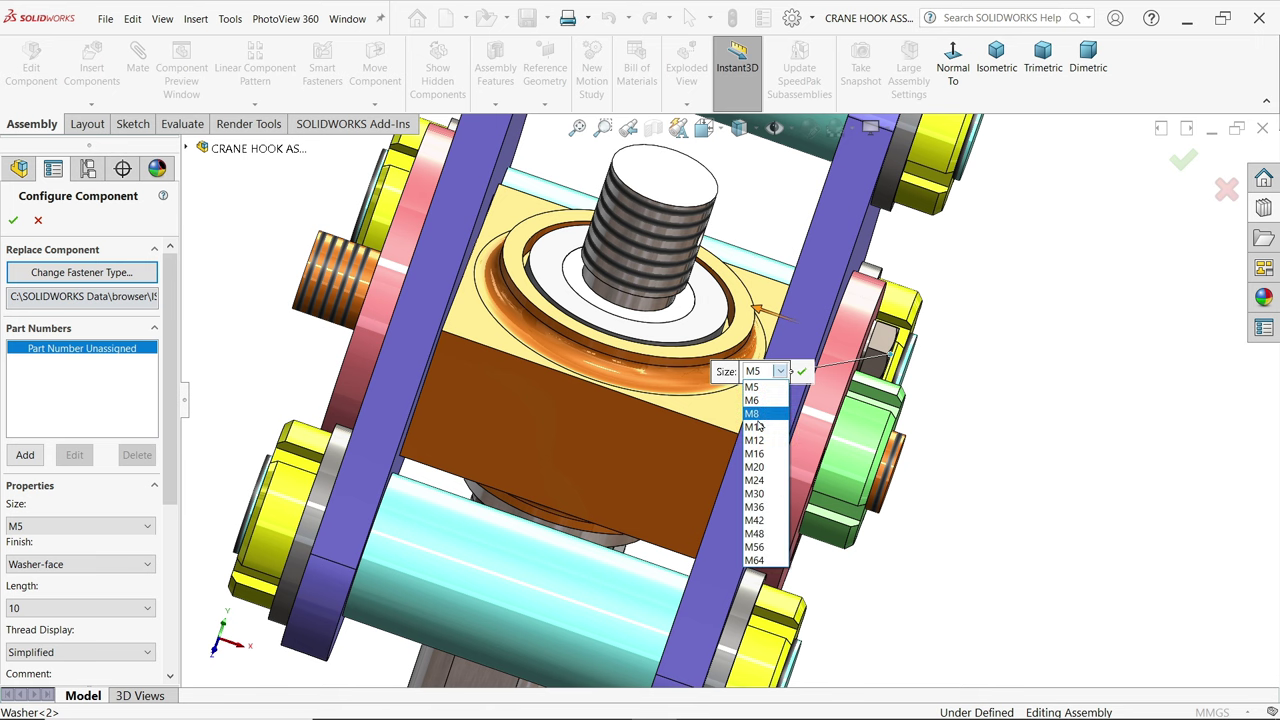
click(756, 402)
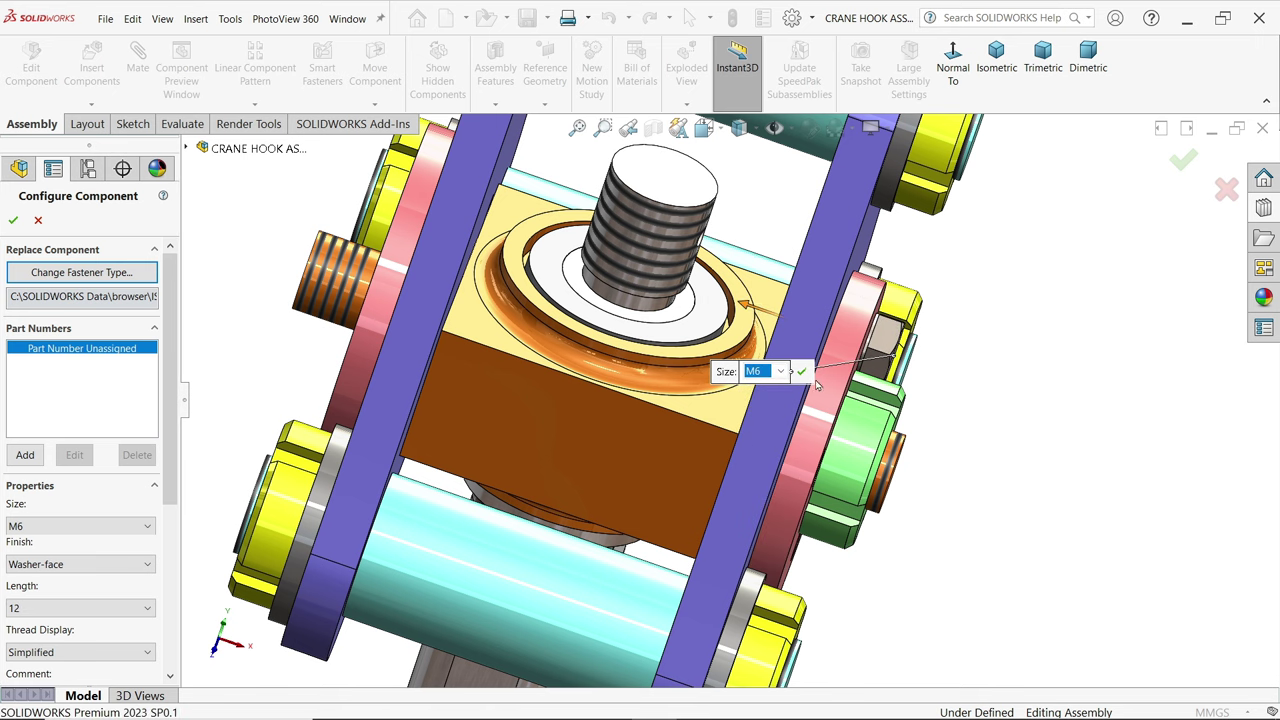
middle_drag(997, 331, 857, 329)
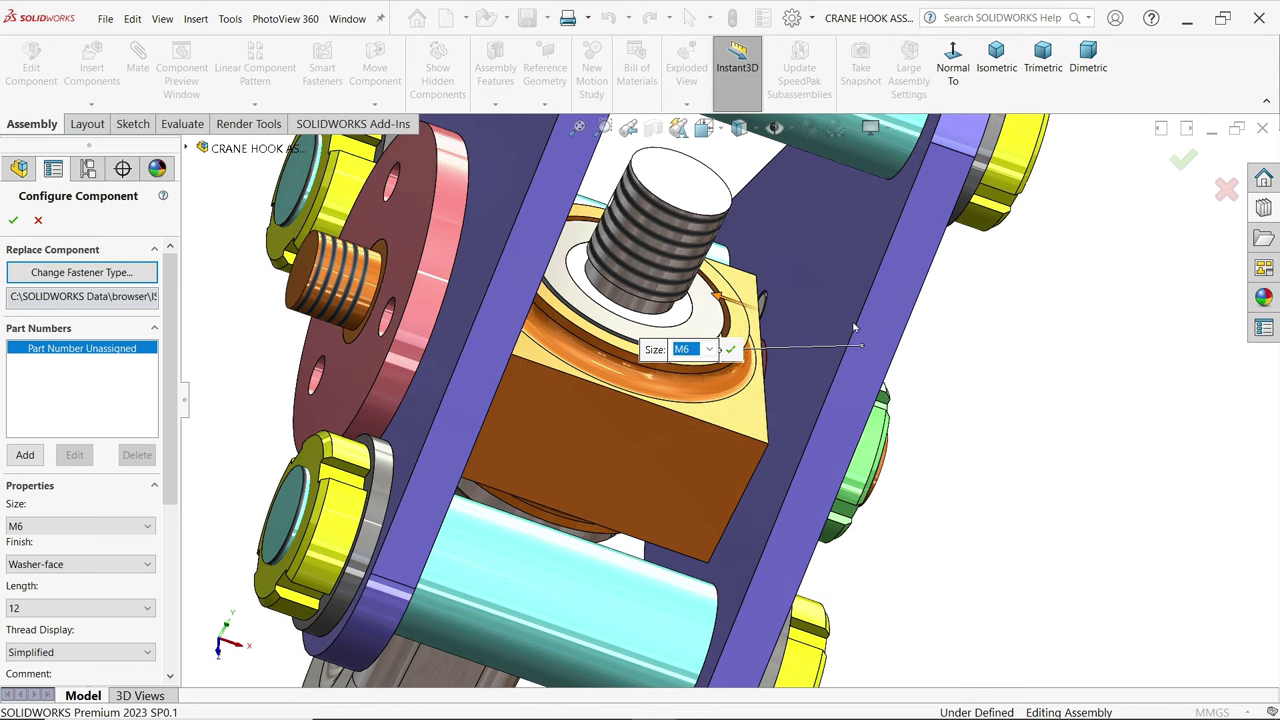
scroll(785, 313, up, 5)
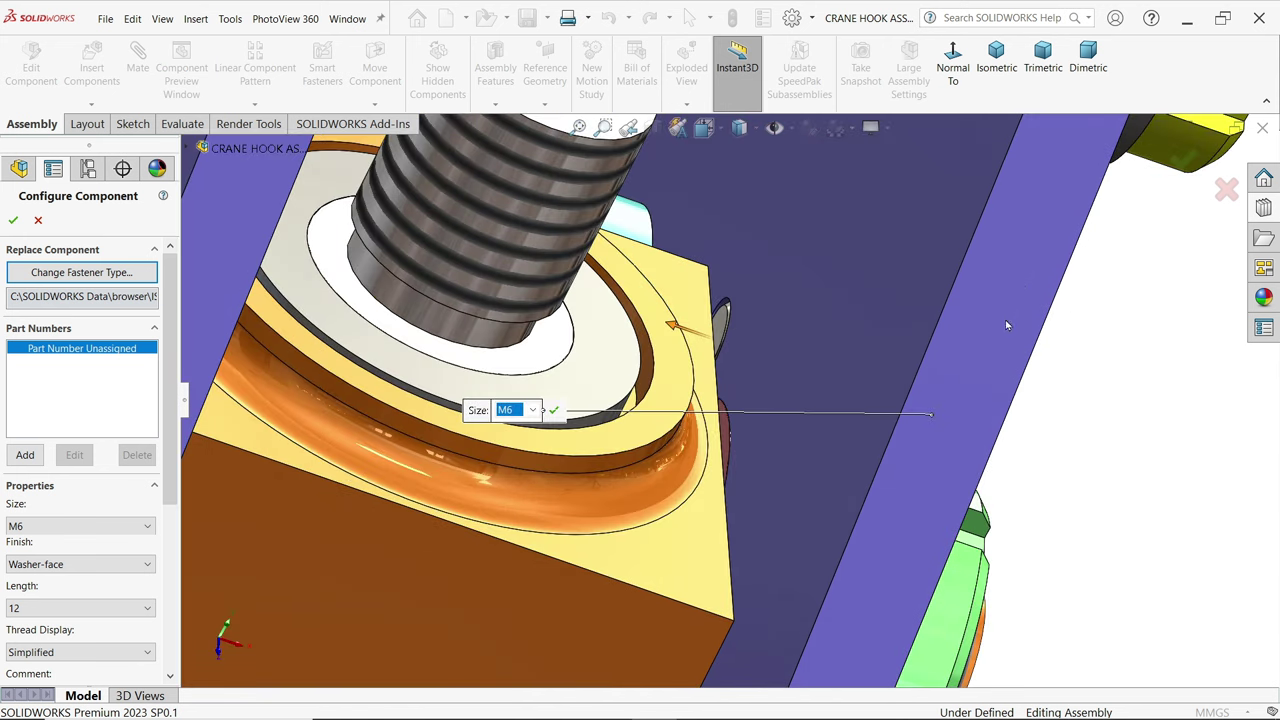
scroll(1007, 325, down, 5)
middle_drag(1007, 325, 993, 412)
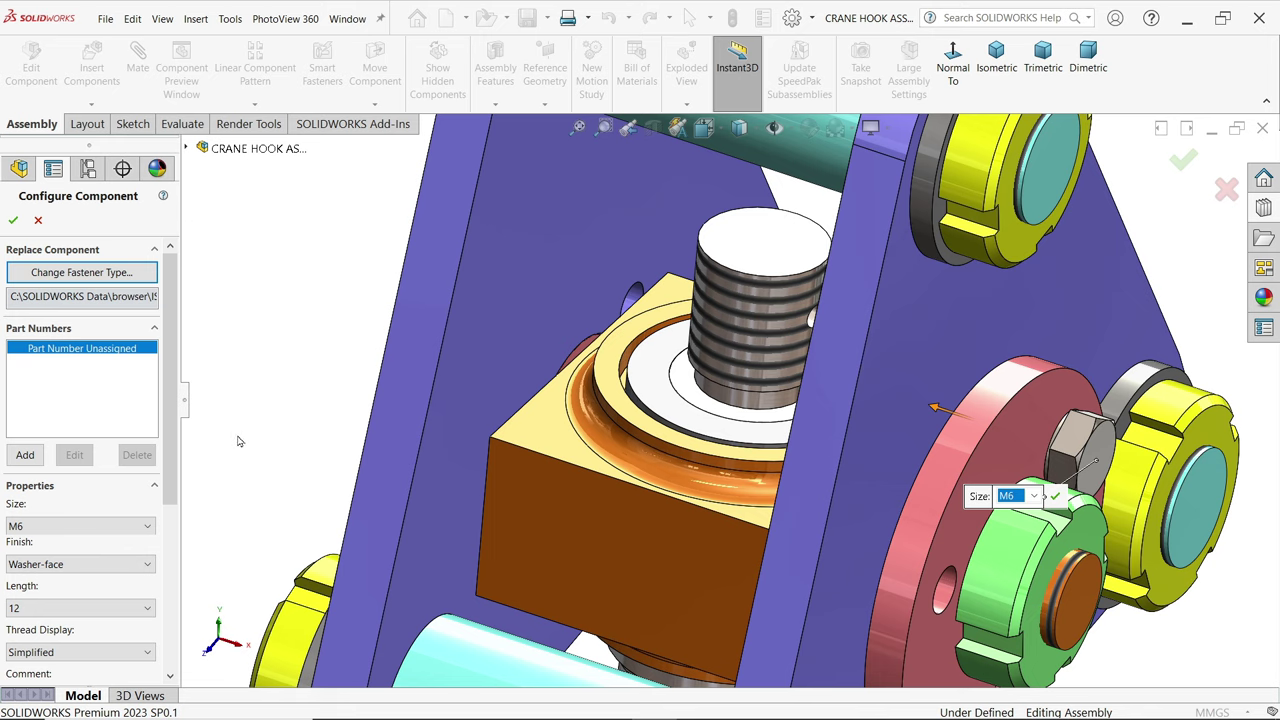
- Keep length 12 and Washer-face finish, set Cosmetic thread display, and accept the configuration
click(43, 608)
click(43, 566)
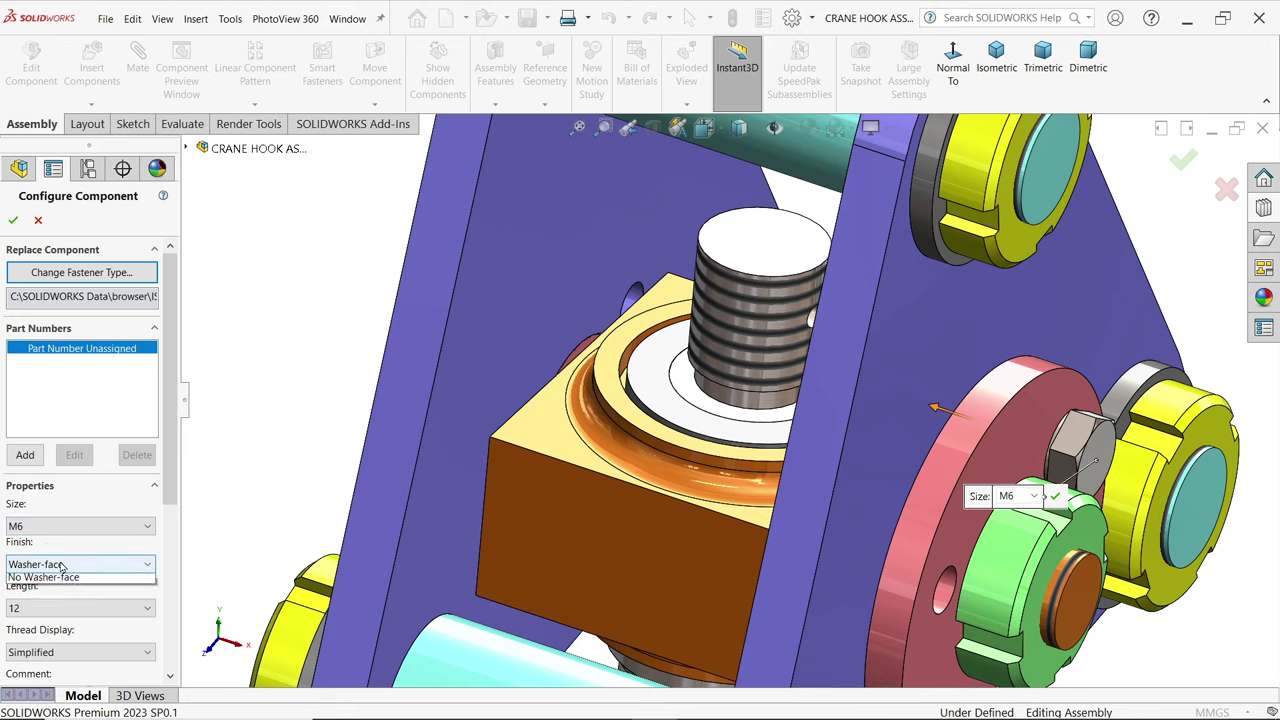
click(36, 581)
click(38, 610)
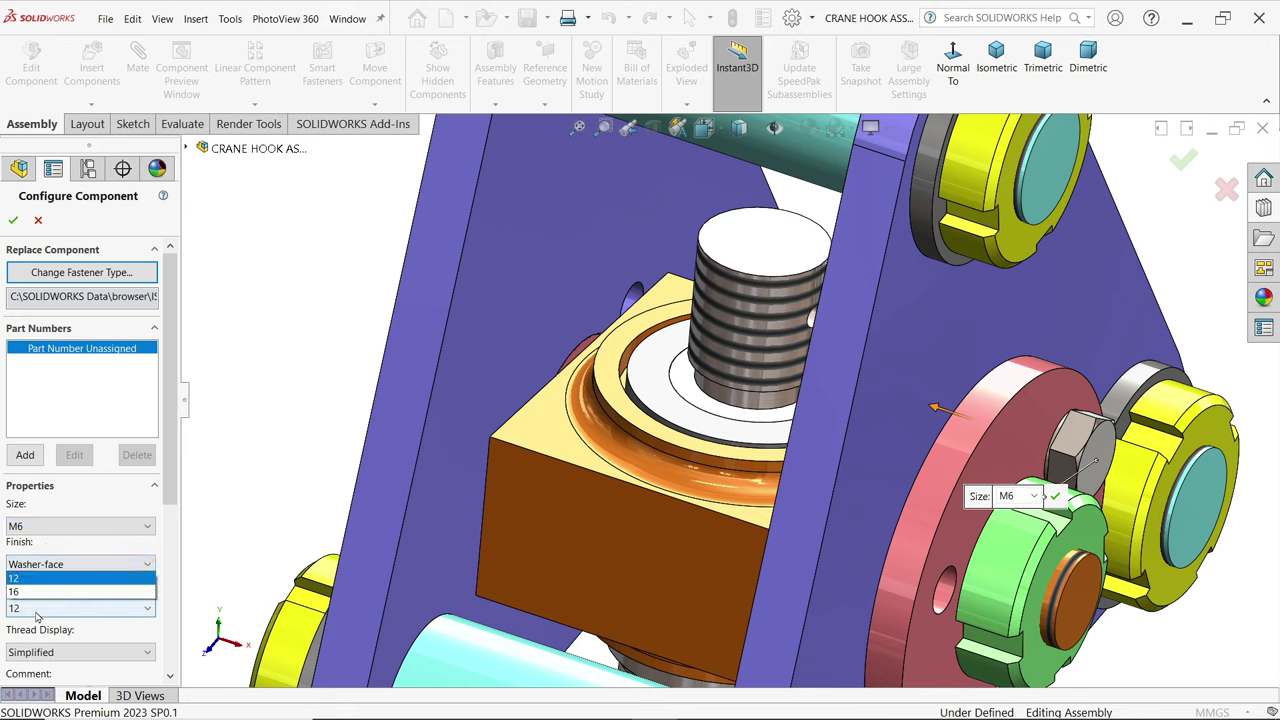
click(36, 617)
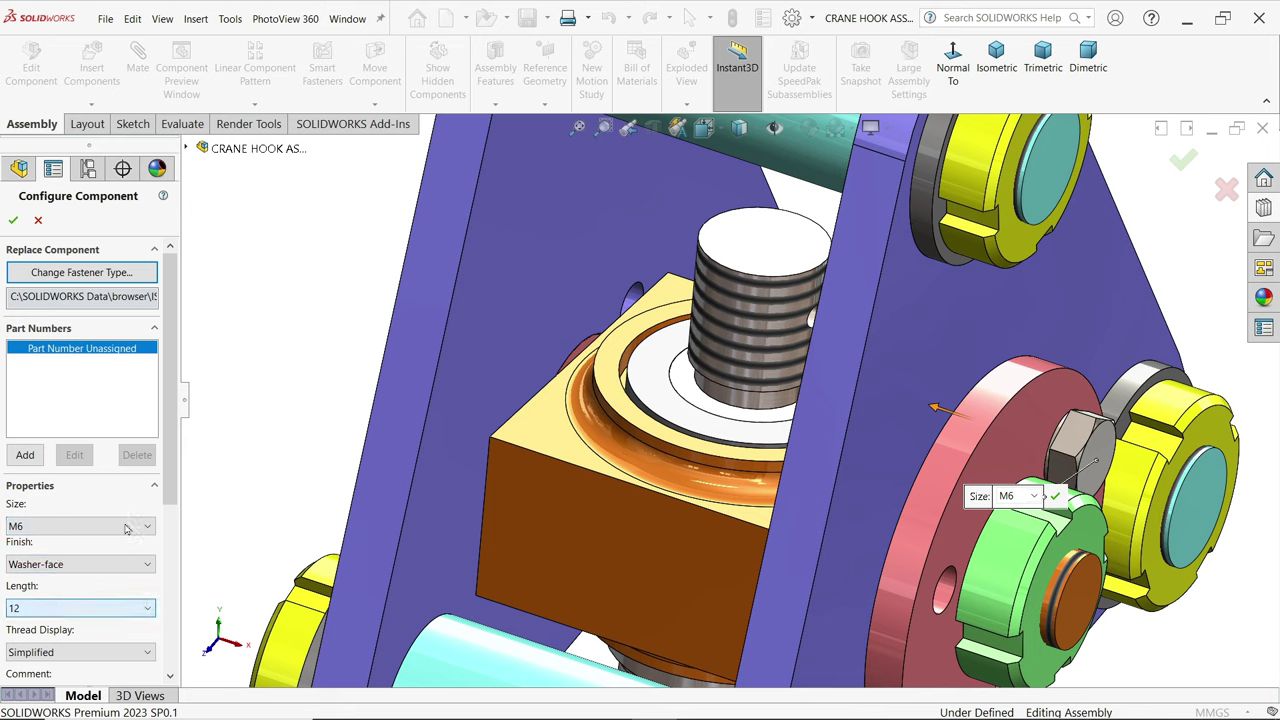
scroll(172, 470, down, 3)
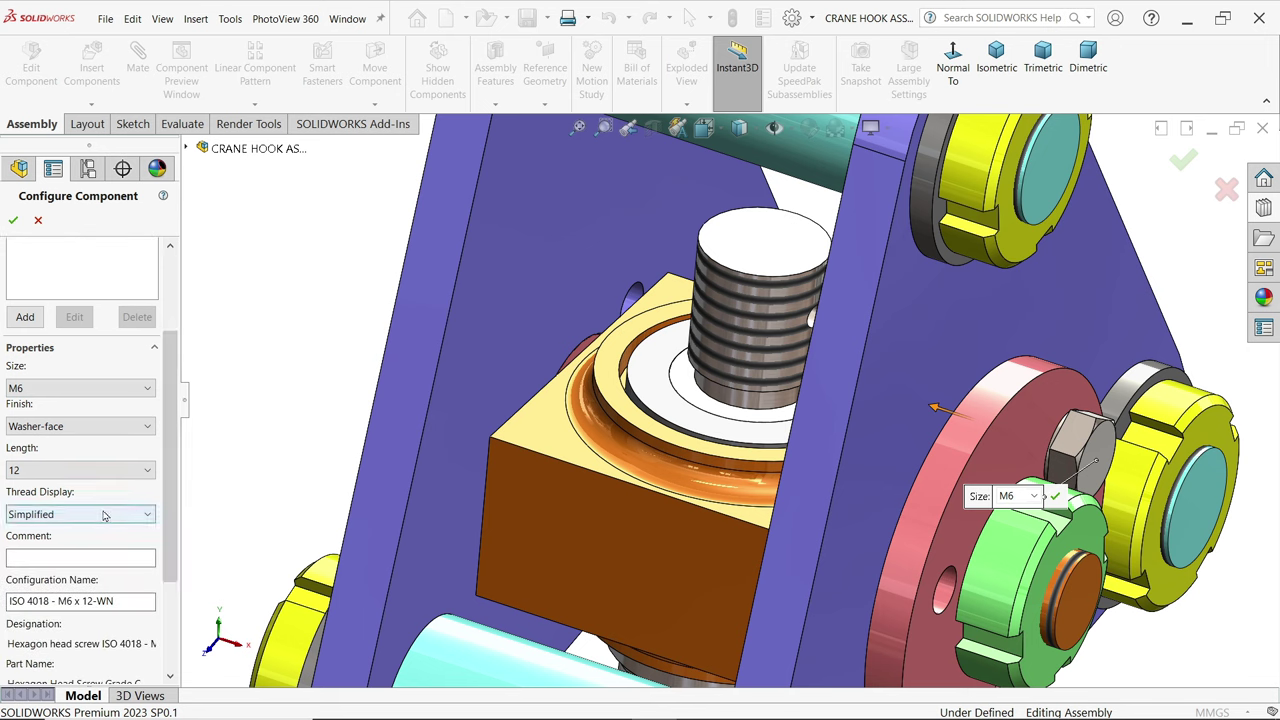
click(106, 514)
click(29, 545)
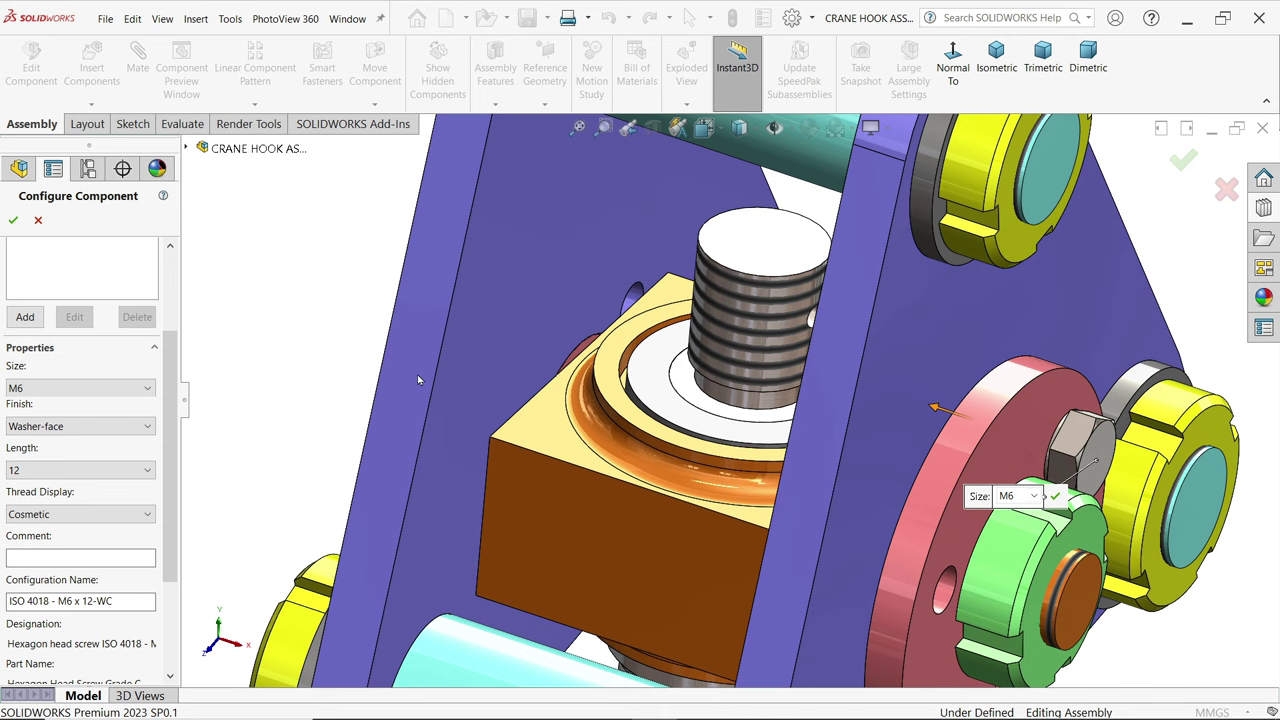
scroll(419, 380, up, 6)
middle_drag(420, 378, 858, 535)
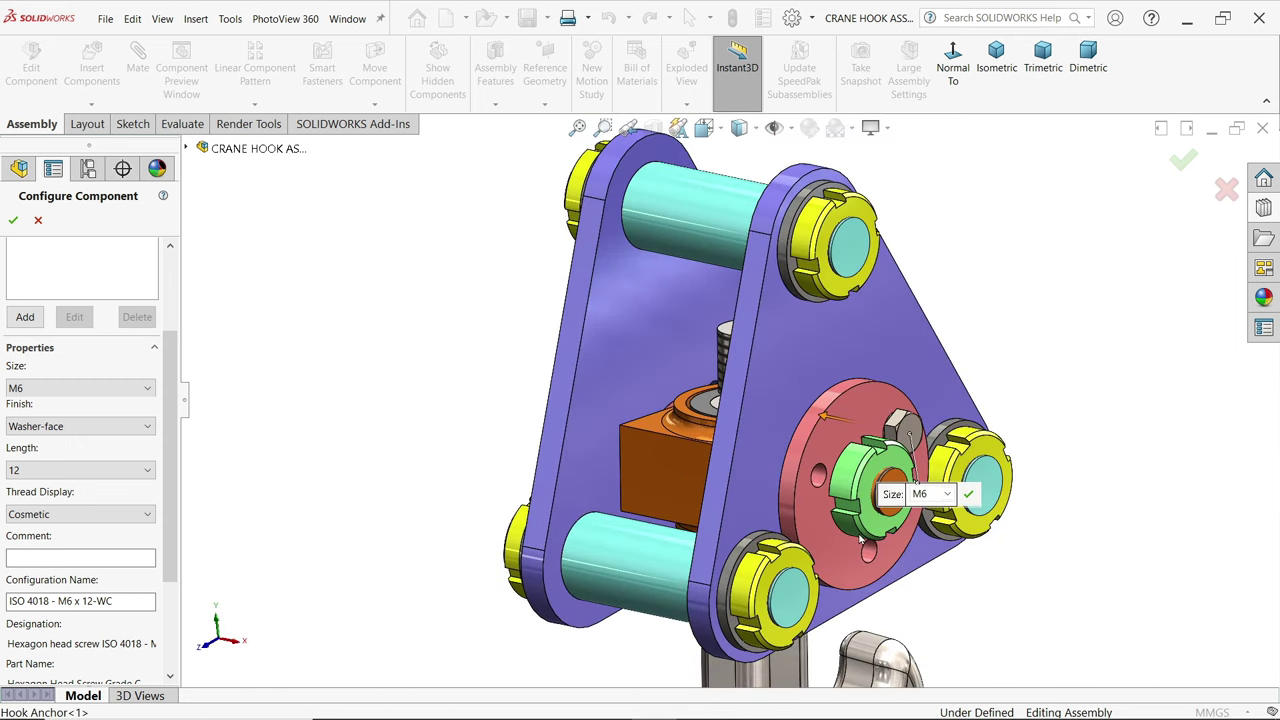
scroll(860, 538, down, 3)
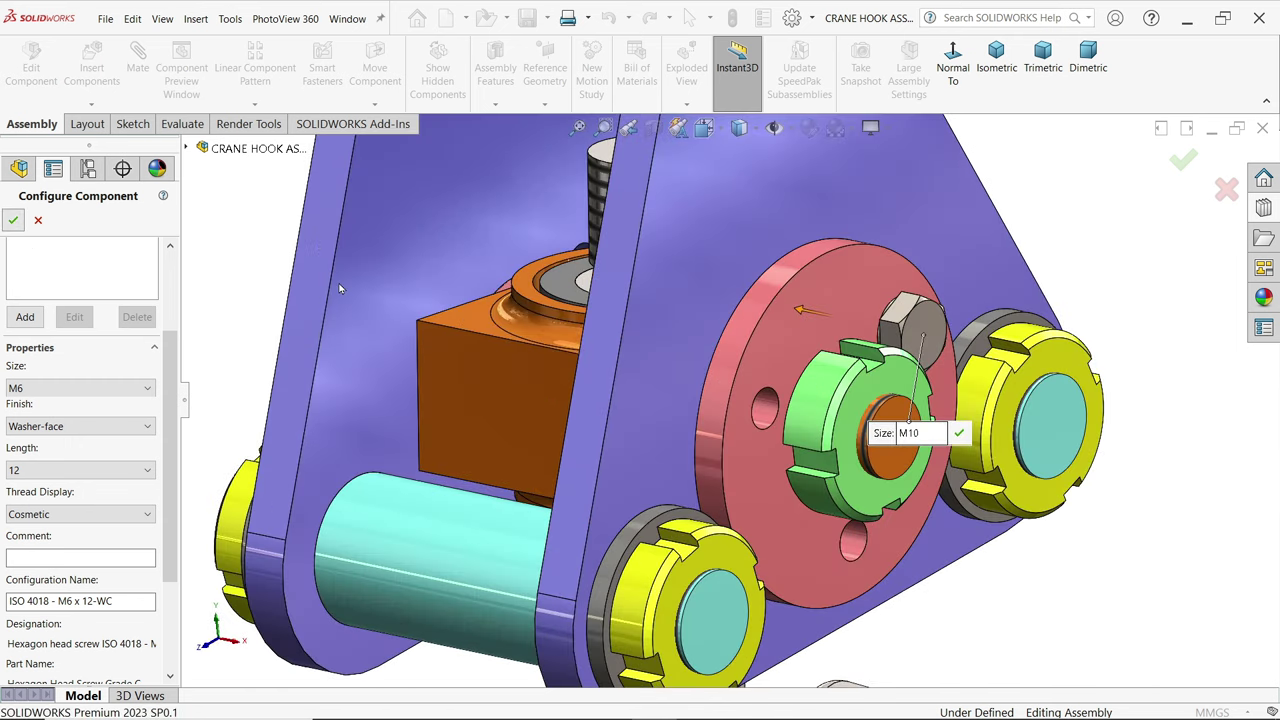
click(13, 222)
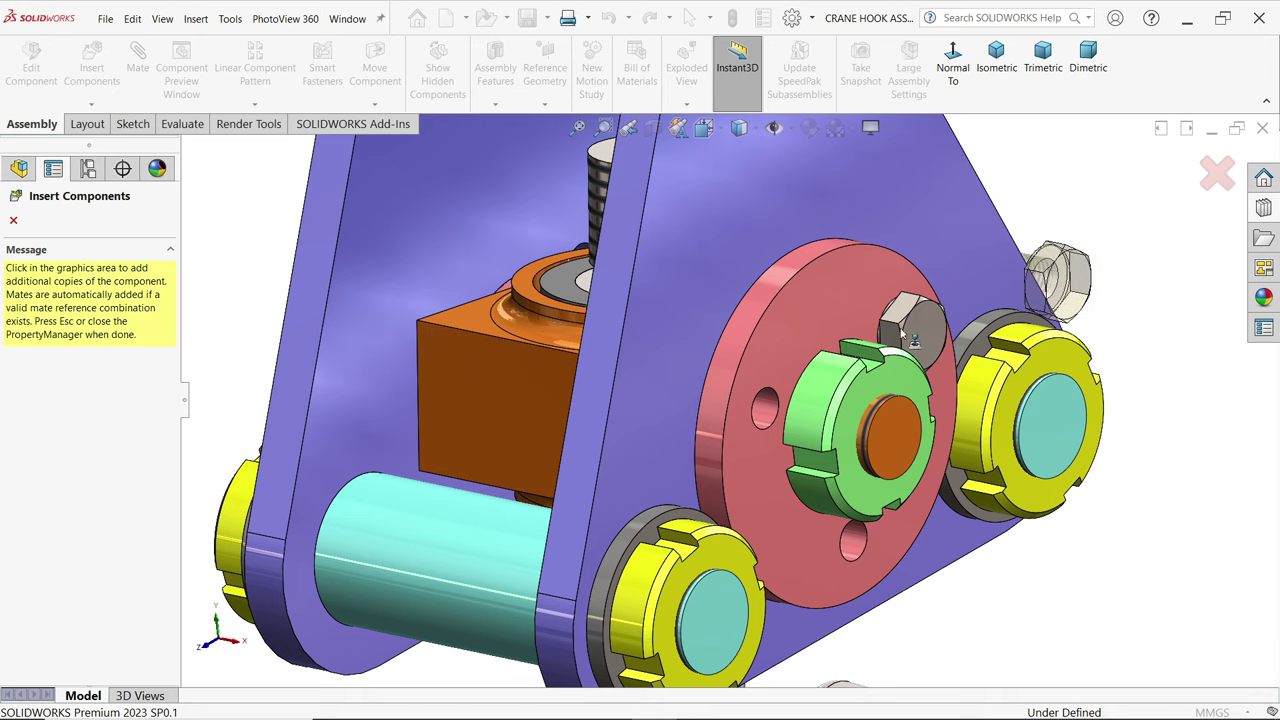
- Place M6 hex screws in the red disc's upper, left and lower holes, then view from the front
click(870, 362)
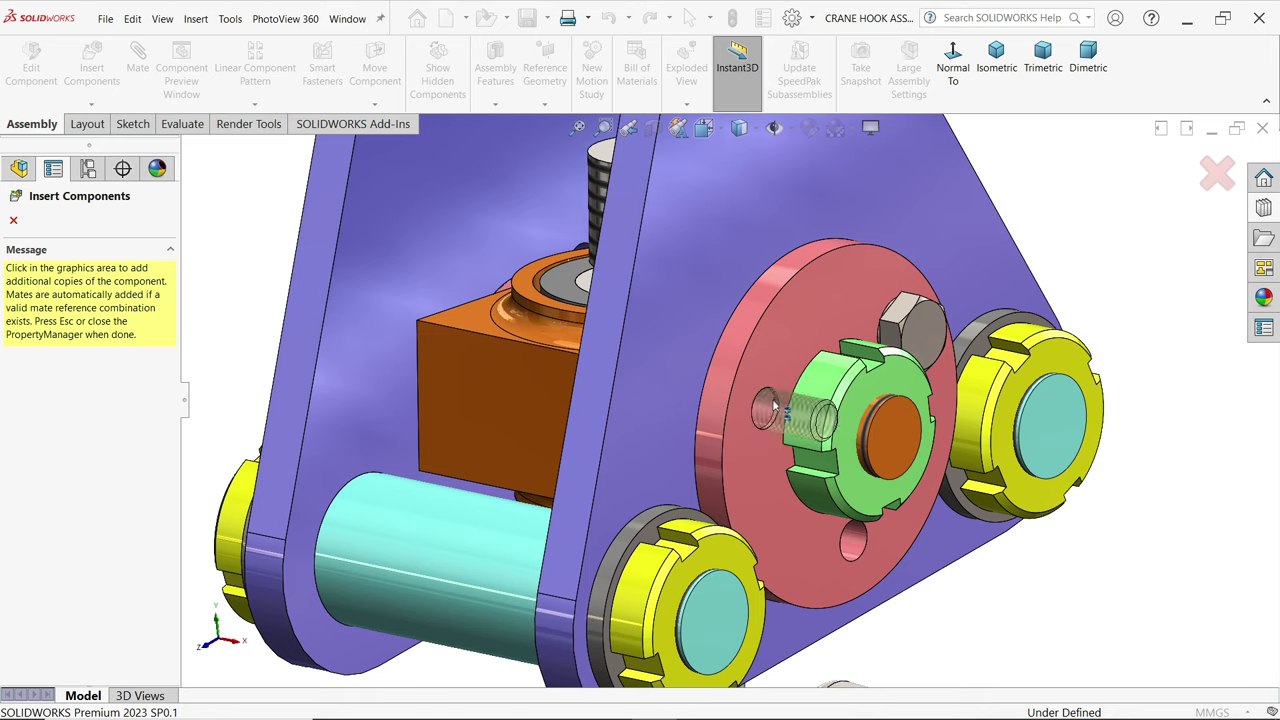
click(769, 396)
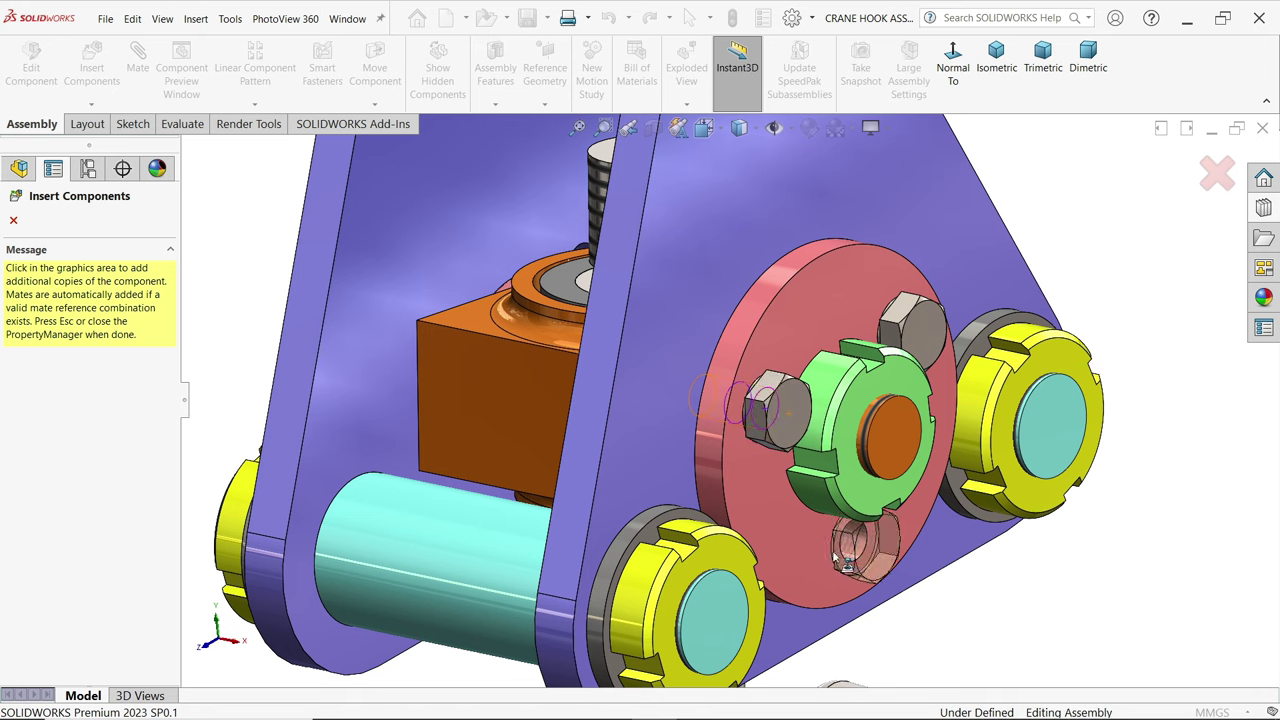
click(833, 551)
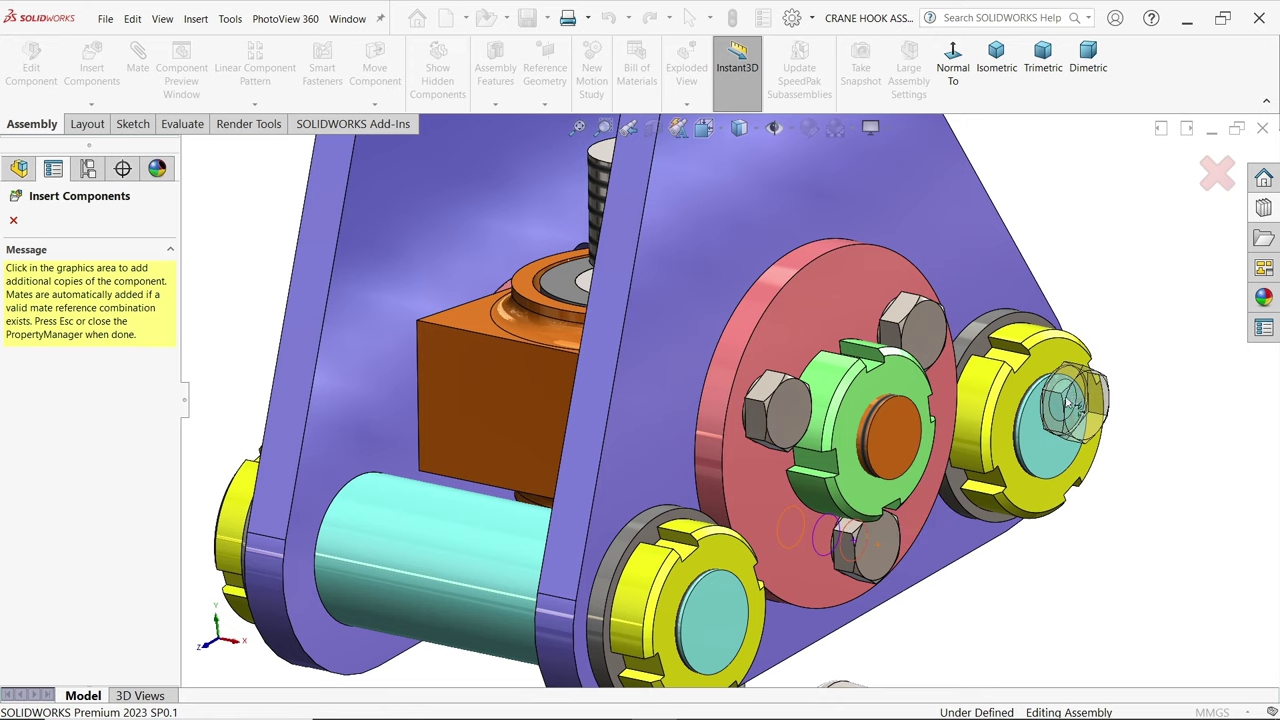
key(Escape)
key(ctrl+1)
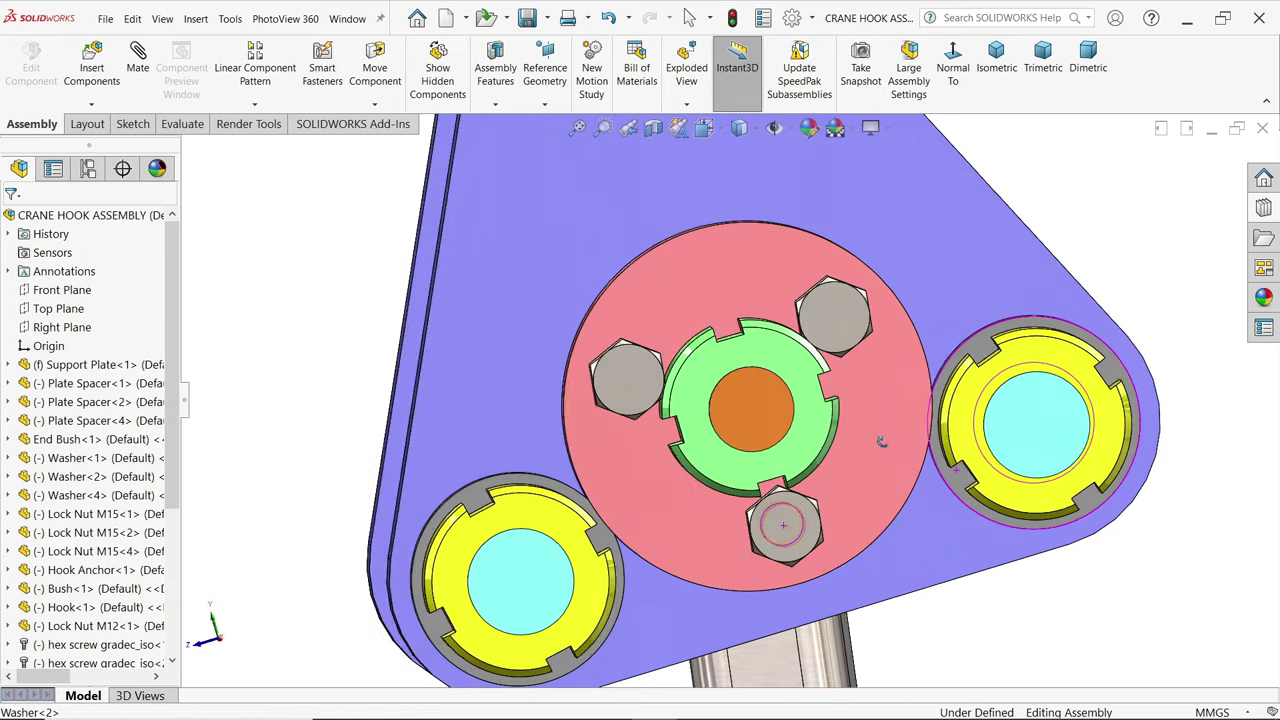
- Rotate the lower, upper and left screw hex heads into alignment
scroll(807, 566, down, 4)
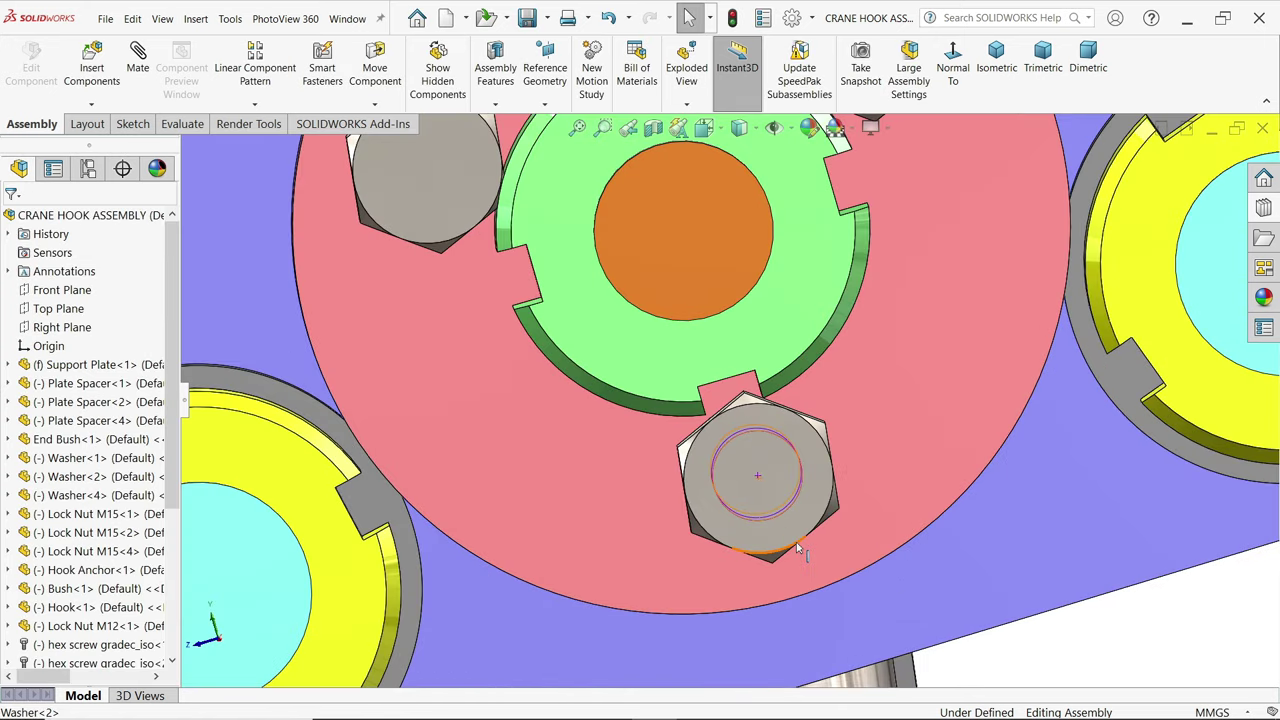
drag(753, 549, 748, 549)
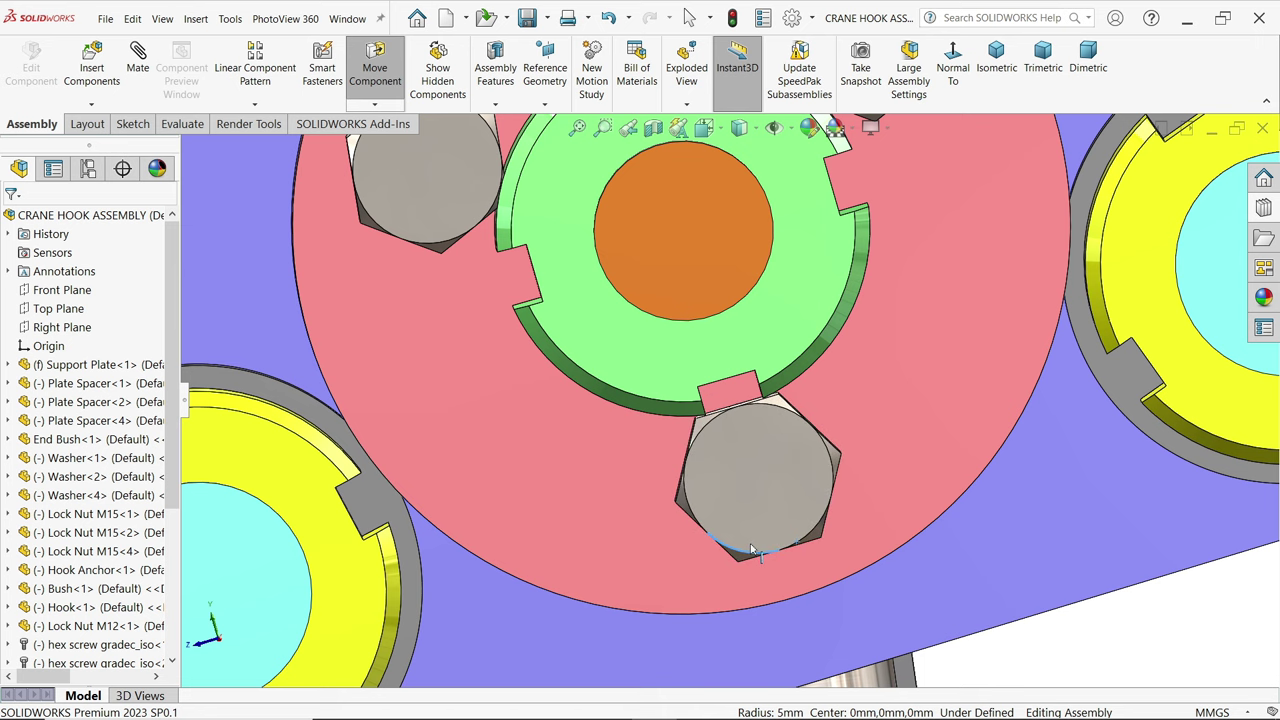
key(Escape)
scroll(808, 195, up, 5)
scroll(826, 237, down, 5)
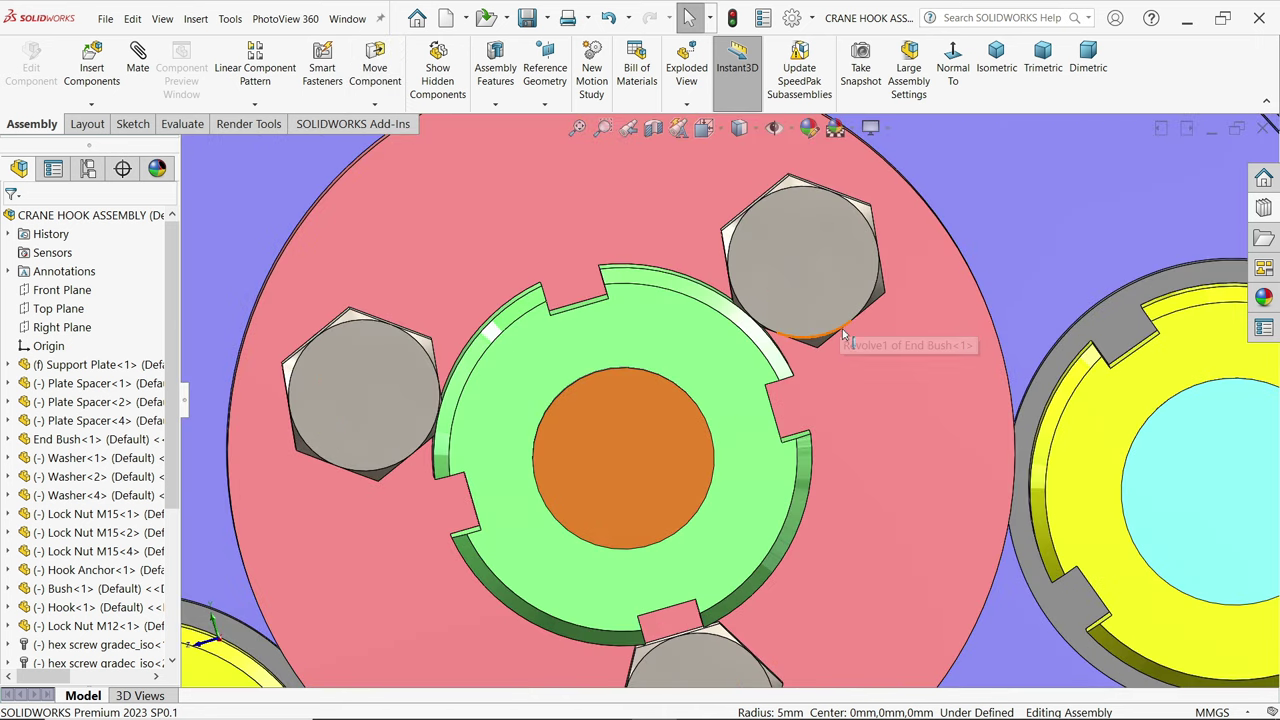
drag(843, 336, 810, 345)
drag(415, 459, 386, 471)
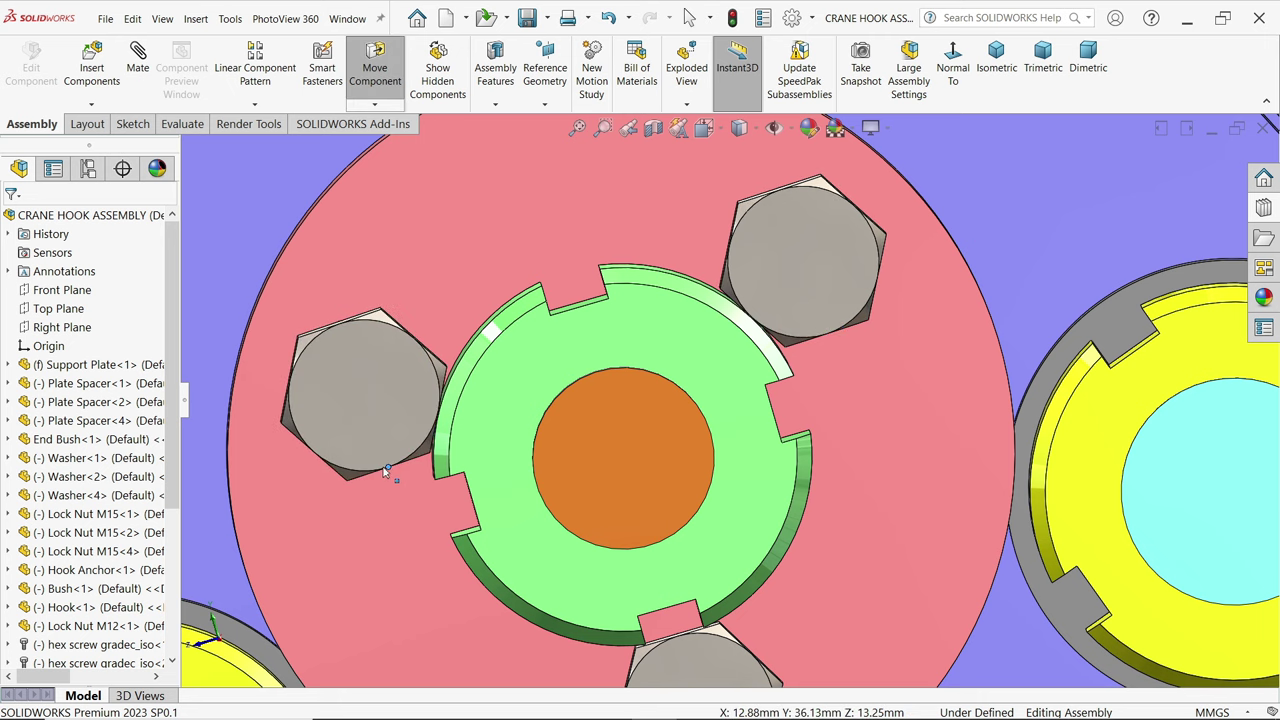
scroll(850, 405, up, 4)
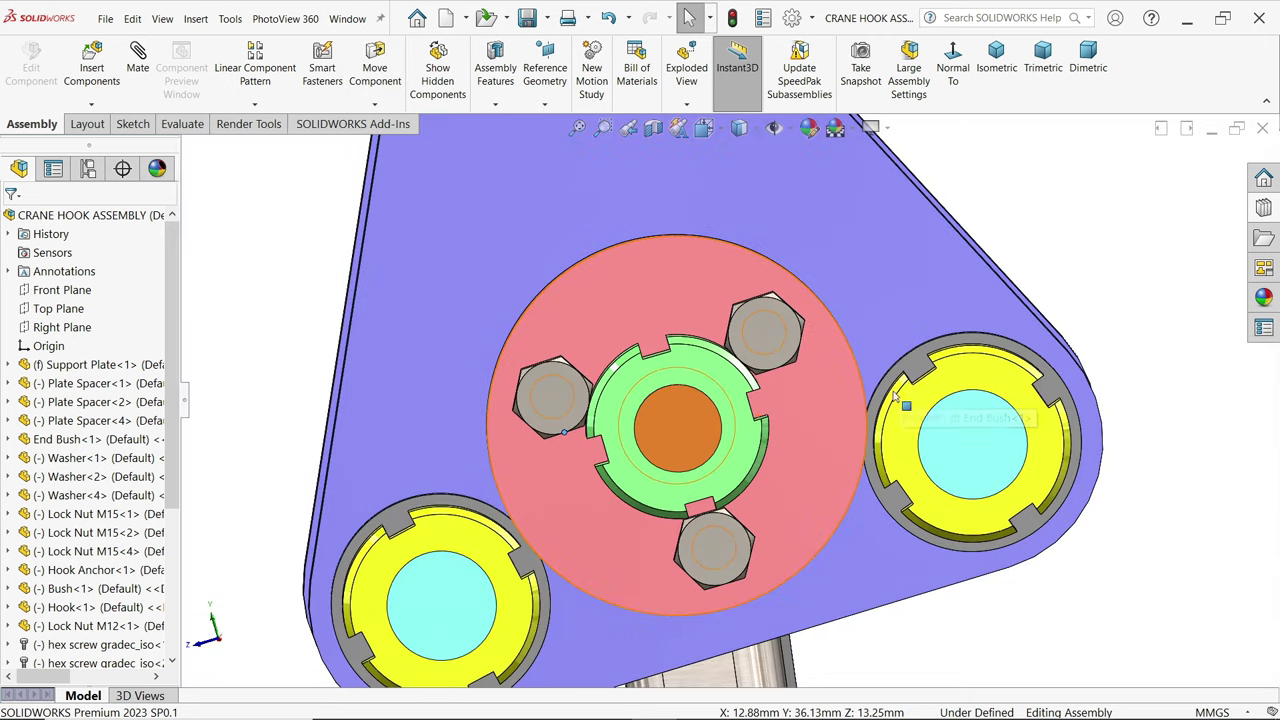
- In isometric view, select Plate Spacer<1>'s Right Plane as the reference plane
key(ctrl+7)
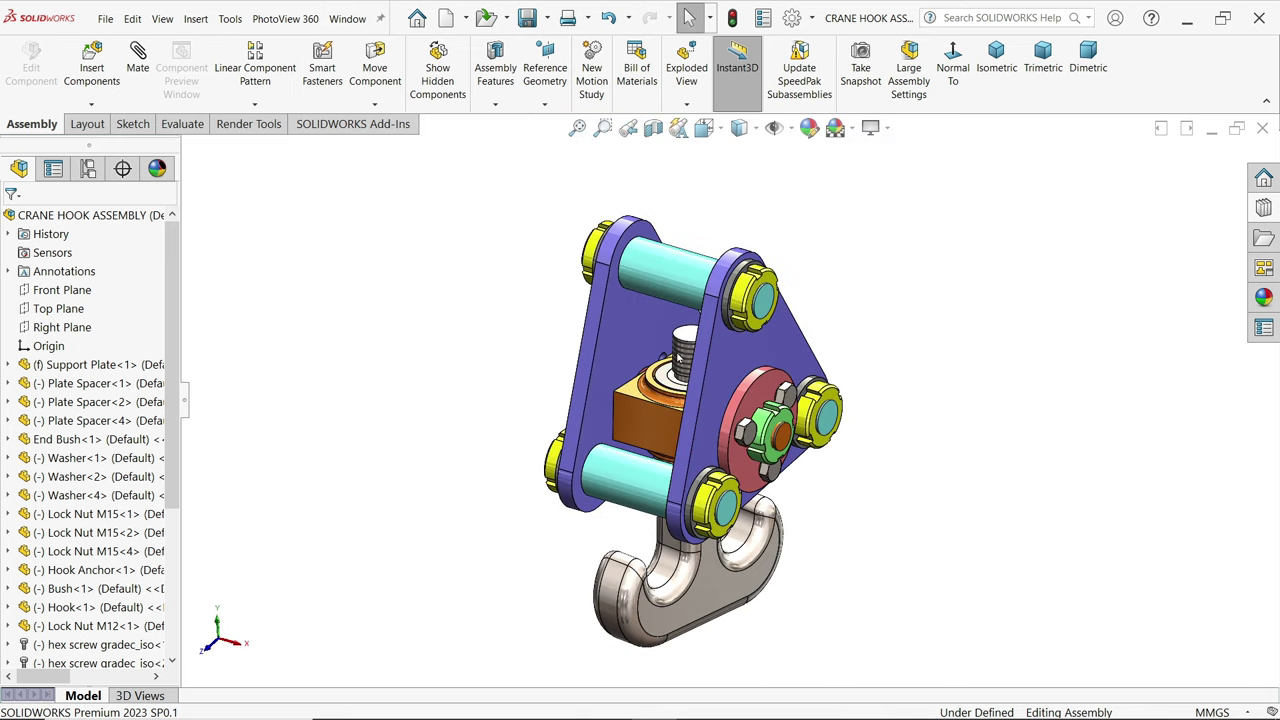
click(675, 250)
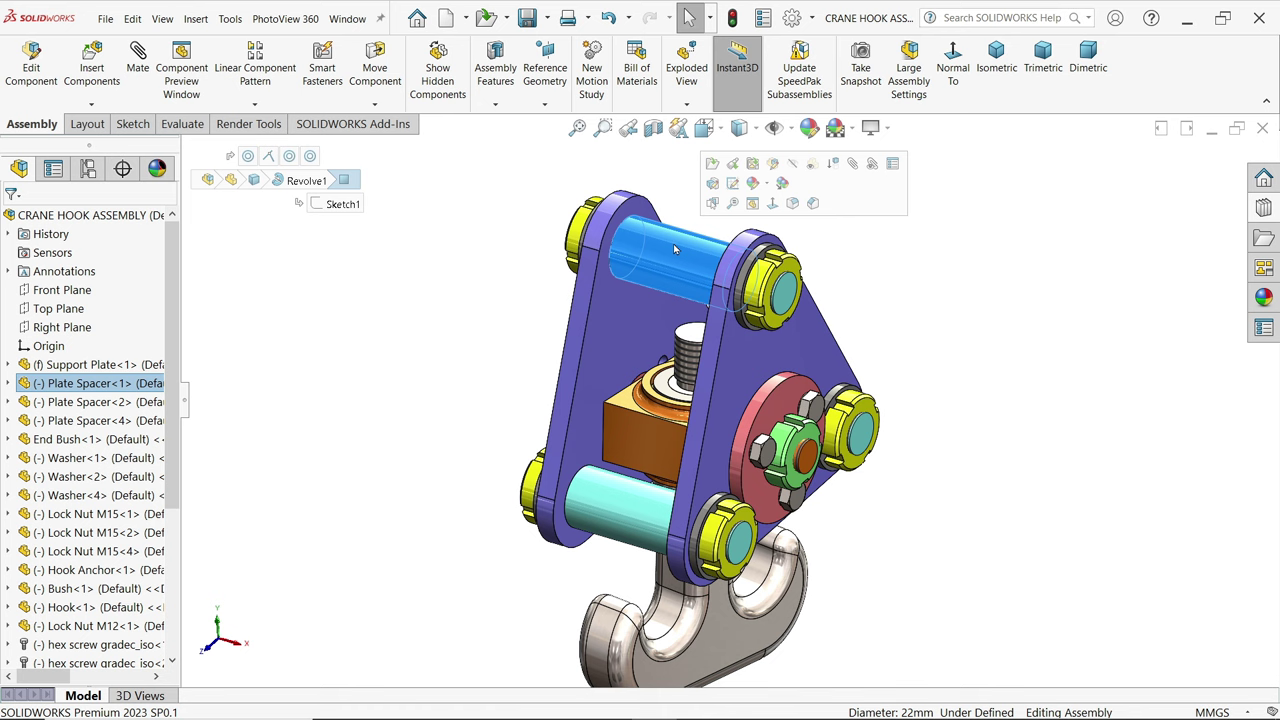
click(9, 384)
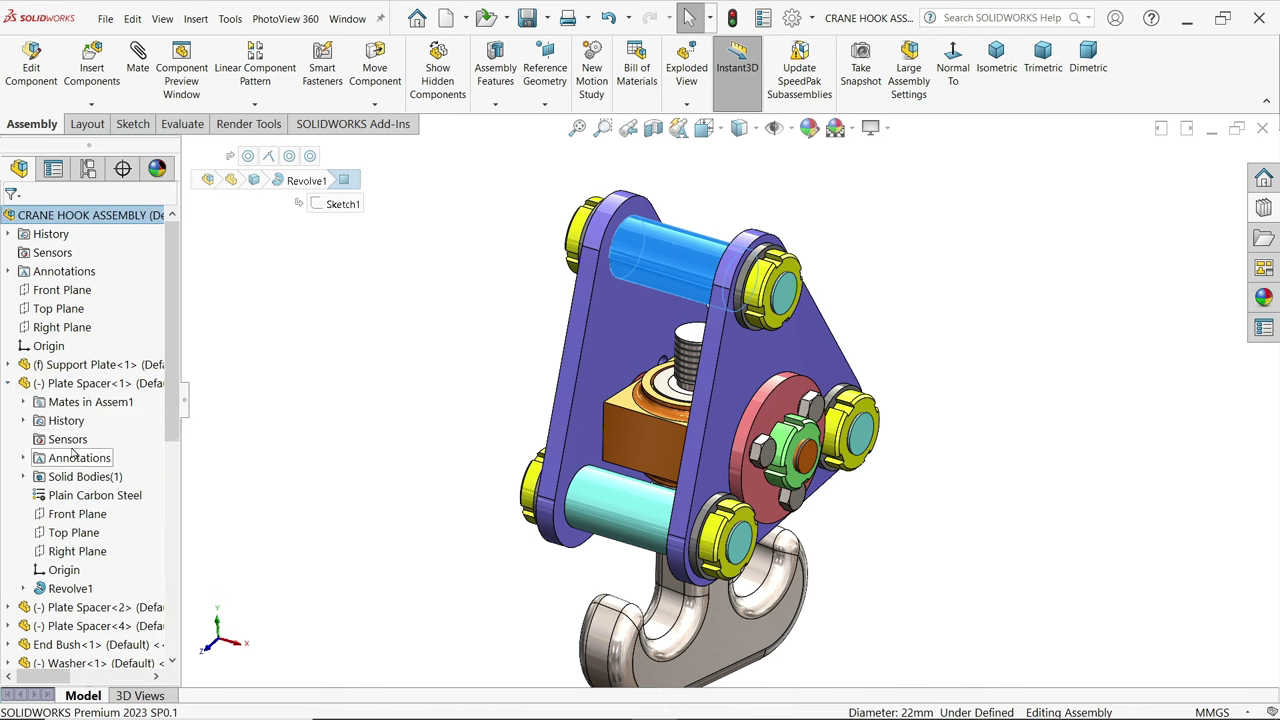
click(78, 552)
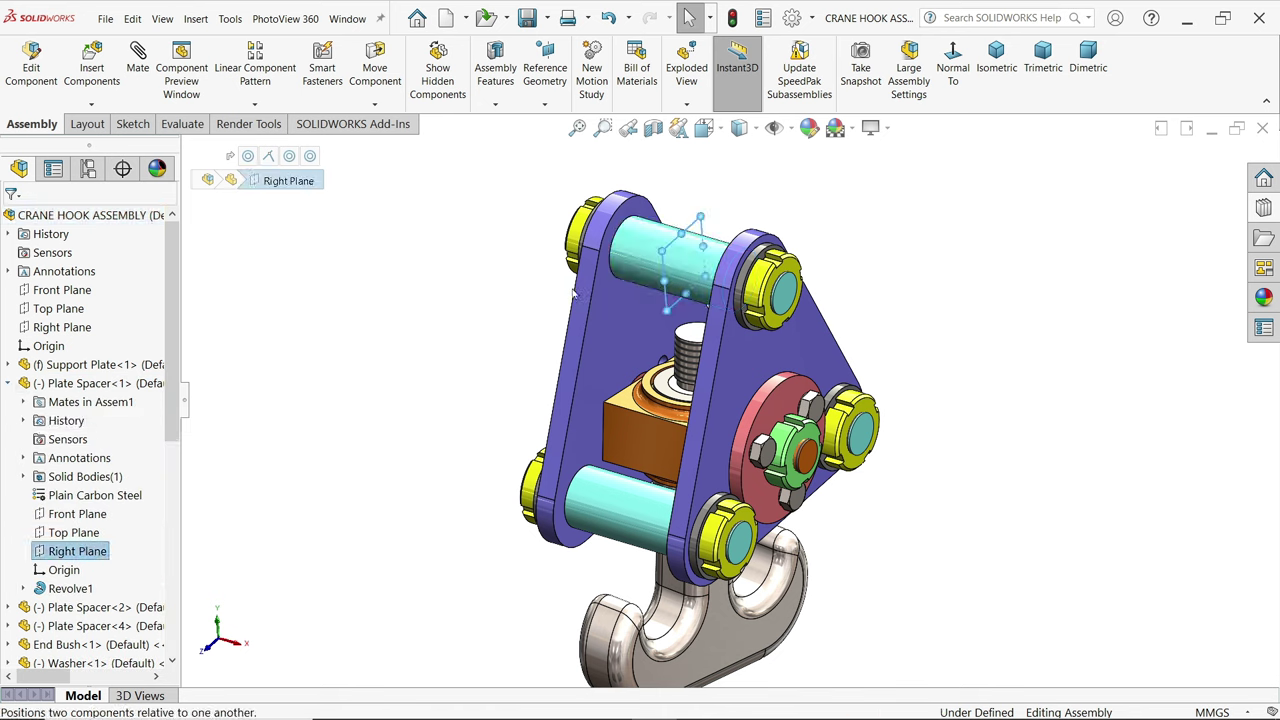
click(255, 104)
- Mirror the three hex screws and Lock Nut M12-1 across the spacer's Right Plane with Mirror Components
click(283, 234)
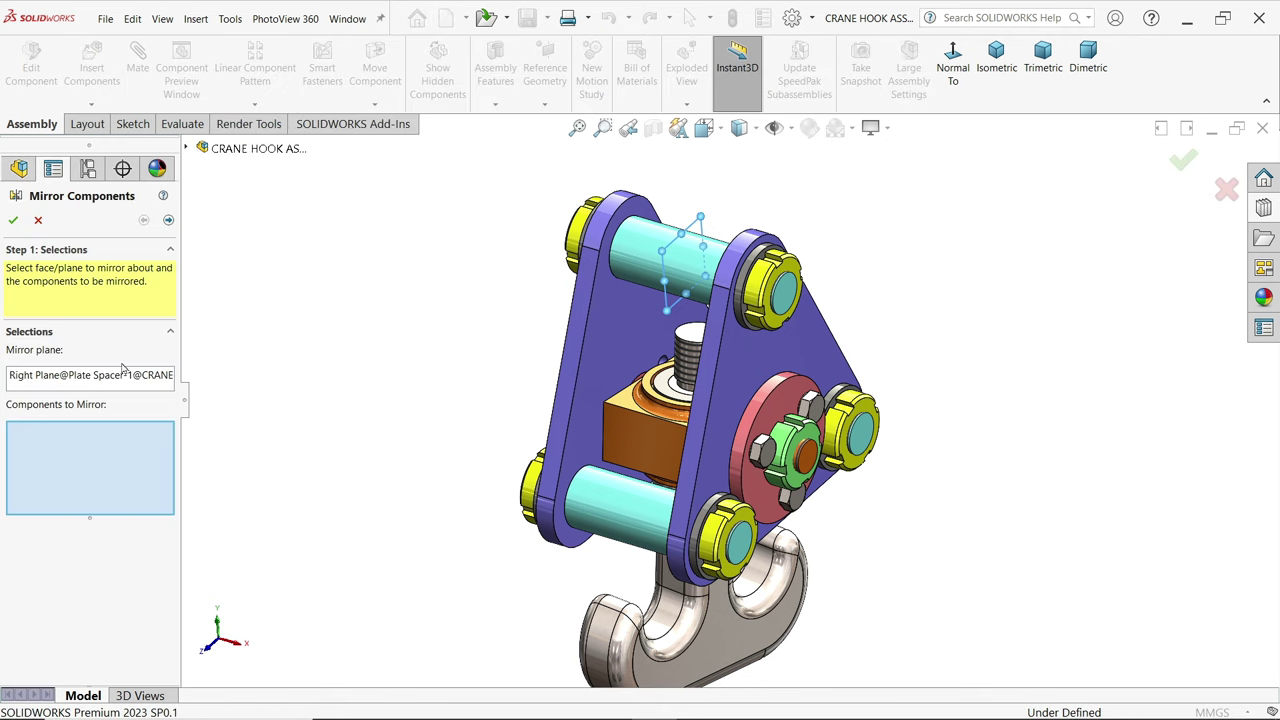
scroll(800, 457, down, 6)
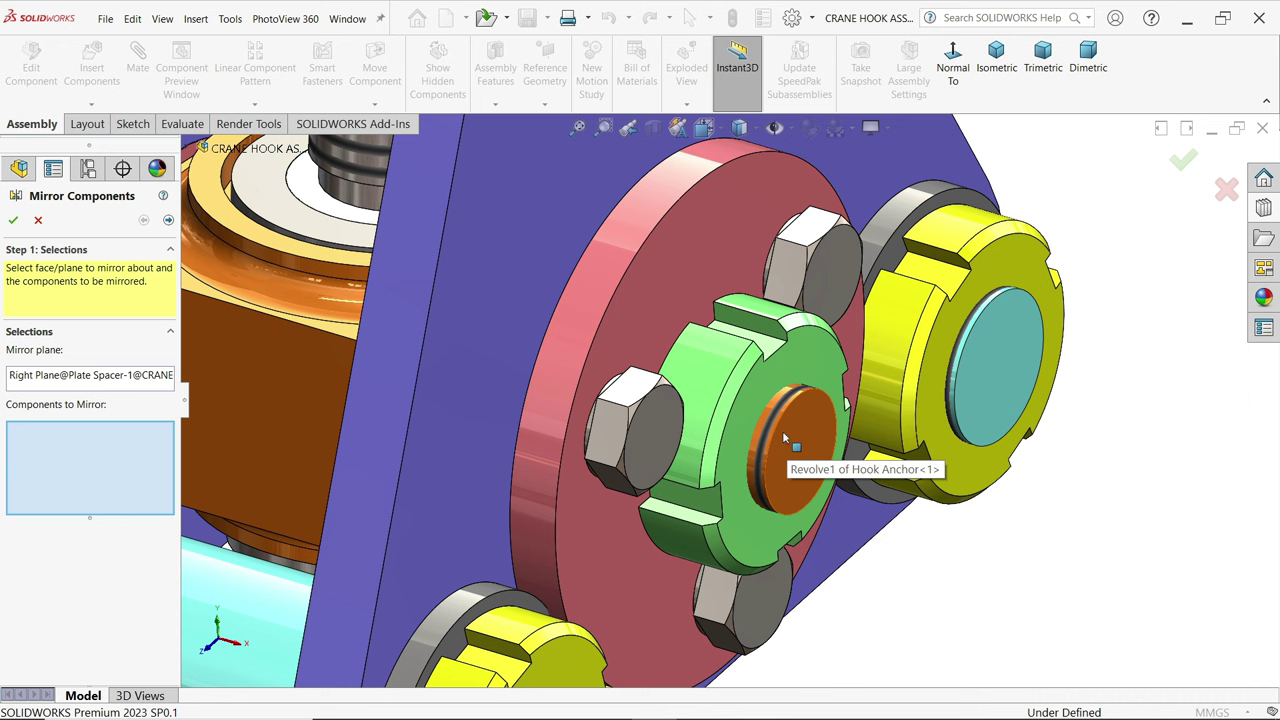
click(634, 430)
click(843, 292)
click(753, 627)
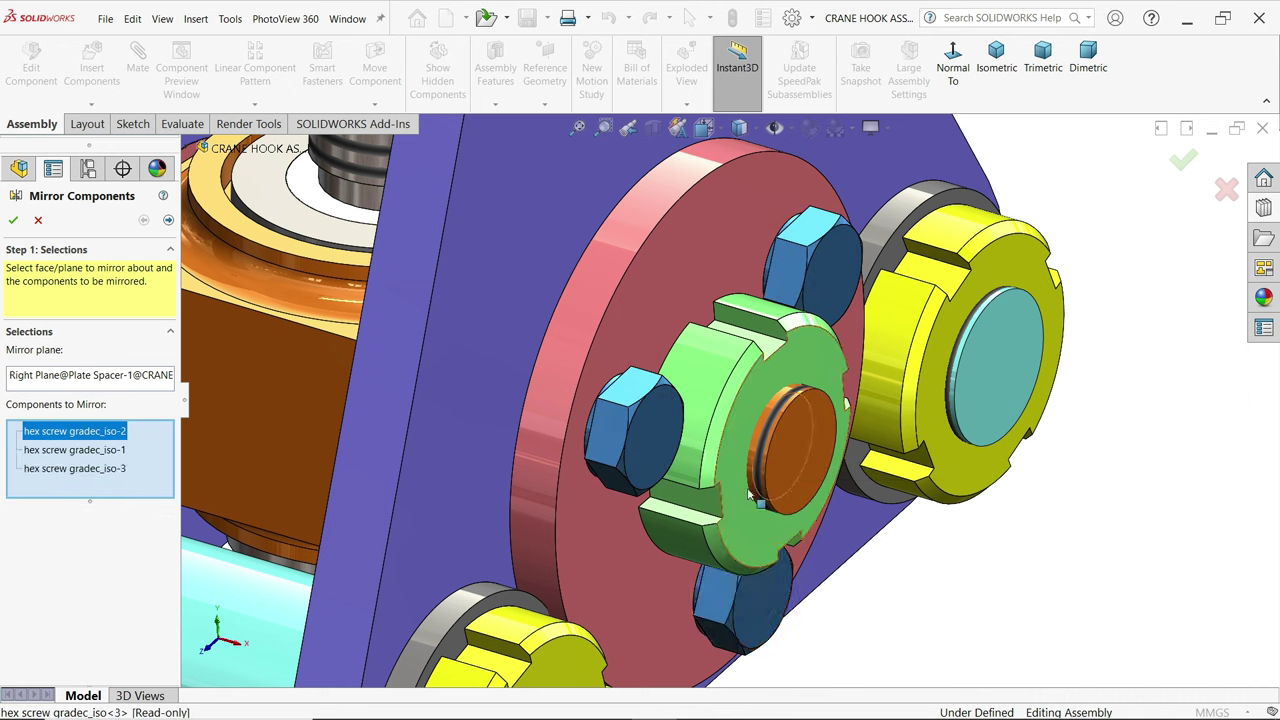
click(749, 433)
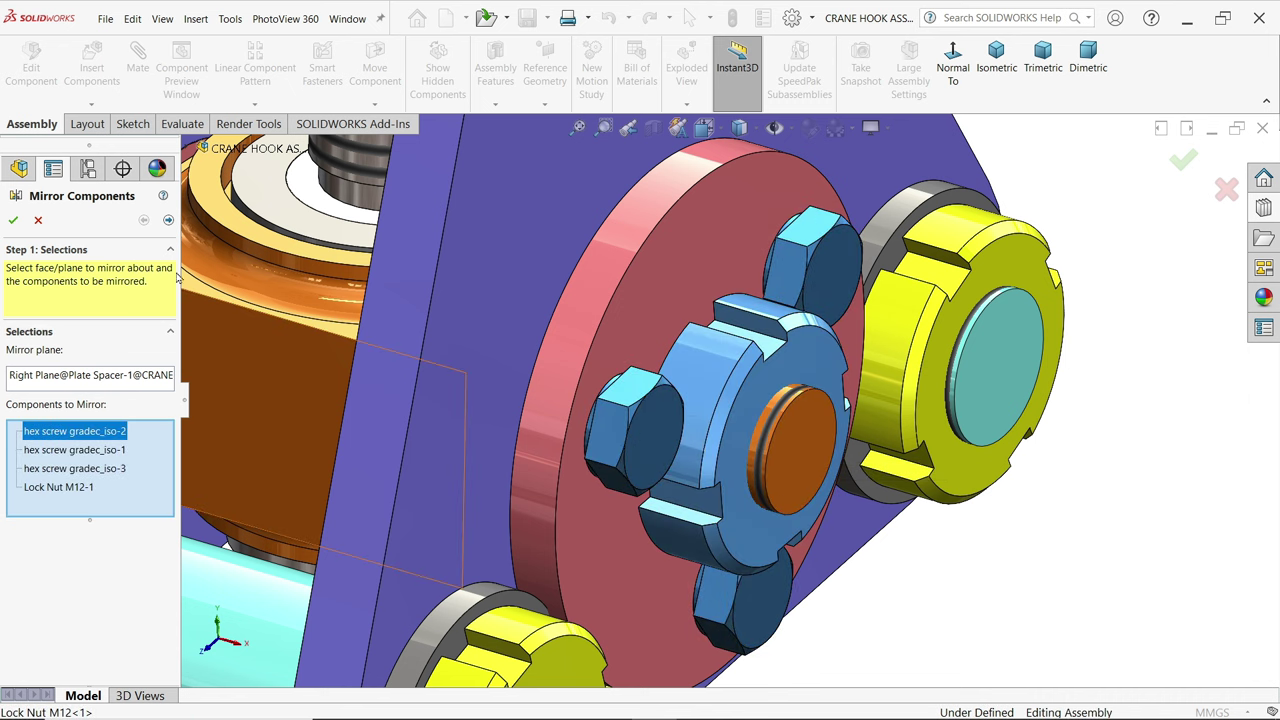
click(168, 220)
scroll(700, 340, up, 6)
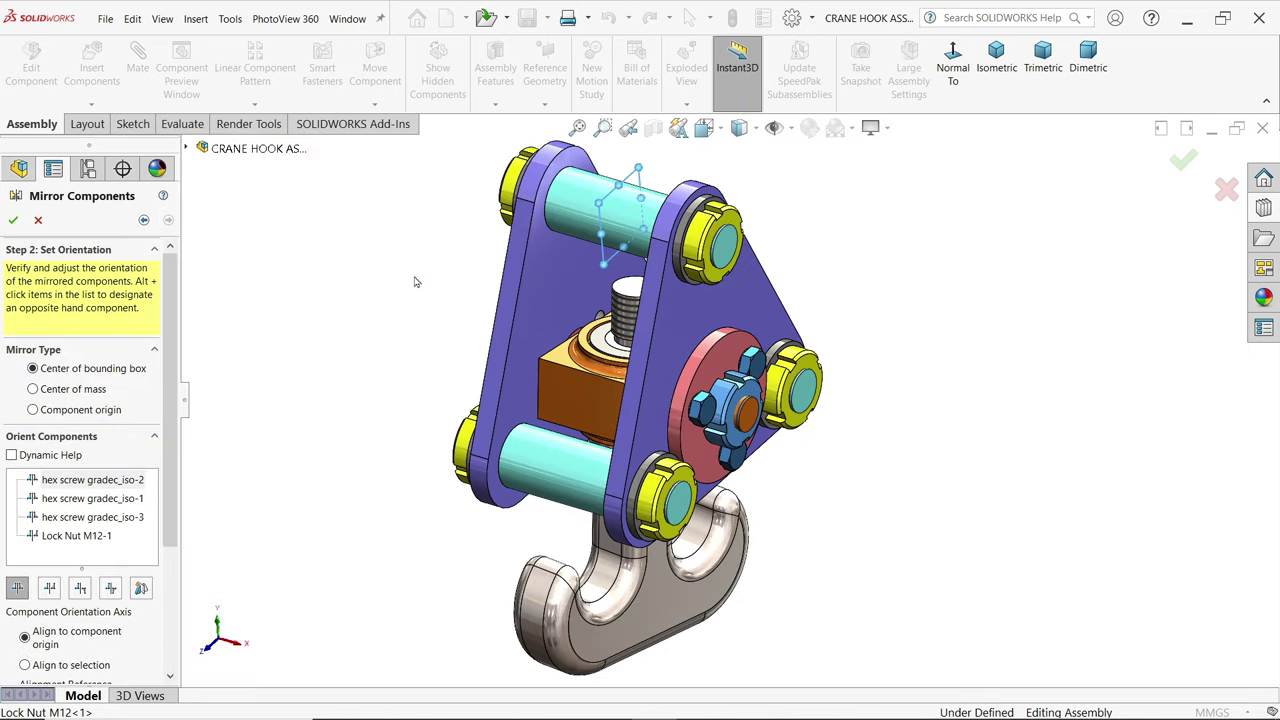
middle_drag(414, 280, 549, 319)
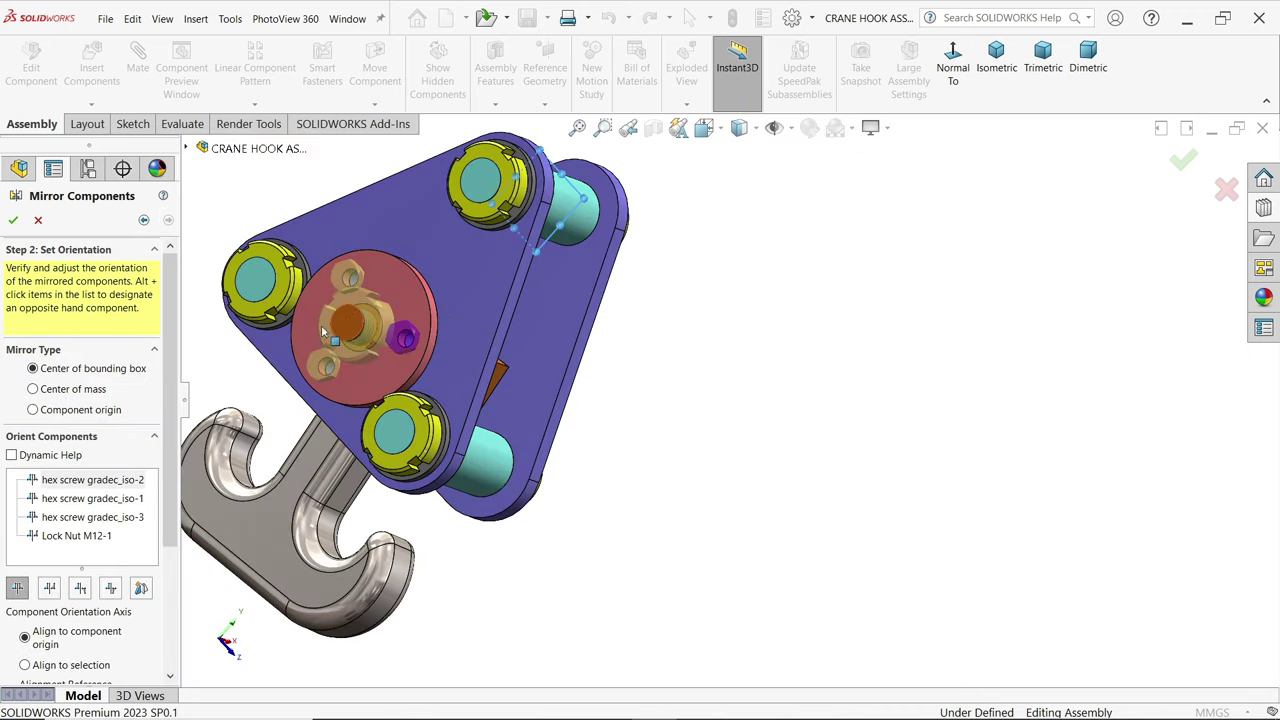
scroll(390, 360, down, 4)
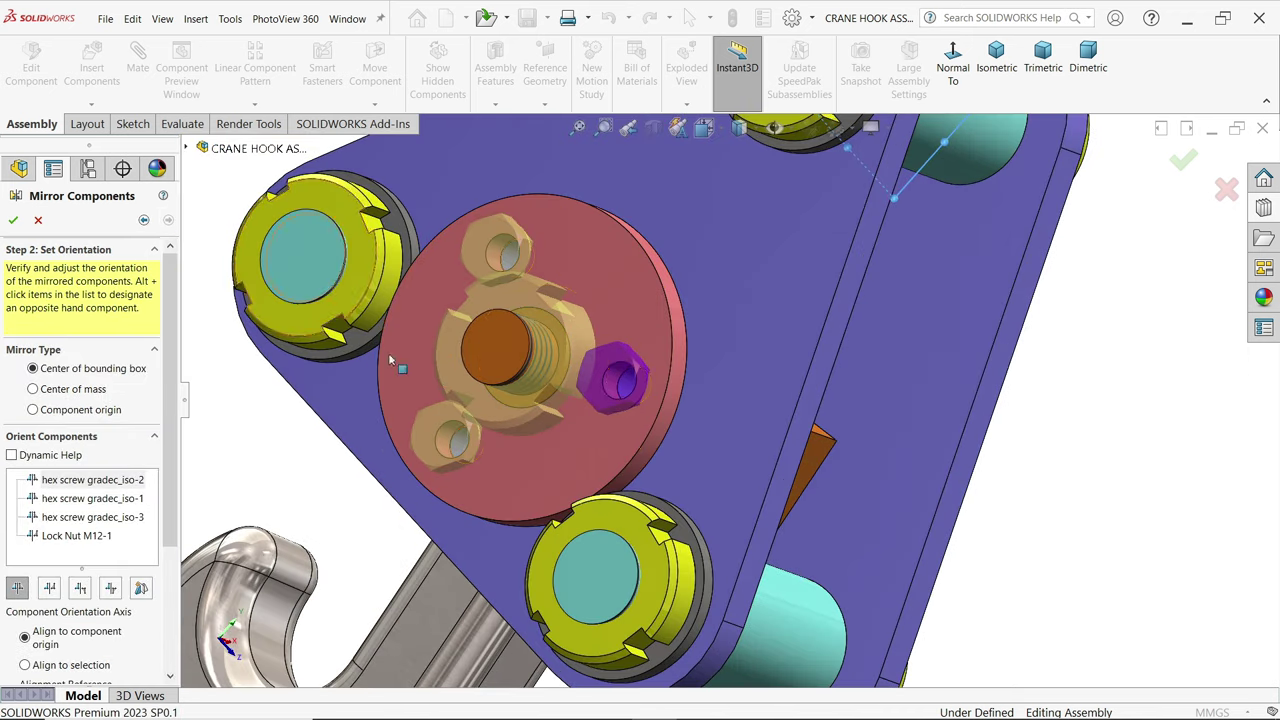
click(16, 221)
middle_drag(723, 420, 592, 395)
- Inspect the mirrored fasteners in Isometric, Front and Normal To support plate views
scroll(590, 393, down, 6)
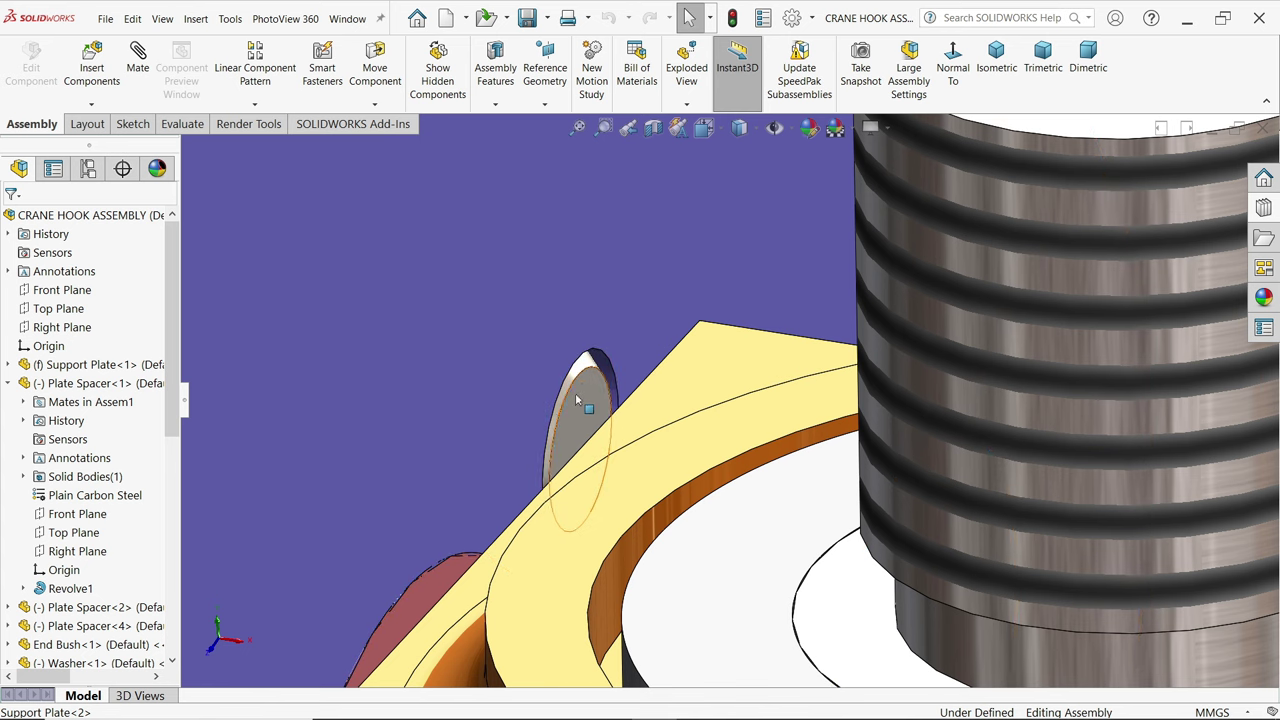
scroll(591, 337, up, 10)
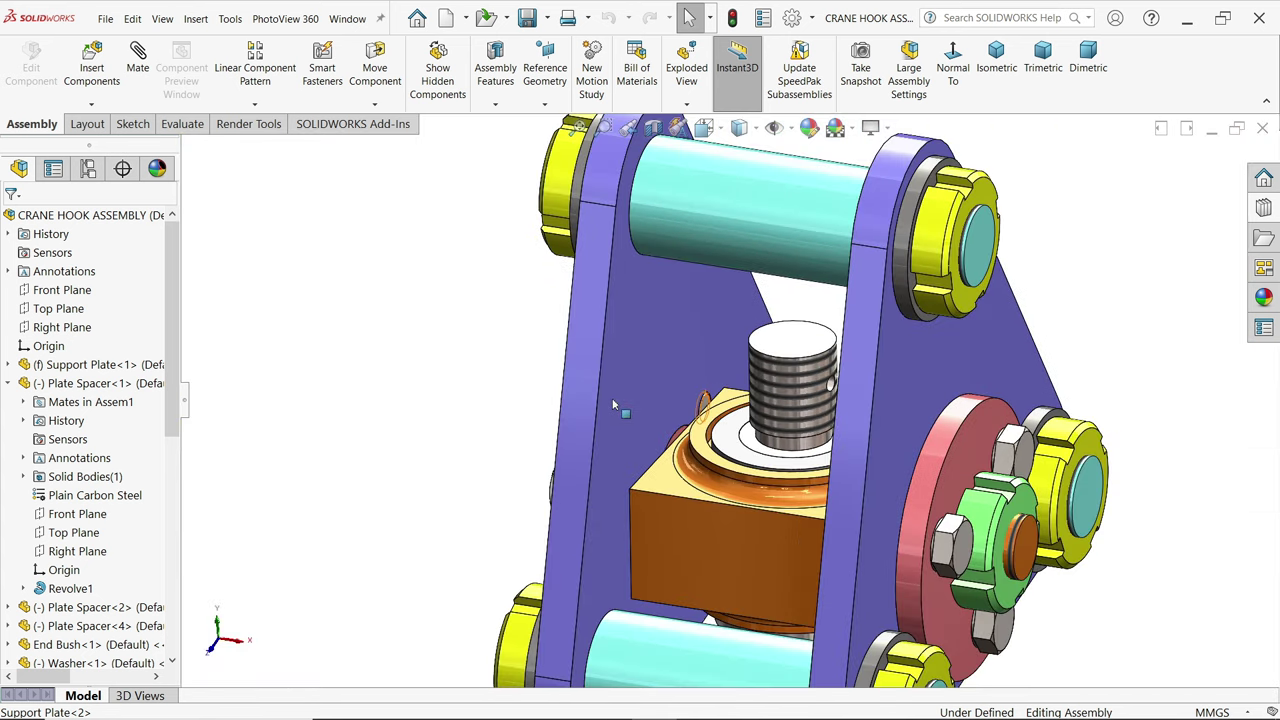
key(ctrl+7)
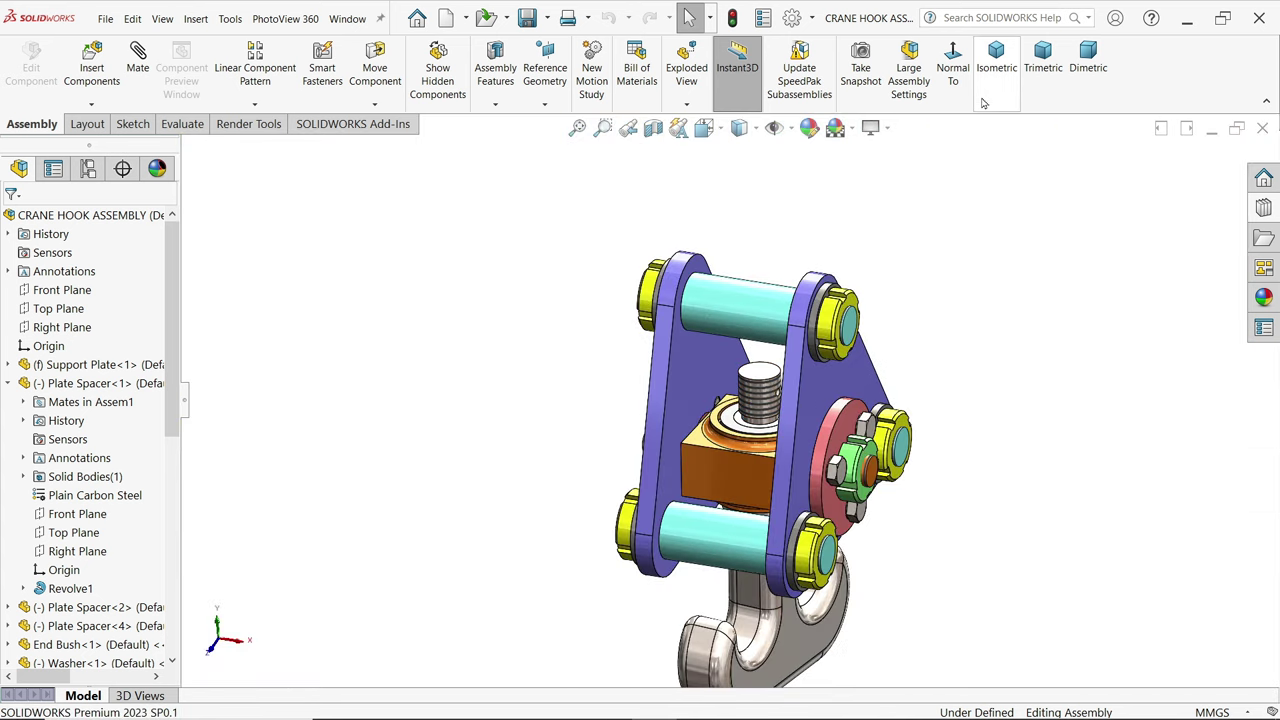
scroll(846, 392, down, 3)
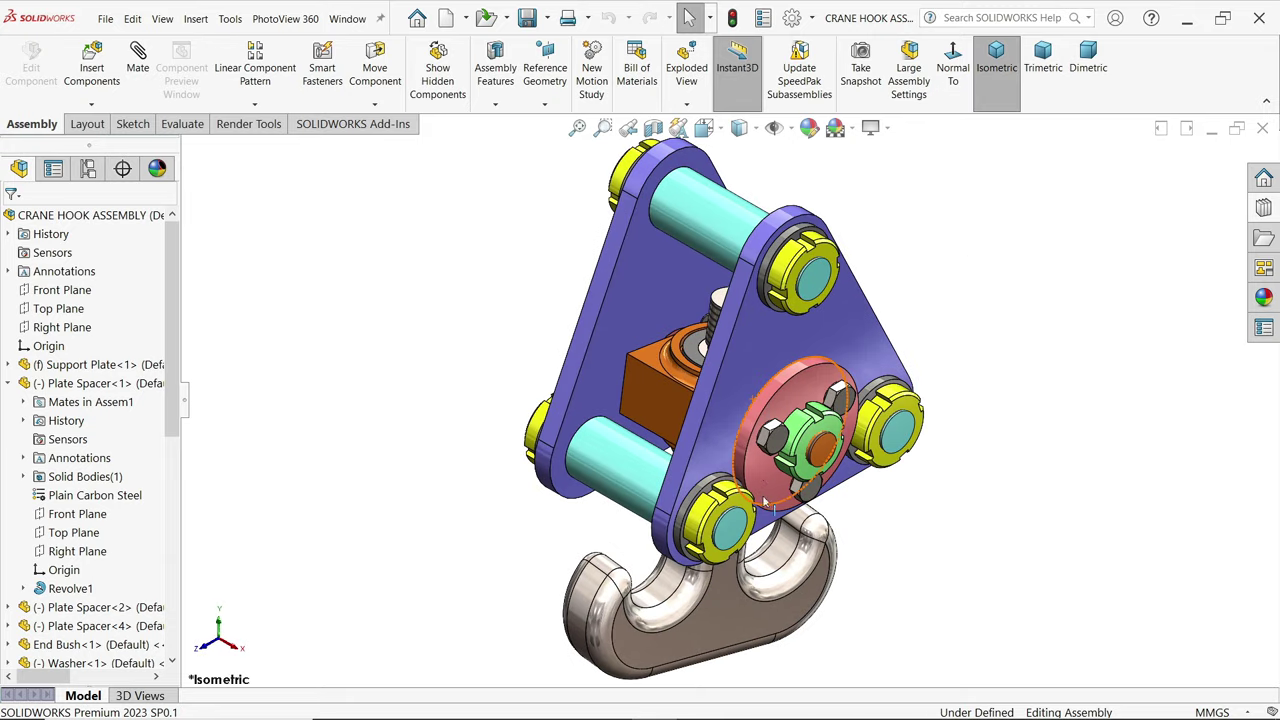
key(ctrl+1)
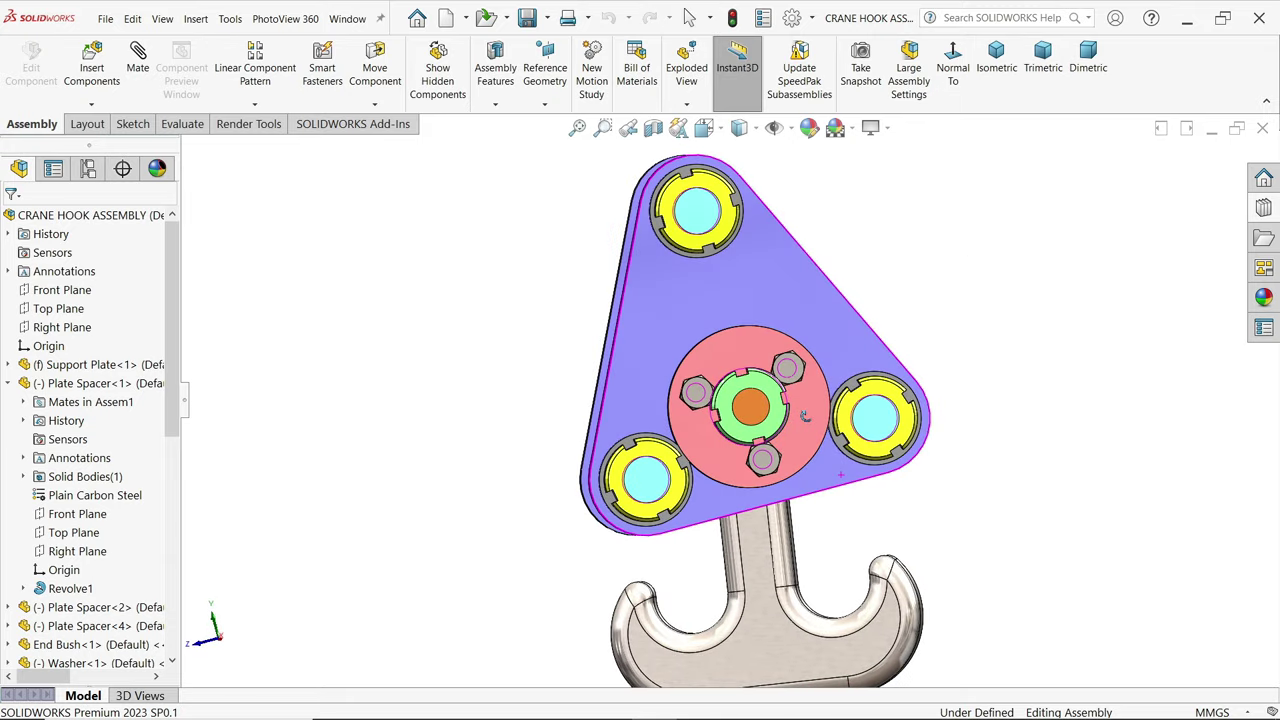
click(828, 314)
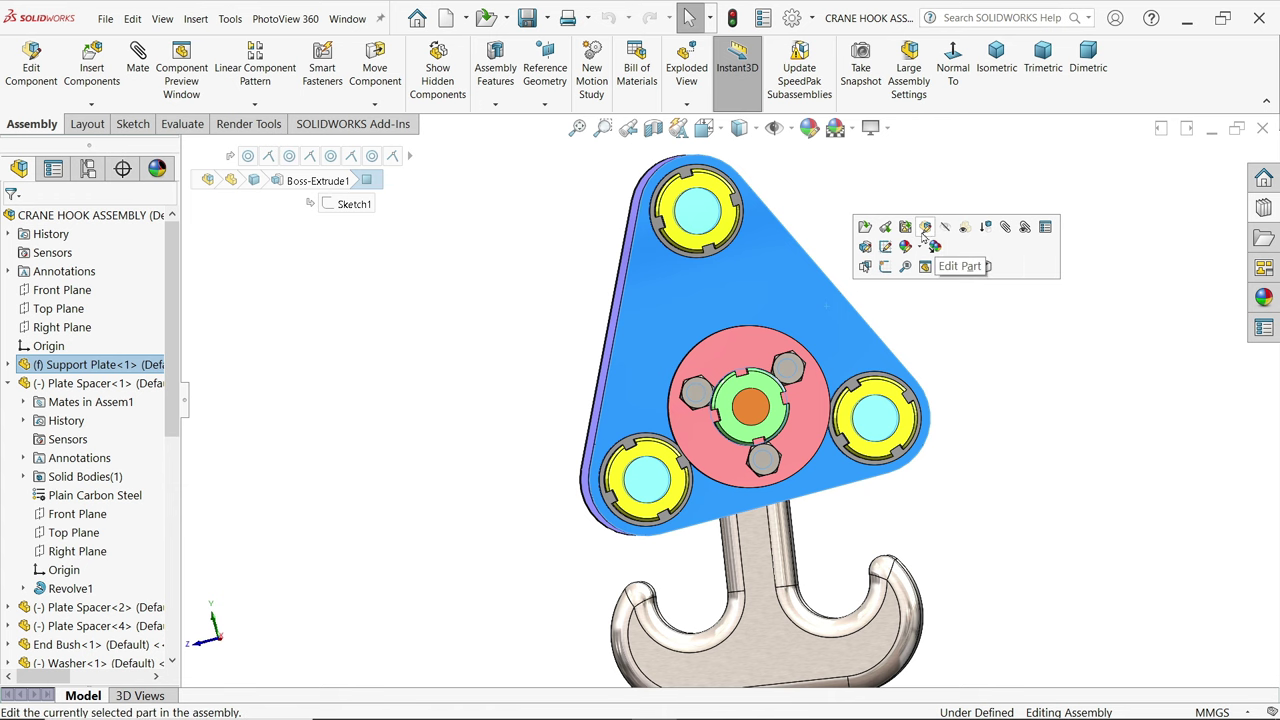
click(945, 268)
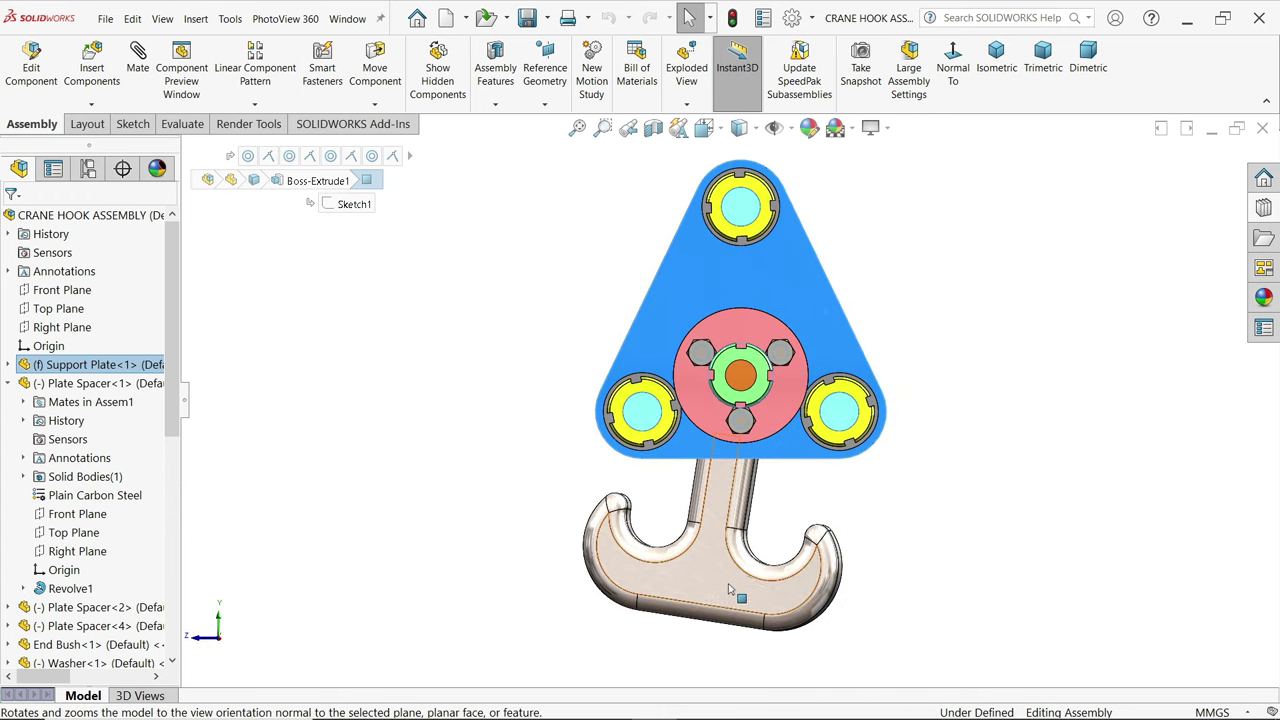
- Swing the hook slightly about its pin and orbit the assembly into a 3D view
click(729, 590)
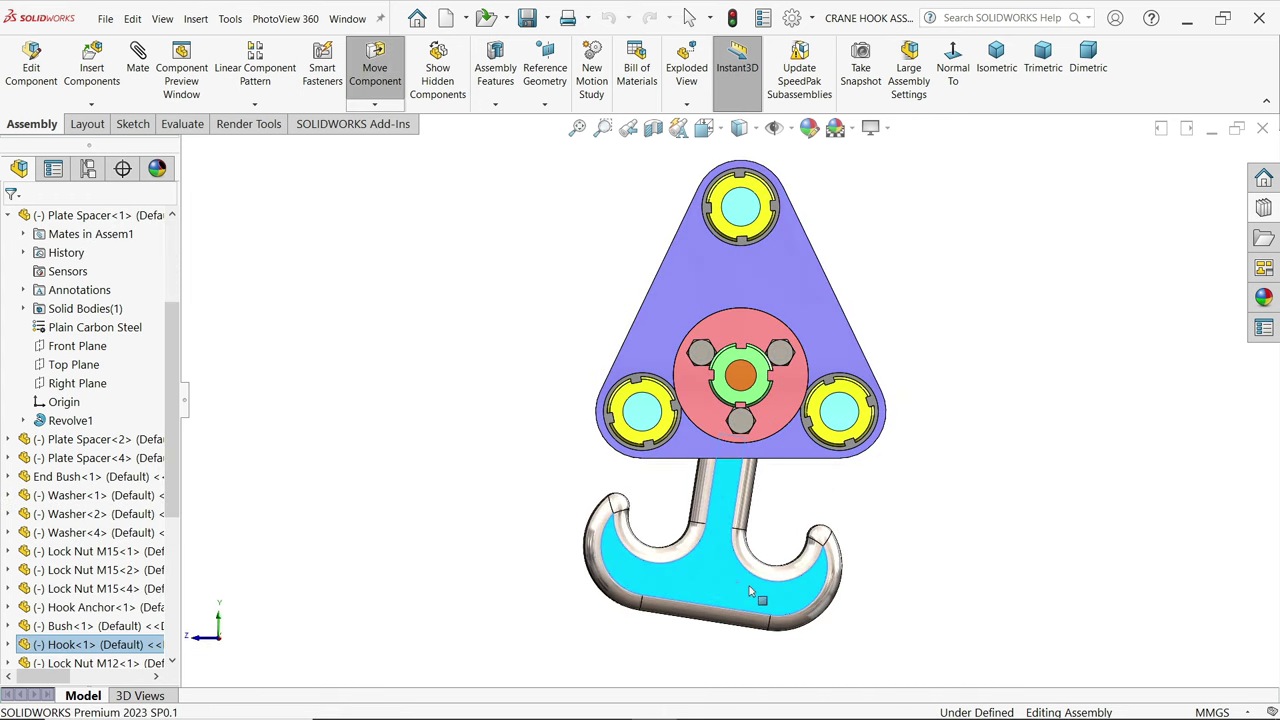
drag(750, 592, 747, 592)
middle_drag(900, 520, 1012, 543)
middle_drag(838, 428, 928, 443)
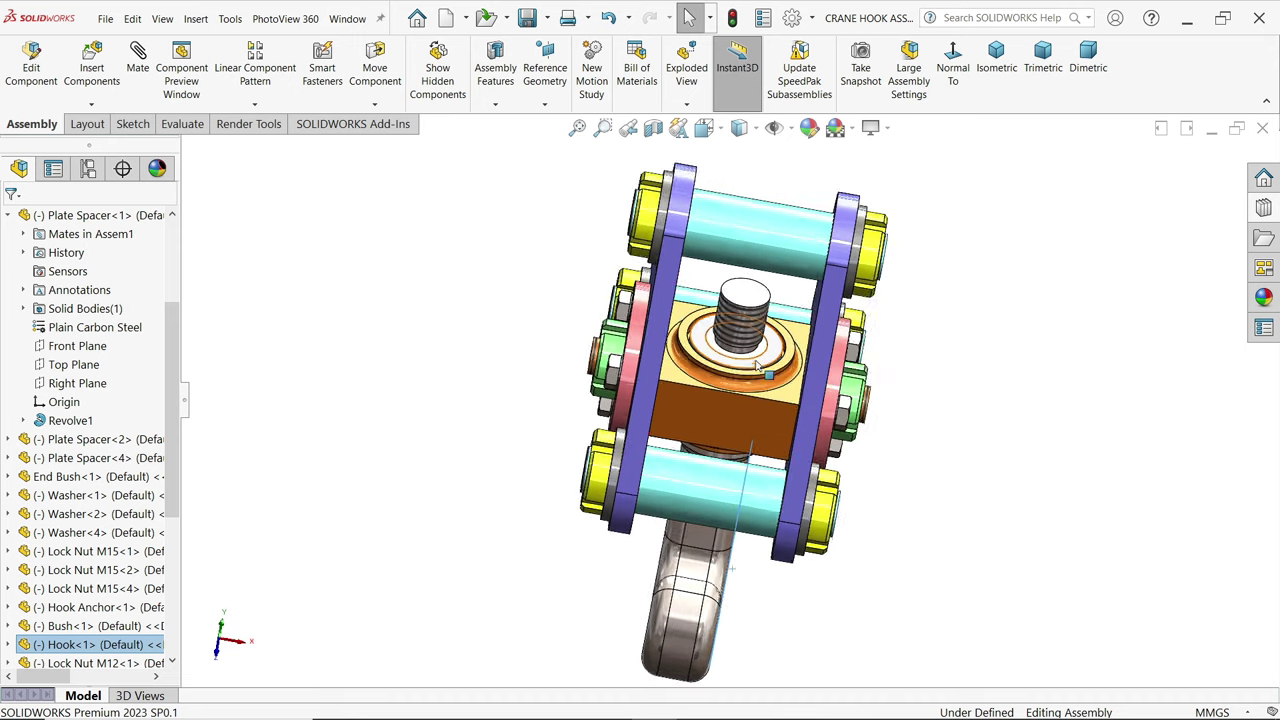
scroll(900, 443, down, 5)
click(790, 425)
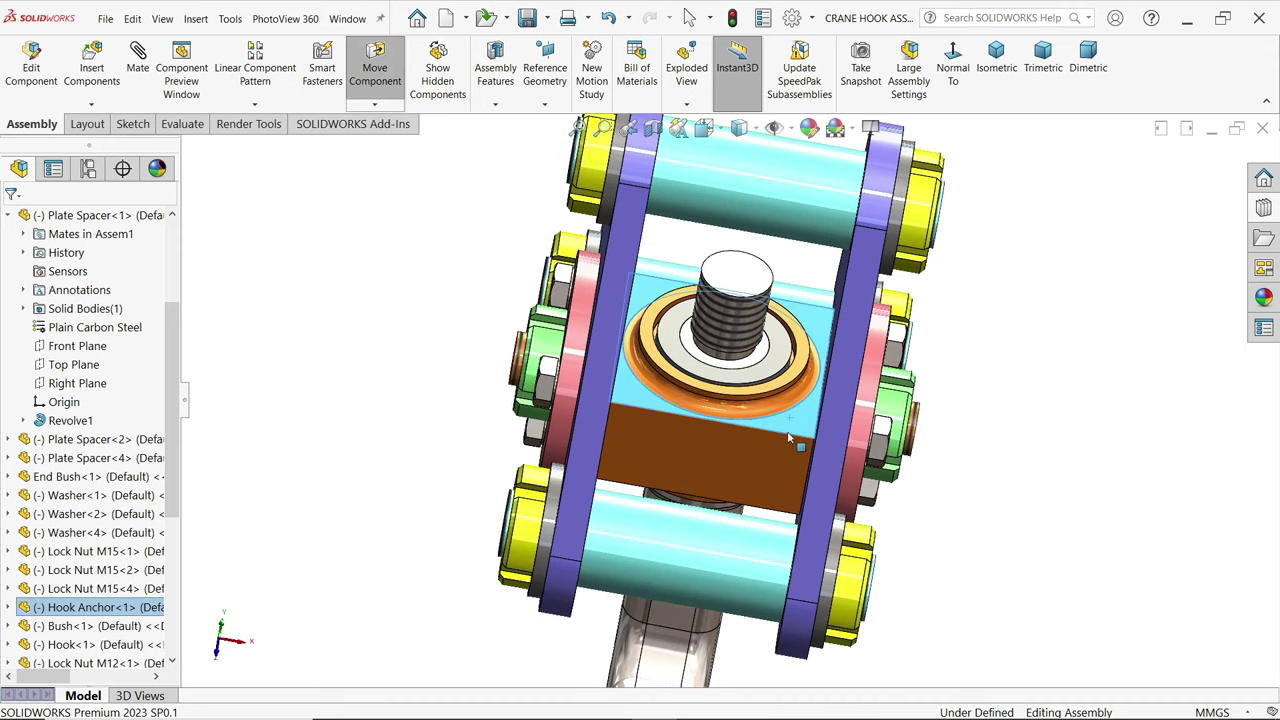
click(1003, 404)
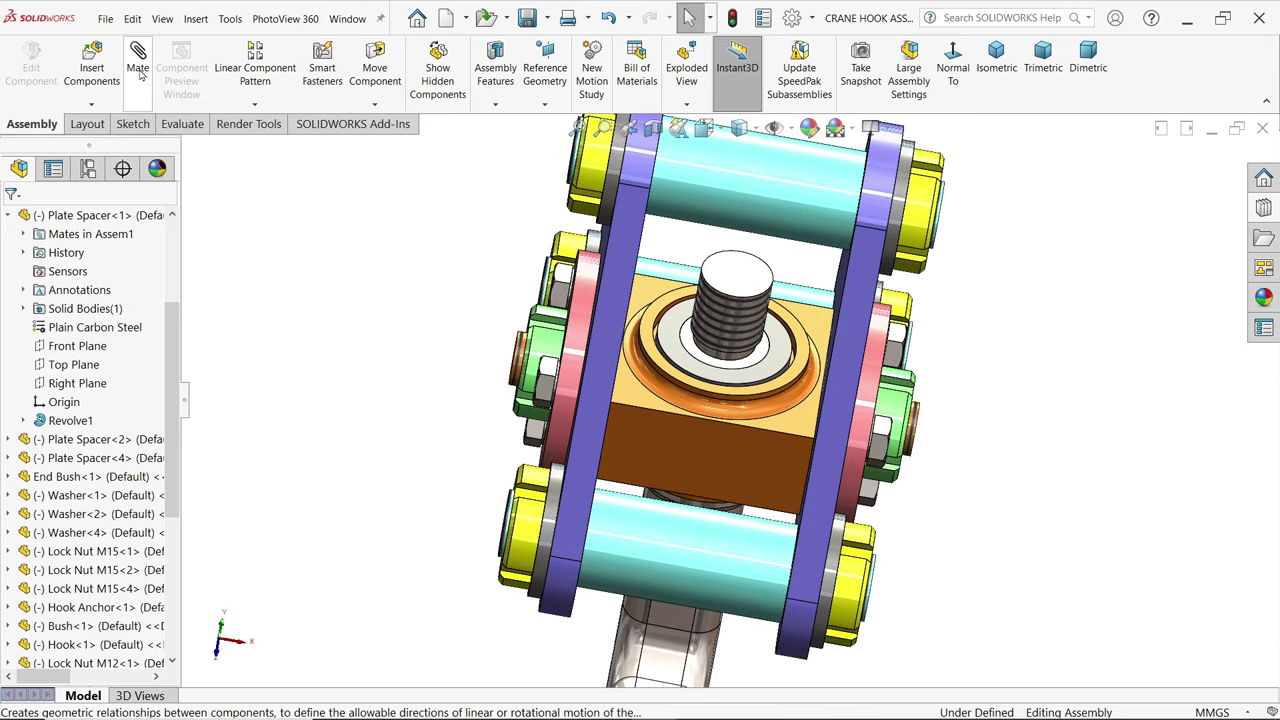
- Insert the Washer part and rotate its preview 90° about X
click(93, 62)
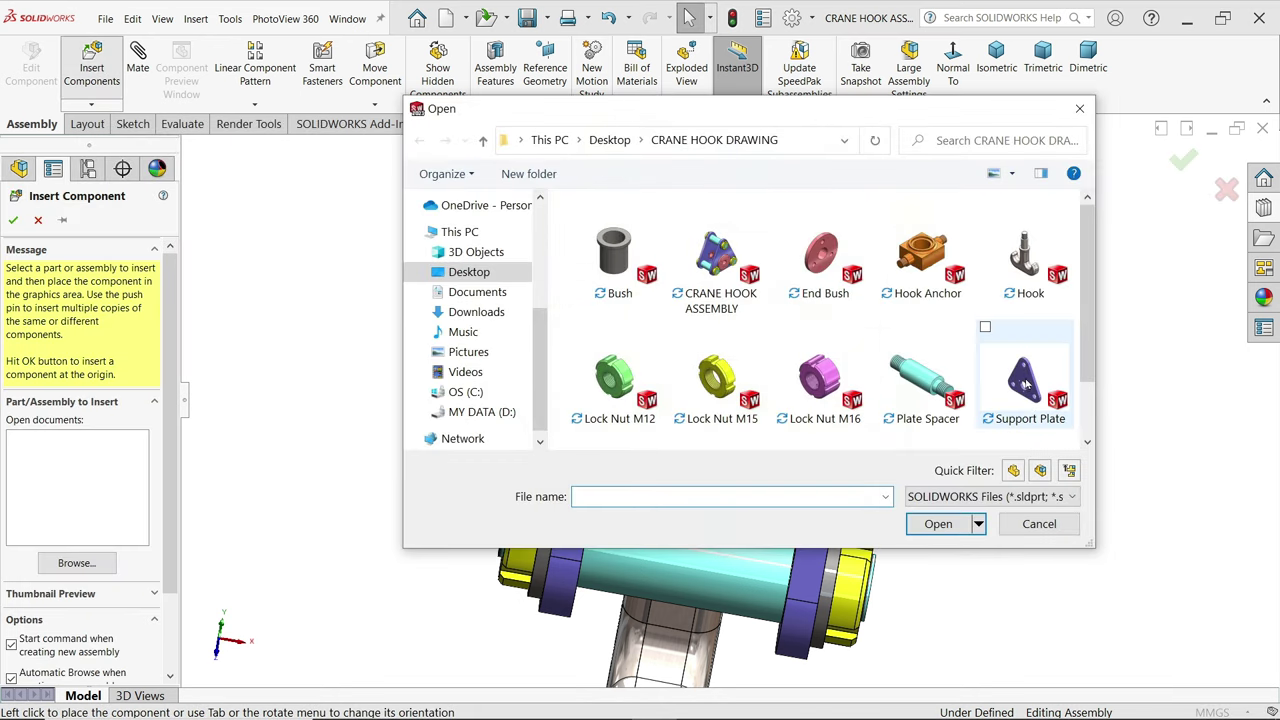
drag(1095, 285, 1094, 371)
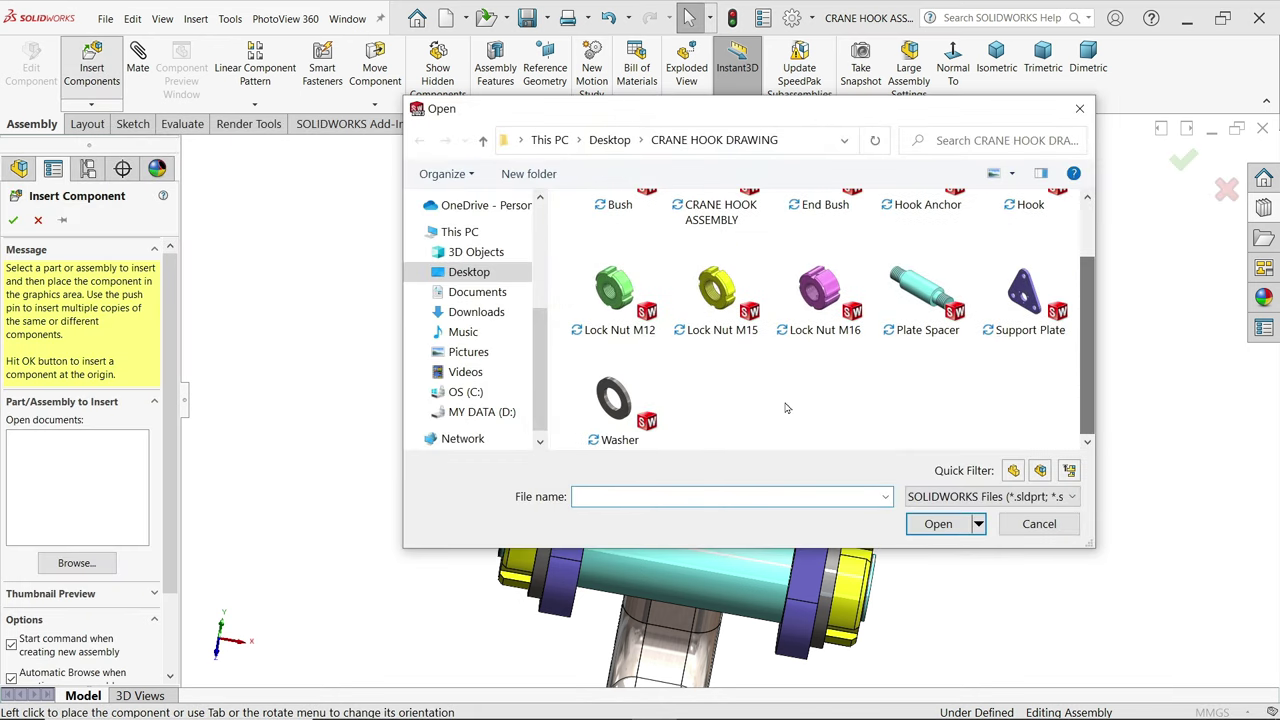
click(615, 410)
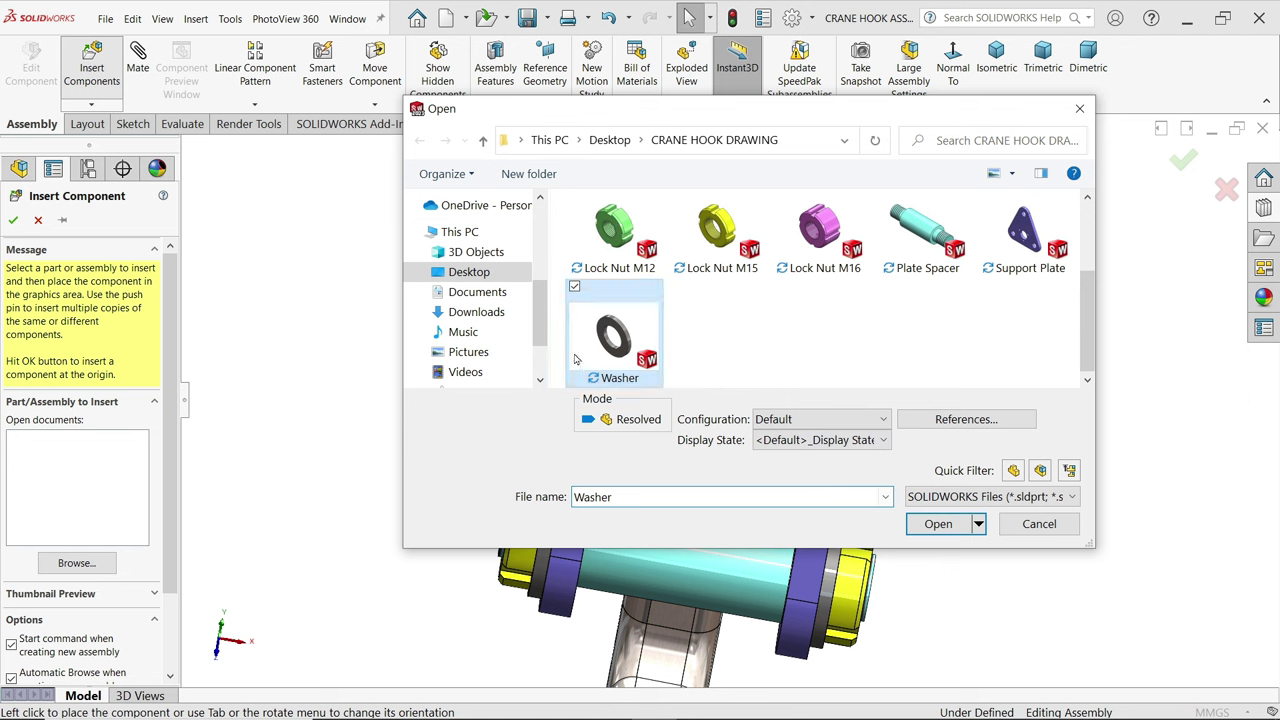
click(938, 524)
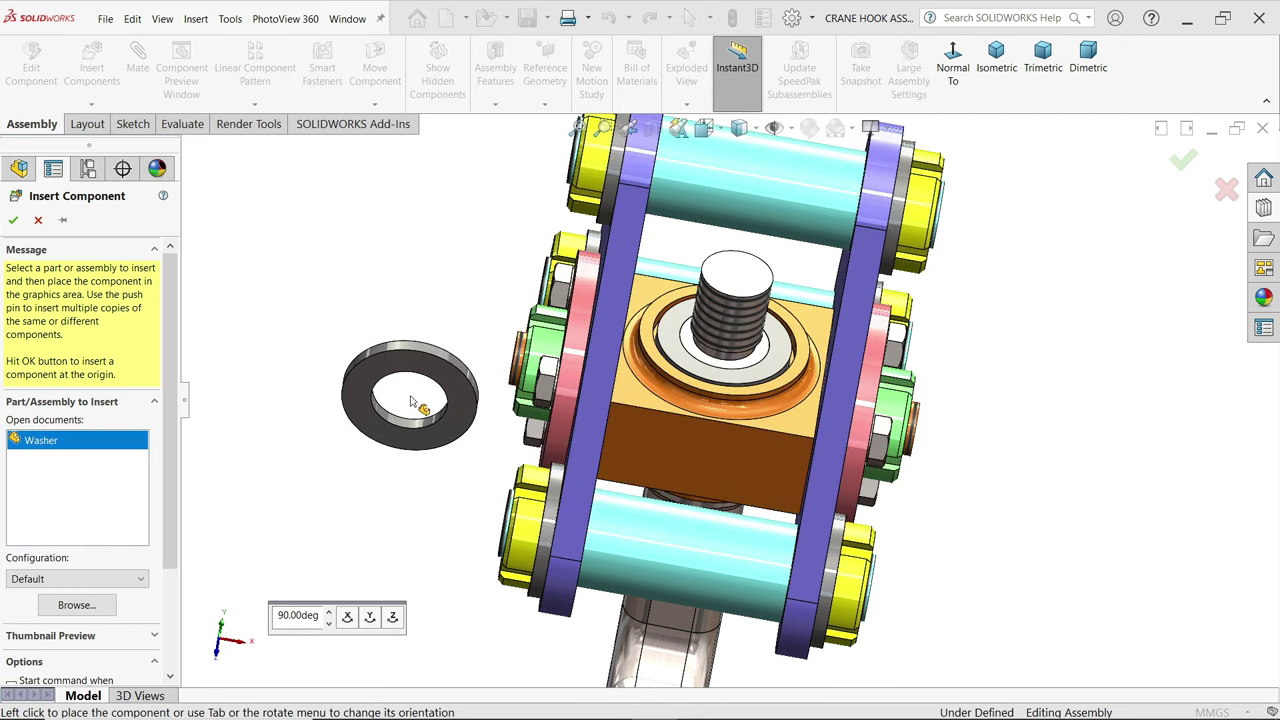
click(347, 616)
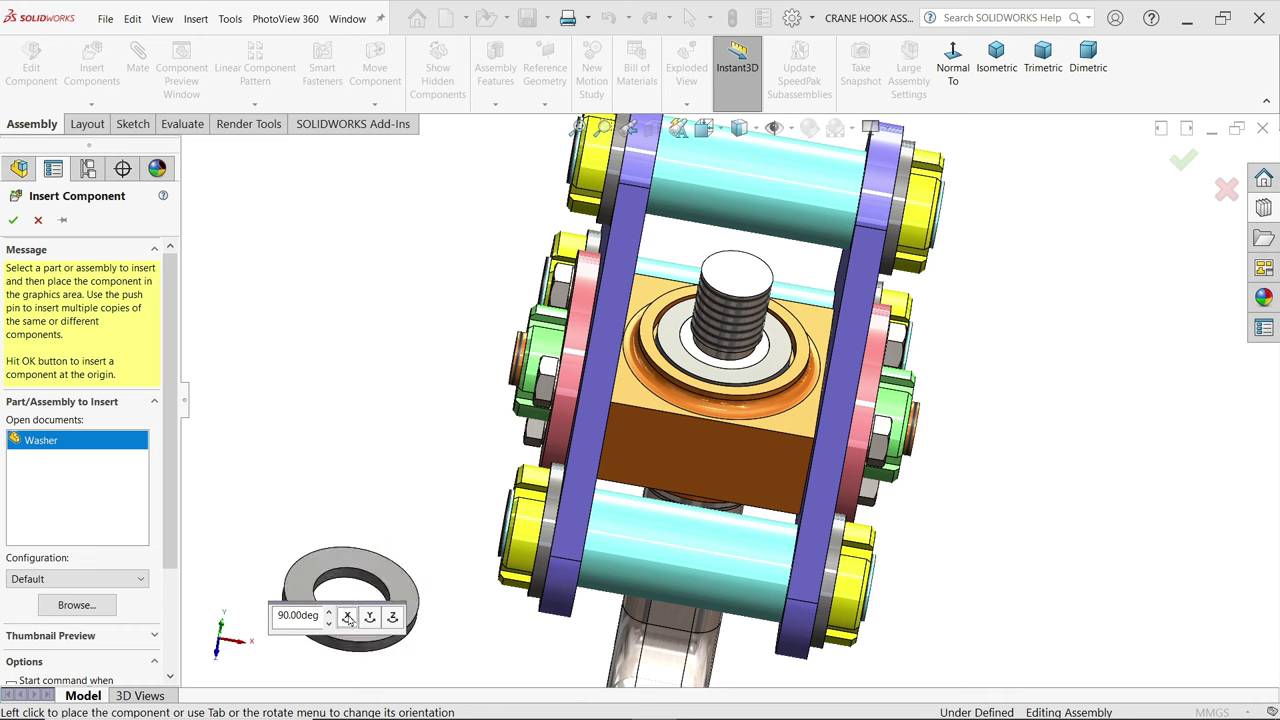
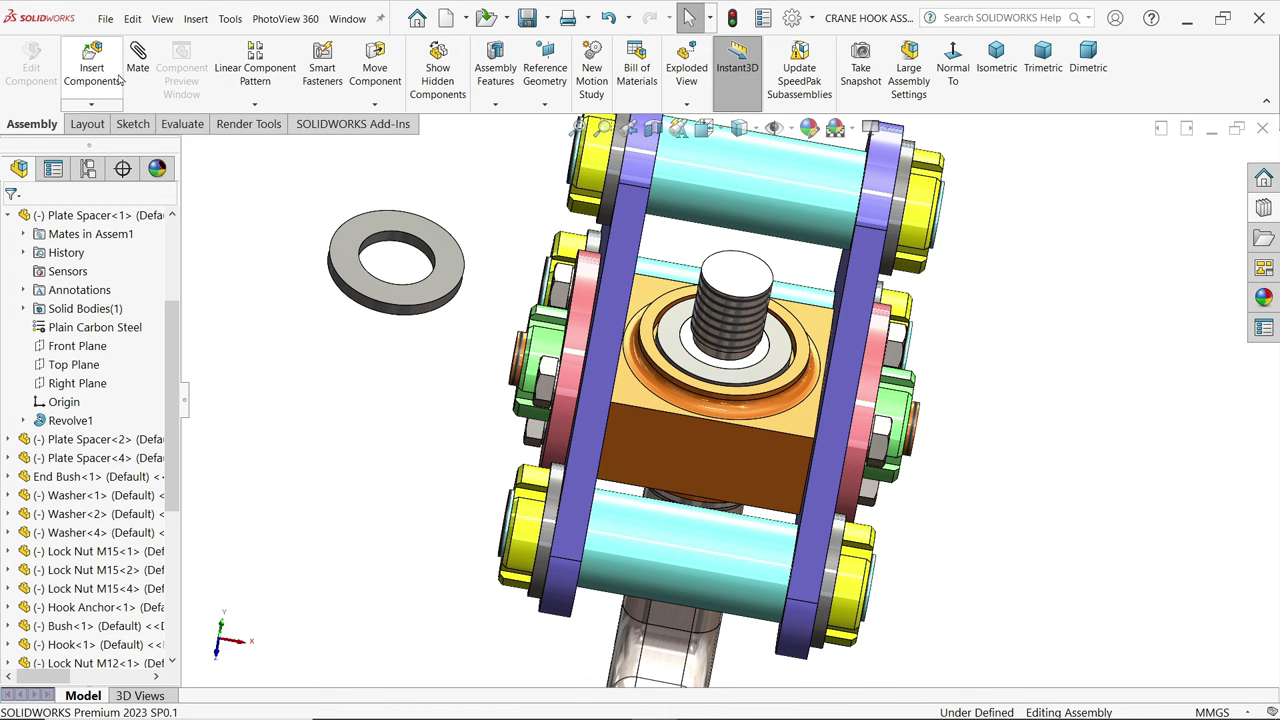
- Mate the washer's inner bore concentric to the hook's threaded shank
click(137, 68)
scroll(556, 312, down, 3)
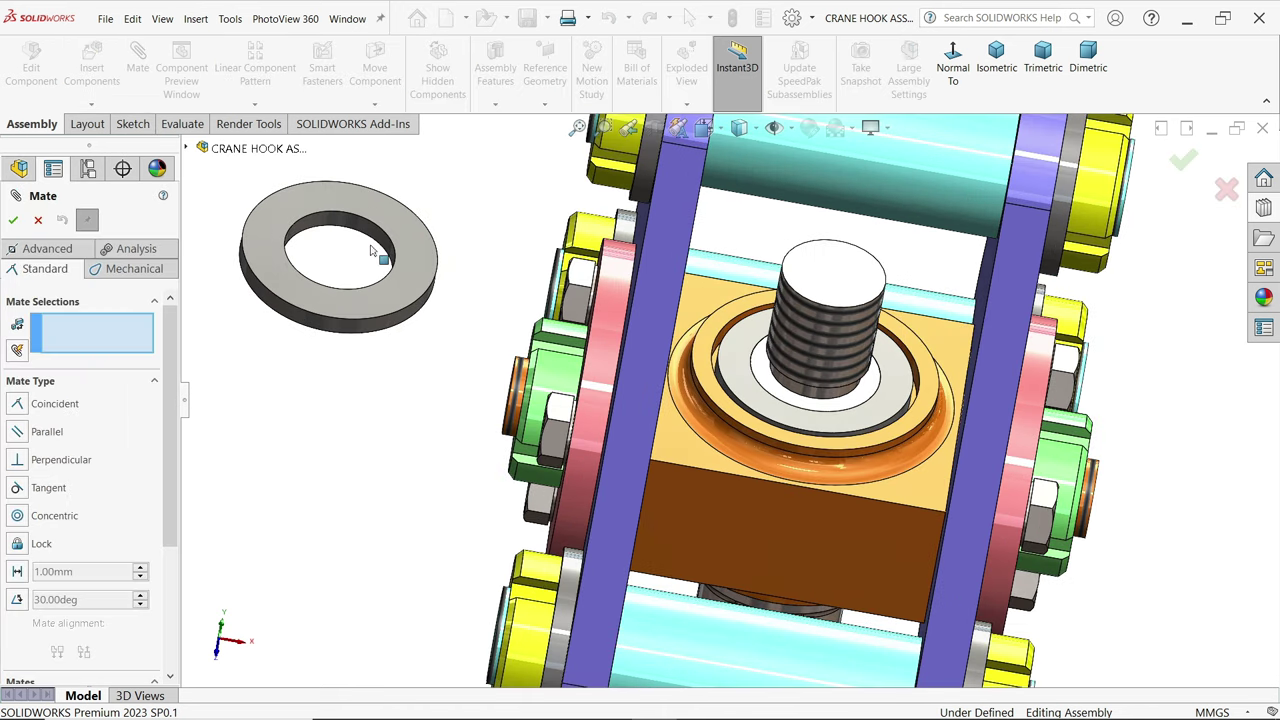
click(362, 231)
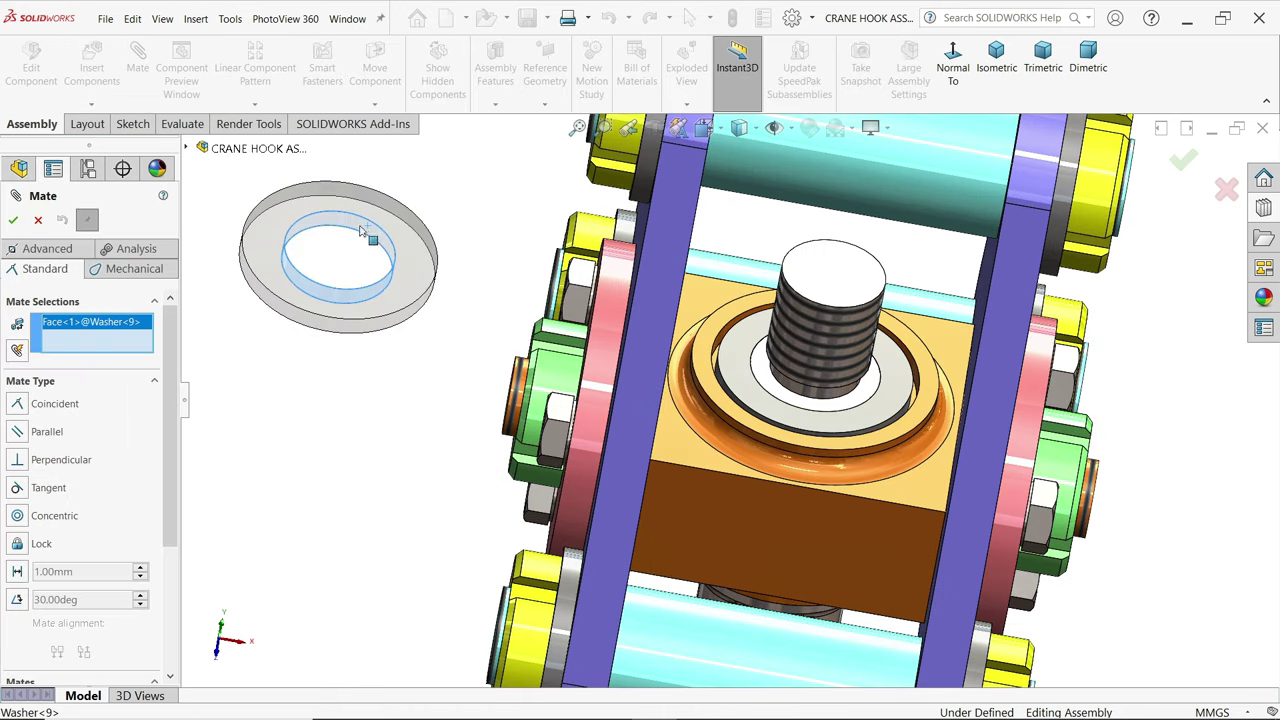
click(841, 337)
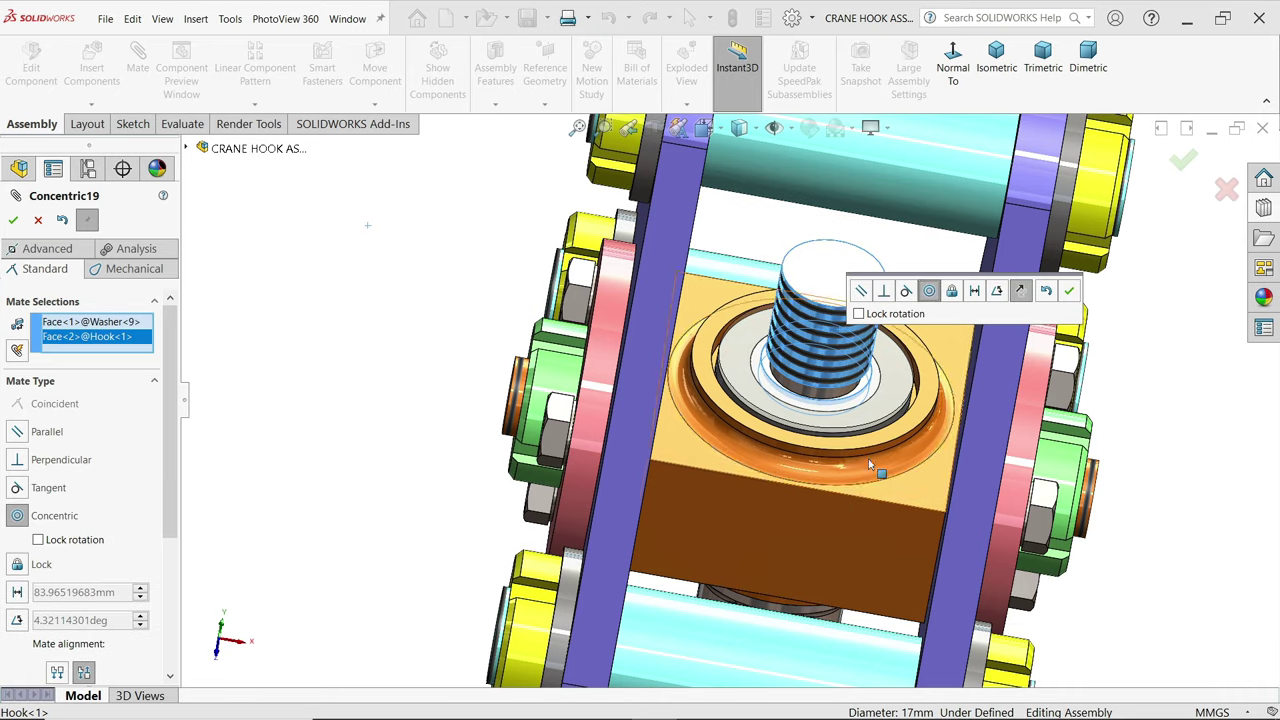
middle_drag(872, 460, 925, 392)
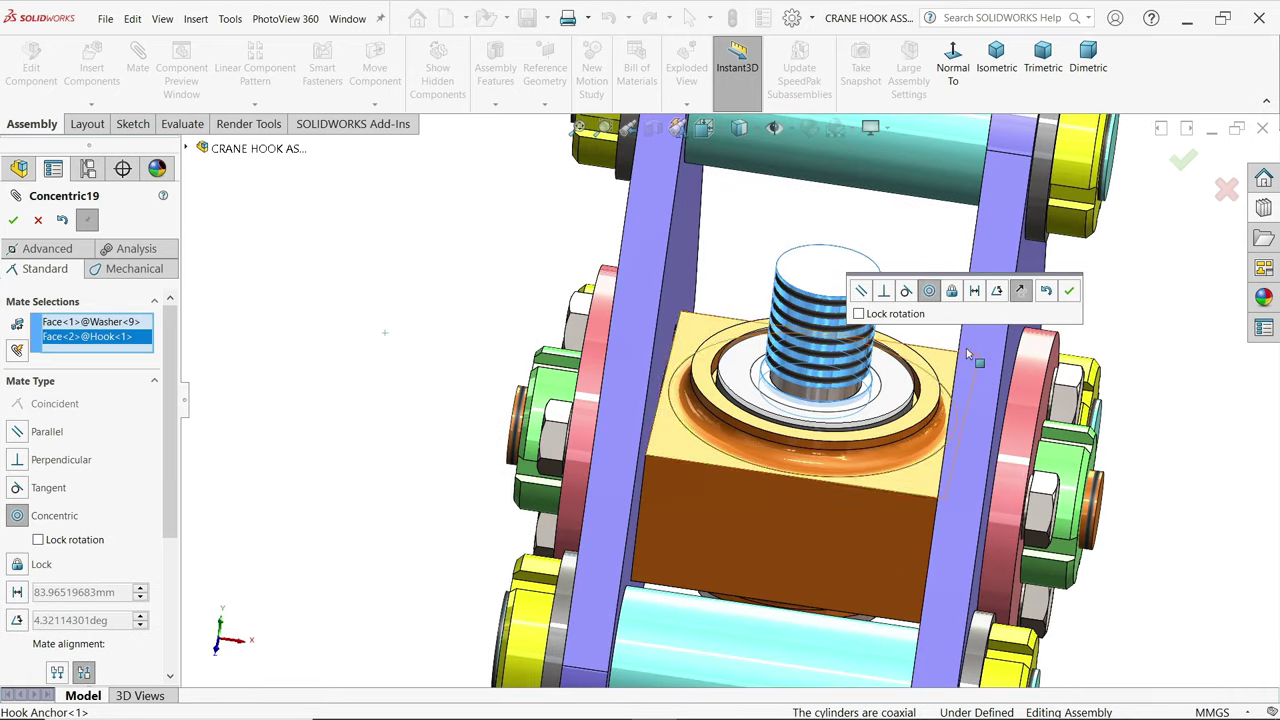
click(1070, 291)
- Mate the washer's flat underside coincident with the bush face, then finish mating
scroll(857, 414, down, 2)
scroll(860, 420, down, 2)
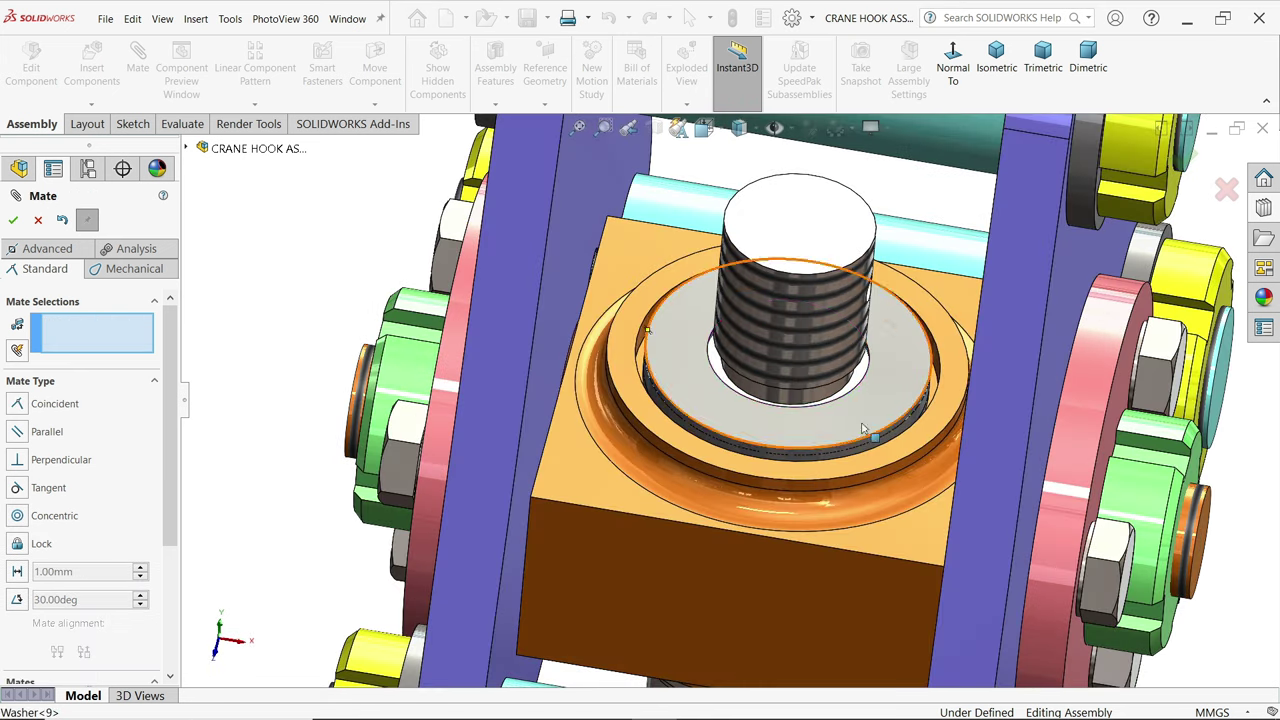
drag(894, 394, 895, 330)
middle_drag(620, 260, 722, 253)
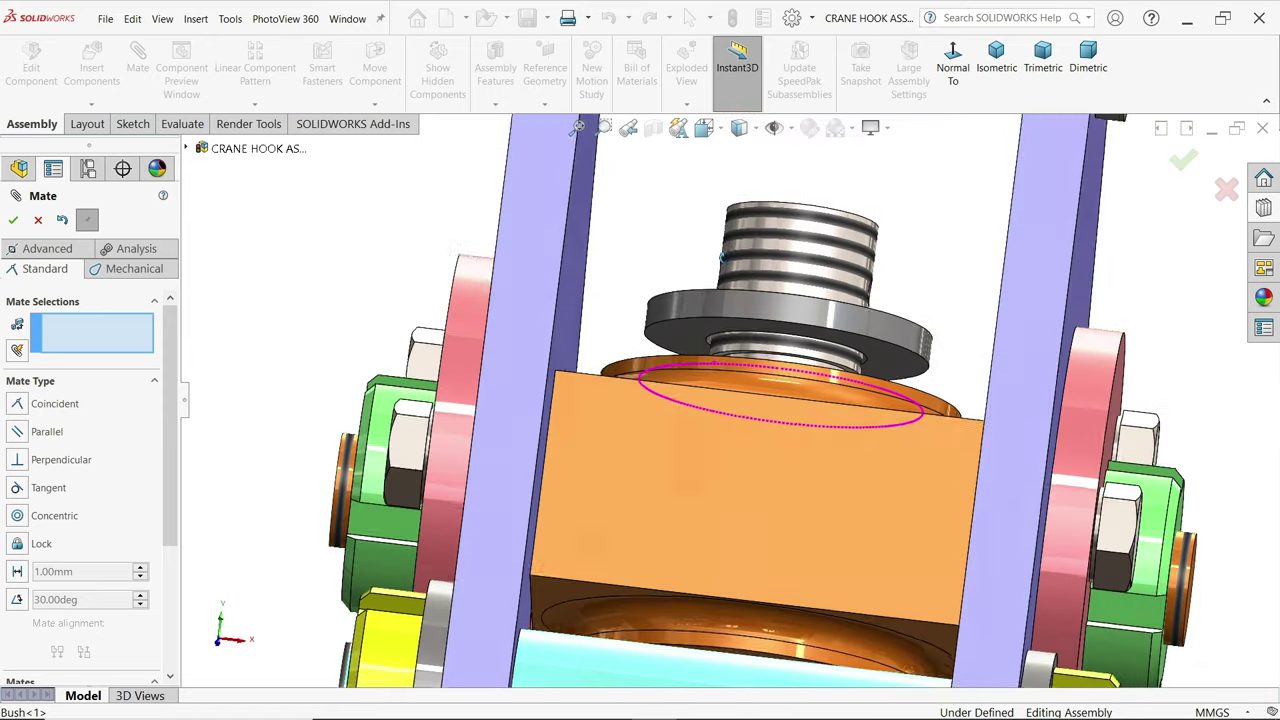
click(684, 333)
middle_drag(684, 333, 673, 383)
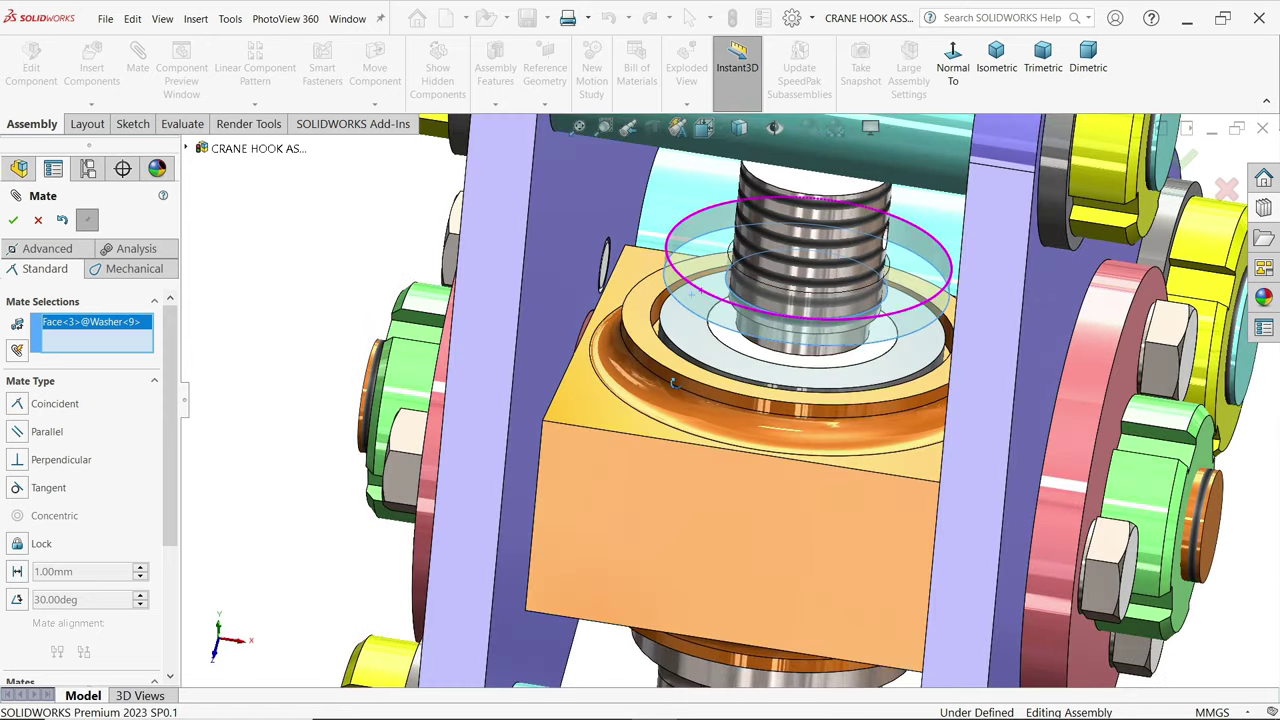
click(688, 335)
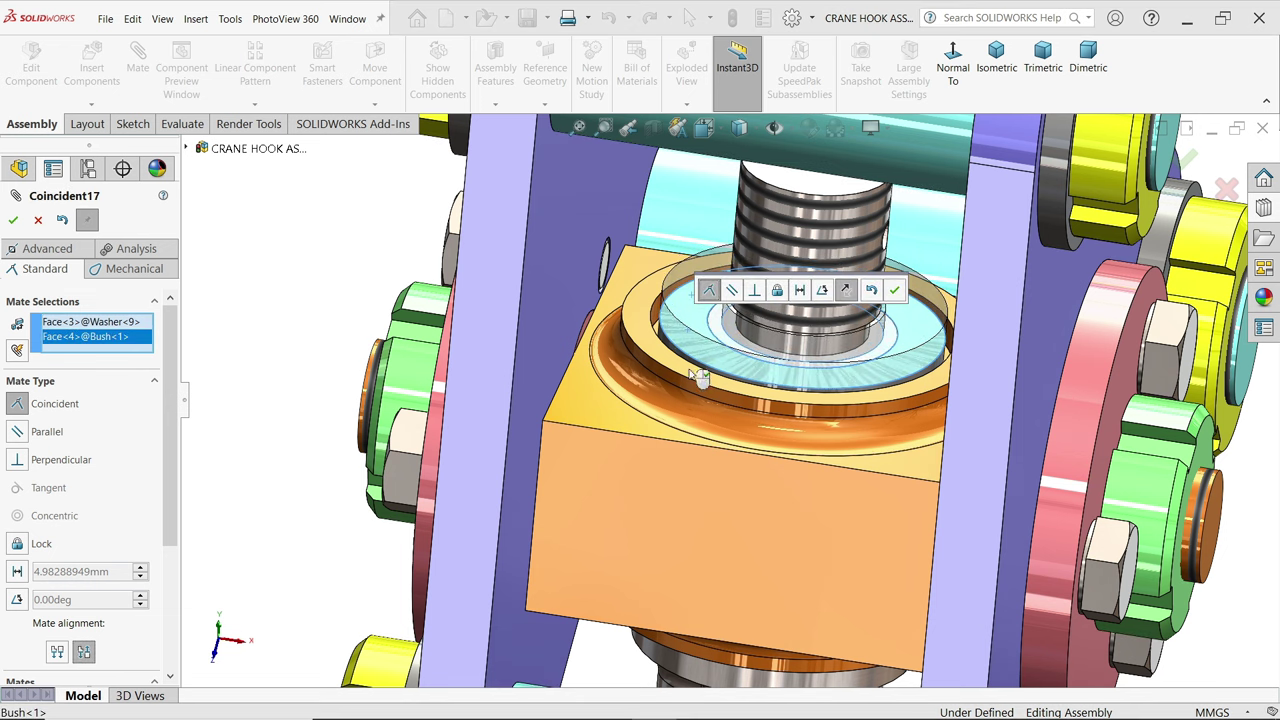
click(895, 291)
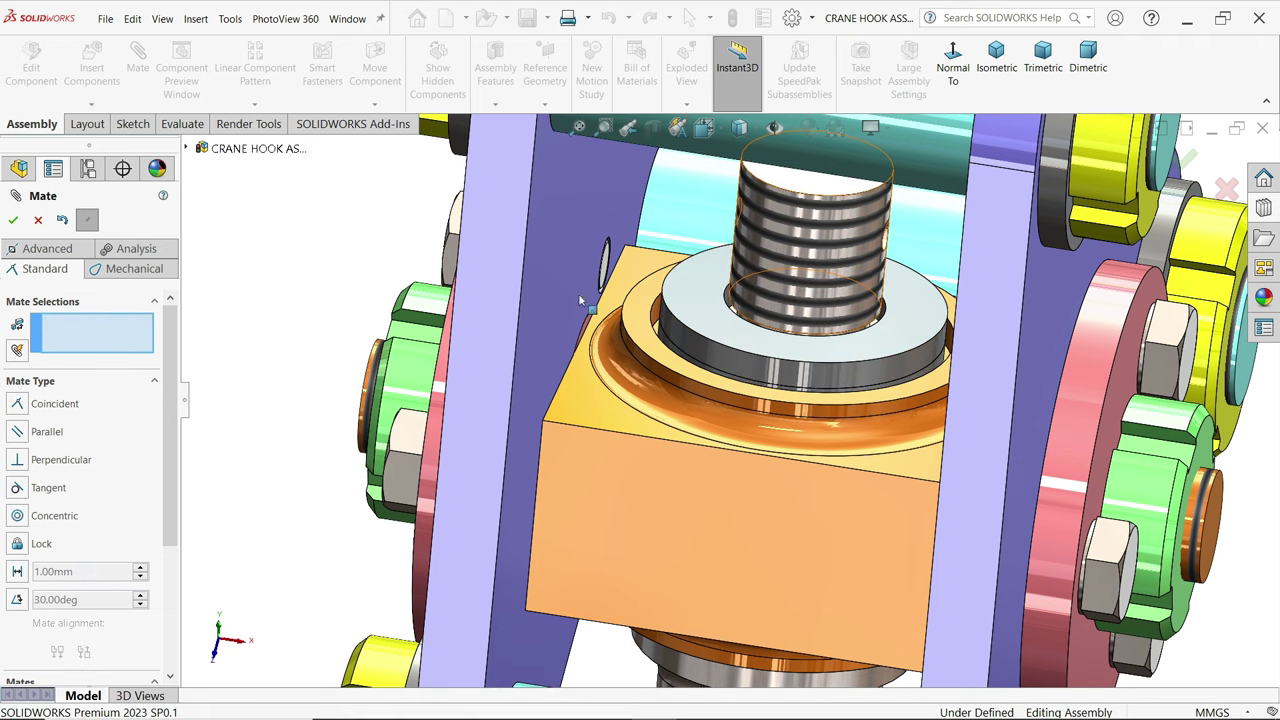
key(Escape)
- Insert the Lock Nut M16, turn it face-up with three 90° X rotations, and place it beside the frame
click(91, 68)
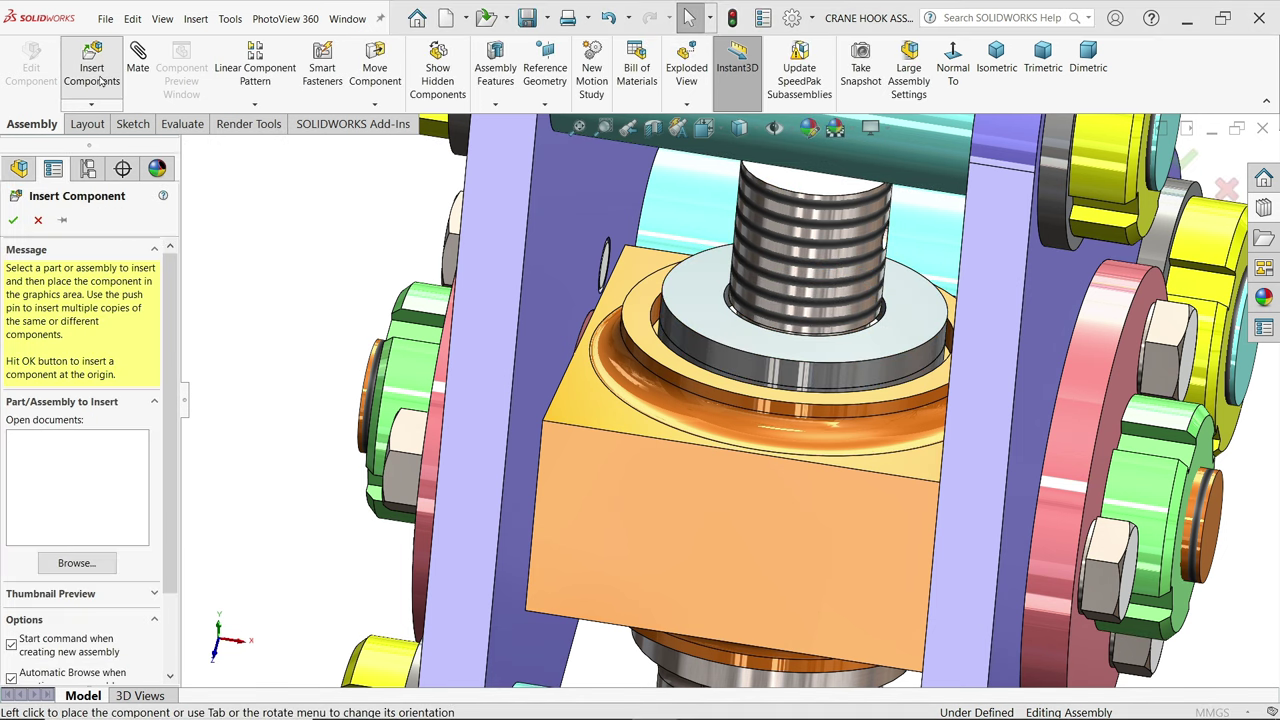
click(805, 390)
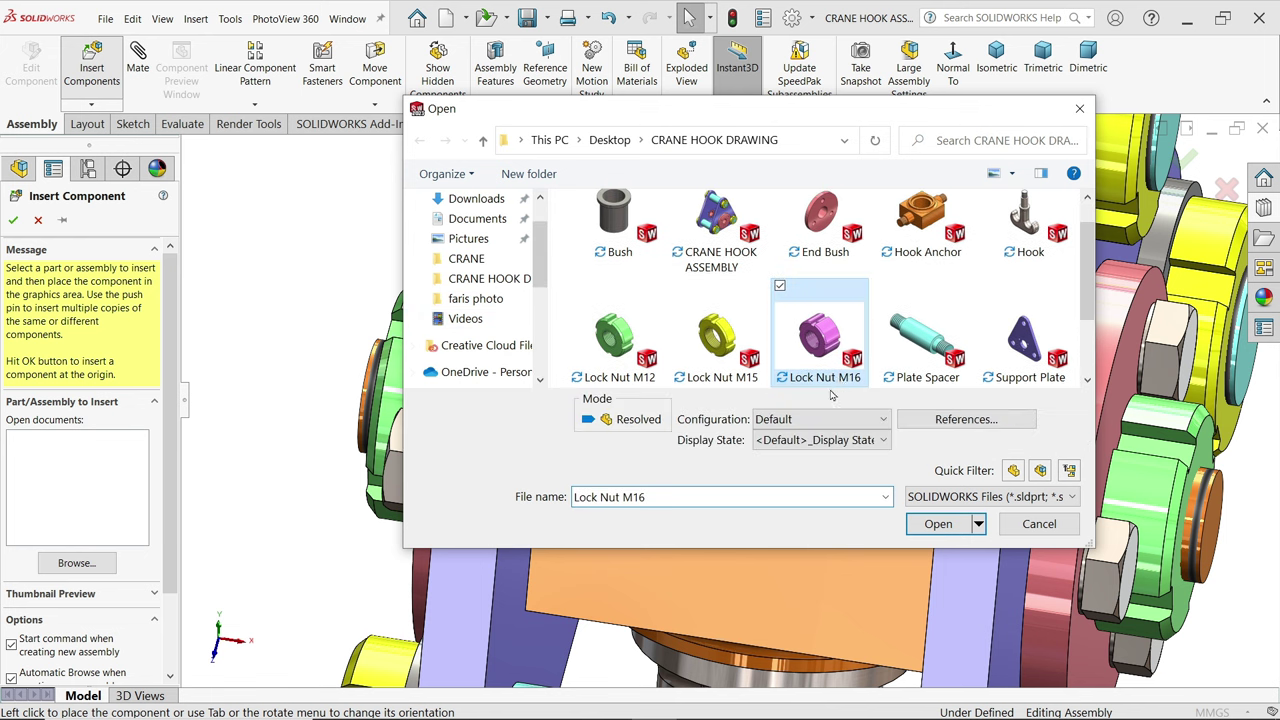
click(937, 524)
scroll(500, 380, up, 3)
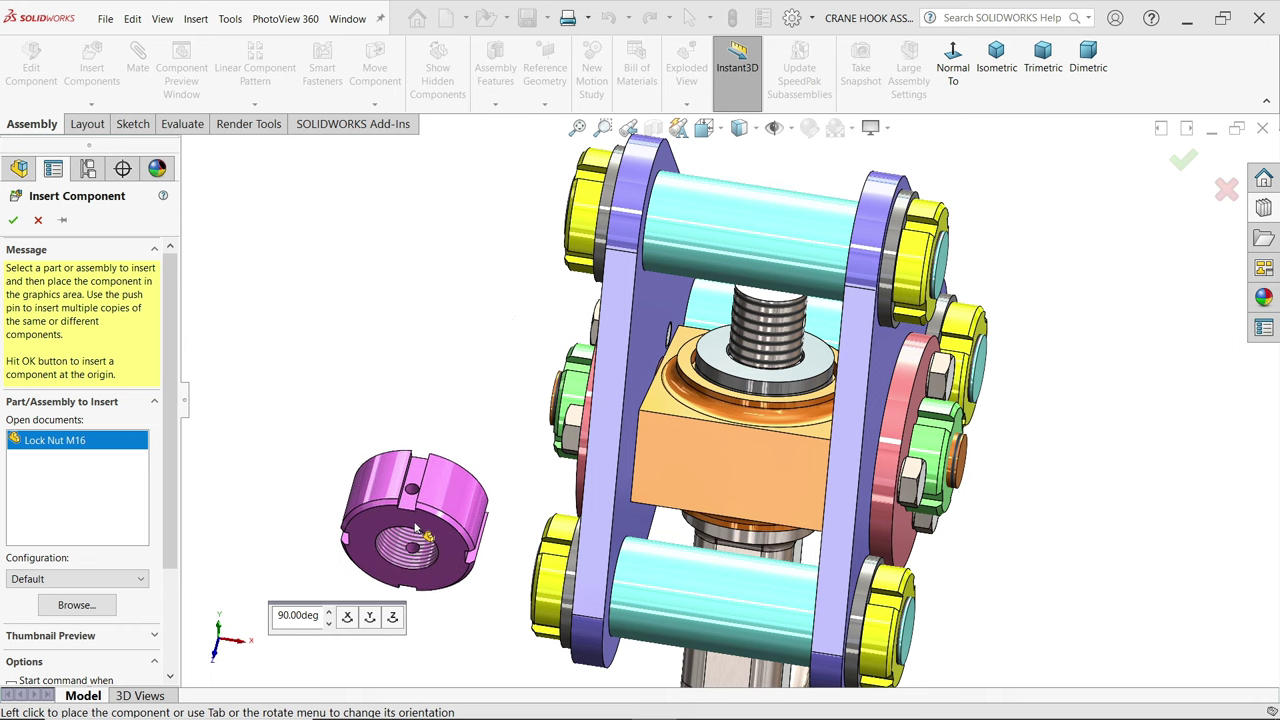
click(350, 618)
click(350, 618)
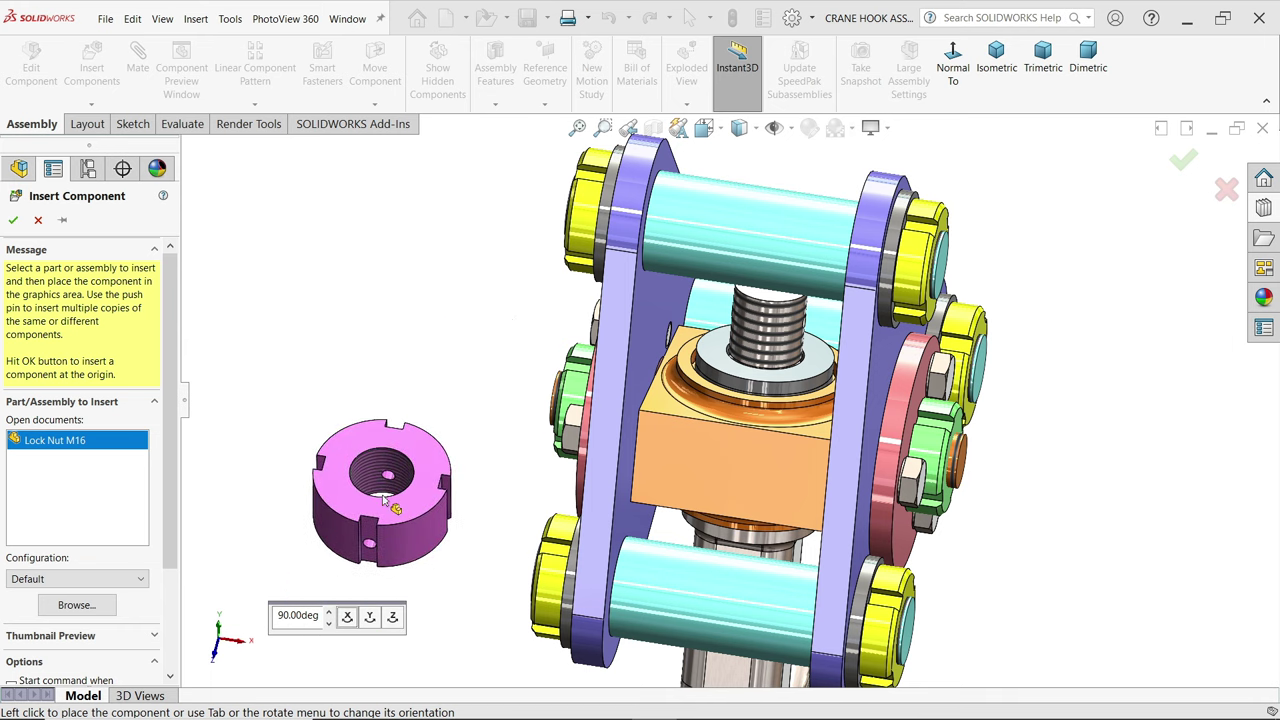
click(347, 617)
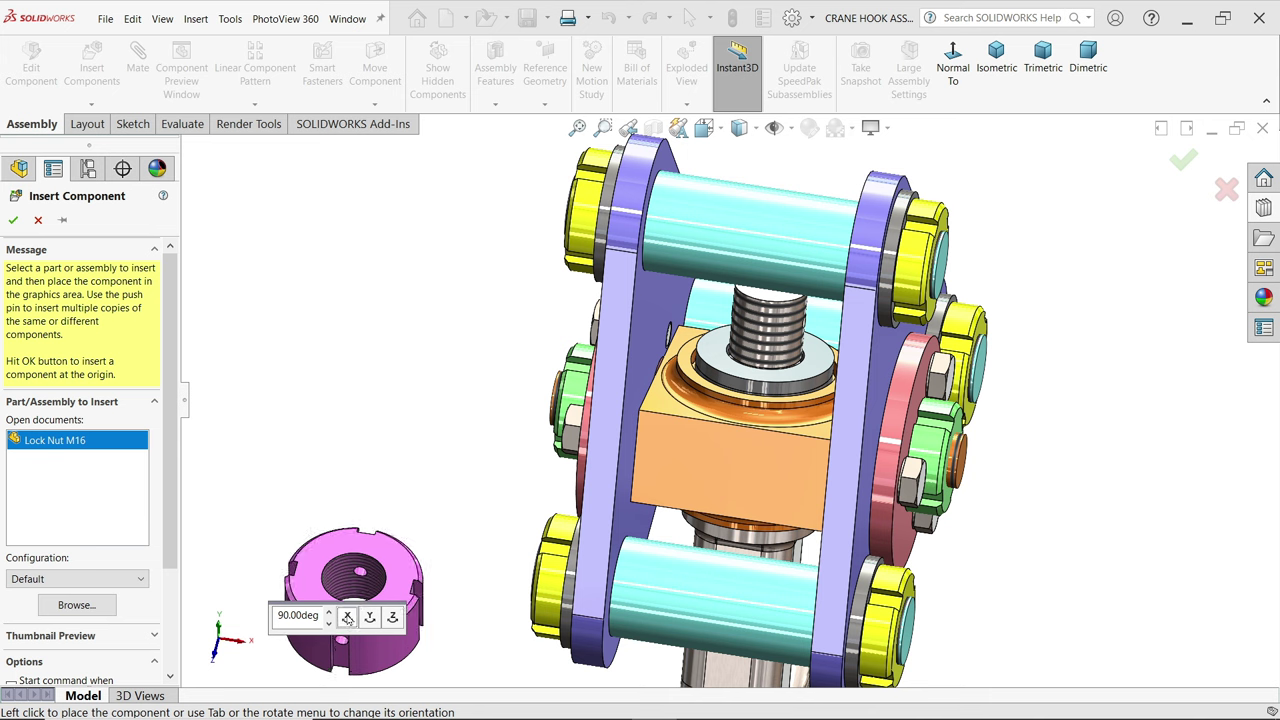
click(432, 358)
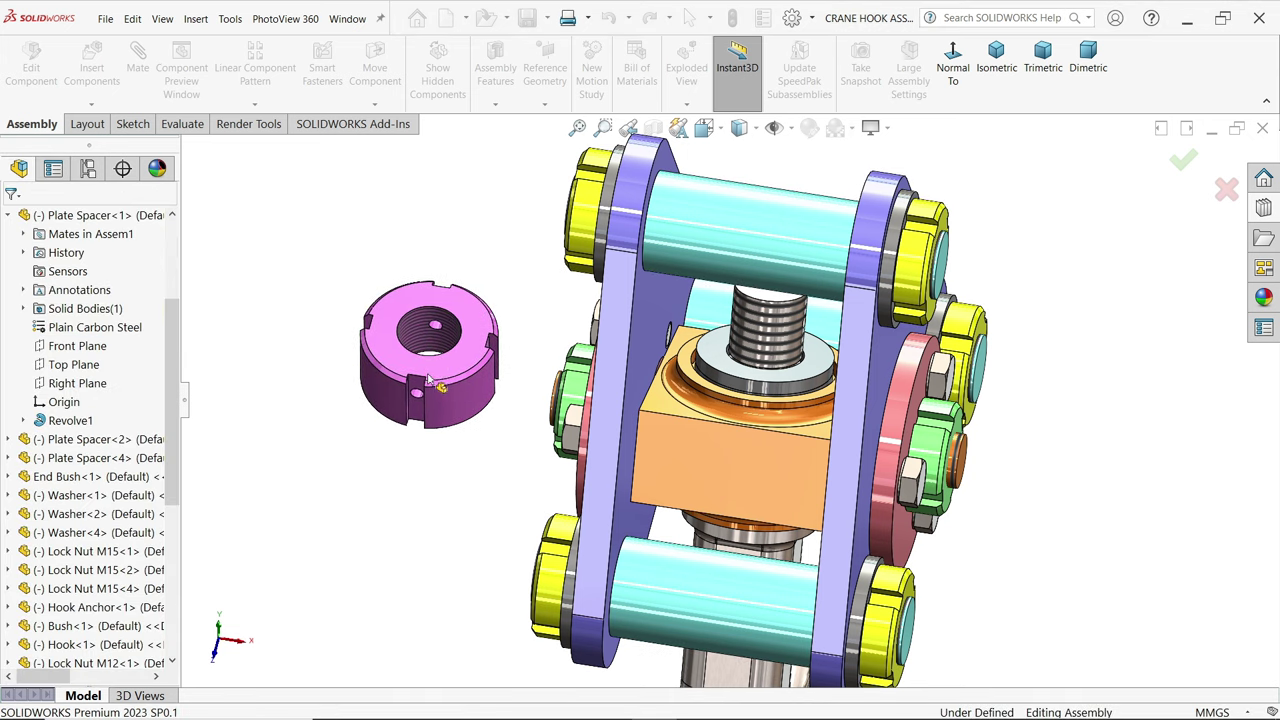
scroll(480, 325, down, 3)
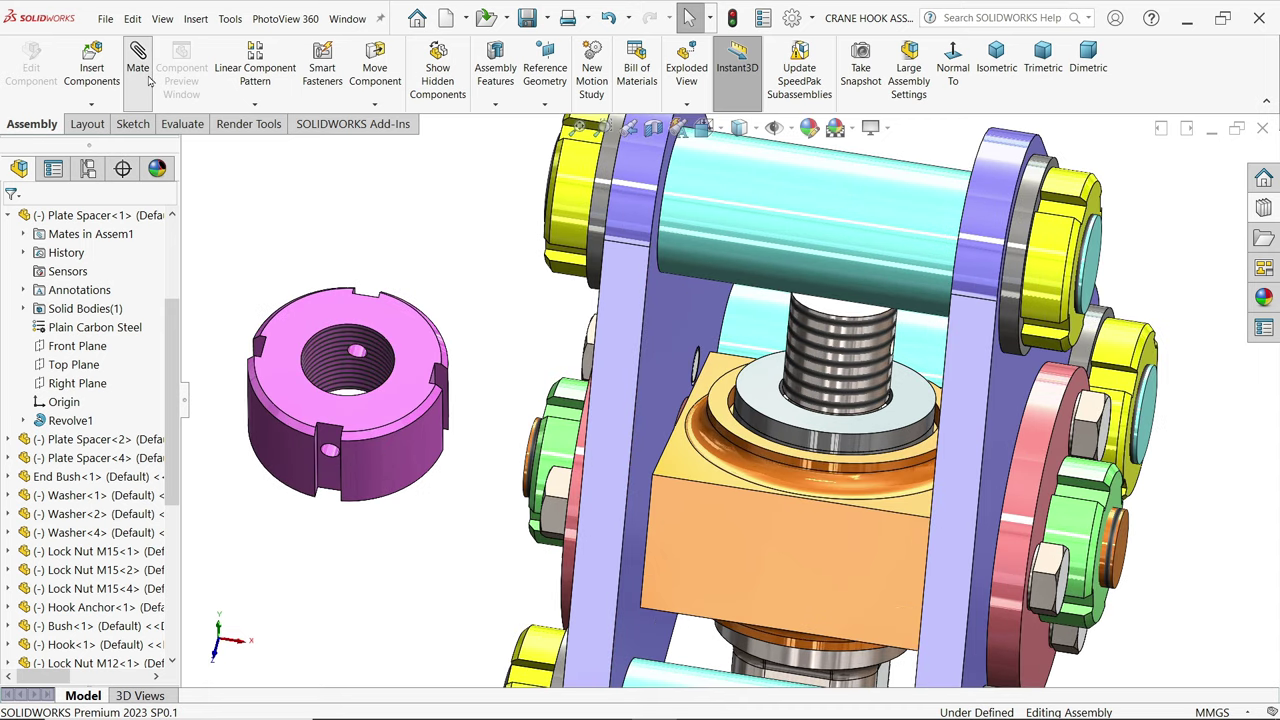
- Mate the Lock Nut M16's threaded bore concentric to the hook's shank
click(334, 366)
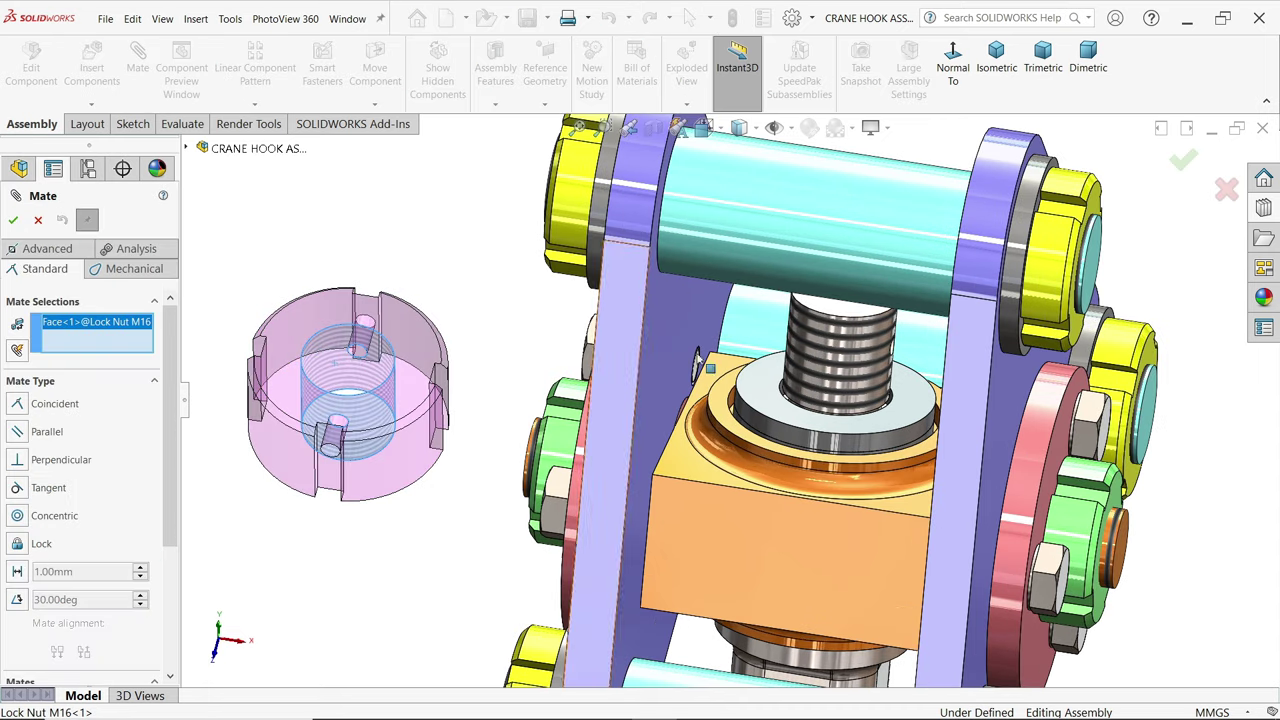
click(830, 345)
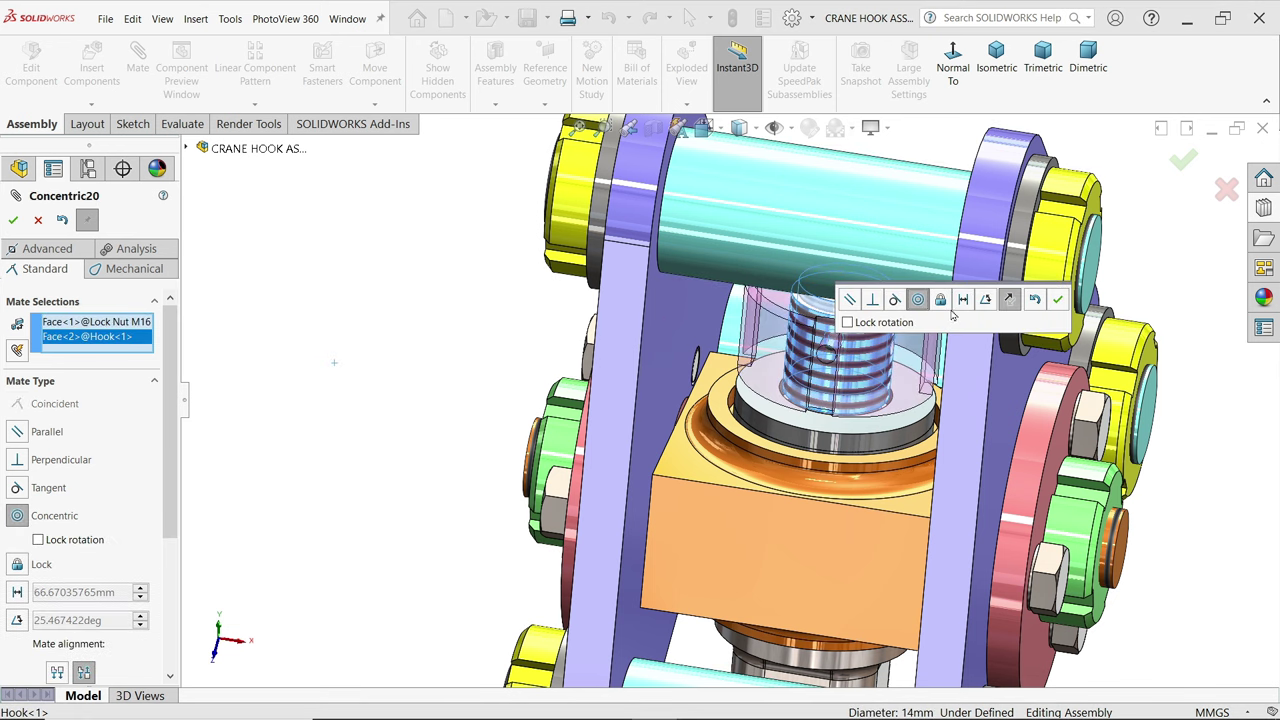
click(1059, 302)
scroll(904, 355, down, 5)
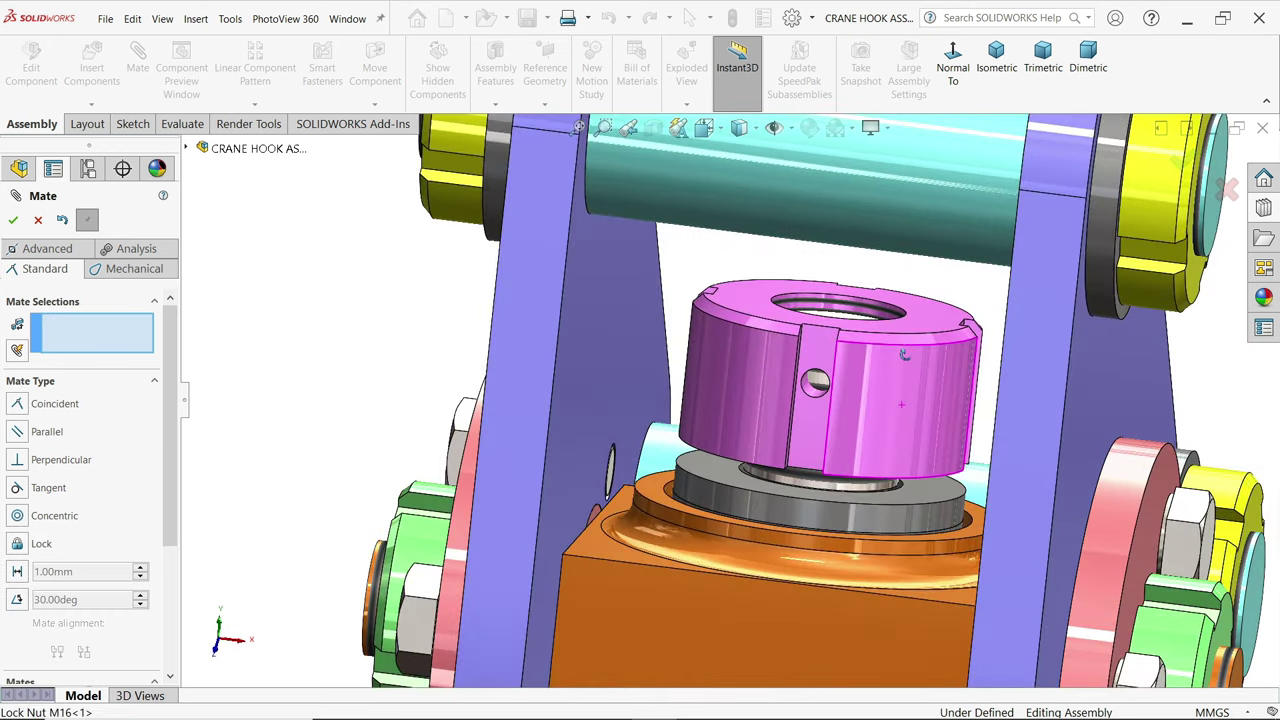
- Turn the shank to expose its cross hole and slide the nut down onto the washer
middle_drag(904, 355, 875, 385)
drag(832, 410, 891, 404)
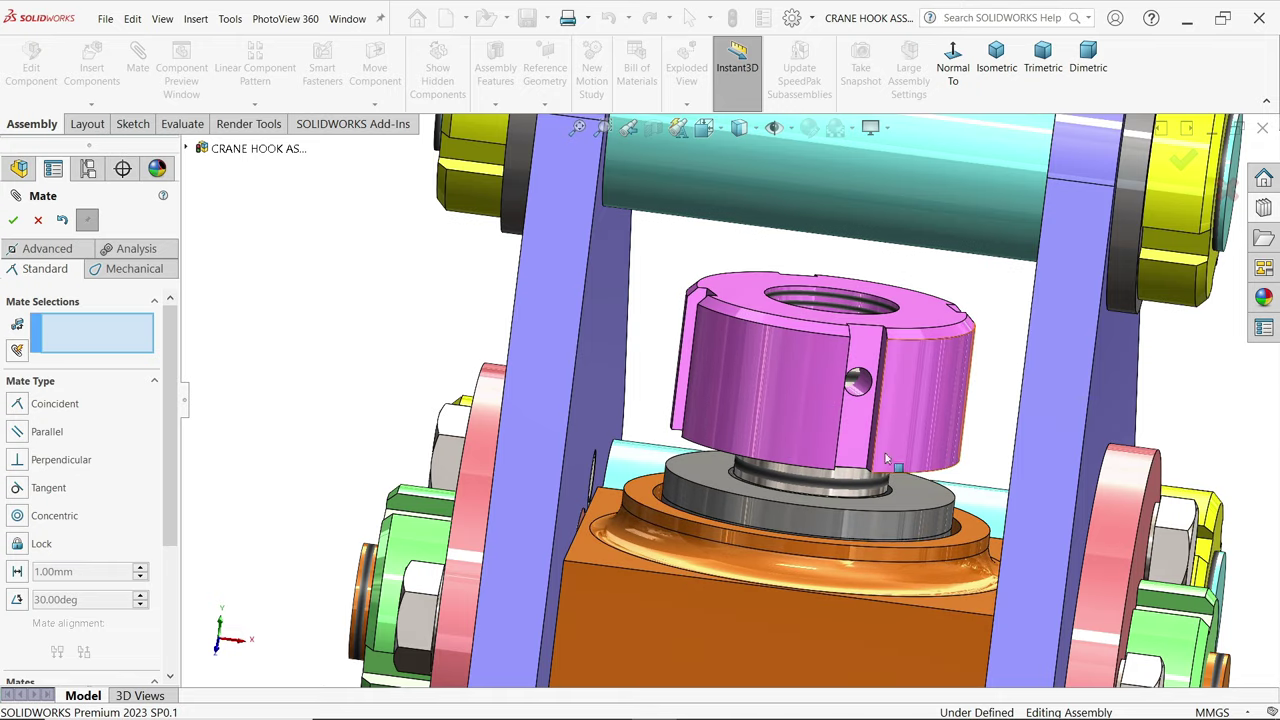
middle_drag(891, 404, 914, 268)
drag(914, 268, 877, 372)
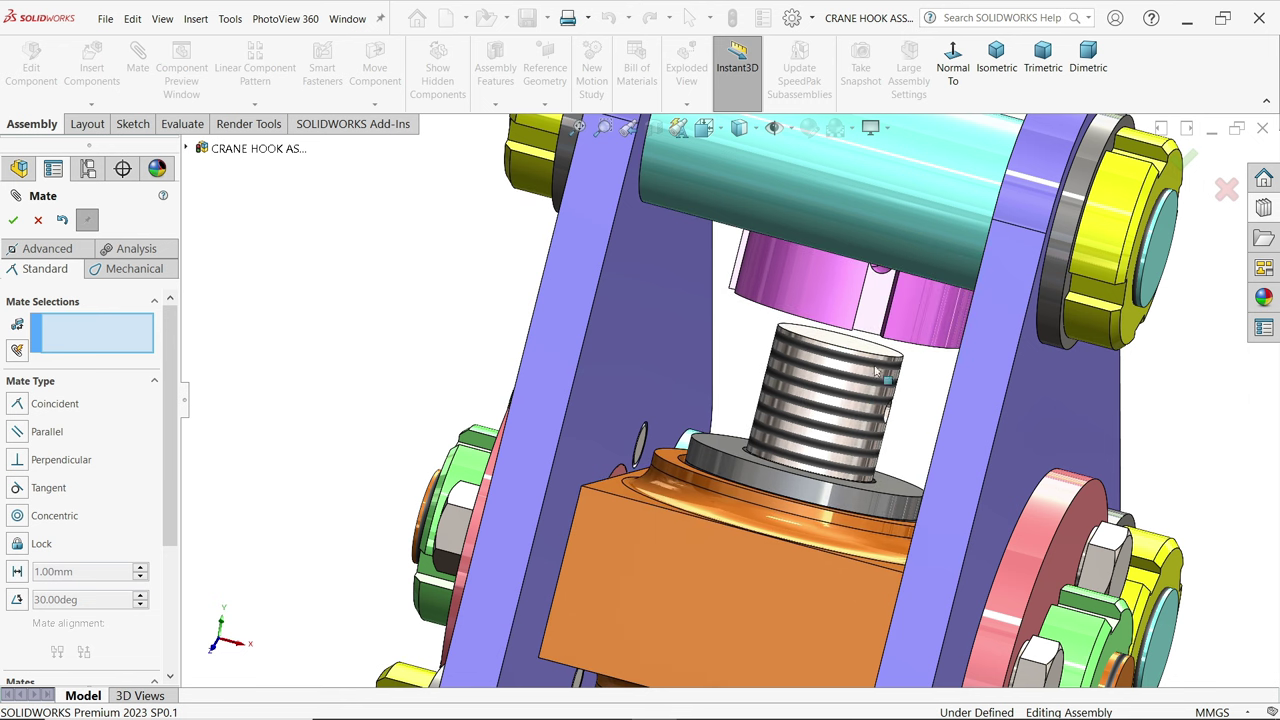
drag(840, 437, 812, 433)
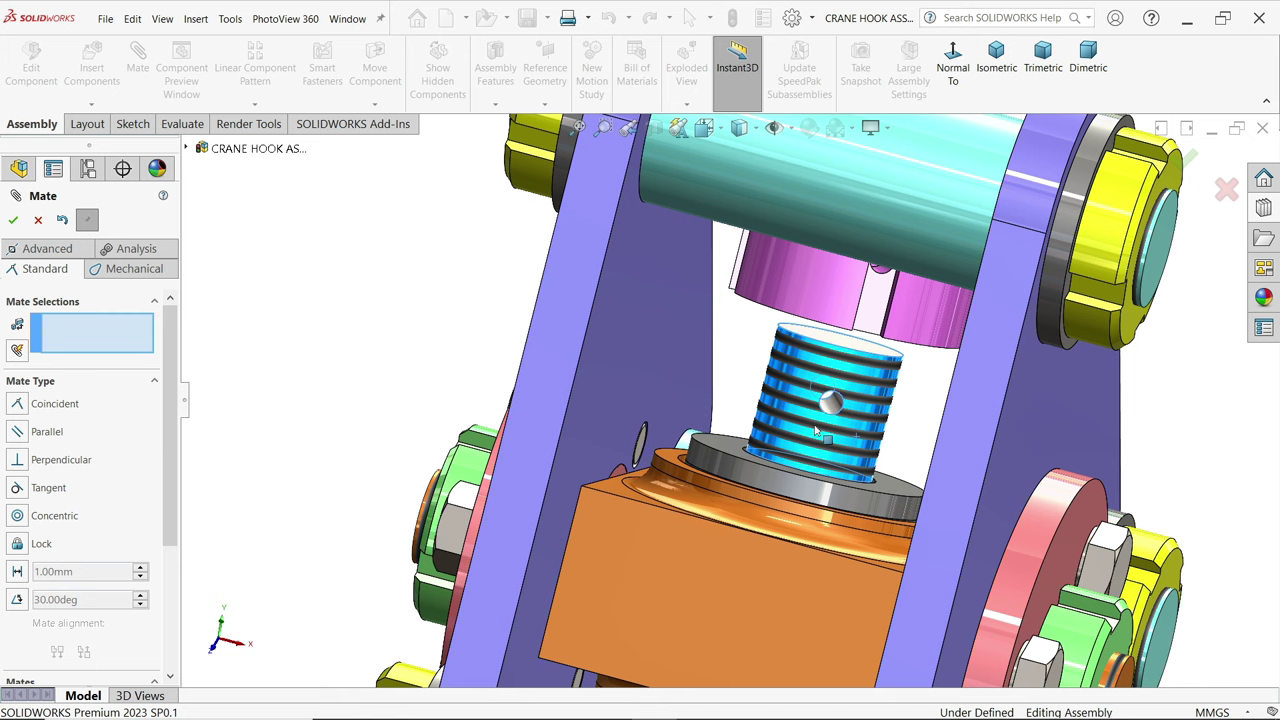
drag(812, 432, 815, 425)
scroll(820, 400, up, 3)
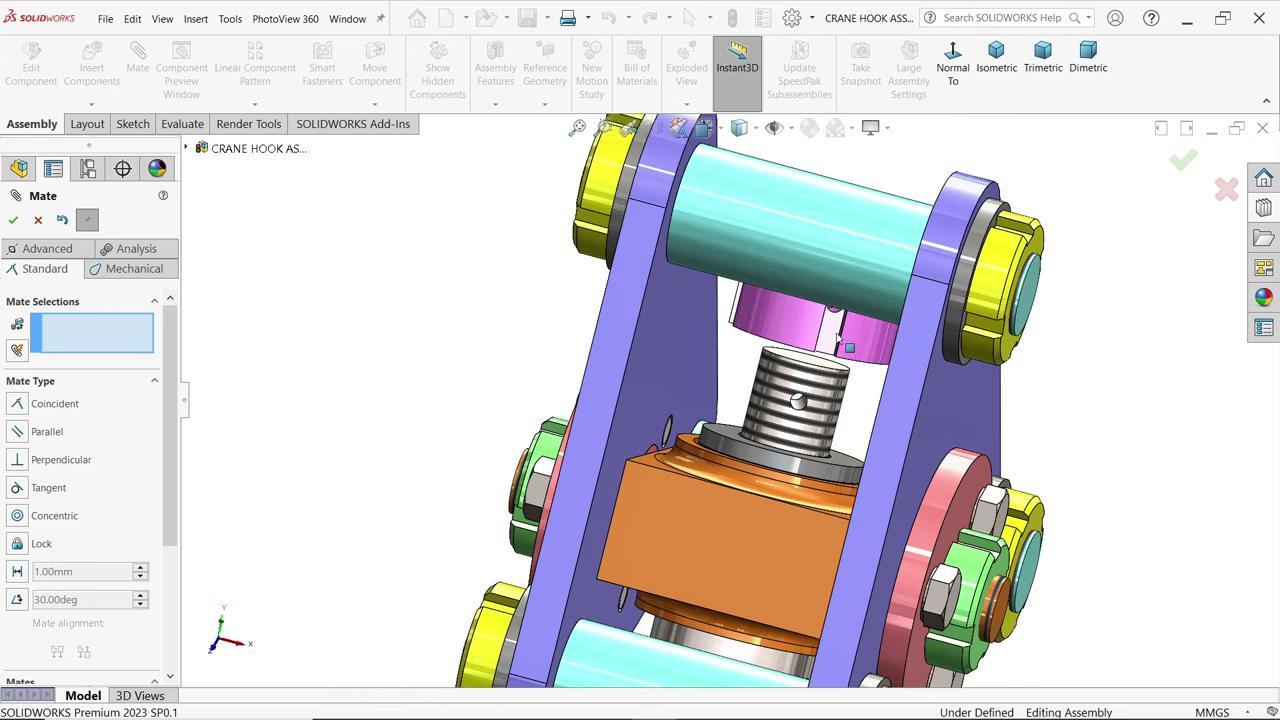
drag(831, 330, 816, 388)
scroll(816, 380, down, 3)
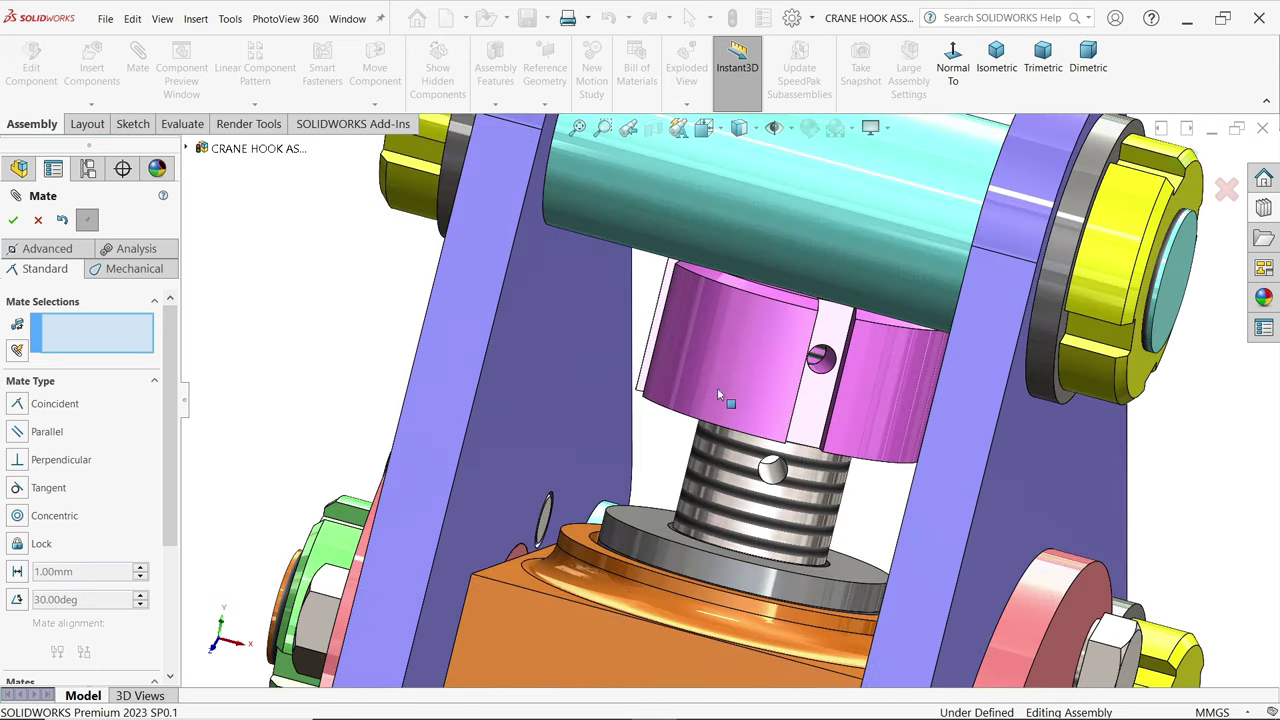
scroll(762, 385, down, 2)
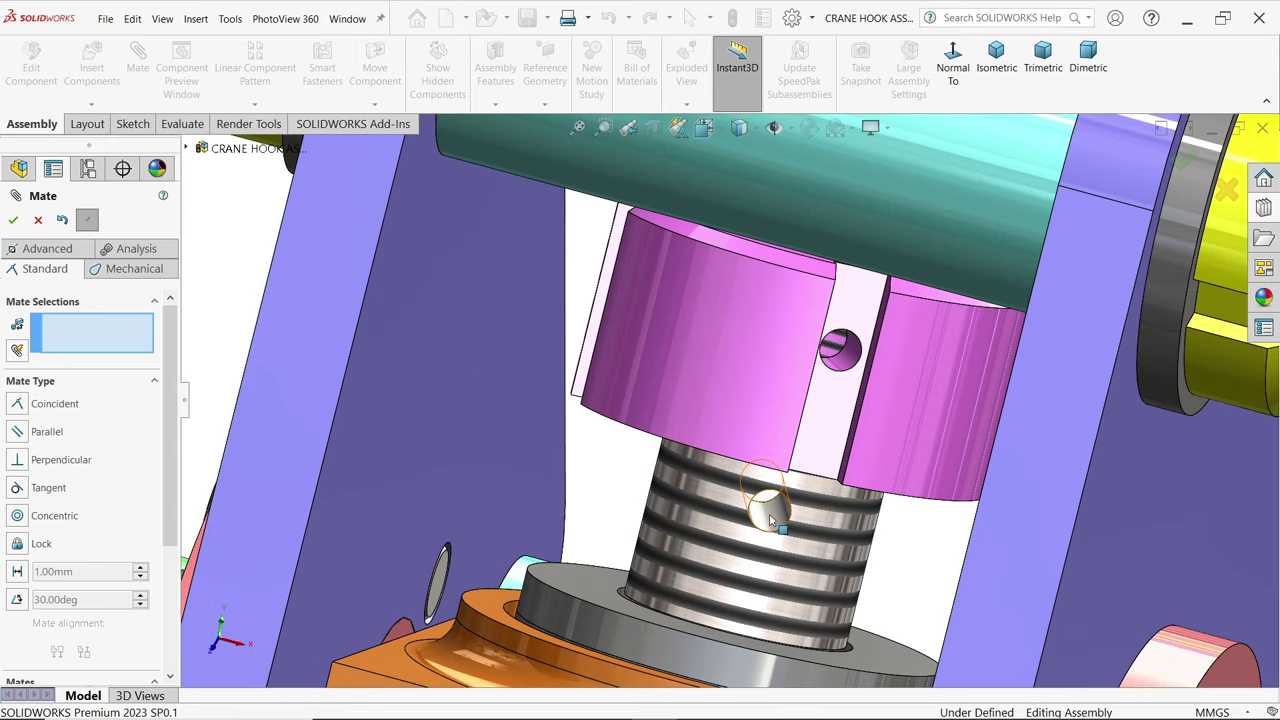
- Align the nut's pin hole concentric with the shank's cross hole, then close the Mate setup
click(770, 518)
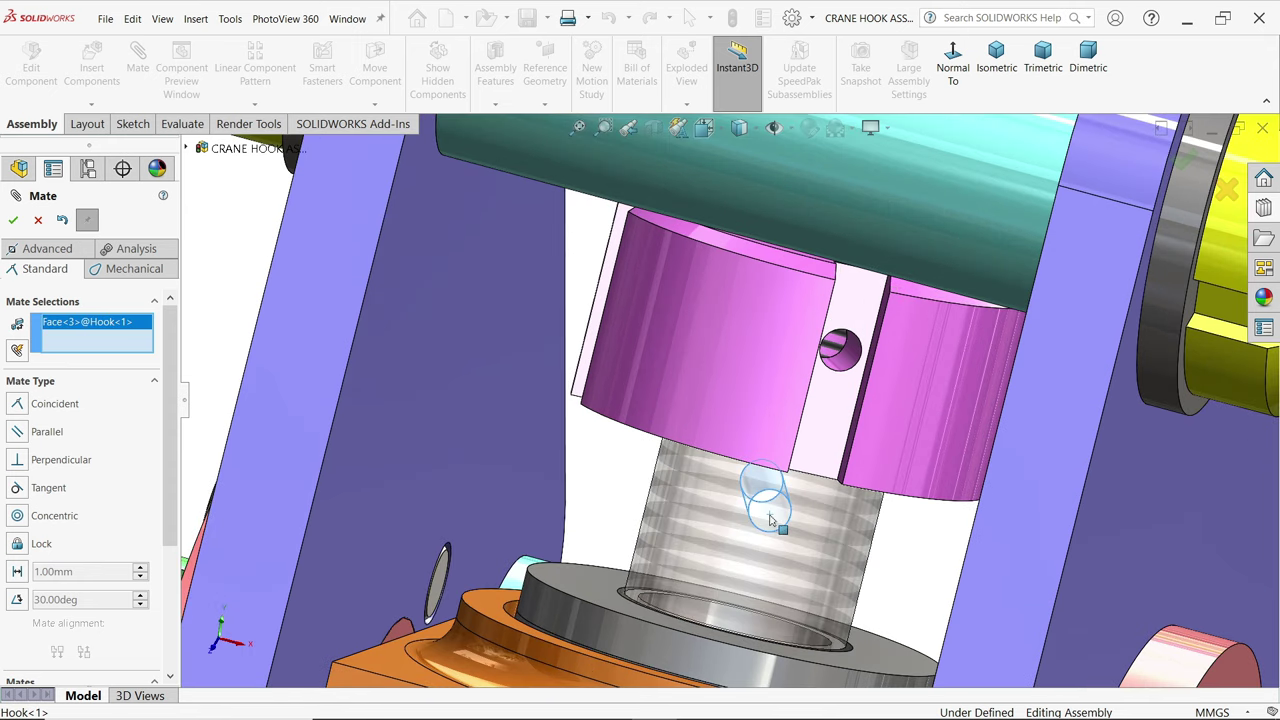
click(849, 366)
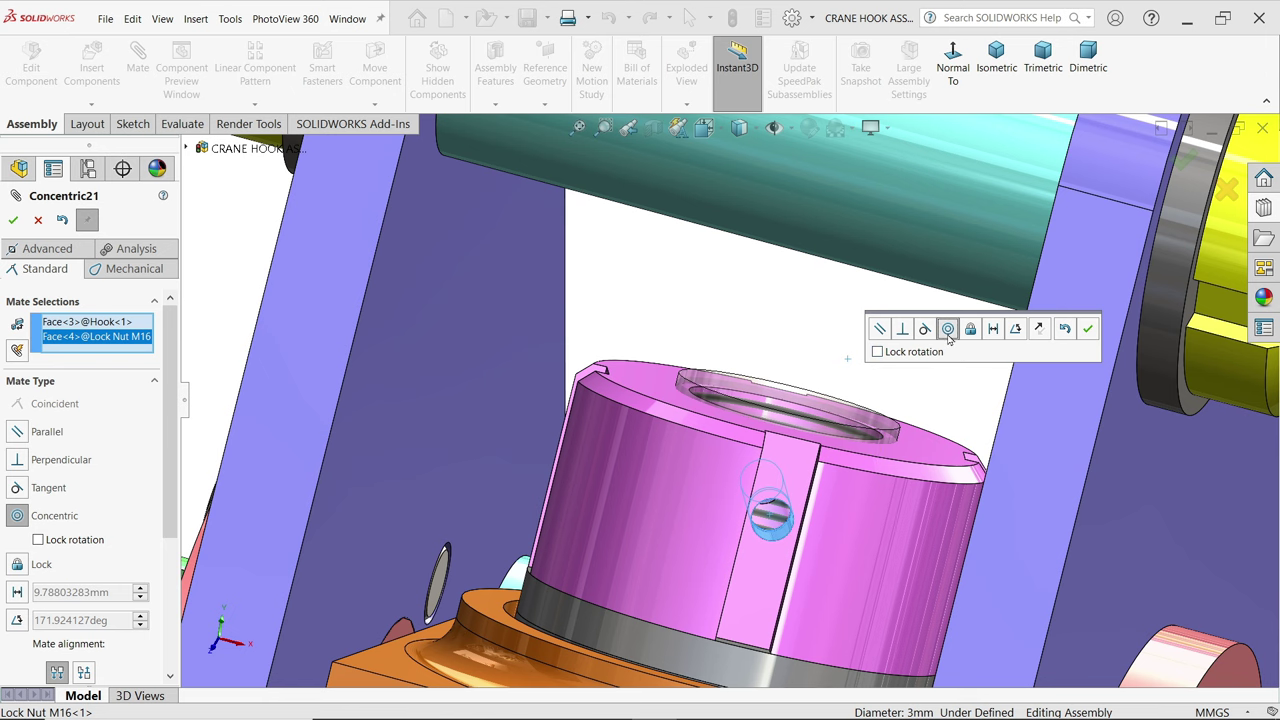
click(1087, 330)
scroll(814, 509, up, 2)
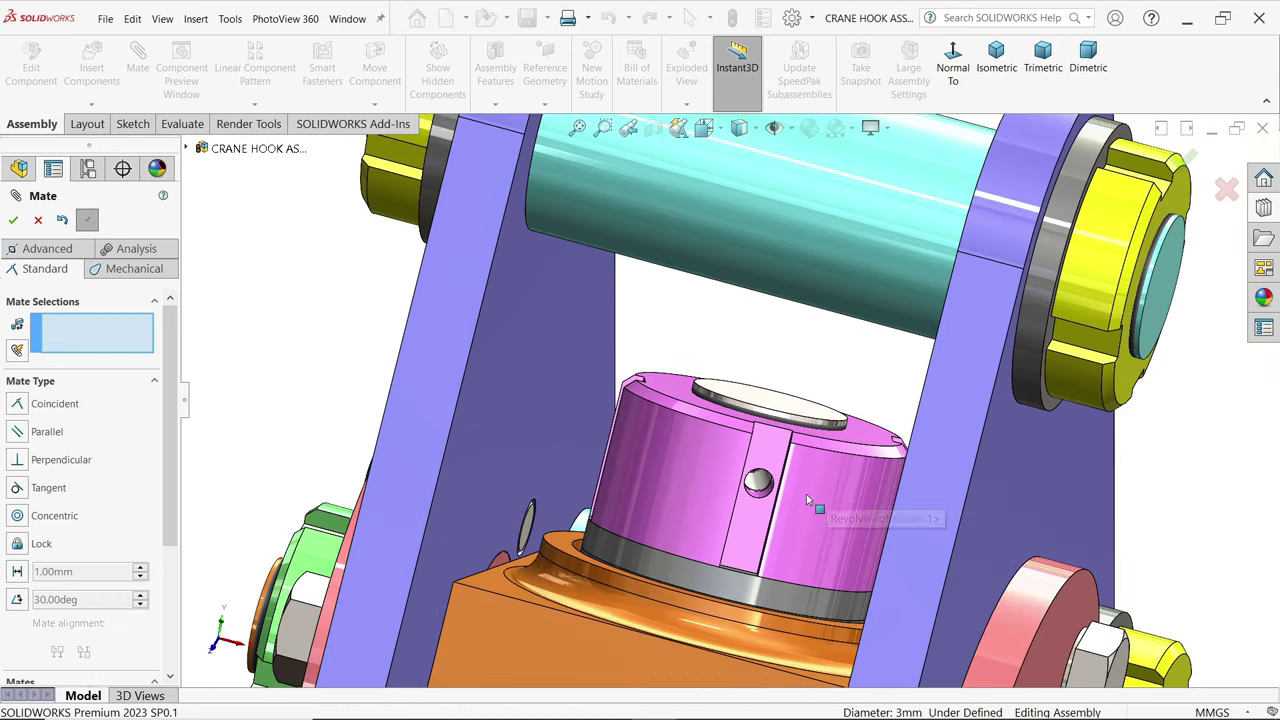
middle_drag(814, 509, 797, 531)
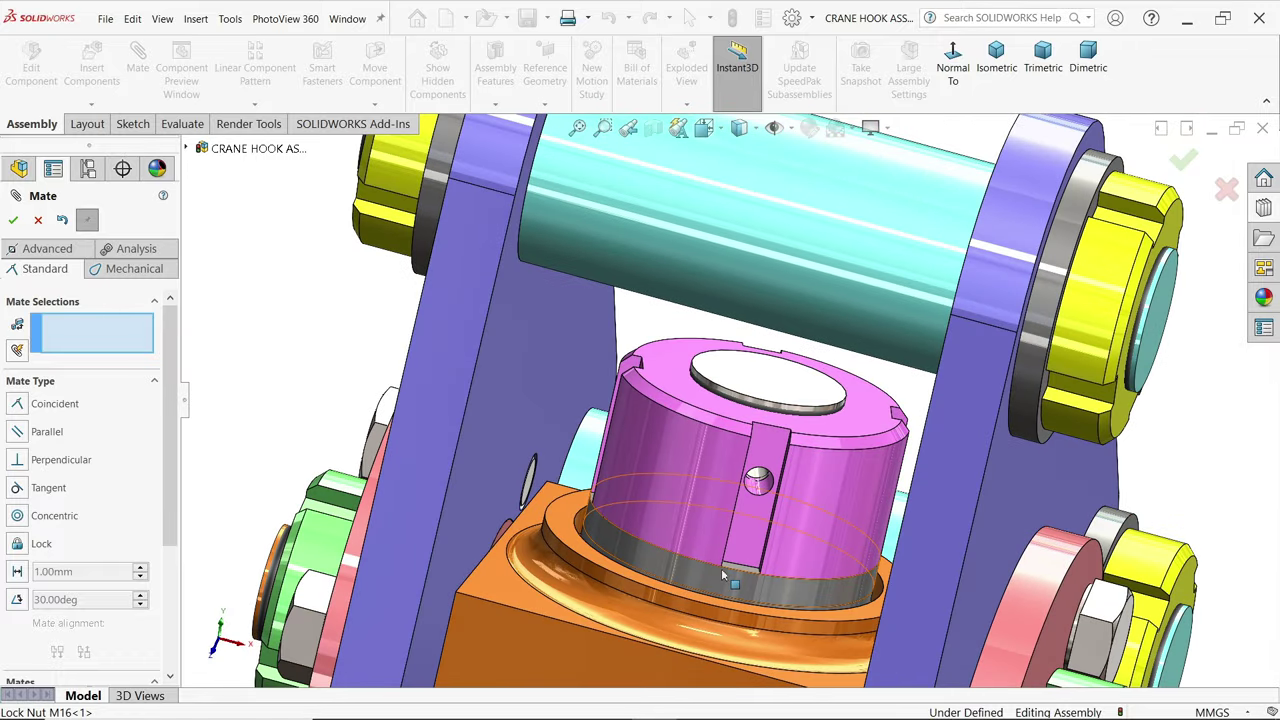
scroll(721, 568, down, 3)
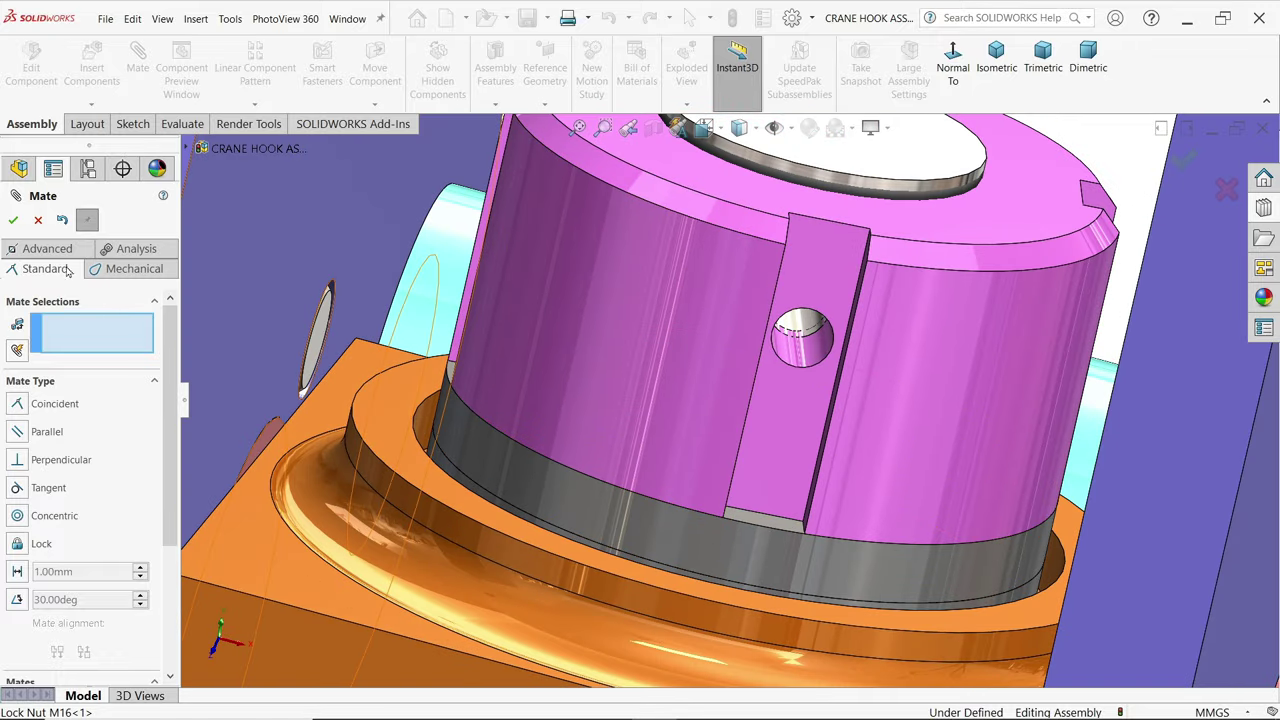
click(37, 221)
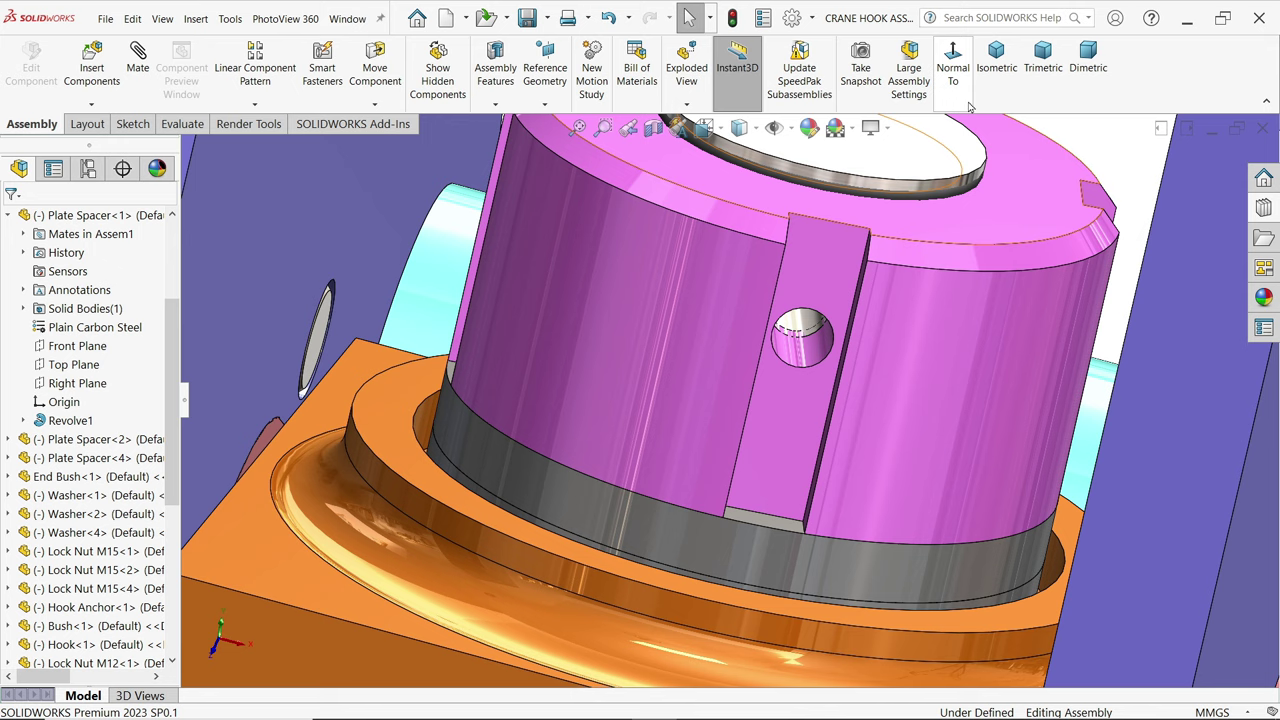
- From an isometric view, drag the hook anchor to check that it and the hook rotate freely
click(996, 58)
middle_drag(880, 560, 733, 391)
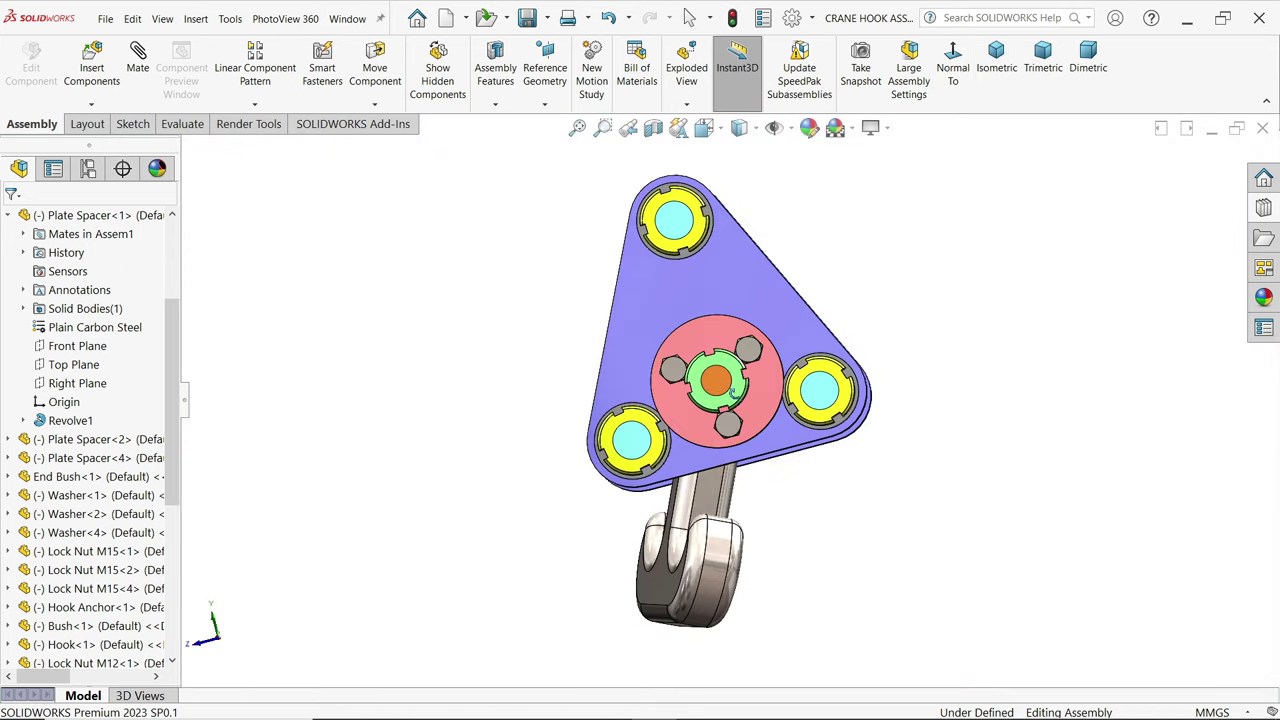
click(785, 295)
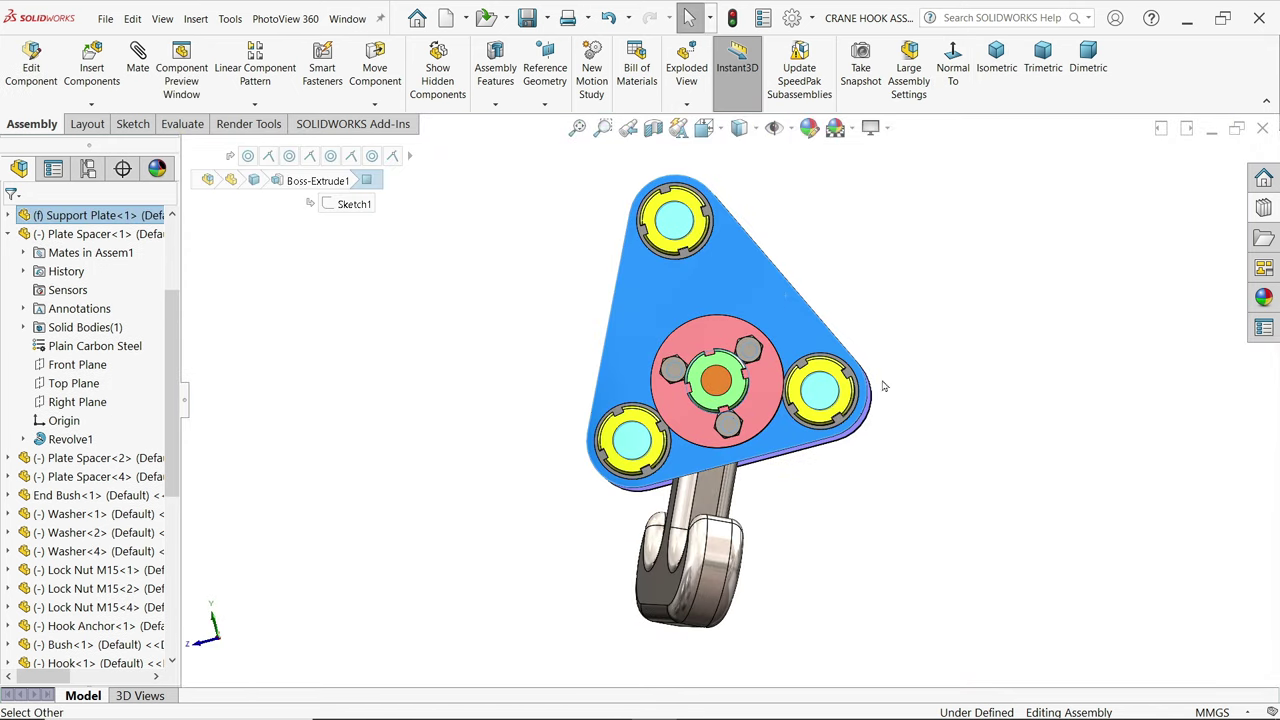
middle_drag(979, 383, 1037, 477)
click(675, 391)
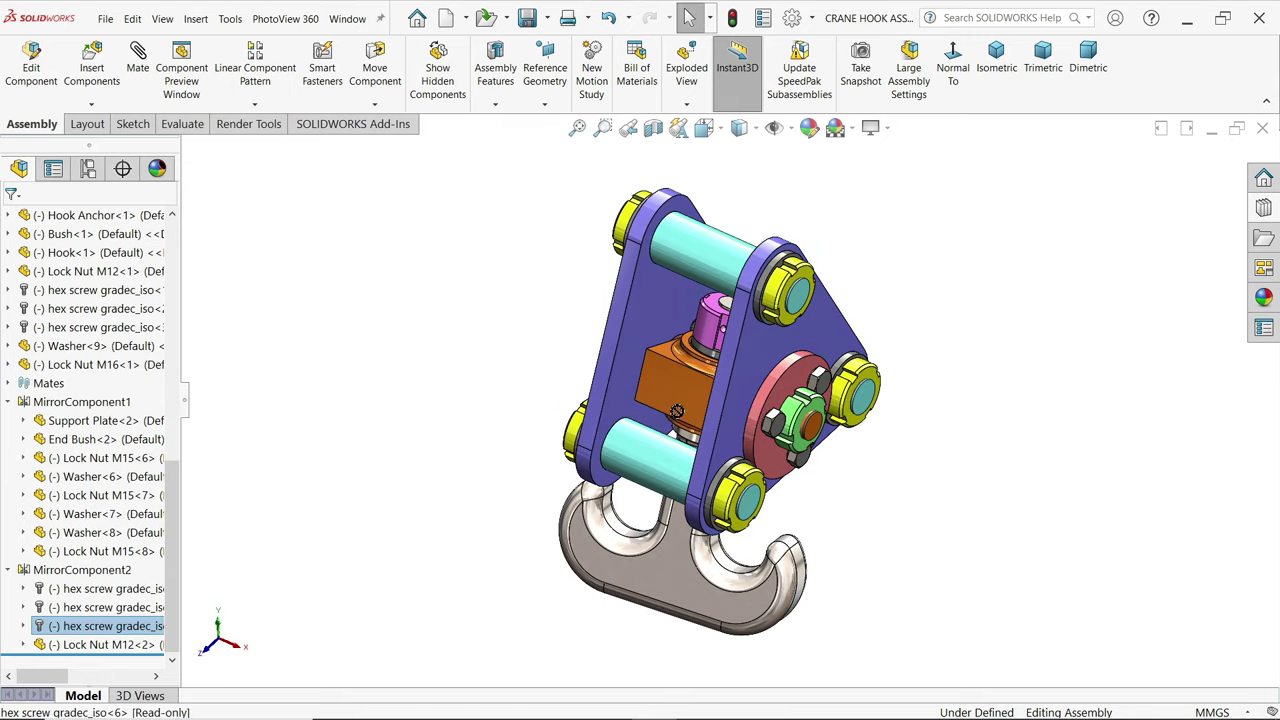
drag(690, 412, 850, 345)
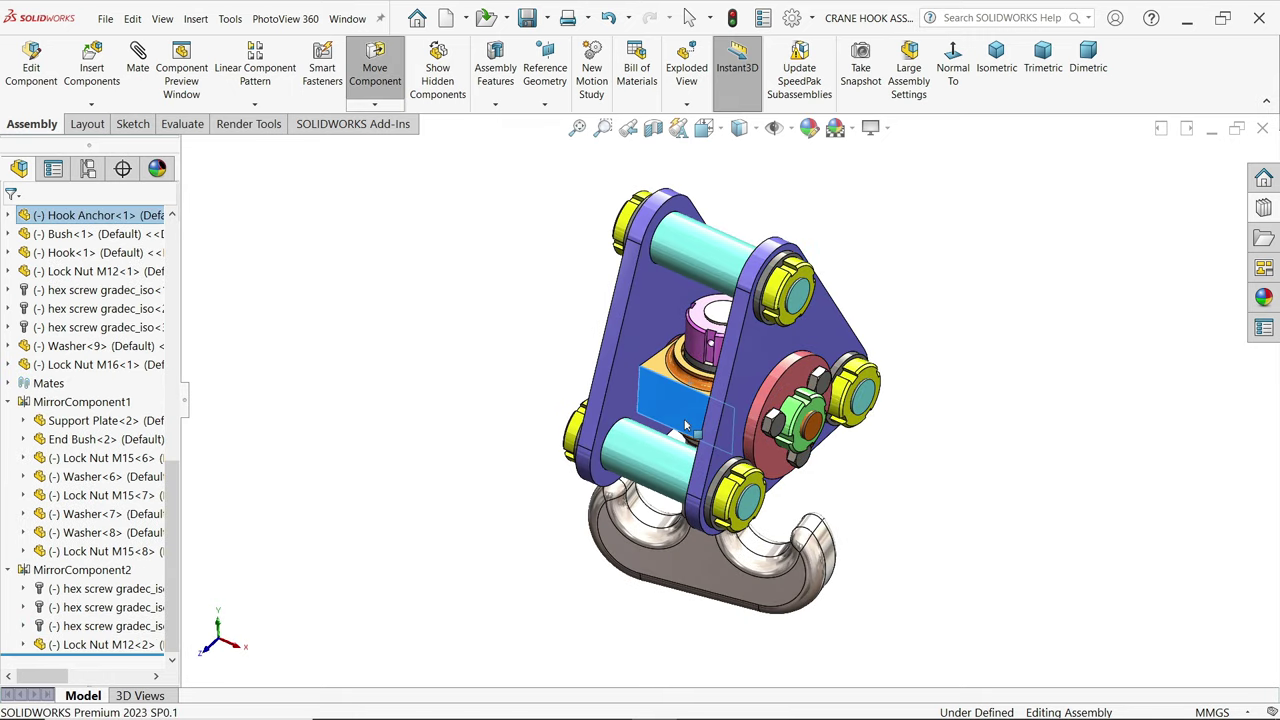
click(968, 268)
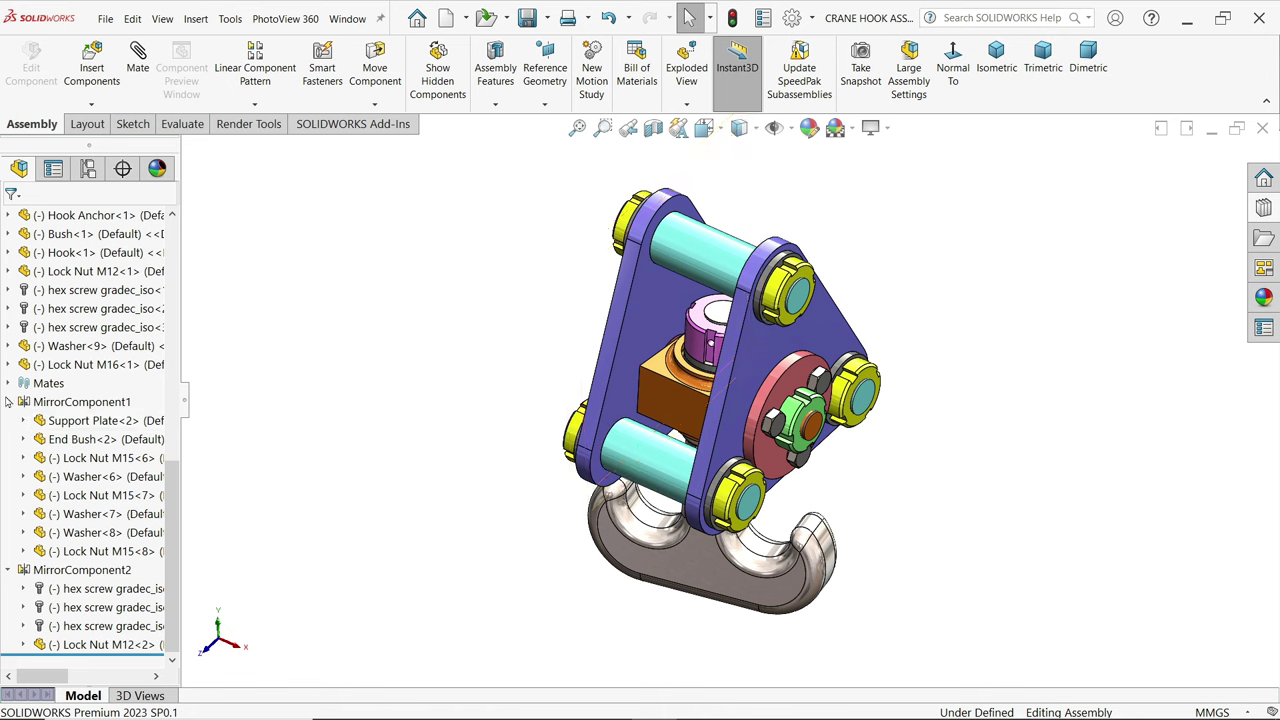
- Select the assembly's Front Plane and view it square-on with Normal To
scroll(165, 487, up, 3)
drag(168, 495, 200, 255)
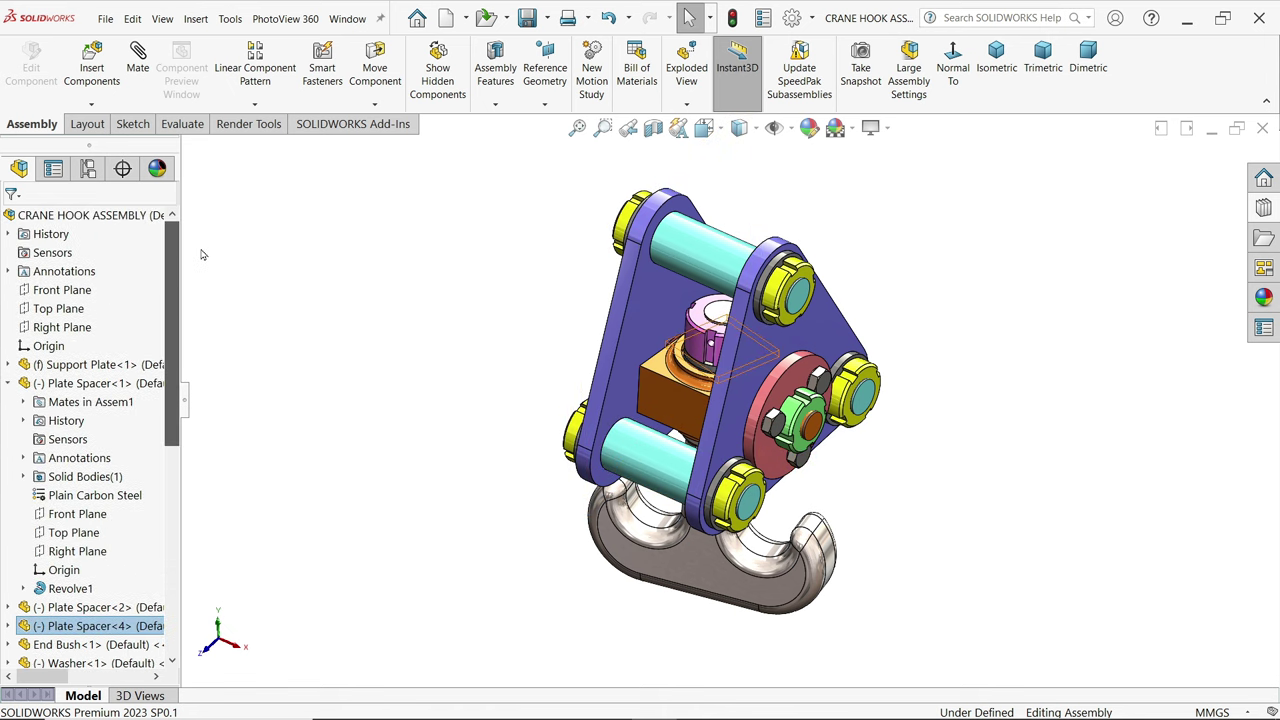
click(60, 290)
key(ctrl+8)
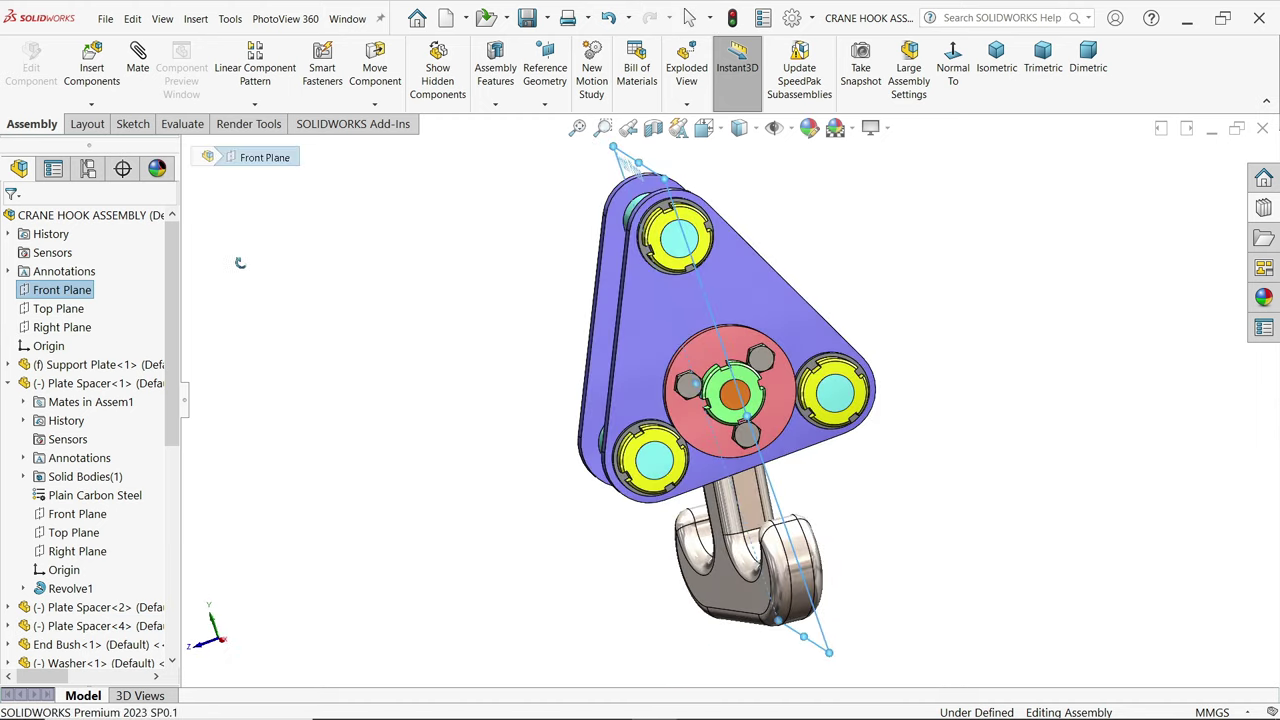
- Mate the orange Hook Anchor face parallel to the assembly Front Plane
middle_drag(234, 271, 327, 316)
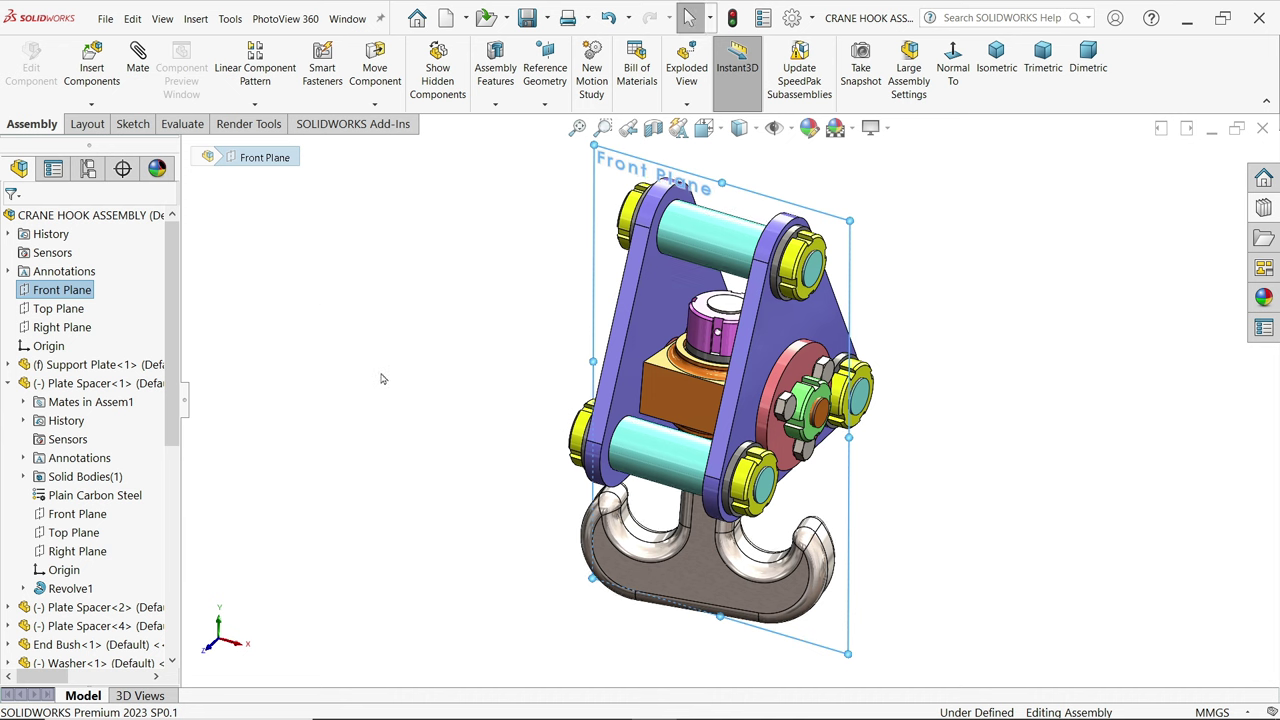
click(679, 405)
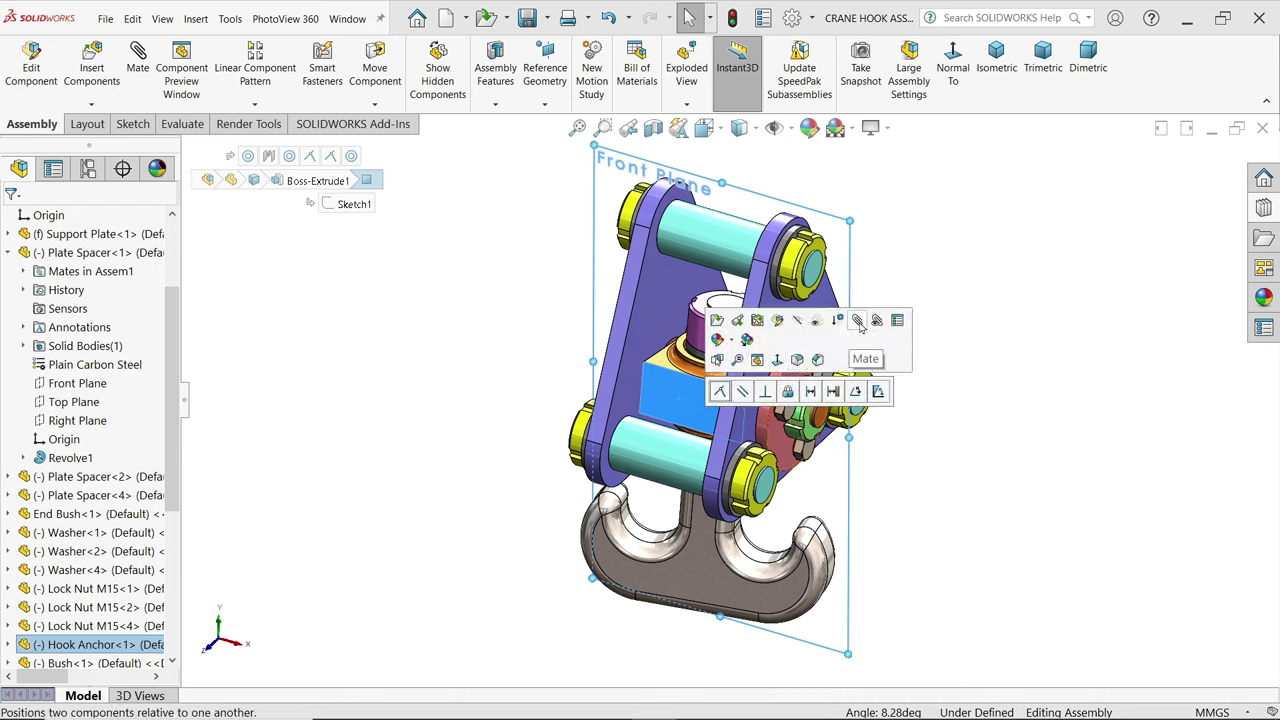
click(858, 321)
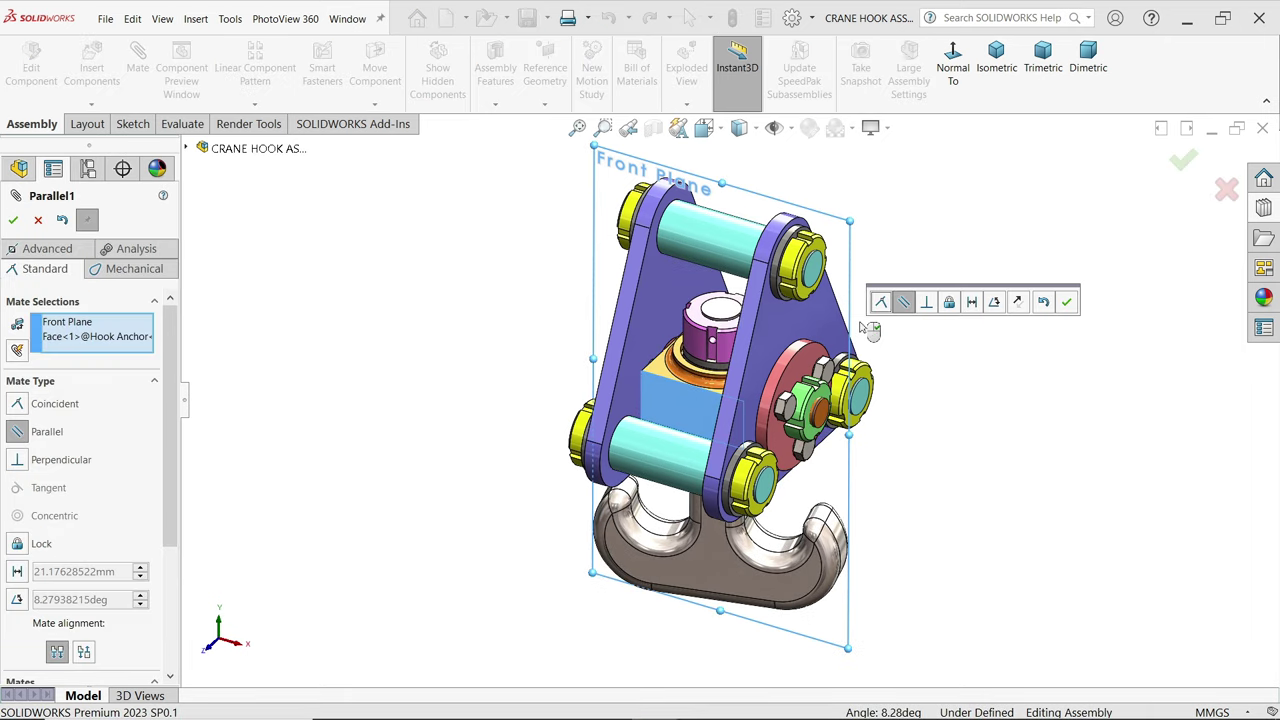
mouse_move(394, 443)
middle_down()
mouse_move(451, 446)
mouse_move(397, 423)
middle_up()
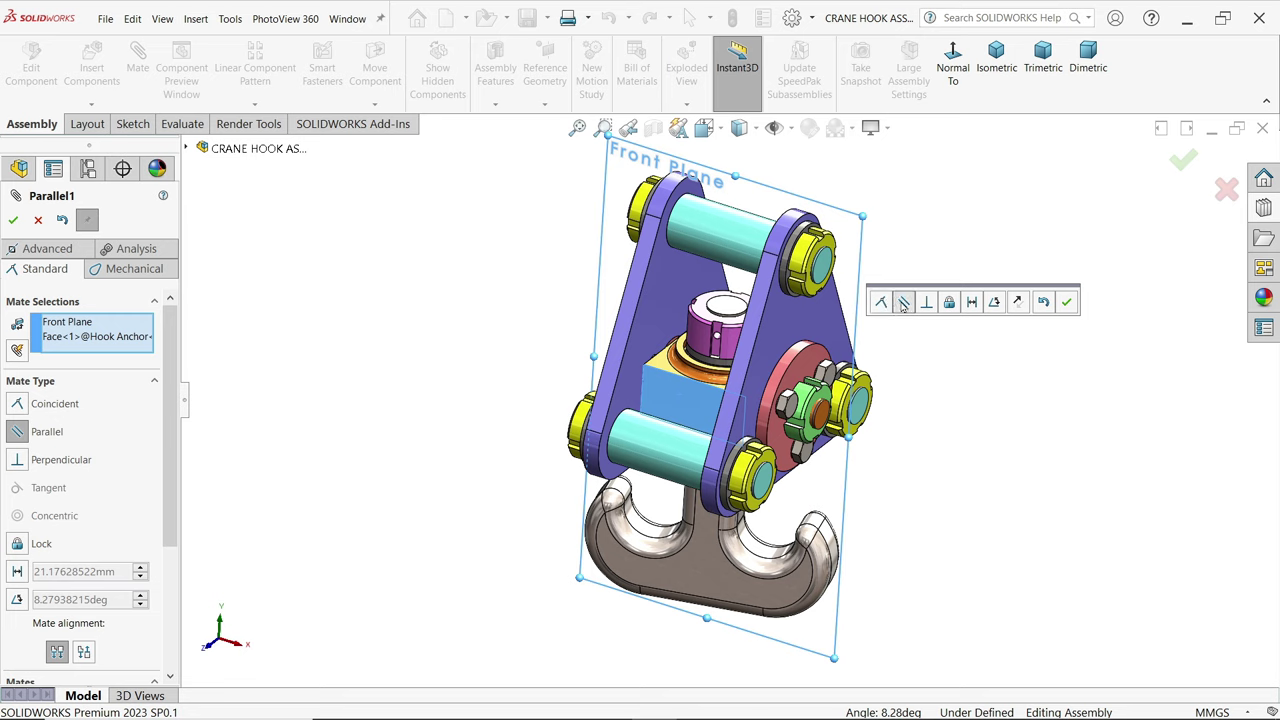
middle_drag(927, 374, 828, 316)
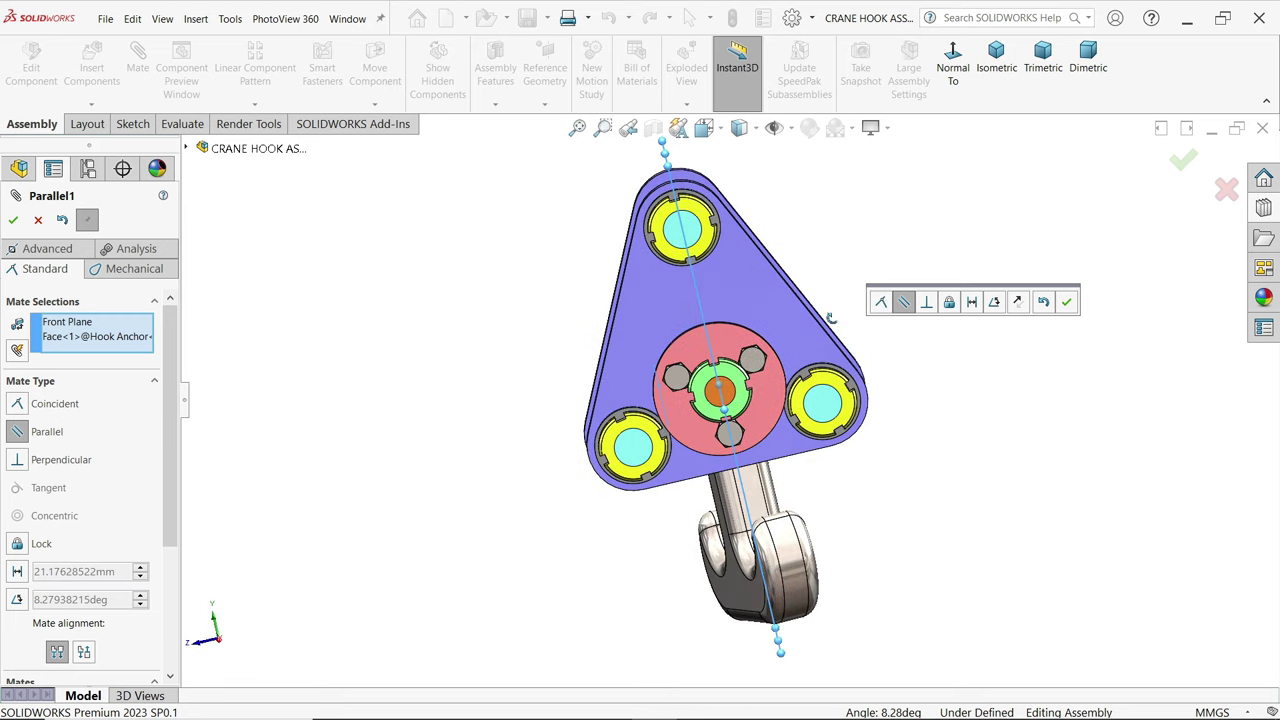
click(1068, 302)
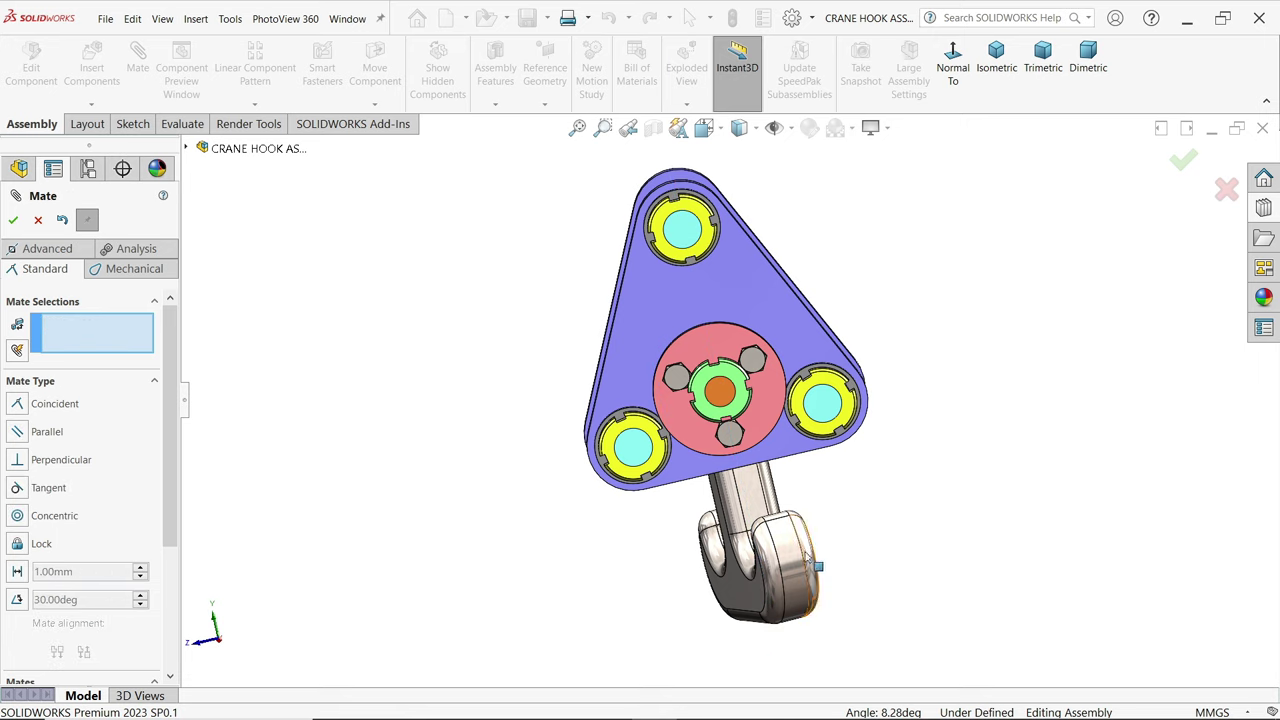
- Mate a hook face parallel to a Support Plate face, then close the Mate tool
drag(775, 567, 751, 577)
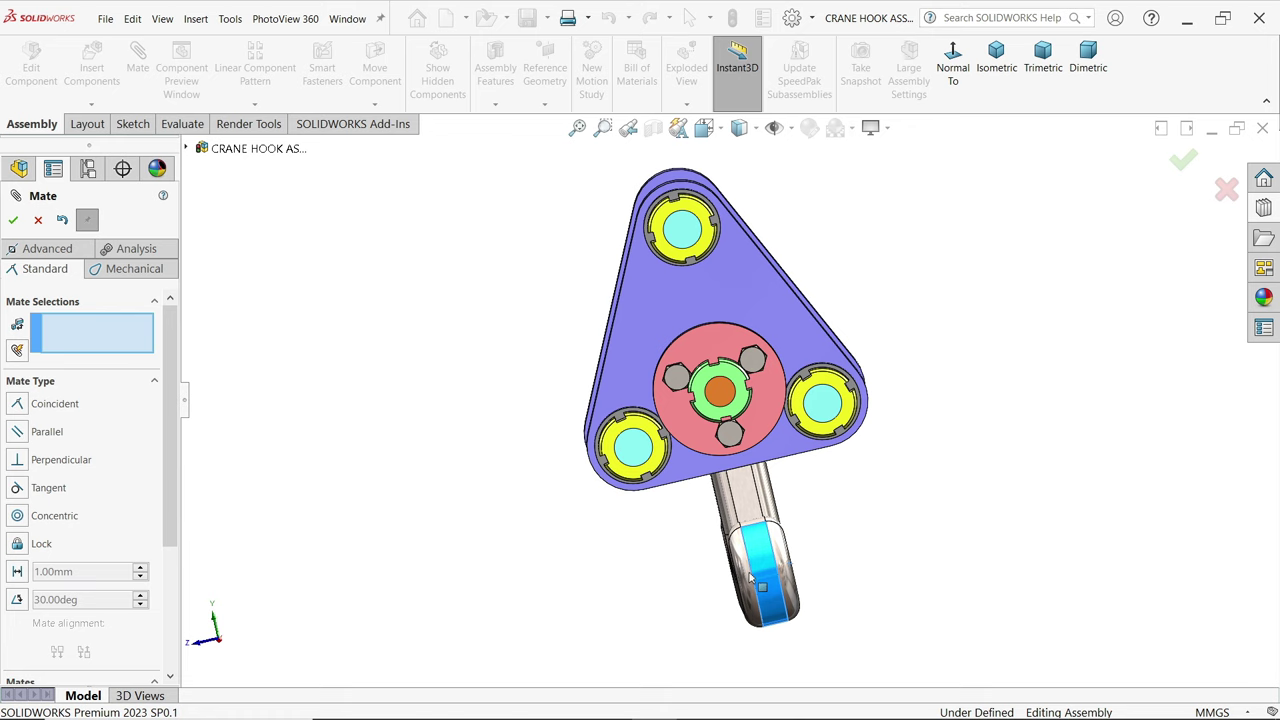
key(ctrl+7)
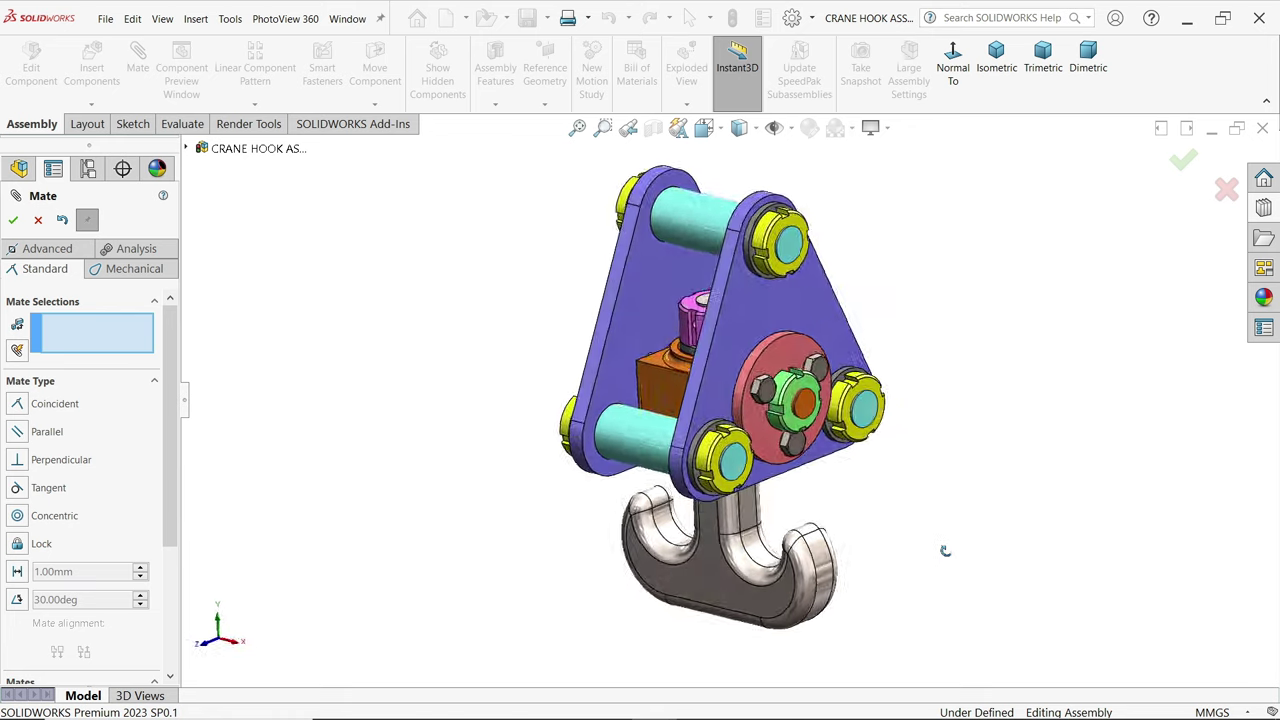
drag(830, 568, 690, 585)
click(758, 372)
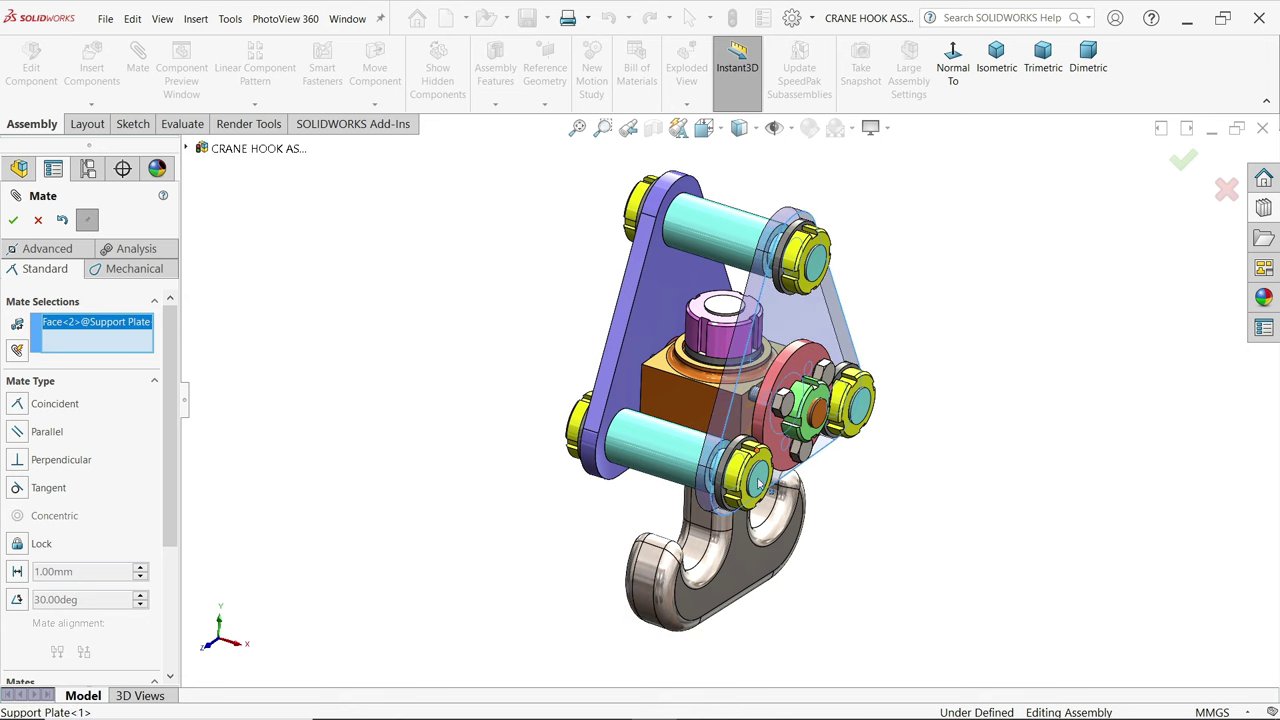
click(732, 585)
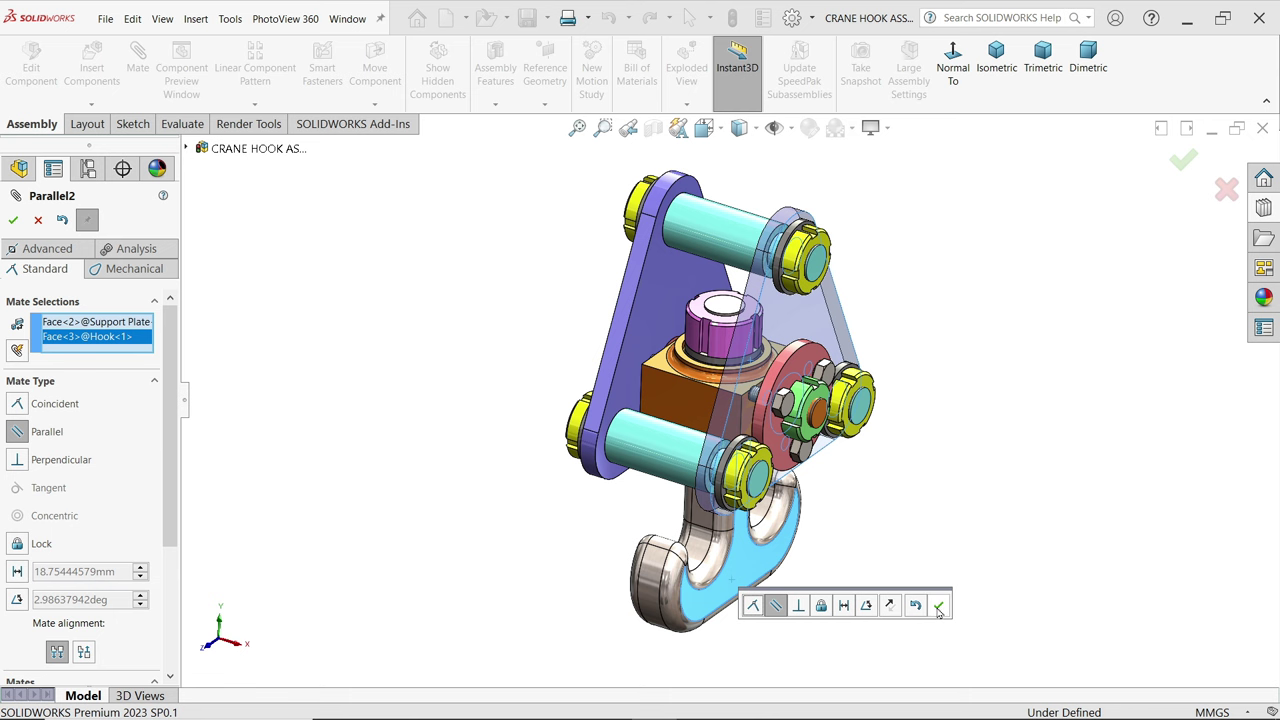
click(938, 606)
click(37, 221)
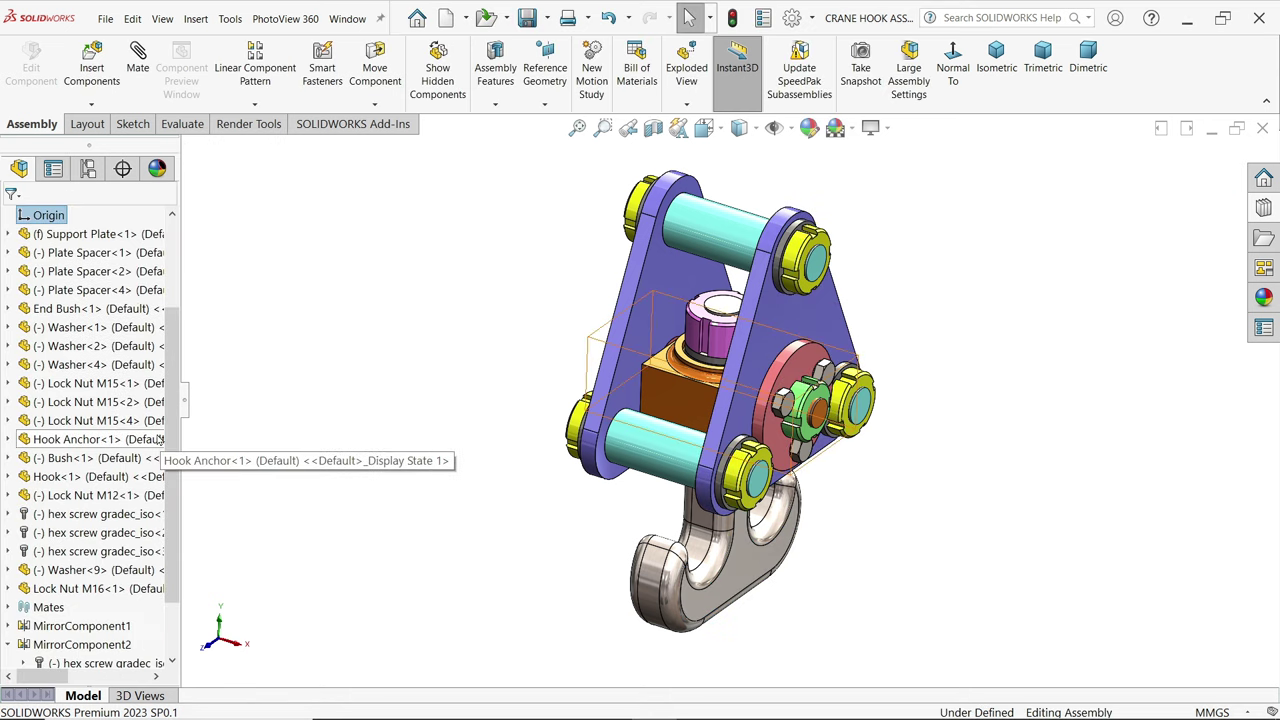
- Suppress the Parallel1 and Parallel2 mates from the Mates folder
scroll(17, 590, down, 2)
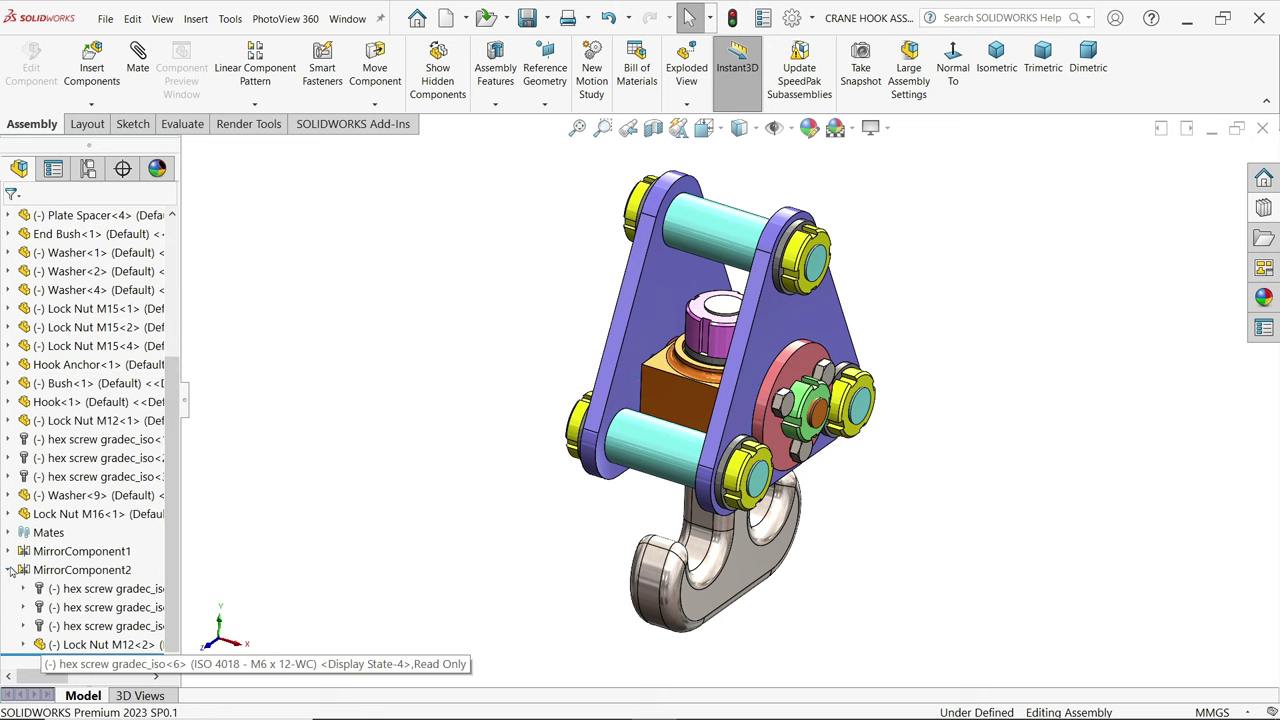
click(10, 533)
scroll(157, 600, down, 10)
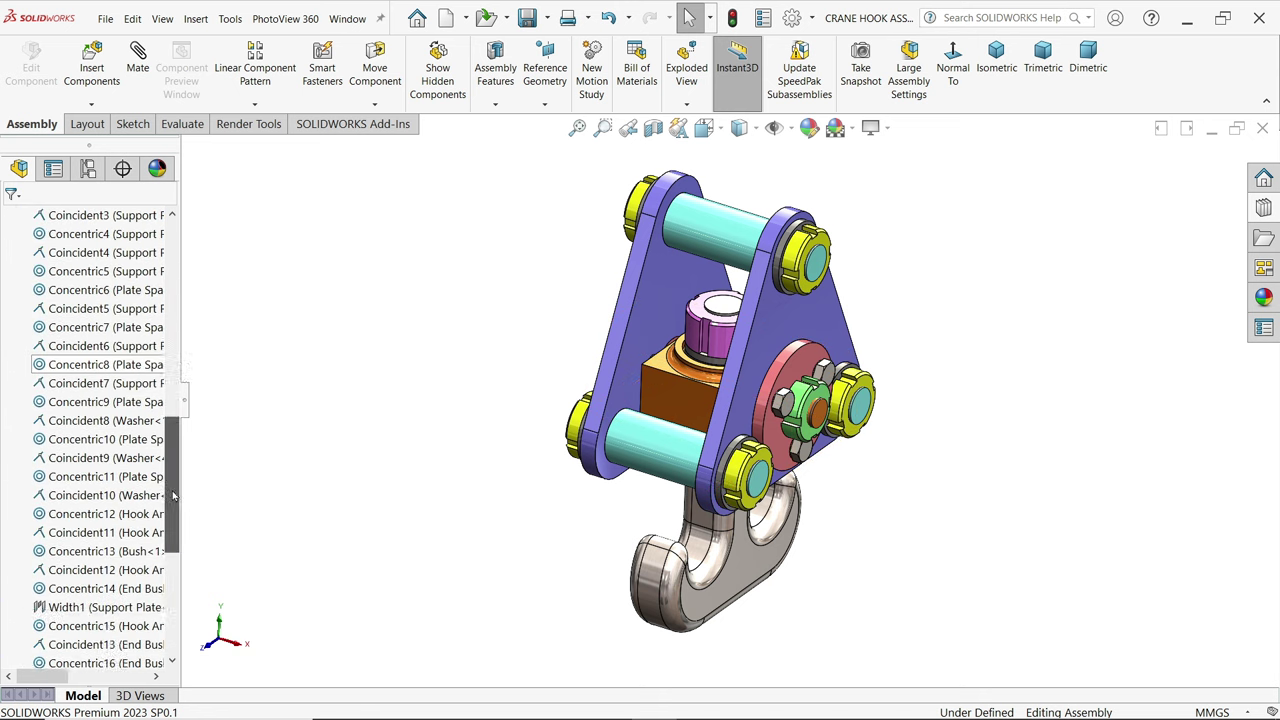
click(73, 533)
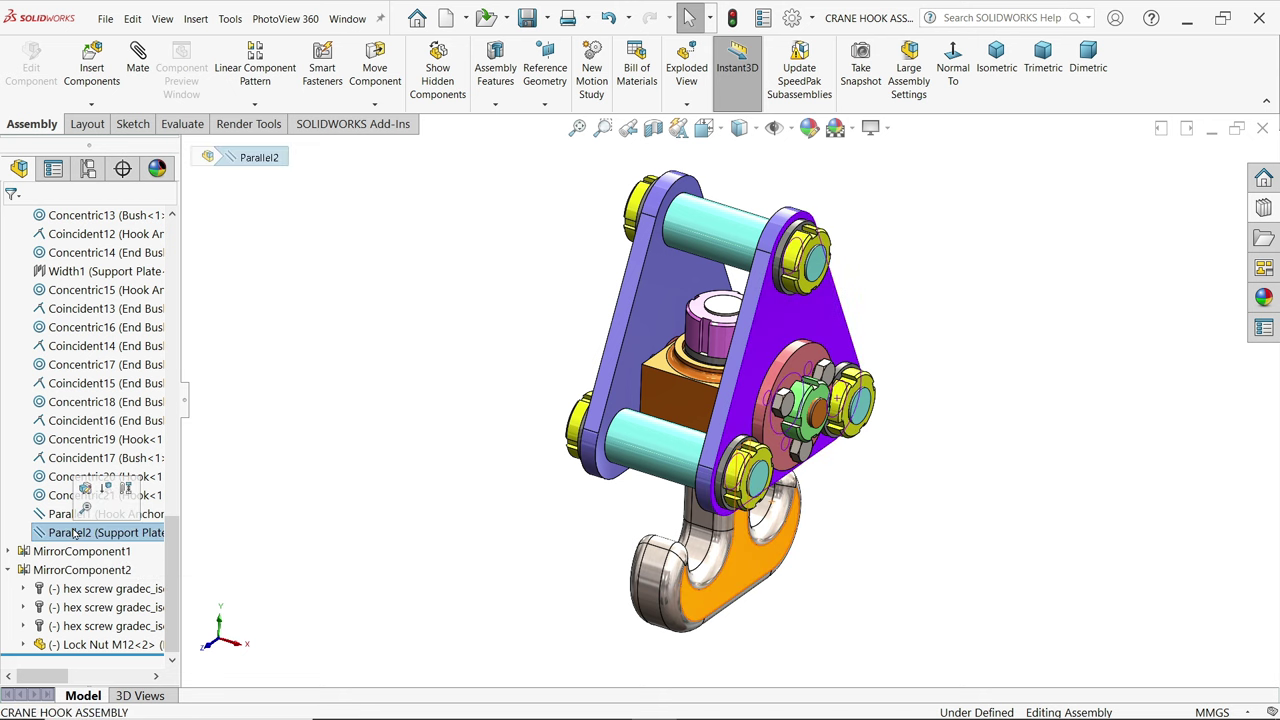
click(50, 518)
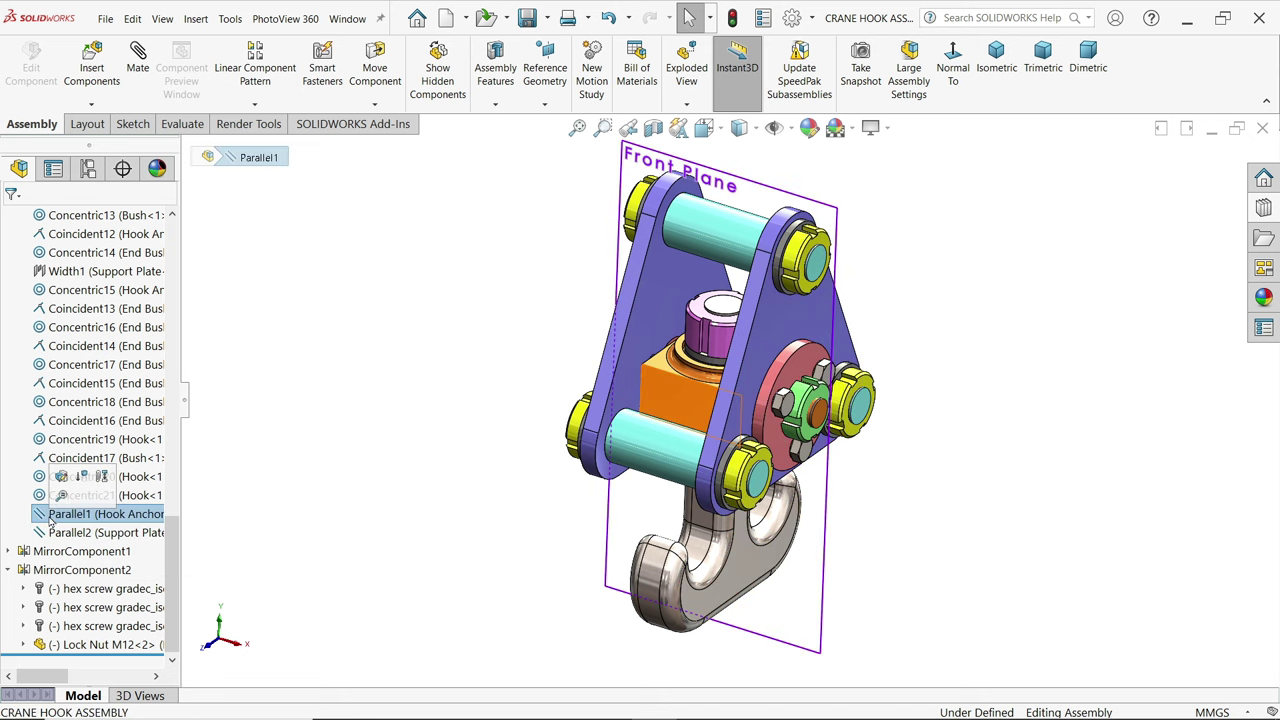
ctrl+click(70, 532)
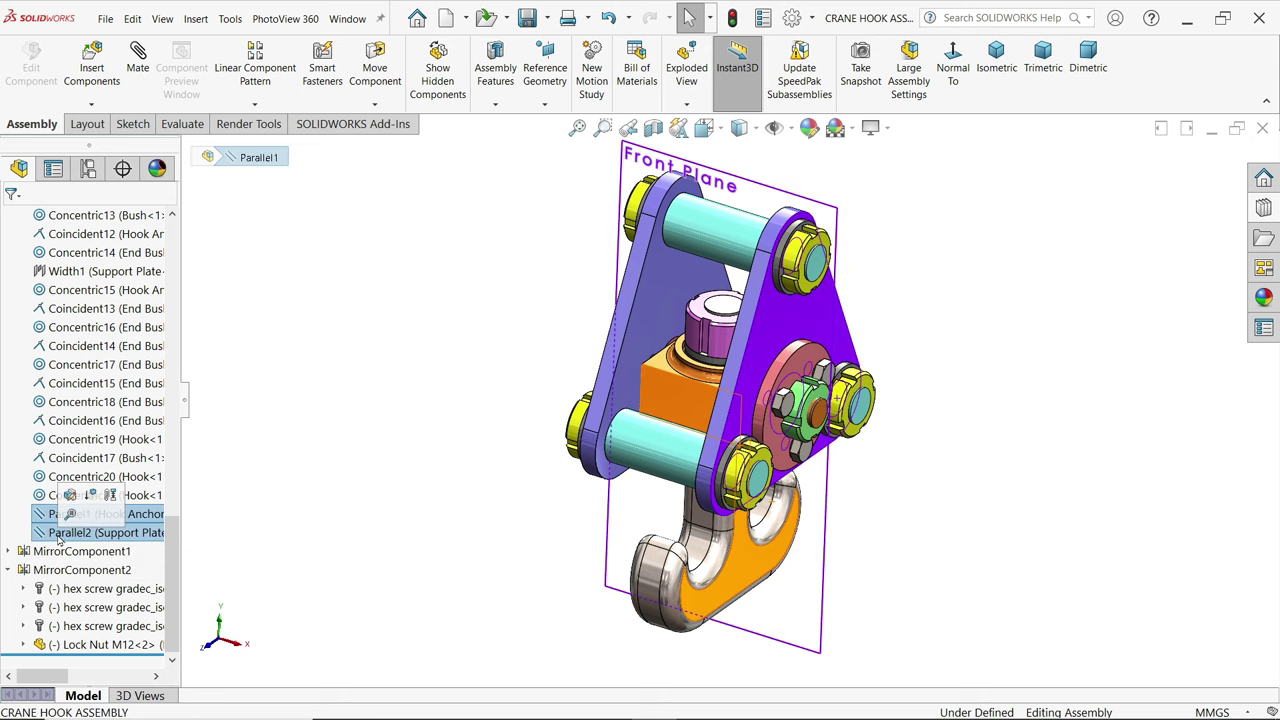
click(91, 496)
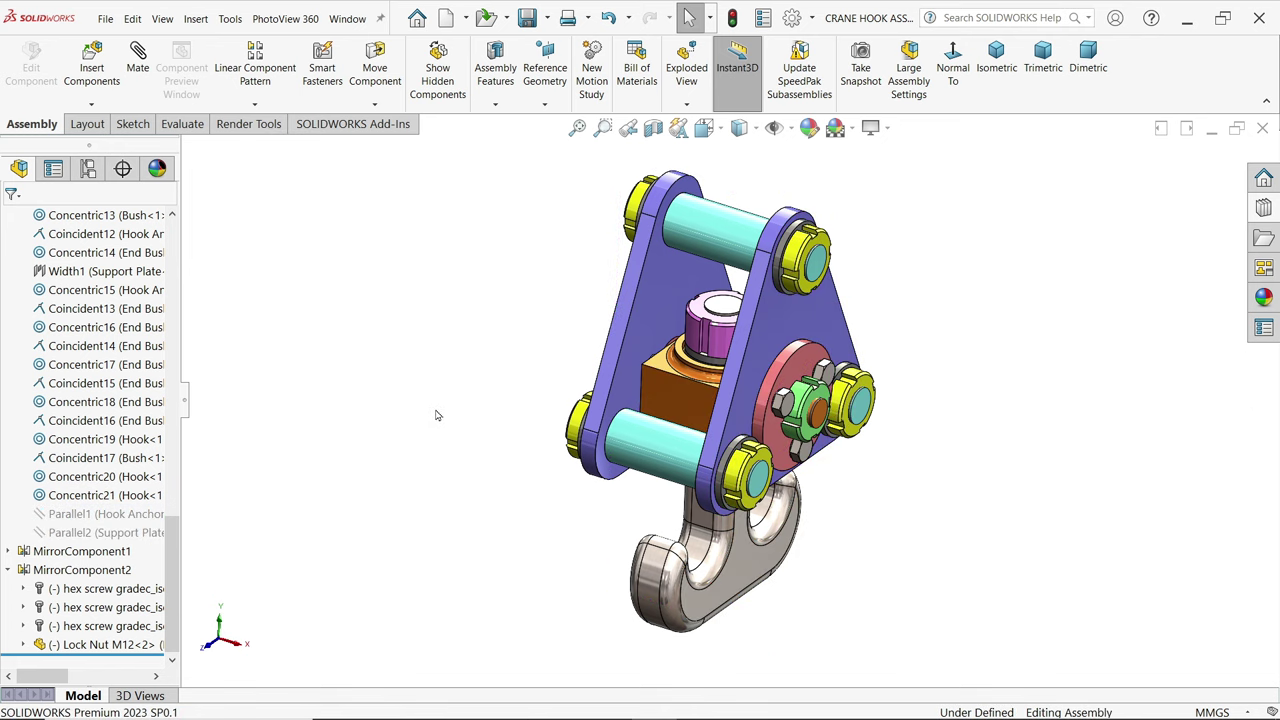
- Collapse the Mates folder and orbit the assembly to a more frontal angle
middle_drag(436, 415, 593, 528)
middle_drag(700, 530, 445, 523)
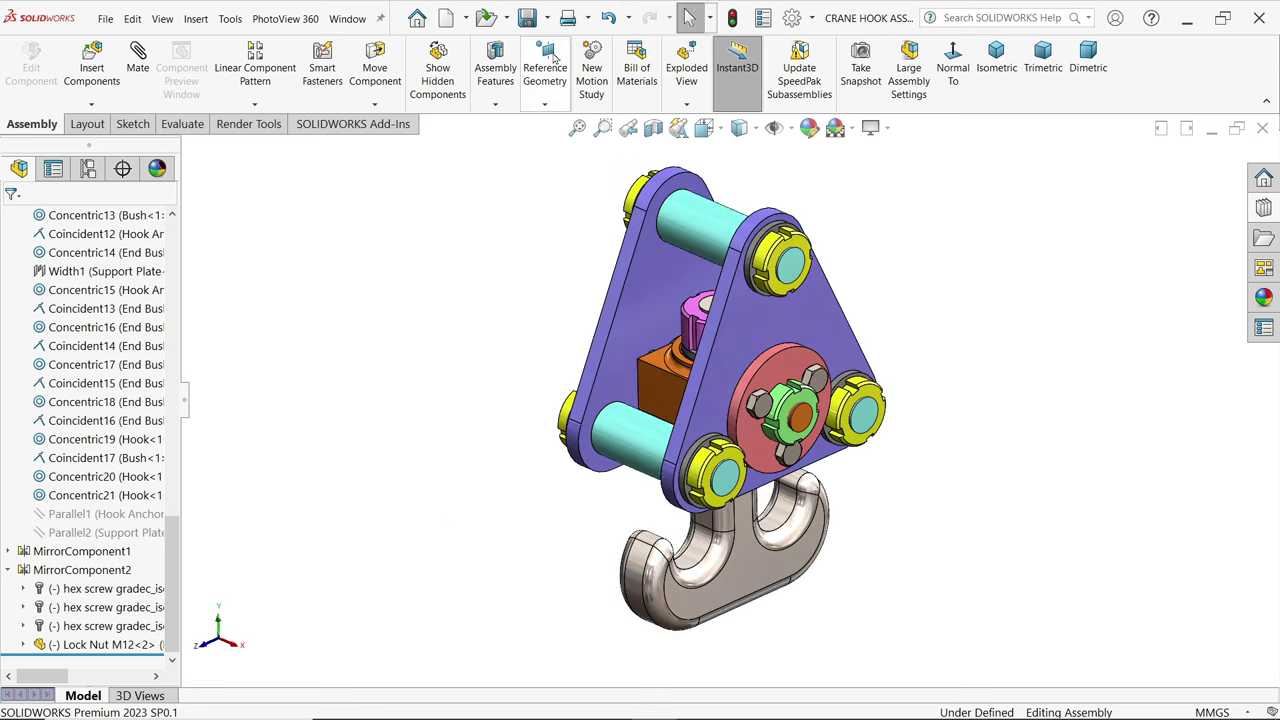
scroll(50, 320, up, 10)
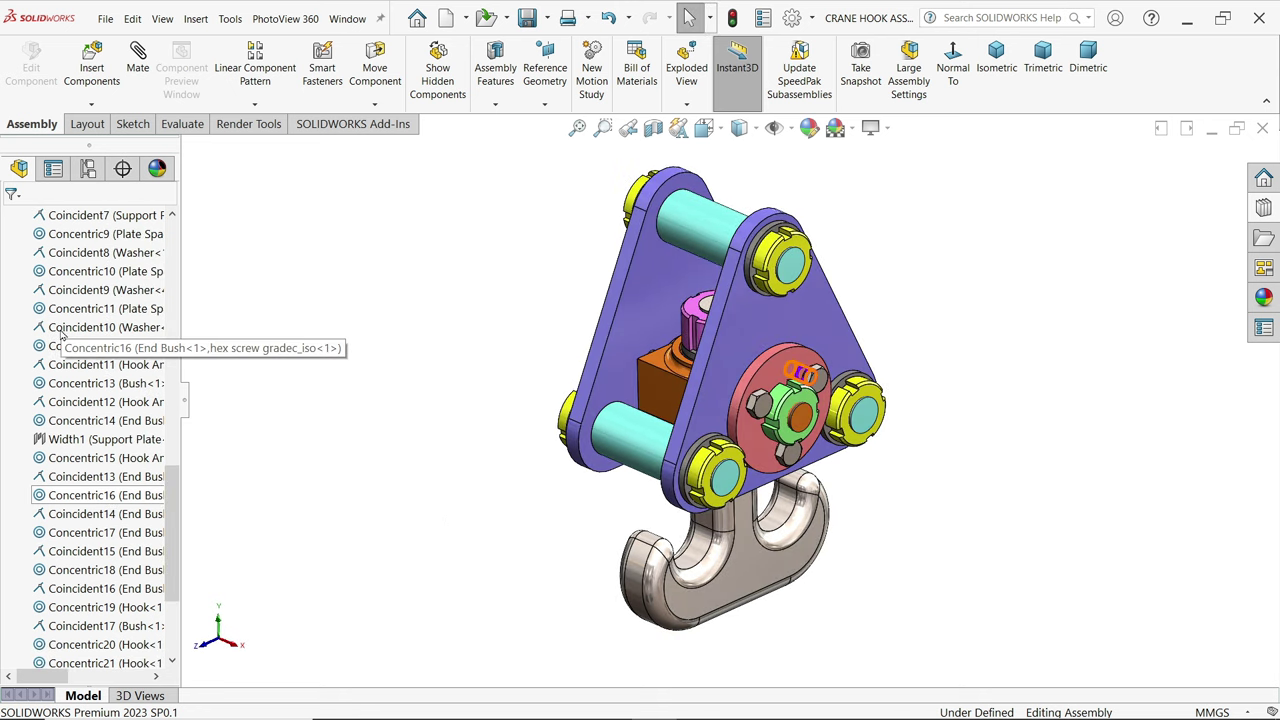
click(8, 271)
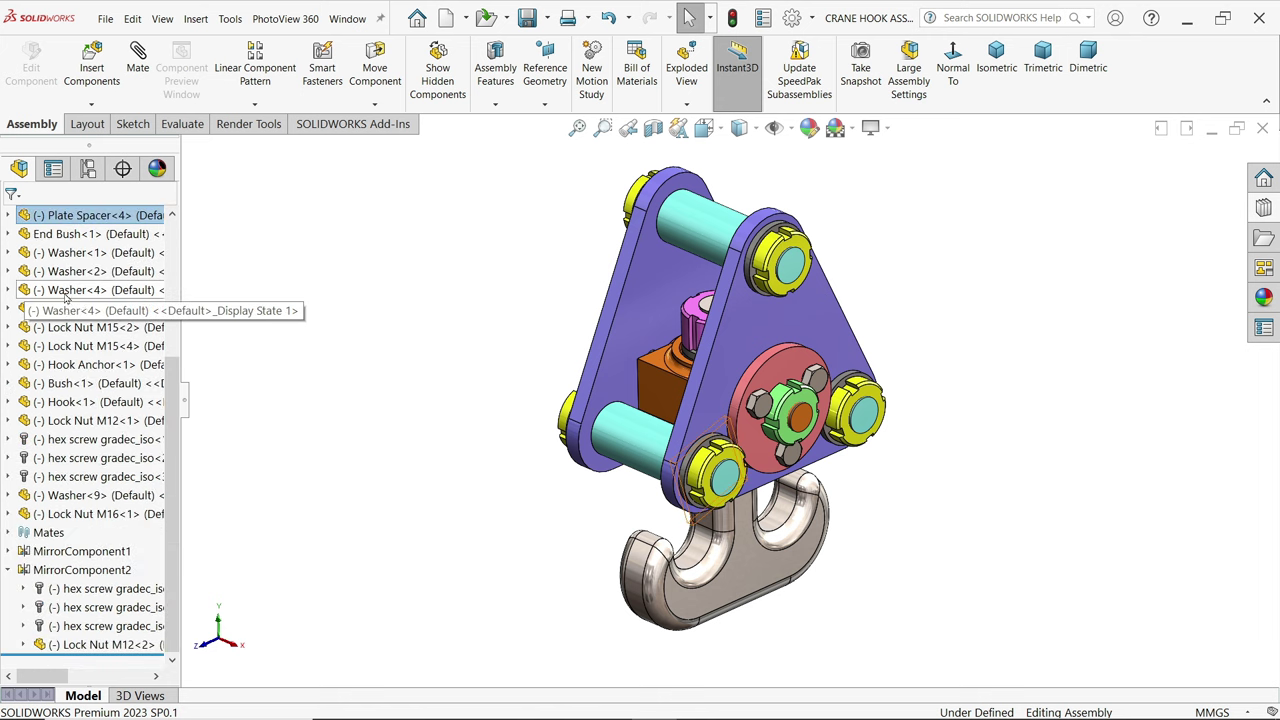
scroll(150, 300, up, 5)
middle_drag(533, 371, 730, 440)
scroll(813, 363, up, 2)
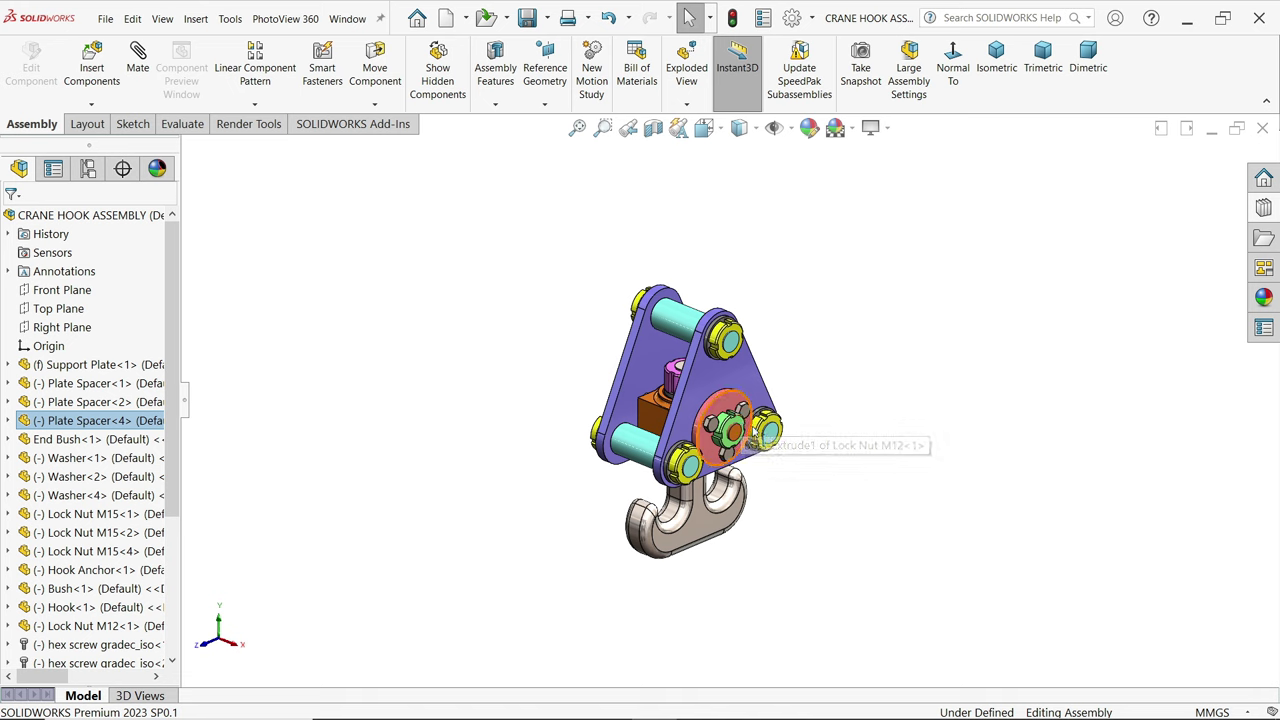
scroll(737, 419, down, 2)
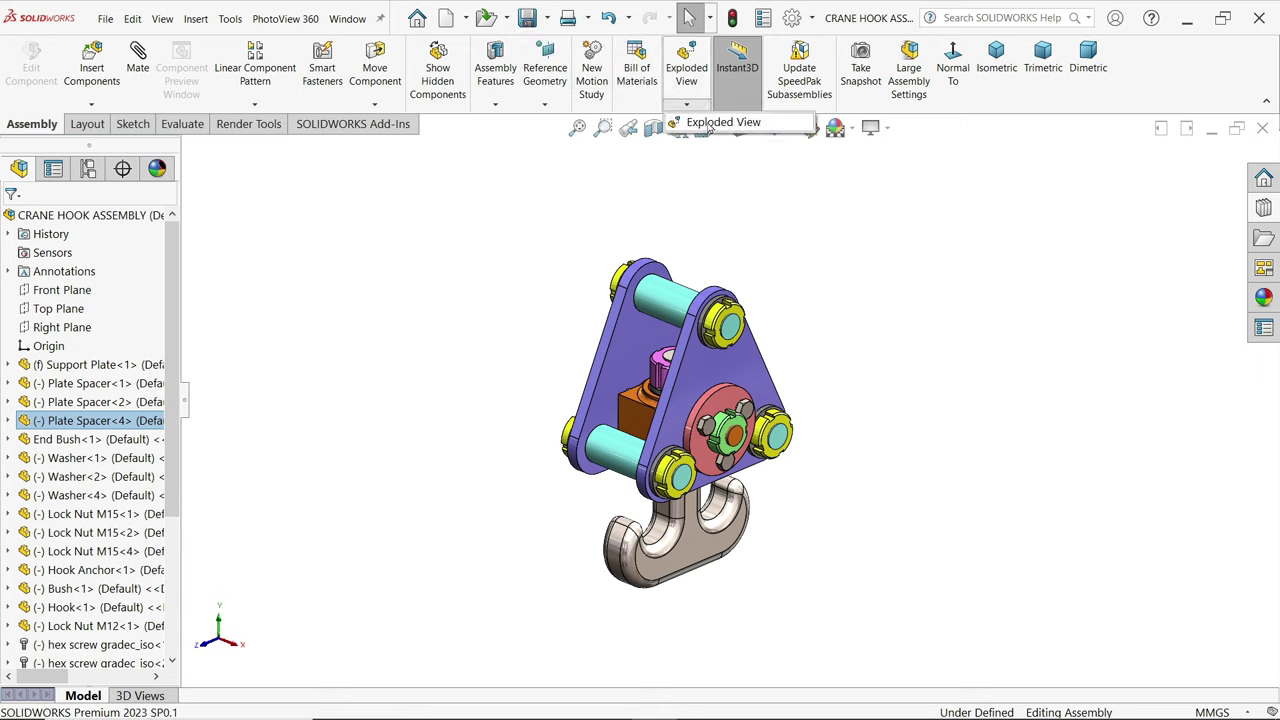
- Begin an exploded view by dragging the three hex screws about 202 mm out along X
click(686, 70)
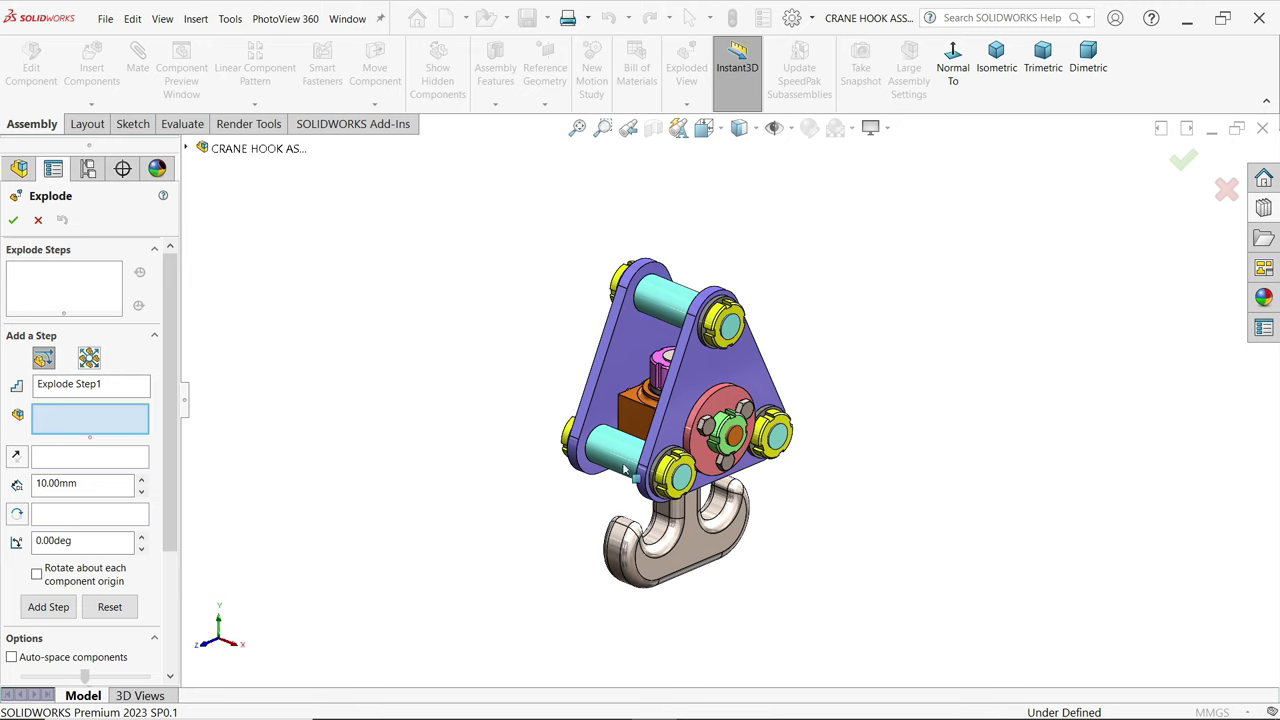
click(746, 418)
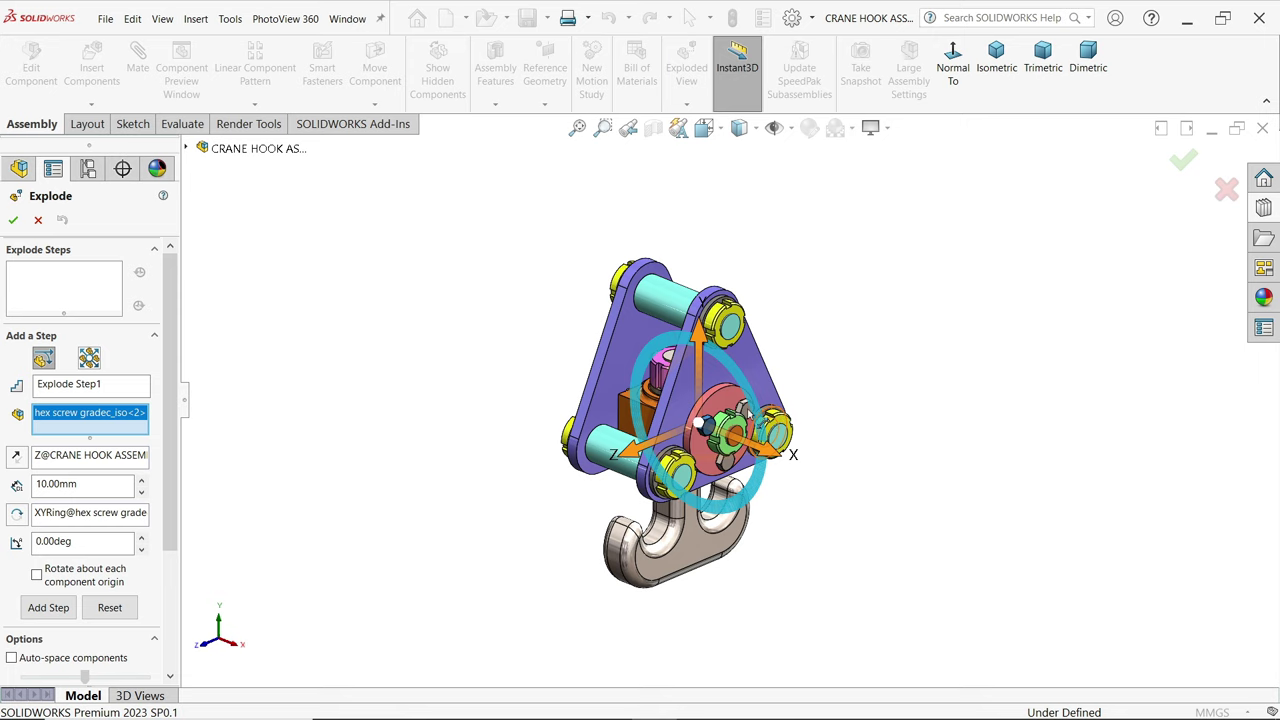
click(729, 460)
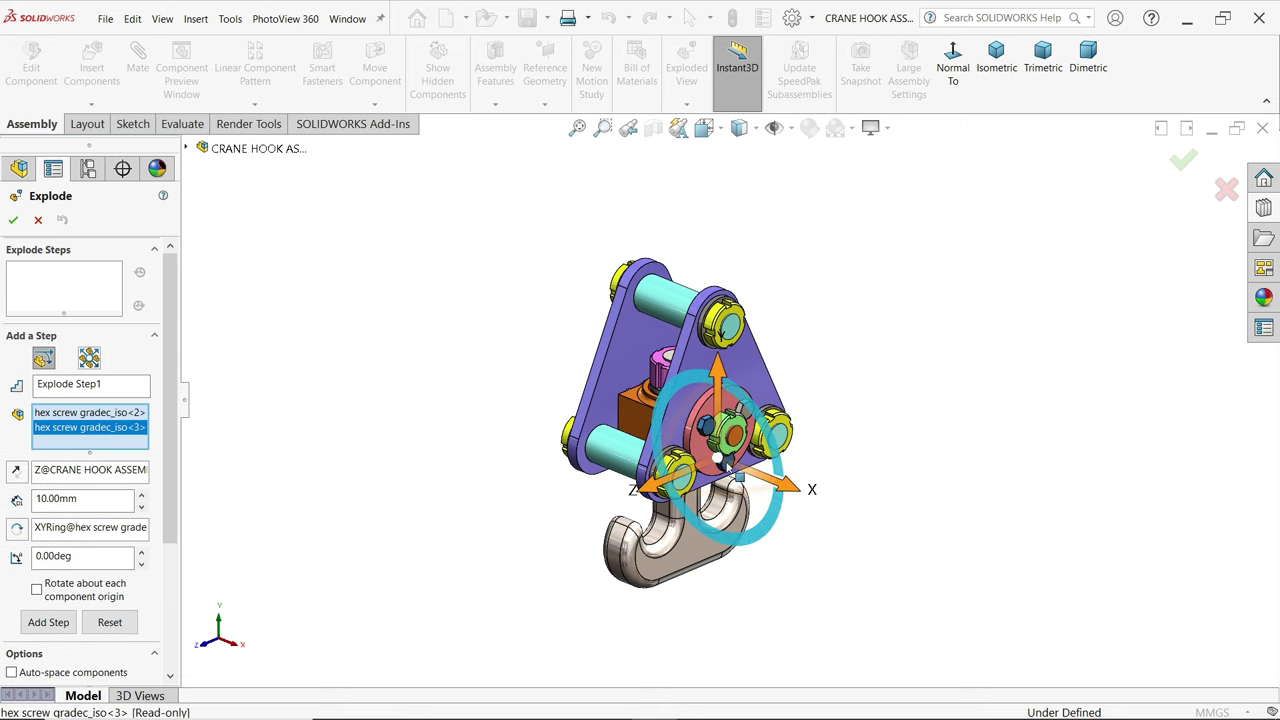
scroll(746, 413, down, 5)
click(742, 415)
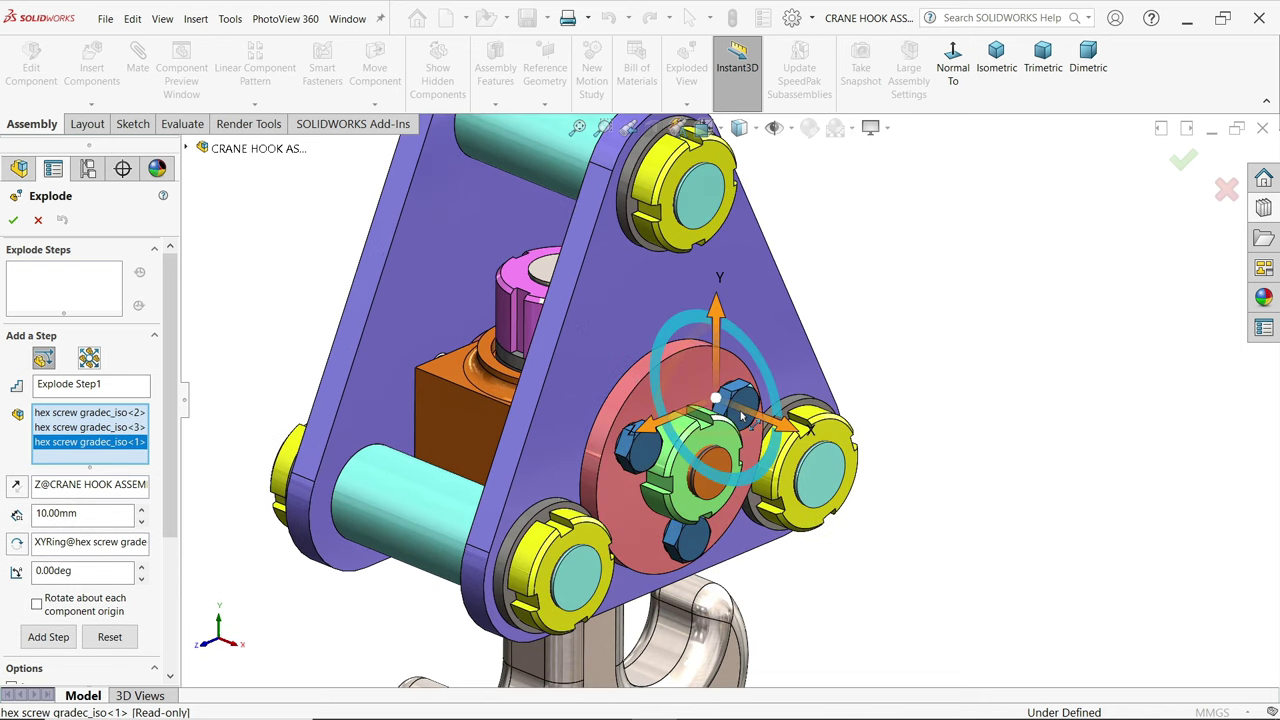
scroll(740, 410, up, 5)
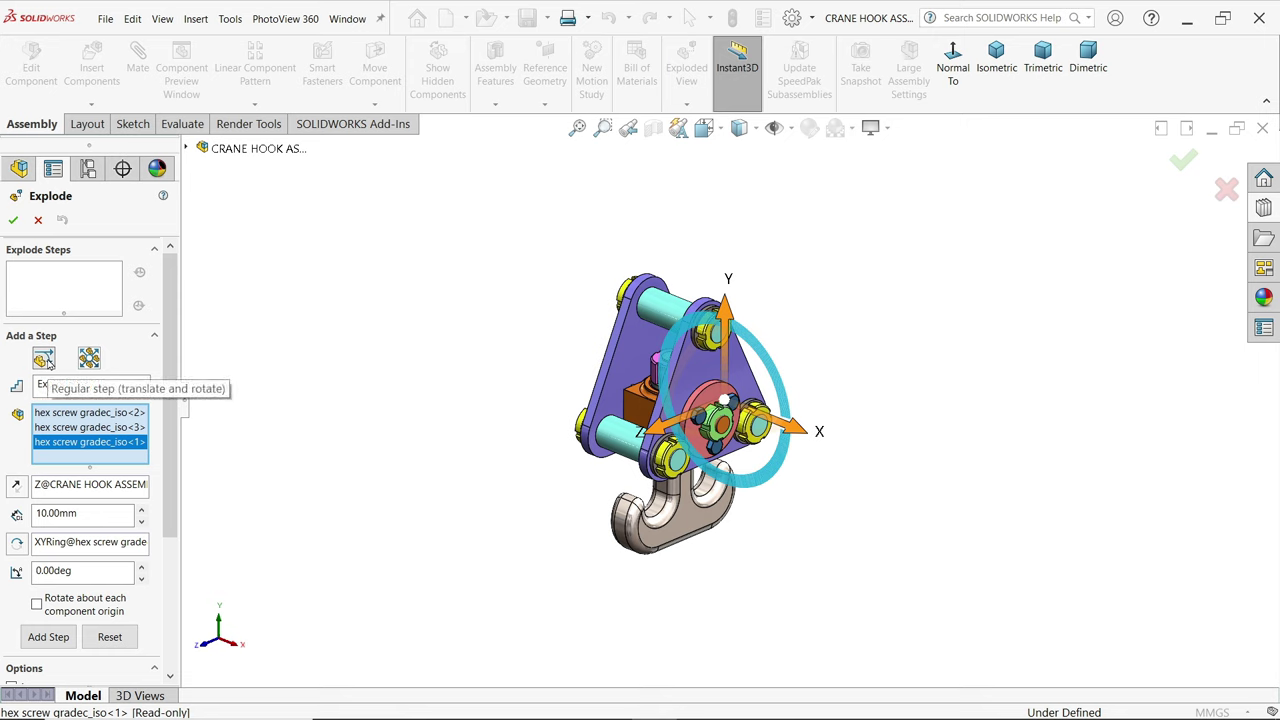
drag(814, 434, 1030, 532)
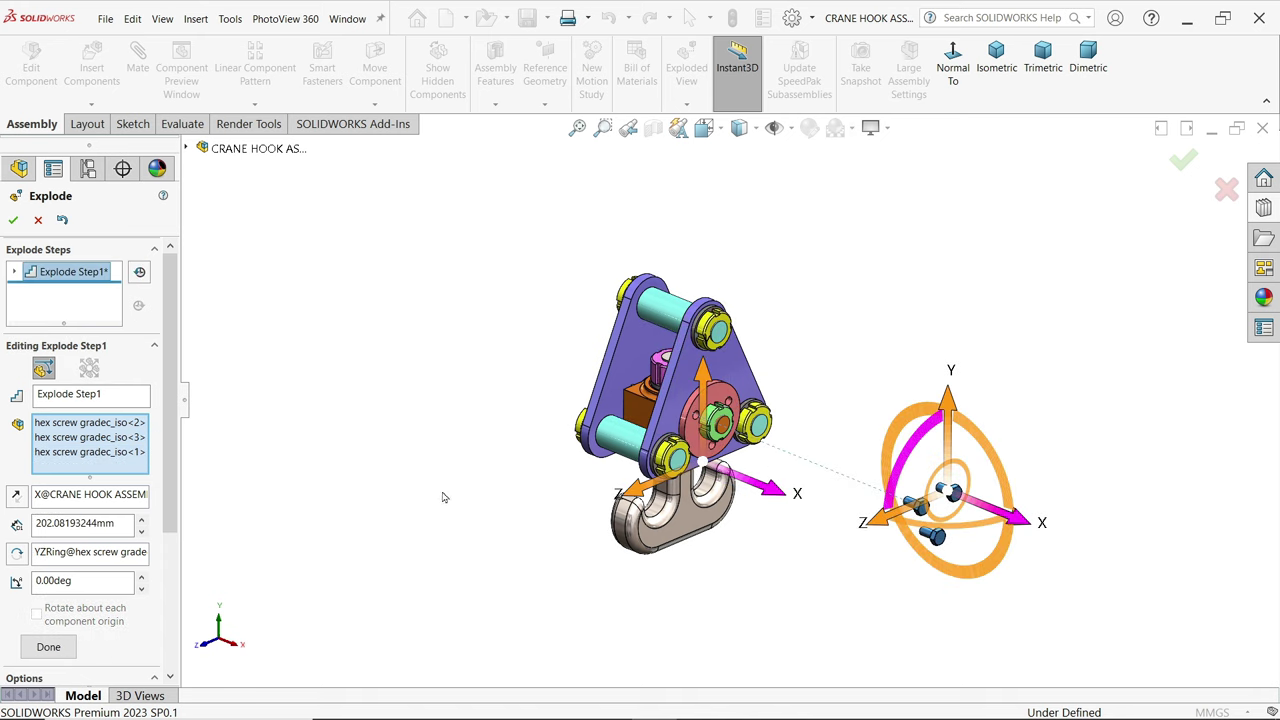
- Commit the screw step, then add an explode step moving the Lock Nut M12 out along X
click(48, 648)
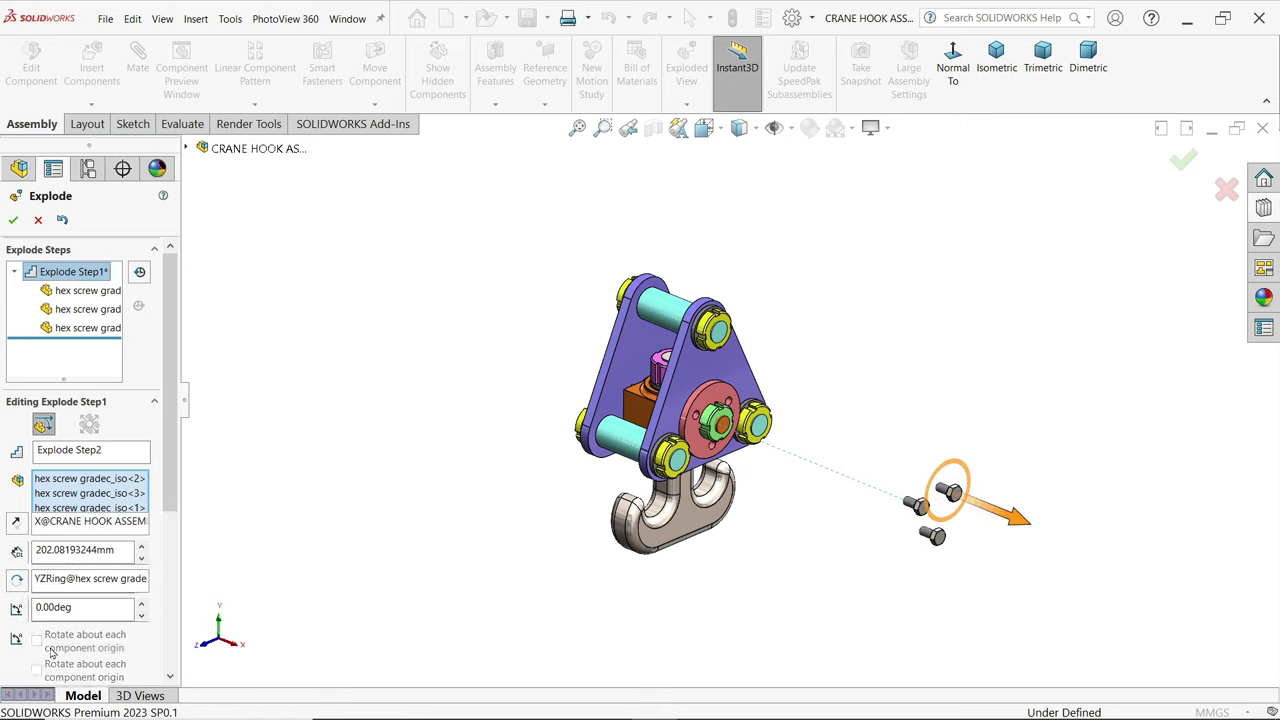
click(716, 436)
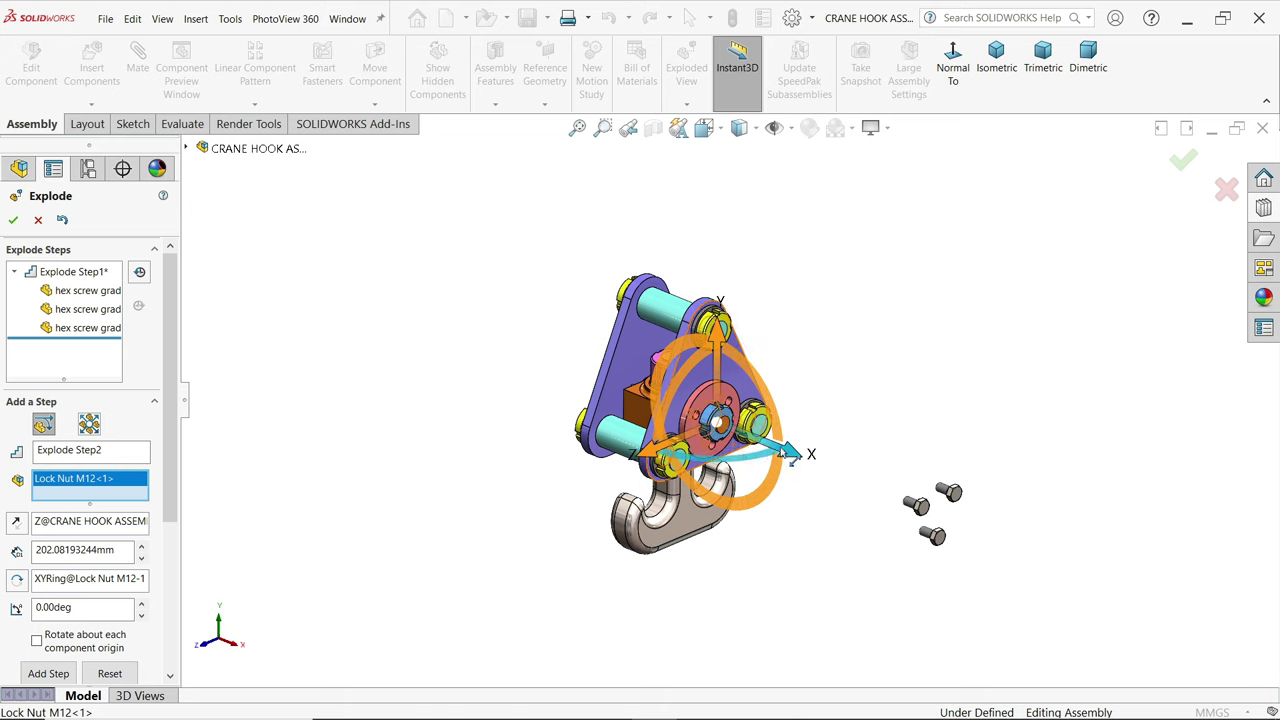
drag(797, 461, 963, 529)
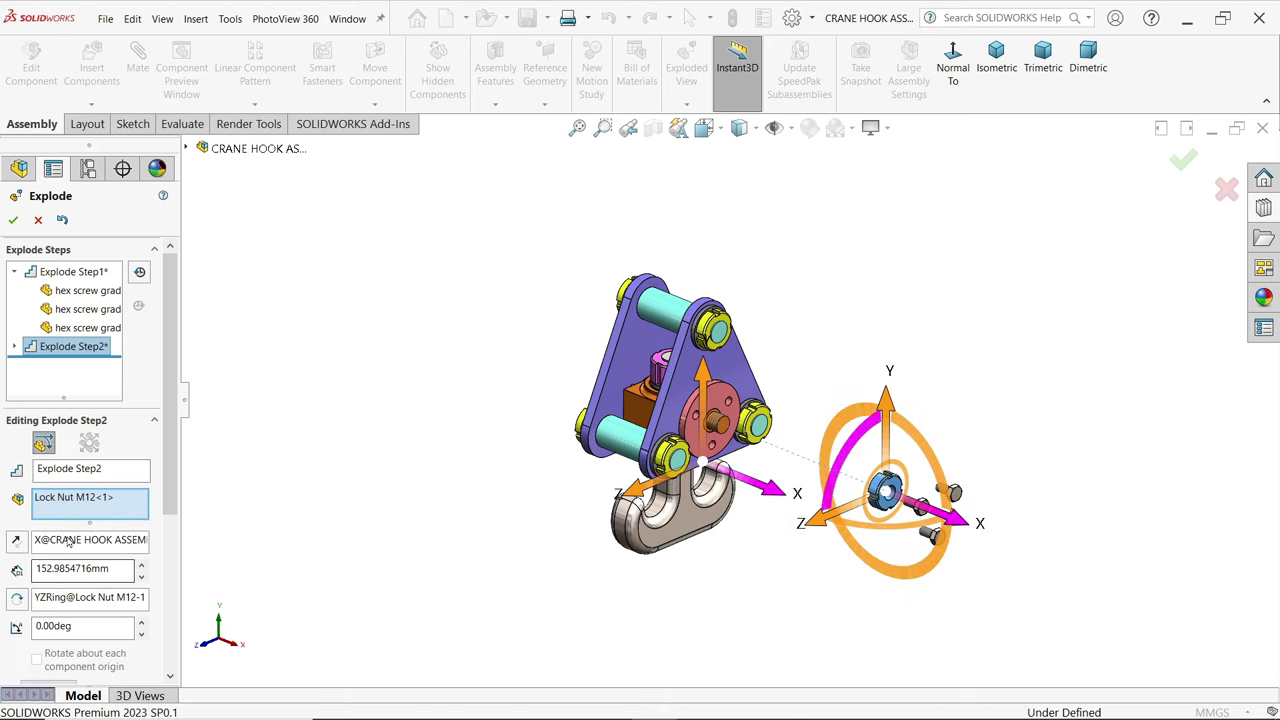
scroll(84, 593, down, 2)
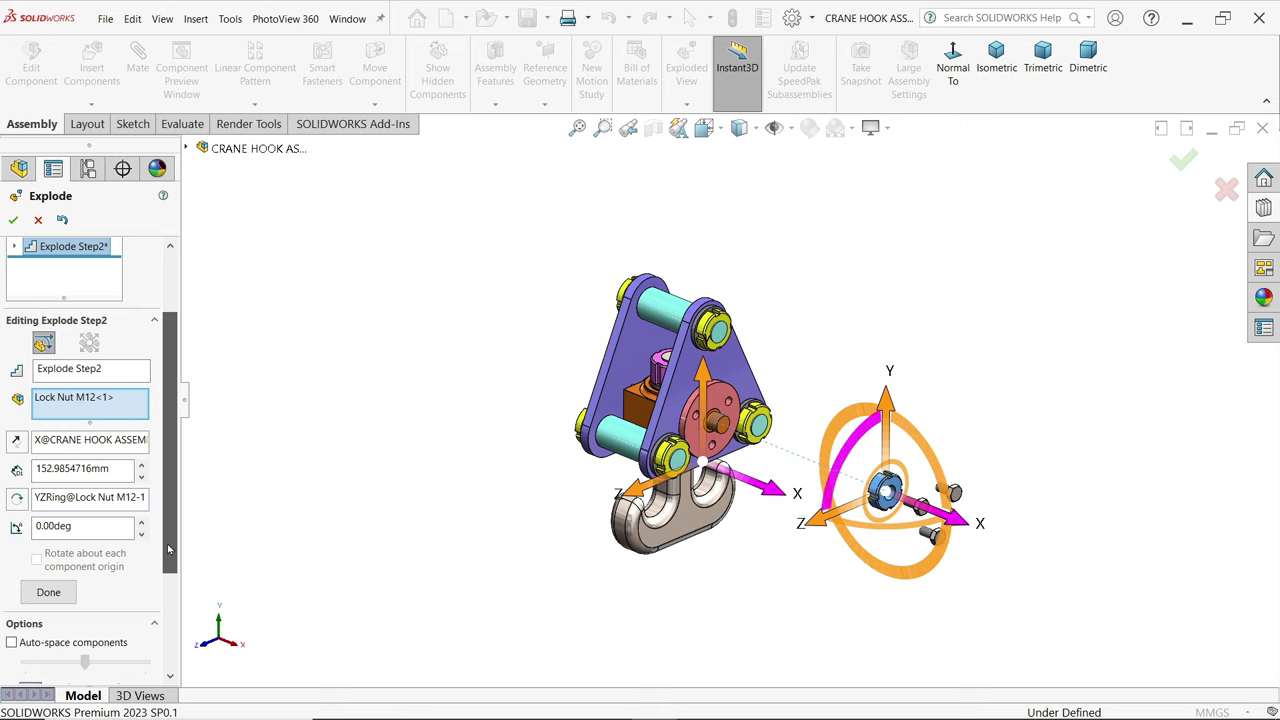
click(48, 579)
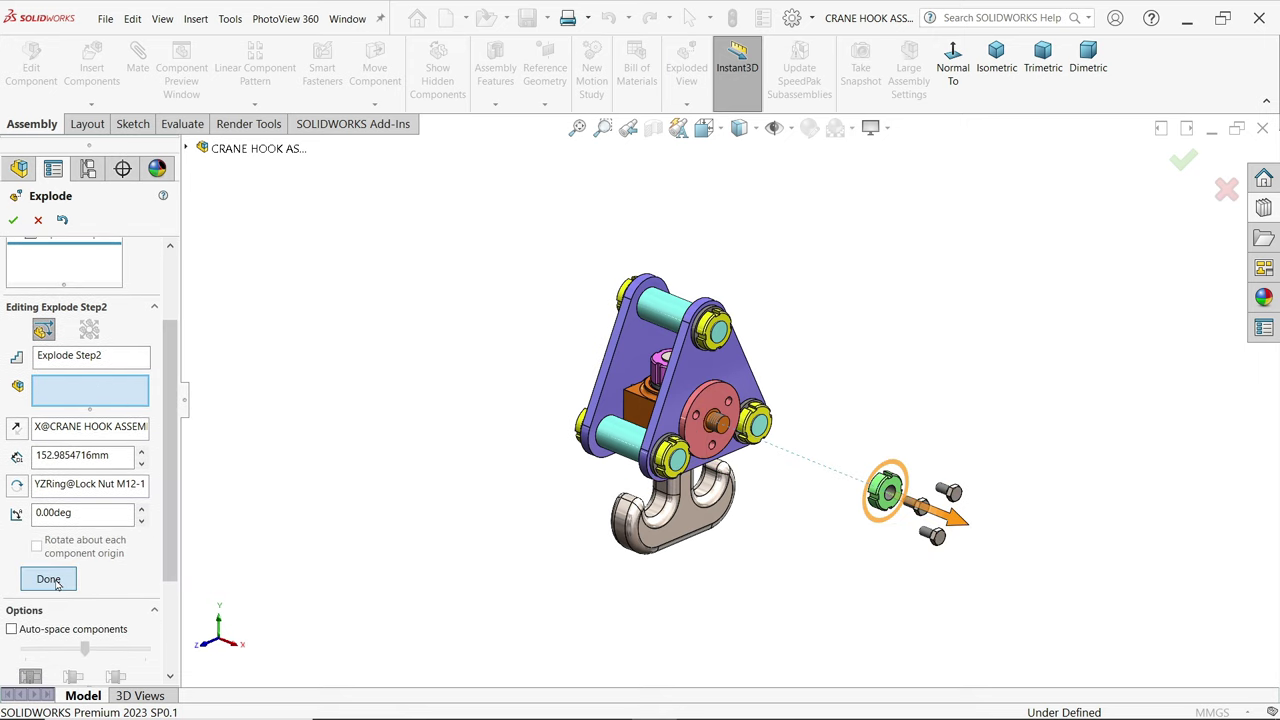
- Explode the three Lock Nut M15 nuts about 93 mm out along X as Step 3
click(676, 457)
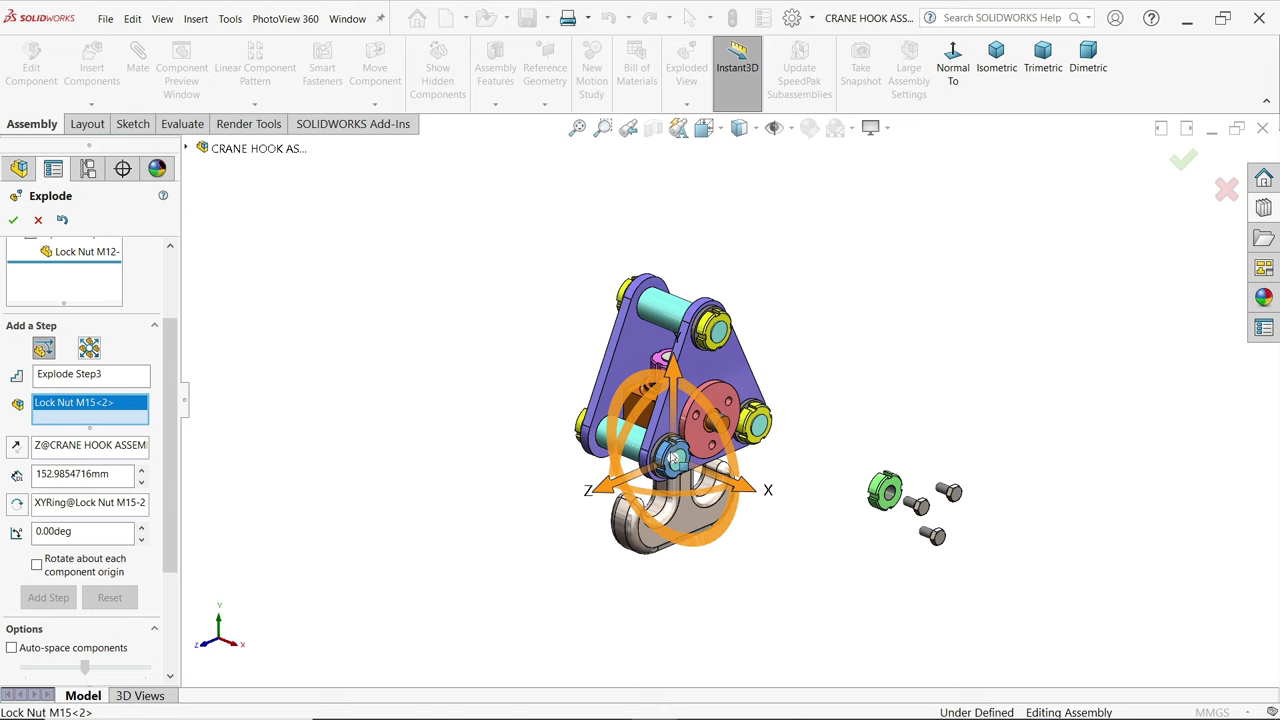
click(727, 330)
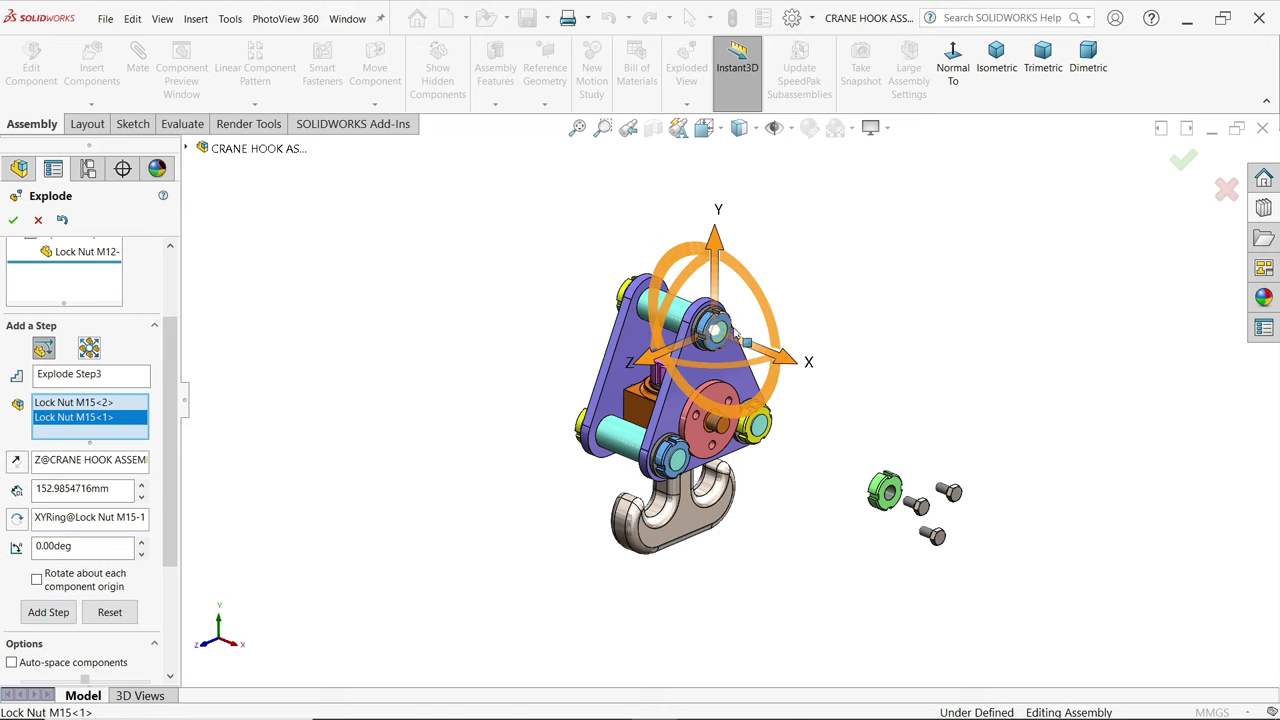
click(757, 445)
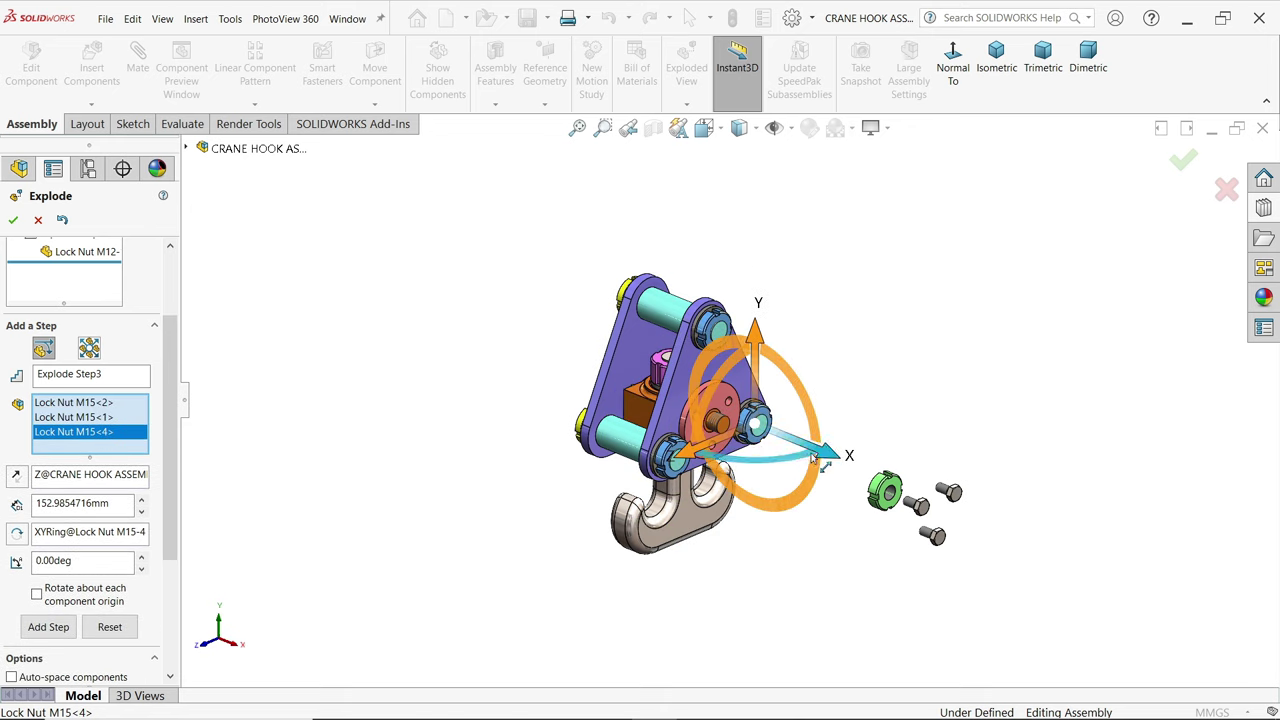
drag(829, 455, 1048, 586)
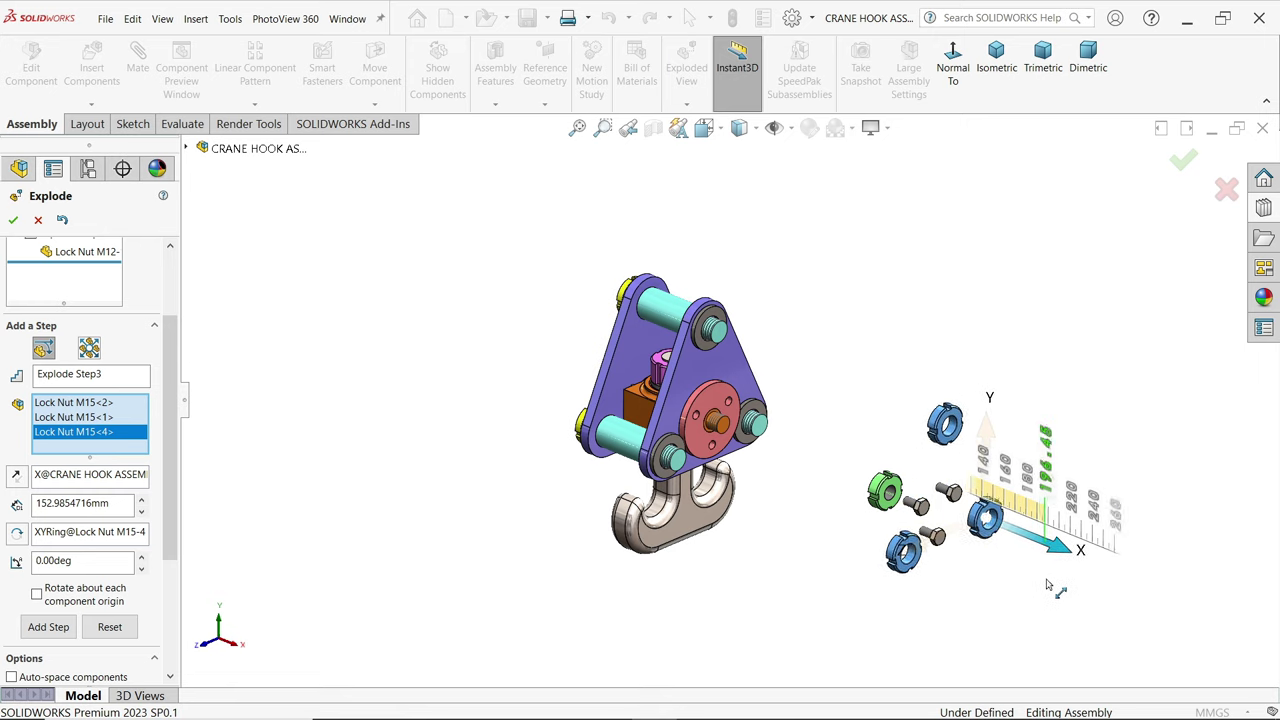
drag(1043, 583, 947, 505)
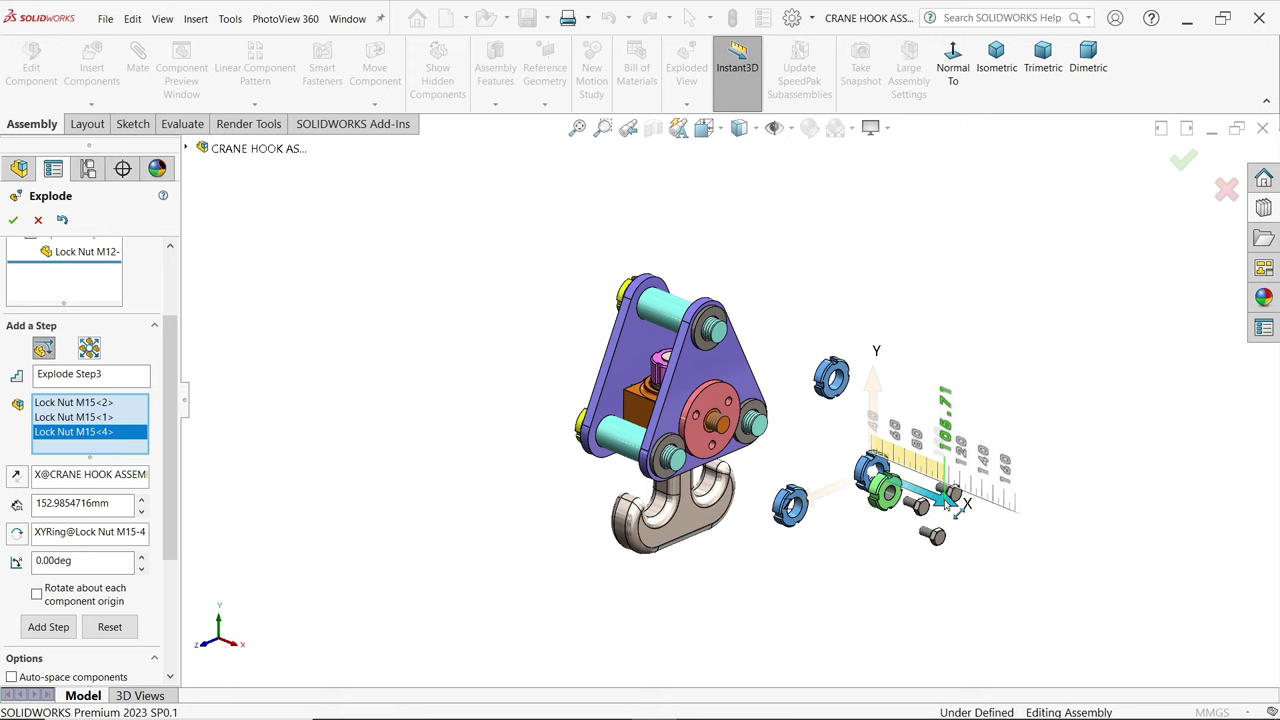
drag(946, 505, 933, 494)
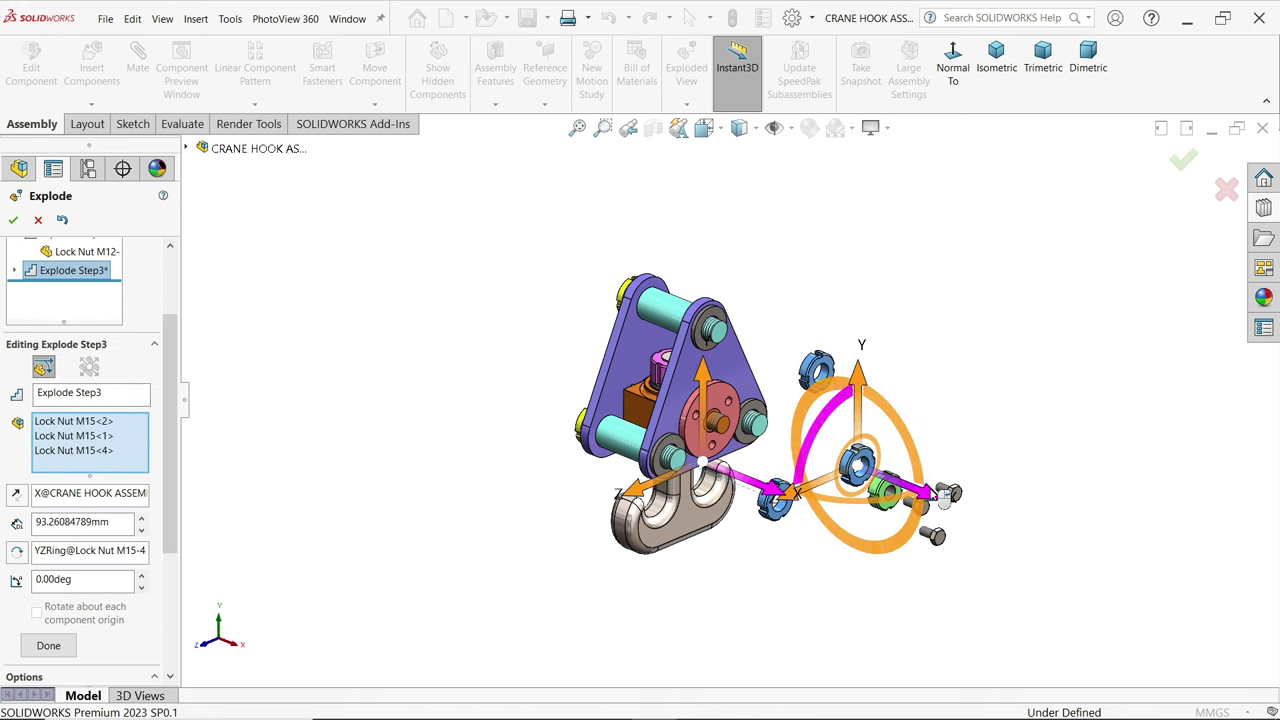
click(48, 646)
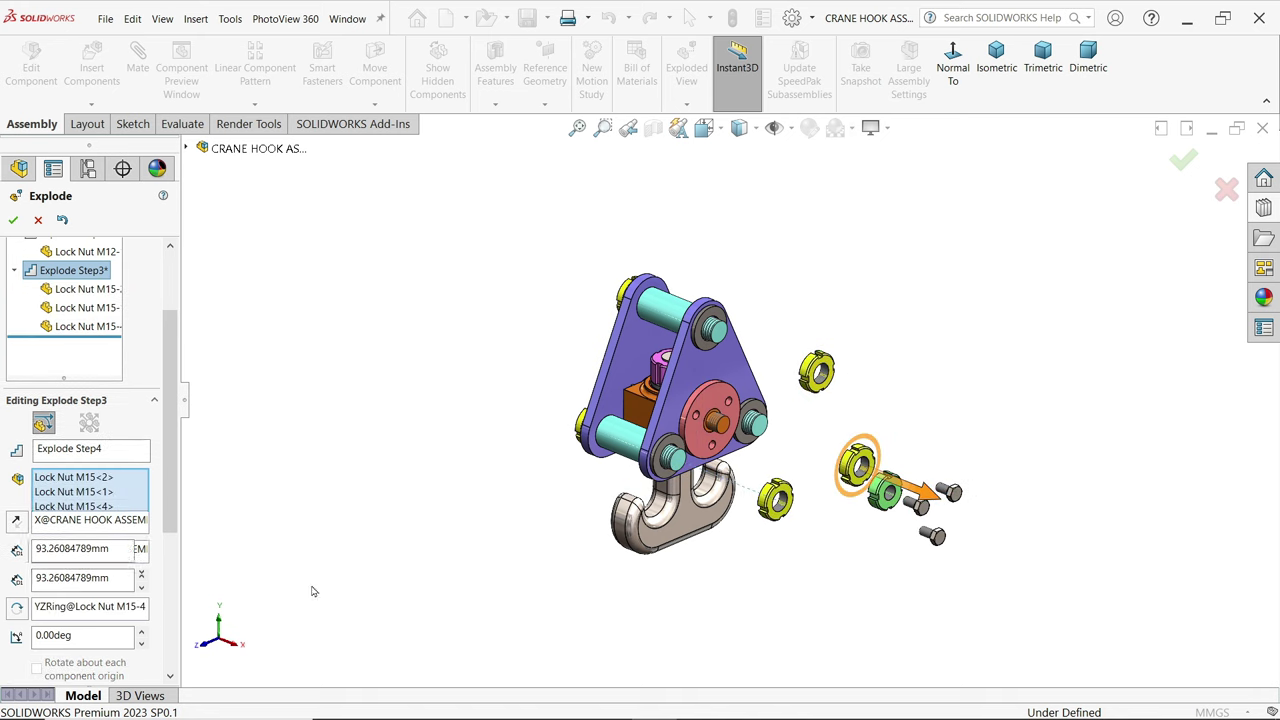
- Explode Washer<1>, <4> and <2> out along X as Step 4
click(706, 350)
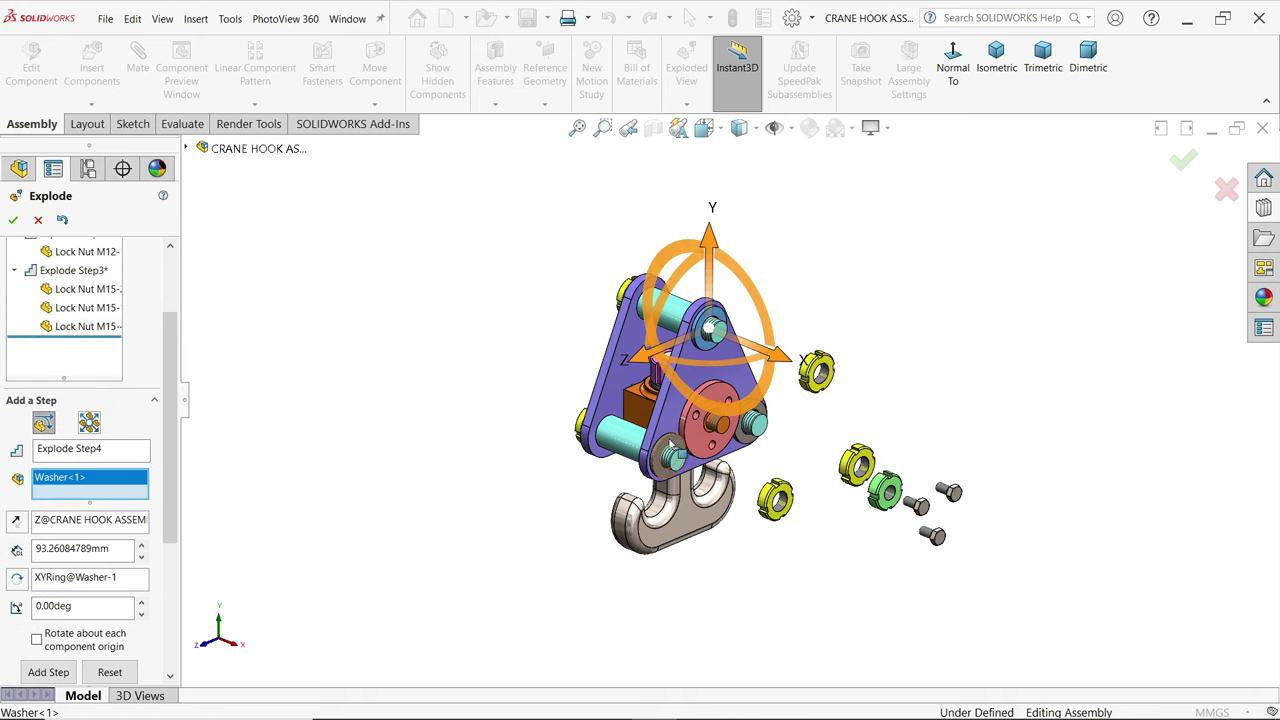
click(752, 436)
click(750, 440)
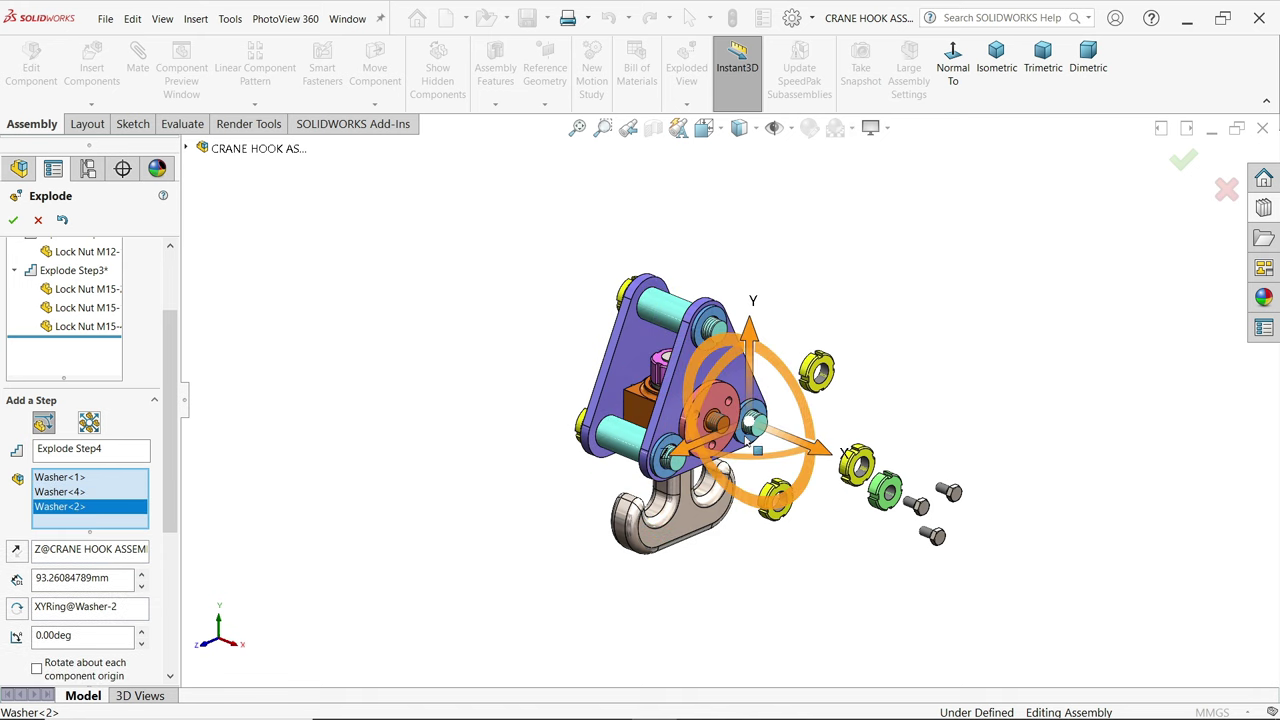
drag(824, 455, 922, 489)
scroll(170, 500, down, 3)
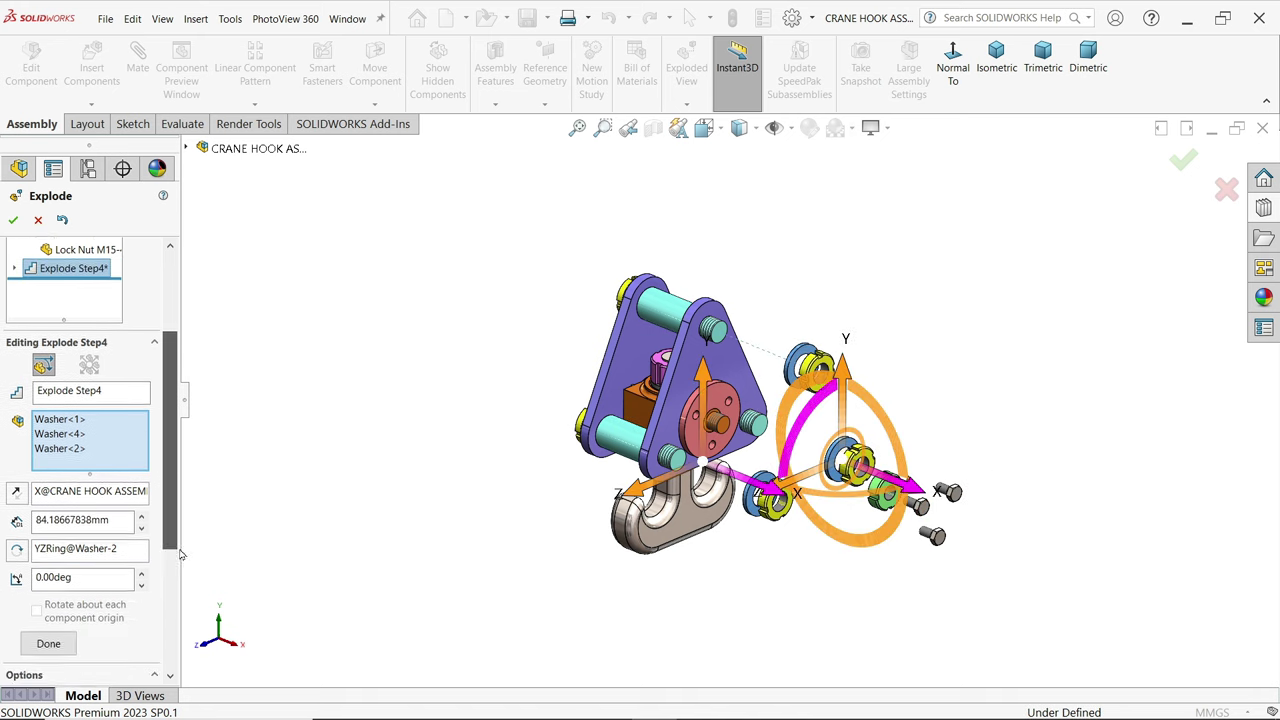
click(46, 583)
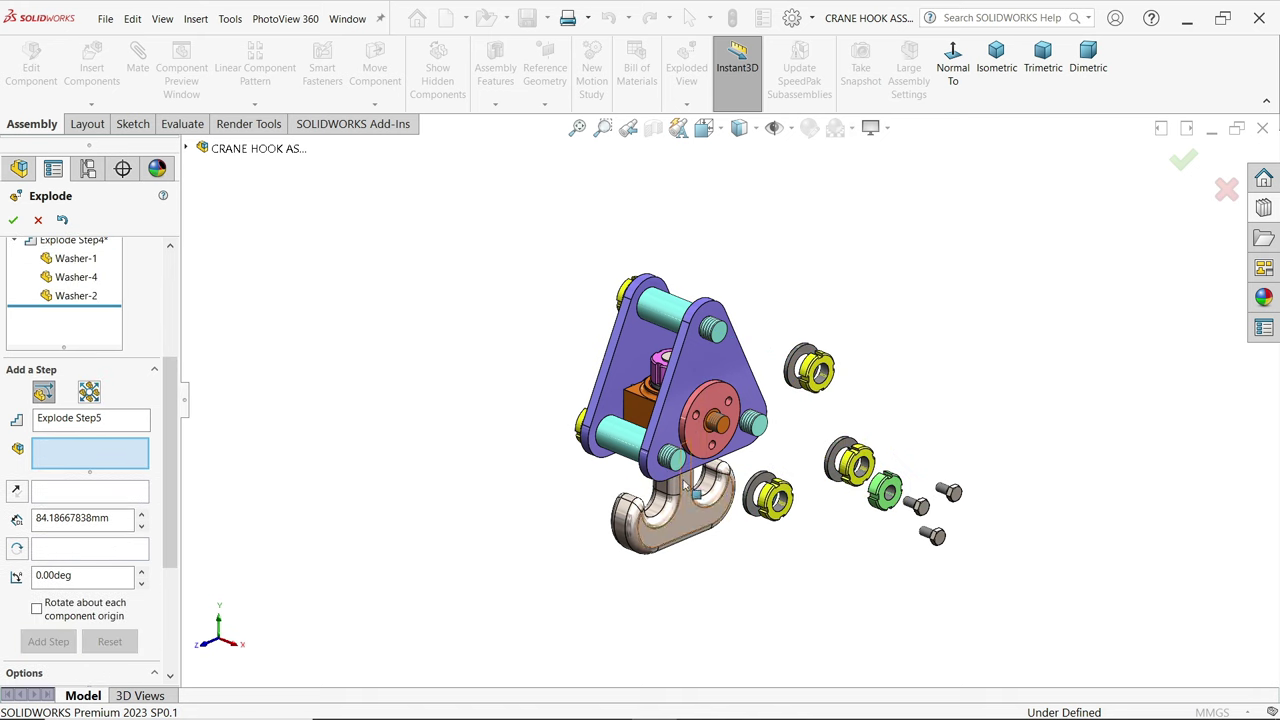
- Explode End Bush<1> about 71.77 mm along X as Step 5
click(726, 440)
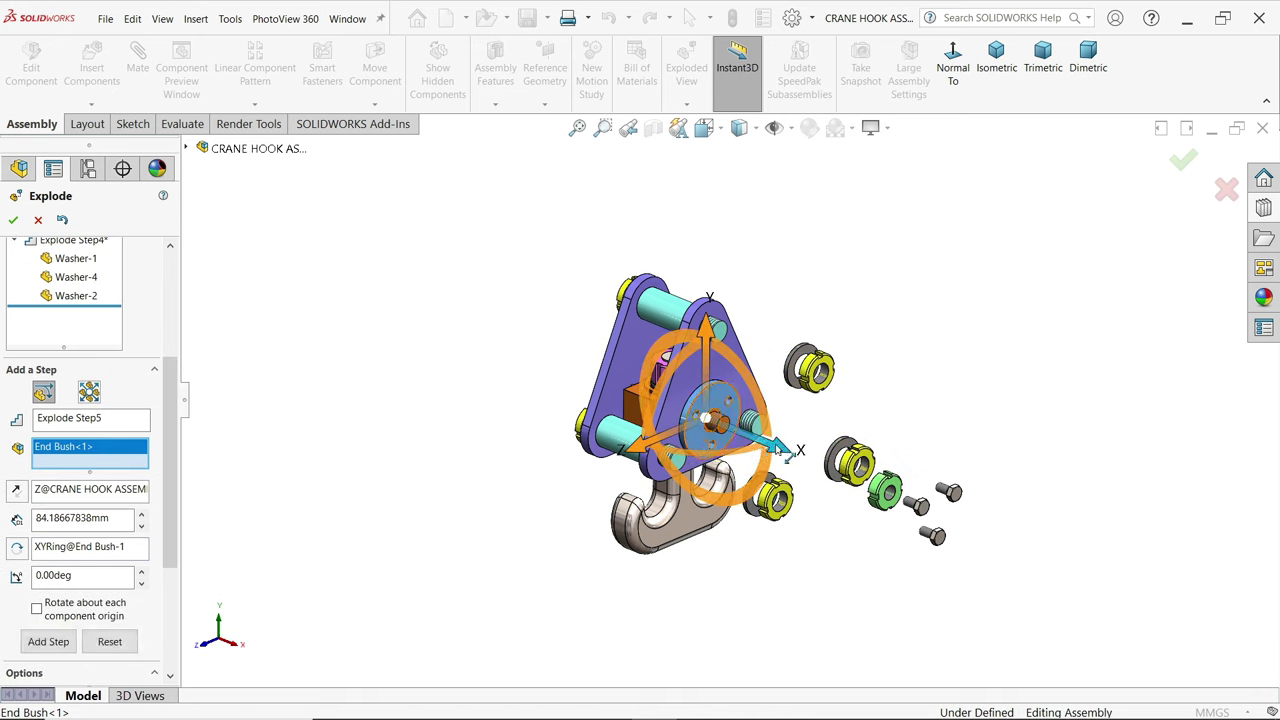
drag(783, 452, 872, 490)
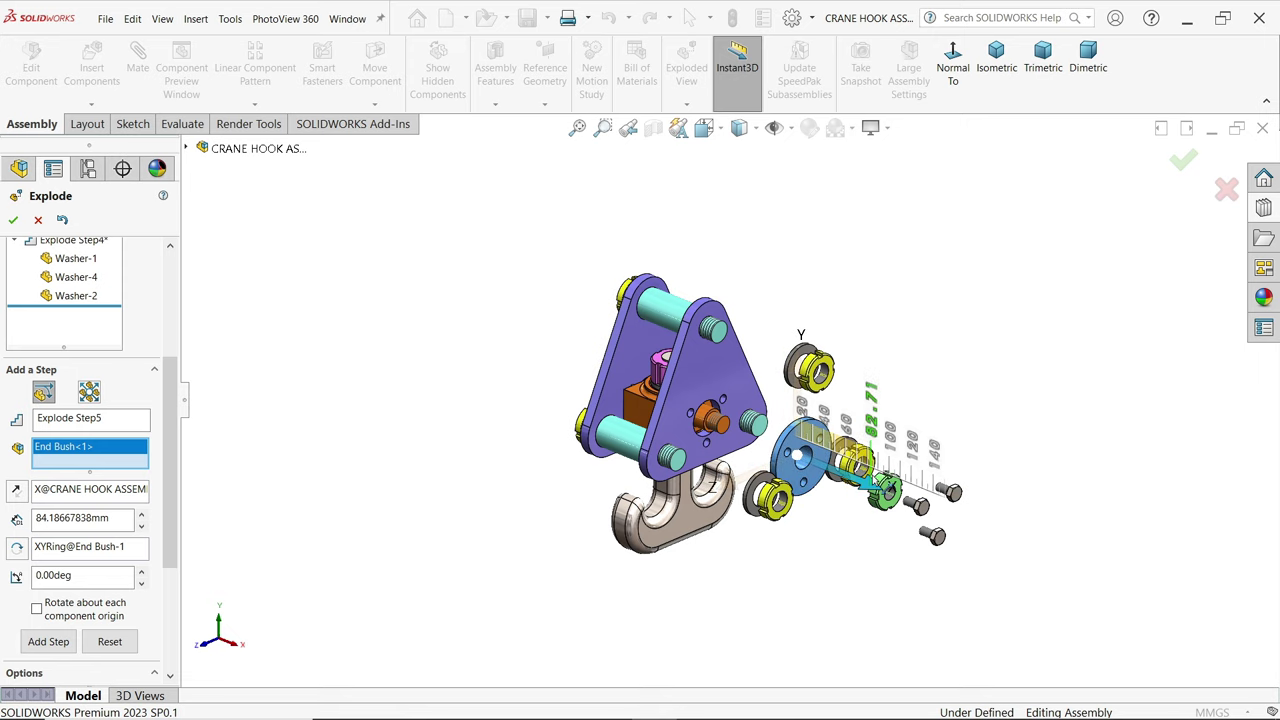
drag(872, 490, 874, 491)
middle_drag(960, 350, 1000, 321)
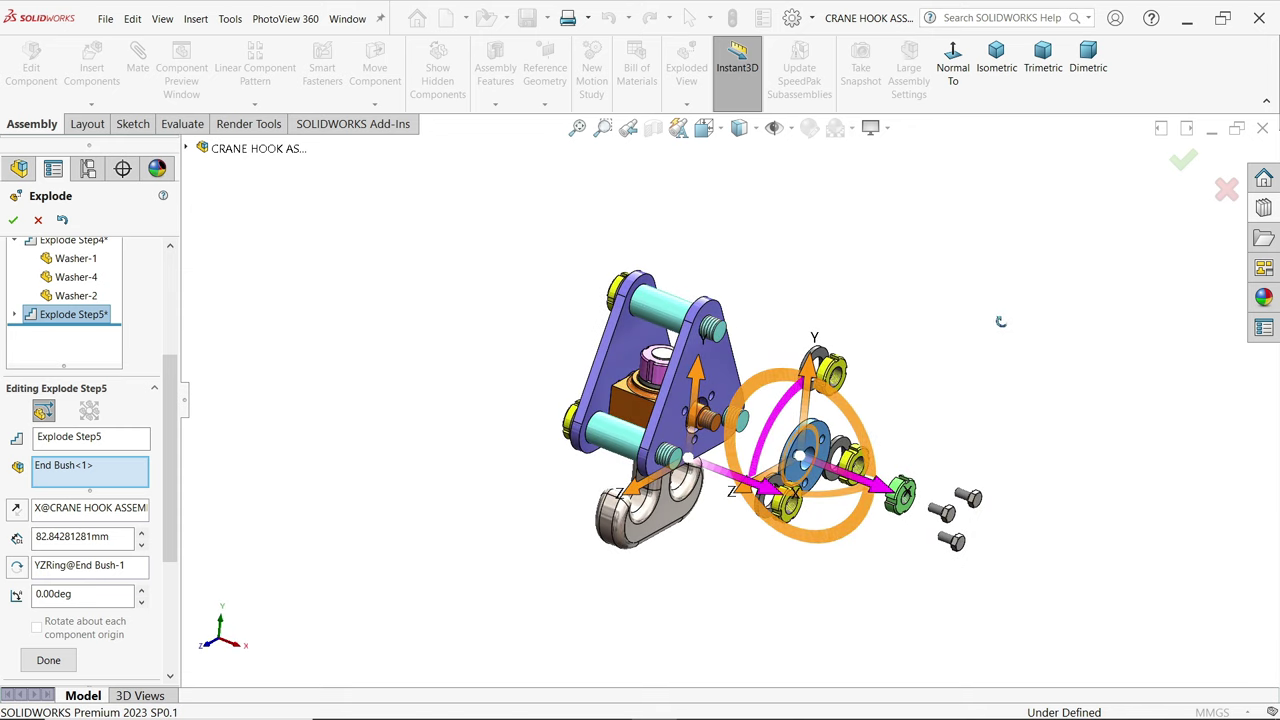
drag(896, 491, 874, 487)
mouse_move(960, 389)
middle_down()
mouse_move(986, 400)
mouse_move(943, 371)
middle_up()
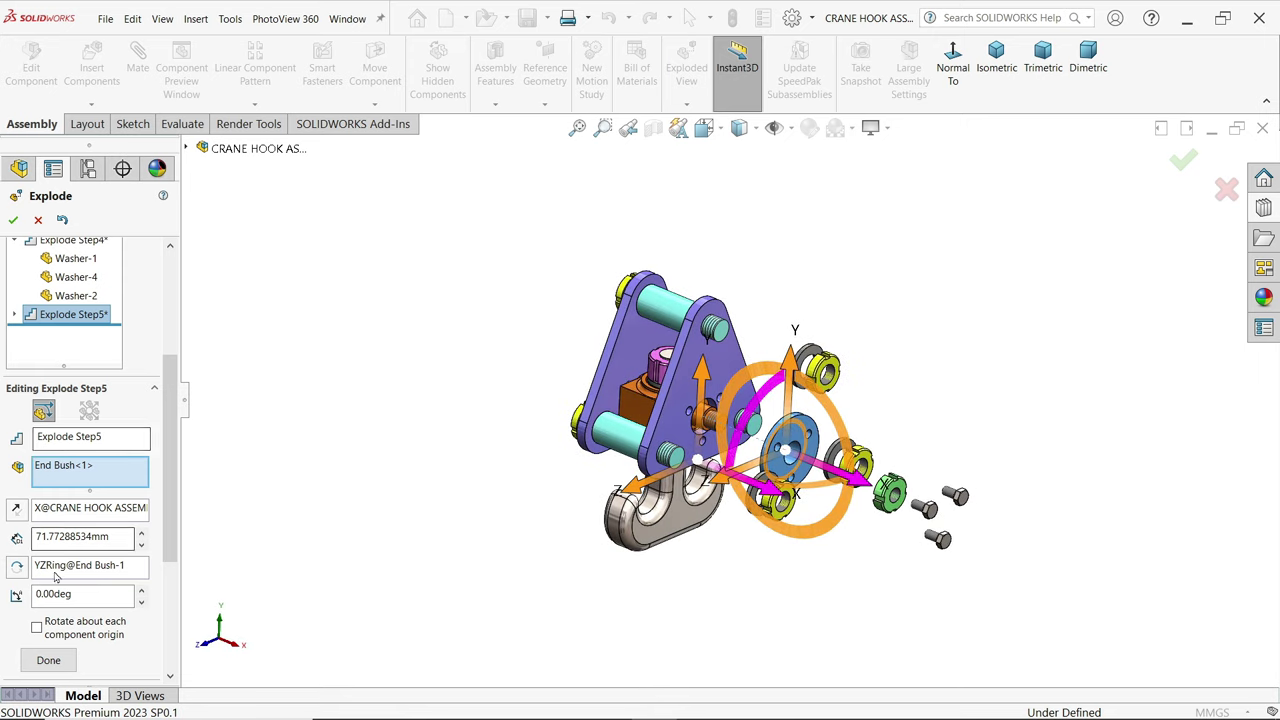
click(48, 660)
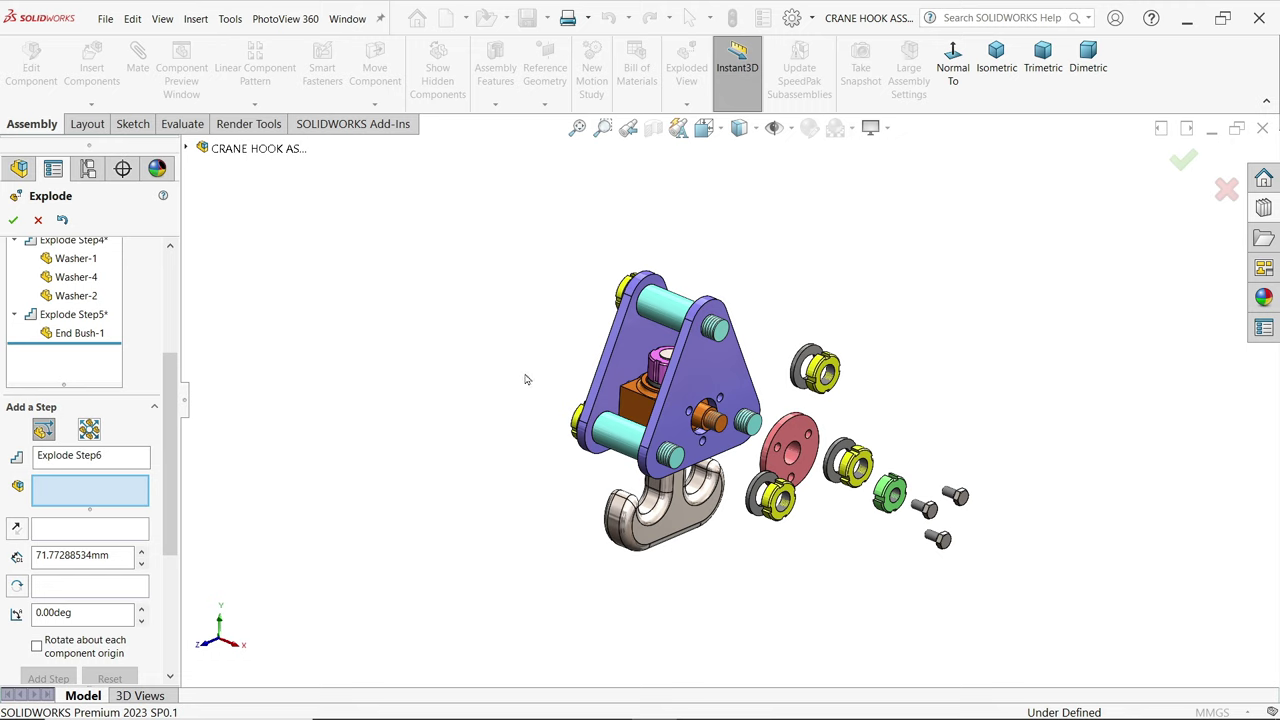
- Create Explode Step6, moving the three far-side hex screws (gradec_iso<5>, <6>) about 247 mm along X
middle_drag(527, 379, 585, 368)
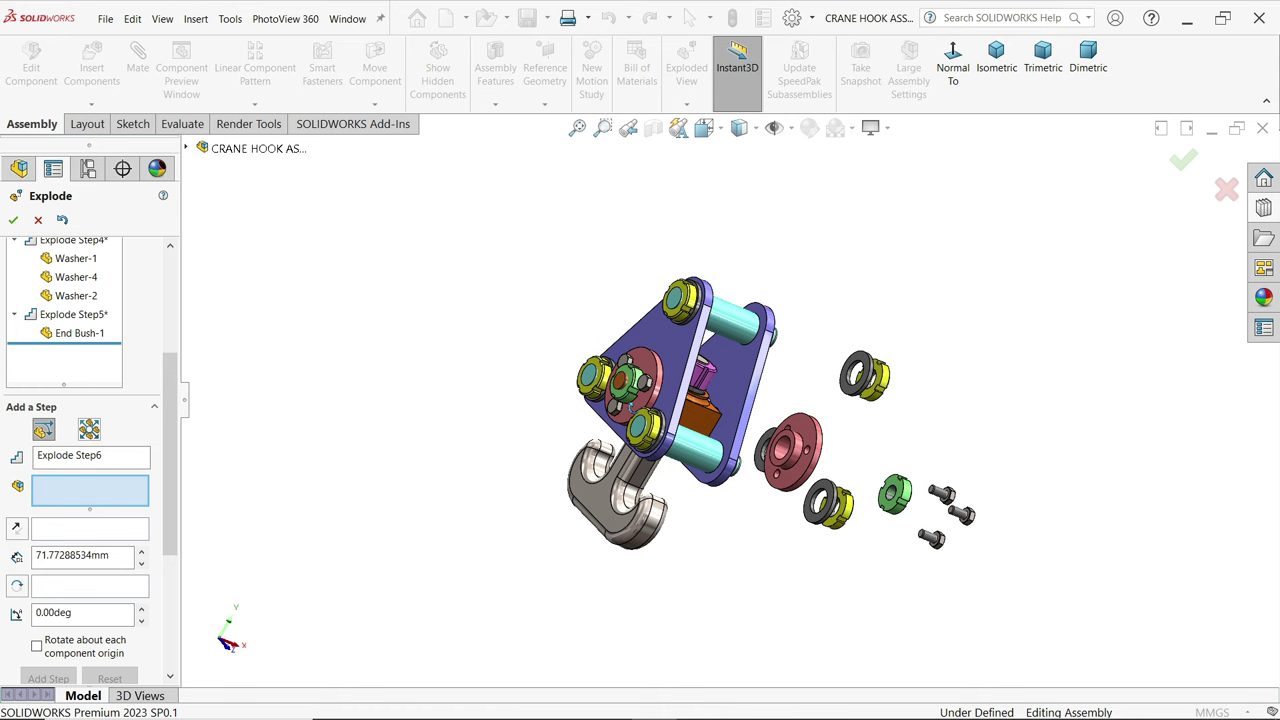
scroll(635, 380, down, 5)
click(664, 390)
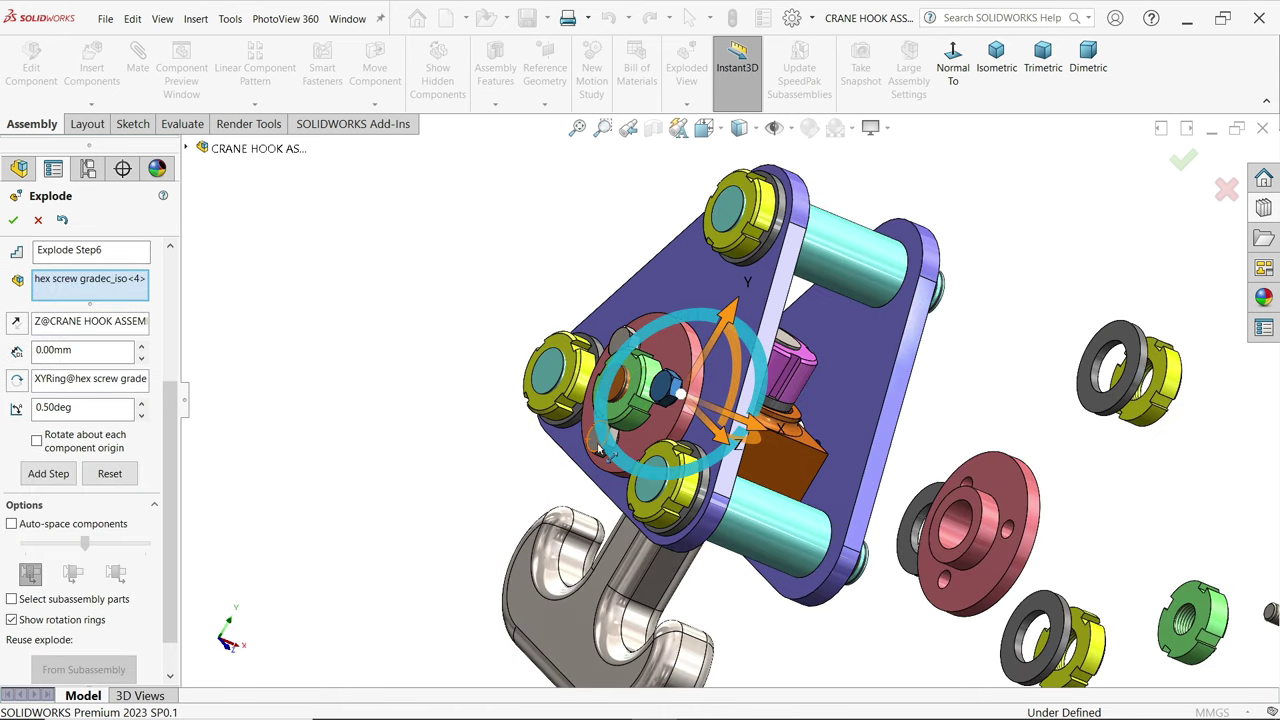
scroll(600, 450, down, 2)
click(617, 437)
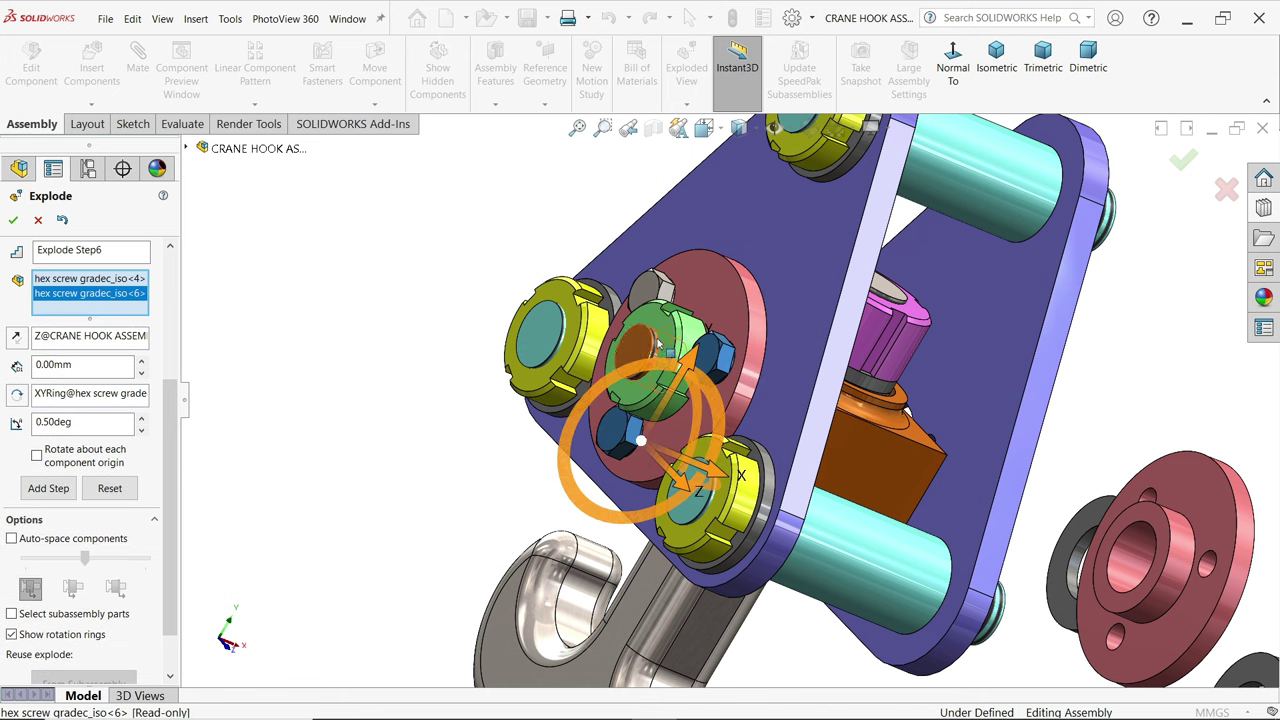
click(652, 292)
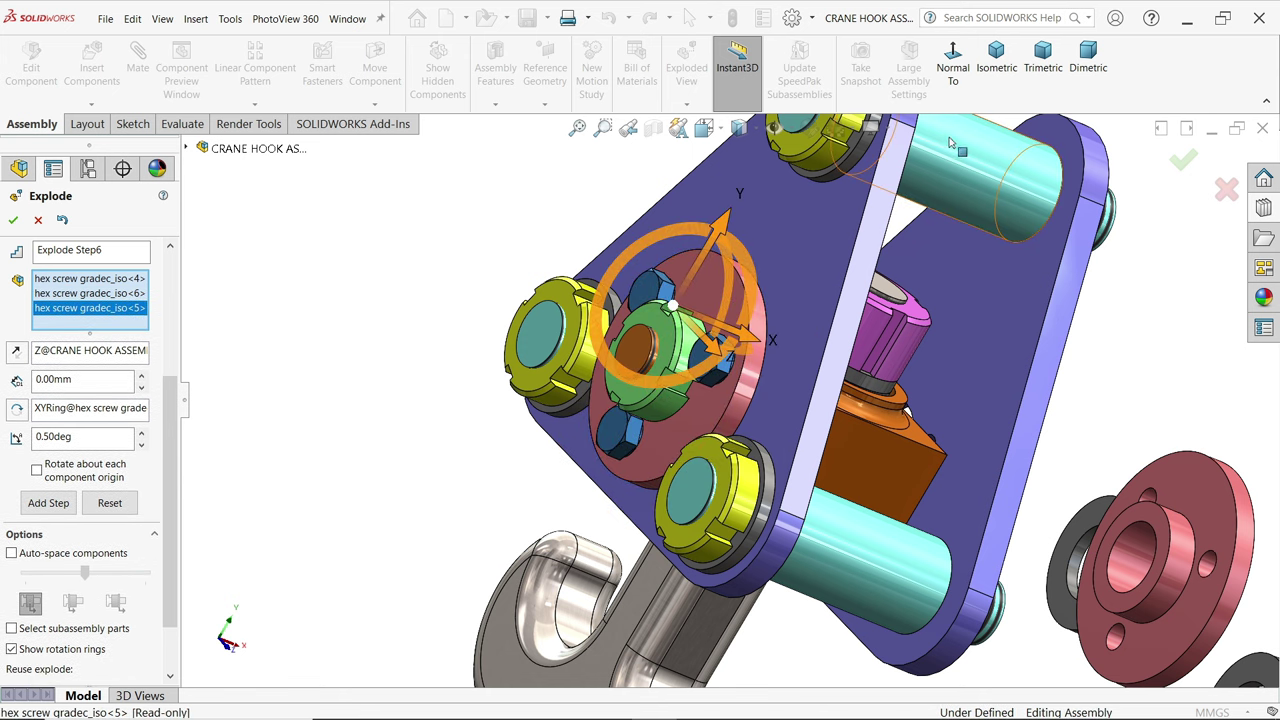
scroll(750, 400, up, 5)
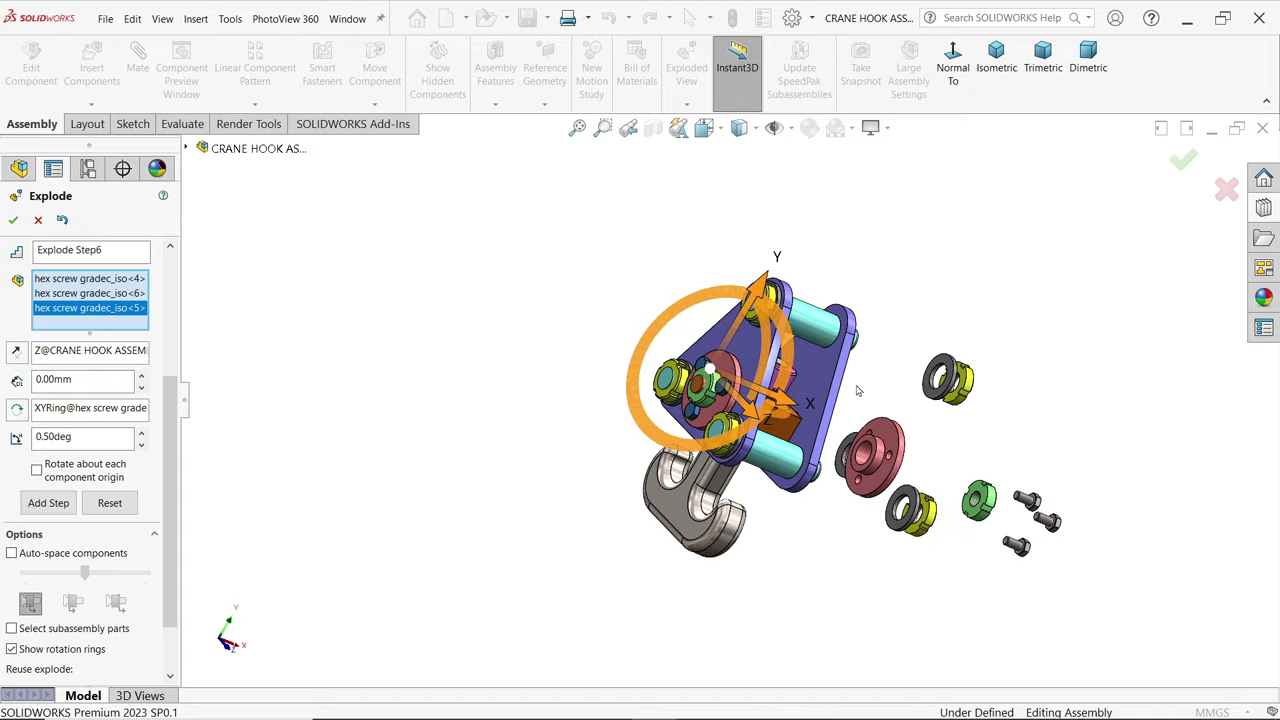
key(Left)
key(Left)
key(Right)
key(Right)
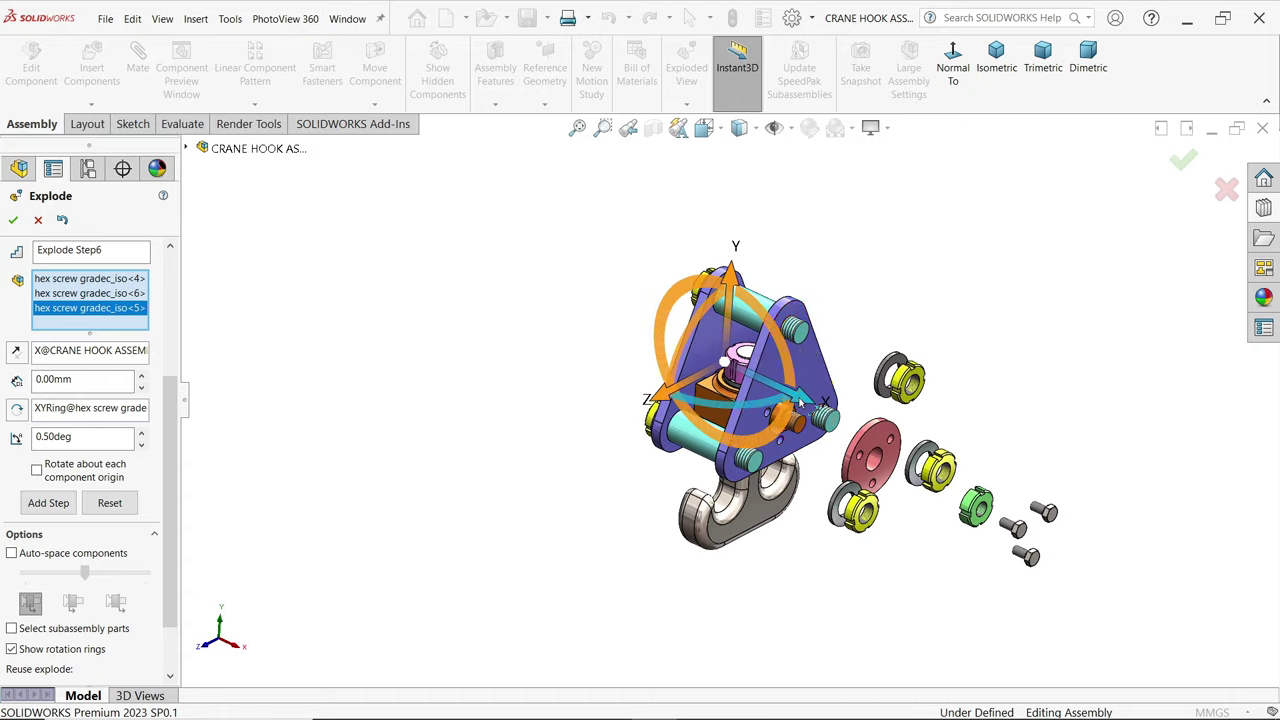
drag(795, 395, 478, 311)
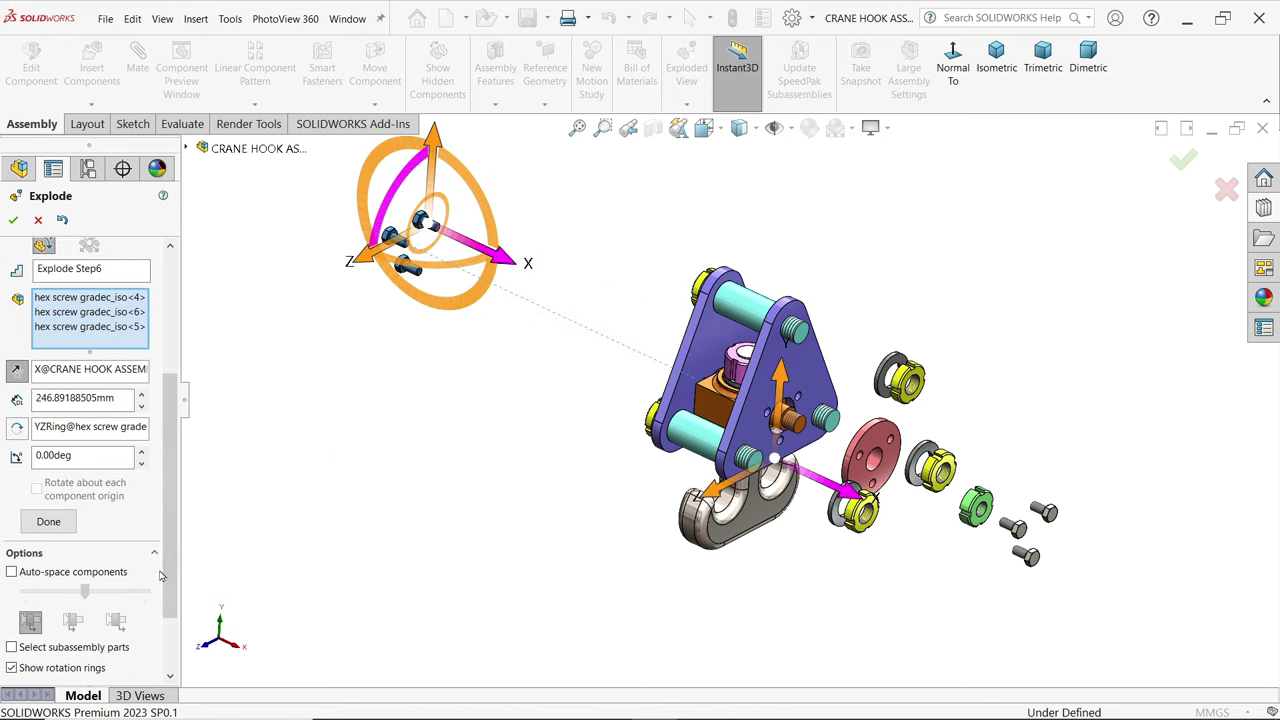
click(45, 530)
- Create Explode Step7, moving Lock Nut M12<2> about 214 mm outward along X
middle_drag(573, 423, 680, 450)
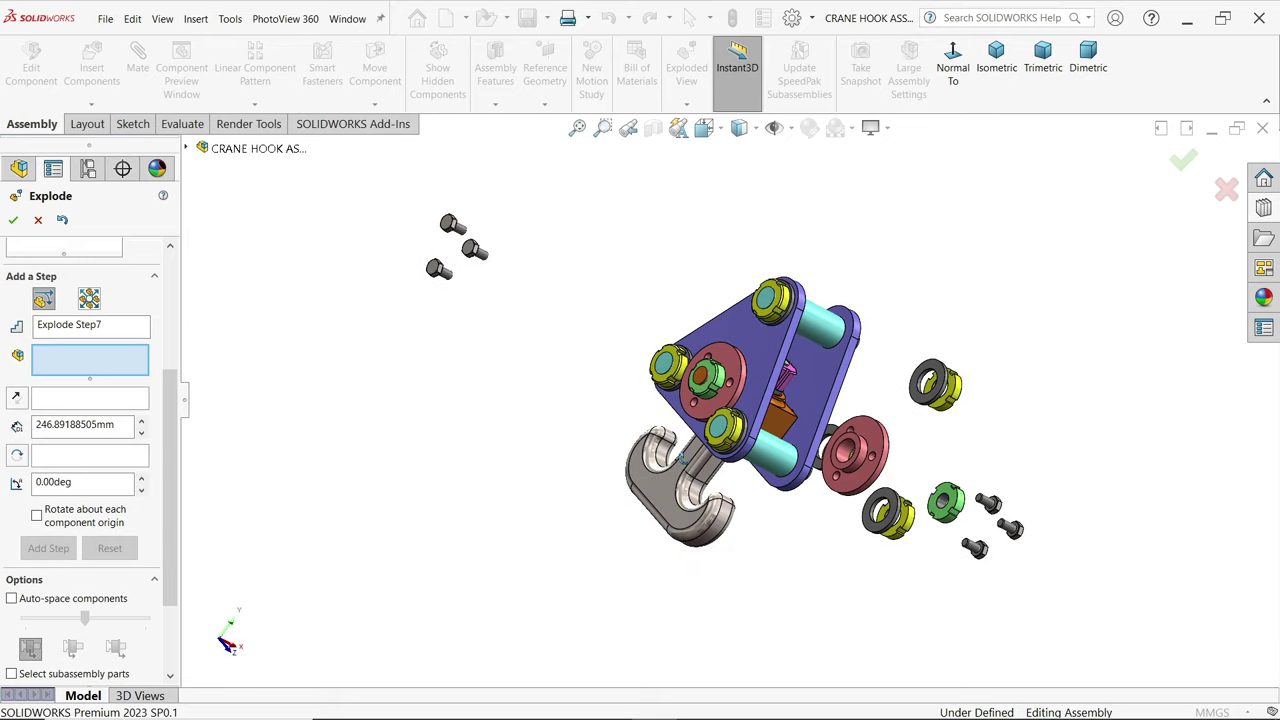
click(720, 375)
middle_drag(725, 400, 812, 388)
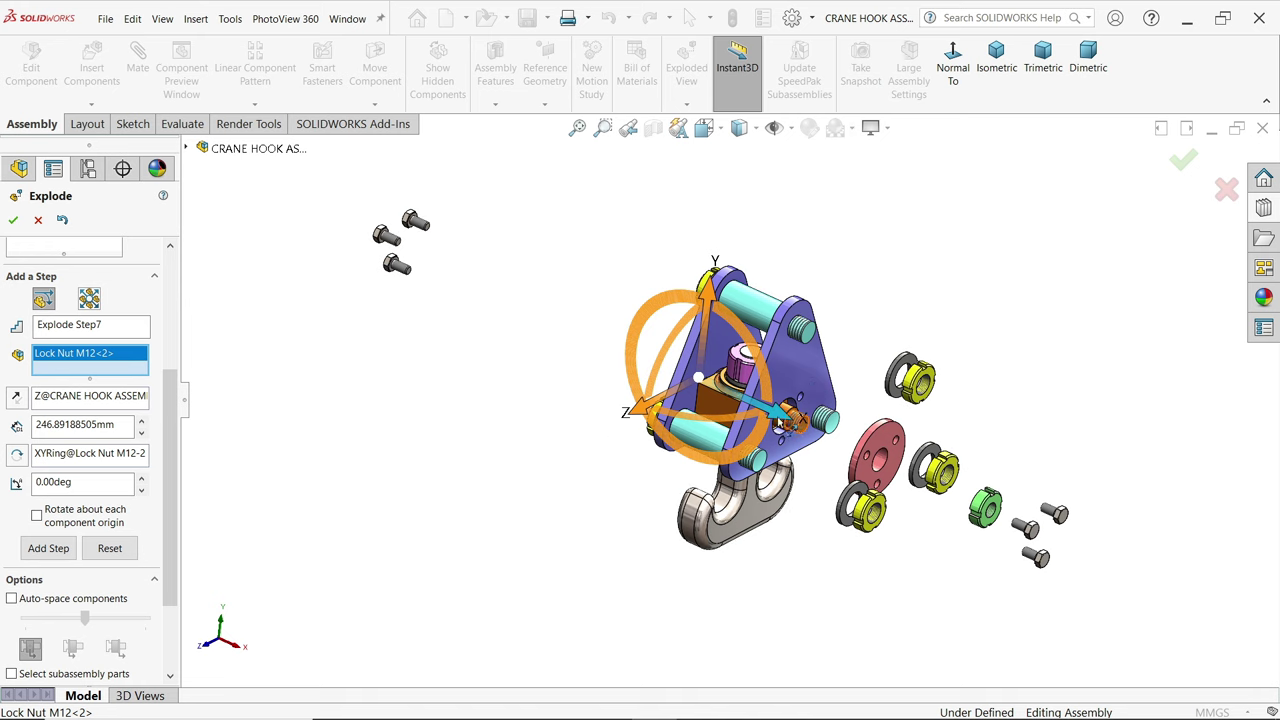
drag(785, 422, 498, 343)
click(48, 567)
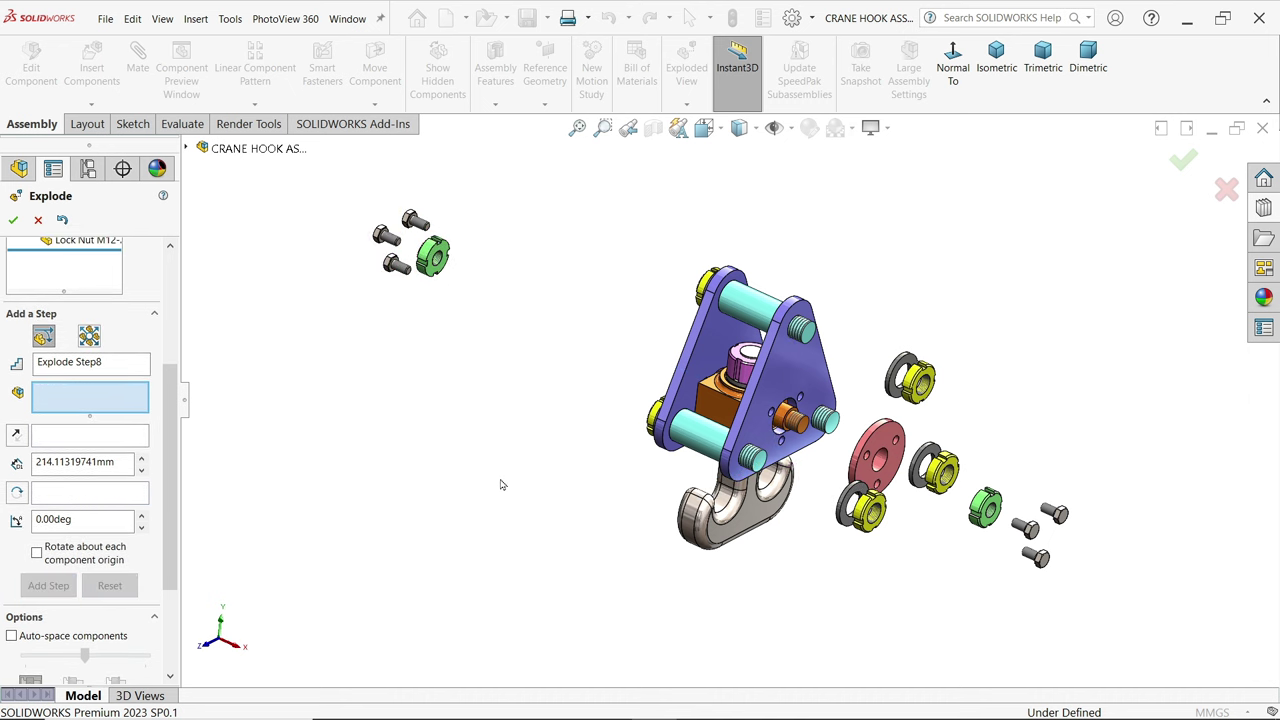
middle_drag(580, 500, 660, 520)
- Create Explode Step8, sliding Lock Nut M15<6>, <8> and <7> outward along X
scroll(745, 438, down, 3)
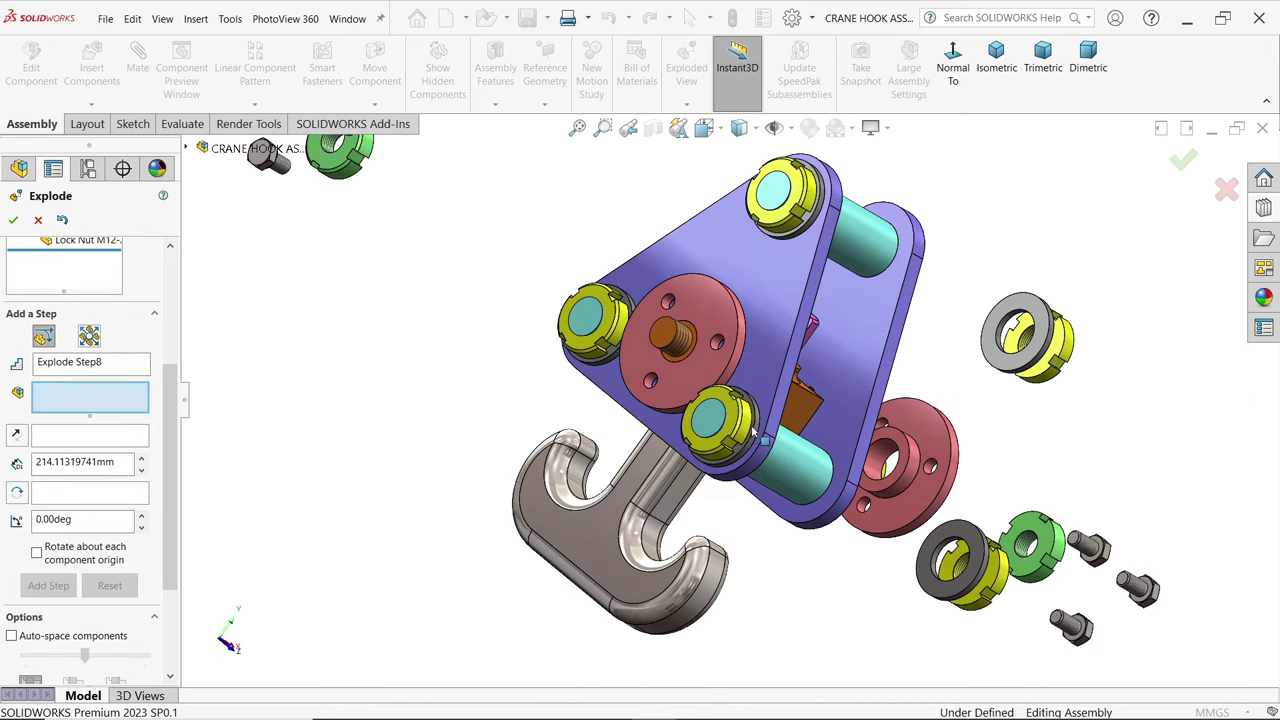
click(745, 428)
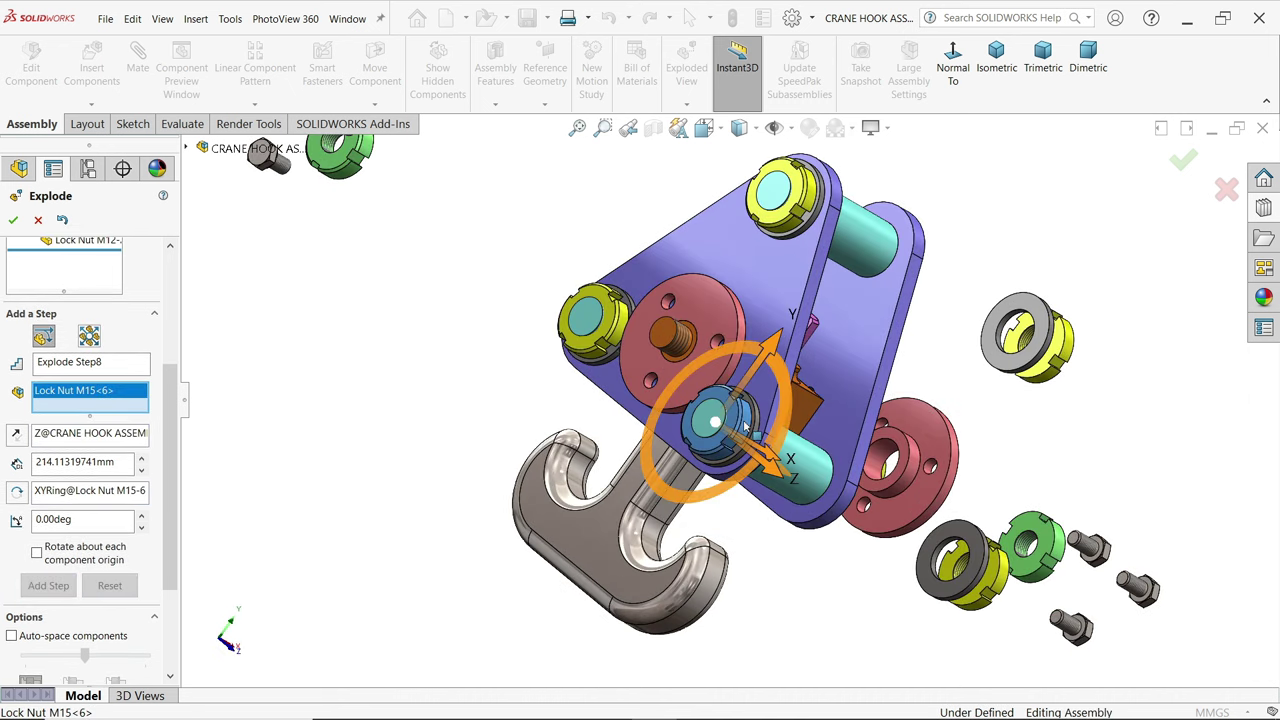
click(783, 195)
click(612, 320)
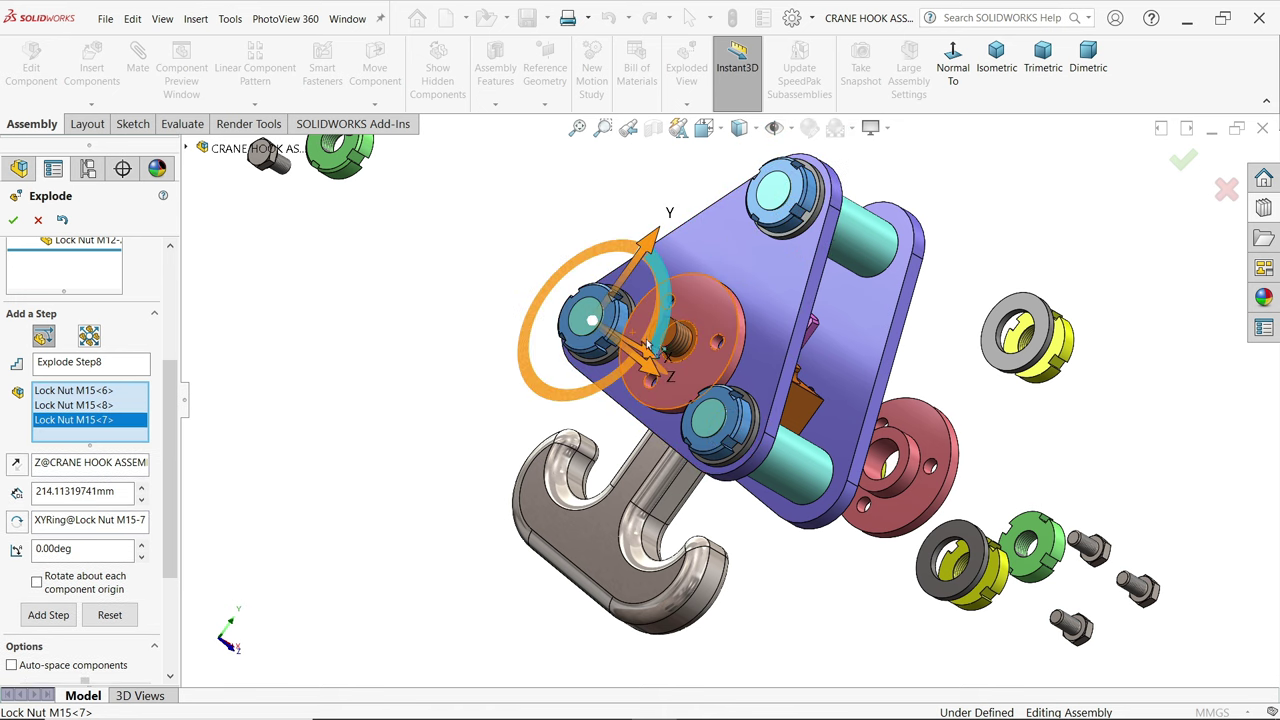
scroll(735, 398, up, 5)
key(Left)
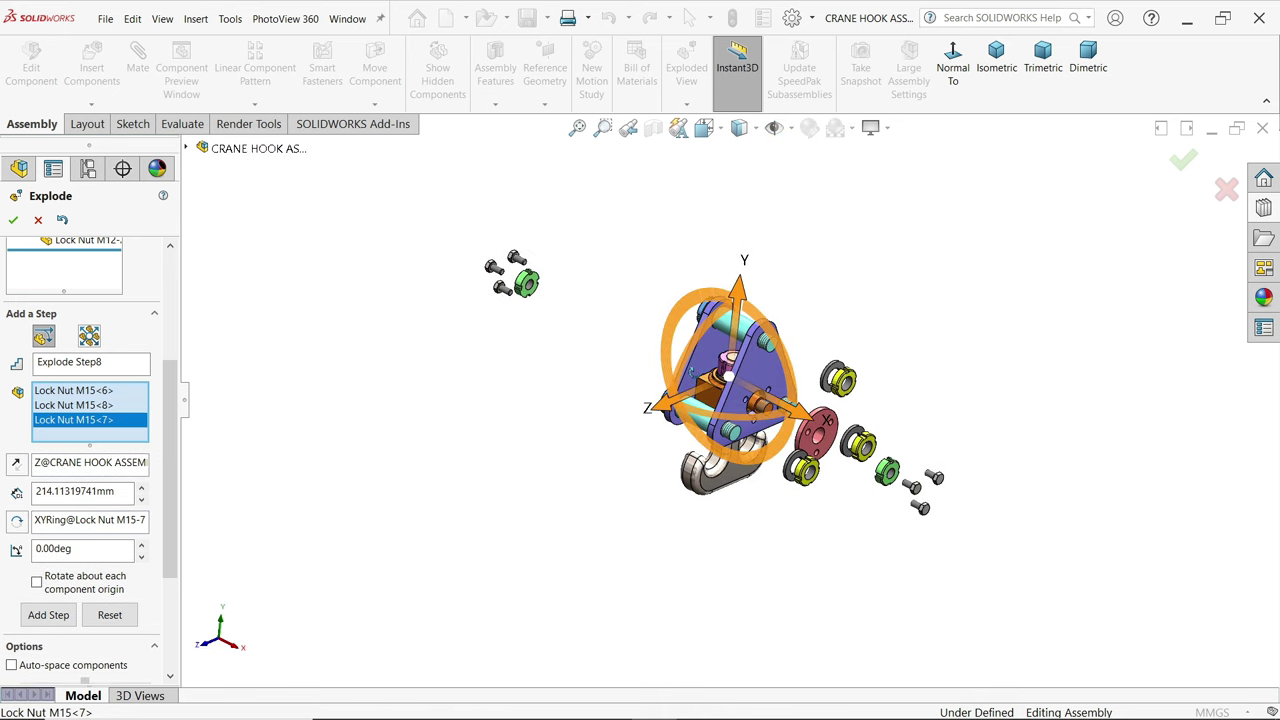
drag(795, 408, 608, 373)
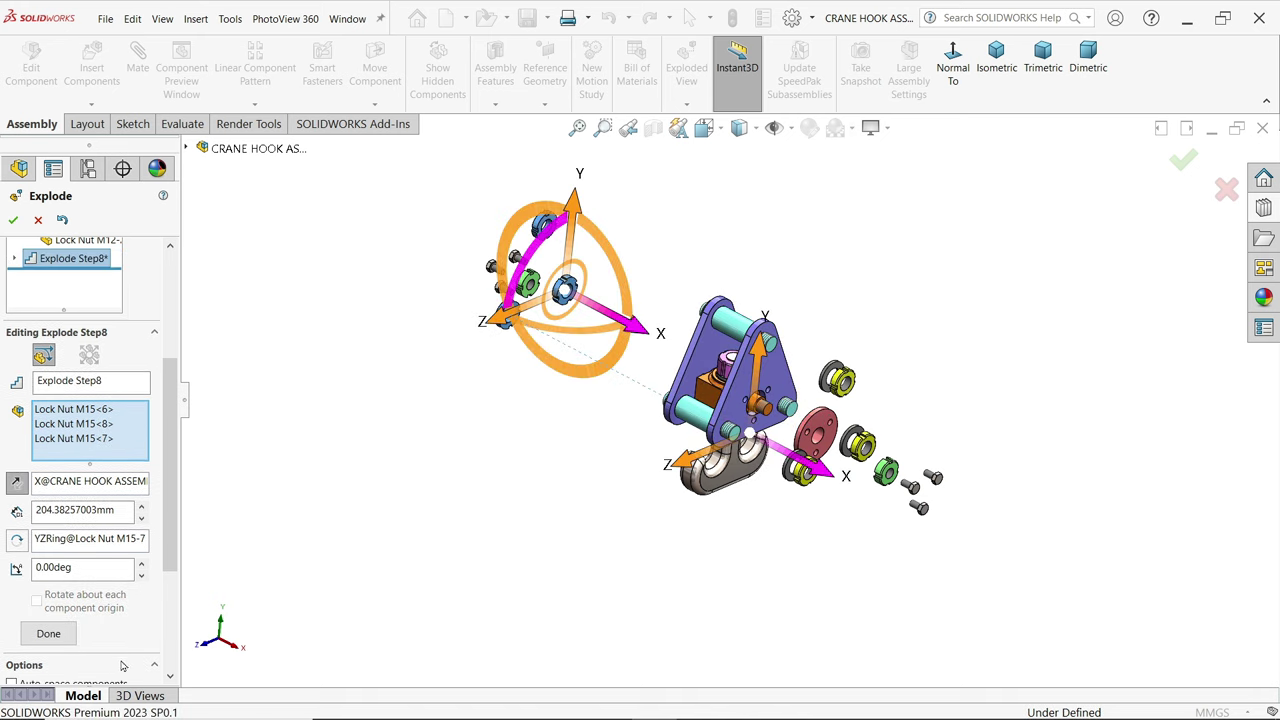
click(30, 633)
- Create Explode Step9, pushing Washer<6>, <7> and <8> 179.24 mm outward along X
middle_drag(414, 523, 738, 400)
scroll(738, 400, down, 3)
click(700, 430)
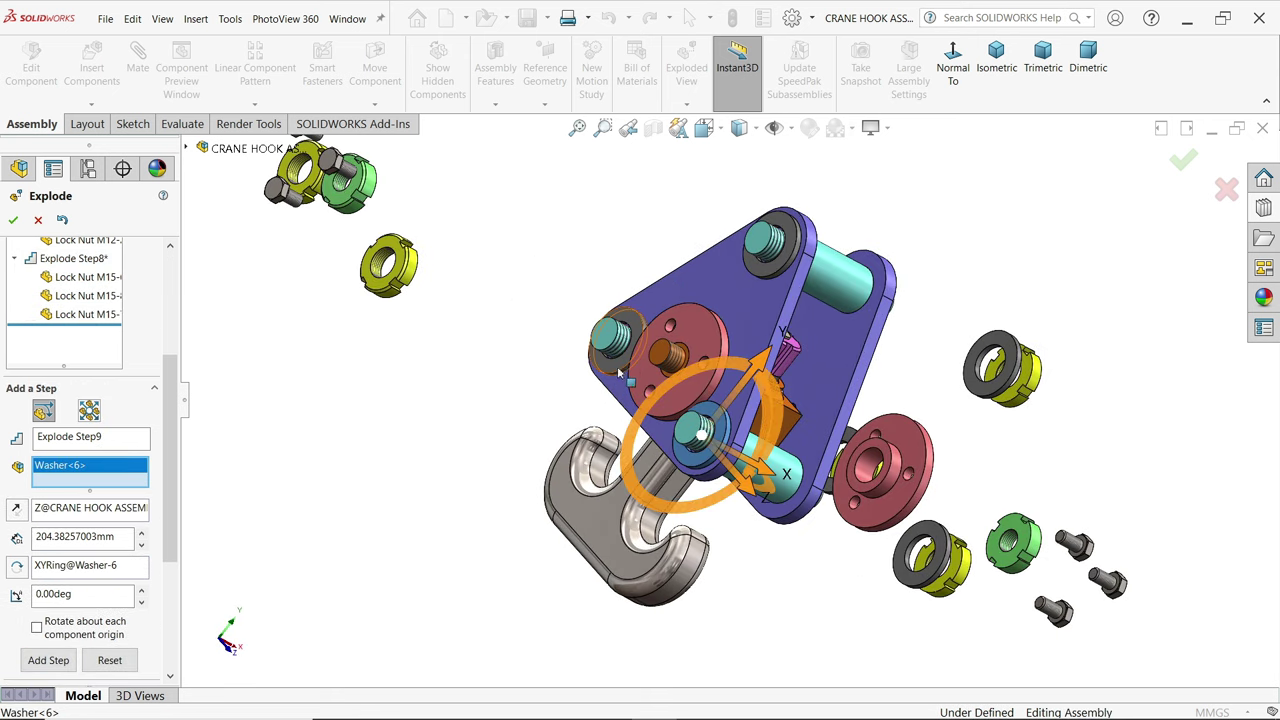
click(617, 366)
click(768, 247)
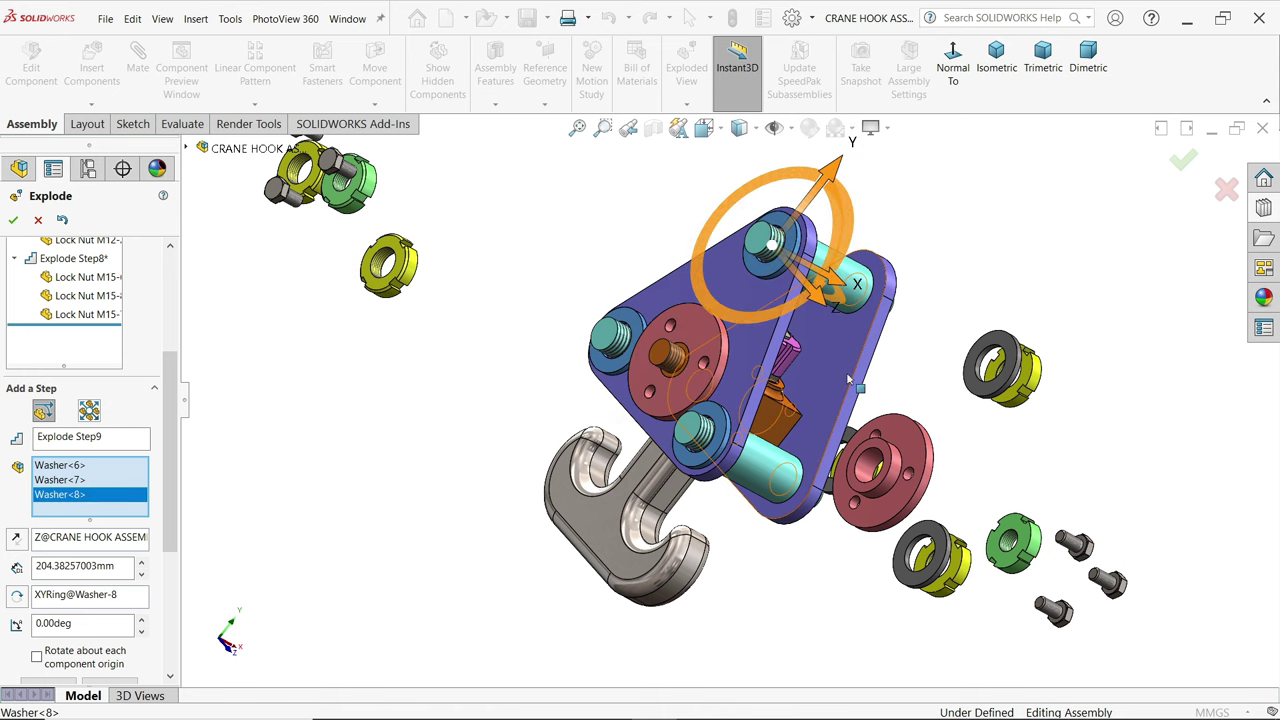
scroll(867, 422, up, 2)
middle_drag(867, 422, 729, 386)
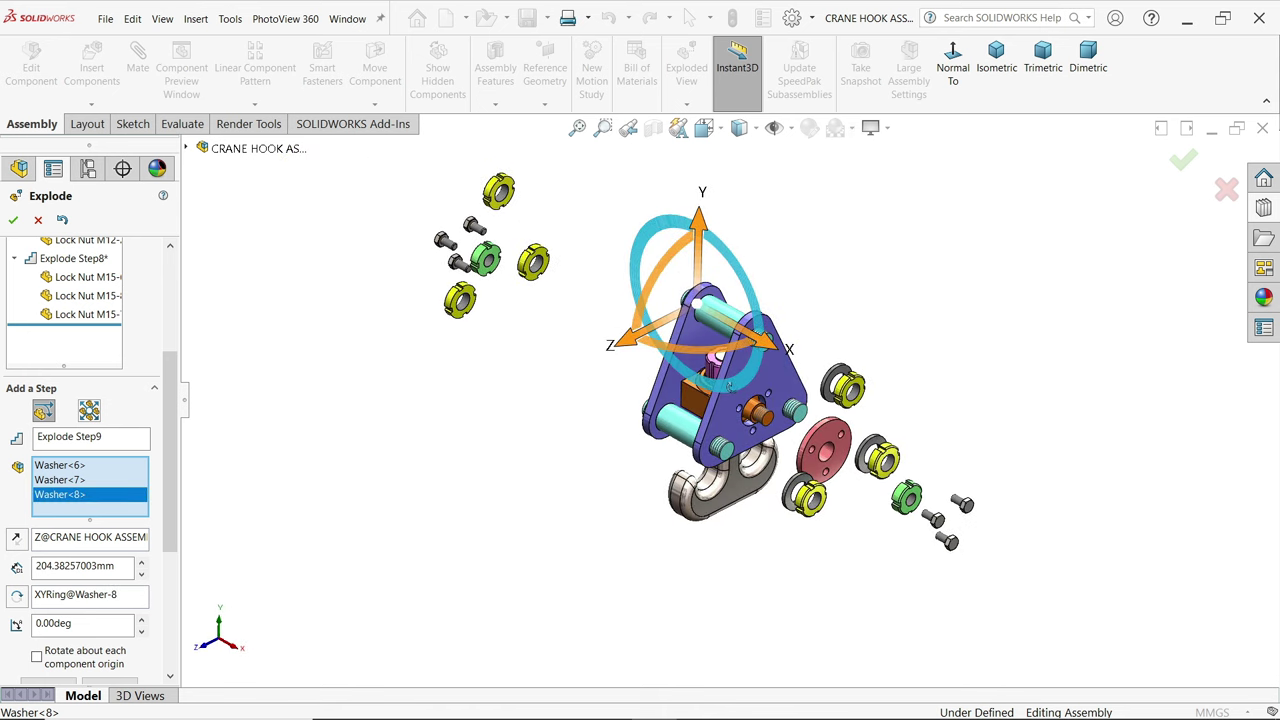
drag(770, 348, 604, 257)
middle_drag(393, 433, 445, 432)
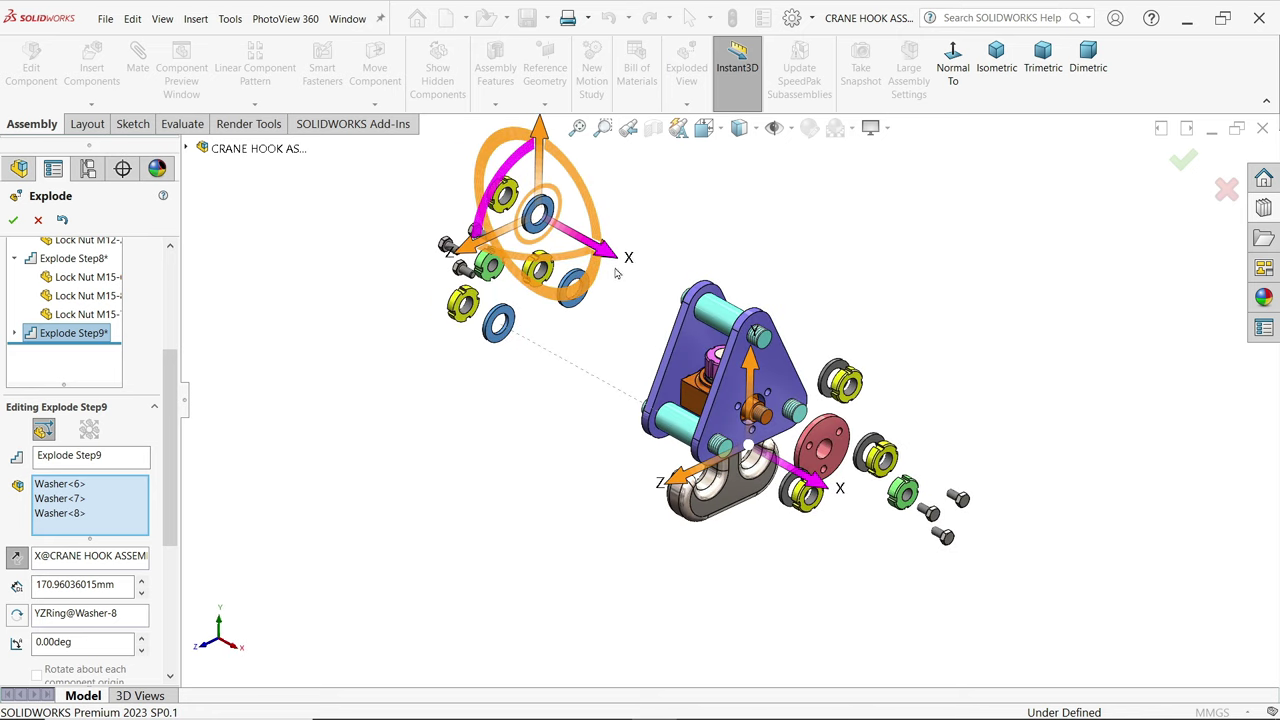
drag(613, 260, 599, 258)
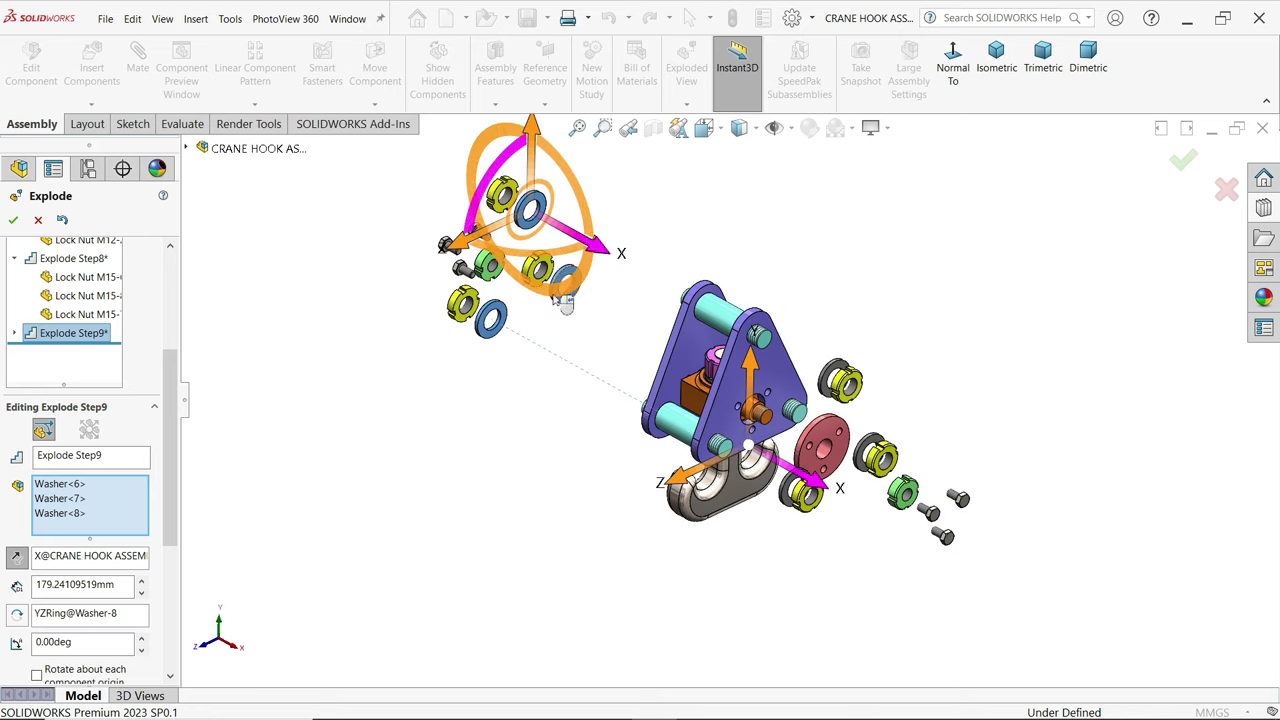
scroll(110, 640, down, 5)
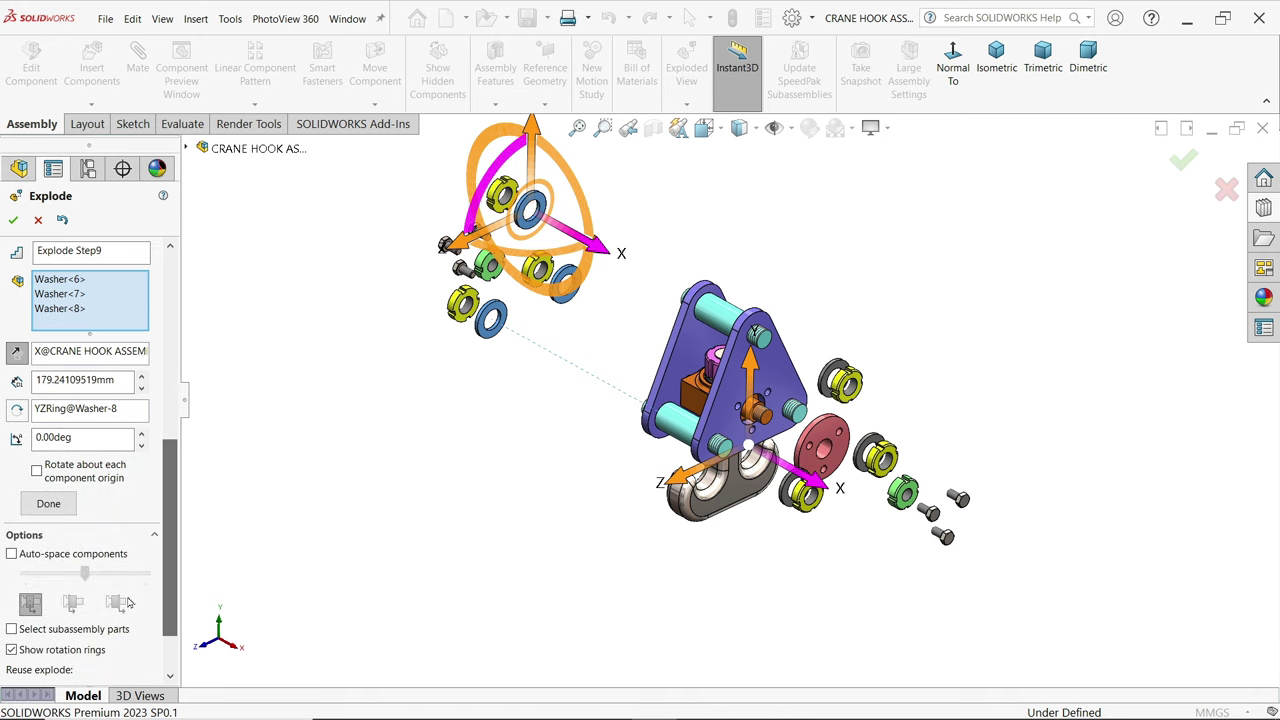
click(58, 505)
- Create Explode Step10, moving End Bush<2> outward along X
middle_drag(463, 486, 680, 437)
click(705, 401)
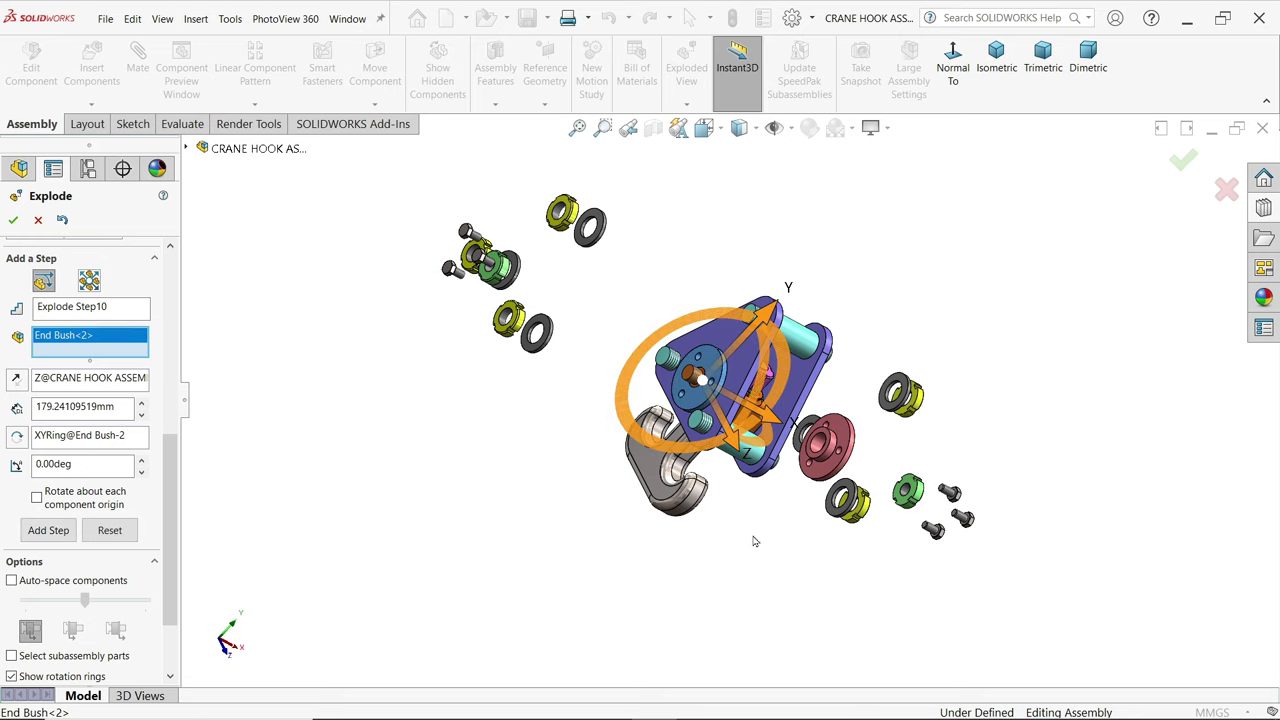
middle_drag(751, 537, 650, 494)
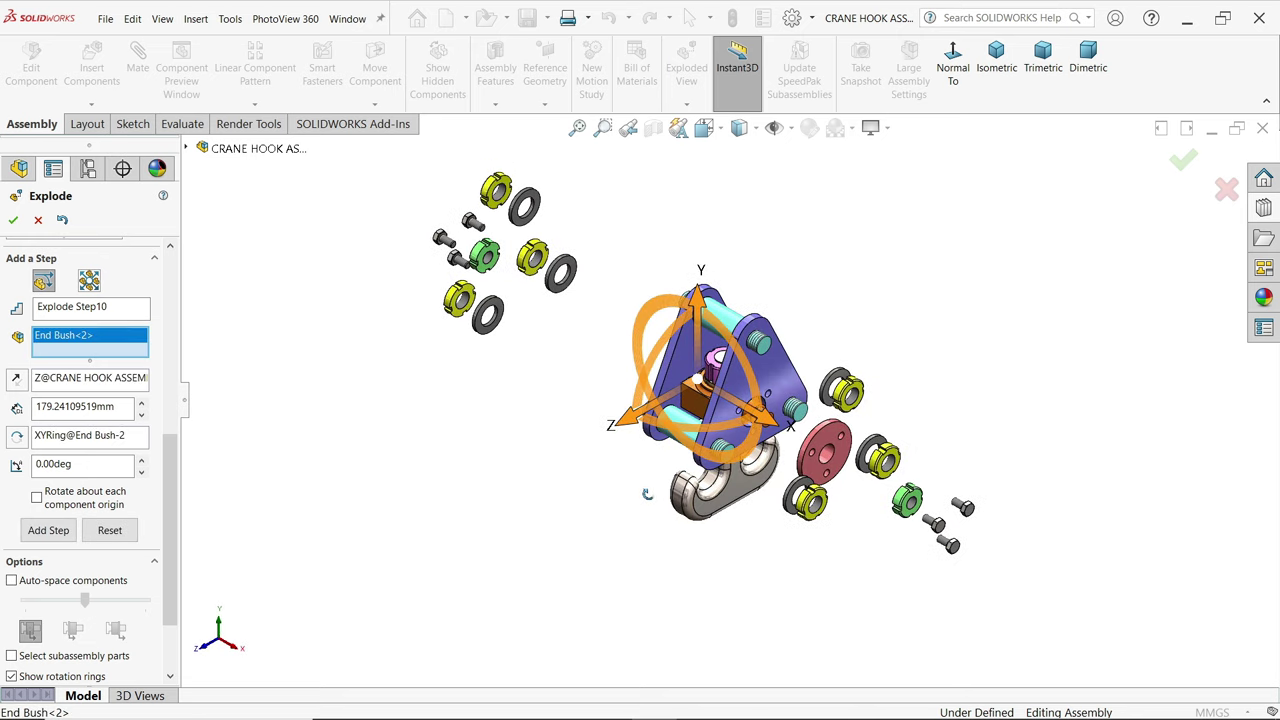
drag(786, 418, 658, 366)
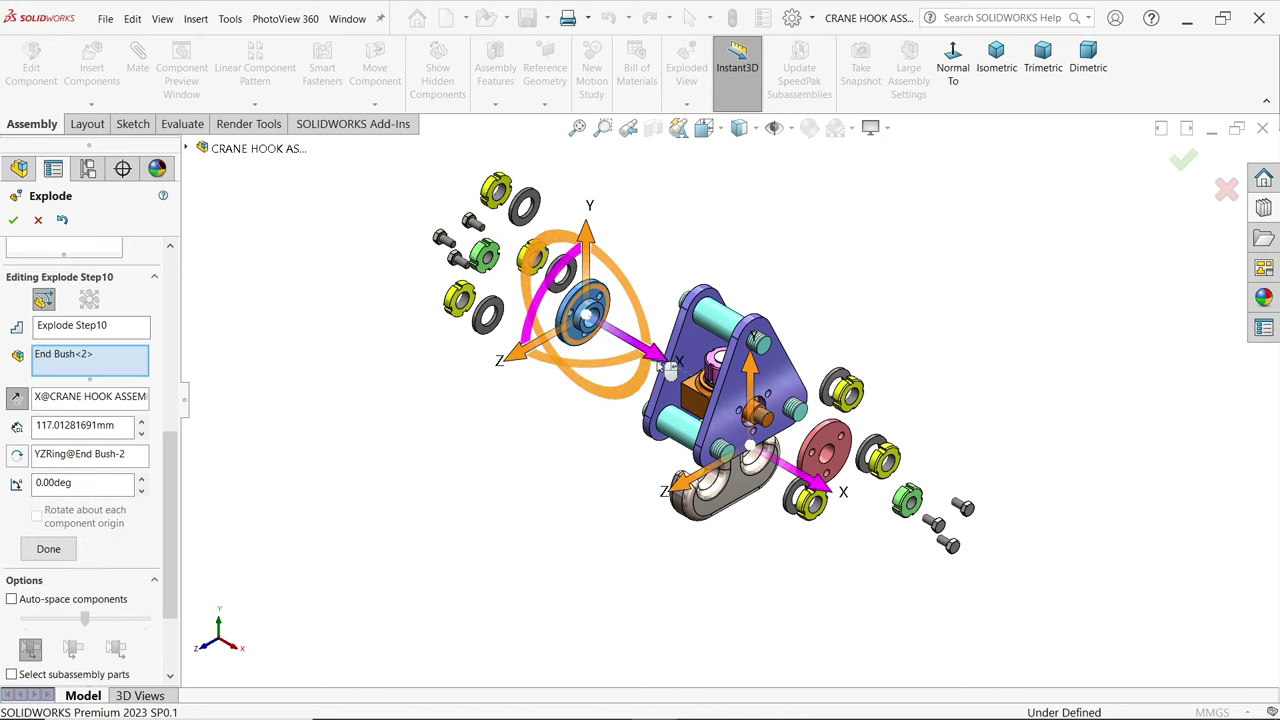
click(50, 549)
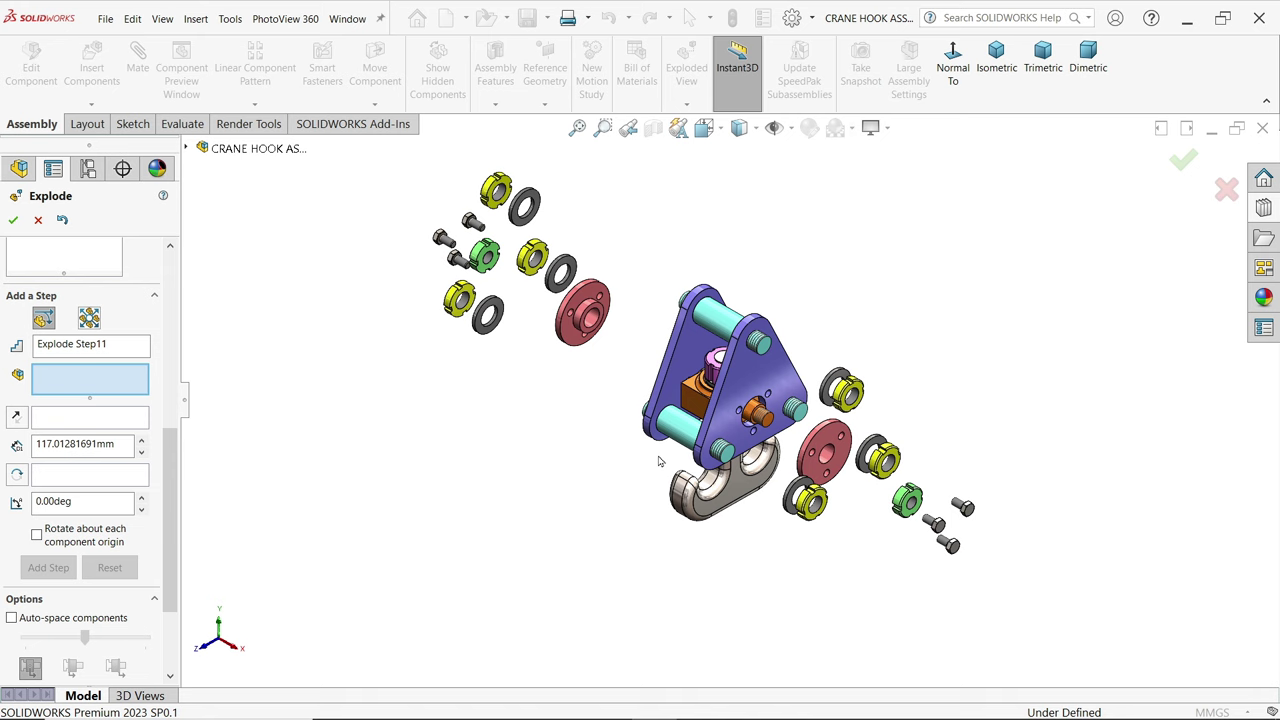
- Create Explode Step11, sliding Support Plate<2> outward along X
click(702, 366)
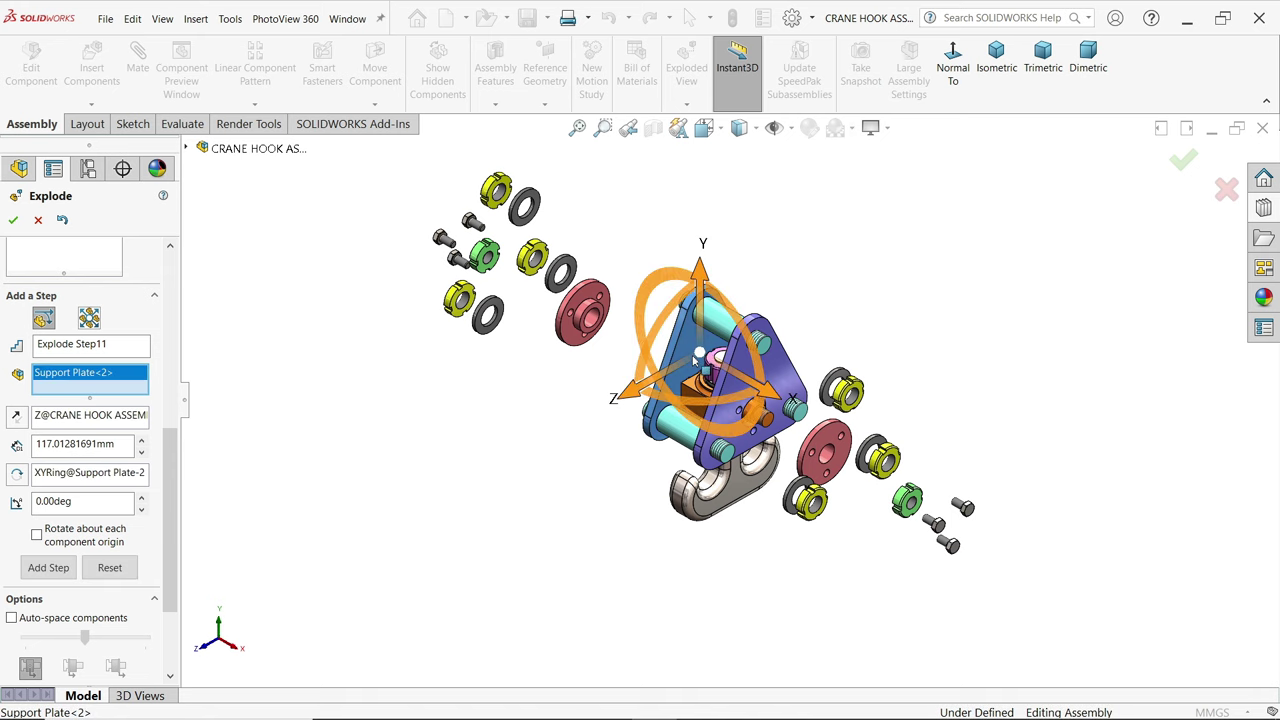
drag(782, 405, 700, 365)
click(48, 585)
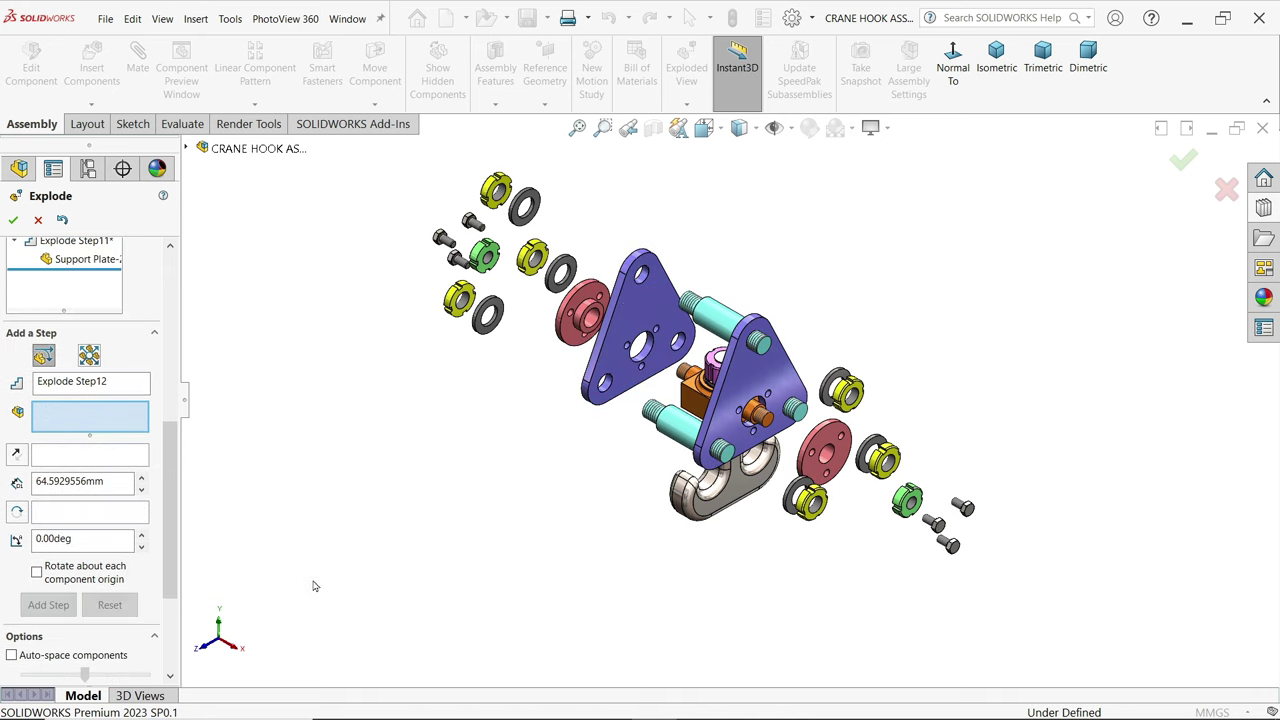
- Create Explode Step12, sliding Plate Spacer<1>, <4> and <2> outward along X
middle_drag(670, 502, 670, 527)
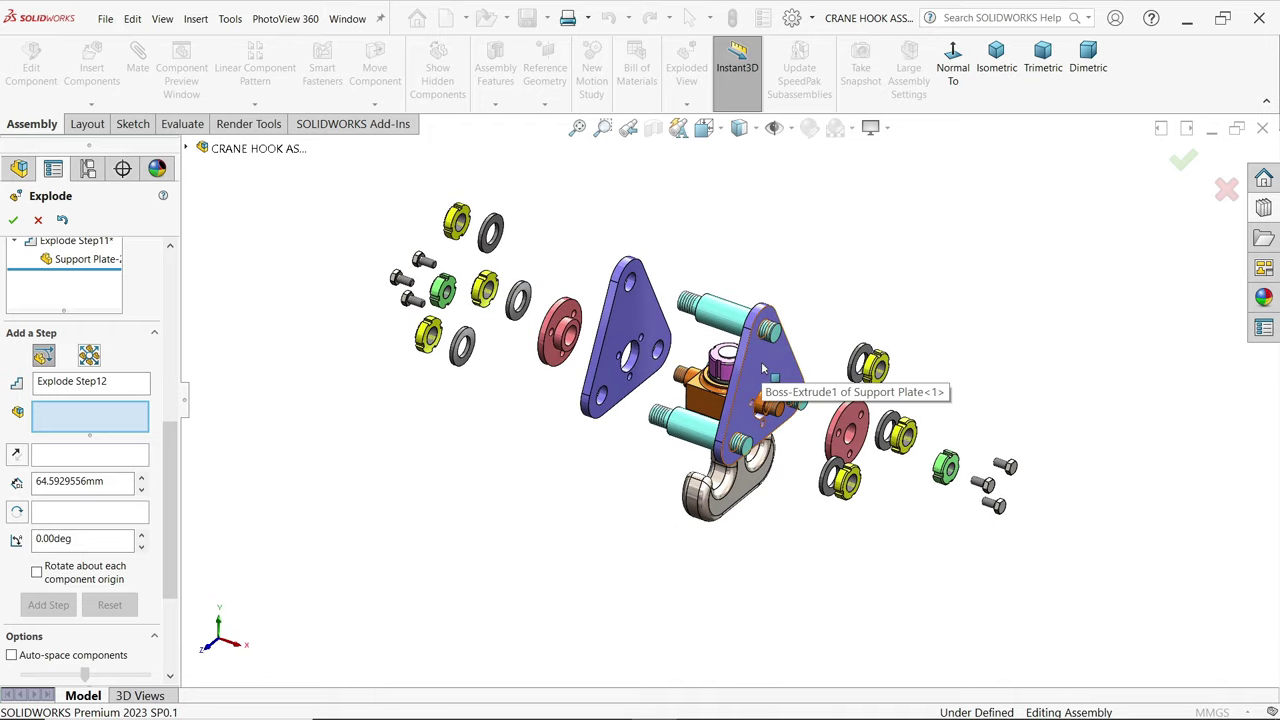
click(722, 308)
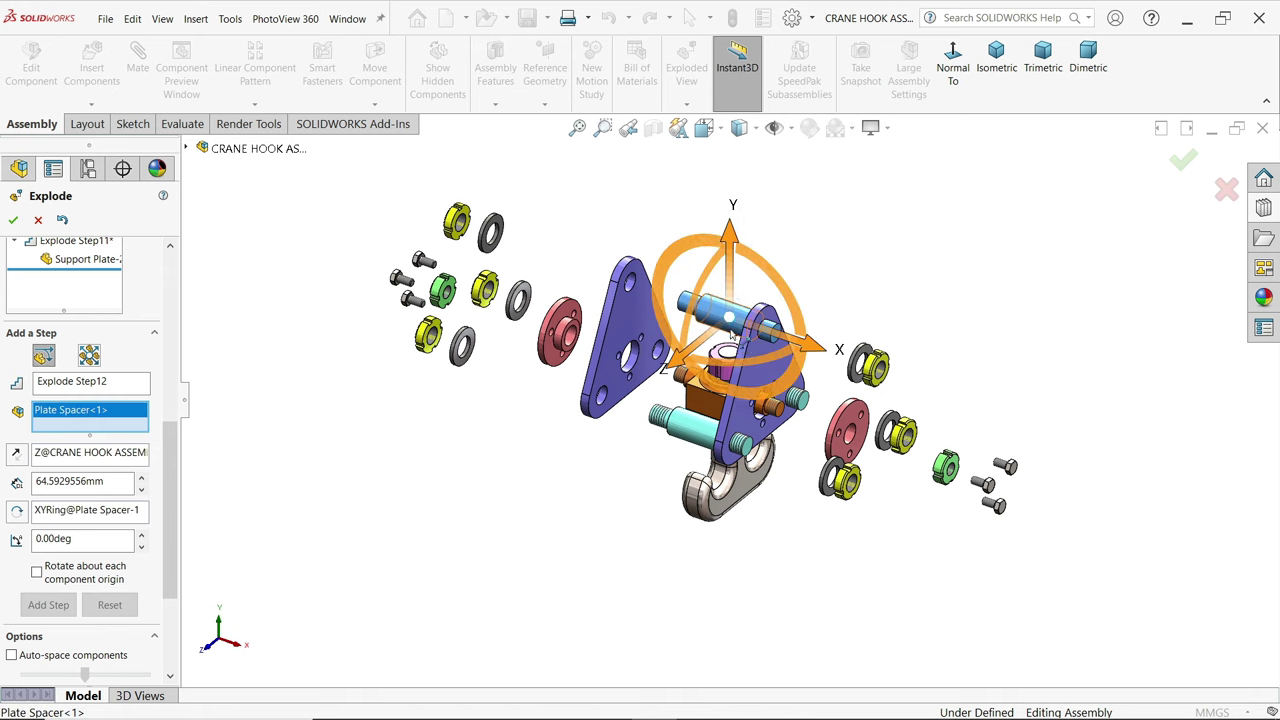
click(804, 402)
click(672, 426)
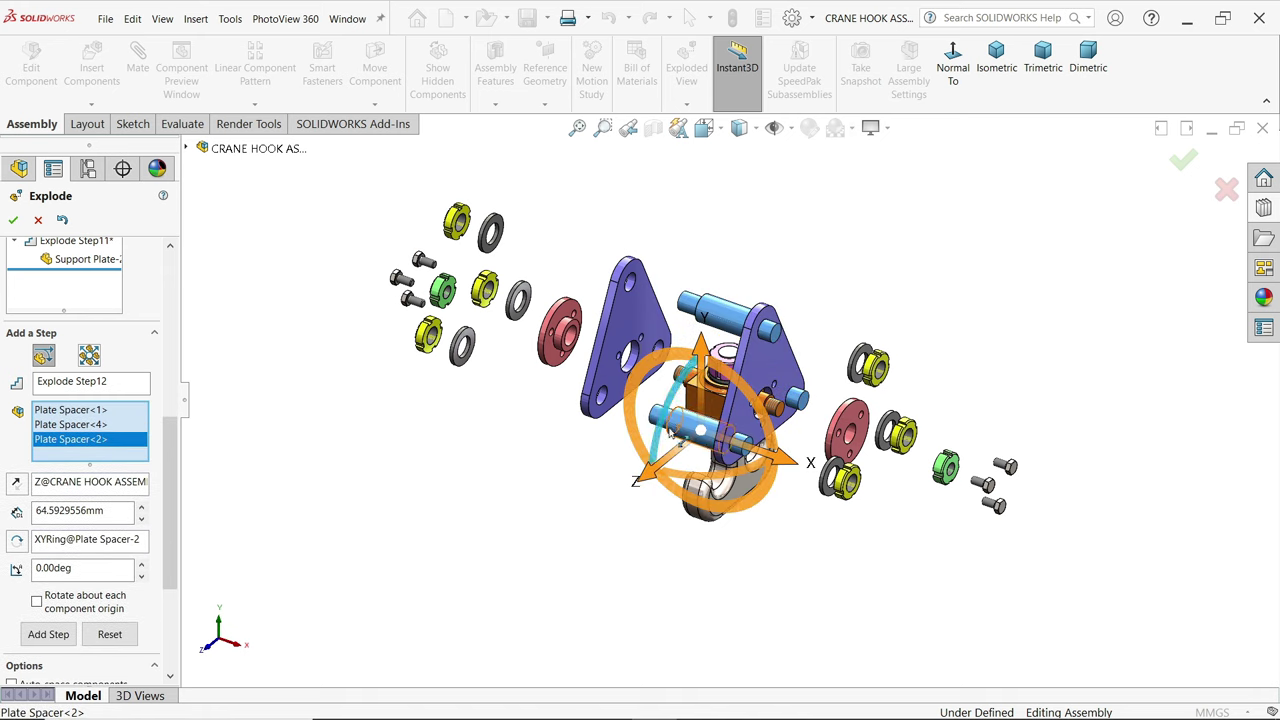
drag(797, 468, 745, 443)
click(50, 653)
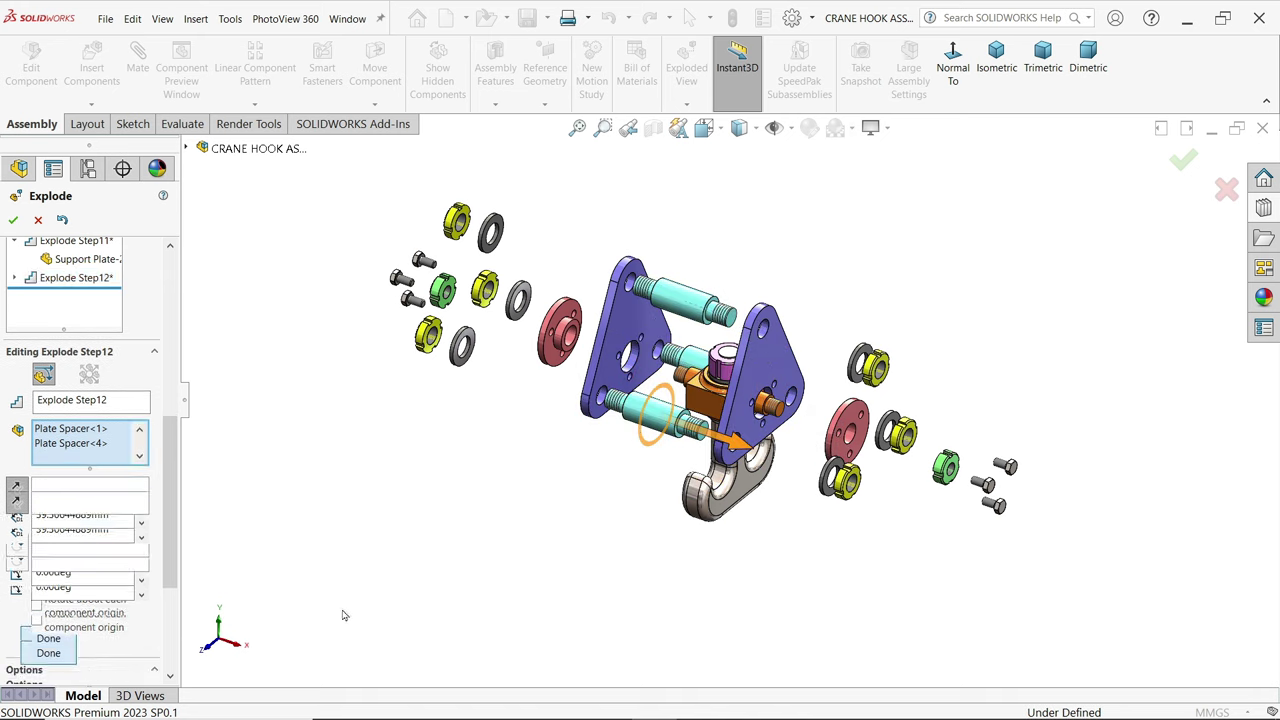
- Create Explode Step13, shifting Support Plate<1> about 47 mm along X
click(792, 380)
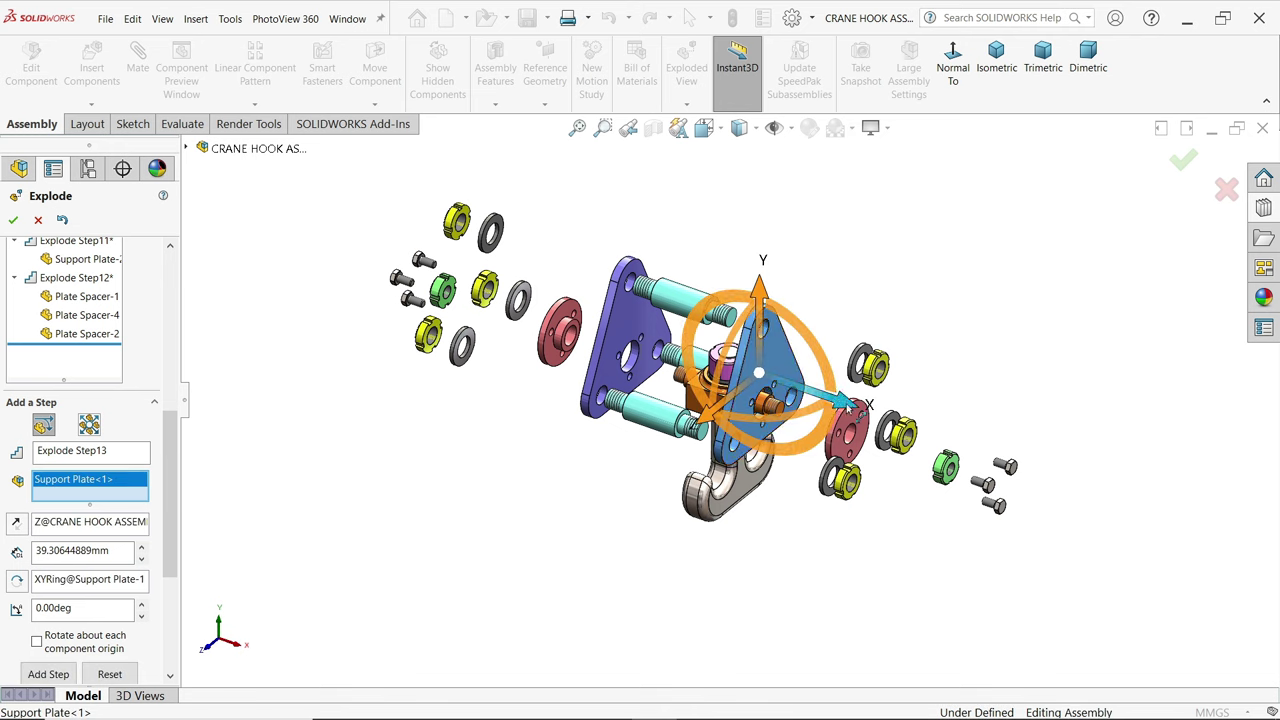
drag(848, 405, 921, 426)
middle_drag(921, 426, 855, 534)
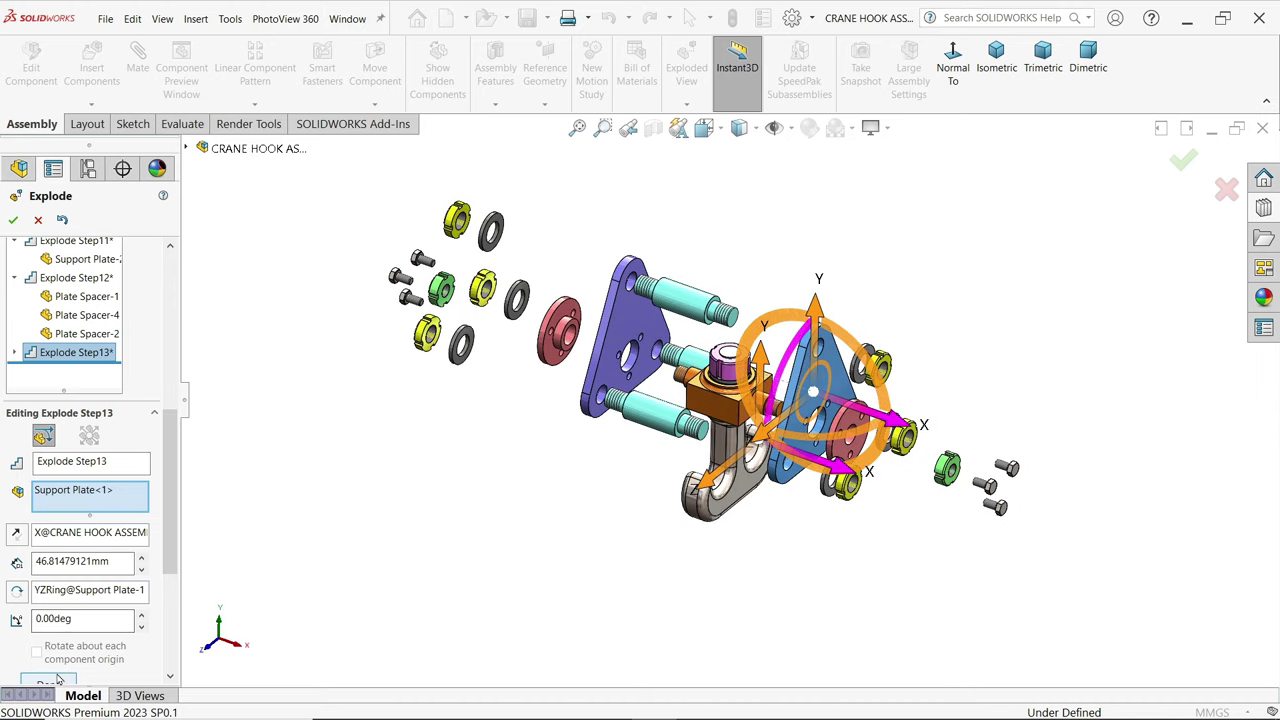
click(57, 684)
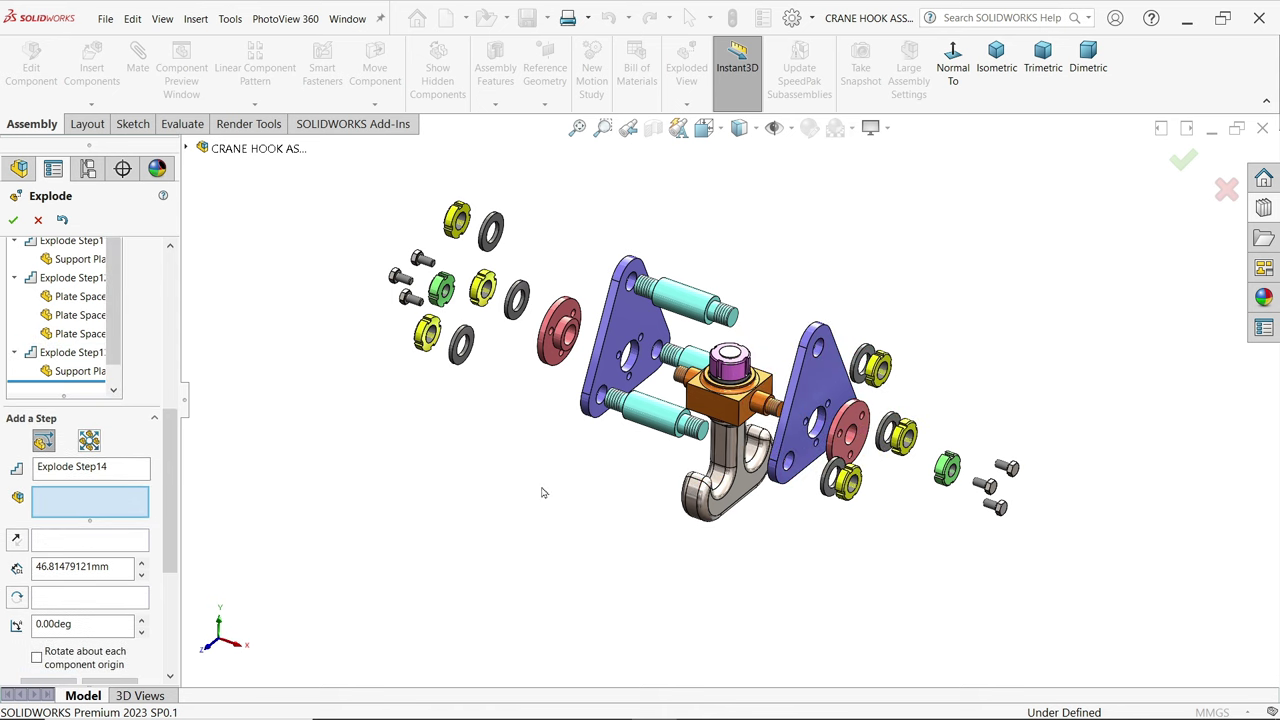
- Lift Lock Nut M16, Washer<9> and Bush<1> upward along Y as Steps 14–16
click(732, 373)
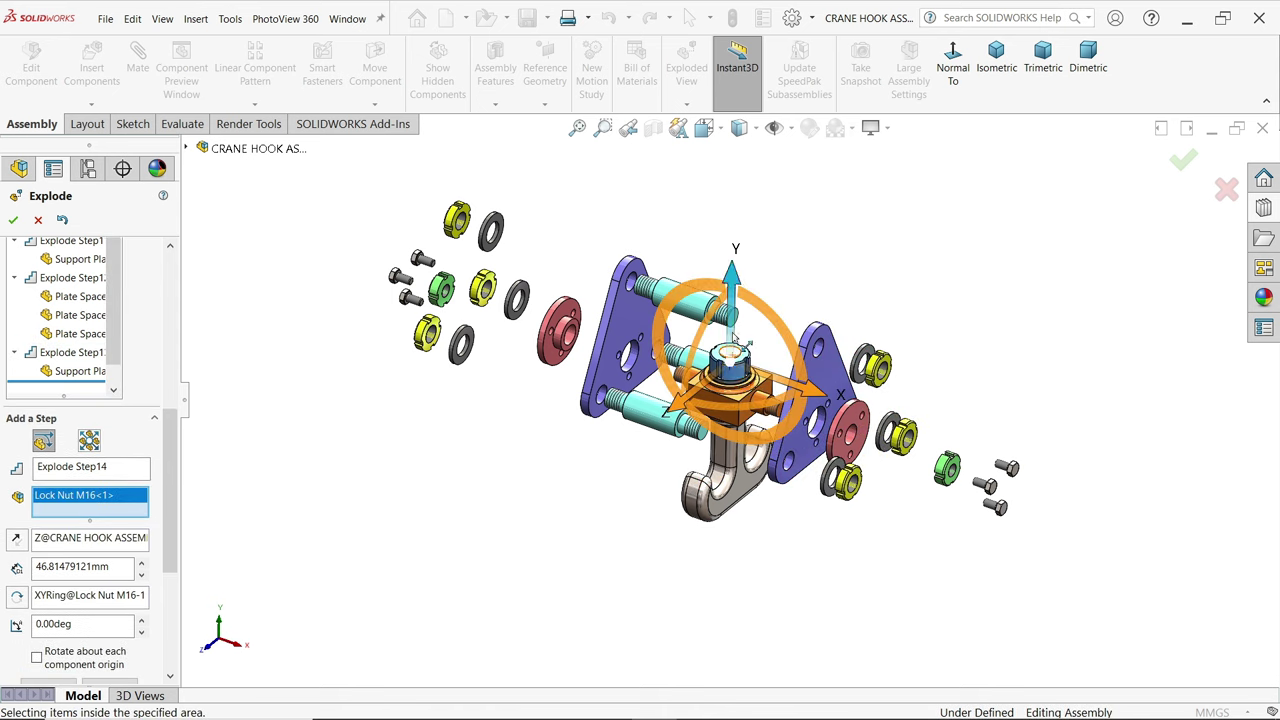
drag(742, 291, 727, 253)
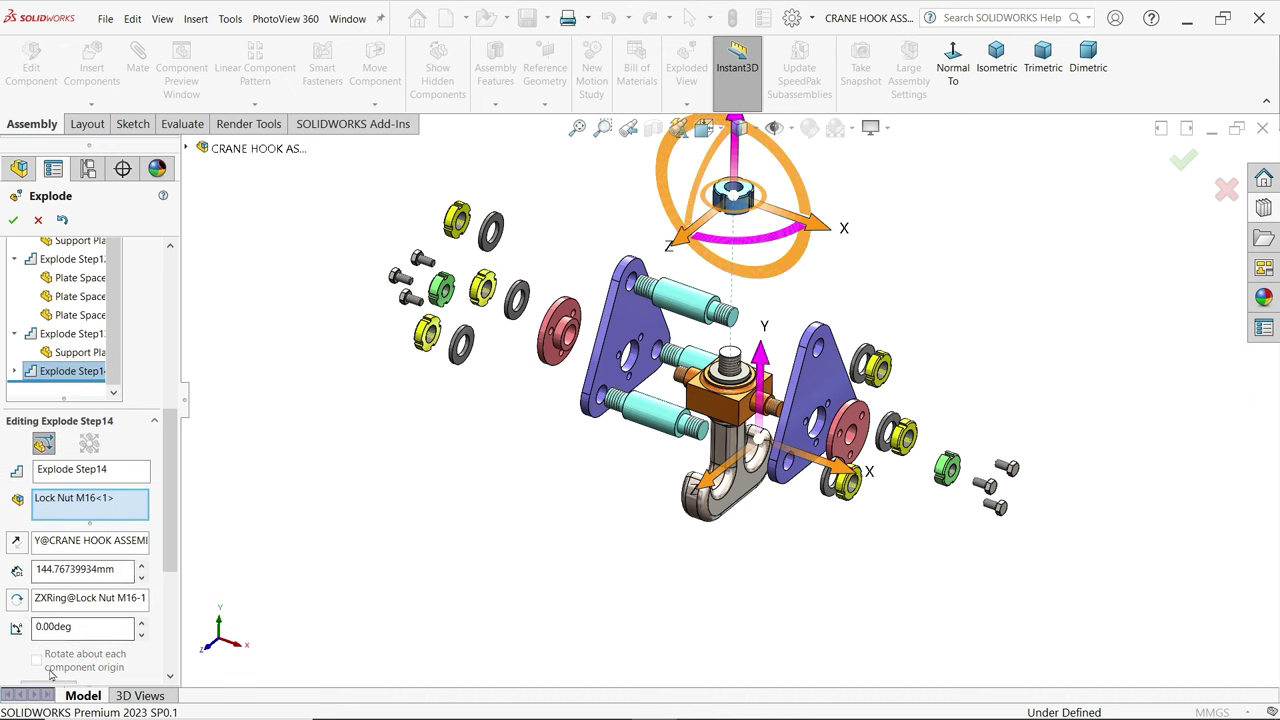
scroll(168, 560, down, 2)
click(50, 591)
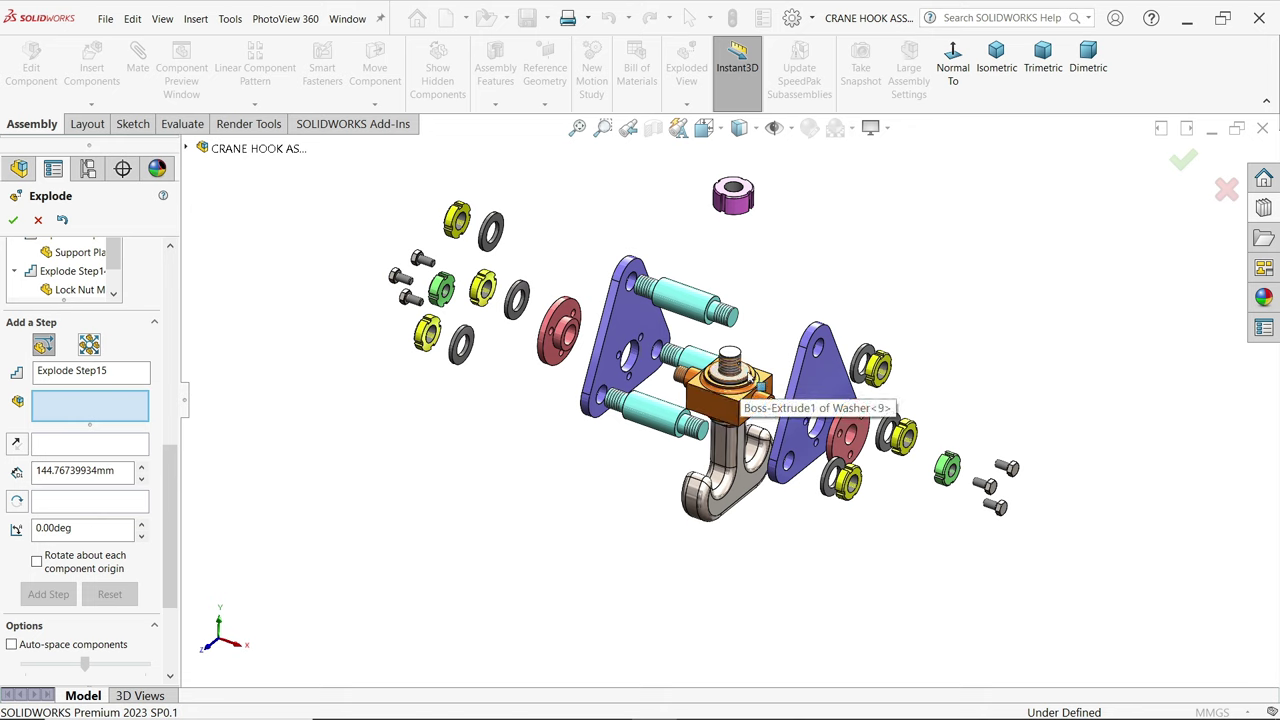
click(756, 386)
drag(733, 295, 738, 150)
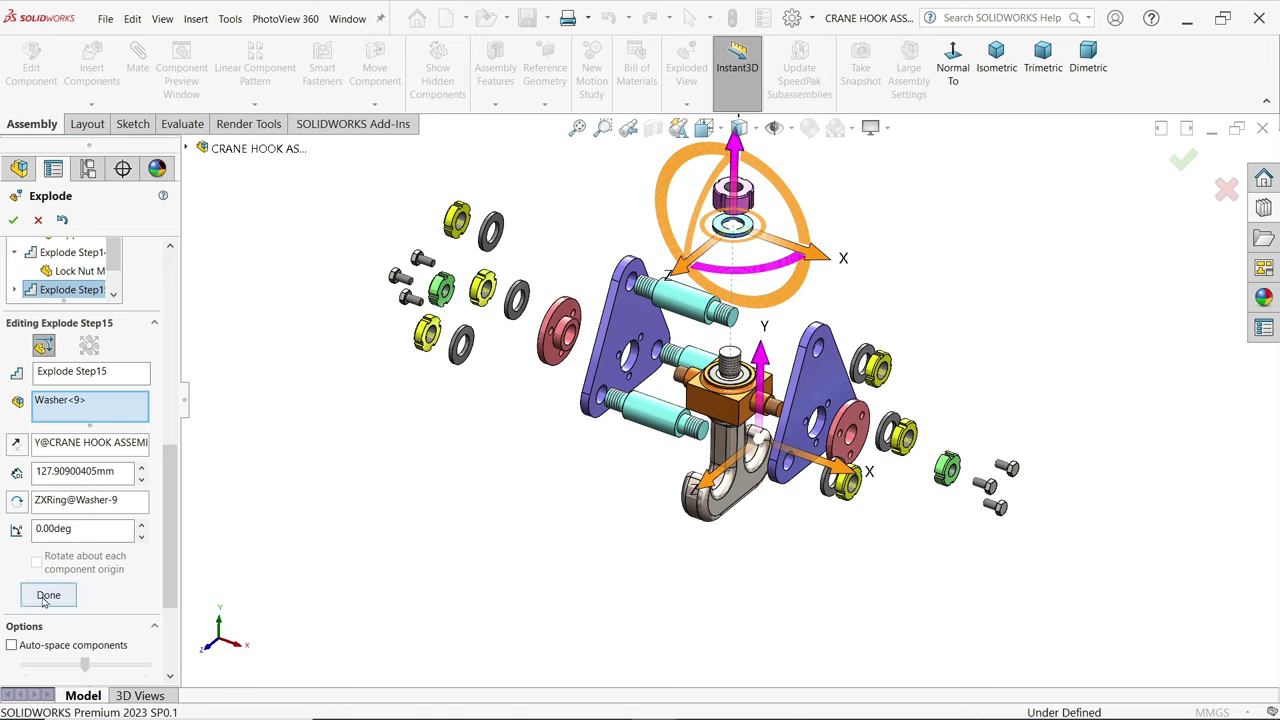
click(46, 596)
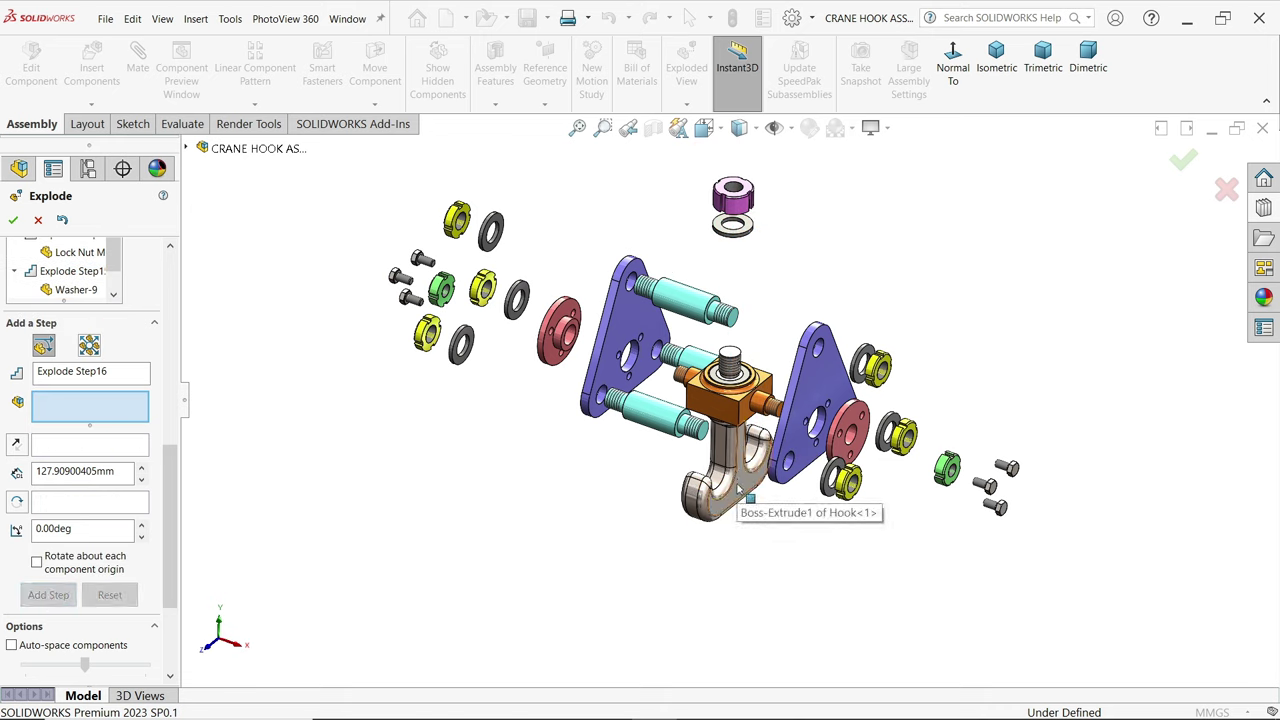
click(749, 380)
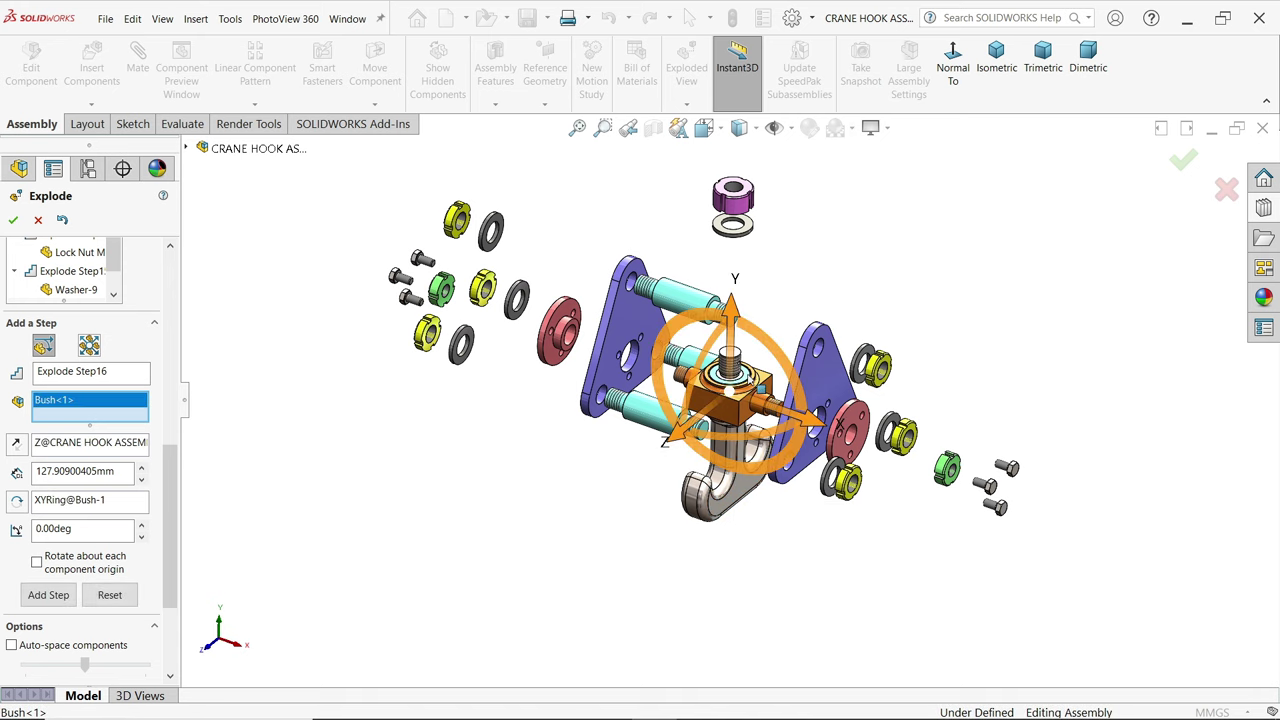
drag(733, 305, 734, 193)
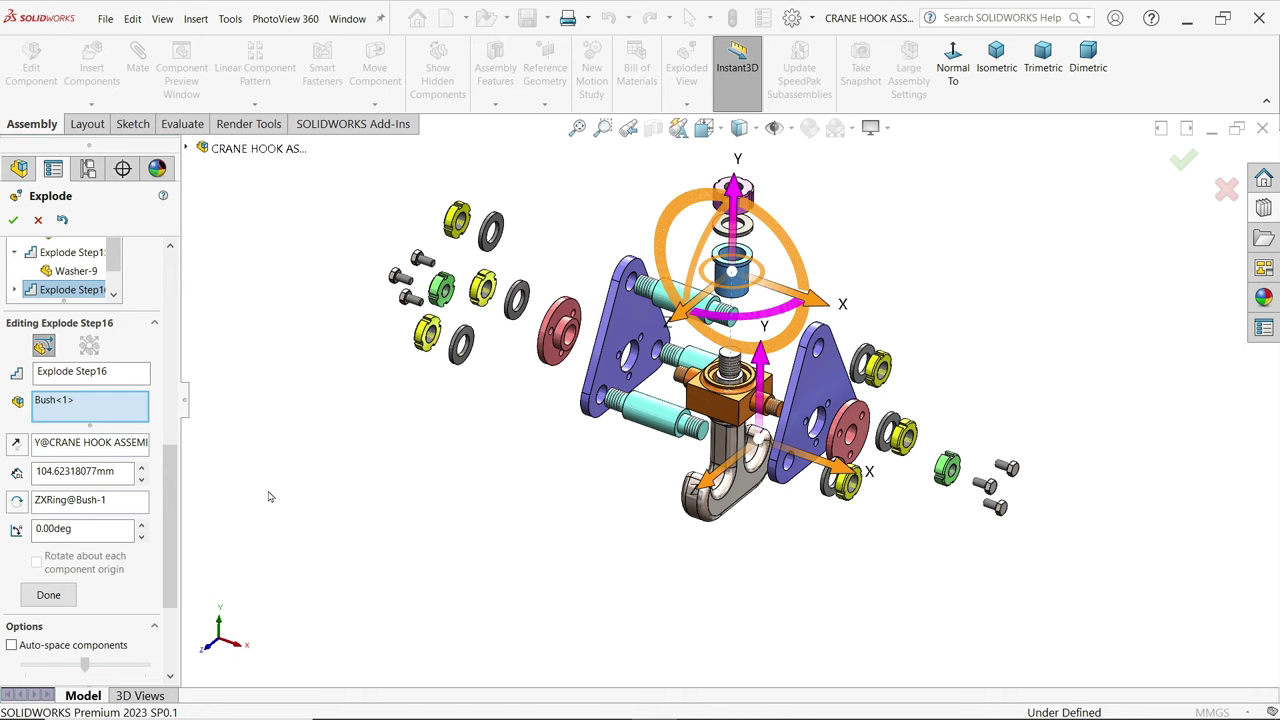
click(49, 598)
- Lower Hook<1> about 119 mm and Hook Anchor<1> about 74 mm along Y as Steps 17–18
click(742, 497)
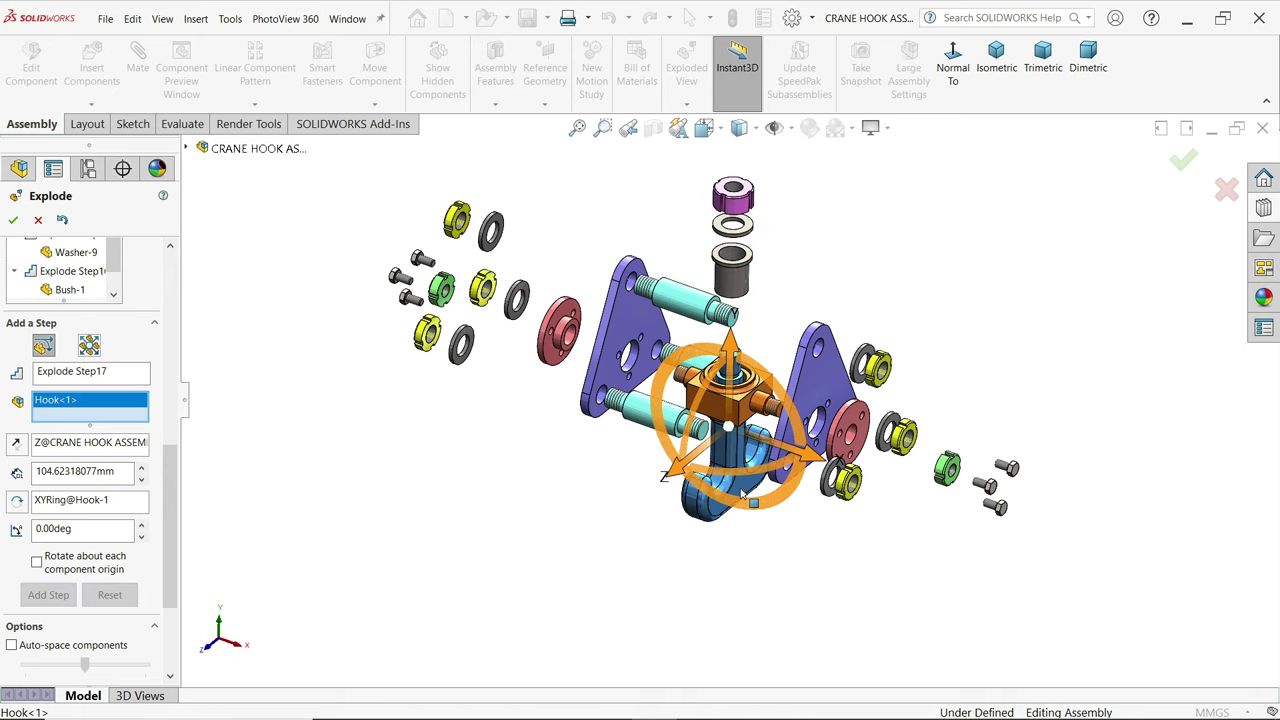
drag(731, 352, 729, 486)
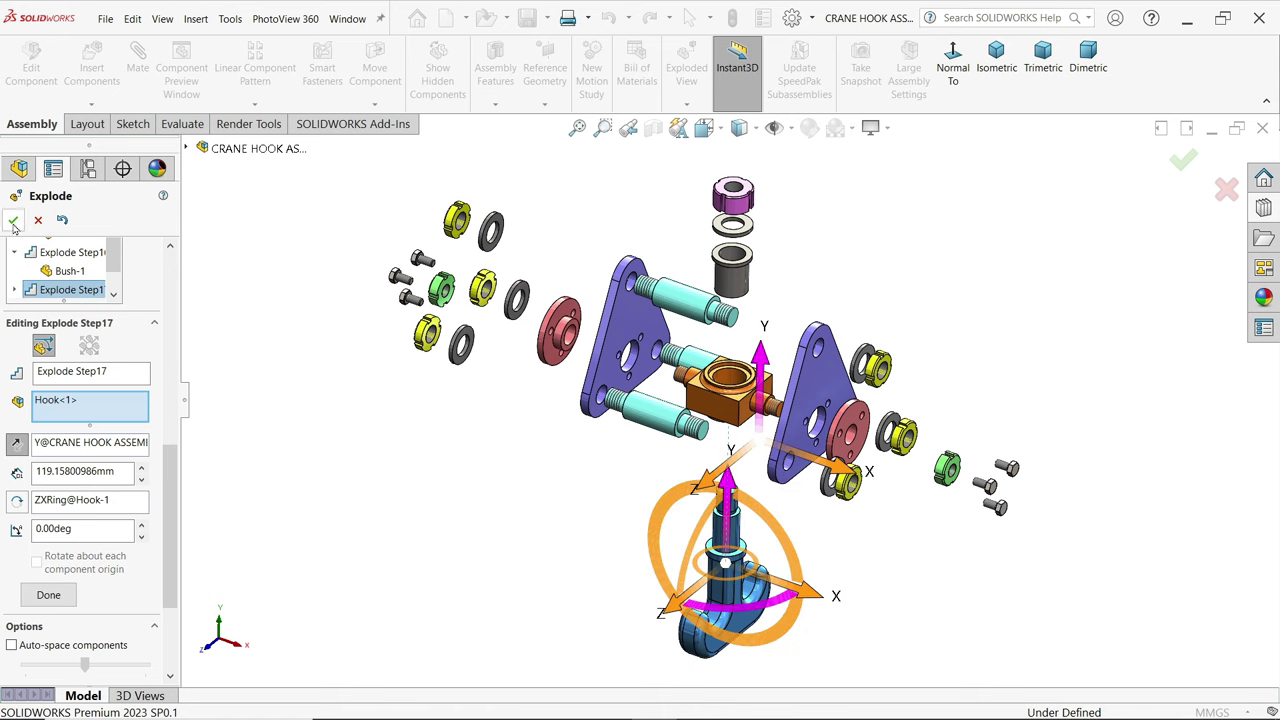
click(48, 594)
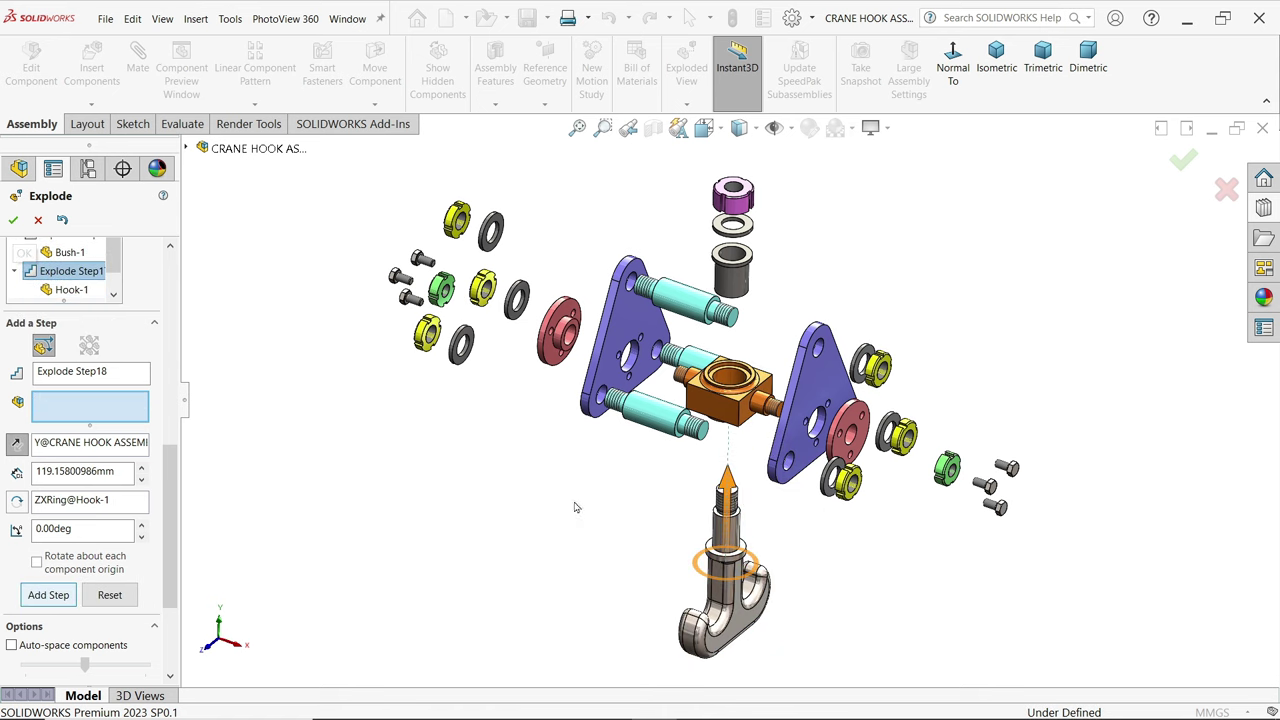
click(728, 418)
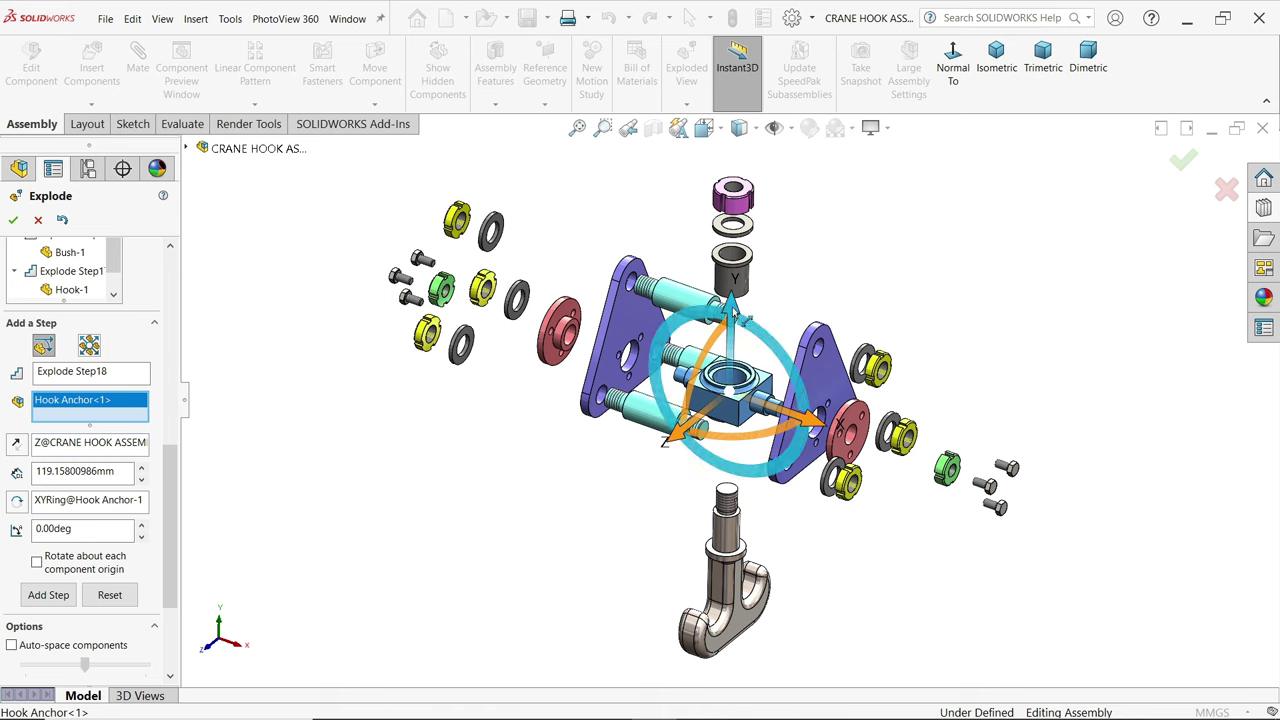
drag(735, 316, 735, 395)
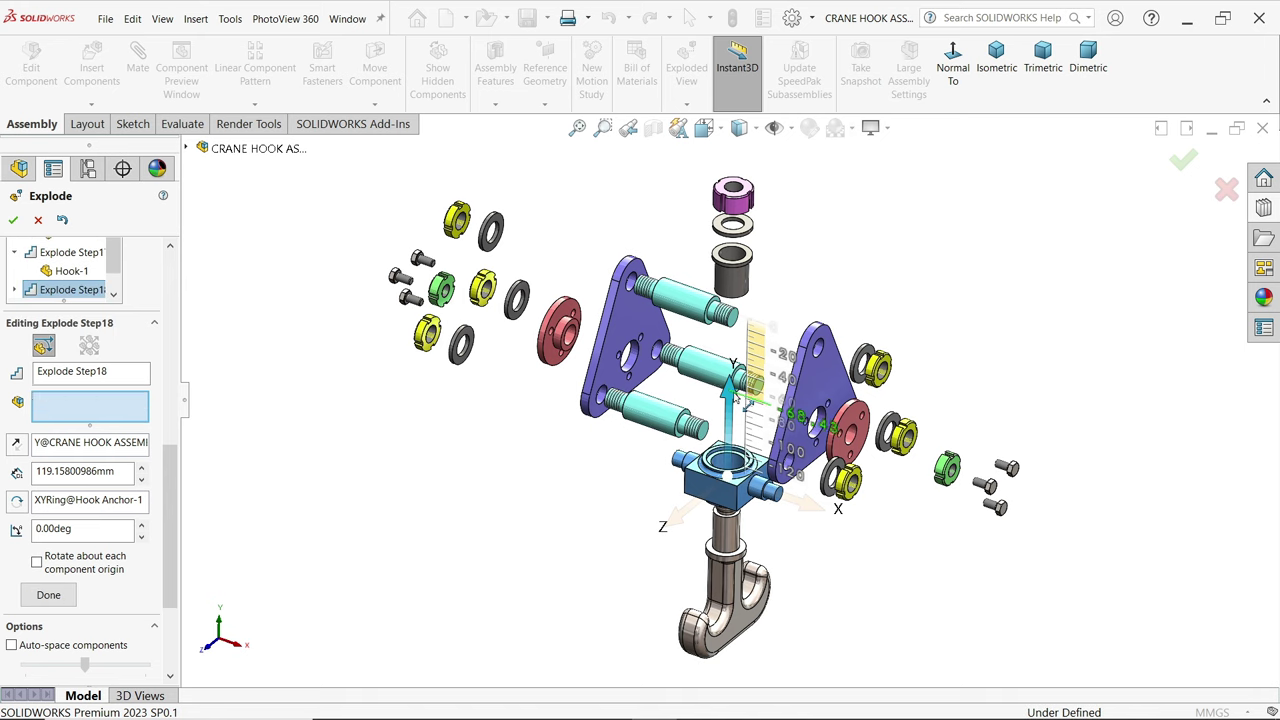
click(48, 596)
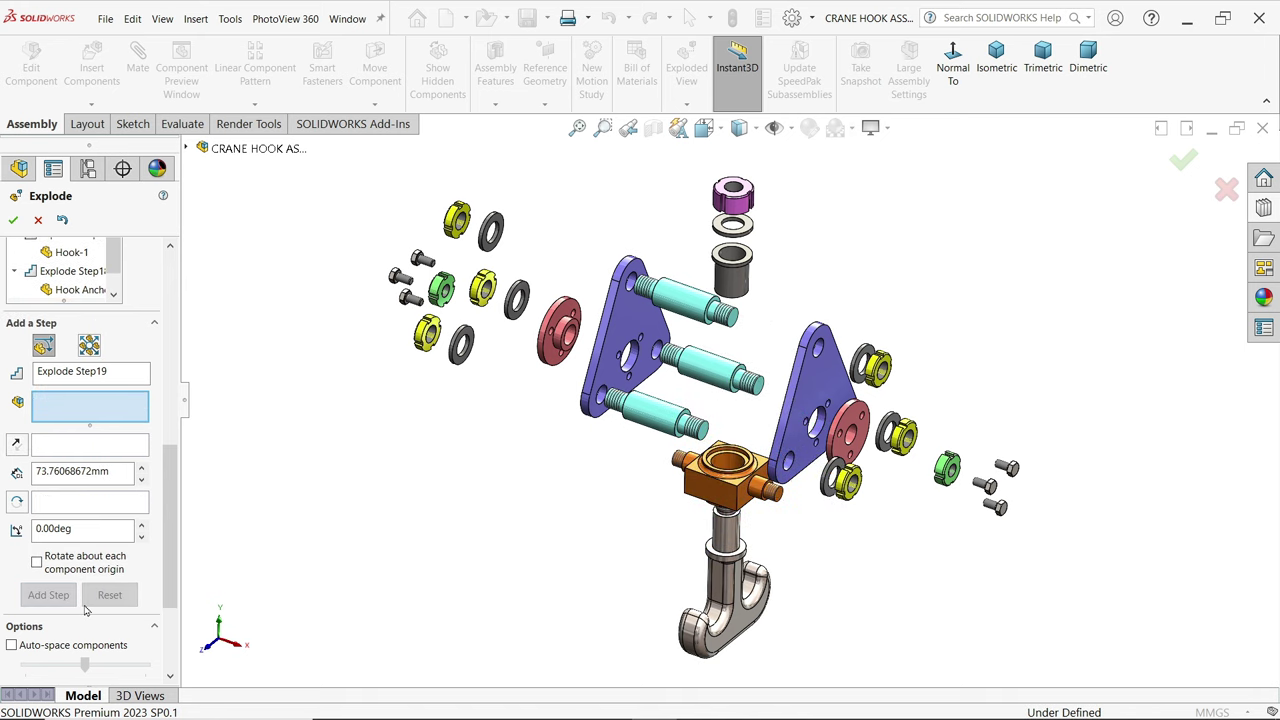
- Accept the exploded view, then play the CRANE HOOK ASSEMBLY collapse and explode animations
click(14, 222)
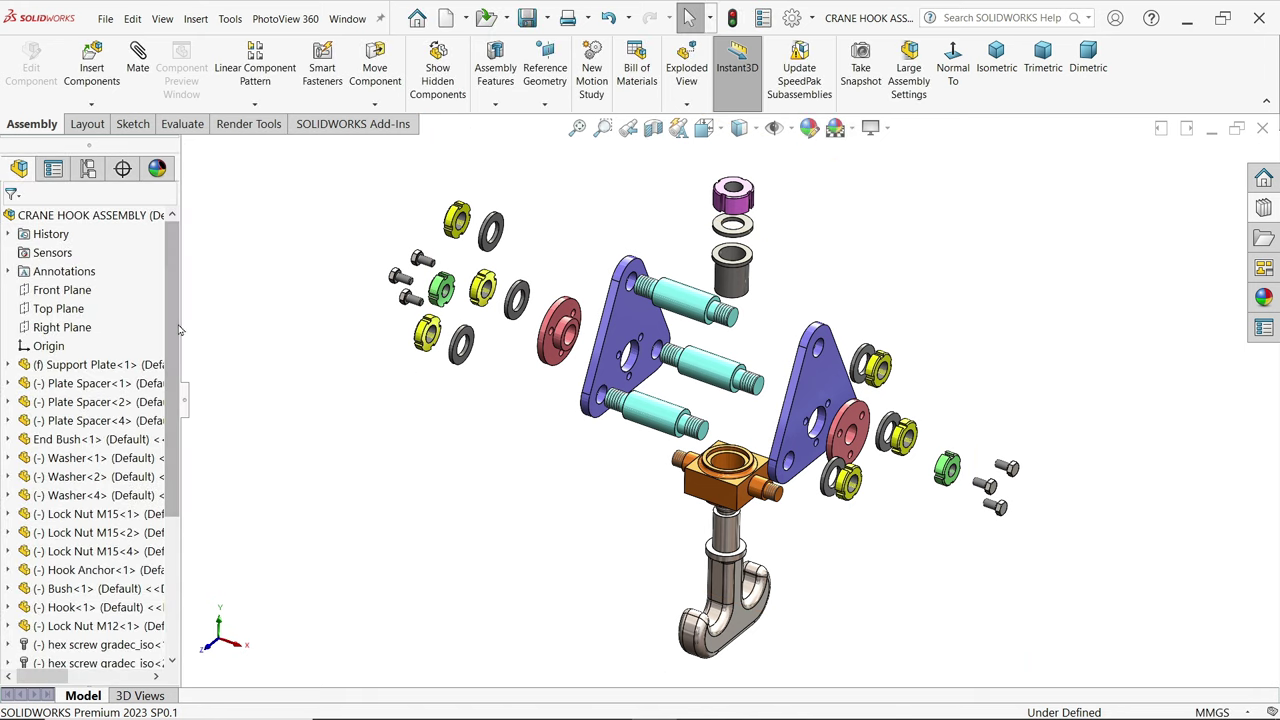
right_click(117, 215)
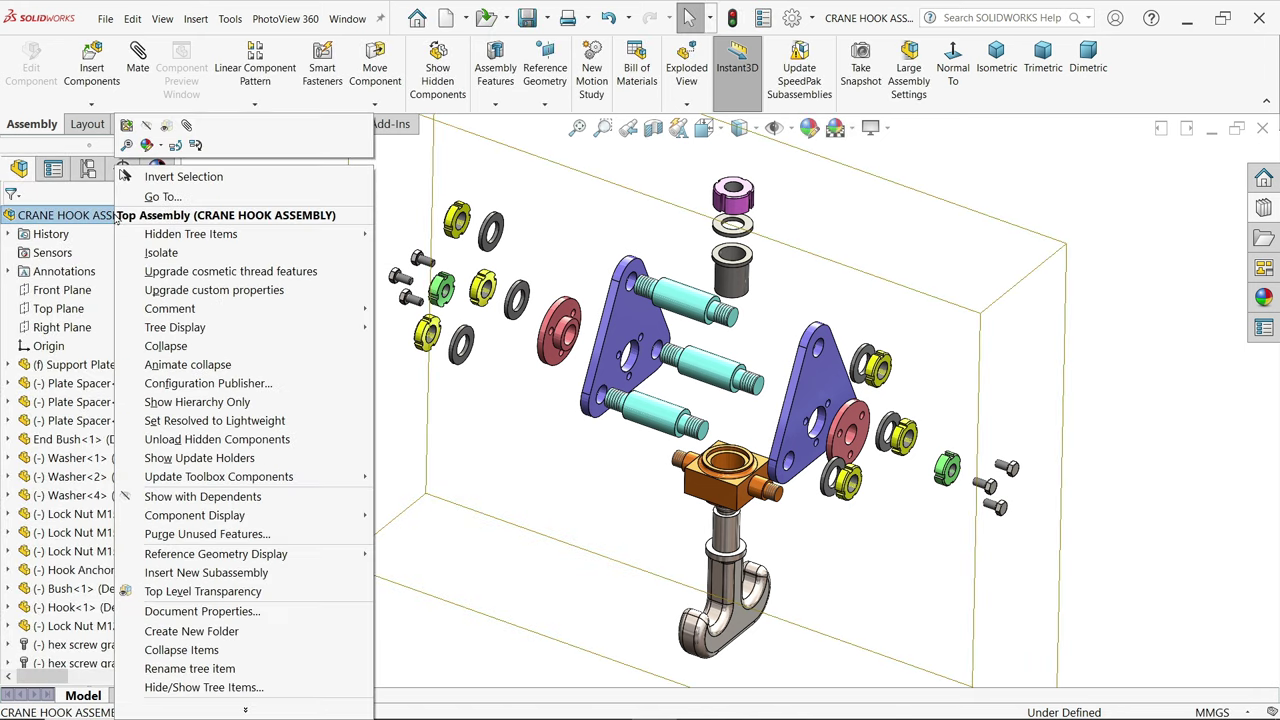
click(196, 364)
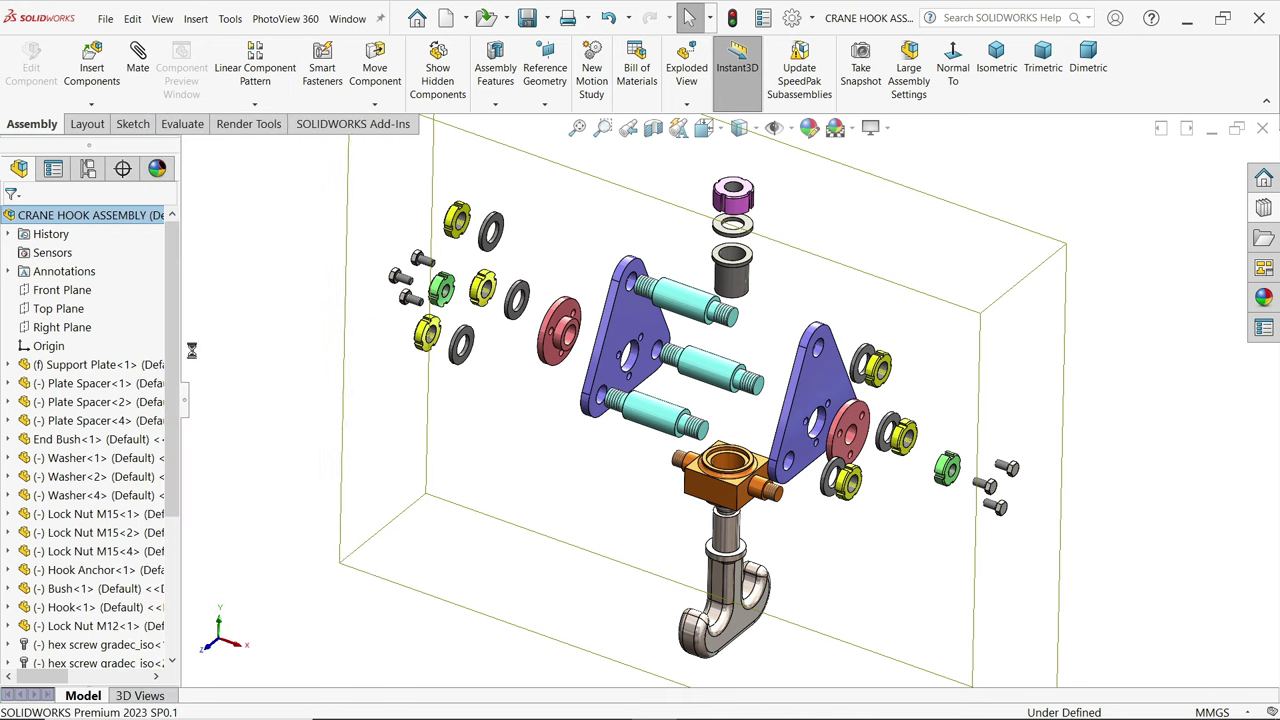
right_click(97, 216)
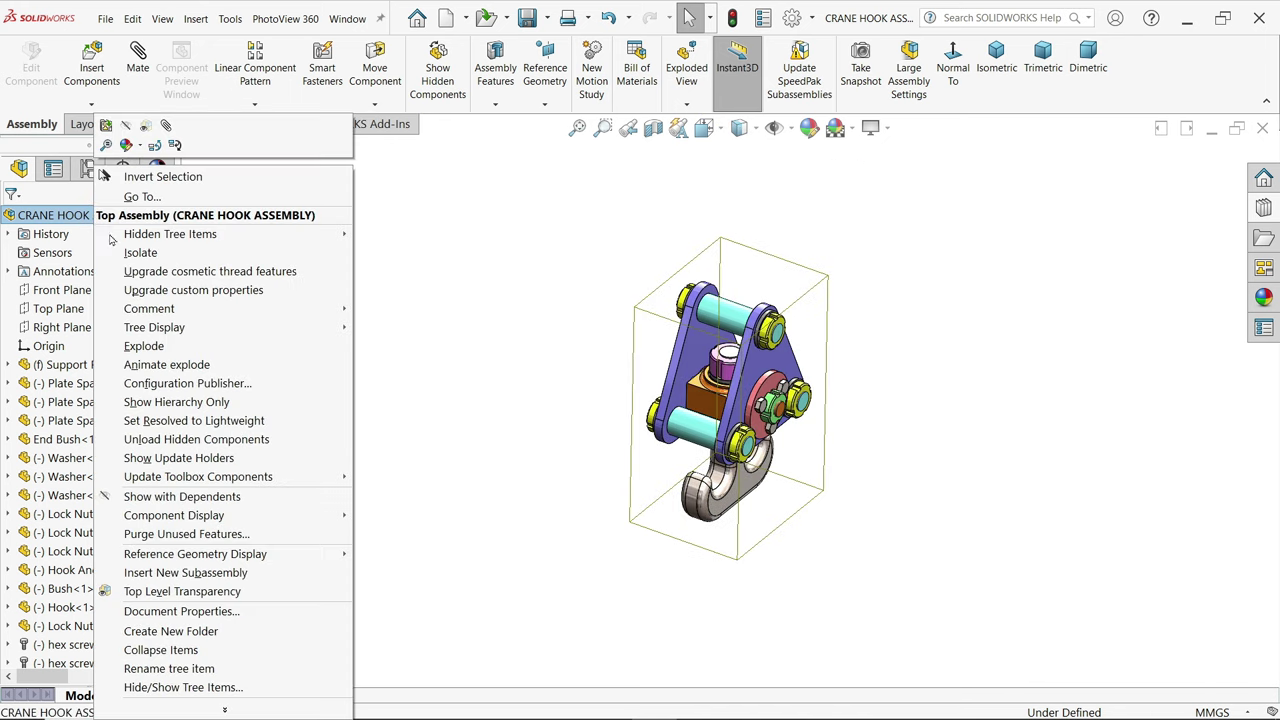
click(178, 368)
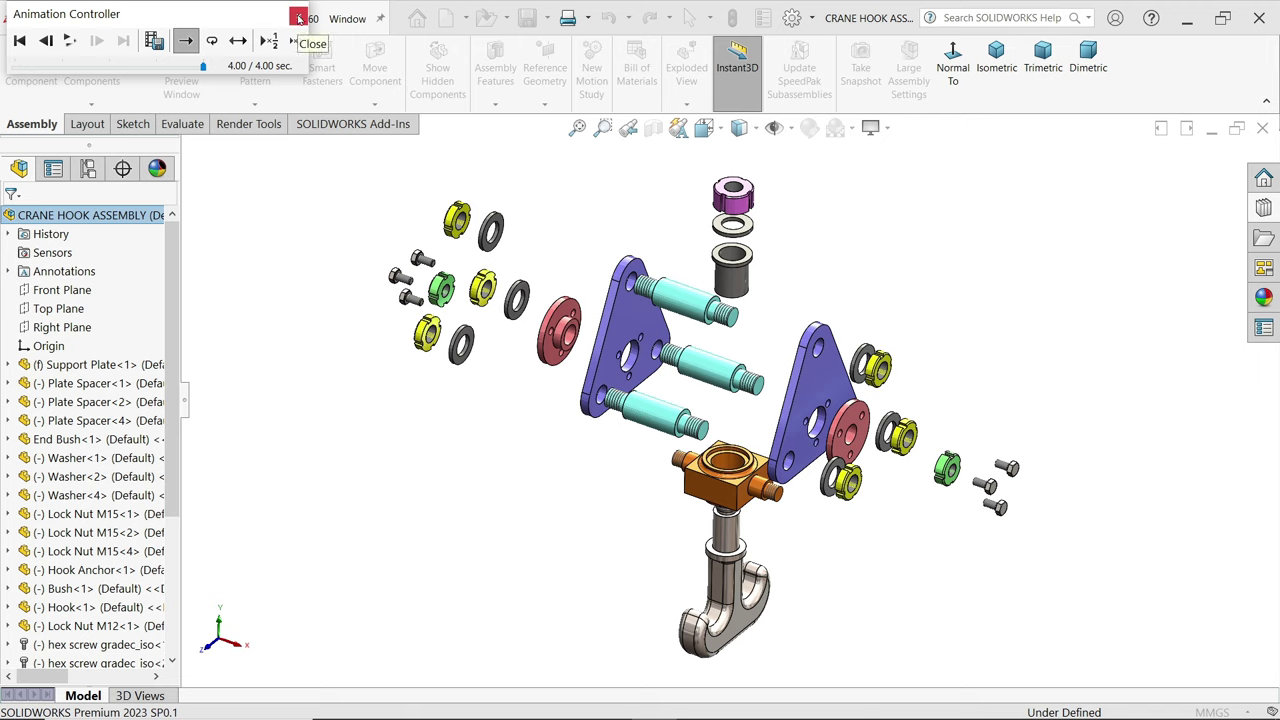
- Save the explode animation as CRANE HOOK ASSEMBLY.mp4 in MP4 format, 16:9, 1920×1080, 50 fps
click(155, 42)
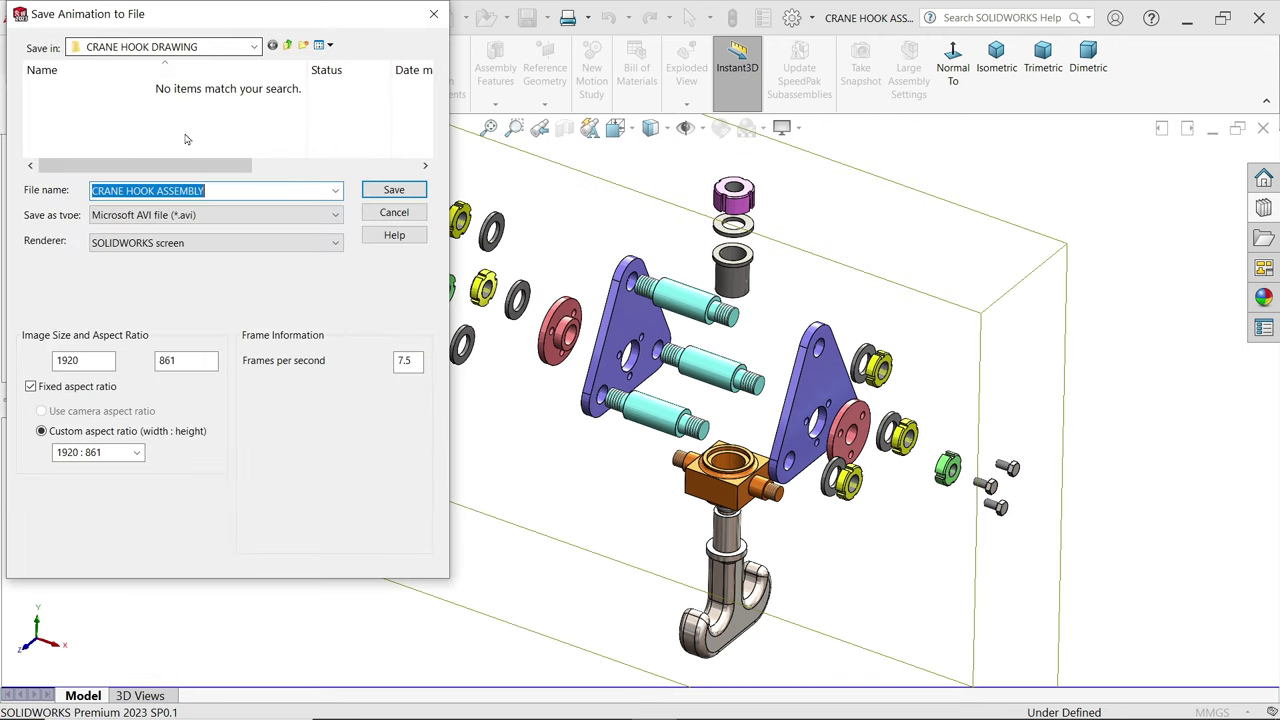
click(270, 215)
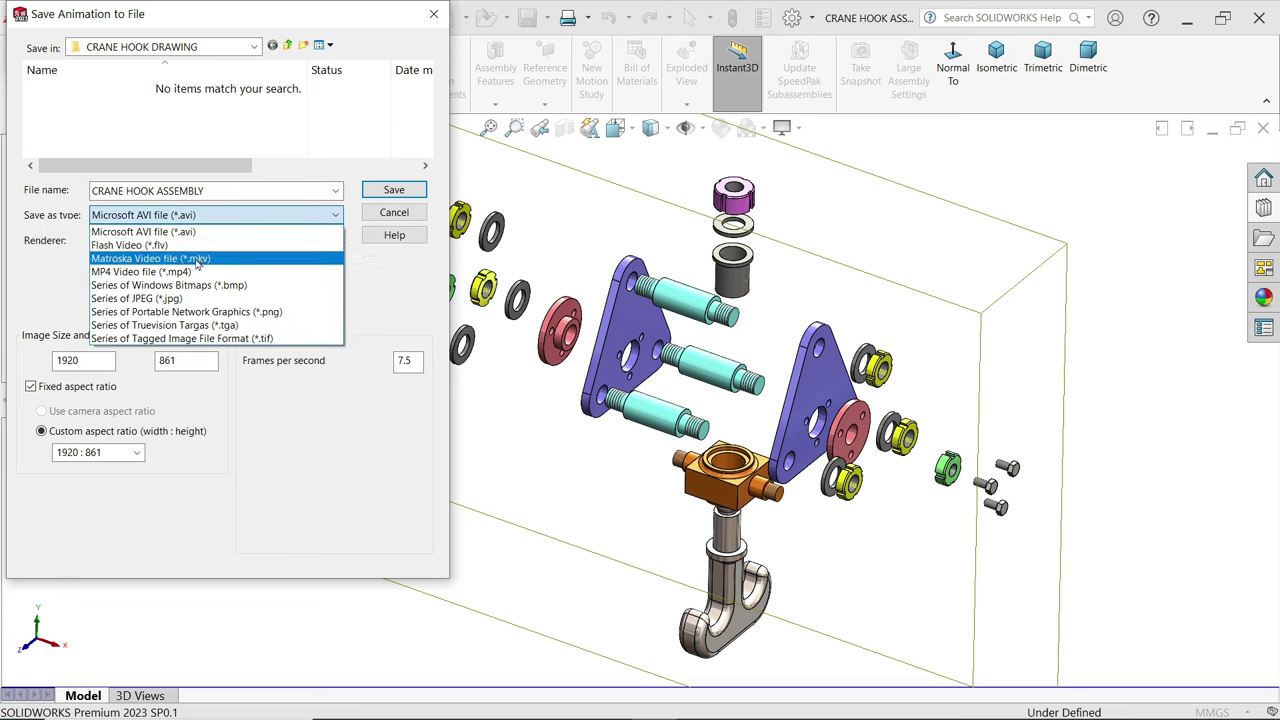
click(172, 279)
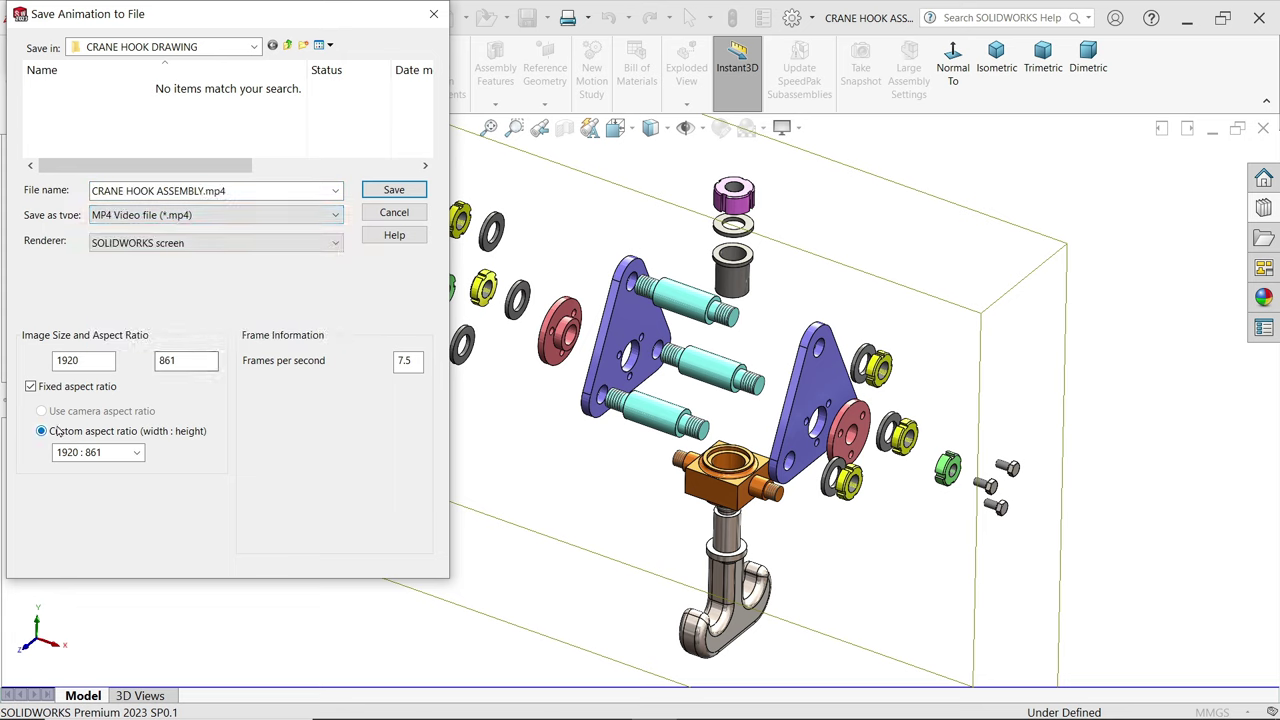
click(137, 452)
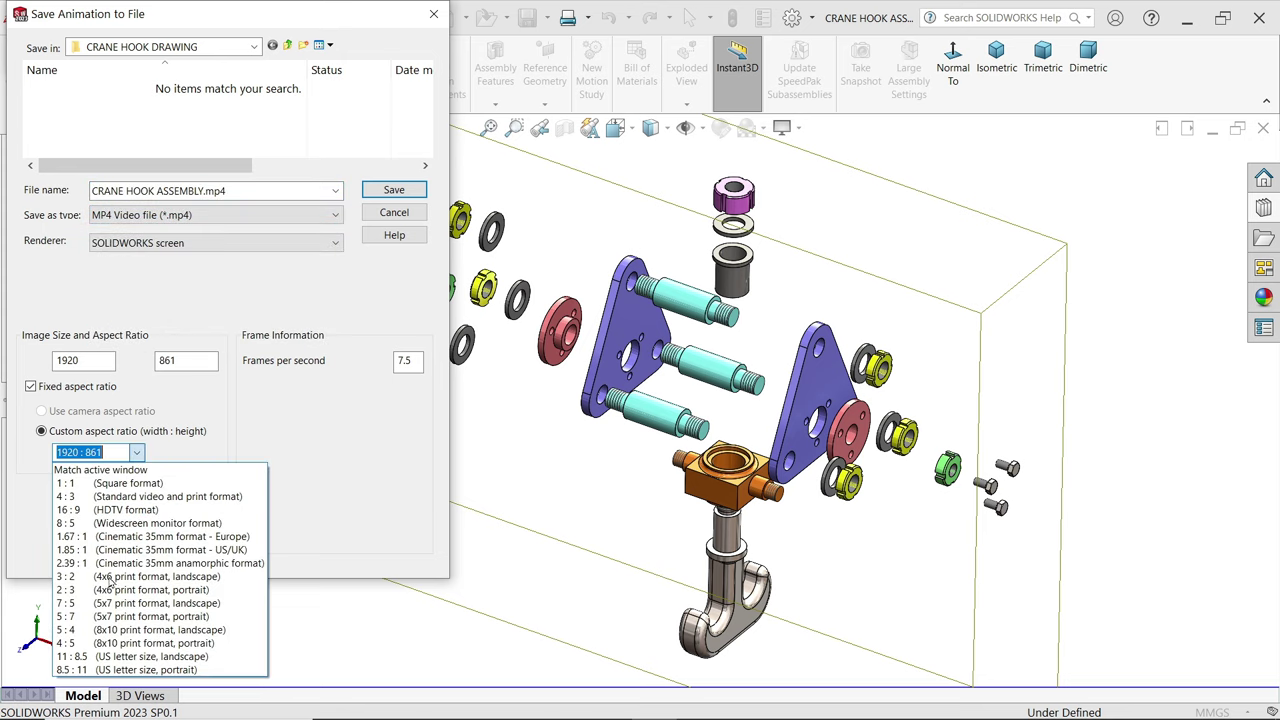
click(100, 509)
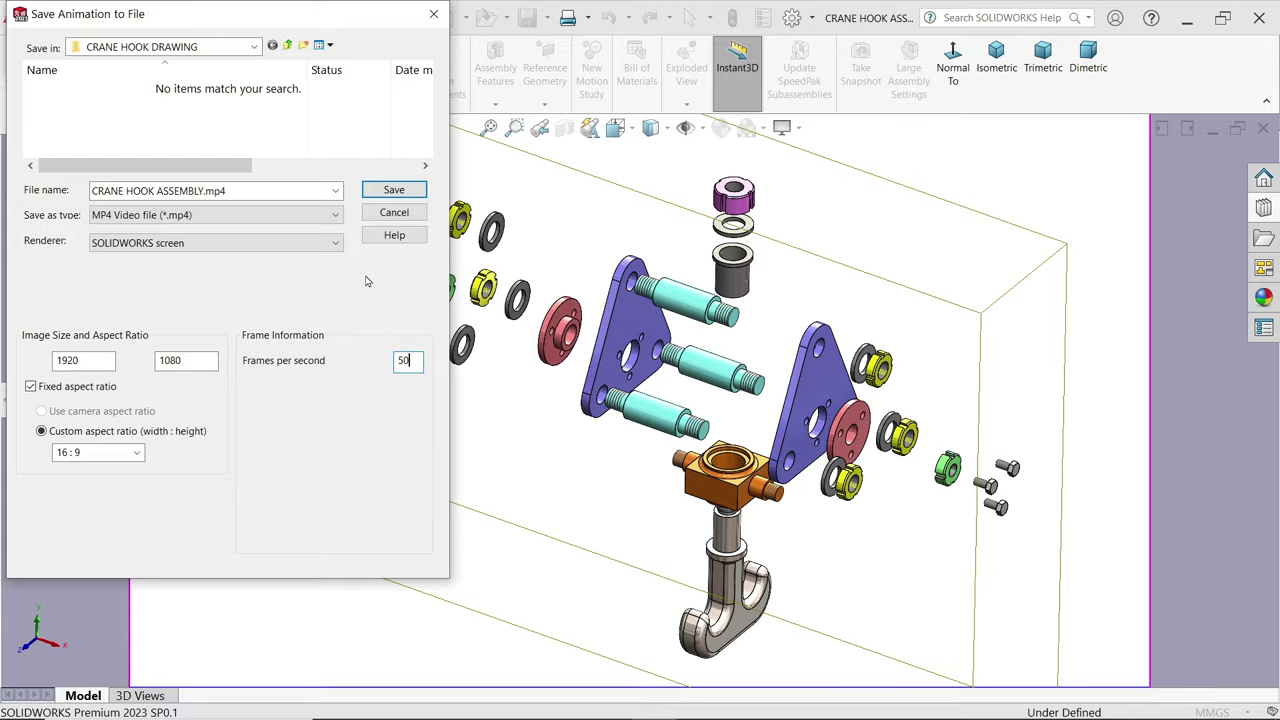
click(393, 191)
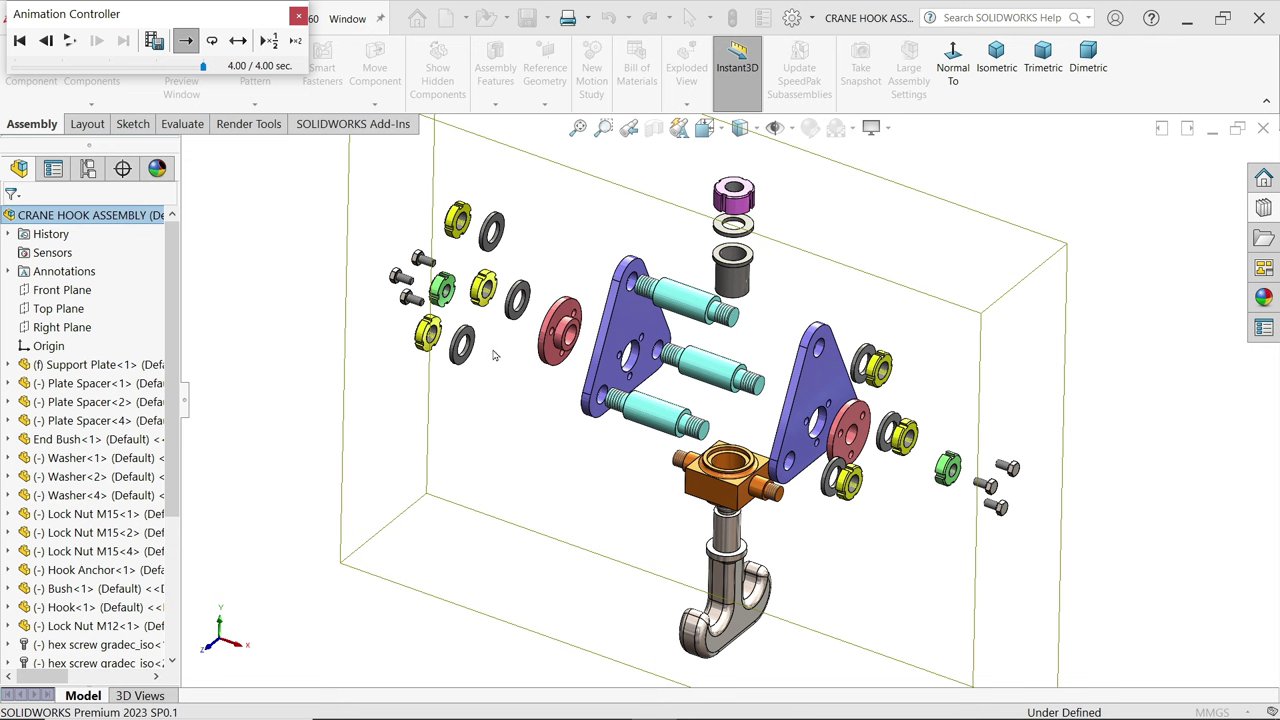
- Close the Animation Controller and collapse CRANE HOOK ASSEMBLY, viewing it from the front
click(298, 19)
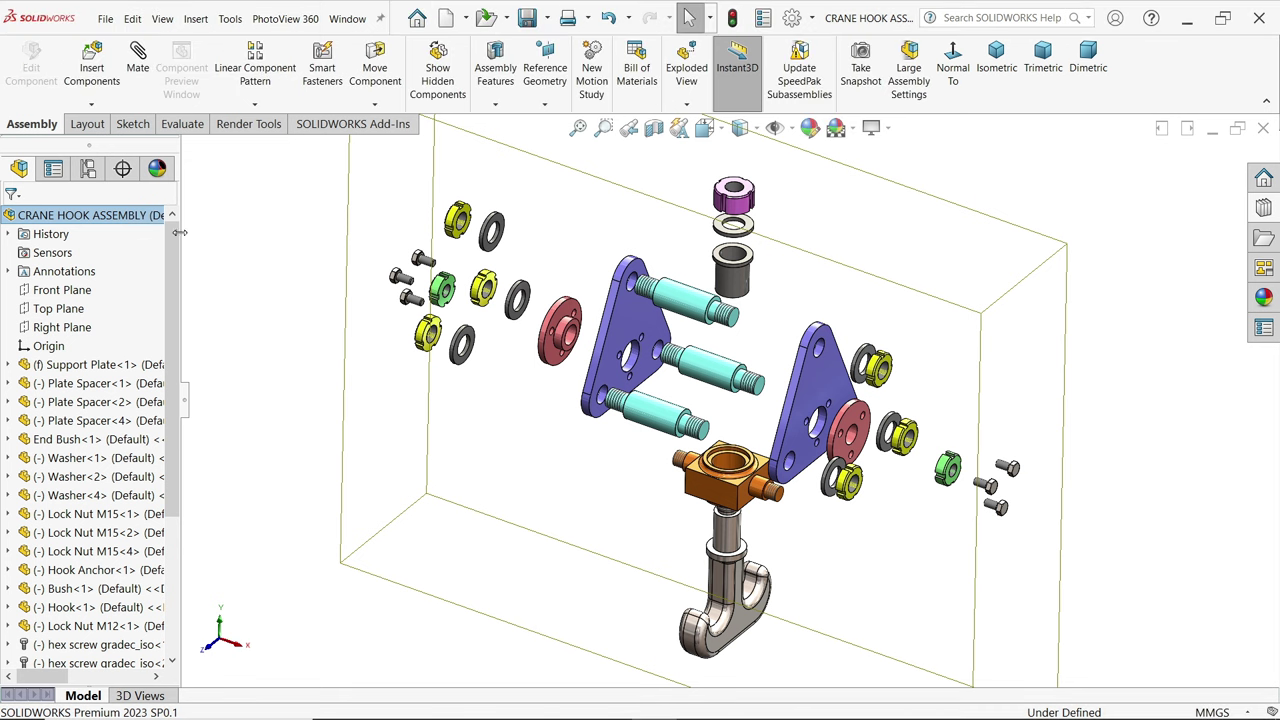
right_click(100, 216)
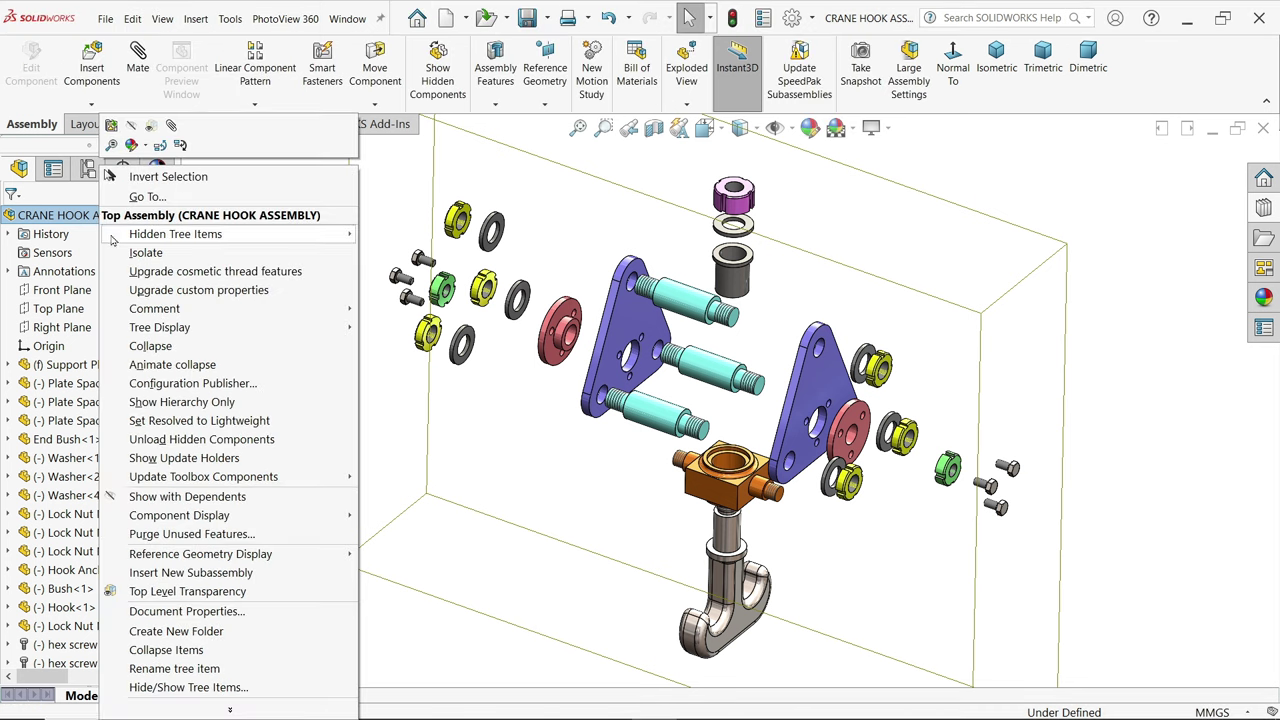
click(160, 345)
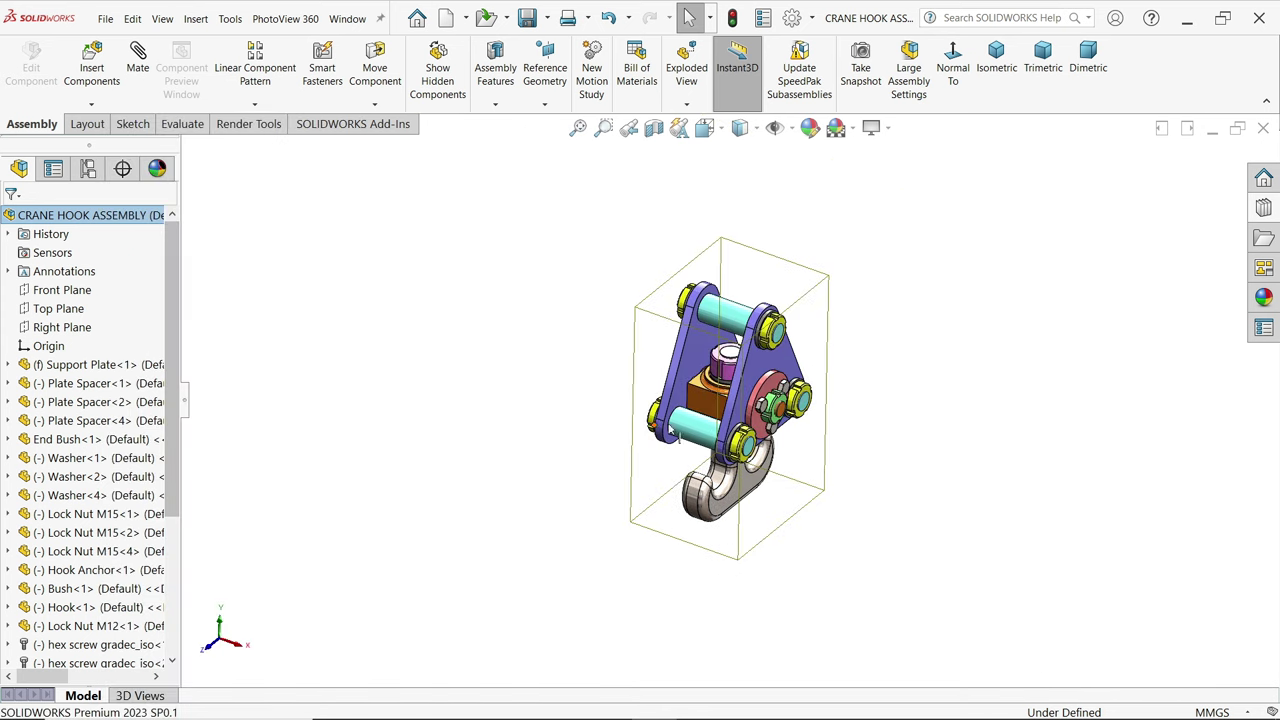
middle_drag(790, 420, 913, 403)
scroll(896, 445, down, 2)
click(918, 383)
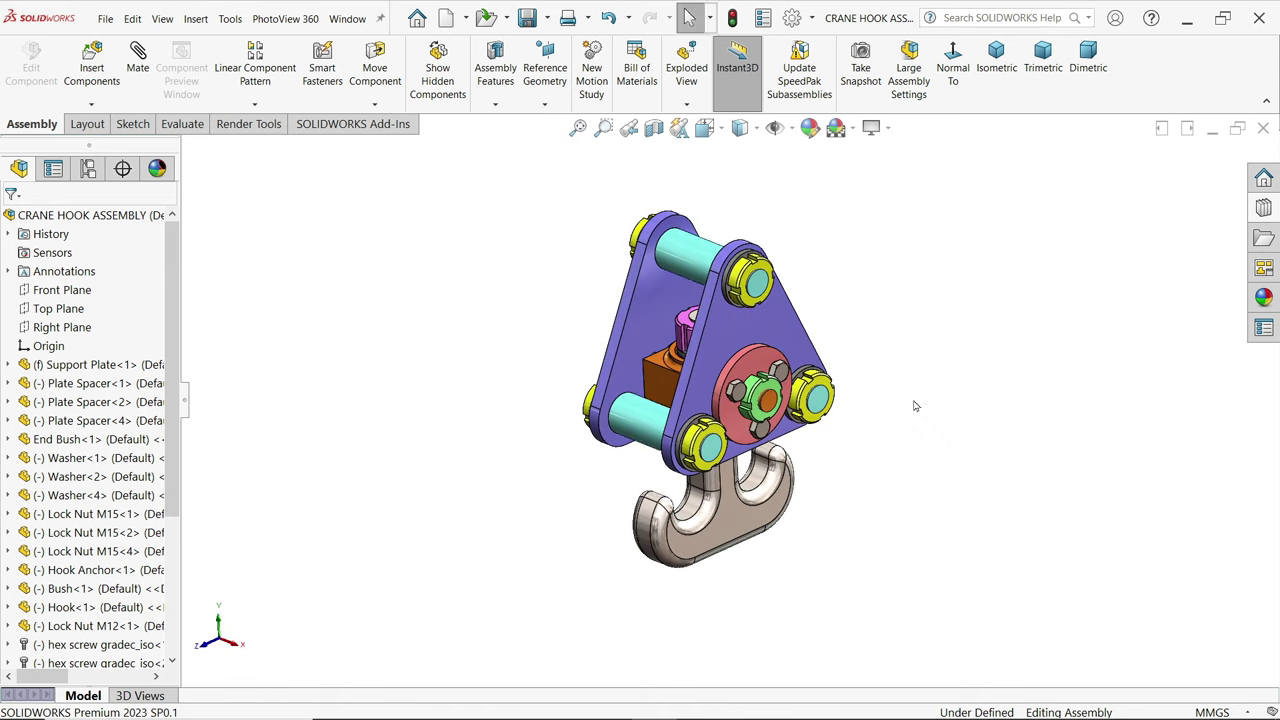